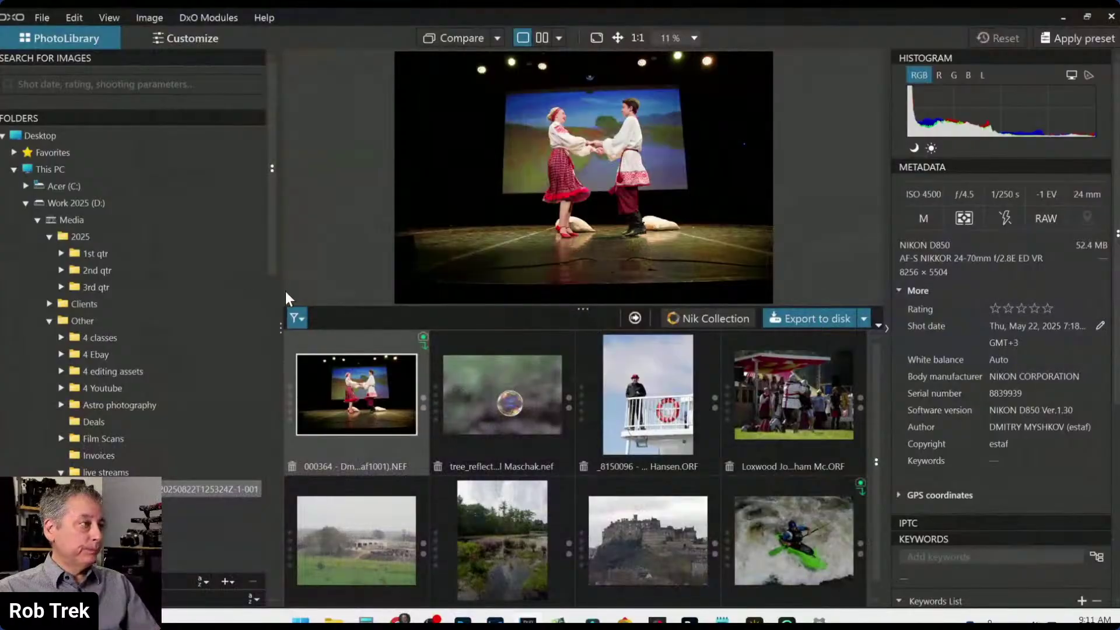
Collapse the folder pane to widen the browser, and open the photo of the two stage dancers for customizing.
{"action": "left_click_drag", "start_coordinate": [280, 290], "coordinate": [96, 285]}
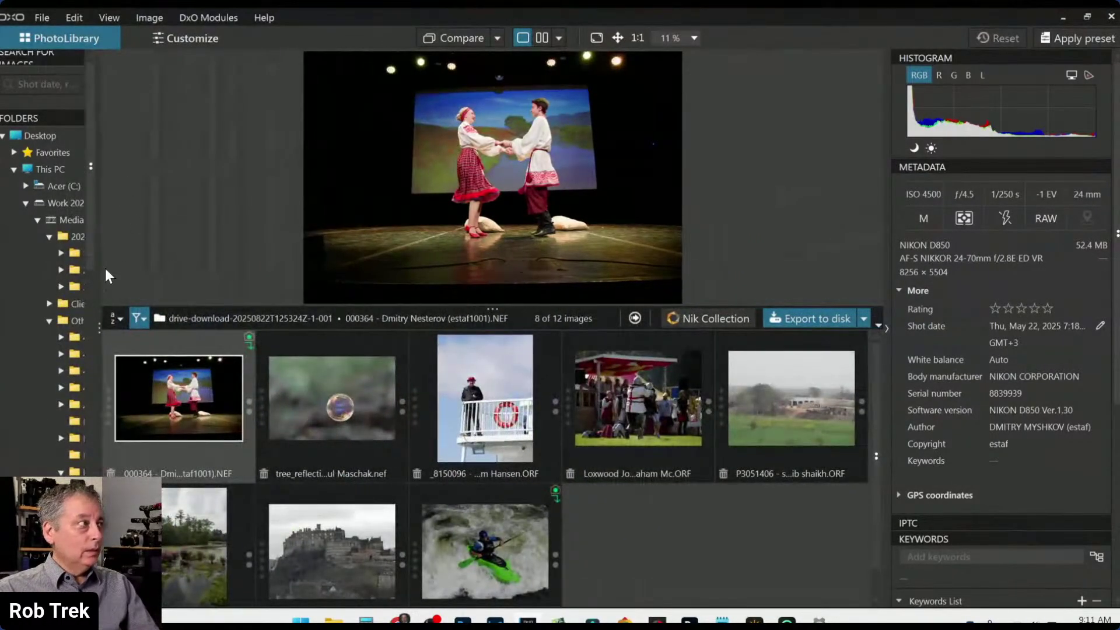
{"action": "left_click_drag", "start_coordinate": [99, 326], "coordinate": [12, 326]}
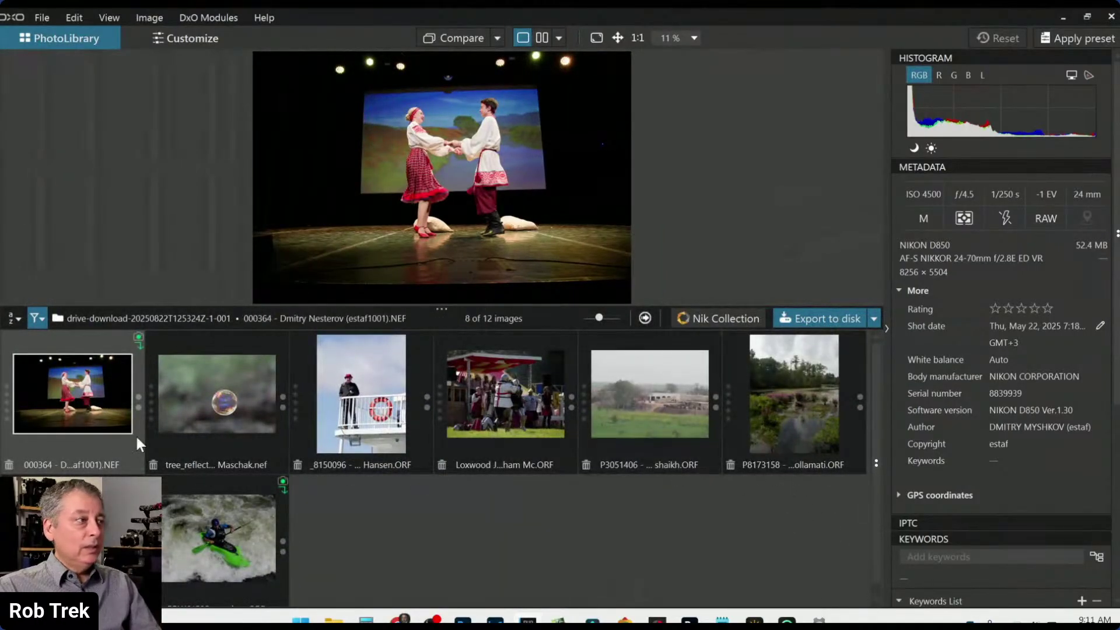
{"action": "double_click", "coordinate": [71, 410]}
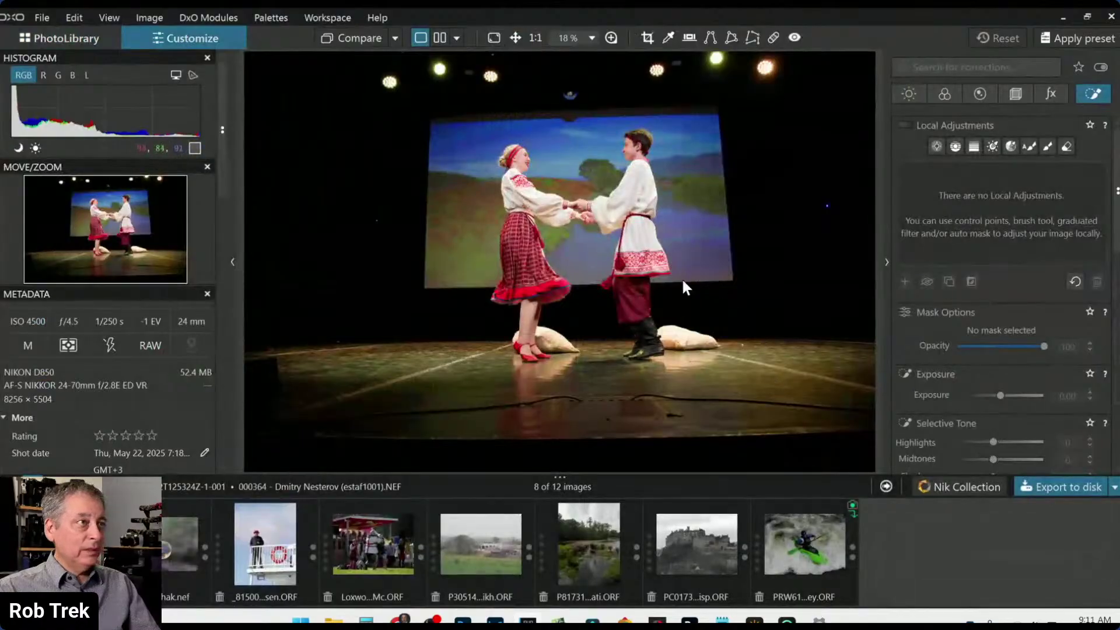
{"action": "scroll", "coordinate": [487, 184], "scroll_direction": "up", "scroll_amount": 3}
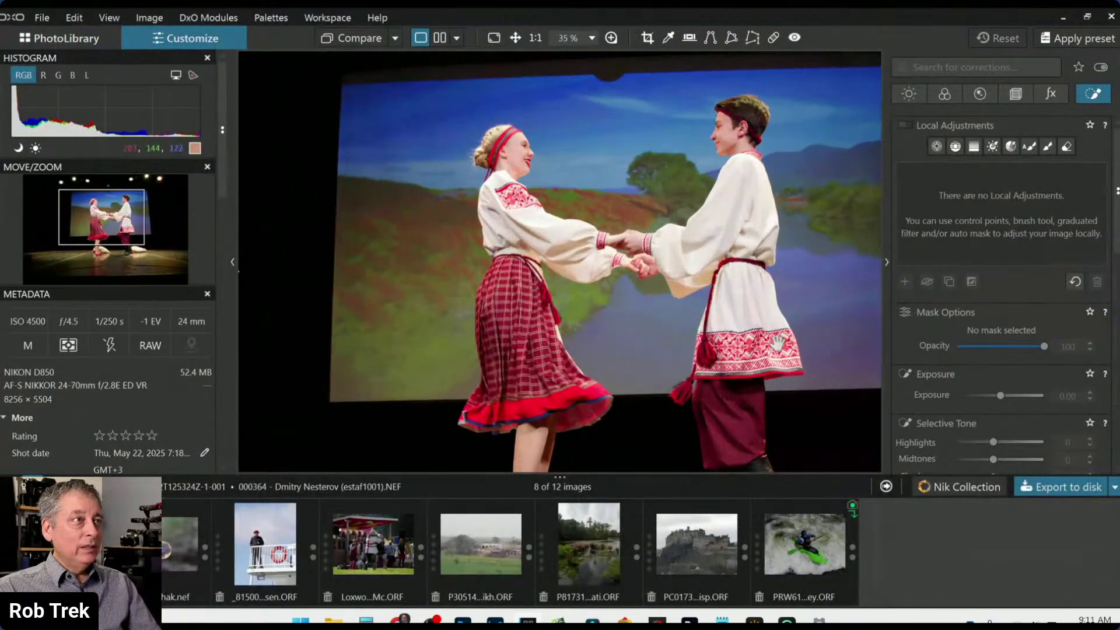
{"action": "scroll", "coordinate": [761, 342], "scroll_direction": "down", "scroll_amount": 3}
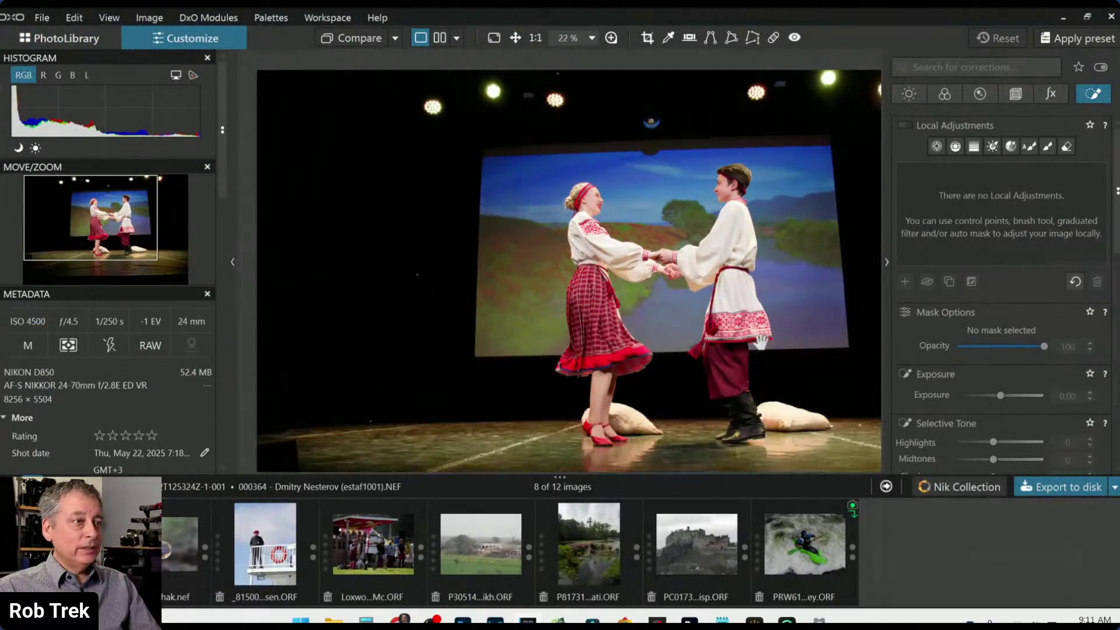
{"action": "scroll", "coordinate": [761, 342], "scroll_direction": "down", "scroll_amount": 1}
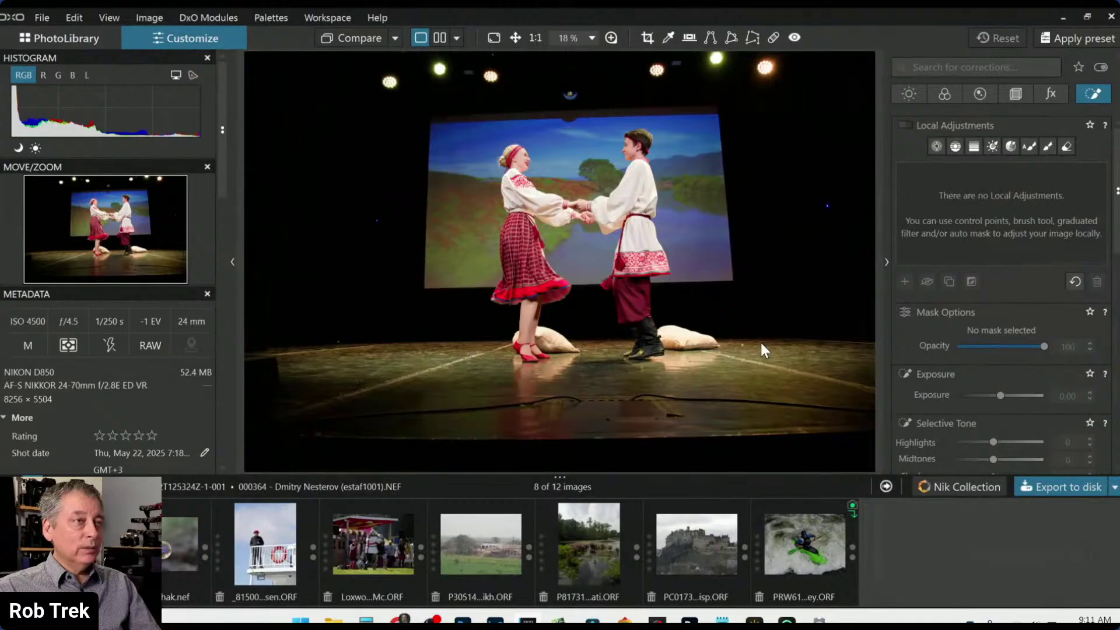
{"action": "scroll", "coordinate": [761, 341], "scroll_direction": "down", "scroll_amount": 1}
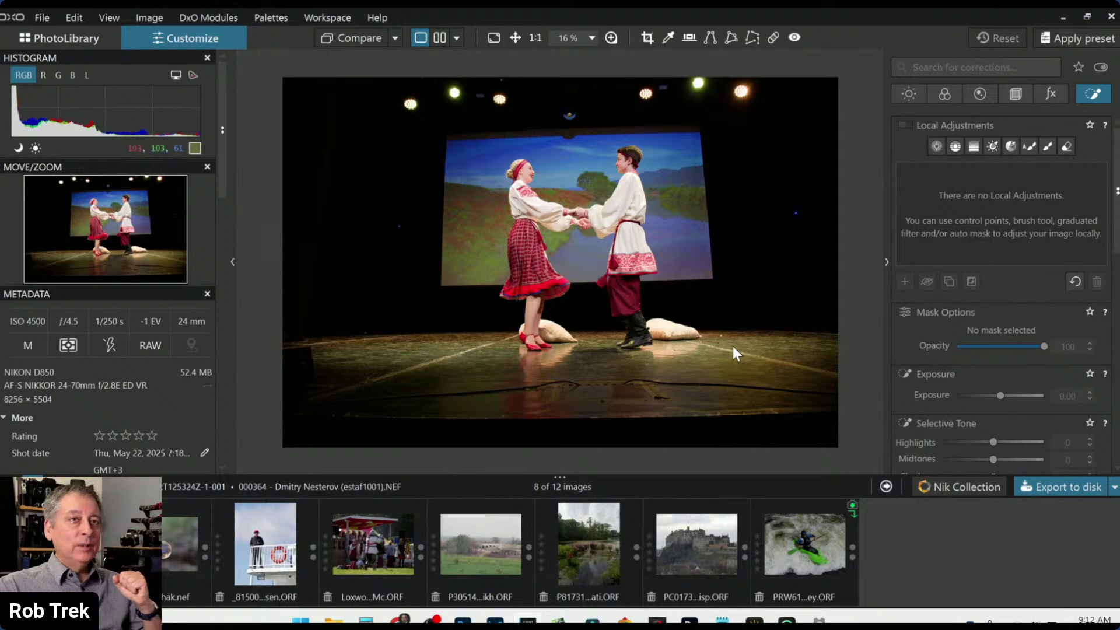
Turn on the automatic perspective correction for the stage photo and set its intensity to 91.
{"action": "left_click", "coordinate": [1014, 94]}
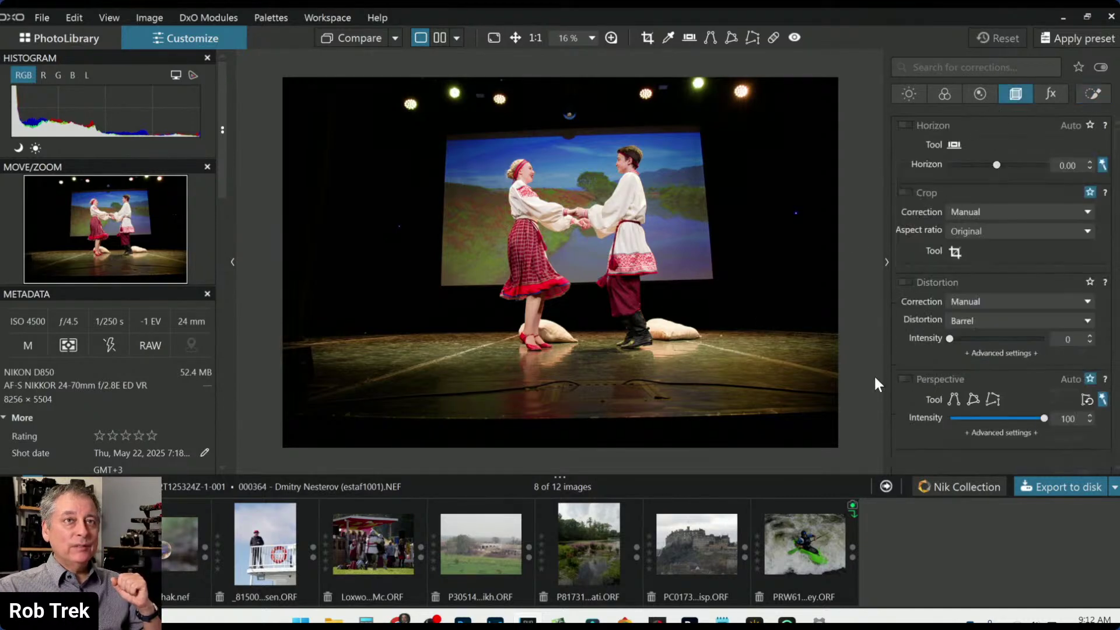
{"action": "left_click", "coordinate": [906, 379]}
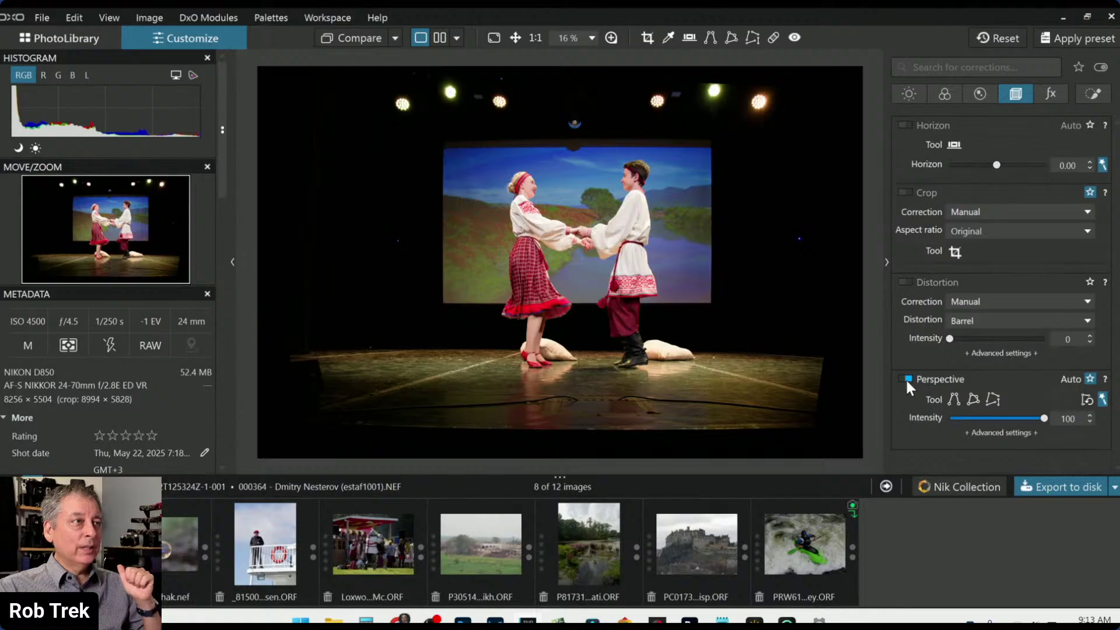
{"action": "left_click", "coordinate": [906, 379]}
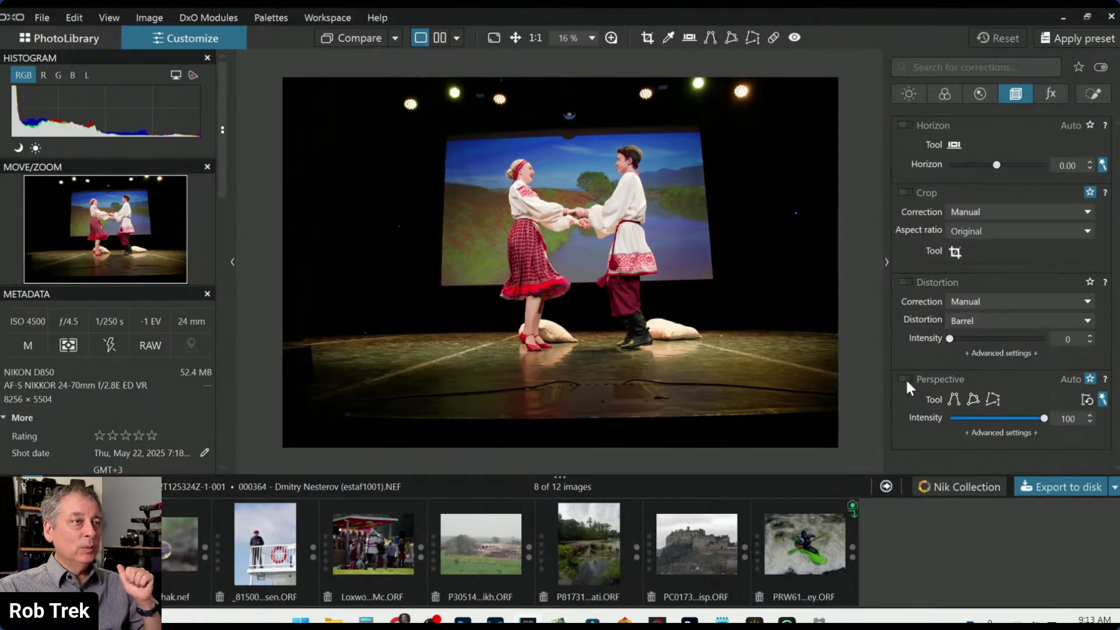
{"action": "left_click", "coordinate": [906, 378]}
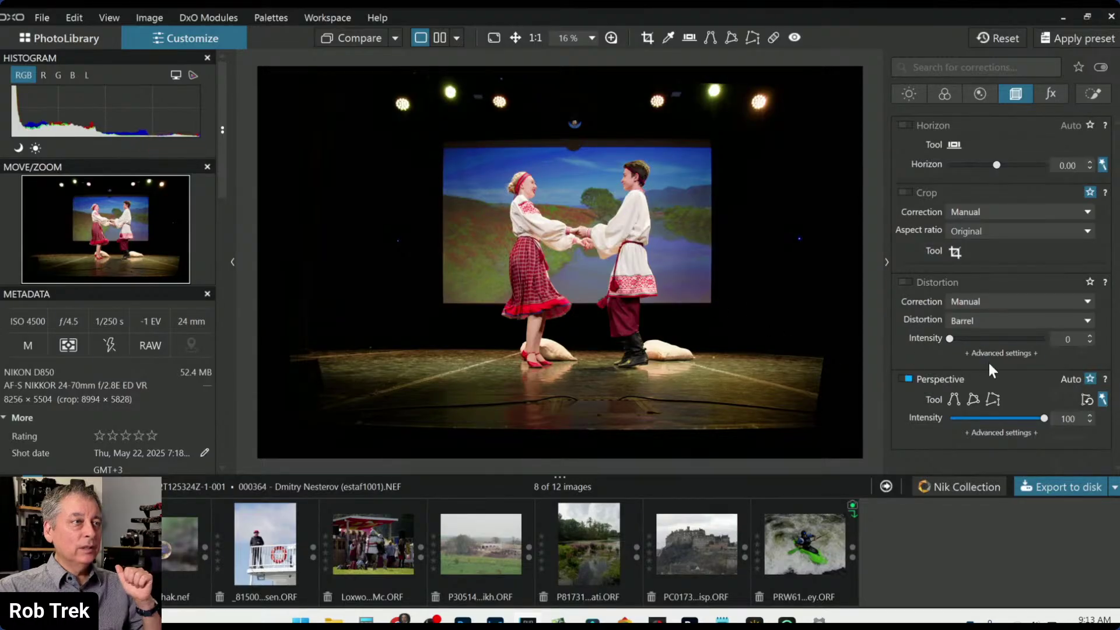
{"action": "left_click_drag", "start_coordinate": [1037, 417], "coordinate": [1036, 418]}
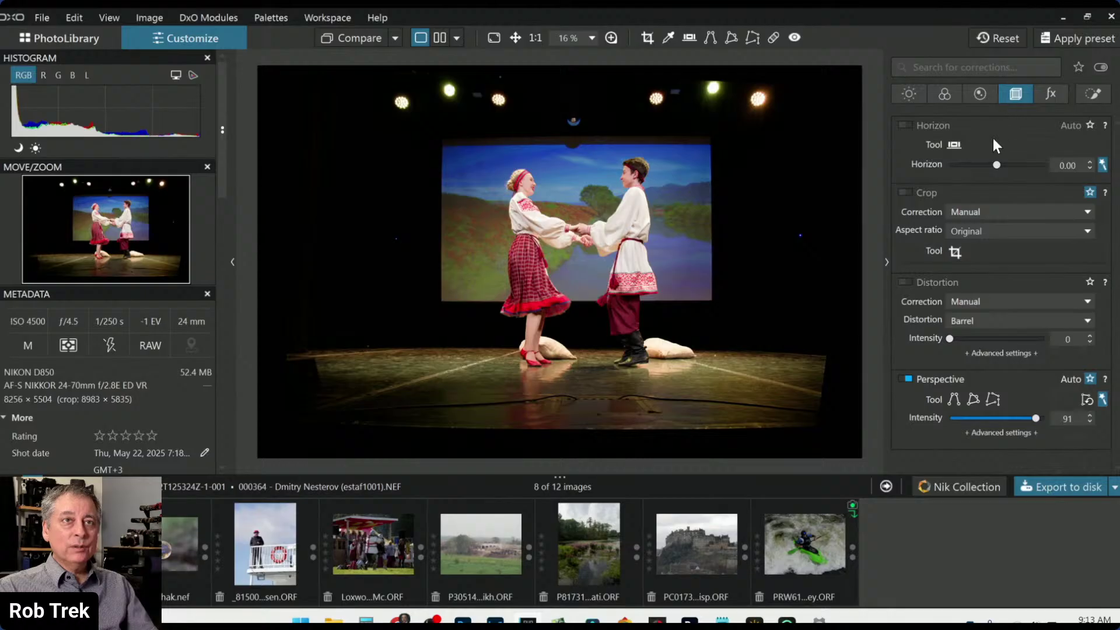
Crop the photo at a 4 × 3 ratio around the dancers and stage lights, to about 5991 × 4493 px.
{"action": "left_click", "coordinate": [981, 232]}
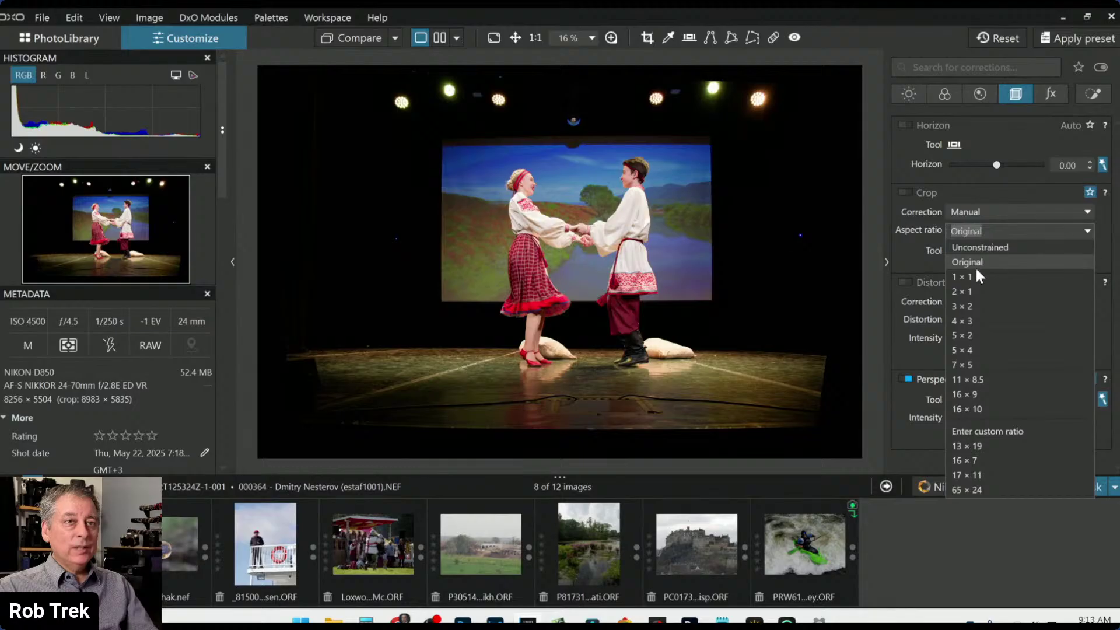
{"action": "left_click", "coordinate": [974, 320]}
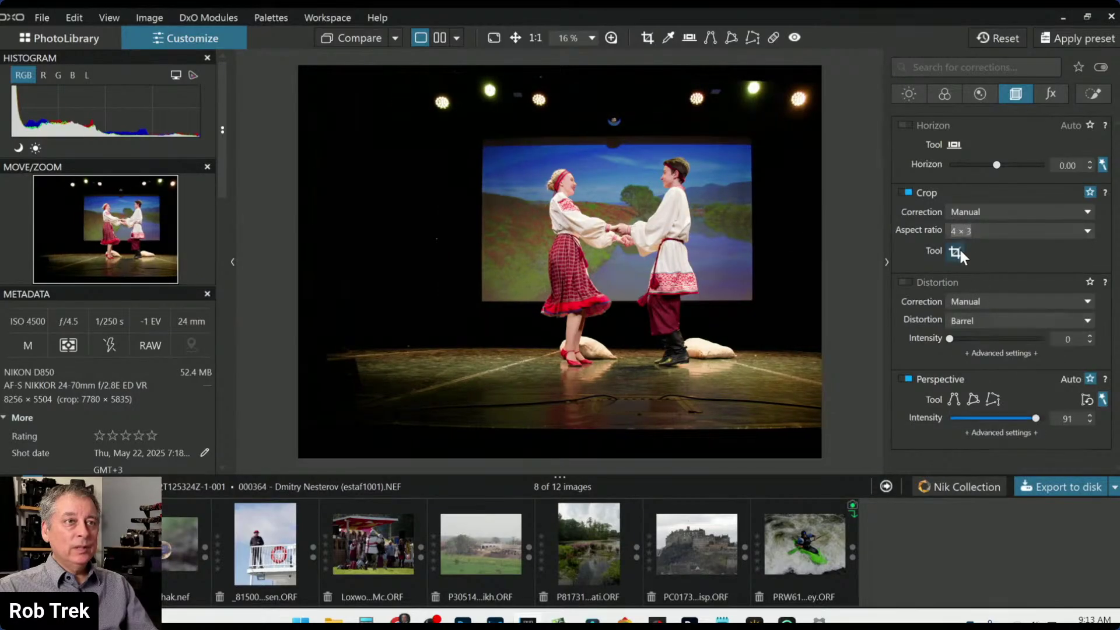
{"action": "left_click", "coordinate": [956, 252]}
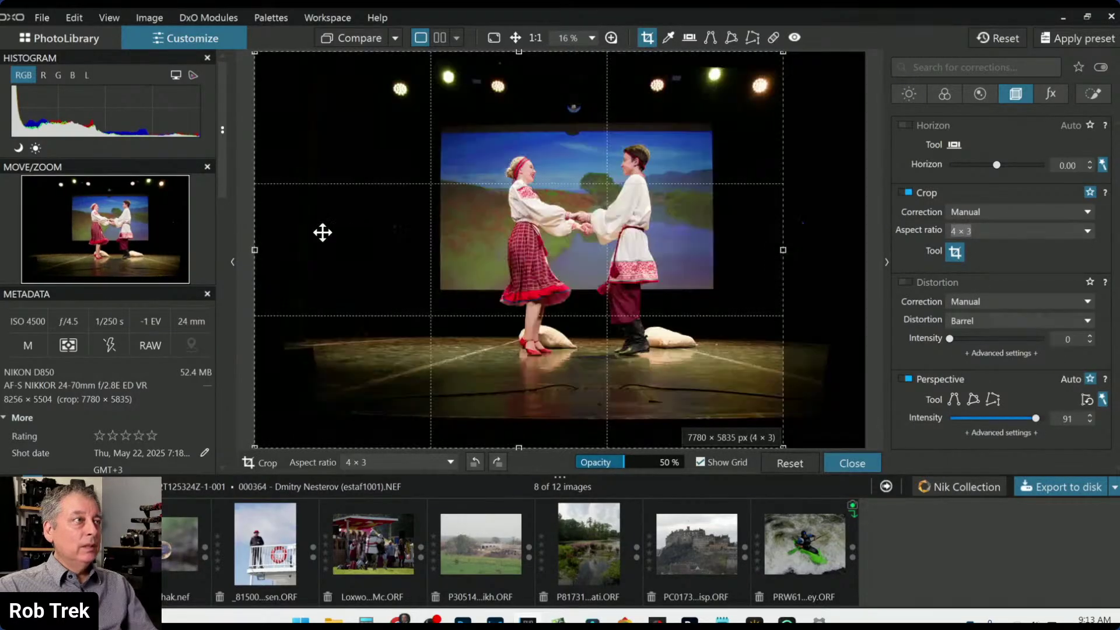
{"action": "left_click_drag", "start_coordinate": [257, 248], "coordinate": [372, 252]}
{"action": "left_click_drag", "start_coordinate": [643, 288], "coordinate": [647, 300]}
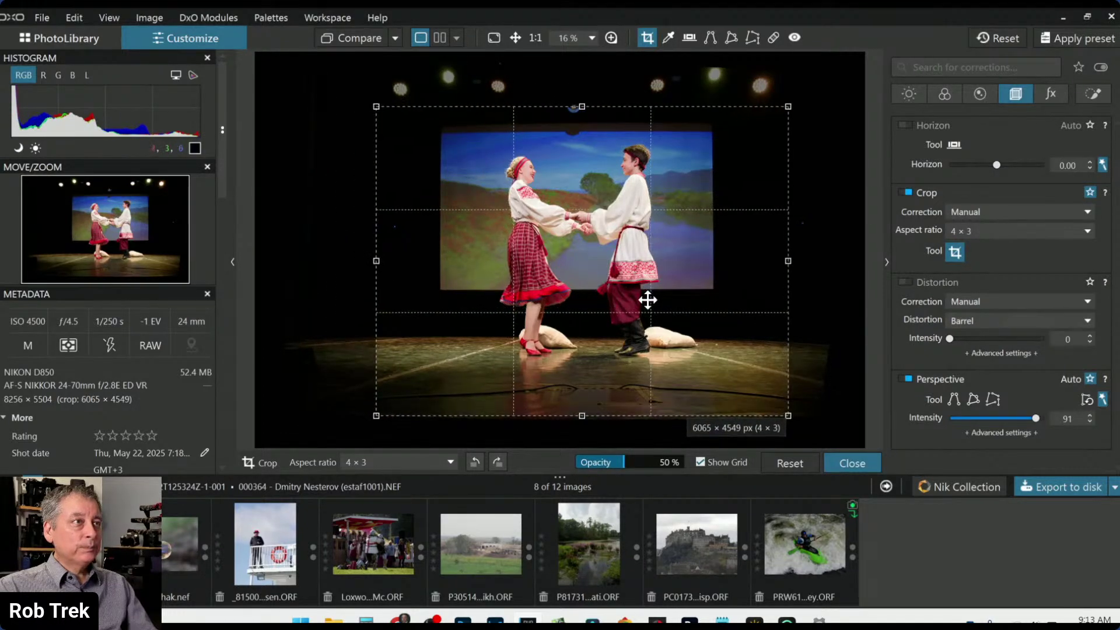
{"action": "mouse_move", "coordinate": [582, 107]}
{"action": "left_mouse_down"}
{"action": "mouse_move", "coordinate": [582, 203]}
{"action": "mouse_move", "coordinate": [577, 102]}
{"action": "left_mouse_up"}
{"action": "mouse_move", "coordinate": [602, 188]}
{"action": "left_mouse_down"}
{"action": "mouse_move", "coordinate": [602, 156]}
{"action": "mouse_move", "coordinate": [602, 166]}
{"action": "left_mouse_up"}
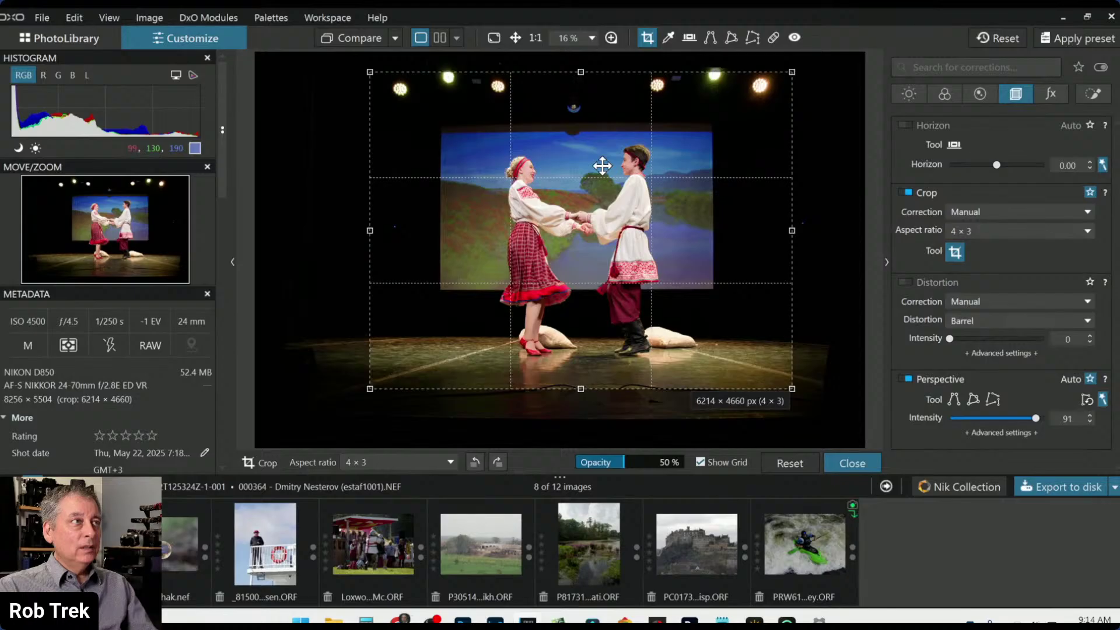
{"action": "left_click_drag", "start_coordinate": [583, 388], "coordinate": [582, 377]}
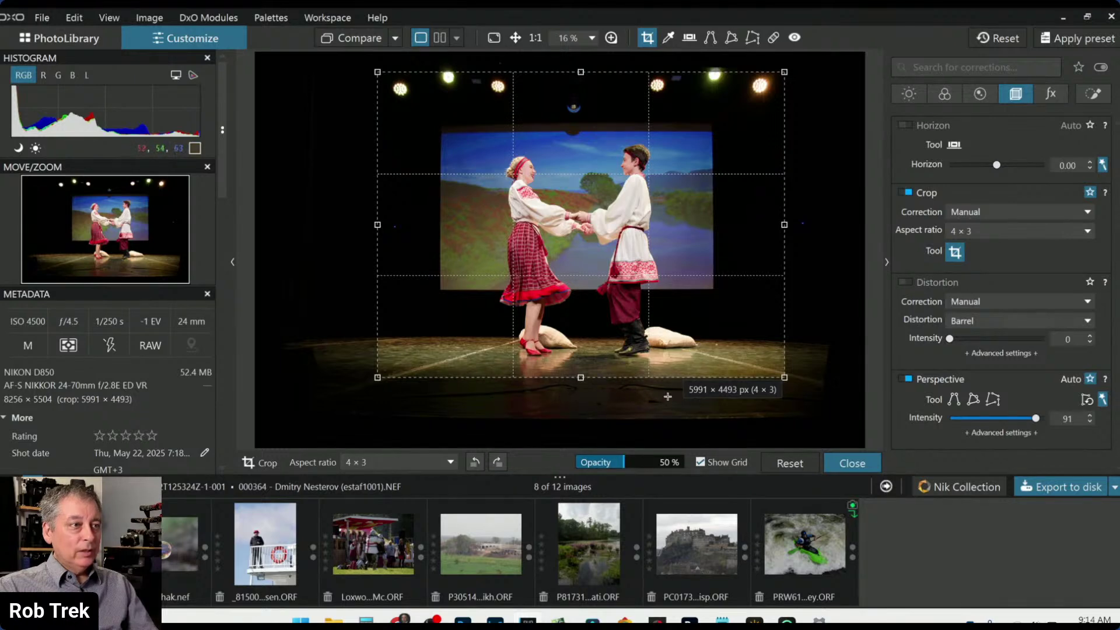
{"action": "key", "text": "Return"}
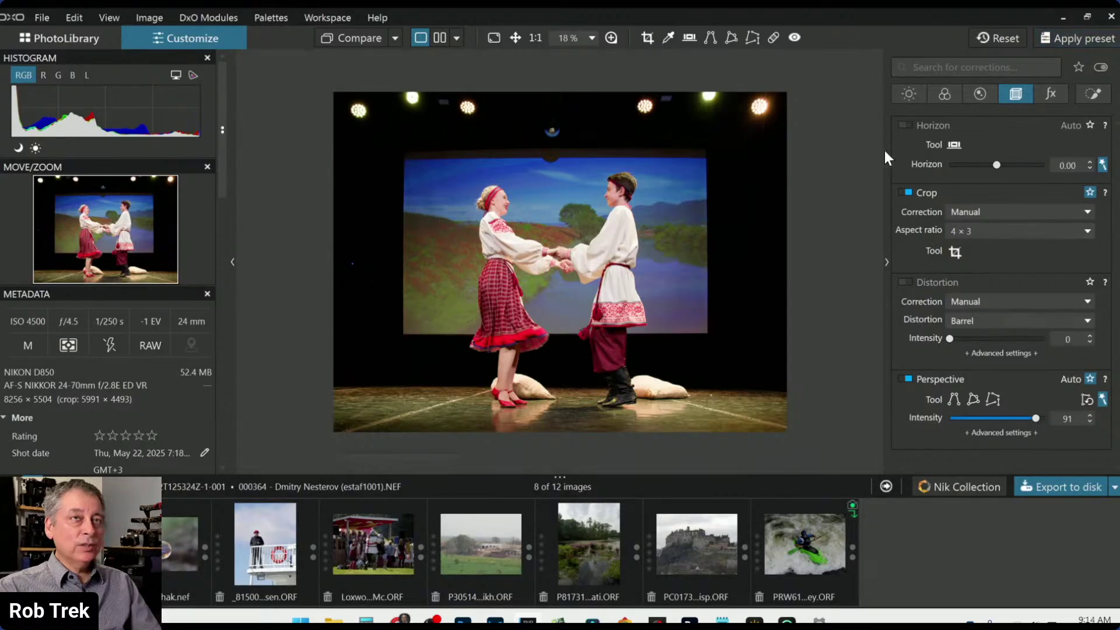
Apply the 0000 default preset without an aspect ratio suffix, and turn on the automatic perspective correction.
{"action": "left_click", "coordinate": [1077, 38]}
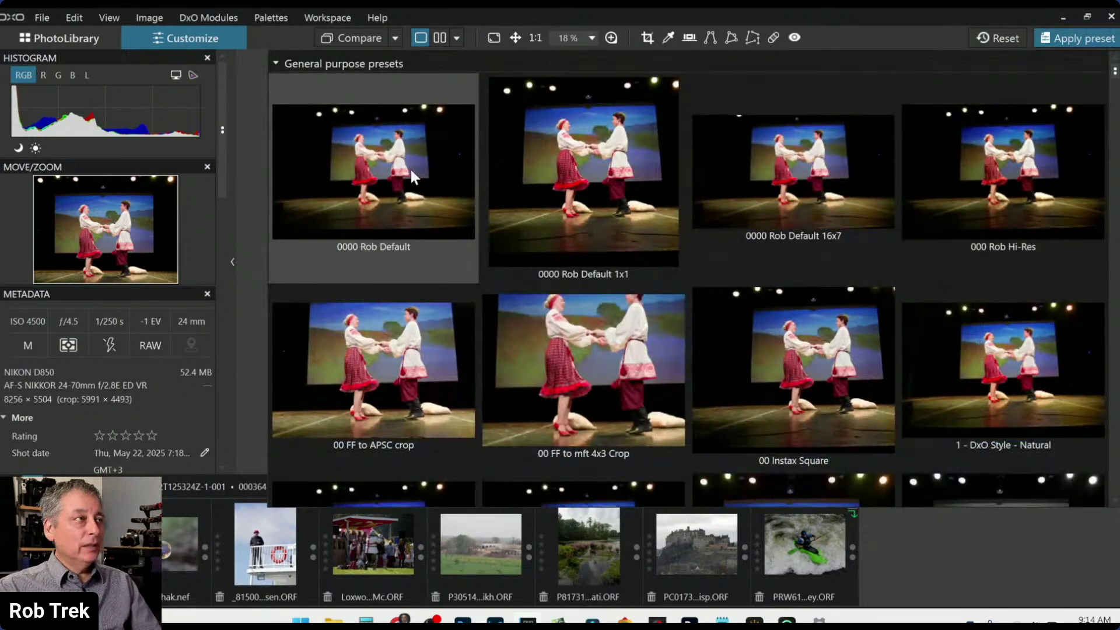
{"action": "left_click", "coordinate": [411, 169]}
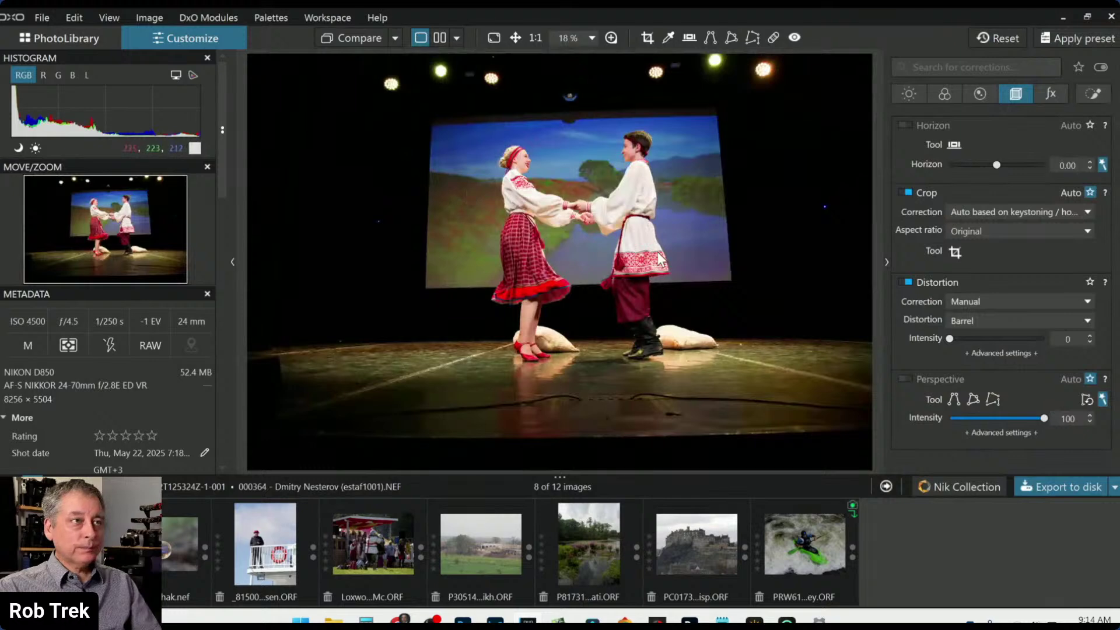
{"action": "left_click", "coordinate": [908, 378]}
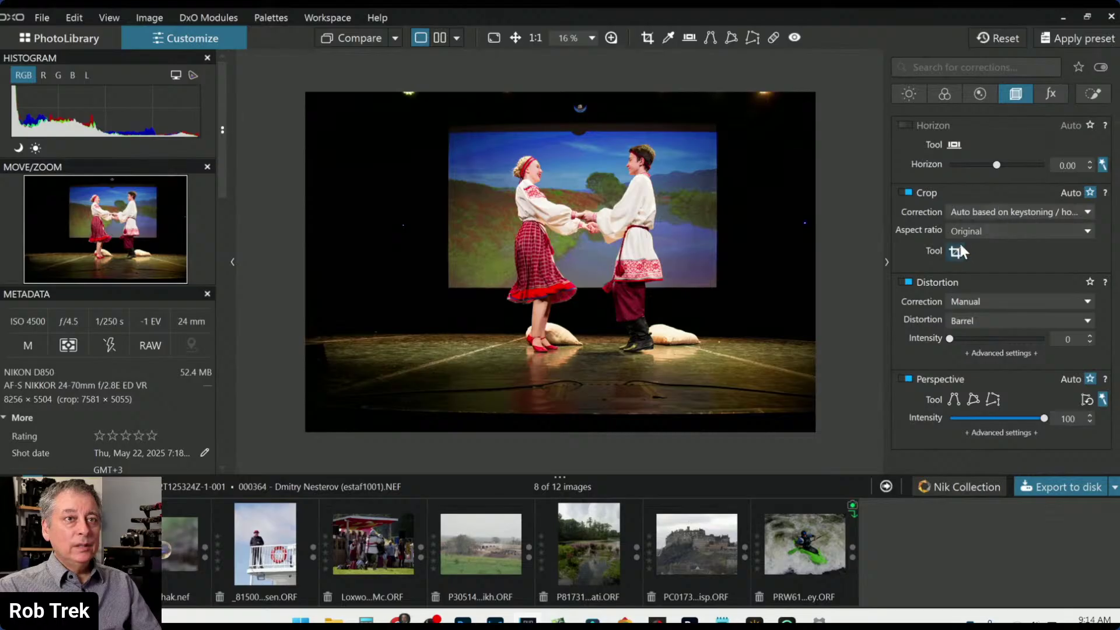
Crop the photo at its original ratio around the dancers and stage lights, to about 6731 × 4487 px.
{"action": "left_click", "coordinate": [959, 248]}
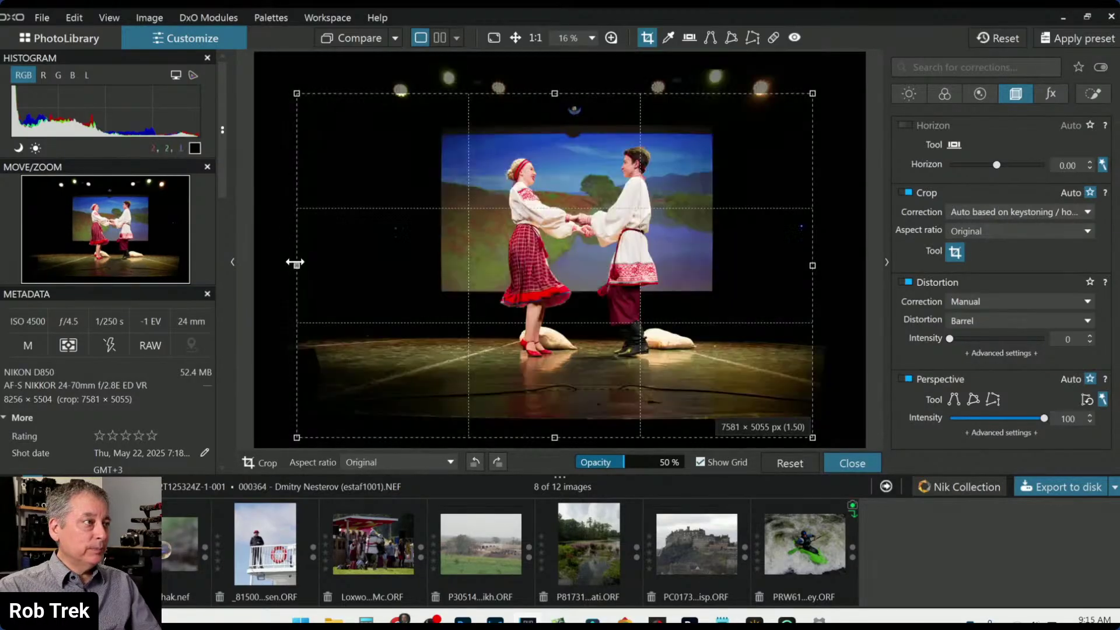
{"action": "left_click_drag", "start_coordinate": [295, 263], "coordinate": [356, 263]}
{"action": "left_click_drag", "start_coordinate": [594, 113], "coordinate": [584, 211]}
{"action": "left_click_drag", "start_coordinate": [602, 259], "coordinate": [601, 258]}
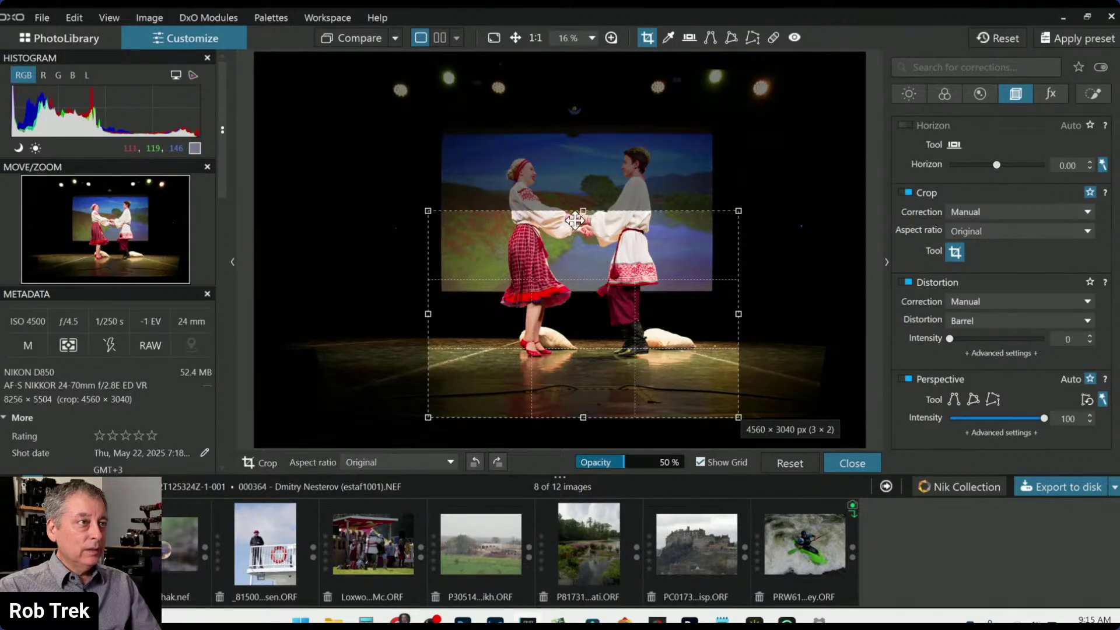
{"action": "left_click_drag", "start_coordinate": [589, 345], "coordinate": [591, 310]}
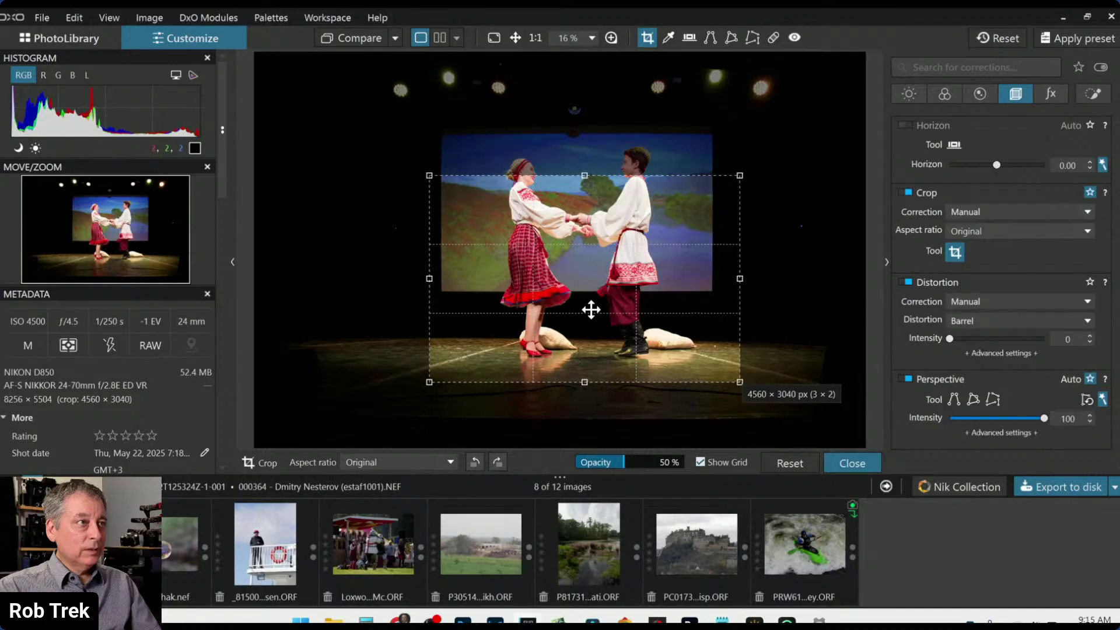
{"action": "left_click_drag", "start_coordinate": [587, 175], "coordinate": [590, 76]}
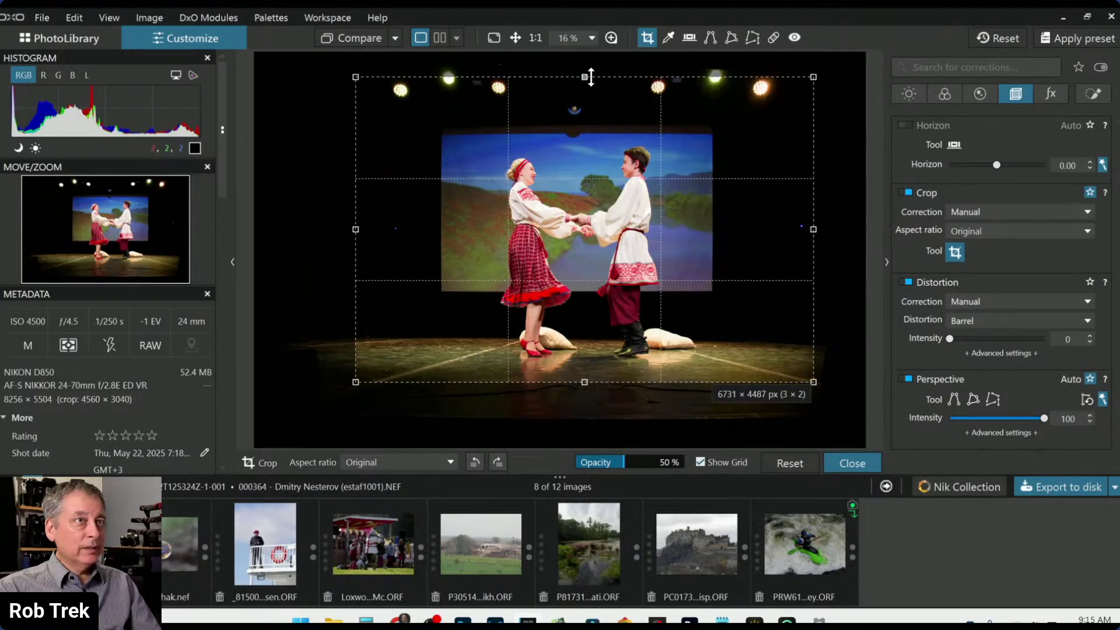
{"action": "key", "text": "Return"}
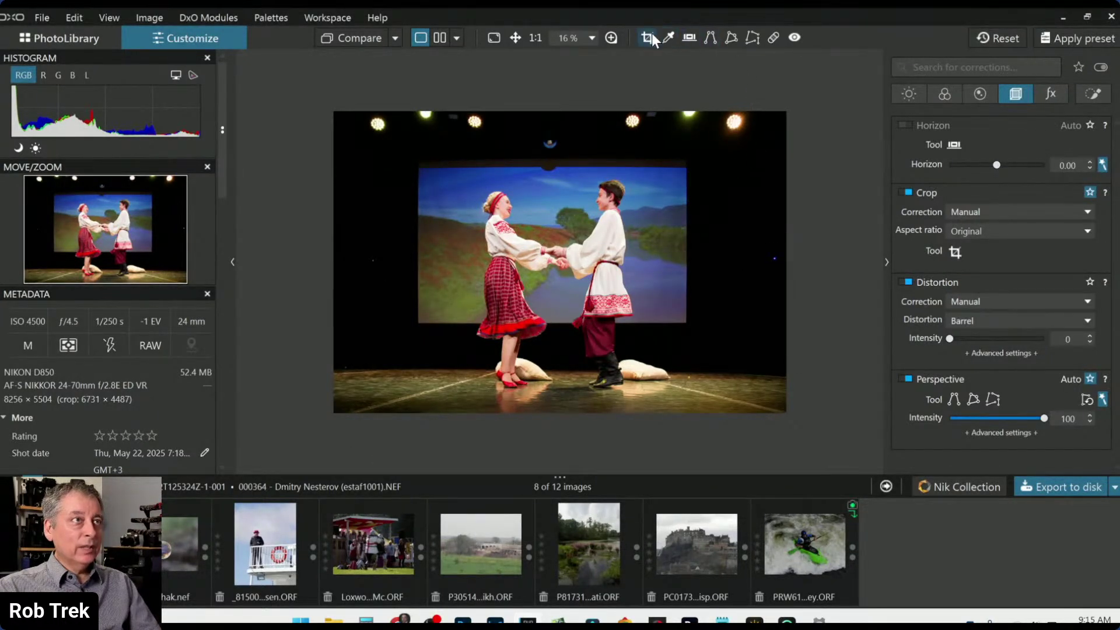
Repair the small blue light spot in the dark area right of the projection screen with an 11 px brush.
{"action": "left_click", "coordinate": [798, 40]}
{"action": "left_click", "coordinate": [776, 40]}
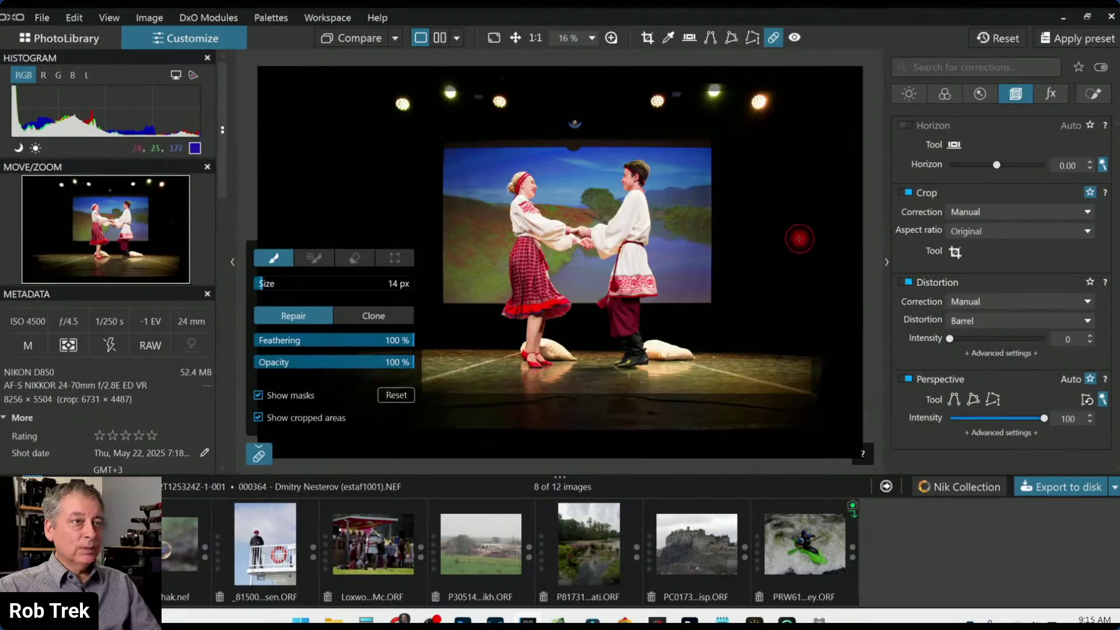
{"action": "scroll", "coordinate": [800, 240], "scroll_direction": "down", "scroll_amount": 3}
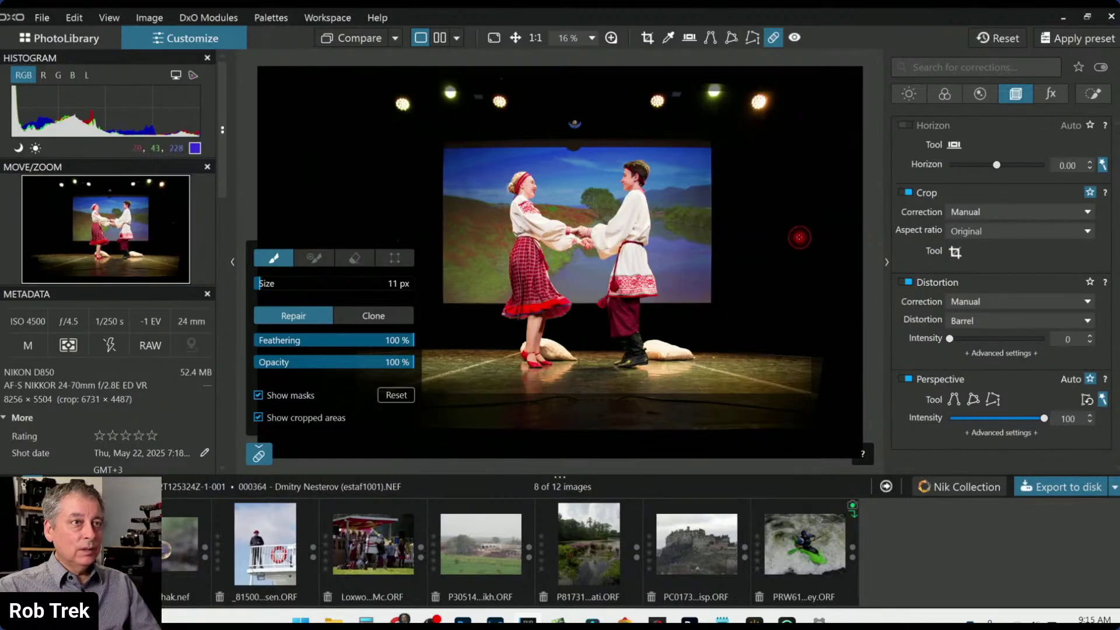
{"action": "left_click", "coordinate": [798, 237]}
{"action": "left_click", "coordinate": [259, 454]}
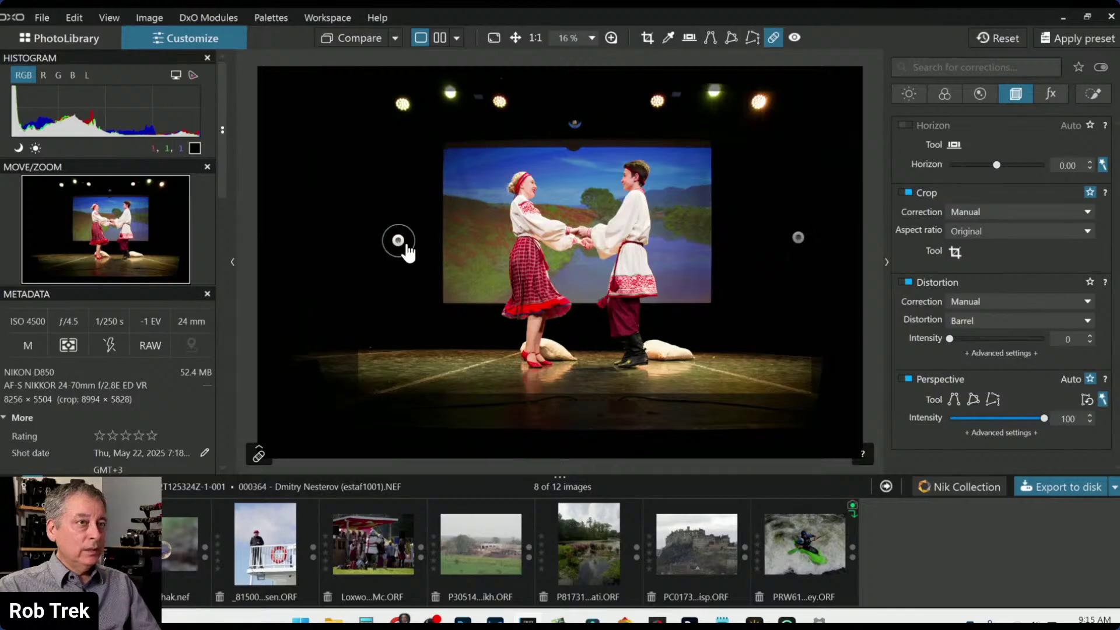
{"action": "key", "text": "Escape"}
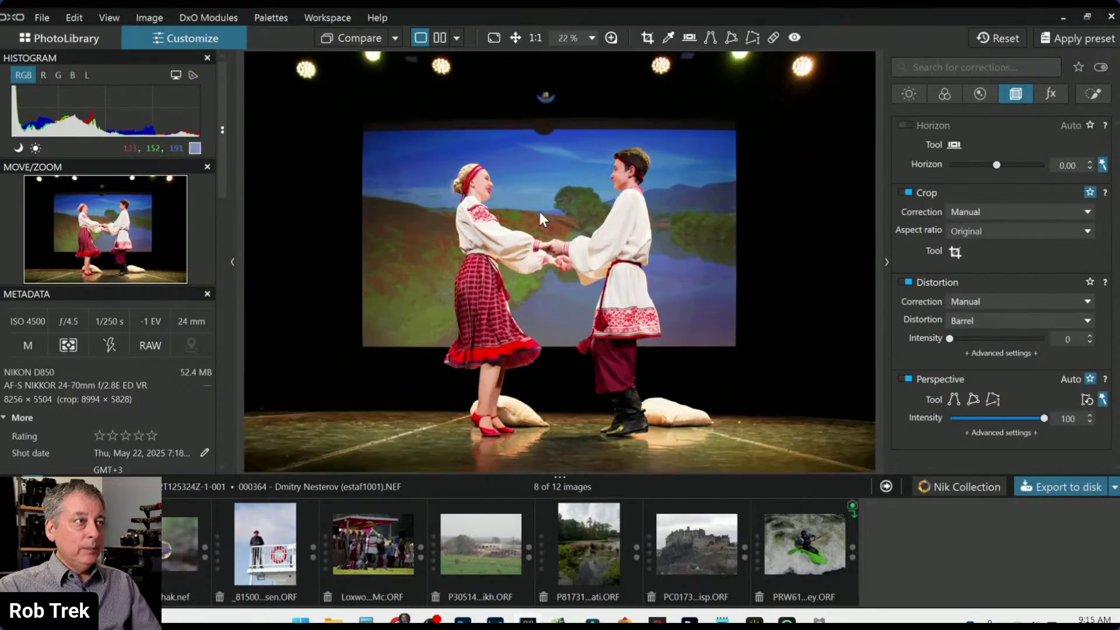
{"action": "scroll", "coordinate": [540, 211], "scroll_direction": "up", "scroll_amount": 3}
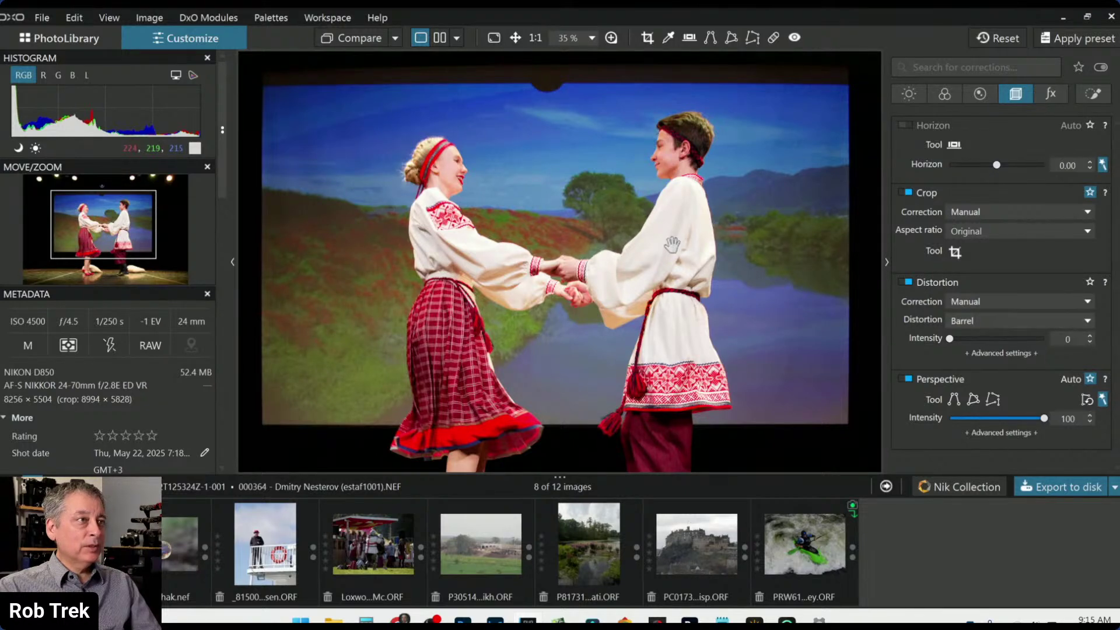
{"action": "scroll", "coordinate": [672, 244], "scroll_direction": "down", "scroll_amount": 2}
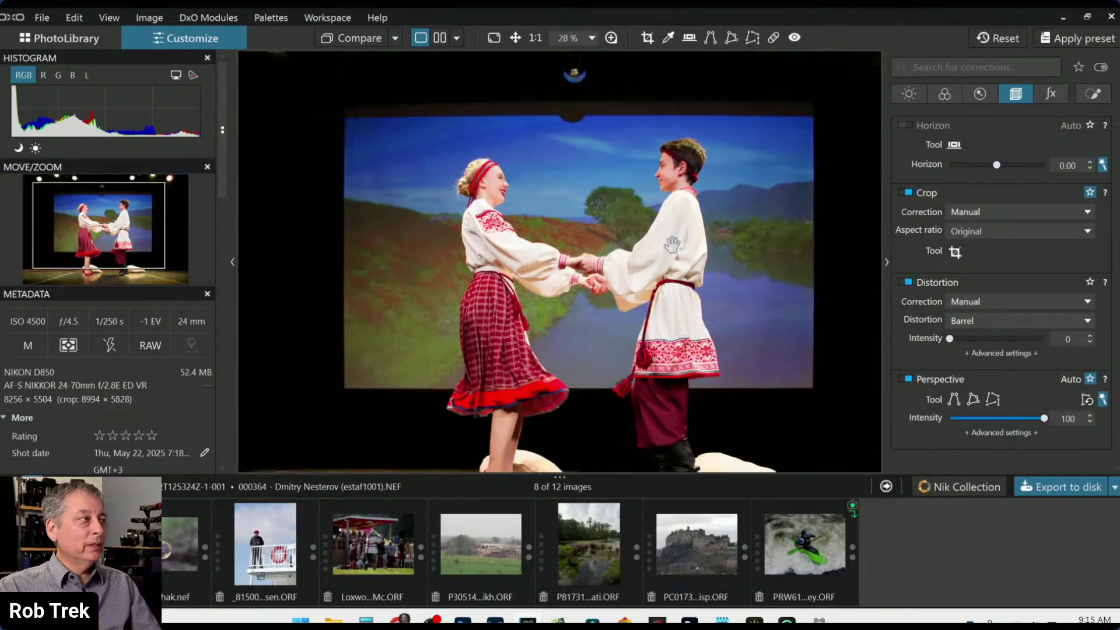
{"action": "scroll", "coordinate": [672, 244], "scroll_direction": "down", "scroll_amount": 1}
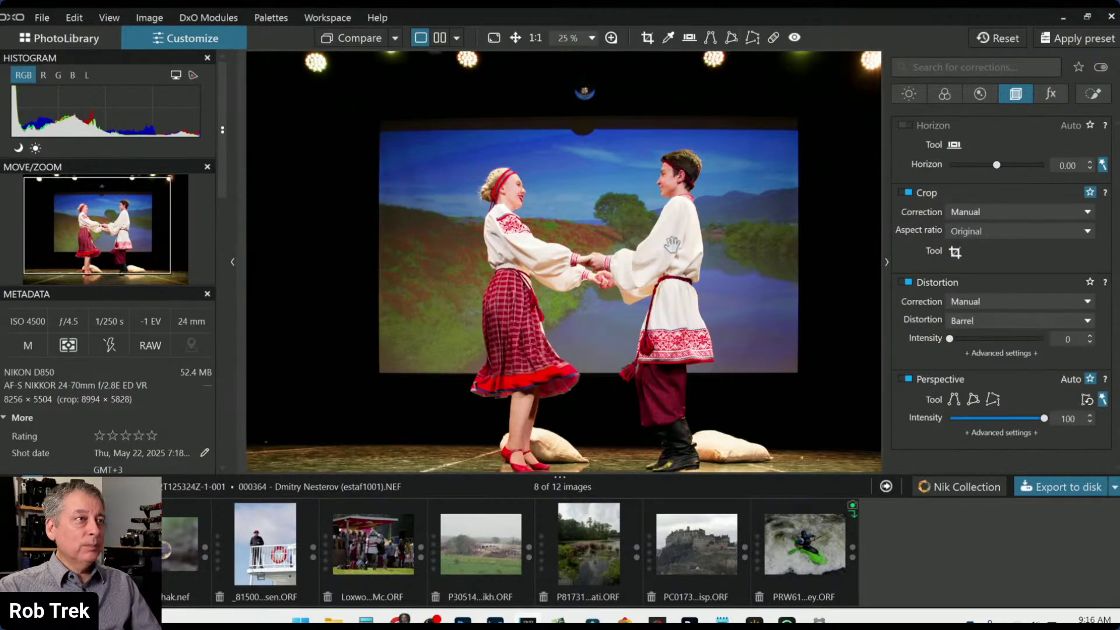
{"action": "scroll", "coordinate": [672, 244], "scroll_direction": "down", "scroll_amount": 1}
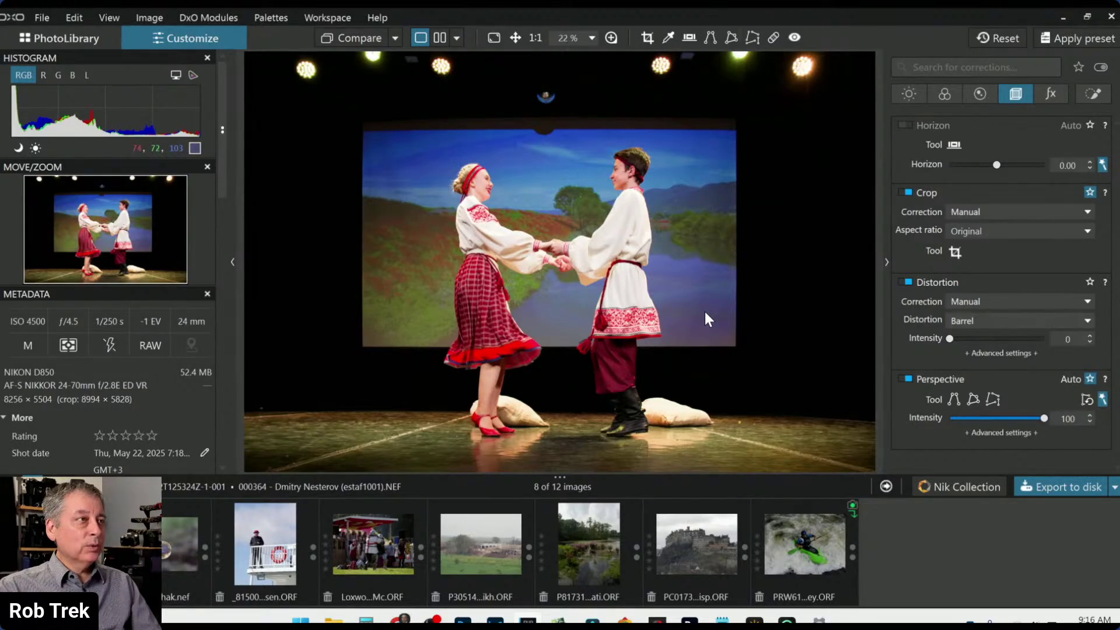
Add a control line local adjustment across the stage floor, with its fade boundary just above the floor's back edge.
{"action": "scroll", "coordinate": [707, 319], "scroll_direction": "down", "scroll_amount": 1}
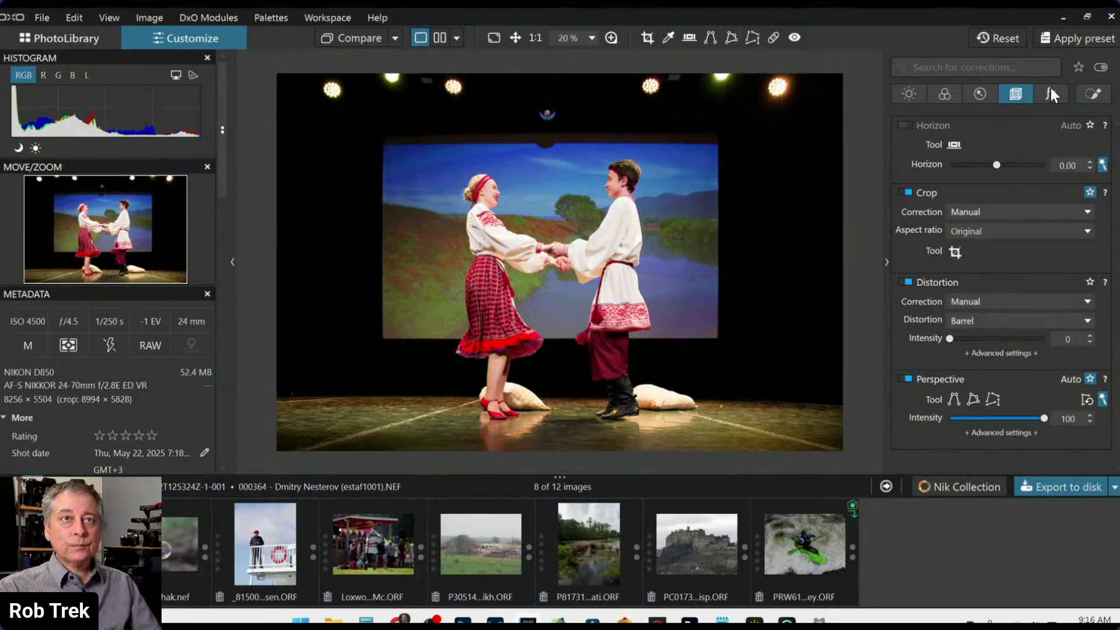
{"action": "left_click", "coordinate": [1093, 93]}
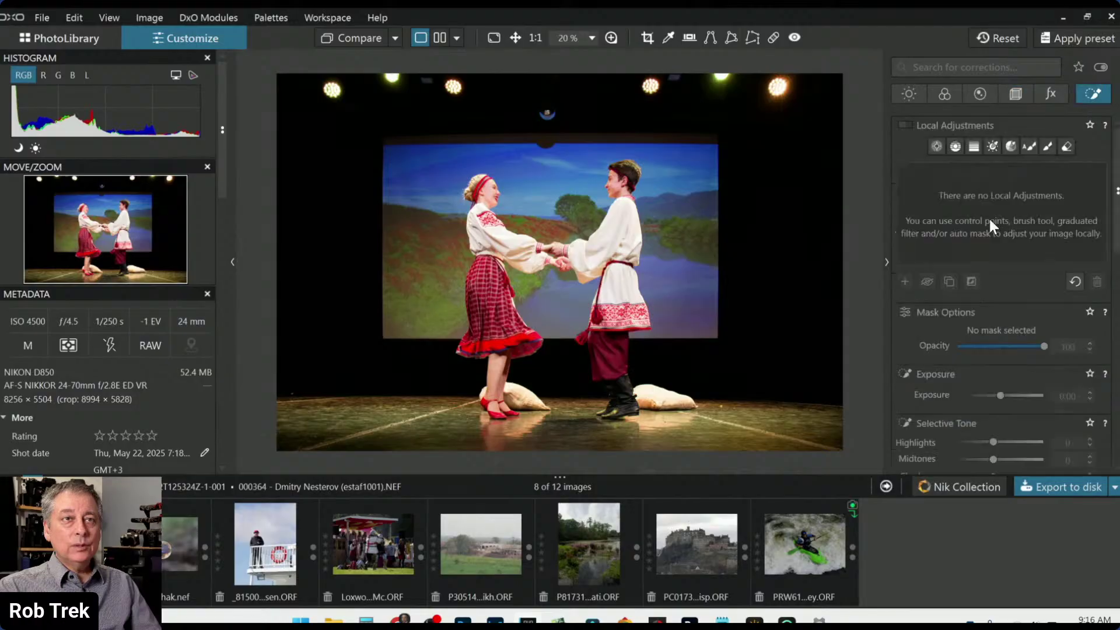
{"action": "left_click", "coordinate": [956, 152]}
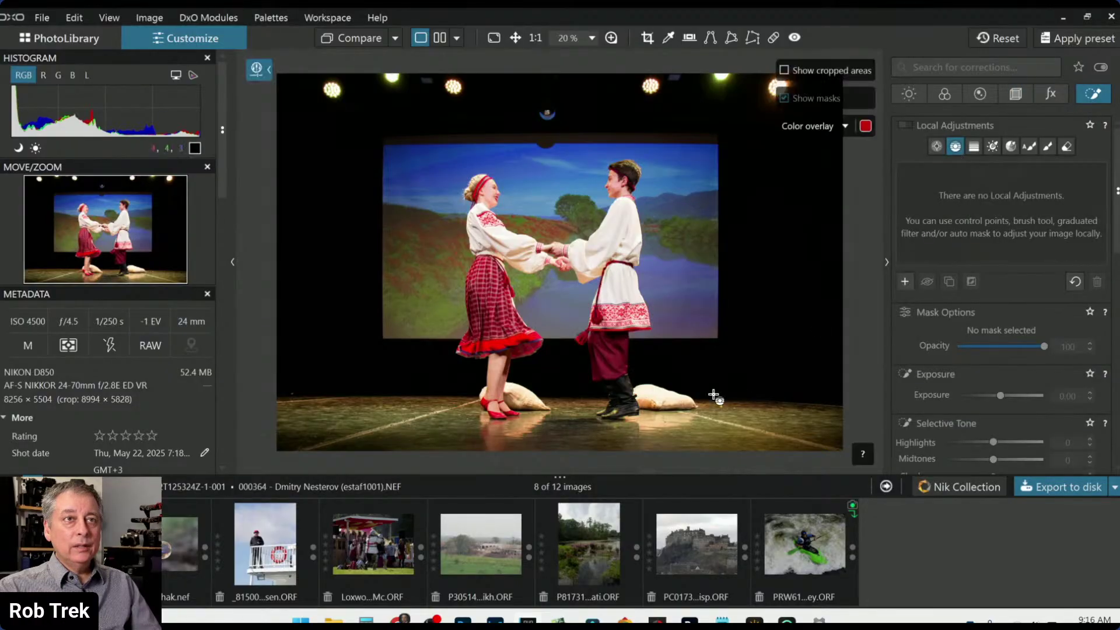
{"action": "left_click_drag", "start_coordinate": [713, 396], "coordinate": [715, 382]}
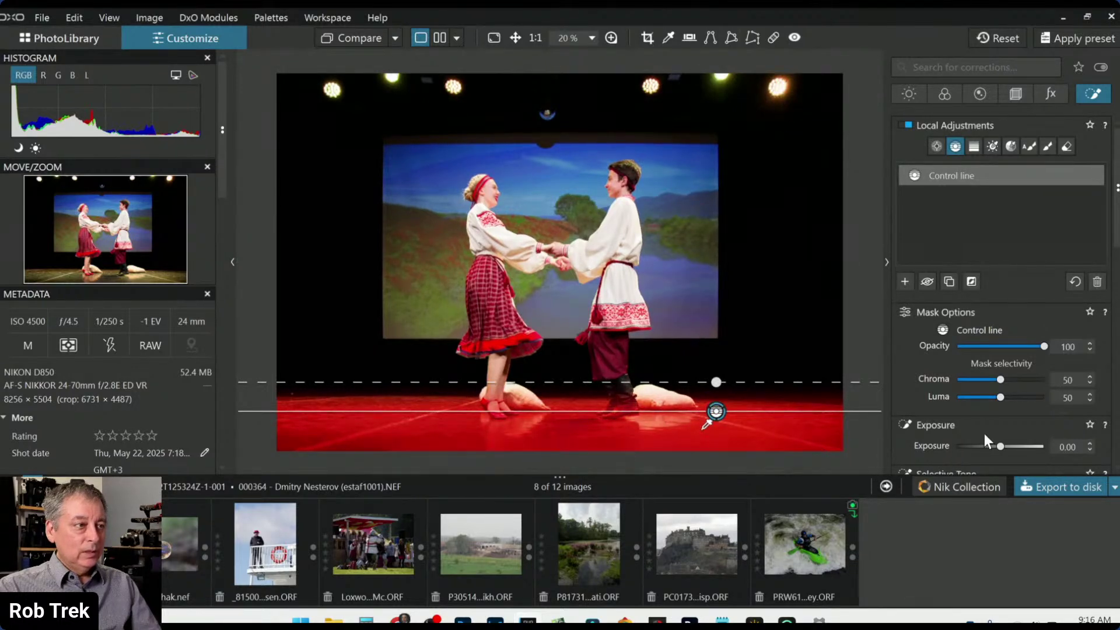
Set the floor control line's ClearView Plus intensity to 72 and its microcontrast to 62.
{"action": "scroll", "coordinate": [931, 412], "scroll_direction": "down", "scroll_amount": 5}
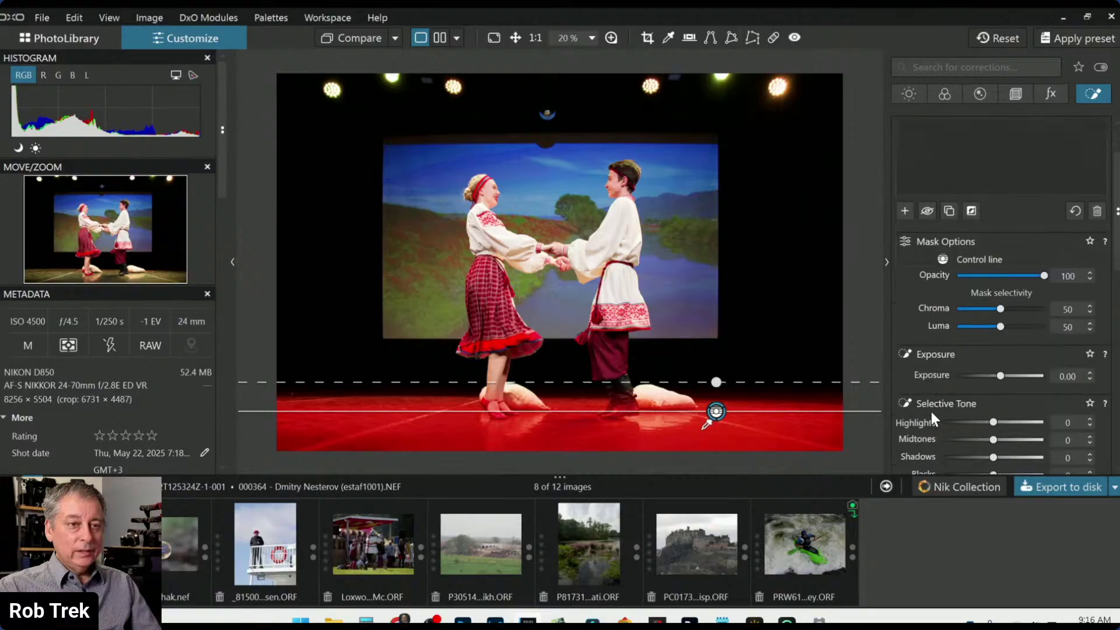
{"action": "left_click_drag", "start_coordinate": [960, 380], "coordinate": [1002, 387]}
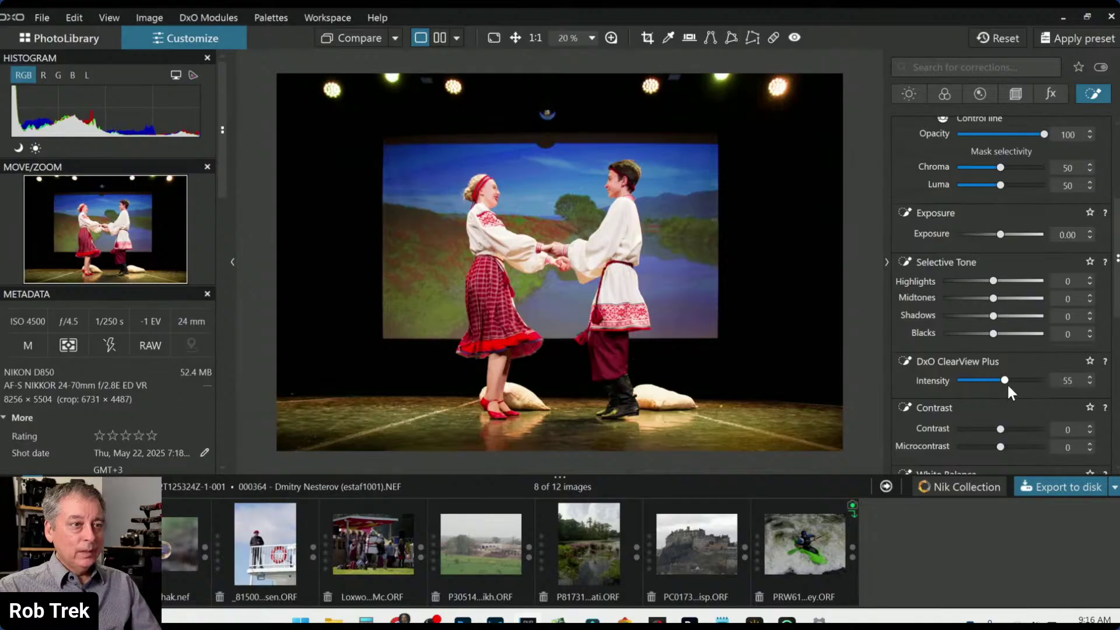
{"action": "left_click_drag", "start_coordinate": [1001, 446], "coordinate": [1022, 447]}
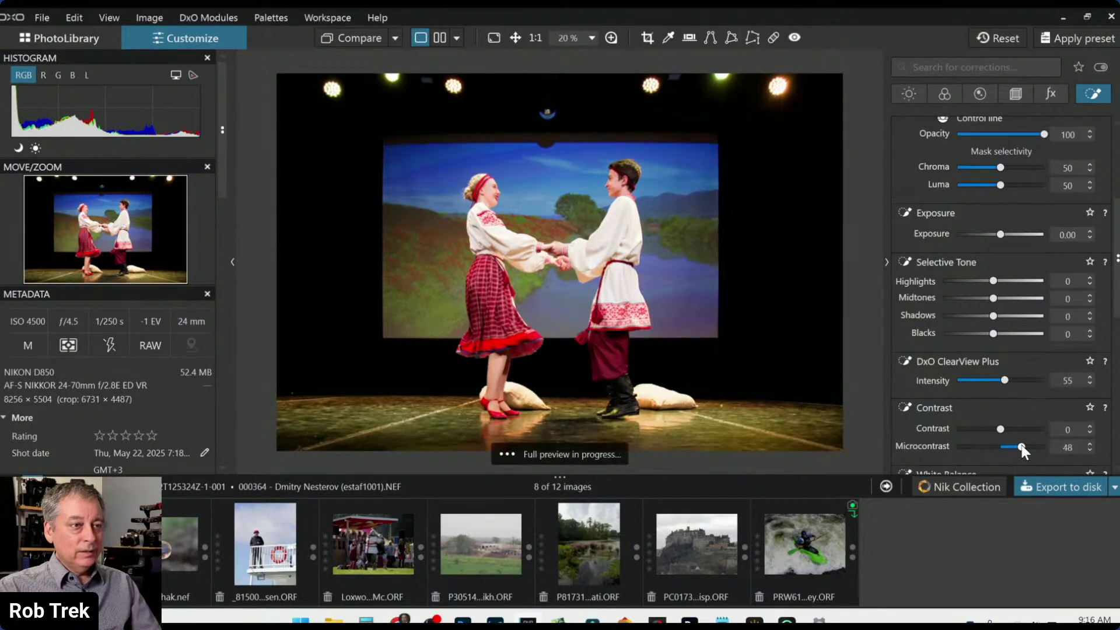
{"action": "mouse_move", "coordinate": [1022, 447]}
{"action": "left_mouse_down"}
{"action": "mouse_move", "coordinate": [979, 446]}
{"action": "mouse_move", "coordinate": [1027, 446]}
{"action": "left_mouse_up"}
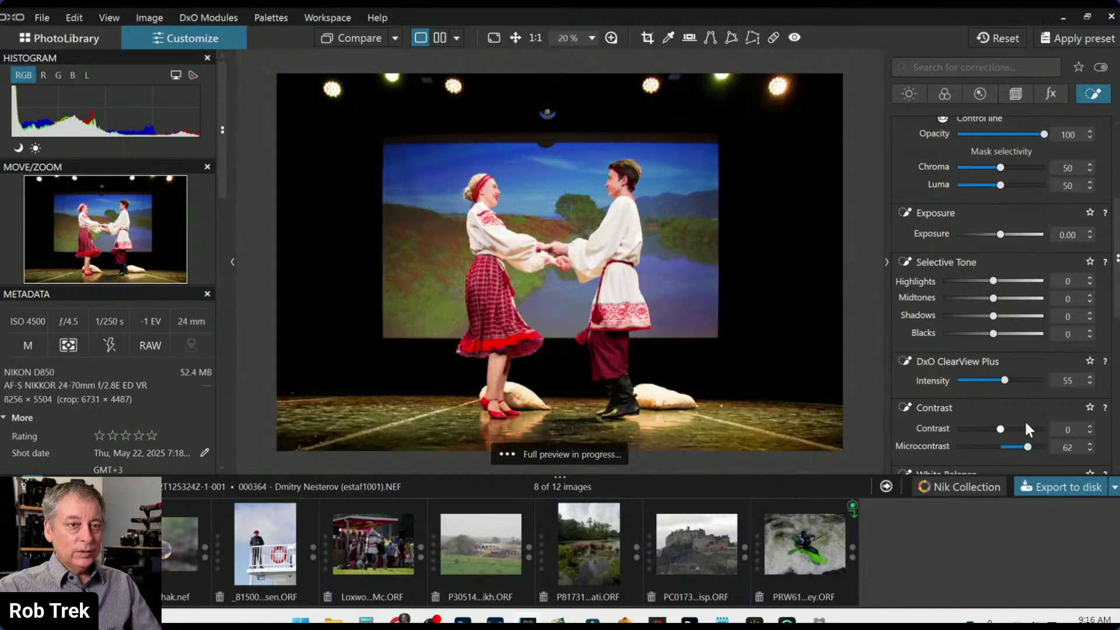
{"action": "left_click_drag", "start_coordinate": [1005, 382], "coordinate": [1020, 382]}
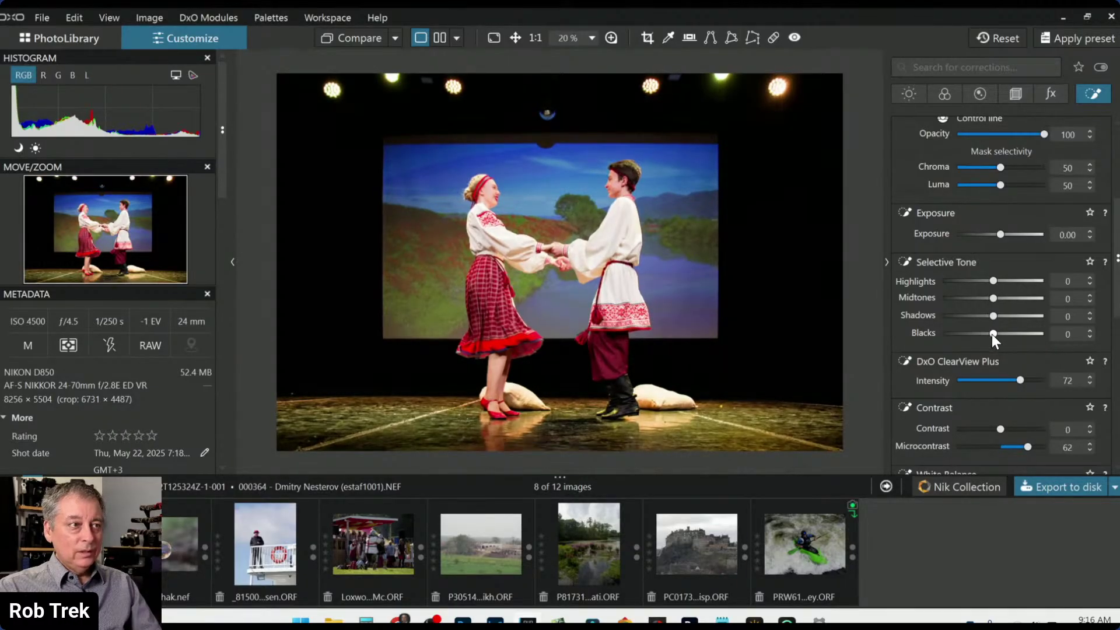
Darken the floor control line's selective tones to midtones -6, shadows -11 and blacks -25, and leave the mask.
{"action": "mouse_move", "coordinate": [992, 334]}
{"action": "left_mouse_down"}
{"action": "mouse_move", "coordinate": [981, 334]}
{"action": "mouse_move", "coordinate": [988, 317]}
{"action": "left_mouse_up"}
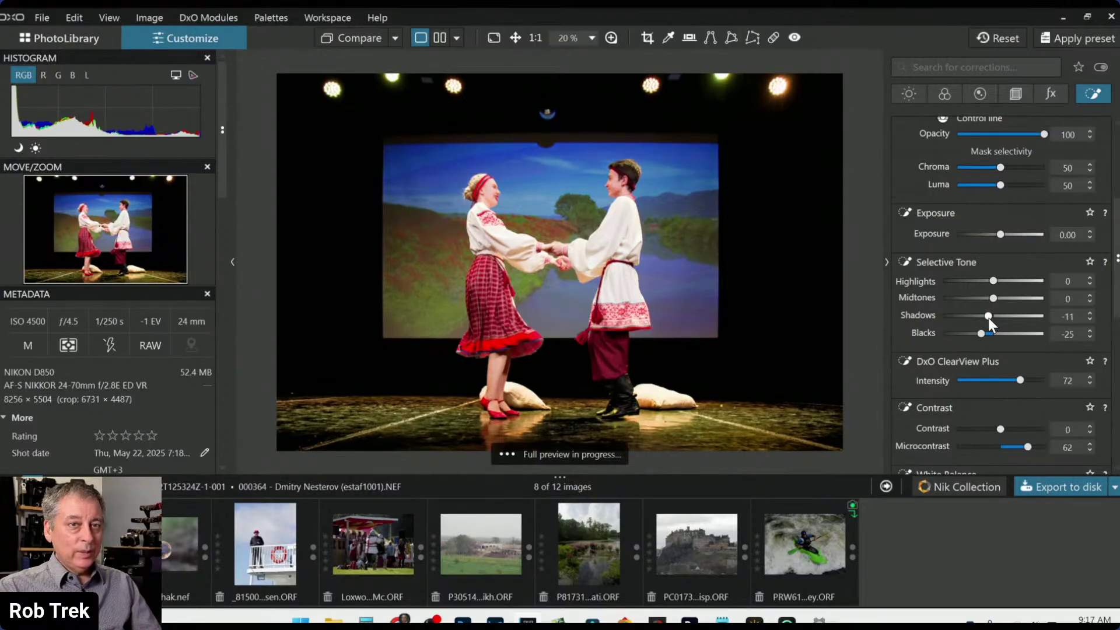
{"action": "left_click_drag", "start_coordinate": [992, 298], "coordinate": [991, 297]}
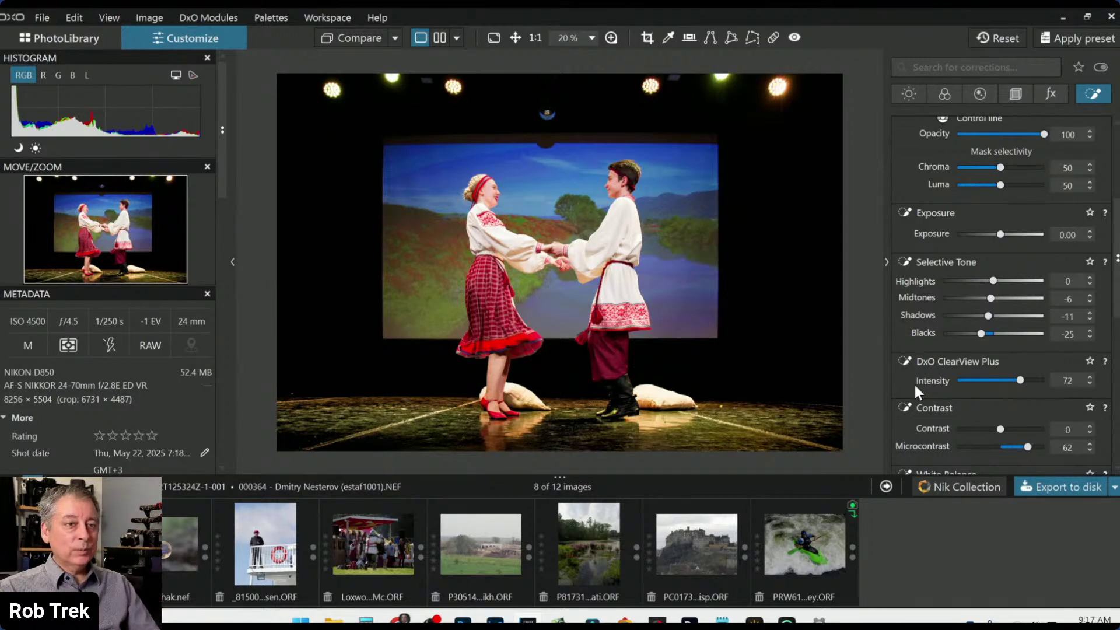
{"action": "left_click", "coordinate": [939, 418]}
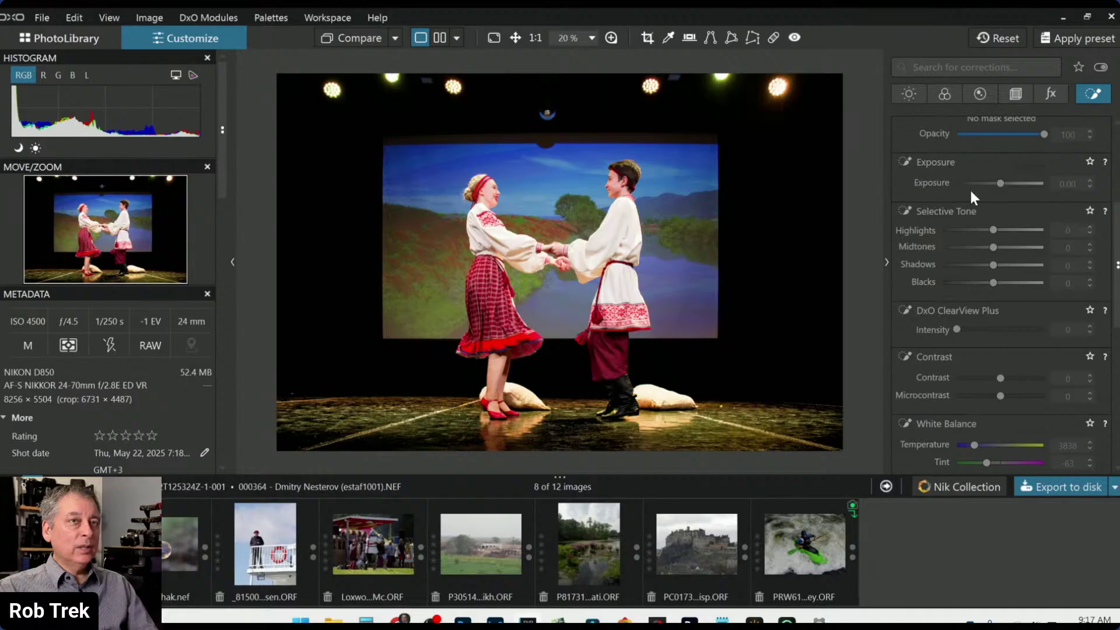
Add a control point mask with chroma and luma selectivity 55, covering the man's shirt, his tunic skirt and the woman's blouse.
{"action": "scroll", "coordinate": [968, 273], "scroll_direction": "up", "scroll_amount": 4}
{"action": "left_click", "coordinate": [939, 149]}
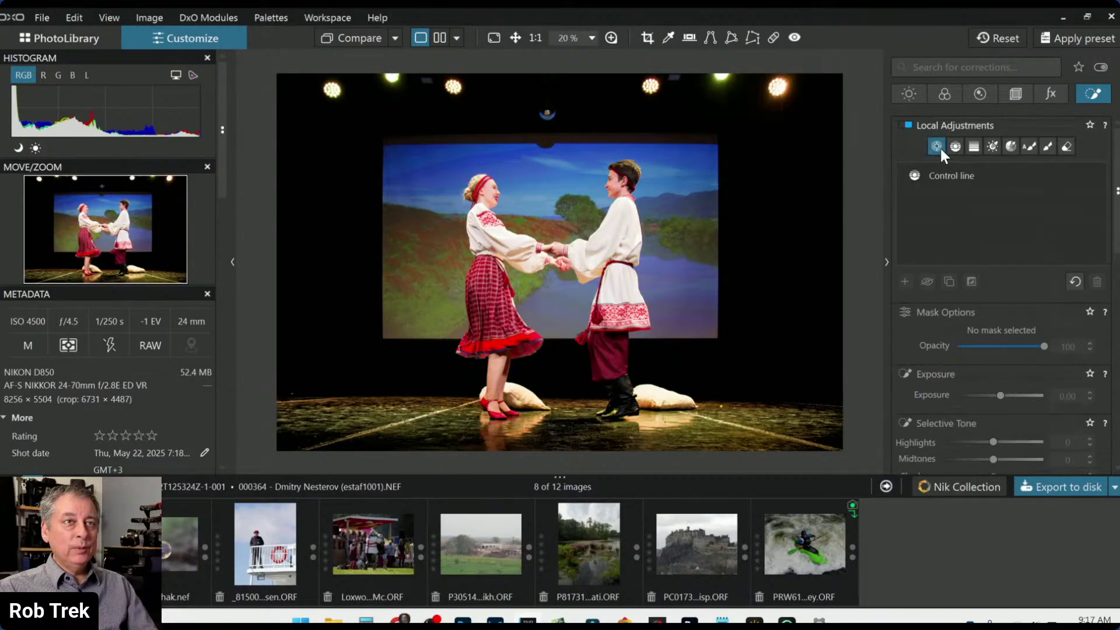
{"action": "left_click", "coordinate": [913, 280]}
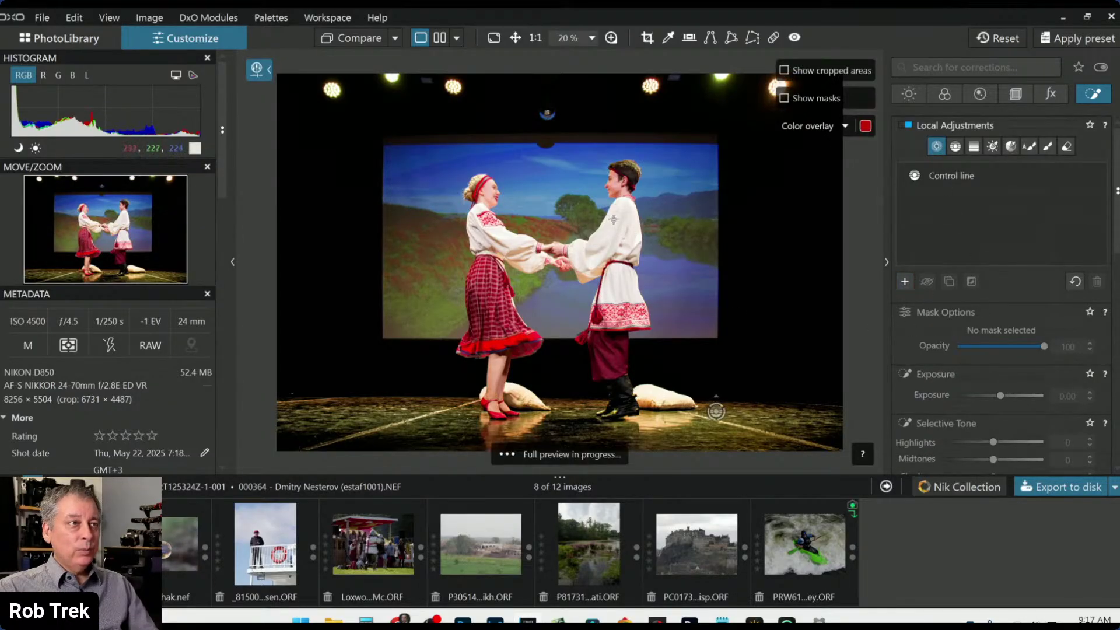
{"action": "left_click", "coordinate": [620, 218]}
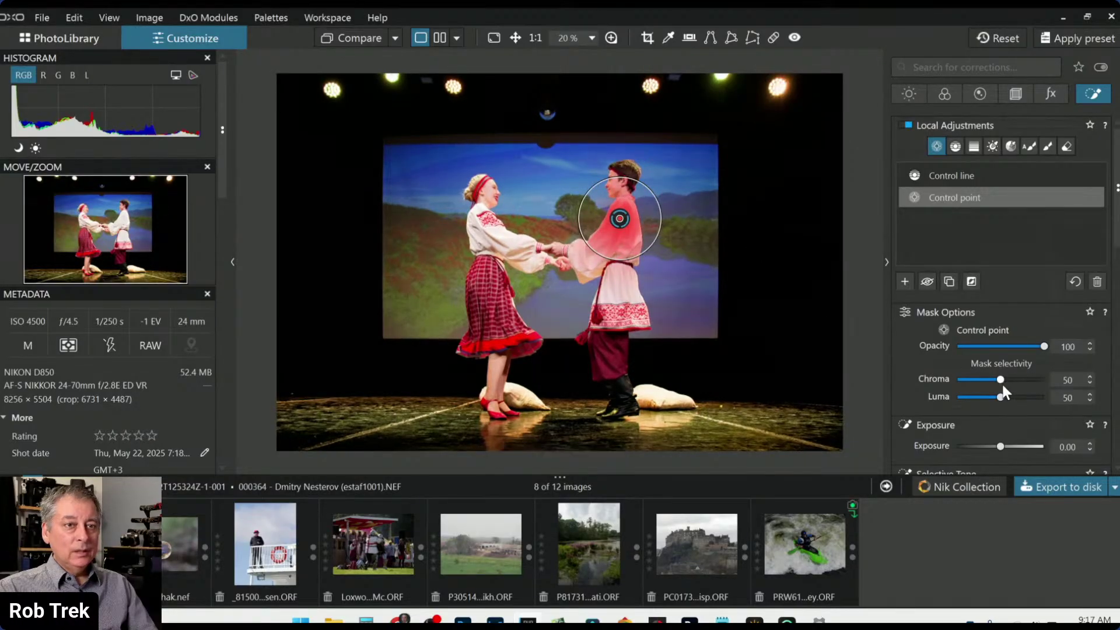
{"action": "left_click_drag", "start_coordinate": [999, 378], "coordinate": [1000, 380]}
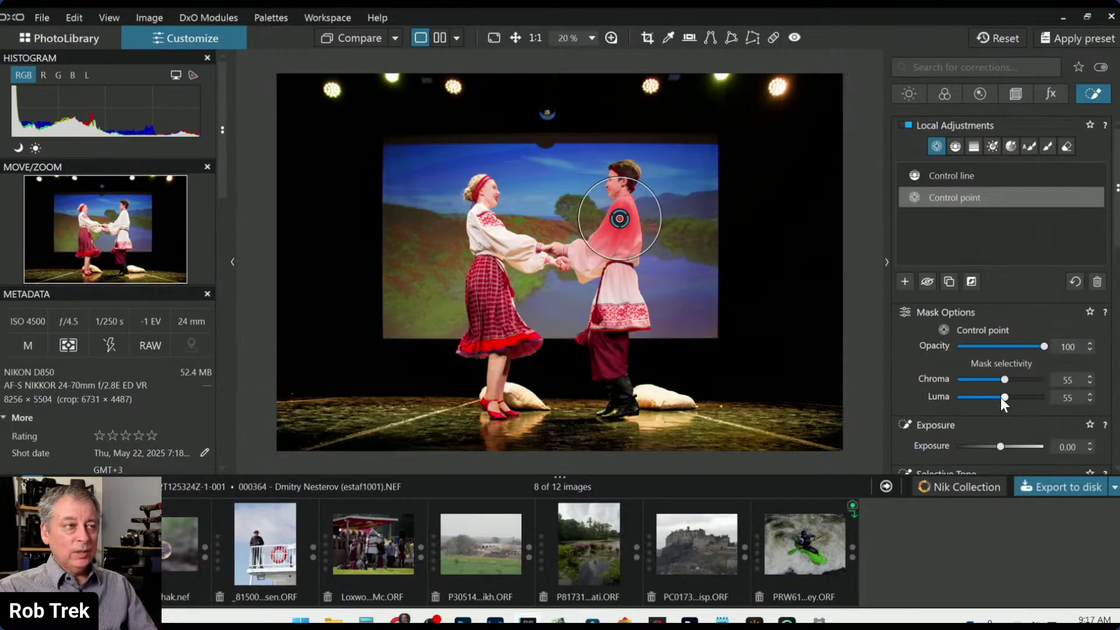
{"action": "left_click", "coordinate": [612, 279]}
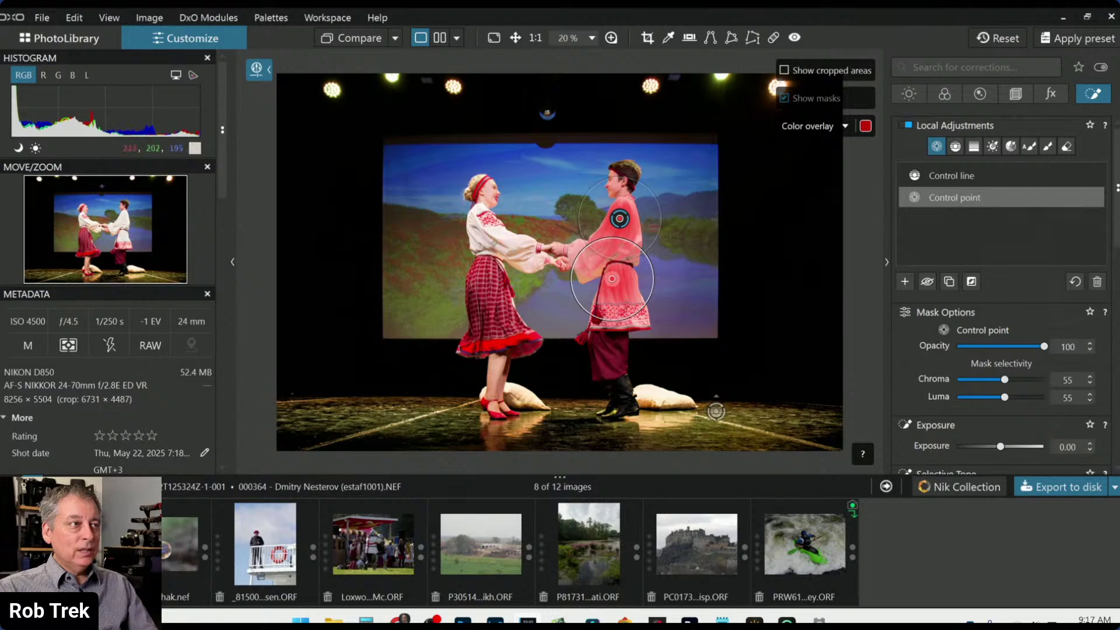
{"action": "left_click", "coordinate": [499, 238]}
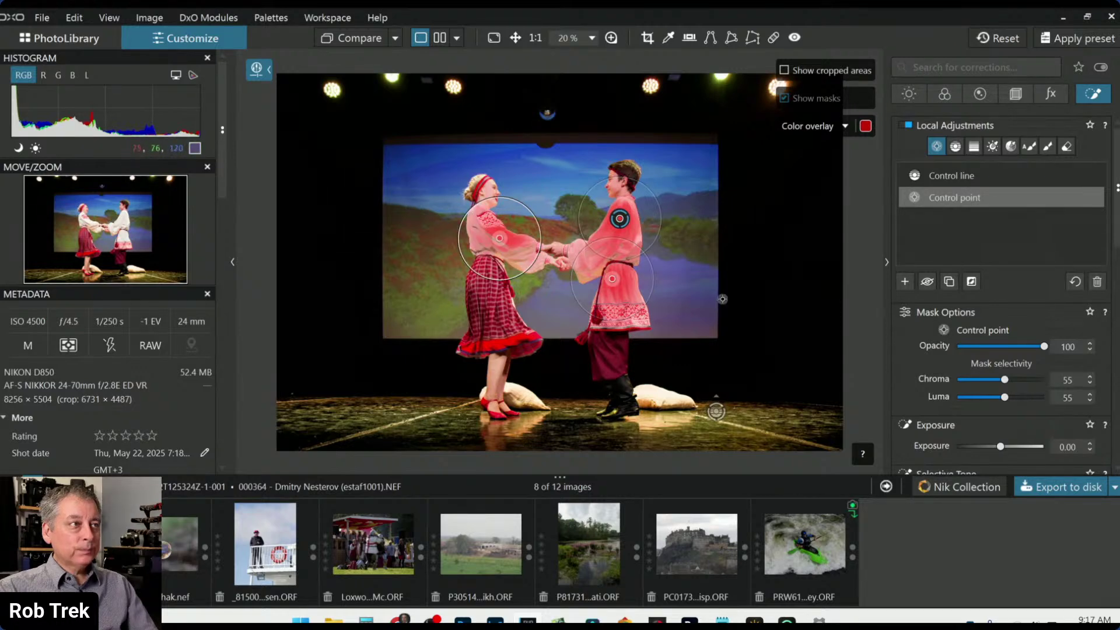
Set the white costumes' control point tones to highlights -47, midtones -25 and shadows -7, and leave the mask.
{"action": "scroll", "coordinate": [962, 379], "scroll_direction": "down", "scroll_amount": 3}
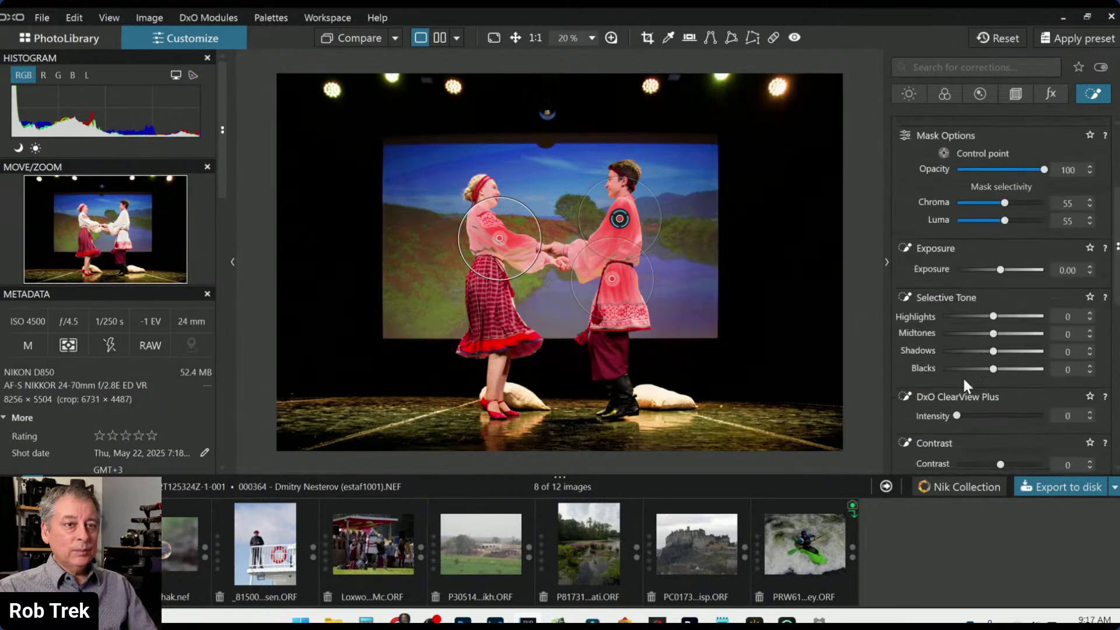
{"action": "left_click_drag", "start_coordinate": [993, 319], "coordinate": [971, 320]}
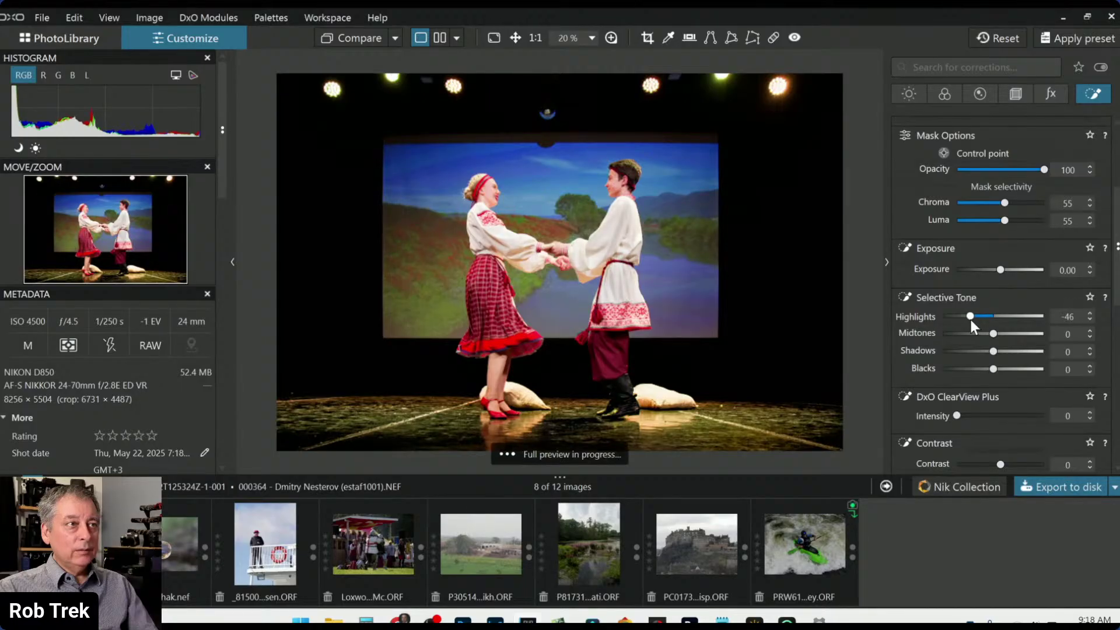
{"action": "mouse_move", "coordinate": [990, 332]}
{"action": "left_mouse_down"}
{"action": "mouse_move", "coordinate": [981, 332]}
{"action": "mouse_move", "coordinate": [992, 351]}
{"action": "left_mouse_up"}
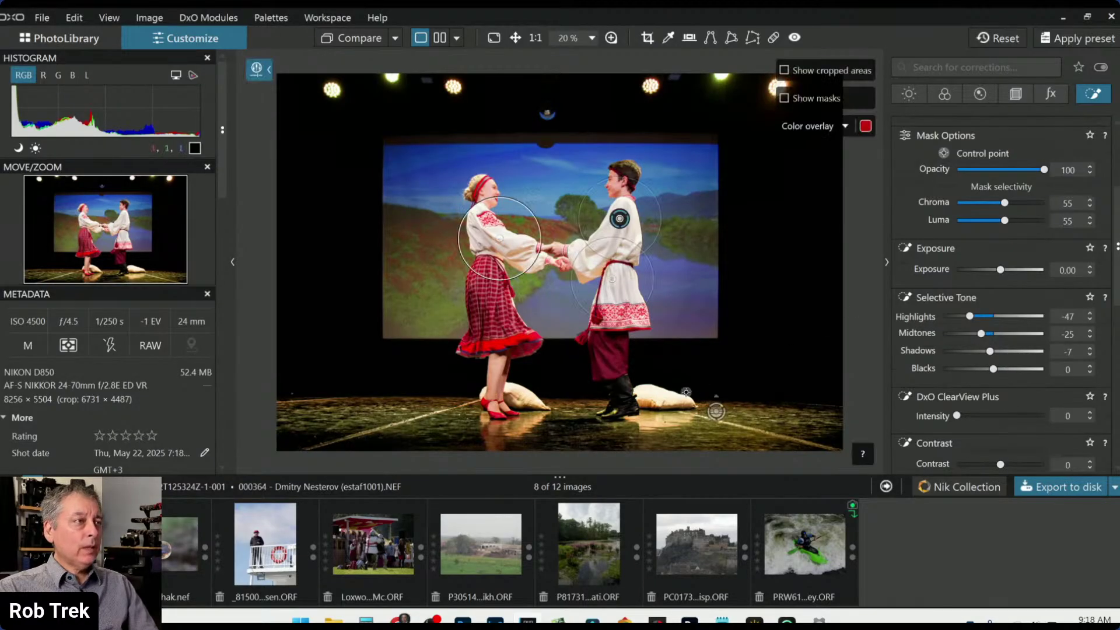
{"action": "left_click", "coordinate": [743, 375]}
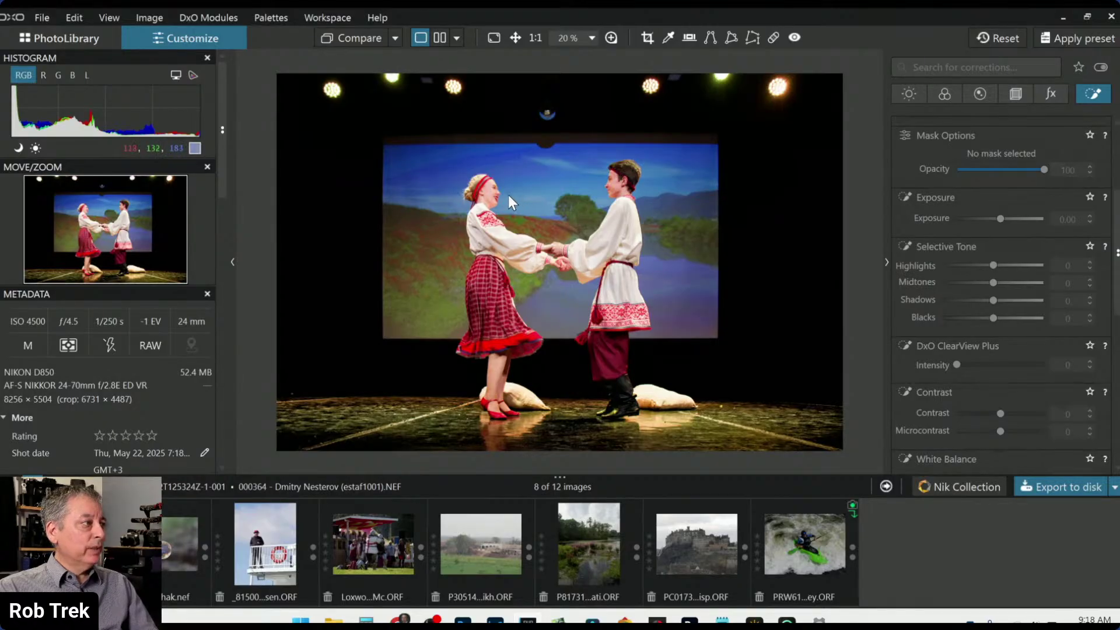
Reduce the red channel's saturation to -16 in the HSL color correction.
{"action": "scroll", "coordinate": [509, 195], "scroll_direction": "up", "scroll_amount": 2}
{"action": "scroll", "coordinate": [507, 193], "scroll_direction": "up", "scroll_amount": 3}
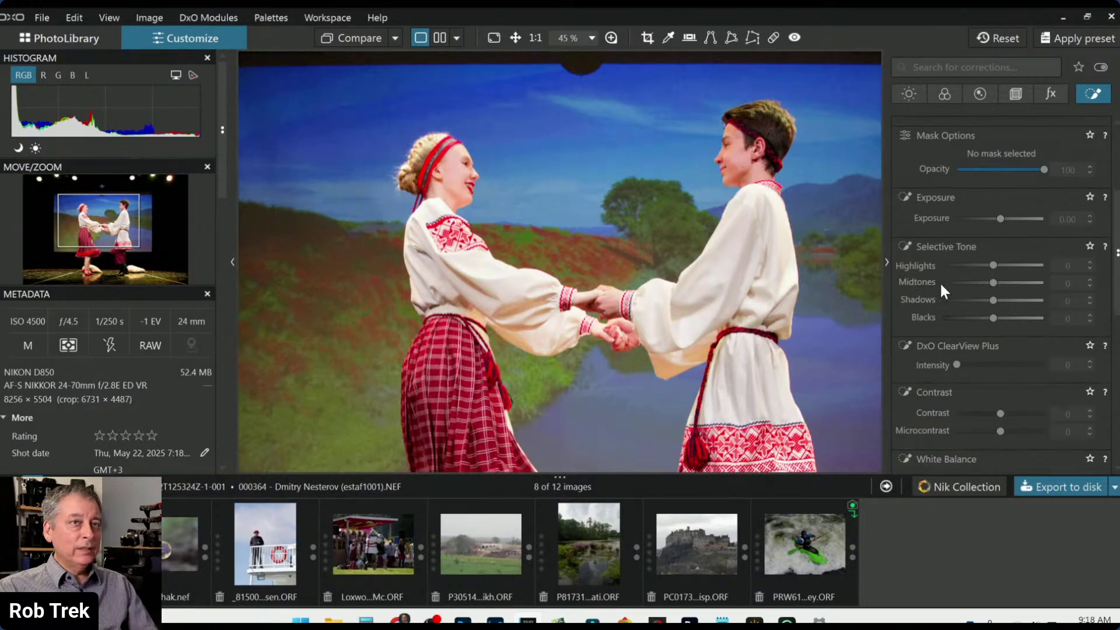
{"action": "key", "text": "l"}
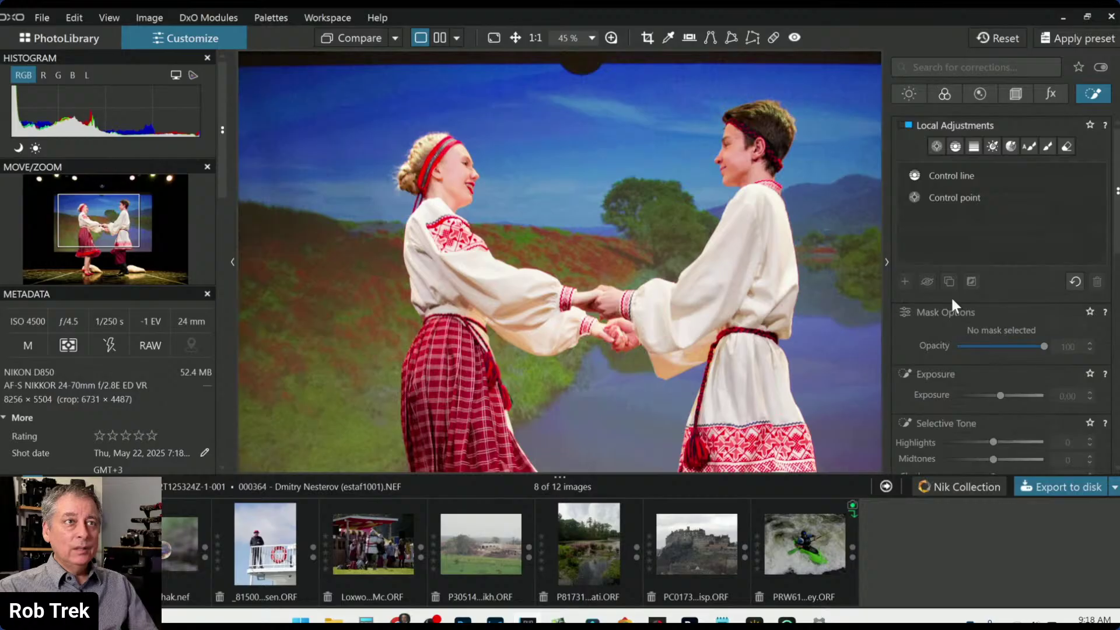
{"action": "key", "text": "l"}
{"action": "scroll", "coordinate": [910, 345], "scroll_direction": "down", "scroll_amount": 1}
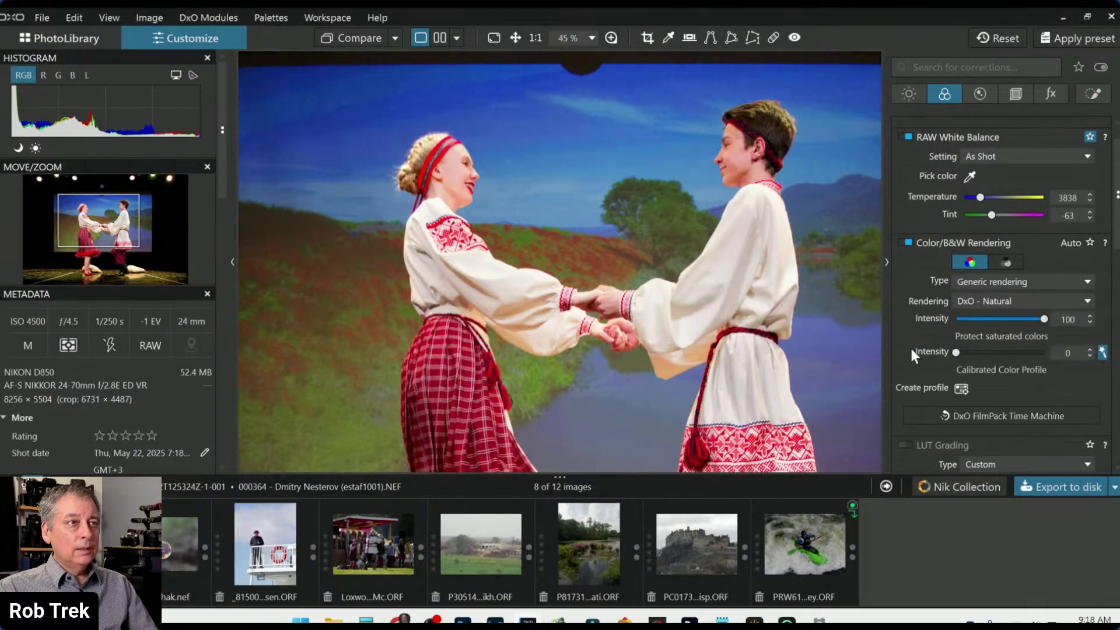
{"action": "scroll", "coordinate": [910, 345], "scroll_direction": "down", "scroll_amount": 1}
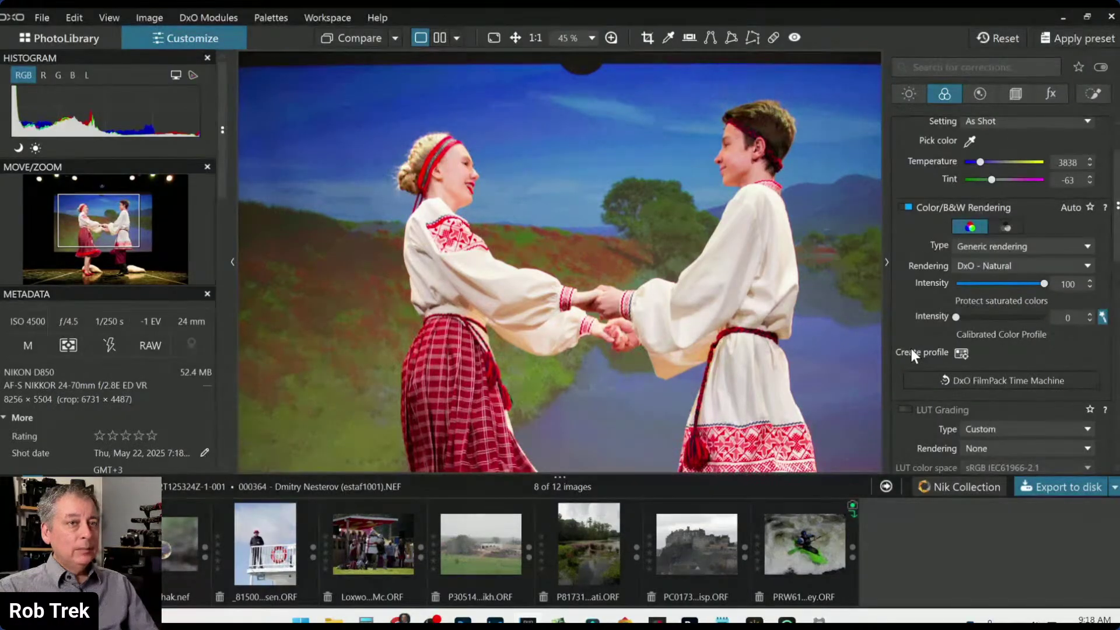
{"action": "scroll", "coordinate": [957, 344], "scroll_direction": "down", "scroll_amount": 3}
{"action": "scroll", "coordinate": [956, 343], "scroll_direction": "down", "scroll_amount": 7}
{"action": "scroll", "coordinate": [957, 342], "scroll_direction": "down", "scroll_amount": 2}
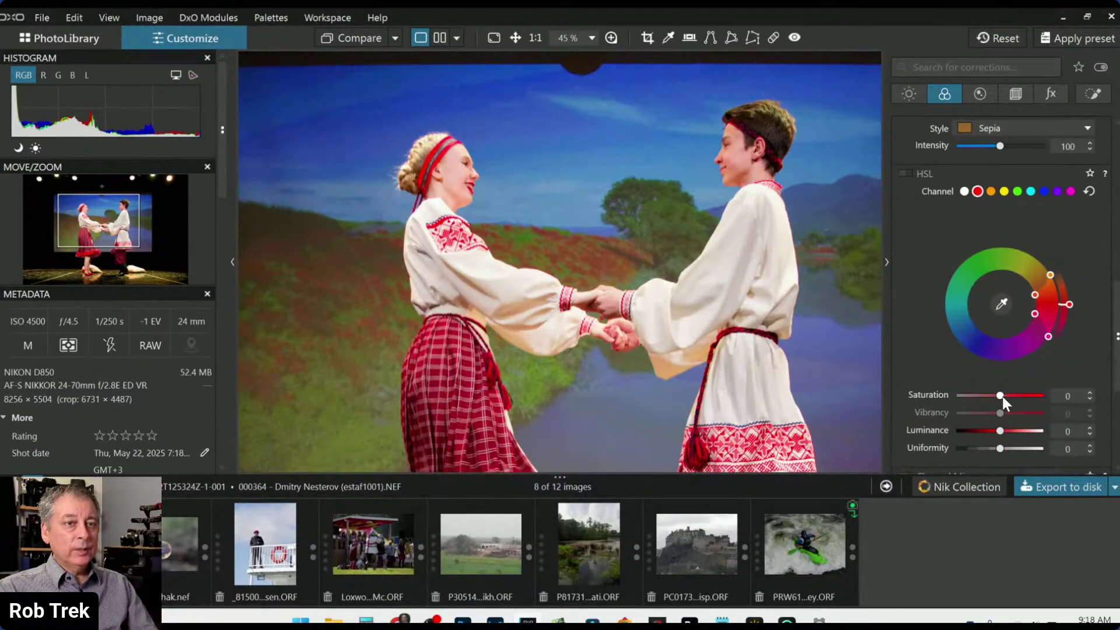
{"action": "left_click_drag", "start_coordinate": [1002, 395], "coordinate": [995, 394]}
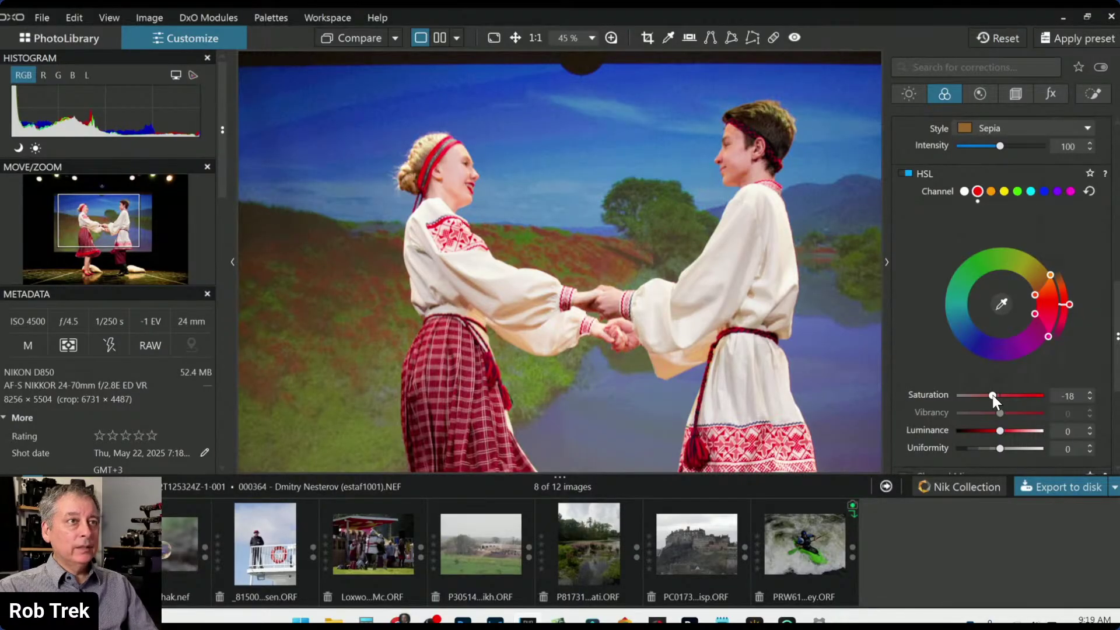
{"action": "scroll", "coordinate": [743, 345], "scroll_direction": "down", "scroll_amount": 2}
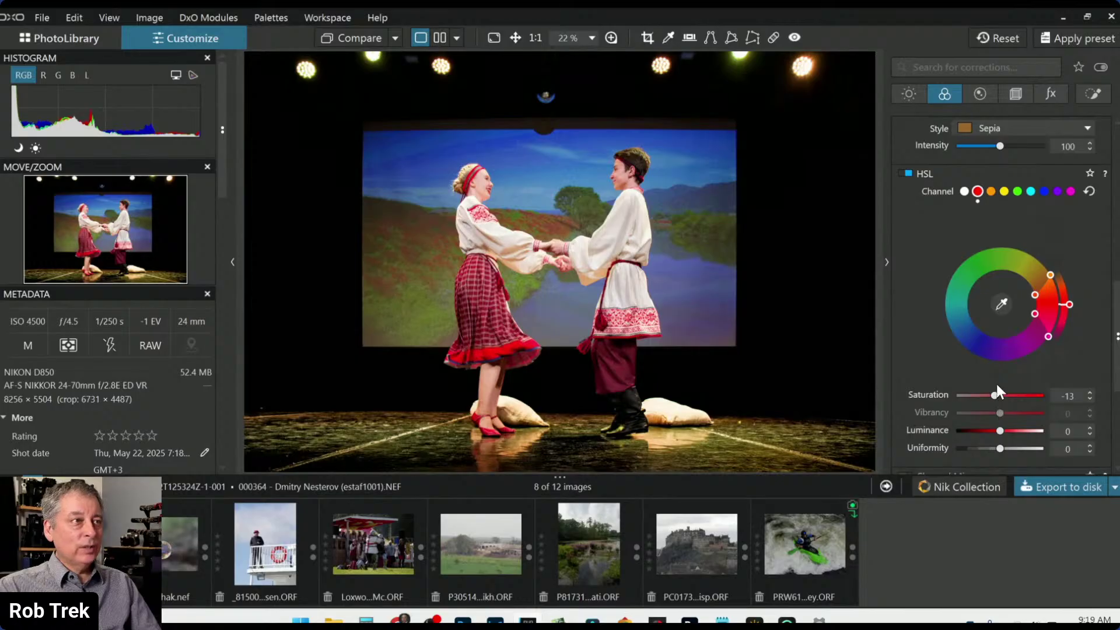
{"action": "left_click_drag", "start_coordinate": [994, 400], "coordinate": [993, 397]}
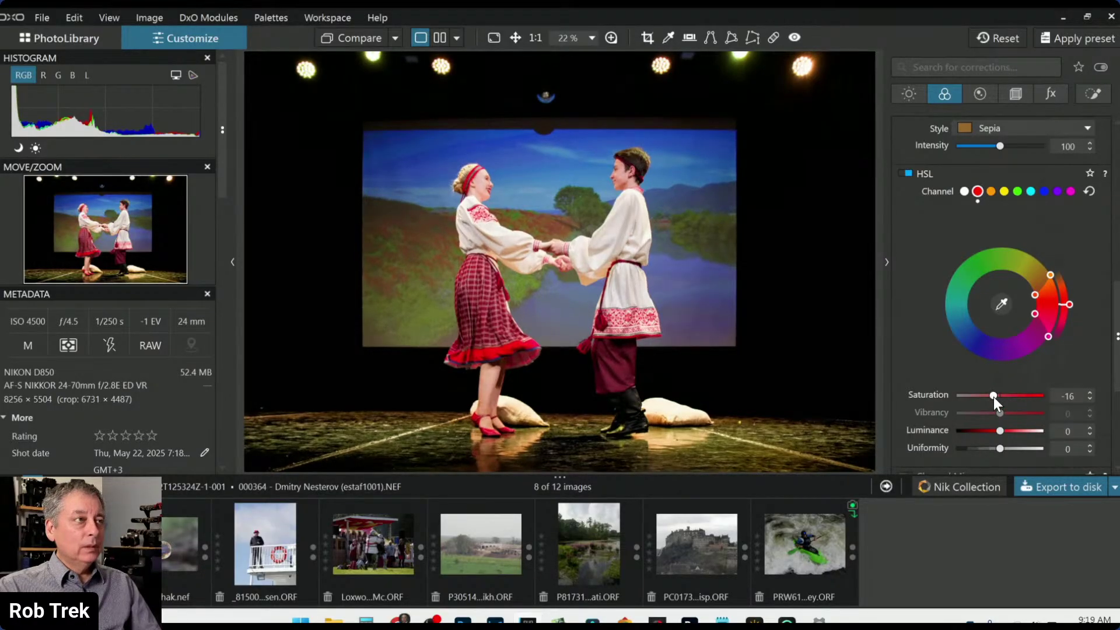
{"action": "scroll", "coordinate": [796, 307], "scroll_direction": "down", "scroll_amount": 1}
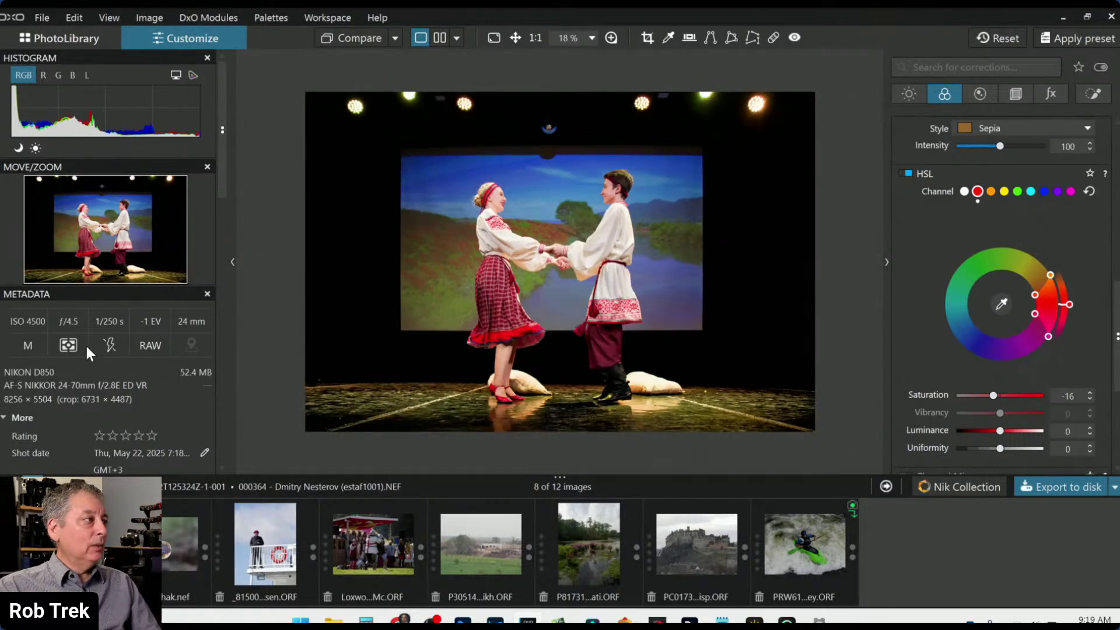
Examine the noise in the backdrop and the woman's blouse with the loupe at 400 %.
{"action": "scroll", "coordinate": [477, 183], "scroll_direction": "up", "scroll_amount": 2}
{"action": "scroll", "coordinate": [473, 188], "scroll_direction": "up", "scroll_amount": 3}
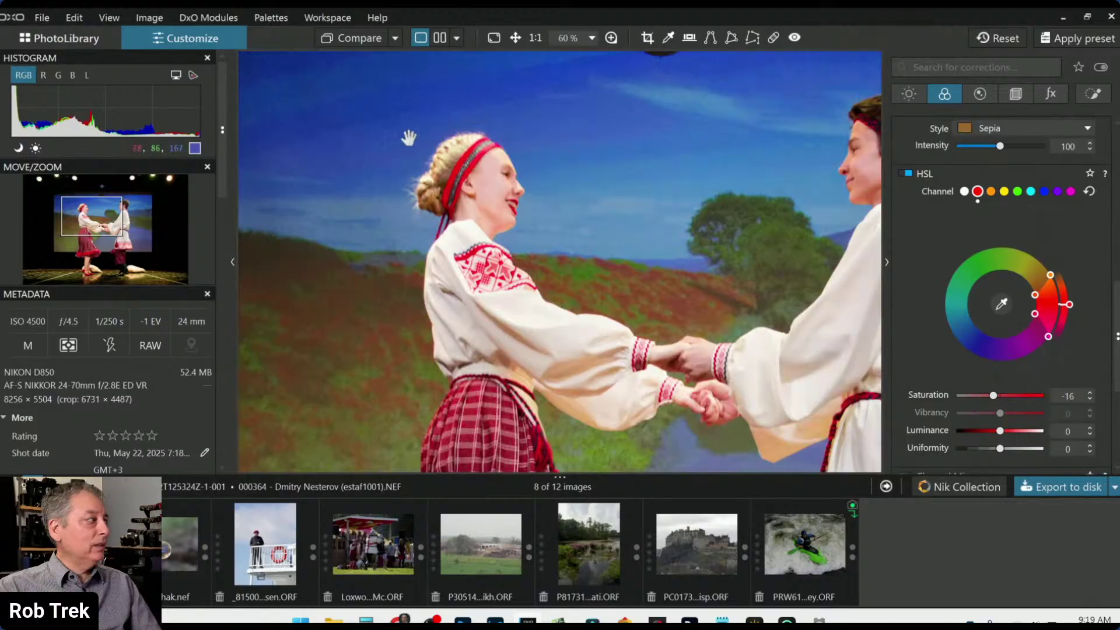
{"action": "left_click", "coordinate": [616, 40]}
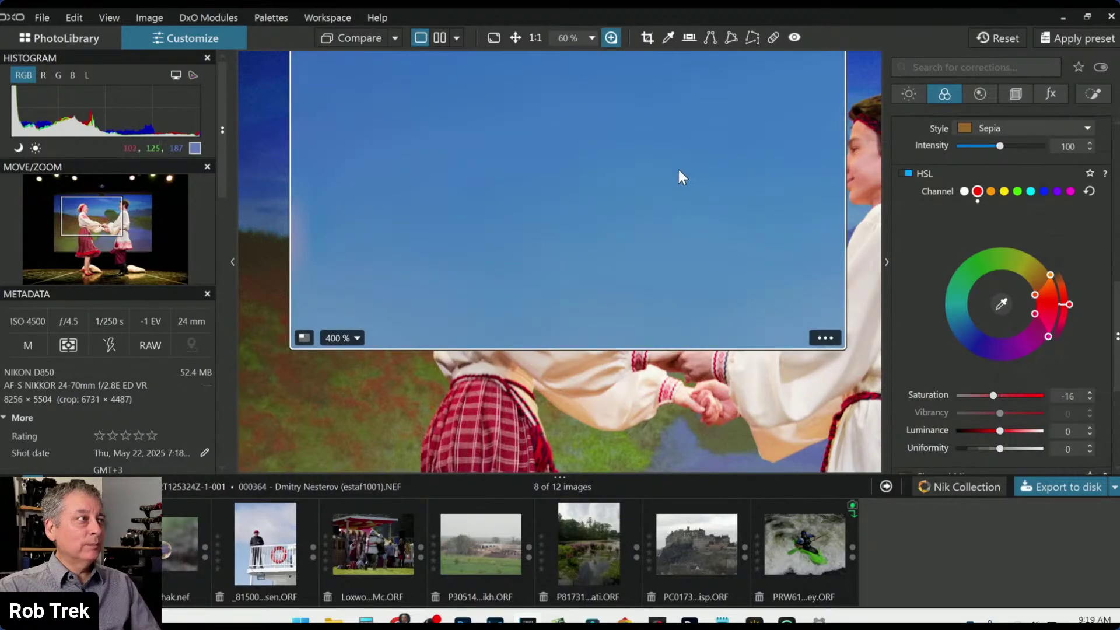
{"action": "left_click_drag", "start_coordinate": [657, 166], "coordinate": [648, 277]}
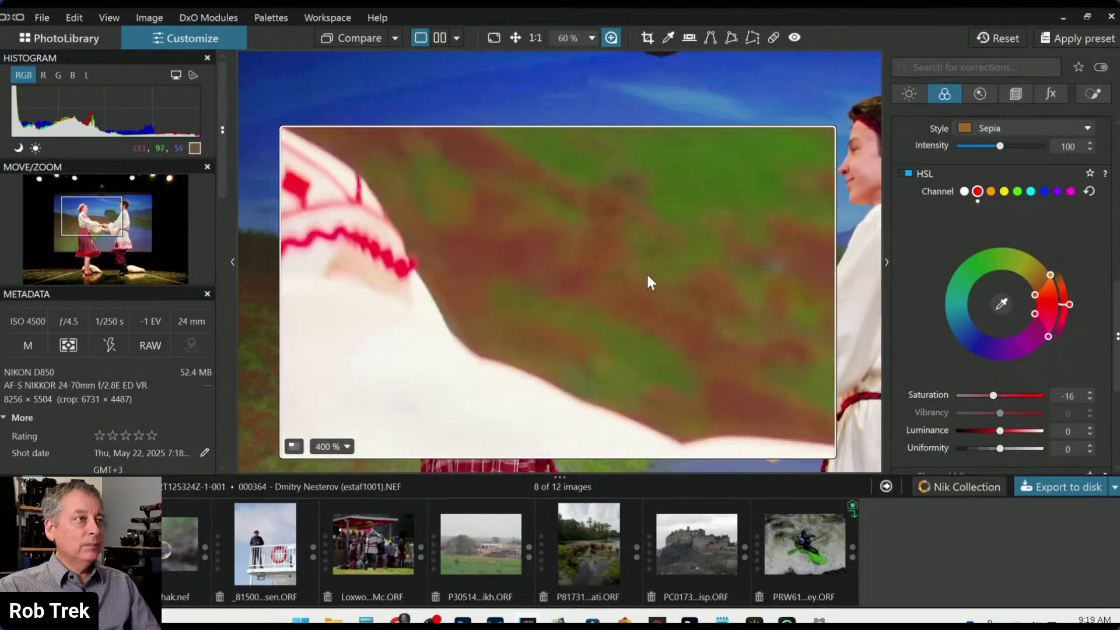
Review the denoising, chromatic aberration and unsharp mask settings, check the backdrop in the loupe, and close the loupe.
{"action": "left_click", "coordinate": [982, 91]}
{"action": "scroll", "coordinate": [946, 342], "scroll_direction": "up", "scroll_amount": 5}
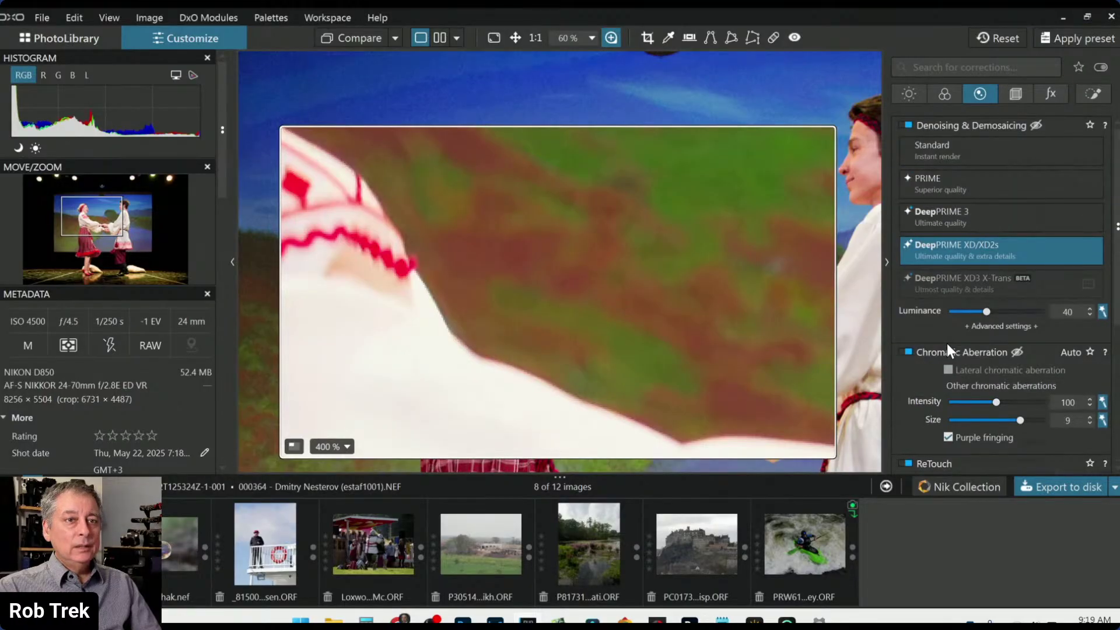
{"action": "scroll", "coordinate": [948, 348], "scroll_direction": "down", "scroll_amount": 1}
{"action": "scroll", "coordinate": [947, 345], "scroll_direction": "down", "scroll_amount": 2}
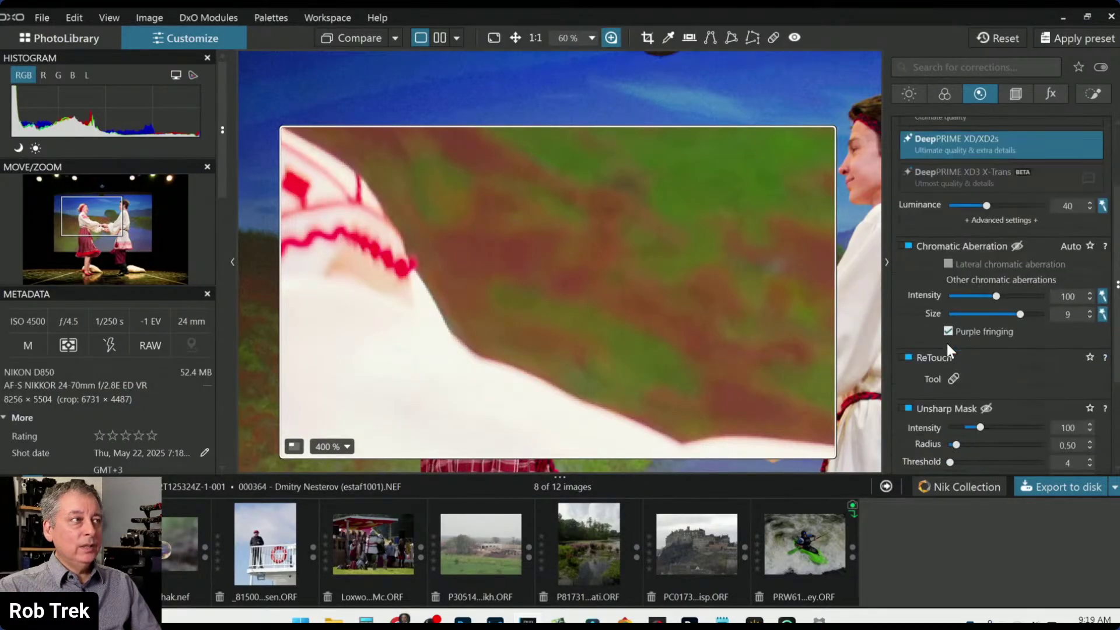
{"action": "scroll", "coordinate": [946, 349], "scroll_direction": "down", "scroll_amount": 1}
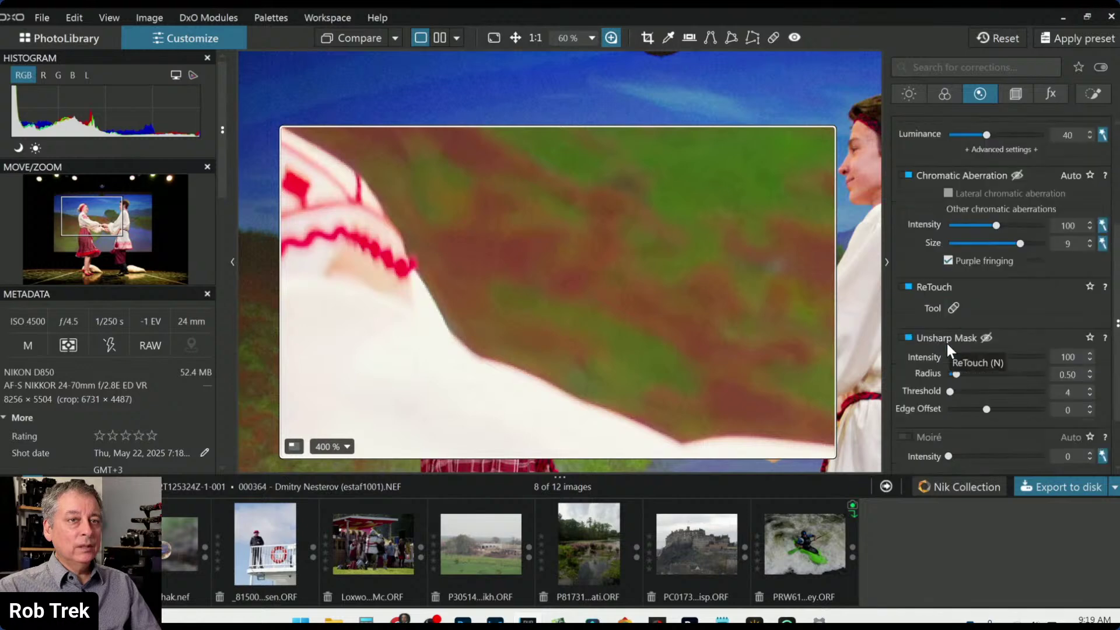
{"action": "scroll", "coordinate": [947, 349], "scroll_direction": "down", "scroll_amount": 1}
{"action": "left_click_drag", "start_coordinate": [593, 342], "coordinate": [678, 286]}
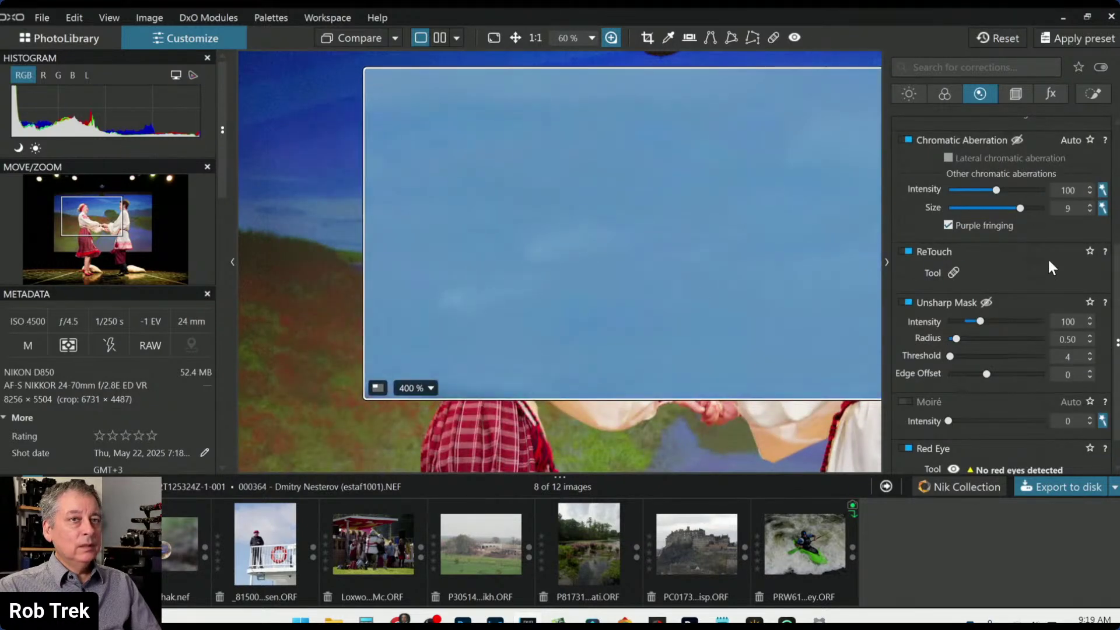
{"action": "left_click", "coordinate": [611, 37]}
{"action": "scroll", "coordinate": [739, 380], "scroll_direction": "down", "scroll_amount": 5}
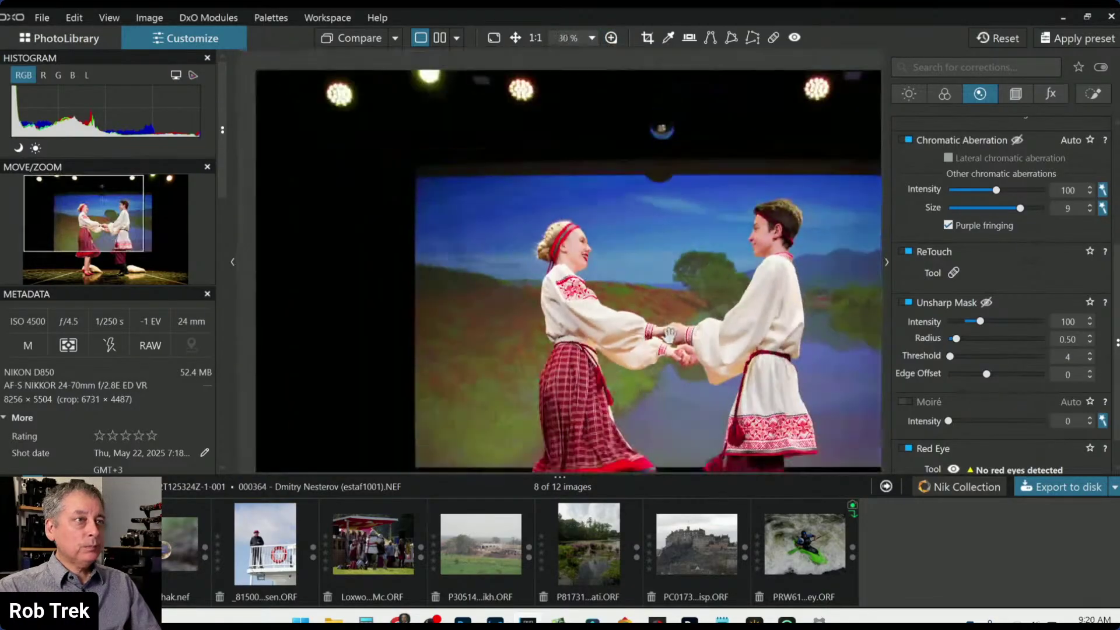
Turn off resizing in the TIFF export option and set its ICC profile to sRGB IEC61966-2.1.
{"action": "left_click", "coordinate": [1052, 492]}
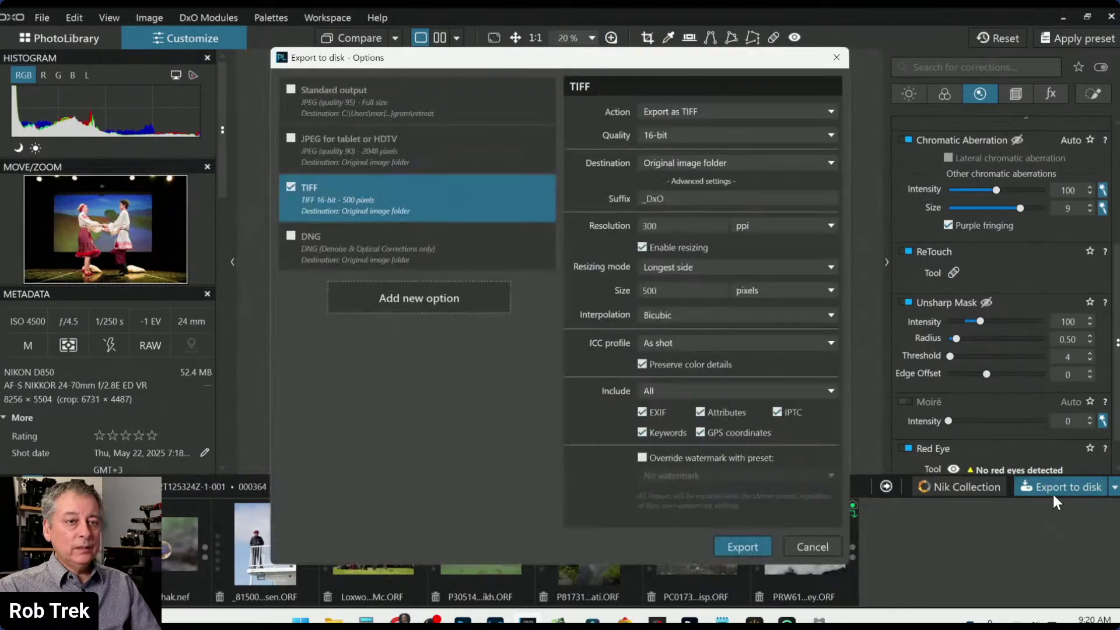
{"action": "left_click", "coordinate": [656, 248]}
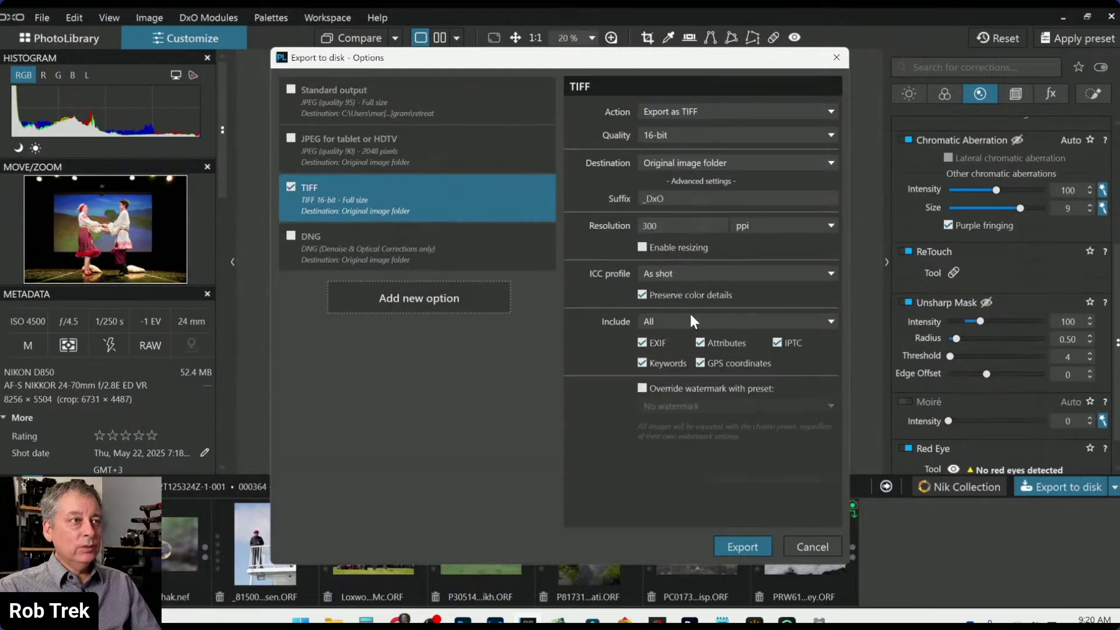
{"action": "left_click", "coordinate": [673, 275]}
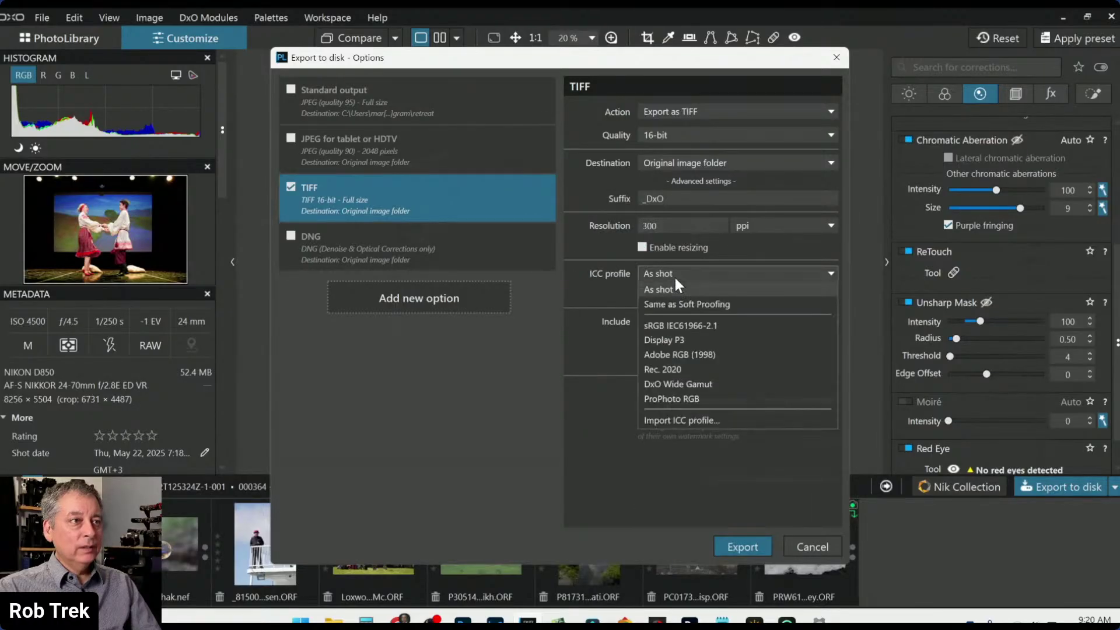
{"action": "left_click", "coordinate": [680, 322]}
Export the photo with the Standard output JPEG option, using the sRGB IEC61966-2.1 ICC profile.
{"action": "left_click", "coordinate": [412, 93]}
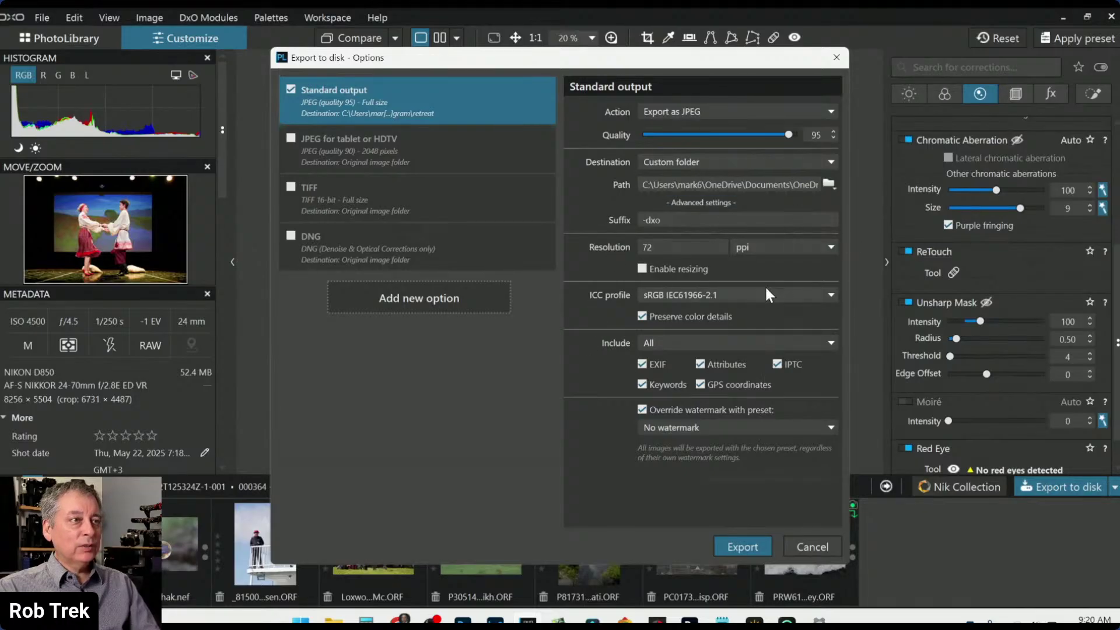
{"action": "left_click", "coordinate": [754, 298]}
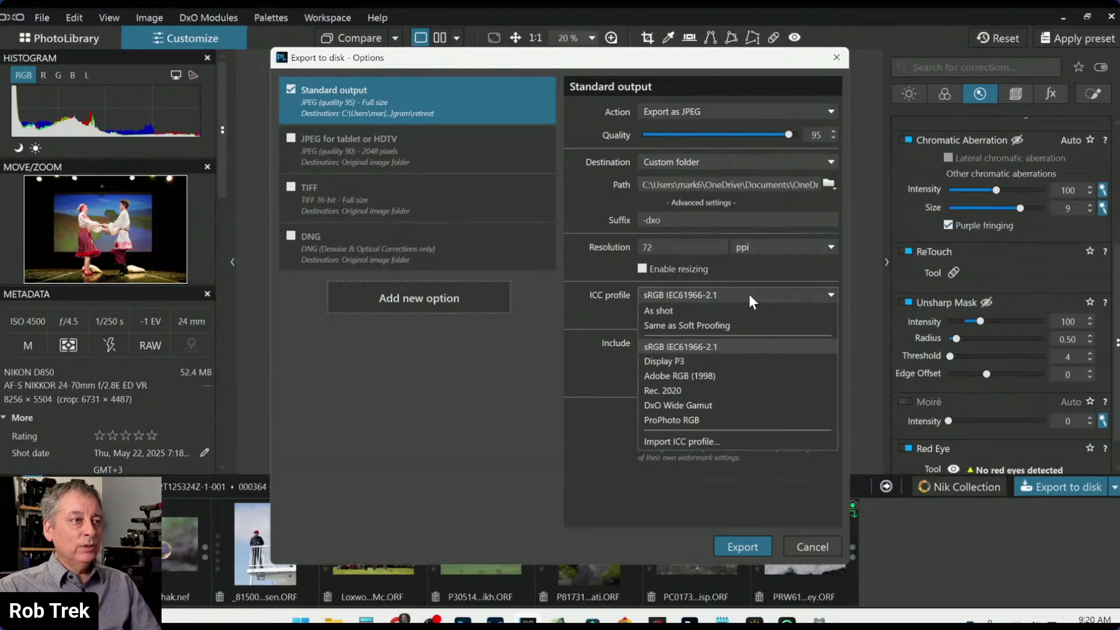
{"action": "left_click", "coordinate": [730, 345]}
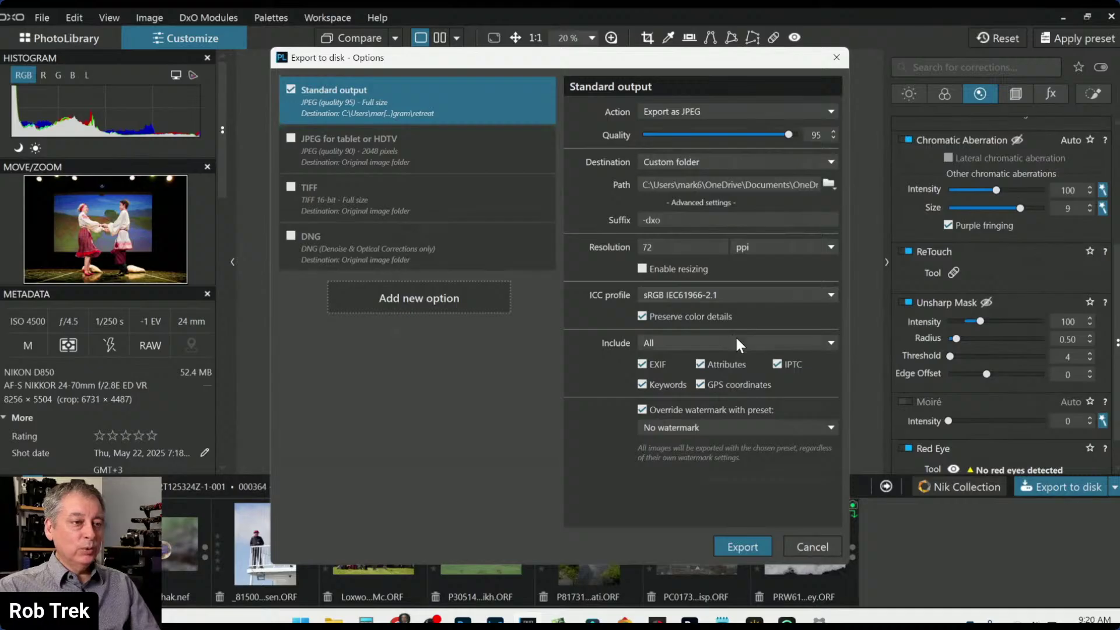
{"action": "left_click", "coordinate": [747, 546]}
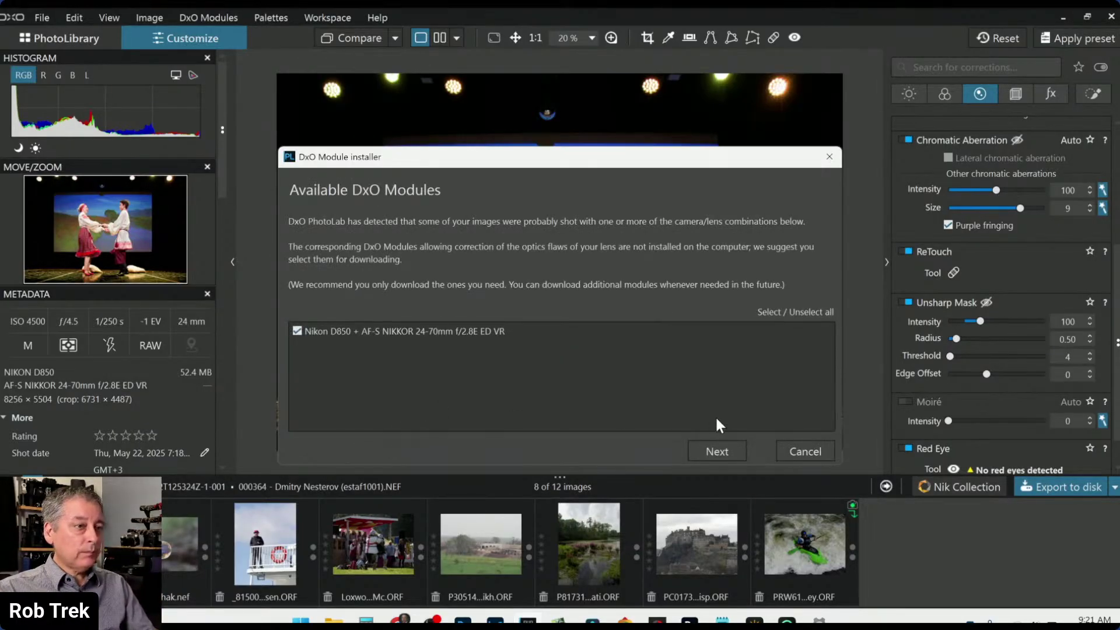
Download the DxO module for the Nikon D850 + AF-S NIKKOR 24-70mm f/2.8E ED VR and review the detail corrections.
{"action": "left_click", "coordinate": [715, 452]}
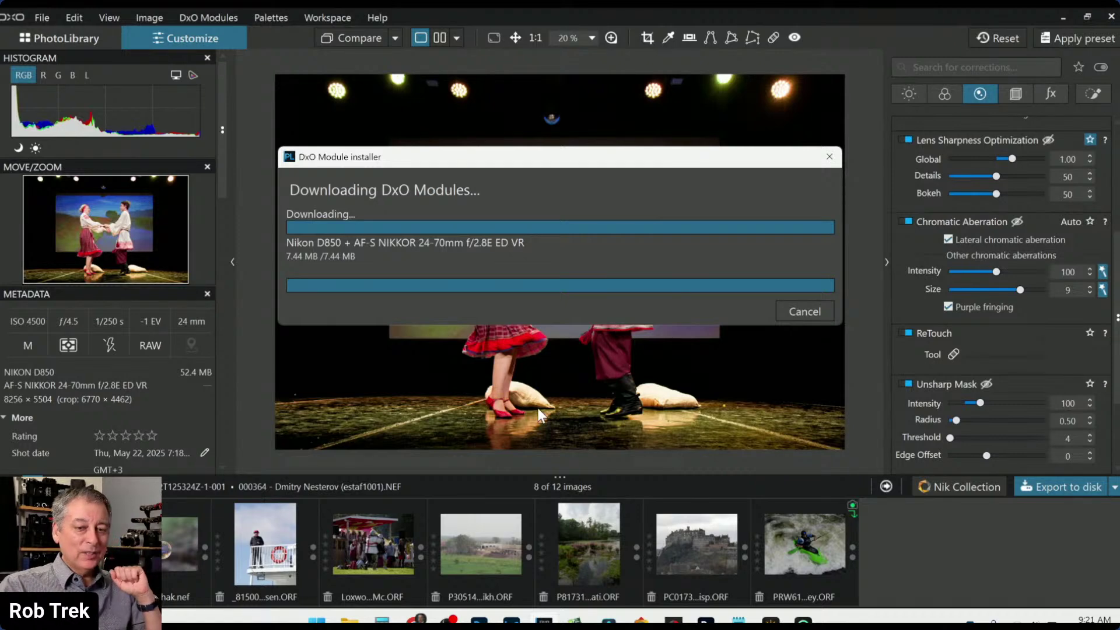
{"action": "left_click", "coordinate": [578, 337]}
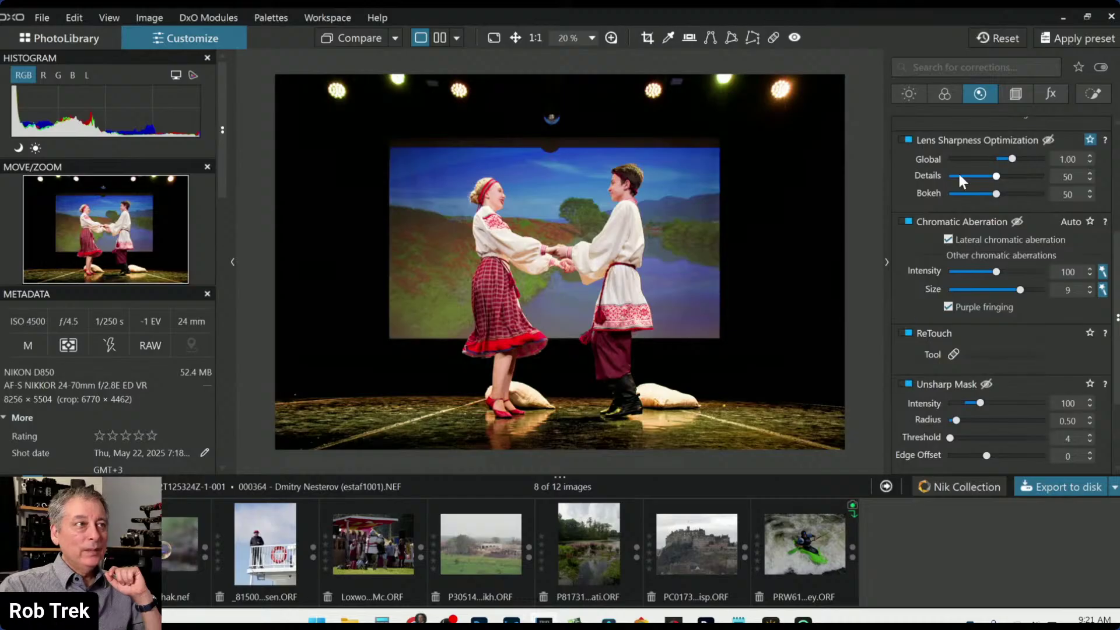
{"action": "scroll", "coordinate": [937, 229], "scroll_direction": "up", "scroll_amount": 3}
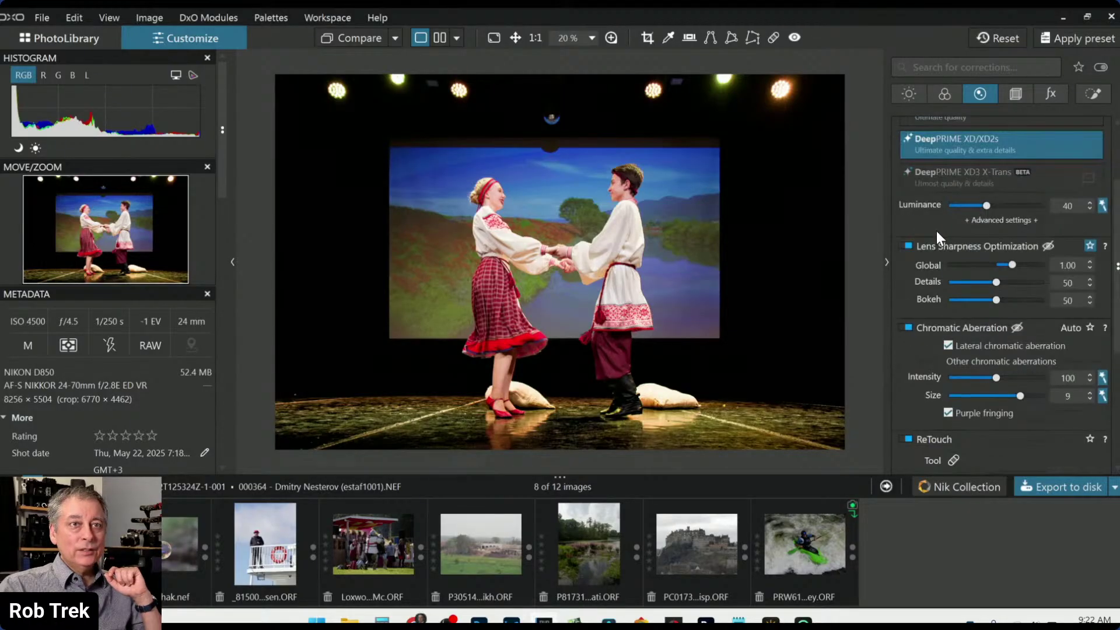
{"action": "scroll", "coordinate": [936, 232], "scroll_direction": "down", "scroll_amount": 5}
{"action": "scroll", "coordinate": [932, 232], "scroll_direction": "down", "scroll_amount": 1}
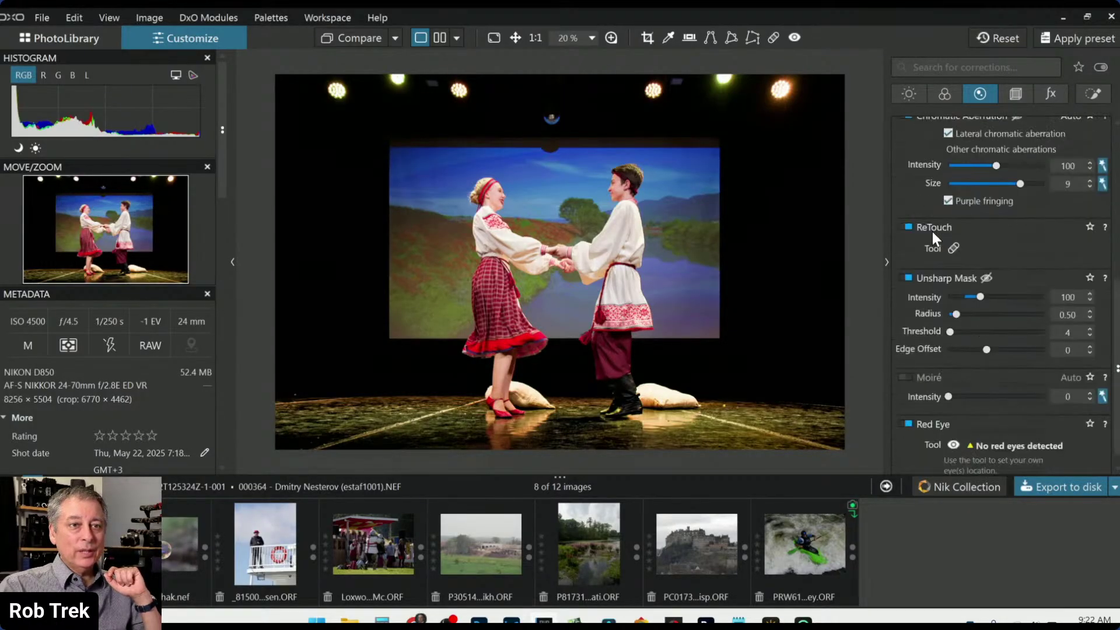
Export the lens-corrected photo again as a quality 95 JPEG with the Standard output option.
{"action": "left_click", "coordinate": [1052, 487]}
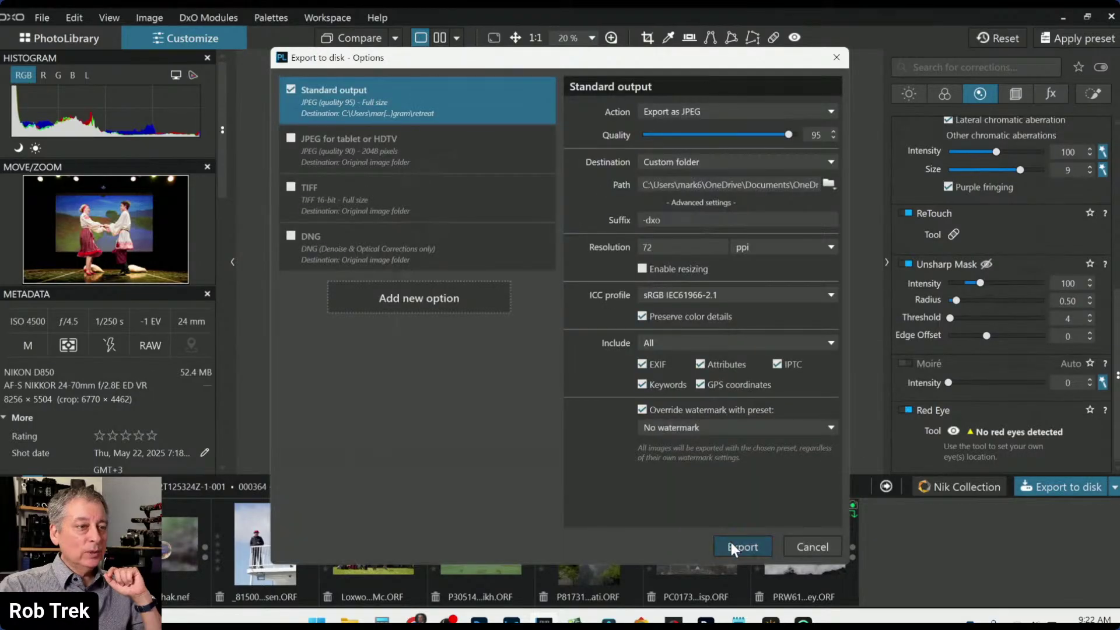
{"action": "left_click", "coordinate": [732, 545]}
{"action": "left_click", "coordinate": [681, 433]}
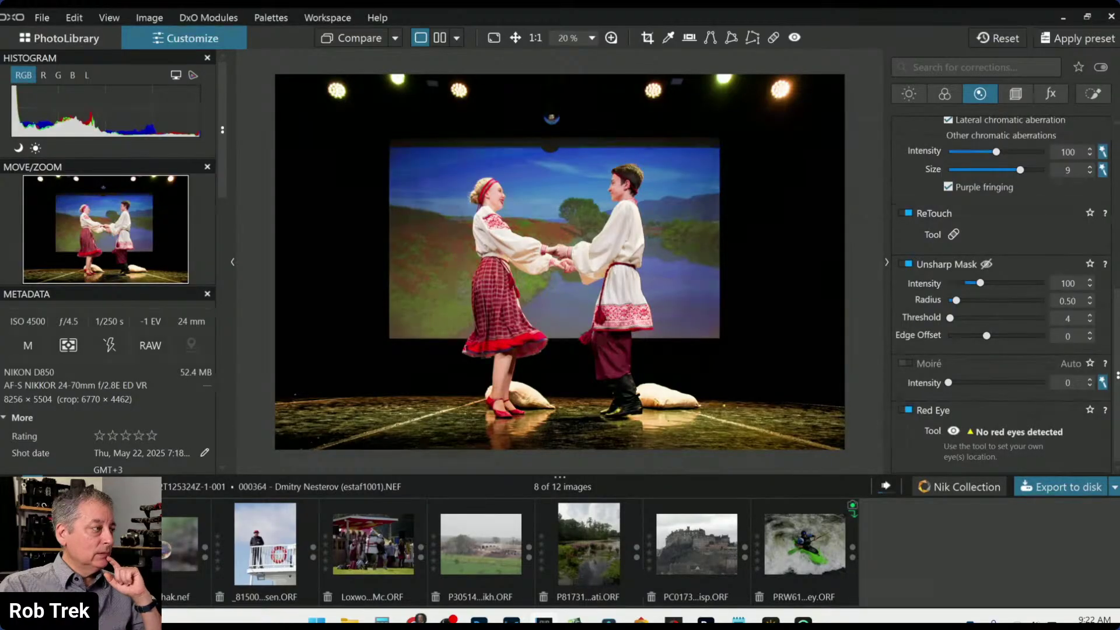
Remove the RAW images filter from the filmstrip and check the filter options.
{"action": "left_click", "coordinate": [17, 486]}
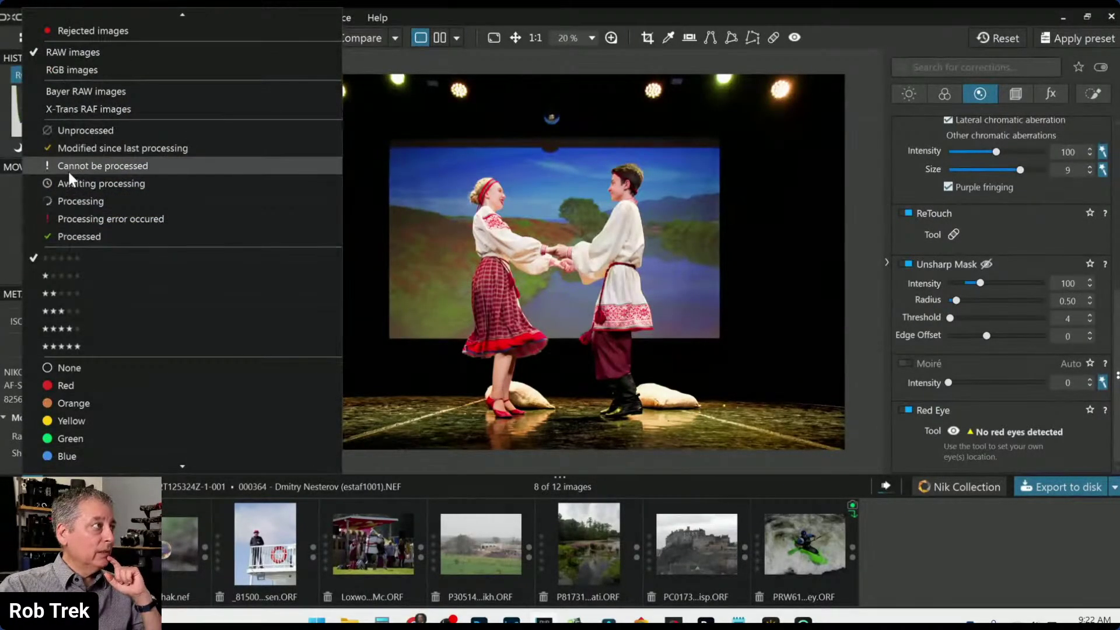
{"action": "left_click", "coordinate": [71, 98]}
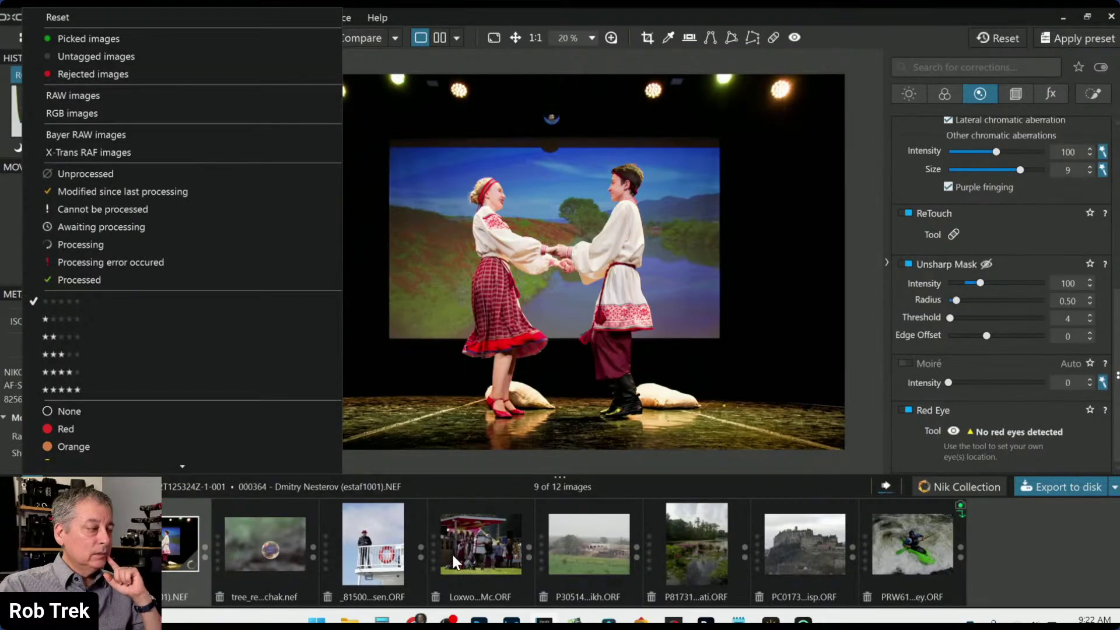
{"action": "left_click", "coordinate": [406, 453]}
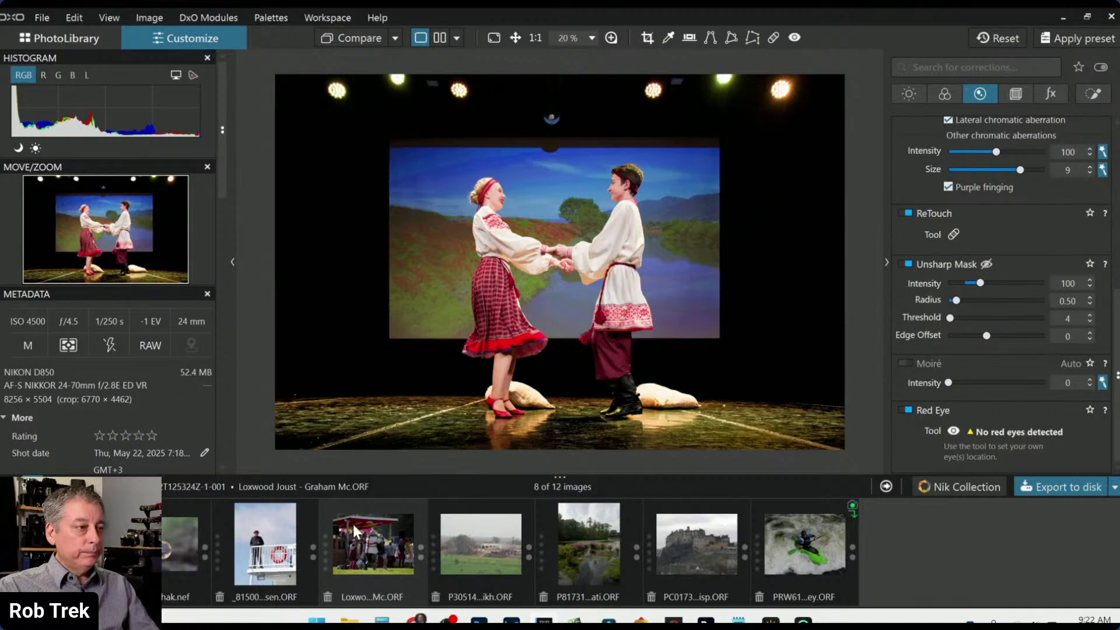
{"action": "left_click", "coordinate": [31, 486]}
{"action": "scroll", "coordinate": [225, 235], "scroll_direction": "down", "scroll_amount": 1}
{"action": "scroll", "coordinate": [224, 168], "scroll_direction": "up", "scroll_amount": 1}
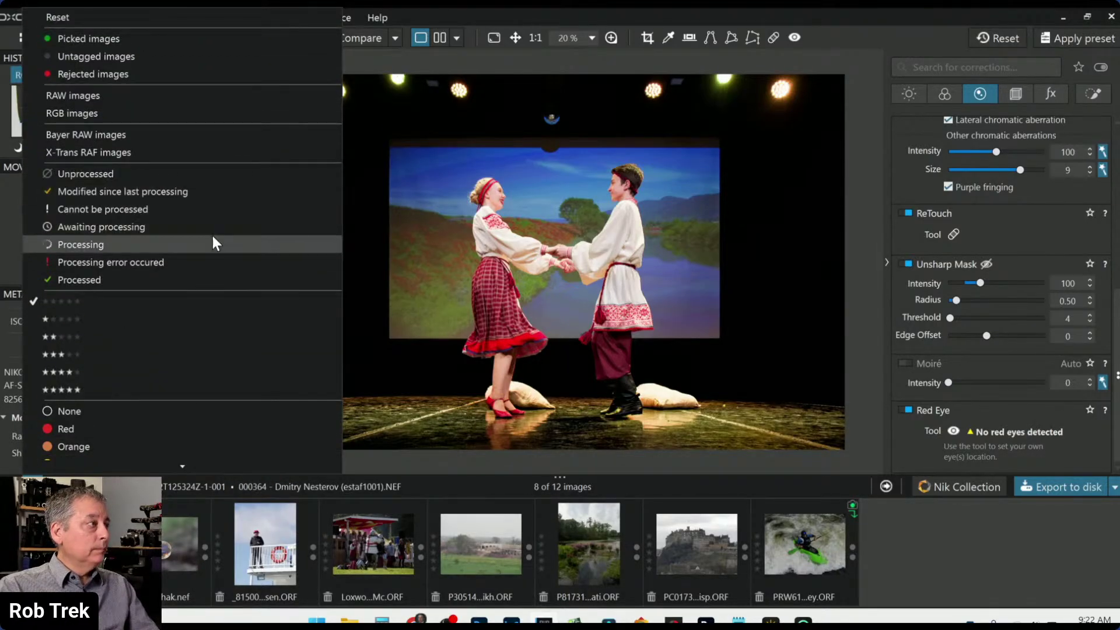
{"action": "scroll", "coordinate": [212, 232], "scroll_direction": "down", "scroll_amount": 1}
{"action": "key", "text": "Escape"}
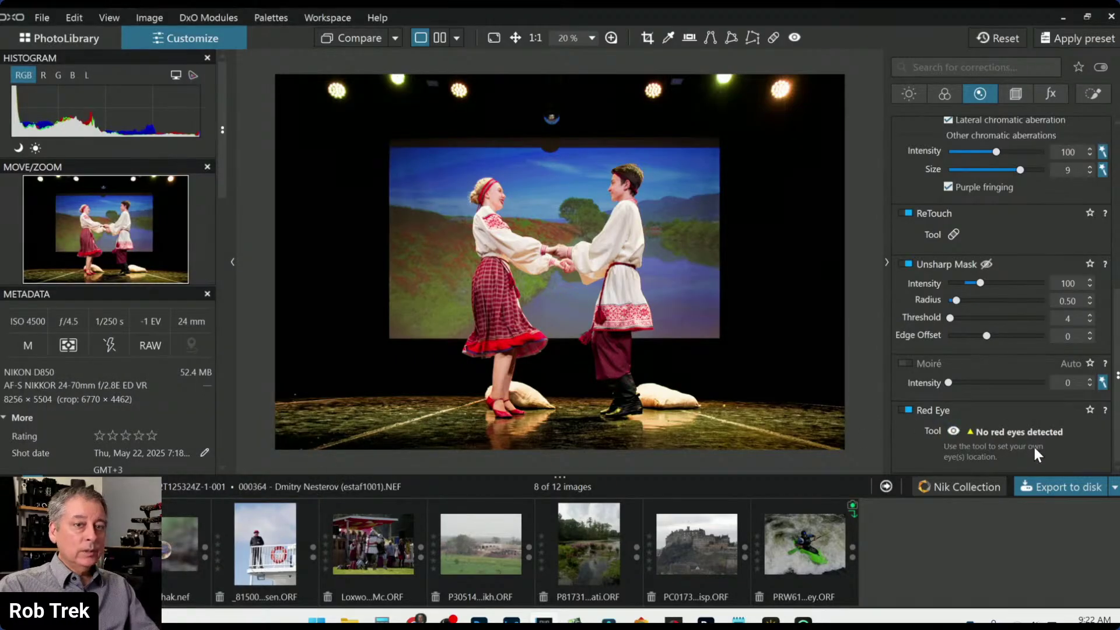
Change the Standard output destination to the original image folder and export the photo as JPEG.
{"action": "left_click", "coordinate": [1048, 489]}
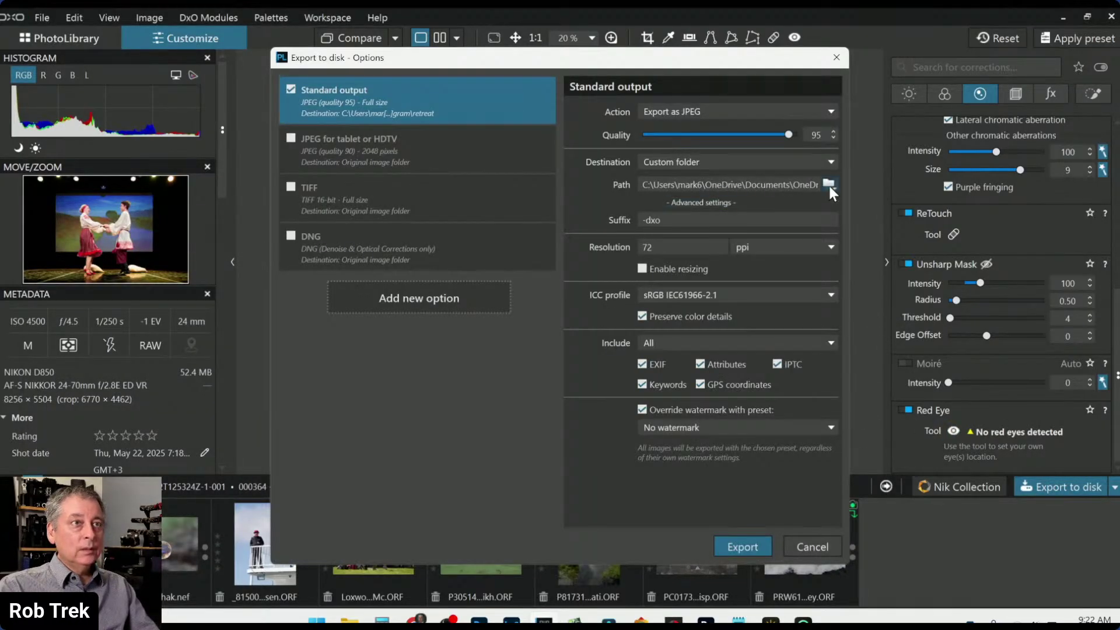
{"action": "left_click", "coordinate": [797, 165]}
{"action": "left_click", "coordinate": [786, 175]}
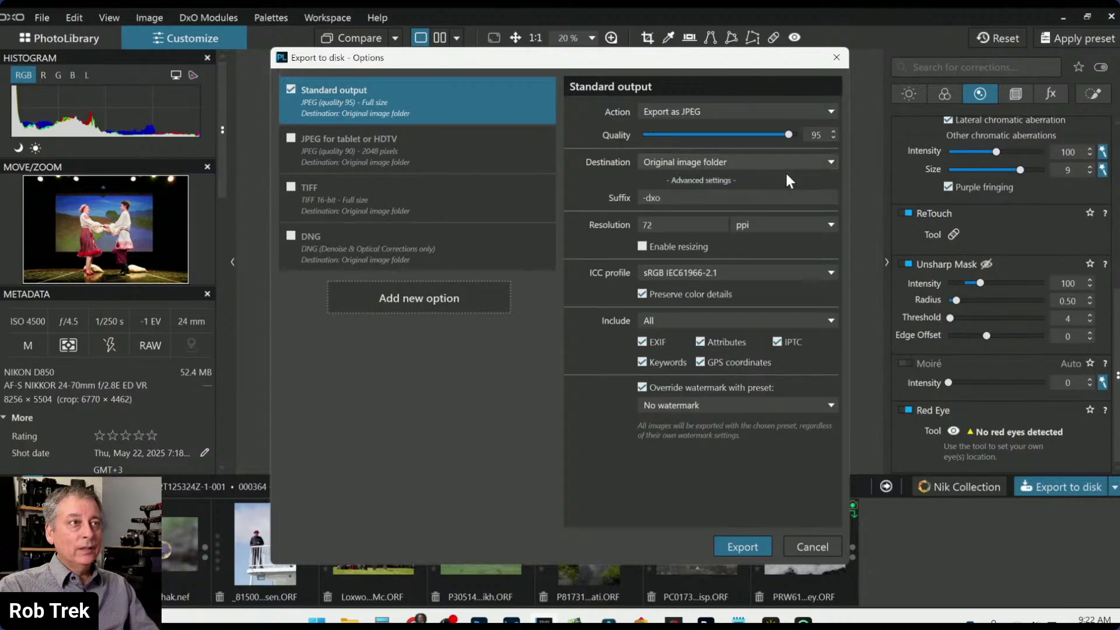
{"action": "left_click", "coordinate": [730, 546]}
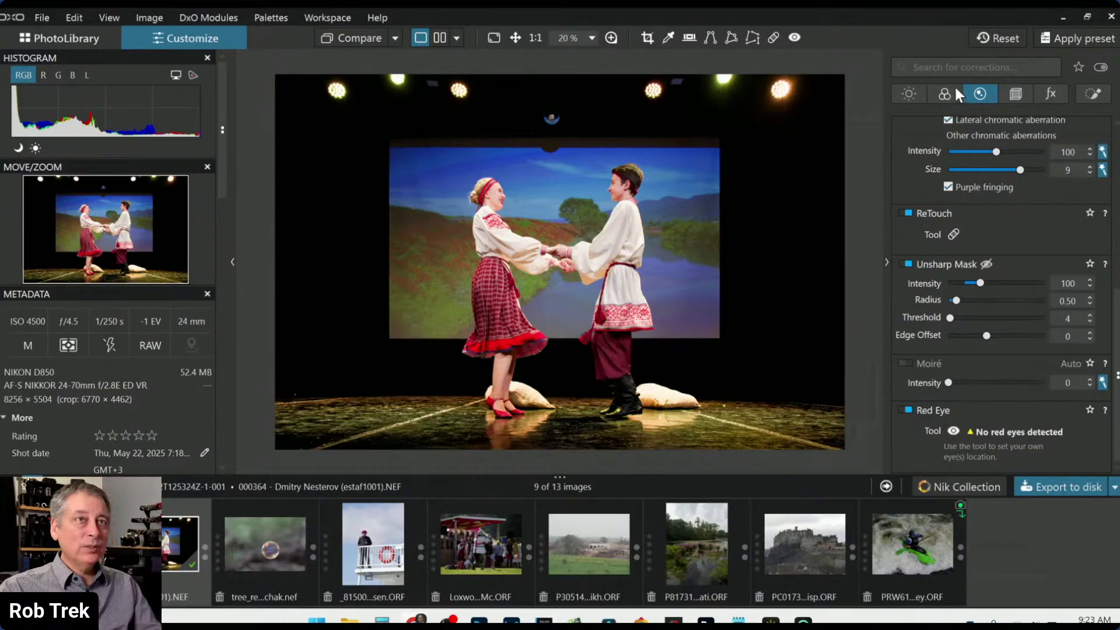
Reset all corrections on the RAW dancers photo and use it as the reference image.
{"action": "left_click", "coordinate": [998, 38]}
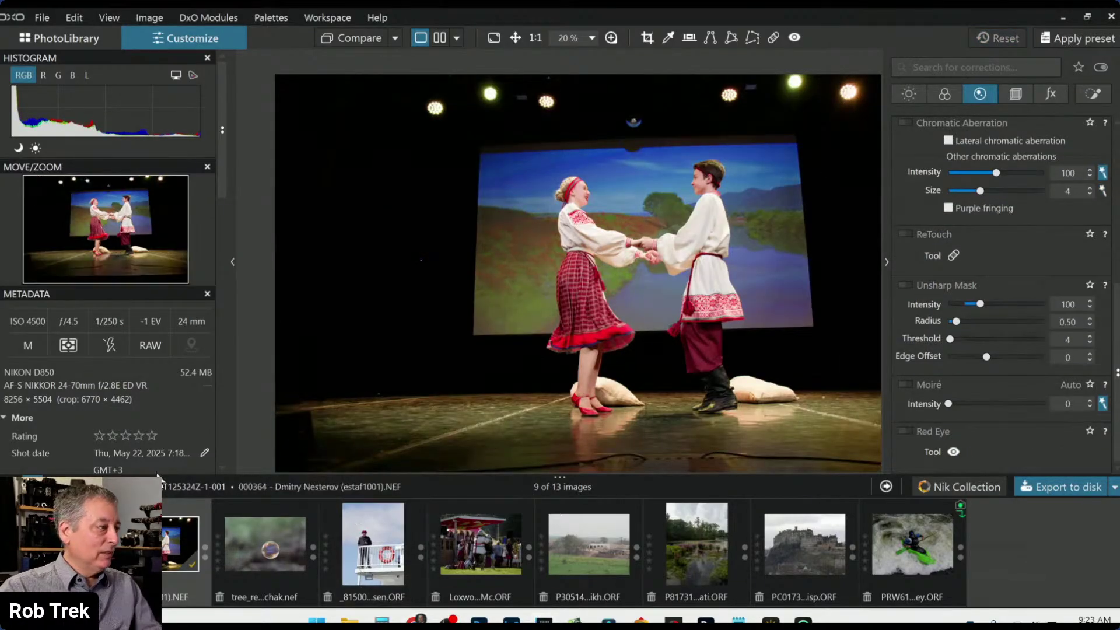
{"action": "right_click", "coordinate": [184, 480]}
{"action": "mouse_move", "coordinate": [186, 473]}
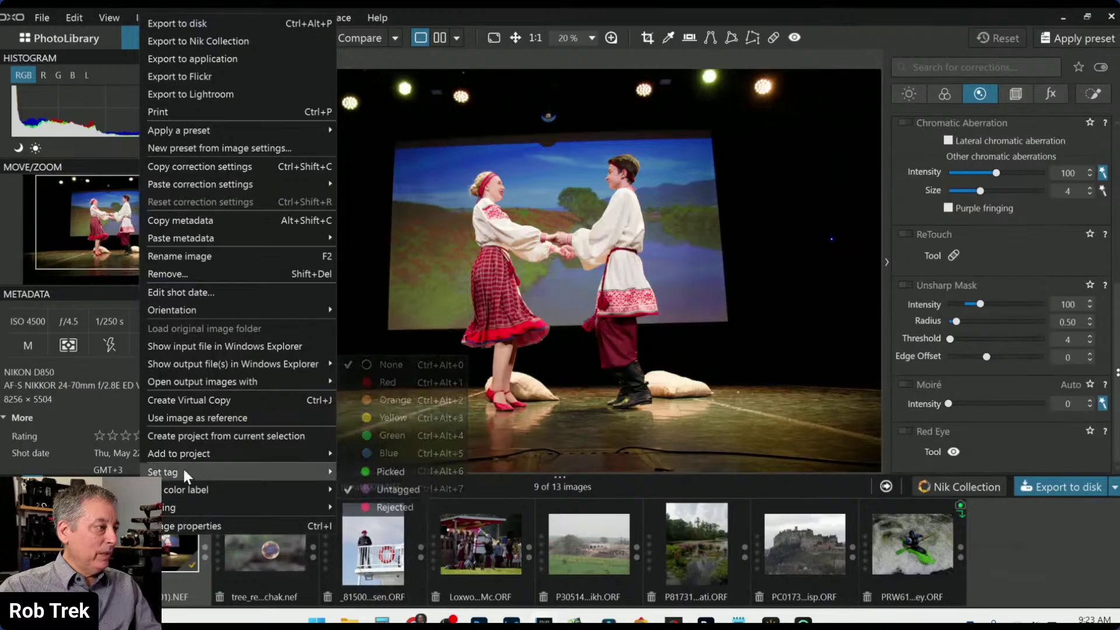
{"action": "left_click", "coordinate": [193, 416]}
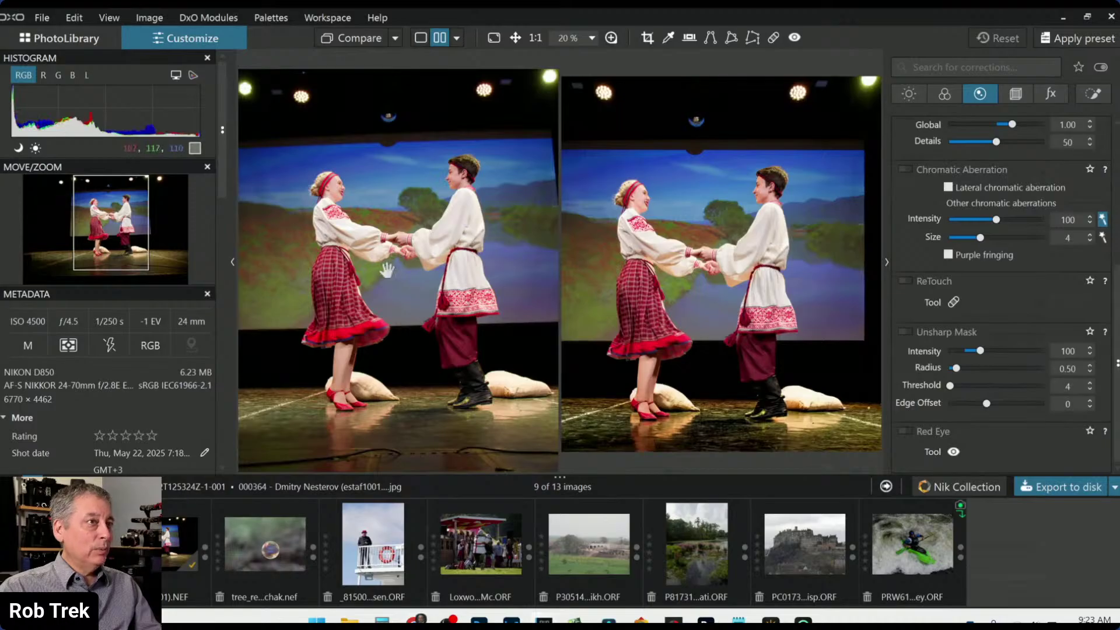
Compare the exported JPEG side by side with the reference RAW photo, choosing its version without corrections and reopening the comparison choices.
{"action": "left_click", "coordinate": [393, 42]}
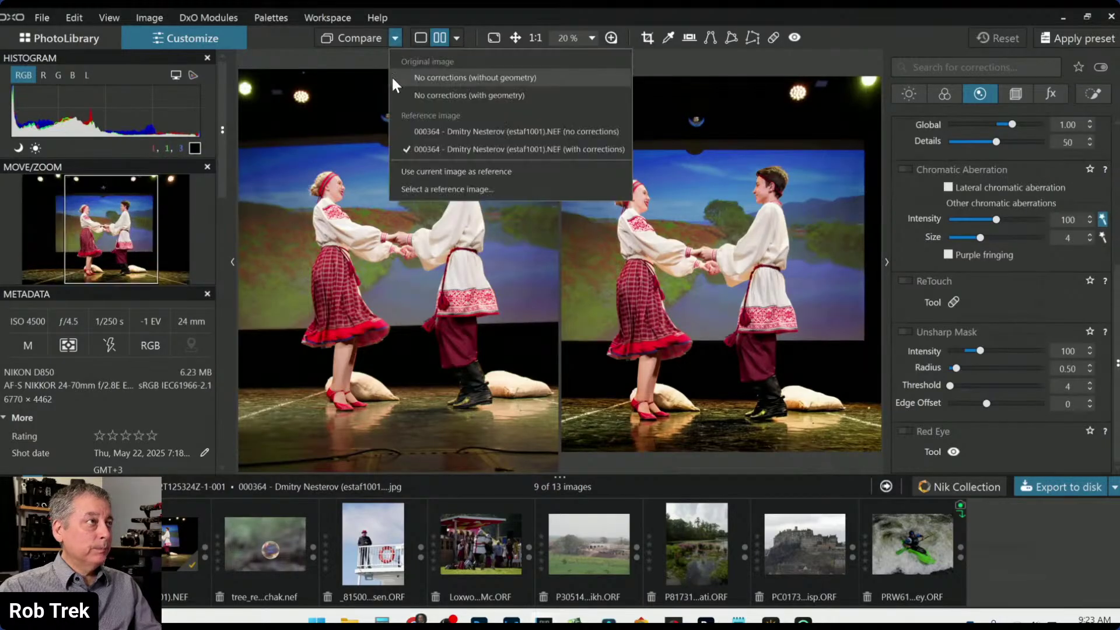
{"action": "left_click", "coordinate": [416, 131]}
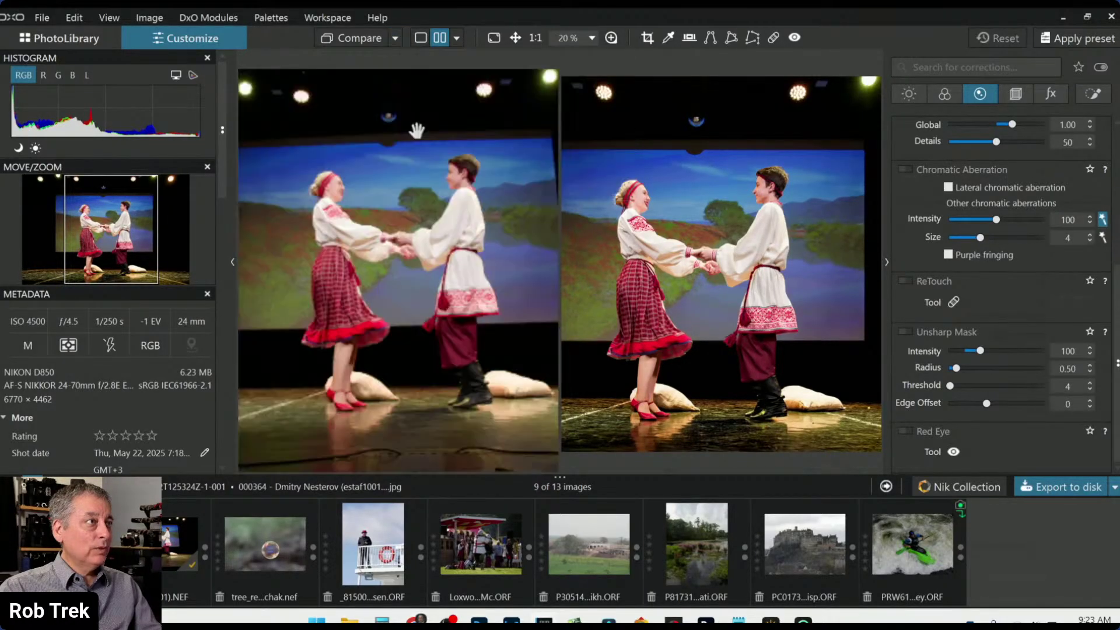
{"action": "left_click", "coordinate": [397, 40]}
{"action": "left_click", "coordinate": [396, 40]}
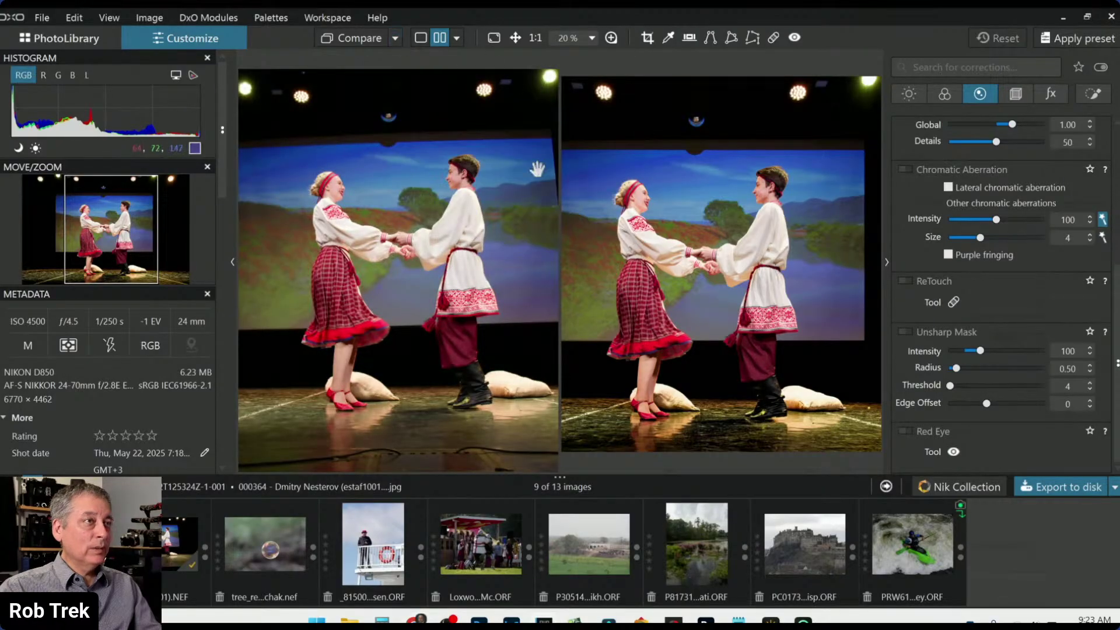
Compare the exported JPEG with its original without corrections or geometry, and set the RAW dancers photo as the reference image.
{"action": "left_click", "coordinate": [395, 39]}
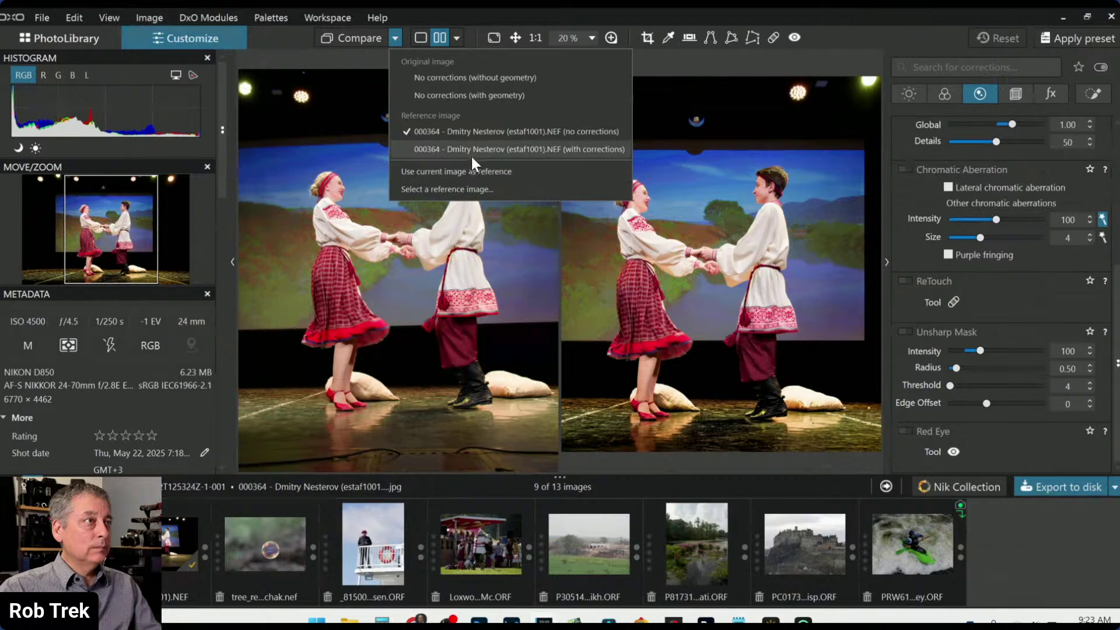
{"action": "left_click", "coordinate": [464, 78]}
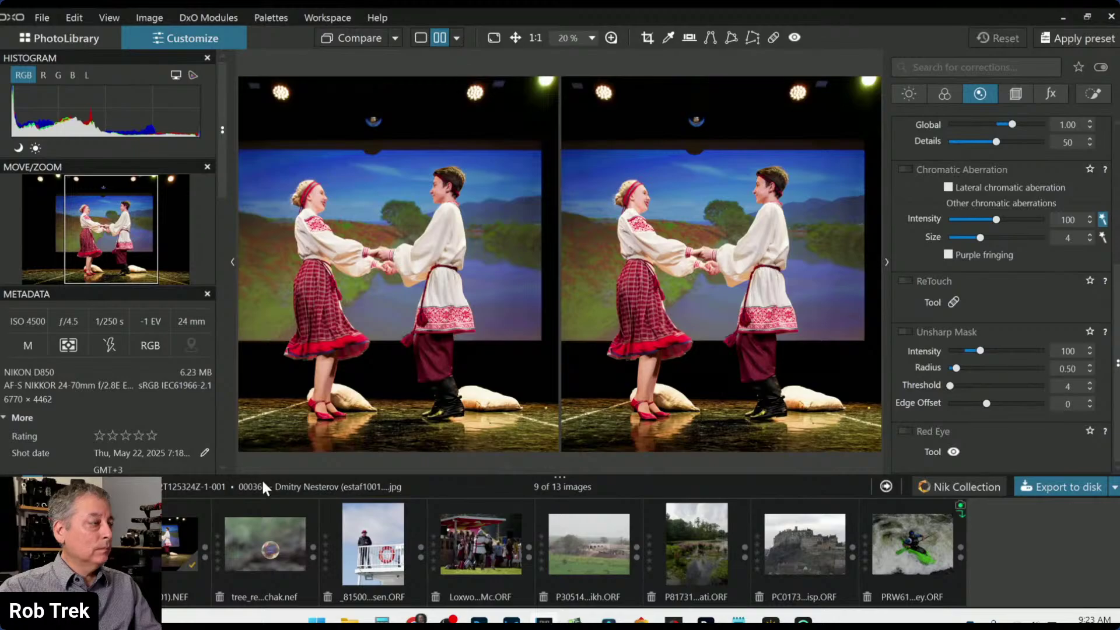
{"action": "right_click", "coordinate": [163, 555]}
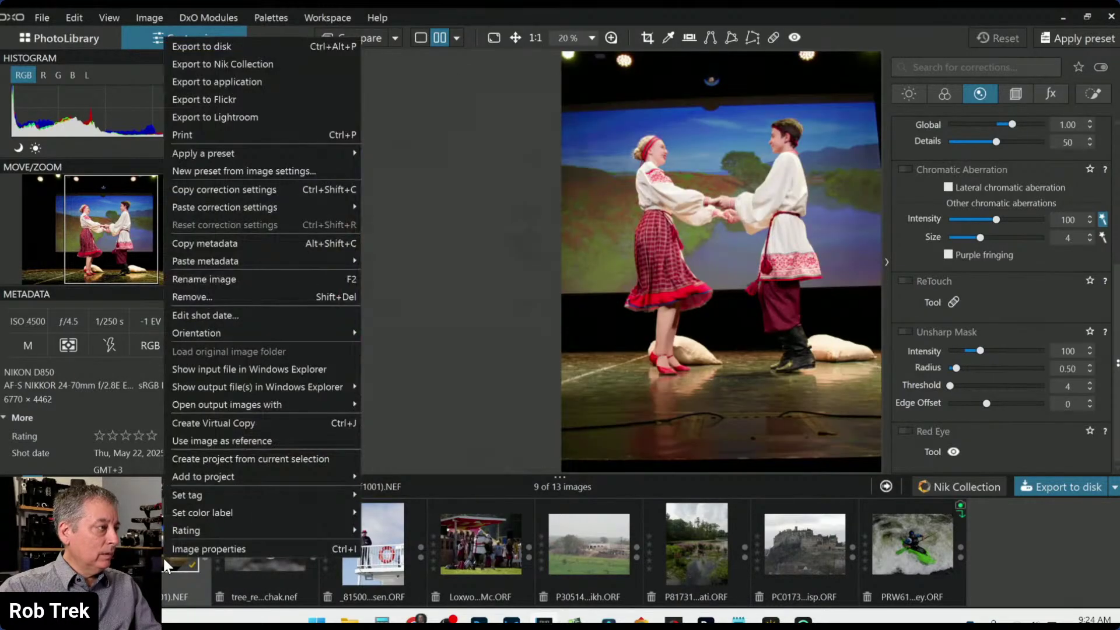
{"action": "left_click", "coordinate": [219, 435]}
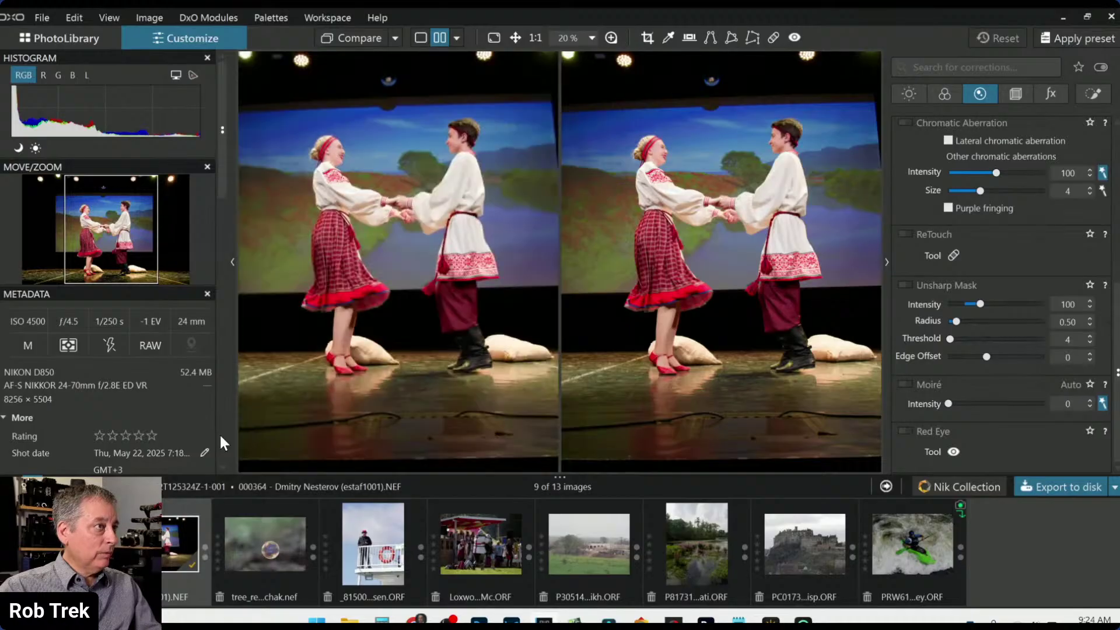
Compare the RAW dancers photo with its exported Standard output JPEGs, choosing between the two listed outputs.
{"action": "left_click", "coordinate": [396, 38]}
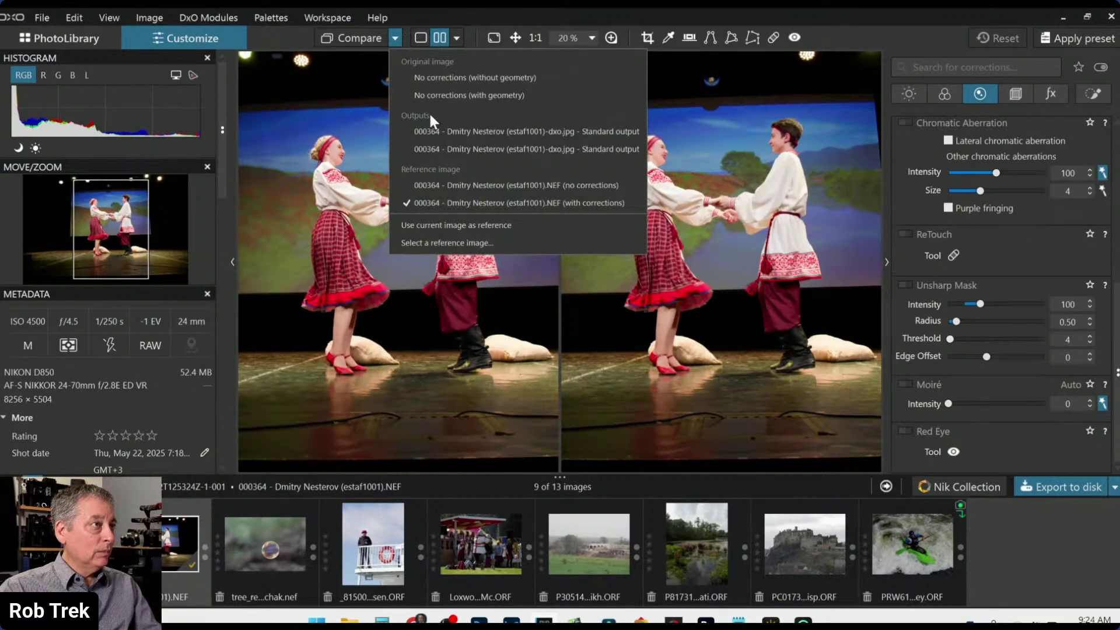
{"action": "left_click", "coordinate": [454, 132]}
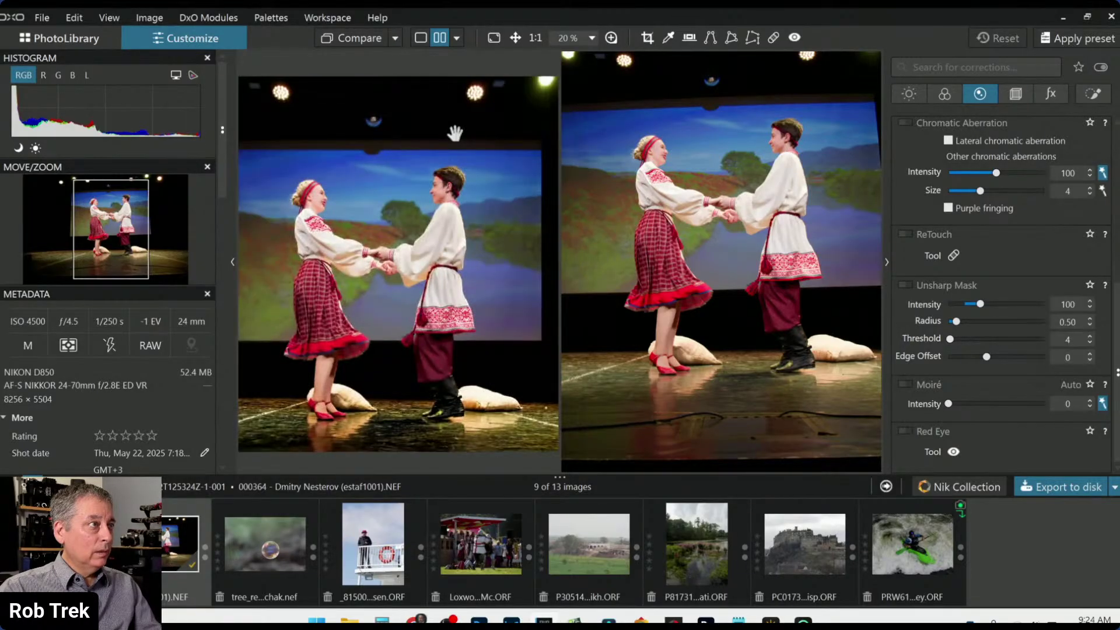
{"action": "left_click", "coordinate": [395, 39]}
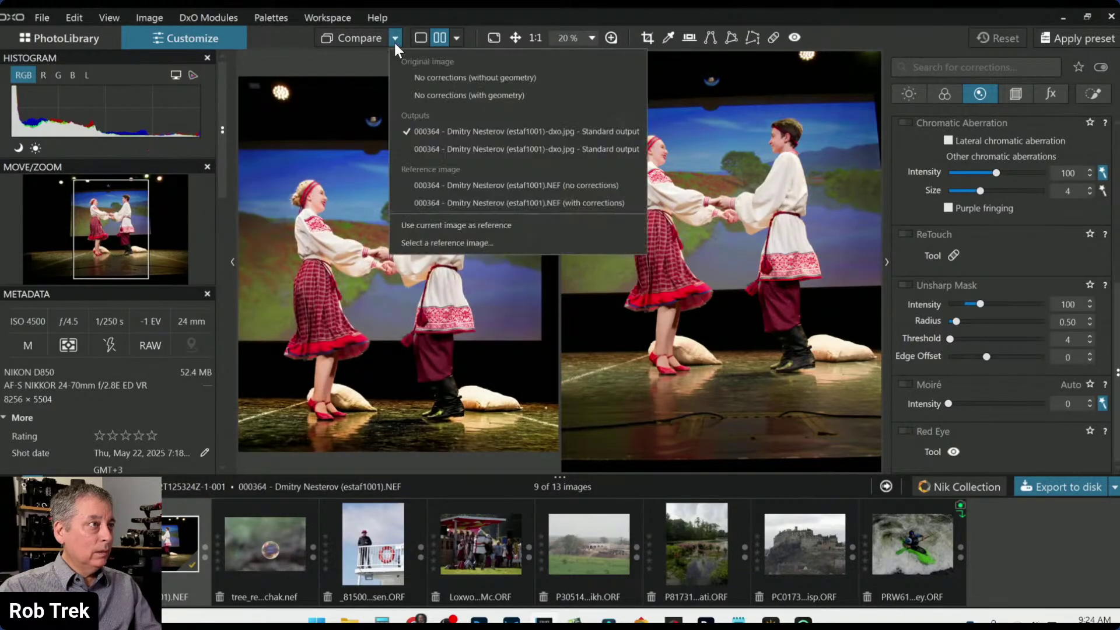
{"action": "left_click", "coordinate": [435, 150]}
{"action": "left_click", "coordinate": [408, 207]}
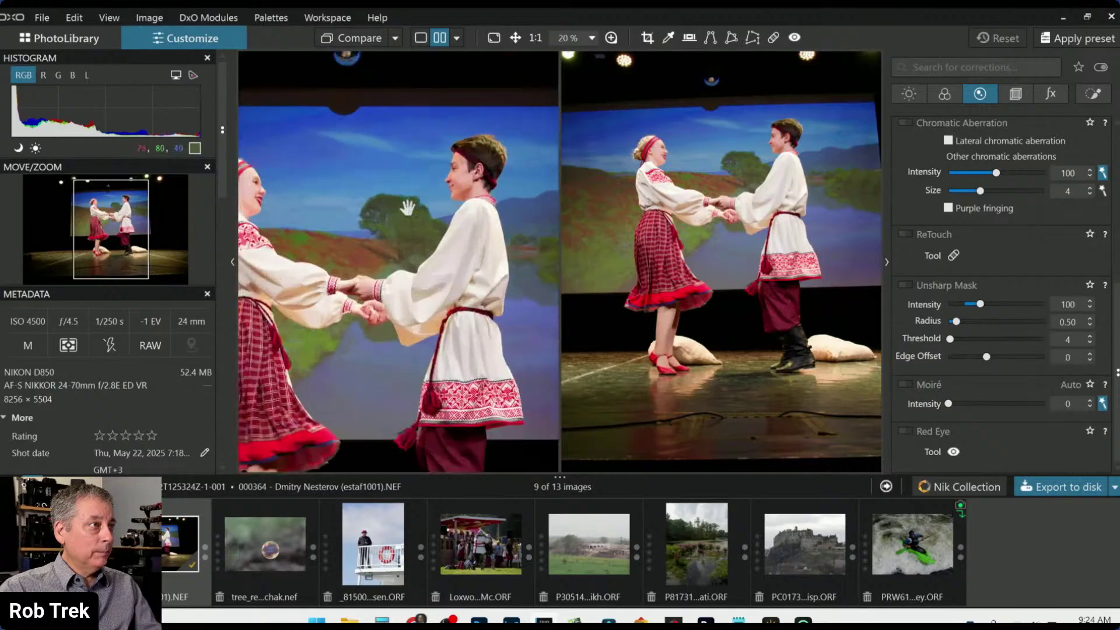
{"action": "left_click", "coordinate": [395, 38]}
{"action": "left_click", "coordinate": [416, 131]}
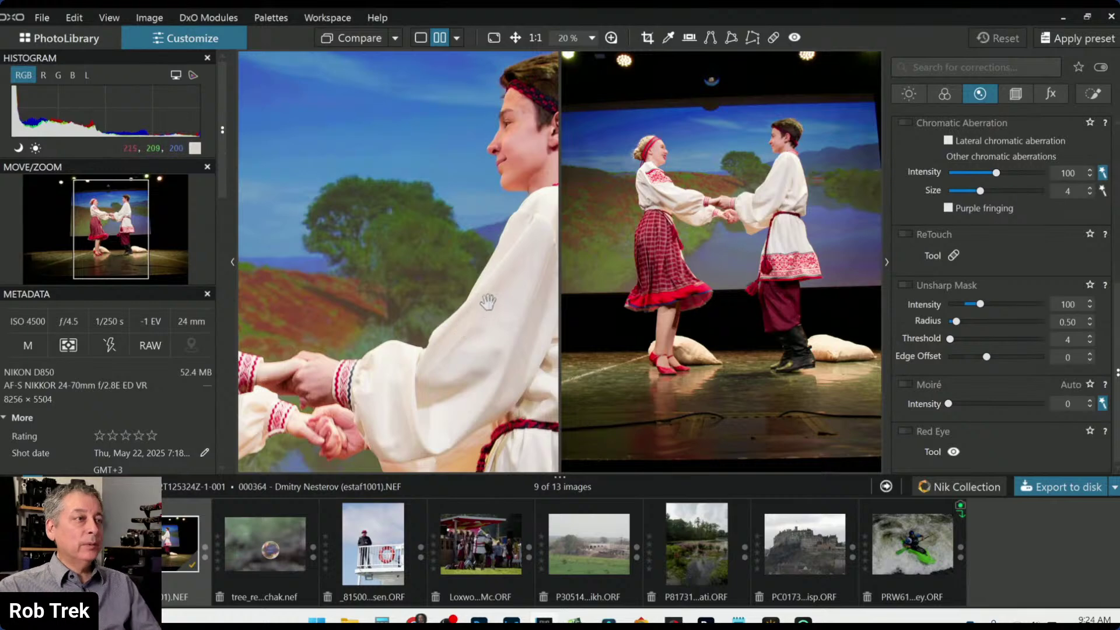
Hide the side palettes and fit the exported JPEG and the RAW photo fully in the side-by-side view.
{"action": "key", "text": "Tab"}
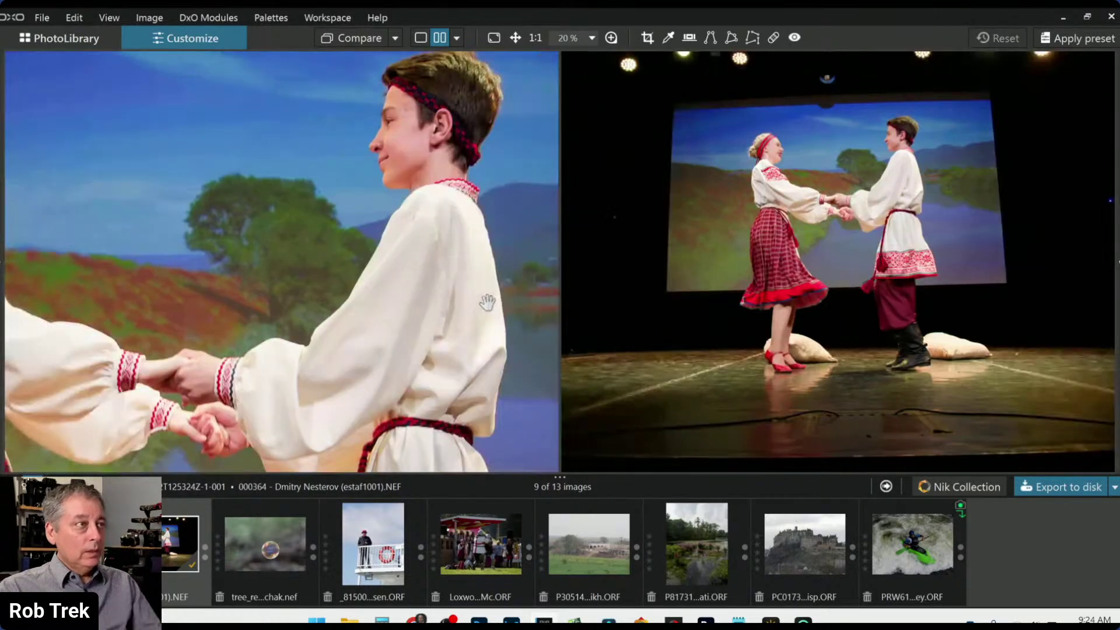
{"action": "scroll", "coordinate": [480, 304], "scroll_direction": "down", "scroll_amount": 5}
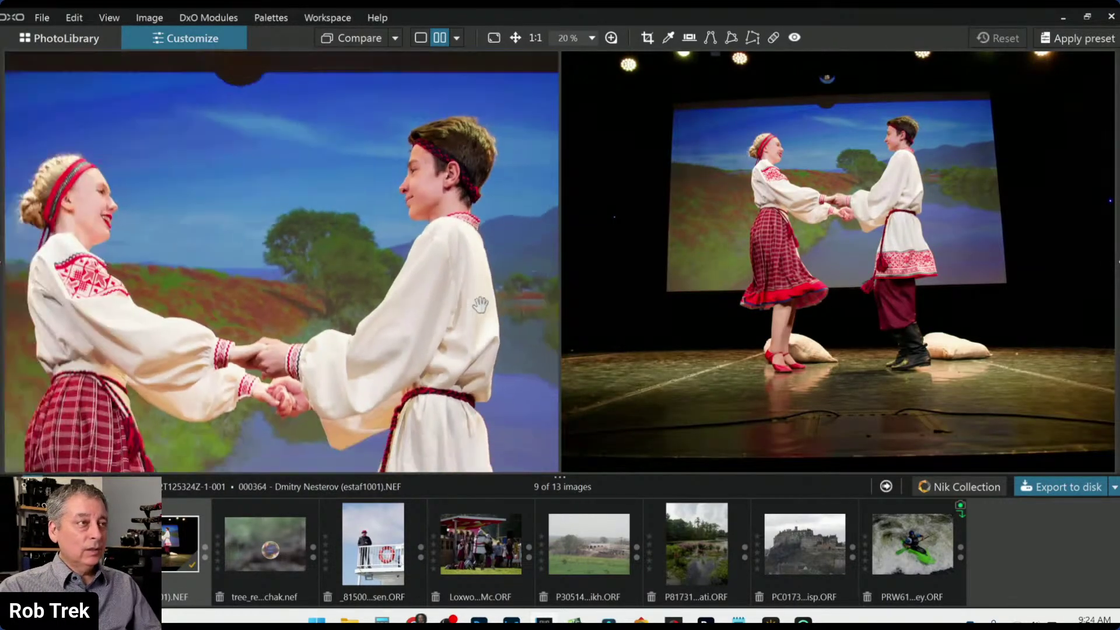
{"action": "scroll", "coordinate": [478, 300], "scroll_direction": "down", "scroll_amount": 3}
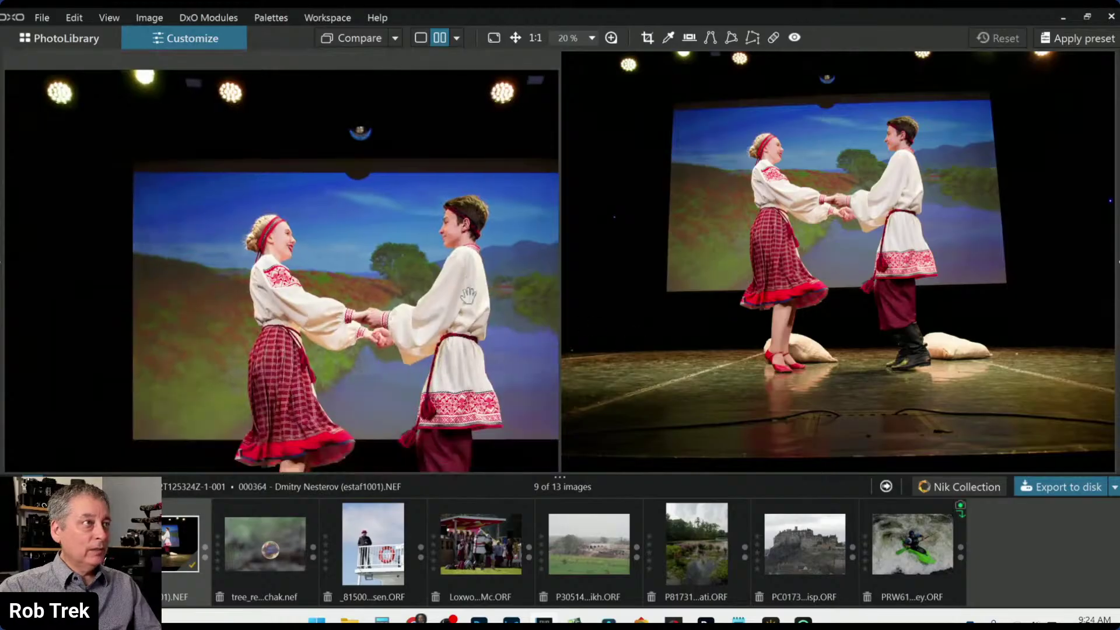
{"action": "scroll", "coordinate": [700, 308], "scroll_direction": "down", "scroll_amount": 1}
{"action": "scroll", "coordinate": [700, 308], "scroll_direction": "down", "scroll_amount": 2}
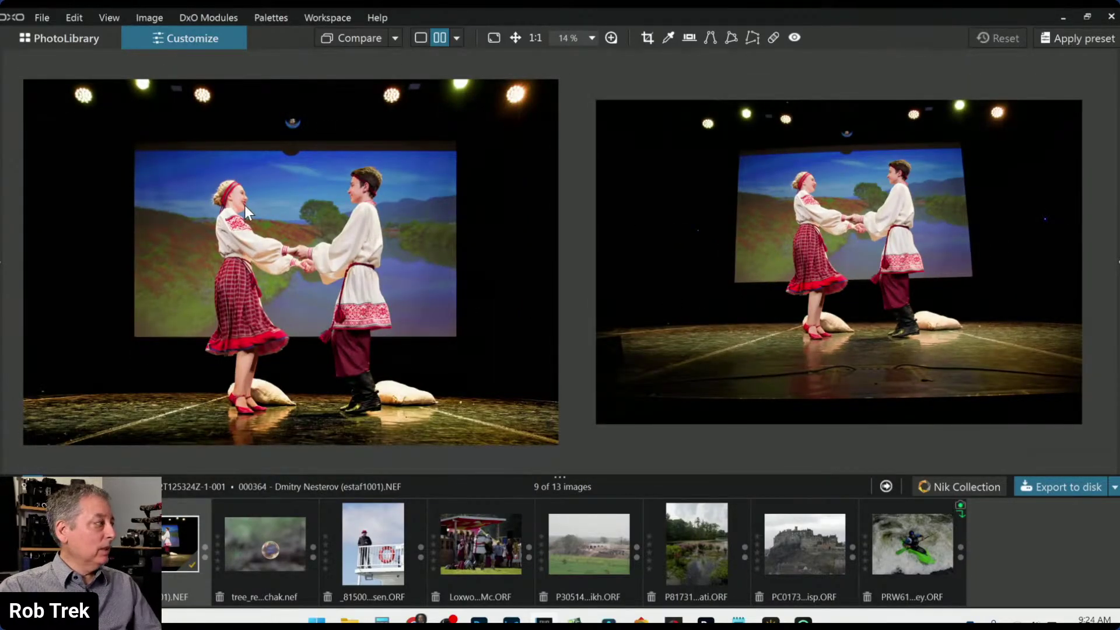
Examine noise and detail around the male dancer's head and the tree backdrop in both versions, with the RAW at 140% zoom.
{"action": "scroll", "coordinate": [764, 267], "scroll_direction": "up", "scroll_amount": 1}
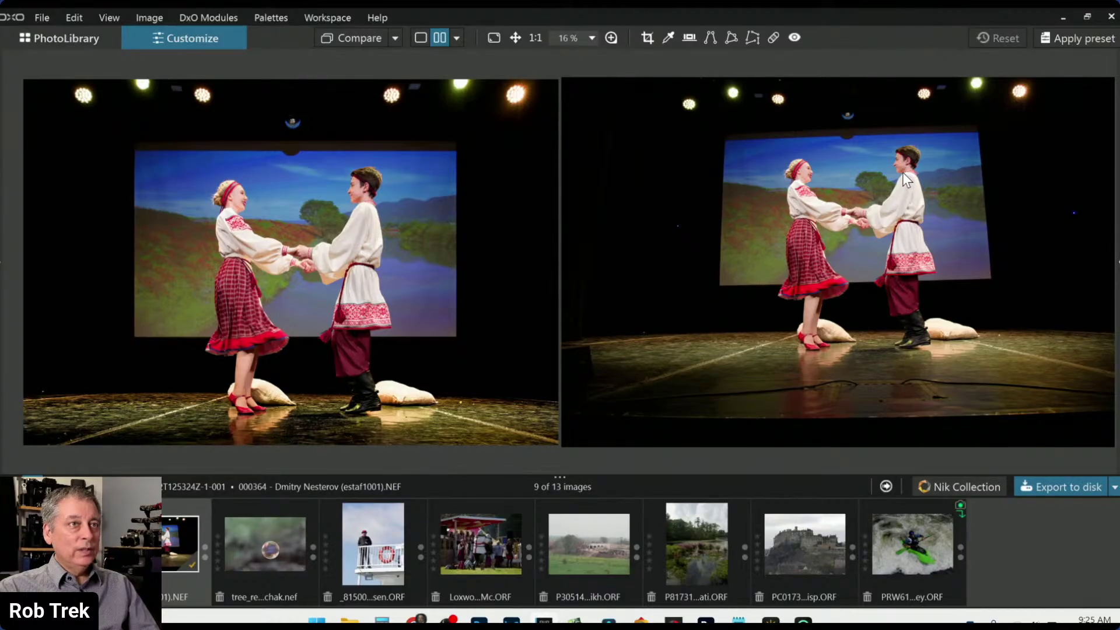
{"action": "scroll", "coordinate": [902, 172], "scroll_direction": "up", "scroll_amount": 5}
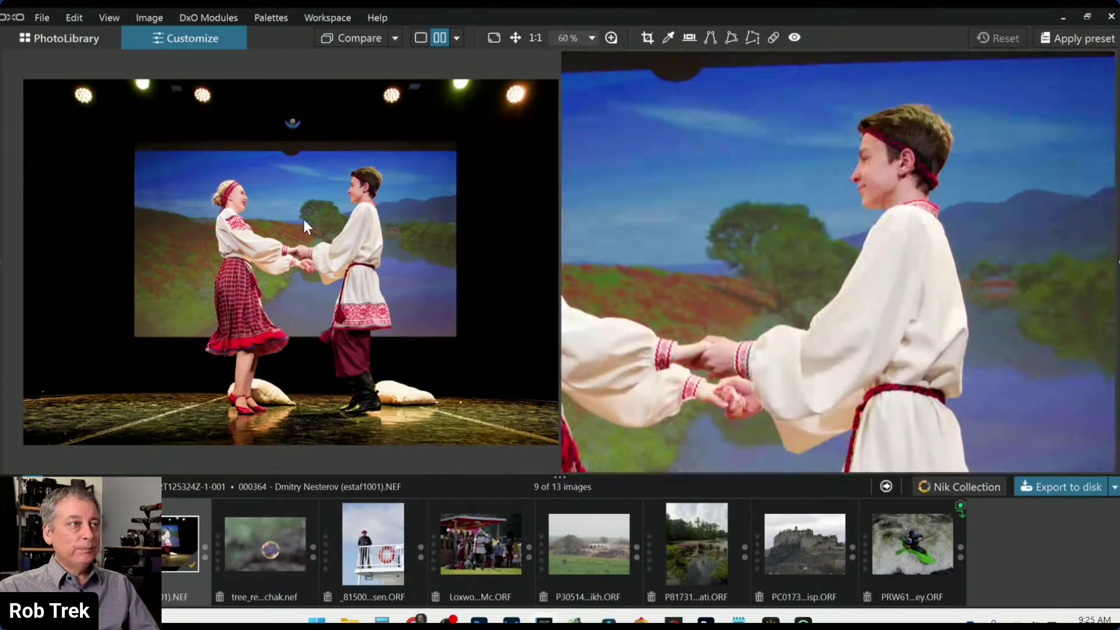
{"action": "scroll", "coordinate": [365, 166], "scroll_direction": "up", "scroll_amount": 6}
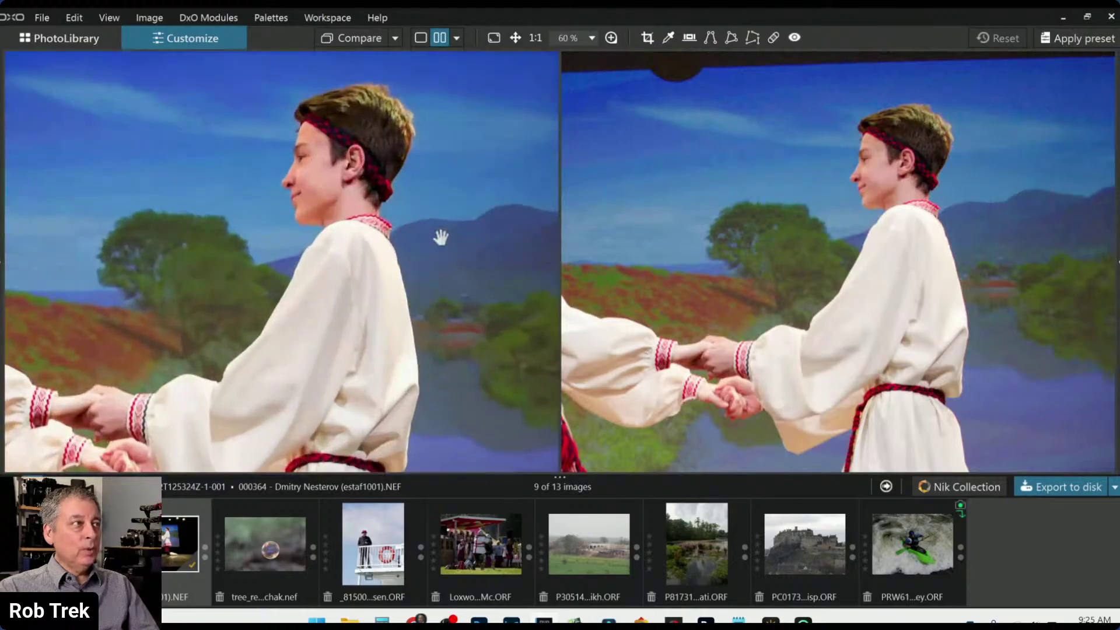
{"action": "scroll", "coordinate": [771, 209], "scroll_direction": "up", "scroll_amount": 3}
{"action": "scroll", "coordinate": [525, 220], "scroll_direction": "up", "scroll_amount": 2}
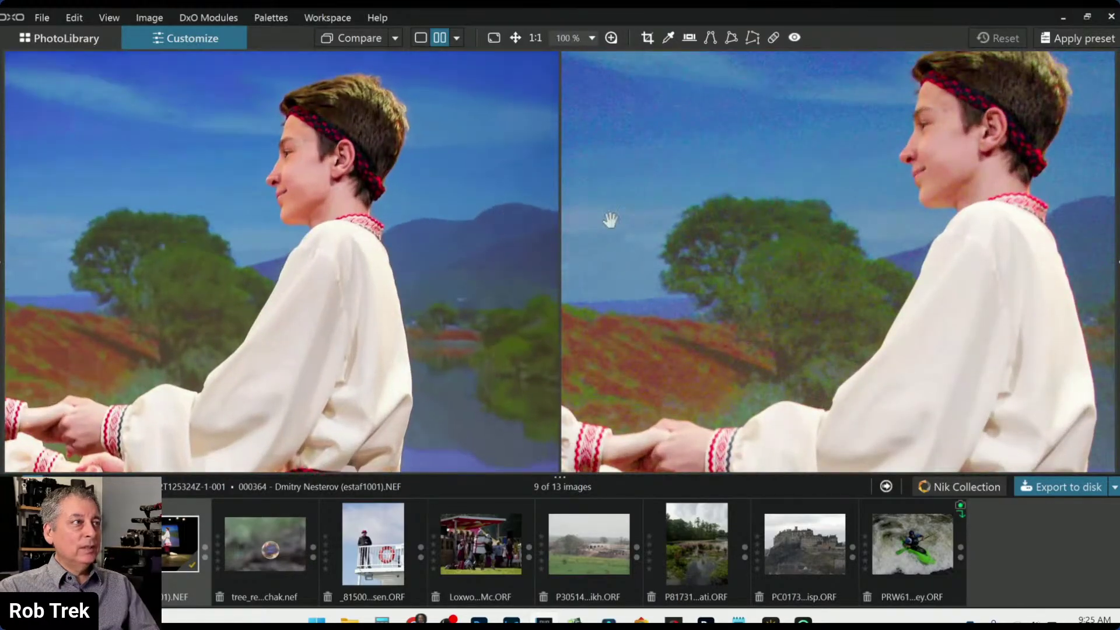
{"action": "scroll", "coordinate": [819, 229], "scroll_direction": "up", "scroll_amount": 3}
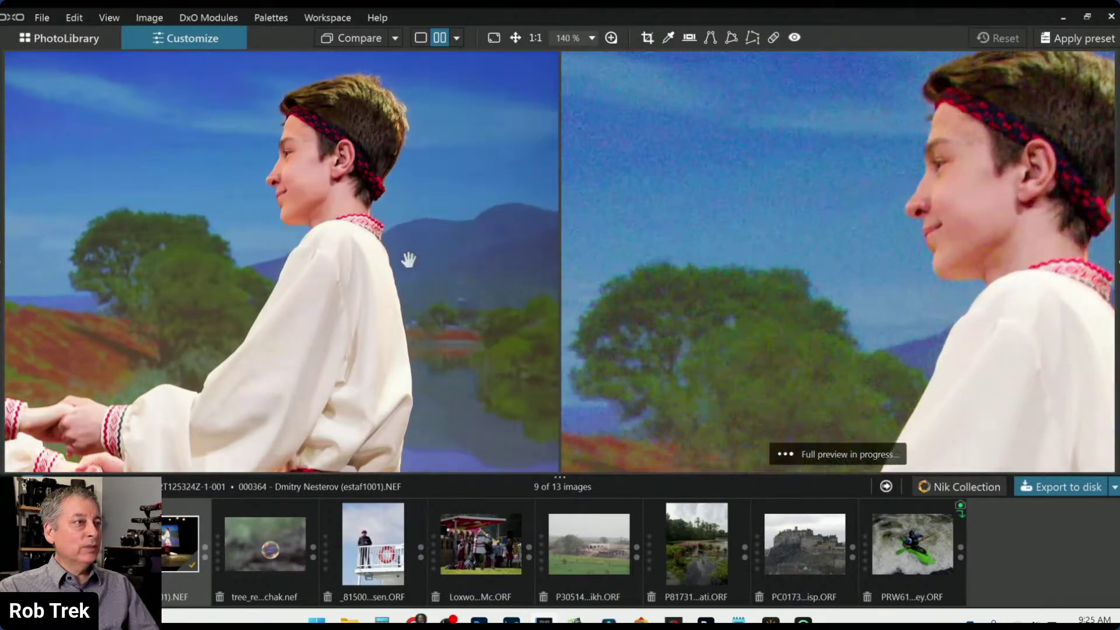
{"action": "scroll", "coordinate": [478, 250], "scroll_direction": "up", "scroll_amount": 1}
{"action": "left_click_drag", "start_coordinate": [478, 250], "coordinate": [541, 320]}
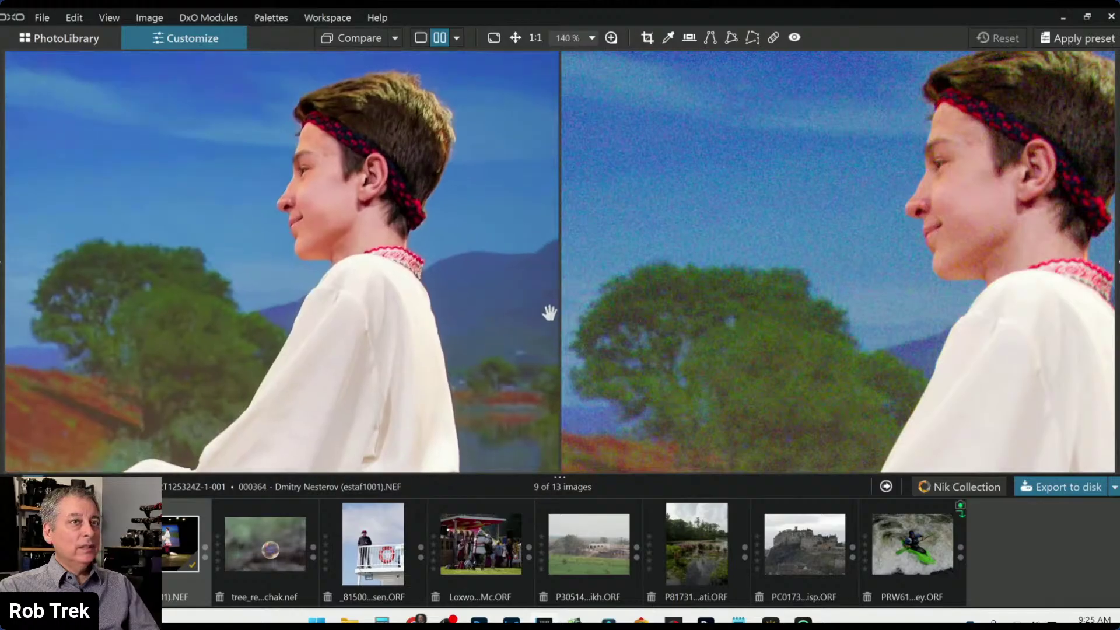
{"action": "left_click_drag", "start_coordinate": [732, 275], "coordinate": [712, 215]}
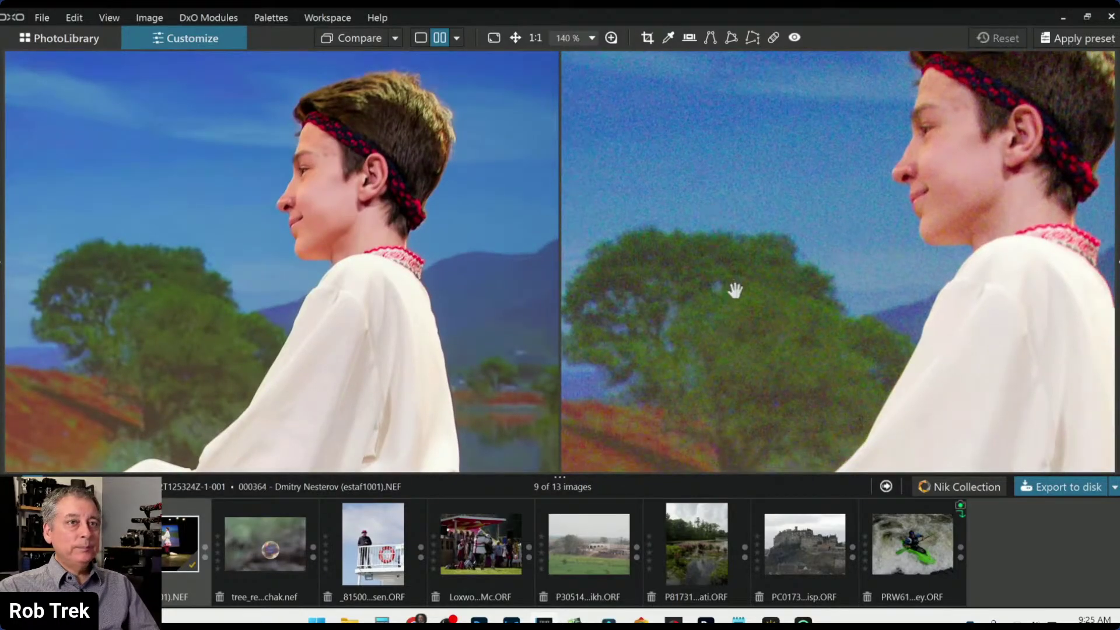
{"action": "left_click_drag", "start_coordinate": [780, 252], "coordinate": [757, 268]}
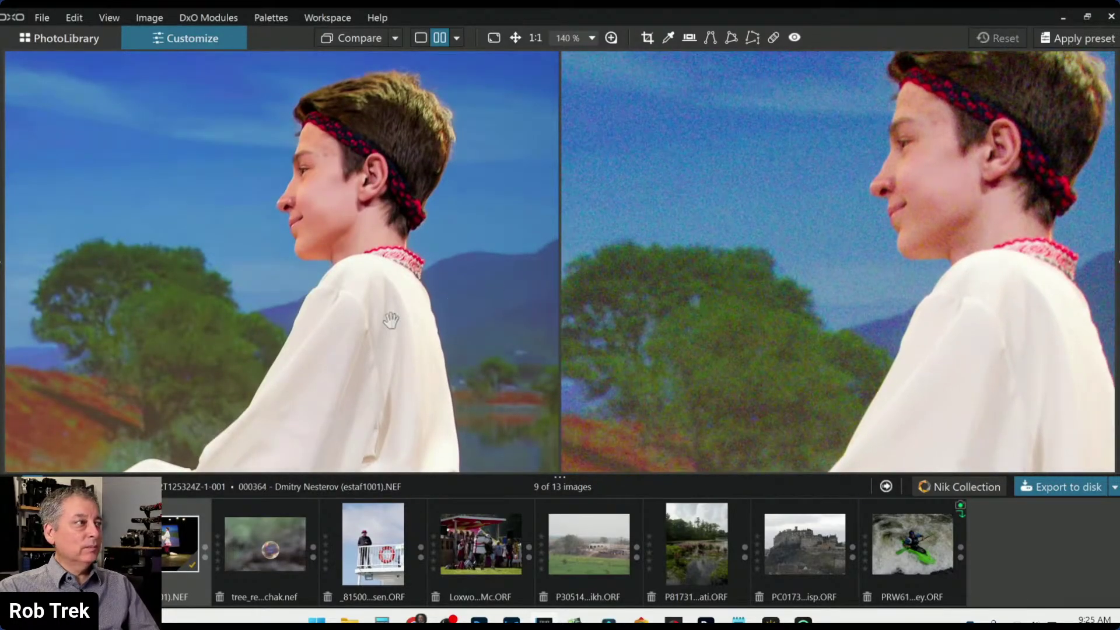
{"action": "left_click_drag", "start_coordinate": [905, 217], "coordinate": [844, 264]}
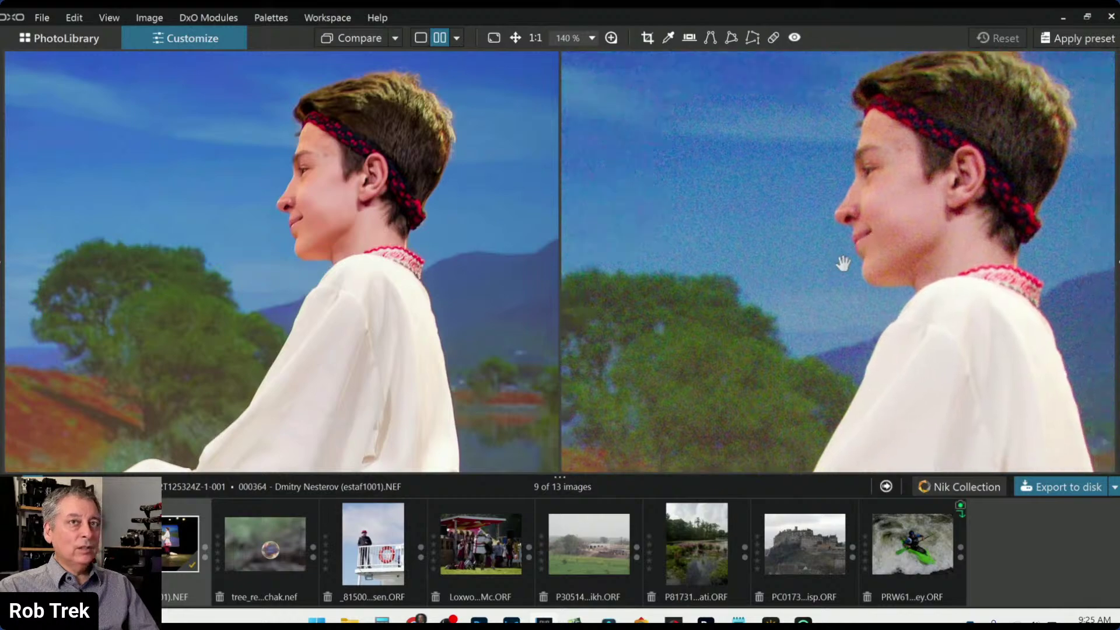
Examine the female dancer's face and the surrounding blue backdrop in both versions at close zoom.
{"action": "left_click_drag", "start_coordinate": [342, 284], "coordinate": [1022, 268]}
{"action": "left_click_drag", "start_coordinate": [737, 275], "coordinate": [974, 287]}
{"action": "left_click_drag", "start_coordinate": [296, 242], "coordinate": [387, 267]}
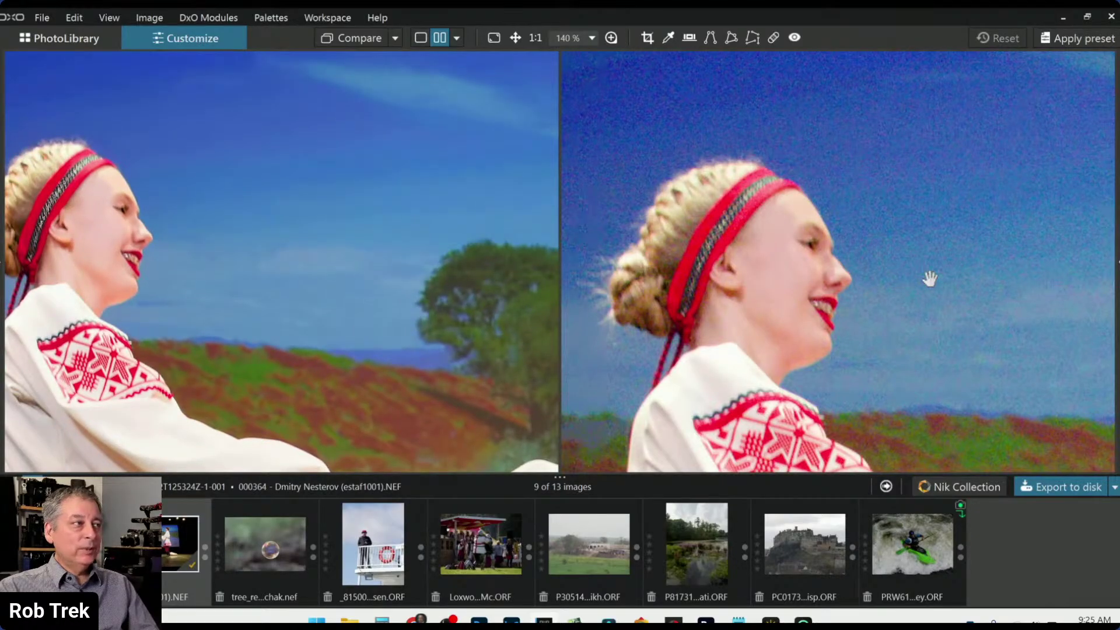
Compare the full frames of the exported JPEG and the uncorrected RAW for perspective and overall look.
{"action": "scroll", "coordinate": [361, 250], "scroll_direction": "down", "scroll_amount": 3}
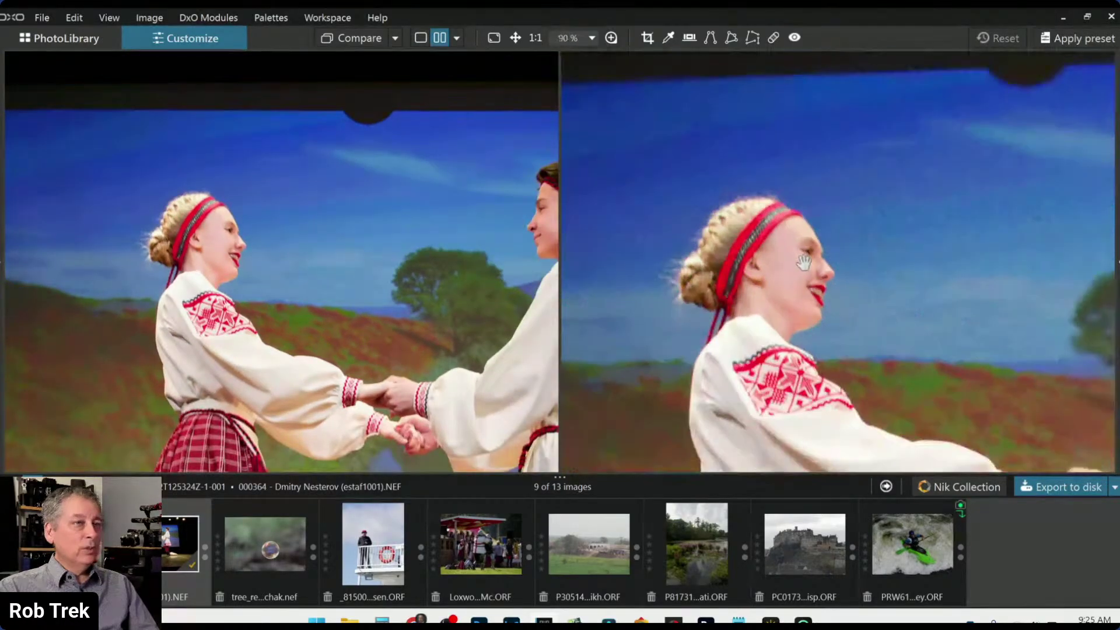
{"action": "scroll", "coordinate": [802, 261], "scroll_direction": "down", "scroll_amount": 5}
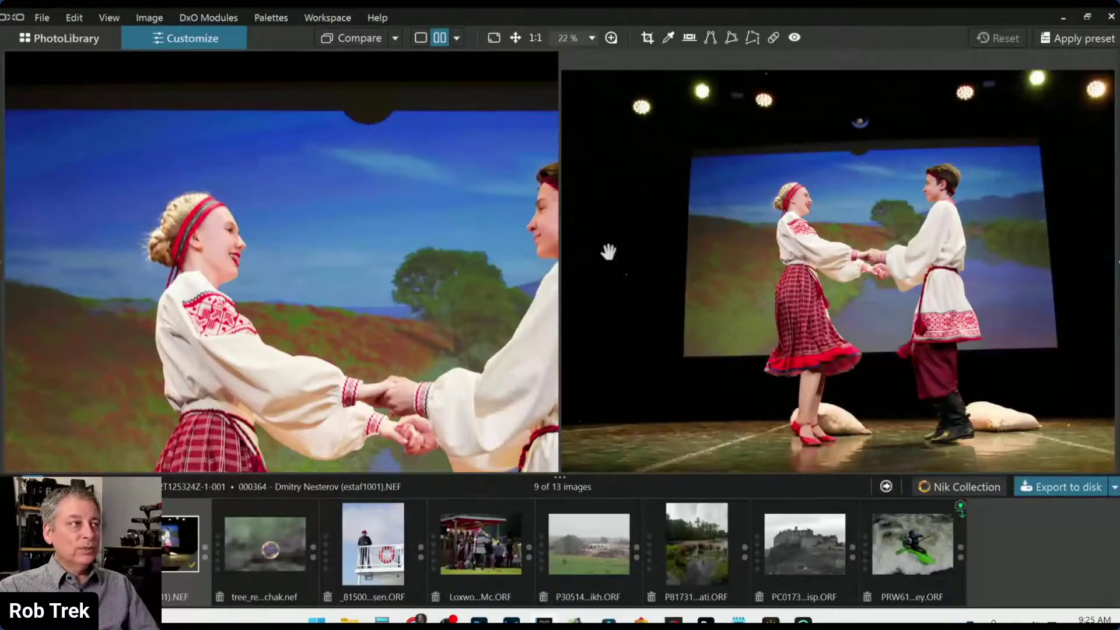
{"action": "scroll", "coordinate": [412, 248], "scroll_direction": "down", "scroll_amount": 5}
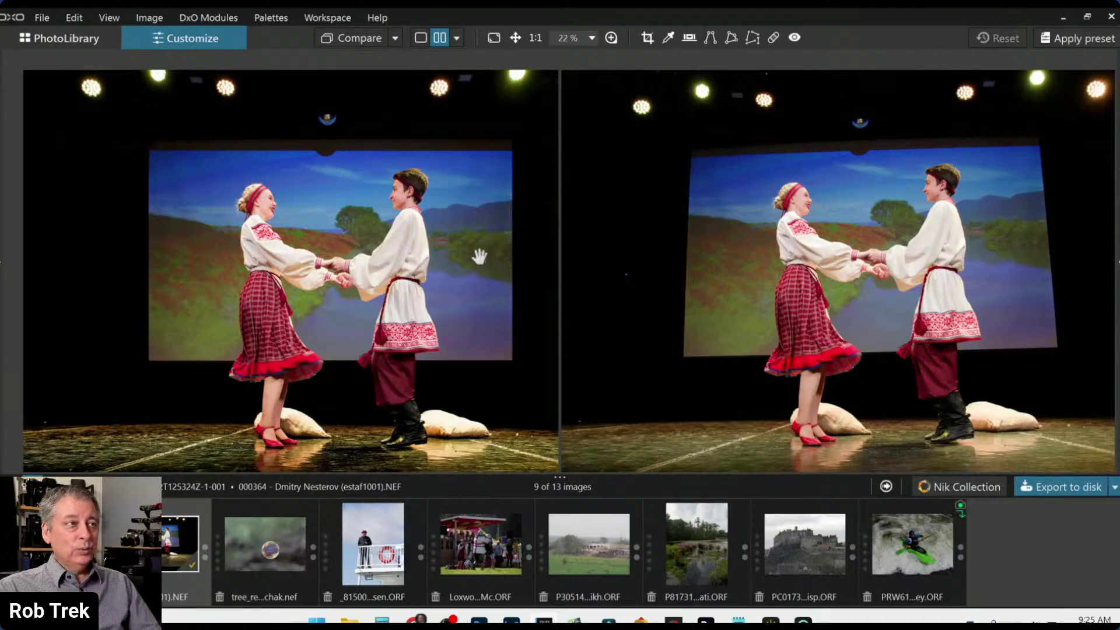
{"action": "scroll", "coordinate": [476, 254], "scroll_direction": "down", "scroll_amount": 1}
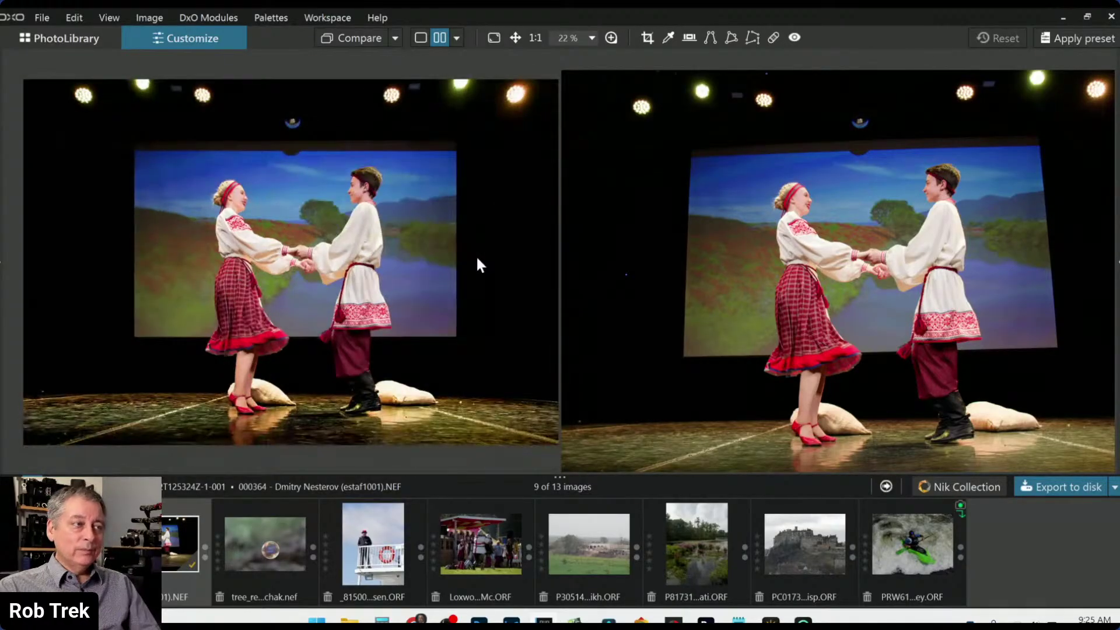
{"action": "scroll", "coordinate": [757, 281], "scroll_direction": "down", "scroll_amount": 1}
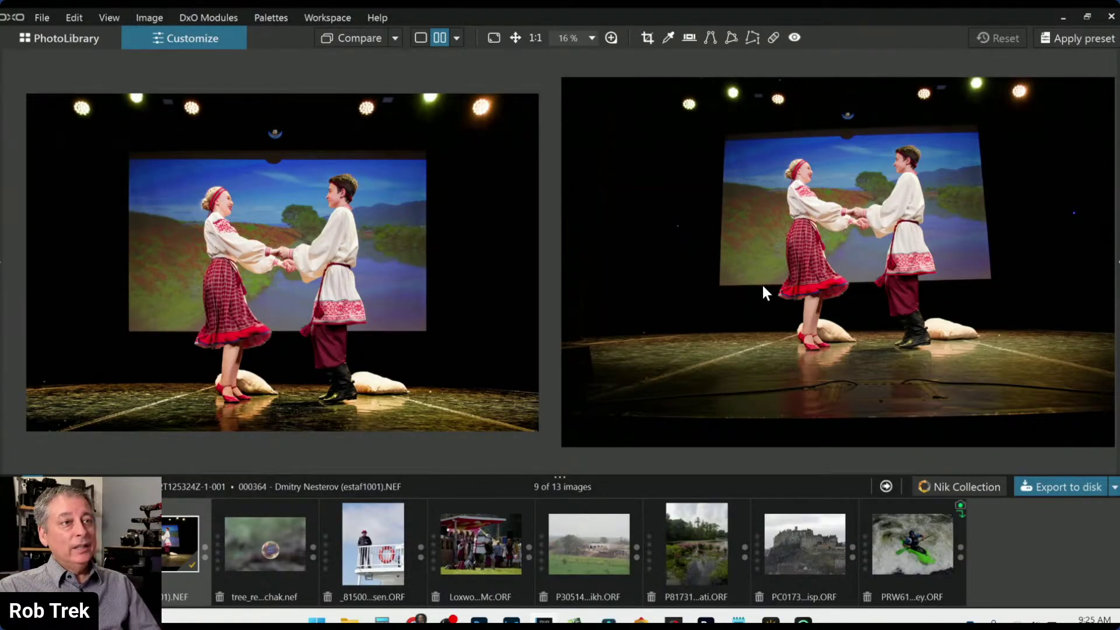
{"action": "scroll", "coordinate": [765, 292], "scroll_direction": "down", "scroll_amount": 1}
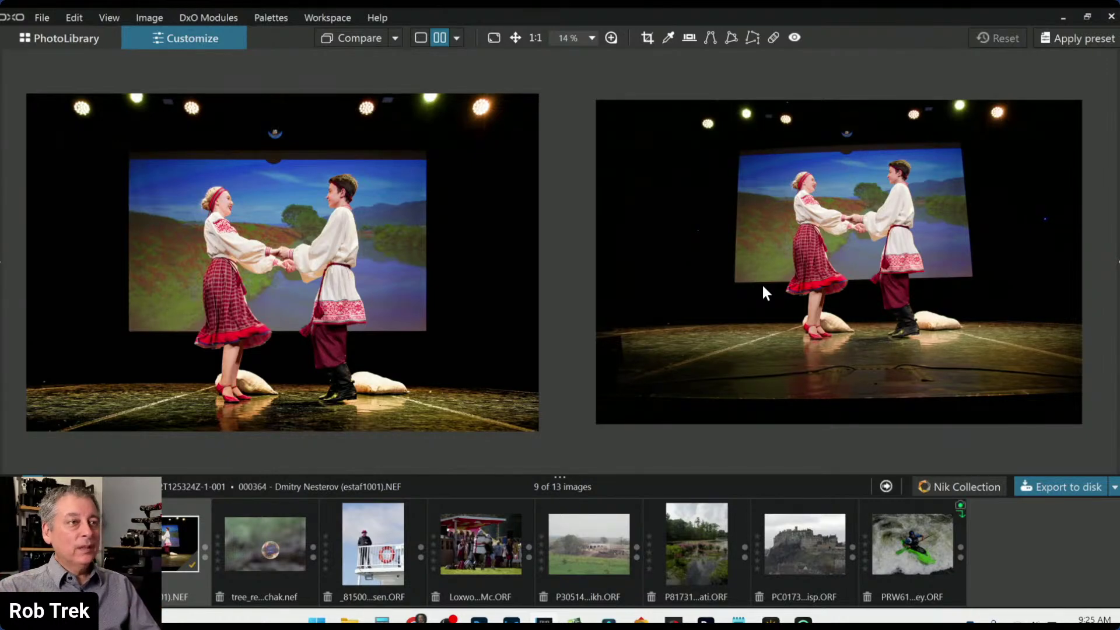
{"action": "scroll", "coordinate": [745, 274], "scroll_direction": "up", "scroll_amount": 1}
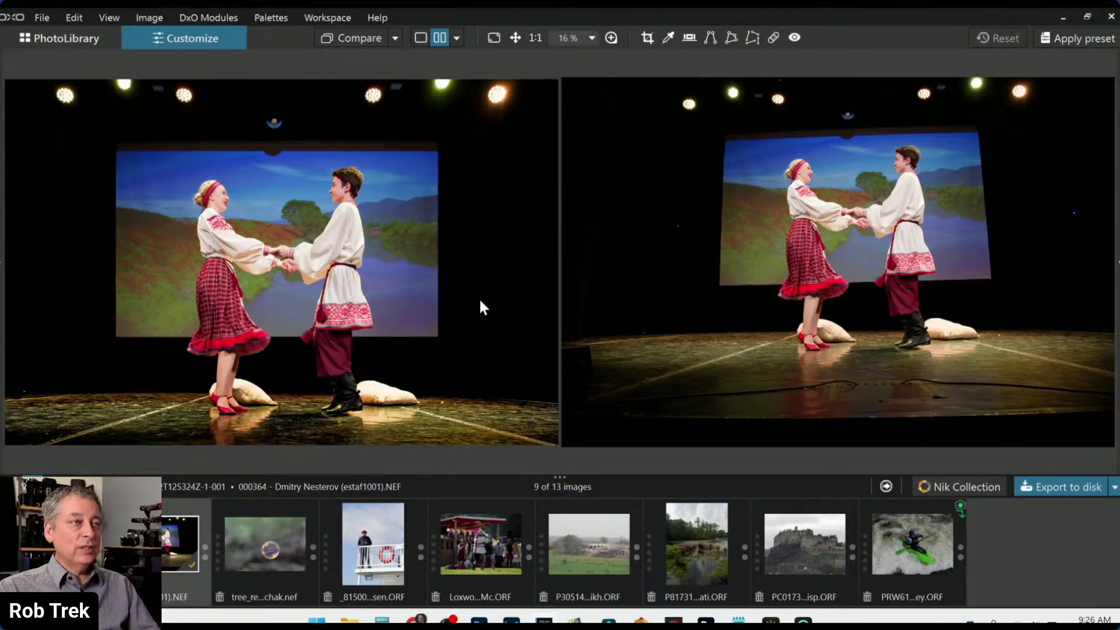
Return to the photo library and open the soap bubble RAW photo for customizing.
{"action": "left_click", "coordinate": [88, 39]}
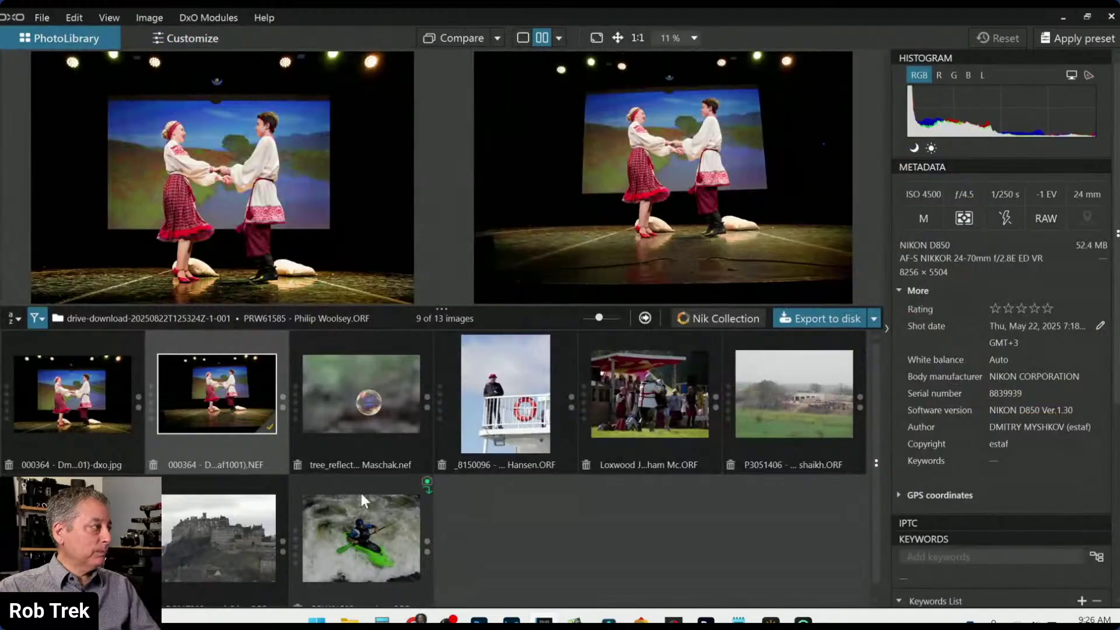
{"action": "left_click", "coordinate": [365, 427]}
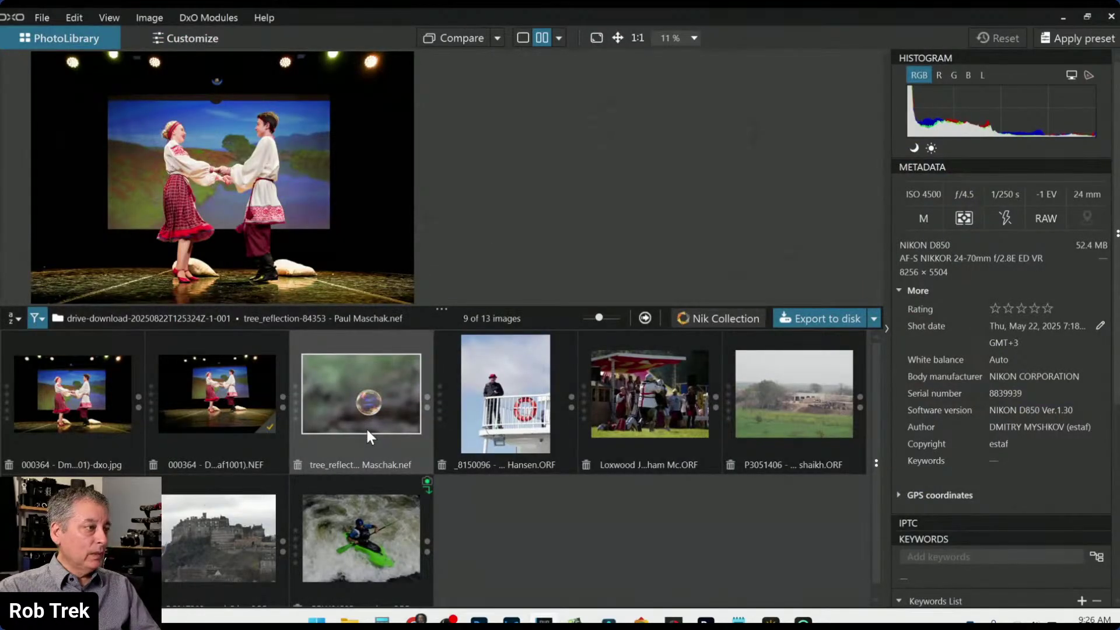
{"action": "double_click", "coordinate": [369, 414]}
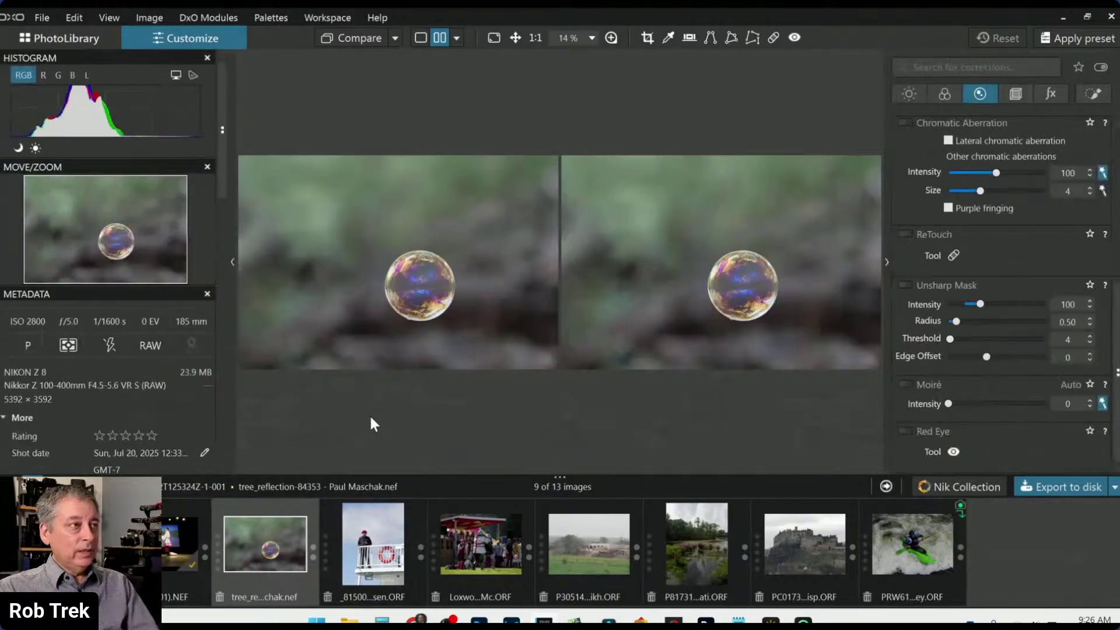
Show the bubble photo in single-image view and apply the 1x1 variant of the custom default preset.
{"action": "left_click", "coordinate": [420, 37]}
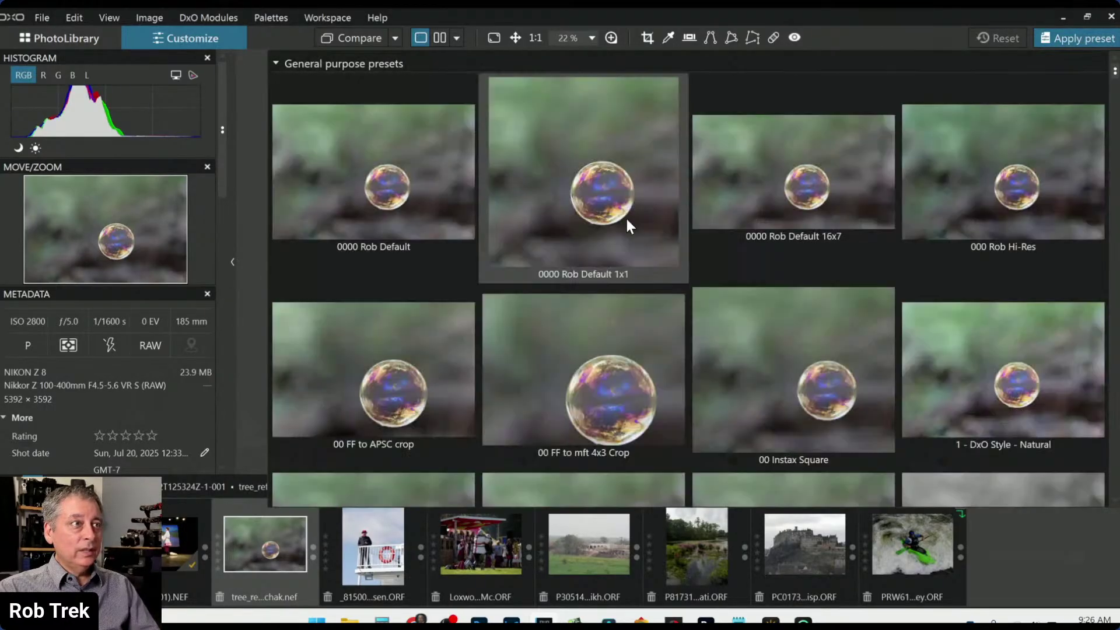
{"action": "left_click", "coordinate": [606, 193]}
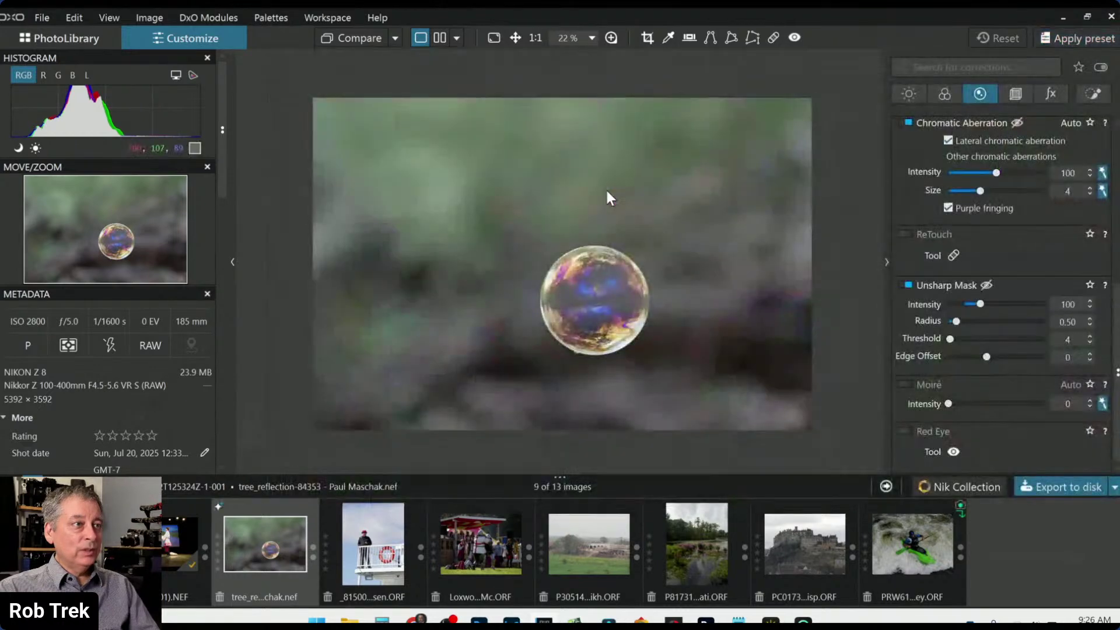
Crop the bubble photo to a 1x1 square of about 2590 × 2590 px around the bubble.
{"action": "left_click", "coordinate": [645, 38]}
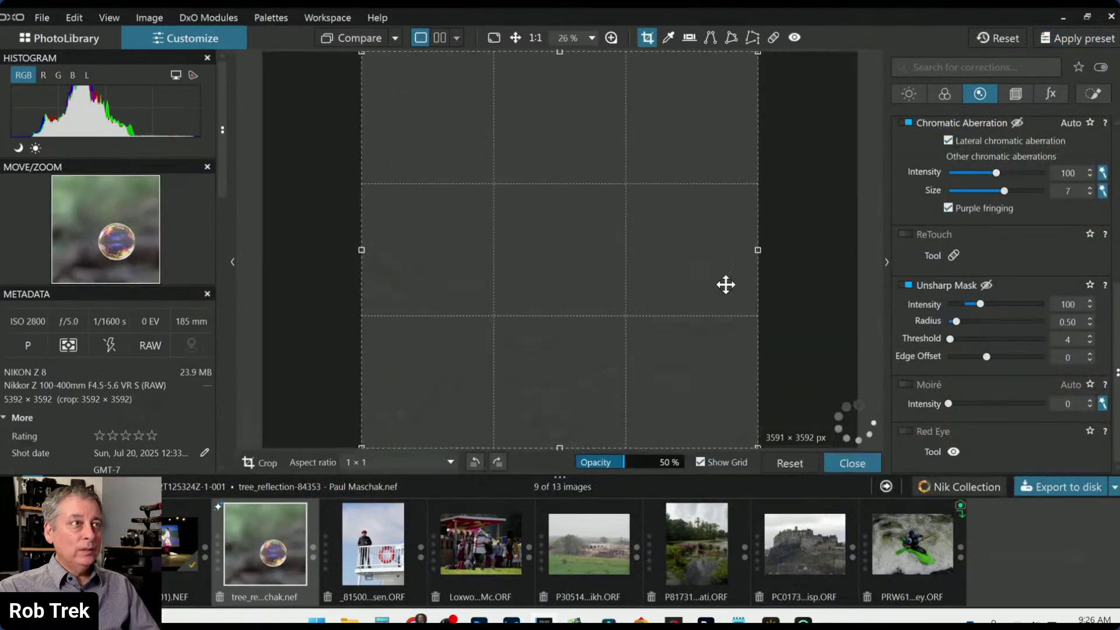
{"action": "left_click_drag", "start_coordinate": [358, 53], "coordinate": [448, 161]}
{"action": "left_click_drag", "start_coordinate": [743, 390], "coordinate": [731, 386]}
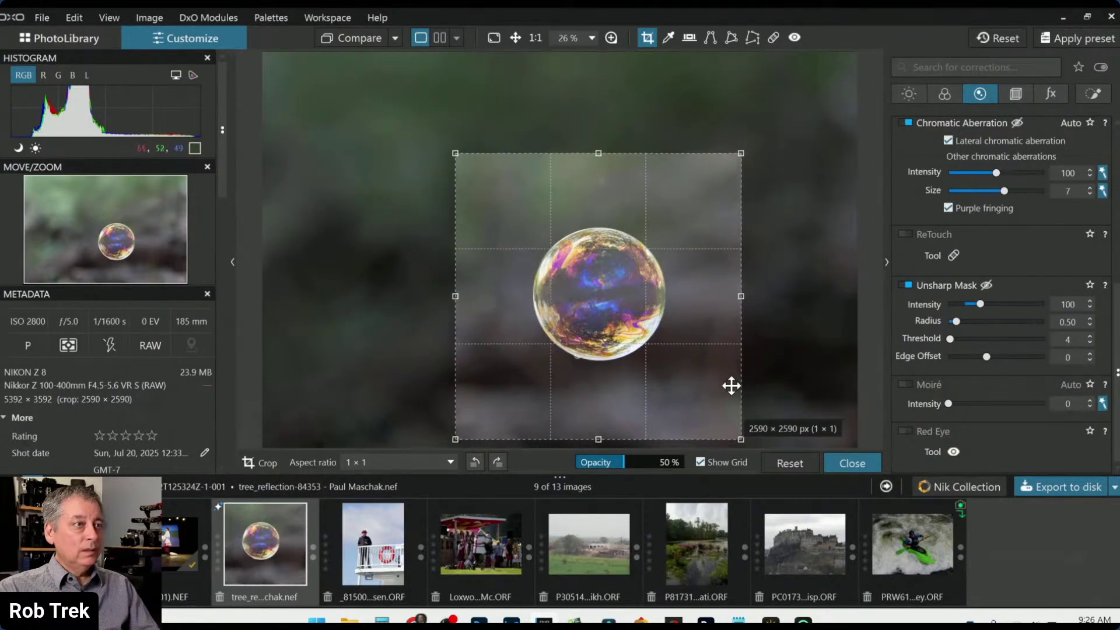
{"action": "key", "text": "Return"}
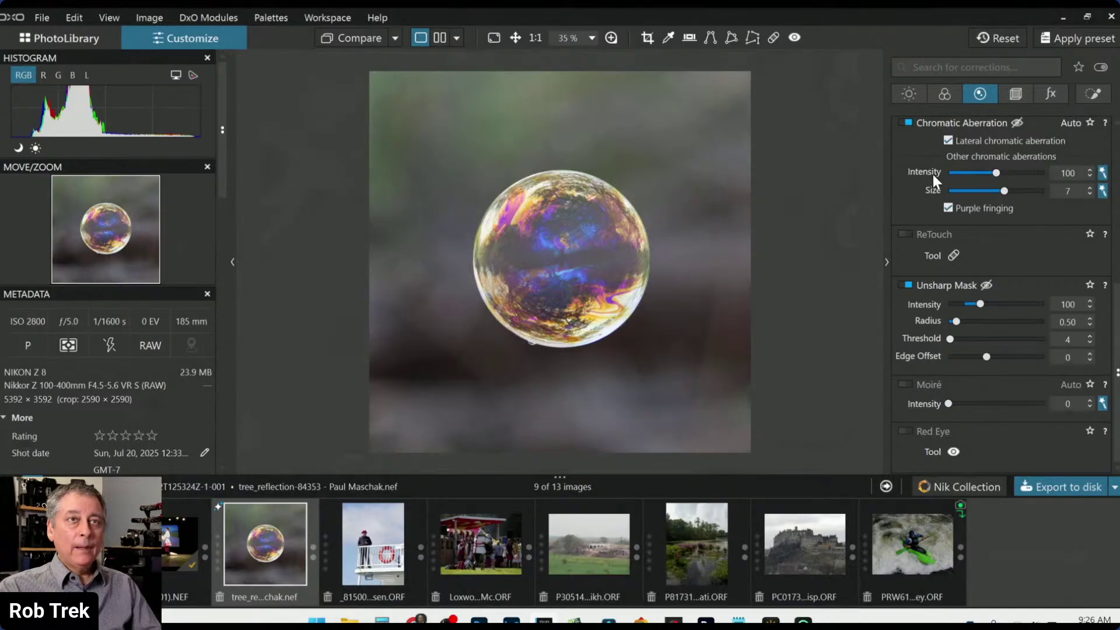
Darken the bubble photo with Selective Tone: highlights -9, midtones -15, shadows -23 and blacks -48.
{"action": "scroll", "coordinate": [922, 310], "scroll_direction": "up", "scroll_amount": 5}
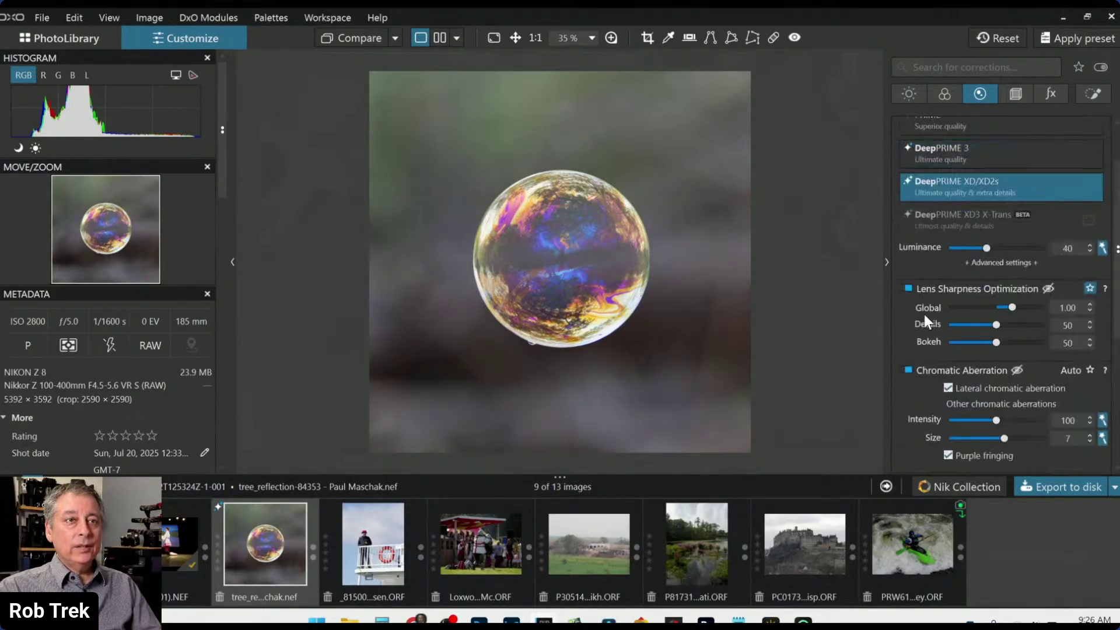
{"action": "left_click", "coordinate": [945, 93]}
{"action": "scroll", "coordinate": [932, 278], "scroll_direction": "down", "scroll_amount": 3}
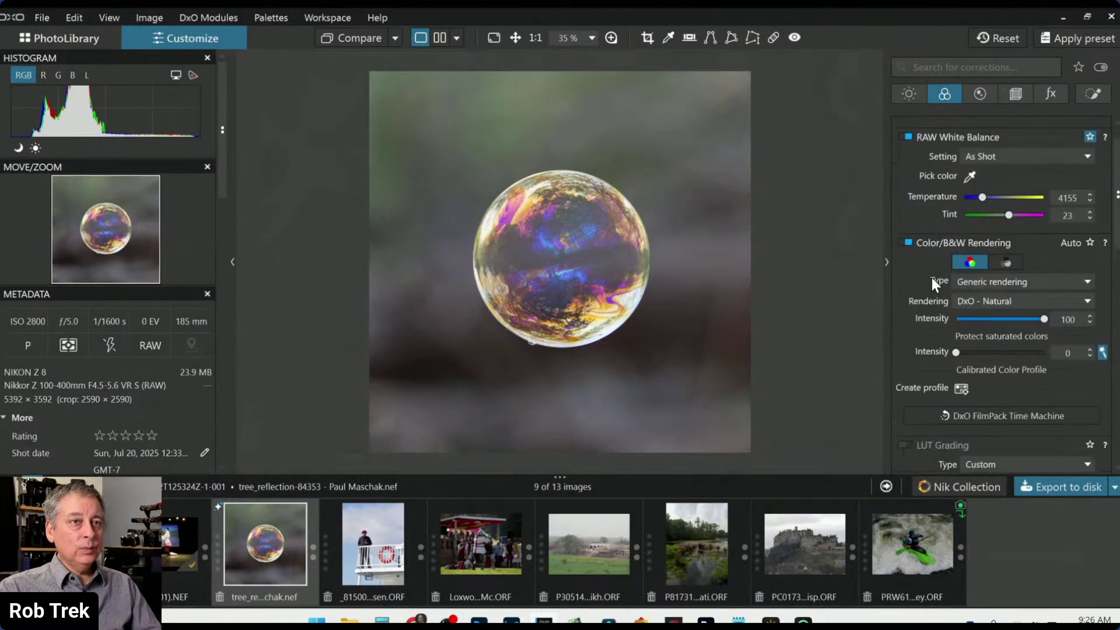
{"action": "scroll", "coordinate": [932, 278], "scroll_direction": "up", "scroll_amount": 3}
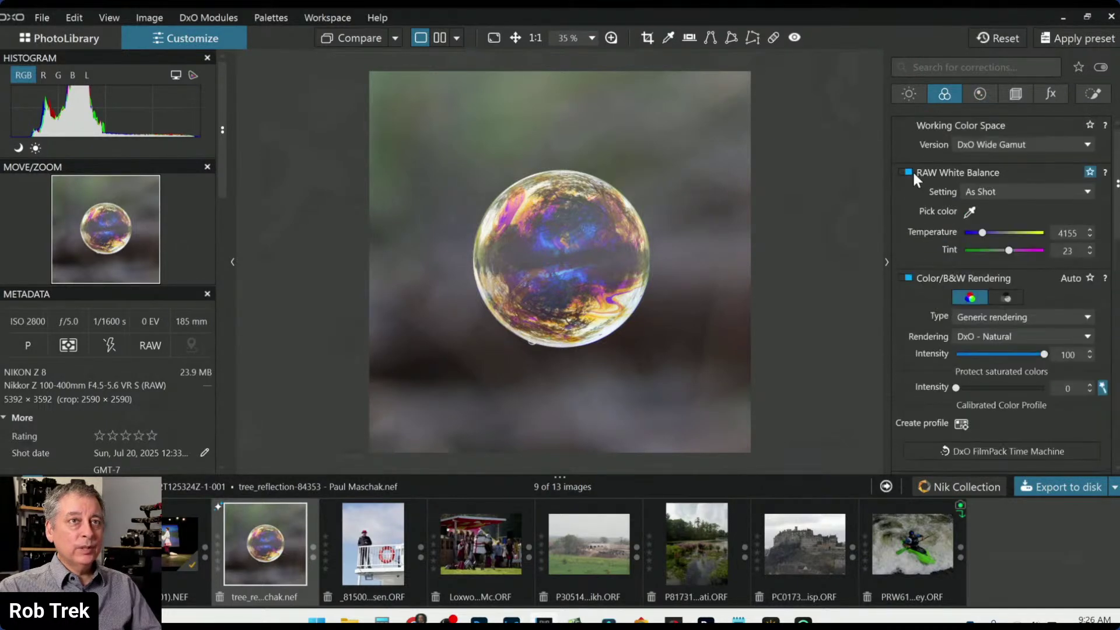
{"action": "left_click", "coordinate": [898, 90]}
{"action": "scroll", "coordinate": [929, 269], "scroll_direction": "down", "scroll_amount": 1}
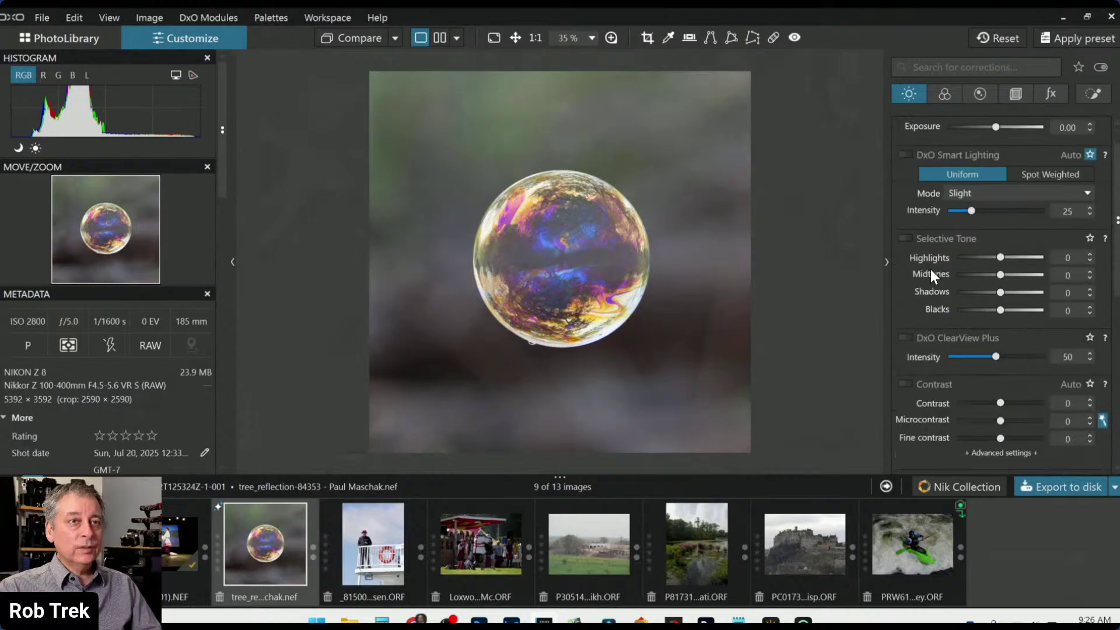
{"action": "left_click_drag", "start_coordinate": [1003, 309], "coordinate": [996, 275]}
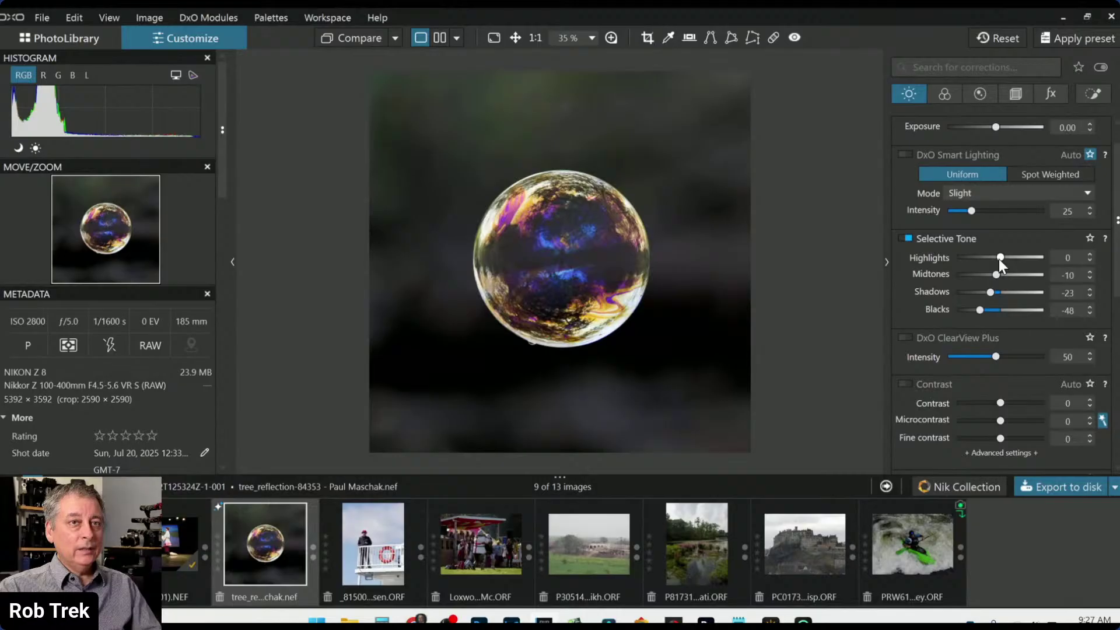
{"action": "left_click_drag", "start_coordinate": [999, 259], "coordinate": [996, 259]}
{"action": "scroll", "coordinate": [579, 331], "scroll_direction": "up", "scroll_amount": 2}
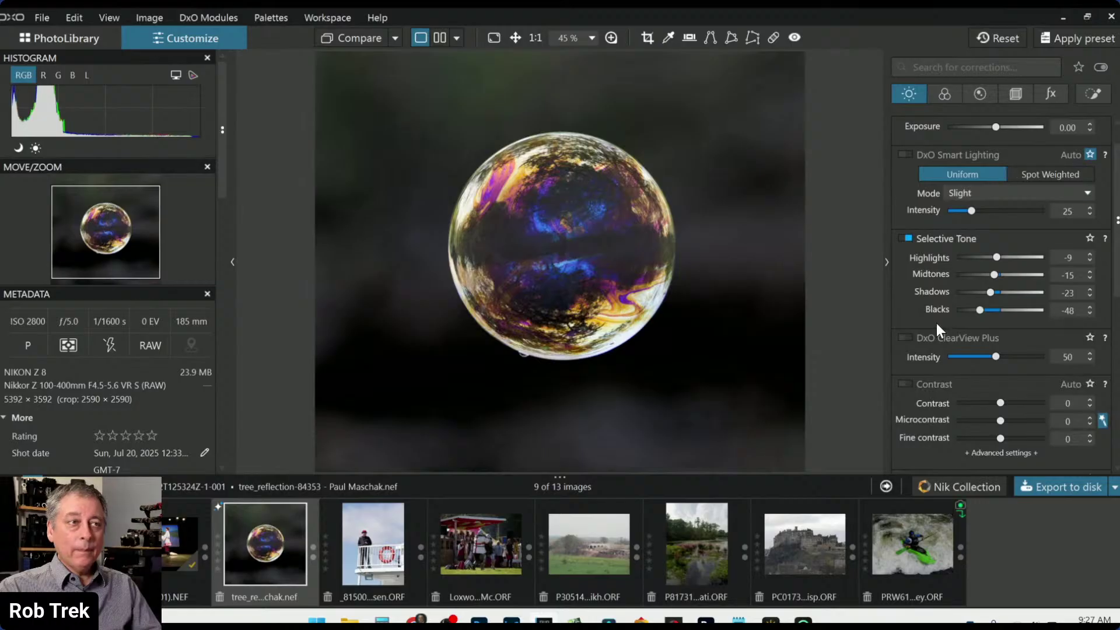
Set the vibrancy of the all-colors HSL channel to 42.
{"action": "left_click", "coordinate": [958, 99]}
{"action": "scroll", "coordinate": [922, 299], "scroll_direction": "down", "scroll_amount": 3}
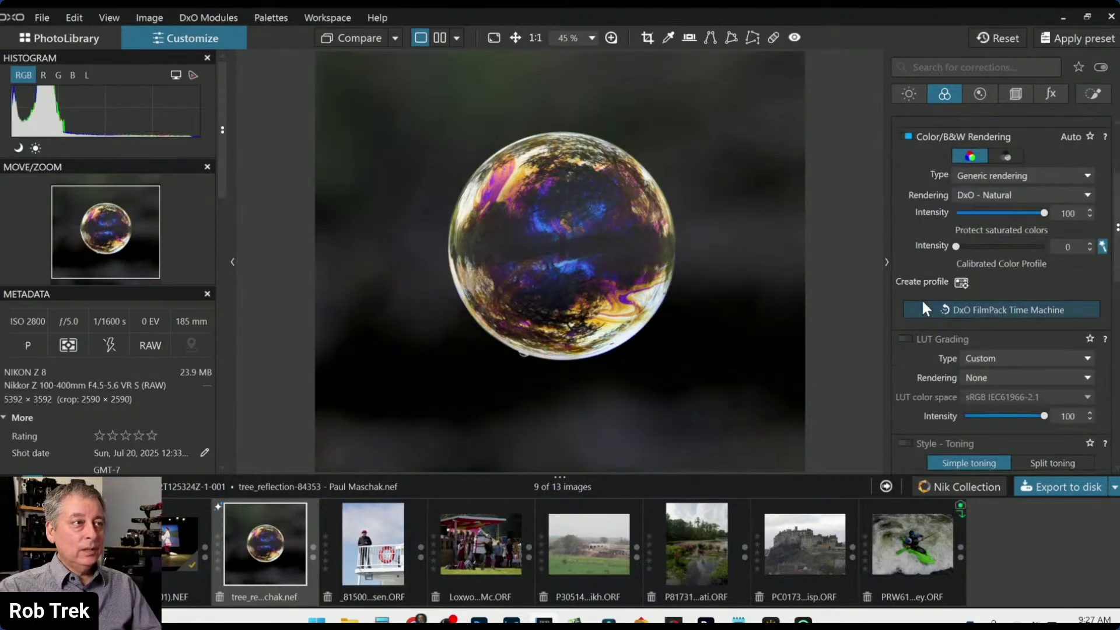
{"action": "scroll", "coordinate": [922, 299], "scroll_direction": "down", "scroll_amount": 8}
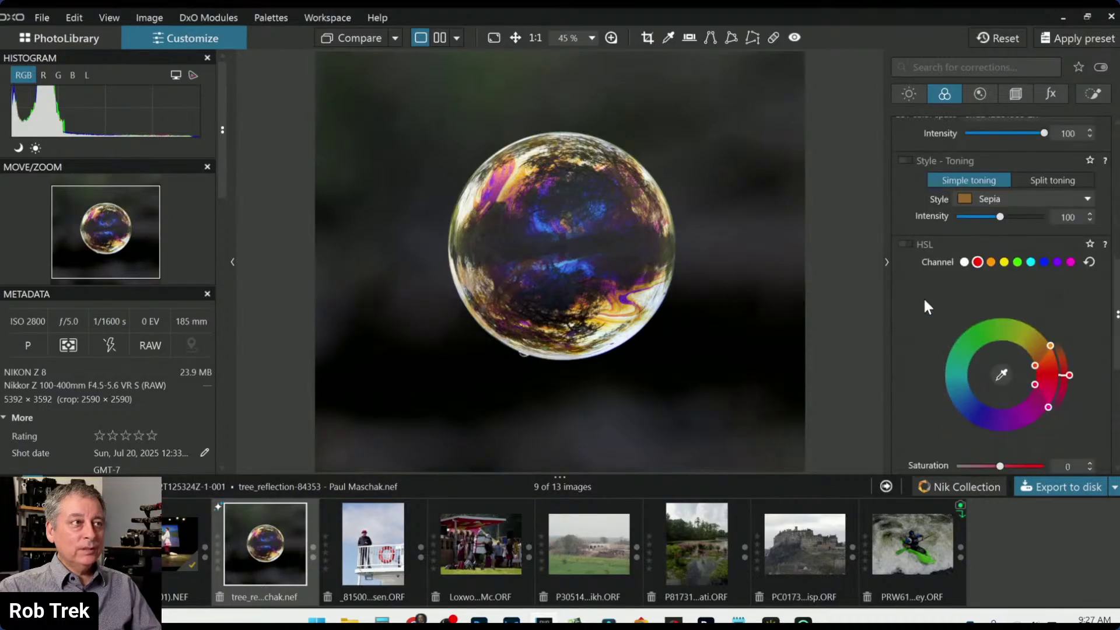
{"action": "left_click", "coordinate": [964, 261]}
{"action": "scroll", "coordinate": [920, 335], "scroll_direction": "down", "scroll_amount": 4}
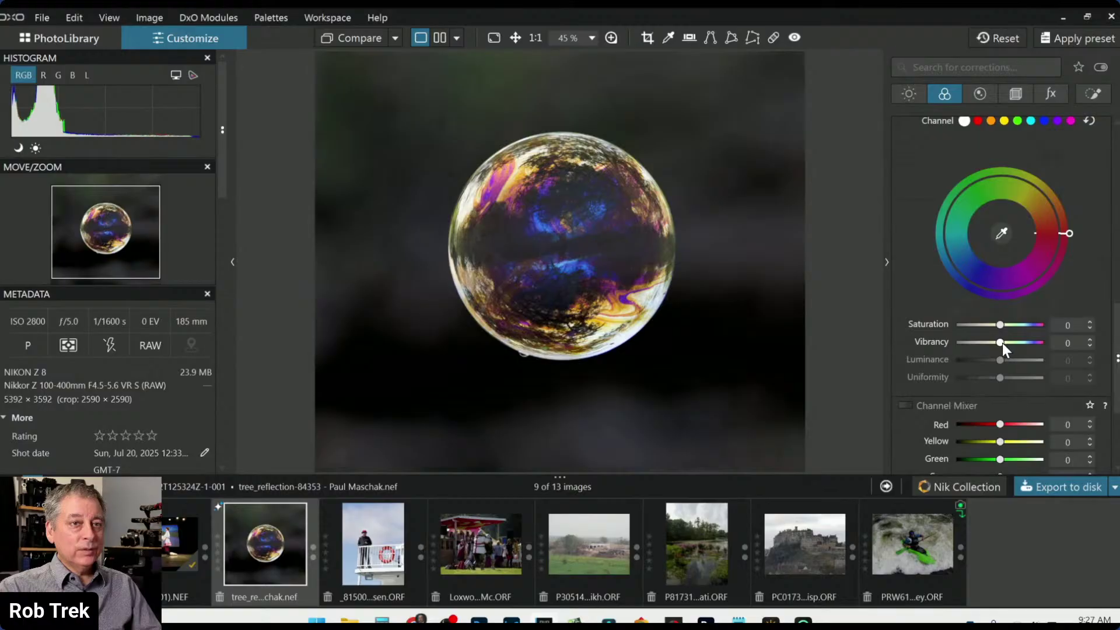
{"action": "left_click_drag", "start_coordinate": [1001, 343], "coordinate": [1017, 342]}
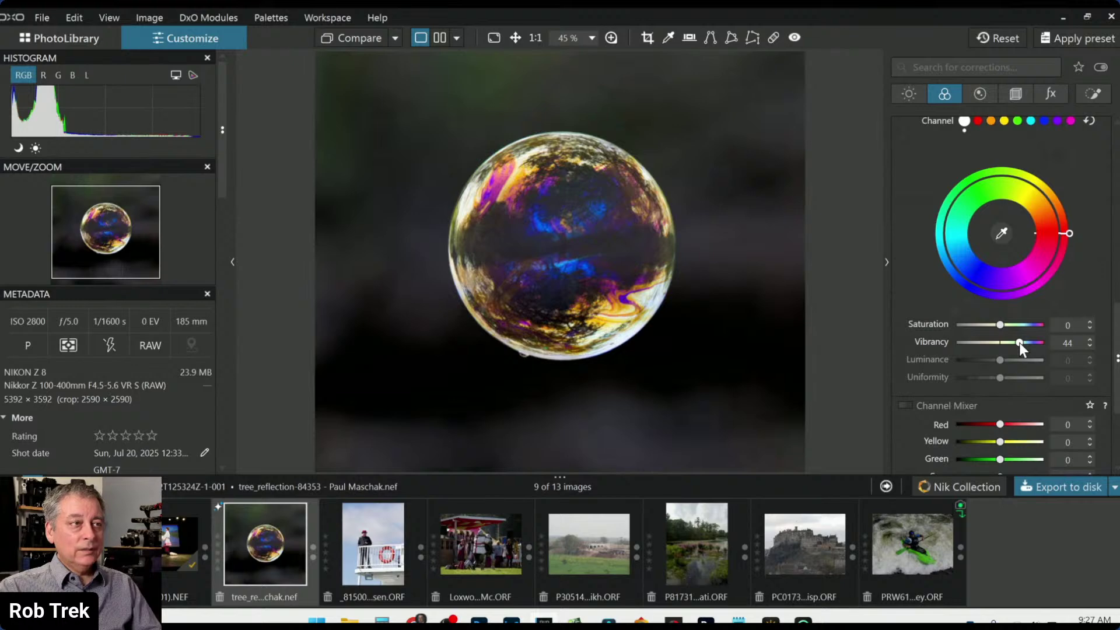
{"action": "left_click_drag", "start_coordinate": [1021, 346], "coordinate": [1018, 347]}
Add a local-adjustment control point at the bubble's center and enlarge its circle beyond the edges of the cropped photo.
{"action": "scroll", "coordinate": [771, 351], "scroll_direction": "down", "scroll_amount": 1}
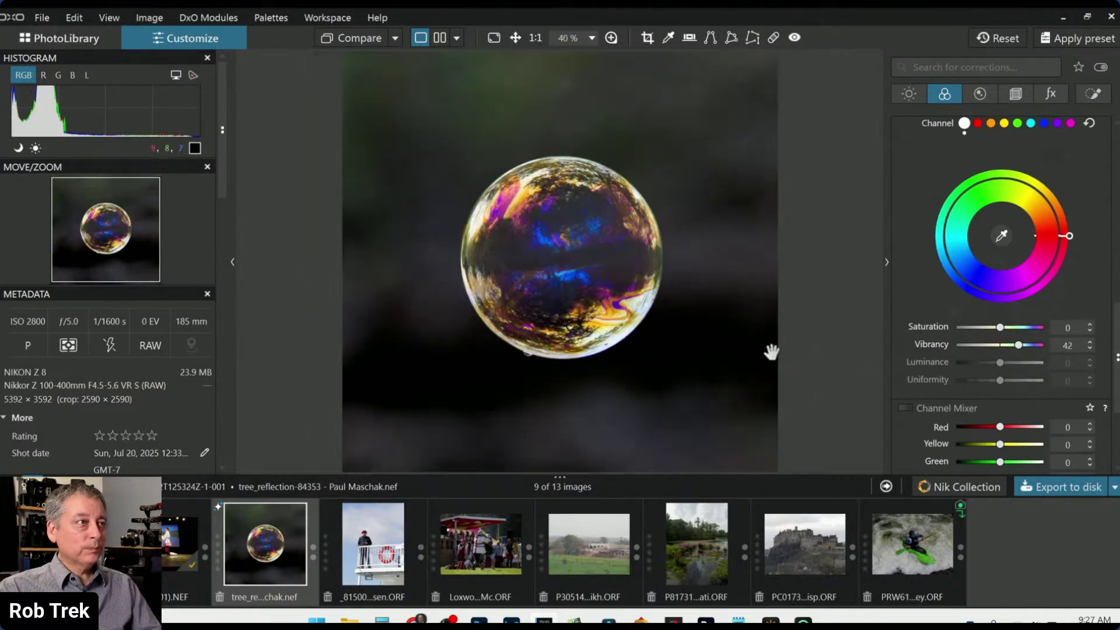
{"action": "scroll", "coordinate": [664, 262], "scroll_direction": "up", "scroll_amount": 5}
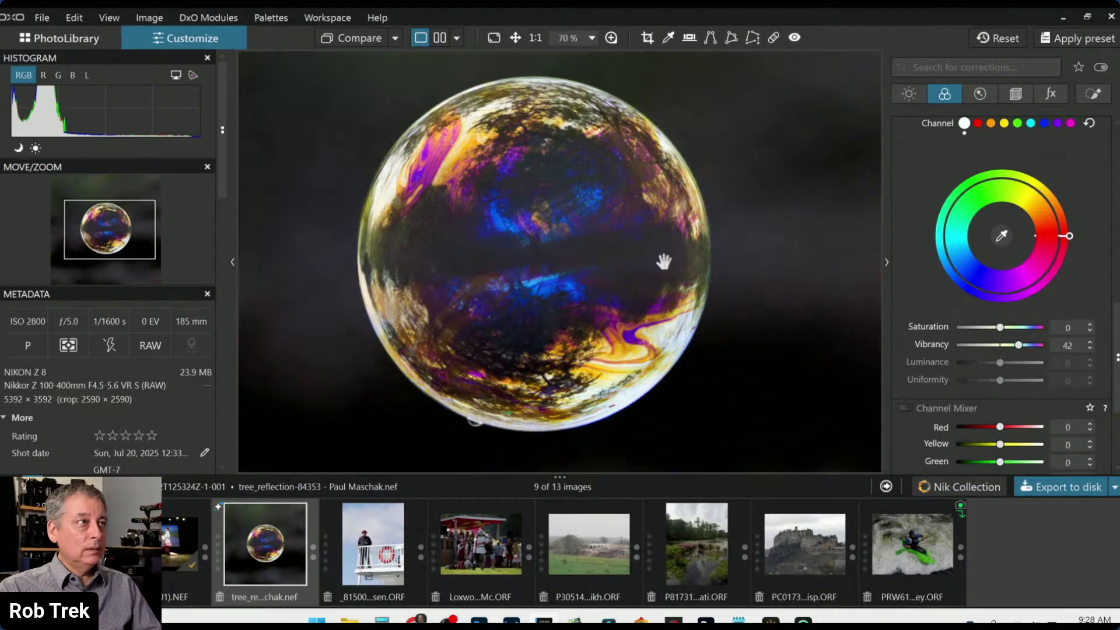
{"action": "scroll", "coordinate": [663, 262], "scroll_direction": "down", "scroll_amount": 5}
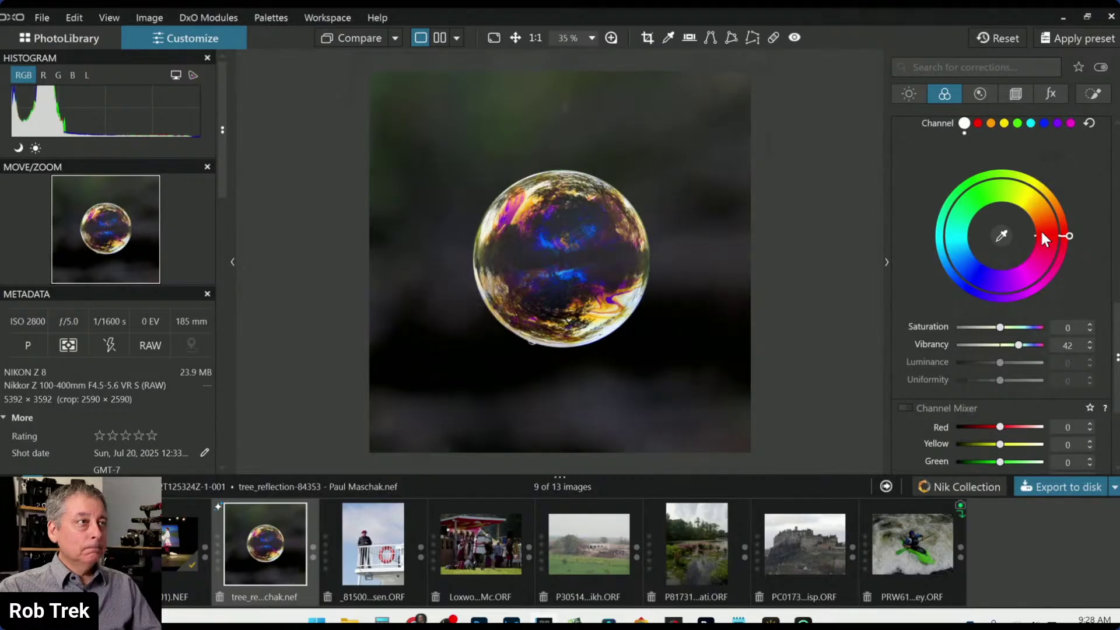
{"action": "left_click", "coordinate": [1082, 100]}
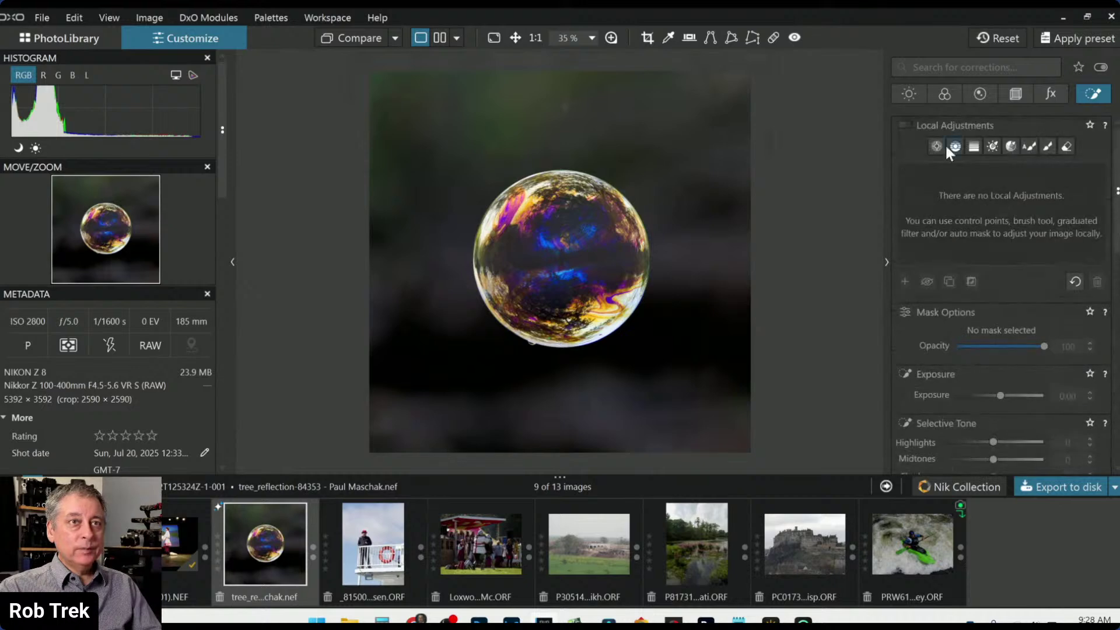
{"action": "left_click", "coordinate": [937, 147]}
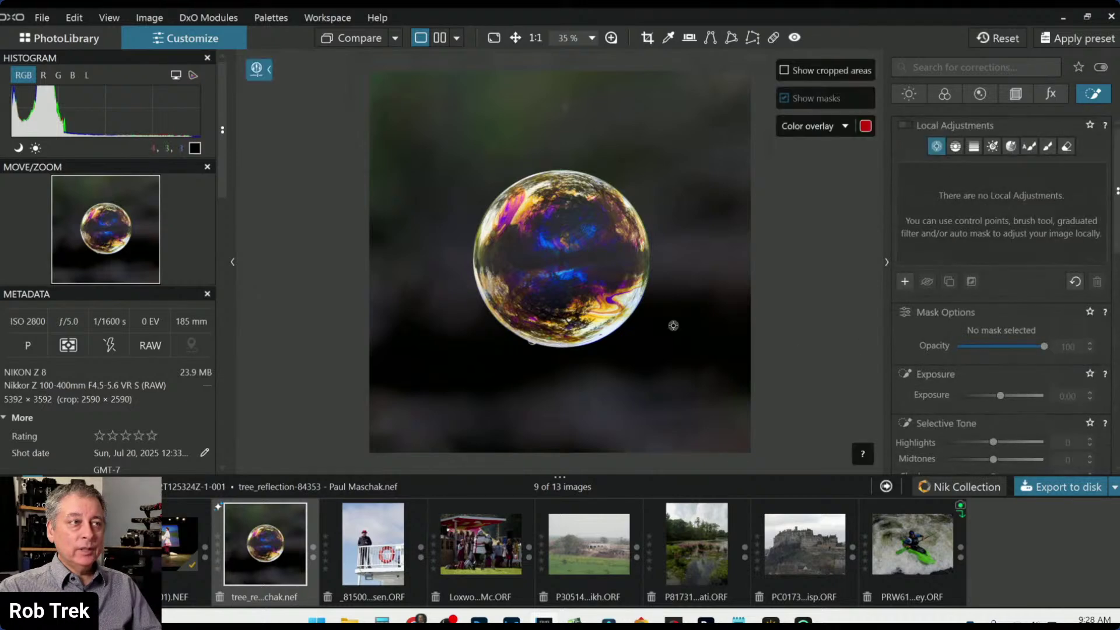
{"action": "left_click", "coordinate": [561, 260]}
{"action": "left_click_drag", "start_coordinate": [585, 321], "coordinate": [659, 472]}
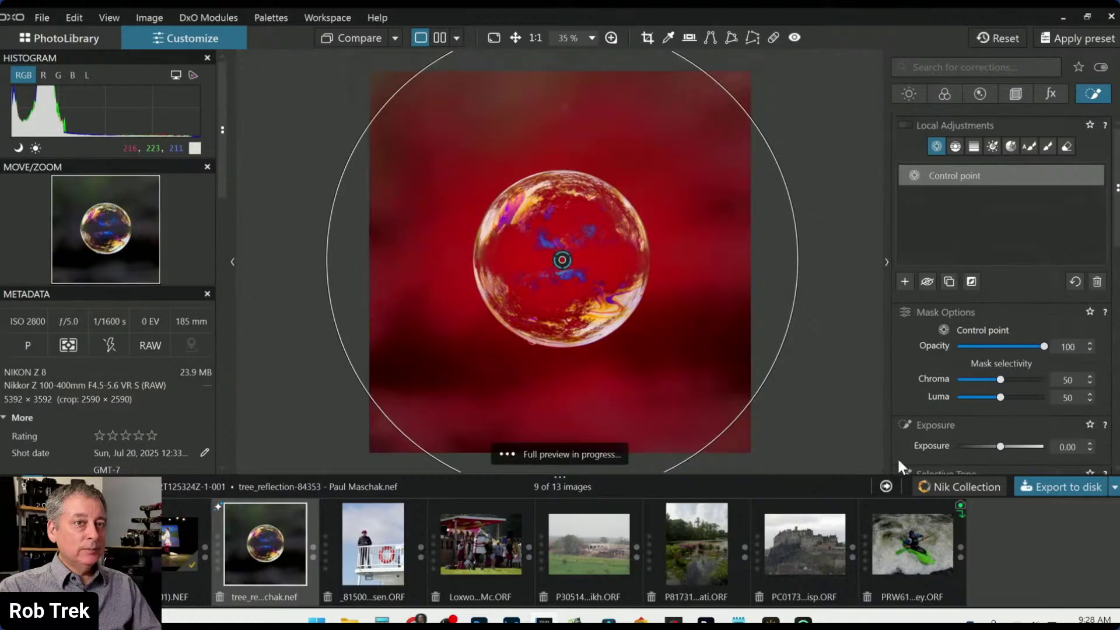
Set the control point's chroma and luma selectivity to 0 and invert its mask.
{"action": "left_click", "coordinate": [957, 379]}
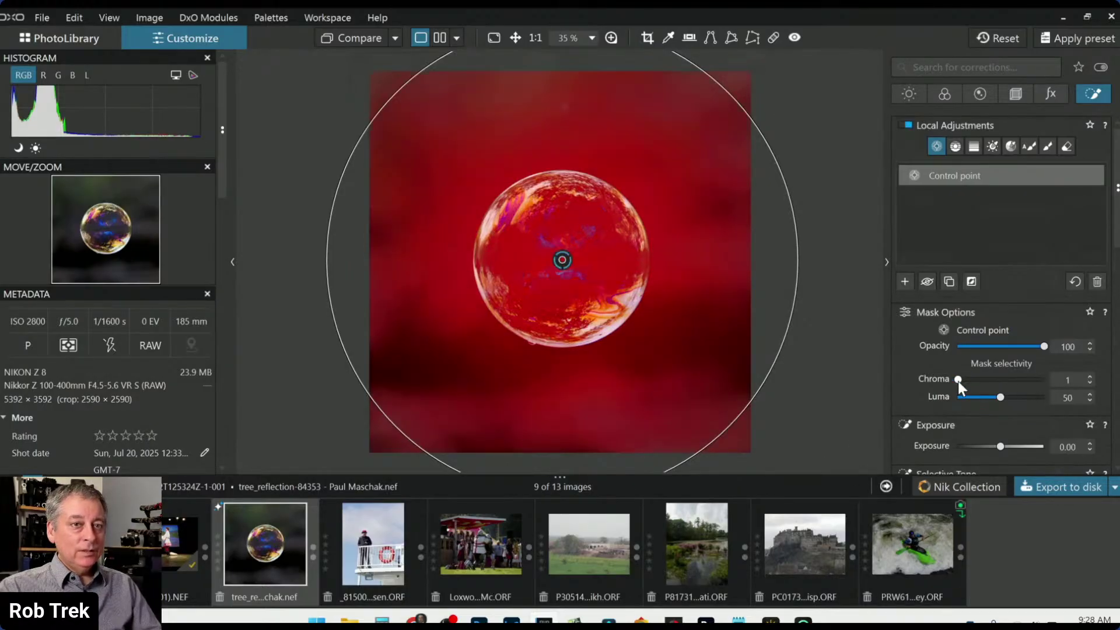
{"action": "left_click", "coordinate": [956, 397]}
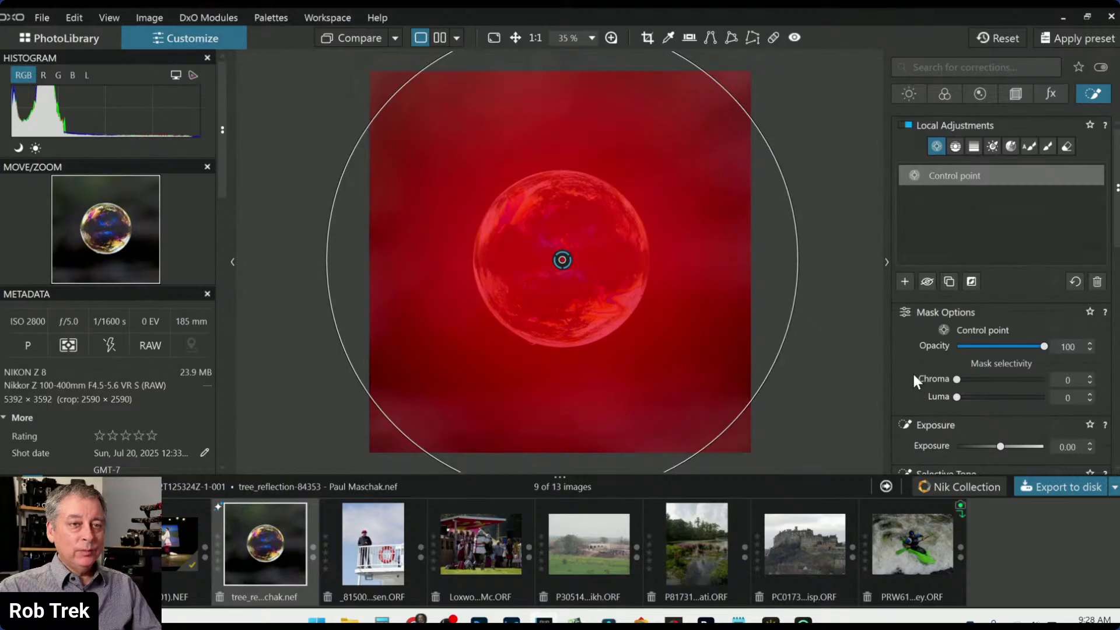
{"action": "left_click", "coordinate": [969, 281]}
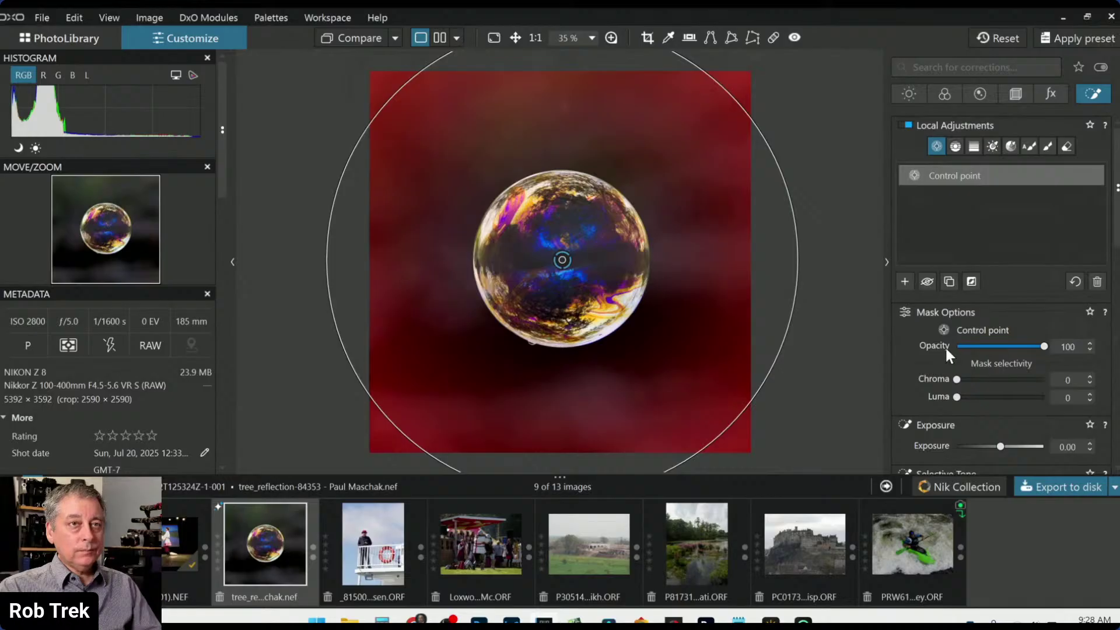
Set the inverted mask's exposure to -1.32 to darken the background, and finish the local adjustment.
{"action": "scroll", "coordinate": [944, 345], "scroll_direction": "down", "scroll_amount": 1}
{"action": "scroll", "coordinate": [946, 349], "scroll_direction": "down", "scroll_amount": 1}
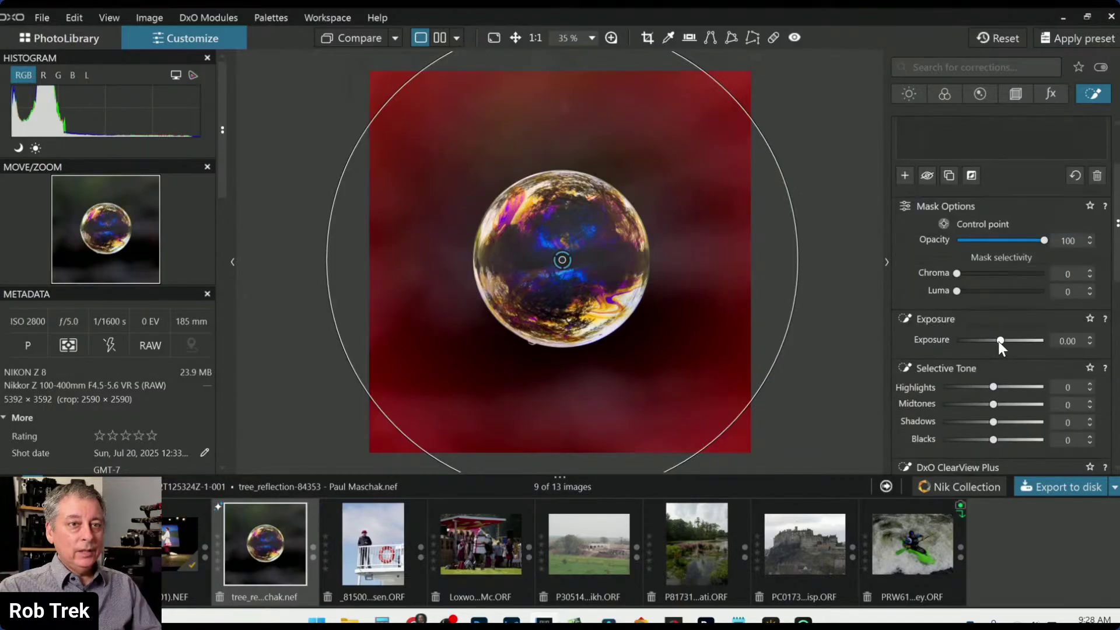
{"action": "left_click_drag", "start_coordinate": [996, 340], "coordinate": [986, 340]}
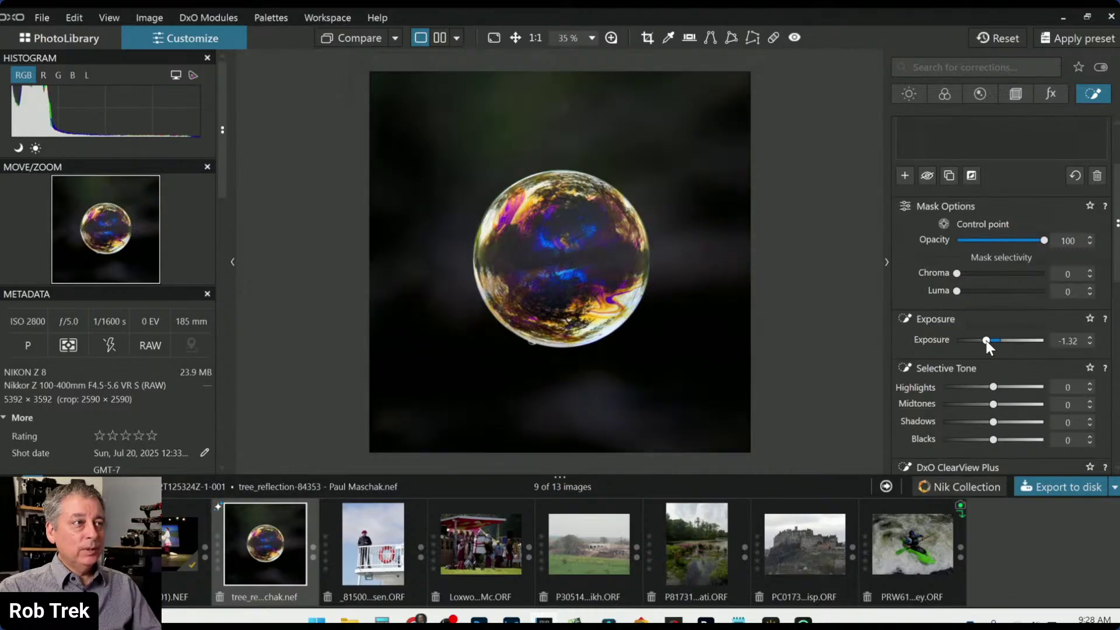
{"action": "mouse_move", "coordinate": [782, 327]}
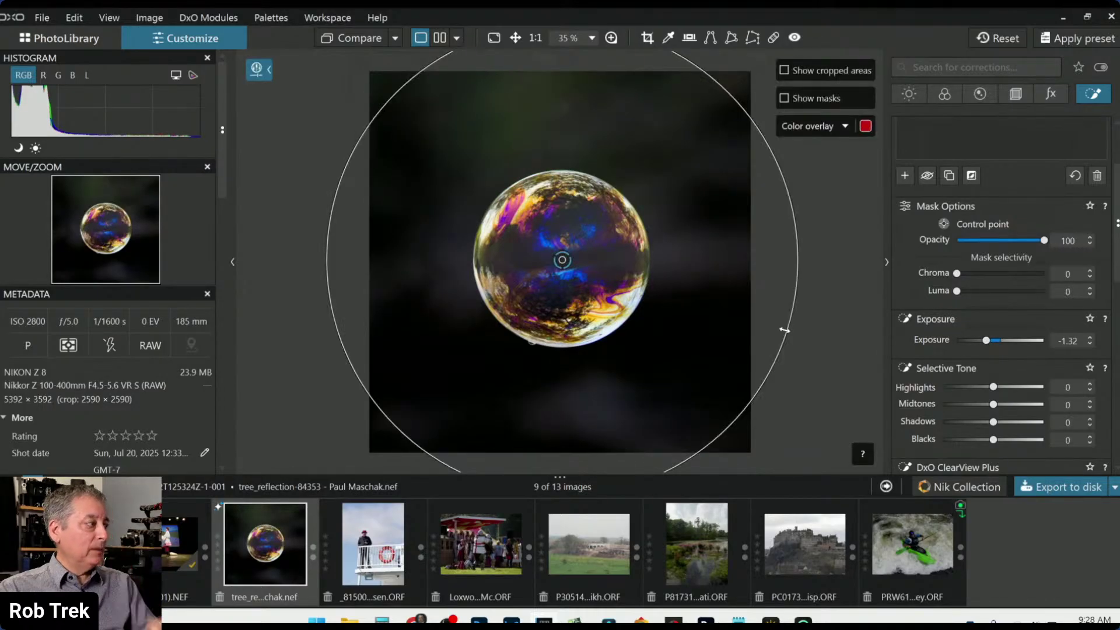
{"action": "left_click", "coordinate": [784, 329]}
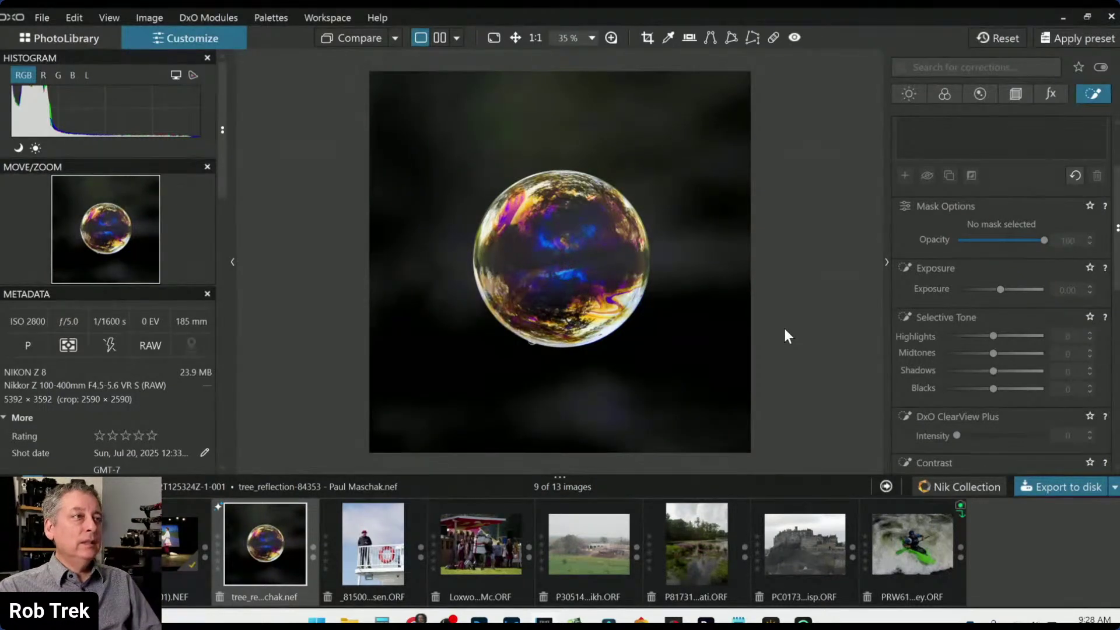
Remove the small bright spot in the background above the bubble with the ReTouch tool.
{"action": "left_click", "coordinate": [770, 39]}
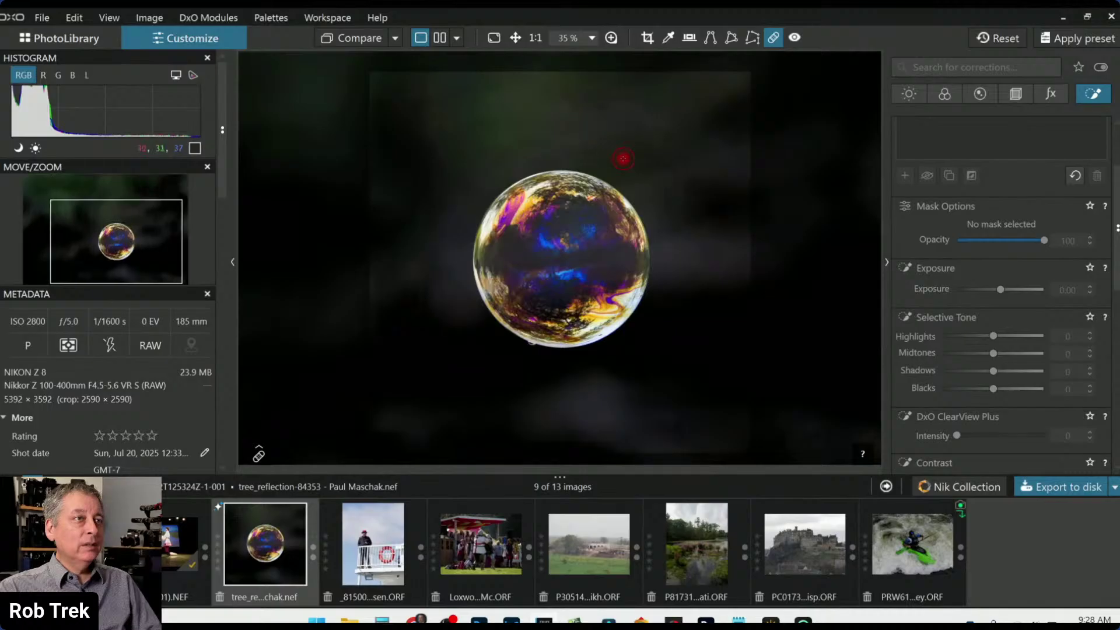
{"action": "left_click", "coordinate": [567, 107]}
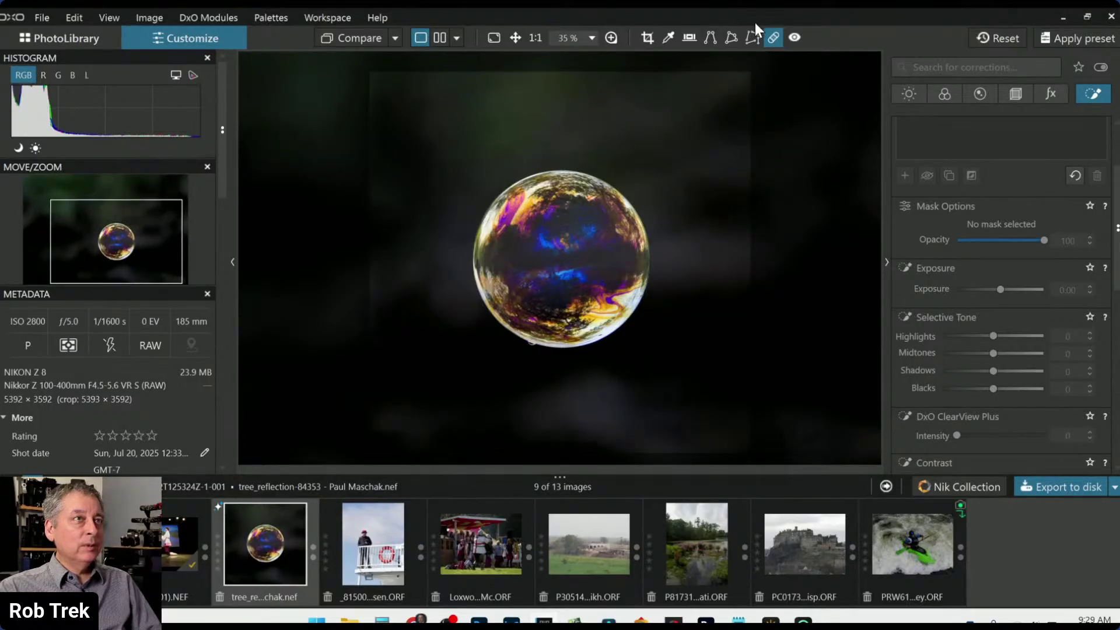
{"action": "left_click", "coordinate": [771, 41]}
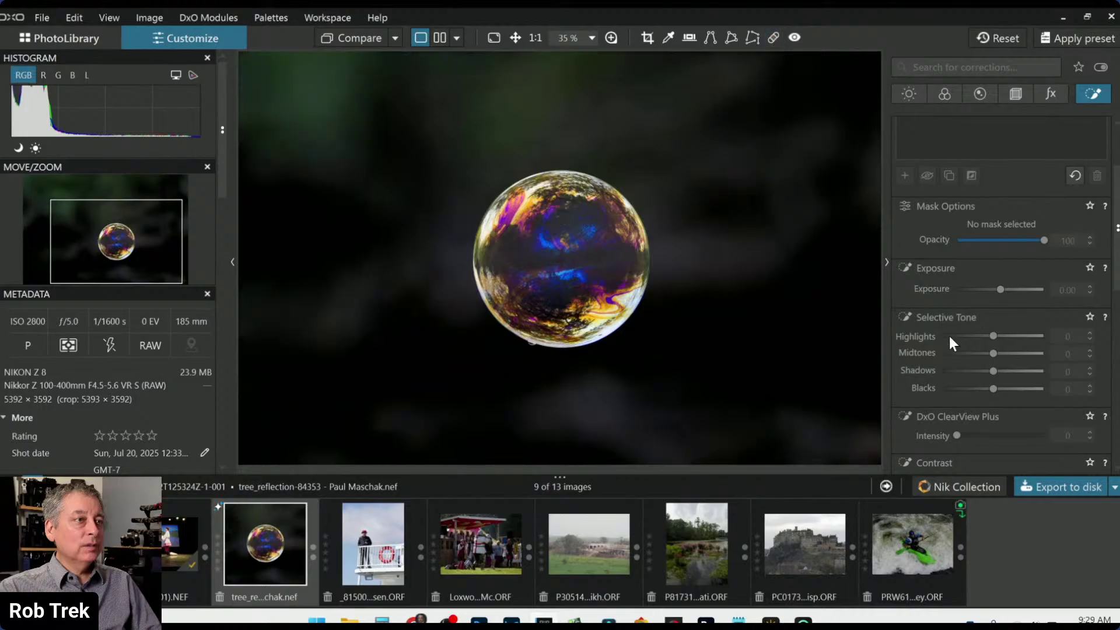
Export the bubble photo with Standard output as a full-size JPEG at quality 95 to the original image folder.
{"action": "scroll", "coordinate": [744, 324], "scroll_direction": "down", "scroll_amount": 1}
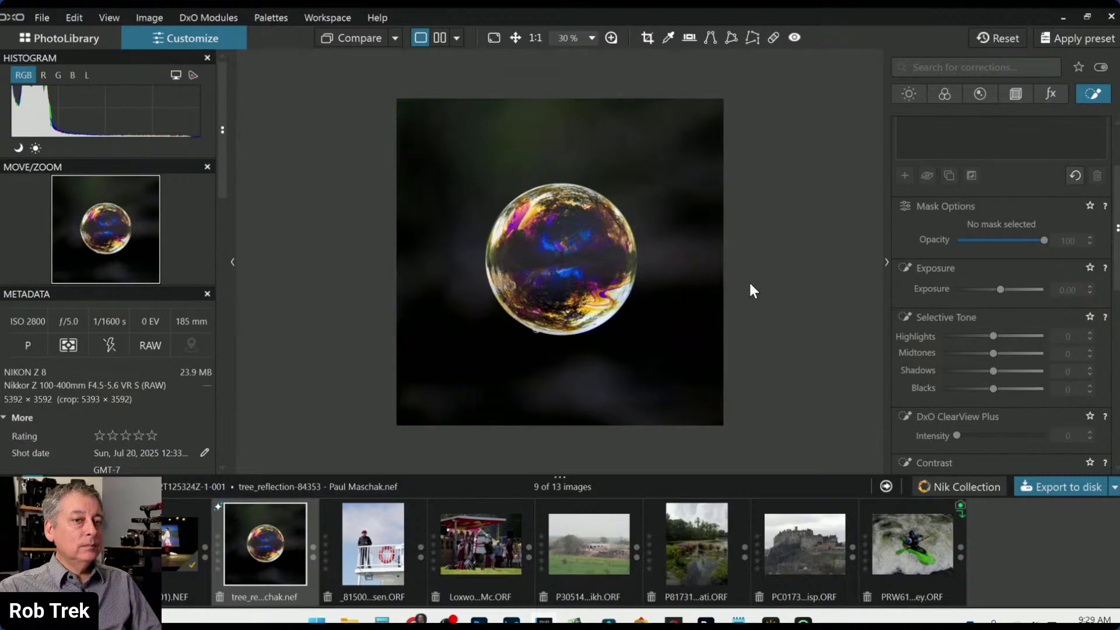
{"action": "left_click", "coordinate": [1023, 487]}
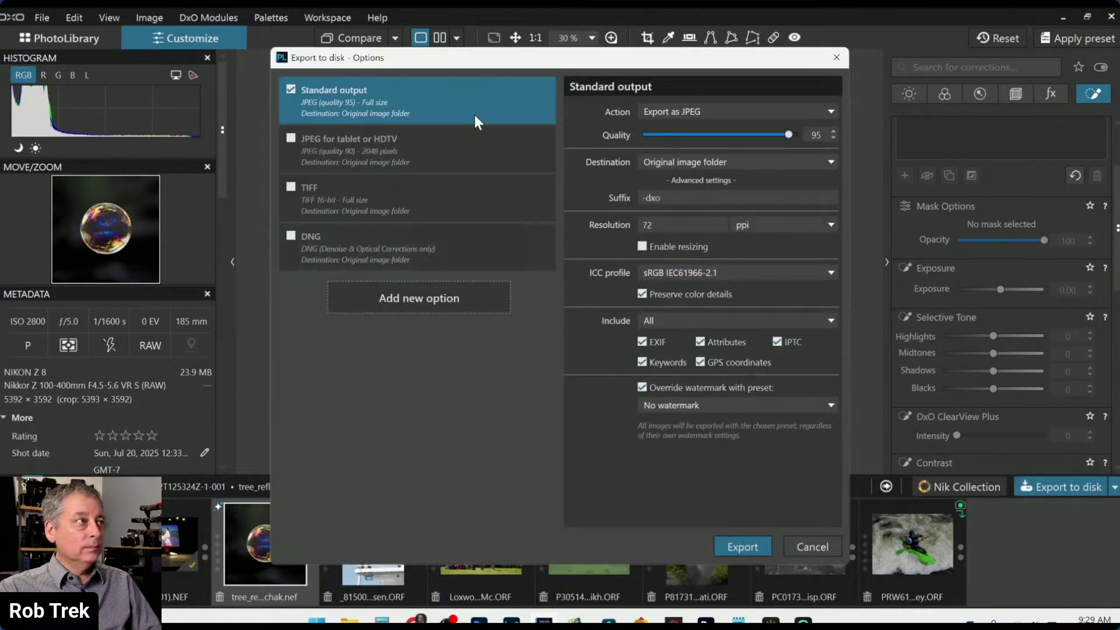
{"action": "left_click", "coordinate": [753, 550]}
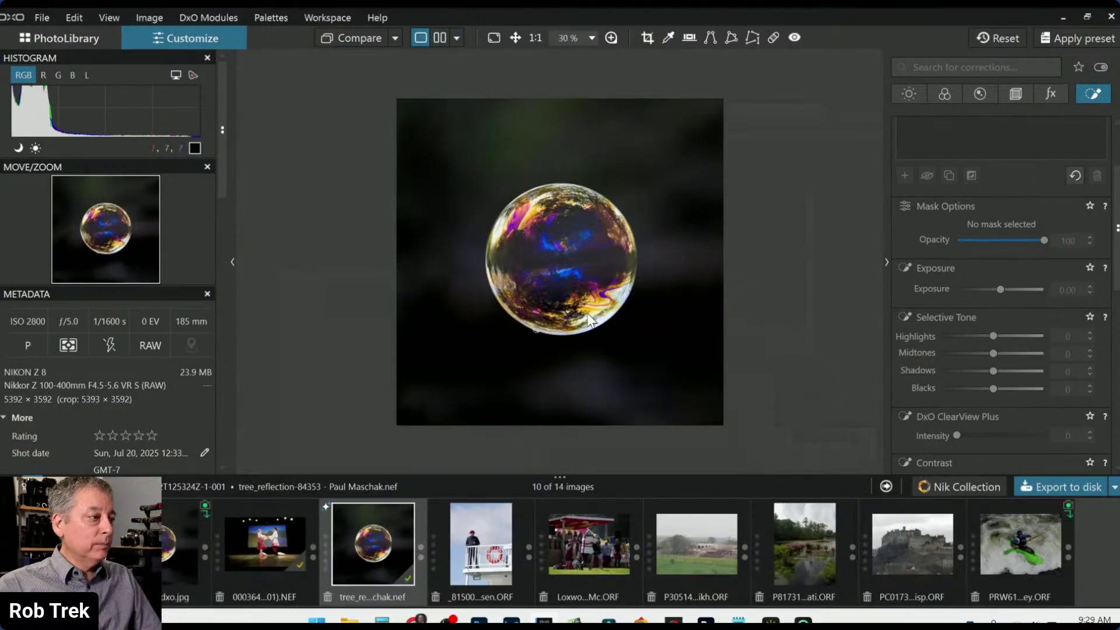
Reset all corrections on the bubble RAW photo and use it as the reference image.
{"action": "left_click", "coordinate": [1017, 39]}
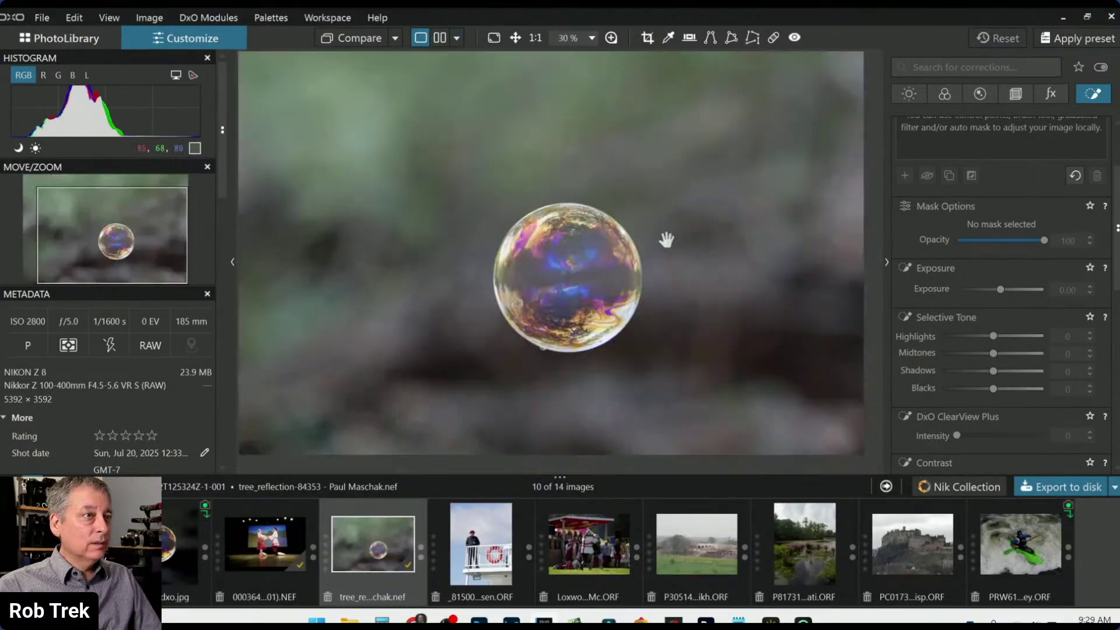
{"action": "right_click", "coordinate": [666, 239]}
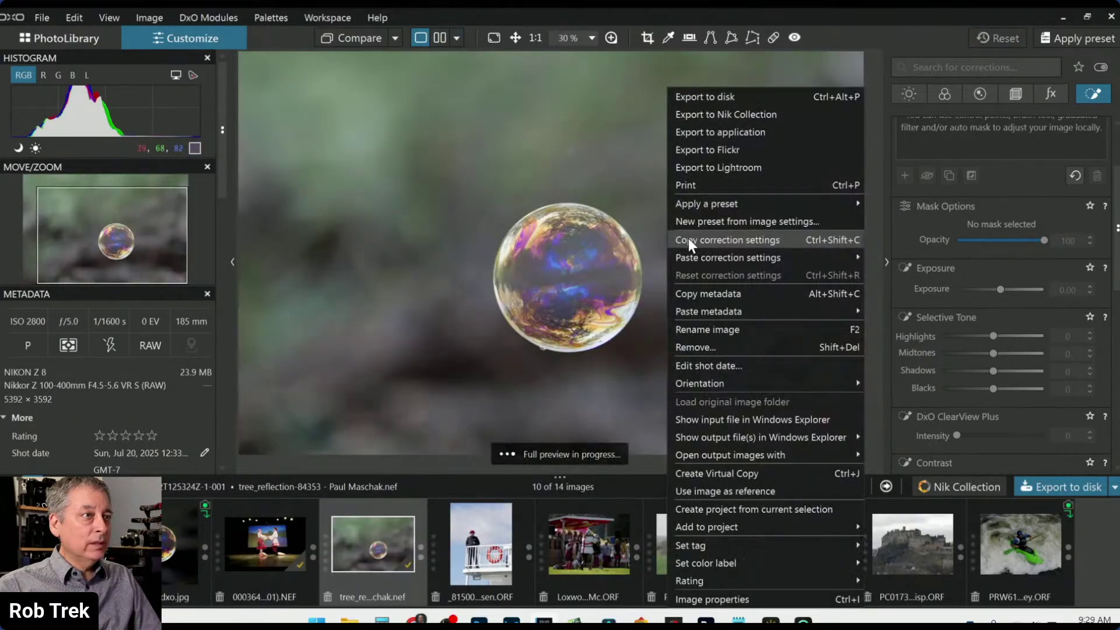
{"action": "left_click", "coordinate": [713, 491]}
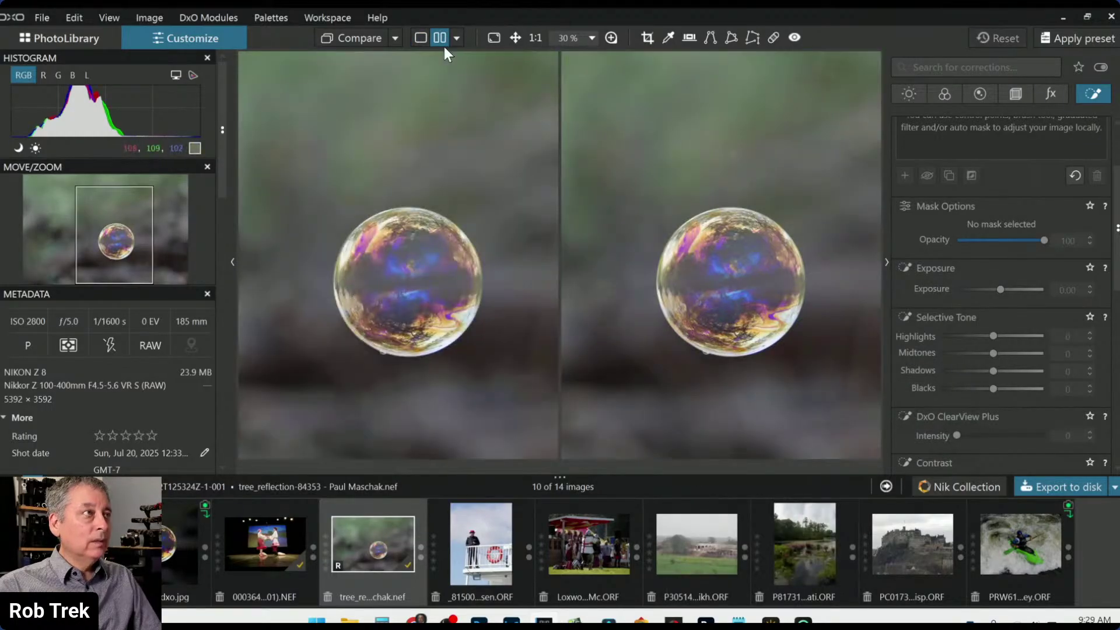
Compare the uncorrected bubble RAW side by side with its Standard output JPEG, with the side palettes hidden.
{"action": "left_click", "coordinate": [397, 39]}
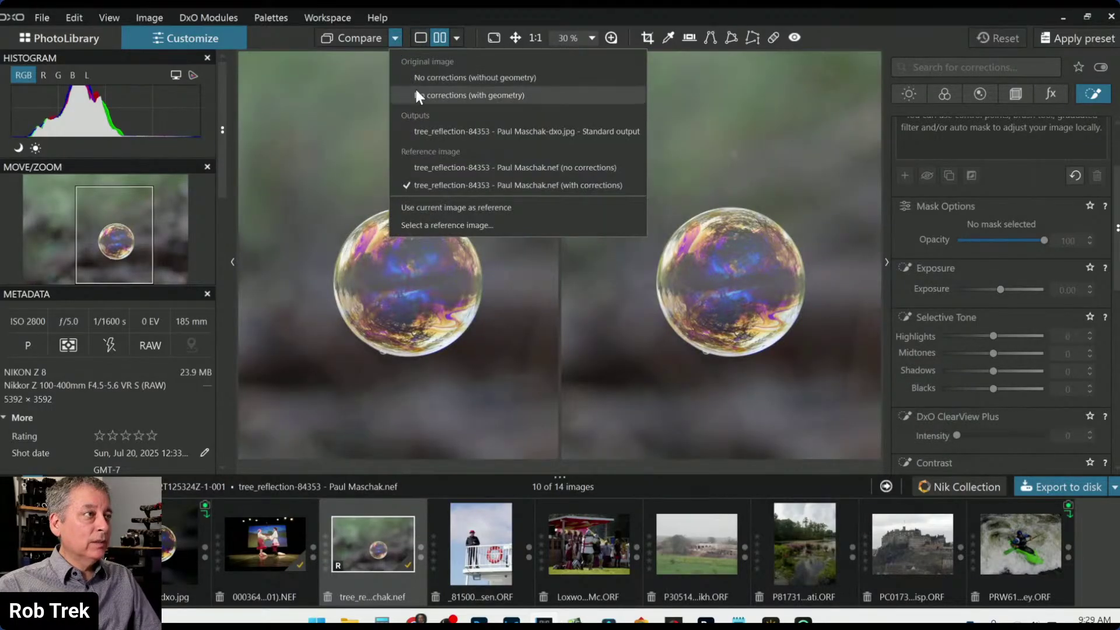
{"action": "left_click", "coordinate": [440, 129]}
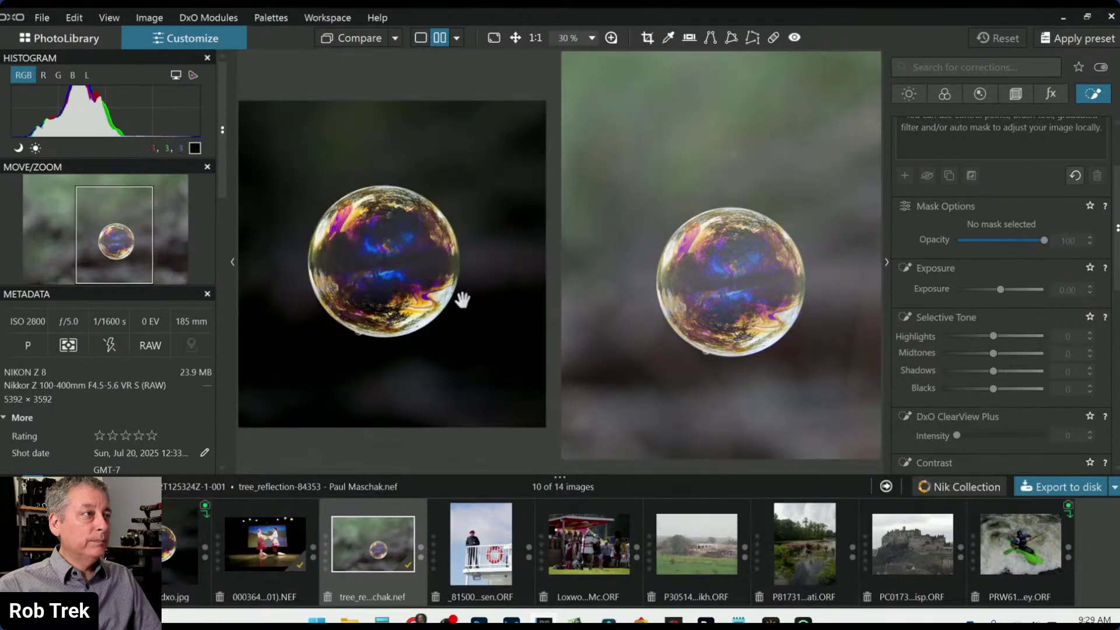
{"action": "scroll", "coordinate": [663, 320], "scroll_direction": "down", "scroll_amount": 2}
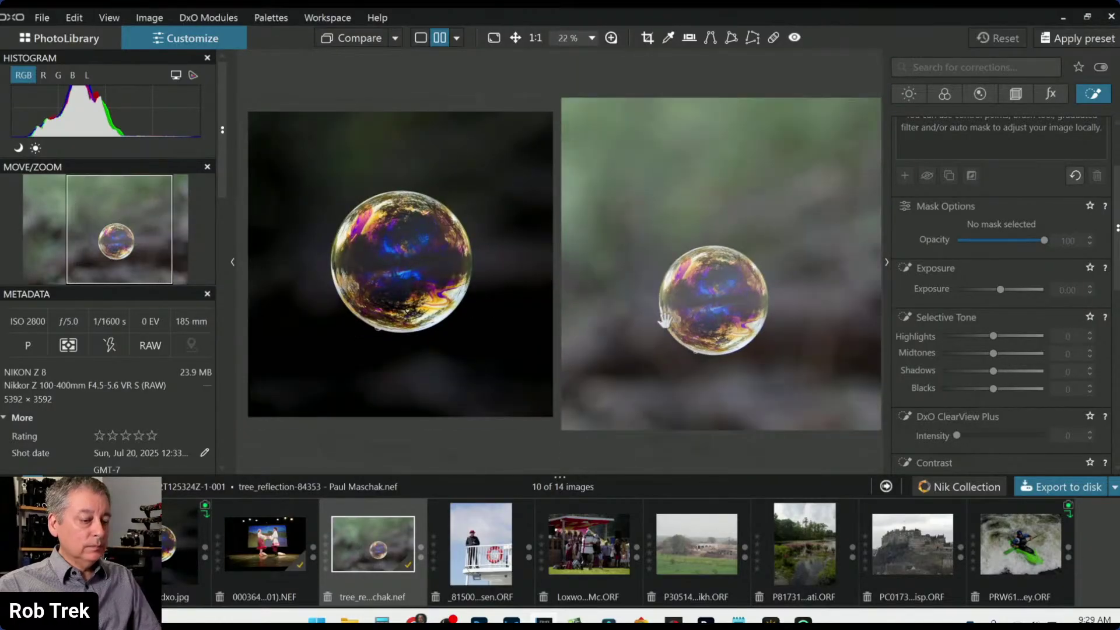
{"action": "key", "text": "Tab"}
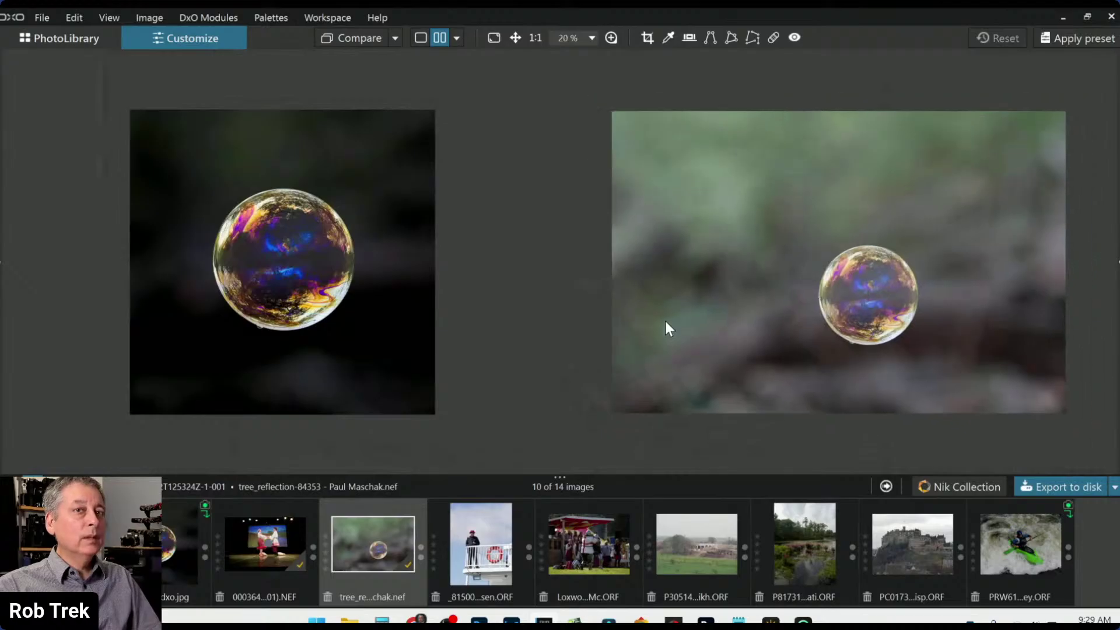
{"action": "scroll", "coordinate": [250, 293], "scroll_direction": "up", "scroll_amount": 1}
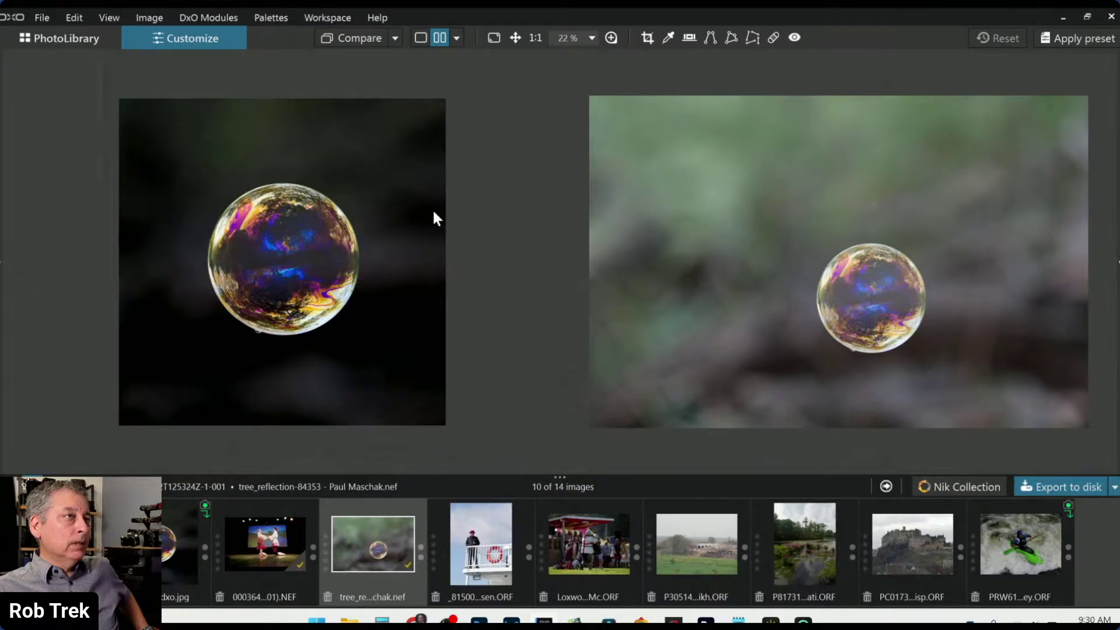
Switch the comparison to a left/right split view and move the divider past the bubble to inspect the exported version.
{"action": "left_click", "coordinate": [420, 38]}
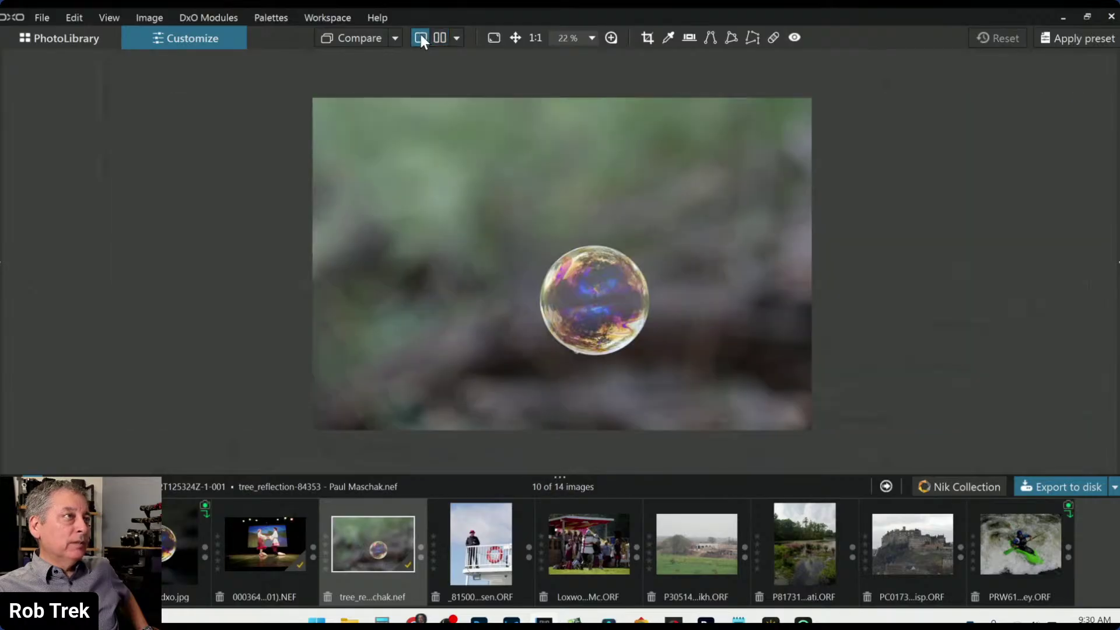
{"action": "left_click", "coordinate": [458, 38]}
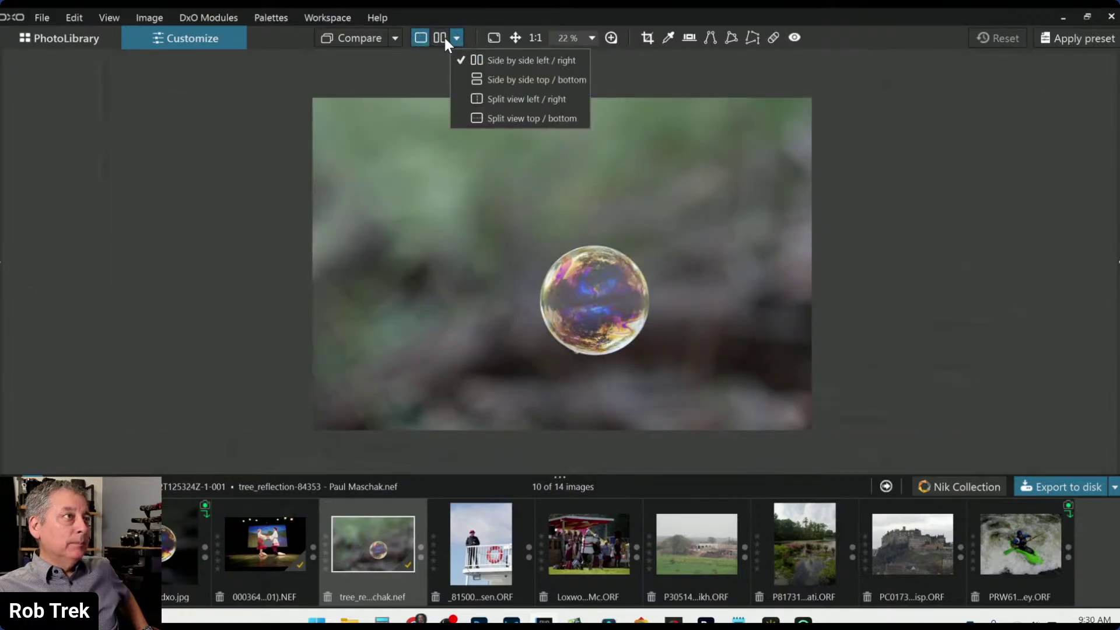
{"action": "left_click", "coordinate": [484, 96]}
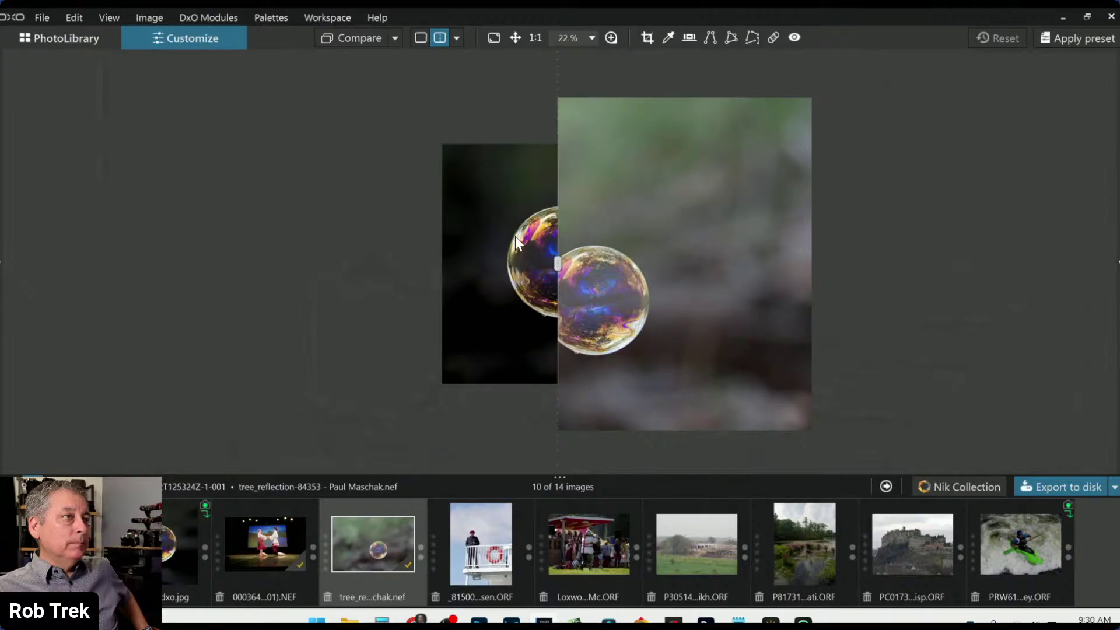
{"action": "left_click_drag", "start_coordinate": [560, 267], "coordinate": [934, 264]}
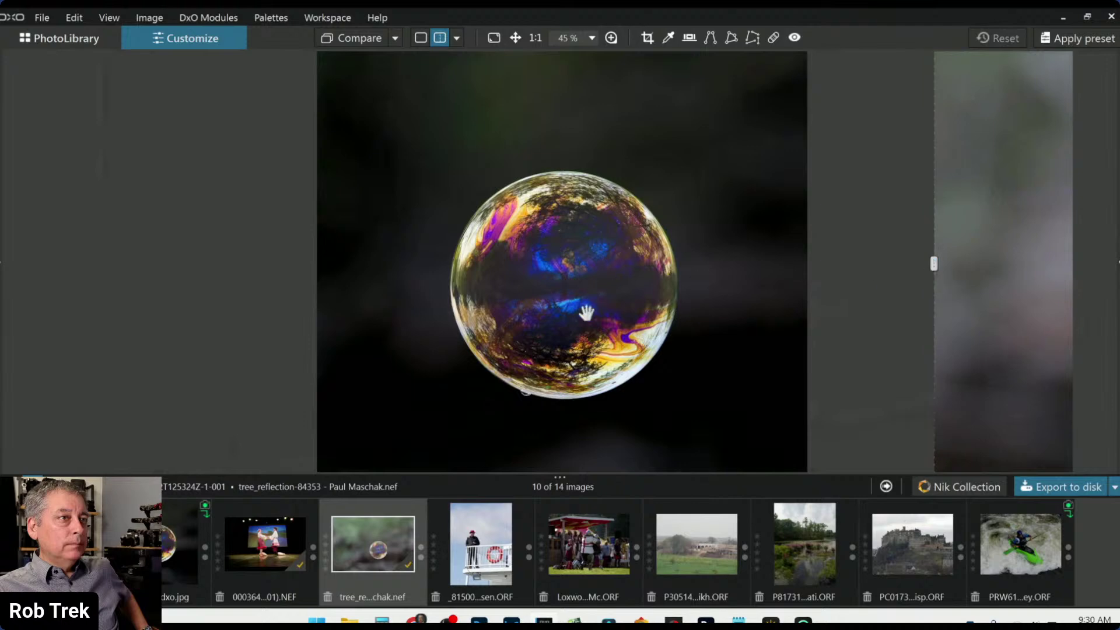
{"action": "scroll", "coordinate": [585, 320], "scroll_direction": "up", "scroll_amount": 3}
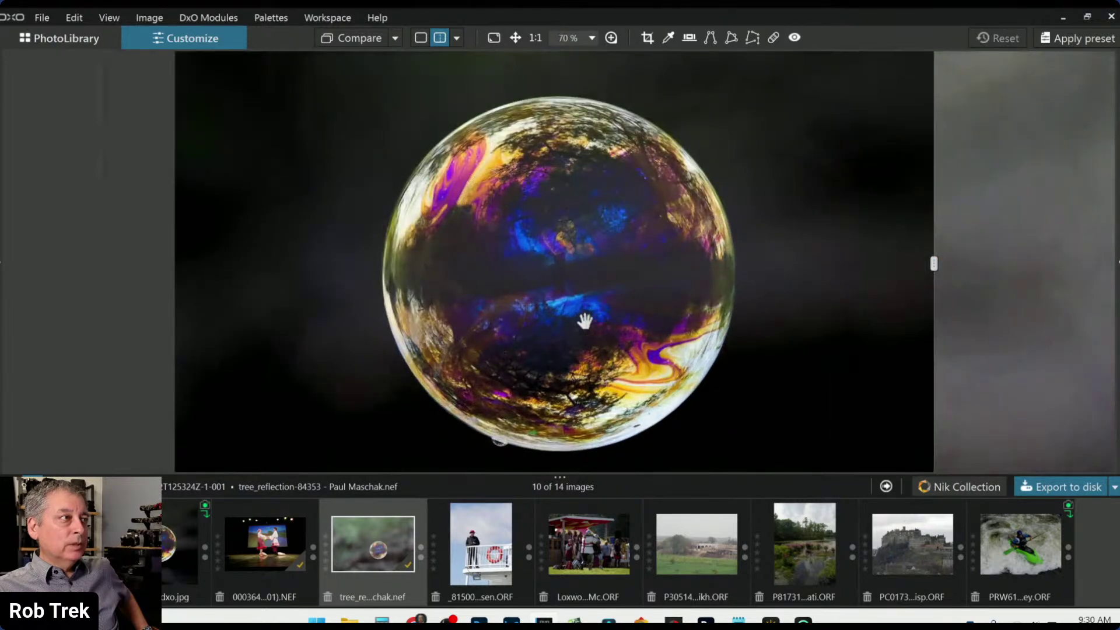
{"action": "scroll", "coordinate": [584, 321], "scroll_direction": "down", "scroll_amount": 3}
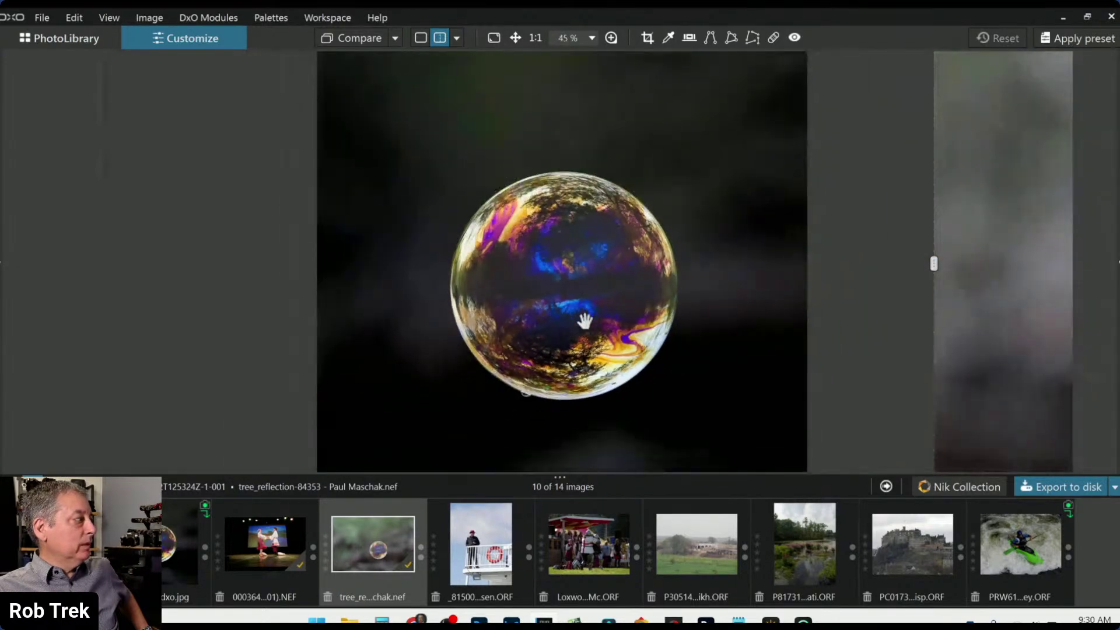
{"action": "scroll", "coordinate": [585, 320], "scroll_direction": "down", "scroll_amount": 2}
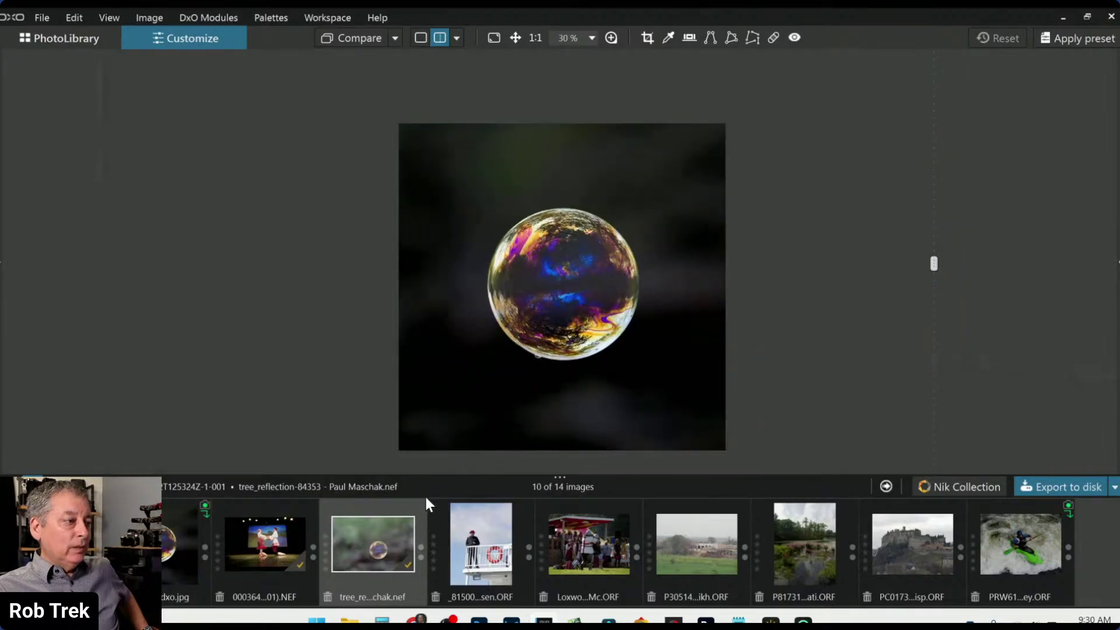
Open the photo of the man in the red hat on the ship's deck in single-image view, showing the whole picture.
{"action": "left_click", "coordinate": [458, 553]}
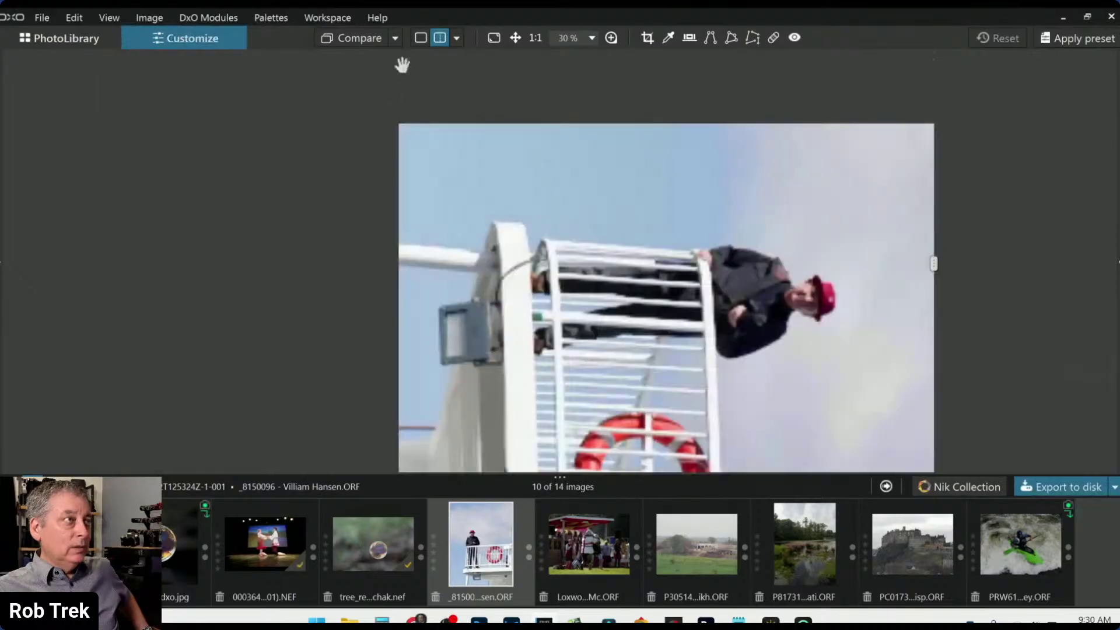
{"action": "left_click", "coordinate": [421, 38]}
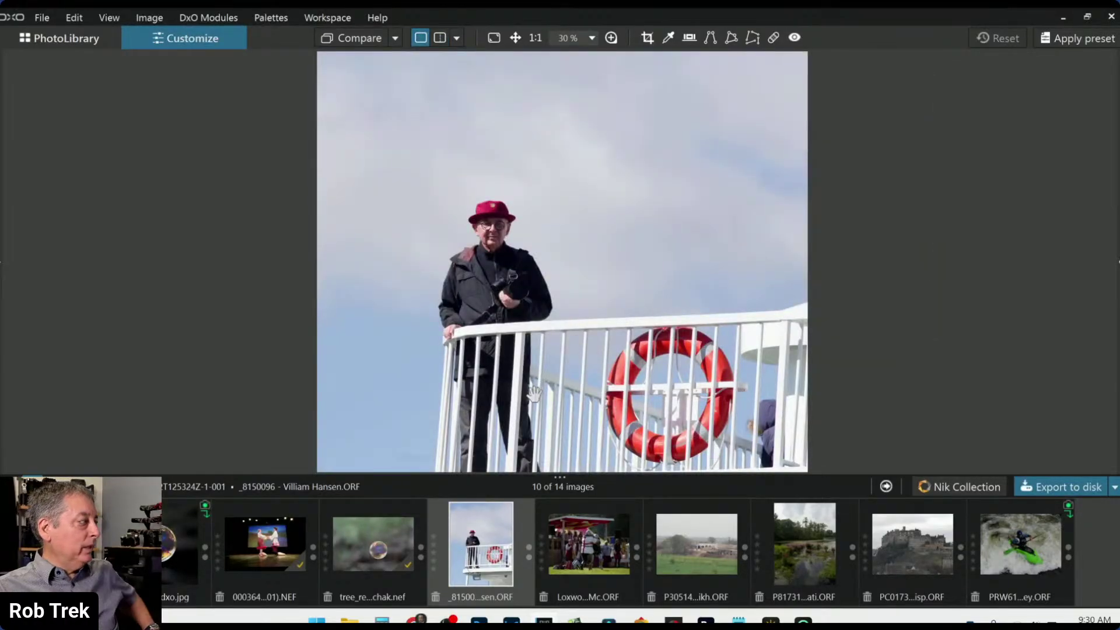
{"action": "scroll", "coordinate": [534, 395], "scroll_direction": "down", "scroll_amount": 5}
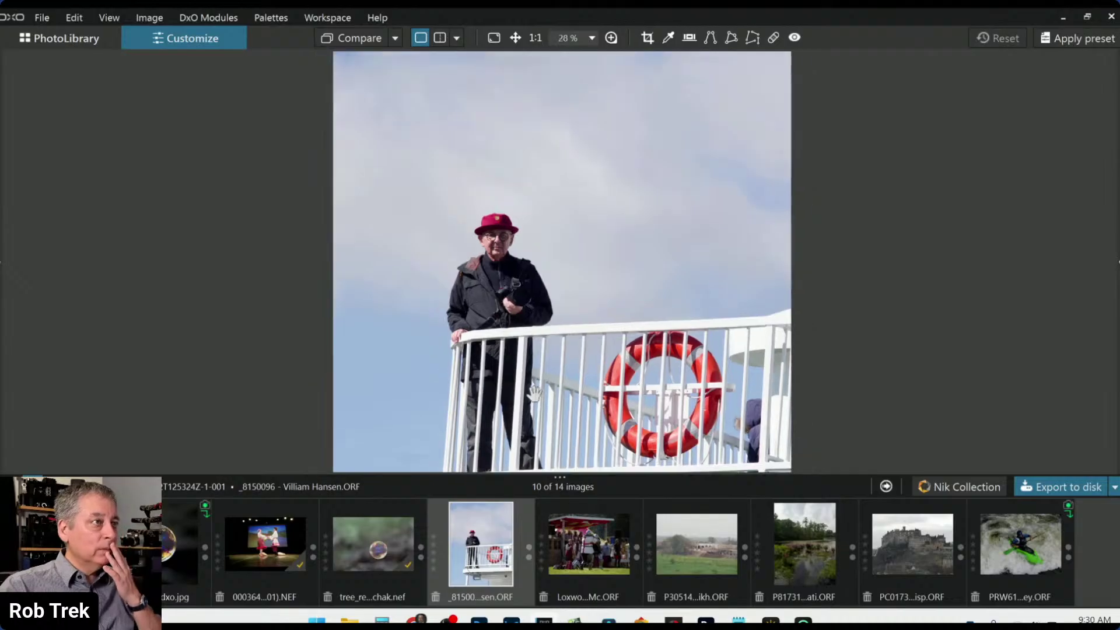
{"action": "scroll", "coordinate": [535, 394], "scroll_direction": "down", "scroll_amount": 1}
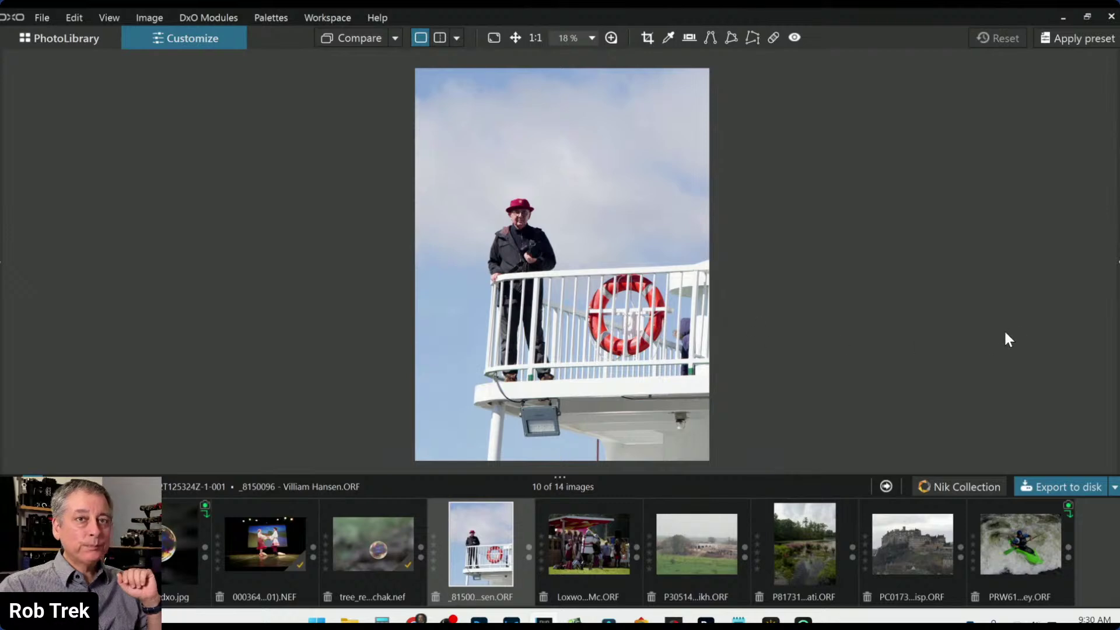
Restore the side palettes and apply the first 0000-series default preset from the general purpose presets to the ship photo.
{"action": "key", "text": "Tab"}
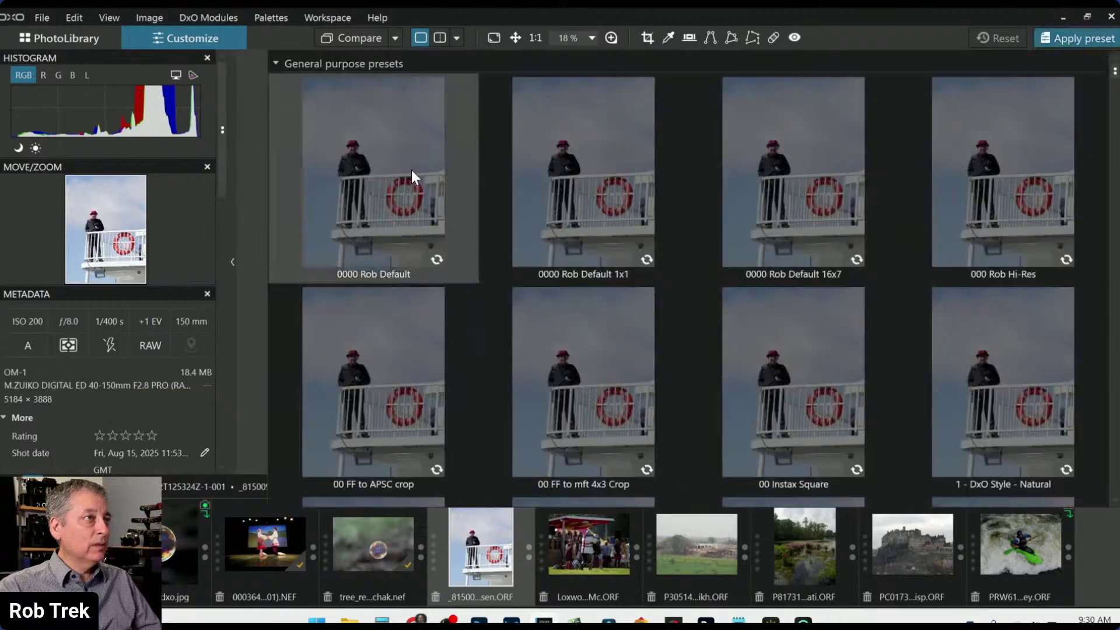
{"action": "double_click", "coordinate": [411, 170]}
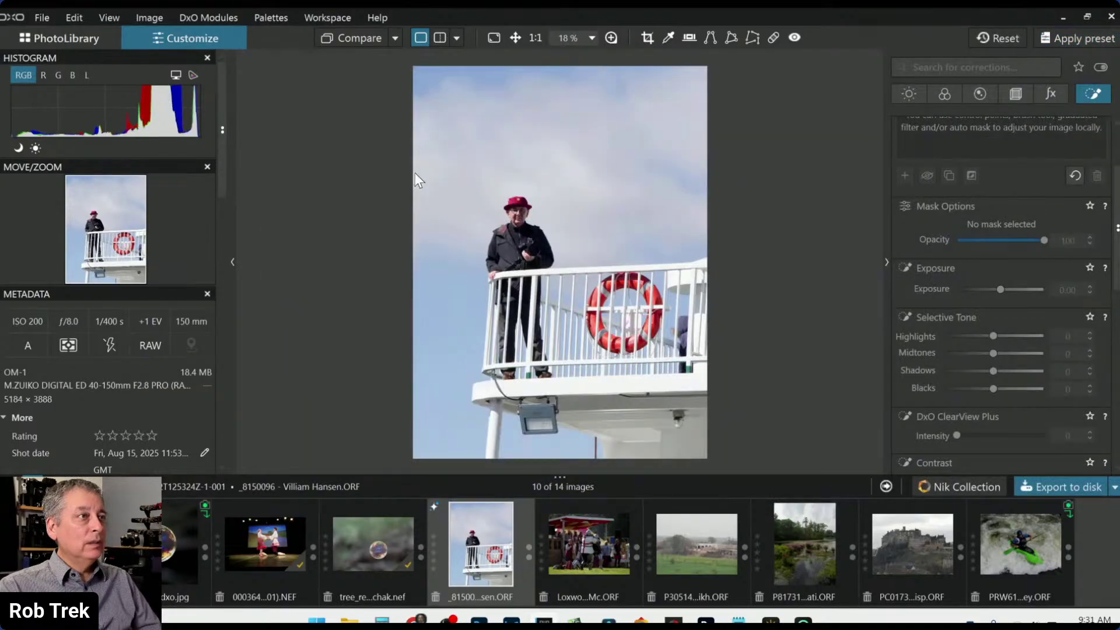
{"action": "scroll", "coordinate": [638, 343], "scroll_direction": "down", "scroll_amount": 1}
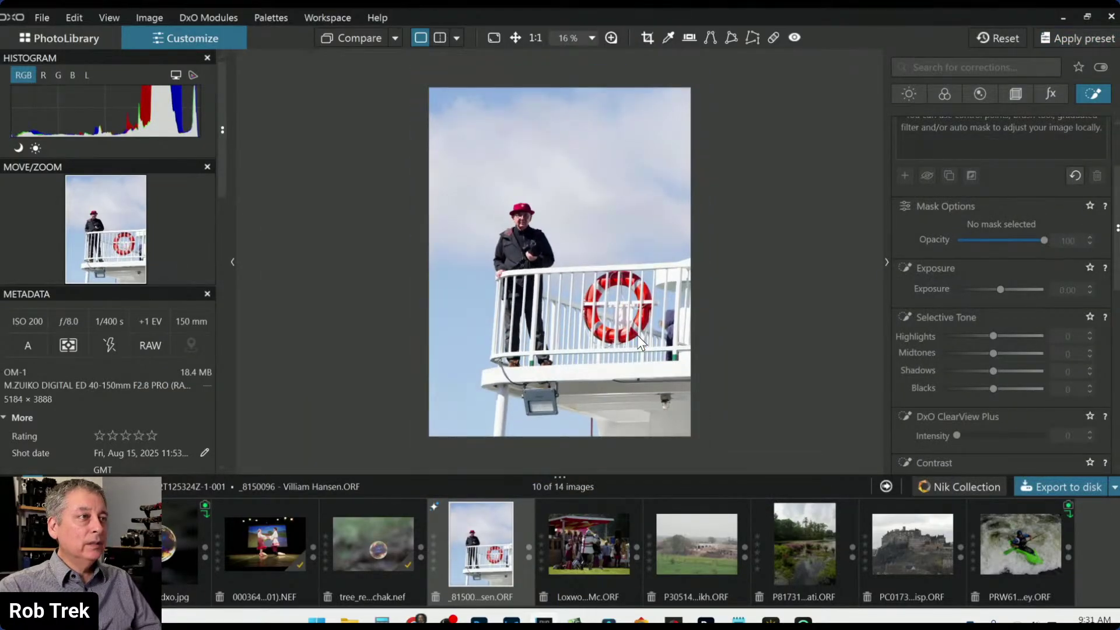
Enable the Perspective correction on the ship photo and set the Horizon to 0.20.
{"action": "left_click", "coordinate": [1015, 96]}
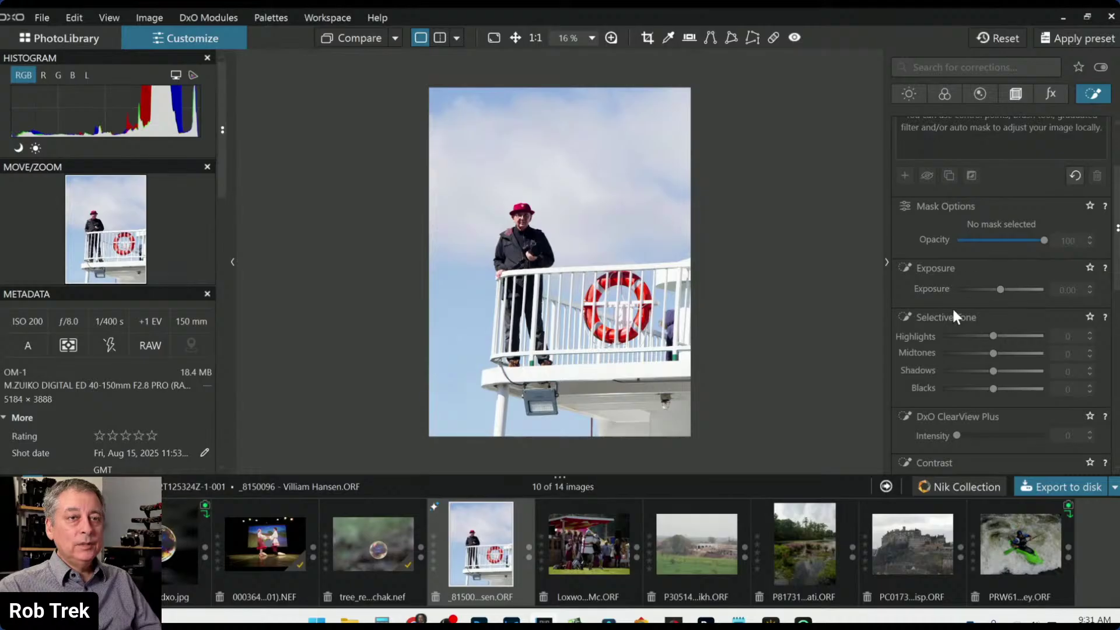
{"action": "left_click", "coordinate": [907, 360]}
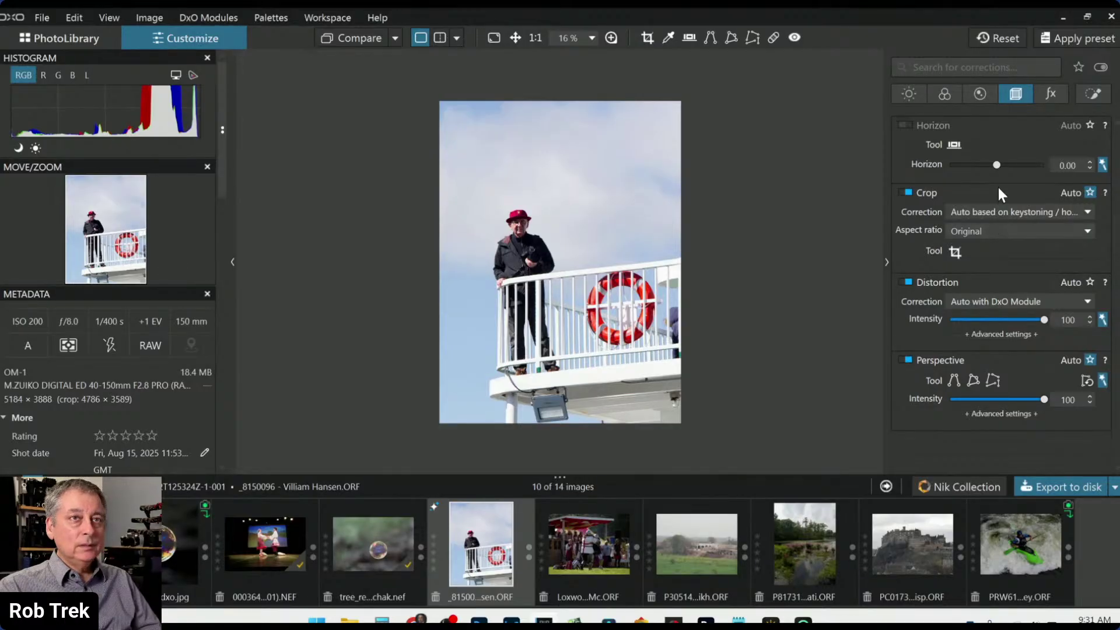
{"action": "left_click", "coordinate": [999, 167]}
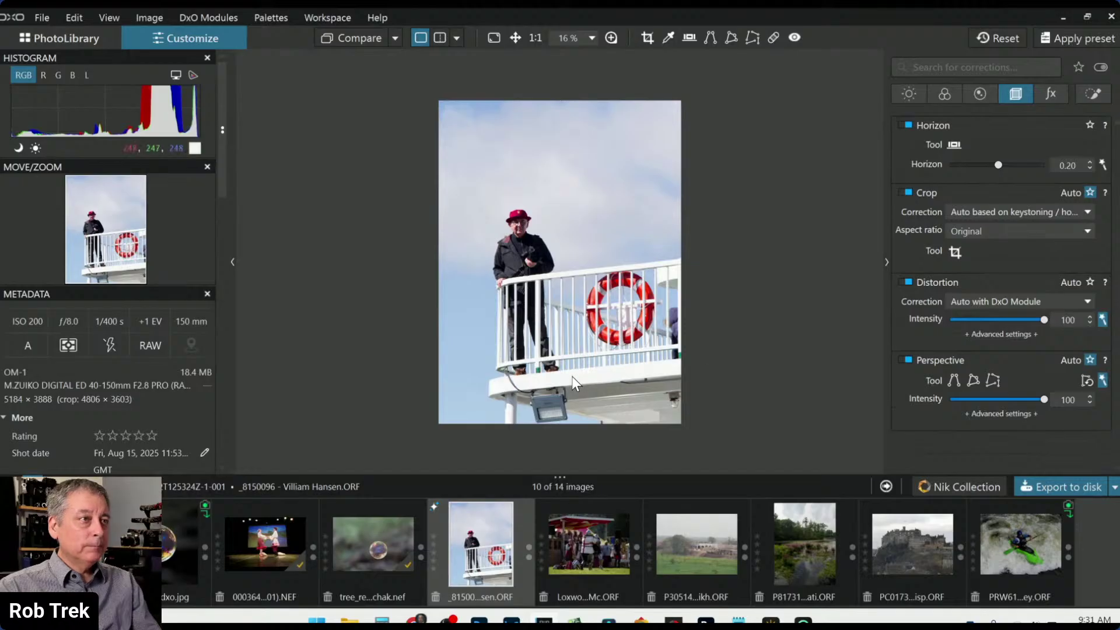
Add a local-adjustment control line over the sky, starting just below the top of the railing and fading out near the bottom edge.
{"action": "scroll", "coordinate": [573, 378], "scroll_direction": "up", "scroll_amount": 1}
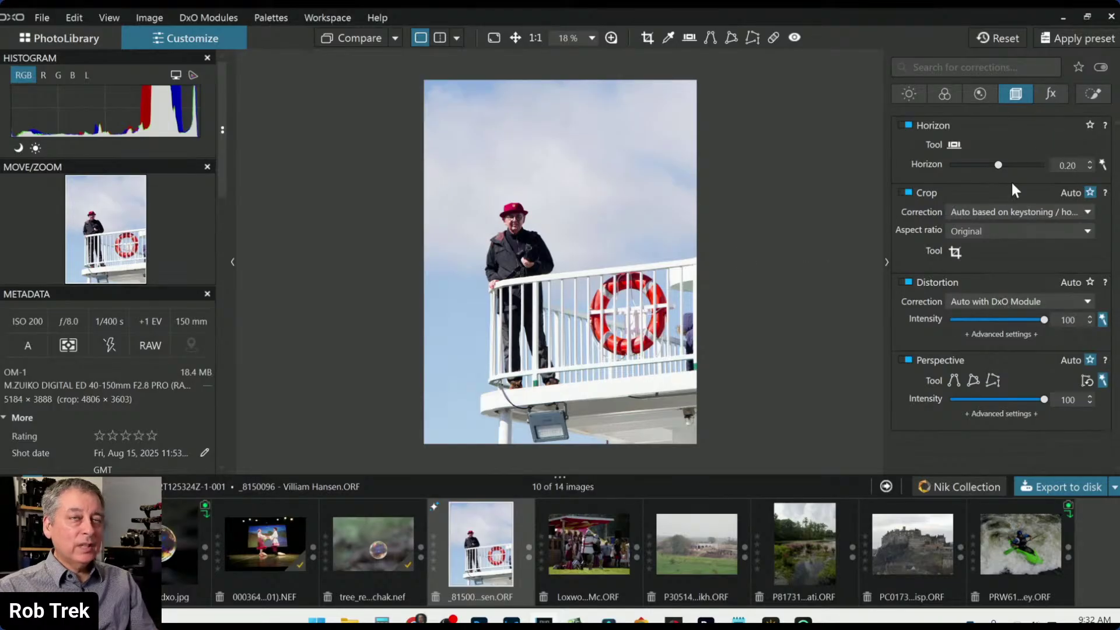
{"action": "left_click", "coordinate": [1089, 100]}
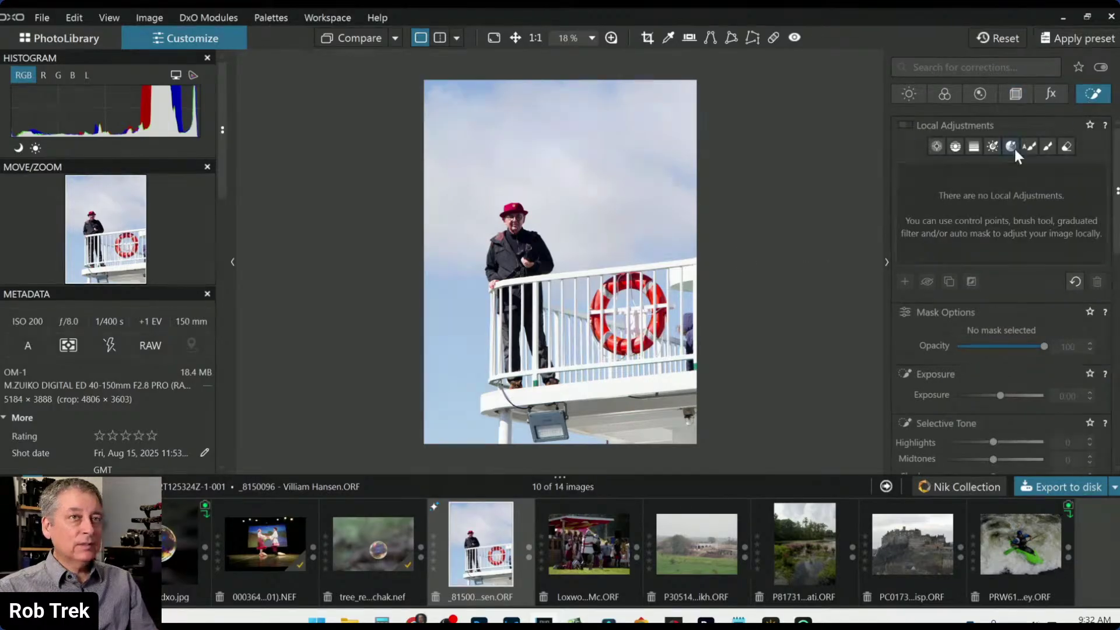
{"action": "left_click", "coordinate": [957, 148]}
{"action": "left_click_drag", "start_coordinate": [457, 298], "coordinate": [457, 434]}
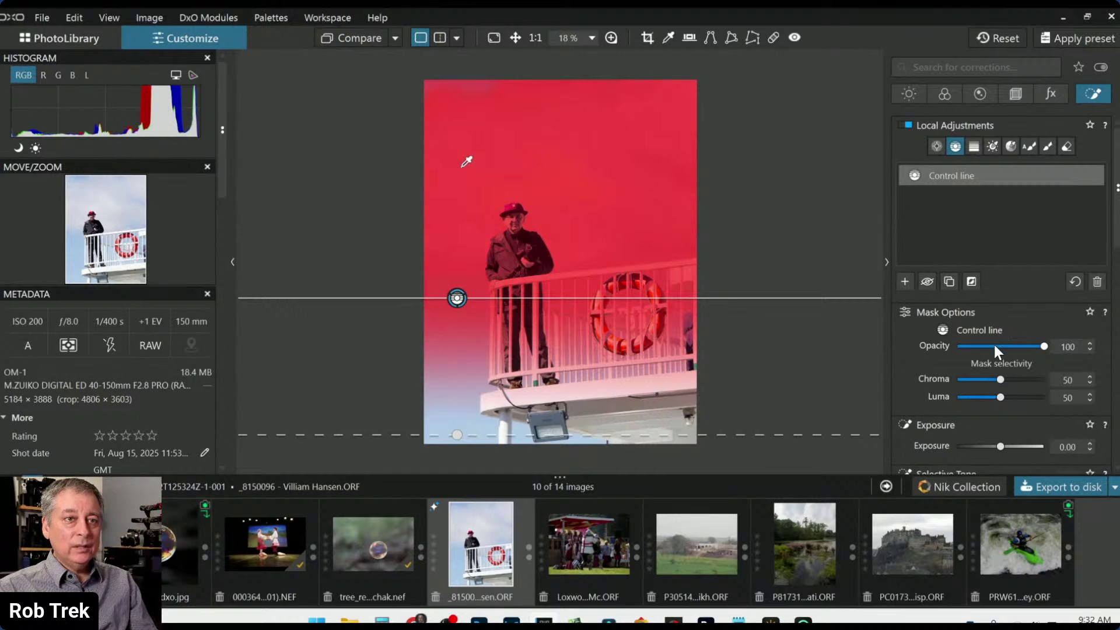
Set the control line's mask selectivity to Chroma 60 and Luma 55 so it excludes the man.
{"action": "left_click_drag", "start_coordinate": [1001, 380], "coordinate": [1004, 380]}
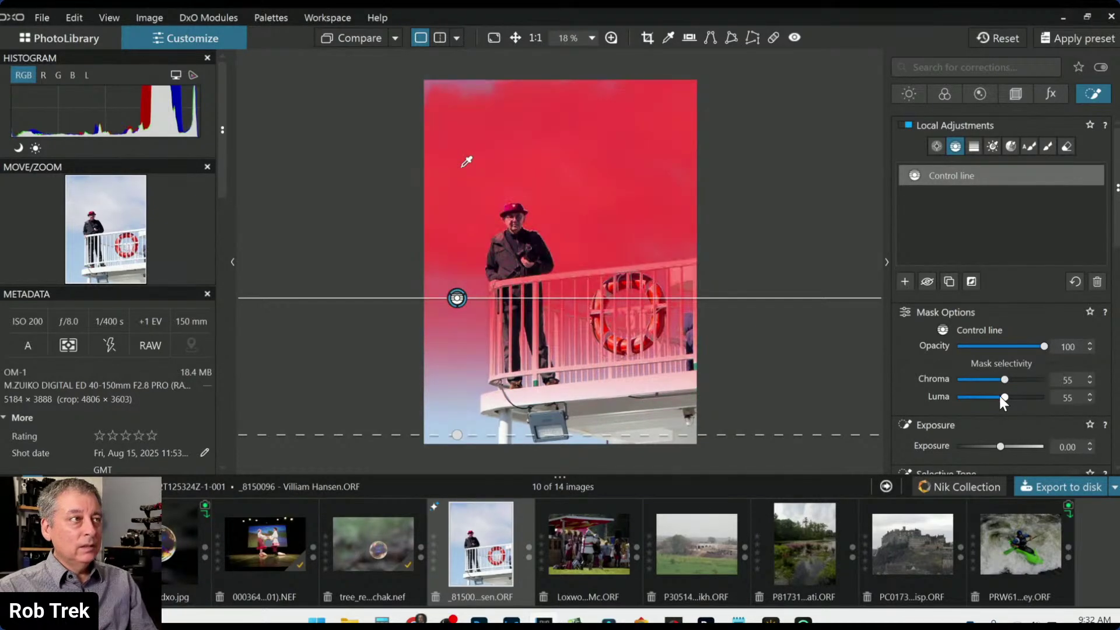
{"action": "left_click_drag", "start_coordinate": [1001, 398], "coordinate": [1004, 391]}
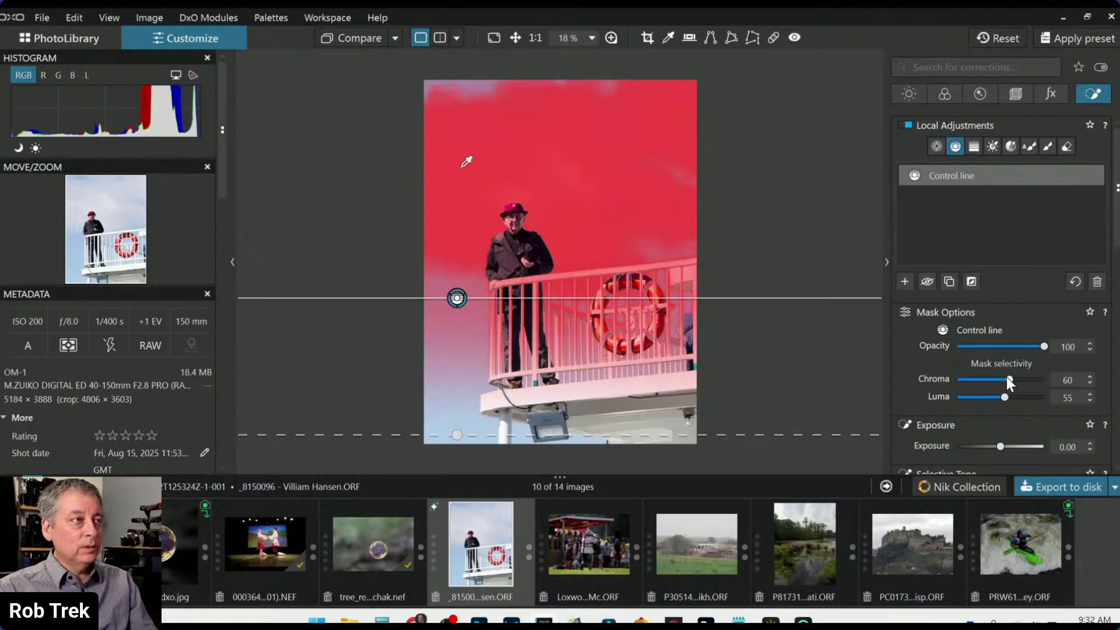
{"action": "scroll", "coordinate": [557, 242], "scroll_direction": "up", "scroll_amount": 2}
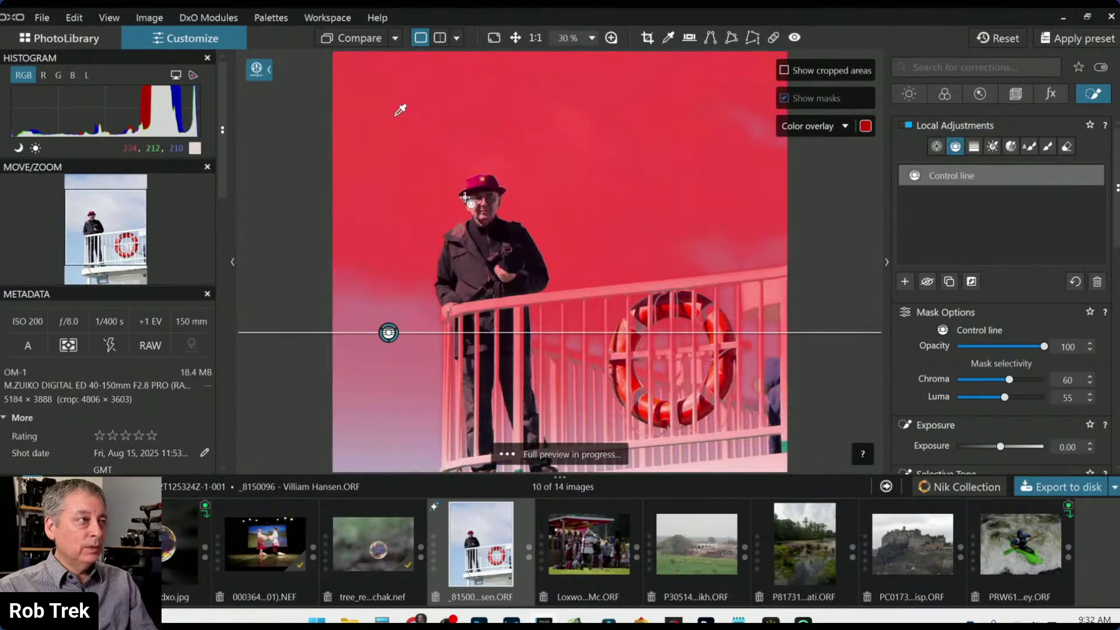
{"action": "scroll", "coordinate": [499, 260], "scroll_direction": "down", "scroll_amount": 3}
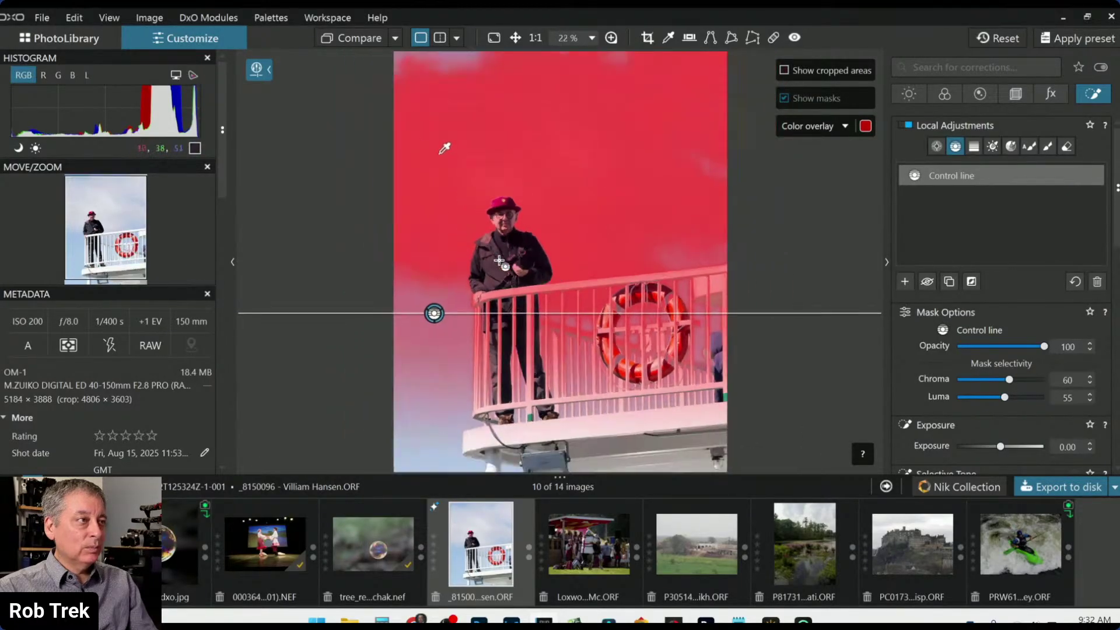
Try Selective Tone highlights of 48 on the sky mask and reset the slider.
{"action": "scroll", "coordinate": [948, 374], "scroll_direction": "down", "scroll_amount": 2}
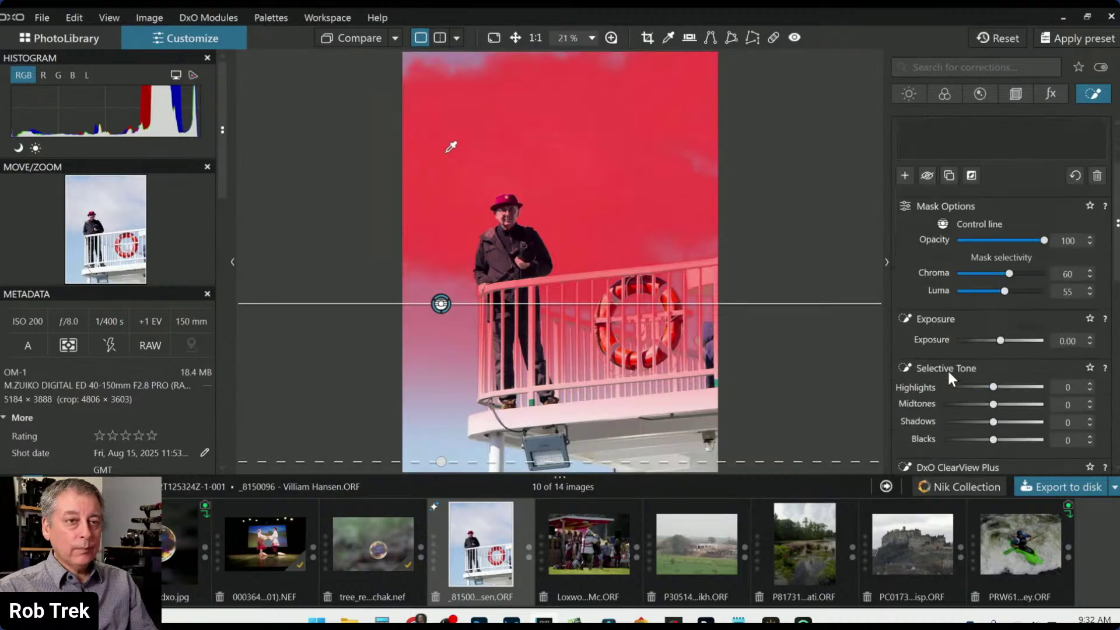
{"action": "left_click_drag", "start_coordinate": [994, 352], "coordinate": [1017, 351]}
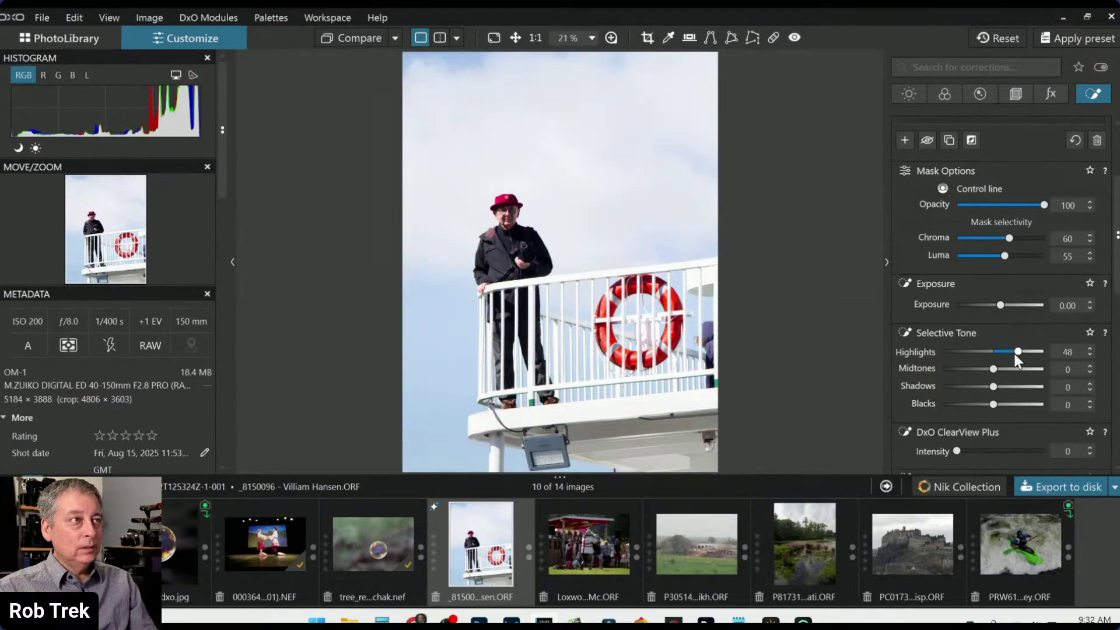
{"action": "double_click", "coordinate": [1014, 353]}
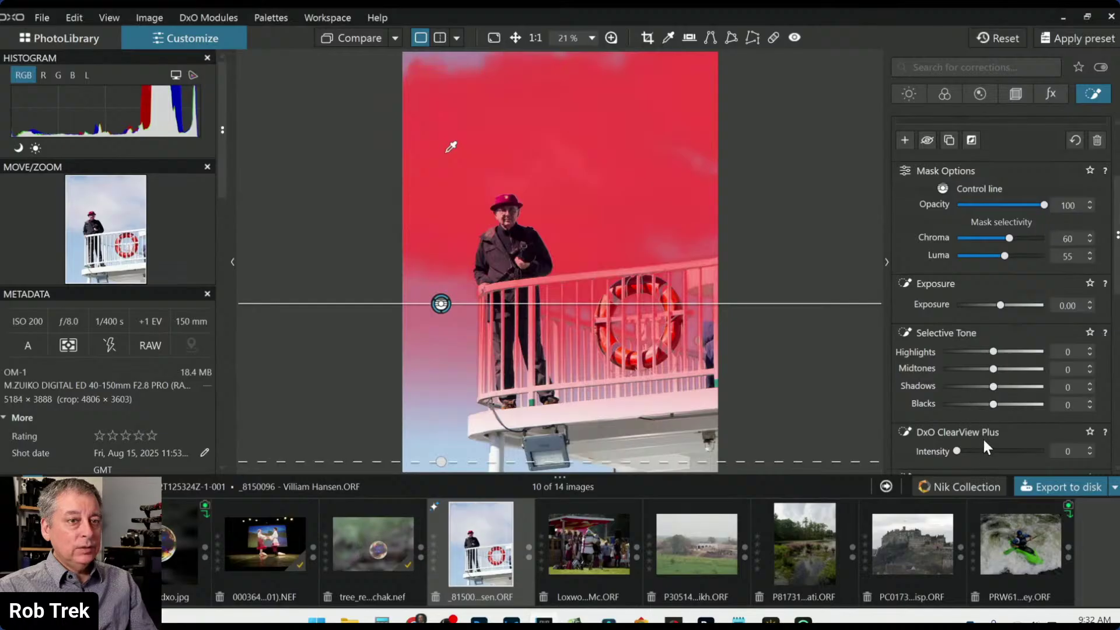
Set the sky mask's DxO ClearView Plus intensity to 46 and its Microcontrast to 24.
{"action": "left_click", "coordinate": [996, 449]}
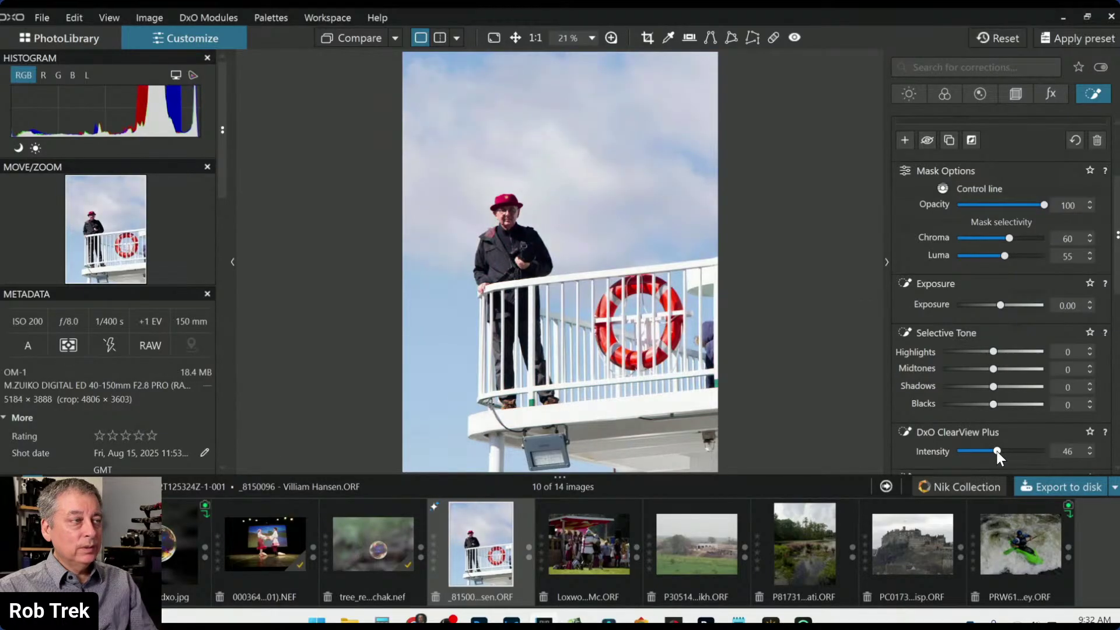
{"action": "scroll", "coordinate": [964, 423], "scroll_direction": "down", "scroll_amount": 1}
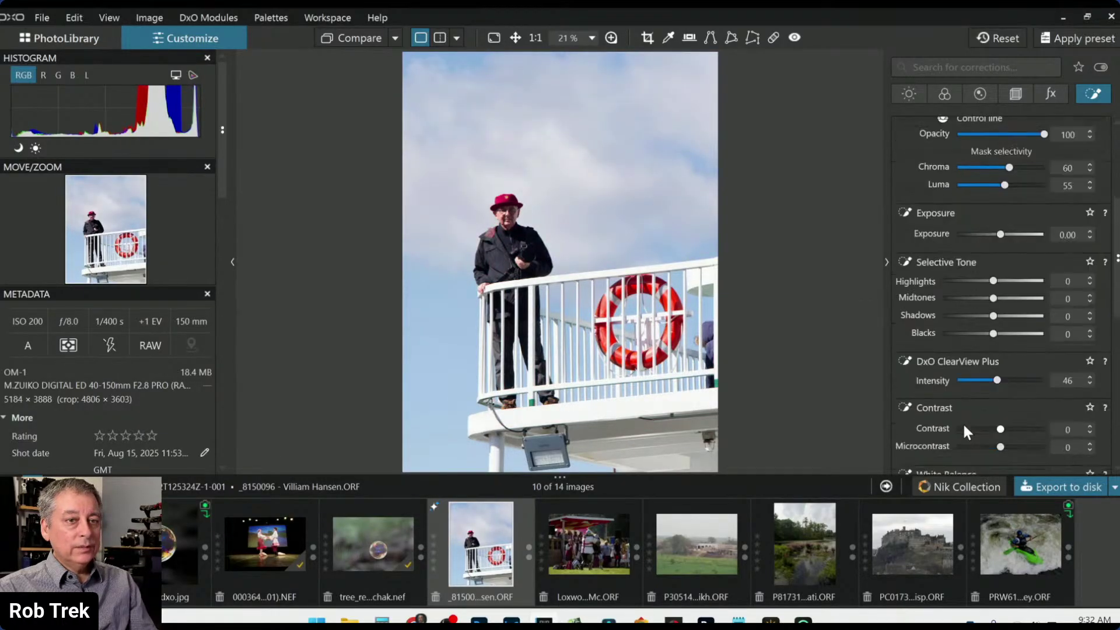
{"action": "left_click_drag", "start_coordinate": [997, 445], "coordinate": [1010, 447]}
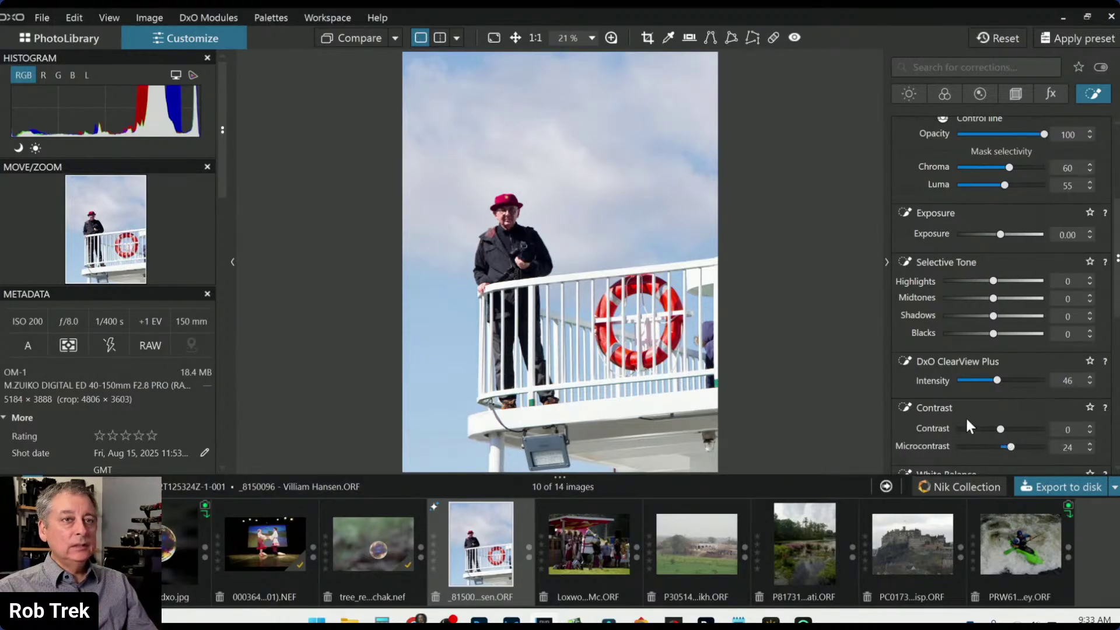
Pick the blue sky tone with the HSL color picker and set that channel's Saturation to 25 and Luminance to -11.
{"action": "left_click", "coordinate": [944, 98]}
{"action": "scroll", "coordinate": [931, 336], "scroll_direction": "down", "scroll_amount": 5}
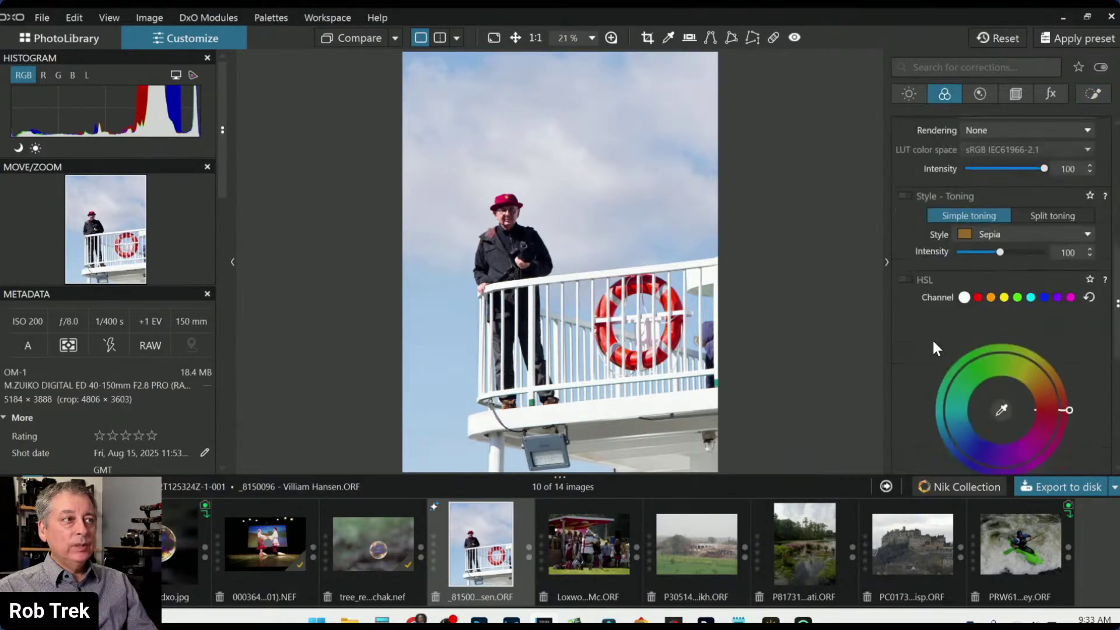
{"action": "left_click", "coordinate": [1002, 304]}
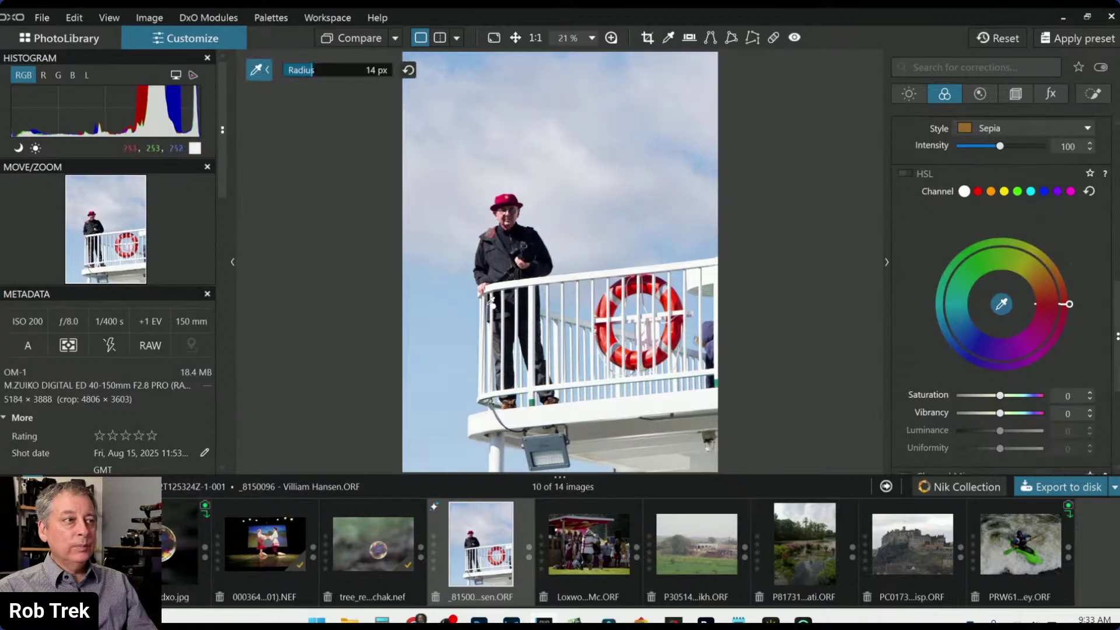
{"action": "left_click", "coordinate": [428, 294]}
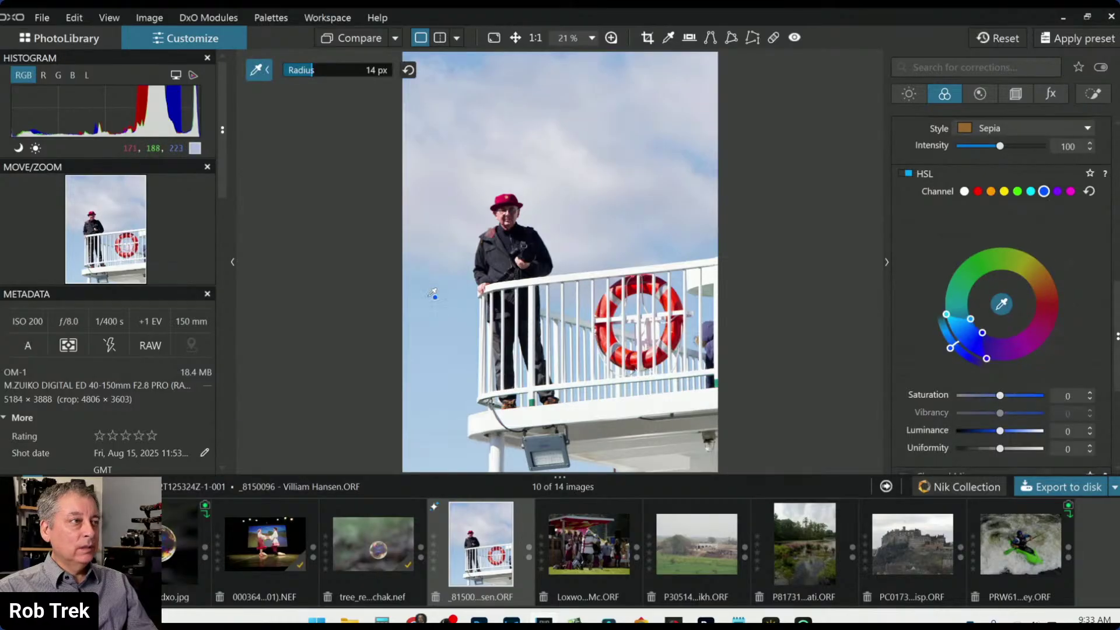
{"action": "left_click_drag", "start_coordinate": [1003, 400], "coordinate": [1012, 400]}
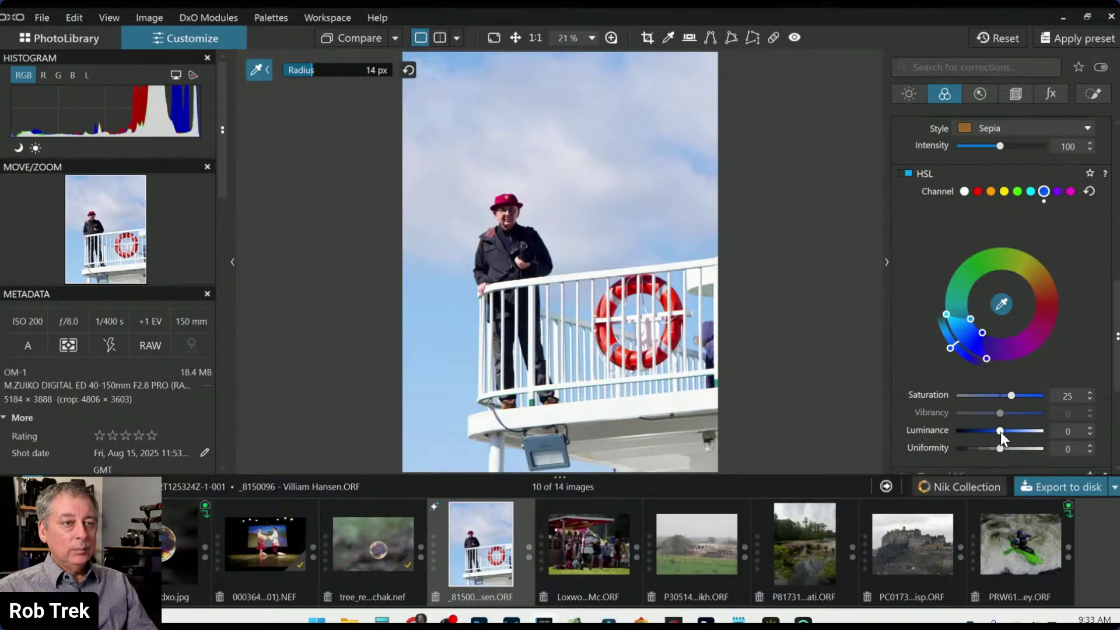
{"action": "left_click_drag", "start_coordinate": [1001, 432], "coordinate": [995, 431]}
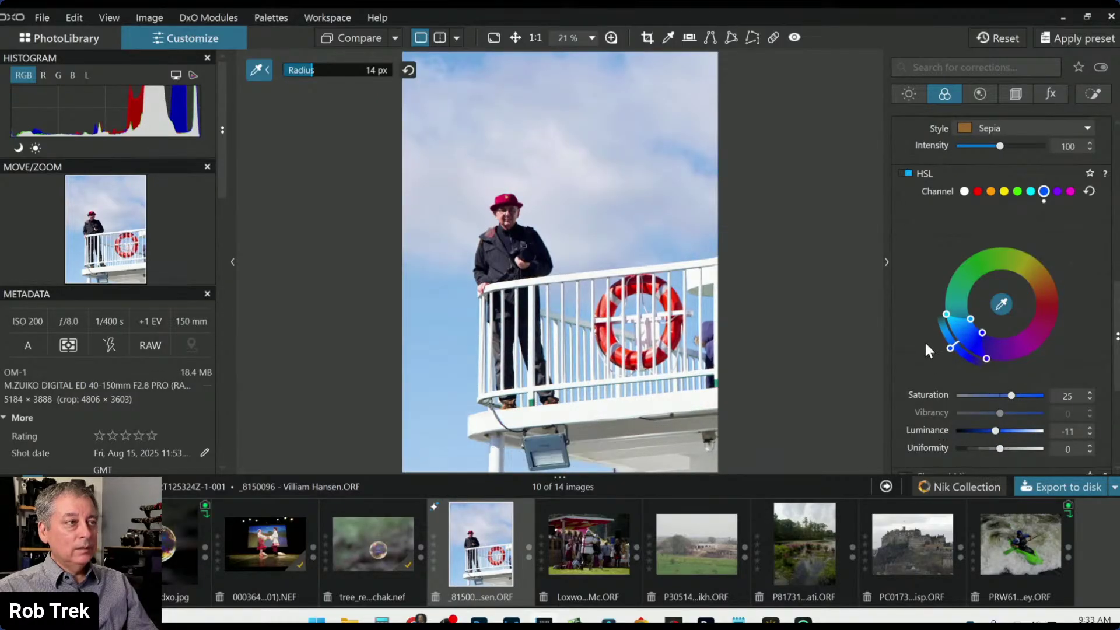
{"action": "key", "text": "Escape"}
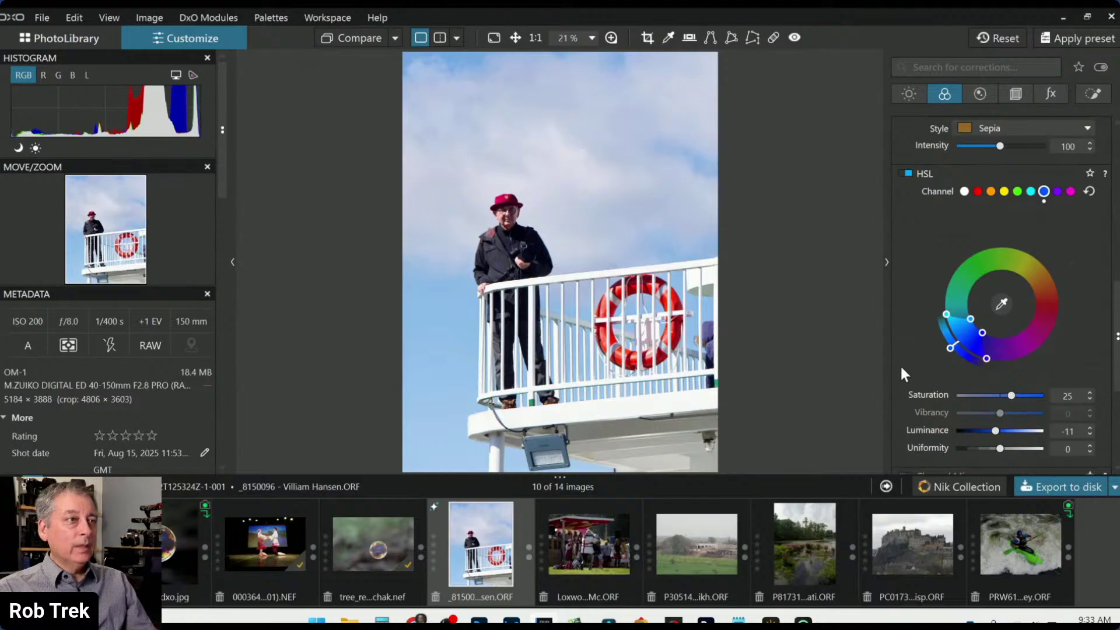
Add a local-adjustment control point on the man's face and shrink its circle to cover just his head and hat.
{"action": "key", "text": "ctrl+plus"}
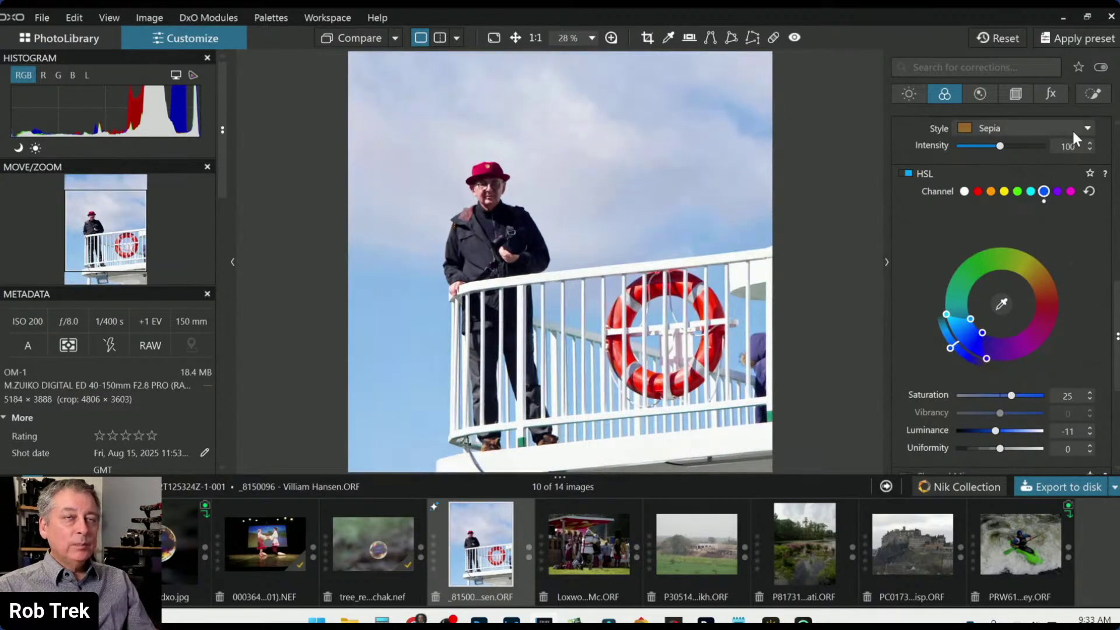
{"action": "left_click", "coordinate": [1091, 96]}
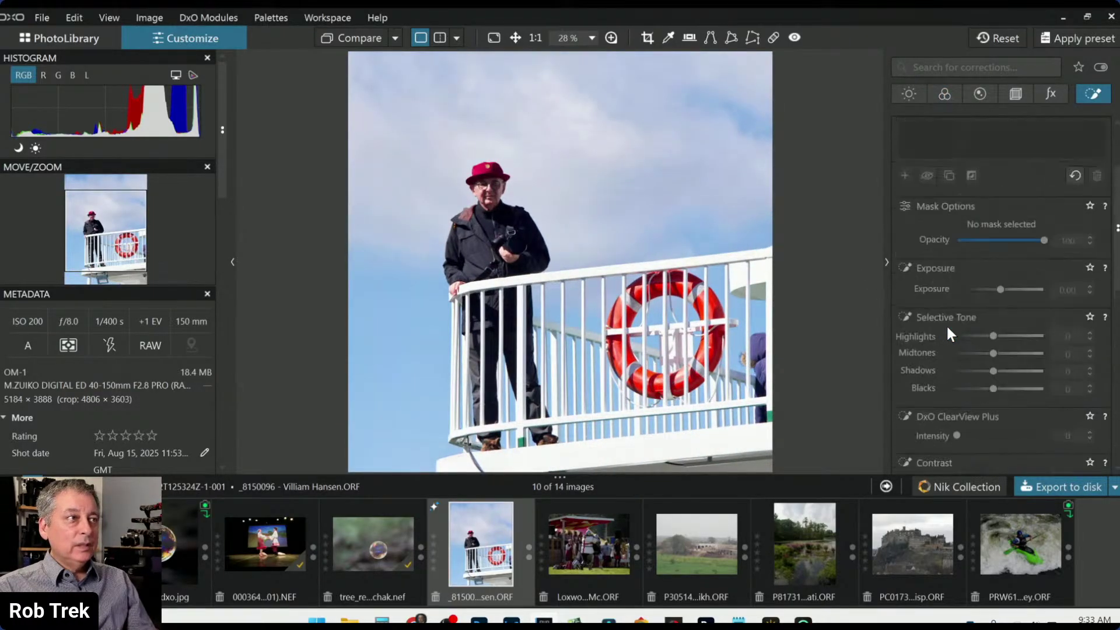
{"action": "left_click", "coordinate": [933, 142]}
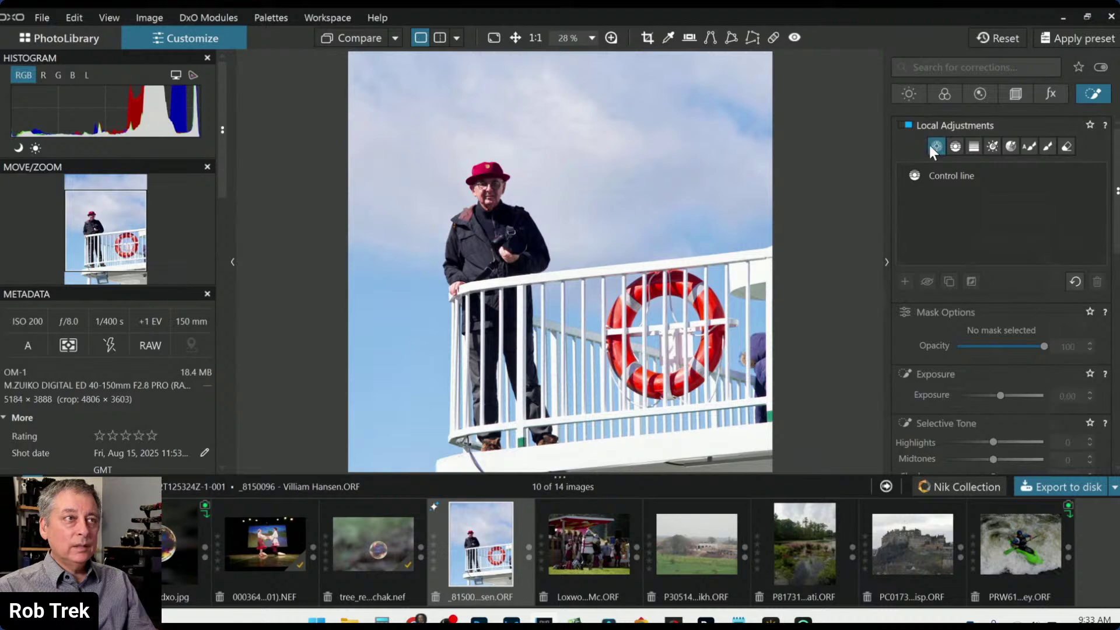
{"action": "scroll", "coordinate": [523, 195], "scroll_direction": "up", "scroll_amount": 4}
{"action": "scroll", "coordinate": [470, 184], "scroll_direction": "up", "scroll_amount": 2}
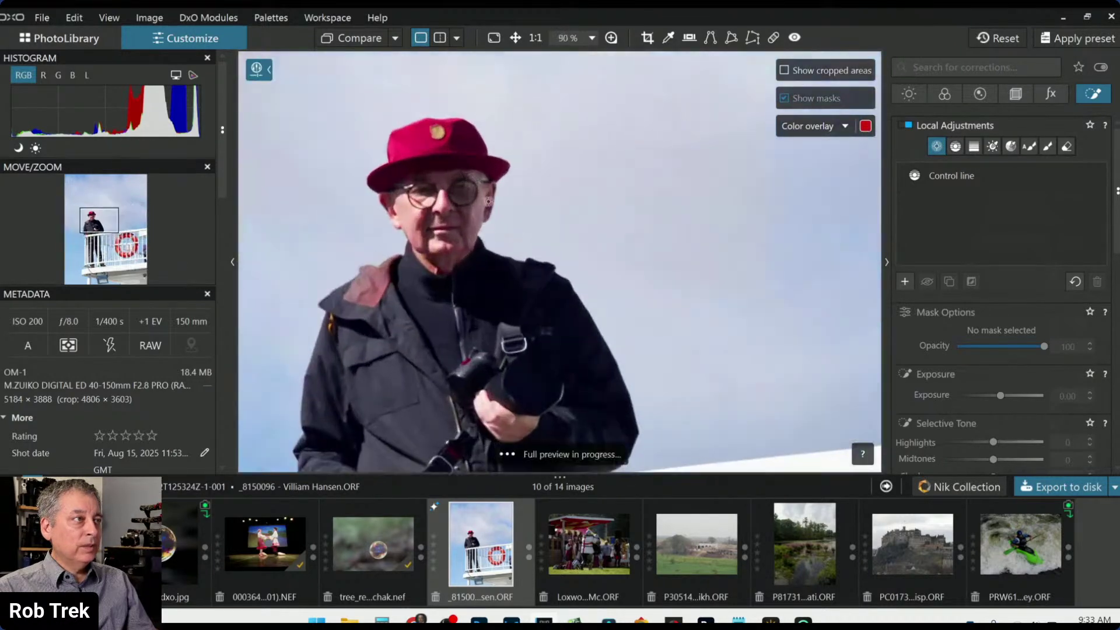
{"action": "left_click", "coordinate": [459, 217]}
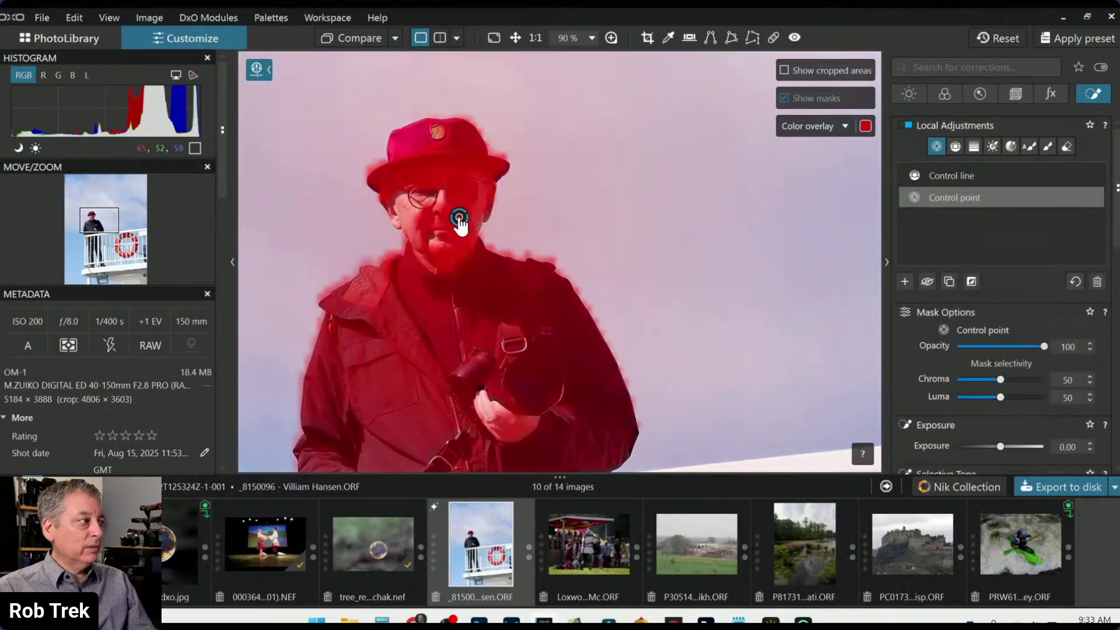
{"action": "scroll", "coordinate": [459, 221], "scroll_direction": "down", "scroll_amount": 3}
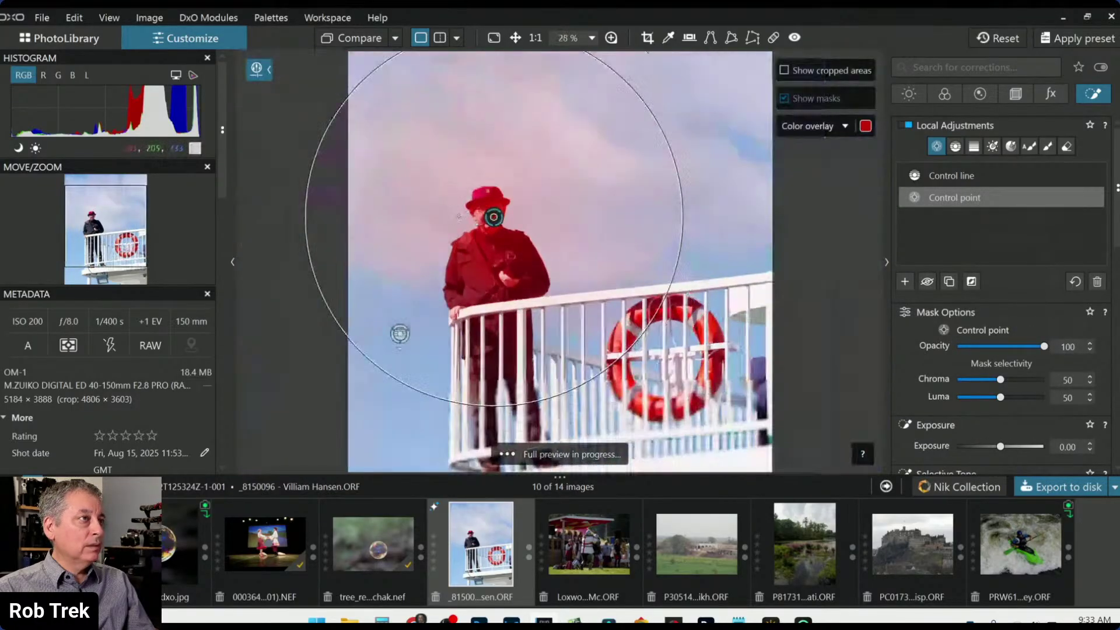
{"action": "left_click_drag", "start_coordinate": [648, 95], "coordinate": [507, 177]}
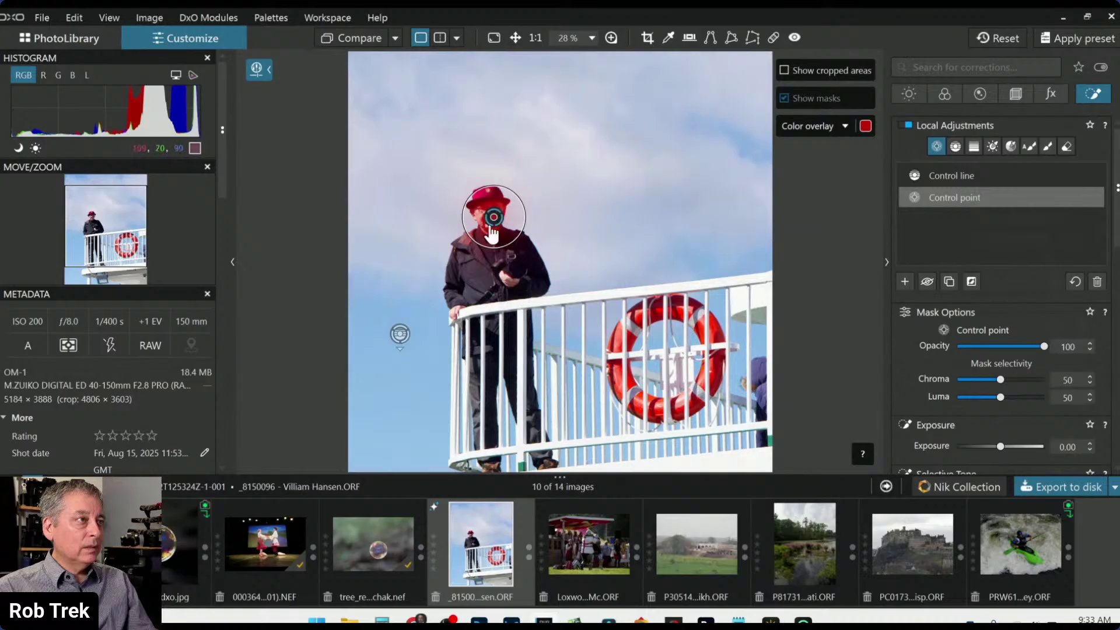
Brighten the face control point with Selective Tone values of Highlights 58, Midtones 47 and Shadows 37.
{"action": "scroll", "coordinate": [489, 225], "scroll_direction": "up", "scroll_amount": 1}
{"action": "scroll", "coordinate": [490, 225], "scroll_direction": "up", "scroll_amount": 1}
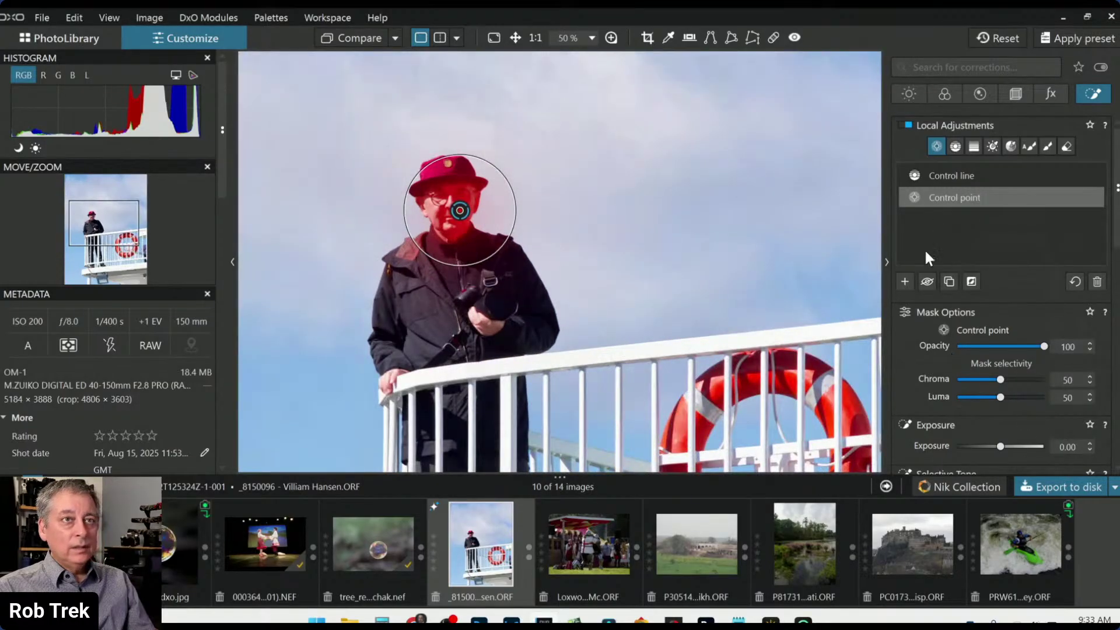
{"action": "scroll", "coordinate": [926, 349], "scroll_direction": "down", "scroll_amount": 5}
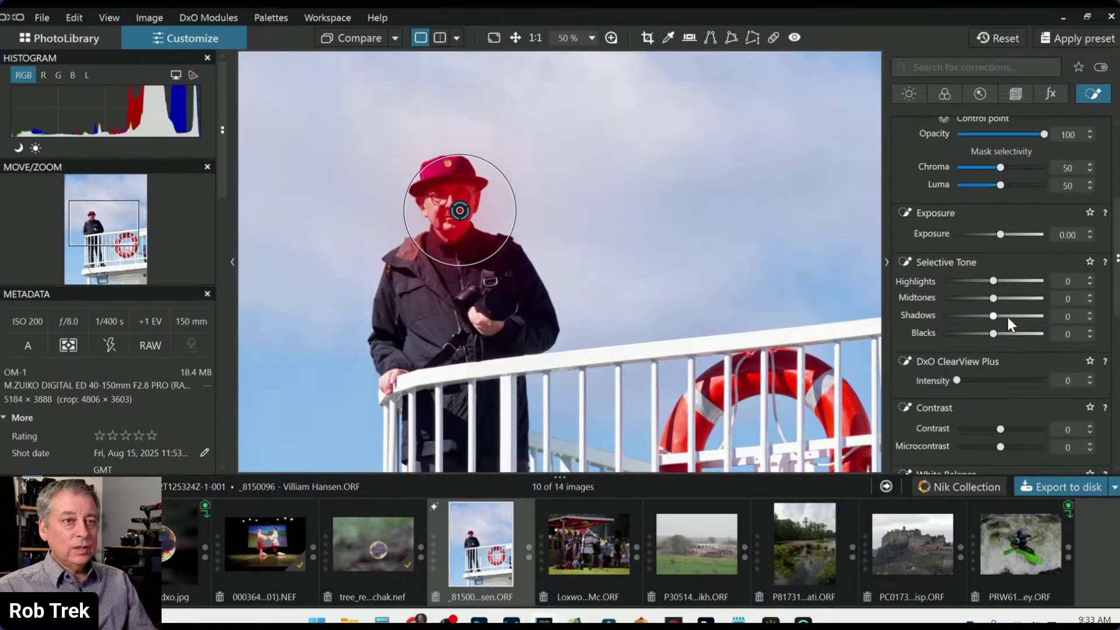
{"action": "left_click_drag", "start_coordinate": [995, 317], "coordinate": [1013, 318]}
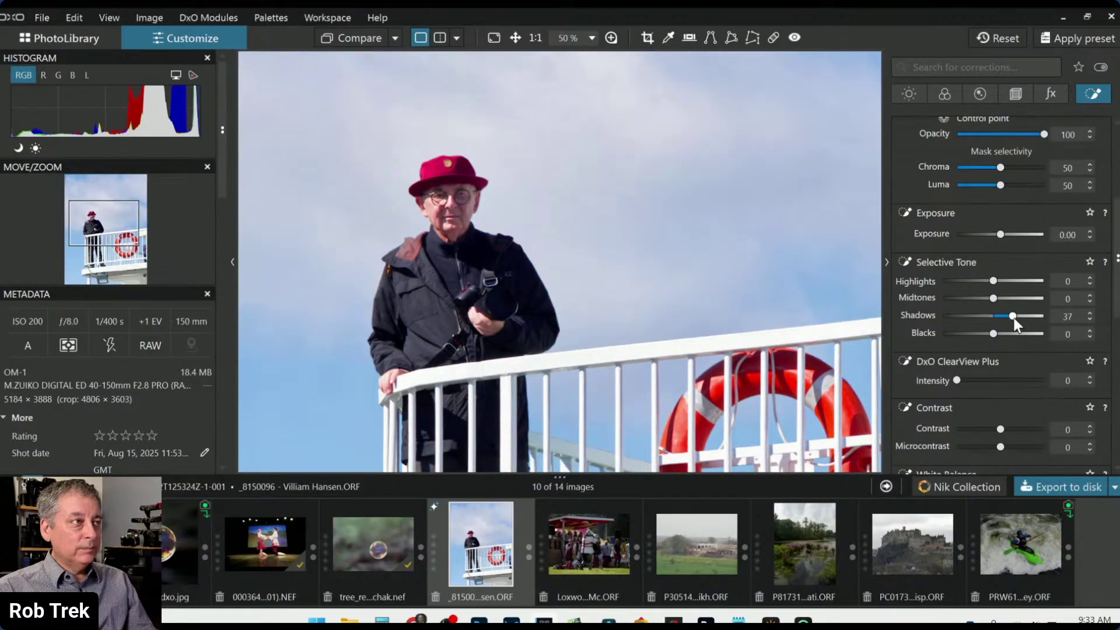
{"action": "left_click_drag", "start_coordinate": [995, 300], "coordinate": [1020, 303]}
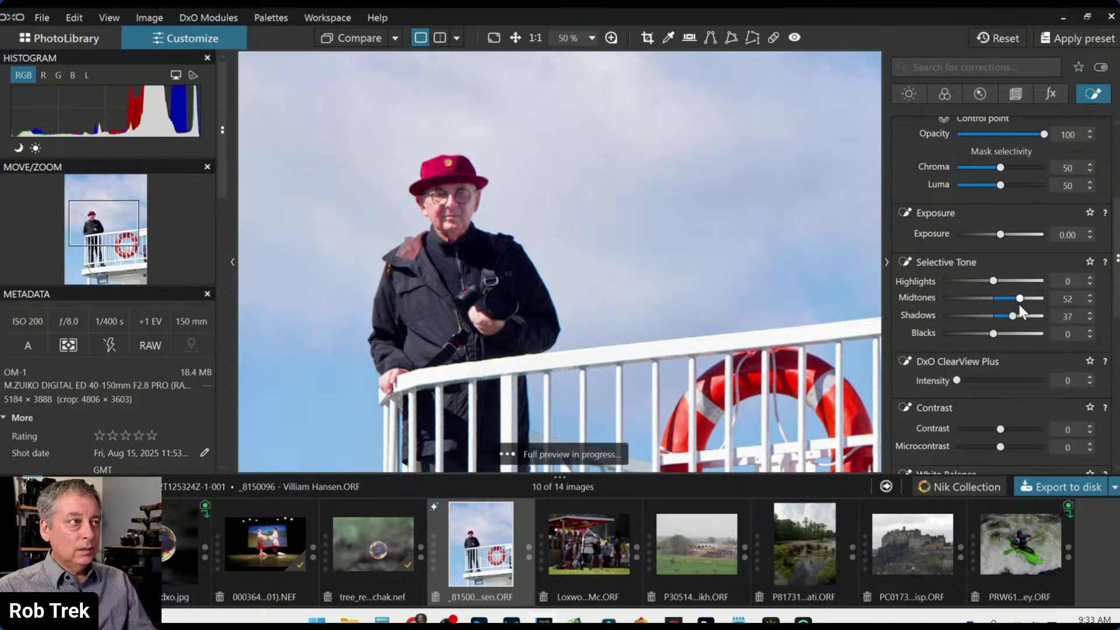
{"action": "left_click_drag", "start_coordinate": [992, 281], "coordinate": [1017, 298]}
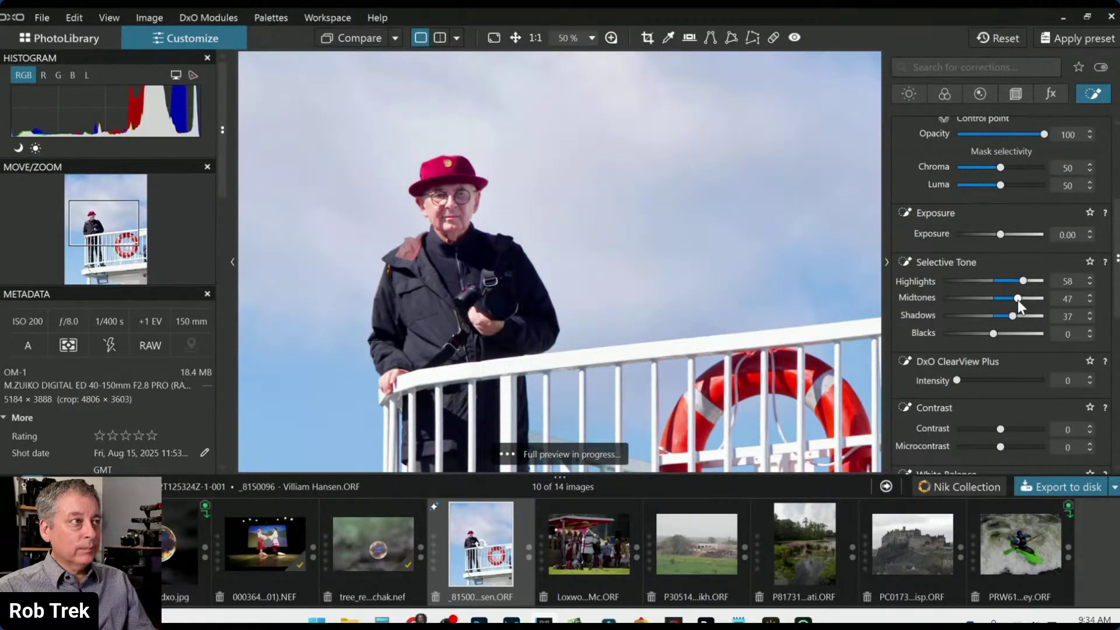
Try Blacks at 8 on the face control point and reset it, and fine-tune Shadows to 28 and Midtones to 44.
{"action": "left_click_drag", "start_coordinate": [994, 333], "coordinate": [999, 334]}
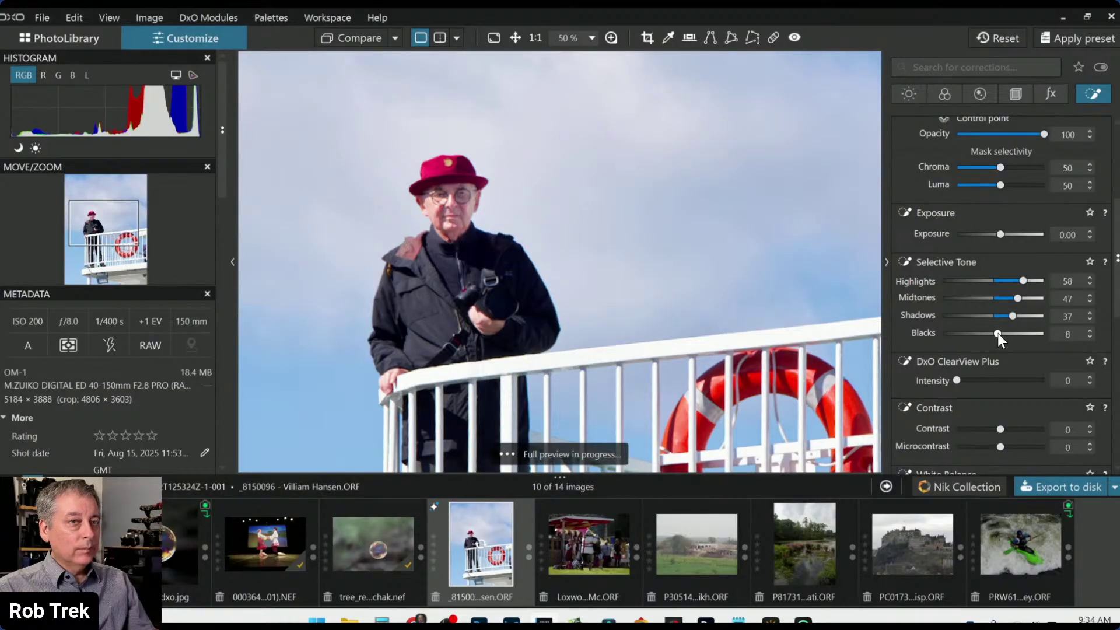
{"action": "double_click", "coordinate": [997, 334]}
{"action": "left_click_drag", "start_coordinate": [1011, 317], "coordinate": [1007, 317]}
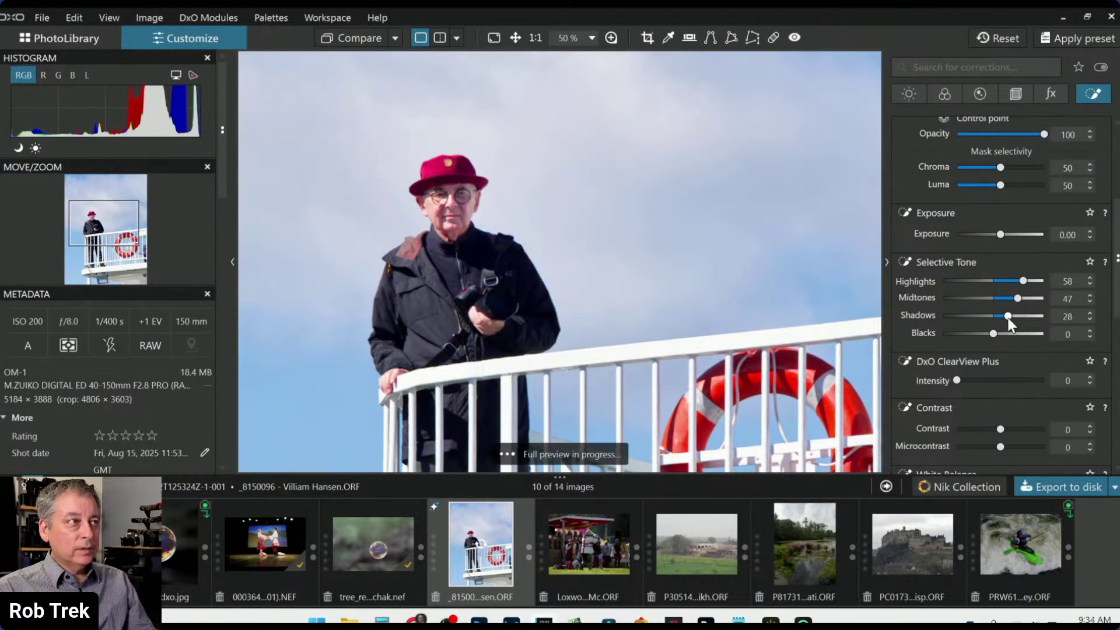
{"action": "left_click", "coordinate": [1017, 299]}
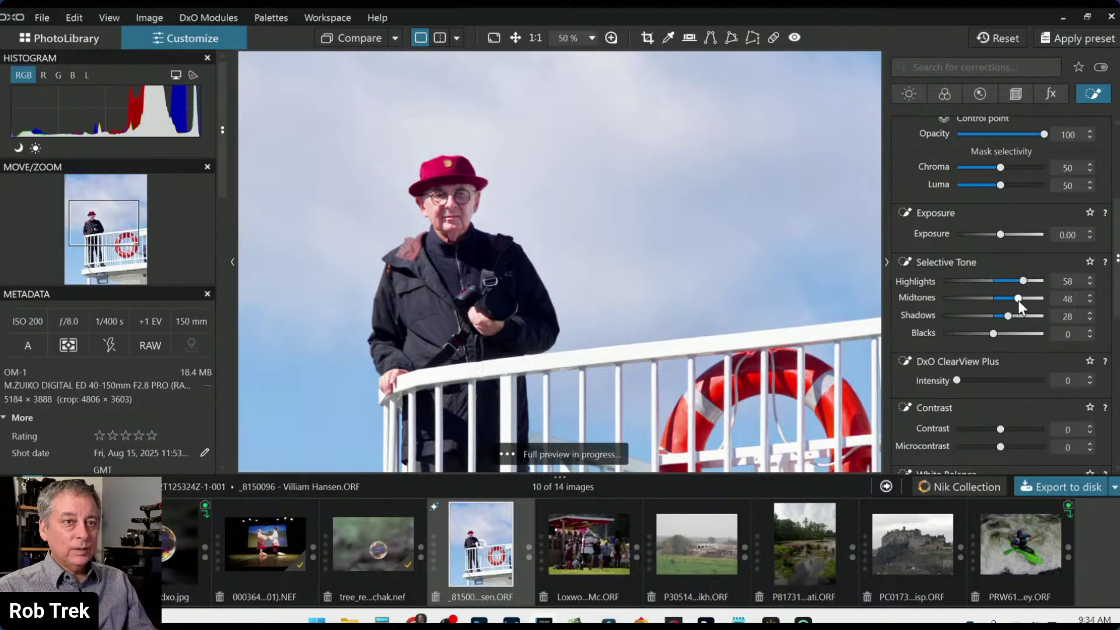
{"action": "left_click_drag", "start_coordinate": [1017, 300], "coordinate": [1015, 299]}
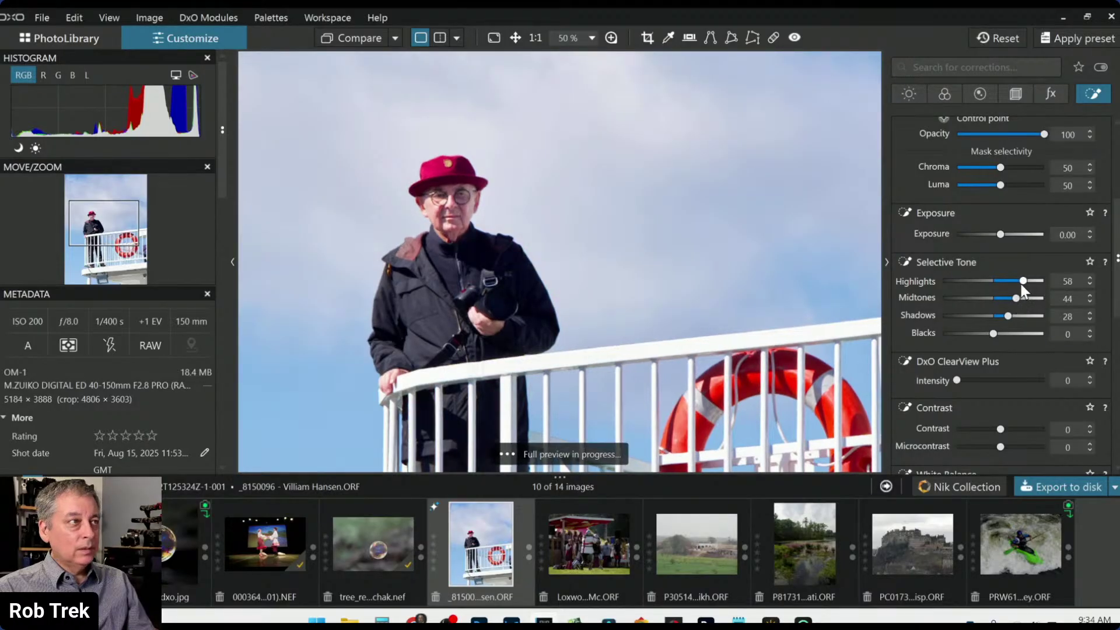
Add a second, separate control point on the man's dark jacket beside his chest.
{"action": "scroll", "coordinate": [388, 393], "scroll_direction": "down", "scroll_amount": 3}
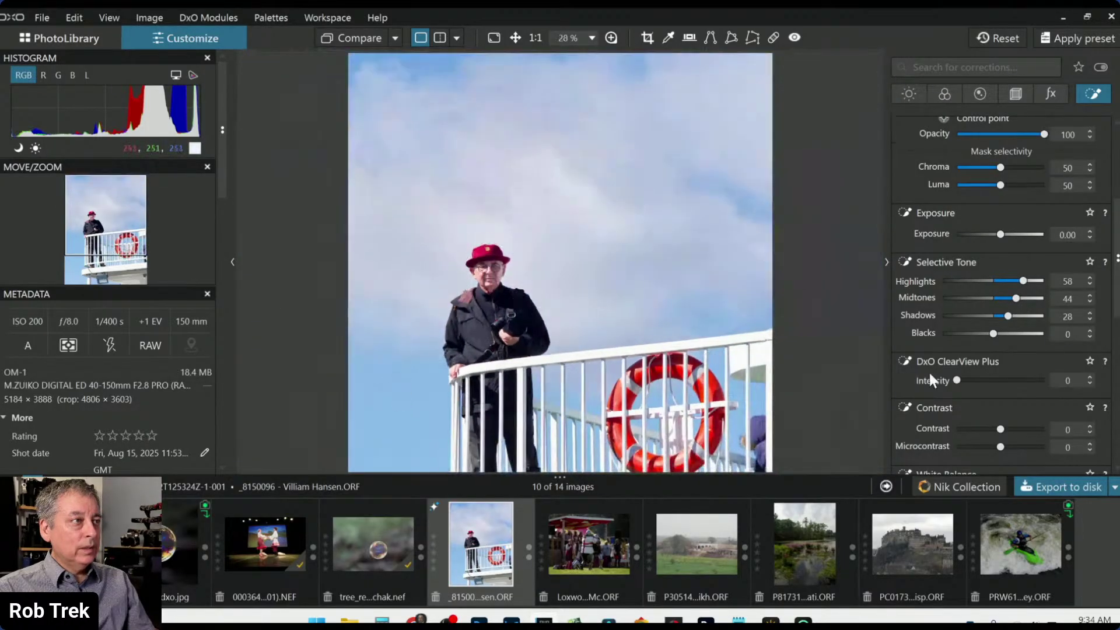
{"action": "scroll", "coordinate": [403, 323], "scroll_direction": "down", "scroll_amount": 2}
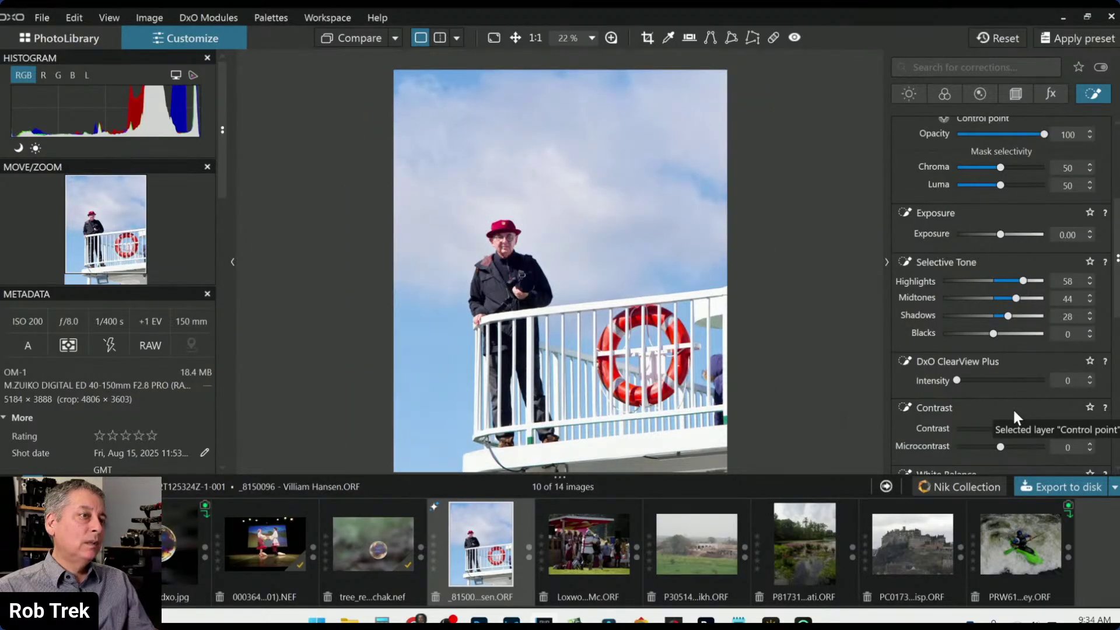
{"action": "scroll", "coordinate": [1012, 408], "scroll_direction": "down", "scroll_amount": 1}
{"action": "scroll", "coordinate": [909, 362], "scroll_direction": "down", "scroll_amount": 2}
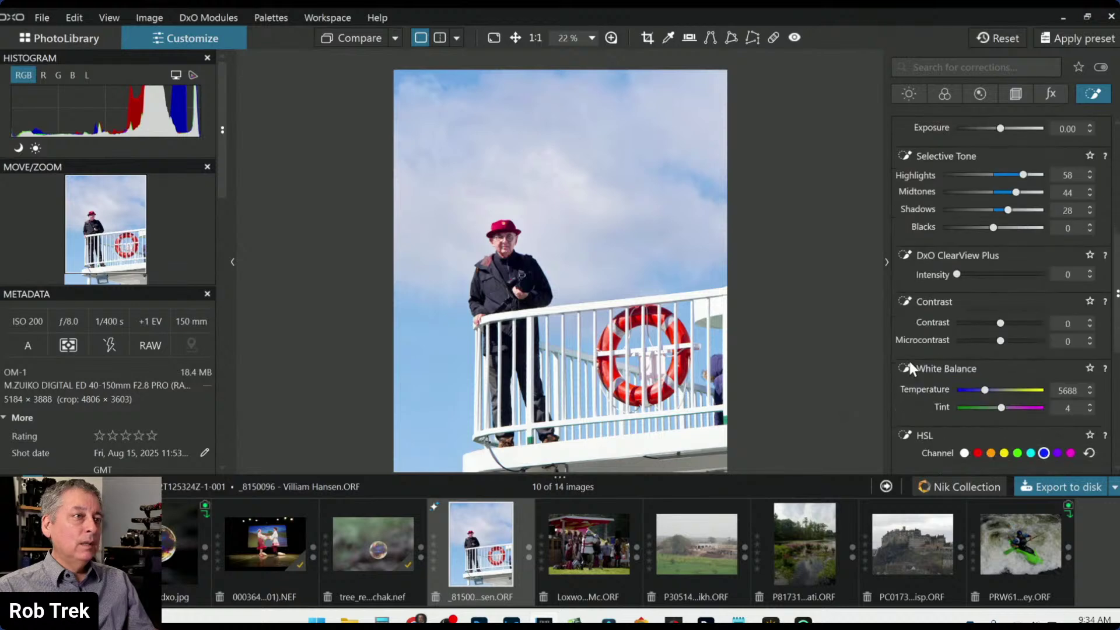
{"action": "scroll", "coordinate": [909, 365], "scroll_direction": "down", "scroll_amount": 1}
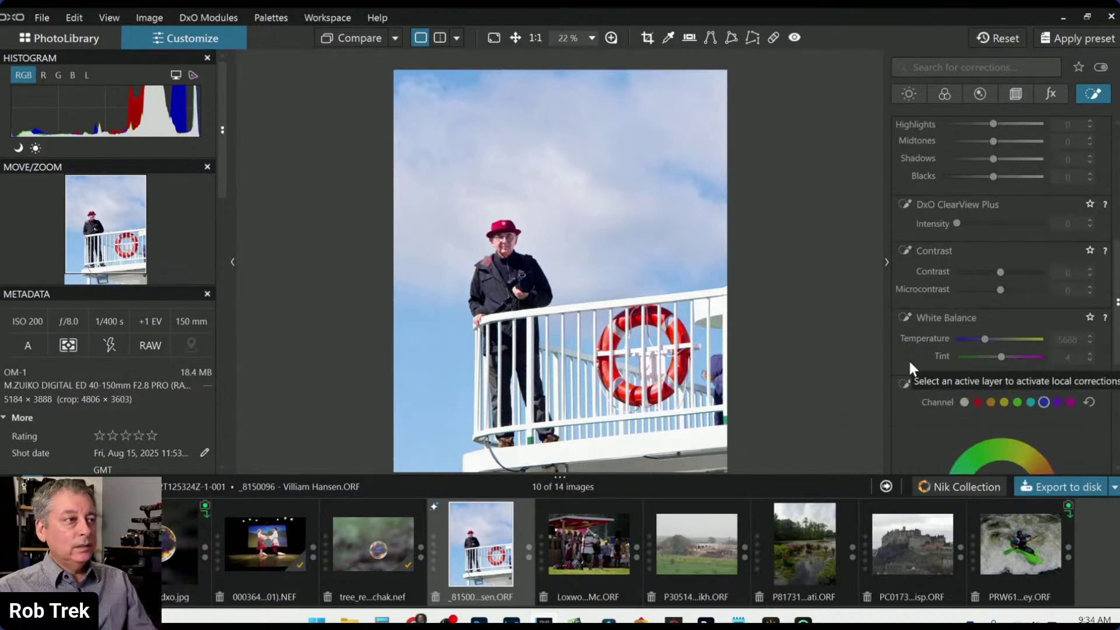
{"action": "scroll", "coordinate": [962, 257], "scroll_direction": "up", "scroll_amount": 6}
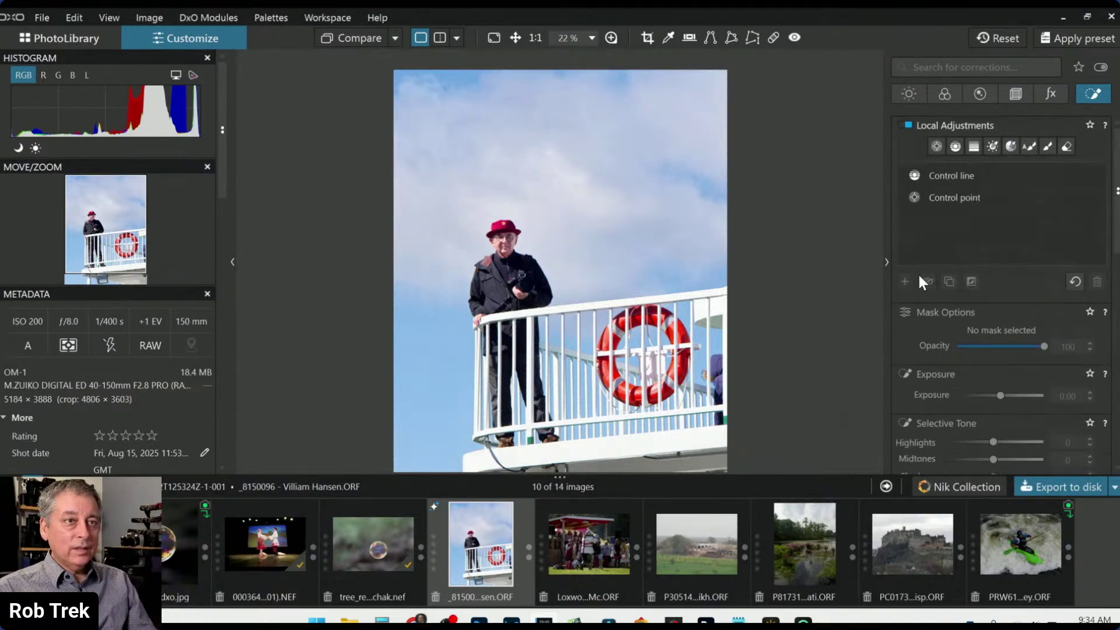
{"action": "left_click", "coordinate": [936, 146]}
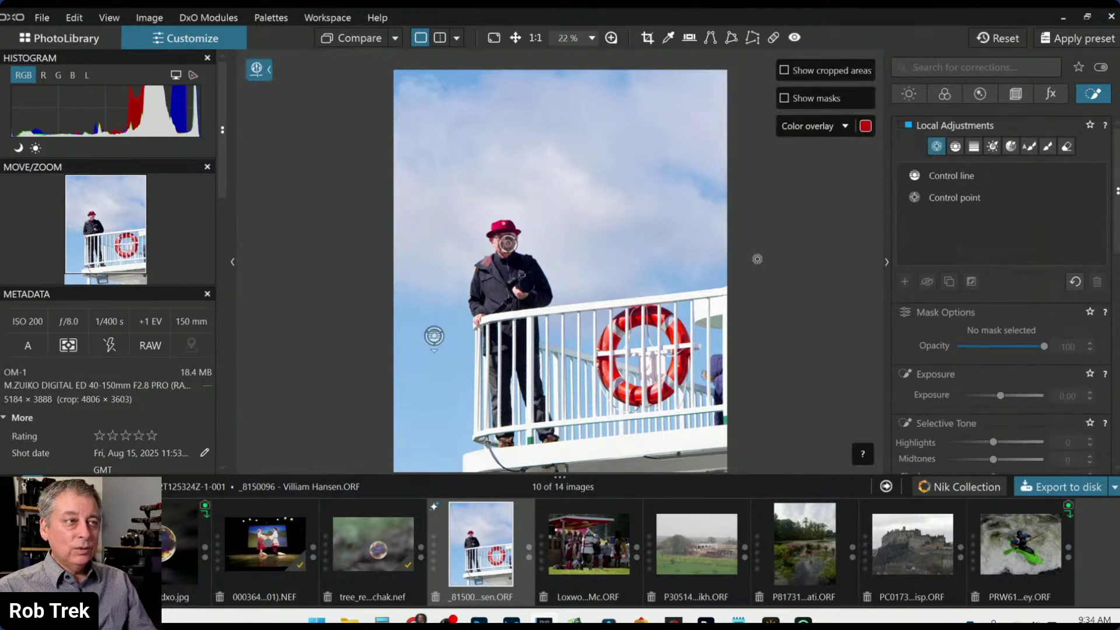
{"action": "left_click", "coordinate": [530, 266]}
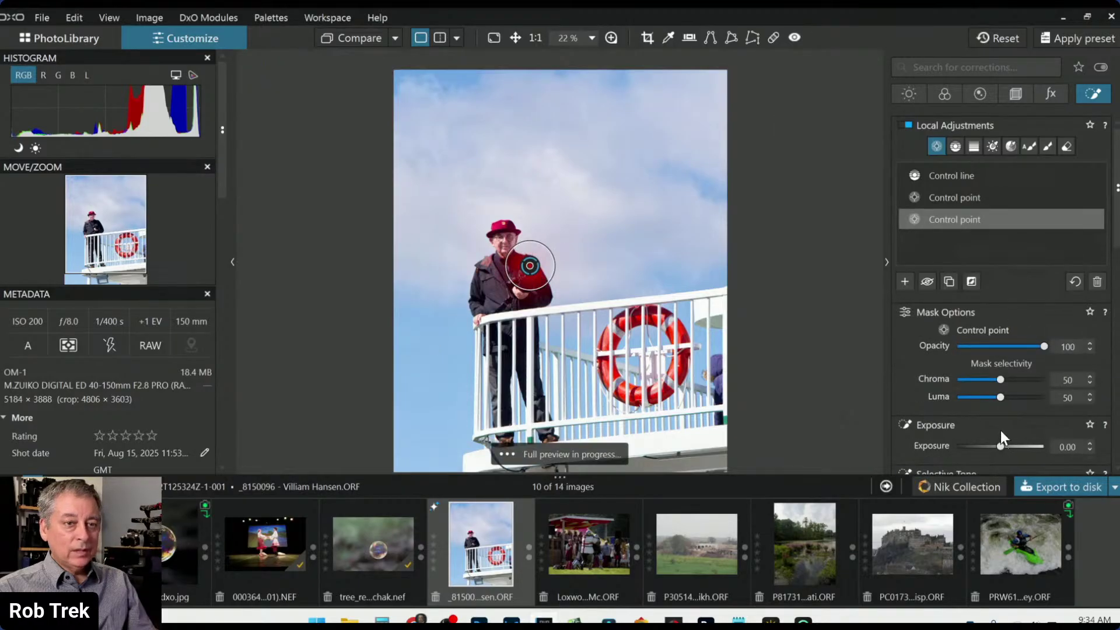
Try an exposure of 1.90 on the jacket control point, nudge the point slightly lower, and settle on an exposure of 1.45.
{"action": "scroll", "coordinate": [1002, 411], "scroll_direction": "down", "scroll_amount": 1}
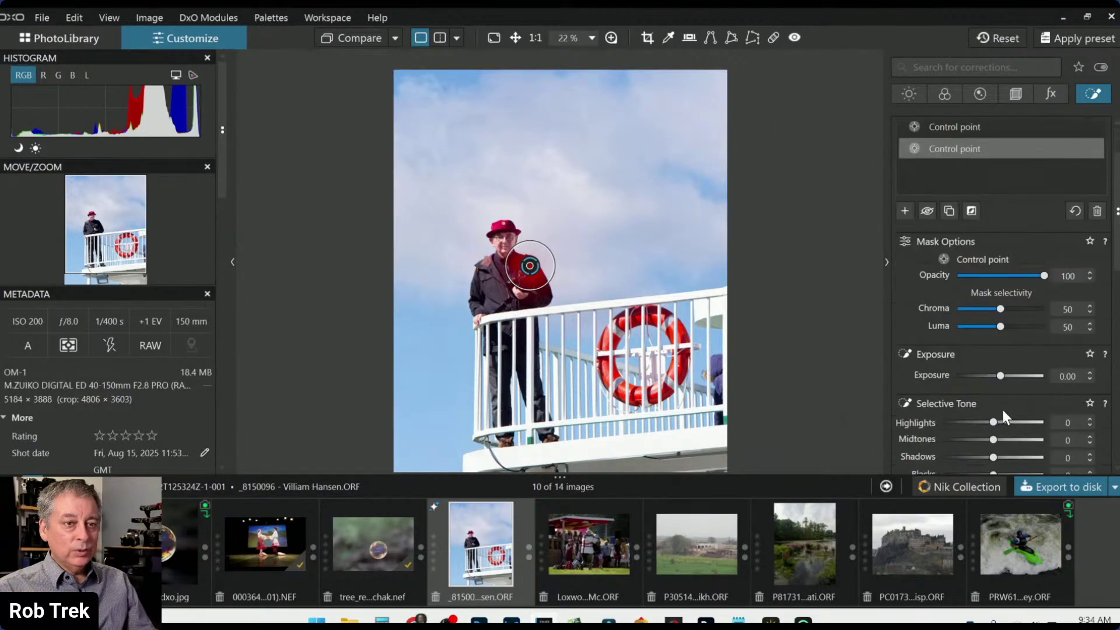
{"action": "scroll", "coordinate": [999, 379], "scroll_direction": "up", "scroll_amount": 3}
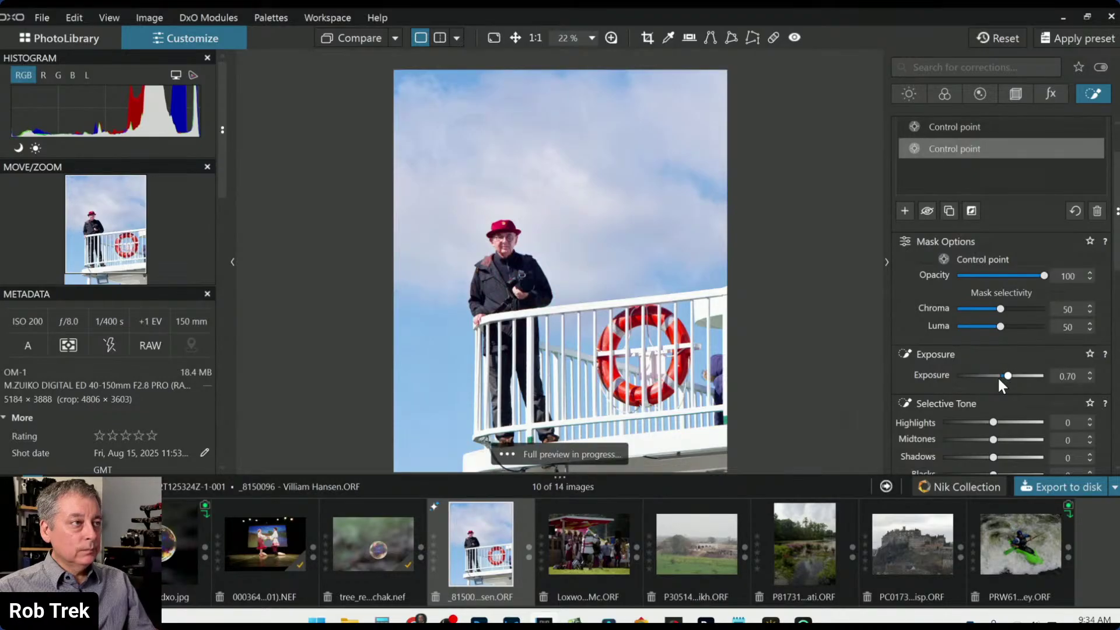
{"action": "scroll", "coordinate": [999, 381], "scroll_direction": "up", "scroll_amount": 2}
{"action": "scroll", "coordinate": [999, 380], "scroll_direction": "up", "scroll_amount": 4}
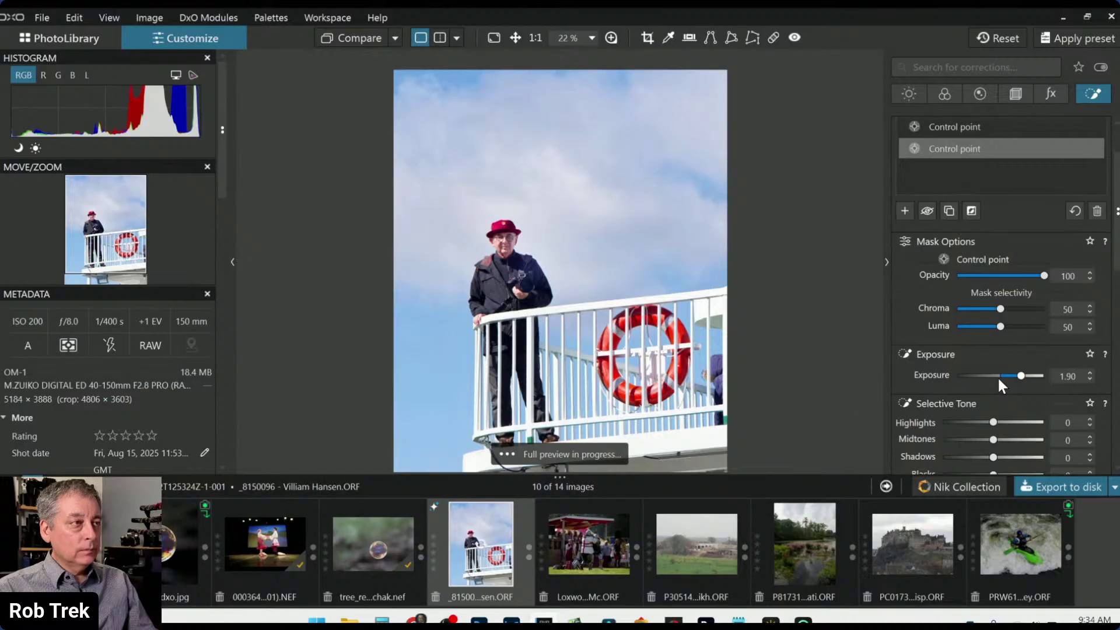
{"action": "scroll", "coordinate": [387, 362], "scroll_direction": "up", "scroll_amount": 4}
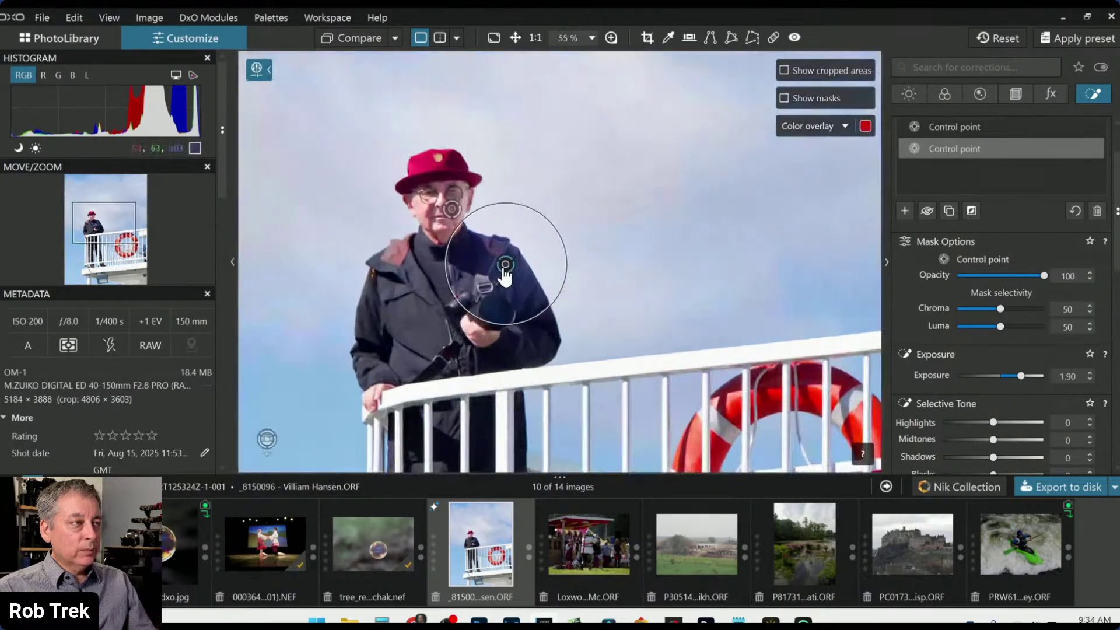
{"action": "left_click_drag", "start_coordinate": [504, 268], "coordinate": [506, 273]}
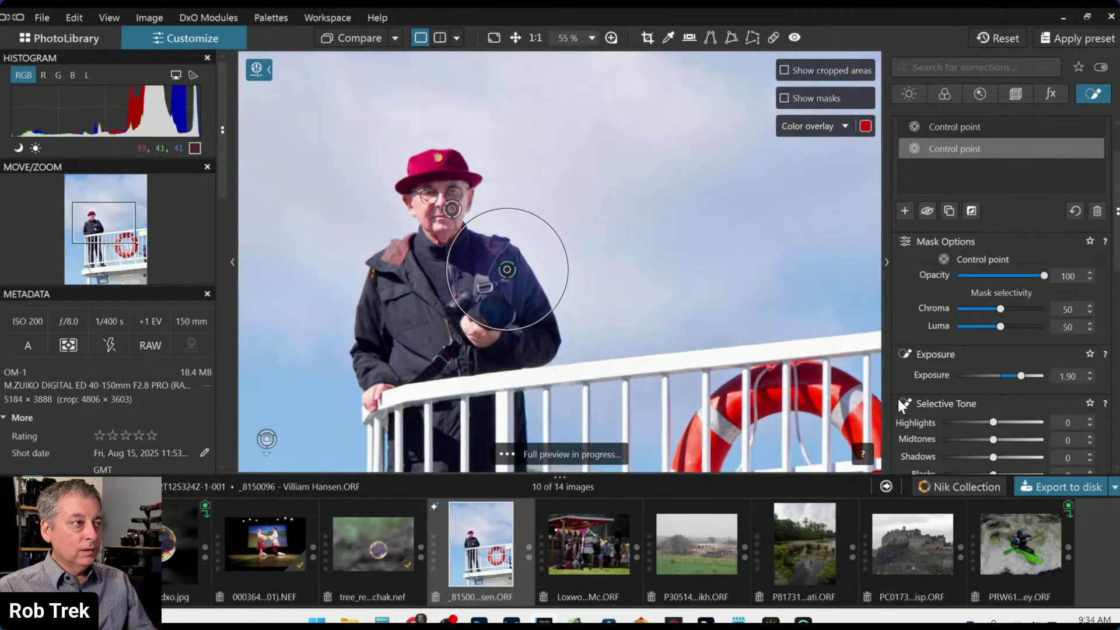
{"action": "left_click_drag", "start_coordinate": [1021, 377], "coordinate": [1016, 379]}
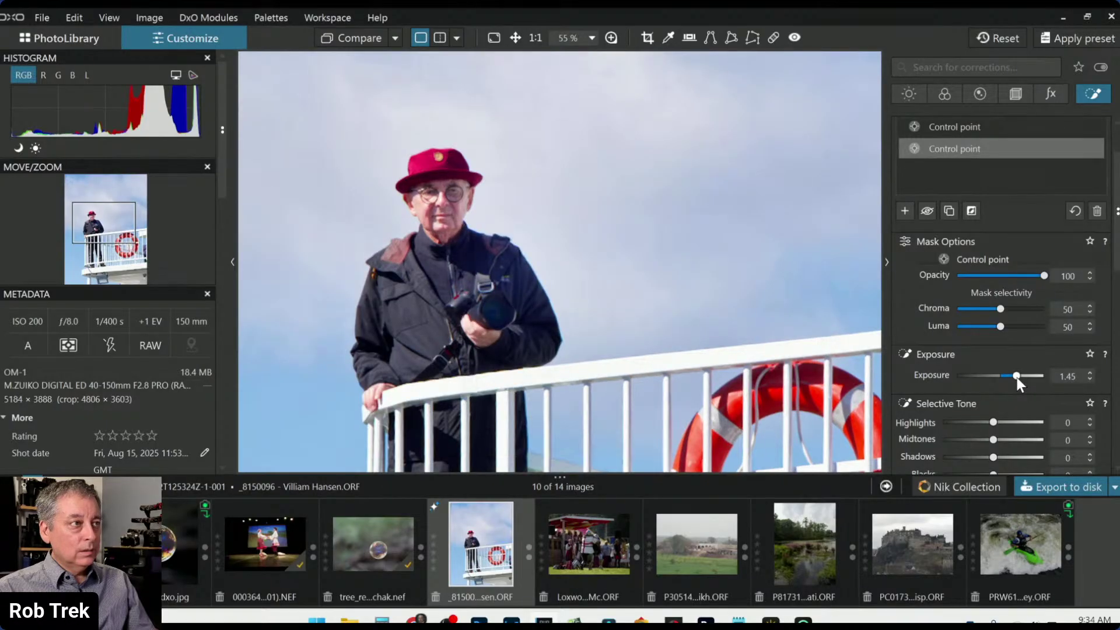
Set DxO ClearView Plus intensity to 24 and raise the white balance temperature to 6188 on the jacket control point.
{"action": "scroll", "coordinate": [1013, 402], "scroll_direction": "down", "scroll_amount": 3}
{"action": "scroll", "coordinate": [1013, 402], "scroll_direction": "down", "scroll_amount": 1}
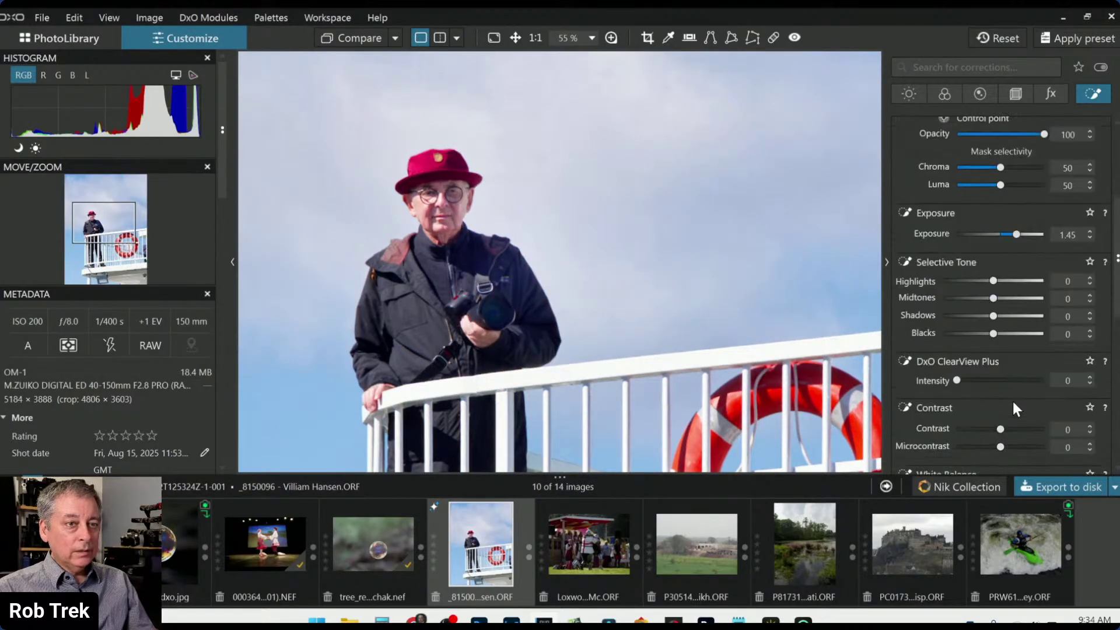
{"action": "left_click", "coordinate": [978, 380]}
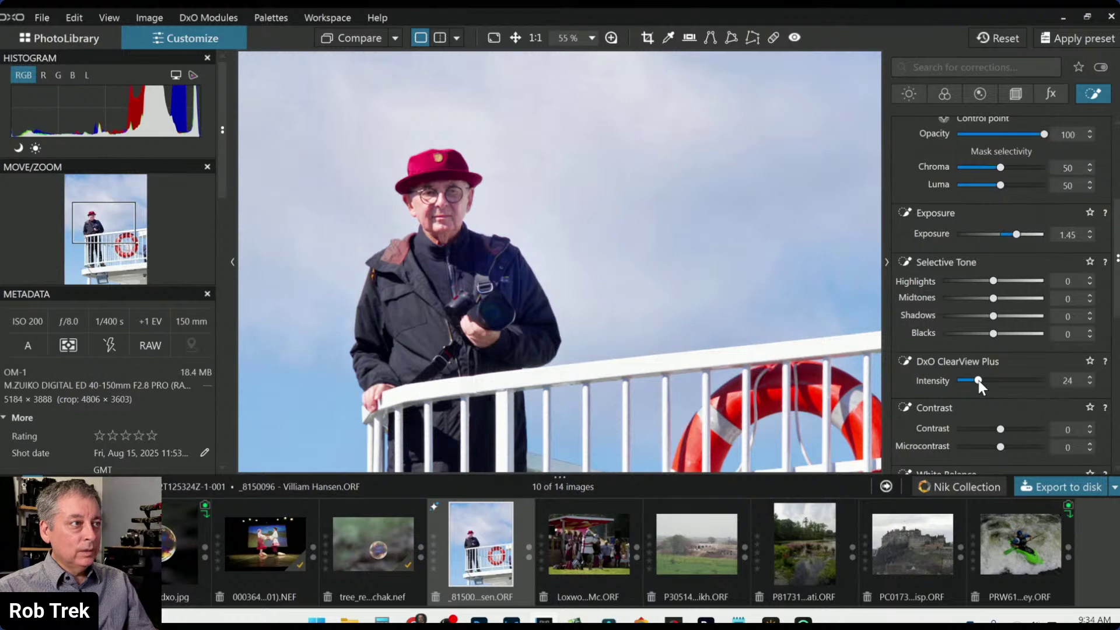
{"action": "scroll", "coordinate": [962, 396], "scroll_direction": "down", "scroll_amount": 3}
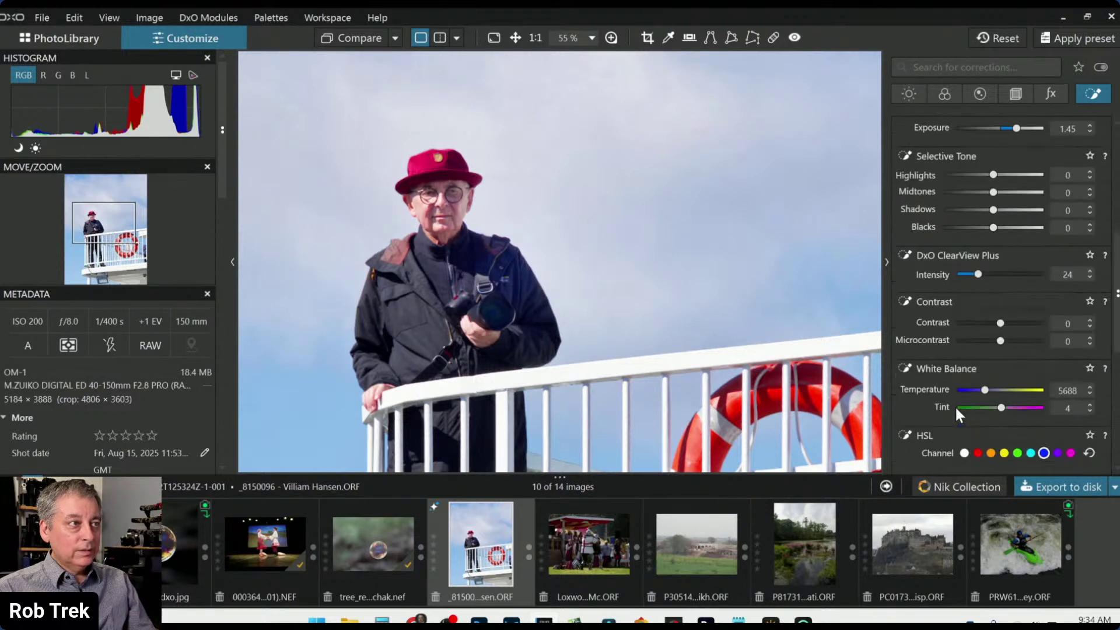
{"action": "scroll", "coordinate": [957, 414], "scroll_direction": "down", "scroll_amount": 1}
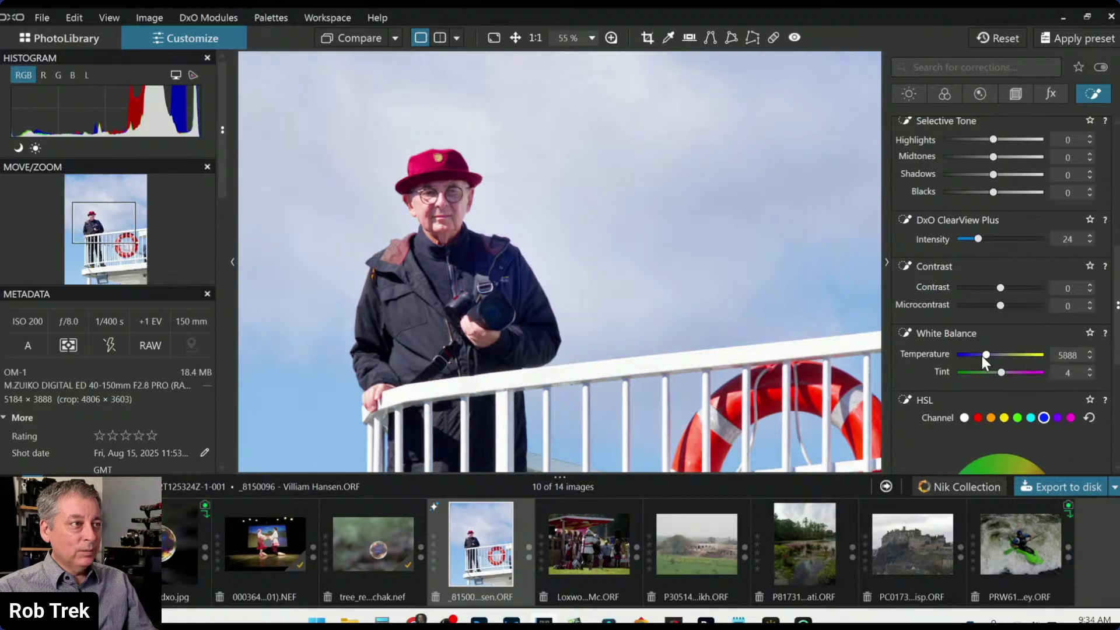
{"action": "scroll", "coordinate": [982, 356], "scroll_direction": "up", "scroll_amount": 1}
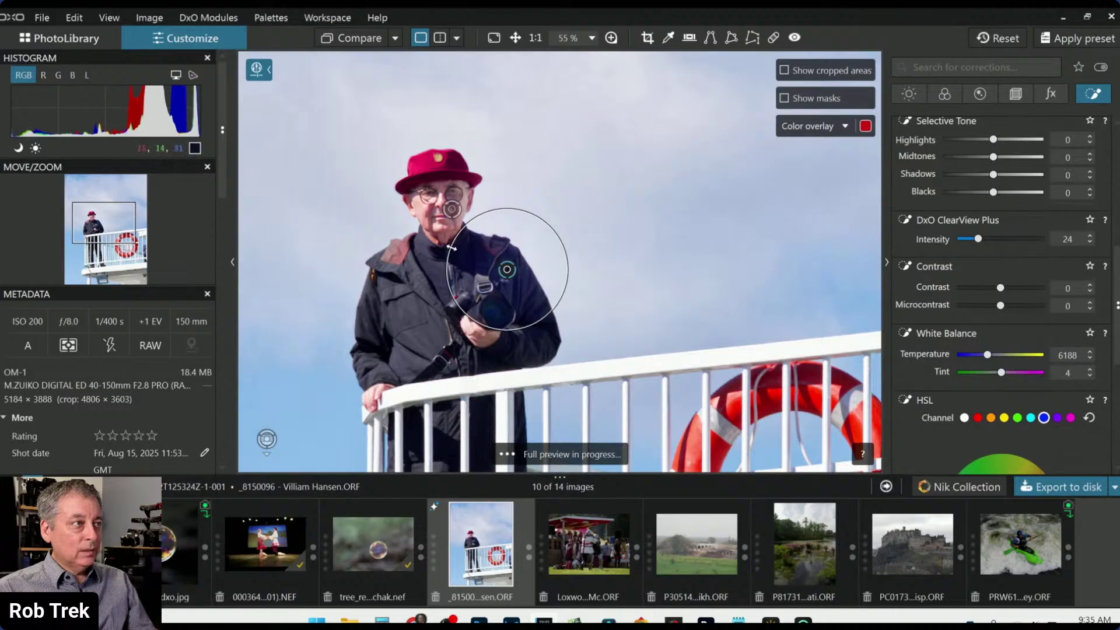
Add another point to the jacket mask on his chest beneath the collar and shrink its circle of influence.
{"action": "left_click", "coordinate": [476, 255]}
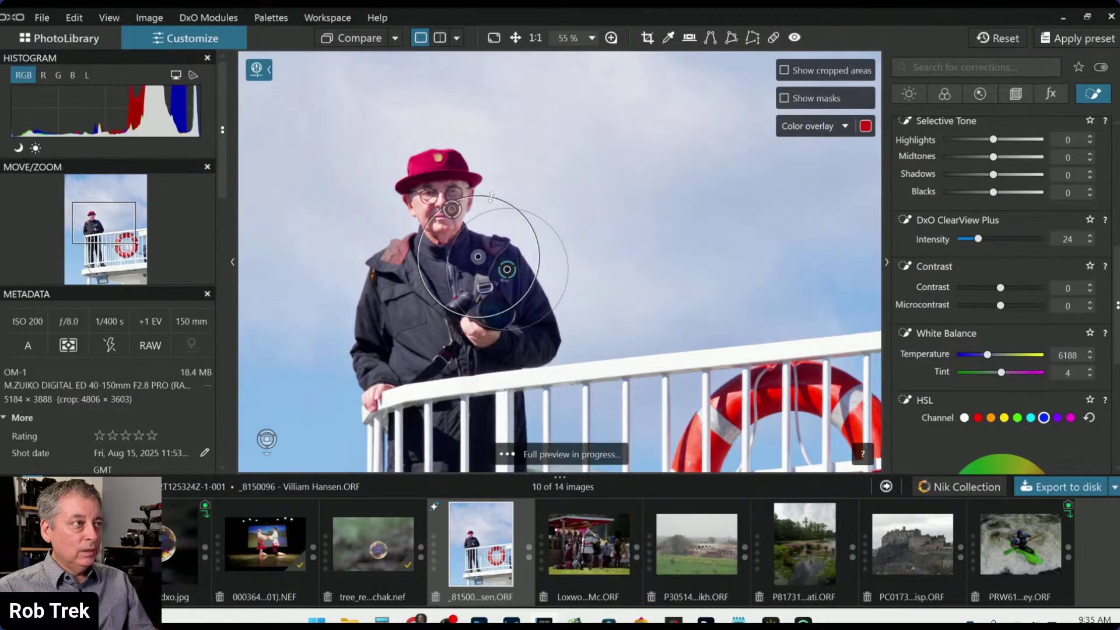
{"action": "left_click_drag", "start_coordinate": [491, 197], "coordinate": [484, 224]}
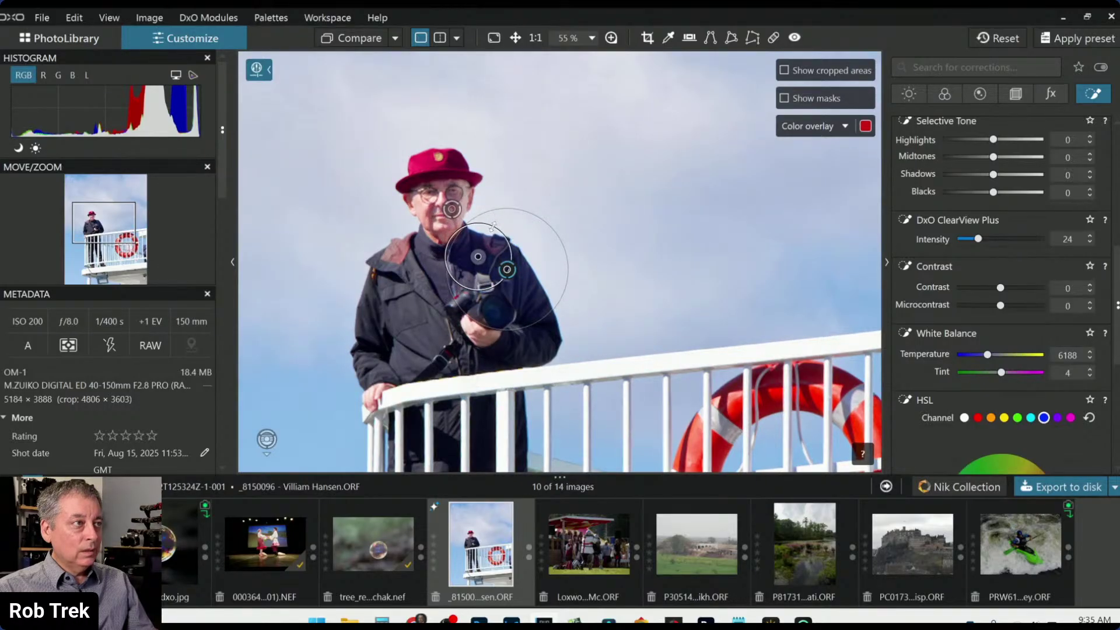
{"action": "left_click_drag", "start_coordinate": [563, 236], "coordinate": [528, 218]}
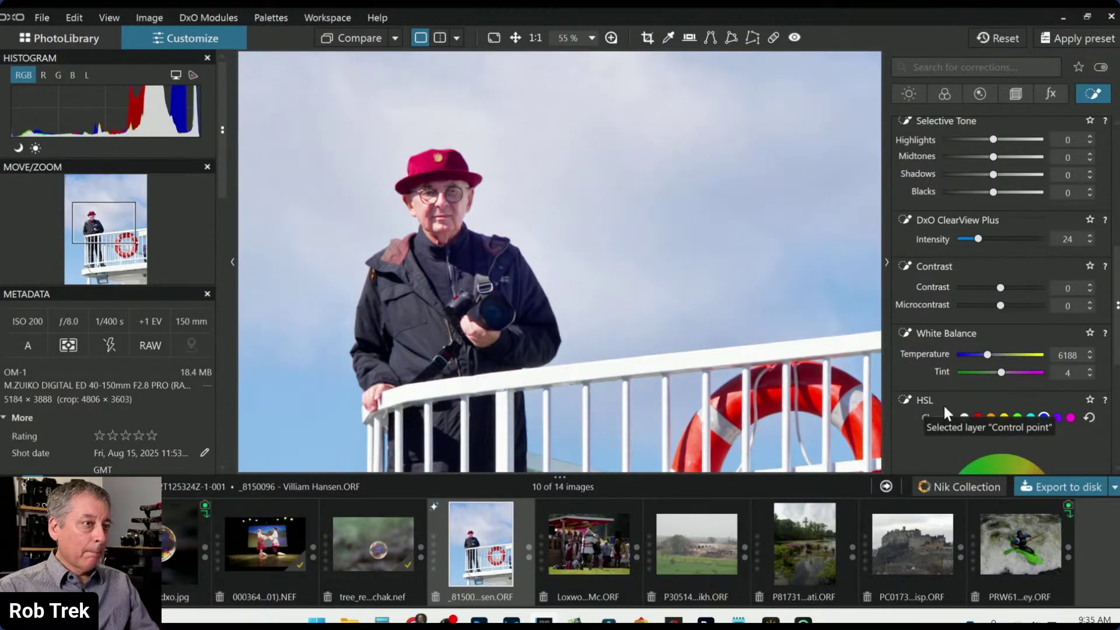
Sample the red of the lifebuoy with the HSL colour picker in the global colour corrections.
{"action": "scroll", "coordinate": [793, 373], "scroll_direction": "down", "scroll_amount": 2}
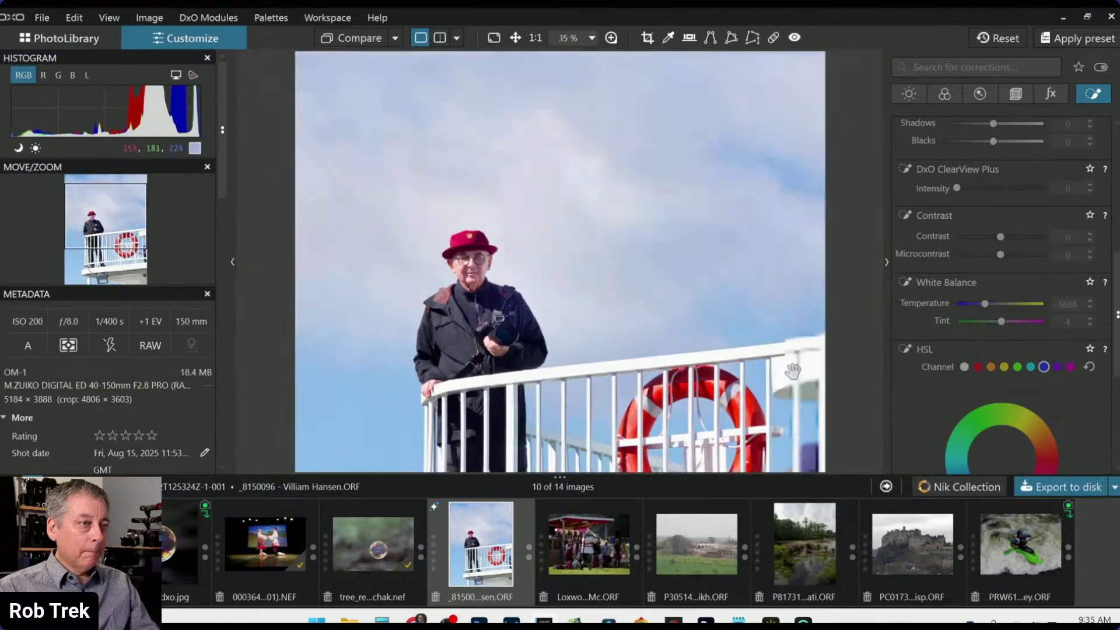
{"action": "scroll", "coordinate": [792, 370], "scroll_direction": "down", "scroll_amount": 3}
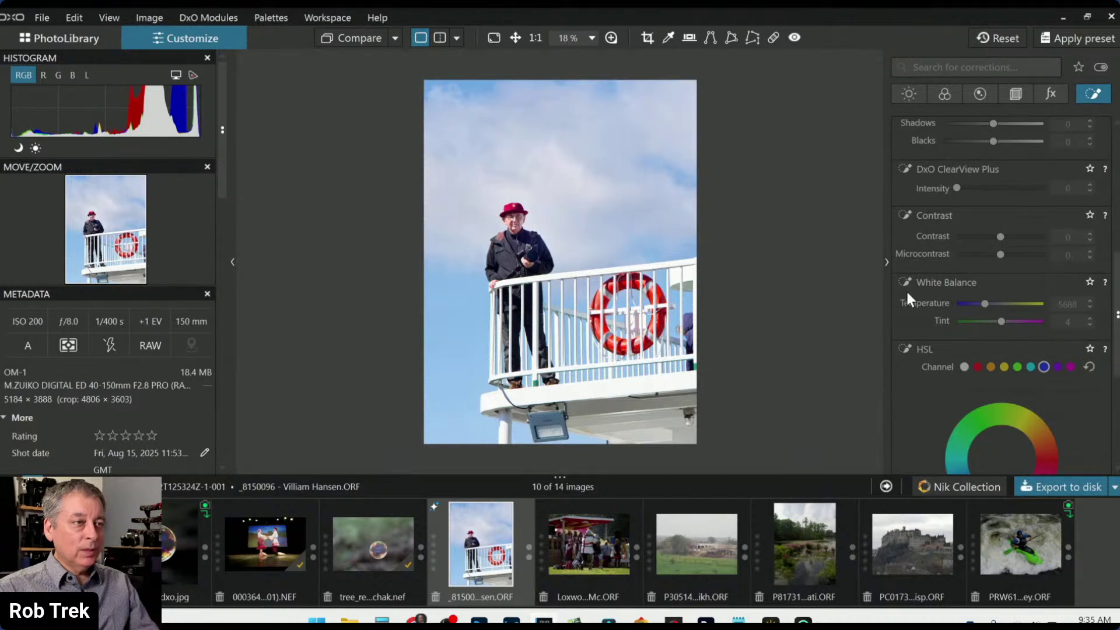
{"action": "scroll", "coordinate": [944, 304], "scroll_direction": "up", "scroll_amount": 3}
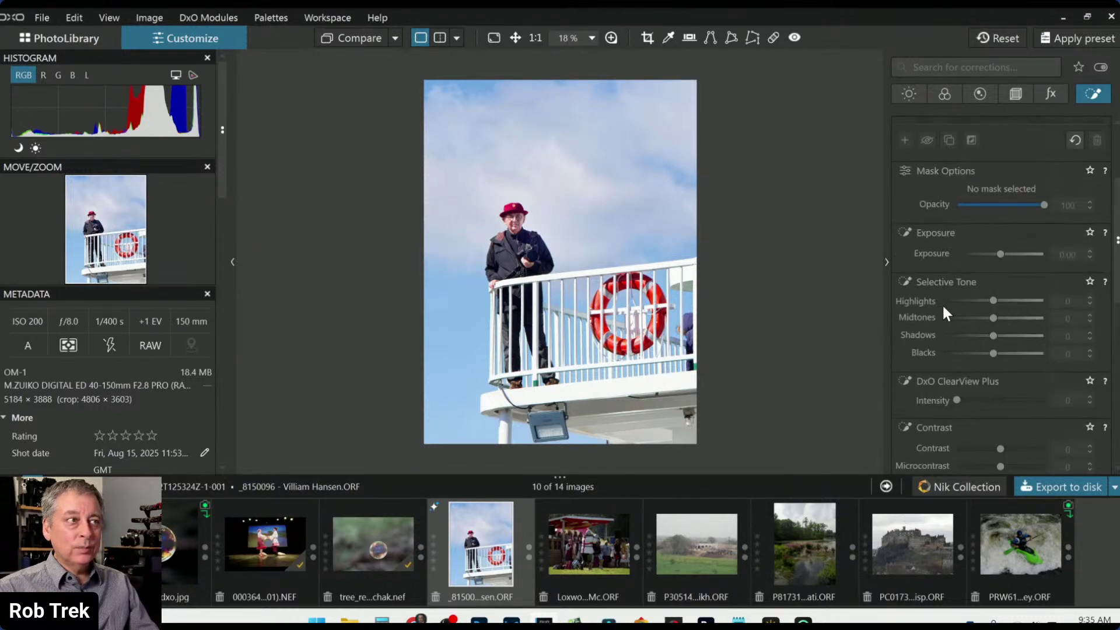
{"action": "scroll", "coordinate": [942, 303], "scroll_direction": "down", "scroll_amount": 3}
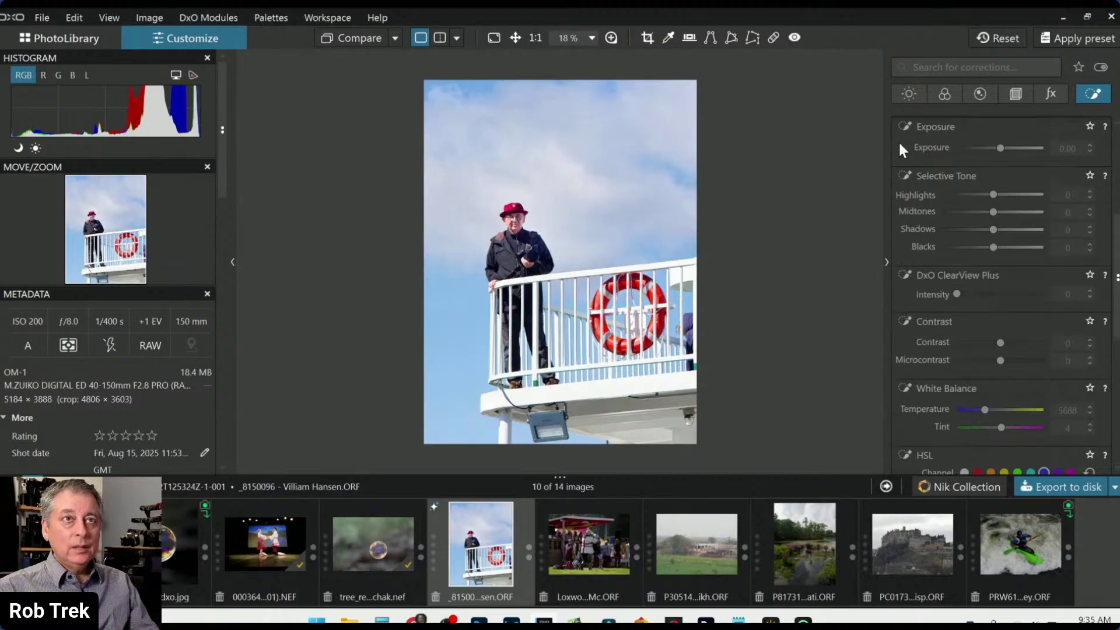
{"action": "left_click", "coordinate": [944, 95]}
{"action": "scroll", "coordinate": [924, 351], "scroll_direction": "down", "scroll_amount": 5}
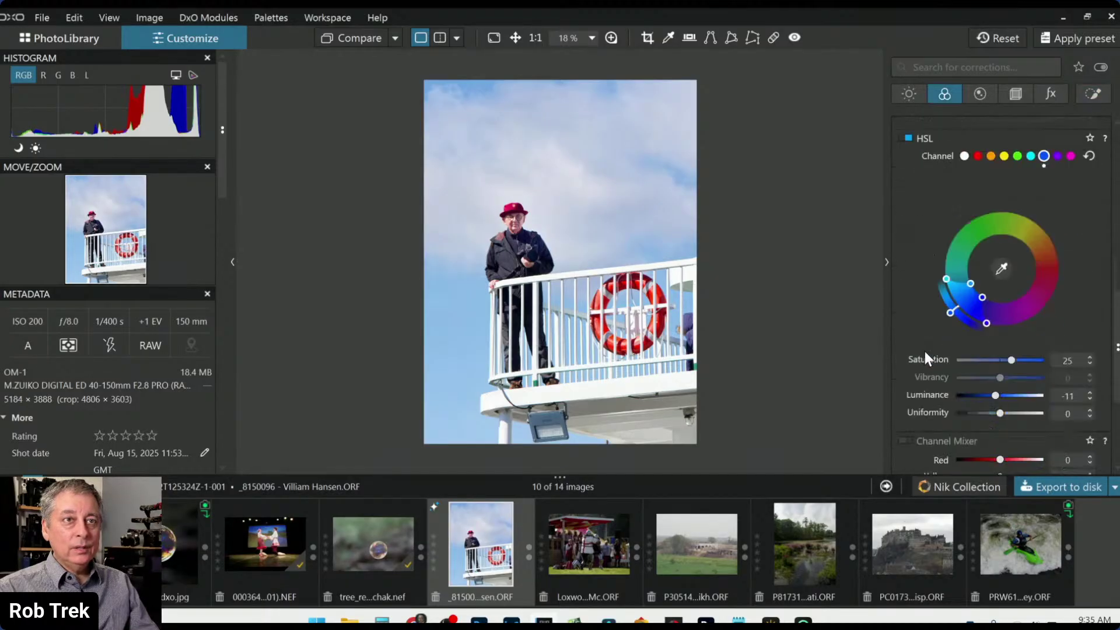
{"action": "left_click", "coordinate": [998, 269]}
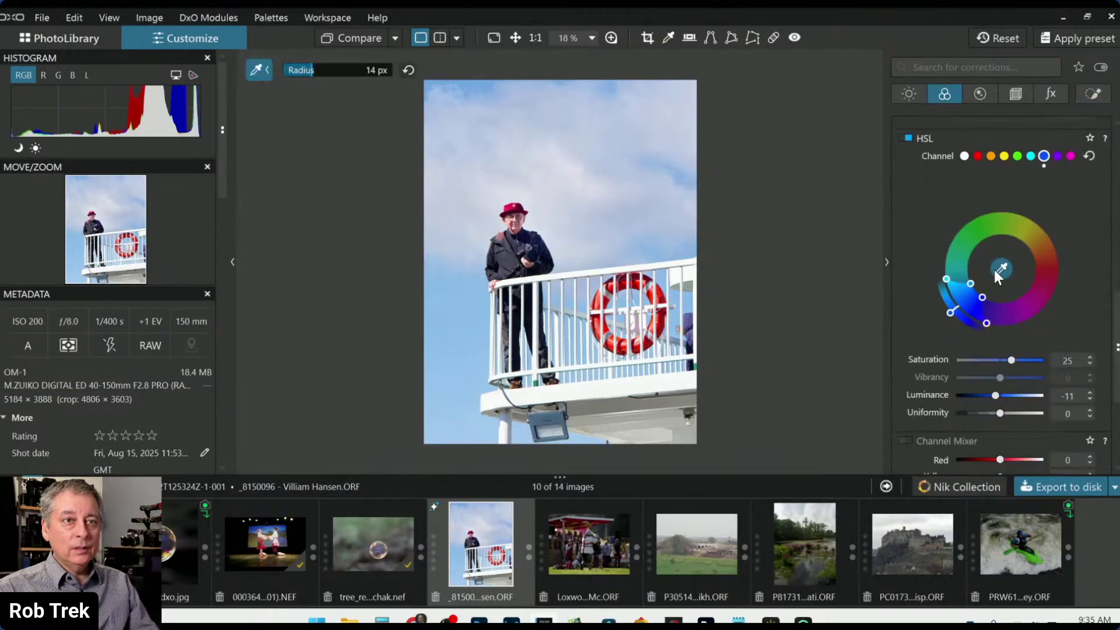
{"action": "left_click", "coordinate": [599, 322]}
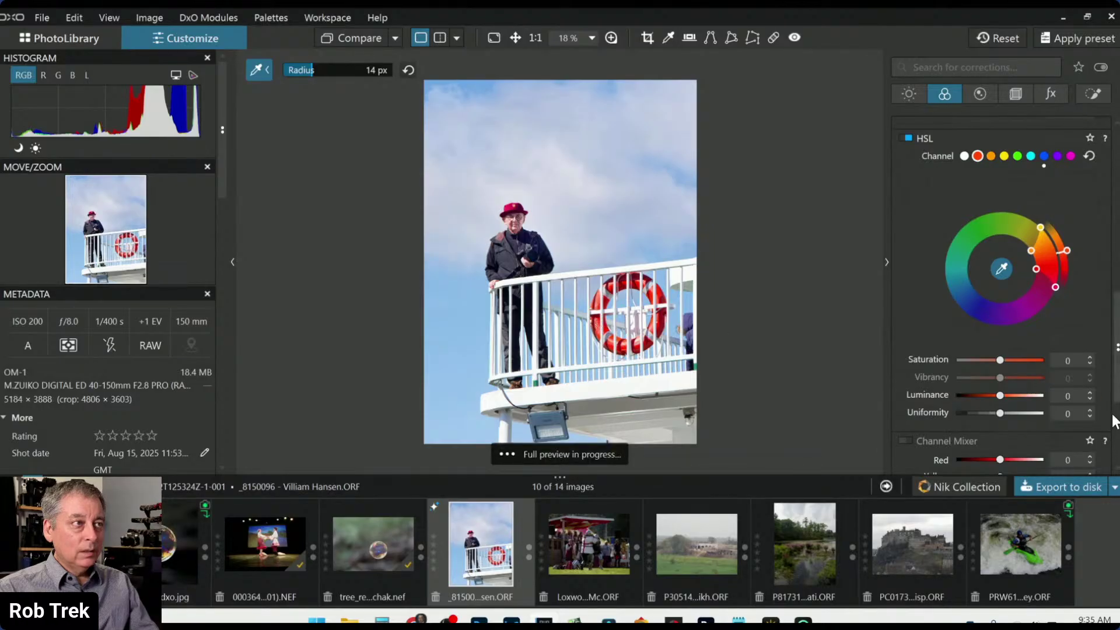
Set the sampled red channel's saturation to 15 and narrow its hue range on the orange-yellow side.
{"action": "left_click_drag", "start_coordinate": [1000, 361], "coordinate": [1010, 362]}
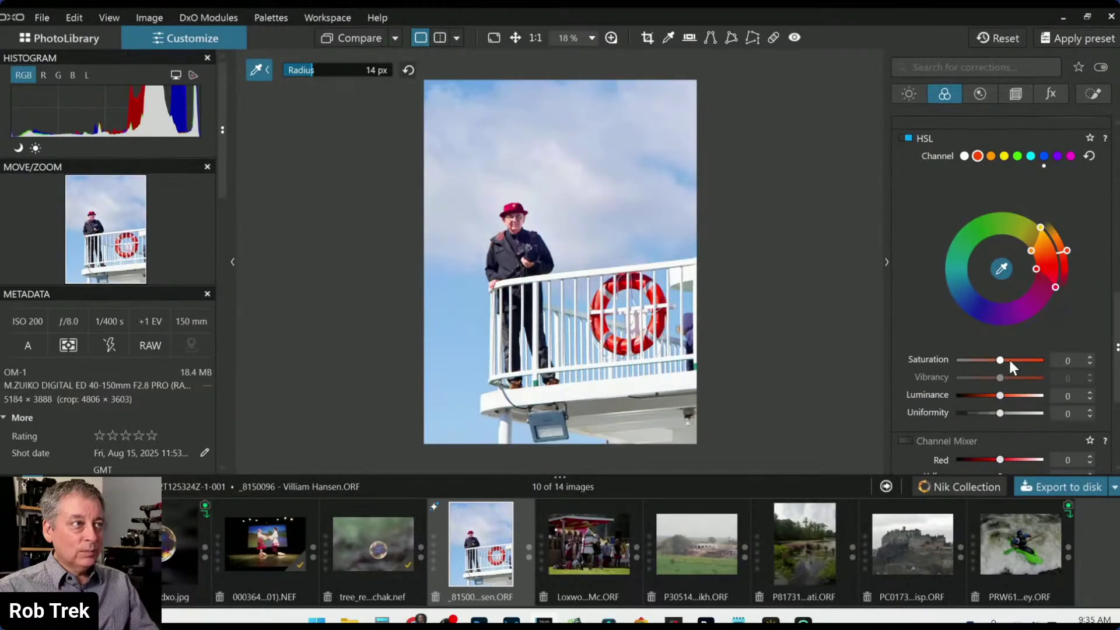
{"action": "left_click", "coordinate": [1009, 360]}
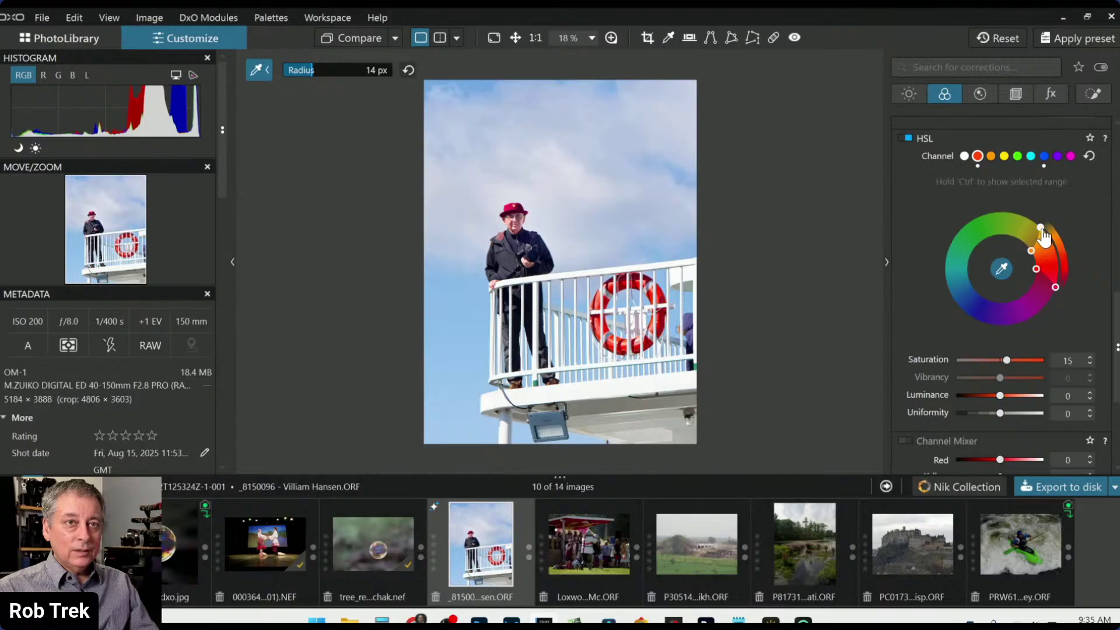
{"action": "left_click_drag", "start_coordinate": [1044, 238], "coordinate": [1053, 245]}
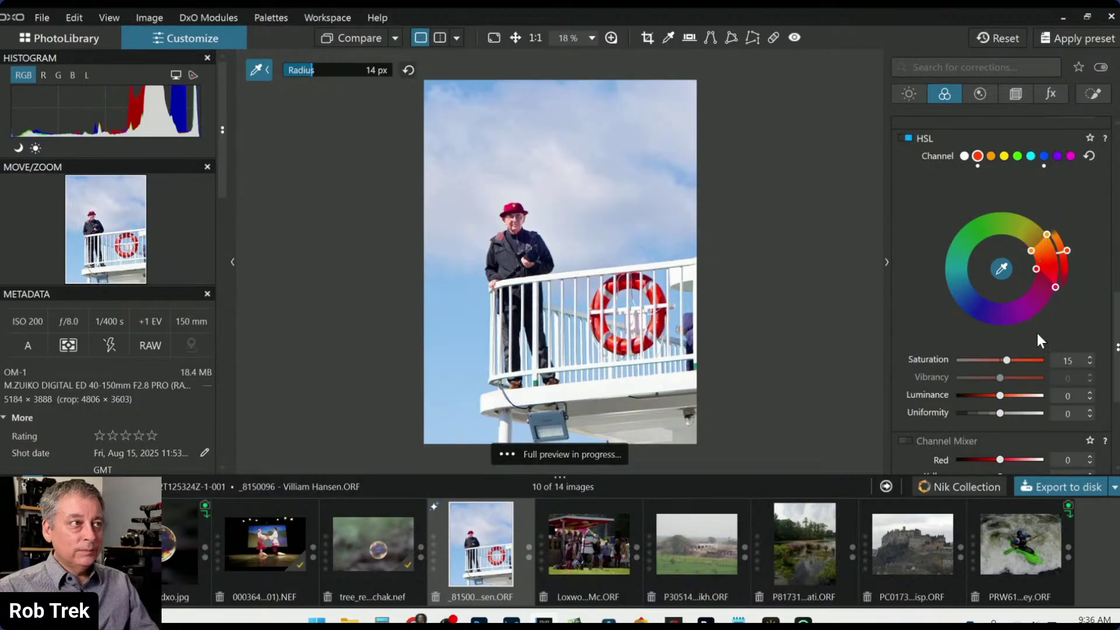
{"action": "left_click", "coordinate": [1014, 376]}
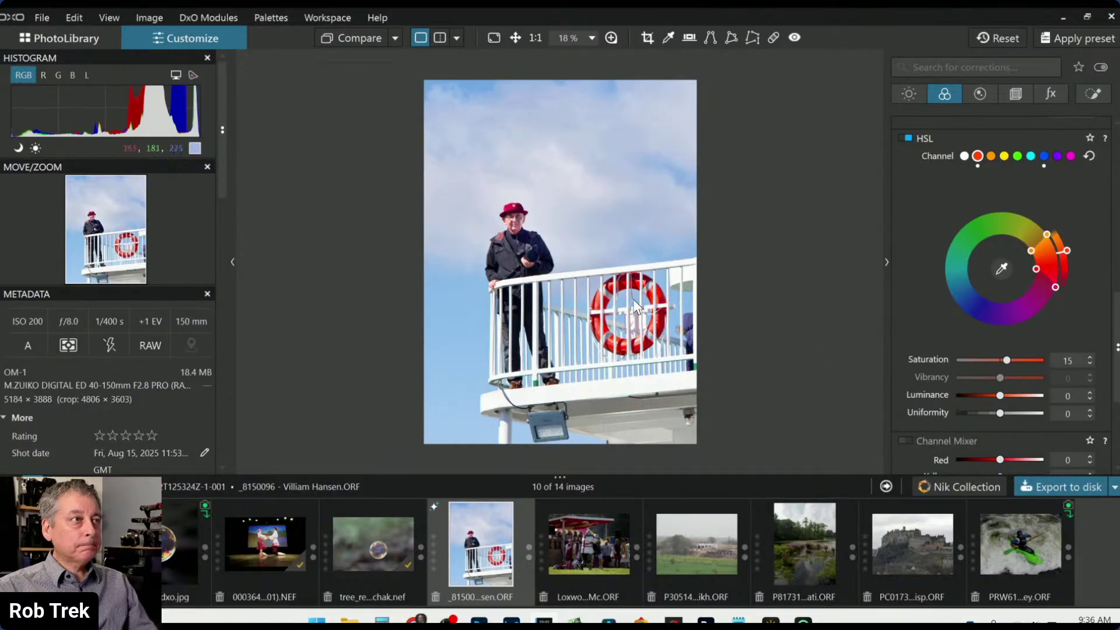
Export the portrait to disk with Standard output as a quality 95 full-size JPEG in the original image folder.
{"action": "right_click", "coordinate": [633, 87]}
{"action": "left_click", "coordinate": [680, 96]}
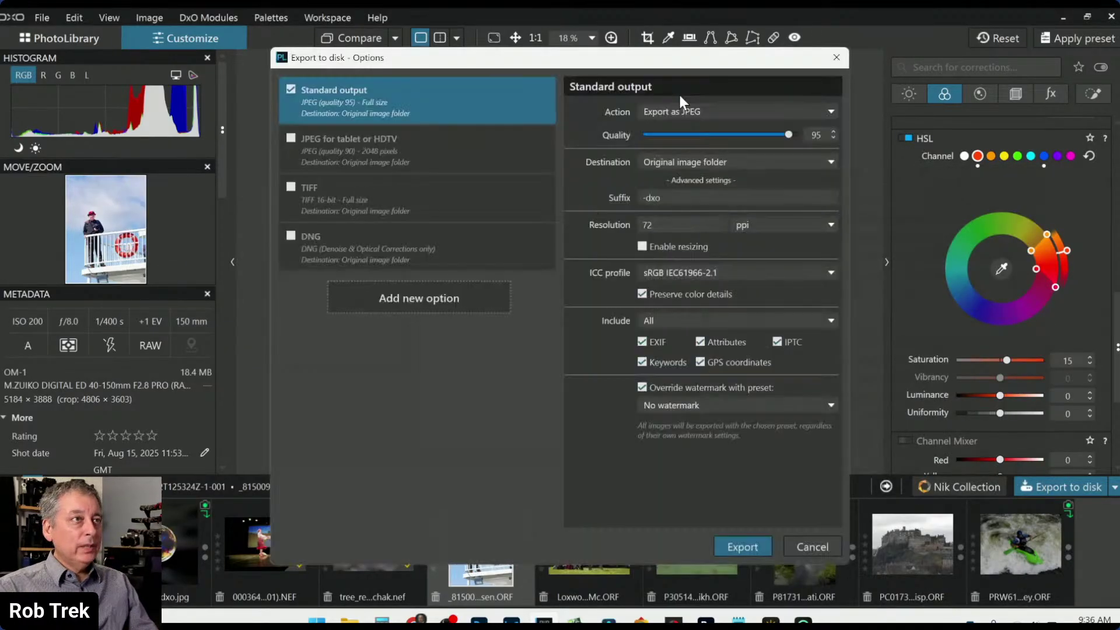
{"action": "key", "text": "Return"}
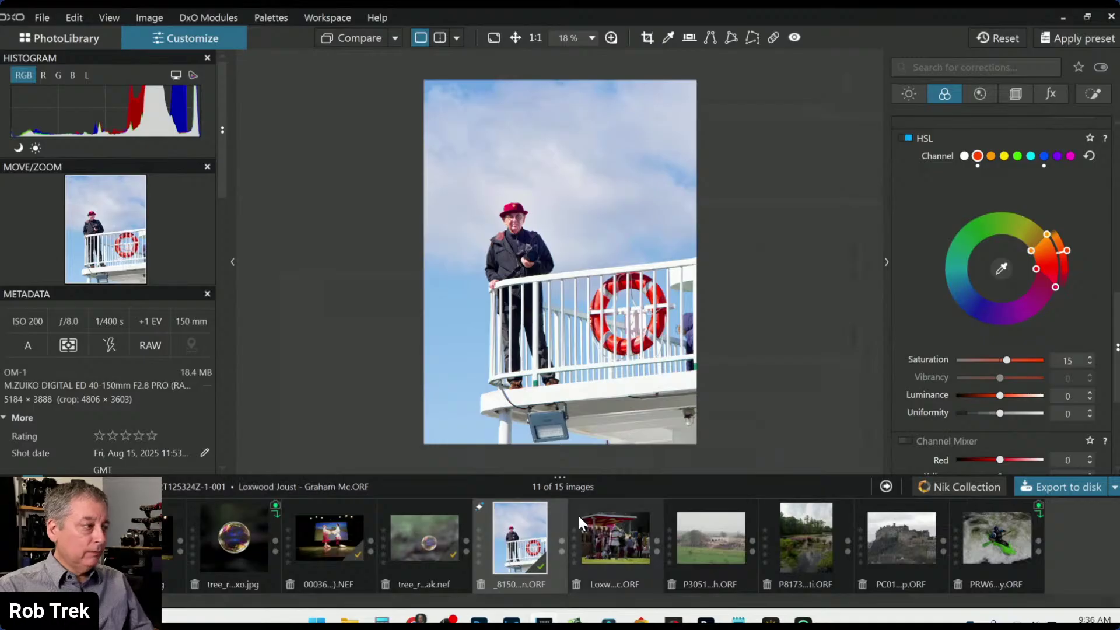
Reset all corrections on the deck portrait and set the photo as the reference image.
{"action": "left_click", "coordinate": [1022, 37]}
{"action": "right_click", "coordinate": [542, 502]}
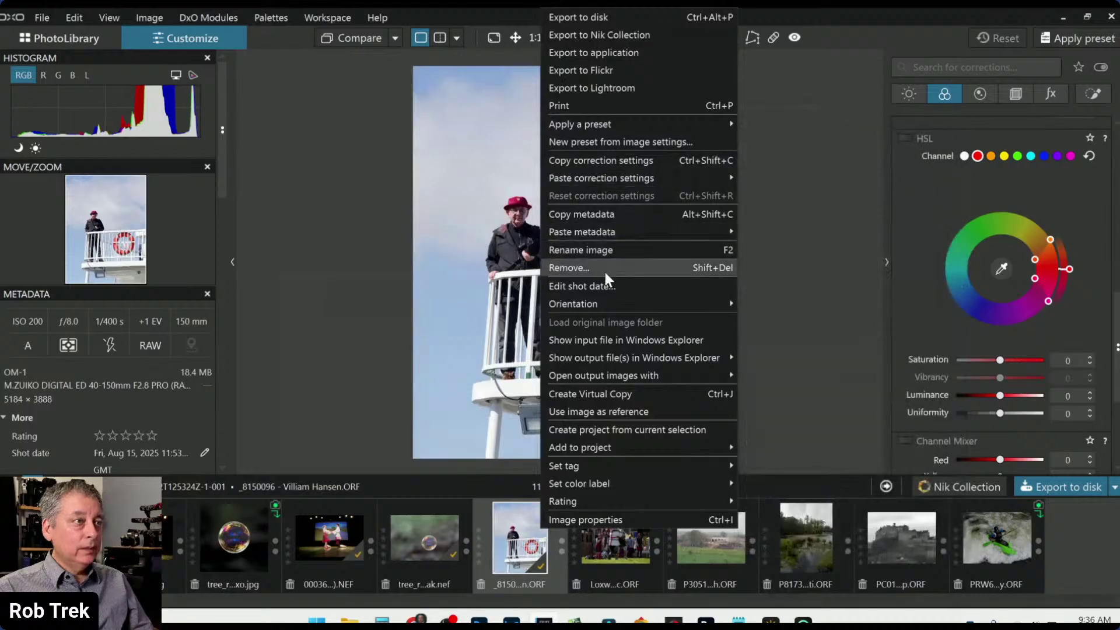
{"action": "left_click", "coordinate": [616, 411]}
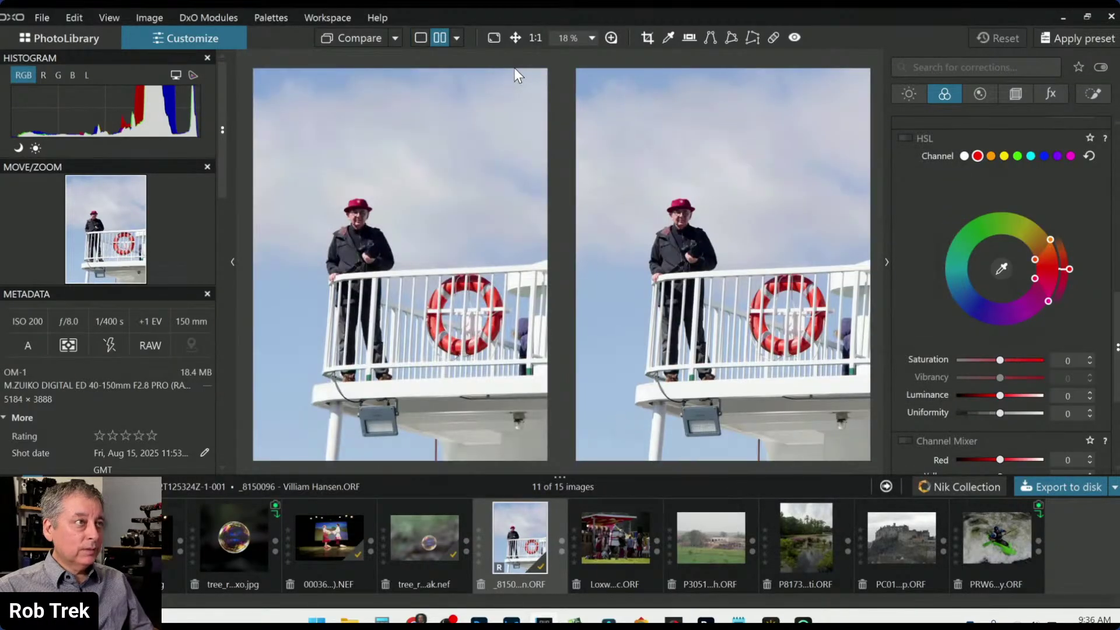
Change the comparison source to show the edited version beside the reset photo, and hide the side palettes.
{"action": "left_click", "coordinate": [455, 36]}
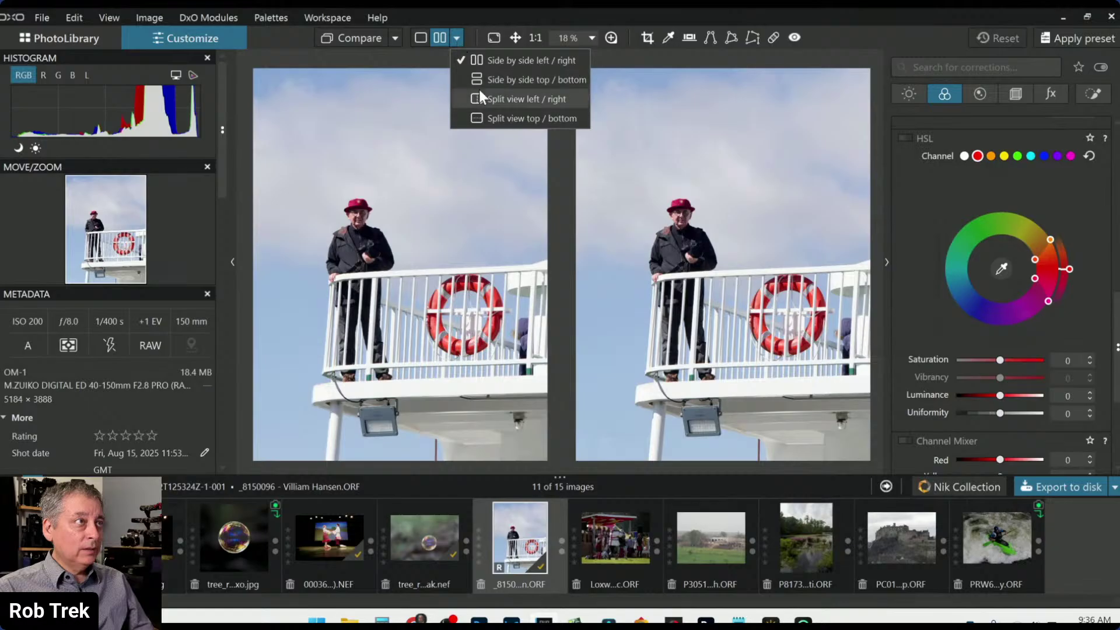
{"action": "left_click", "coordinate": [397, 40]}
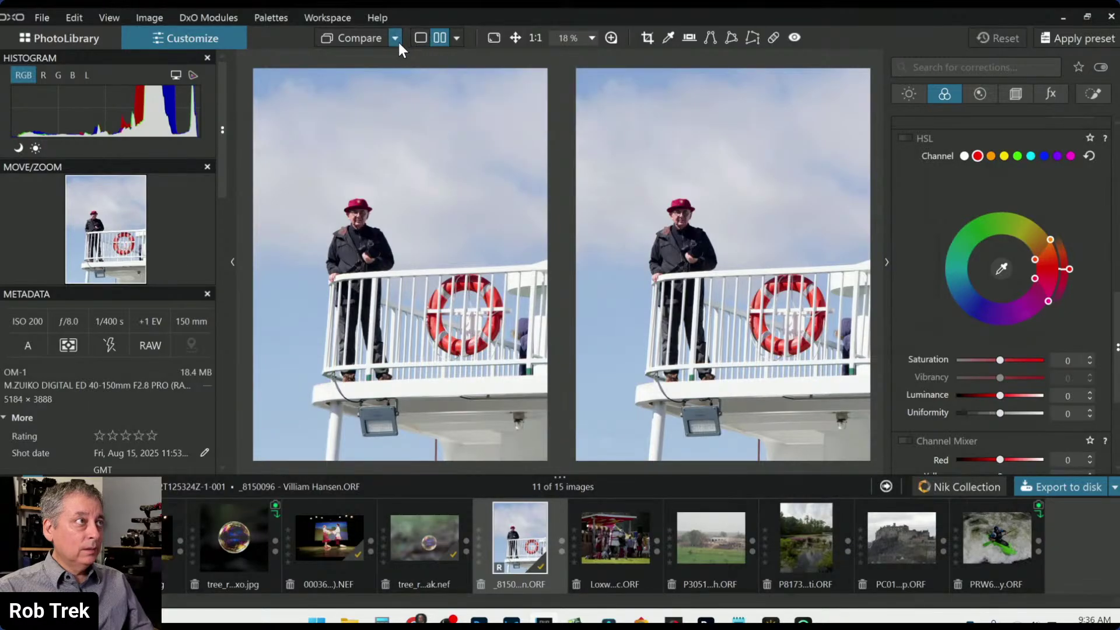
{"action": "left_click", "coordinate": [397, 39]}
{"action": "left_click", "coordinate": [441, 132]}
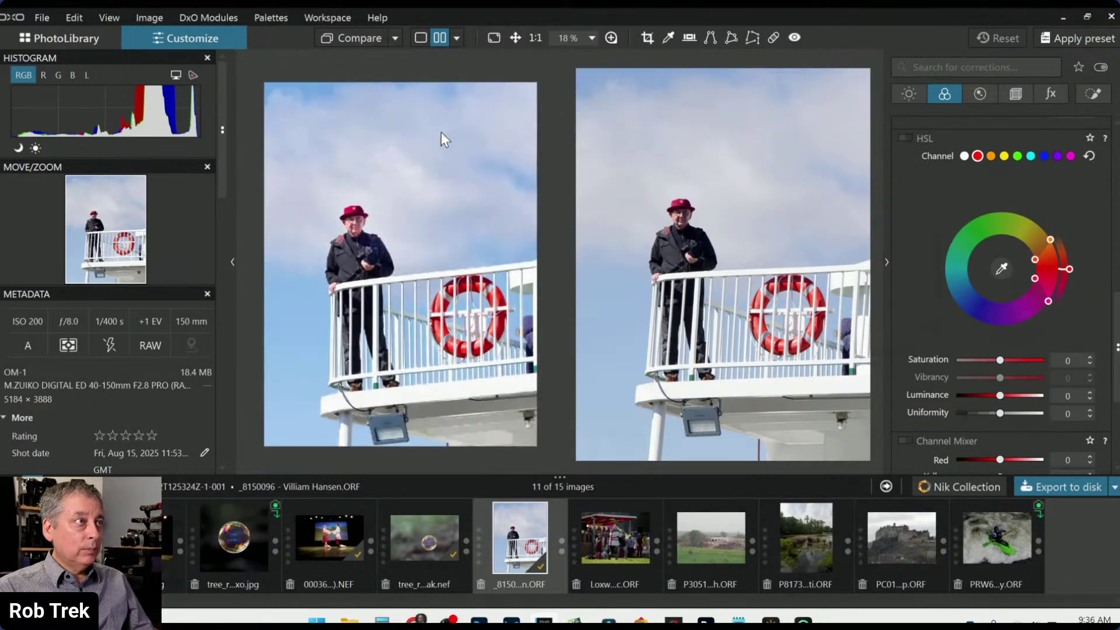
{"action": "key", "text": "Tab"}
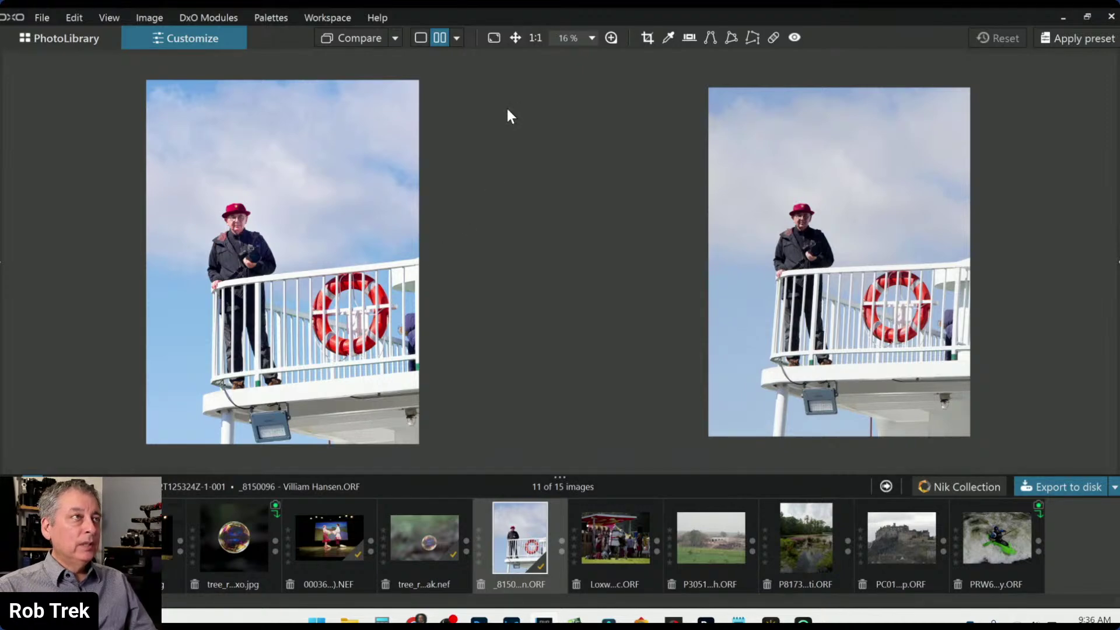
Switch the comparison to Split view left / right and move the divider closer to the photo.
{"action": "left_click", "coordinate": [457, 38]}
{"action": "left_click", "coordinate": [480, 95]}
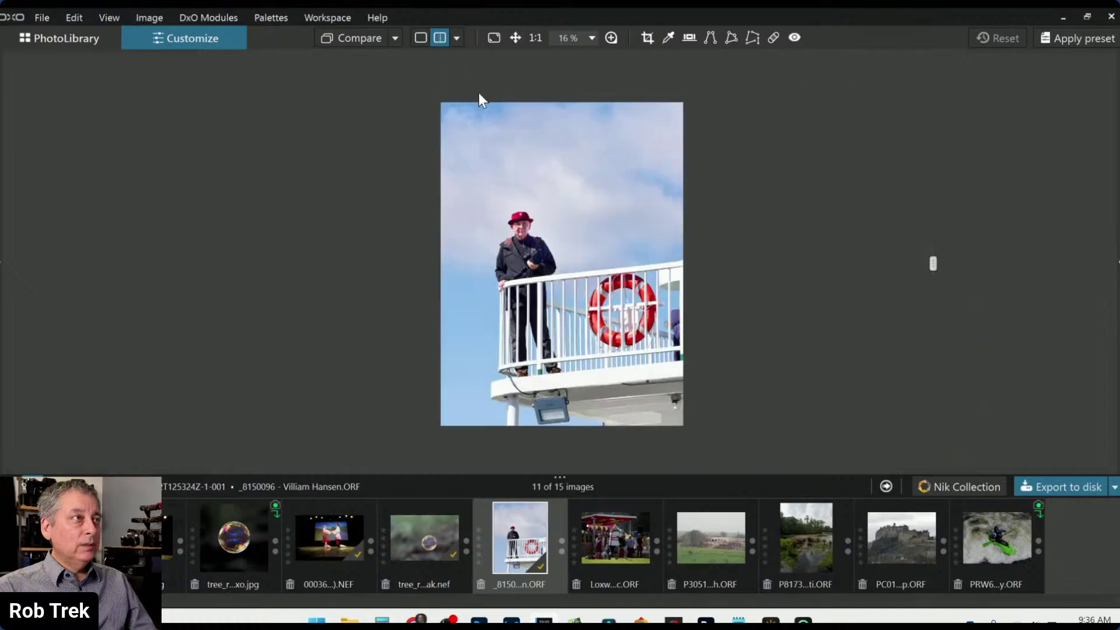
{"action": "left_click_drag", "start_coordinate": [932, 264], "coordinate": [759, 268]}
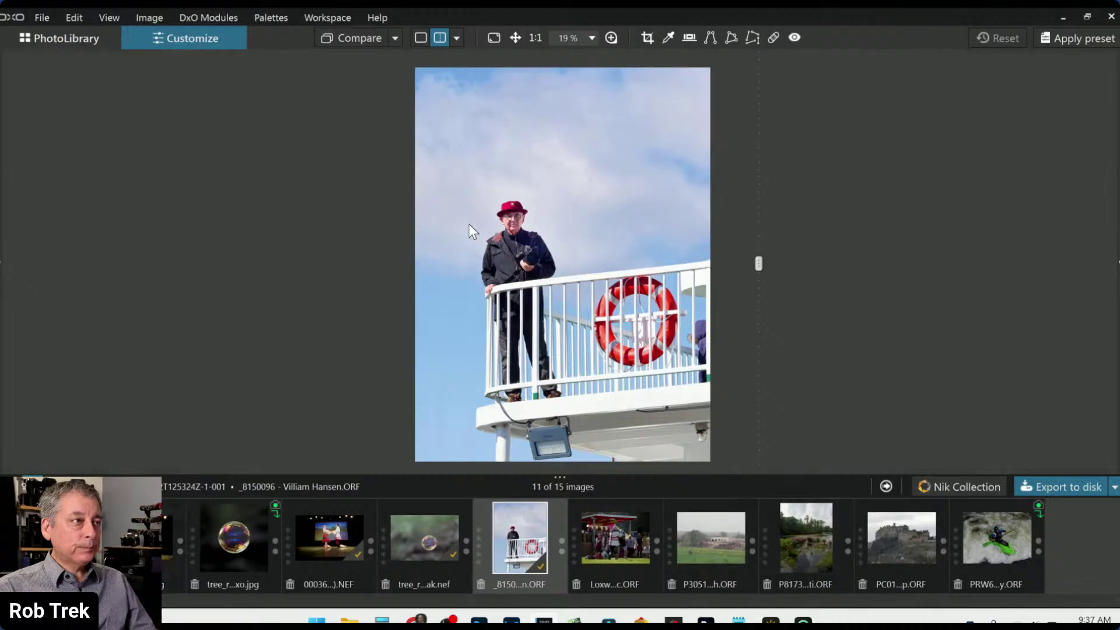
Compare the man's face and jacket up close by sweeping the split divider across him and back, and magnify the jacket detail.
{"action": "scroll", "coordinate": [473, 221], "scroll_direction": "up", "scroll_amount": 4}
{"action": "scroll", "coordinate": [481, 217], "scroll_direction": "up", "scroll_amount": 3}
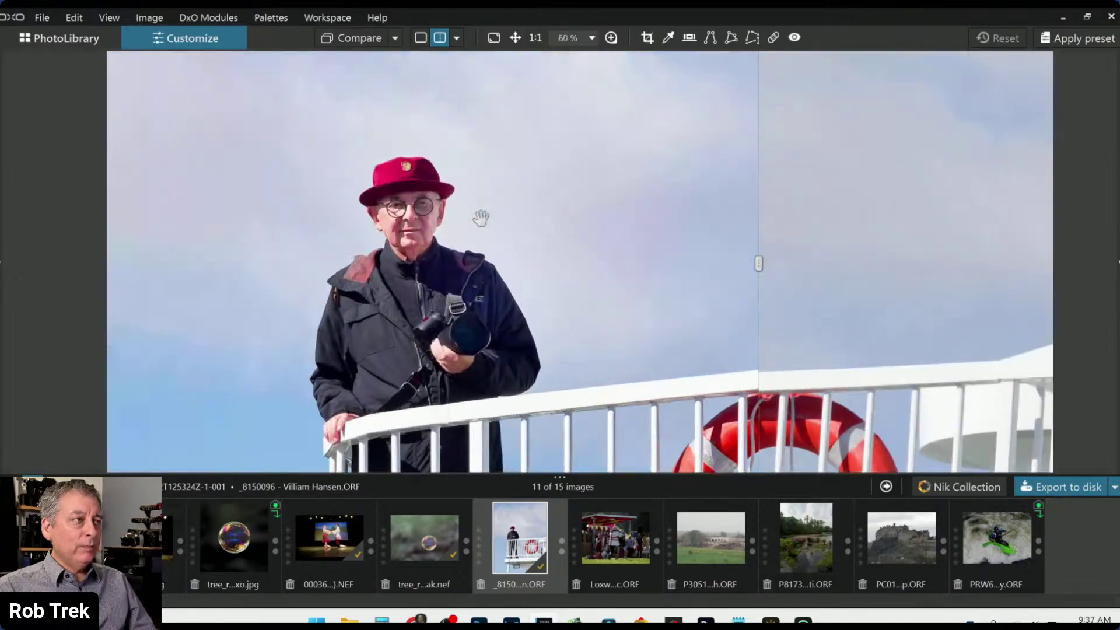
{"action": "scroll", "coordinate": [465, 224], "scroll_direction": "up", "scroll_amount": 1}
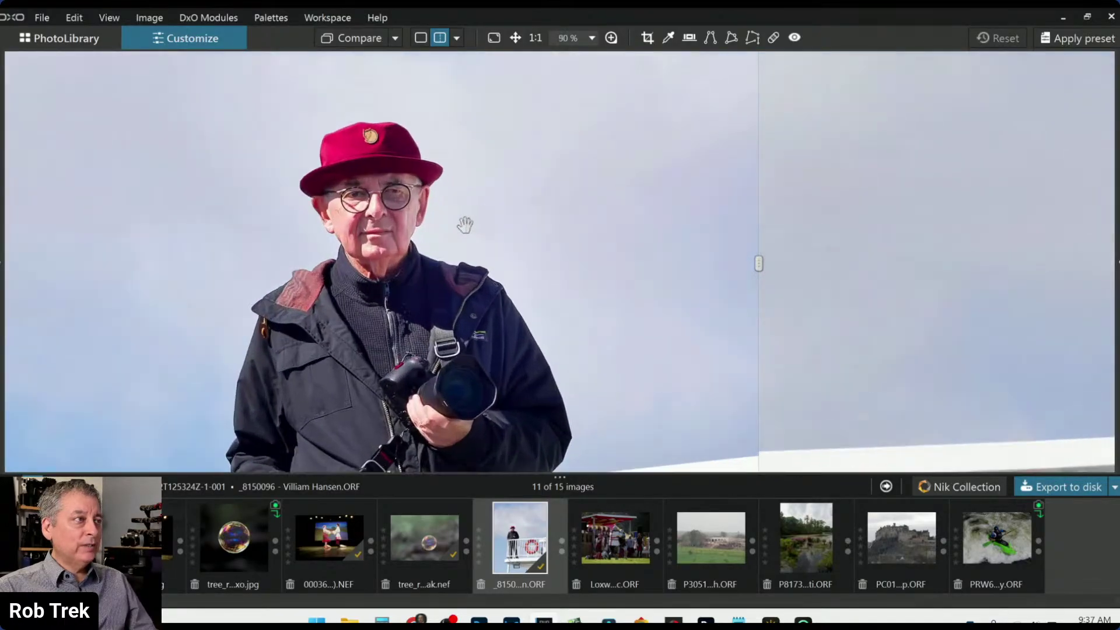
{"action": "scroll", "coordinate": [464, 224], "scroll_direction": "up", "scroll_amount": 1}
{"action": "left_click_drag", "start_coordinate": [758, 264], "coordinate": [221, 263]}
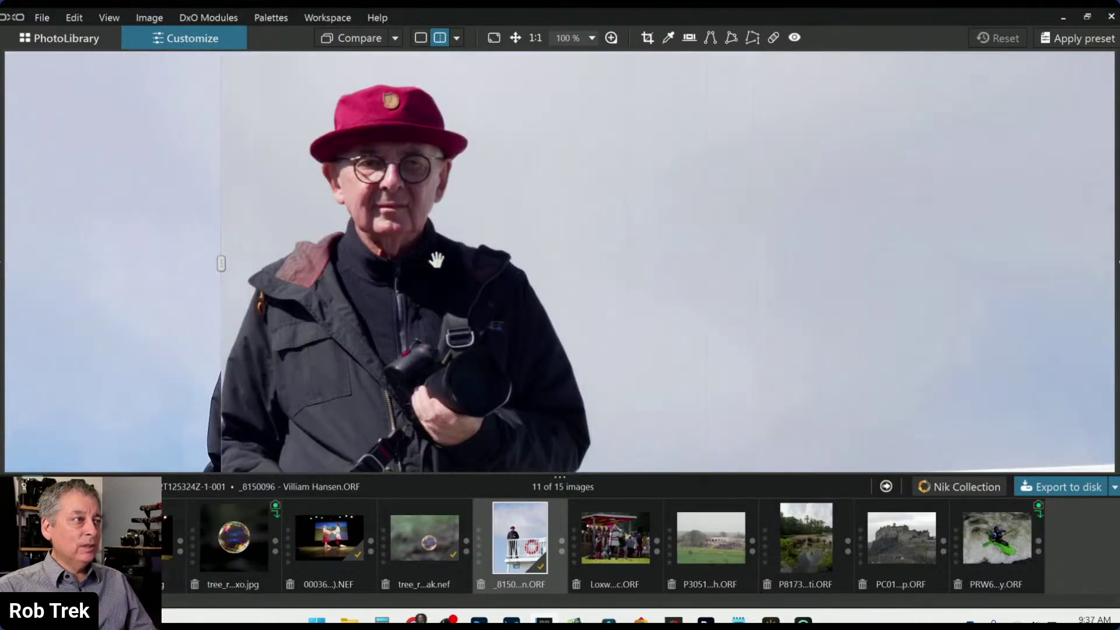
{"action": "left_click_drag", "start_coordinate": [221, 264], "coordinate": [724, 264]}
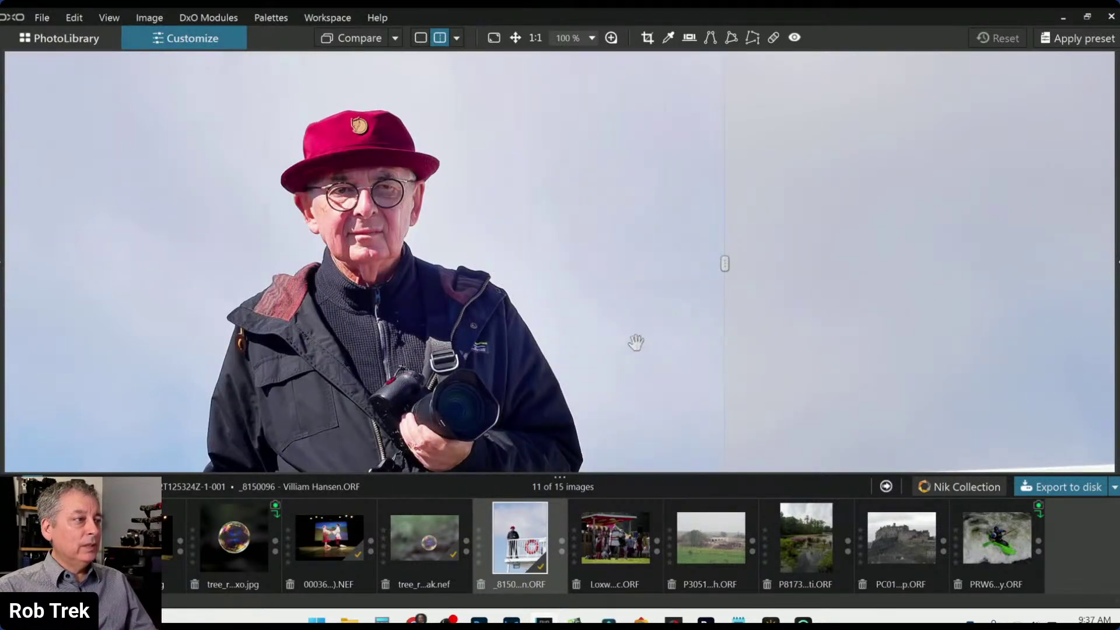
{"action": "scroll", "coordinate": [636, 342], "scroll_direction": "down", "scroll_amount": 1}
{"action": "scroll", "coordinate": [635, 342], "scroll_direction": "down", "scroll_amount": 1}
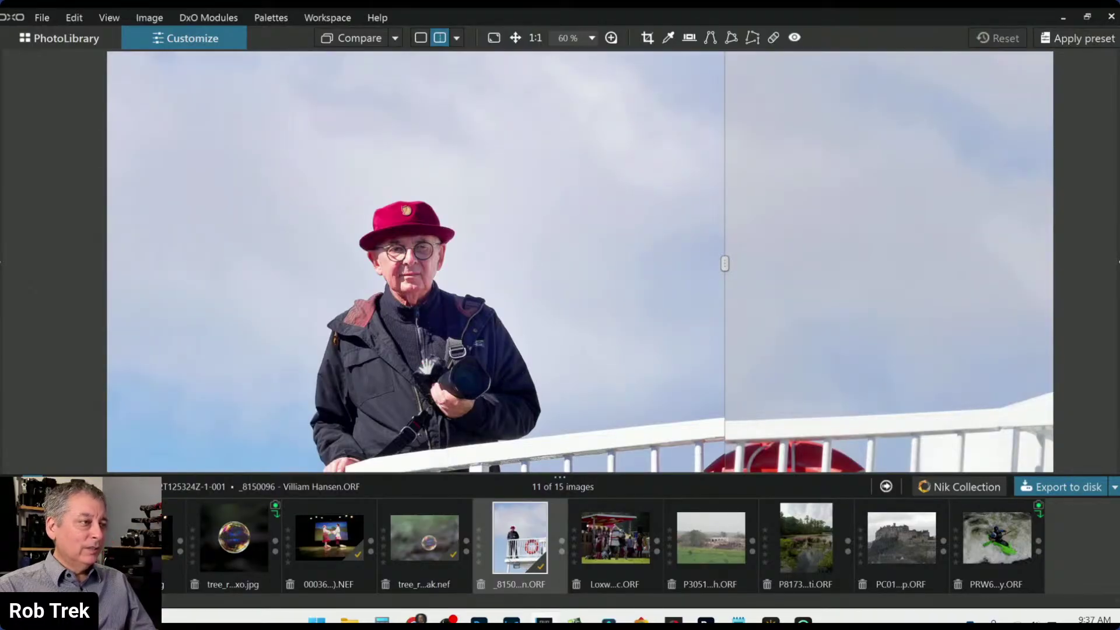
{"action": "scroll", "coordinate": [428, 366], "scroll_direction": "up", "scroll_amount": 5}
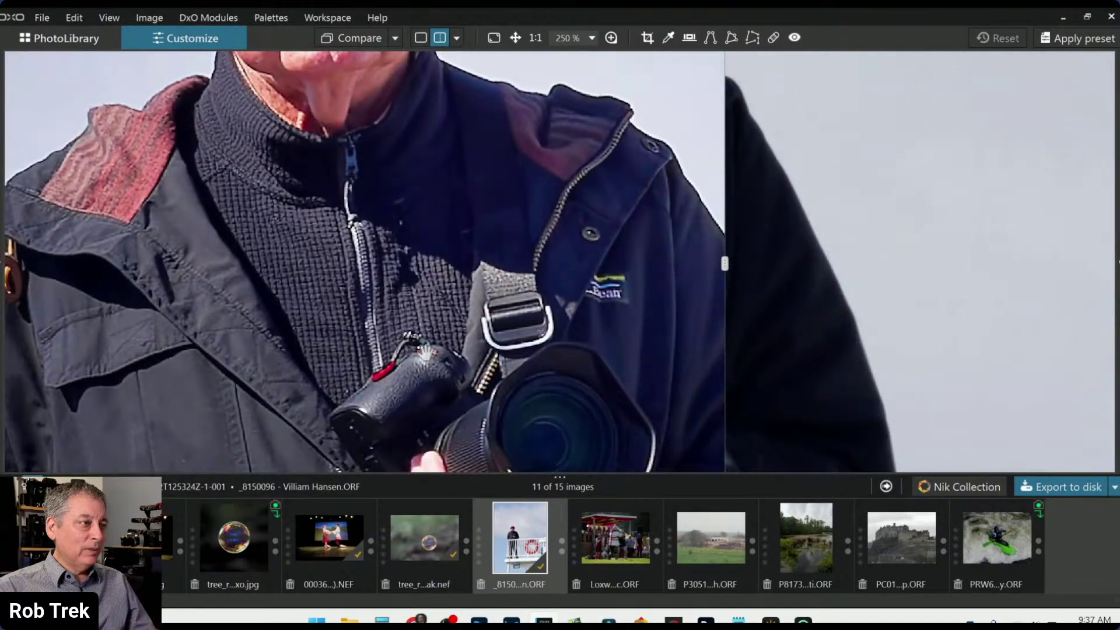
Fit the whole deck portrait in view, move the split divider off the photo, and switch the comparison to side-by-side view.
{"action": "scroll", "coordinate": [467, 394], "scroll_direction": "down", "scroll_amount": 1}
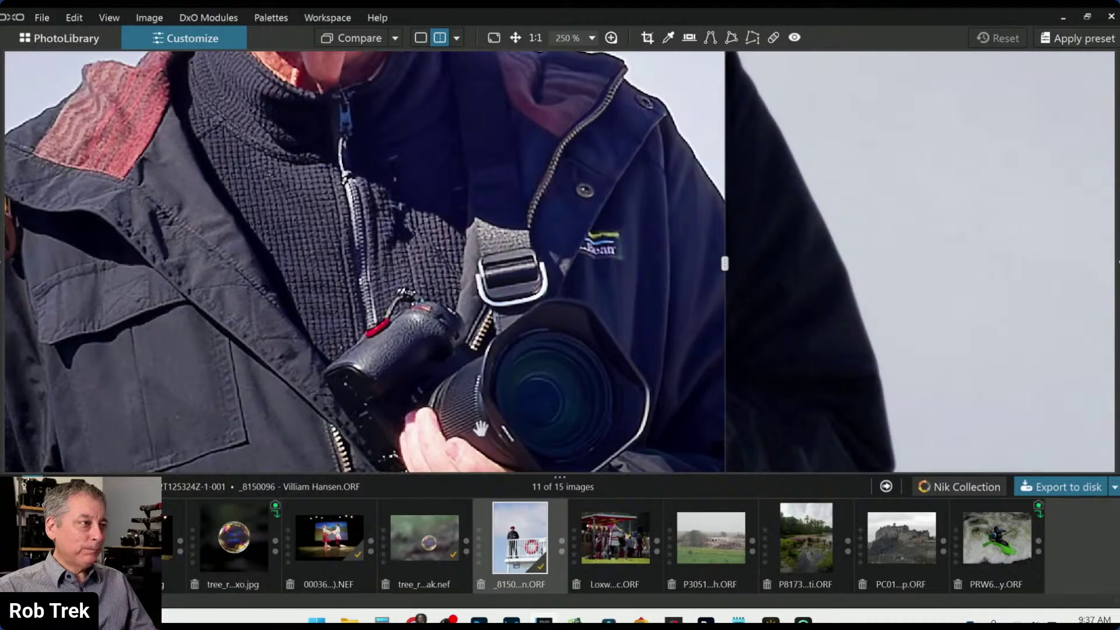
{"action": "key", "text": "ctrl+0"}
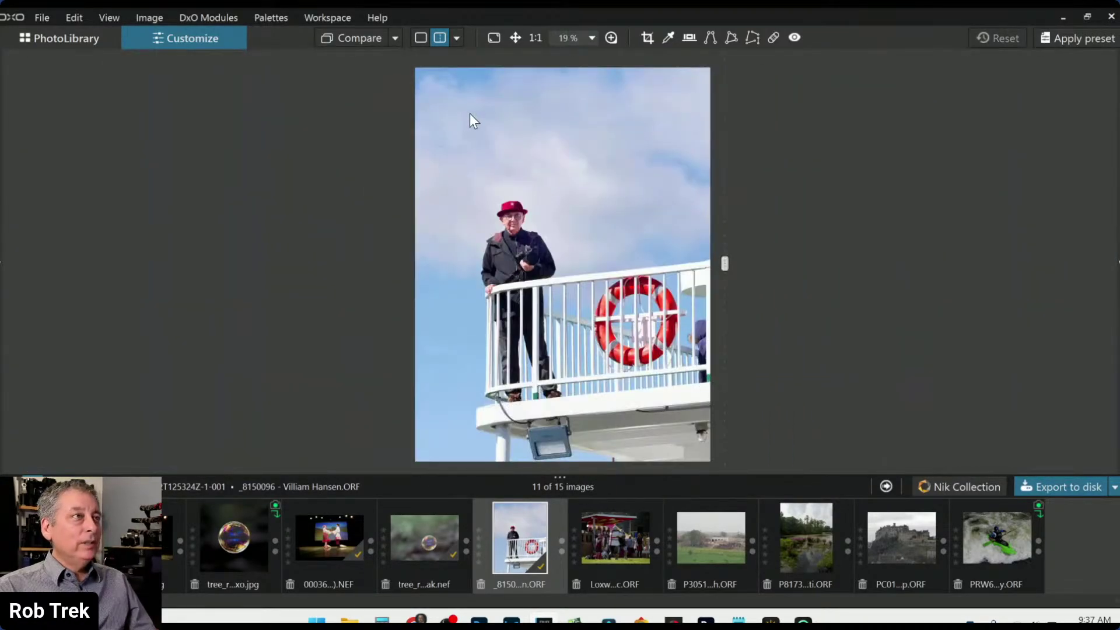
{"action": "left_click_drag", "start_coordinate": [724, 263], "coordinate": [814, 266]}
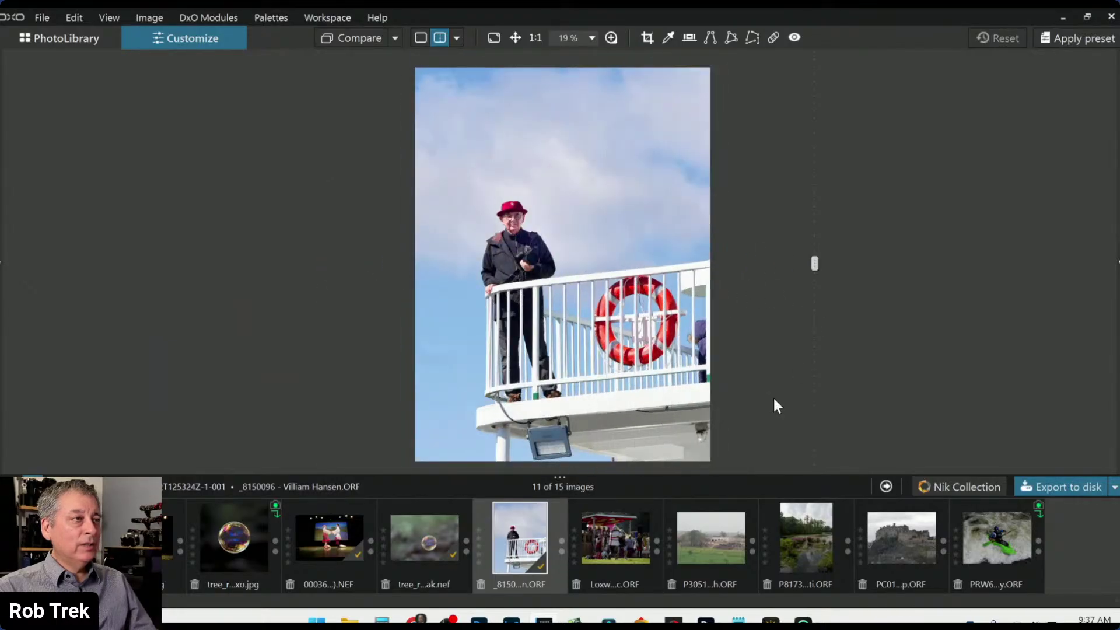
{"action": "left_click", "coordinate": [456, 38]}
{"action": "left_click", "coordinate": [467, 58]}
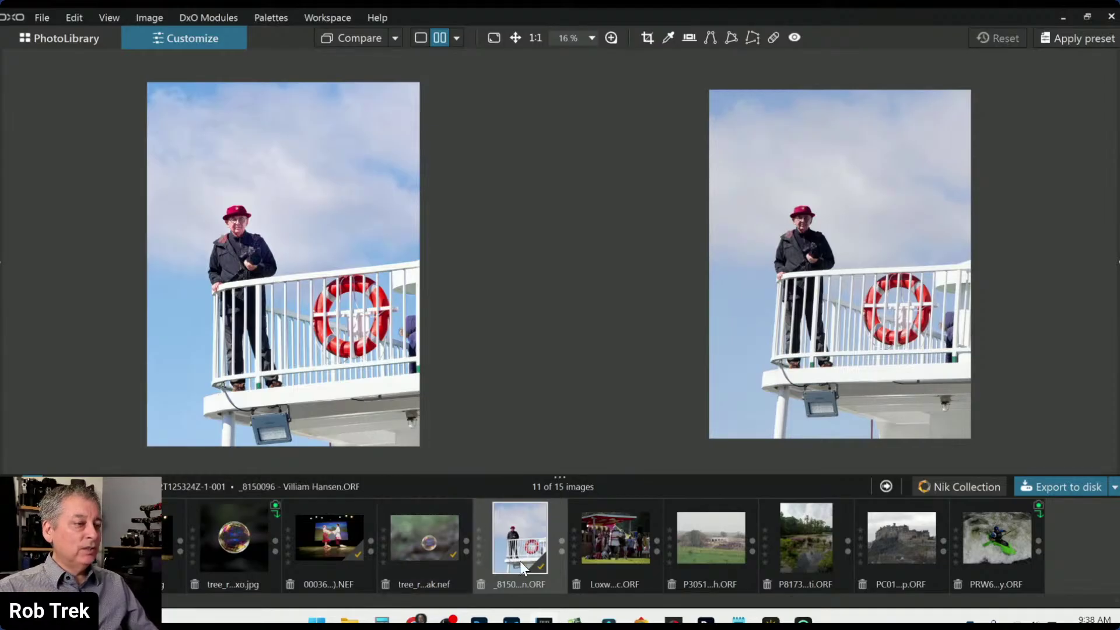
Open the Loxwood Joust photo in single-image view and enlarge it to 22 %.
{"action": "left_click", "coordinate": [597, 548]}
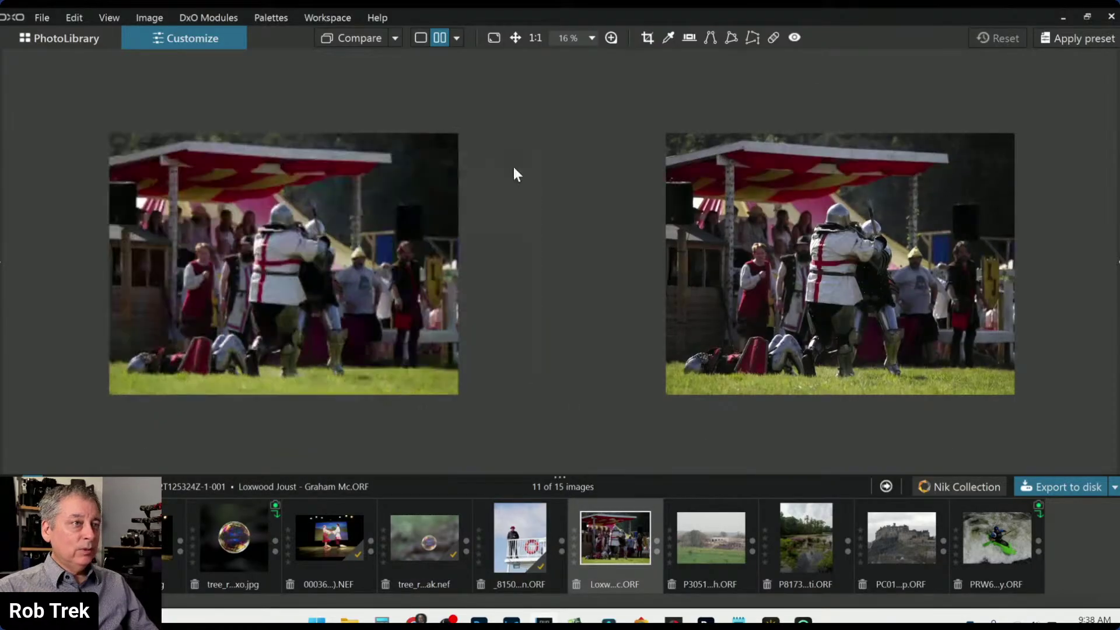
{"action": "left_click", "coordinate": [420, 37]}
{"action": "scroll", "coordinate": [621, 369], "scroll_direction": "up", "scroll_amount": 2}
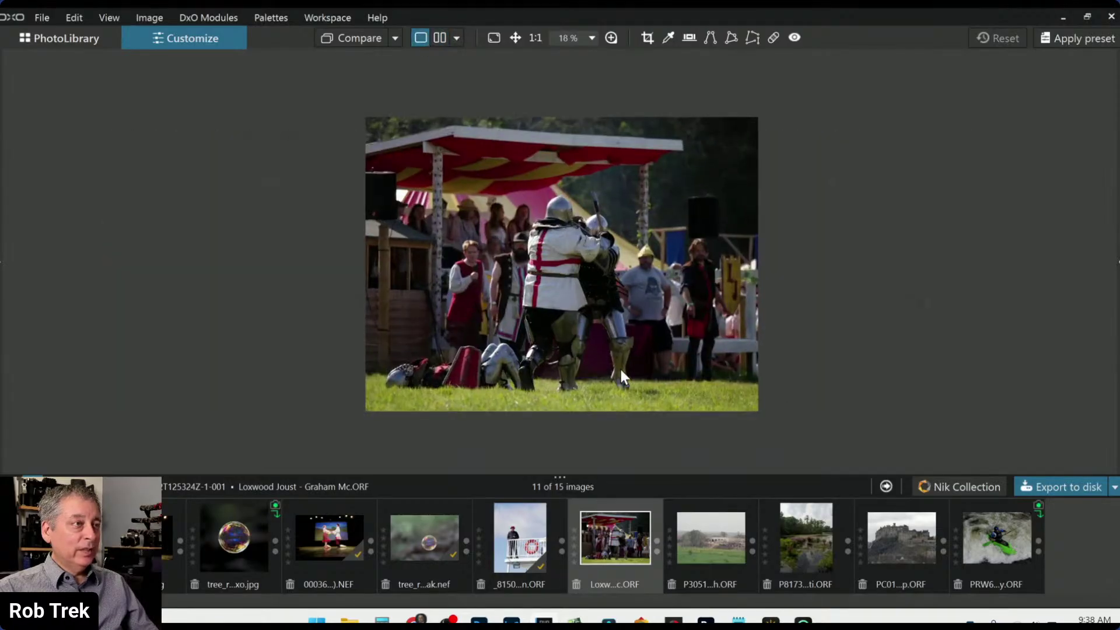
{"action": "scroll", "coordinate": [620, 374], "scroll_direction": "up", "scroll_amount": 1}
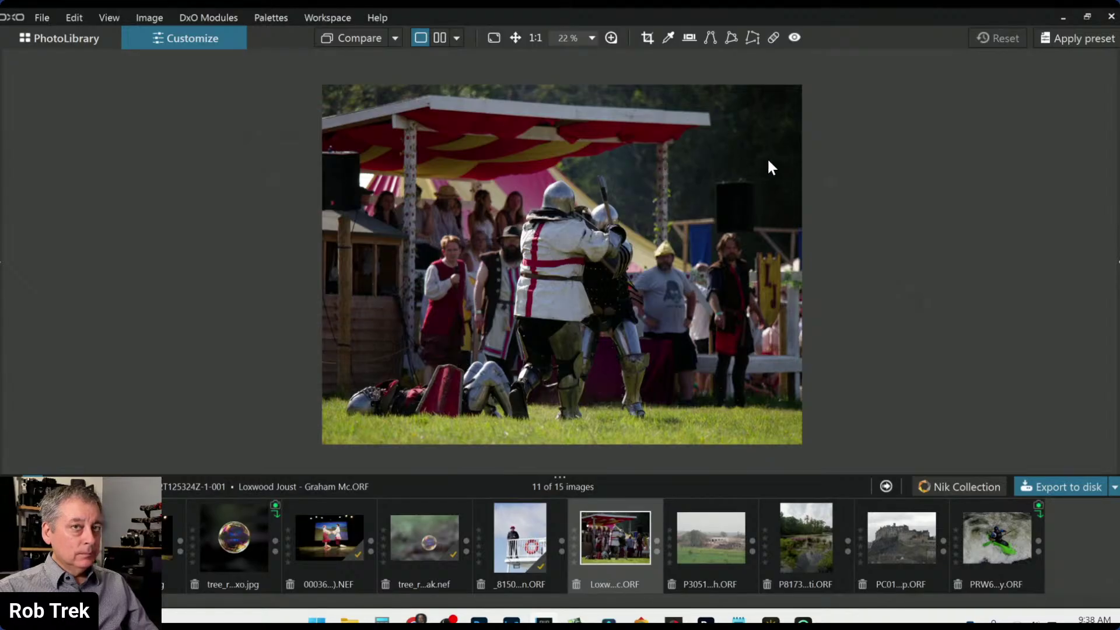
Restore the side palettes and apply the first default preset of the general purpose presets to the joust photo.
{"action": "key", "text": "Tab"}
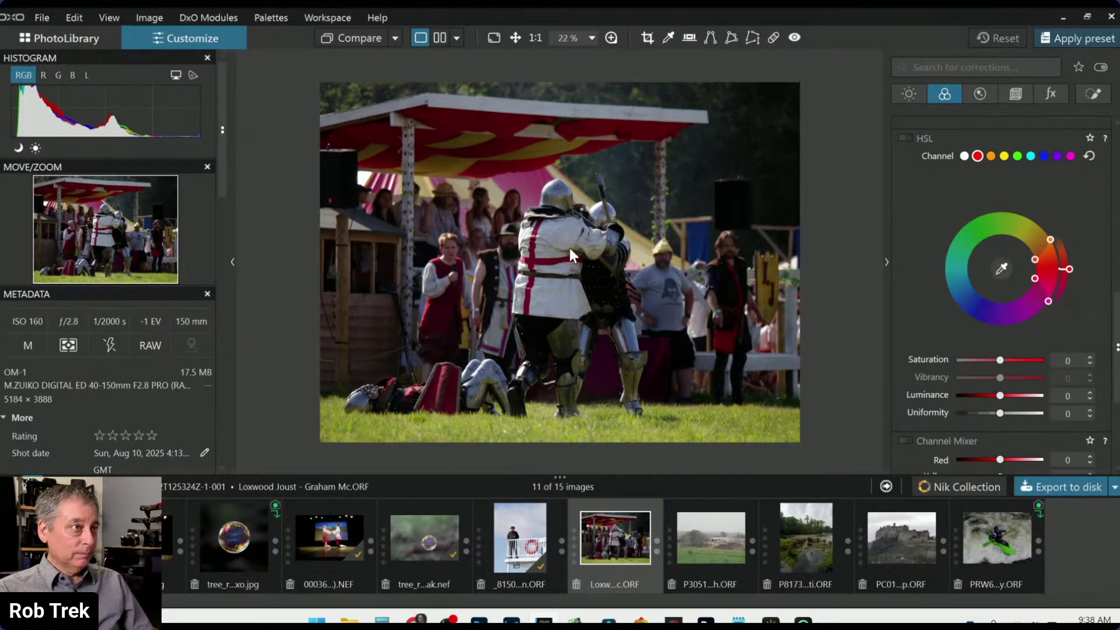
{"action": "key", "text": "ctrl+shift+p"}
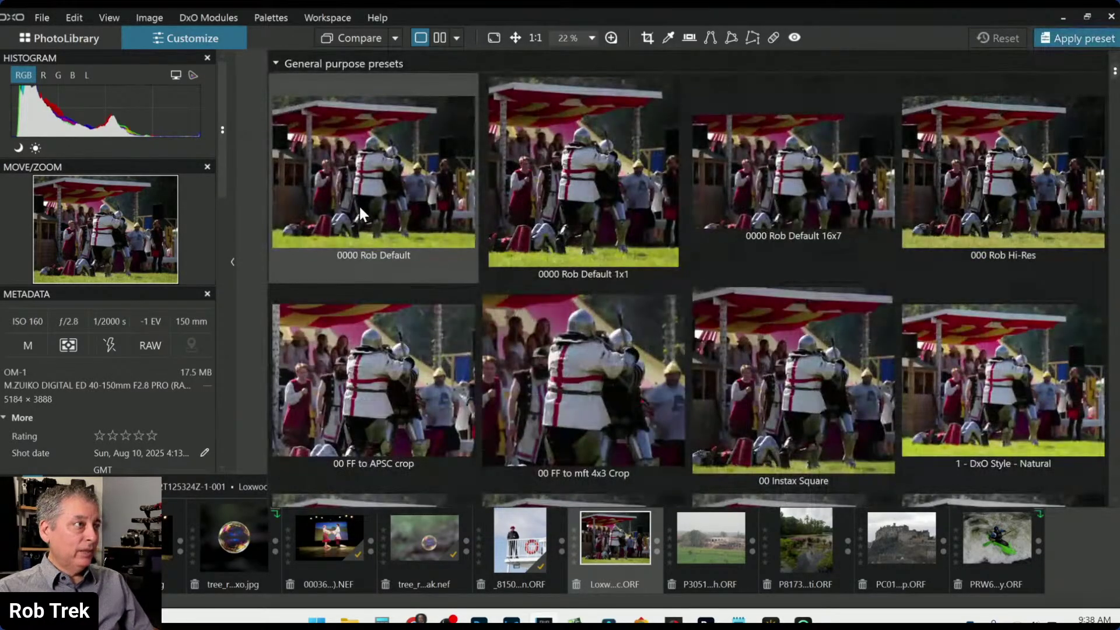
{"action": "double_click", "coordinate": [359, 204]}
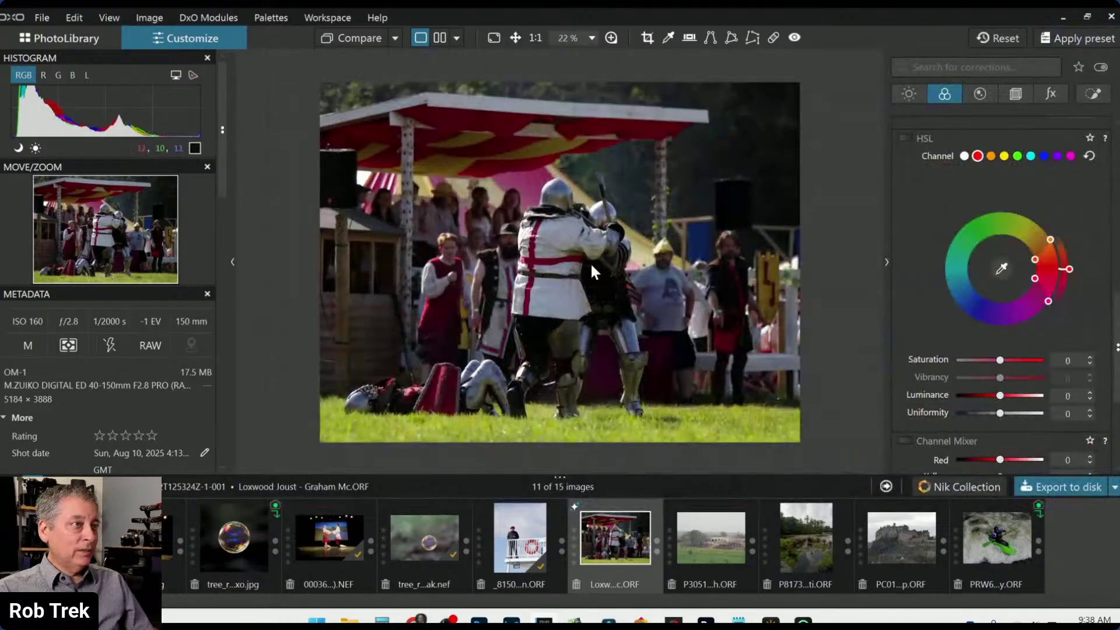
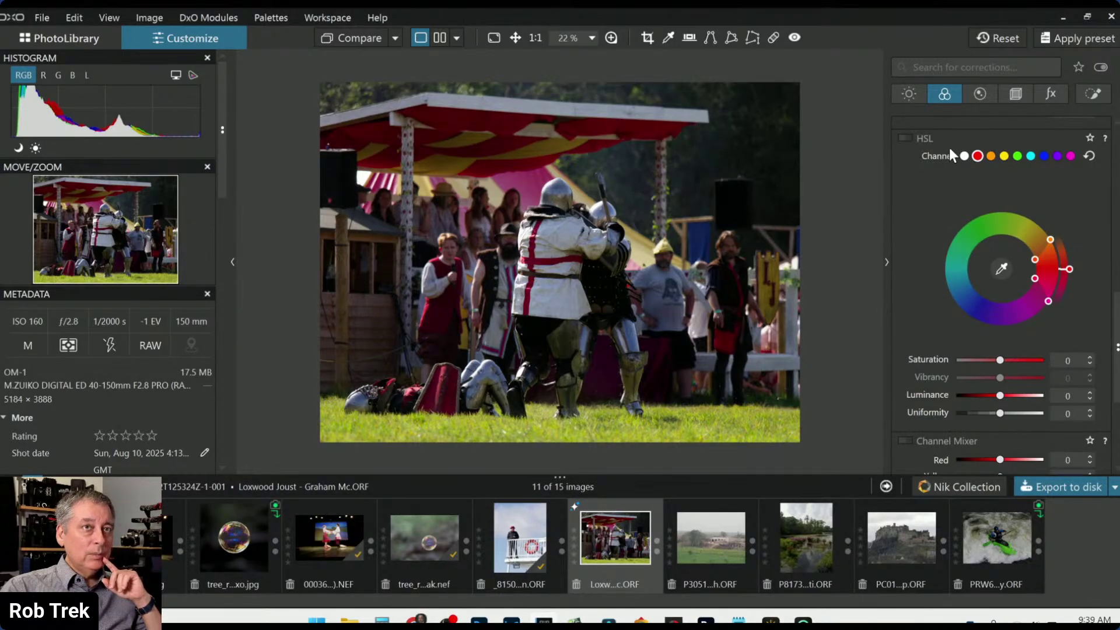
Compare the joust photo in colour and black and white, and render it with Neutral Black and White.
{"action": "scroll", "coordinate": [922, 306], "scroll_direction": "up", "scroll_amount": 6}
{"action": "scroll", "coordinate": [923, 308], "scroll_direction": "up", "scroll_amount": 2}
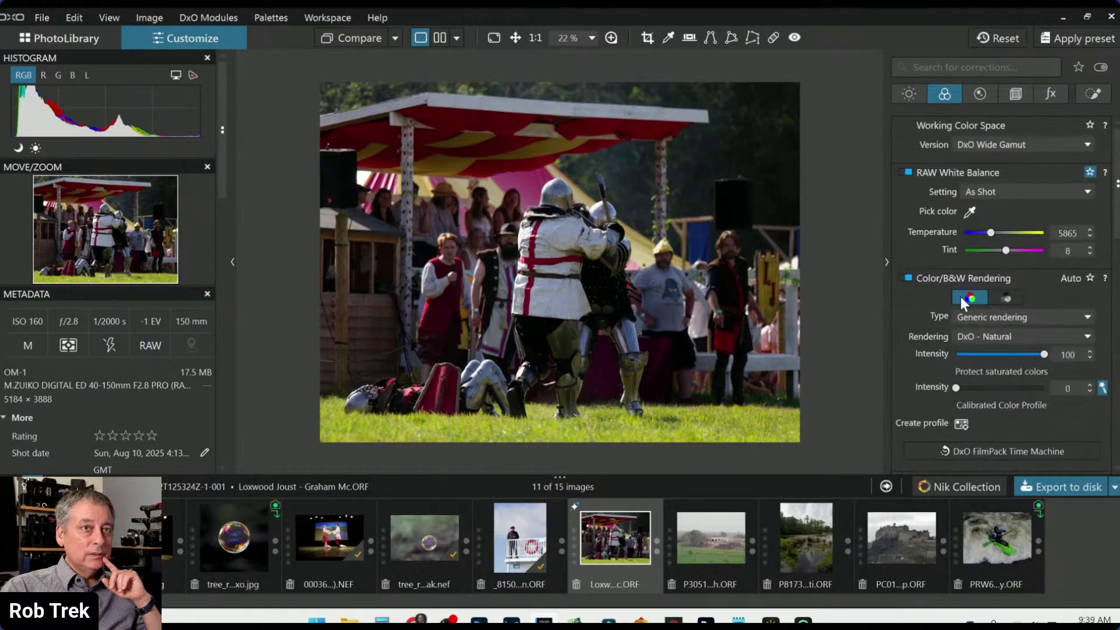
{"action": "left_click", "coordinate": [1002, 302]}
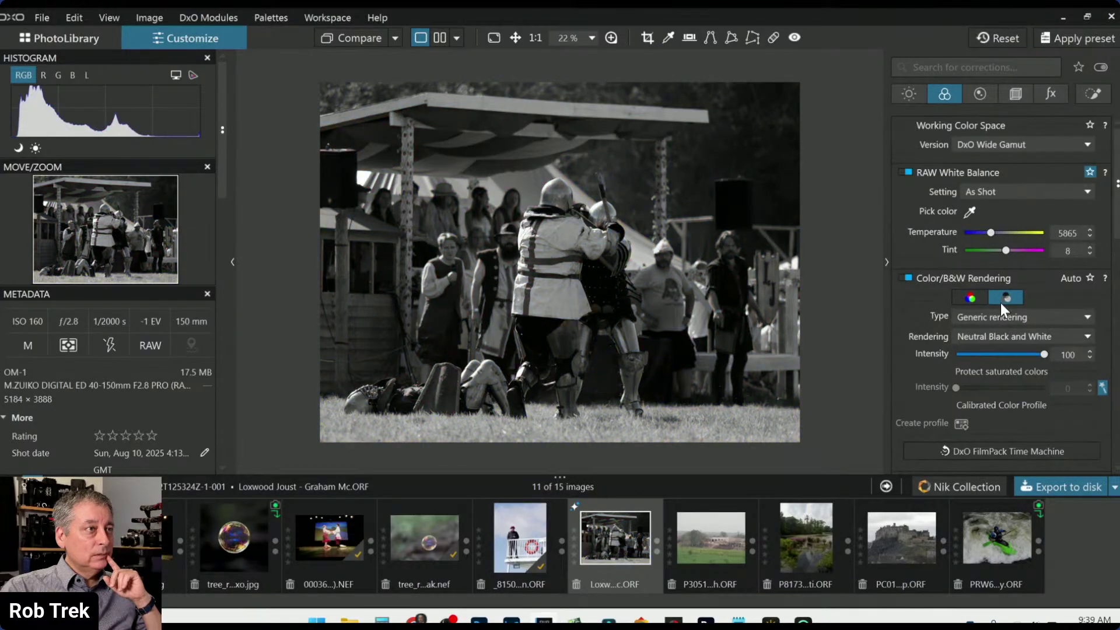
{"action": "left_click", "coordinate": [970, 299]}
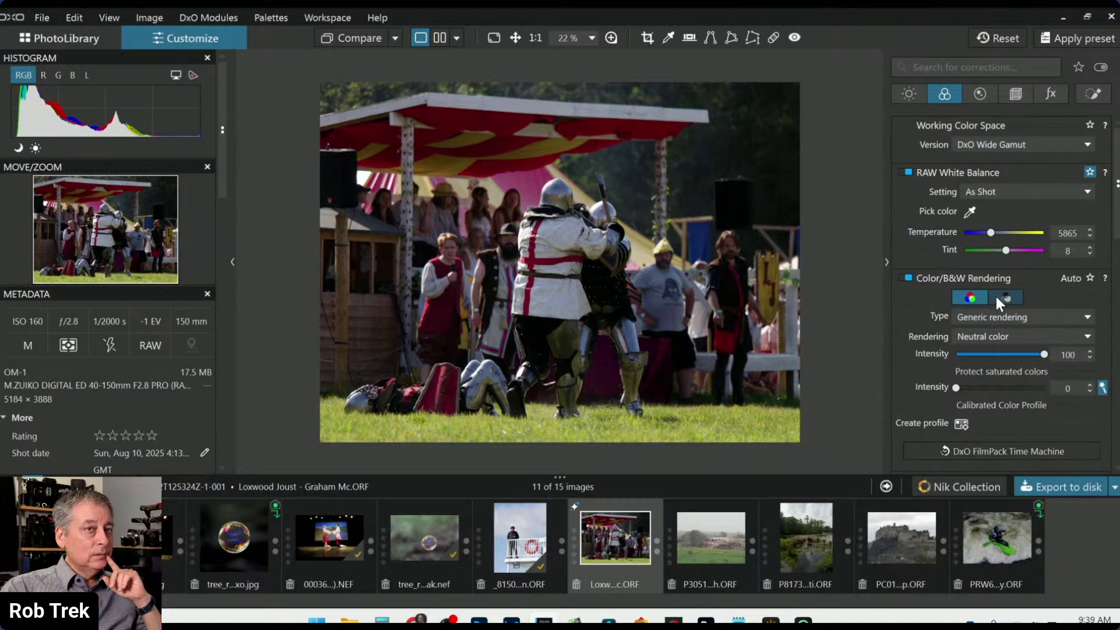
{"action": "left_click", "coordinate": [997, 300]}
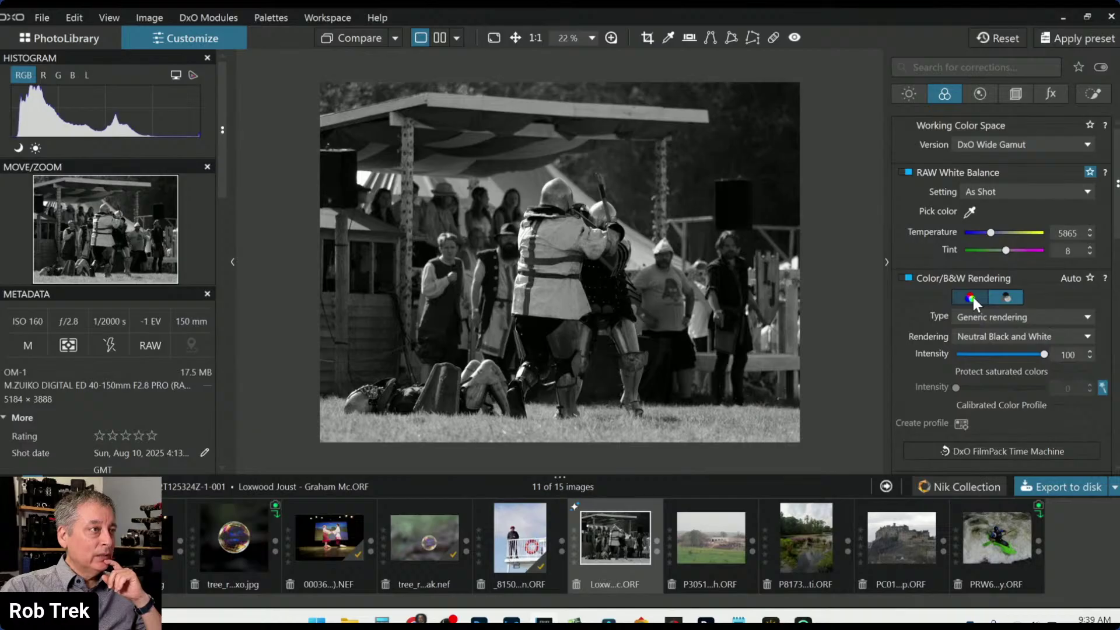
{"action": "left_click", "coordinate": [973, 297]}
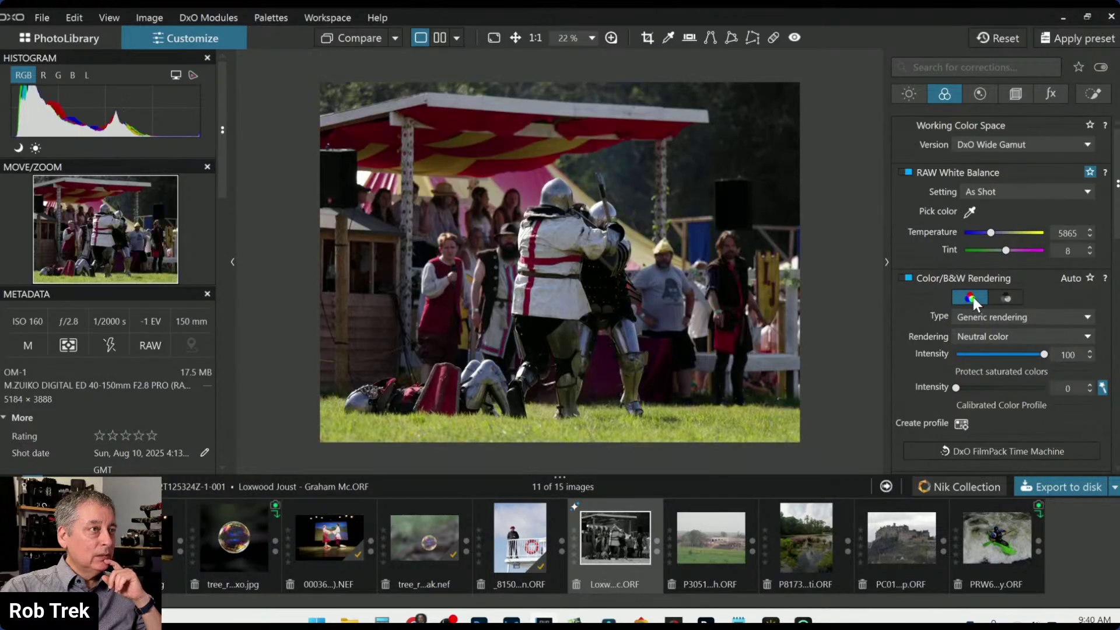
{"action": "left_click", "coordinate": [996, 296]}
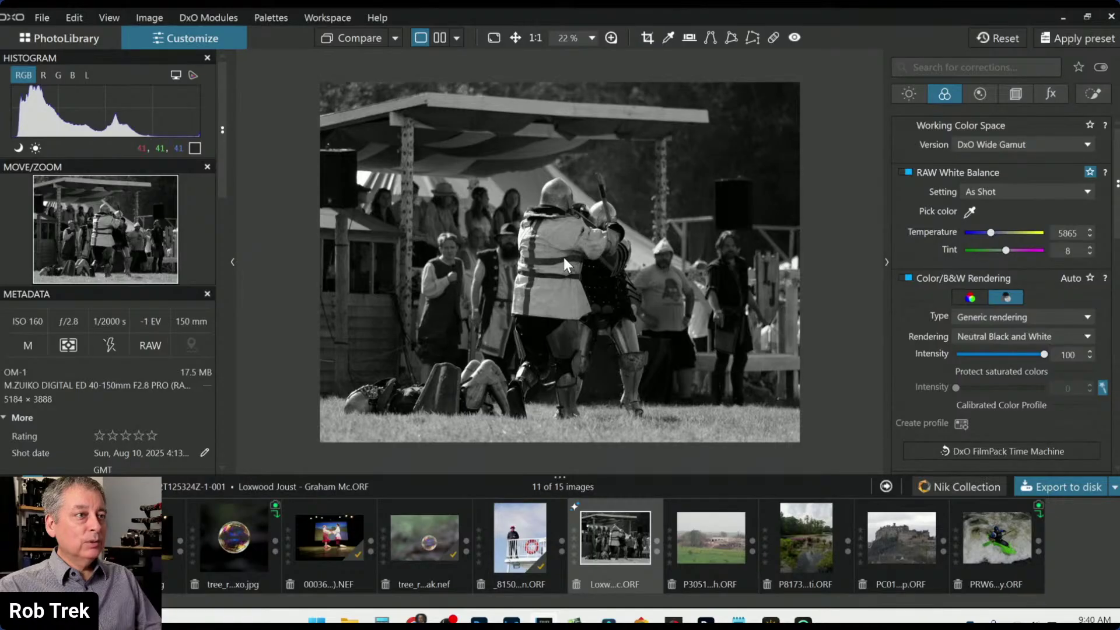
Try a portrait crop around the knights at the original aspect ratio, about 2916 × 3888 px, and change it to 5 × 4.
{"action": "left_click", "coordinate": [1010, 100]}
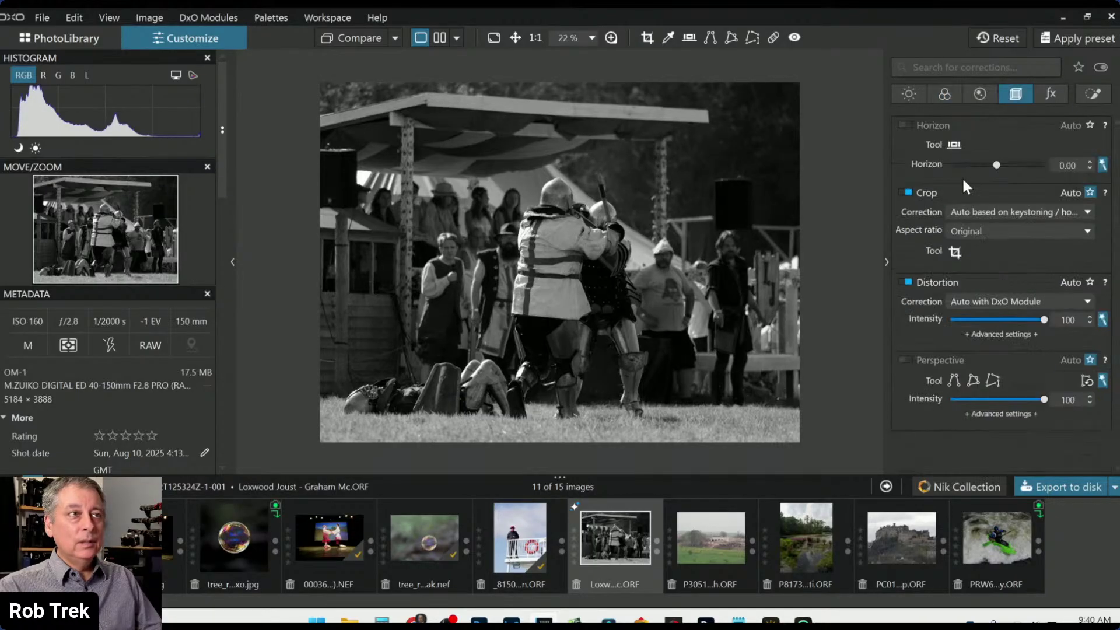
{"action": "left_click", "coordinate": [959, 246]}
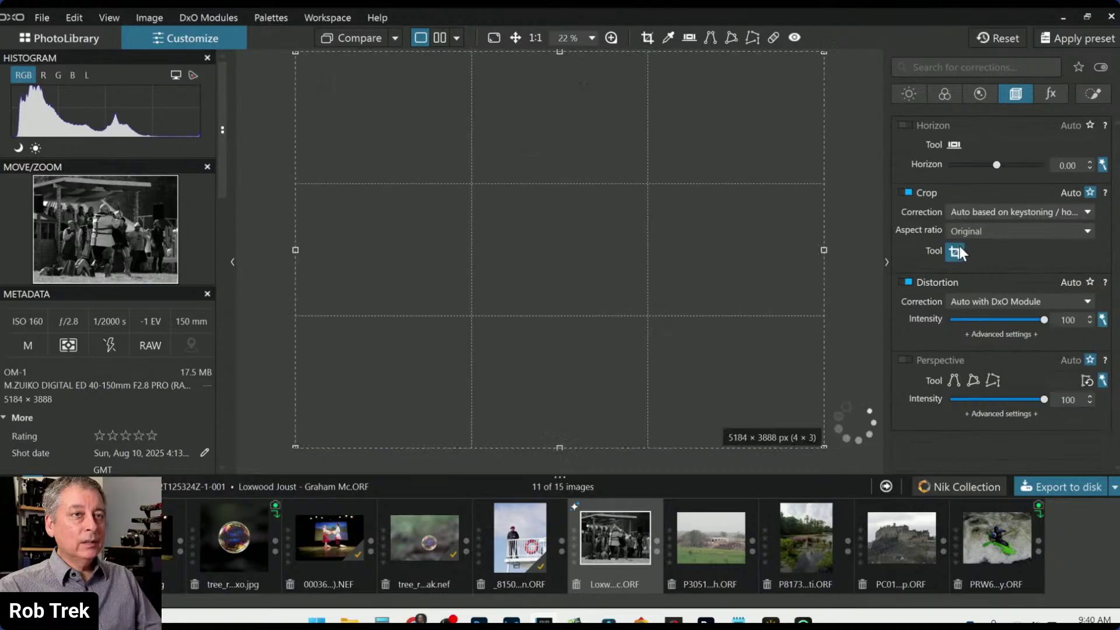
{"action": "left_click_drag", "start_coordinate": [824, 58], "coordinate": [636, 66]}
{"action": "mouse_move", "coordinate": [435, 160]}
{"action": "left_mouse_down"}
{"action": "mouse_move", "coordinate": [490, 168]}
{"action": "mouse_move", "coordinate": [452, 170]}
{"action": "left_mouse_up"}
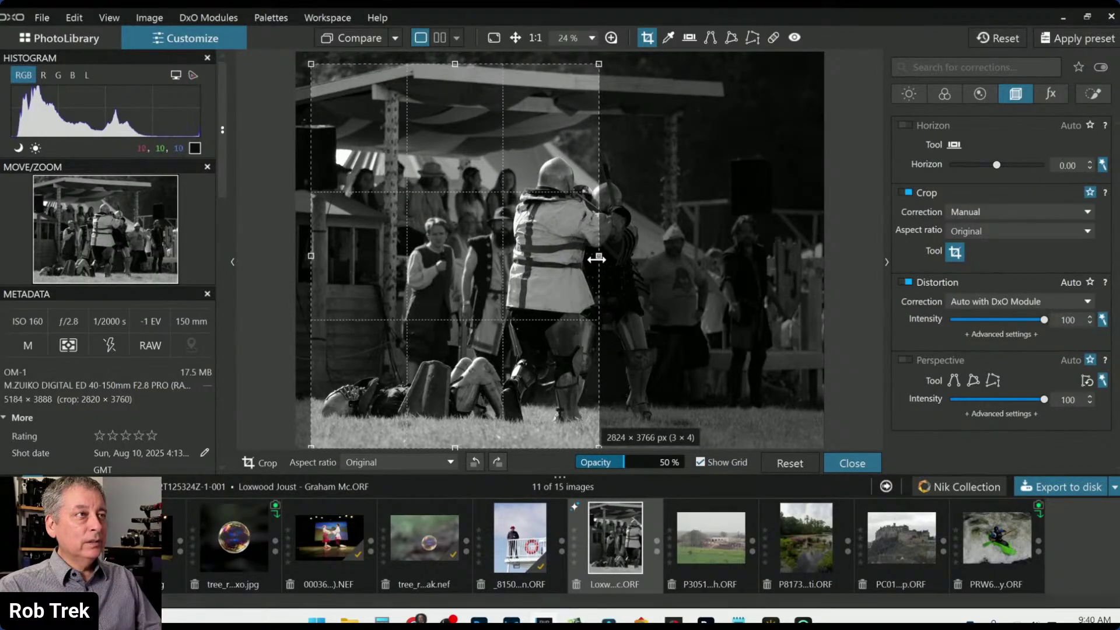
{"action": "left_click_drag", "start_coordinate": [597, 255], "coordinate": [619, 255]}
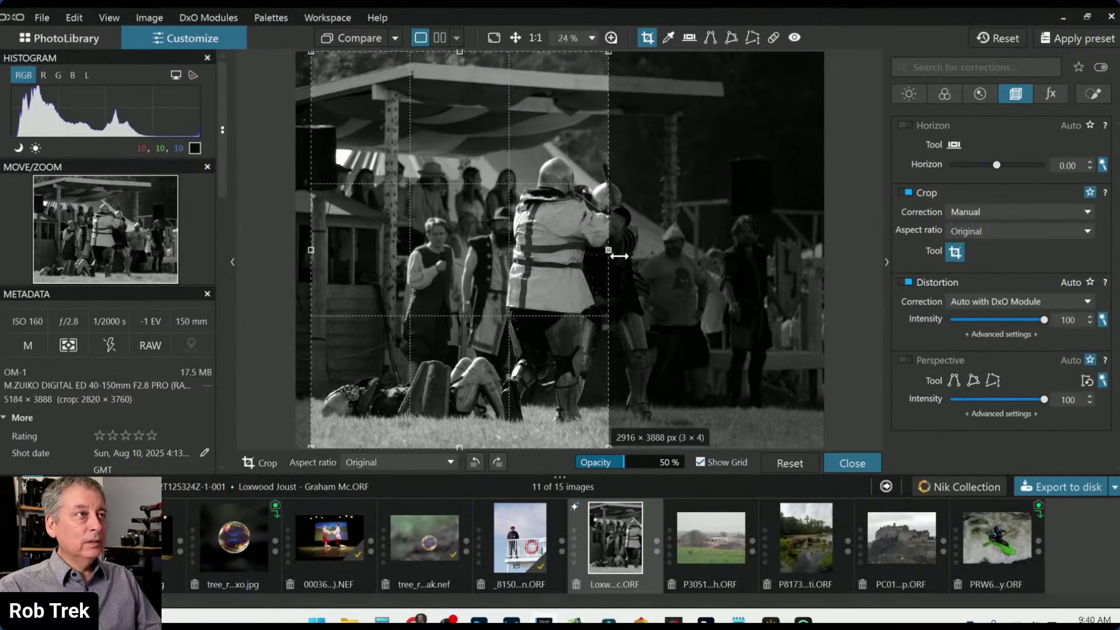
{"action": "left_click", "coordinate": [987, 228]}
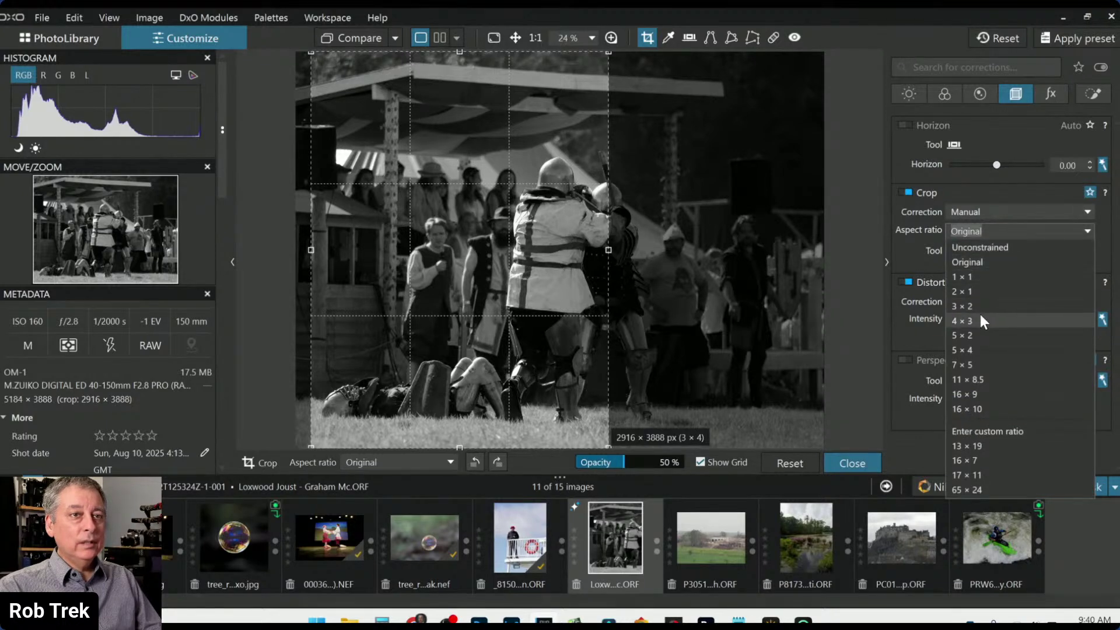
{"action": "left_click", "coordinate": [978, 349]}
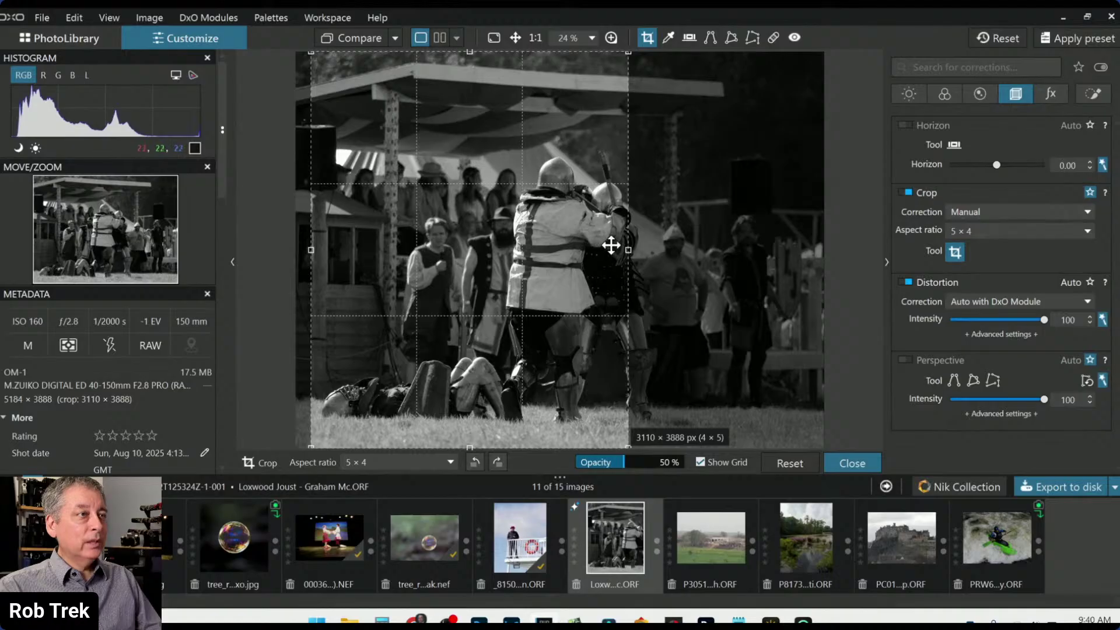
Crop the joust photo to a 1 × 1 square of about 3496 × 3496 px around the fighting knights.
{"action": "left_click", "coordinate": [983, 233]}
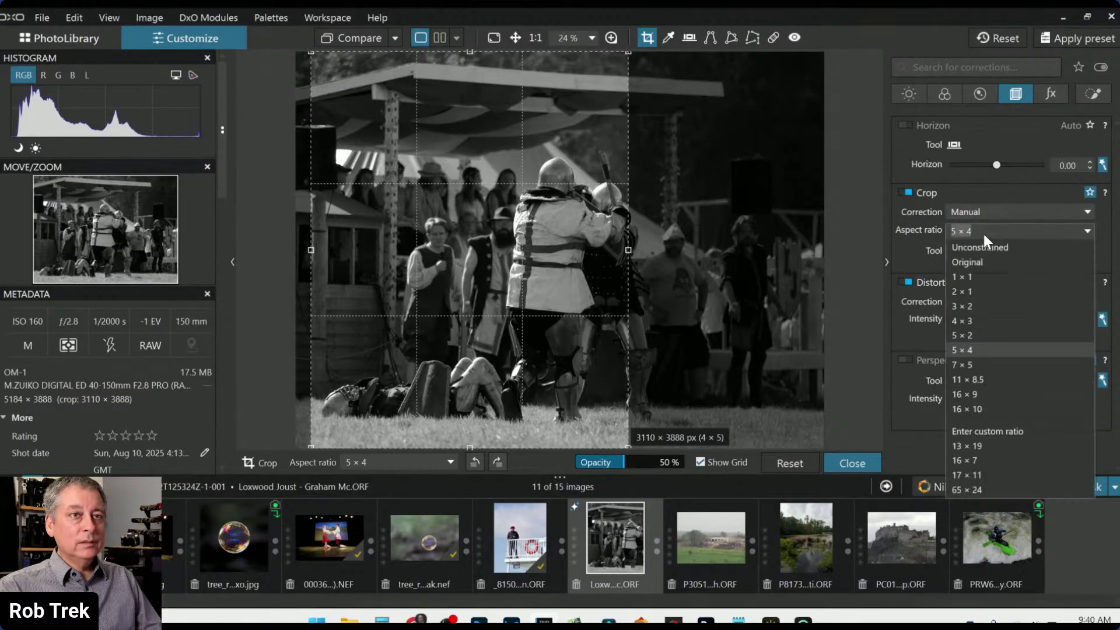
{"action": "left_click", "coordinate": [973, 276]}
{"action": "left_click_drag", "start_coordinate": [576, 218], "coordinate": [561, 217]}
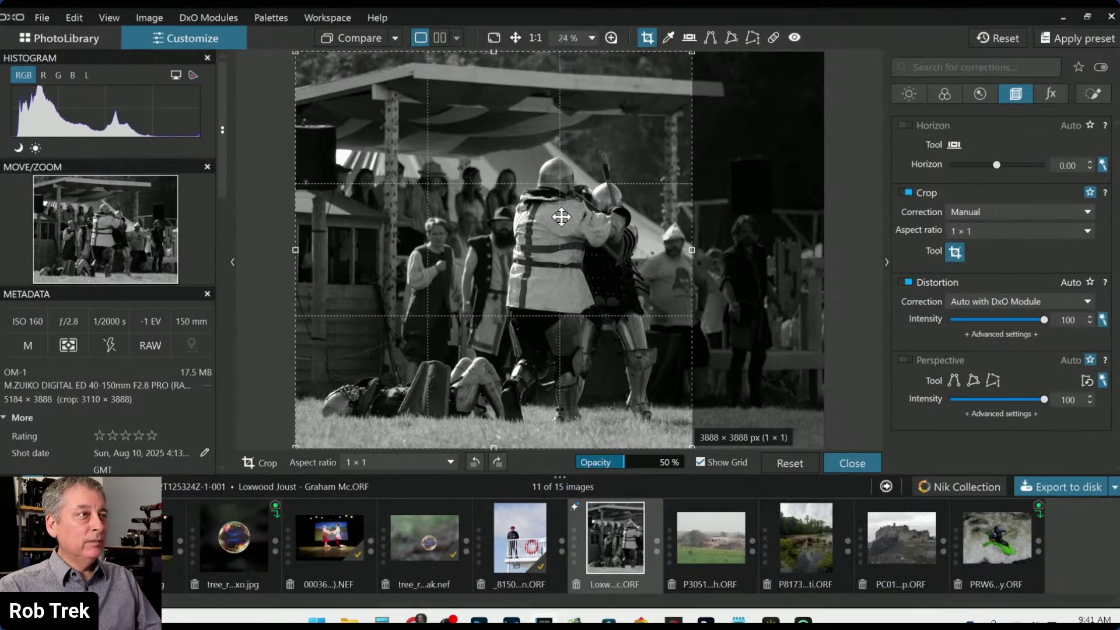
{"action": "left_click_drag", "start_coordinate": [491, 53], "coordinate": [499, 119]}
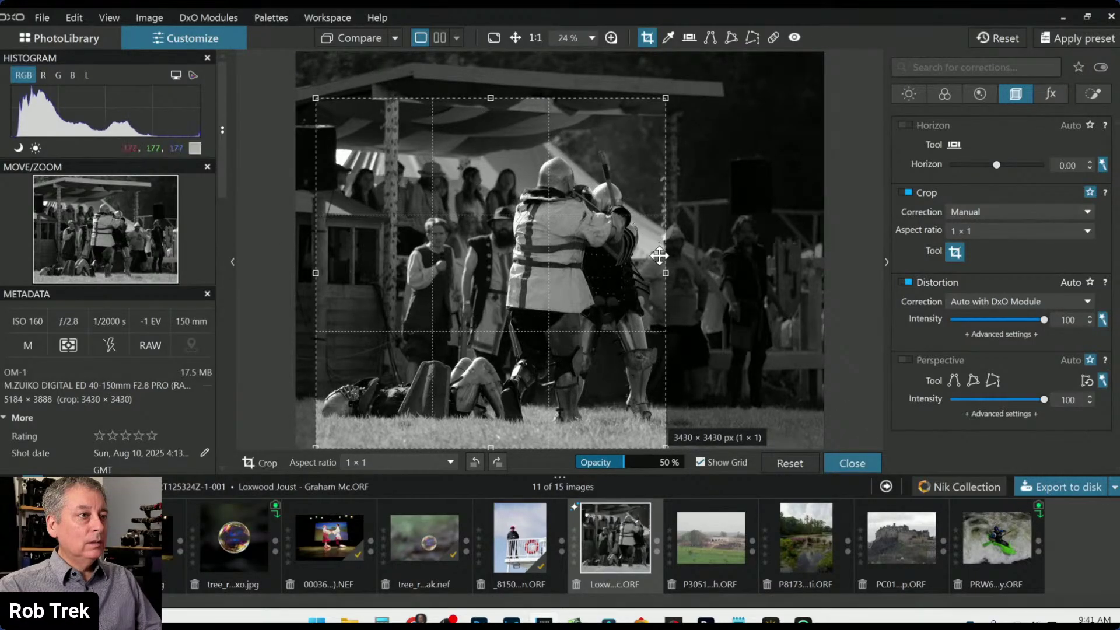
{"action": "left_click_drag", "start_coordinate": [665, 268], "coordinate": [673, 270]}
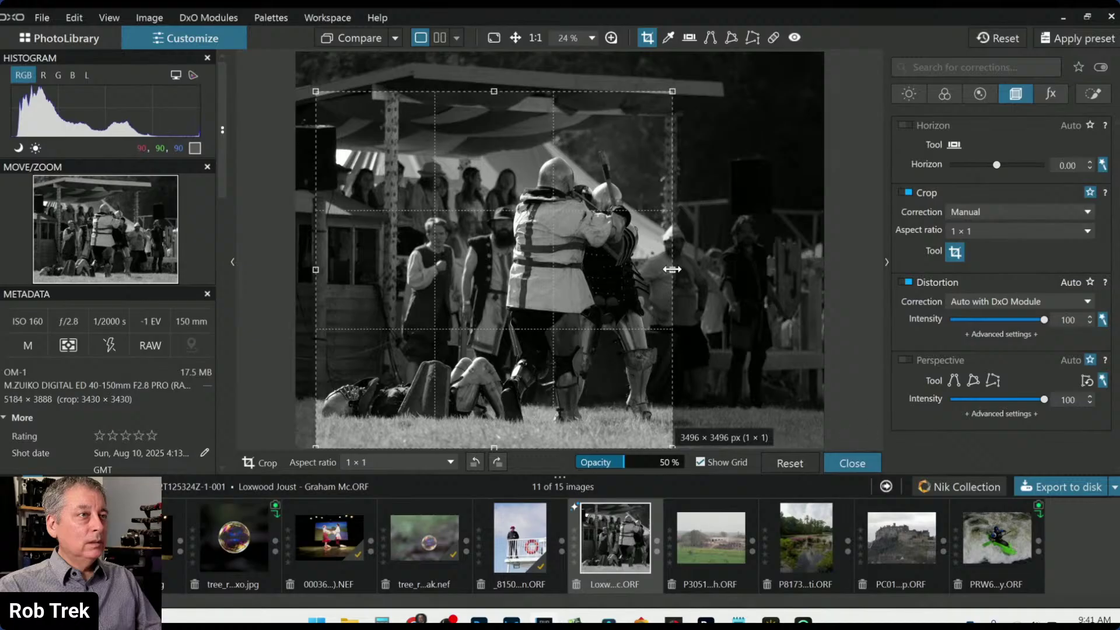
{"action": "key", "text": "Return"}
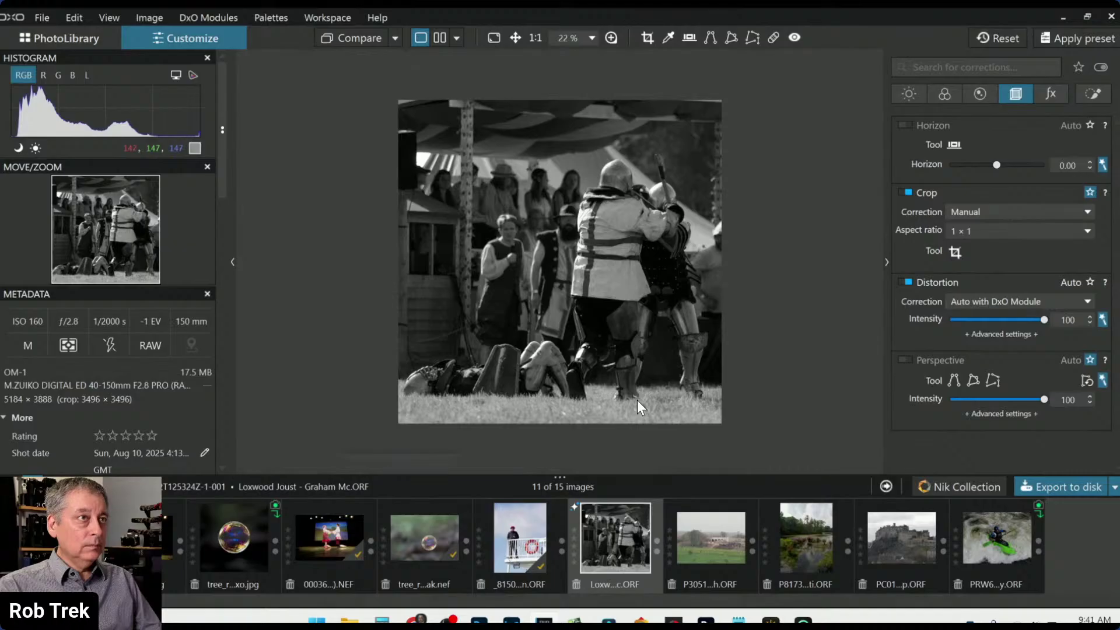
Enlarge the square crop slightly to about 3558 × 3558 px, extending it towards the hut and canopy.
{"action": "left_click", "coordinate": [955, 252]}
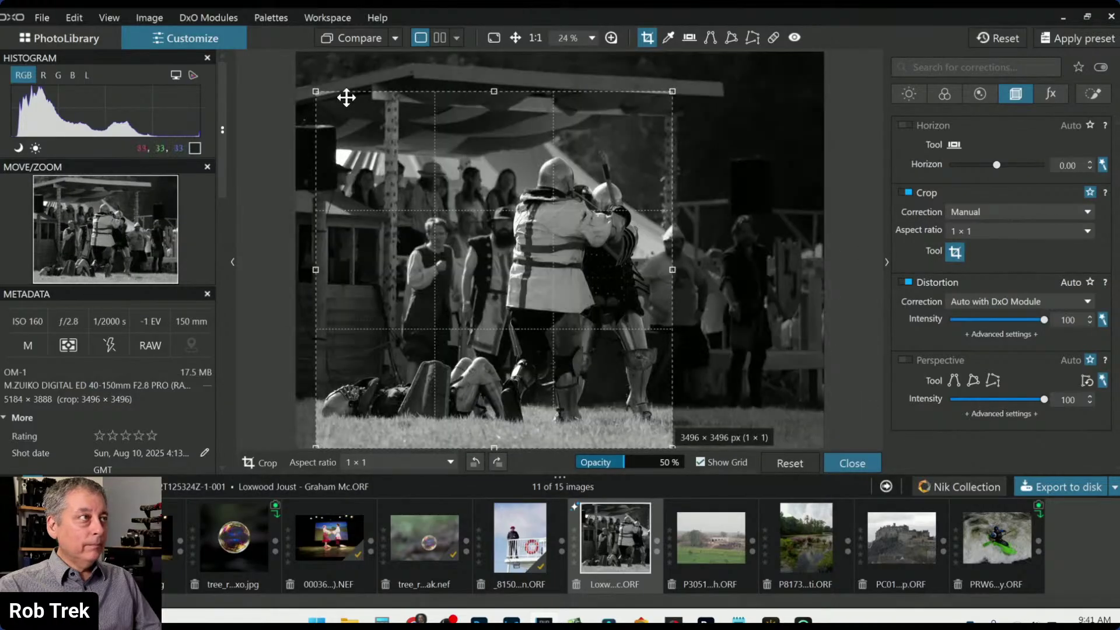
{"action": "left_click_drag", "start_coordinate": [315, 92], "coordinate": [307, 87]}
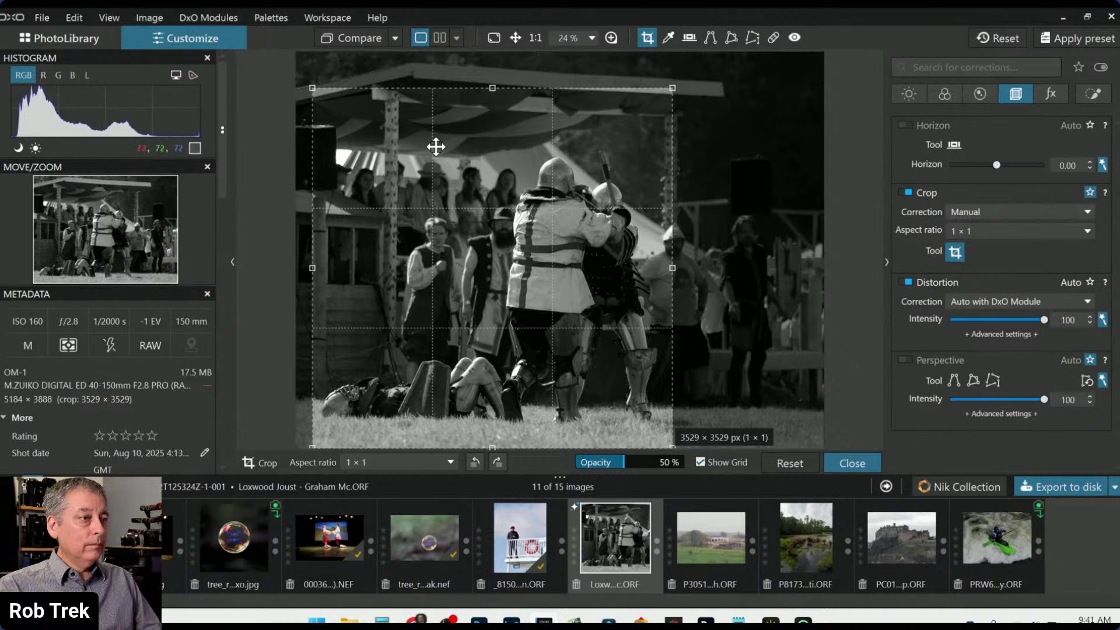
{"action": "left_click_drag", "start_coordinate": [312, 268], "coordinate": [310, 266]}
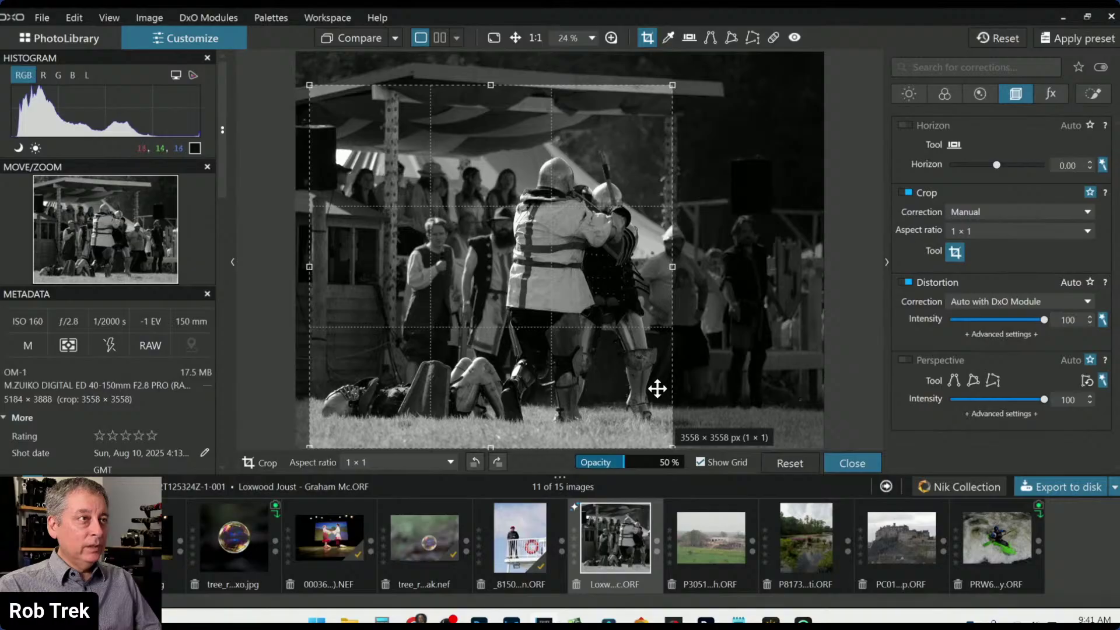
{"action": "key", "text": "Return"}
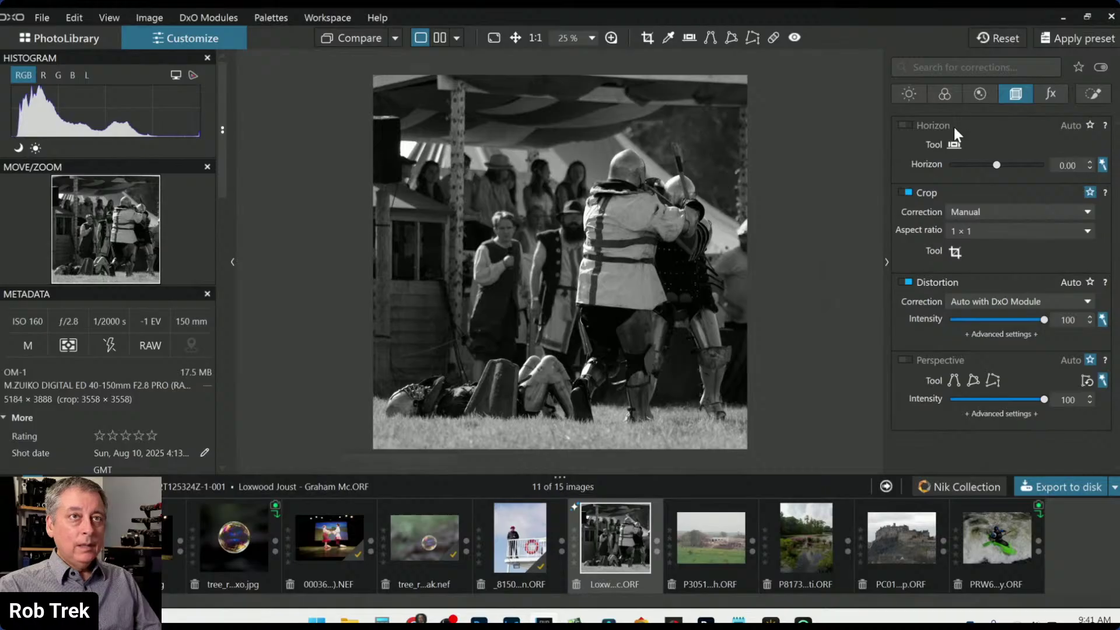
Enable the Channel Mixer for the joust photo and set Red to -23, Yellow to -27 and Green to -31.
{"action": "left_click", "coordinate": [944, 95]}
{"action": "scroll", "coordinate": [918, 344], "scroll_direction": "down", "scroll_amount": 10}
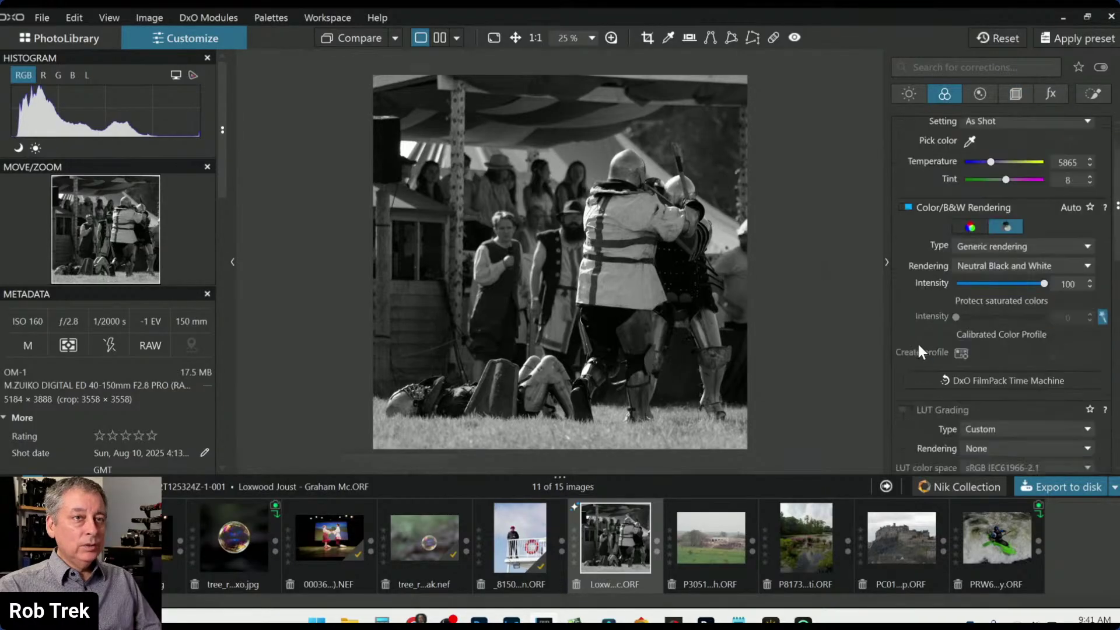
{"action": "scroll", "coordinate": [915, 338], "scroll_direction": "down", "scroll_amount": 5}
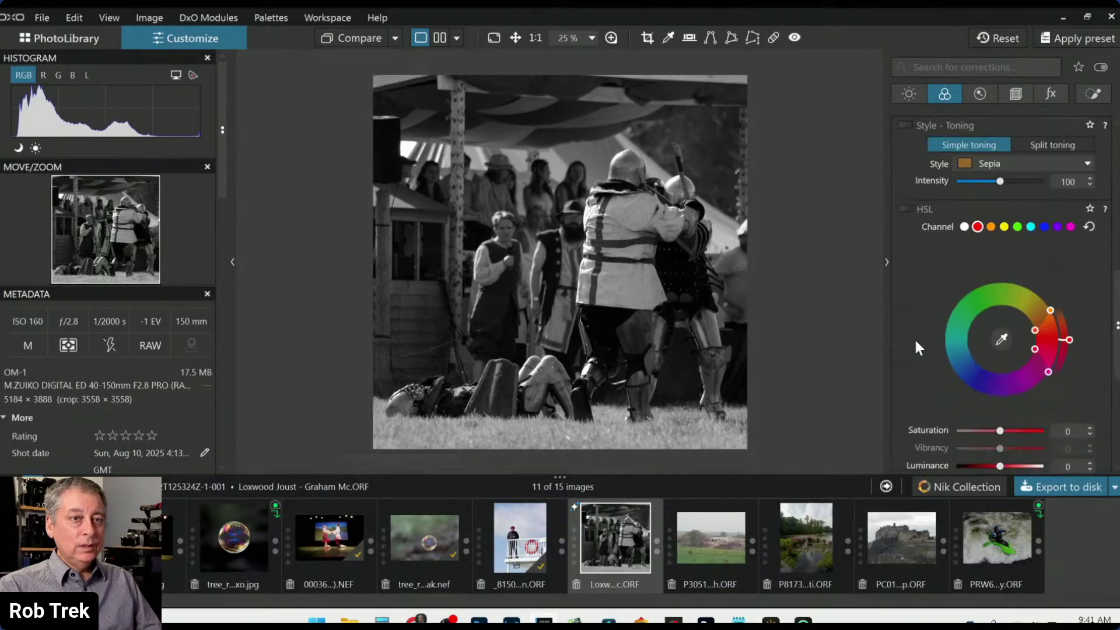
{"action": "left_click", "coordinate": [907, 299]}
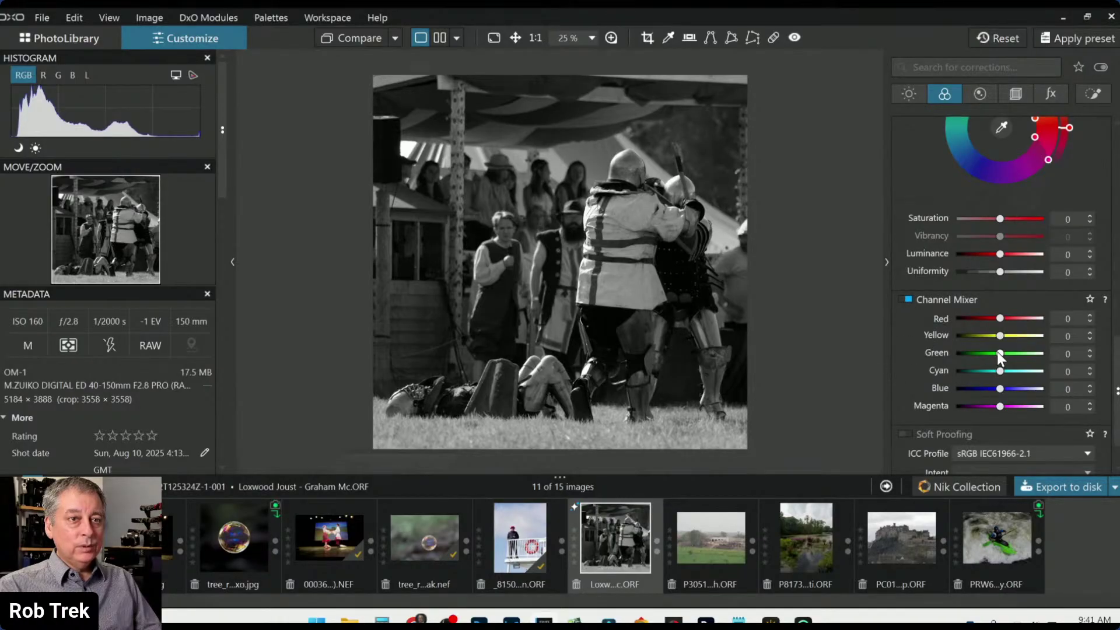
{"action": "mouse_move", "coordinate": [1000, 352]}
{"action": "left_mouse_down"}
{"action": "mouse_move", "coordinate": [986, 354]}
{"action": "mouse_move", "coordinate": [988, 337]}
{"action": "left_mouse_up"}
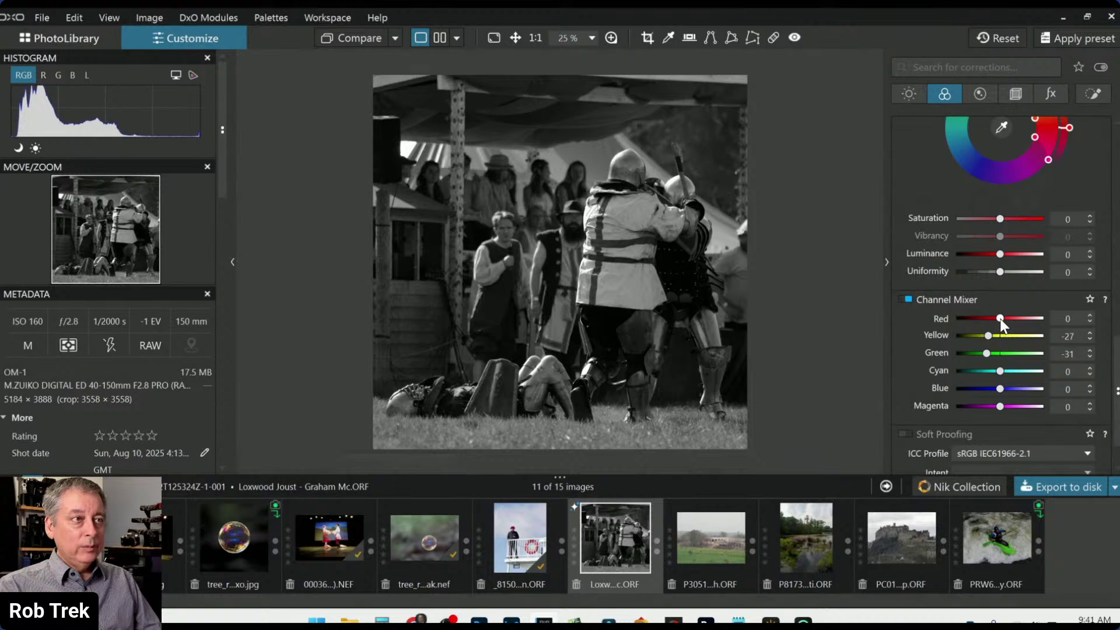
{"action": "left_click_drag", "start_coordinate": [1003, 318], "coordinate": [992, 319]}
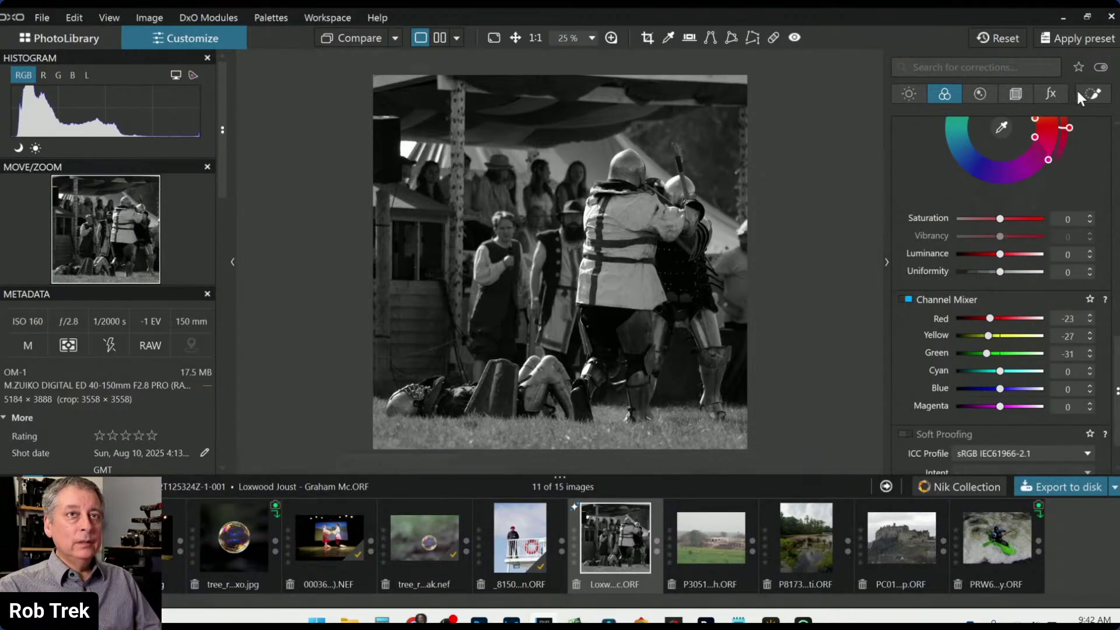
Add a local adjustment control point on the dark-armoured knight's torso and size its circle to reach the other knight's helmet.
{"action": "left_click", "coordinate": [1092, 94]}
{"action": "scroll", "coordinate": [924, 319], "scroll_direction": "up", "scroll_amount": 5}
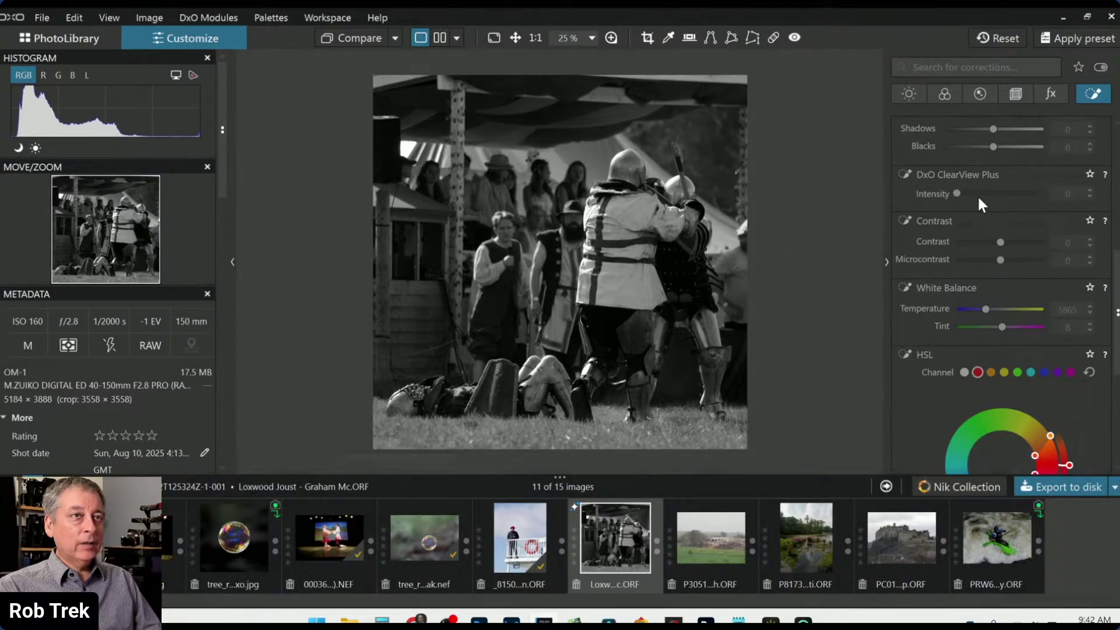
{"action": "scroll", "coordinate": [985, 291], "scroll_direction": "up", "scroll_amount": 6}
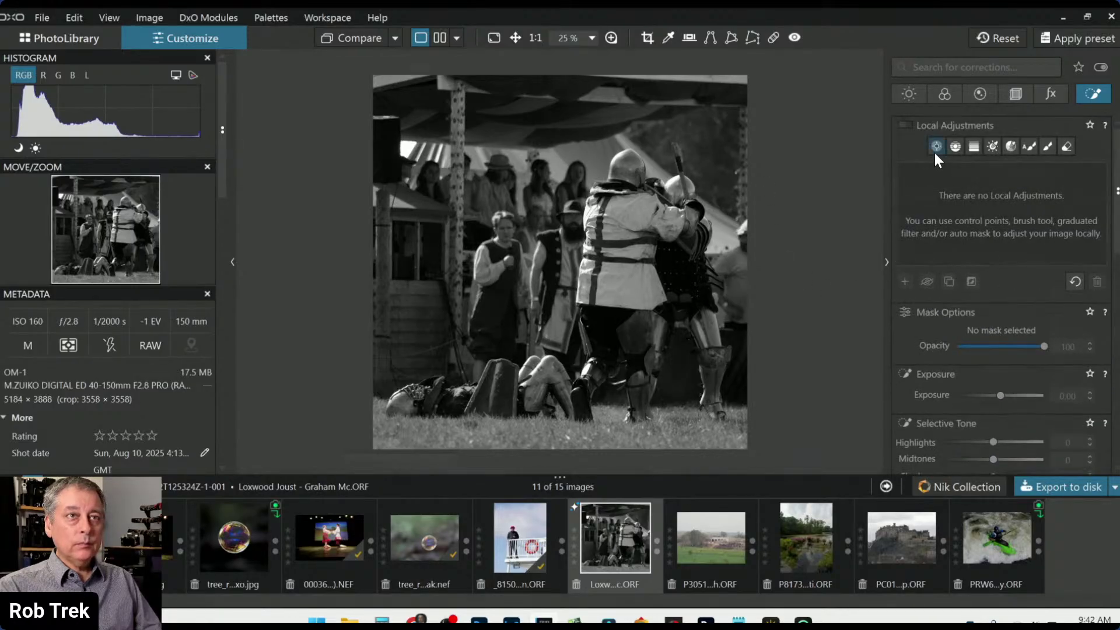
{"action": "left_click", "coordinate": [905, 281]}
{"action": "left_click", "coordinate": [676, 262]}
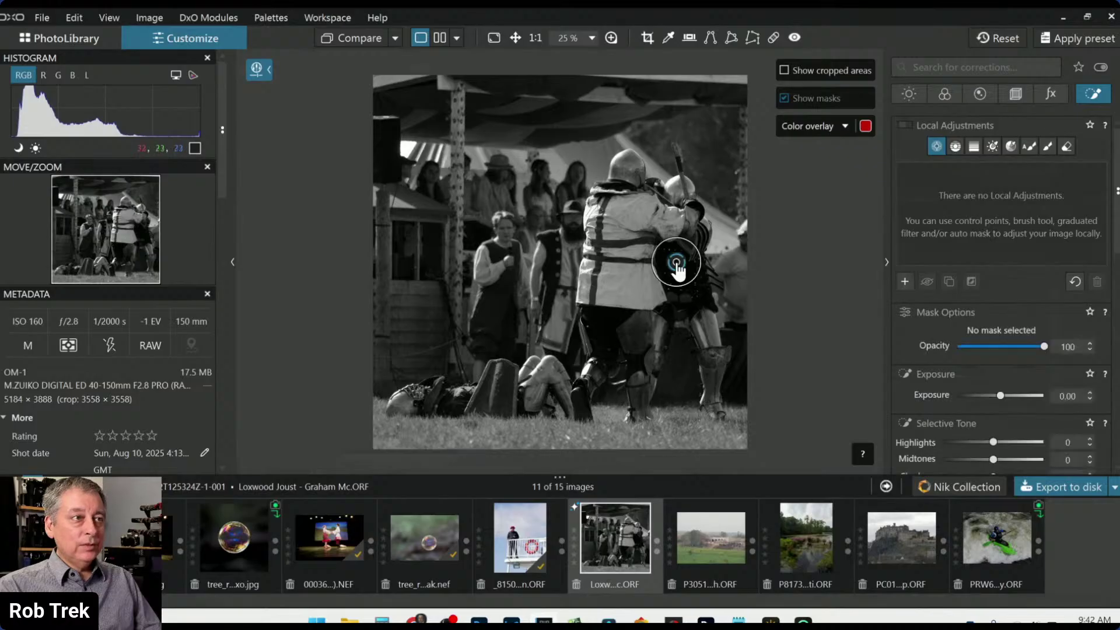
{"action": "left_click_drag", "start_coordinate": [668, 242], "coordinate": [644, 178]}
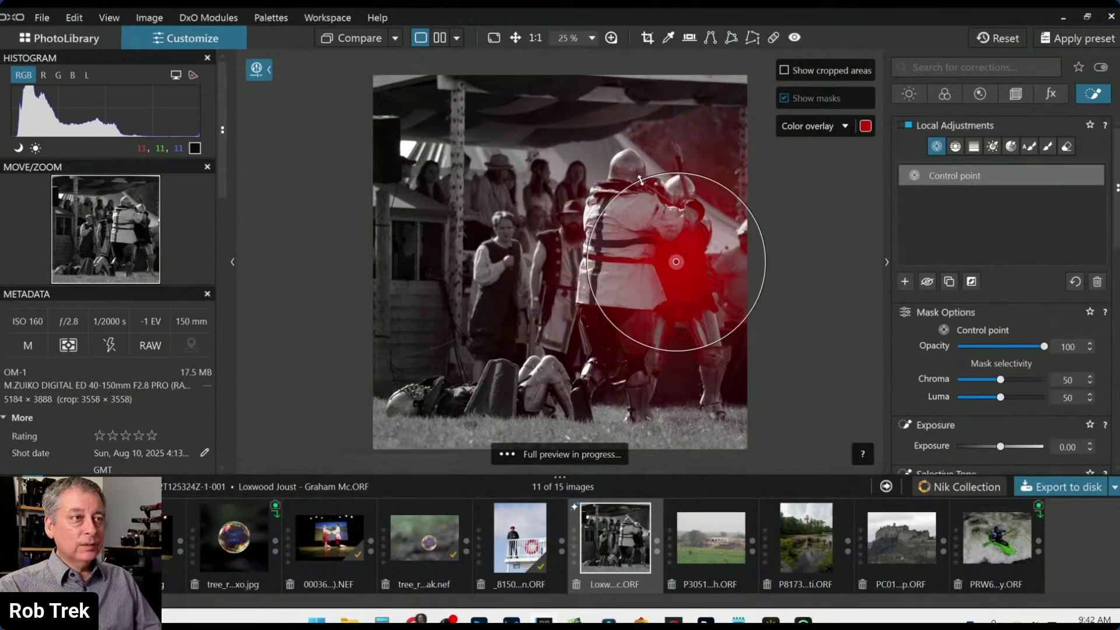
Set the dark-armour mask's Selective Tone to Midtones 18 and Shadows 37.
{"action": "scroll", "coordinate": [1024, 410], "scroll_direction": "down", "scroll_amount": 3}
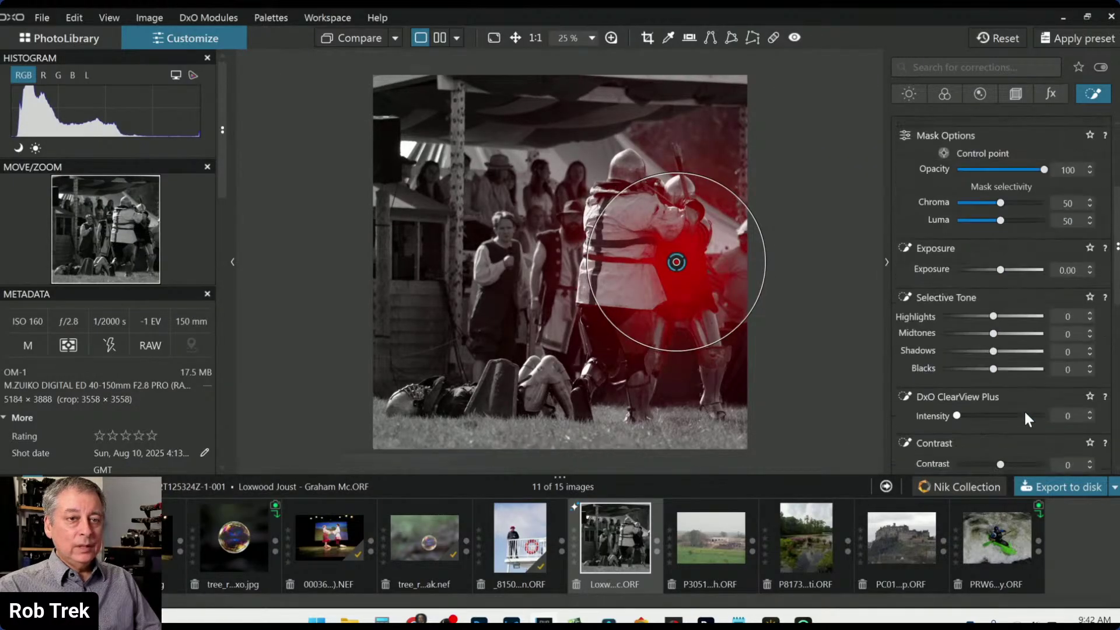
{"action": "left_click", "coordinate": [1007, 352]}
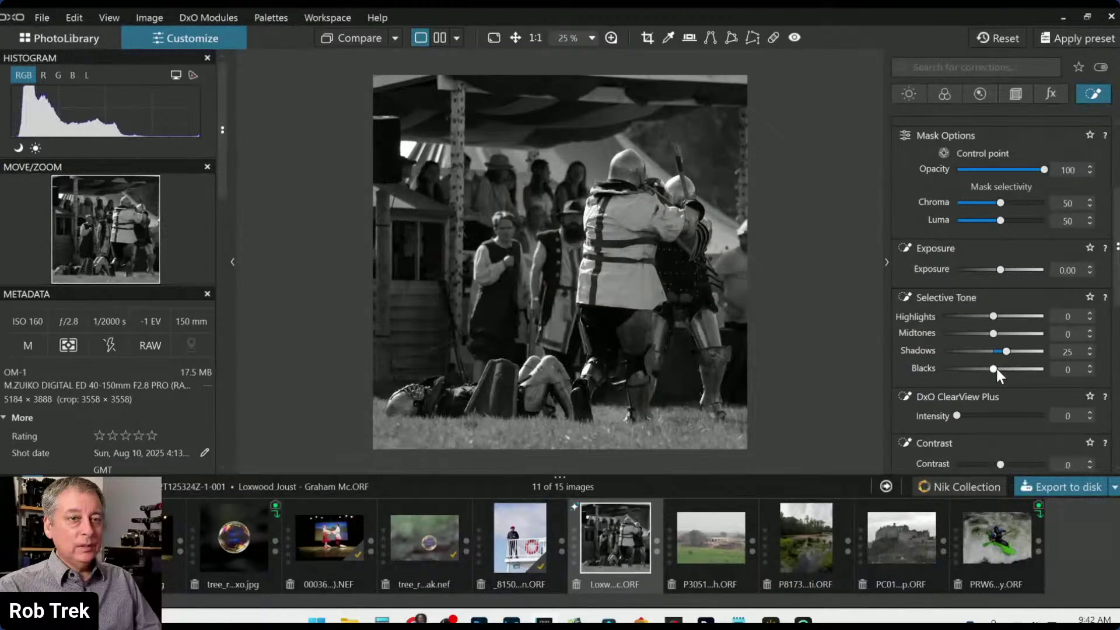
{"action": "left_click_drag", "start_coordinate": [1009, 351], "coordinate": [1002, 333]}
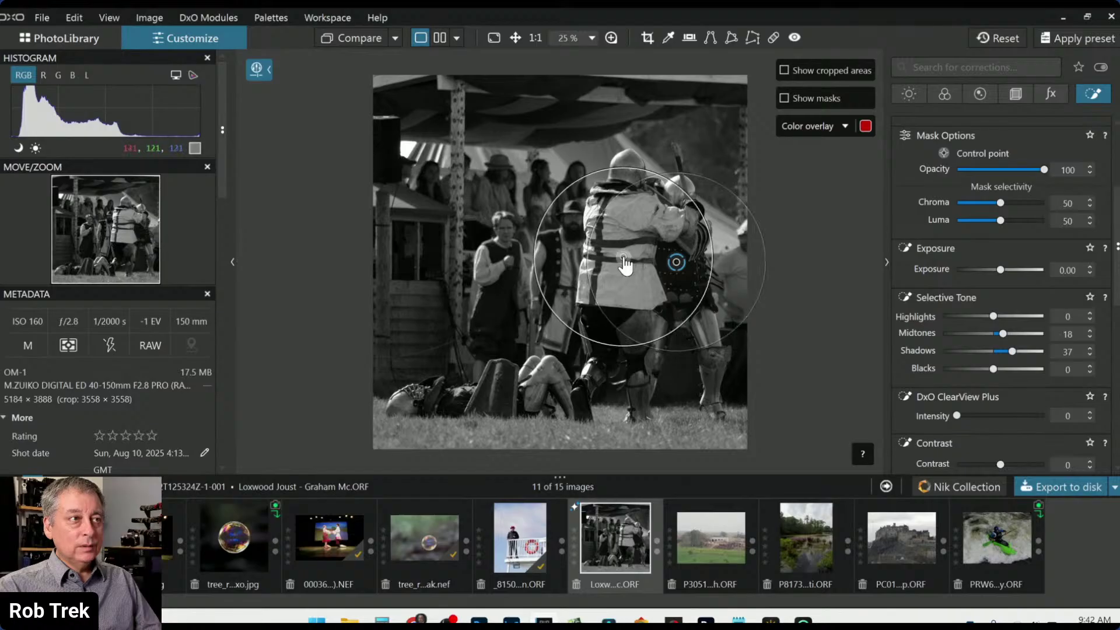
Place additional control points on the light-coated knight's back and helmet, with a smaller circle on the helmet.
{"action": "scroll", "coordinate": [623, 256], "scroll_direction": "down", "scroll_amount": 2}
{"action": "left_click", "coordinate": [631, 178]}
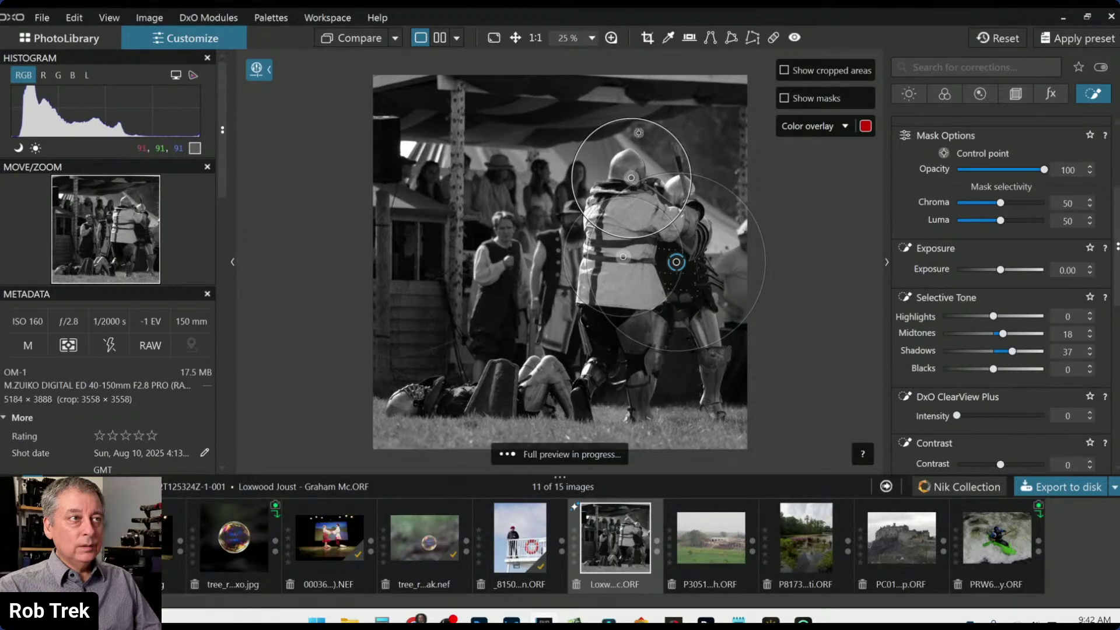
{"action": "left_click_drag", "start_coordinate": [638, 126], "coordinate": [631, 137]}
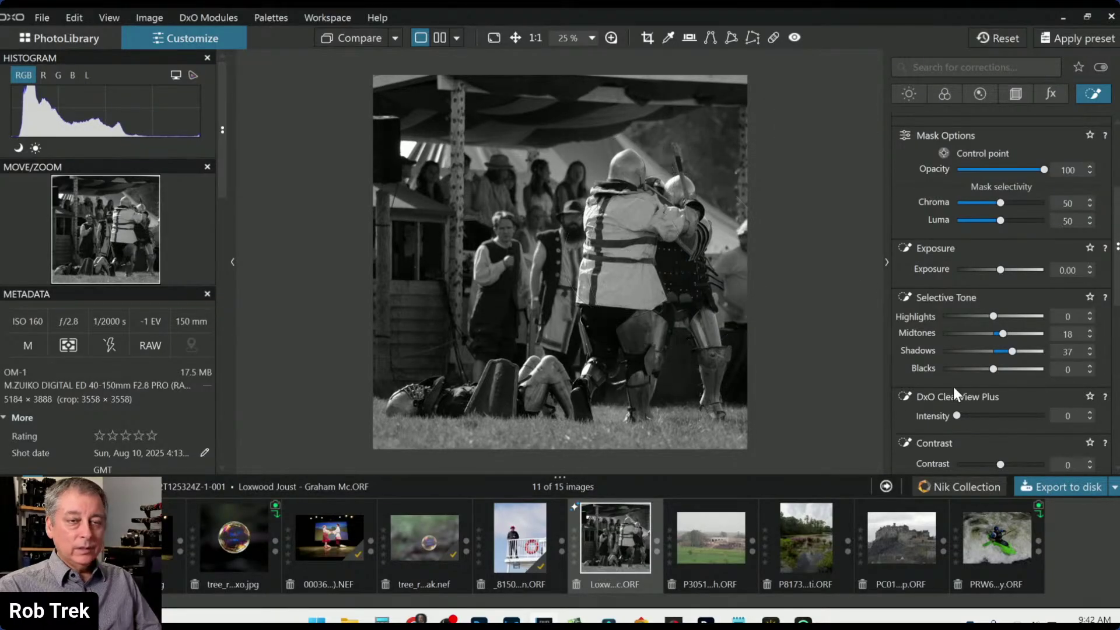
Start a new control point mask with small circles on both knights' helmets.
{"action": "scroll", "coordinate": [941, 386], "scroll_direction": "up", "scroll_amount": 3}
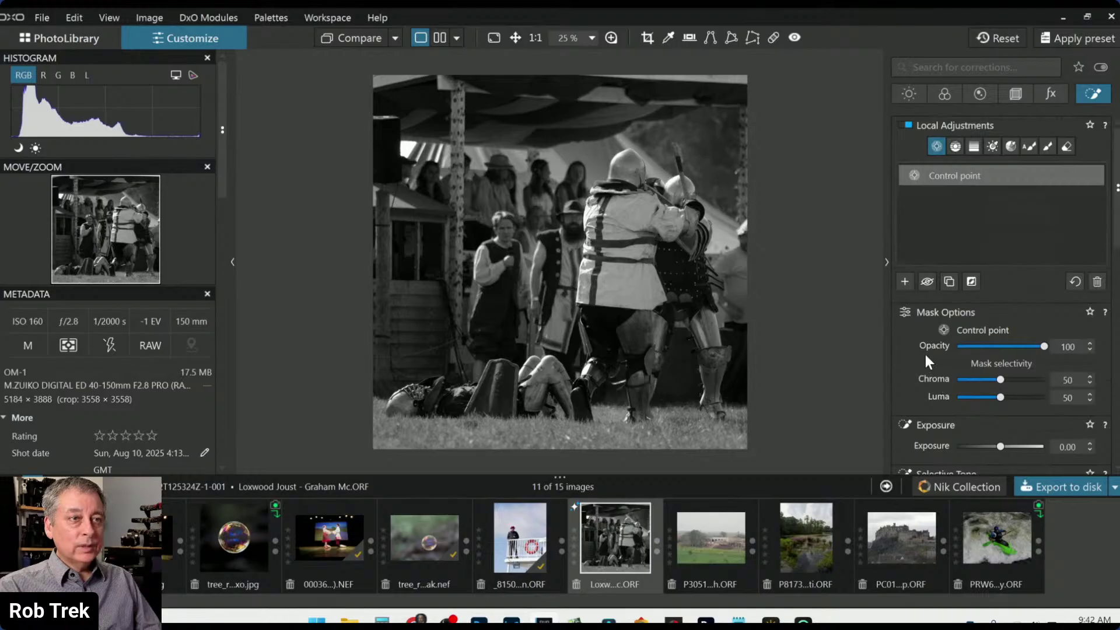
{"action": "left_click", "coordinate": [904, 283]}
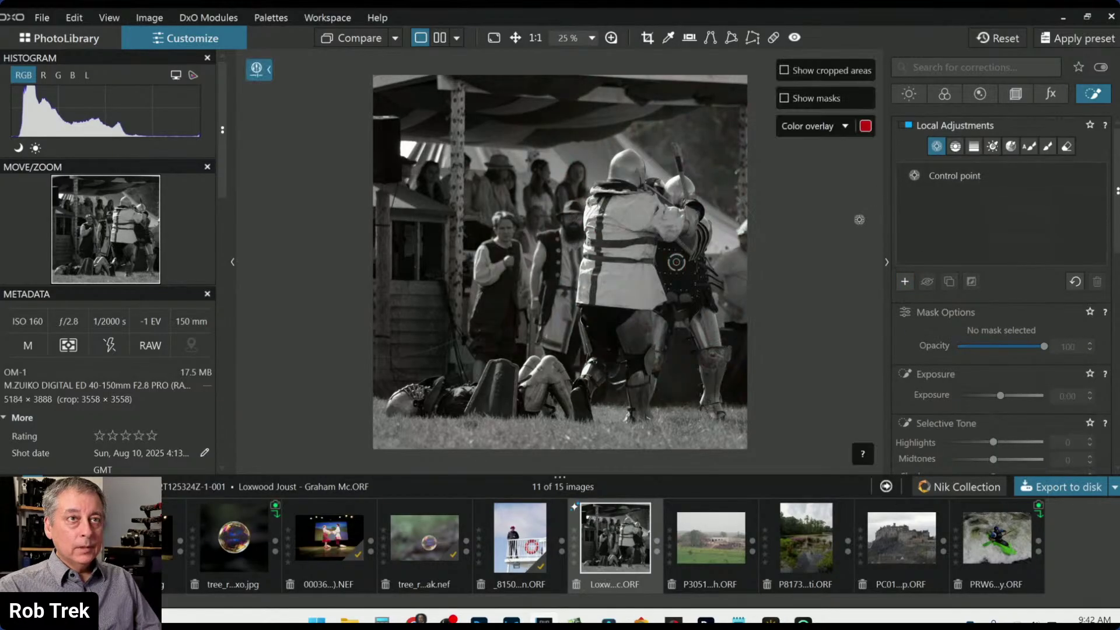
{"action": "left_click", "coordinate": [629, 165]}
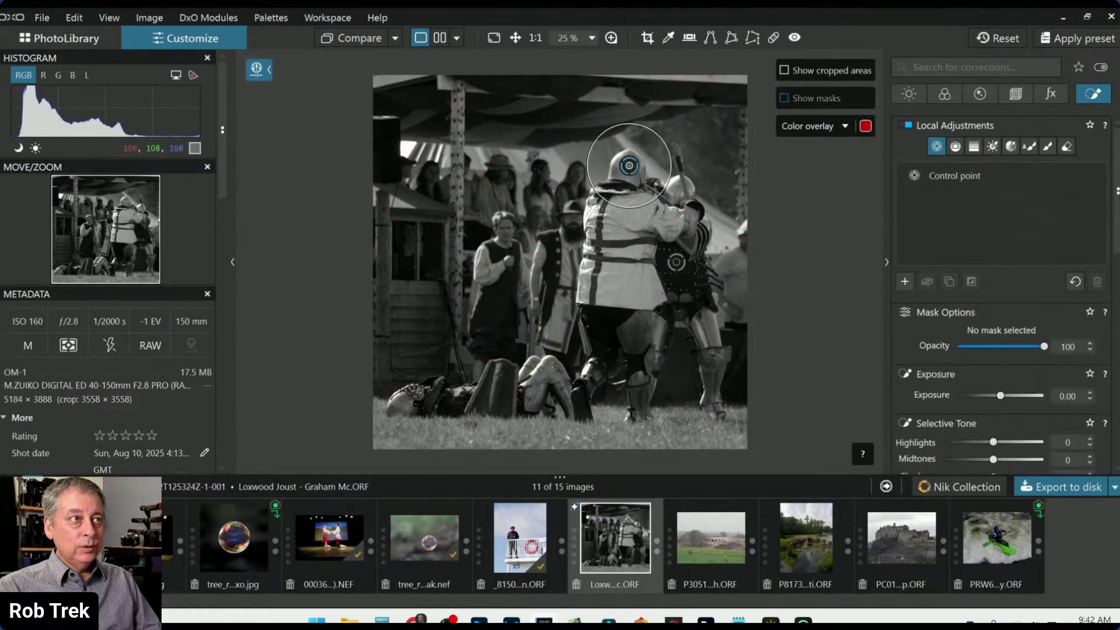
{"action": "left_click_drag", "start_coordinate": [634, 138], "coordinate": [632, 151]}
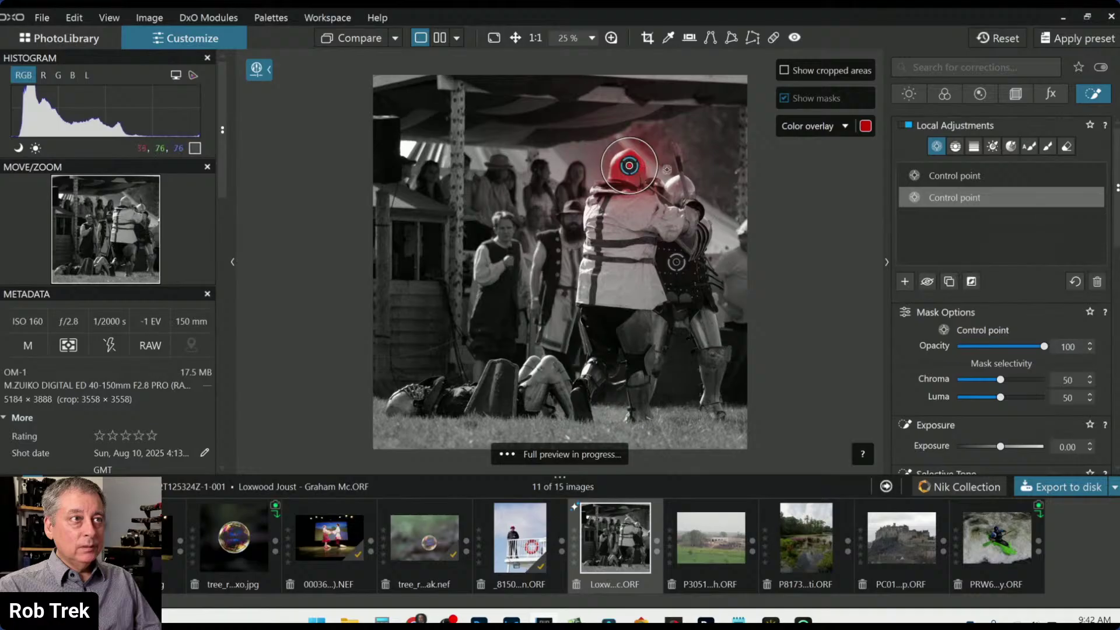
{"action": "left_click", "coordinate": [680, 194]}
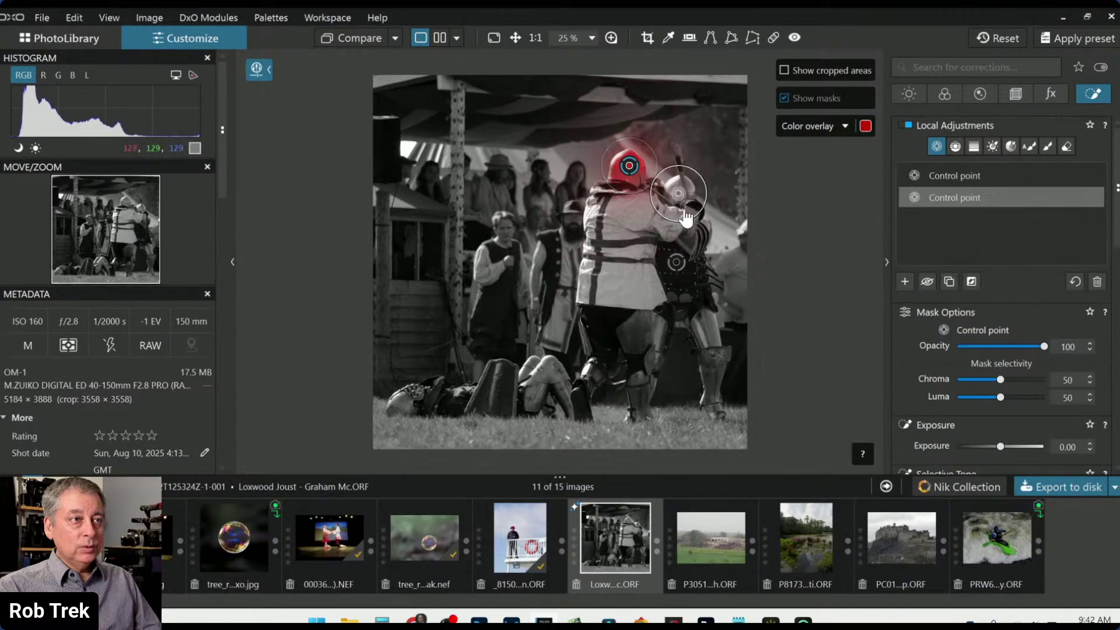
Extend the helmet mask with control points on the knee and shin armour of both standing knights.
{"action": "left_click", "coordinate": [712, 337]}
{"action": "left_click", "coordinate": [715, 387]}
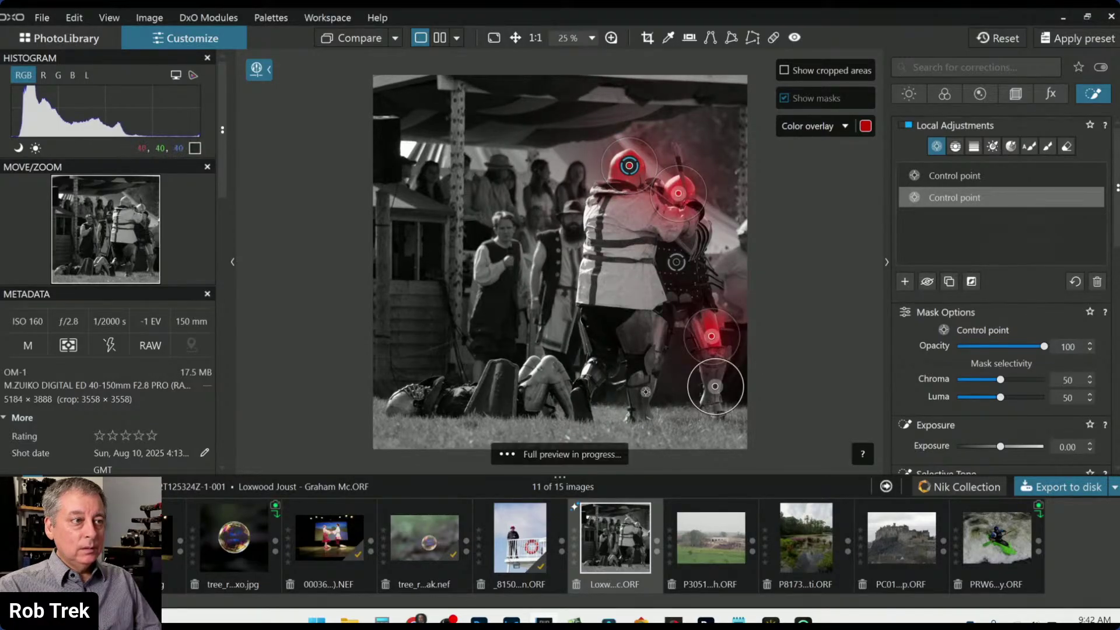
{"action": "left_click", "coordinate": [641, 395]}
{"action": "left_click", "coordinate": [642, 336]}
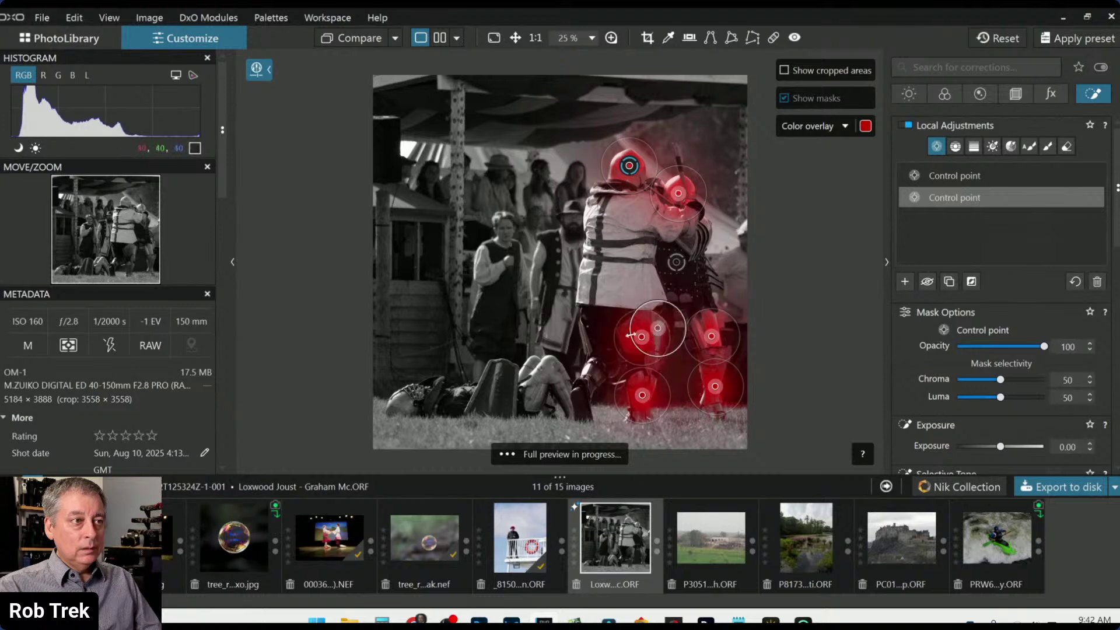
{"action": "left_click", "coordinate": [593, 372]}
Add control points to the armour mask on the fallen fighter's knees and helmet.
{"action": "left_click", "coordinate": [542, 394]}
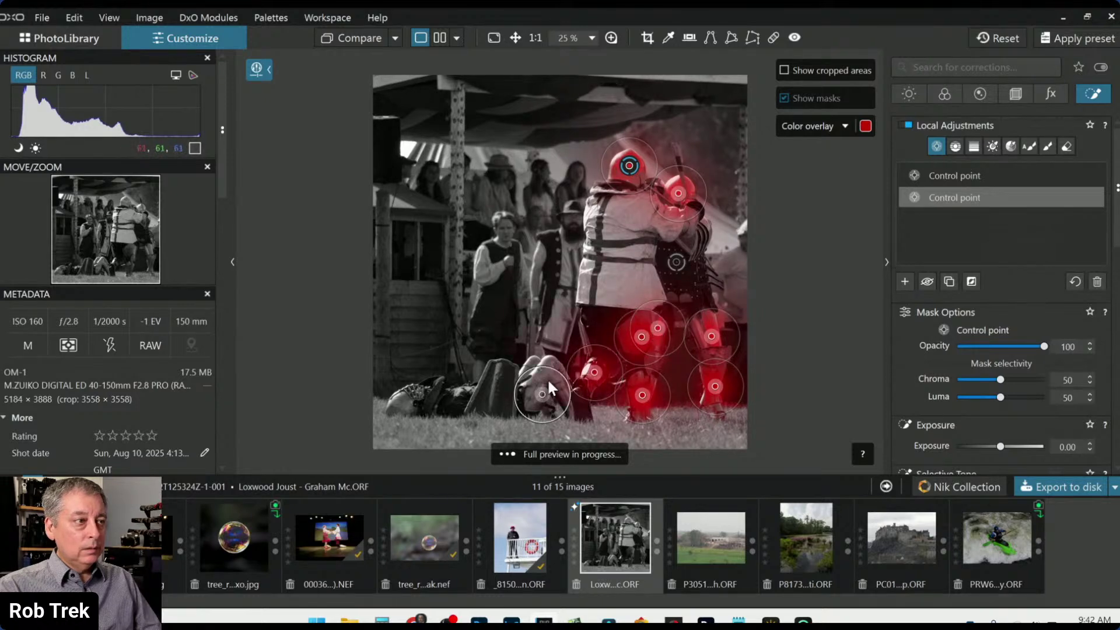
{"action": "left_click", "coordinate": [545, 374]}
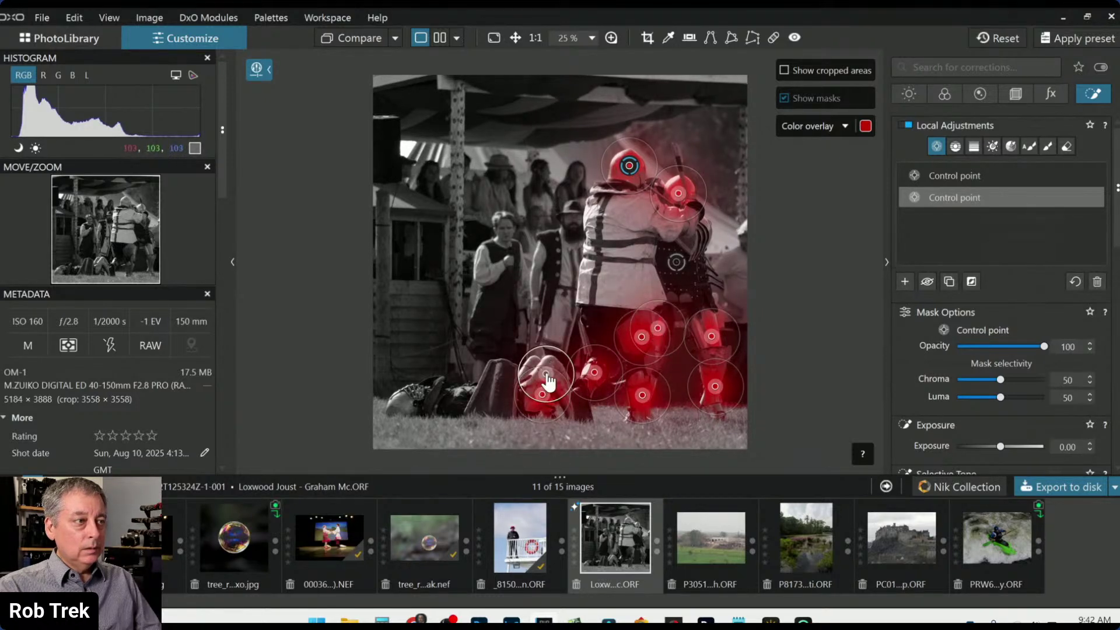
{"action": "left_click", "coordinate": [399, 404]}
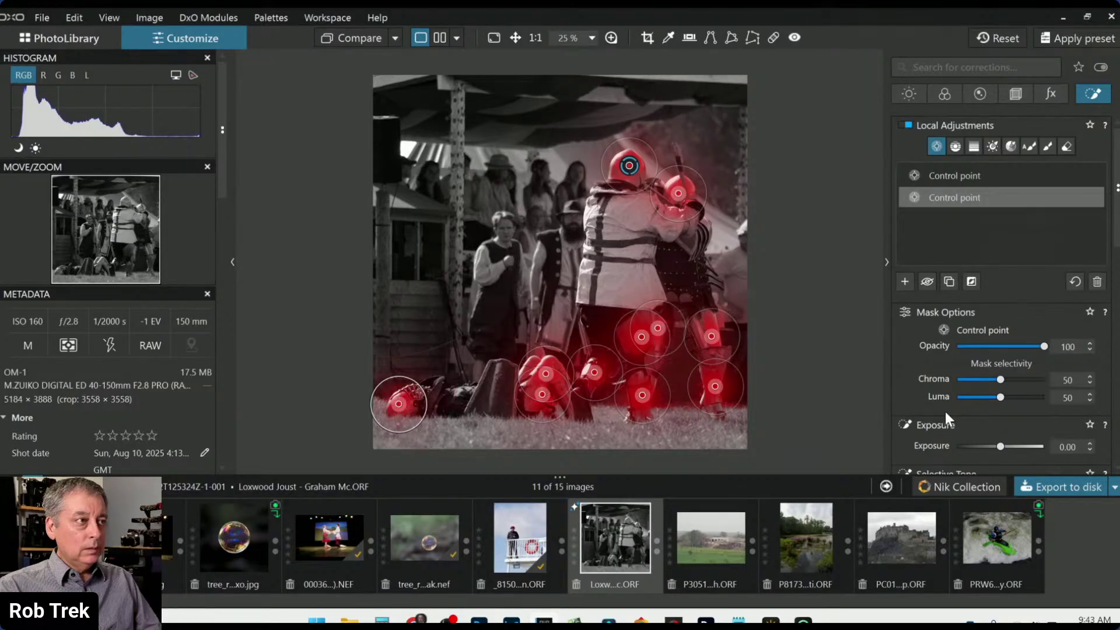
Set the armour mask's Highlights to 88, Midtones to 41, ClearView Plus intensity to 63 and Microcontrast to 100.
{"action": "scroll", "coordinate": [955, 400], "scroll_direction": "down", "scroll_amount": 2}
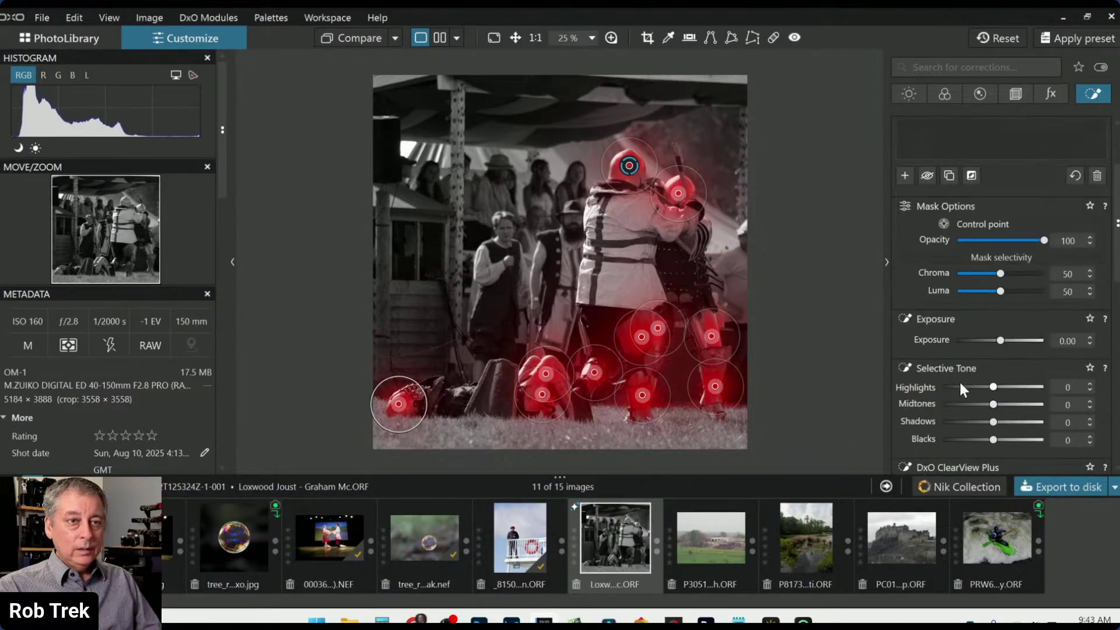
{"action": "mouse_move", "coordinate": [992, 388]}
{"action": "left_mouse_down"}
{"action": "mouse_move", "coordinate": [1009, 387]}
{"action": "mouse_move", "coordinate": [998, 406]}
{"action": "left_mouse_up"}
{"action": "left_click", "coordinate": [959, 403]}
{"action": "scroll", "coordinate": [926, 393], "scroll_direction": "down", "scroll_amount": 3}
{"action": "scroll", "coordinate": [925, 395], "scroll_direction": "down", "scroll_amount": 1}
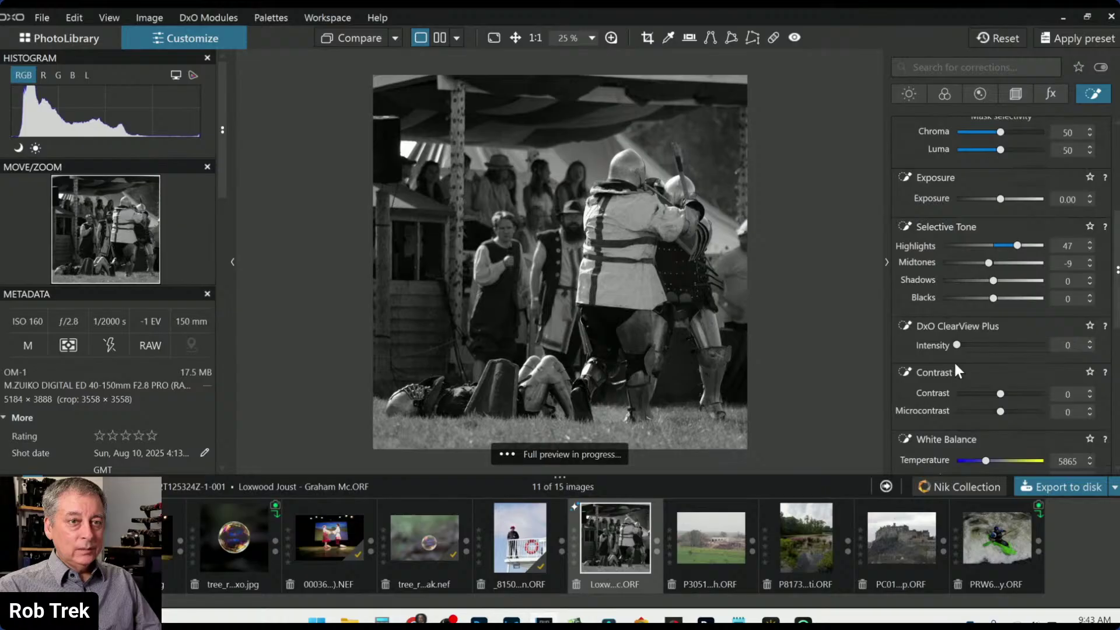
{"action": "left_click_drag", "start_coordinate": [954, 345], "coordinate": [992, 349]}
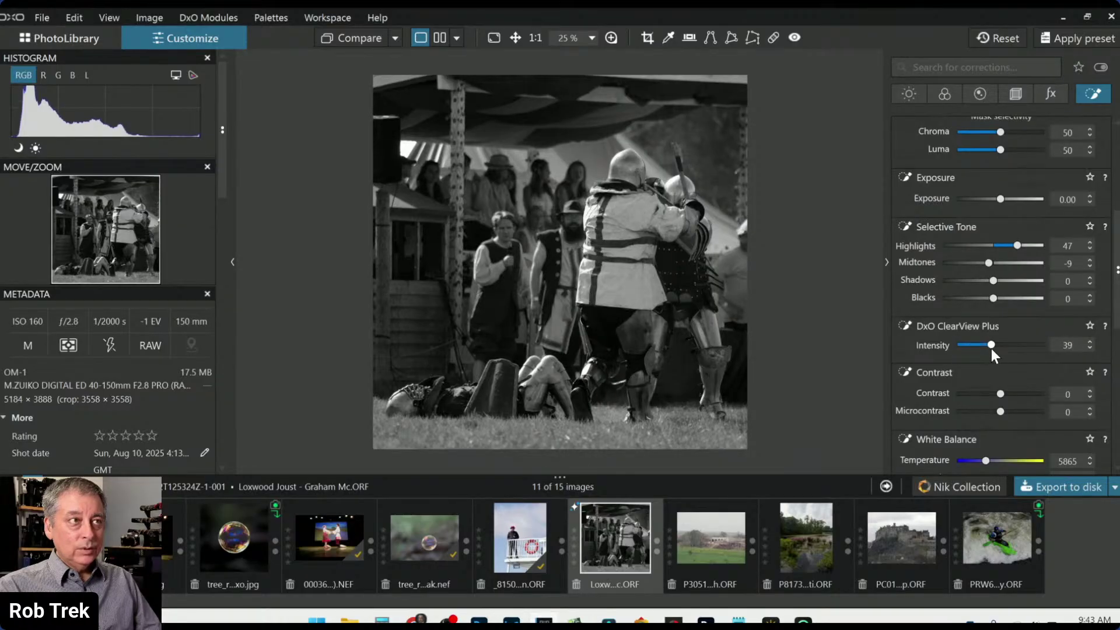
{"action": "left_click_drag", "start_coordinate": [1001, 411], "coordinate": [1027, 415]}
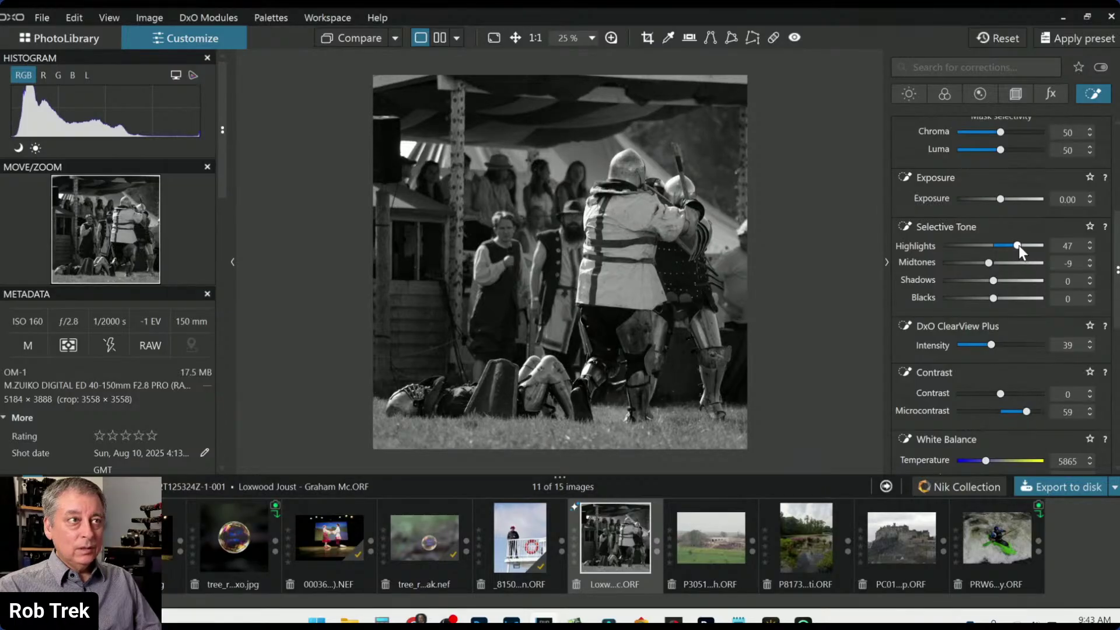
{"action": "left_click_drag", "start_coordinate": [1018, 245], "coordinate": [1035, 246]}
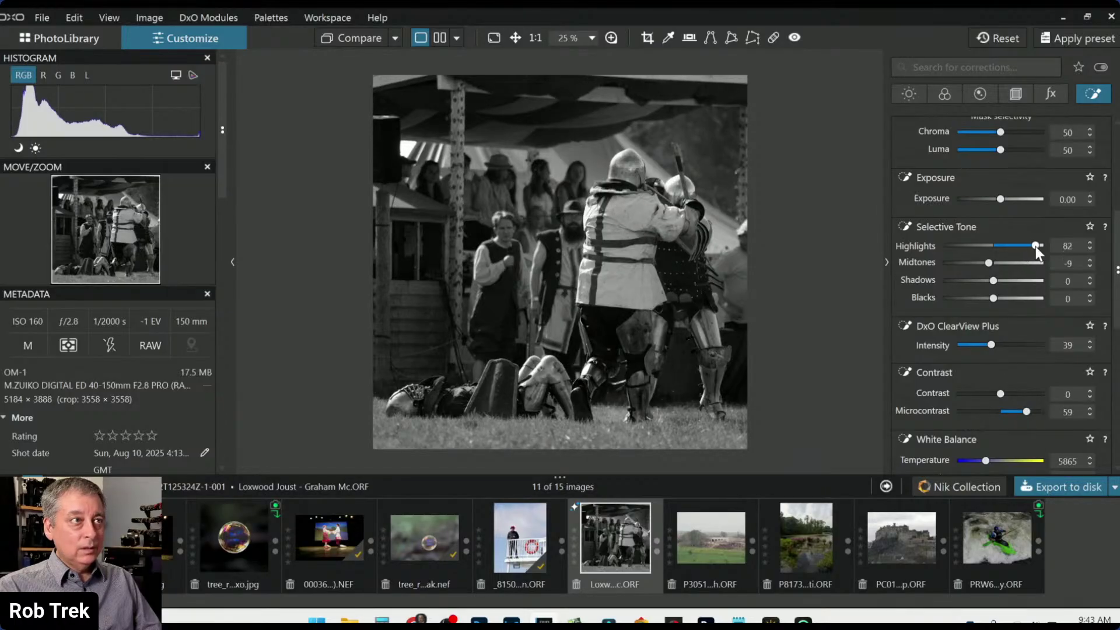
{"action": "double_click", "coordinate": [993, 265]}
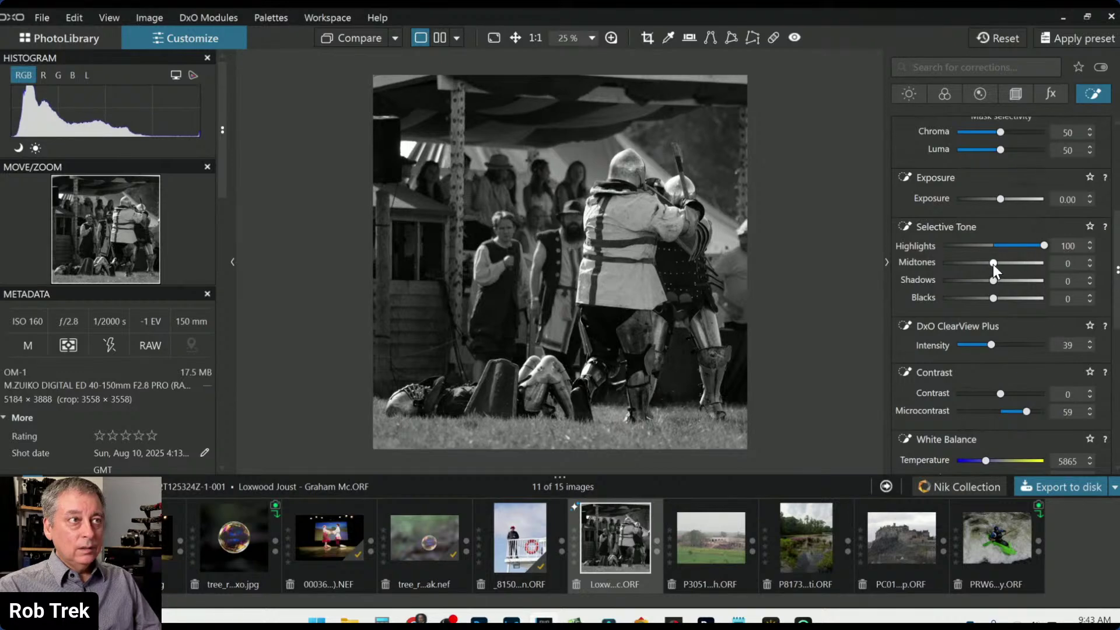
{"action": "left_click_drag", "start_coordinate": [993, 264], "coordinate": [1040, 245]}
{"action": "left_click_drag", "start_coordinate": [993, 344], "coordinate": [1011, 346]}
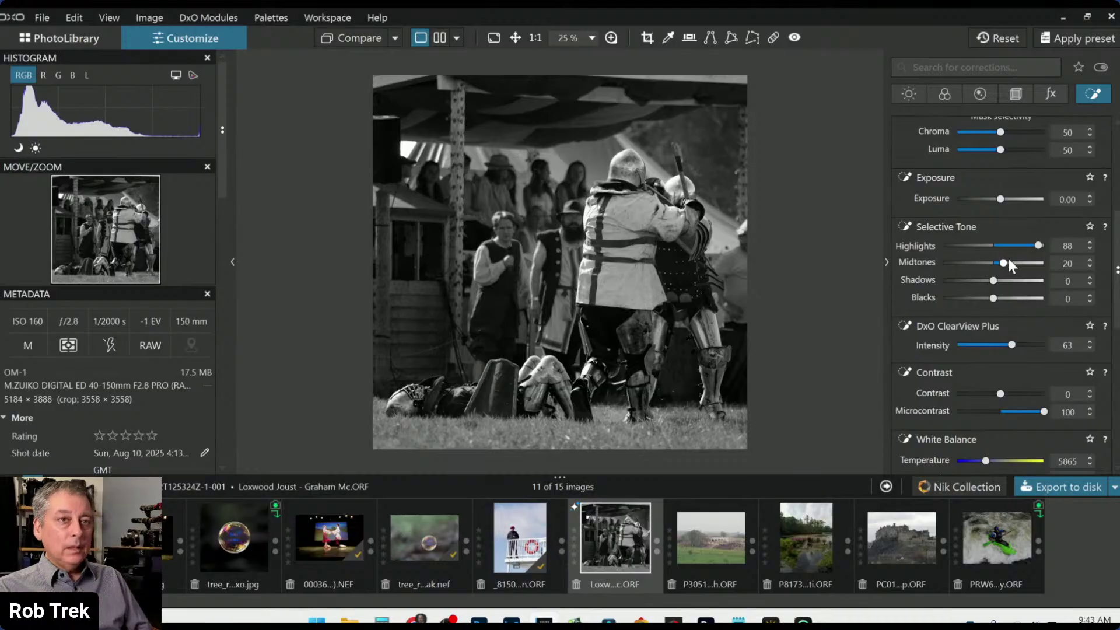
{"action": "left_click_drag", "start_coordinate": [1002, 265], "coordinate": [1015, 268]}
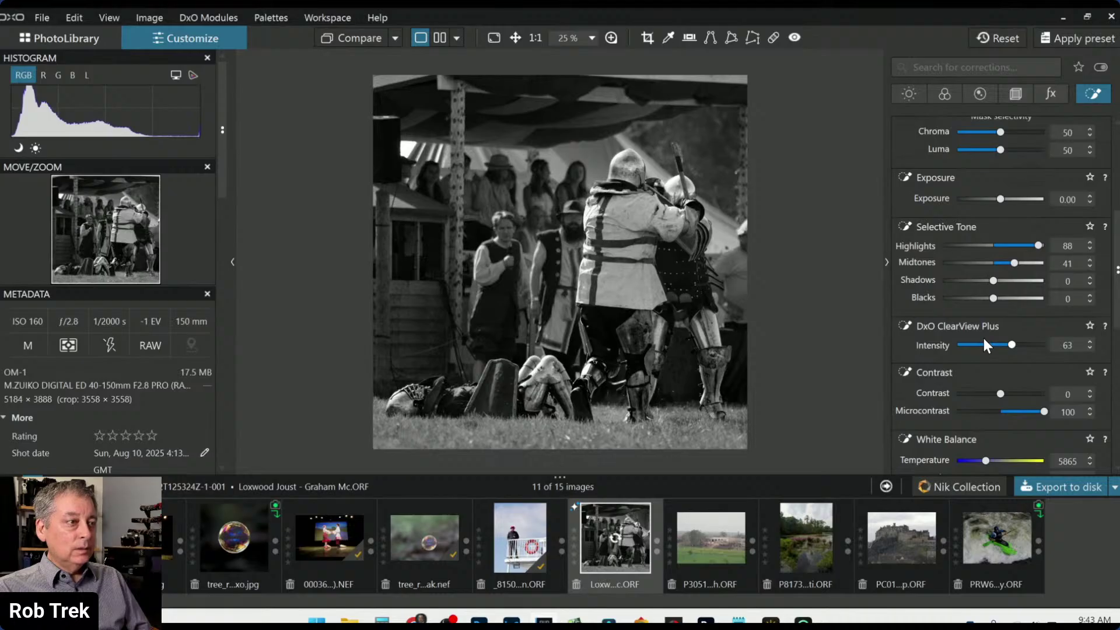
Place two more control points of the armour mask on the light-coated knight's leg armour.
{"action": "mouse_move", "coordinate": [872, 359]}
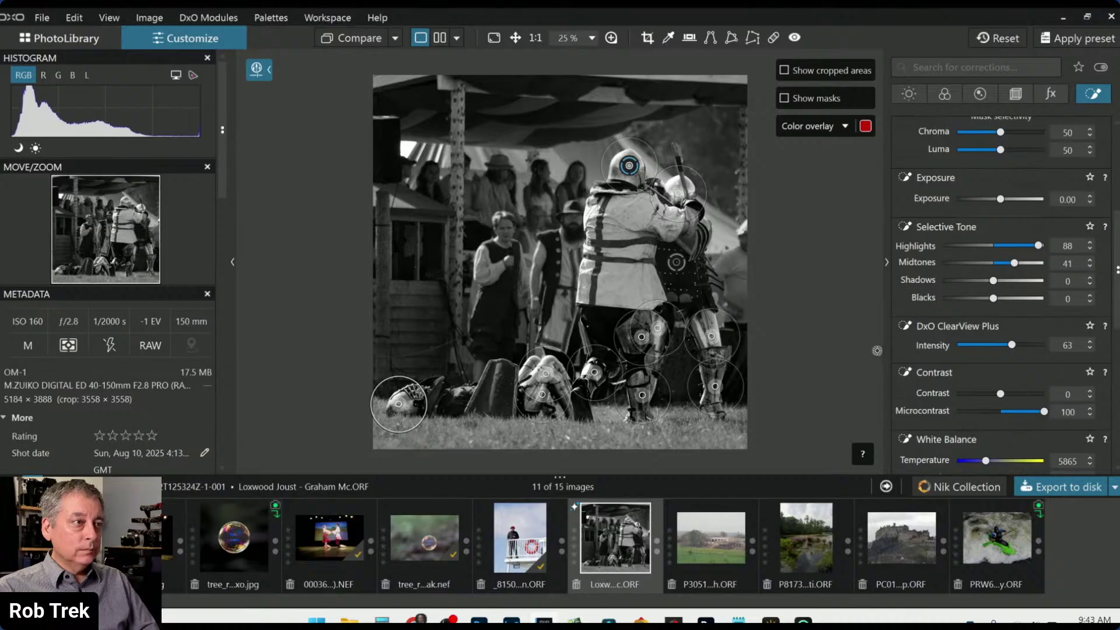
{"action": "left_click", "coordinate": [626, 342]}
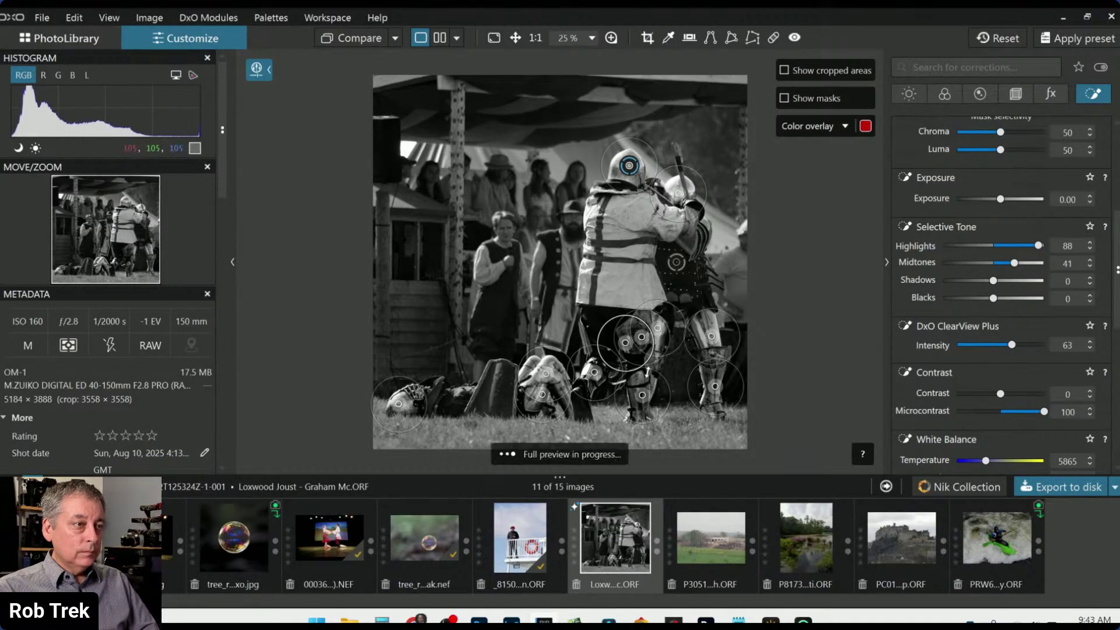
{"action": "left_click", "coordinate": [639, 379]}
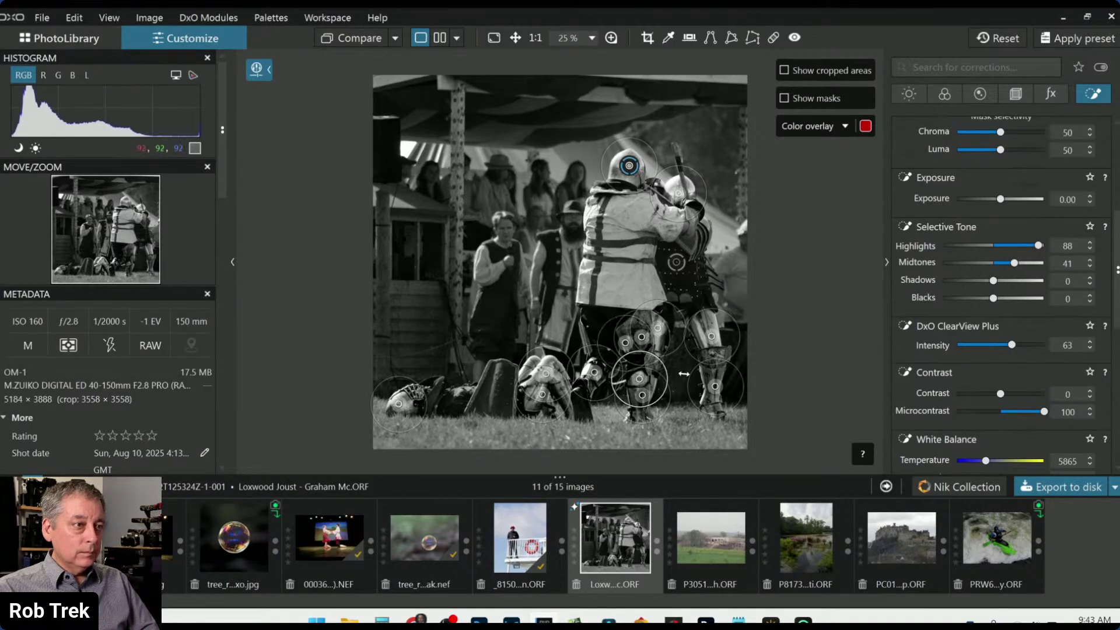
Add a control point on the dark-jacketed knight's thigh armour and set the armour mask's Shadows to 20.
{"action": "left_click", "coordinate": [707, 318]}
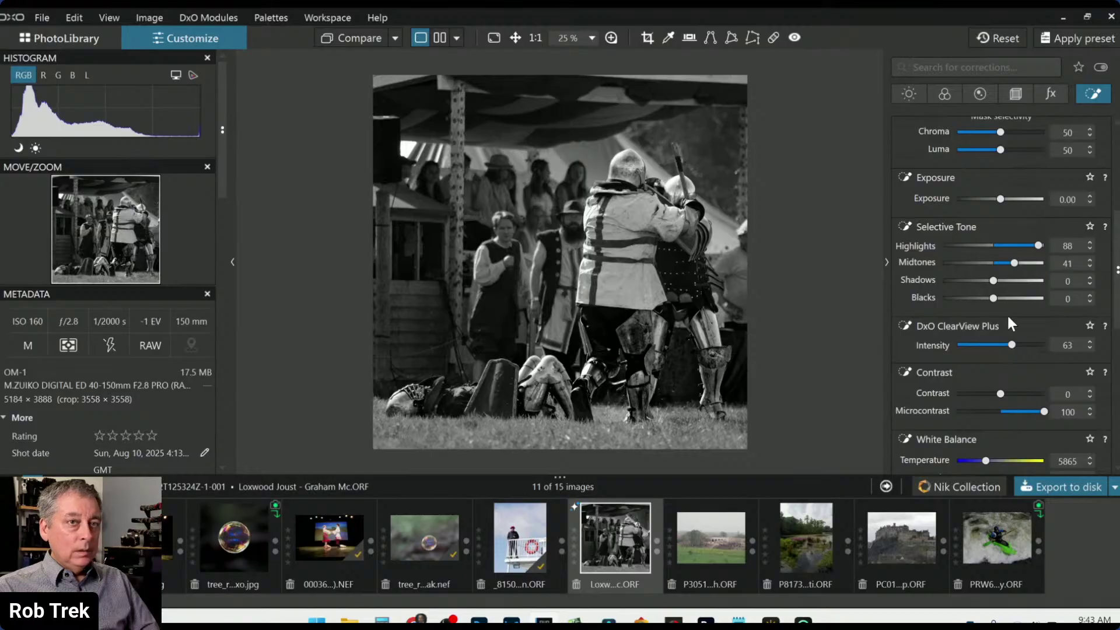
{"action": "left_click_drag", "start_coordinate": [996, 280], "coordinate": [1003, 280]}
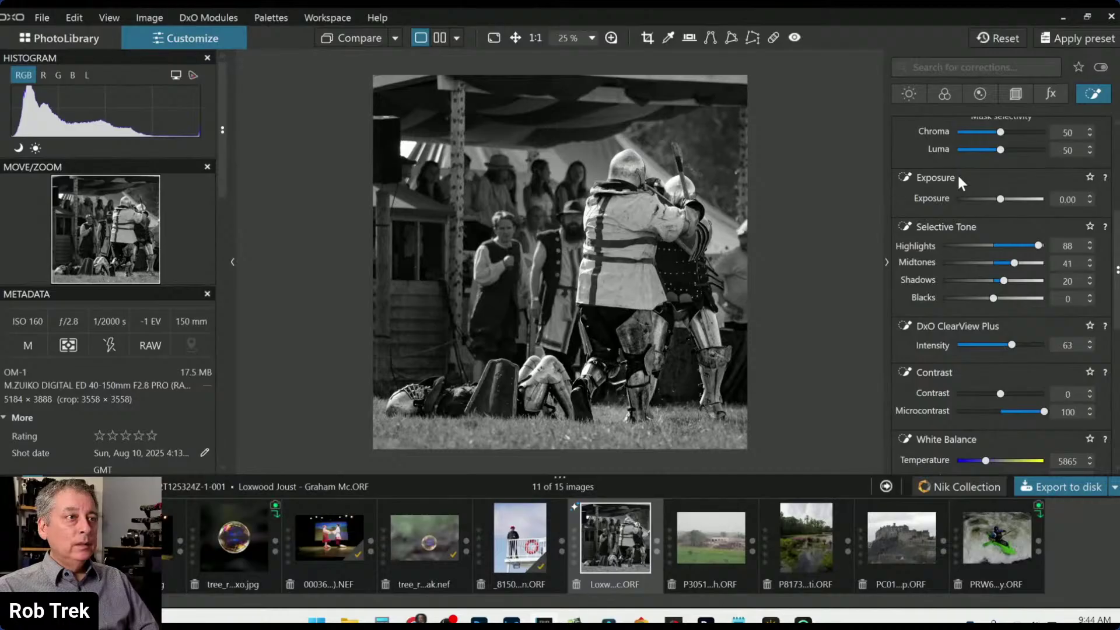
Select the other control point mask, covering the knights' upper bodies, and set its Exposure to 0.80.
{"action": "scroll", "coordinate": [964, 282], "scroll_direction": "up", "scroll_amount": 5}
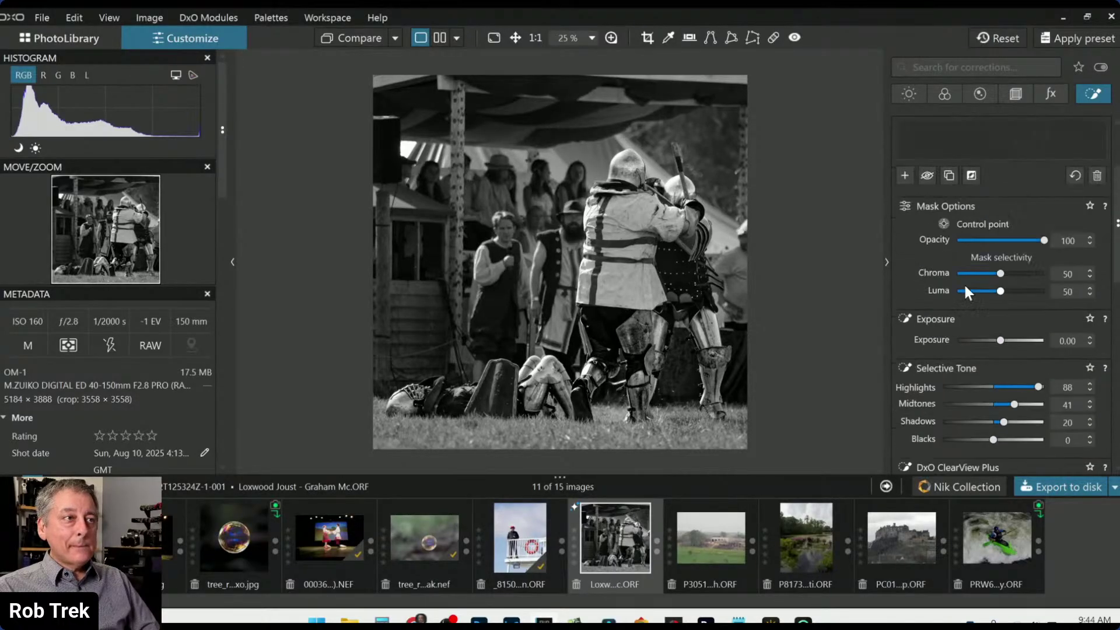
{"action": "left_click", "coordinate": [947, 174]}
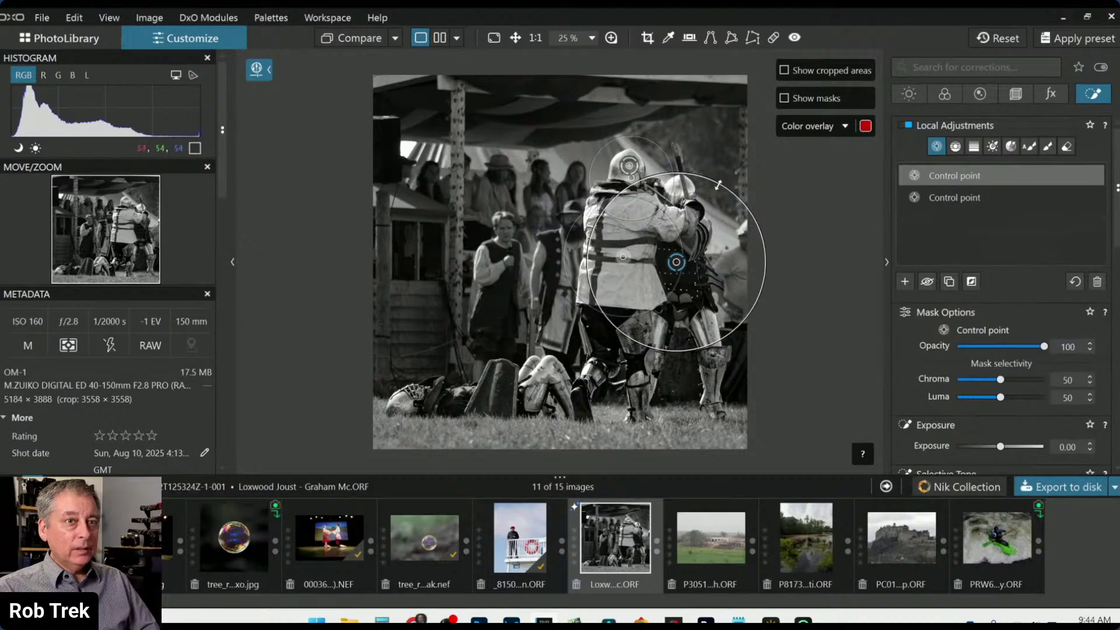
{"action": "scroll", "coordinate": [988, 420], "scroll_direction": "down", "scroll_amount": 2}
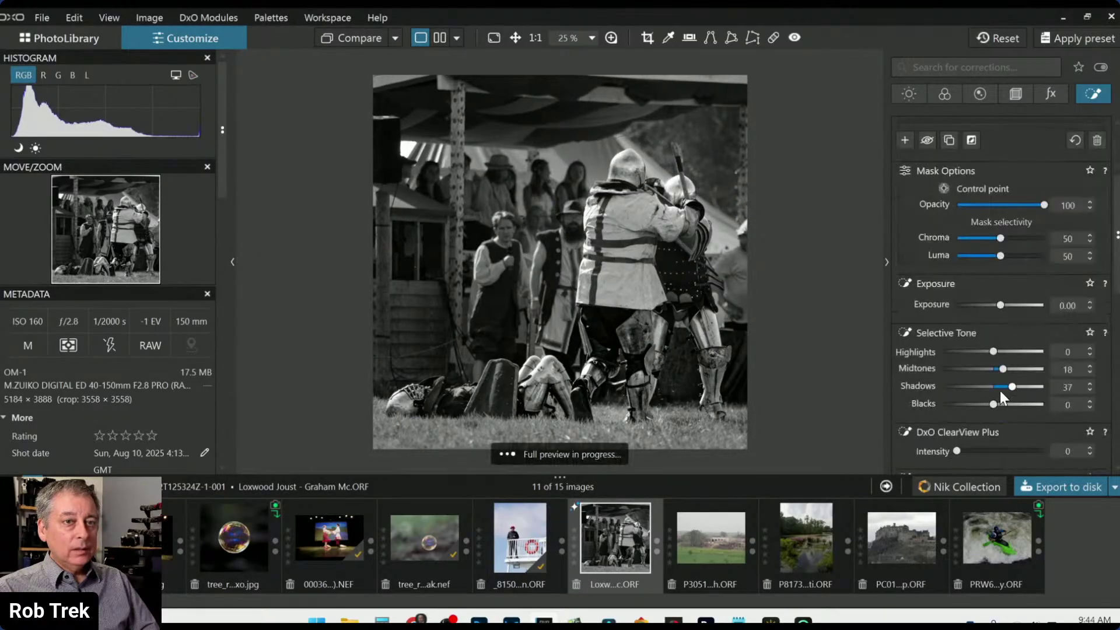
{"action": "scroll", "coordinate": [997, 306], "scroll_direction": "up", "scroll_amount": 3}
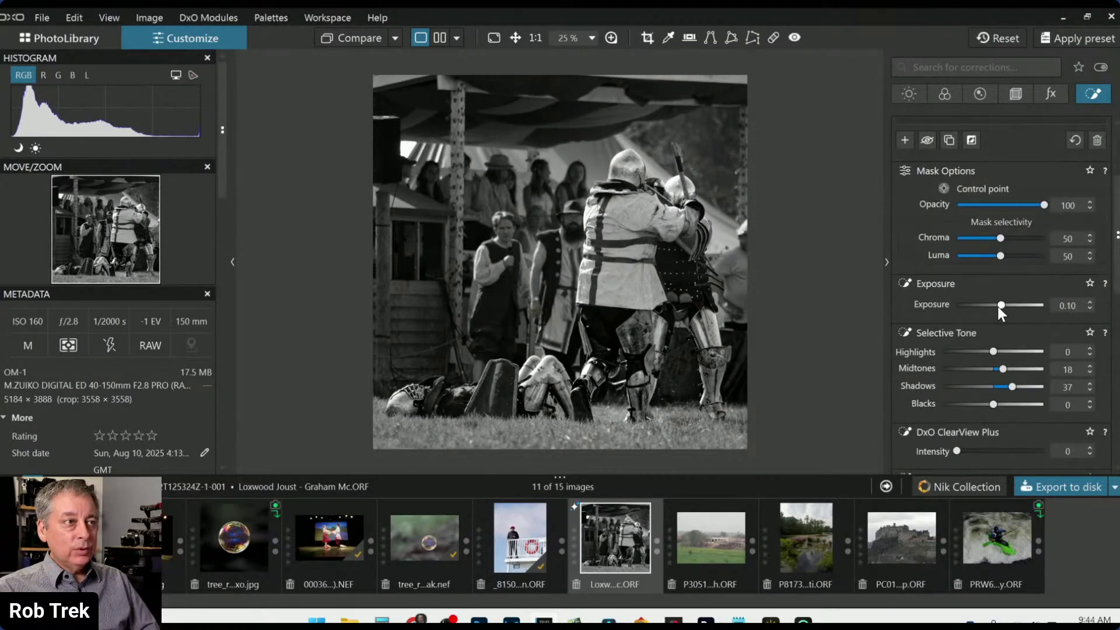
{"action": "scroll", "coordinate": [999, 310], "scroll_direction": "up", "scroll_amount": 2}
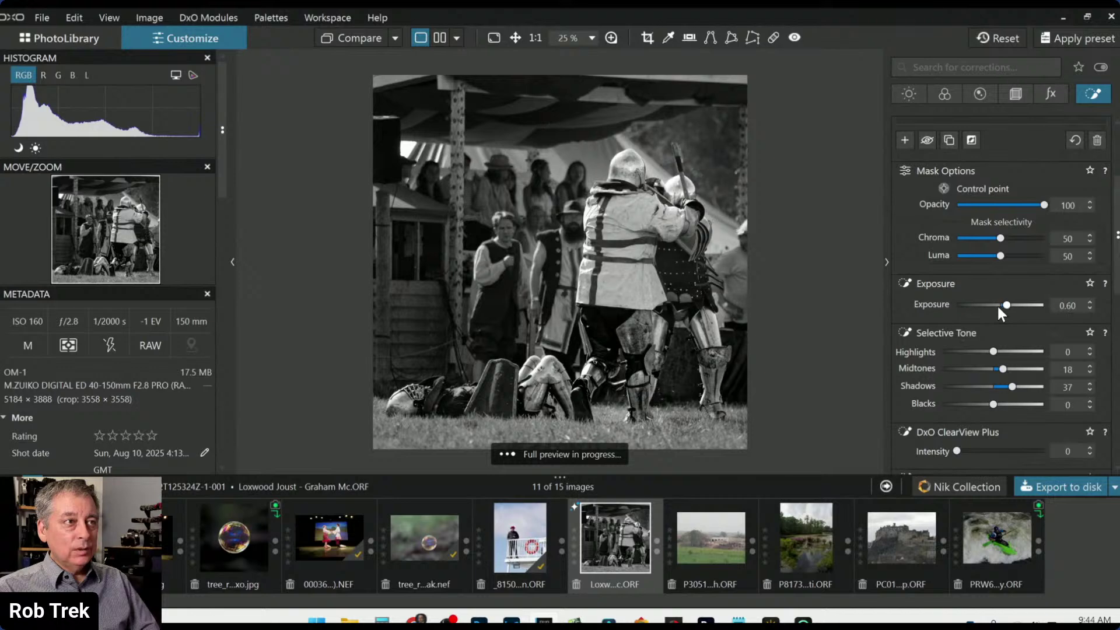
{"action": "scroll", "coordinate": [998, 309], "scroll_direction": "up", "scroll_amount": 2}
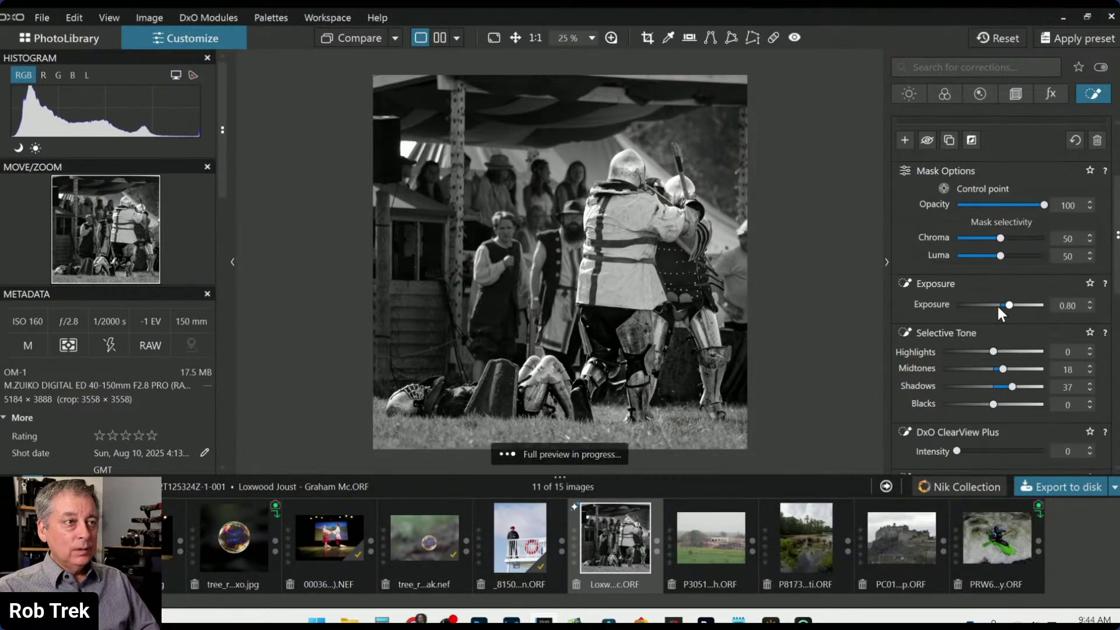
Extend the upper-body mask with control points on the fallen fighter's torso and dark legs and the light-coated knight's trousers.
{"action": "mouse_move", "coordinate": [551, 390]}
{"action": "left_click", "coordinate": [455, 398]}
{"action": "left_click_drag", "start_coordinate": [499, 348], "coordinate": [477, 369]}
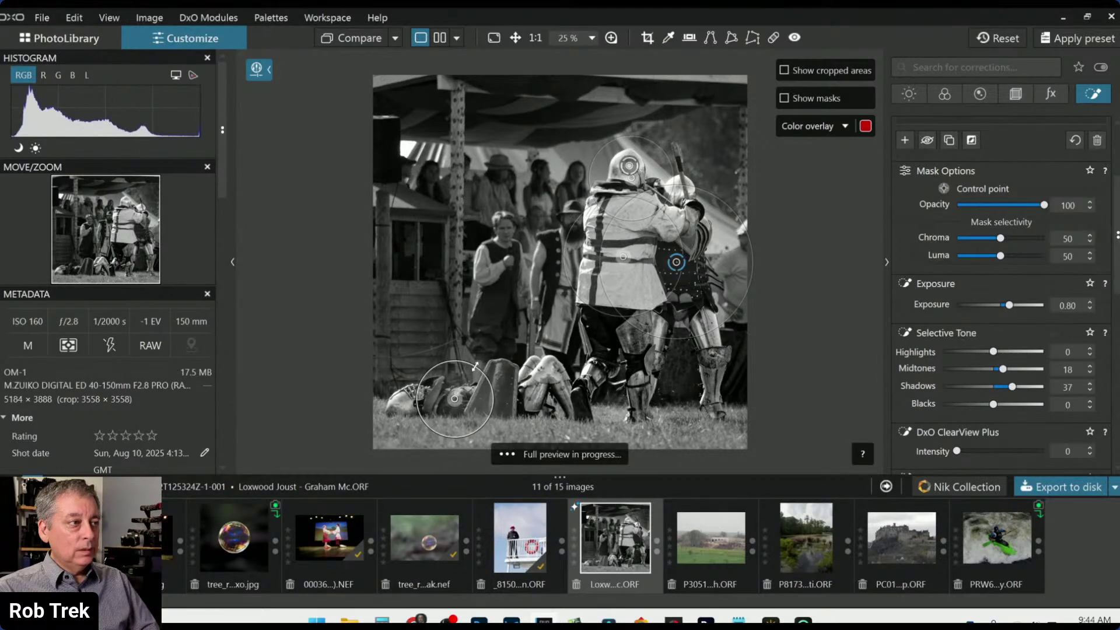
{"action": "left_click", "coordinate": [508, 395]}
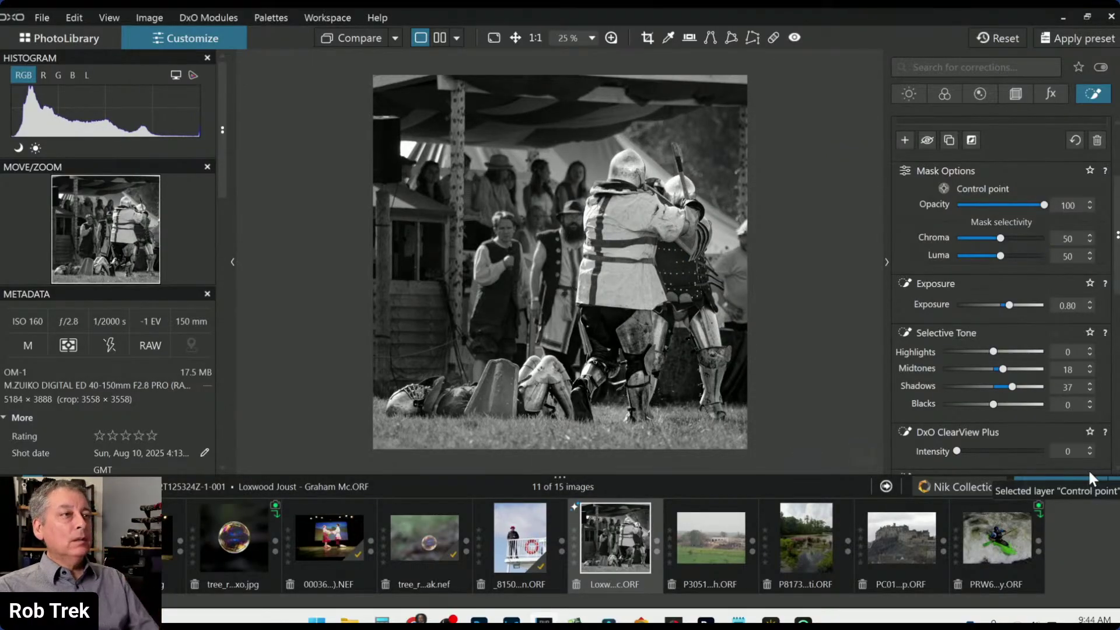
{"action": "left_click", "coordinate": [606, 331]}
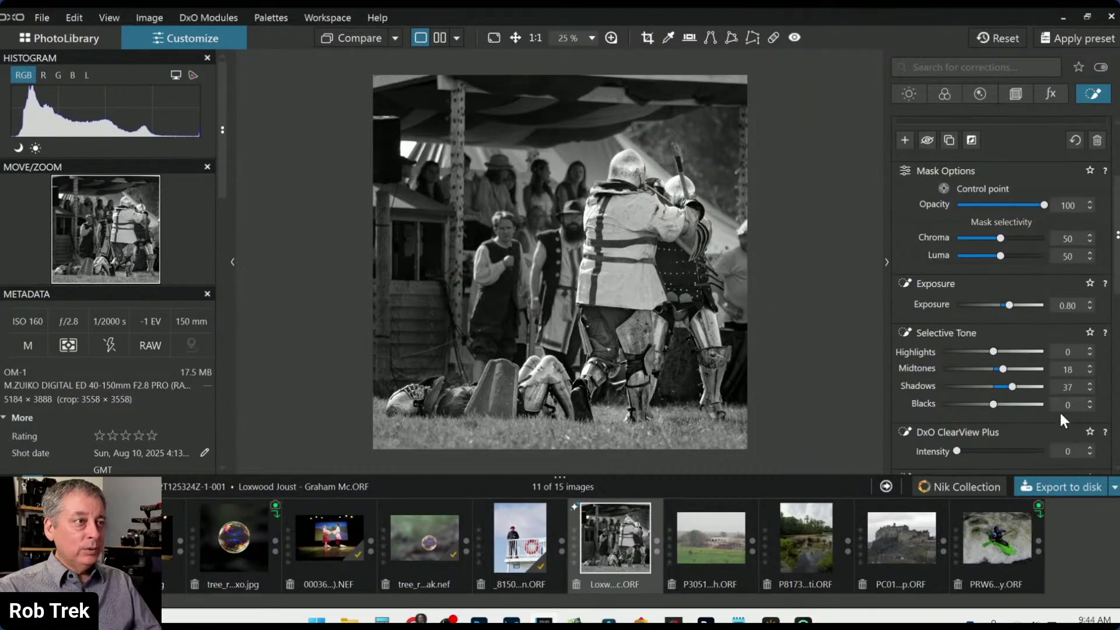
Darken the whole photo by setting the global Exposure to -1.10.
{"action": "scroll", "coordinate": [1032, 393], "scroll_direction": "up", "scroll_amount": 3}
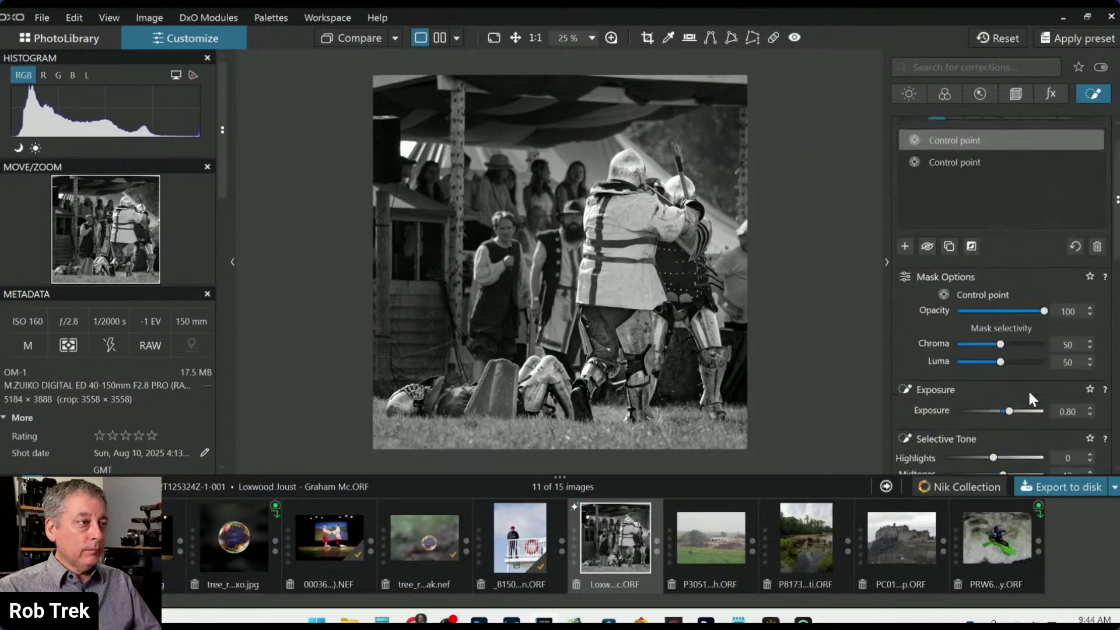
{"action": "left_click", "coordinate": [909, 94]}
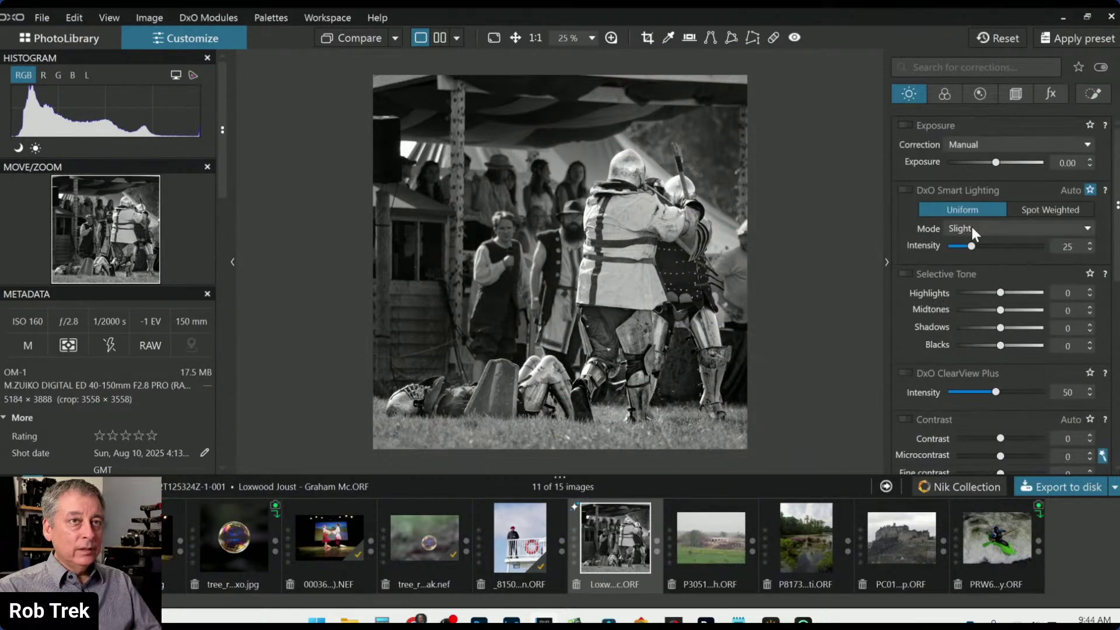
{"action": "scroll", "coordinate": [996, 164], "scroll_direction": "down", "scroll_amount": 3}
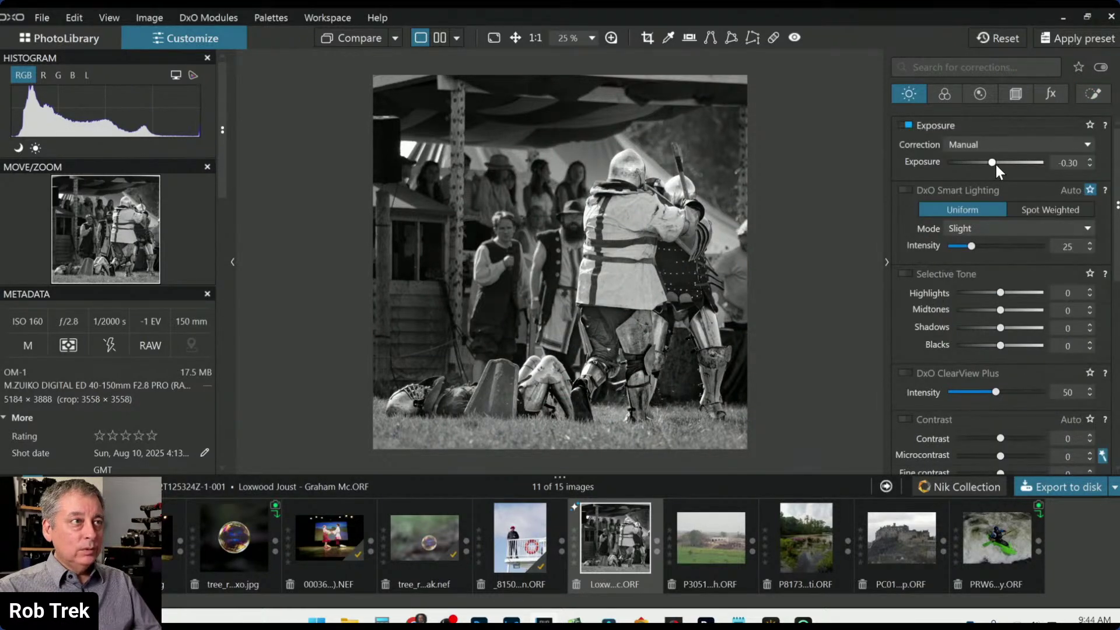
{"action": "scroll", "coordinate": [995, 165], "scroll_direction": "down", "scroll_amount": 1}
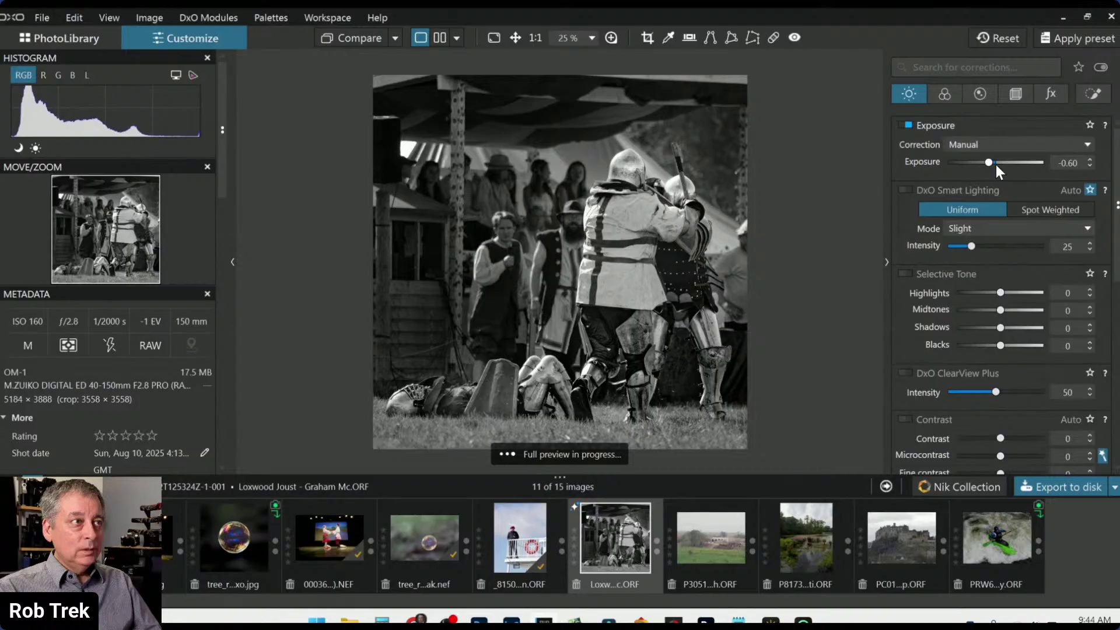
{"action": "scroll", "coordinate": [995, 165], "scroll_direction": "down", "scroll_amount": 2}
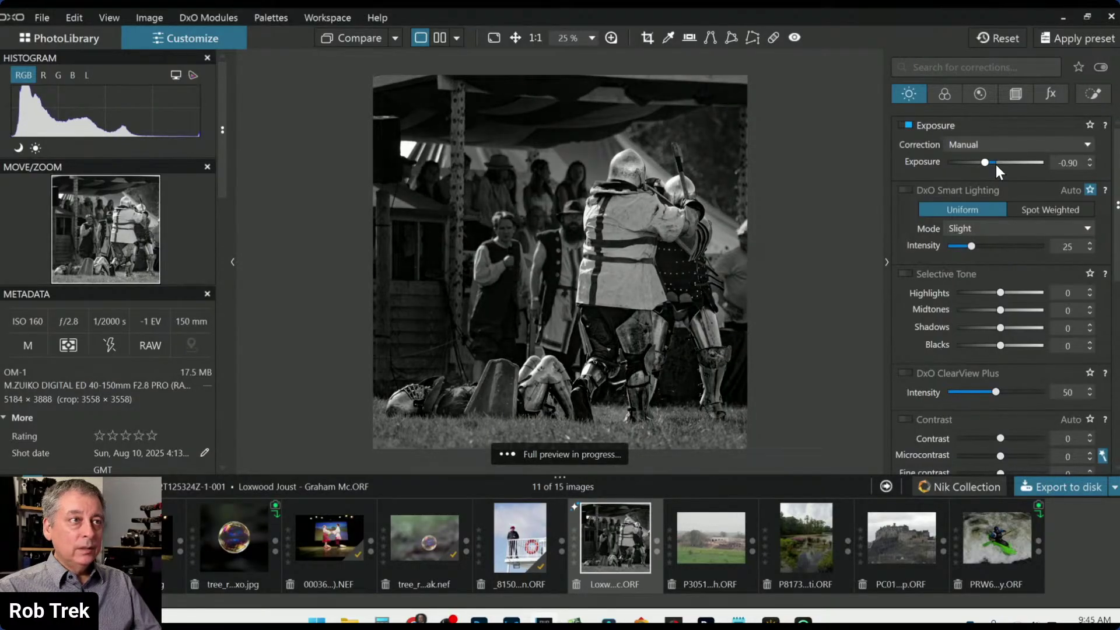
{"action": "scroll", "coordinate": [995, 165], "scroll_direction": "down", "scroll_amount": 1}
{"action": "scroll", "coordinate": [996, 164], "scroll_direction": "down", "scroll_amount": 1}
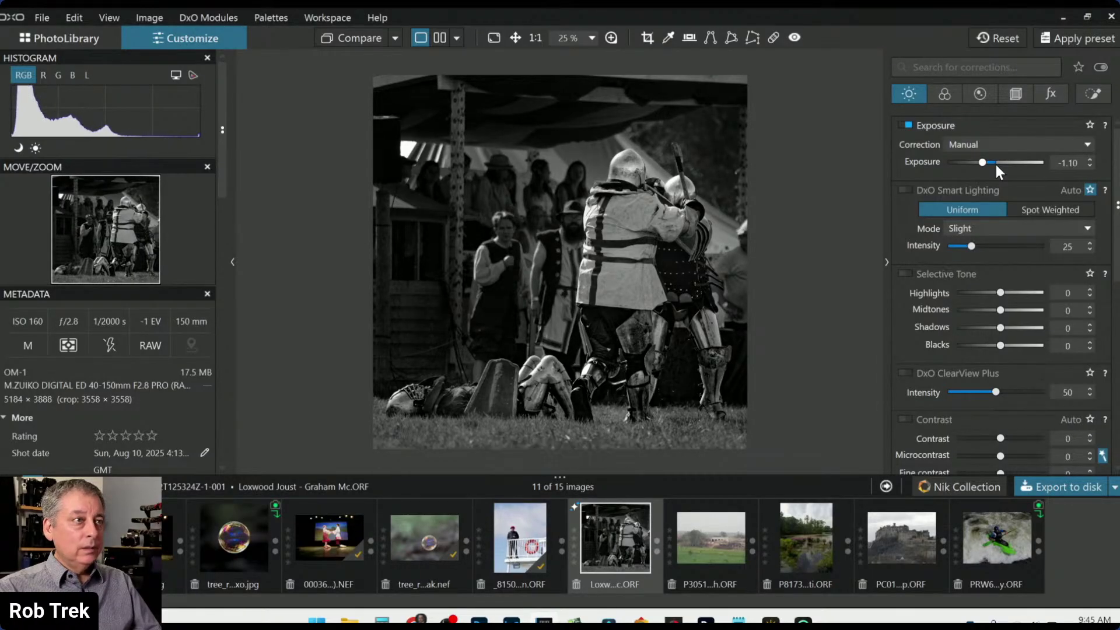
Raise the Exposure of the knights' upper-body control point mask to 1.30.
{"action": "left_click", "coordinate": [1090, 95]}
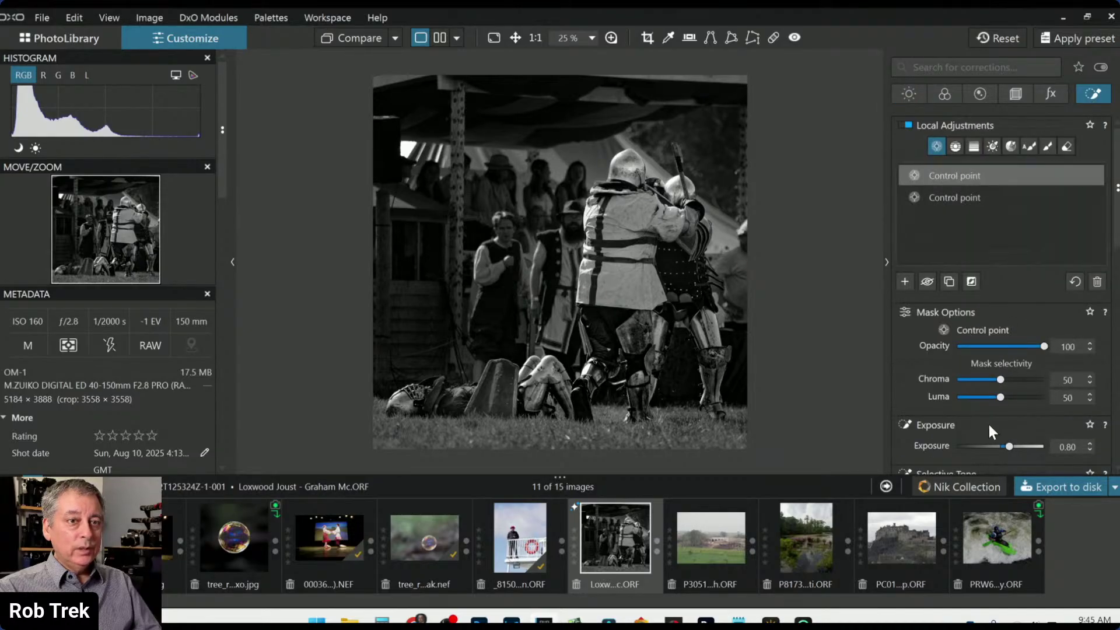
{"action": "left_click_drag", "start_coordinate": [1009, 447], "coordinate": [1010, 446]}
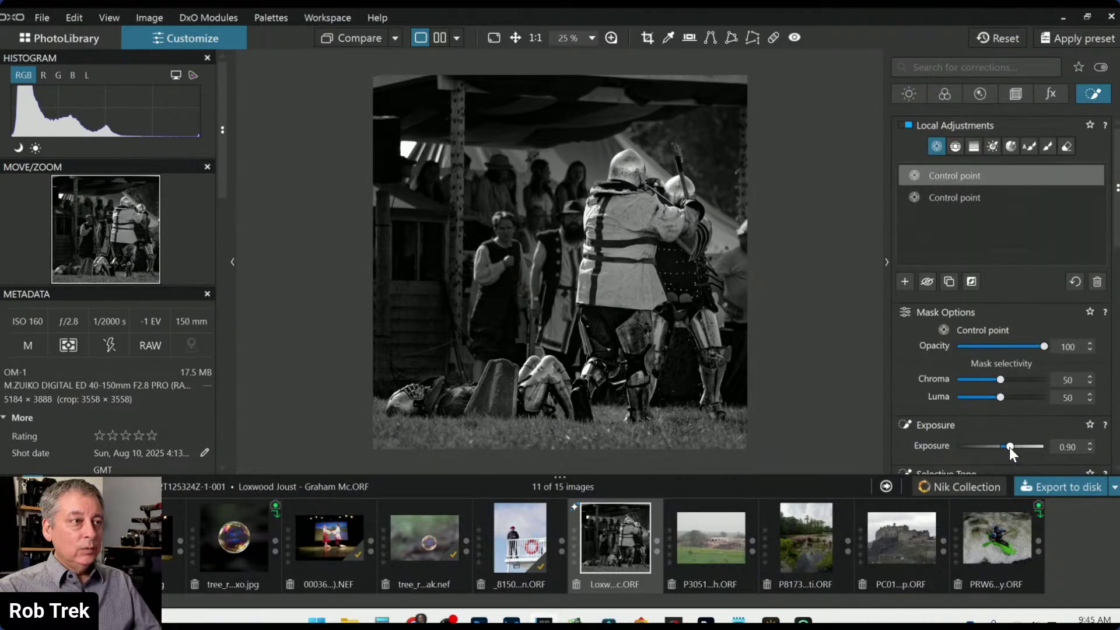
{"action": "scroll", "coordinate": [1009, 447], "scroll_direction": "up", "scroll_amount": 3}
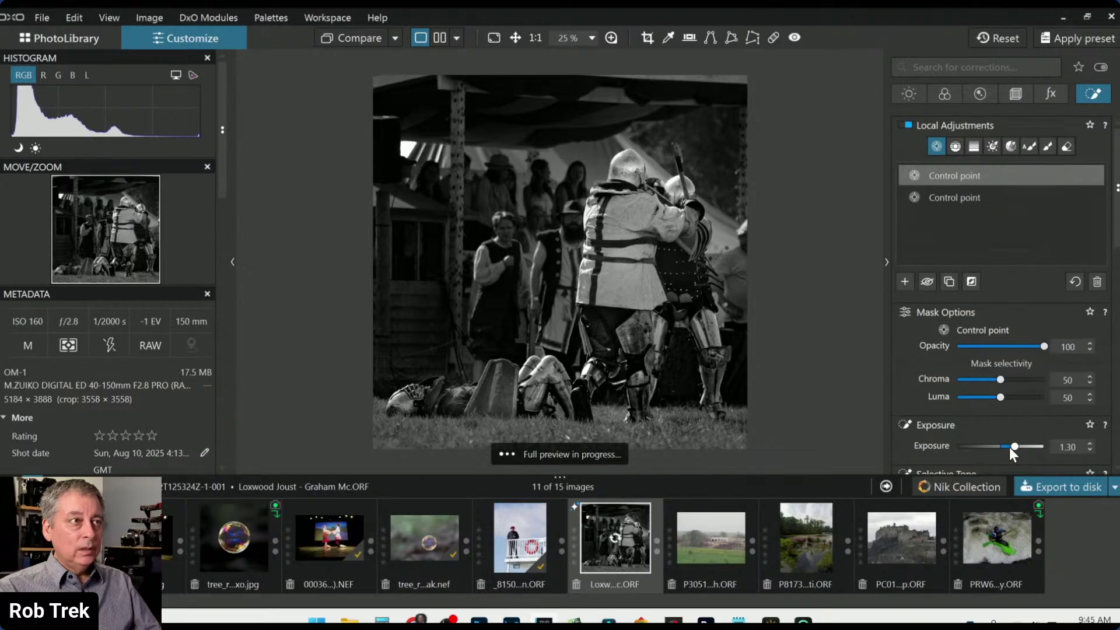
Set the selected control point mask's exposure to 1.80, microcontrast to 10 and contrast to 17.
{"action": "scroll", "coordinate": [1009, 446], "scroll_direction": "up", "scroll_amount": 3}
{"action": "scroll", "coordinate": [942, 434], "scroll_direction": "down", "scroll_amount": 5}
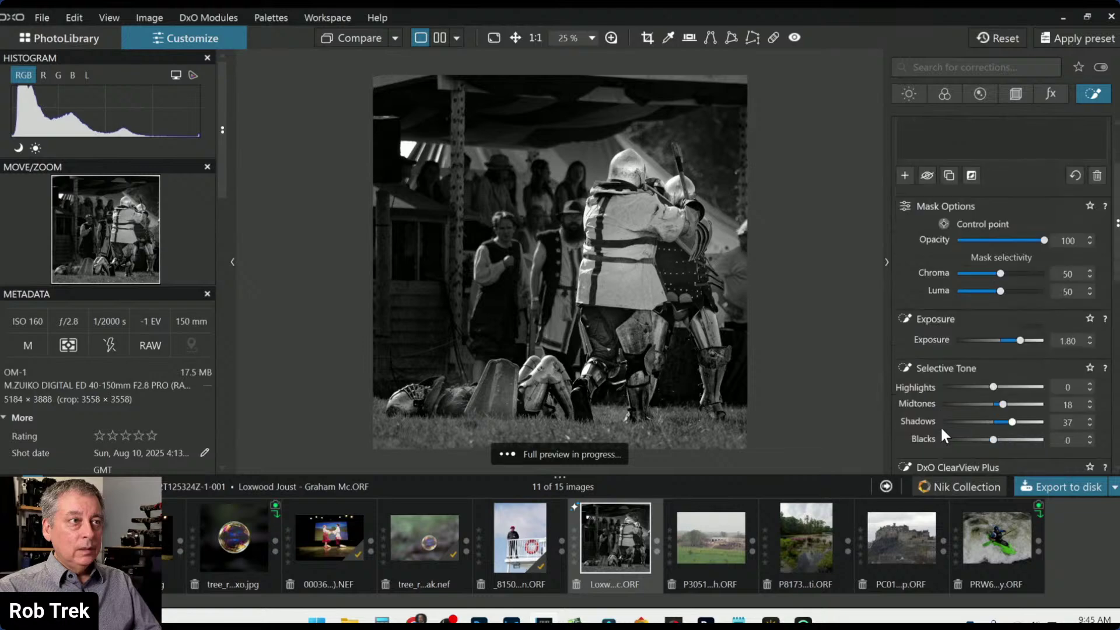
{"action": "scroll", "coordinate": [944, 433], "scroll_direction": "down", "scroll_amount": 1}
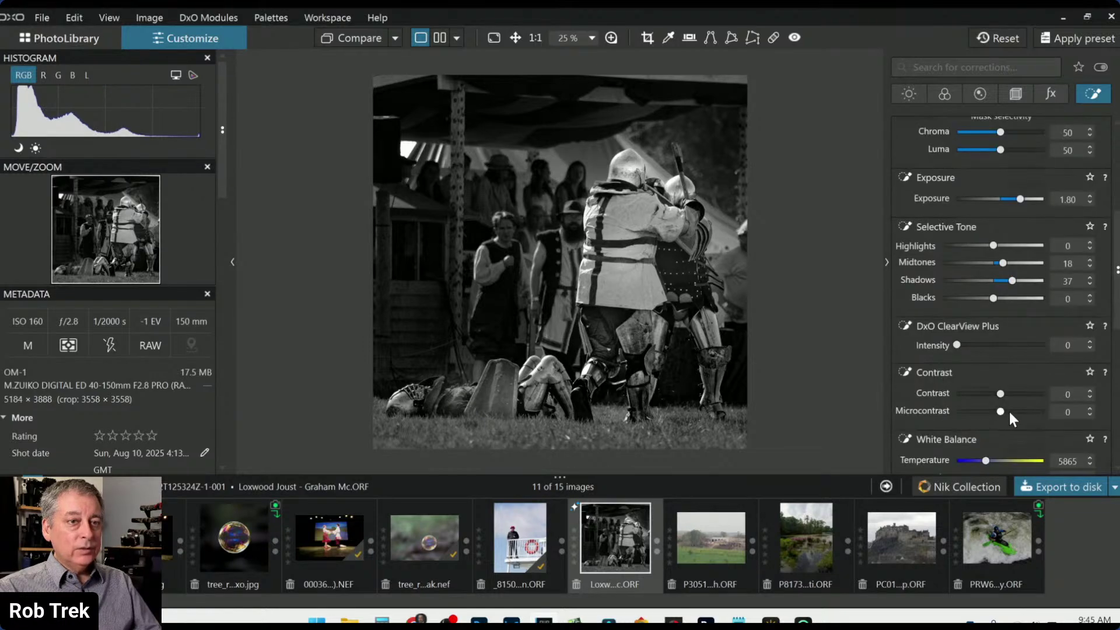
{"action": "scroll", "coordinate": [1002, 411], "scroll_direction": "up", "scroll_amount": 5}
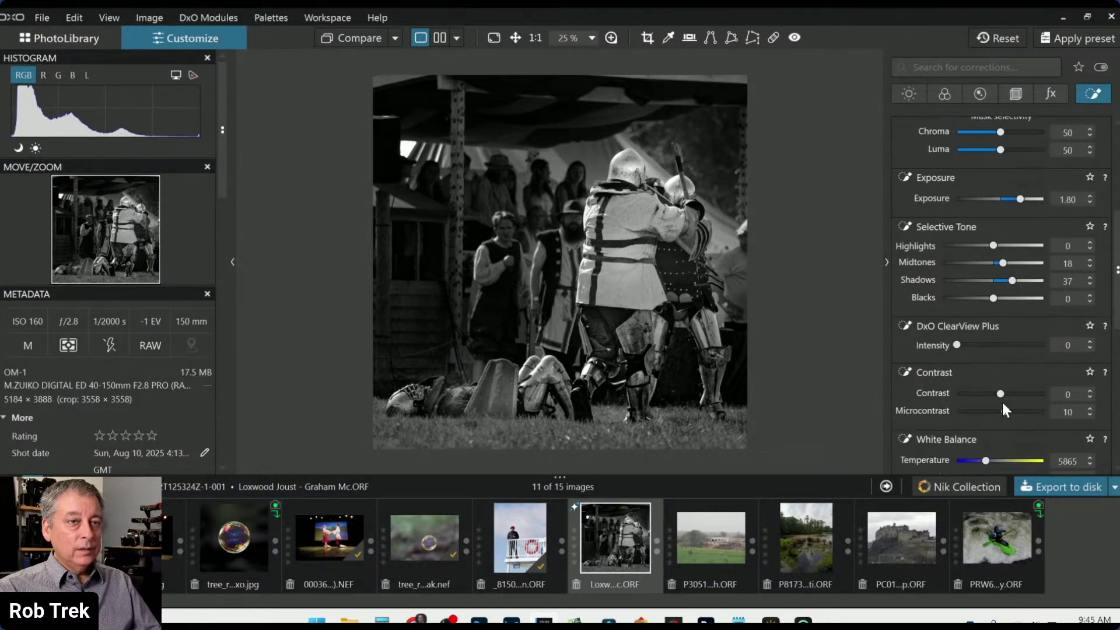
{"action": "left_click_drag", "start_coordinate": [1000, 398], "coordinate": [1008, 396]}
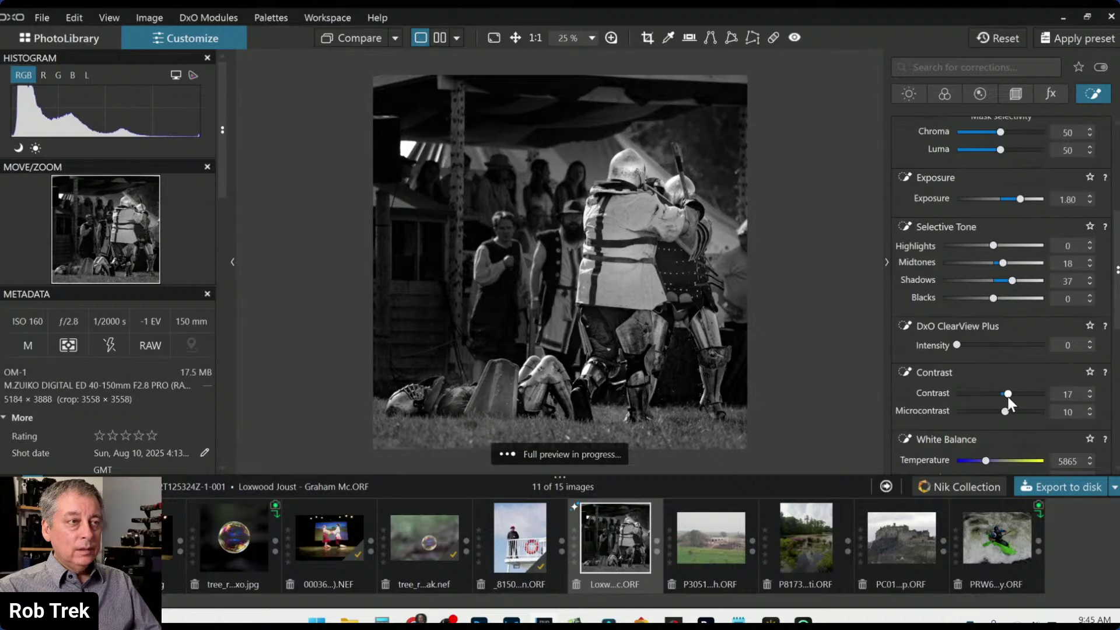
Set the control point mask's midtones to 28 and highlights to 42, and leave local adjustments.
{"action": "scroll", "coordinate": [994, 301], "scroll_direction": "up", "scroll_amount": 4}
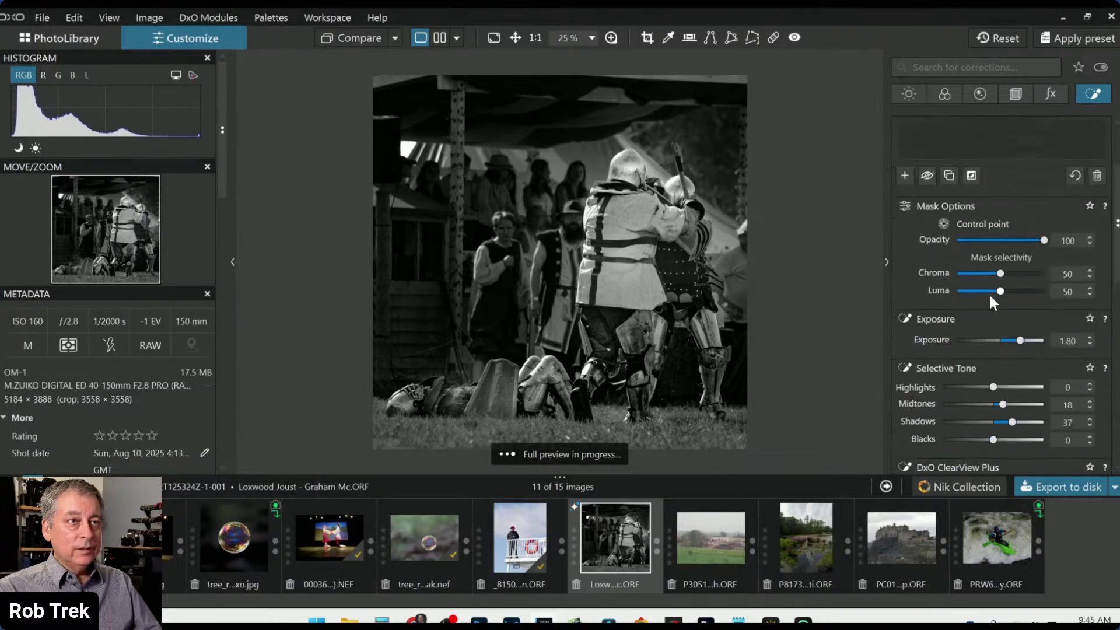
{"action": "scroll", "coordinate": [989, 296], "scroll_direction": "up", "scroll_amount": 3}
{"action": "scroll", "coordinate": [1020, 382], "scroll_direction": "down", "scroll_amount": 3}
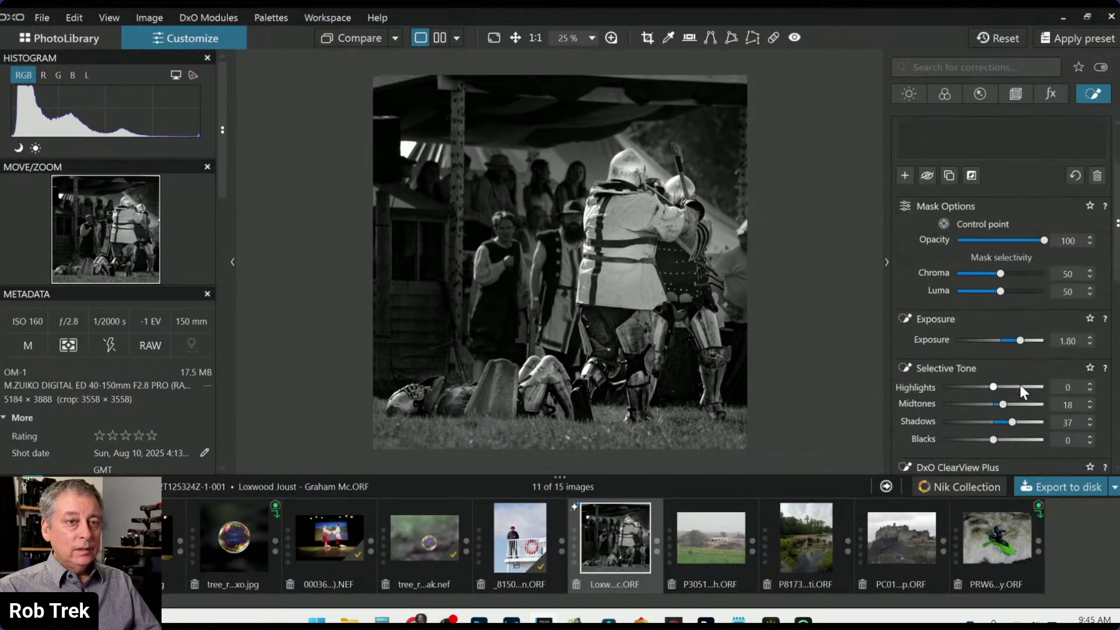
{"action": "scroll", "coordinate": [1020, 384], "scroll_direction": "down", "scroll_amount": 1}
{"action": "left_click_drag", "start_coordinate": [993, 404], "coordinate": [1000, 405]}
{"action": "double_click", "coordinate": [999, 404]}
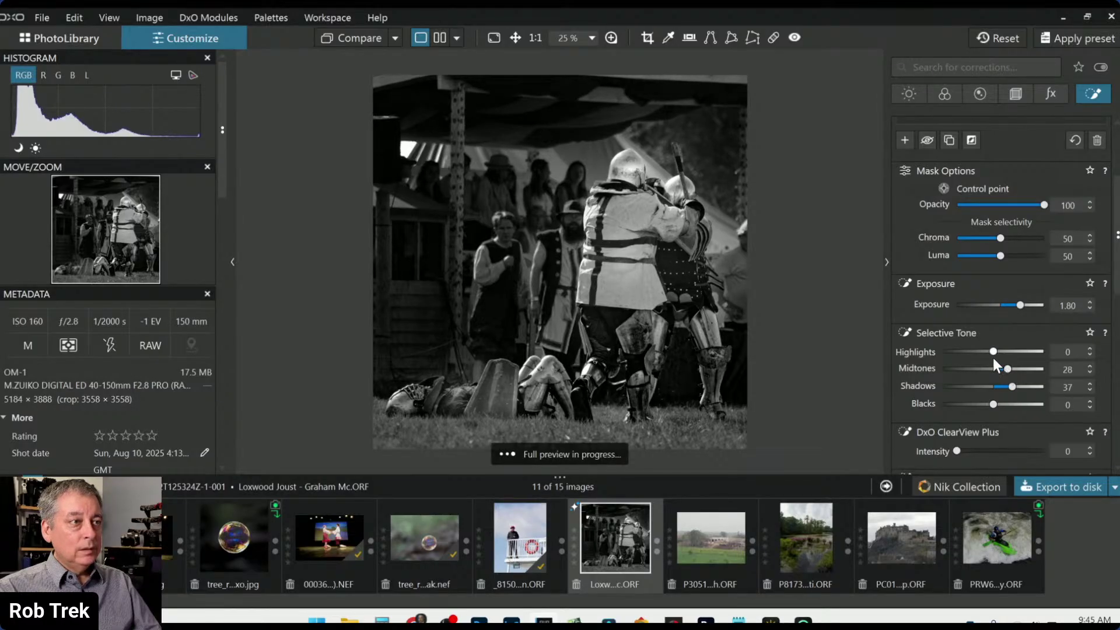
{"action": "left_click_drag", "start_coordinate": [992, 352], "coordinate": [1014, 352]}
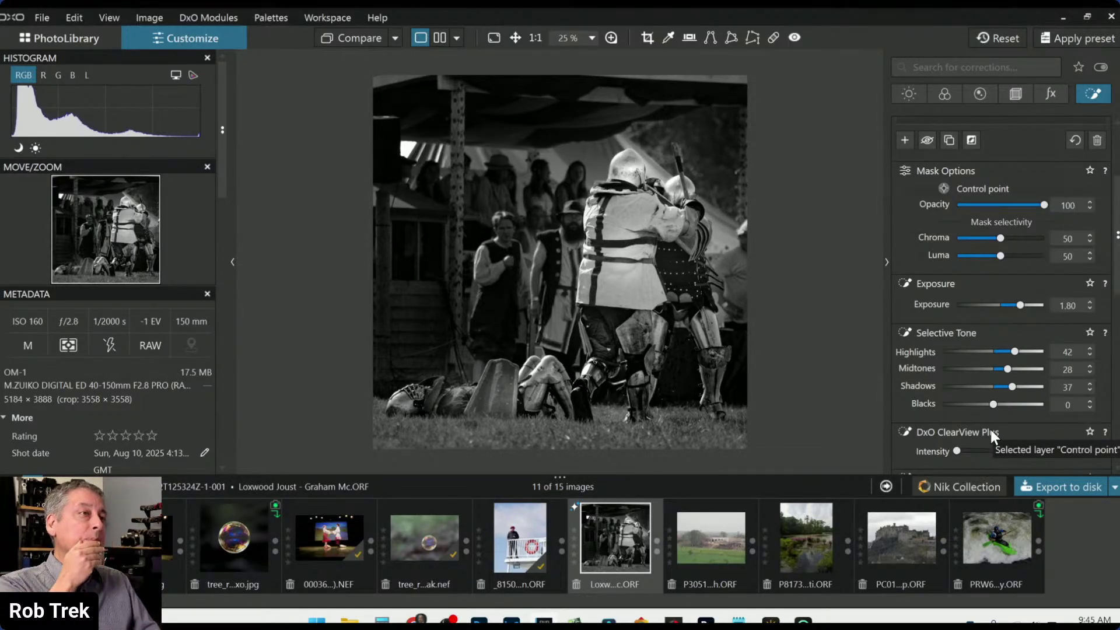
{"action": "mouse_move", "coordinate": [730, 201]}
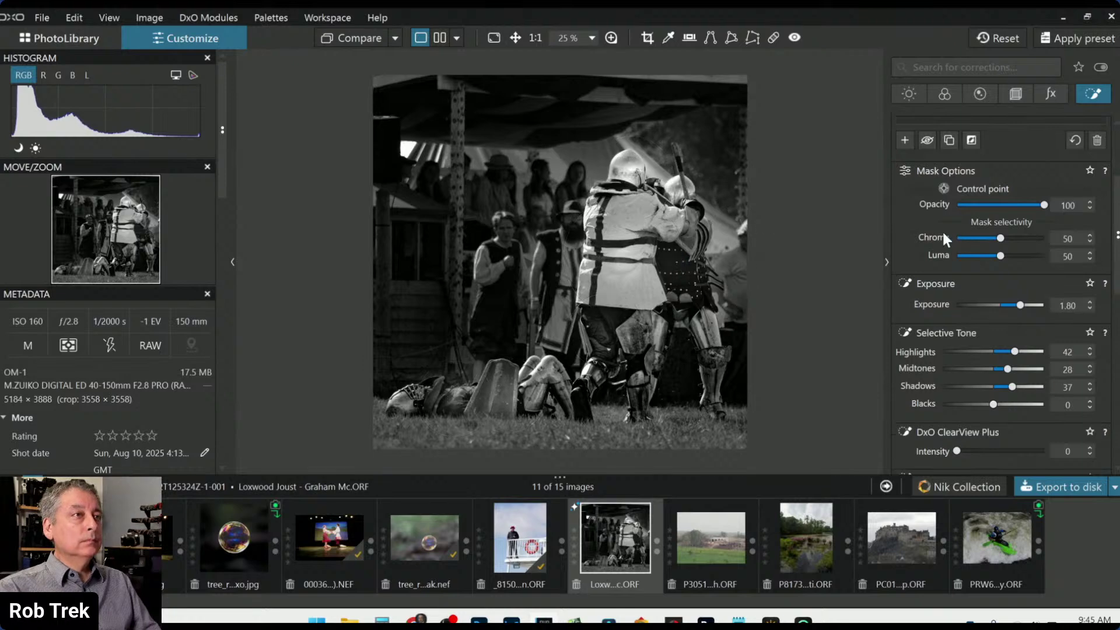
{"action": "left_click", "coordinate": [889, 247]}
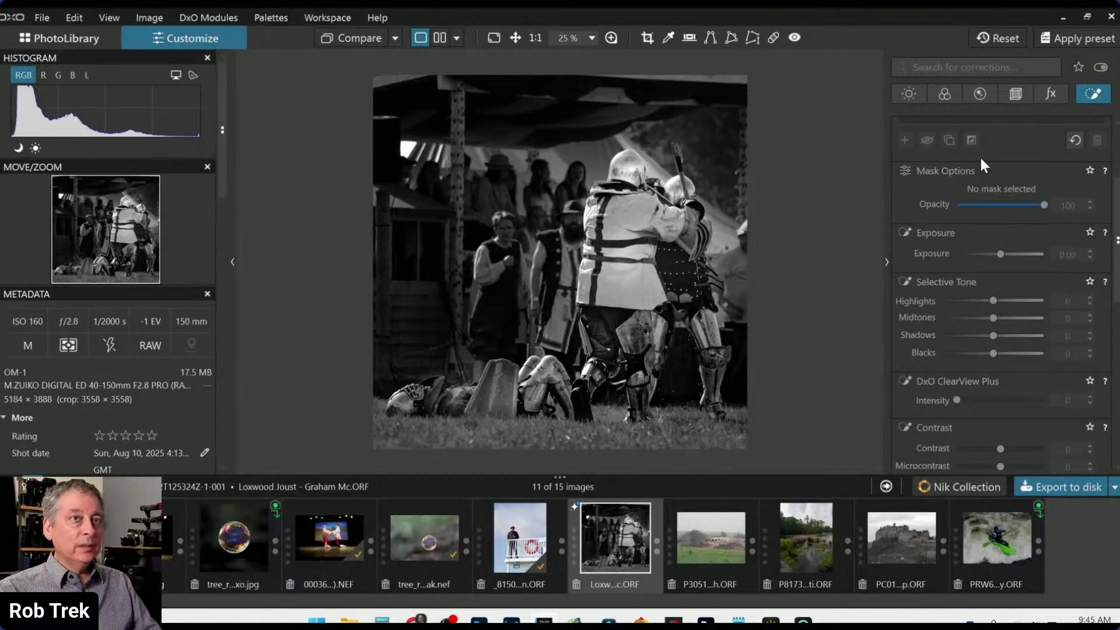
Straighten the horizon to -0.60 and tighten the 1 × 1 crop to about 3561 px square, trimming the lower edge.
{"action": "left_click", "coordinate": [1016, 95]}
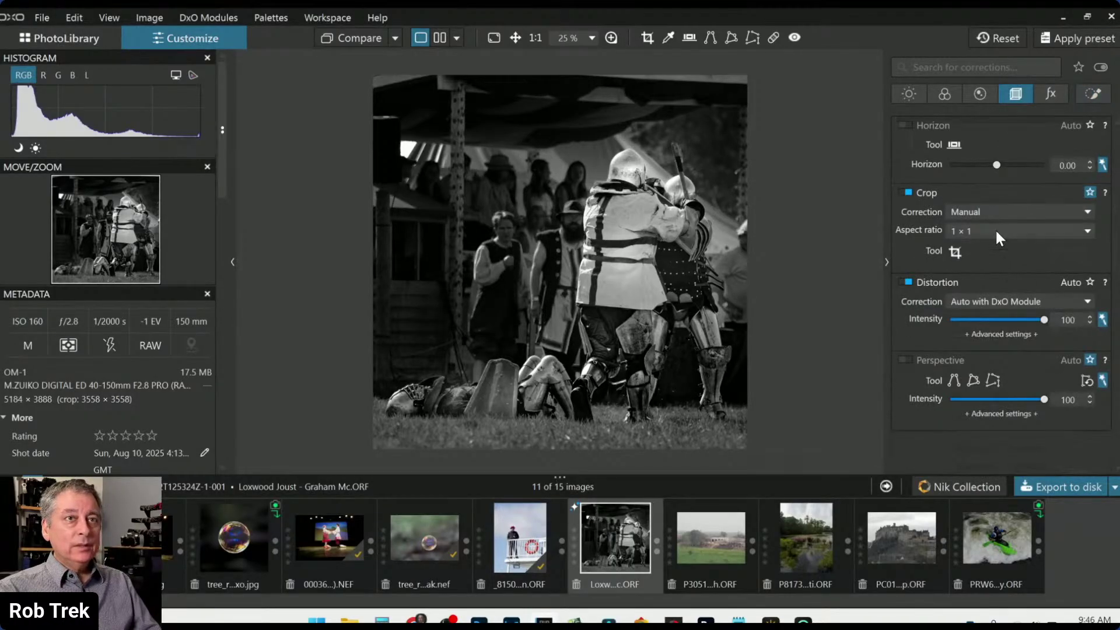
{"action": "left_click", "coordinate": [997, 166]}
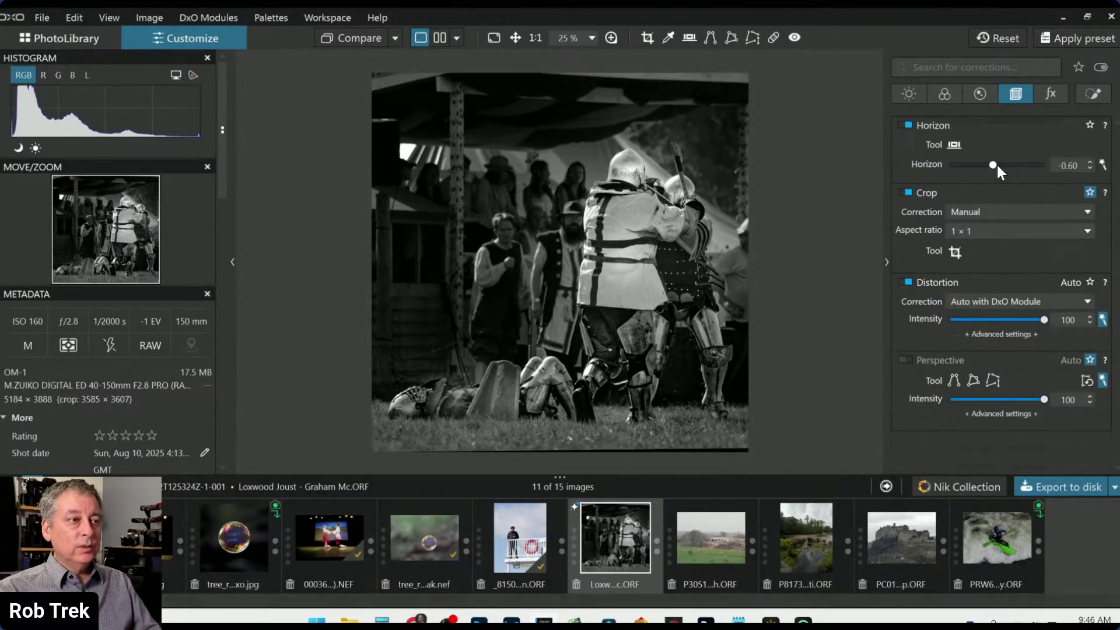
{"action": "left_click", "coordinate": [957, 251]}
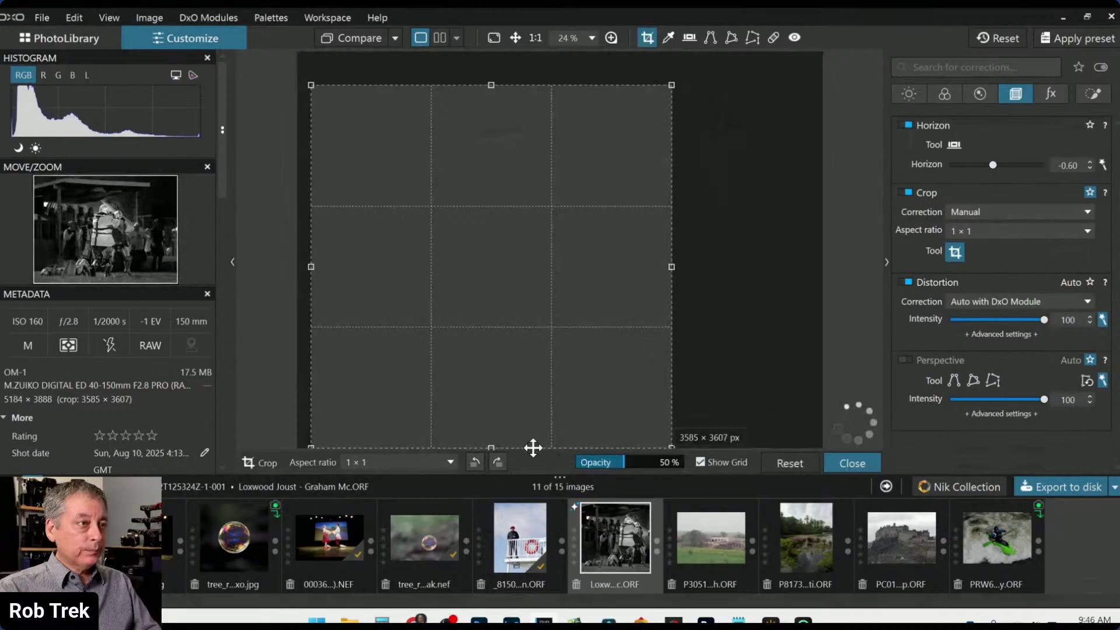
{"action": "left_click_drag", "start_coordinate": [491, 444], "coordinate": [491, 441]}
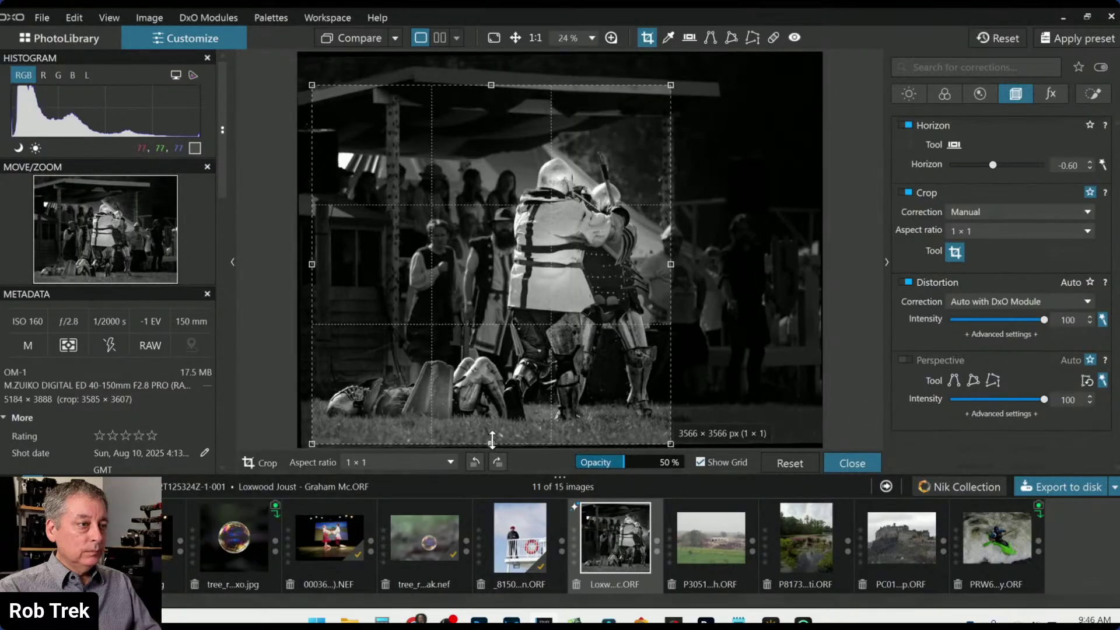
{"action": "key", "text": "Return"}
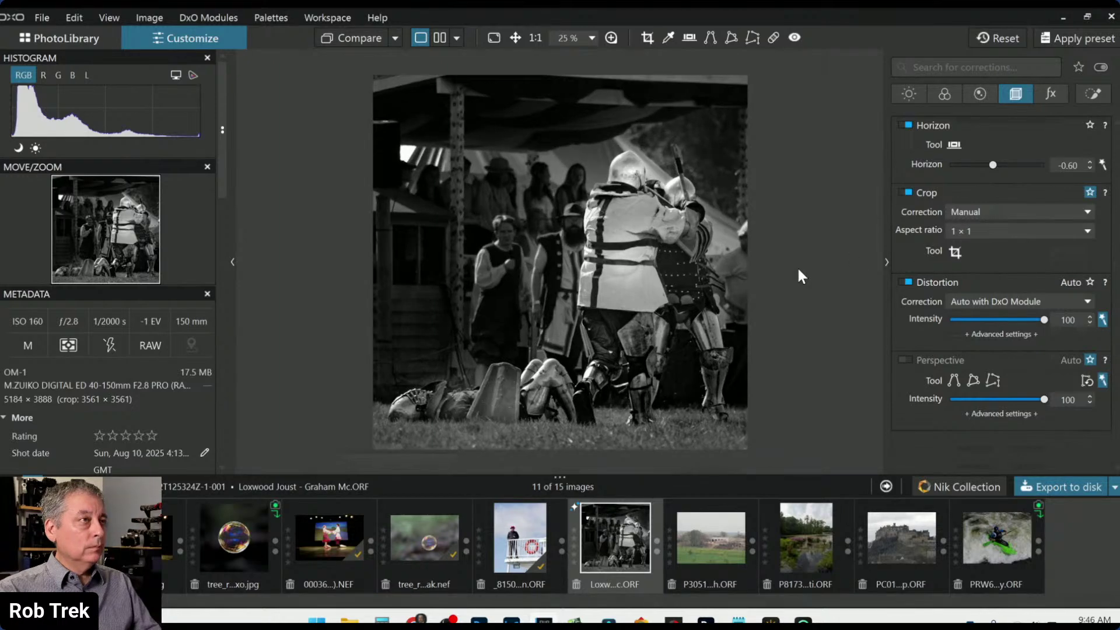
Compare the straightened and cropped image with the uncorrected original.
{"action": "left_click", "coordinate": [355, 38]}
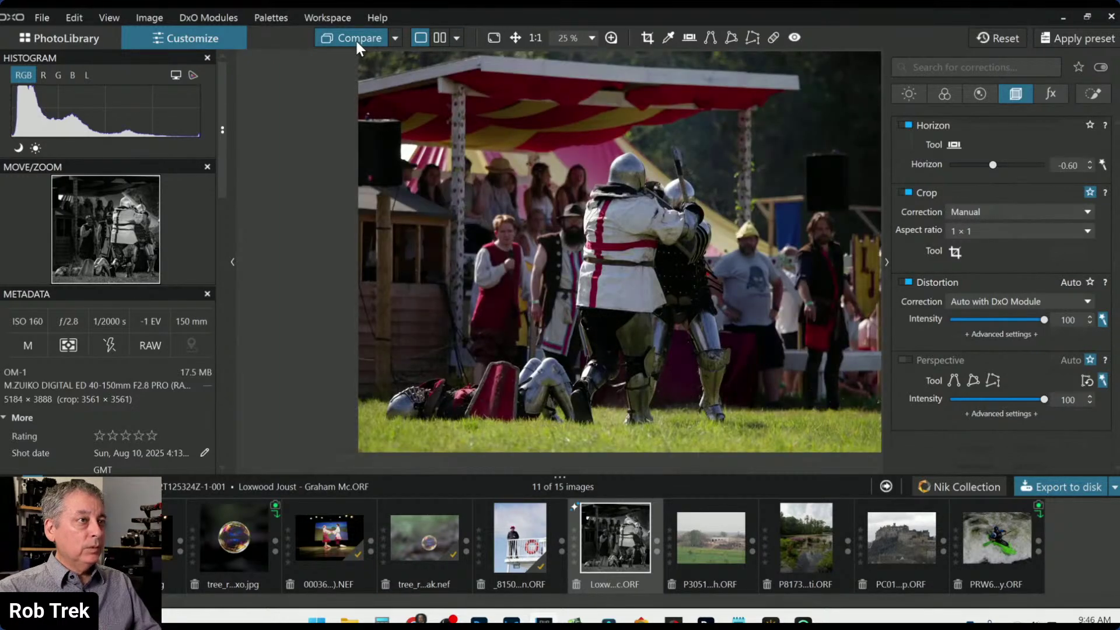
{"action": "left_click", "coordinate": [355, 38]}
{"action": "left_click", "coordinate": [355, 38]}
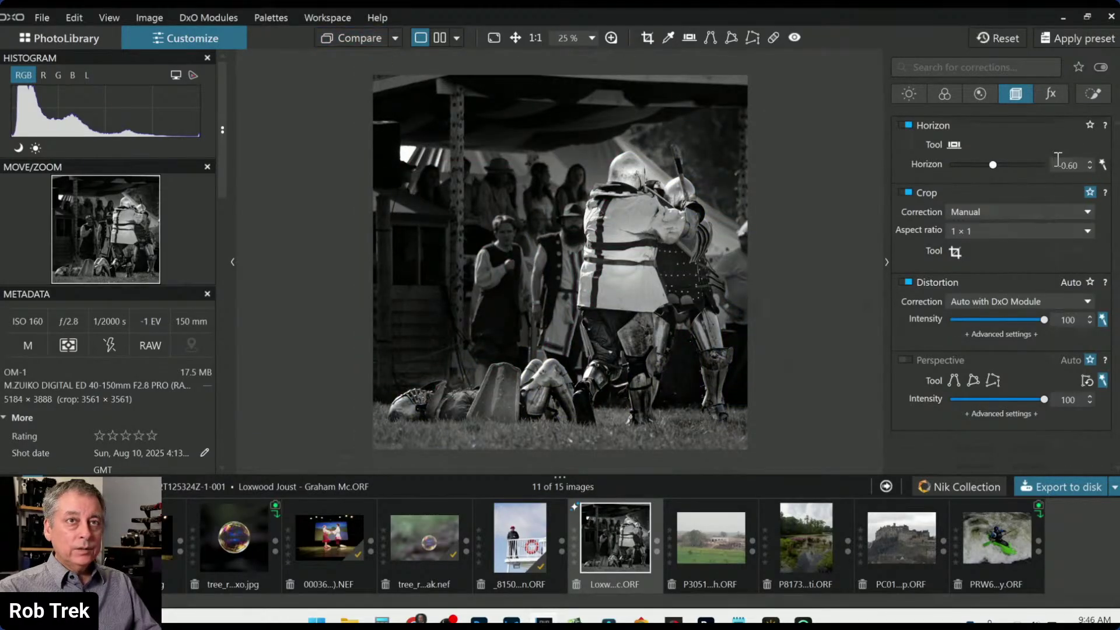
Reselect the first control point mask and place a control point on the front knight's white tunic.
{"action": "left_click", "coordinate": [1086, 97]}
{"action": "left_click", "coordinate": [985, 176]}
{"action": "left_click", "coordinate": [624, 263]}
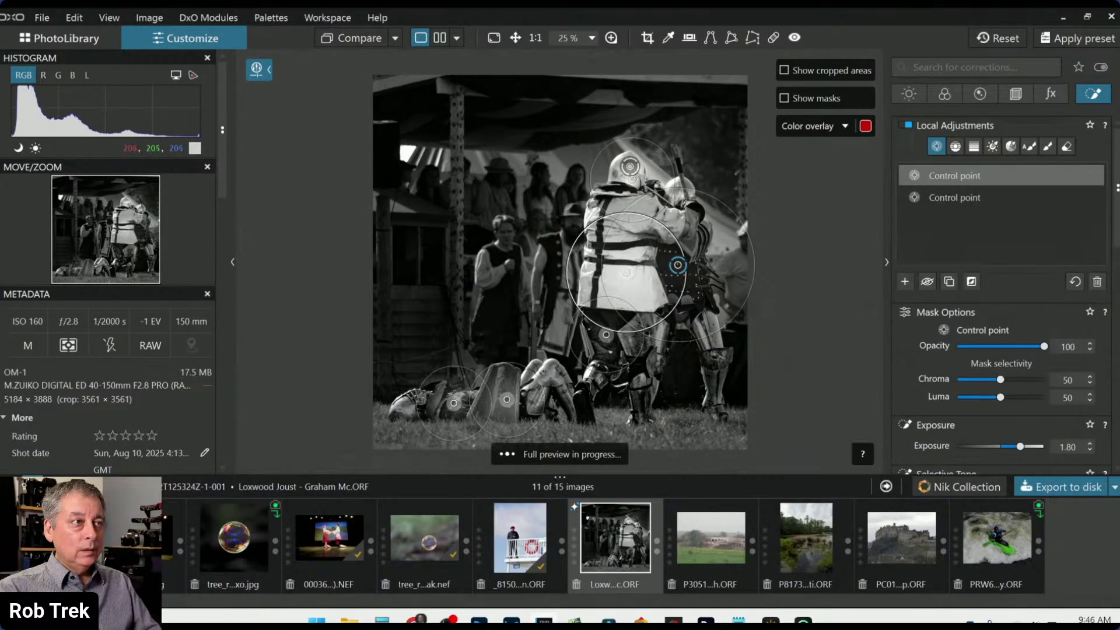
{"action": "mouse_move", "coordinate": [626, 272]}
{"action": "left_mouse_down"}
{"action": "mouse_move", "coordinate": [610, 261]}
{"action": "mouse_move", "coordinate": [622, 260]}
{"action": "left_mouse_up"}
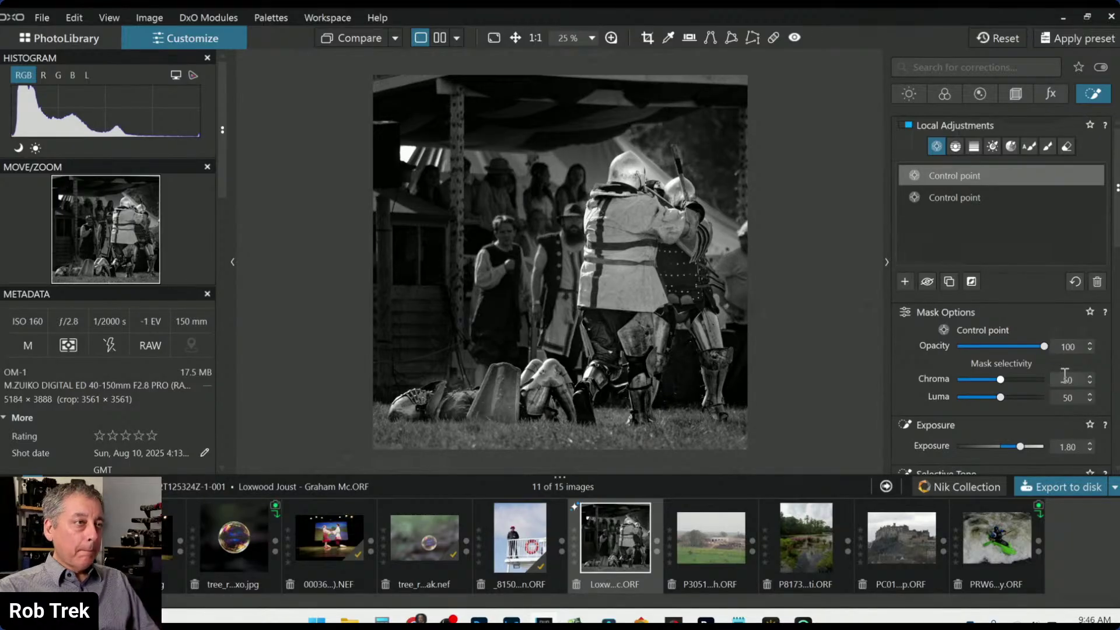
{"action": "mouse_move", "coordinate": [826, 321]}
{"action": "left_click_drag", "start_coordinate": [620, 262], "coordinate": [627, 255]}
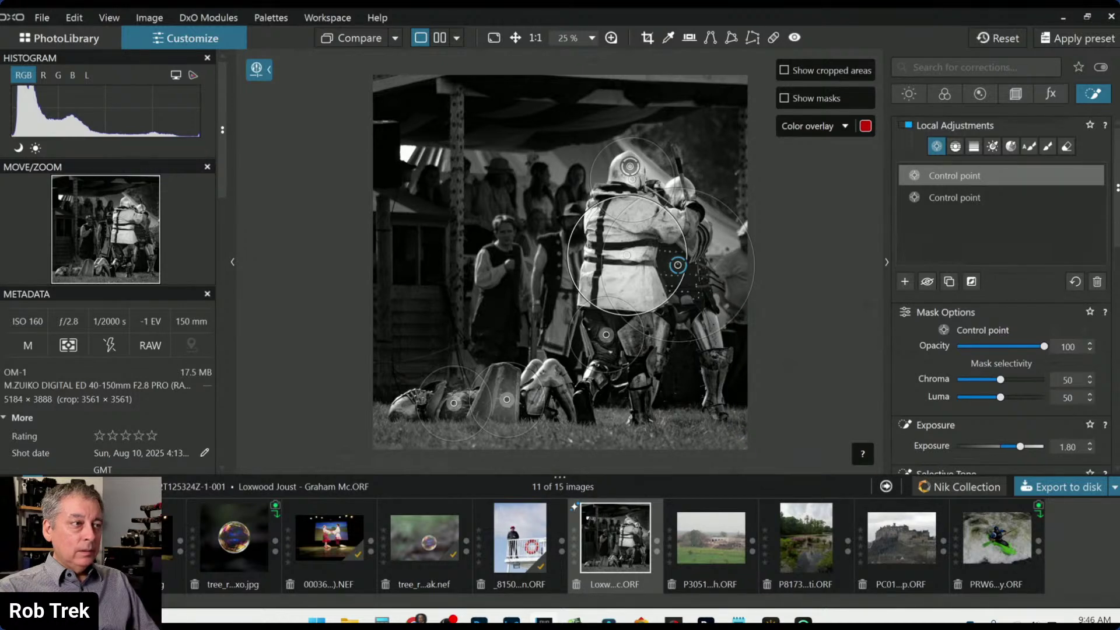
Lower the control point mask's exposure to 1.10 and its shadows to 21.
{"action": "scroll", "coordinate": [1002, 383], "scroll_direction": "down", "scroll_amount": 1}
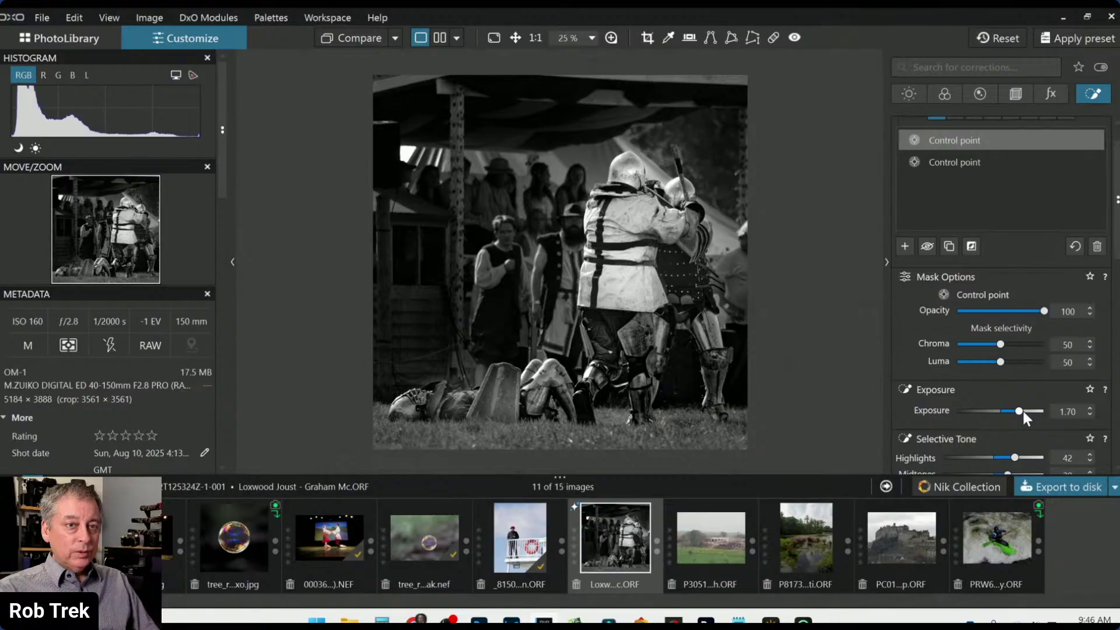
{"action": "scroll", "coordinate": [1023, 411], "scroll_direction": "down", "scroll_amount": 5}
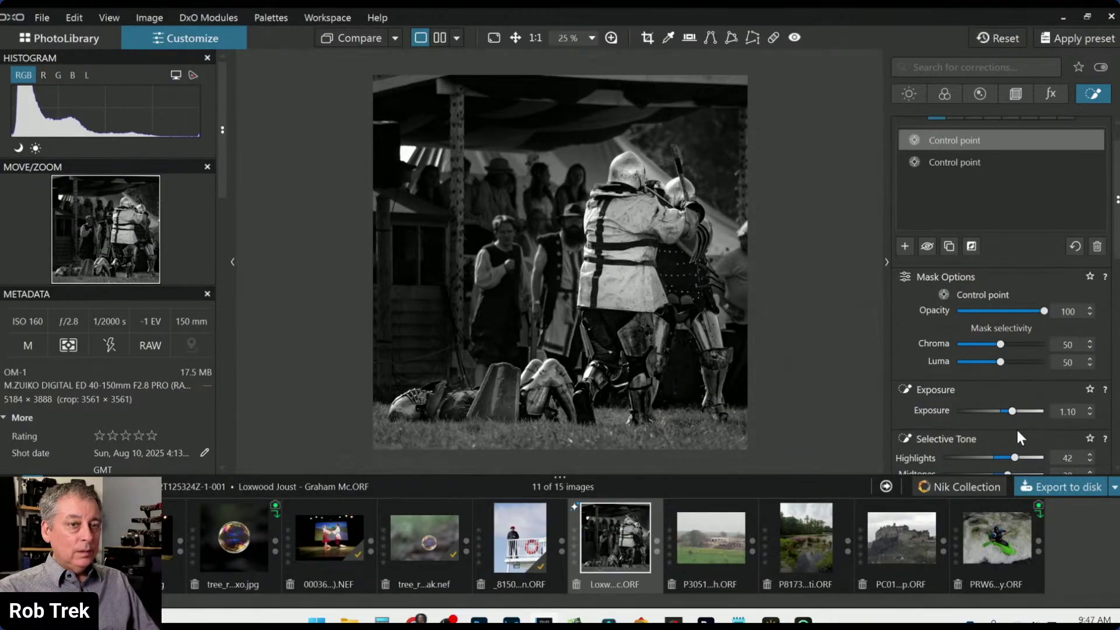
{"action": "scroll", "coordinate": [979, 428], "scroll_direction": "down", "scroll_amount": 2}
{"action": "left_click_drag", "start_coordinate": [1011, 422], "coordinate": [1004, 422]}
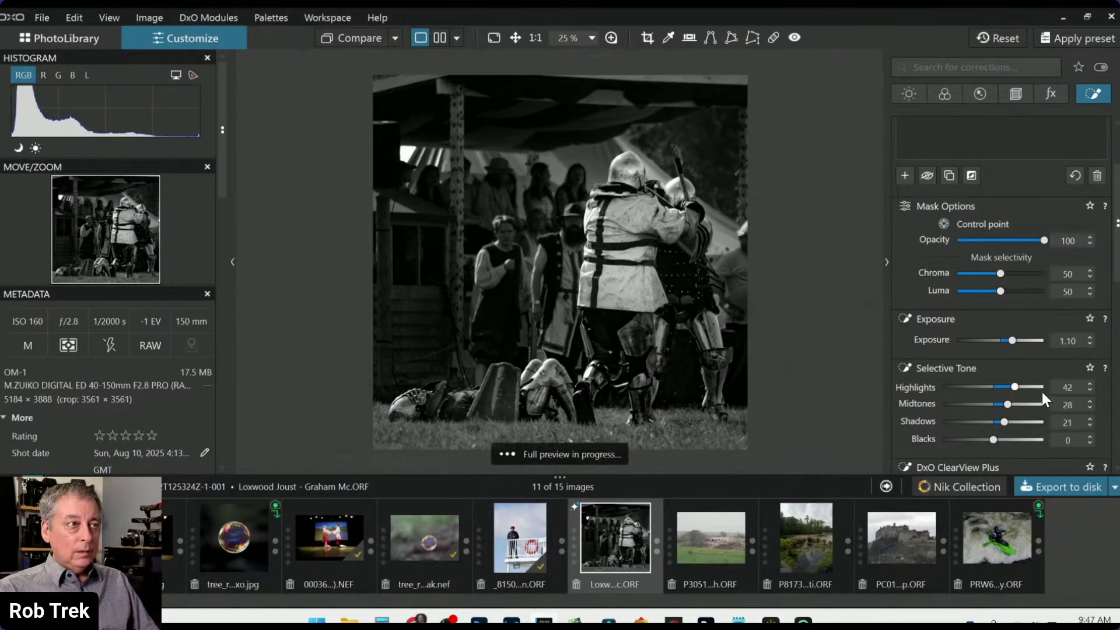
Check the finished black-and-white edit against the uncorrected original image.
{"action": "left_click", "coordinate": [334, 32]}
{"action": "left_click", "coordinate": [334, 31]}
{"action": "left_click_drag", "start_coordinate": [335, 32], "coordinate": [340, 46]}
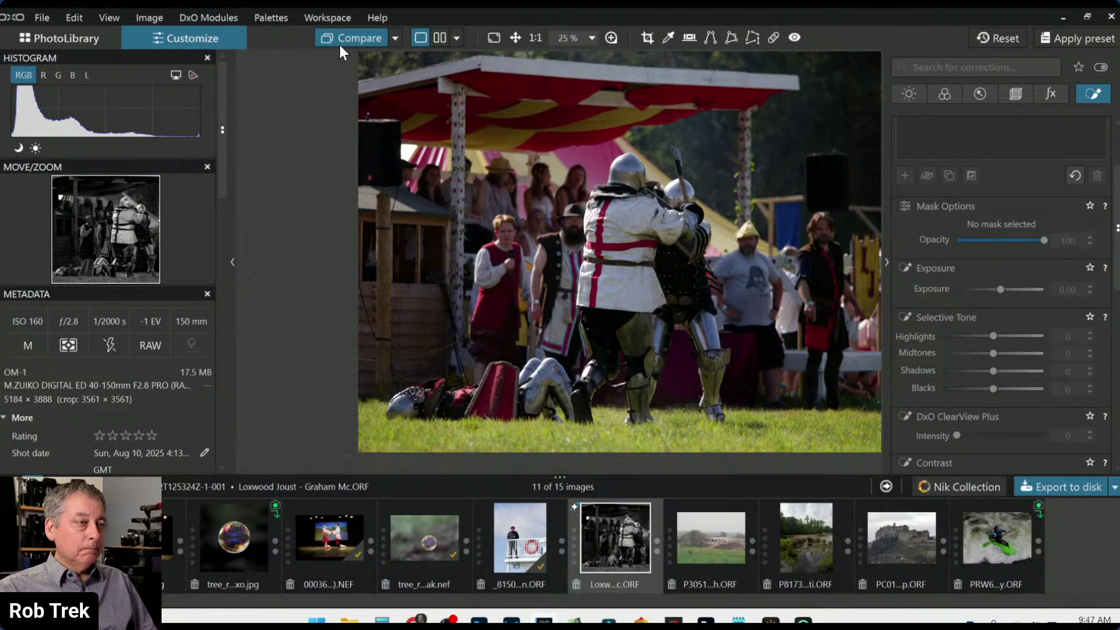
{"action": "left_click_drag", "start_coordinate": [339, 44], "coordinate": [339, 44]}
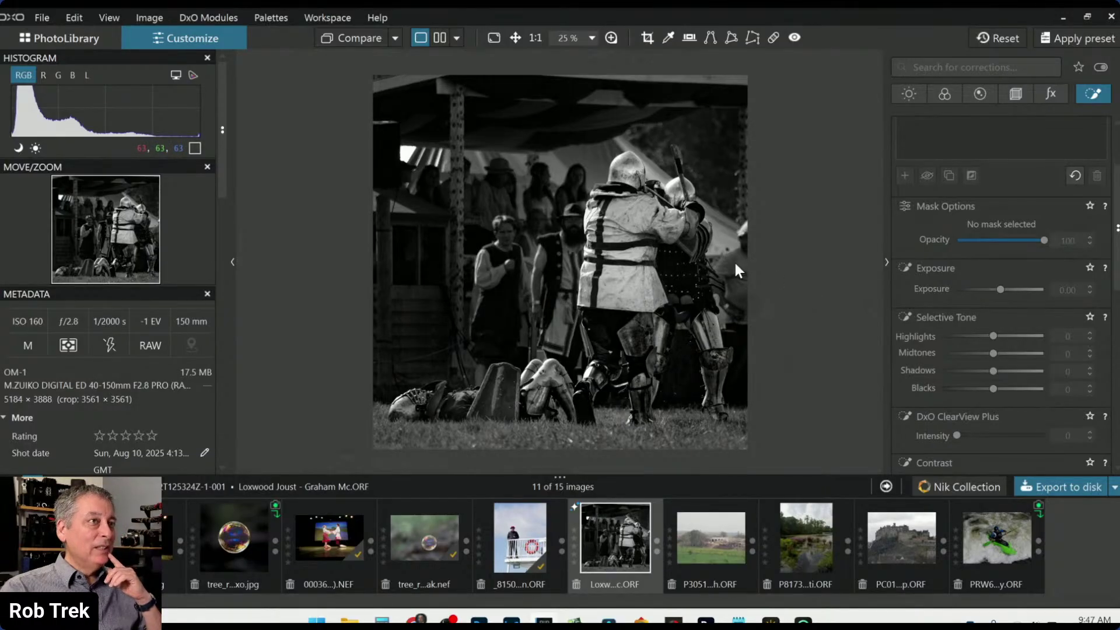
Export the image with Standard output as a full-size JPEG at quality 95 to the original image folder.
{"action": "left_click", "coordinate": [1051, 489]}
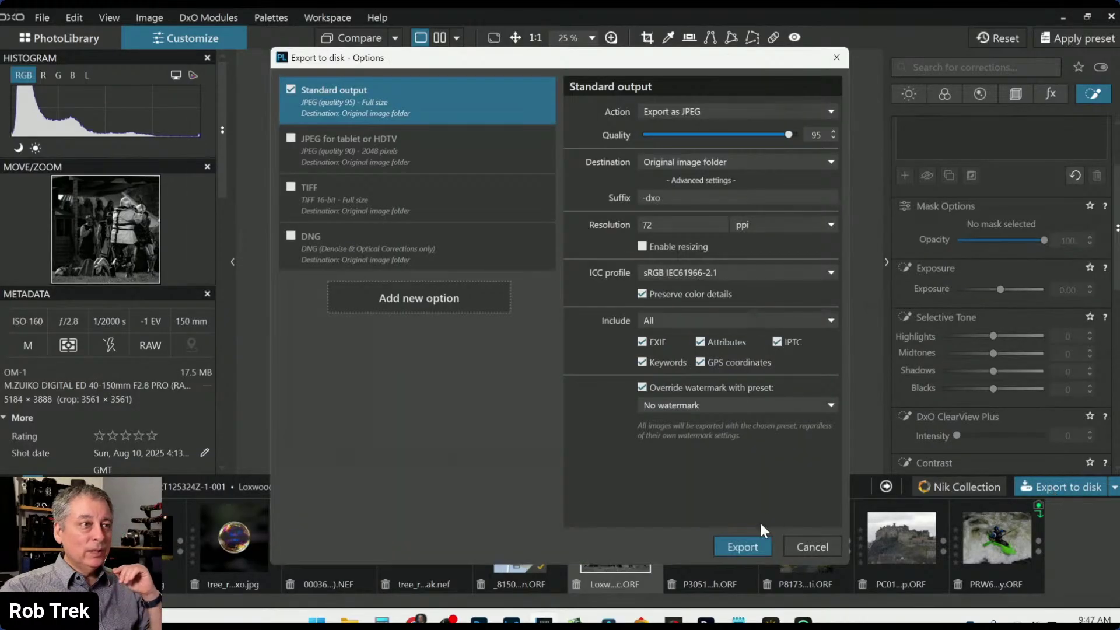
{"action": "left_click", "coordinate": [753, 541]}
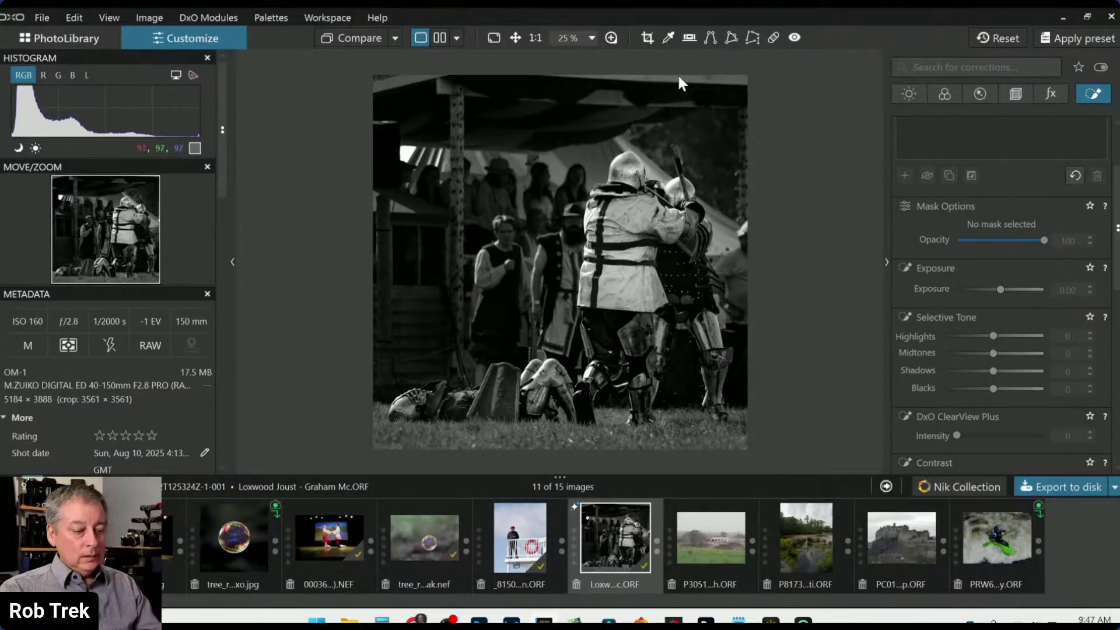
Hide the side panels and reset all corrections on the Loxwood Joust RAW image.
{"action": "key", "text": "Tab"}
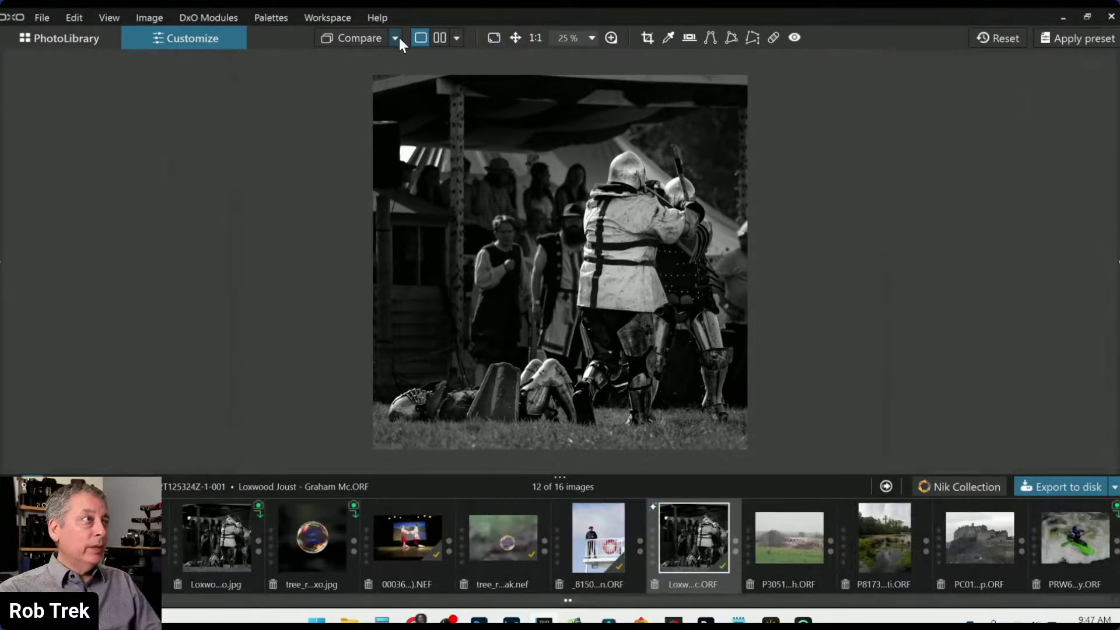
{"action": "left_click", "coordinate": [395, 38]}
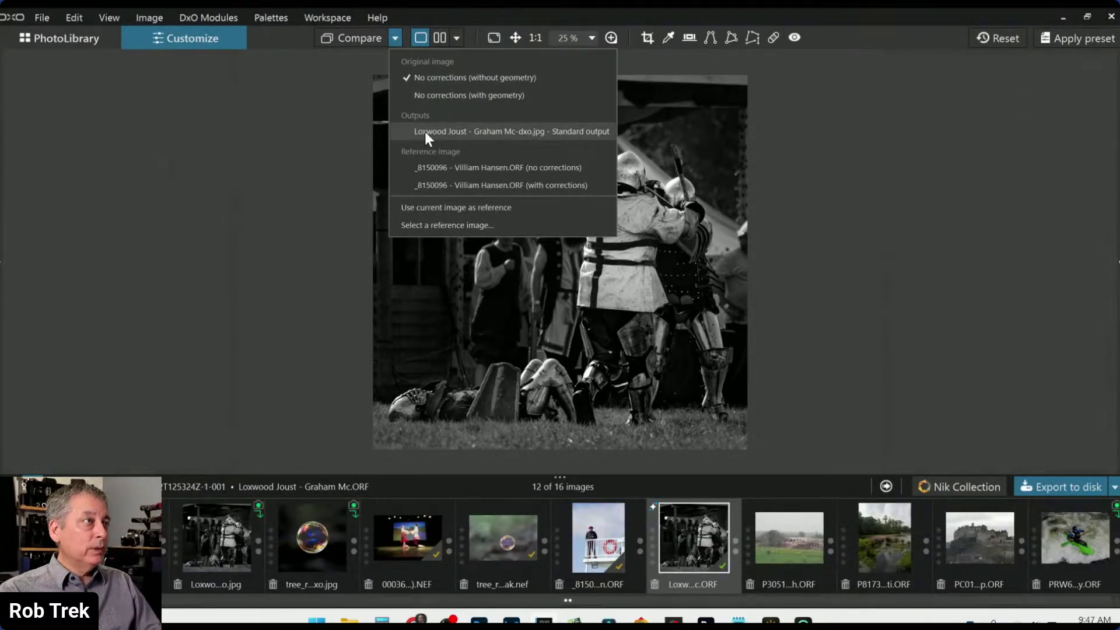
{"action": "left_click", "coordinate": [1014, 33]}
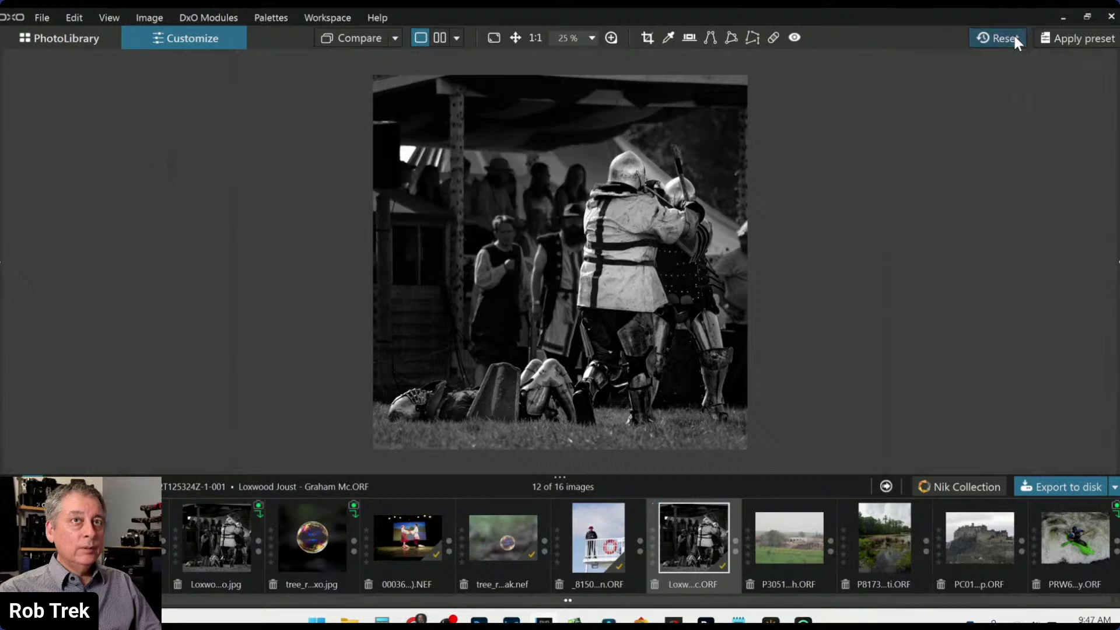
{"action": "left_click", "coordinate": [1013, 35]}
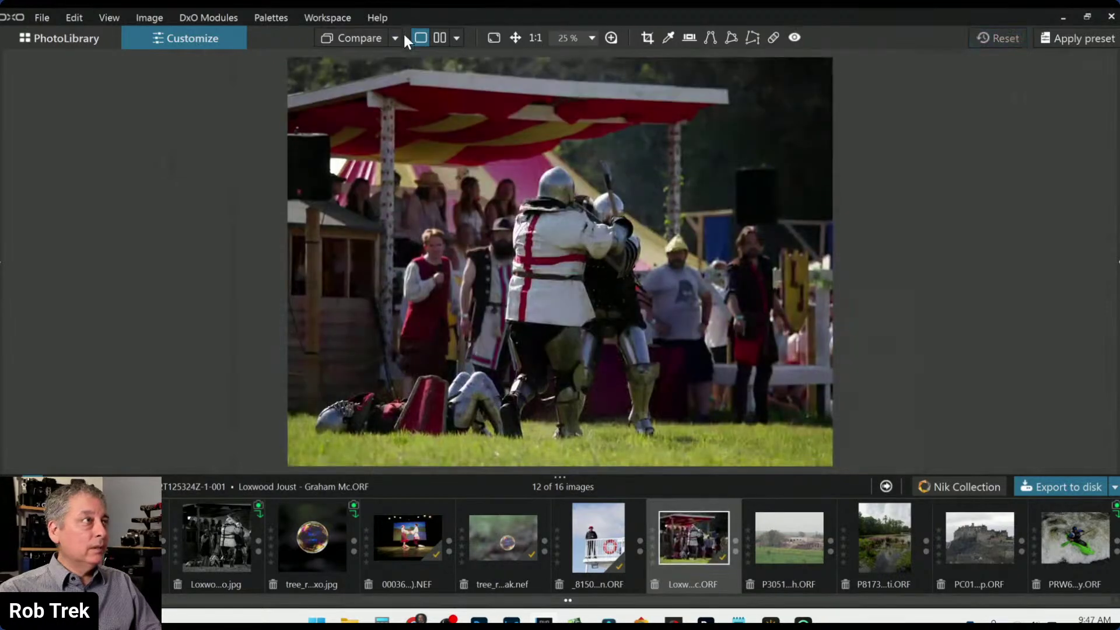
Show the exported standard-output JPEG of the Loxwood Joust photo side by side with the uncorrected RAW.
{"action": "left_click", "coordinate": [397, 37]}
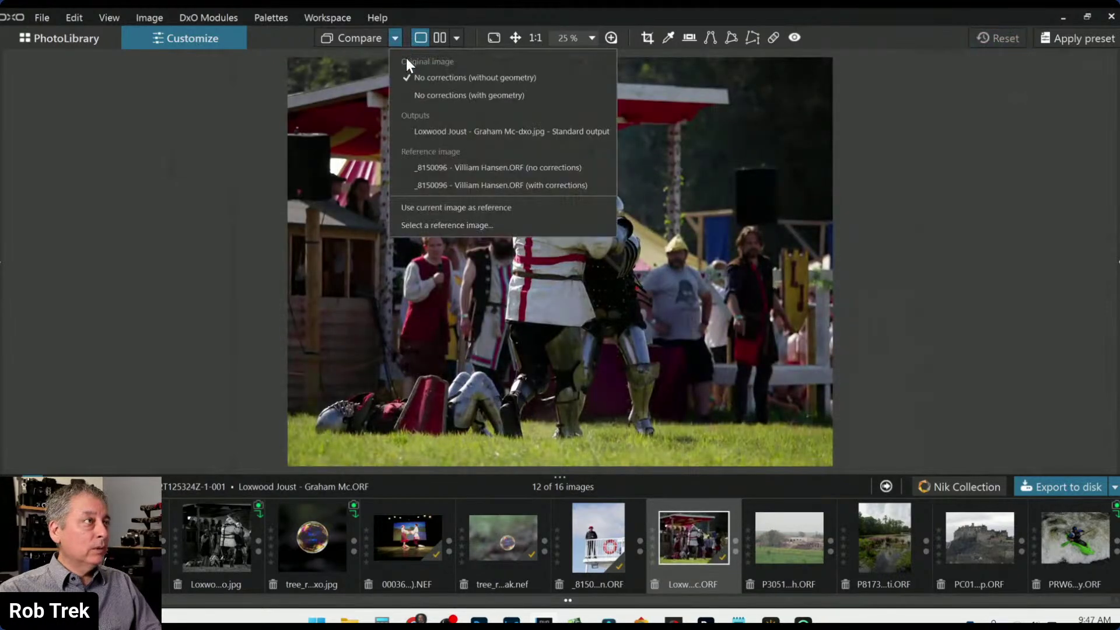
{"action": "left_click", "coordinate": [426, 131]}
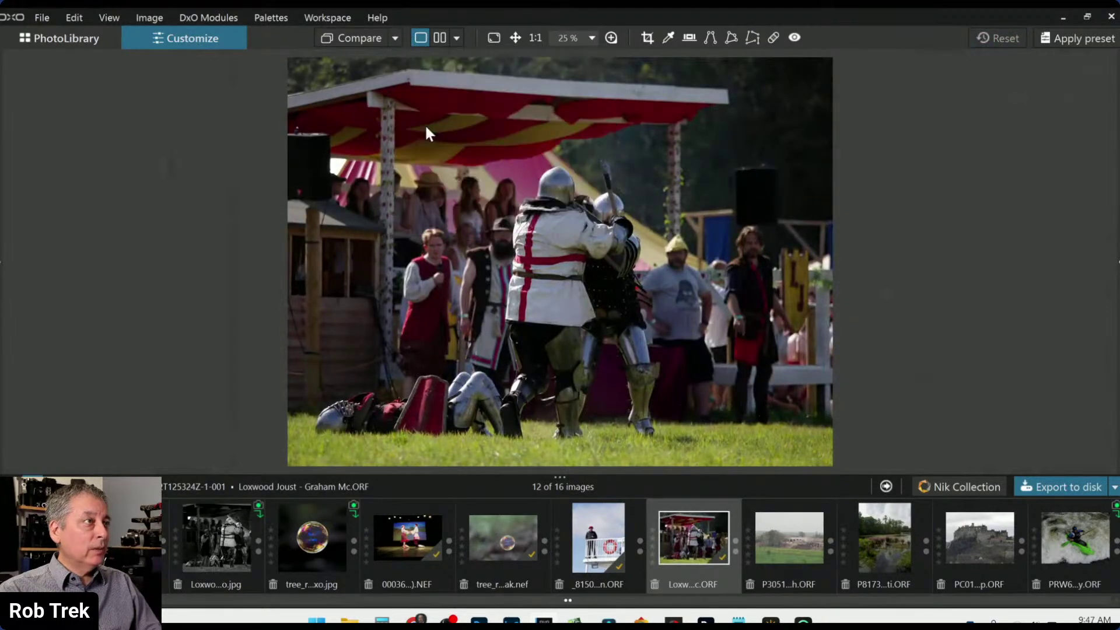
{"action": "left_click", "coordinate": [443, 42]}
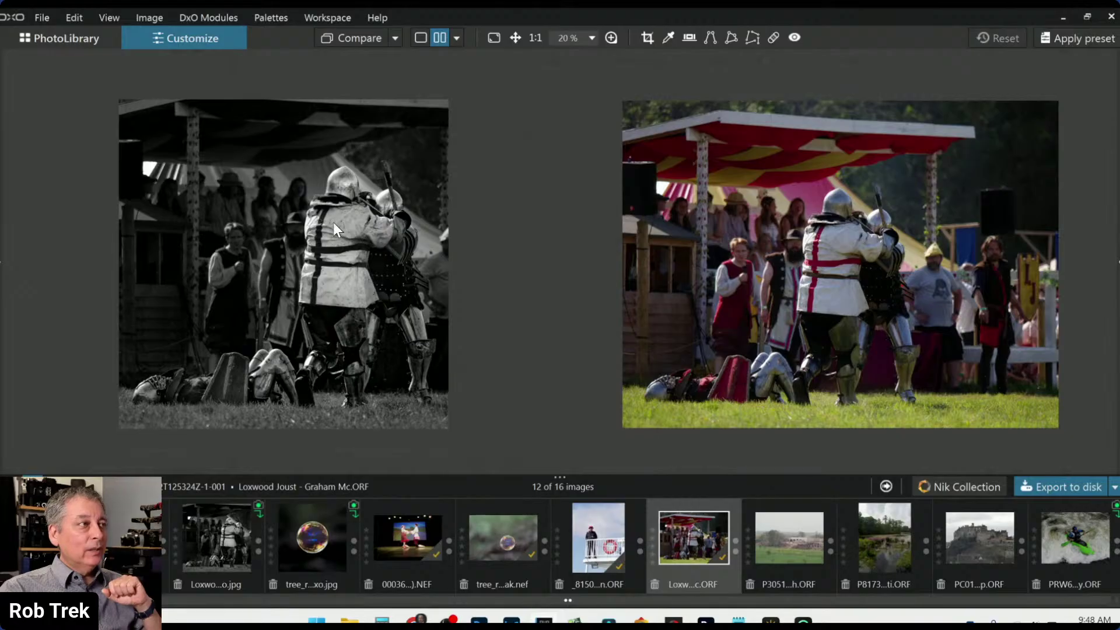
Compare the exported JPEG and the RAW across the frame in a left/right split view, and return to the left/right side-by-side view.
{"action": "left_click", "coordinate": [456, 38]}
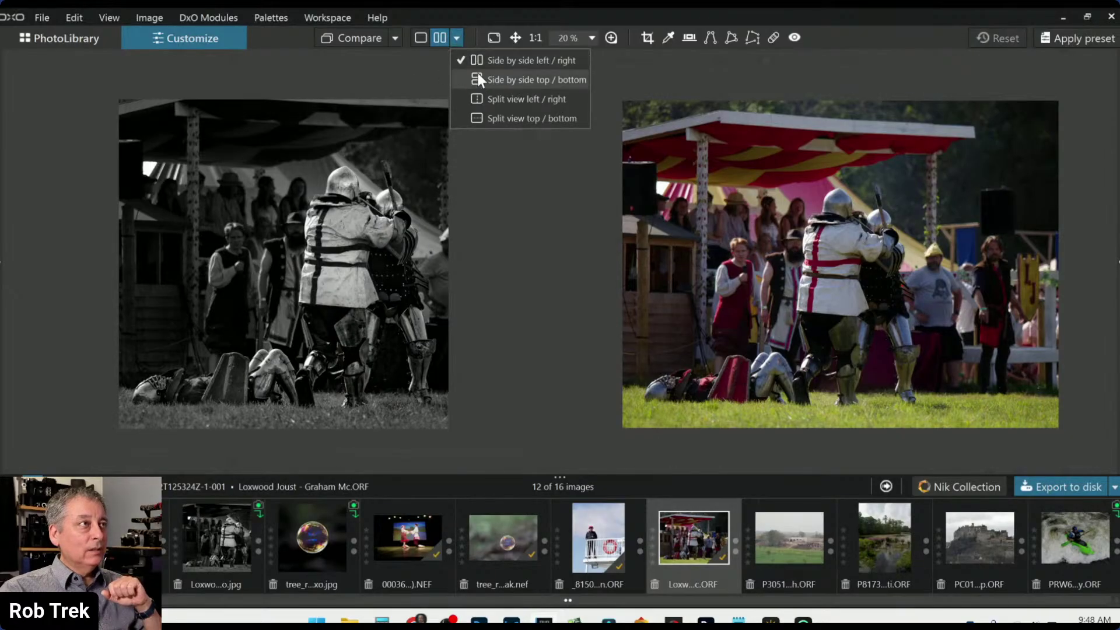
{"action": "left_click", "coordinate": [490, 97]}
{"action": "scroll", "coordinate": [584, 292], "scroll_direction": "up", "scroll_amount": 2}
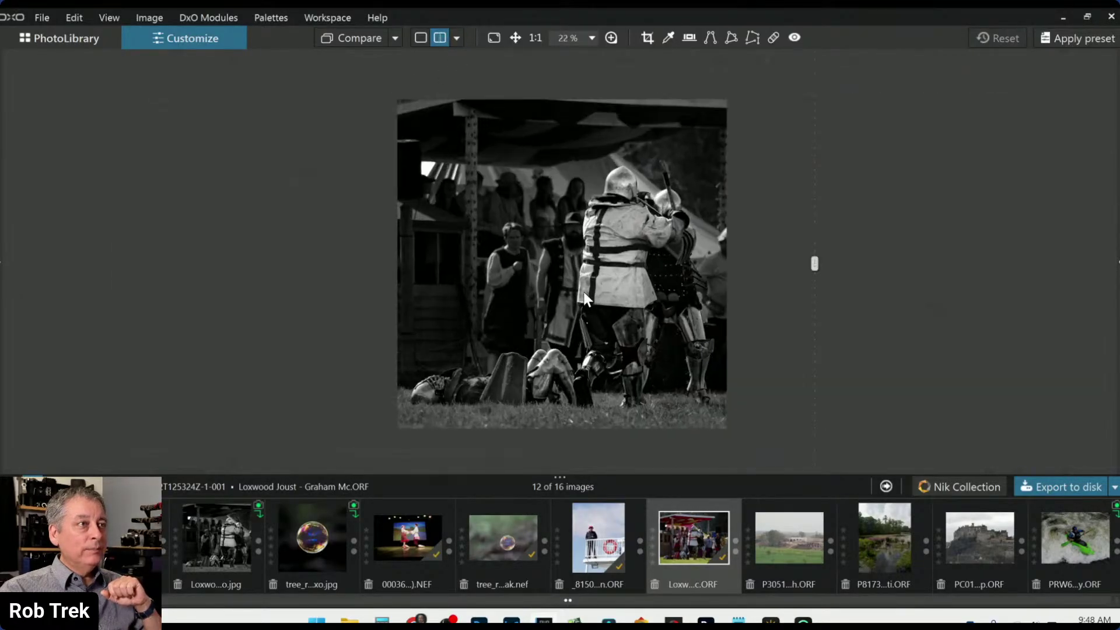
{"action": "left_click_drag", "start_coordinate": [814, 265], "coordinate": [993, 264]}
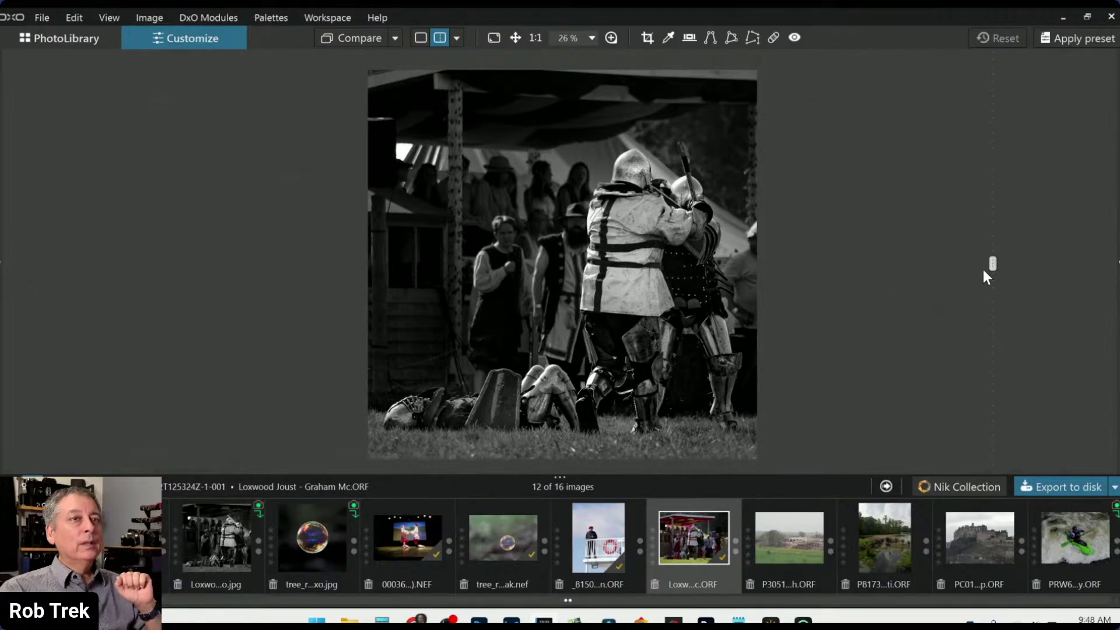
{"action": "left_click_drag", "start_coordinate": [993, 263], "coordinate": [235, 263]}
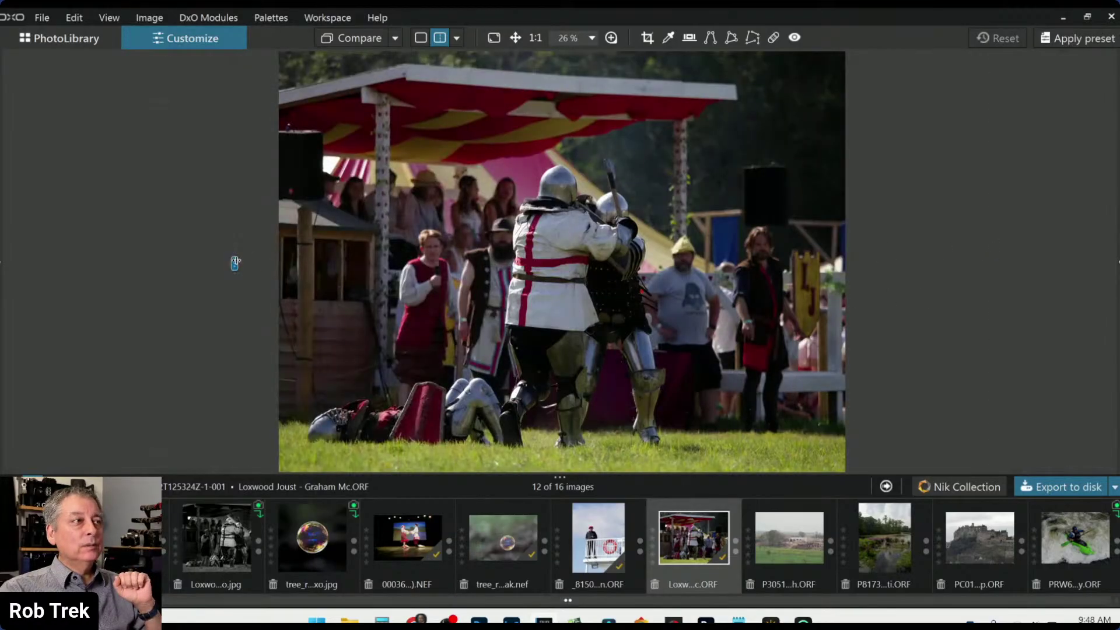
{"action": "left_click_drag", "start_coordinate": [235, 263], "coordinate": [970, 263]}
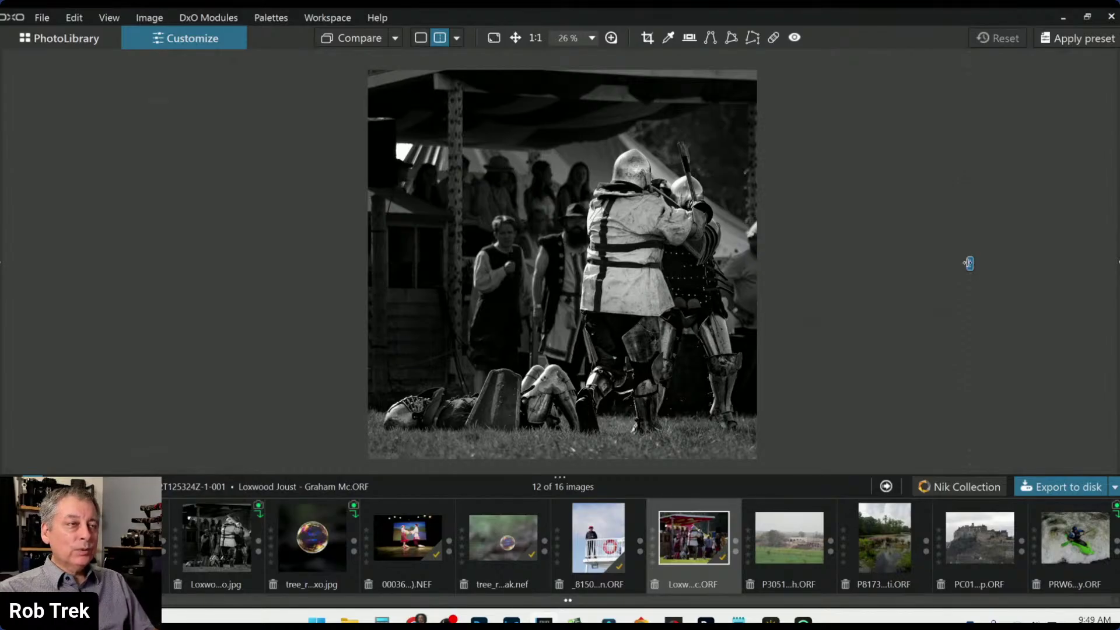
{"action": "left_click_drag", "start_coordinate": [968, 263], "coordinate": [256, 263]}
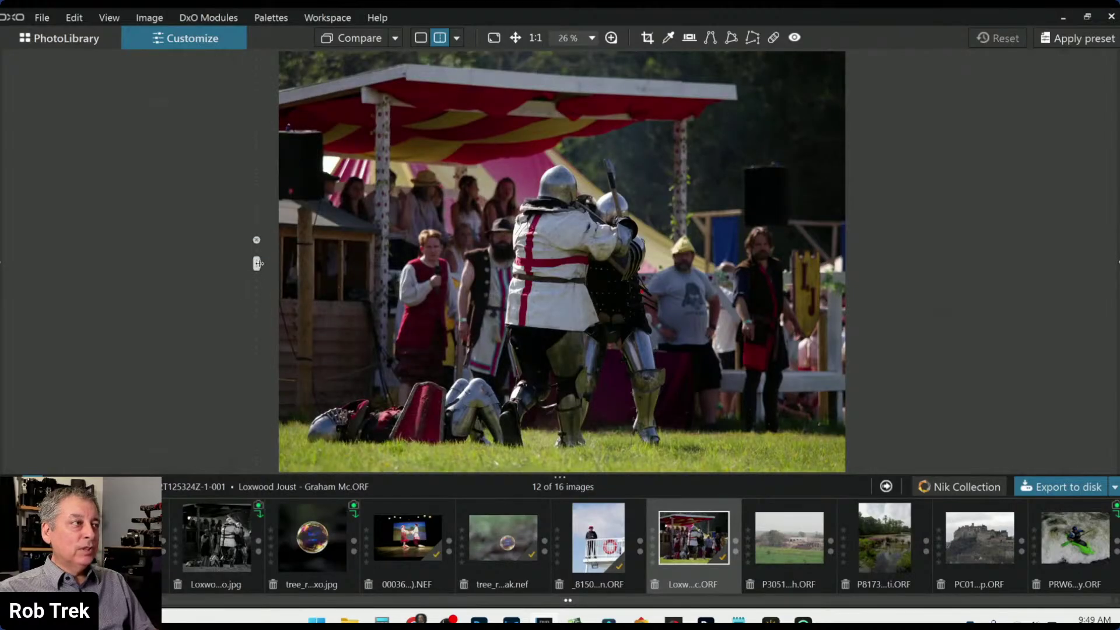
{"action": "left_click_drag", "start_coordinate": [256, 263], "coordinate": [983, 263]}
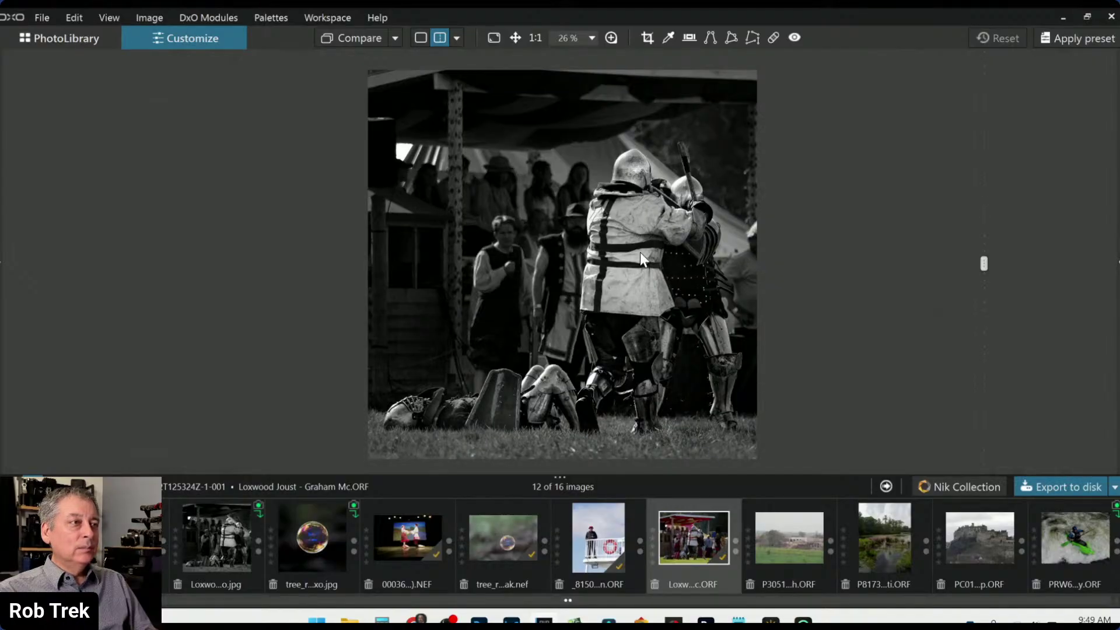
{"action": "left_click", "coordinate": [457, 39]}
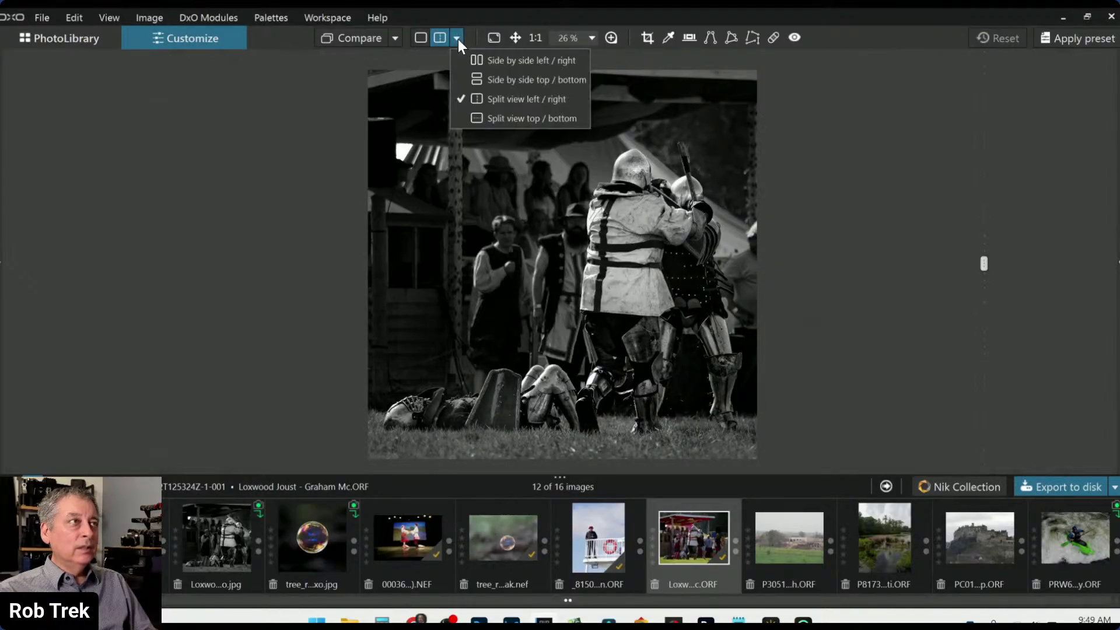
{"action": "left_click", "coordinate": [466, 61]}
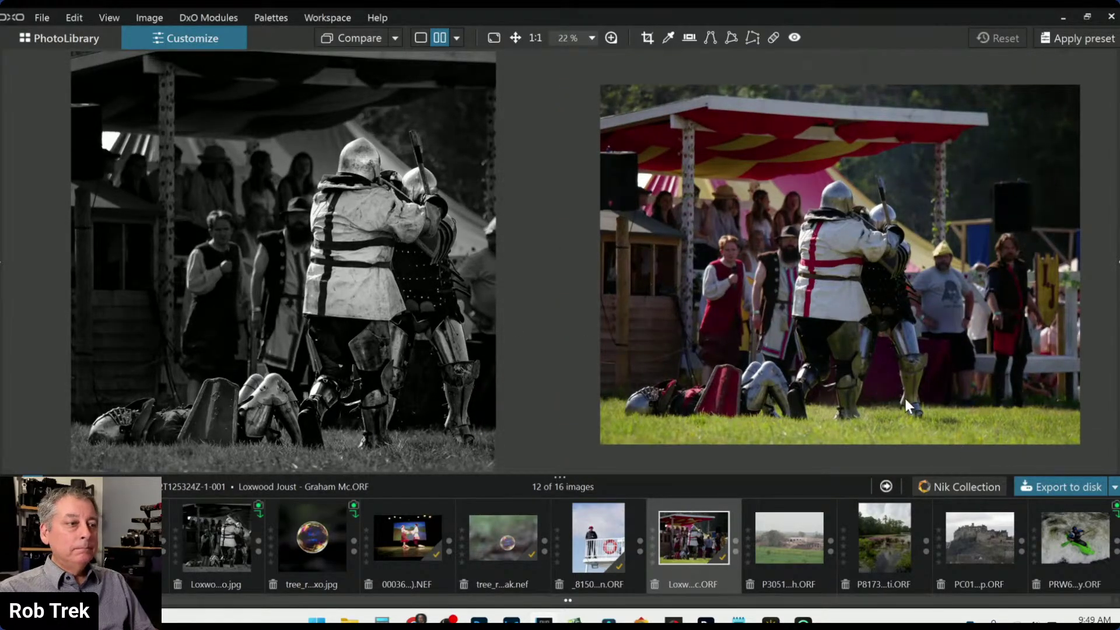
Open the P3051406 farm landscape RAW in single-image view with the side panels shown.
{"action": "left_click", "coordinate": [767, 548]}
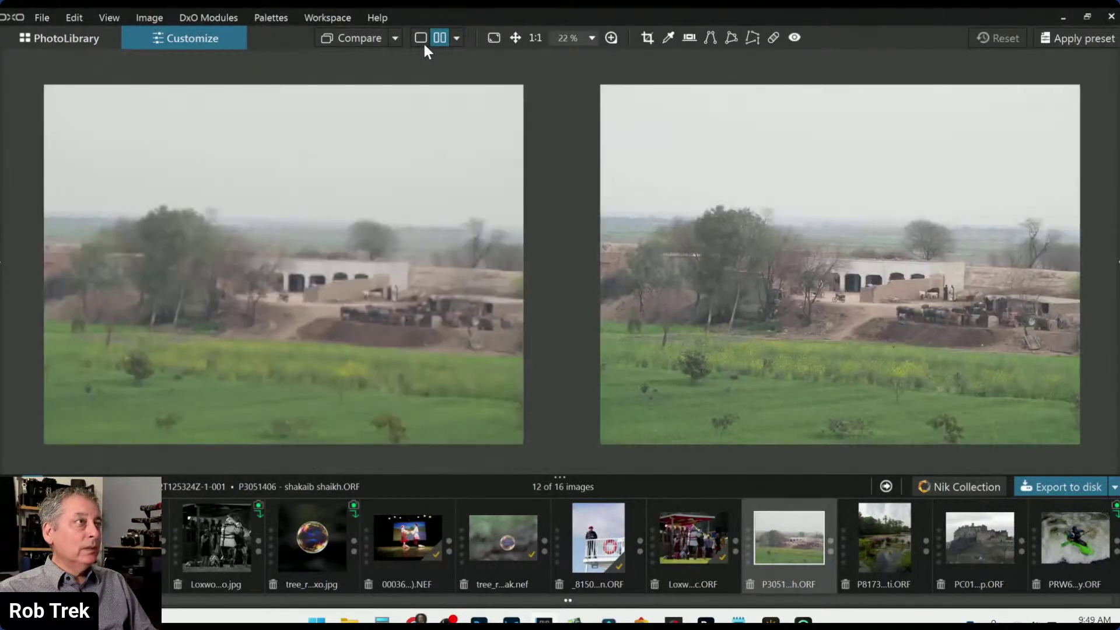
{"action": "left_click", "coordinate": [420, 39]}
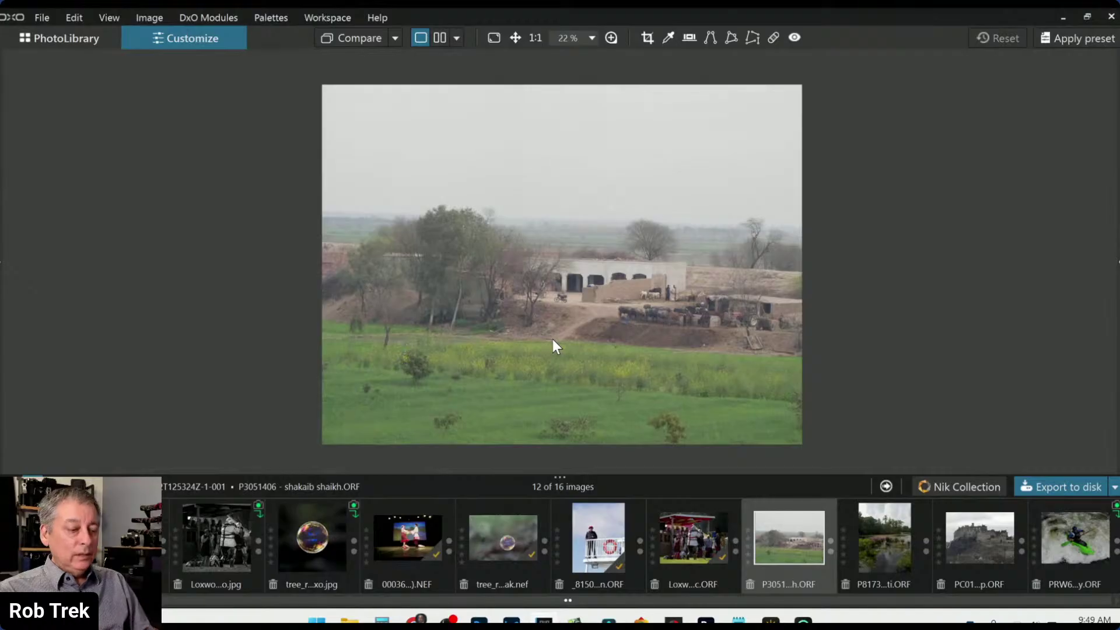
{"action": "key", "text": "Tab"}
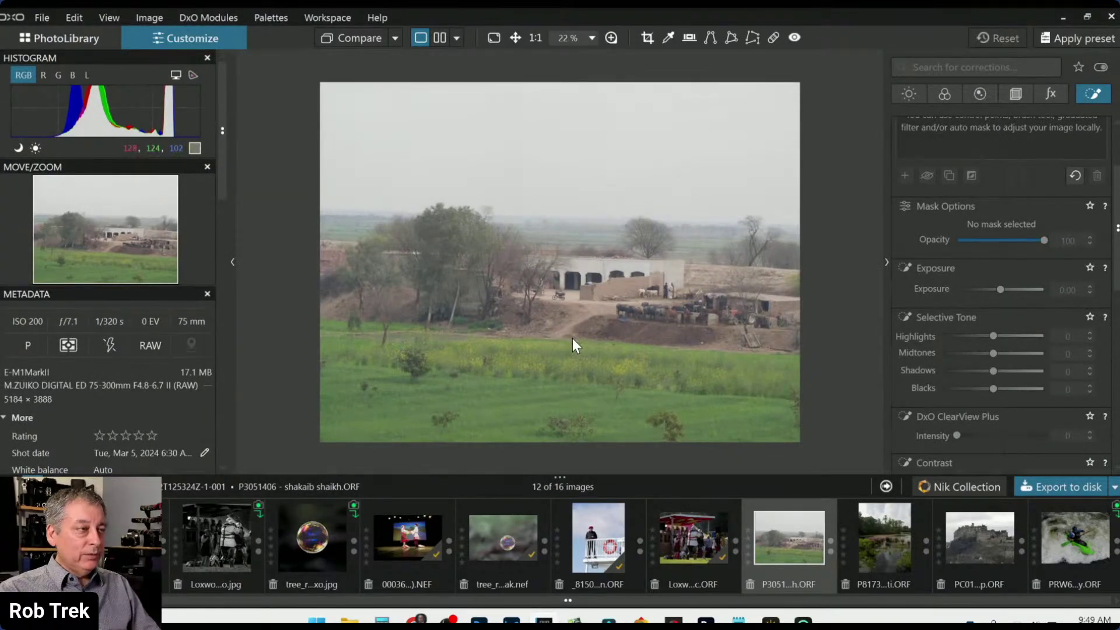
Examine the landscape's detail close up around the cattle, the motorcycle and the white building's roofline, and review the whole frame.
{"action": "scroll", "coordinate": [706, 315], "scroll_direction": "up", "scroll_amount": 4}
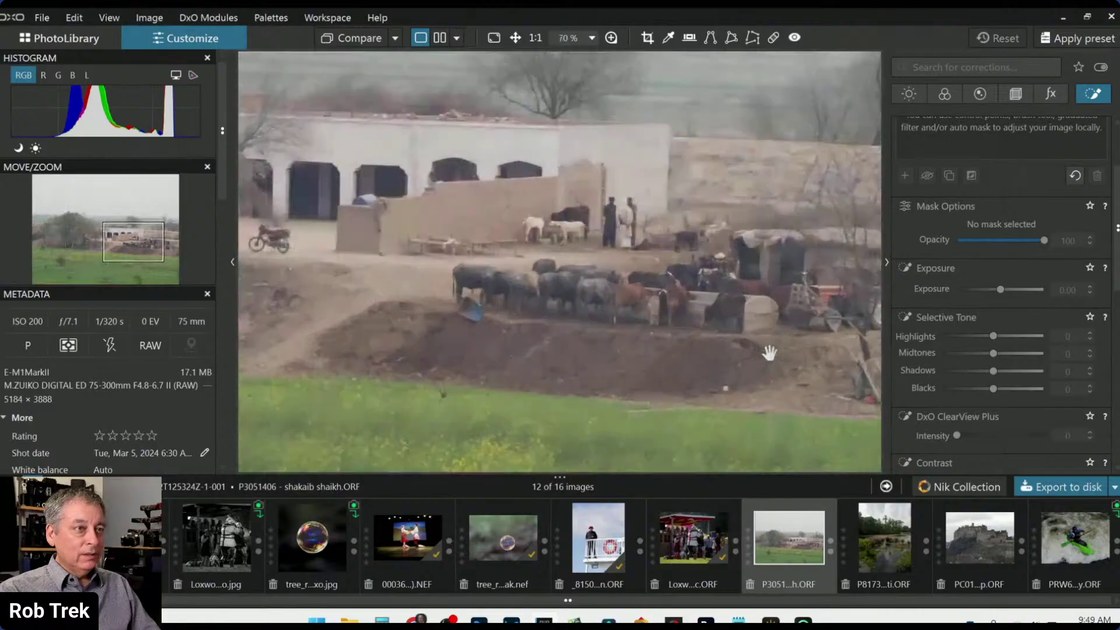
{"action": "scroll", "coordinate": [767, 350], "scroll_direction": "up", "scroll_amount": 2}
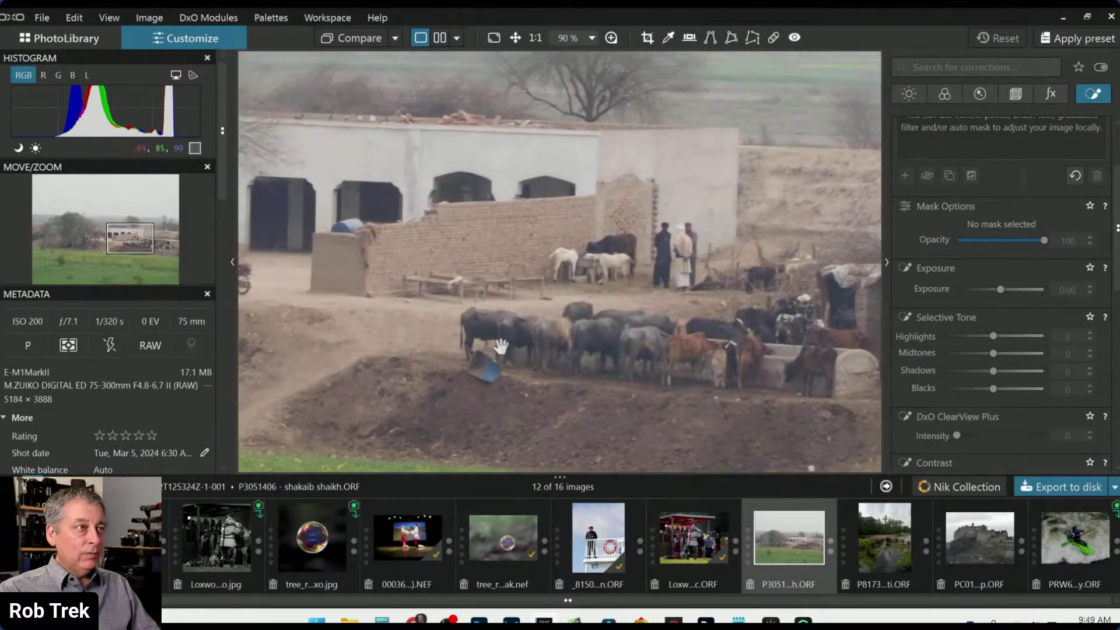
{"action": "left_click_drag", "start_coordinate": [509, 350], "coordinate": [647, 379]}
{"action": "left_click_drag", "start_coordinate": [477, 312], "coordinate": [571, 346]}
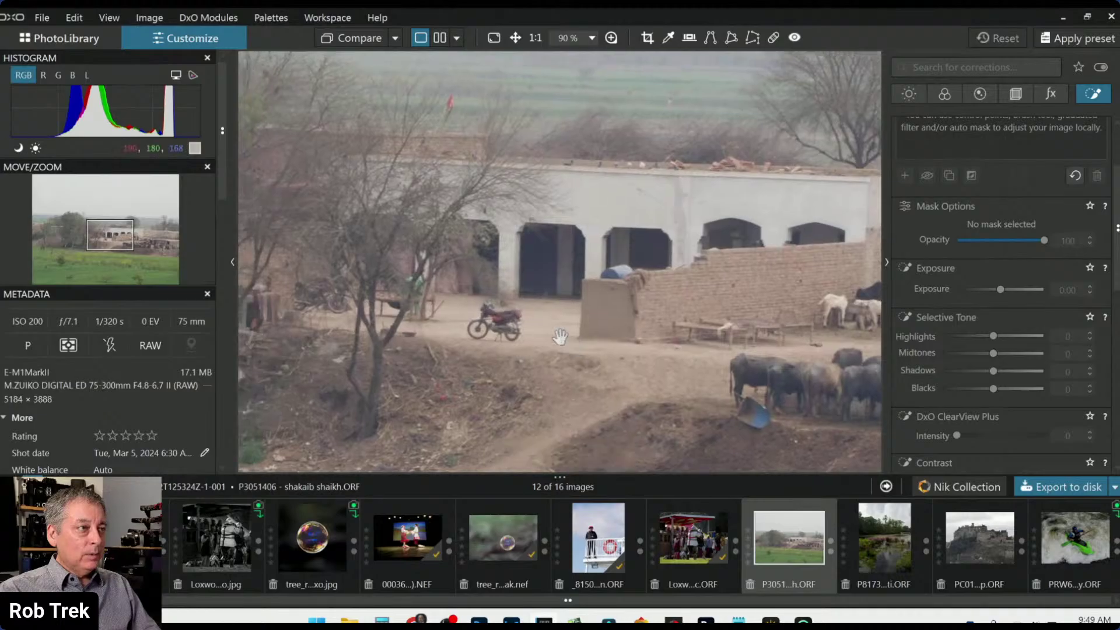
{"action": "left_click_drag", "start_coordinate": [502, 266], "coordinate": [521, 338]}
{"action": "scroll", "coordinate": [613, 204], "scroll_direction": "up", "scroll_amount": 3}
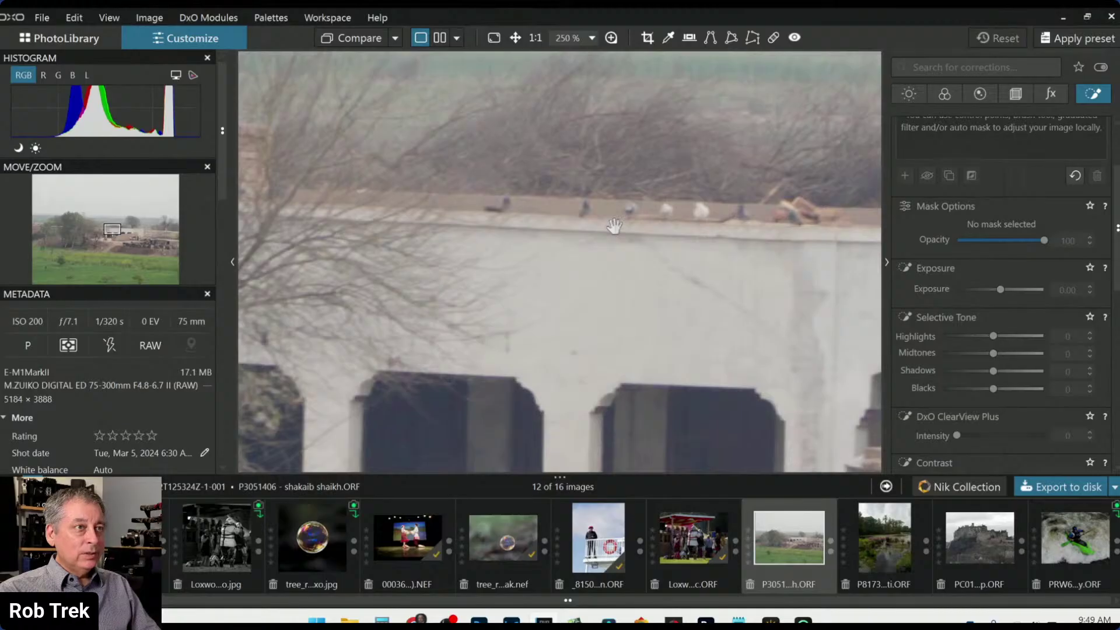
{"action": "scroll", "coordinate": [614, 226], "scroll_direction": "down", "scroll_amount": 4}
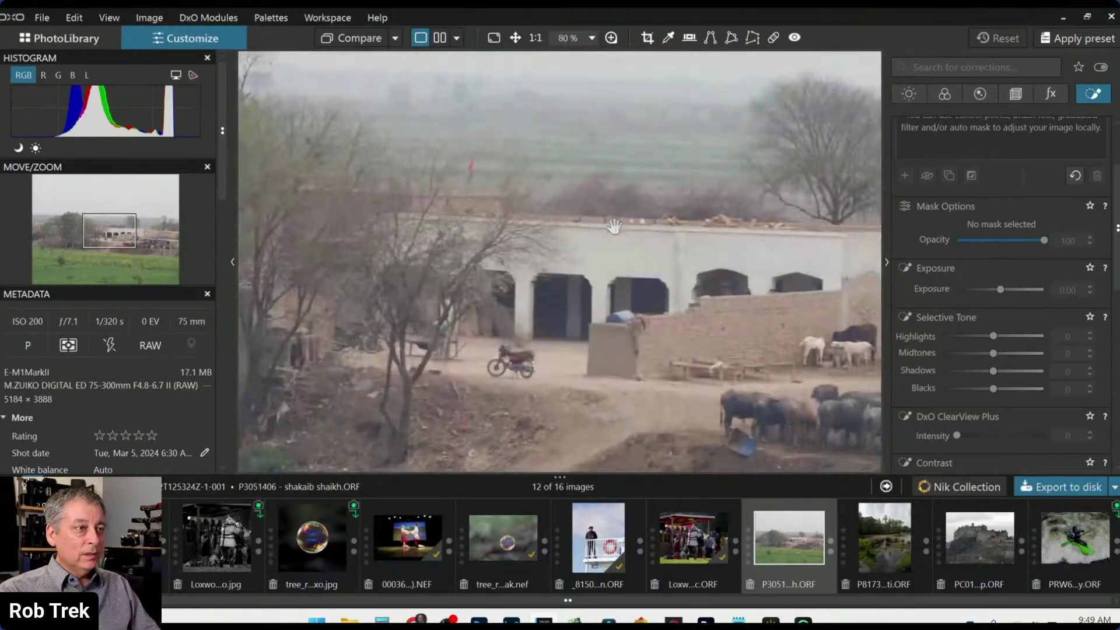
{"action": "scroll", "coordinate": [625, 239], "scroll_direction": "down", "scroll_amount": 3}
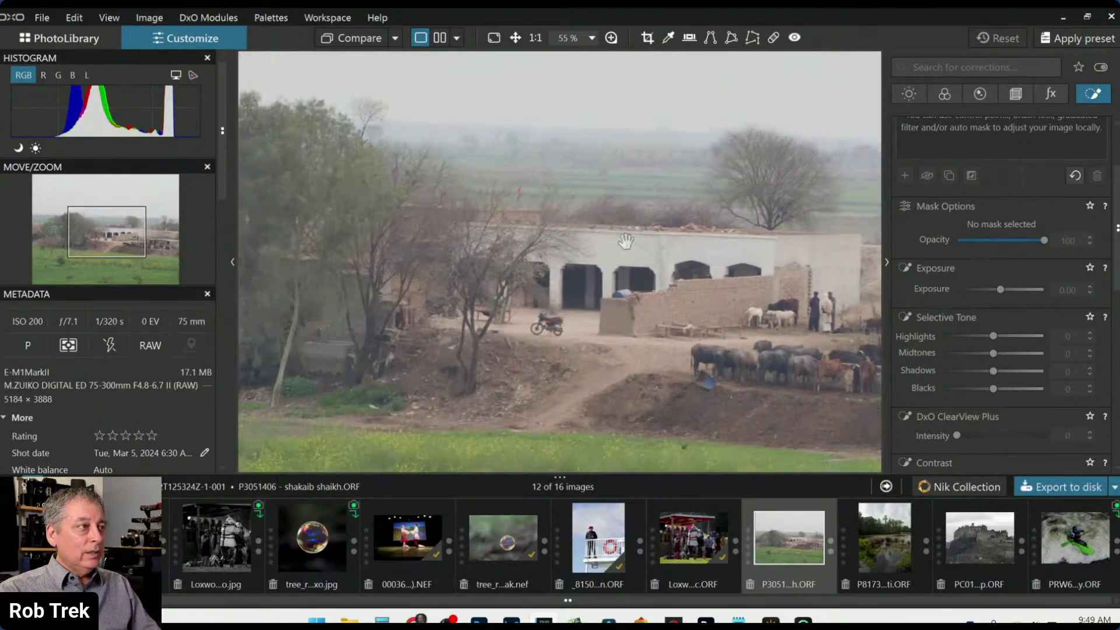
{"action": "scroll", "coordinate": [627, 292], "scroll_direction": "down", "scroll_amount": 2}
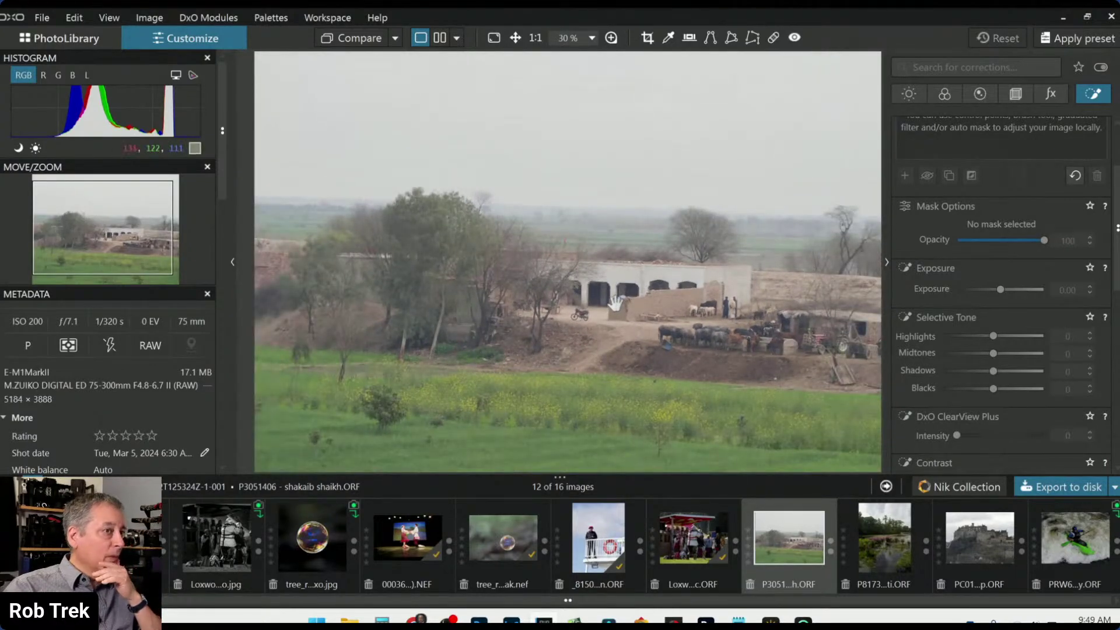
{"action": "scroll", "coordinate": [616, 303], "scroll_direction": "down", "scroll_amount": 1}
{"action": "scroll", "coordinate": [616, 303], "scroll_direction": "down", "scroll_amount": 1}
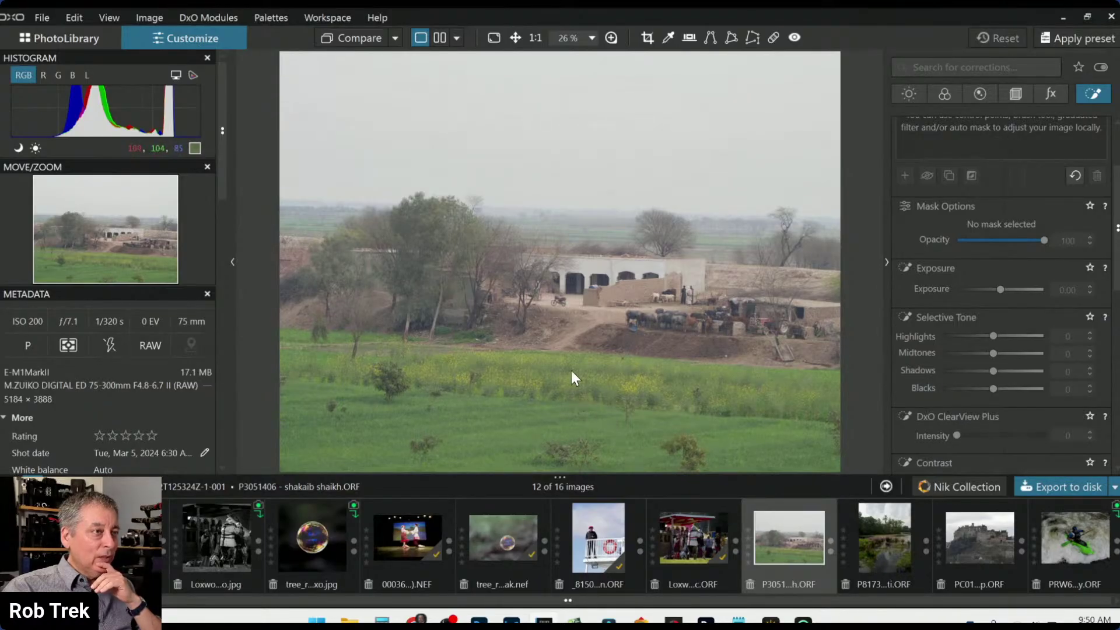
Apply the general-purpose 0000 default preset without a fixed aspect ratio to the landscape photo.
{"action": "scroll", "coordinate": [715, 343], "scroll_direction": "down", "scroll_amount": 1}
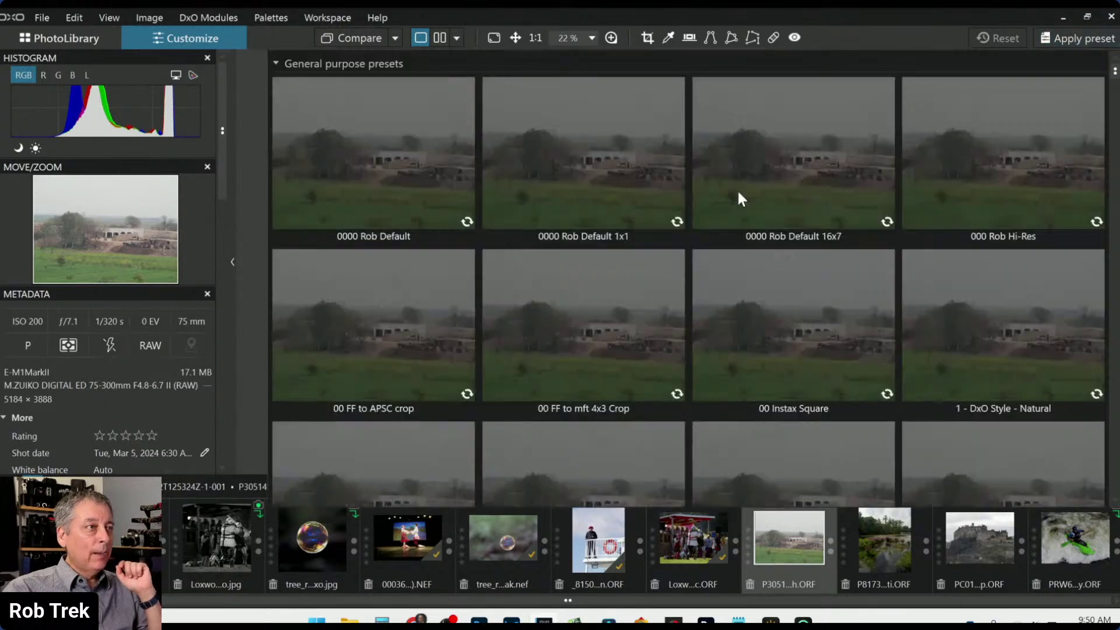
{"action": "left_click", "coordinate": [431, 165]}
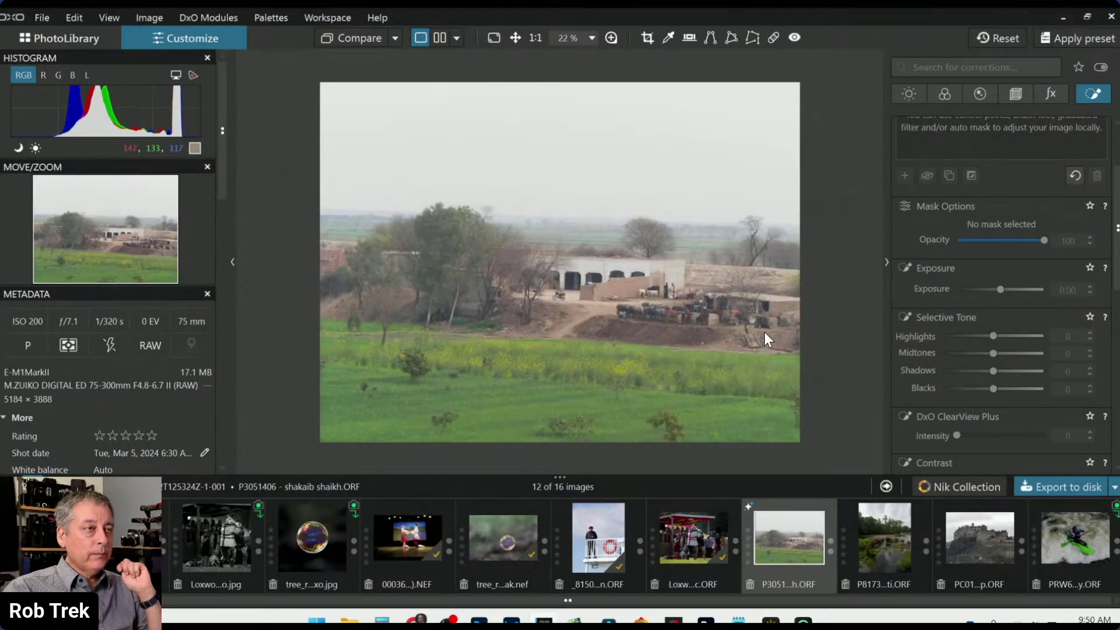
Level the landscape with the Horizon tool by aligning its reference line to the white building's roofline.
{"action": "left_click", "coordinate": [1015, 95]}
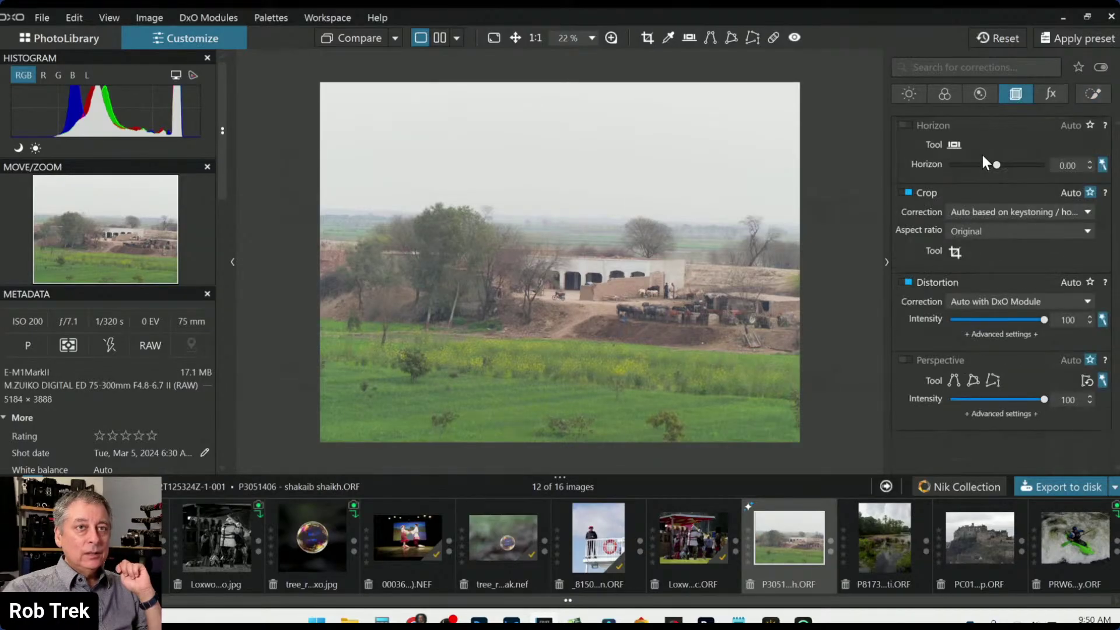
{"action": "left_click", "coordinate": [953, 146]}
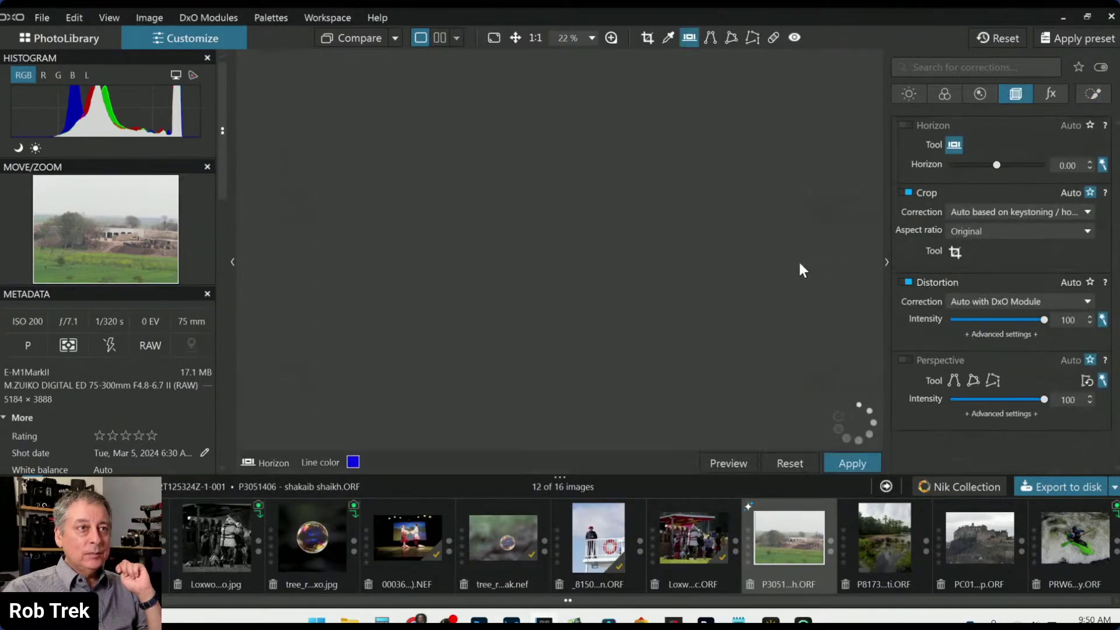
{"action": "left_click_drag", "start_coordinate": [679, 250], "coordinate": [734, 225]}
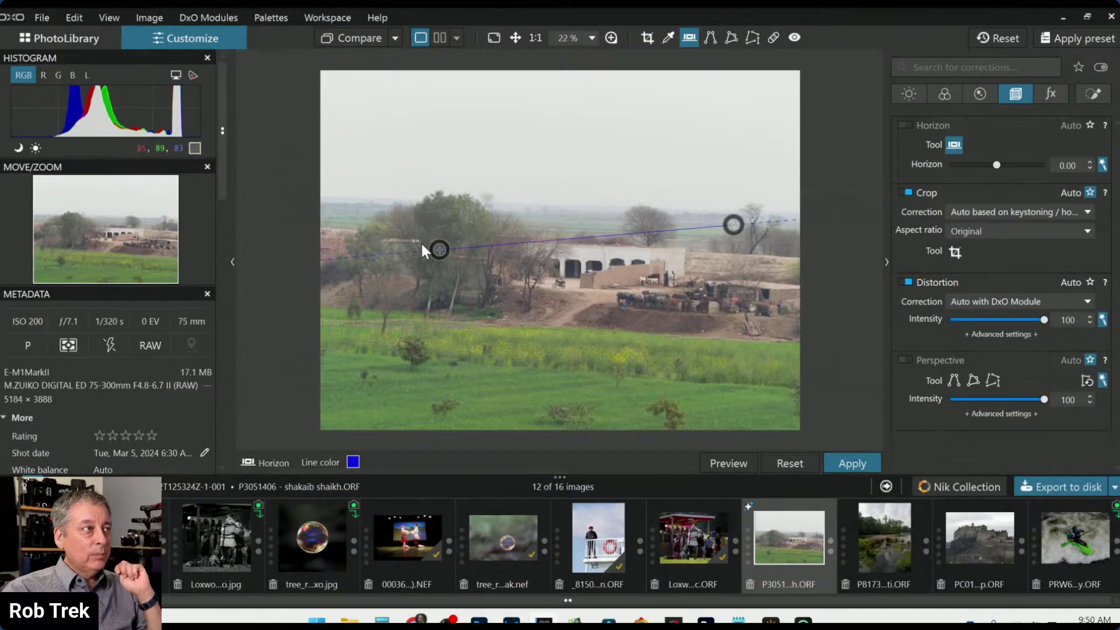
{"action": "left_click_drag", "start_coordinate": [432, 250], "coordinate": [520, 242]}
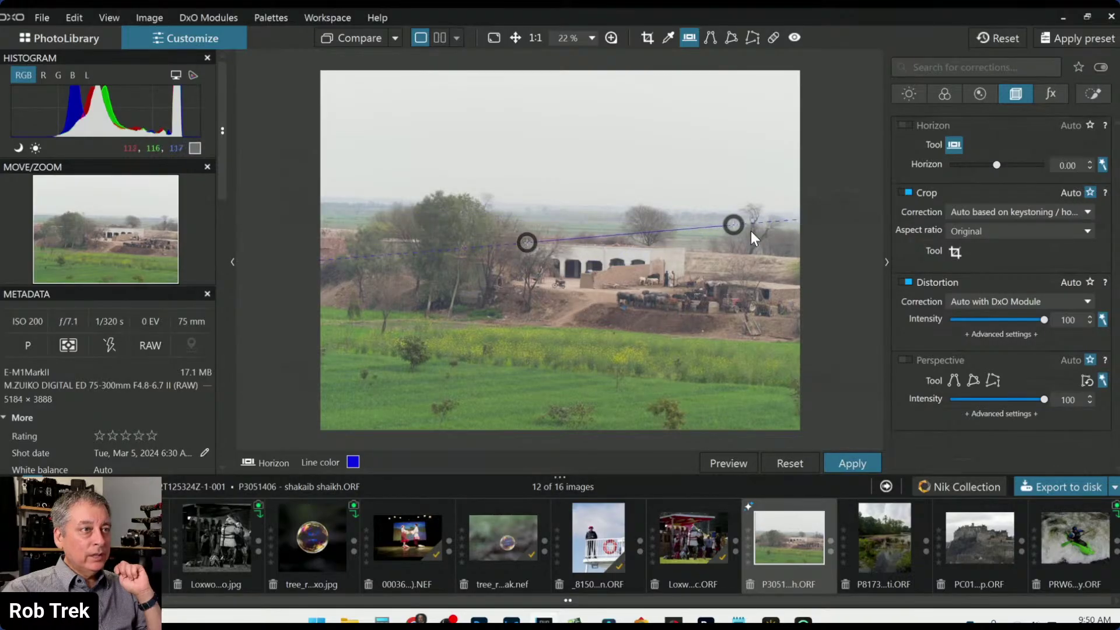
{"action": "left_click_drag", "start_coordinate": [741, 229], "coordinate": [671, 254]}
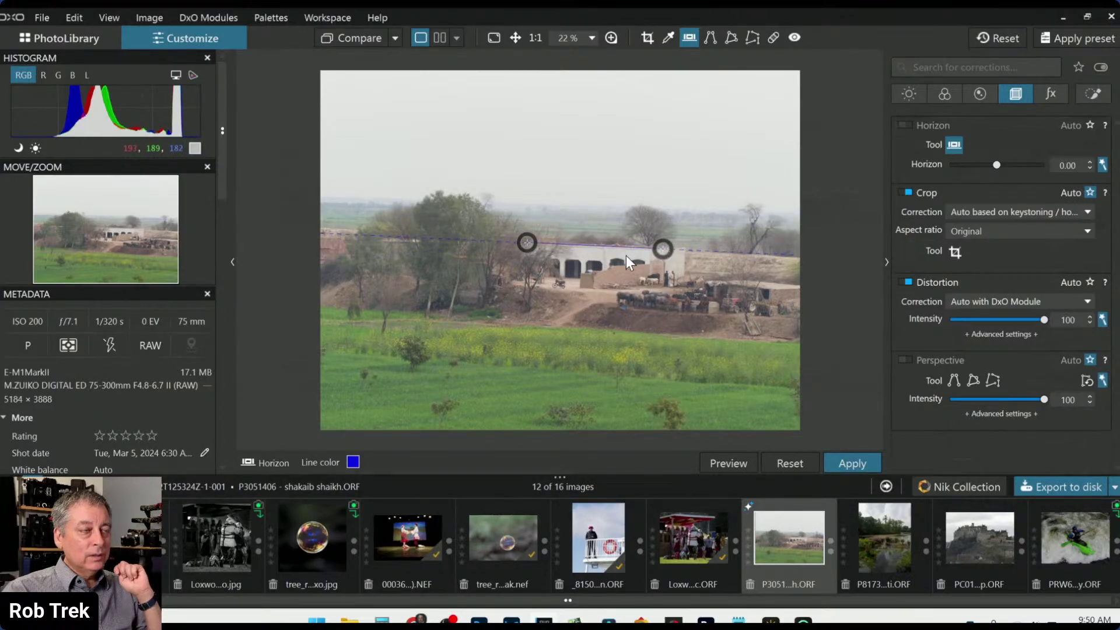
{"action": "scroll", "coordinate": [642, 255], "scroll_direction": "up", "scroll_amount": 3}
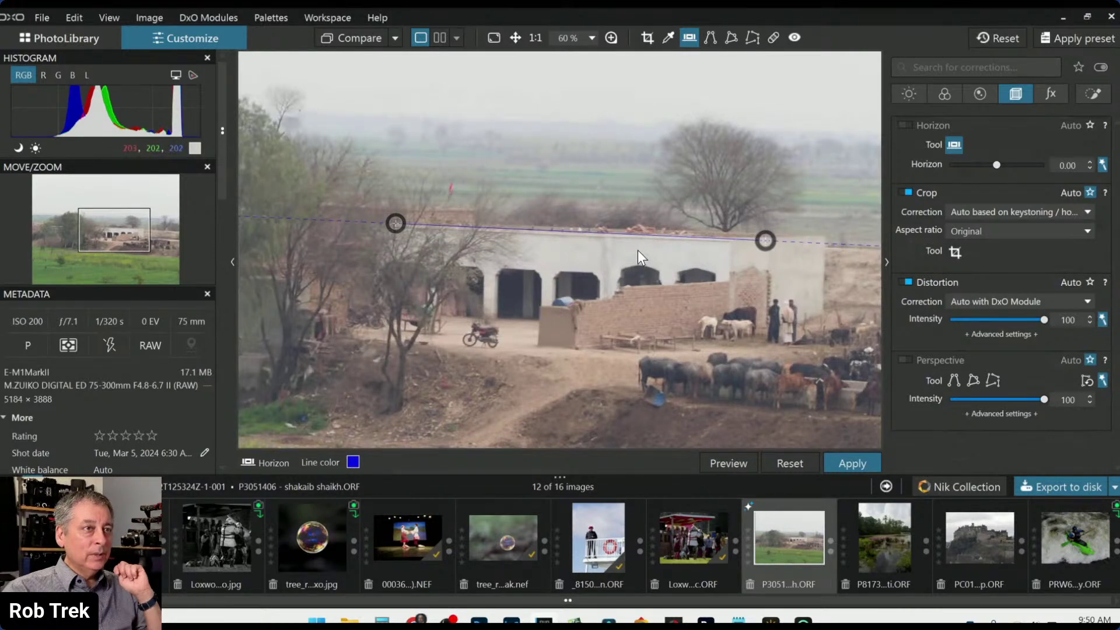
{"action": "key", "text": "Return"}
{"action": "scroll", "coordinate": [659, 313], "scroll_direction": "down", "scroll_amount": 3}
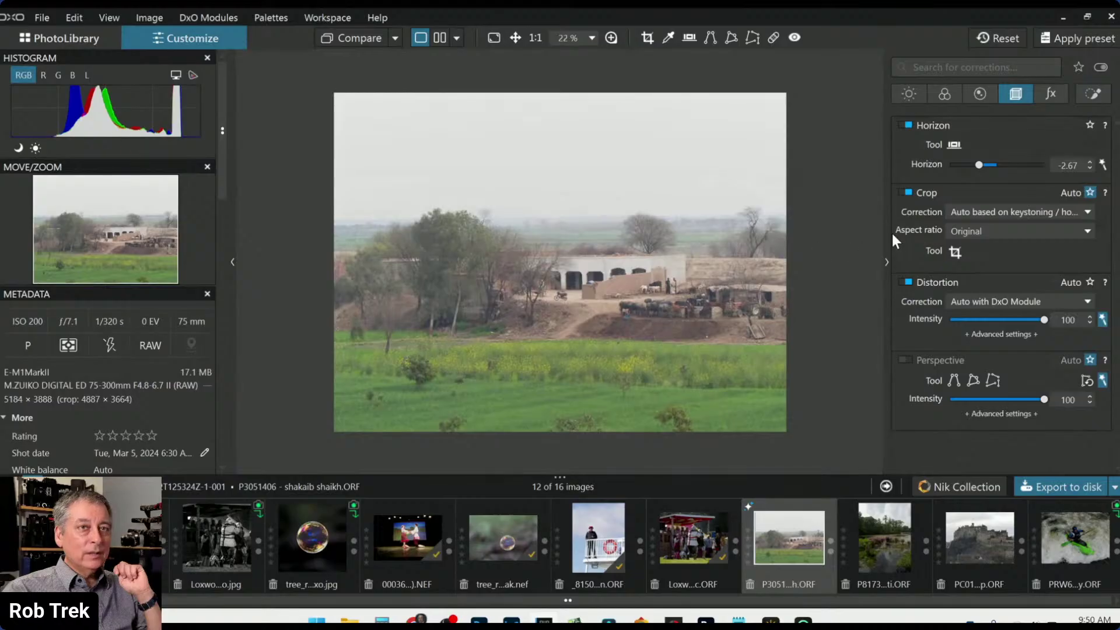
Re-level the landscape by aligning the Horizon tool's line to the distant horizon, for a correction of about -1.92.
{"action": "left_click", "coordinate": [954, 145]}
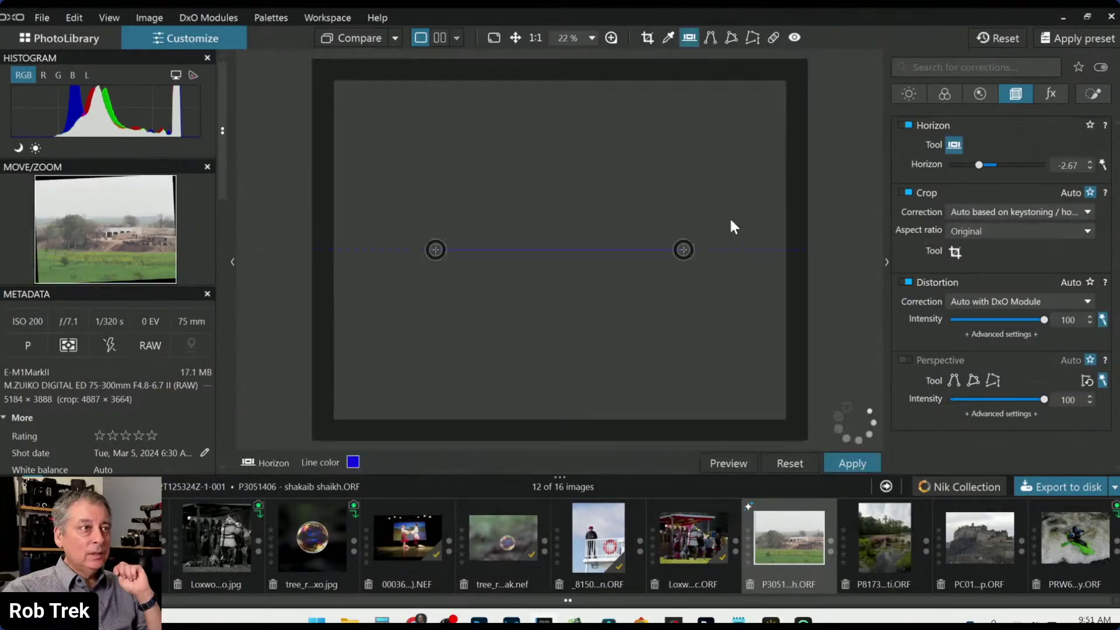
{"action": "left_click_drag", "start_coordinate": [435, 250], "coordinate": [345, 209]}
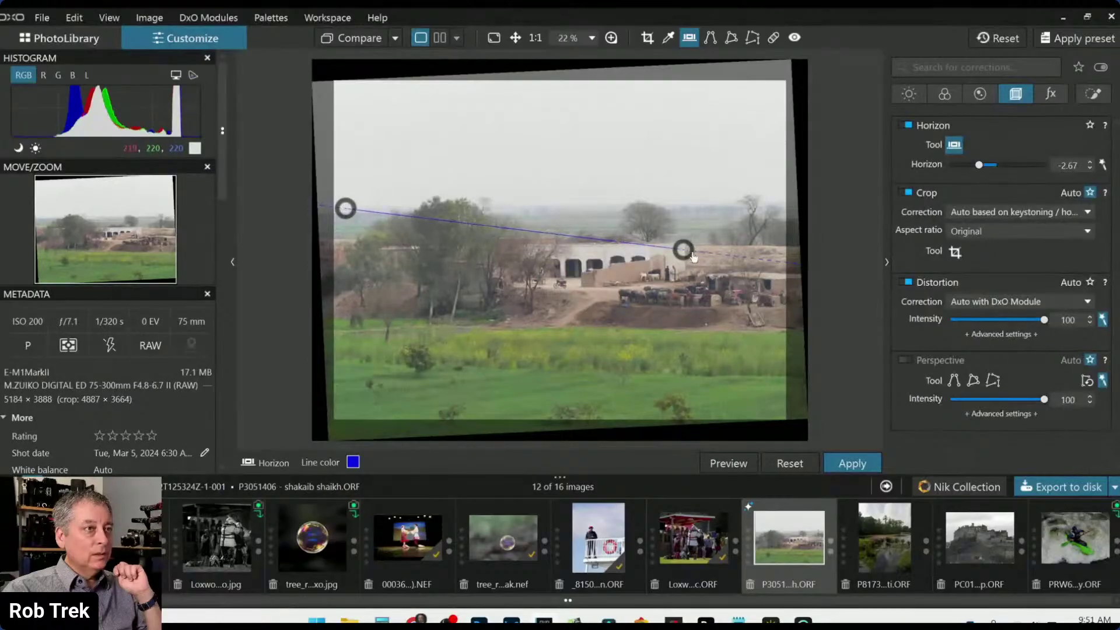
{"action": "left_click_drag", "start_coordinate": [684, 250], "coordinate": [764, 210]}
{"action": "key", "text": "Return"}
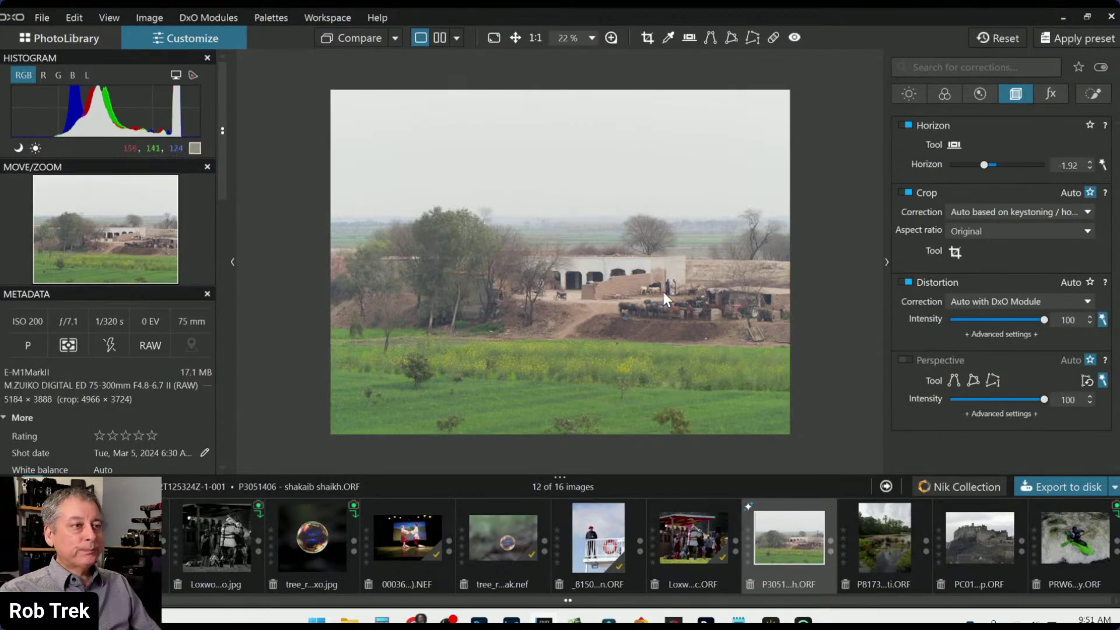
Crop the landscape to a 16 × 7 aspect ratio of about 4852 × 2123 px, framing the trees, farm buildings and green foreground.
{"action": "left_click", "coordinate": [961, 233]}
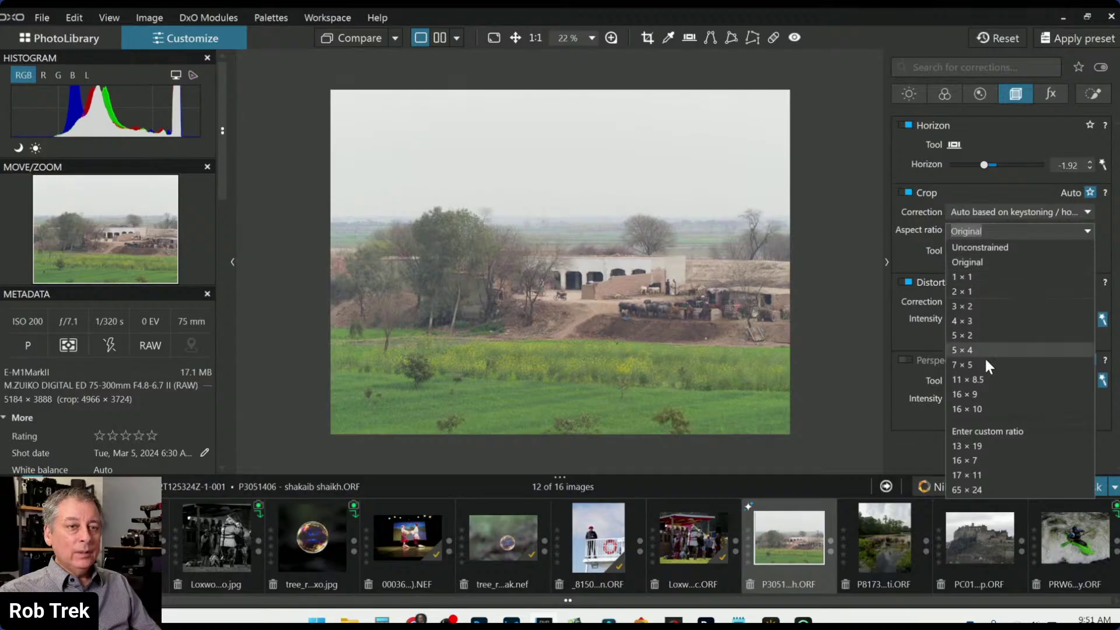
{"action": "left_click", "coordinate": [981, 461]}
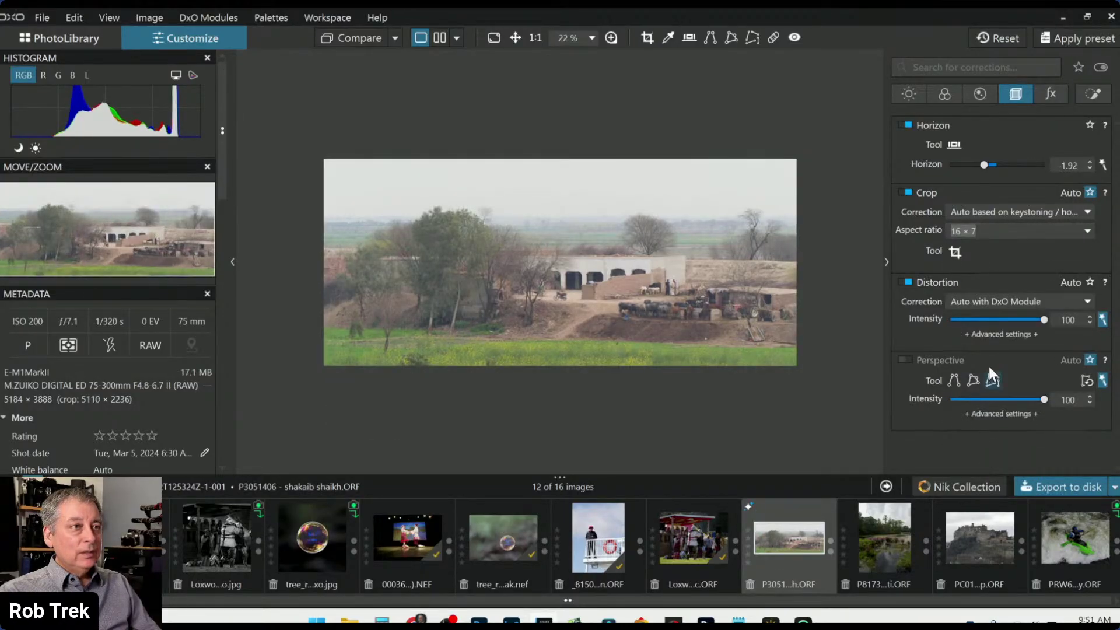
{"action": "left_click", "coordinate": [955, 252]}
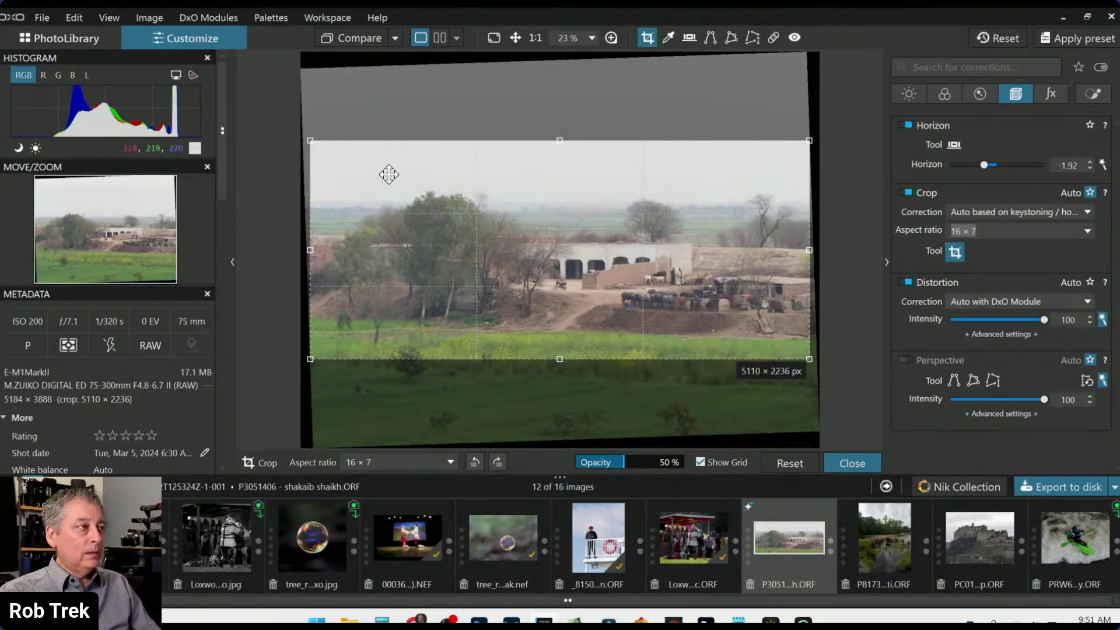
{"action": "left_click_drag", "start_coordinate": [311, 142], "coordinate": [369, 232]}
{"action": "mouse_move", "coordinate": [555, 247]}
{"action": "left_mouse_down"}
{"action": "mouse_move", "coordinate": [555, 279]}
{"action": "mouse_move", "coordinate": [553, 265]}
{"action": "left_mouse_up"}
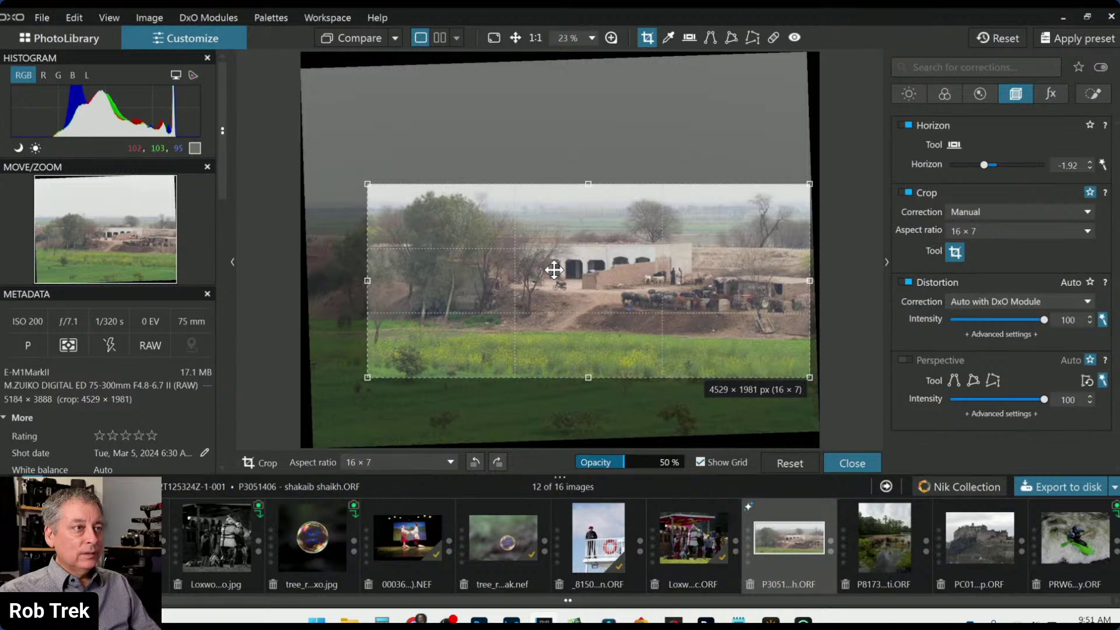
{"action": "left_click_drag", "start_coordinate": [367, 182], "coordinate": [342, 173]}
{"action": "left_click_drag", "start_coordinate": [520, 278], "coordinate": [519, 287]}
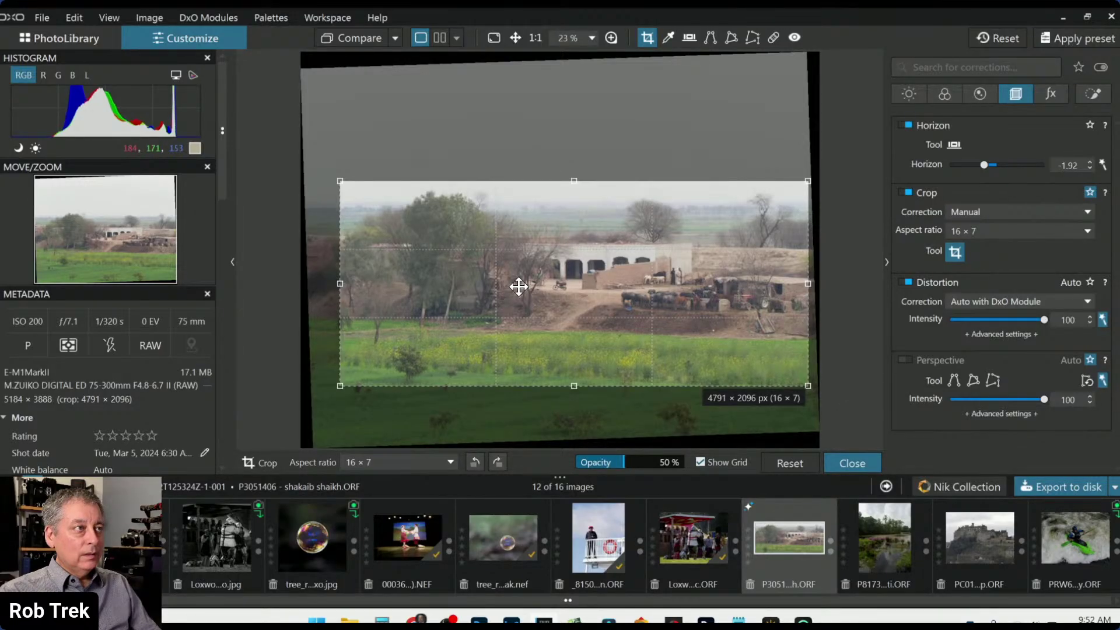
{"action": "left_click_drag", "start_coordinate": [340, 178], "coordinate": [335, 173]}
{"action": "key", "text": "Return"}
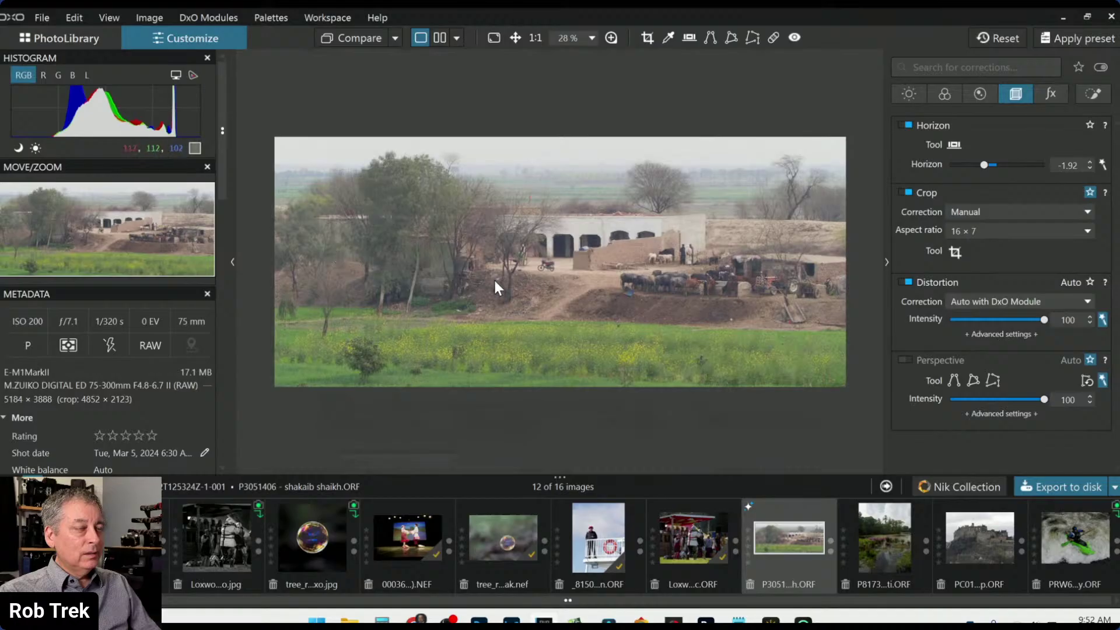
Compare the landscape's Neutral Black and White rendering with its Neutral color rendering, leaving it in color.
{"action": "scroll", "coordinate": [670, 285], "scroll_direction": "up", "scroll_amount": 5}
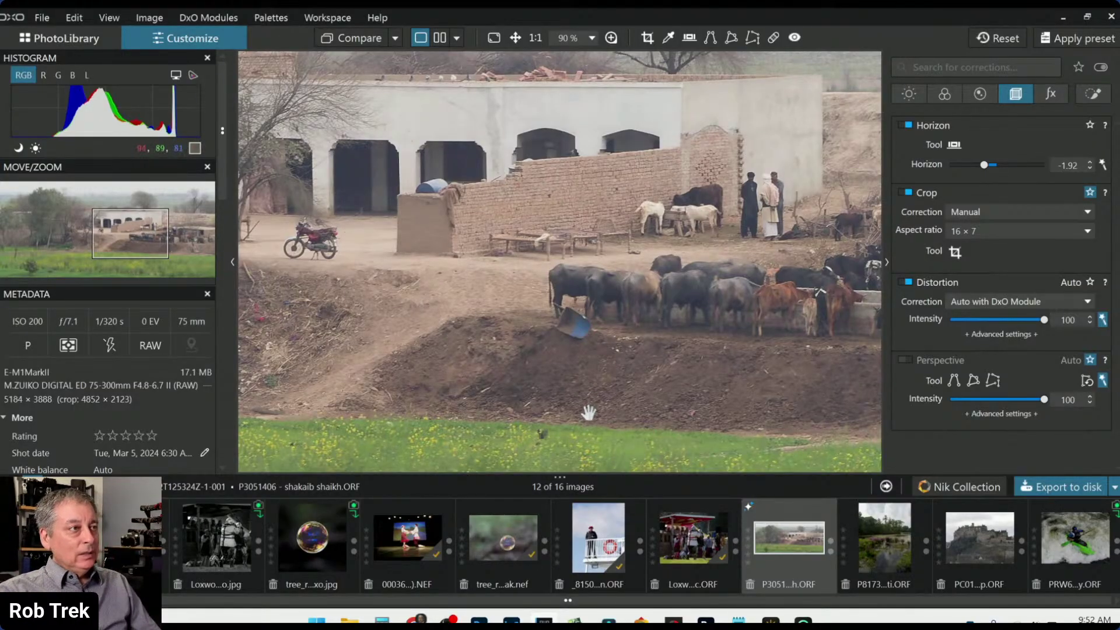
{"action": "scroll", "coordinate": [588, 413], "scroll_direction": "down", "scroll_amount": 1}
{"action": "scroll", "coordinate": [588, 412], "scroll_direction": "down", "scroll_amount": 3}
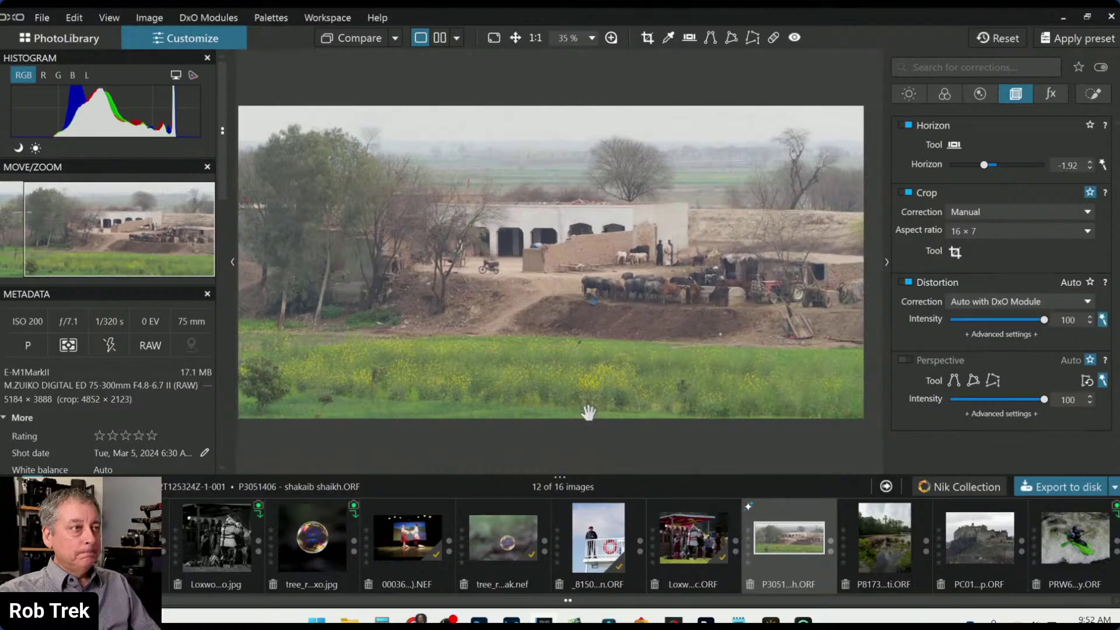
{"action": "left_click", "coordinate": [944, 95]}
{"action": "left_click", "coordinate": [1005, 298]}
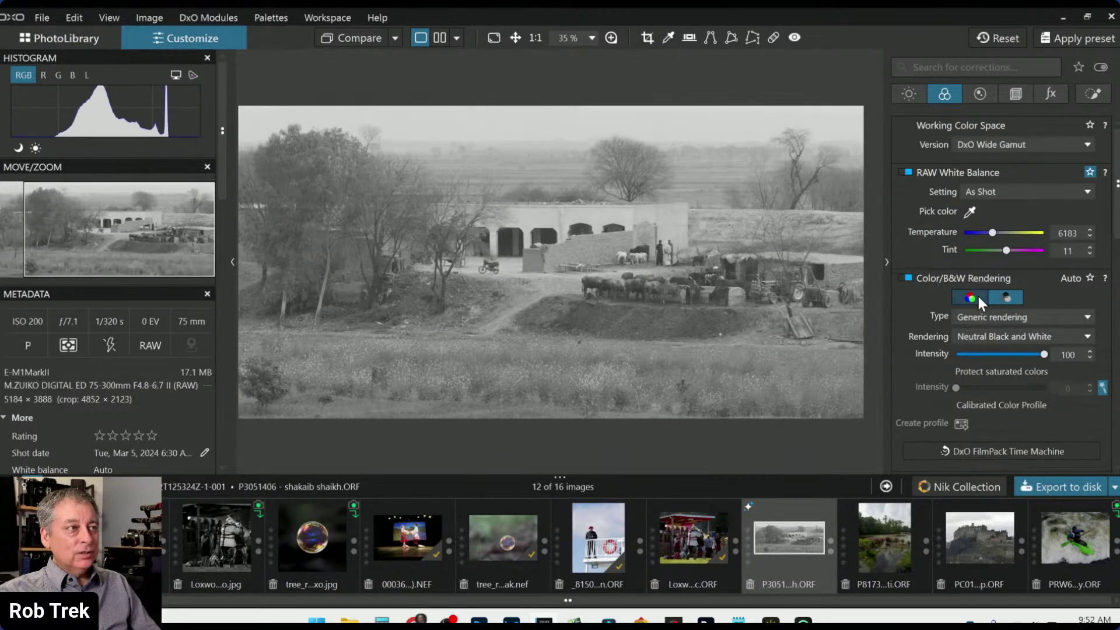
{"action": "left_click", "coordinate": [978, 296]}
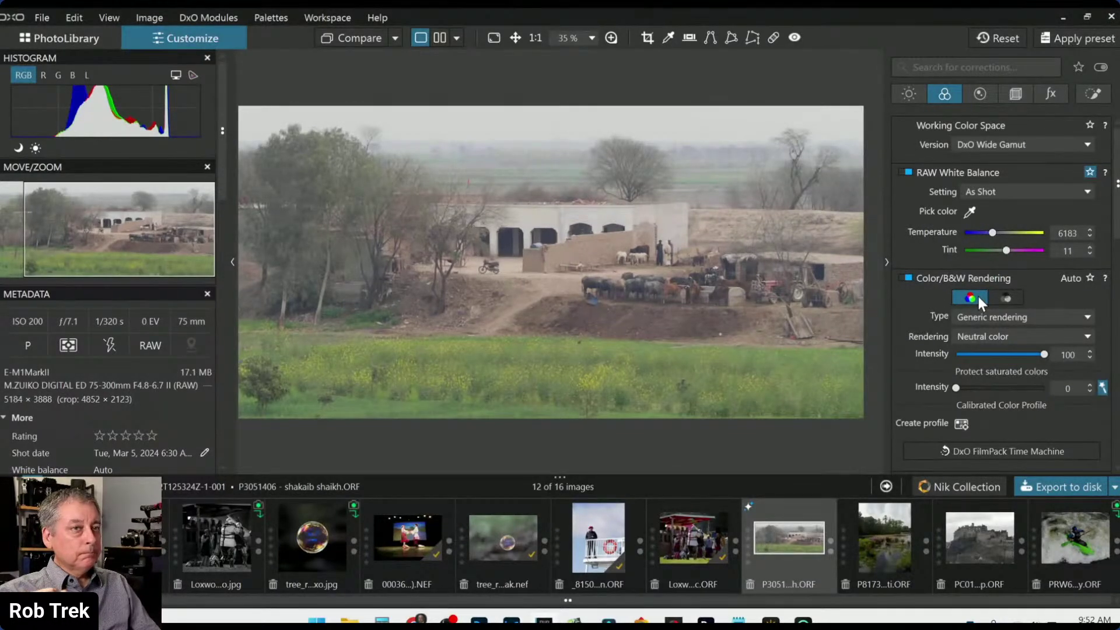
{"action": "left_click", "coordinate": [1004, 304]}
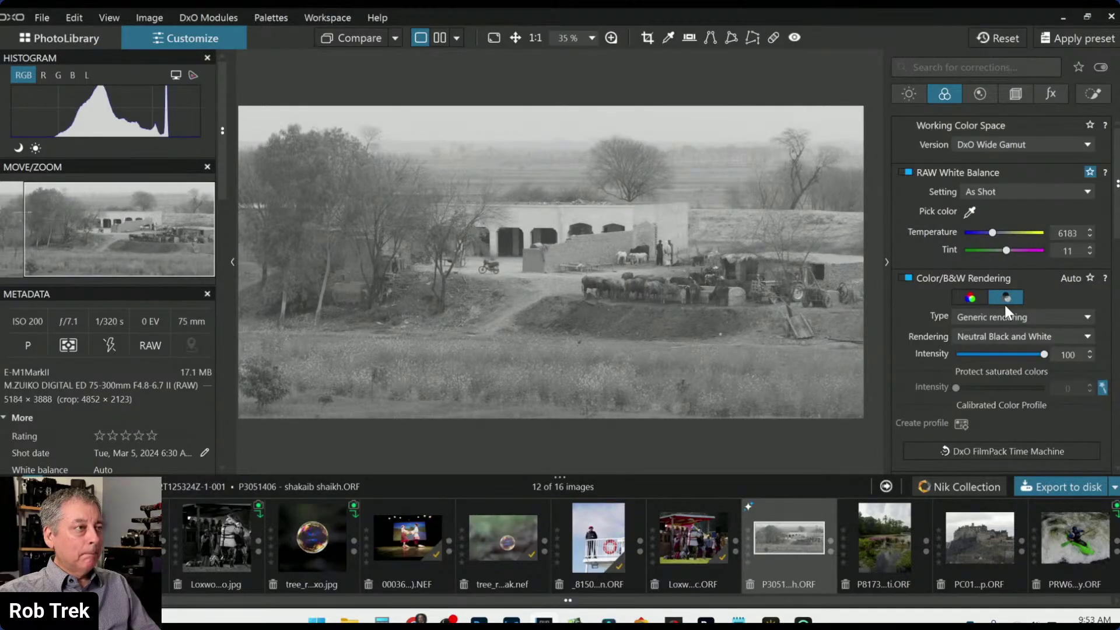
{"action": "left_click", "coordinate": [973, 297]}
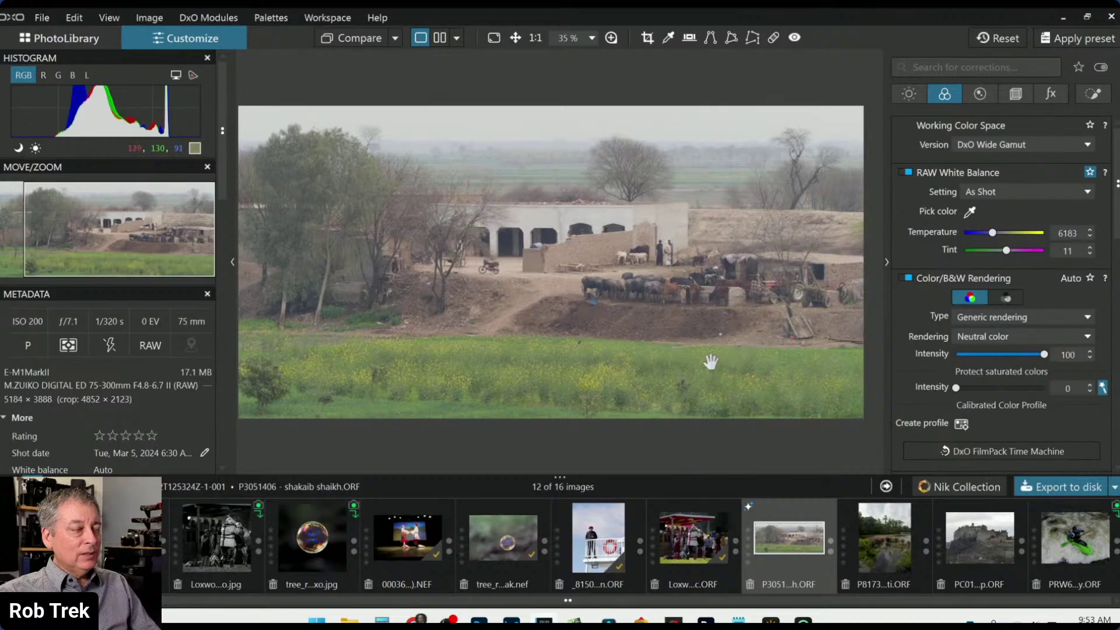
Try HSL saturation boosts of up to 95 across all color channels and reset the saturation to 0.
{"action": "scroll", "coordinate": [969, 317], "scroll_direction": "down", "scroll_amount": 10}
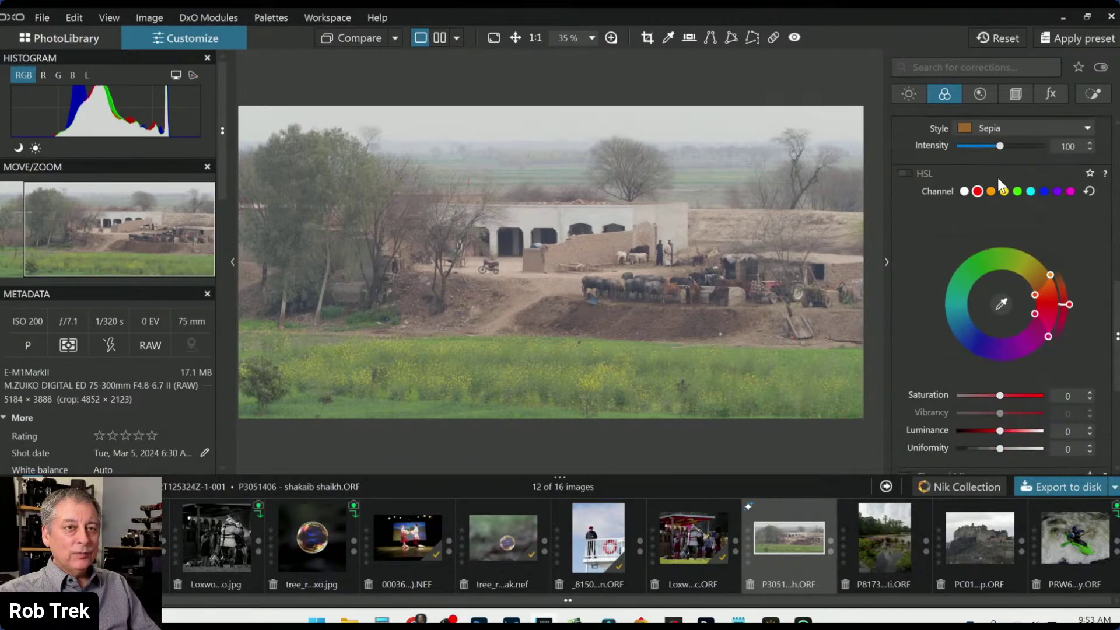
{"action": "left_click", "coordinate": [964, 192]}
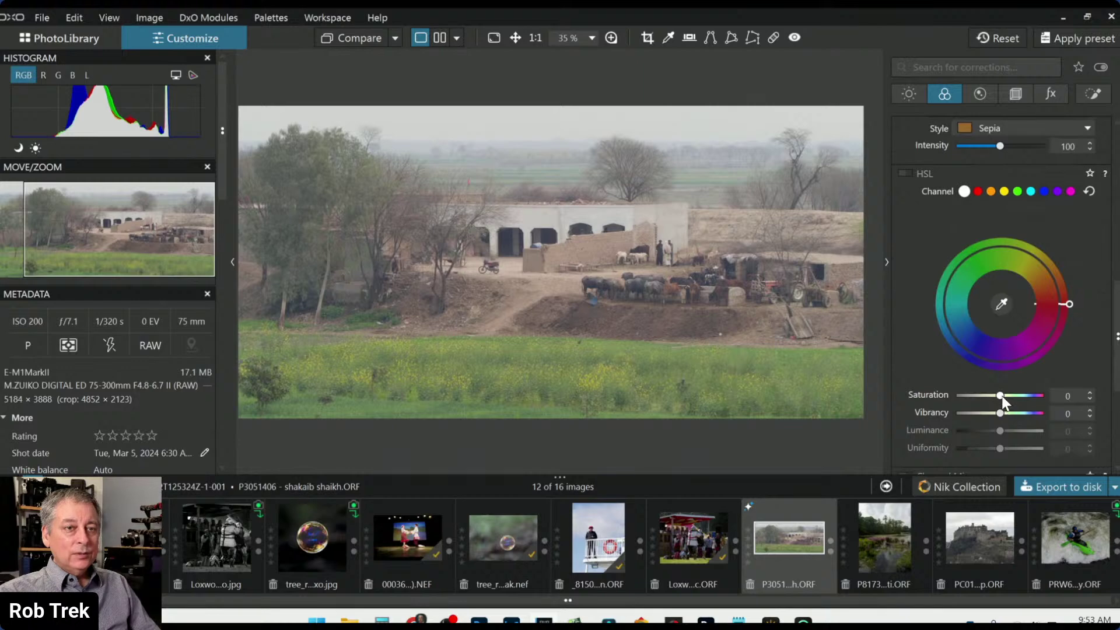
{"action": "left_click_drag", "start_coordinate": [1000, 396], "coordinate": [1037, 397]}
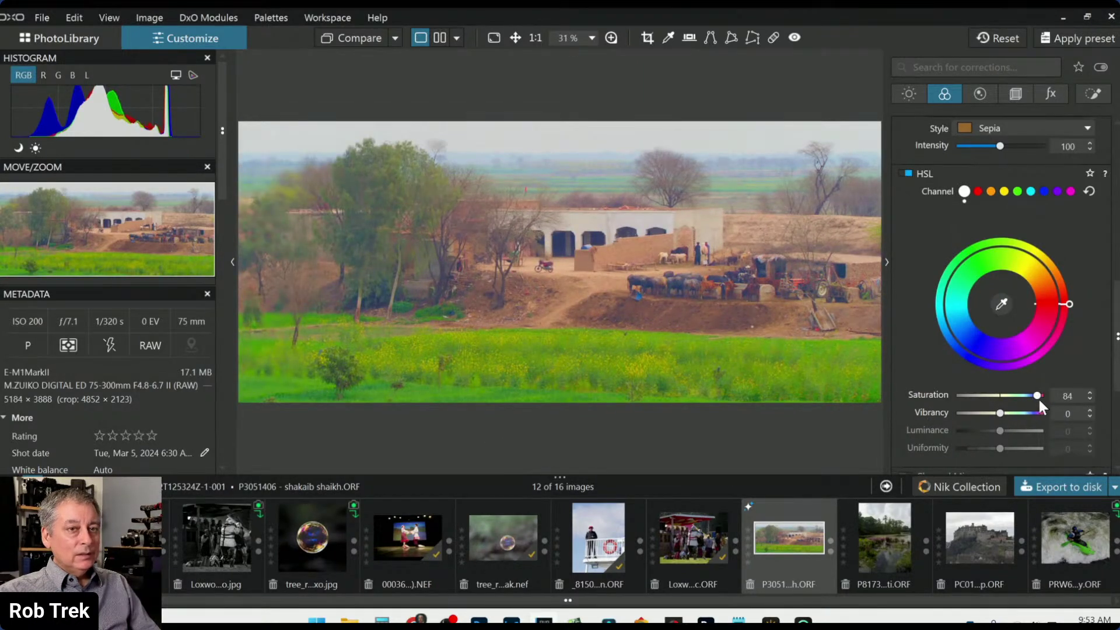
{"action": "left_click_drag", "start_coordinate": [1038, 394], "coordinate": [1042, 395]}
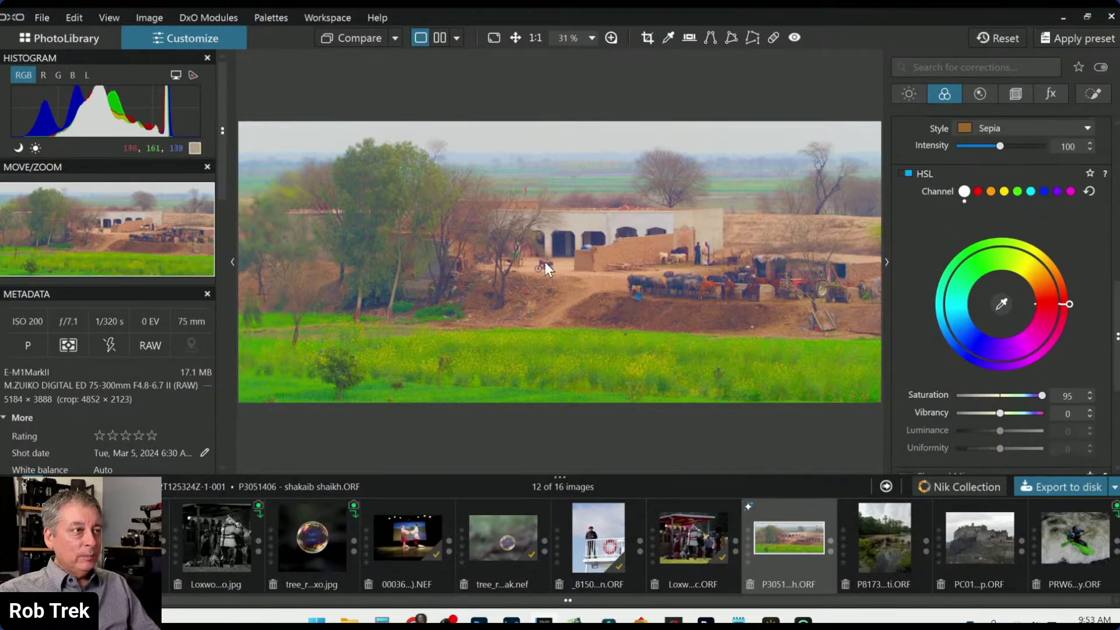
{"action": "double_click", "coordinate": [1044, 395]}
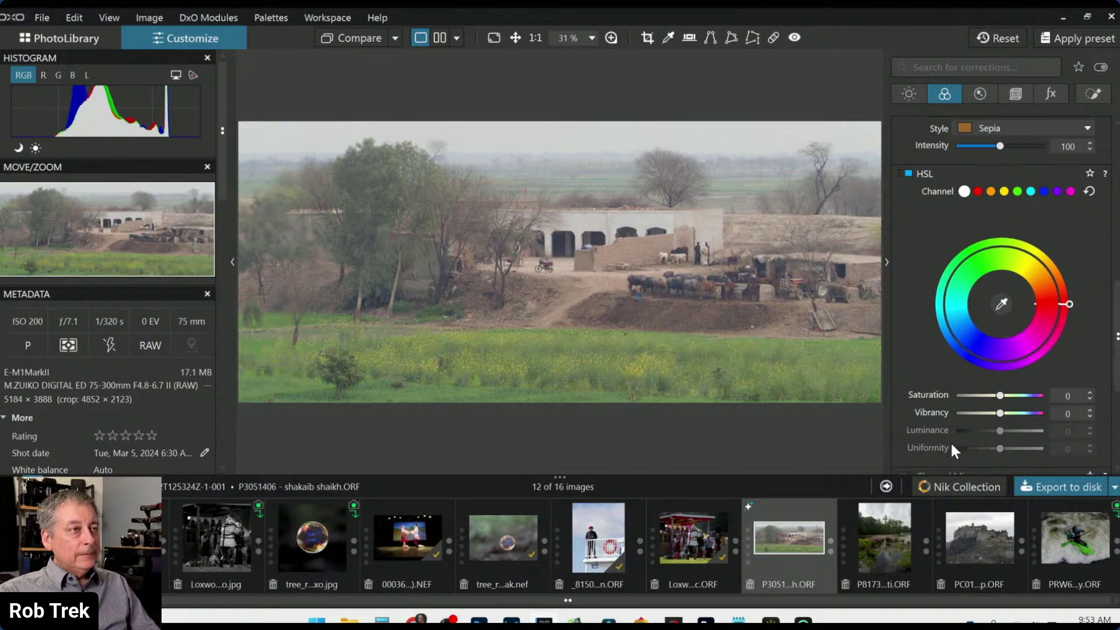
{"action": "left_click_drag", "start_coordinate": [1002, 395], "coordinate": [1041, 396]}
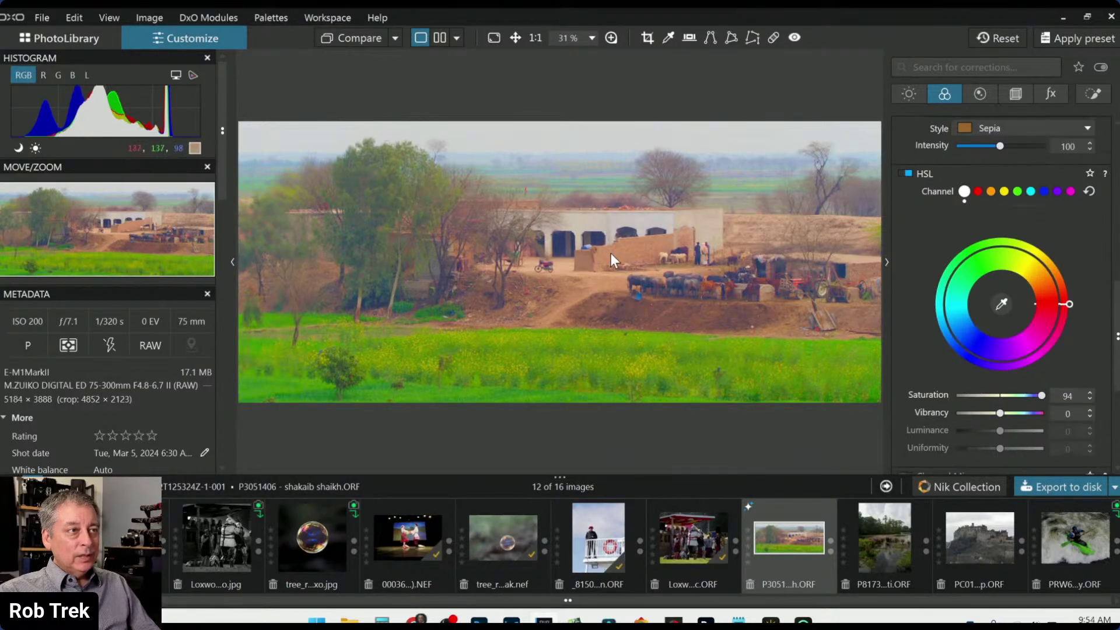
{"action": "double_click", "coordinate": [1038, 394]}
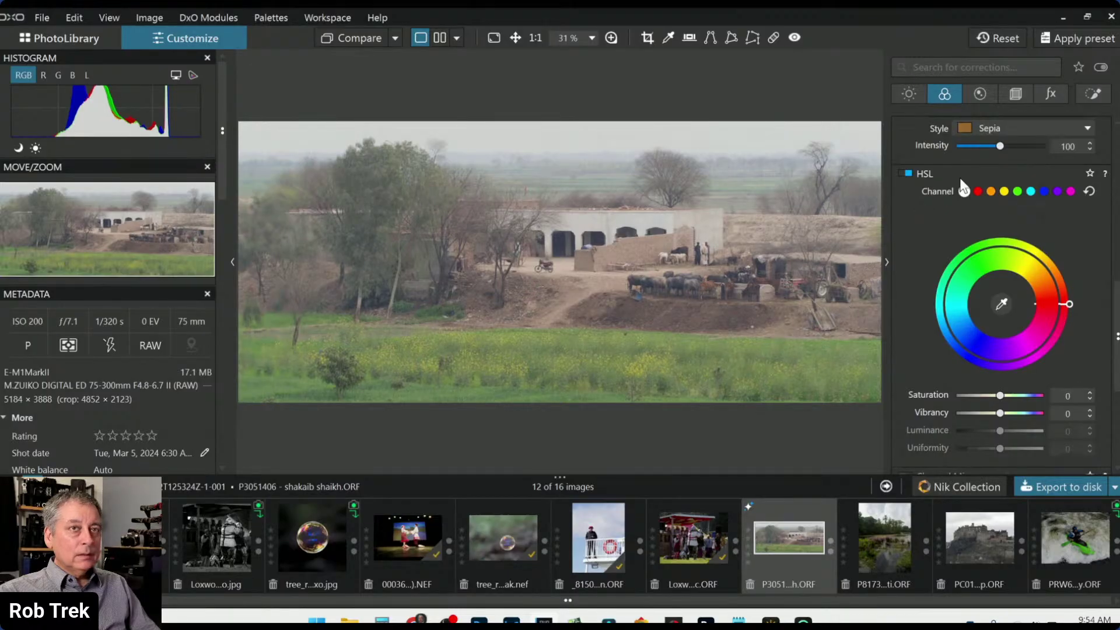
Convert the landscape to Neutral Black and White and look through the HSL and Channel Mixer controls.
{"action": "scroll", "coordinate": [932, 263], "scroll_direction": "up", "scroll_amount": 5}
{"action": "scroll", "coordinate": [932, 271], "scroll_direction": "up", "scroll_amount": 2}
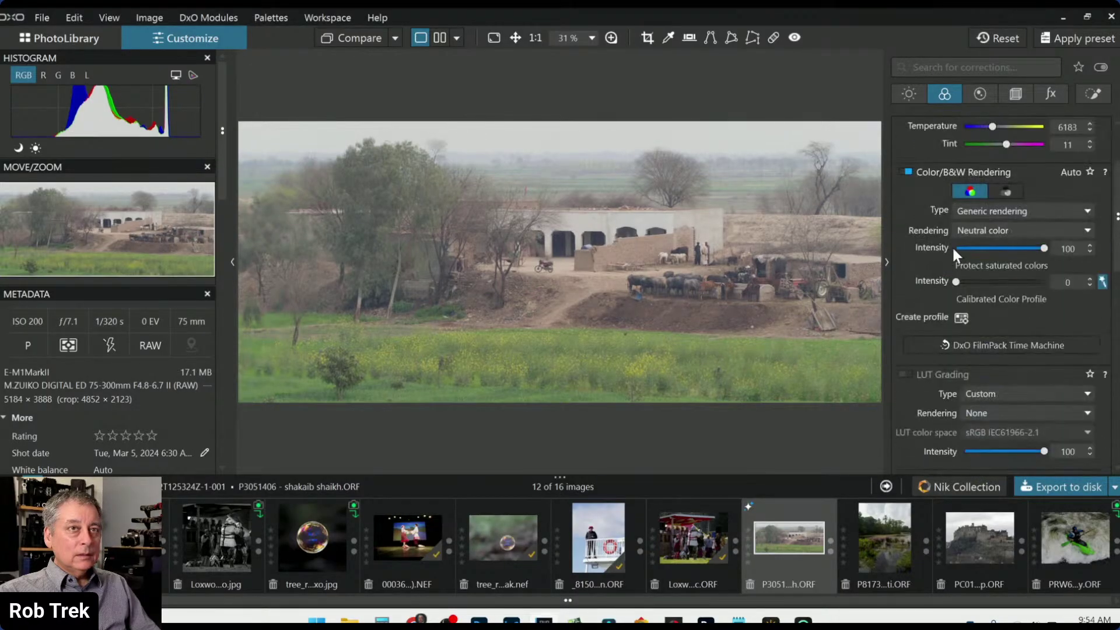
{"action": "left_click", "coordinate": [1001, 195]}
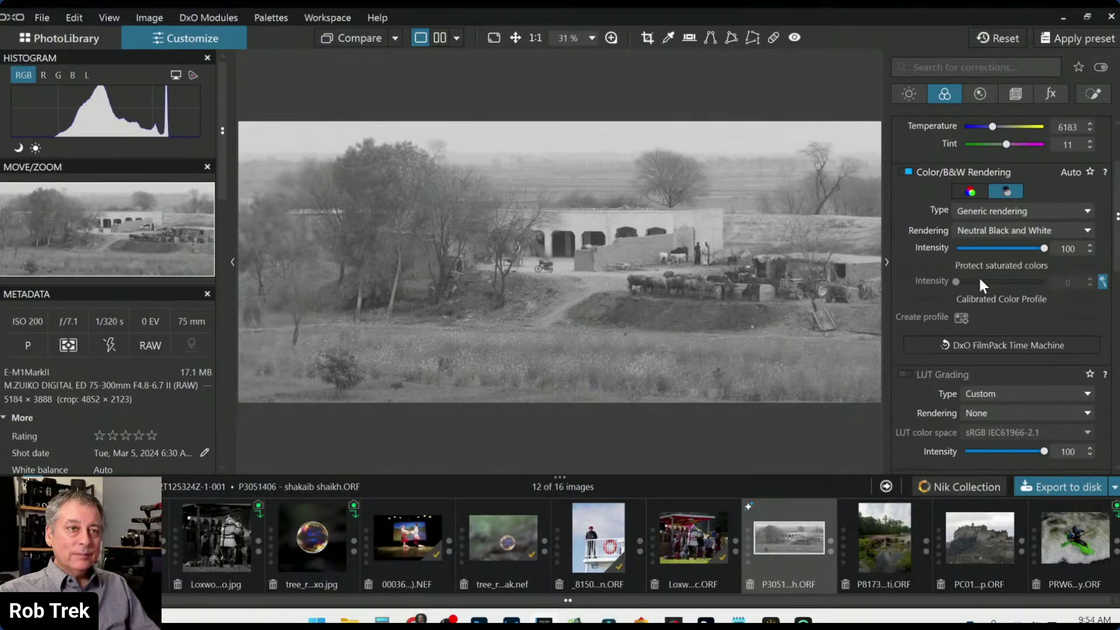
{"action": "scroll", "coordinate": [978, 275], "scroll_direction": "down", "scroll_amount": 9}
{"action": "scroll", "coordinate": [978, 275], "scroll_direction": "down", "scroll_amount": 4}
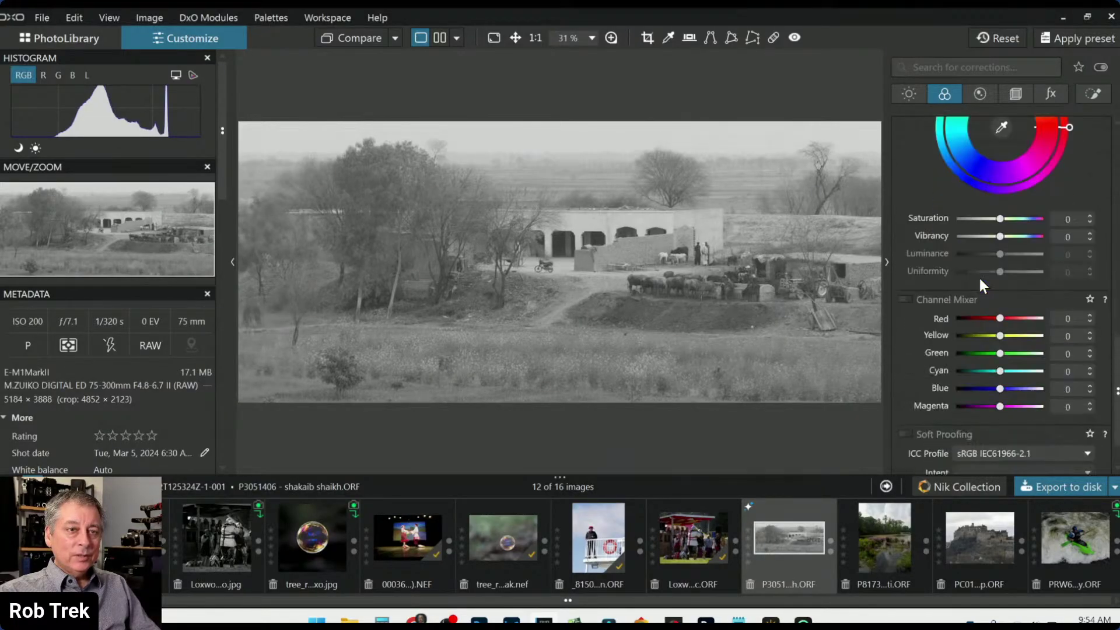
{"action": "scroll", "coordinate": [979, 278], "scroll_direction": "up", "scroll_amount": 6}
{"action": "scroll", "coordinate": [979, 278], "scroll_direction": "up", "scroll_amount": 3}
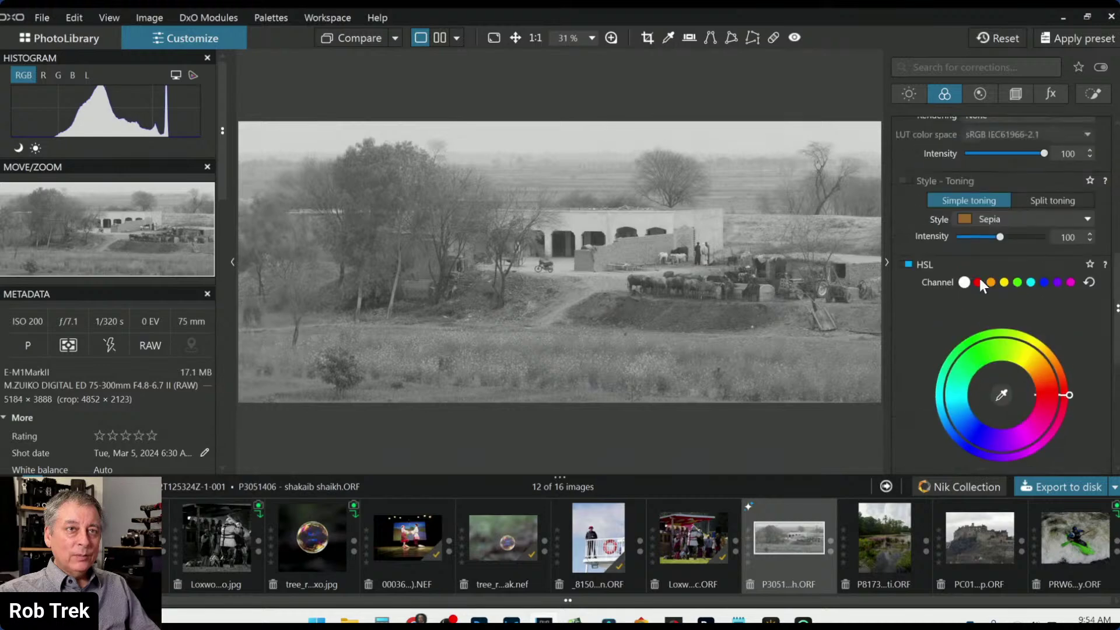
Set the landscape's contrast to 90 and microcontrast to 16.
{"action": "left_click", "coordinate": [910, 95]}
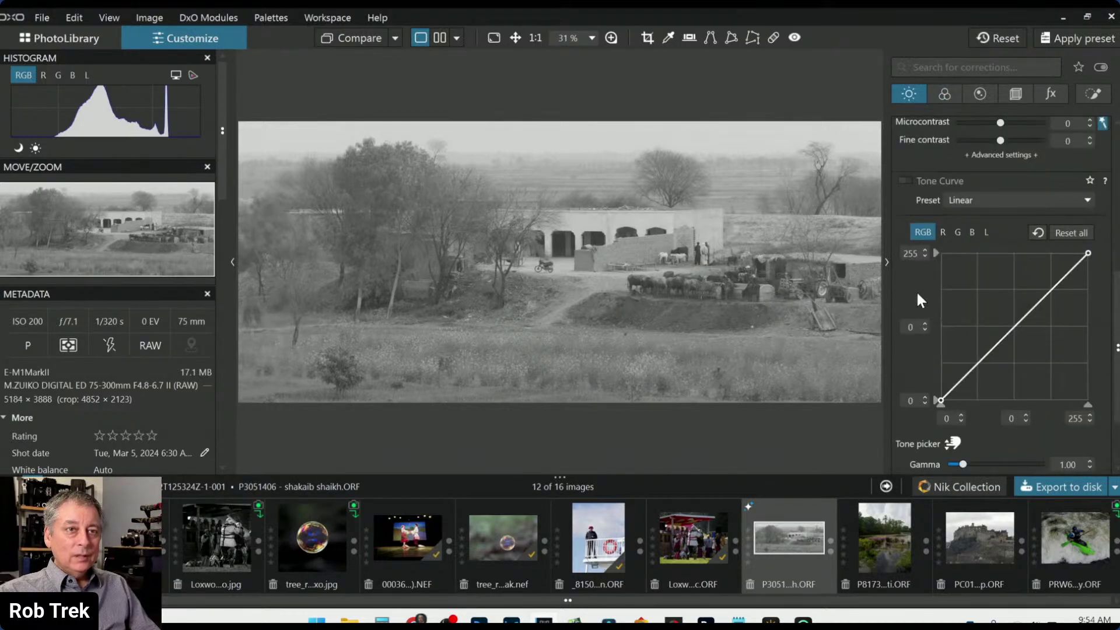
{"action": "scroll", "coordinate": [916, 288], "scroll_direction": "up", "scroll_amount": 1}
{"action": "scroll", "coordinate": [916, 289], "scroll_direction": "down", "scroll_amount": 1}
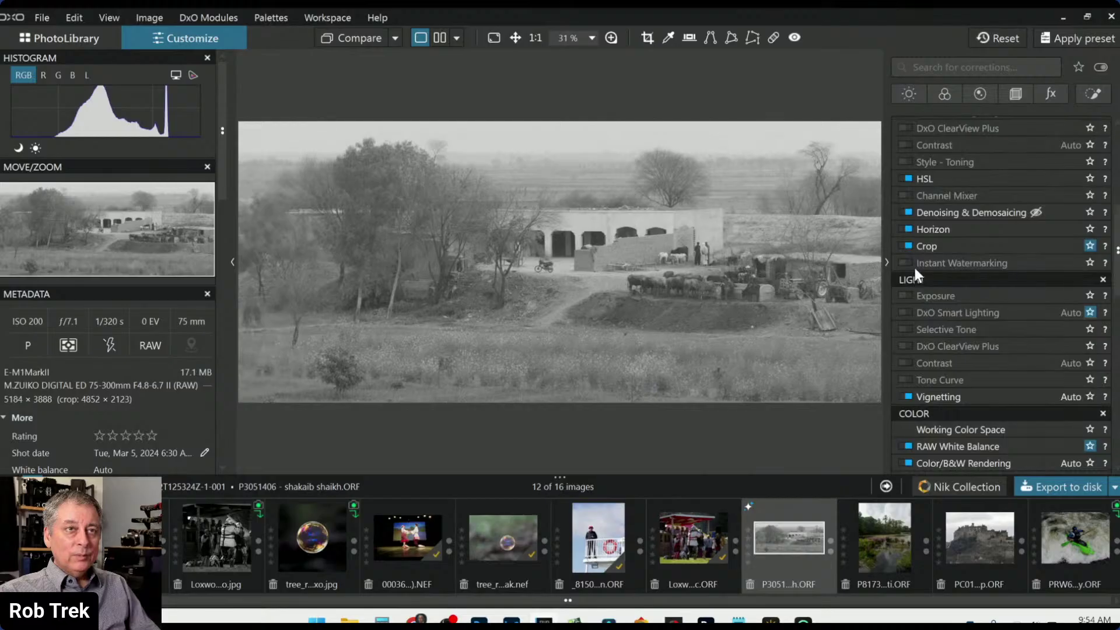
{"action": "left_click", "coordinate": [908, 94]}
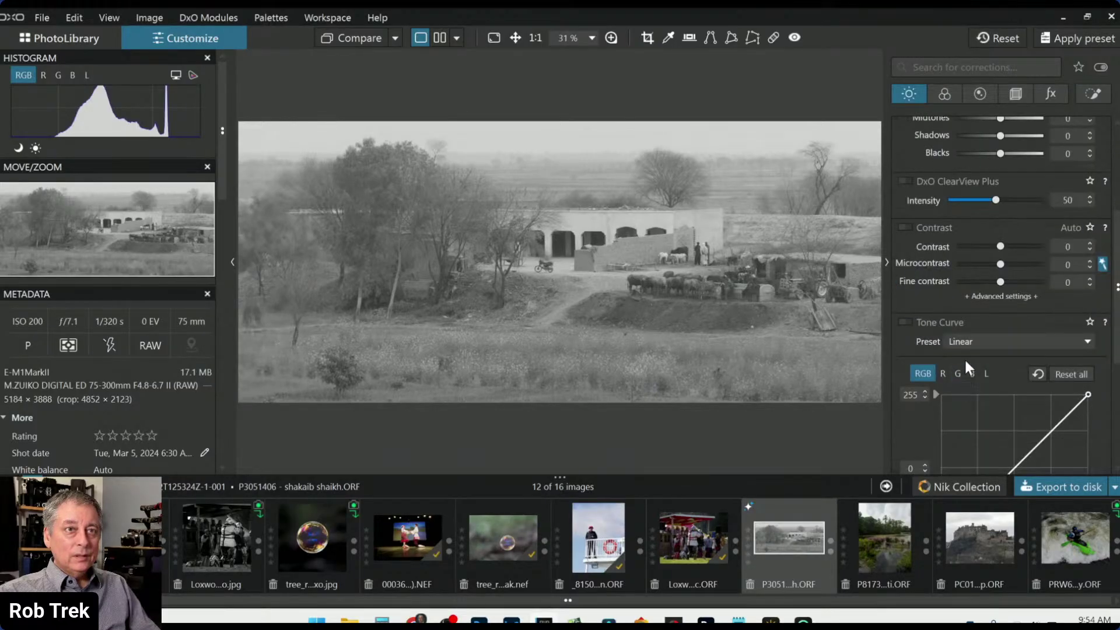
{"action": "mouse_move", "coordinate": [995, 249]}
{"action": "left_mouse_down"}
{"action": "mouse_move", "coordinate": [1041, 250]}
{"action": "mouse_move", "coordinate": [1007, 264]}
{"action": "left_mouse_up"}
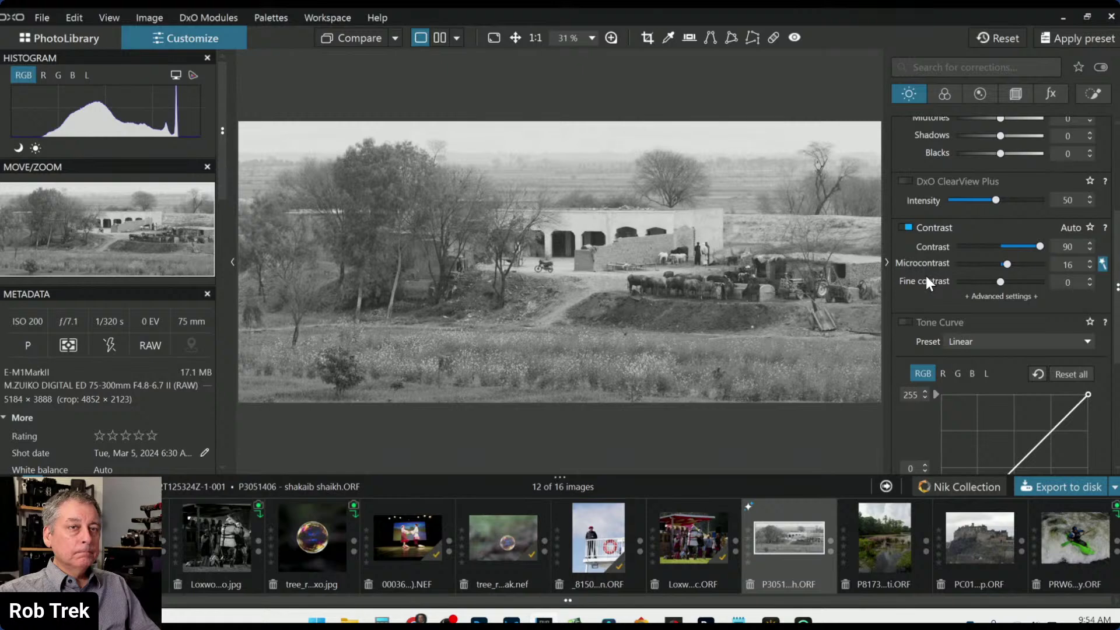
Compare the higher-contrast landscape in color and in black and white, finishing with the Neutral color rendering.
{"action": "scroll", "coordinate": [938, 282], "scroll_direction": "up", "scroll_amount": 3}
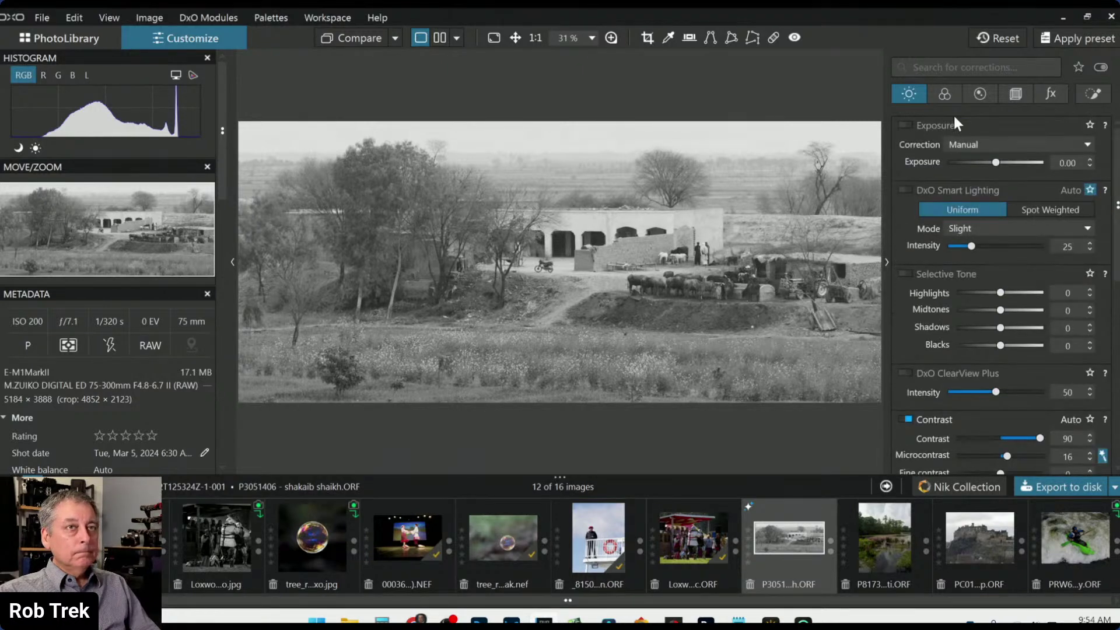
{"action": "left_click", "coordinate": [945, 95]}
{"action": "left_click", "coordinate": [980, 295]}
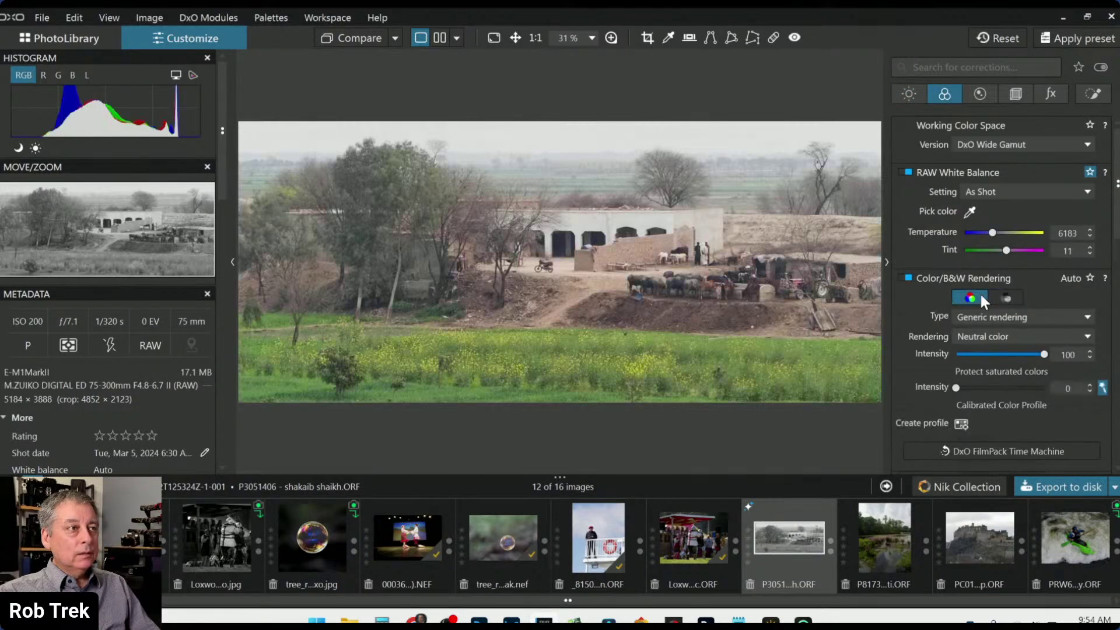
{"action": "left_click", "coordinate": [993, 293]}
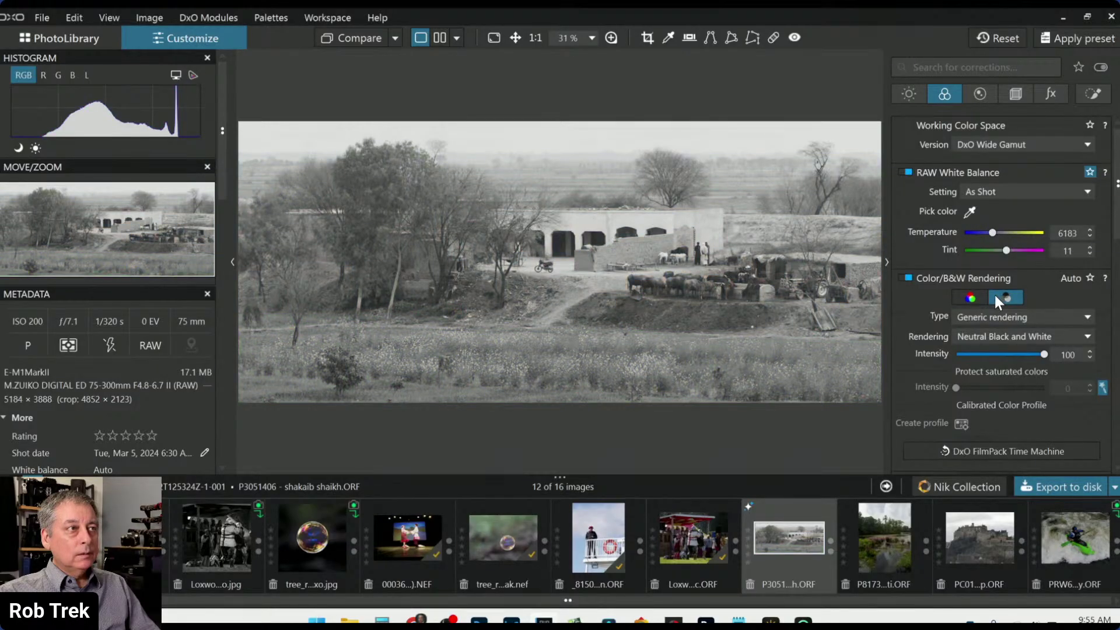
{"action": "left_click", "coordinate": [972, 297]}
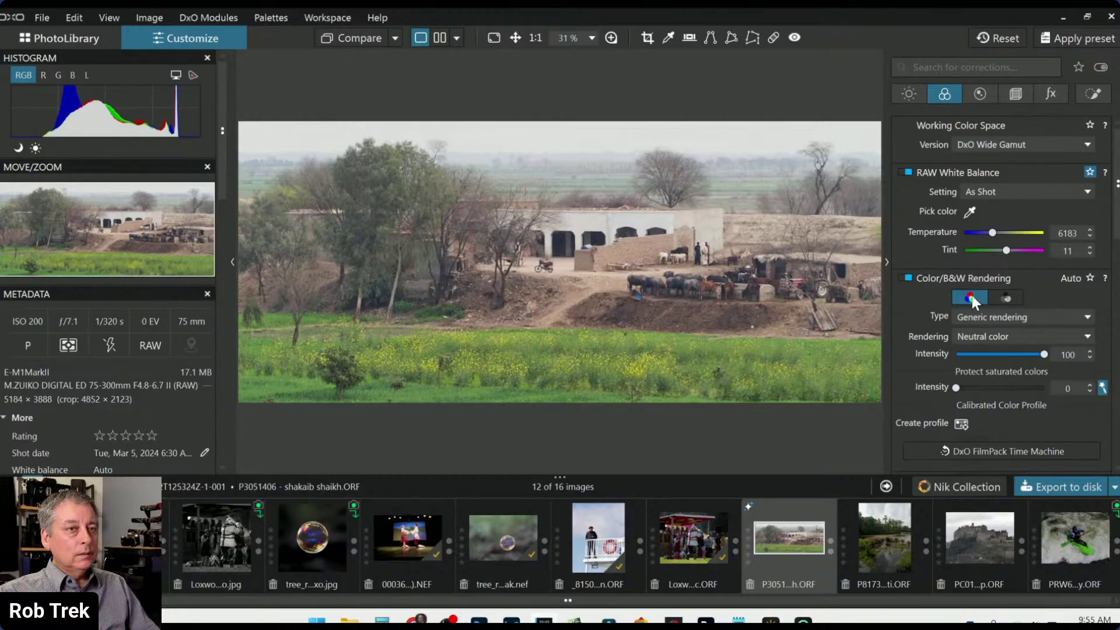
Try an overall HSL saturation of 86 on the higher-contrast color version and reset it to 0.
{"action": "scroll", "coordinate": [895, 369], "scroll_direction": "down", "scroll_amount": 8}
{"action": "scroll", "coordinate": [896, 372], "scroll_direction": "down", "scroll_amount": 2}
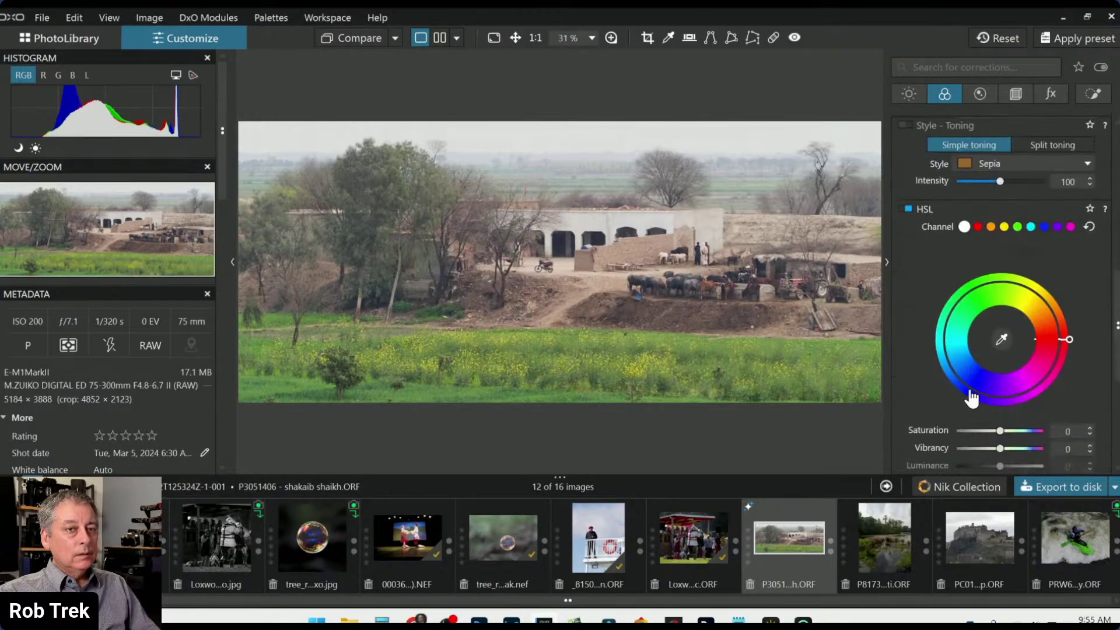
{"action": "left_click_drag", "start_coordinate": [1001, 434], "coordinate": [1039, 431]}
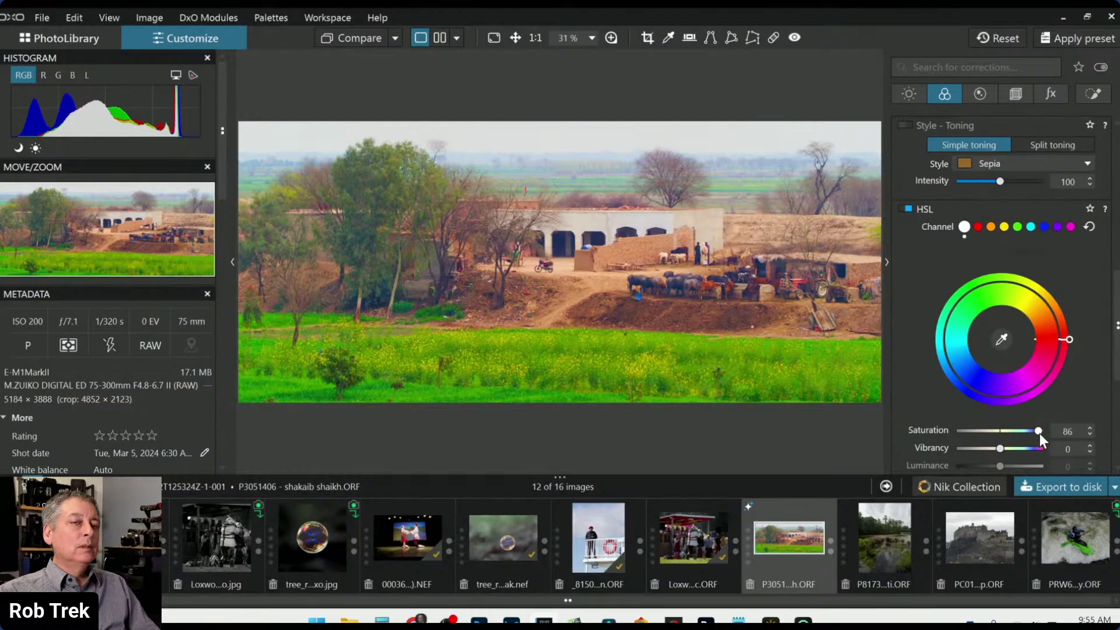
{"action": "double_click", "coordinate": [1039, 433]}
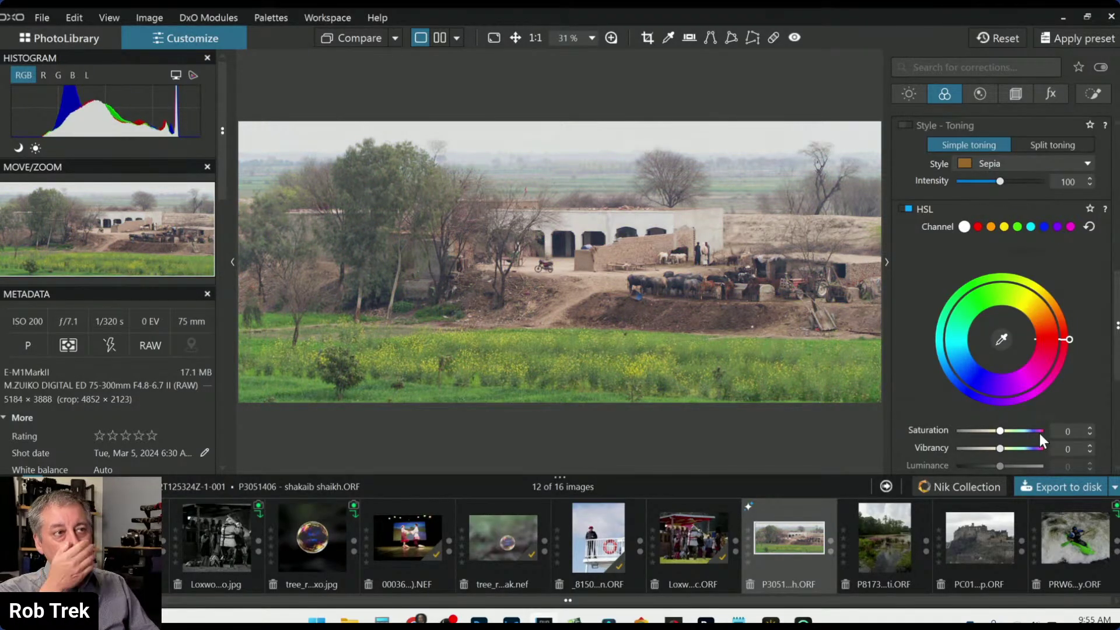
{"action": "scroll", "coordinate": [932, 240], "scroll_direction": "up", "scroll_amount": 5}
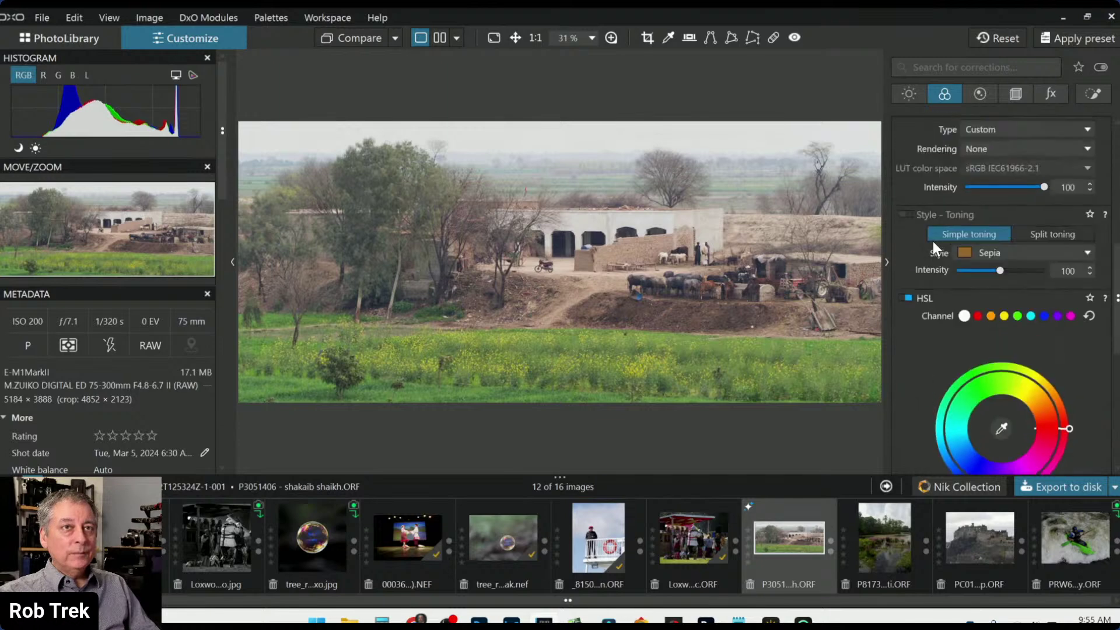
Convert the landscape to black and white with the DxO - B&W Faded rendering and enlarge the preview area.
{"action": "scroll", "coordinate": [945, 254], "scroll_direction": "up", "scroll_amount": 4}
{"action": "left_click", "coordinate": [1006, 246]}
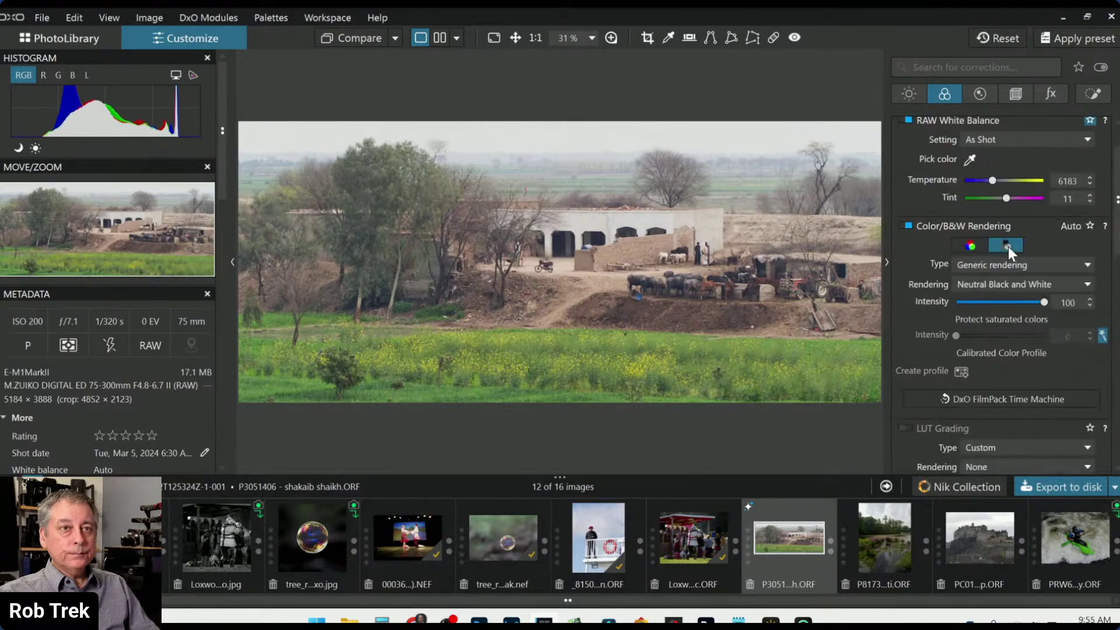
{"action": "left_click", "coordinate": [984, 287]}
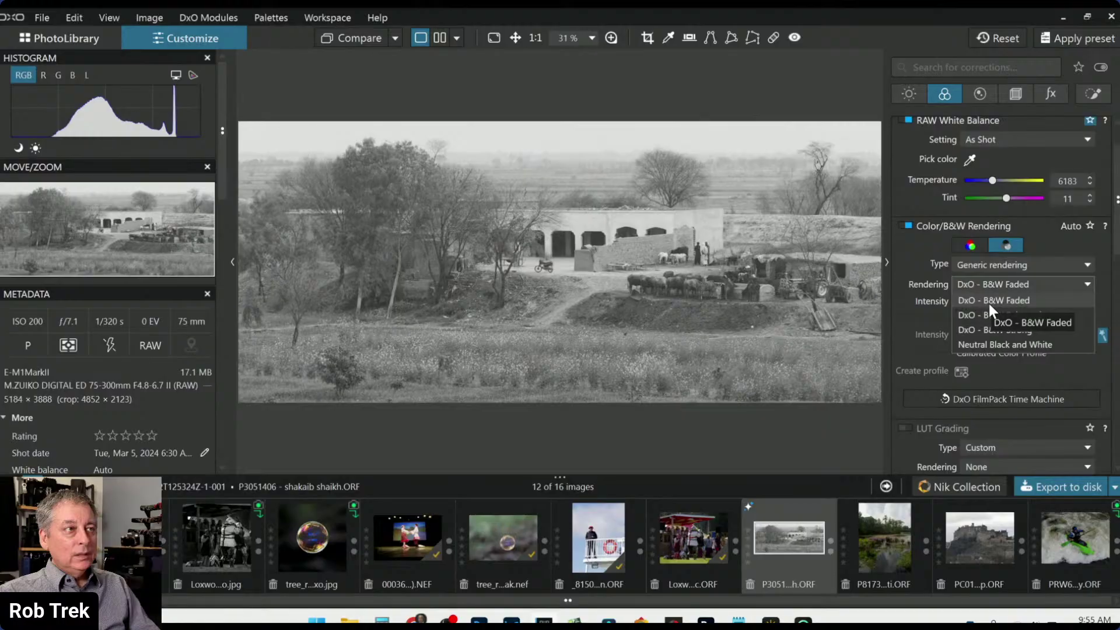
{"action": "left_click", "coordinate": [989, 304]}
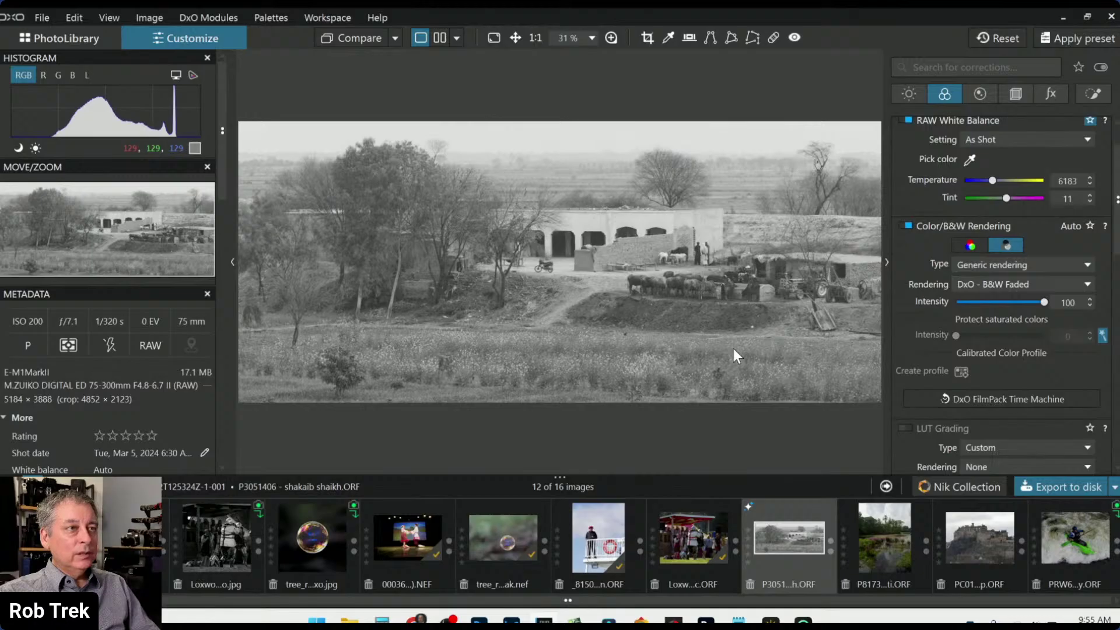
{"action": "left_click", "coordinate": [230, 262]}
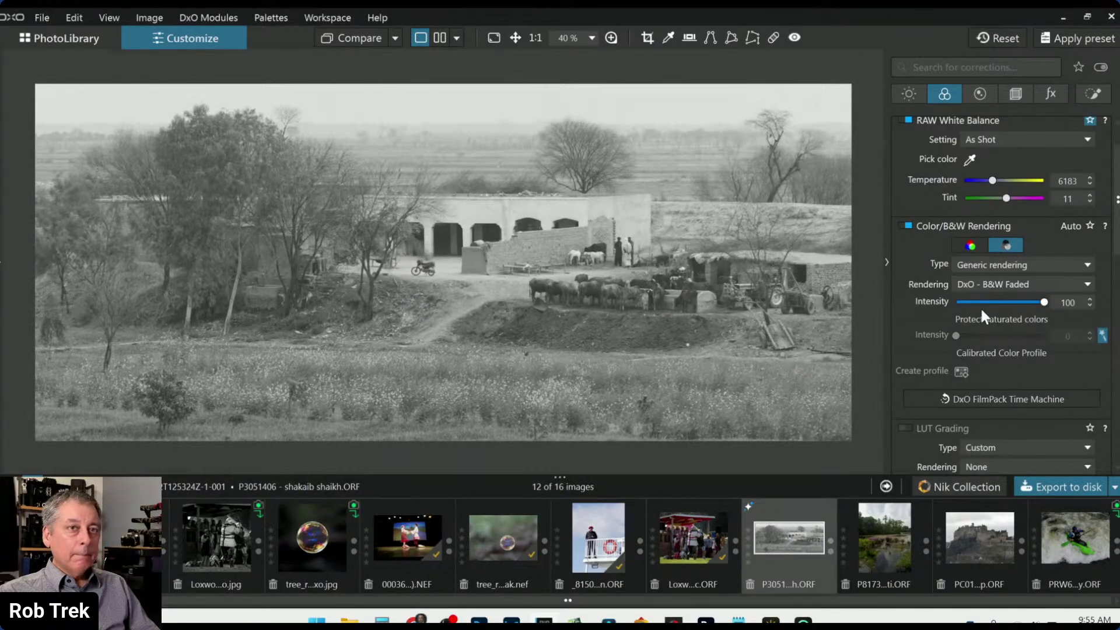
Try DxO ClearView Plus at intensity 50 on the faded black-and-white landscape, and switch it off again.
{"action": "scroll", "coordinate": [927, 340], "scroll_direction": "down", "scroll_amount": 1}
{"action": "scroll", "coordinate": [927, 339], "scroll_direction": "down", "scroll_amount": 3}
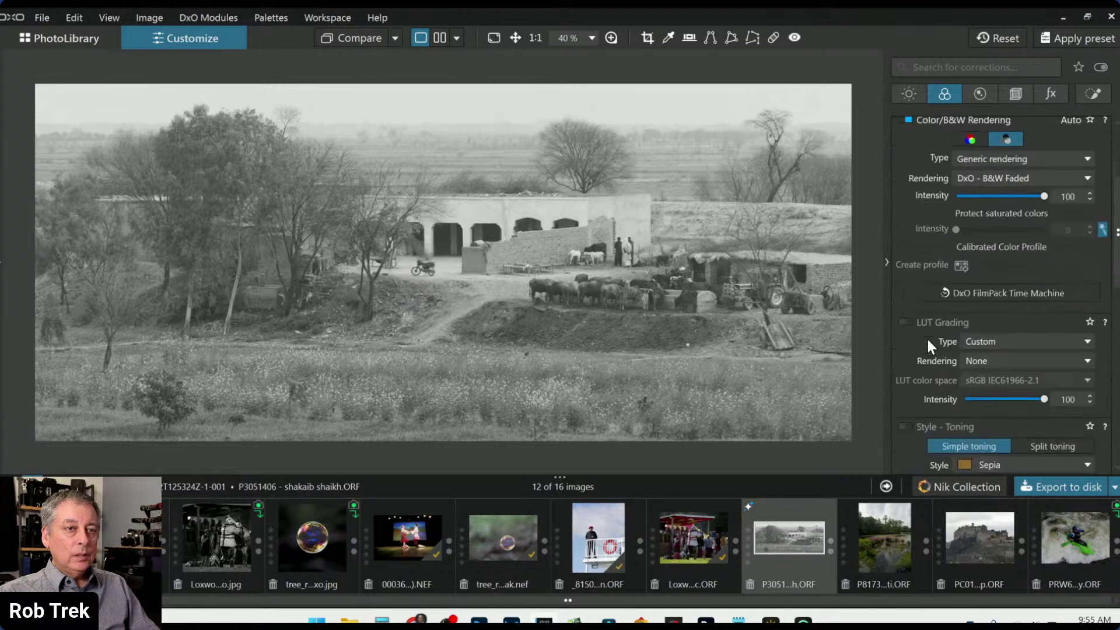
{"action": "scroll", "coordinate": [926, 337], "scroll_direction": "up", "scroll_amount": 5}
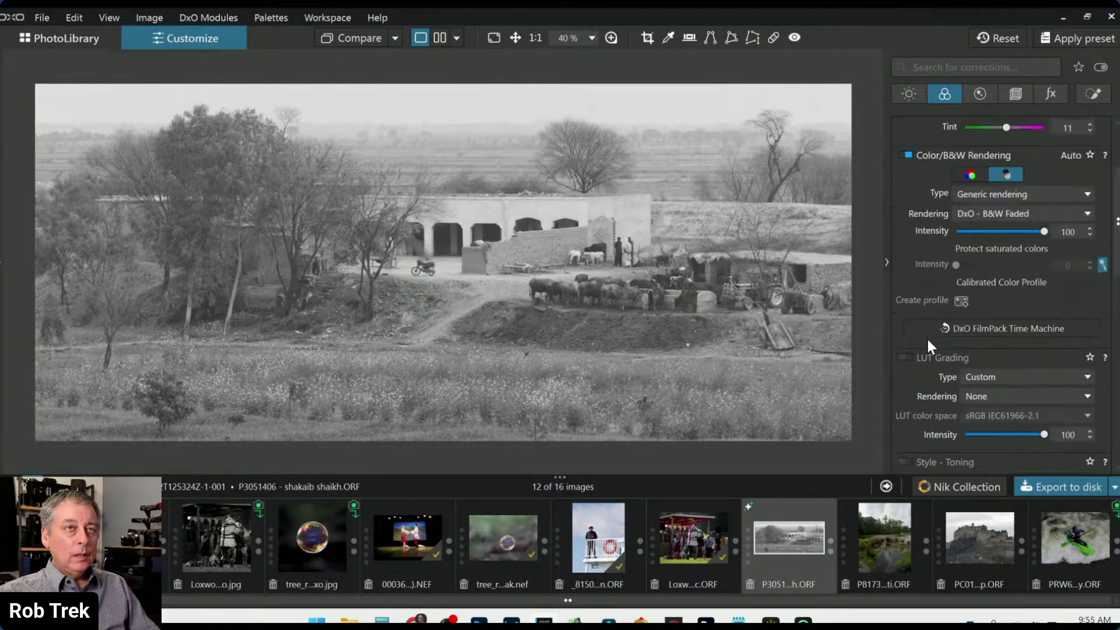
{"action": "left_click", "coordinate": [907, 97]}
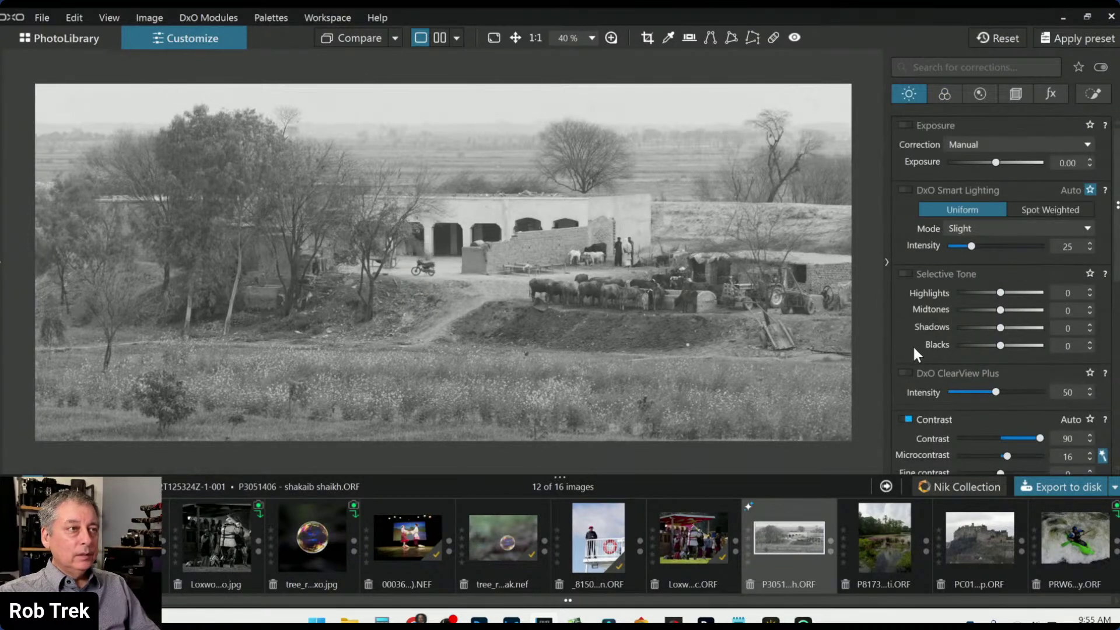
{"action": "left_click", "coordinate": [910, 374]}
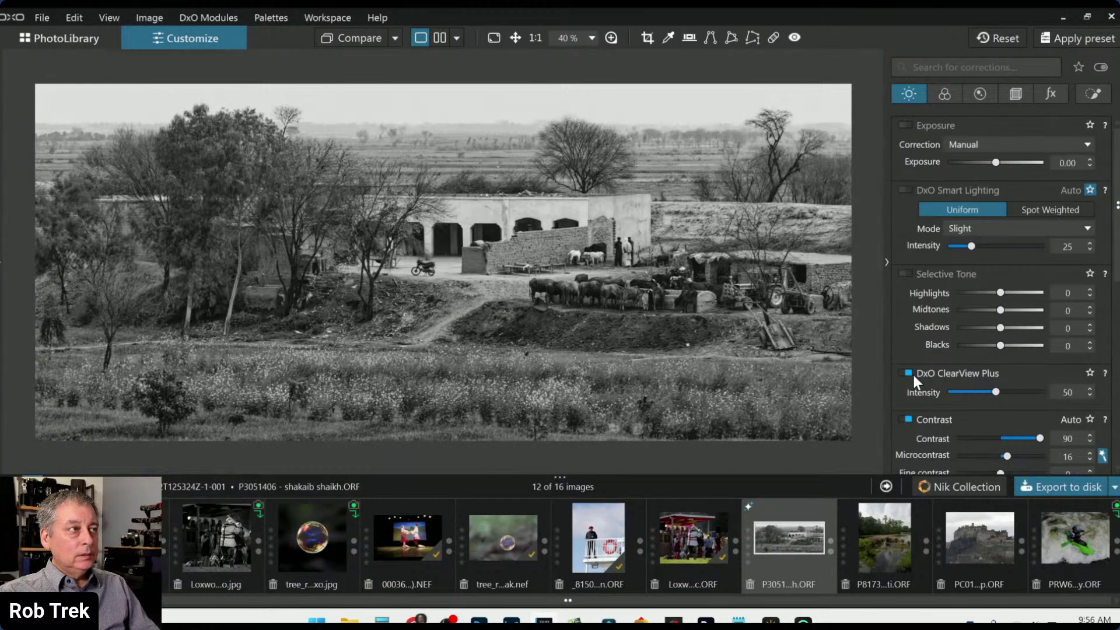
{"action": "left_click", "coordinate": [913, 372]}
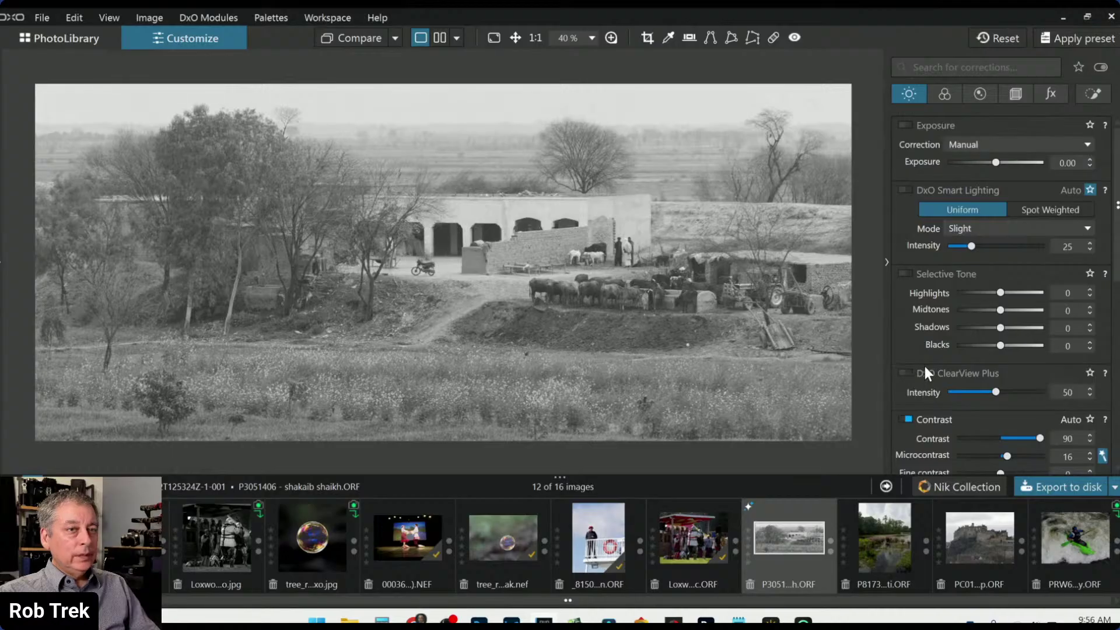
Reset the landscape's overall contrast to 0 and set its microcontrast to 30.
{"action": "scroll", "coordinate": [934, 355], "scroll_direction": "down", "scroll_amount": 2}
{"action": "left_click", "coordinate": [912, 350]}
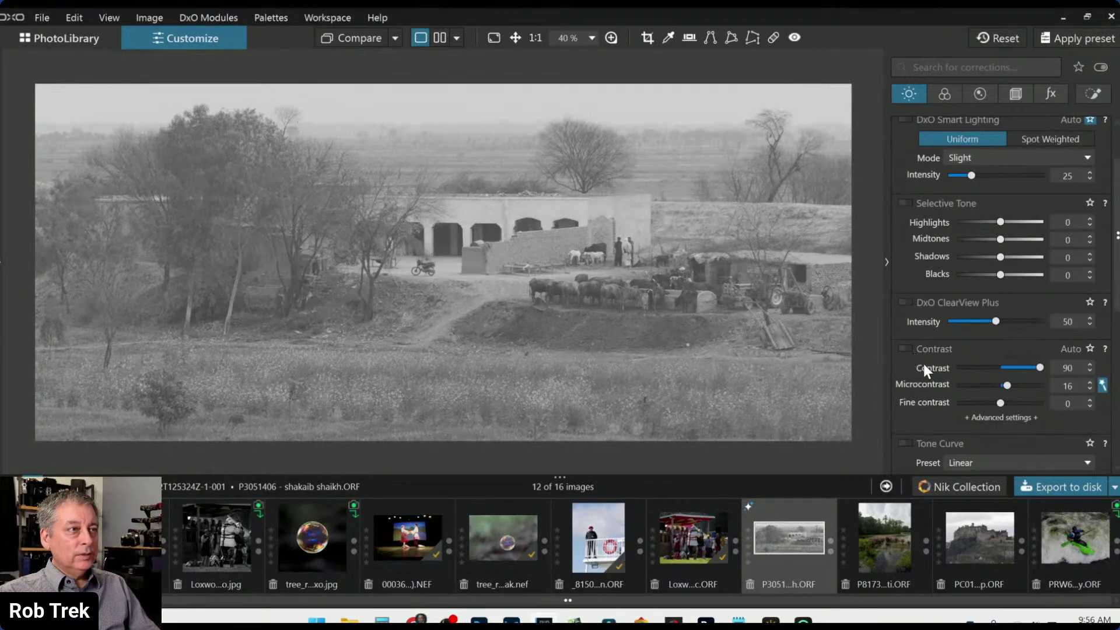
{"action": "left_click_drag", "start_coordinate": [1033, 368], "coordinate": [1001, 369]}
{"action": "double_click", "coordinate": [1007, 384]}
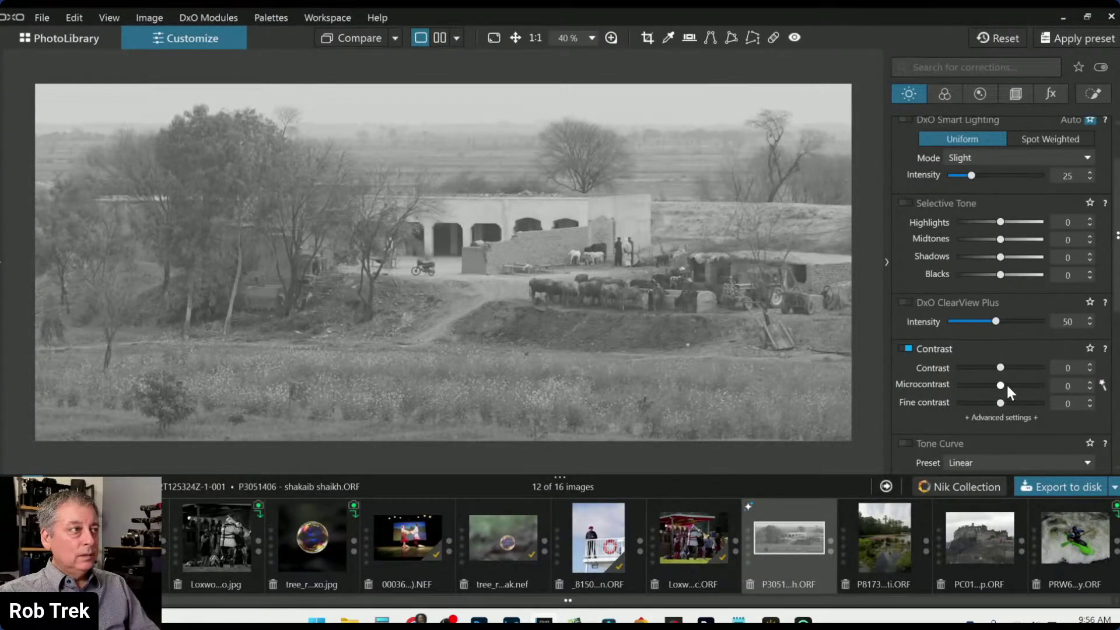
{"action": "left_click", "coordinate": [1008, 385]}
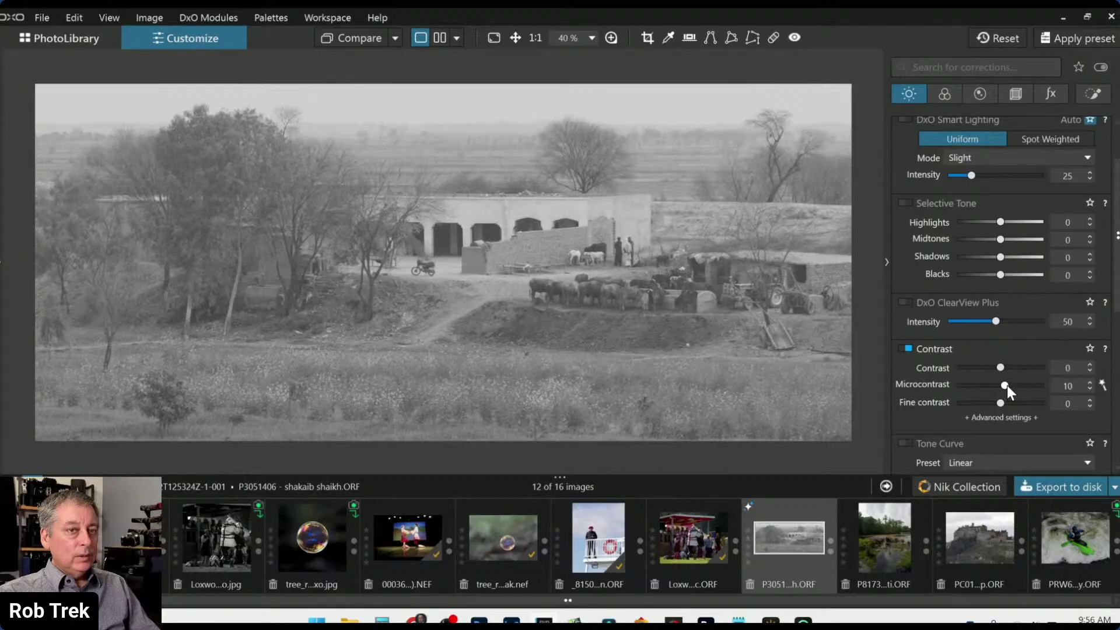
{"action": "left_click", "coordinate": [1007, 385]}
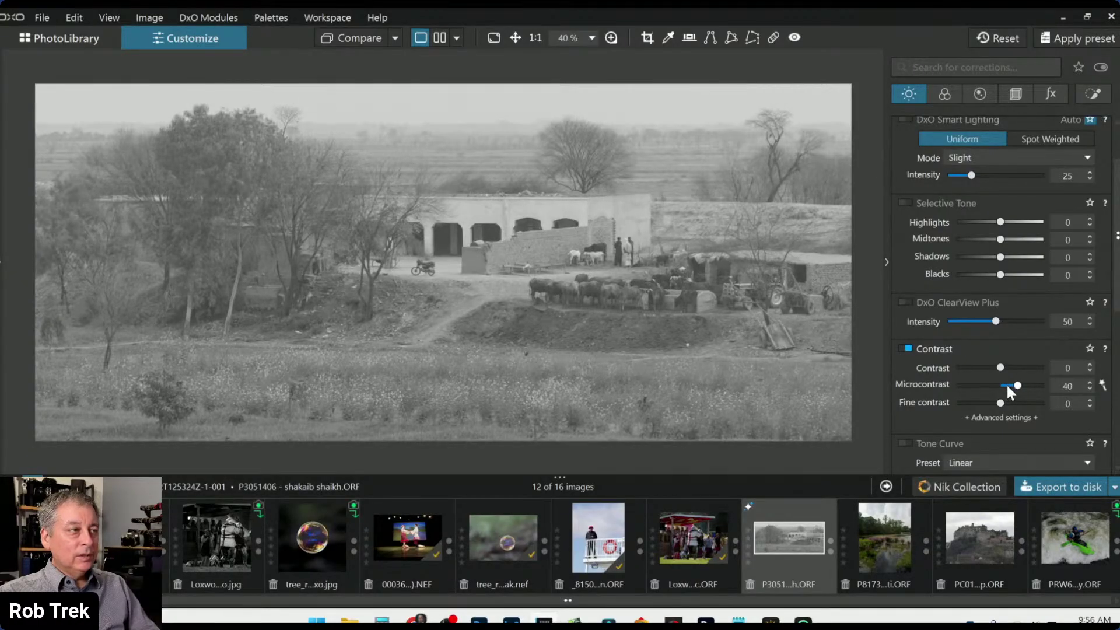
{"action": "left_click", "coordinate": [1007, 385]}
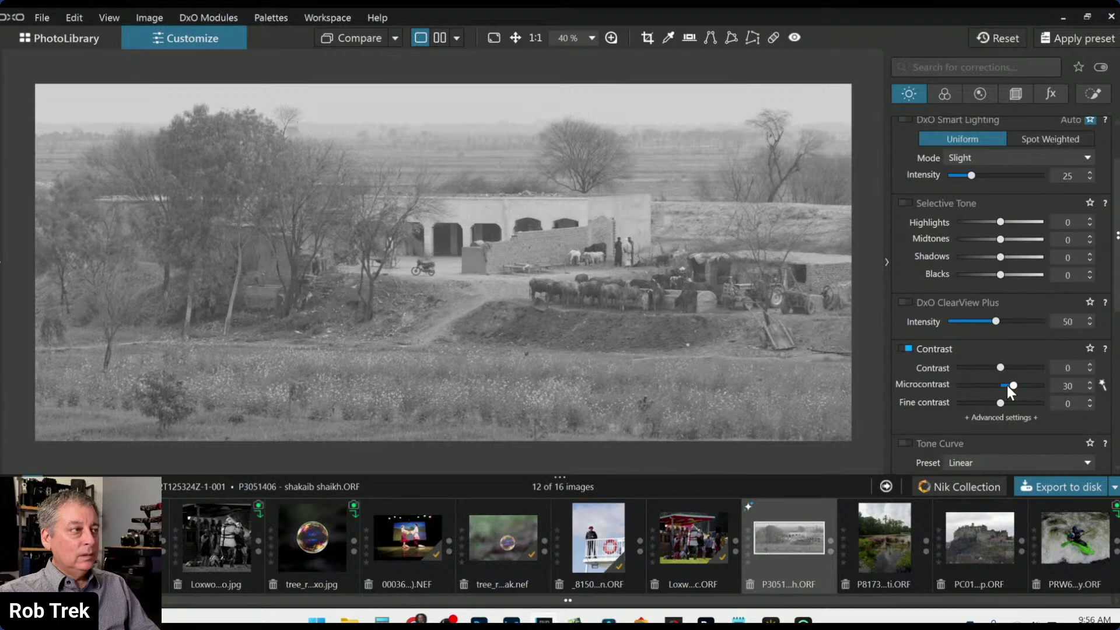
Compare the landscape with and without DxO ClearView Plus at the new microcontrast, leaving the correction off.
{"action": "scroll", "coordinate": [726, 306], "scroll_direction": "down", "scroll_amount": 1}
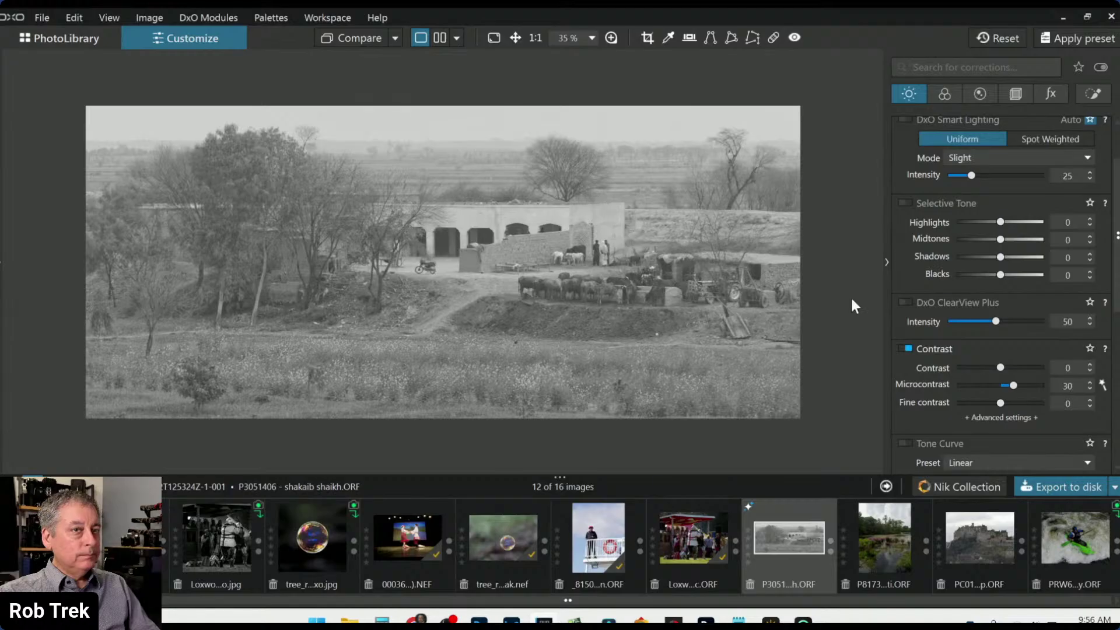
{"action": "left_click", "coordinate": [908, 301]}
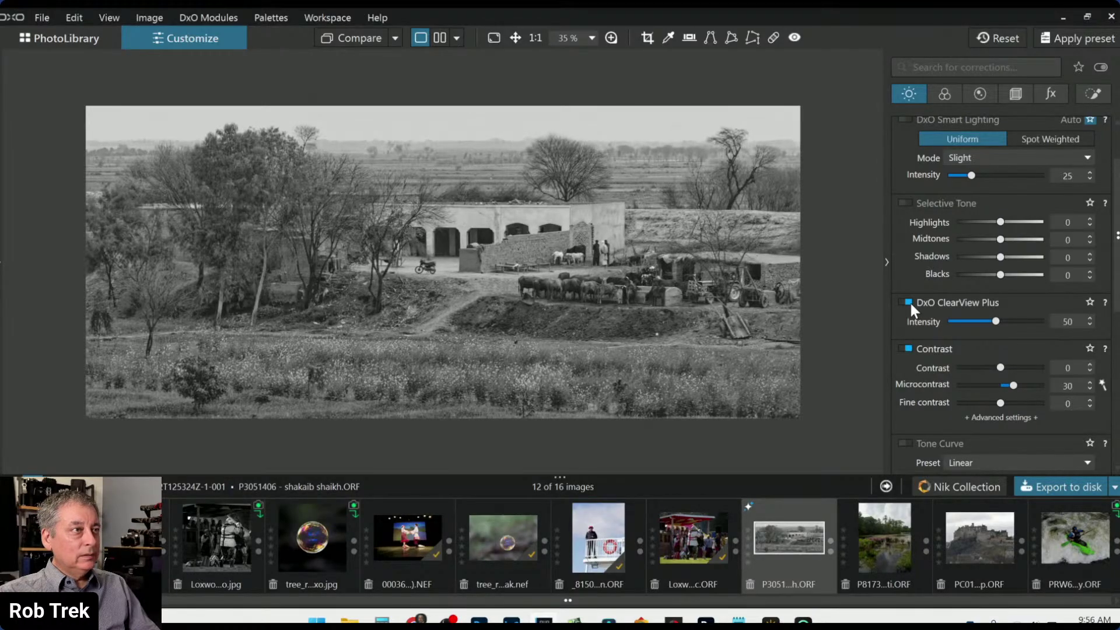
{"action": "left_click", "coordinate": [908, 301]}
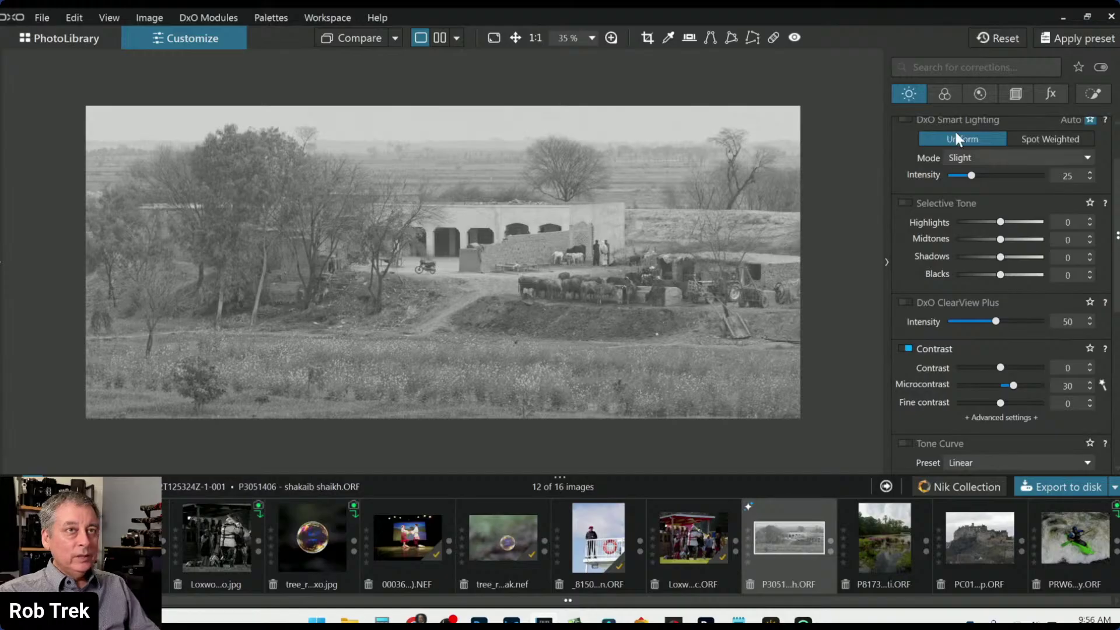
Try Channel Mixer values of 18 for yellow and -34 for green, and reset both to 0.
{"action": "left_click", "coordinate": [945, 94]}
{"action": "scroll", "coordinate": [901, 397], "scroll_direction": "down", "scroll_amount": 4}
{"action": "scroll", "coordinate": [902, 402], "scroll_direction": "down", "scroll_amount": 6}
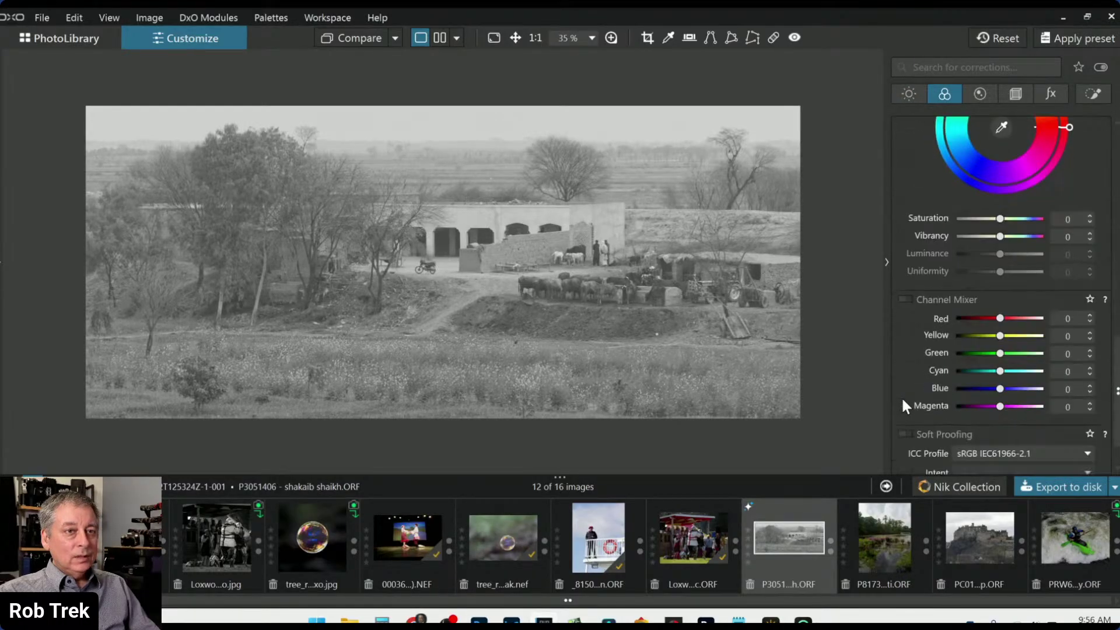
{"action": "left_click_drag", "start_coordinate": [1001, 338], "coordinate": [981, 359]}
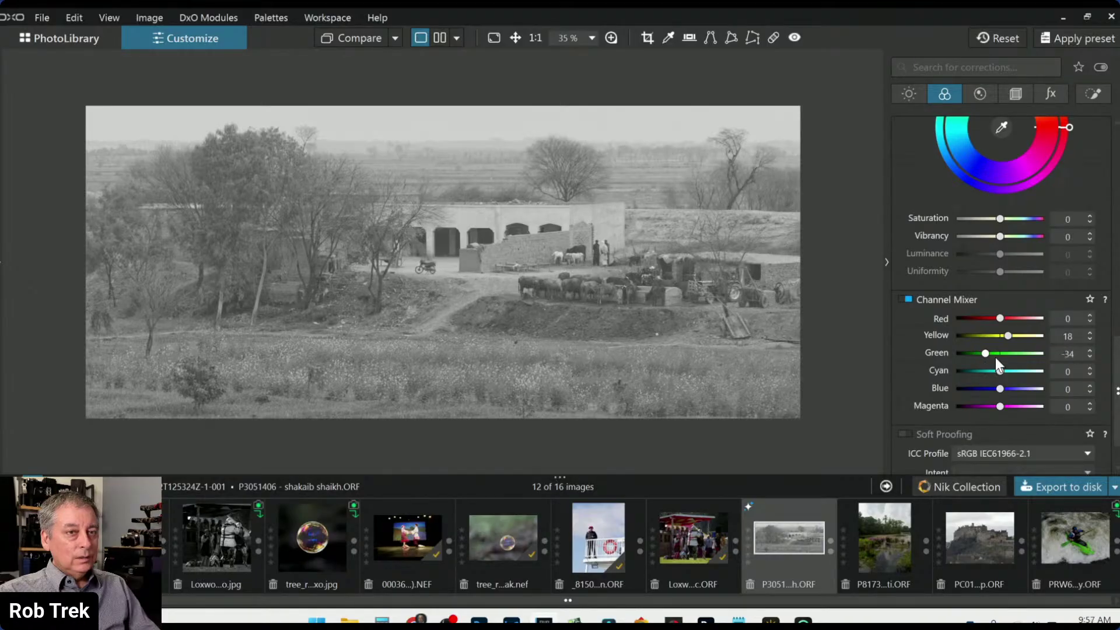
{"action": "double_click", "coordinate": [989, 355]}
{"action": "double_click", "coordinate": [1009, 337]}
Try the Channel Mixer's yellow at -20 and at 25, and reset it to 0.
{"action": "left_click", "coordinate": [1003, 337]}
{"action": "scroll", "coordinate": [1003, 337], "scroll_direction": "down", "scroll_amount": 9}
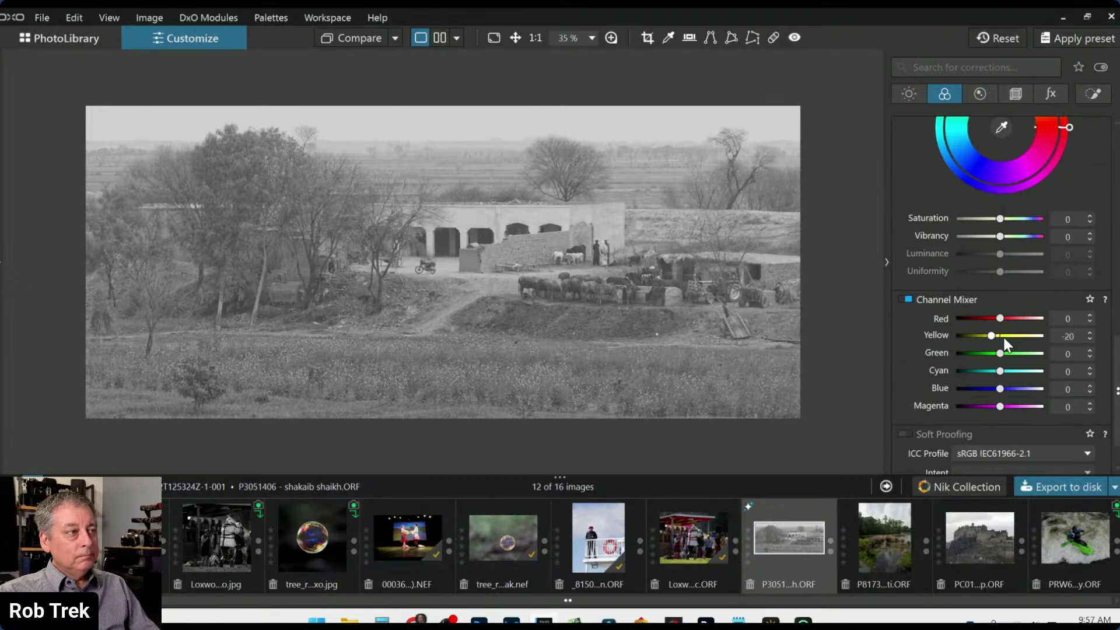
{"action": "left_click", "coordinate": [1003, 337]}
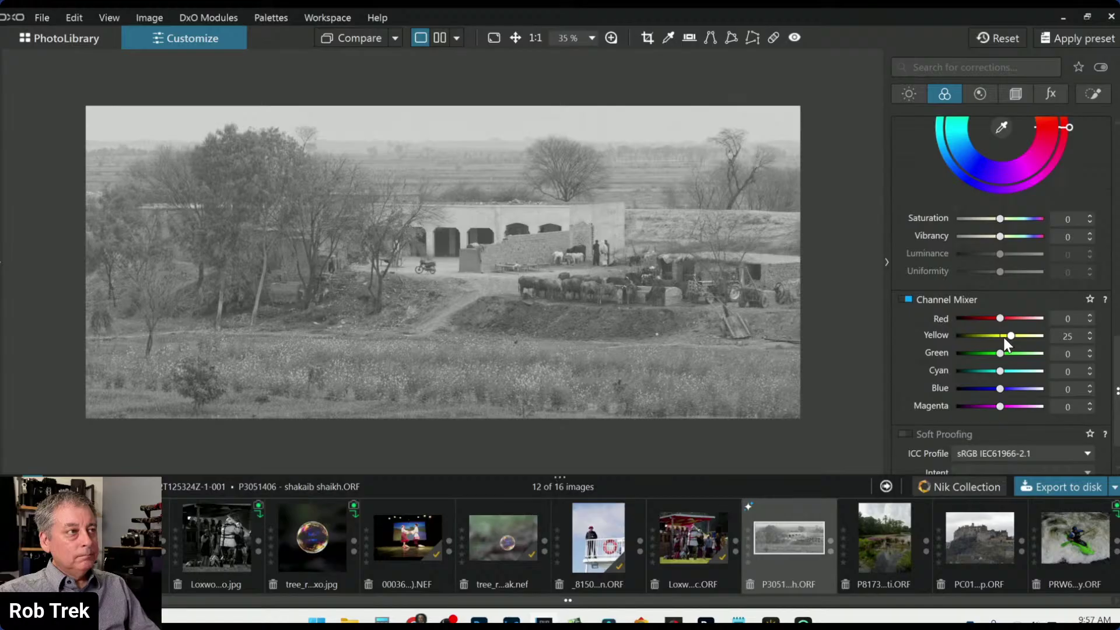
{"action": "double_click", "coordinate": [1006, 337]}
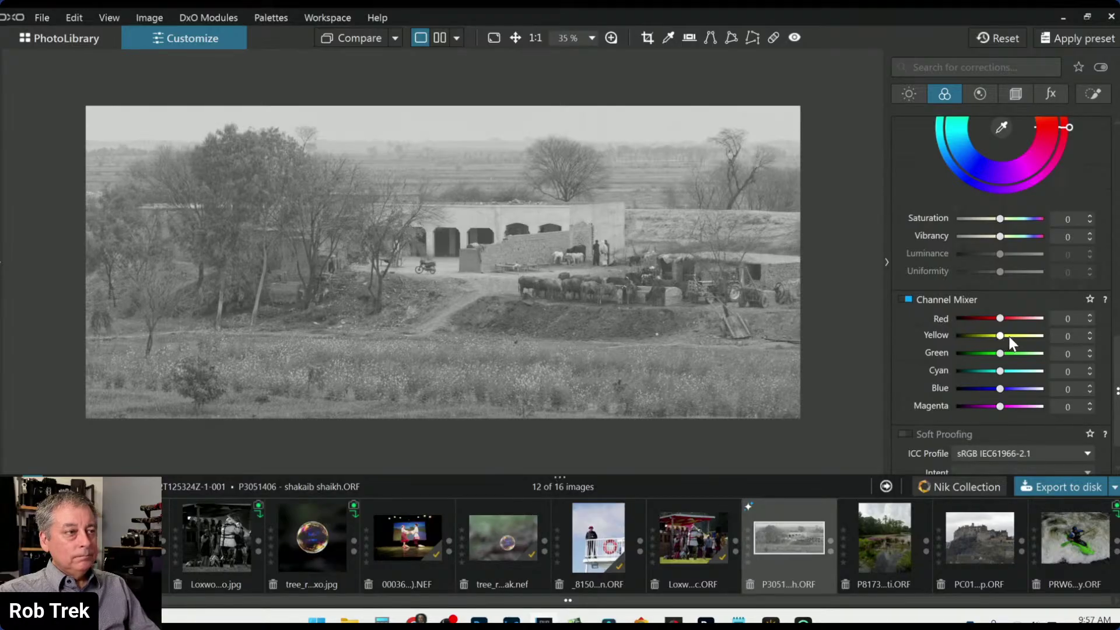
Add a control line across the foreground flower field, masking the field below the bank and sampling its tone.
{"action": "scroll", "coordinate": [1053, 204], "scroll_direction": "up", "scroll_amount": 3}
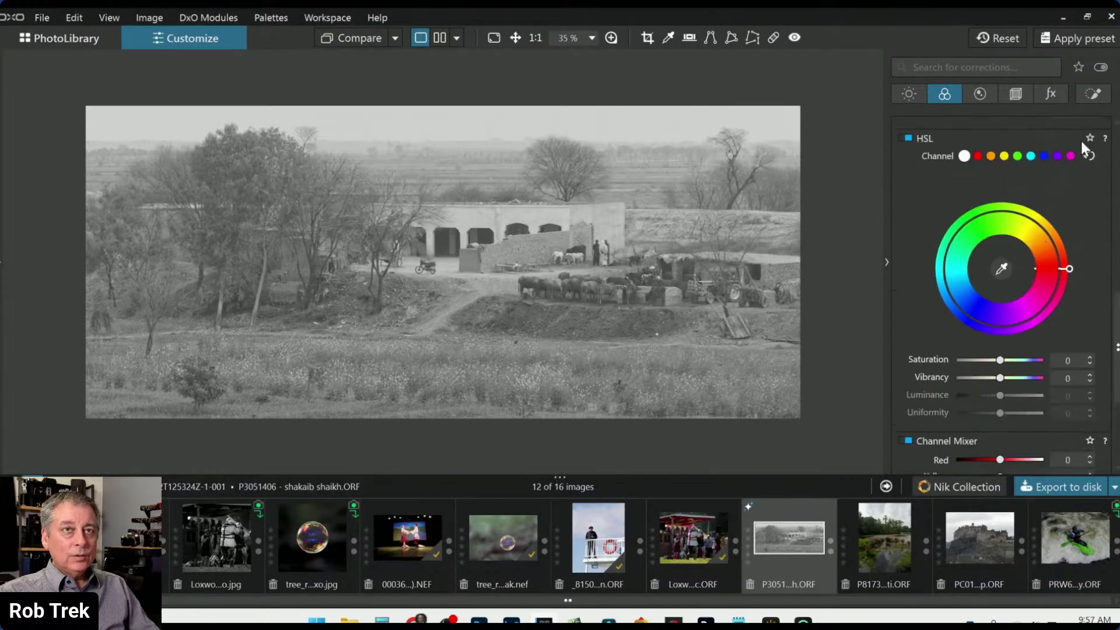
{"action": "left_click", "coordinate": [1084, 95]}
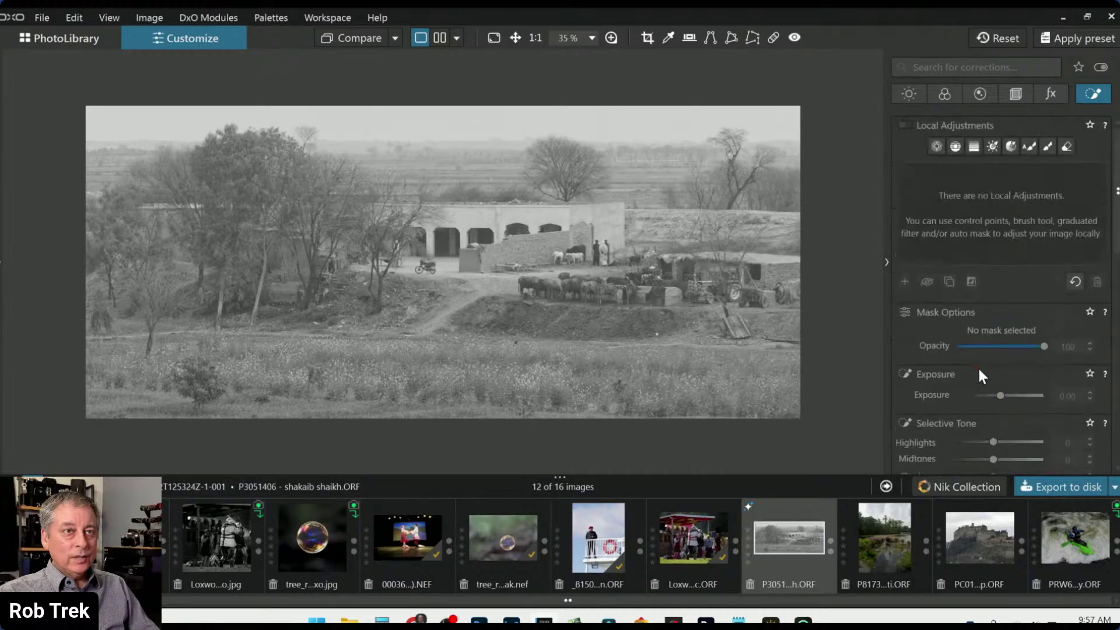
{"action": "left_click", "coordinate": [955, 146]}
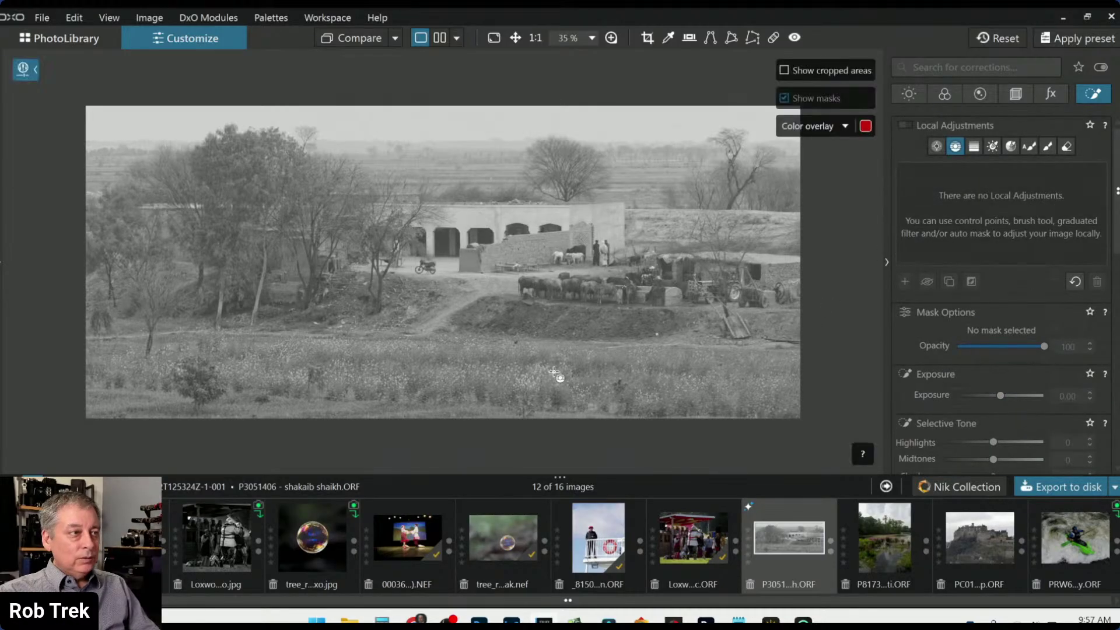
{"action": "left_click_drag", "start_coordinate": [548, 359], "coordinate": [486, 362]}
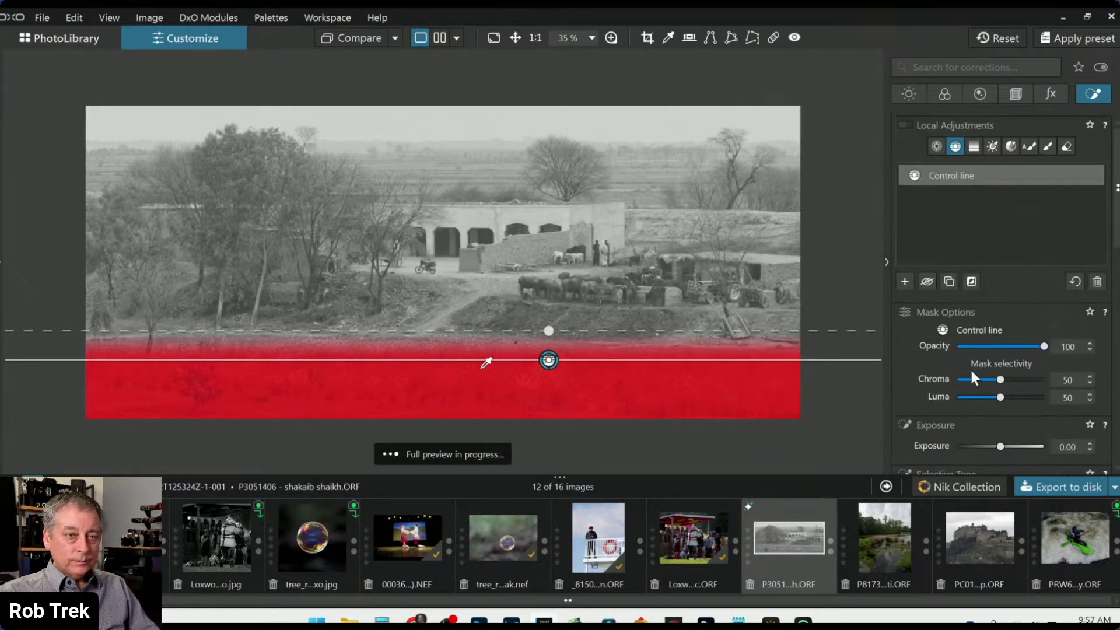
Set the field mask's microcontrast to 19, highlights to 18 and blacks to -12.
{"action": "scroll", "coordinate": [918, 397], "scroll_direction": "down", "scroll_amount": 5}
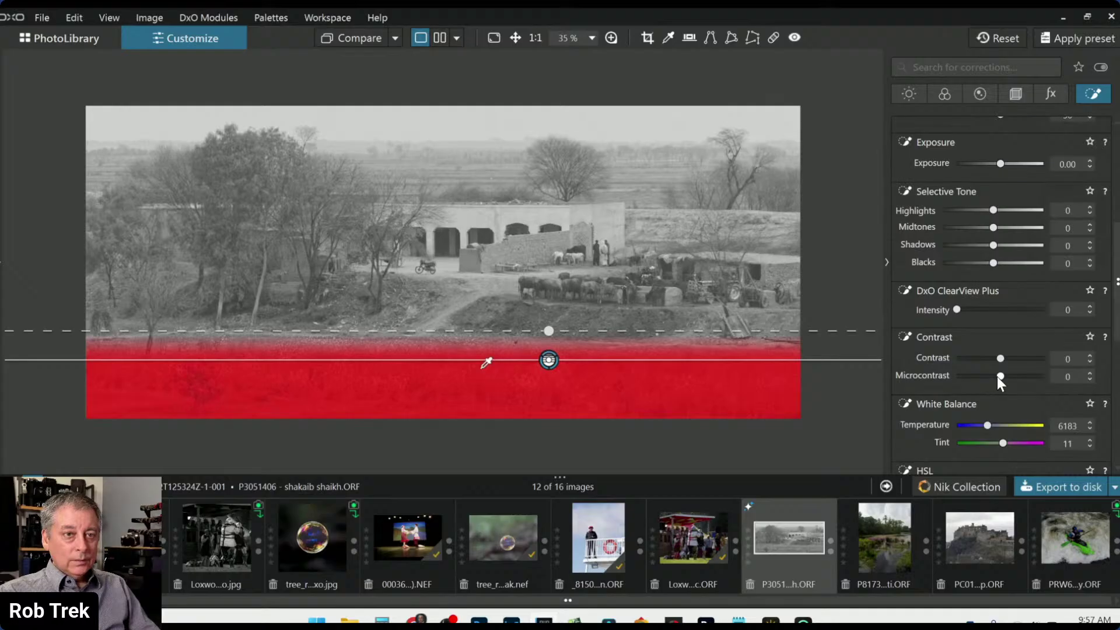
{"action": "left_click_drag", "start_coordinate": [999, 376], "coordinate": [1009, 376]}
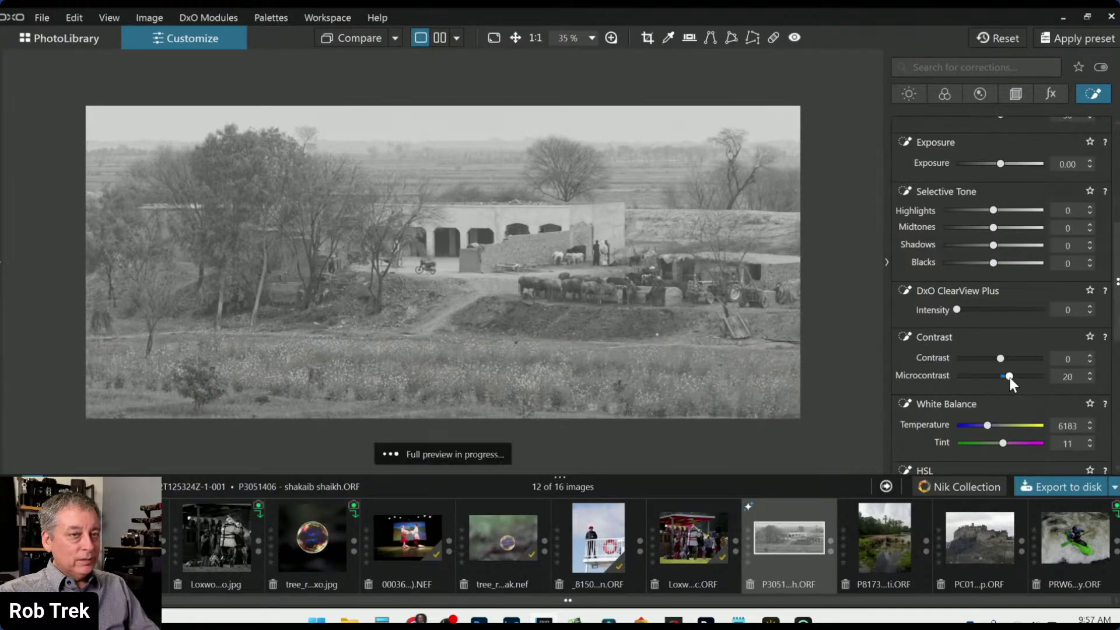
{"action": "left_click", "coordinate": [1014, 211]}
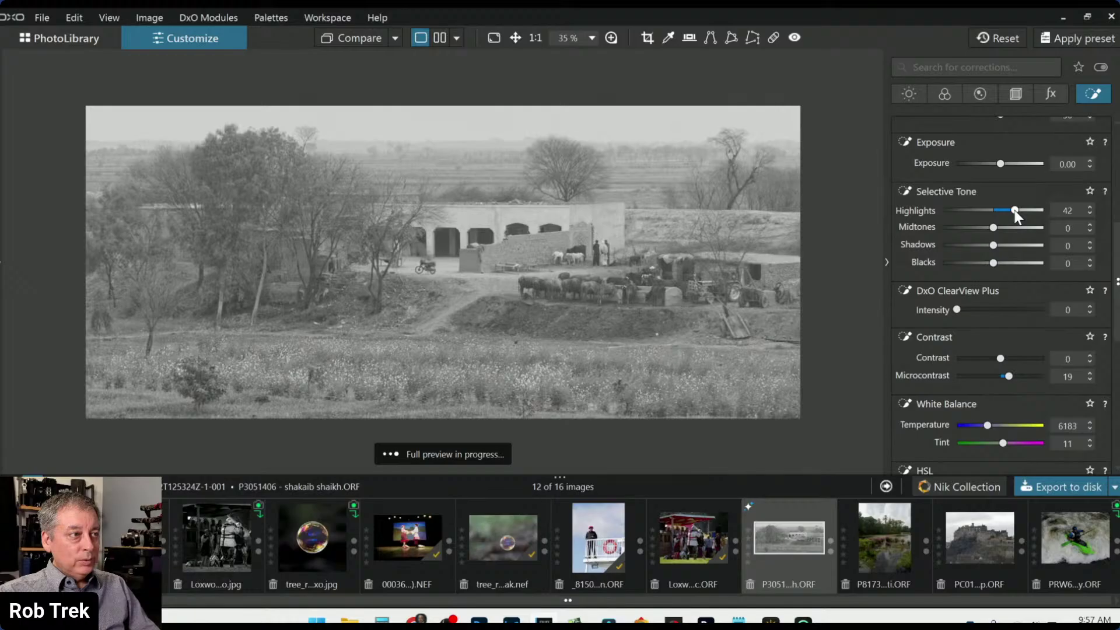
{"action": "left_click_drag", "start_coordinate": [1014, 211], "coordinate": [1003, 211]}
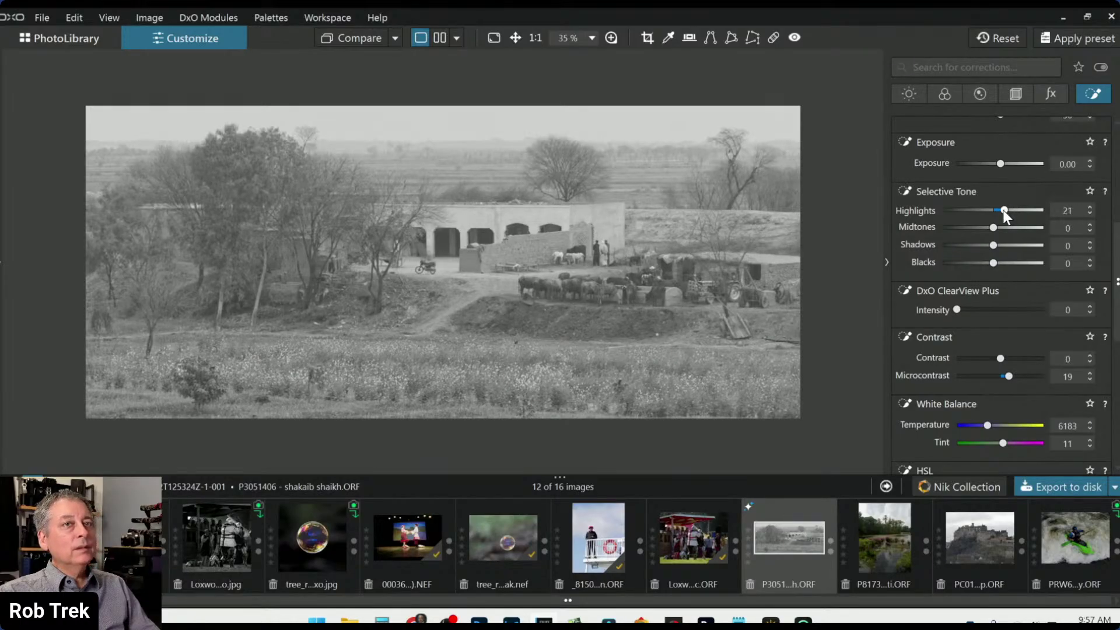
{"action": "left_click_drag", "start_coordinate": [991, 263], "coordinate": [988, 263]}
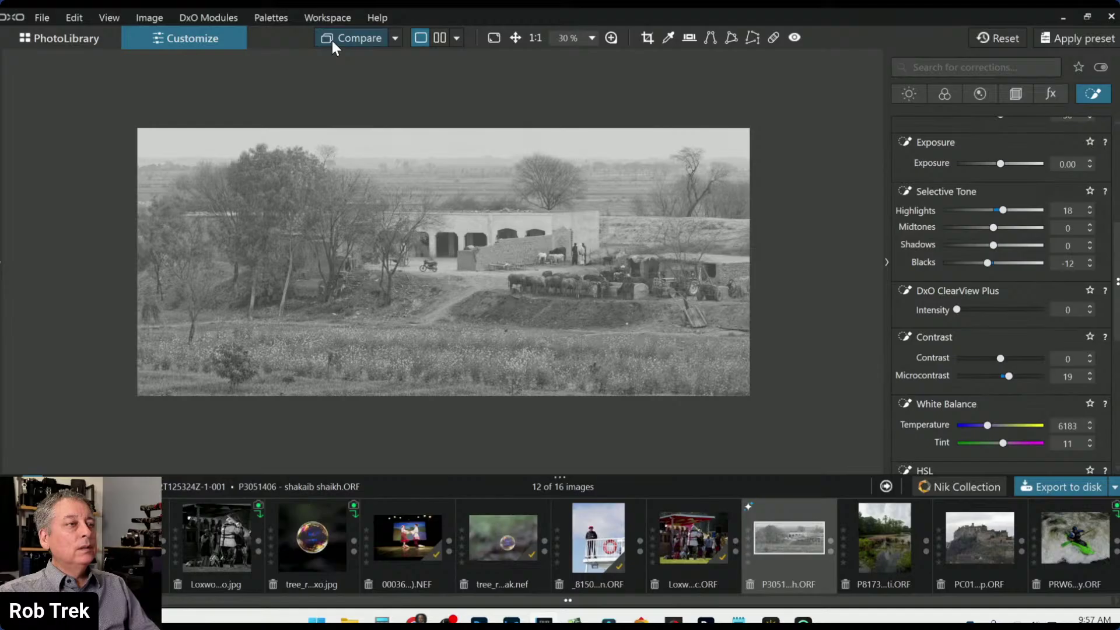
Extend the control line's transition further up the dirt bank and set its local microcontrast to 20.
{"action": "key", "text": "l"}
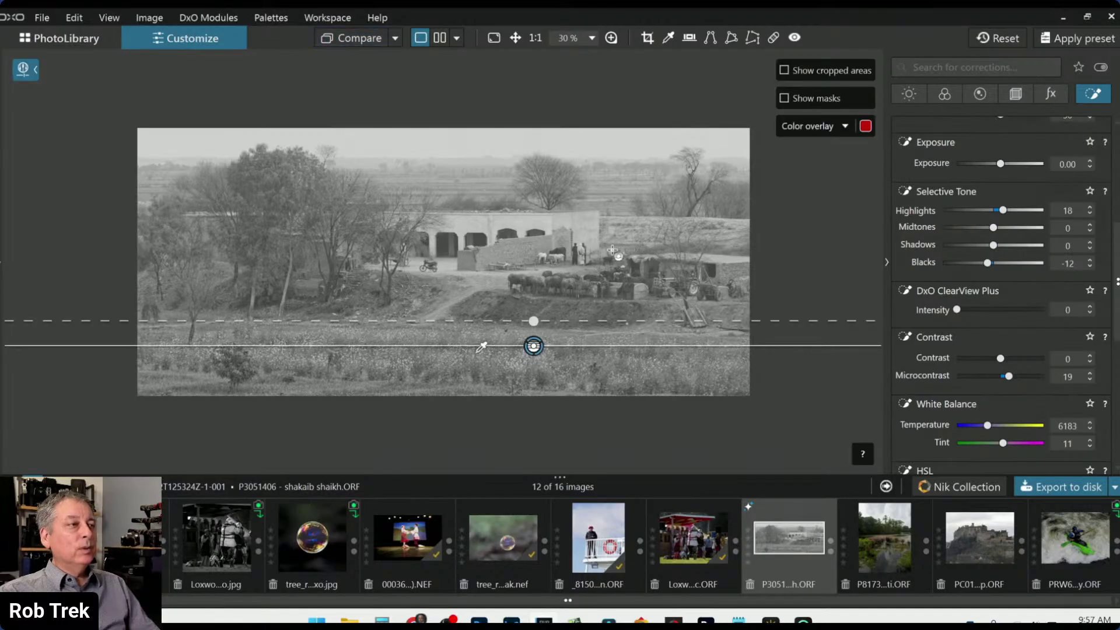
{"action": "mouse_move", "coordinate": [545, 317]}
{"action": "left_mouse_down"}
{"action": "mouse_move", "coordinate": [537, 322]}
{"action": "mouse_move", "coordinate": [537, 306]}
{"action": "left_mouse_up"}
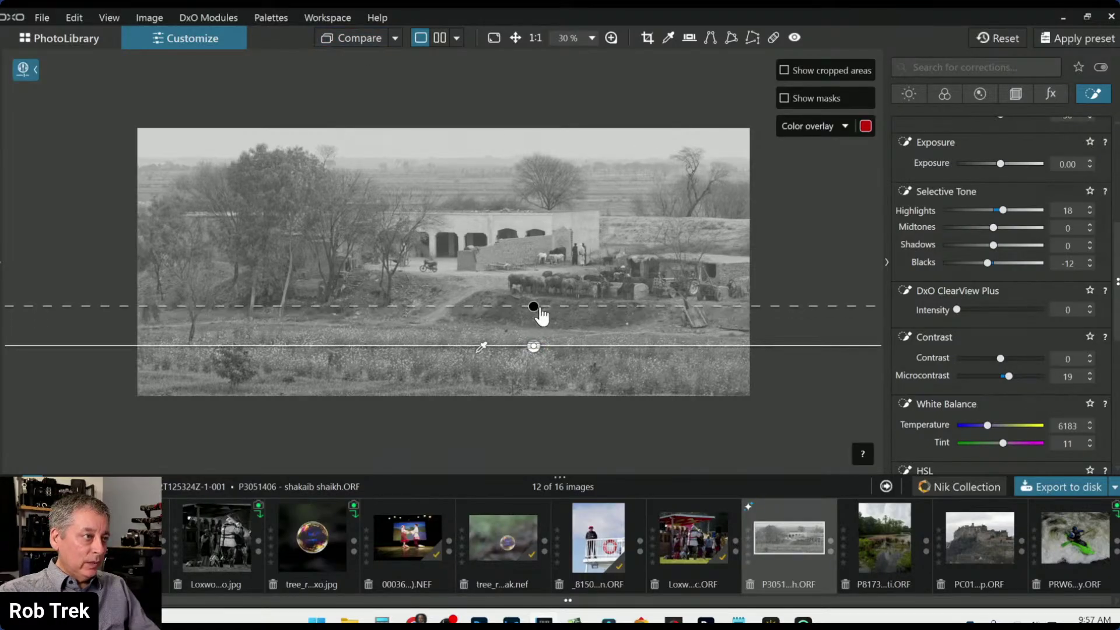
{"action": "left_click_drag", "start_coordinate": [1008, 375], "coordinate": [1013, 376]}
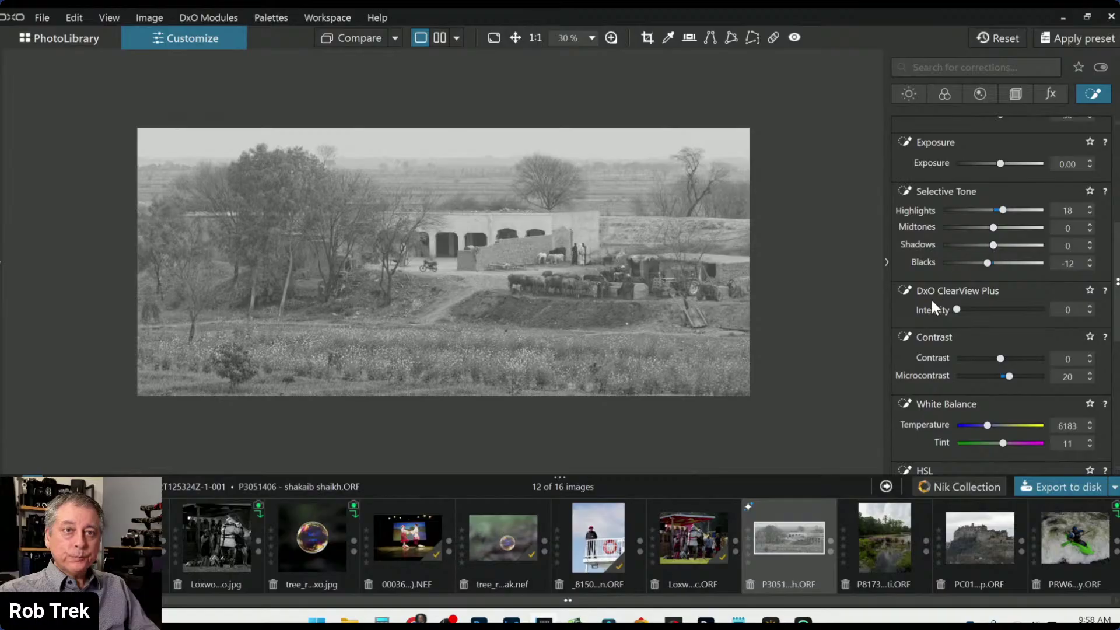
{"action": "scroll", "coordinate": [932, 301], "scroll_direction": "down", "scroll_amount": 1}
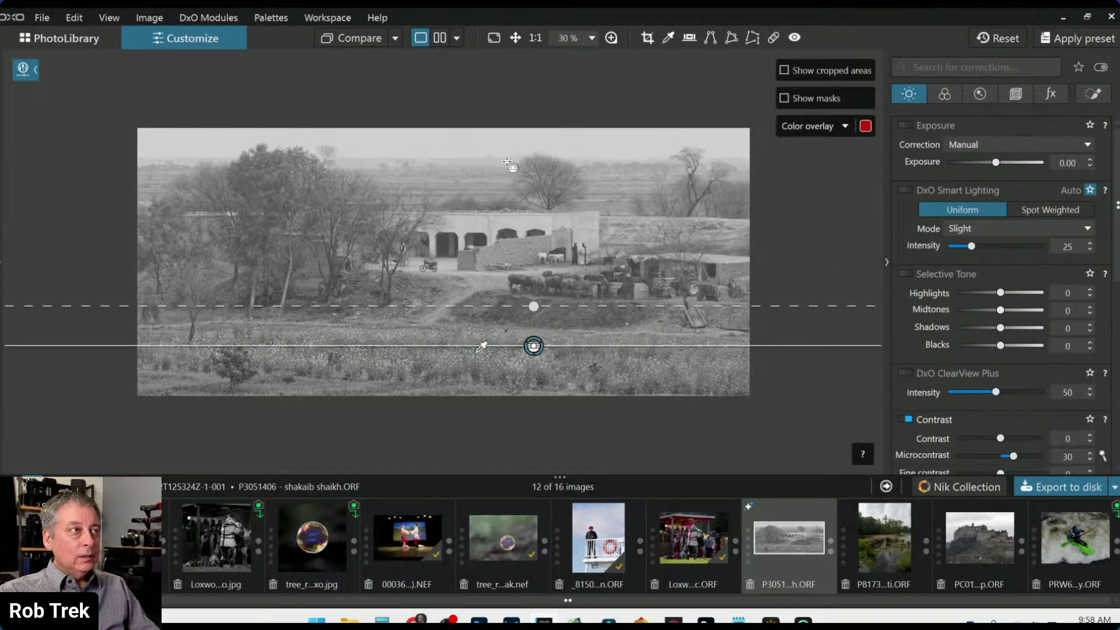
Add a second control line above the field, masking the farm and sky with the transition down the dirt bank, and sample the building's tone.
{"action": "left_click", "coordinate": [1099, 93]}
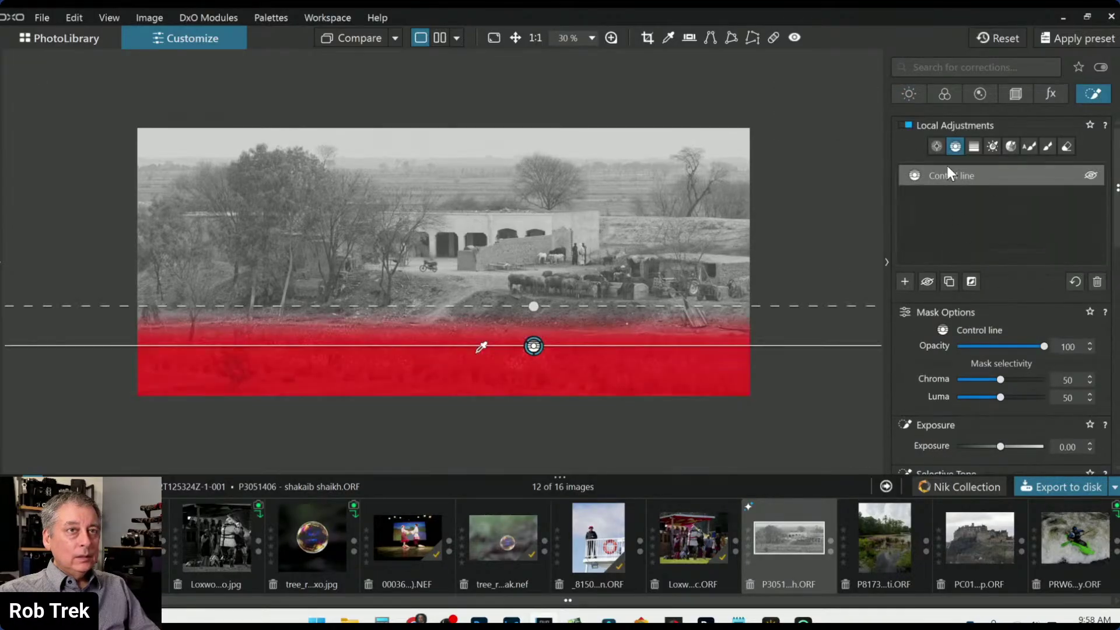
{"action": "left_click", "coordinate": [905, 281]}
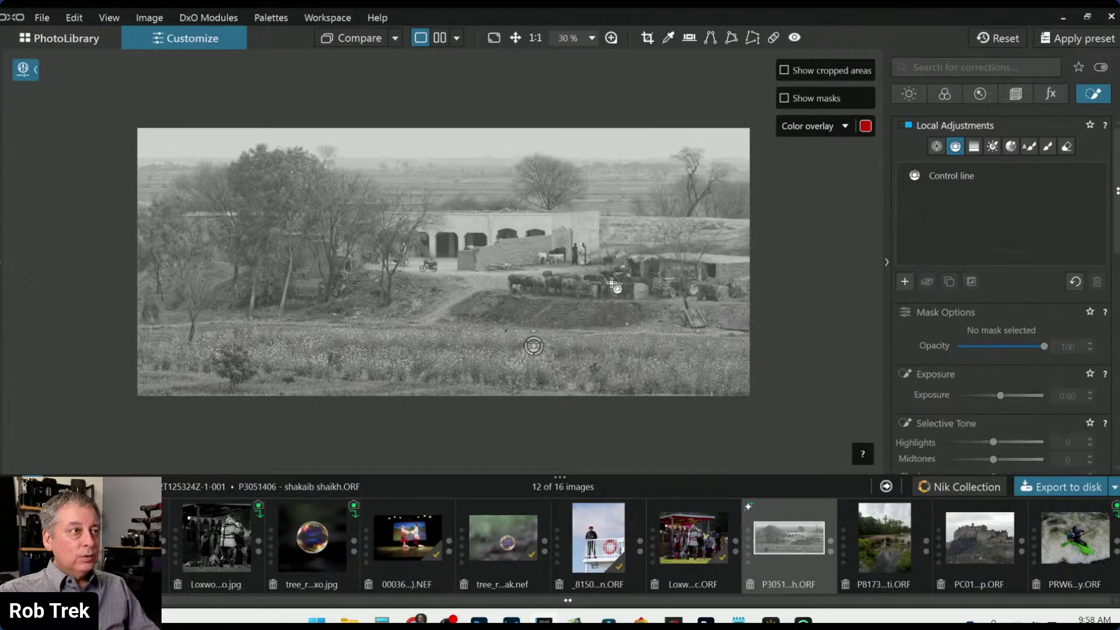
{"action": "left_click_drag", "start_coordinate": [609, 287], "coordinate": [608, 341]}
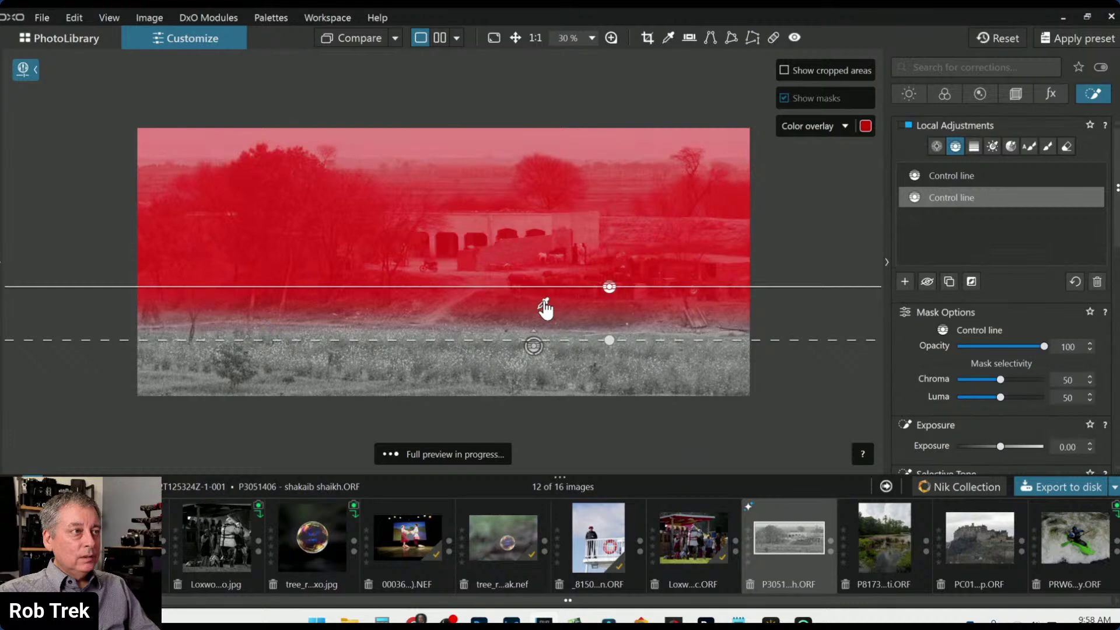
{"action": "left_click_drag", "start_coordinate": [548, 232], "coordinate": [549, 225]}
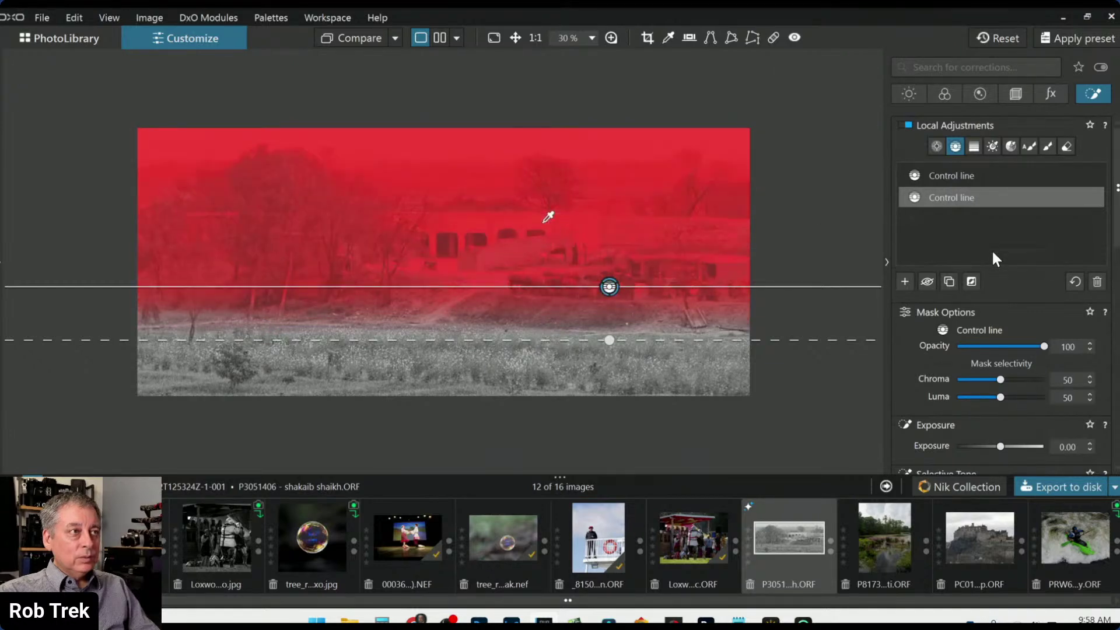
Set the upper mask's highlights to 25, midtones to 20 and shadows to 10, and deselect the mask.
{"action": "scroll", "coordinate": [1020, 379], "scroll_direction": "down", "scroll_amount": 3}
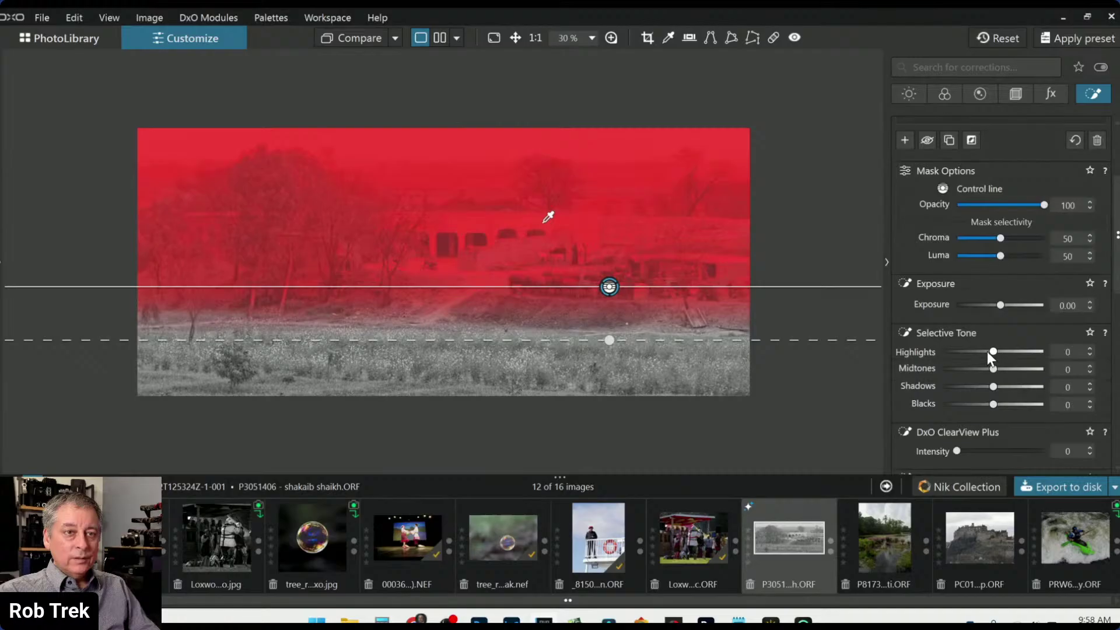
{"action": "scroll", "coordinate": [990, 351], "scroll_direction": "up", "scroll_amount": 5}
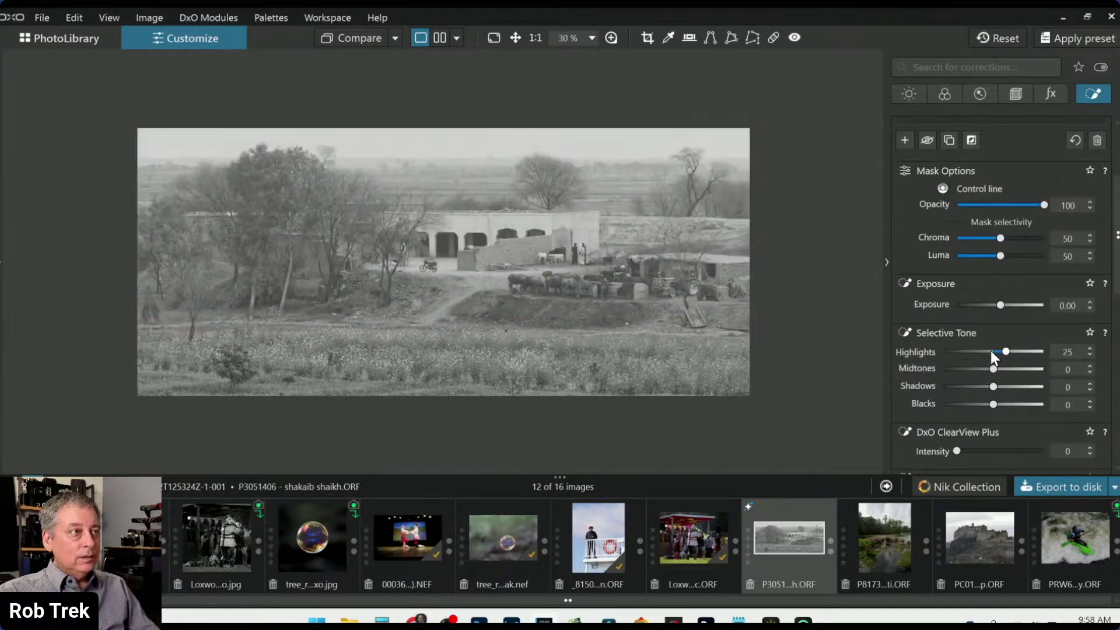
{"action": "scroll", "coordinate": [990, 351], "scroll_direction": "up", "scroll_amount": 3}
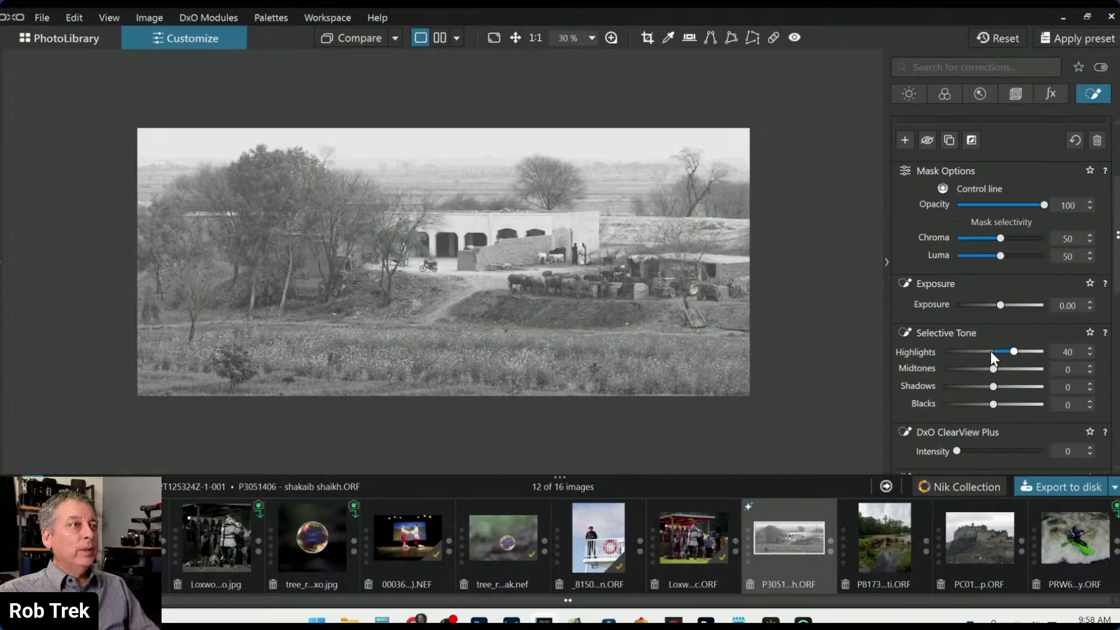
{"action": "scroll", "coordinate": [990, 351], "scroll_direction": "down", "scroll_amount": 1}
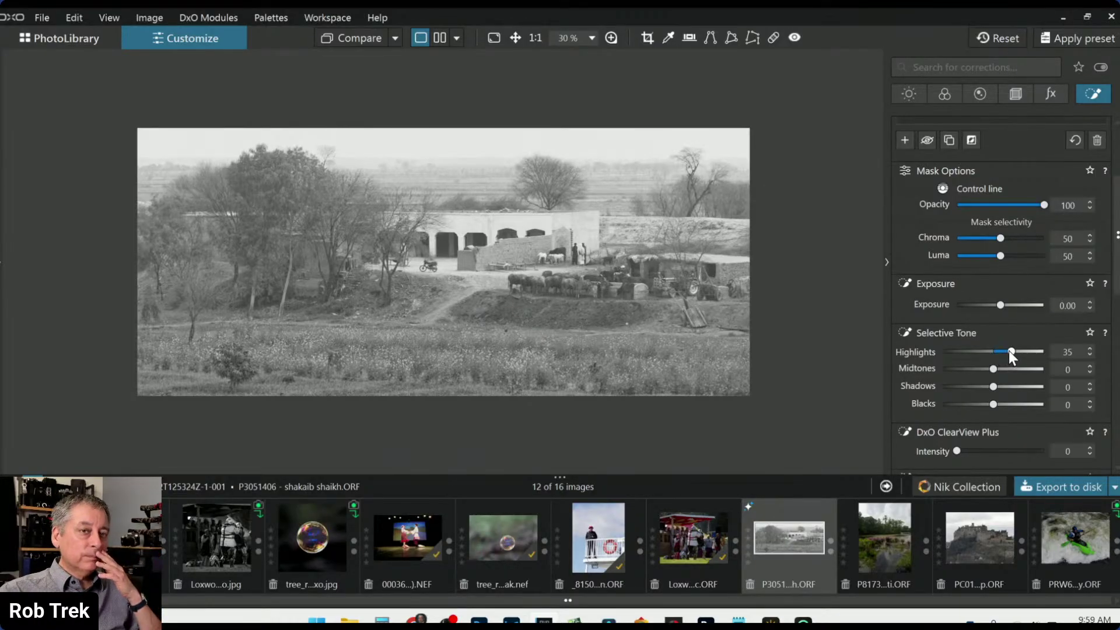
{"action": "left_click_drag", "start_coordinate": [1011, 351], "coordinate": [1009, 353]}
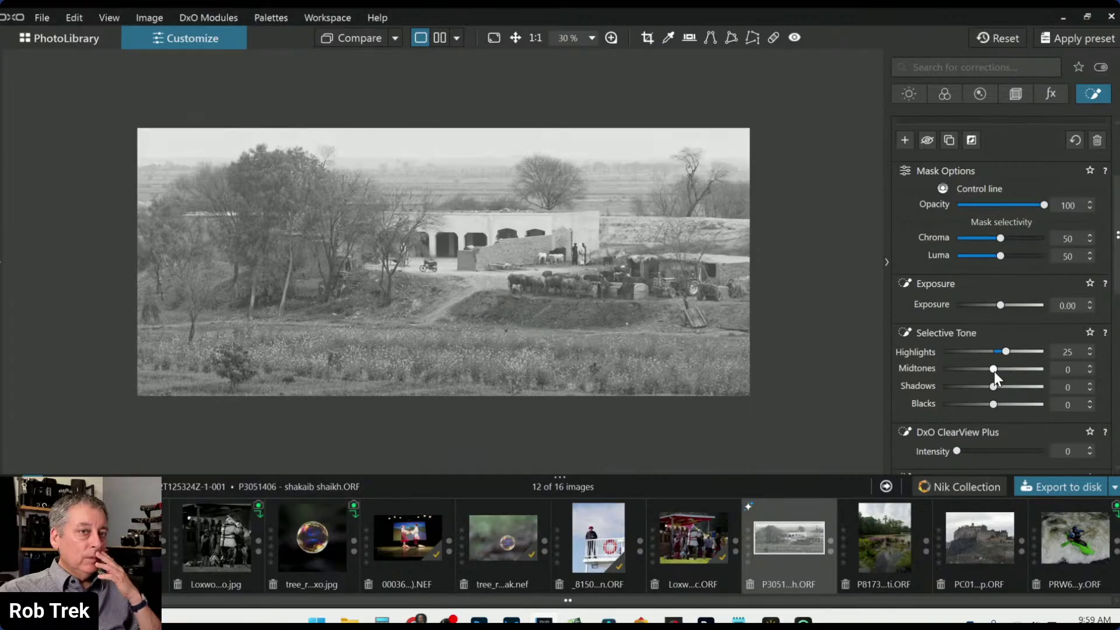
{"action": "scroll", "coordinate": [994, 372], "scroll_direction": "up", "scroll_amount": 1}
{"action": "scroll", "coordinate": [994, 373], "scroll_direction": "up", "scroll_amount": 1}
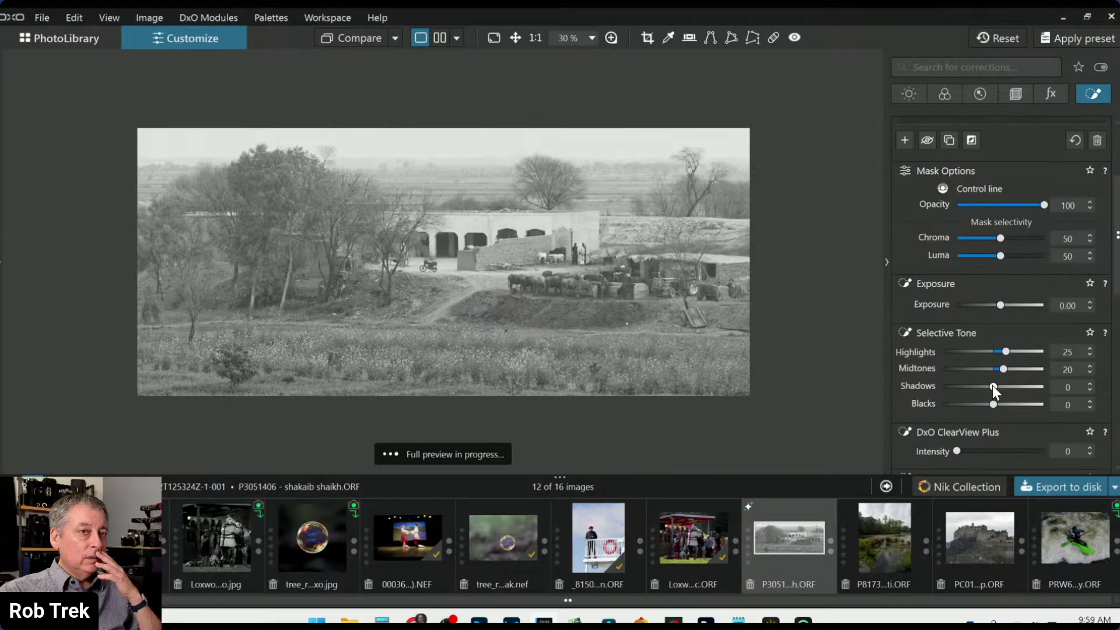
{"action": "scroll", "coordinate": [993, 386], "scroll_direction": "up", "scroll_amount": 1}
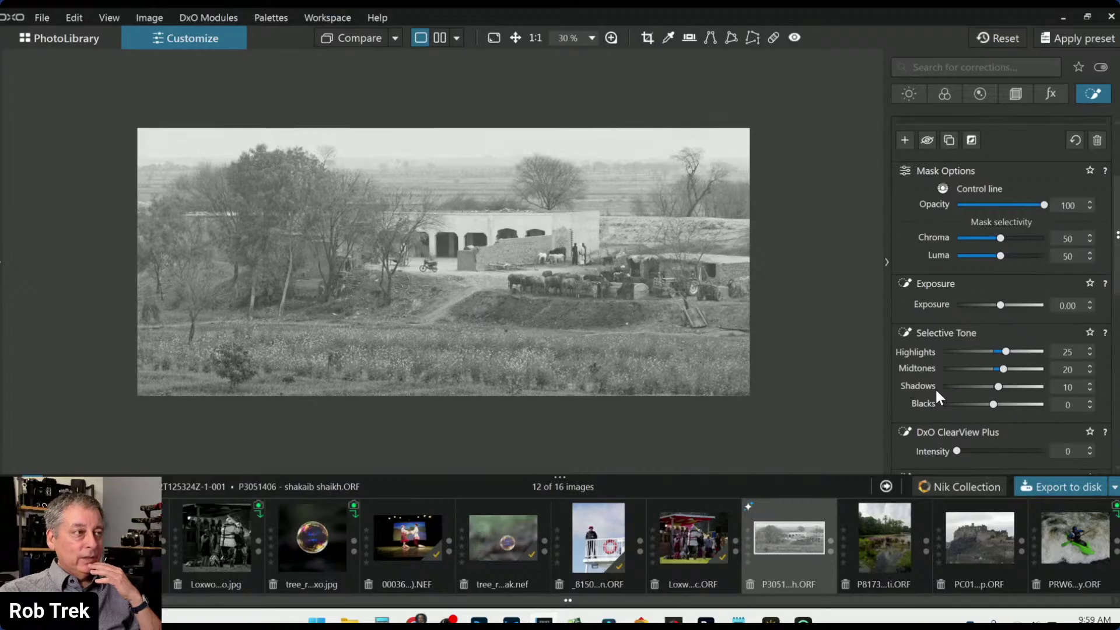
{"action": "key", "text": "Escape"}
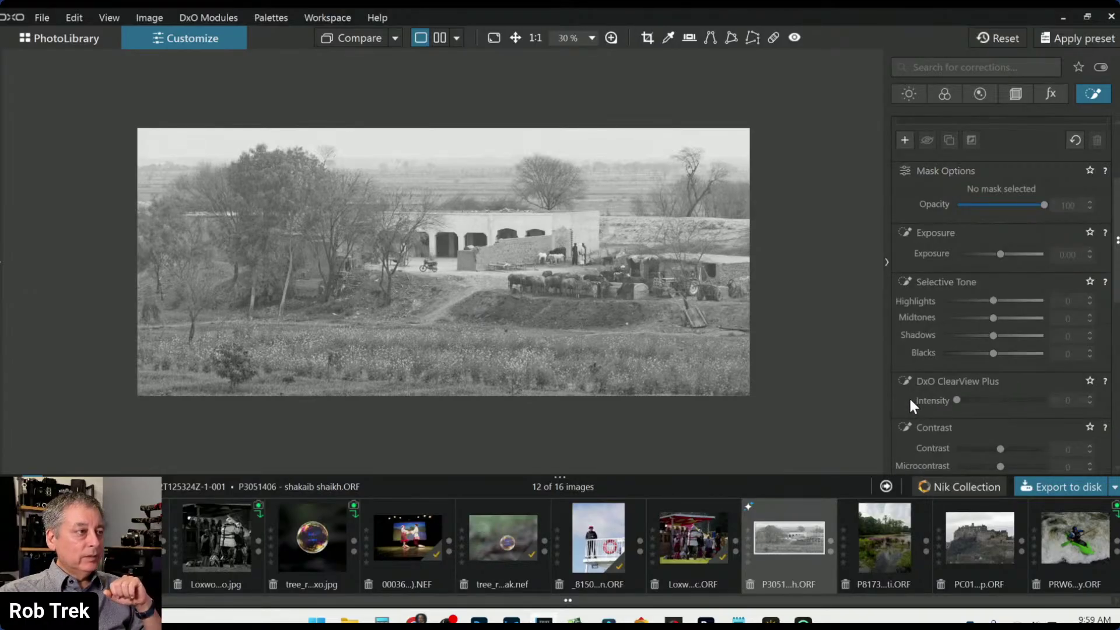
Export the photo to the original image folder as a full-size JPEG at quality 95 with the suffix -dxo.
{"action": "right_click", "coordinate": [461, 87]}
{"action": "left_click", "coordinate": [533, 93]}
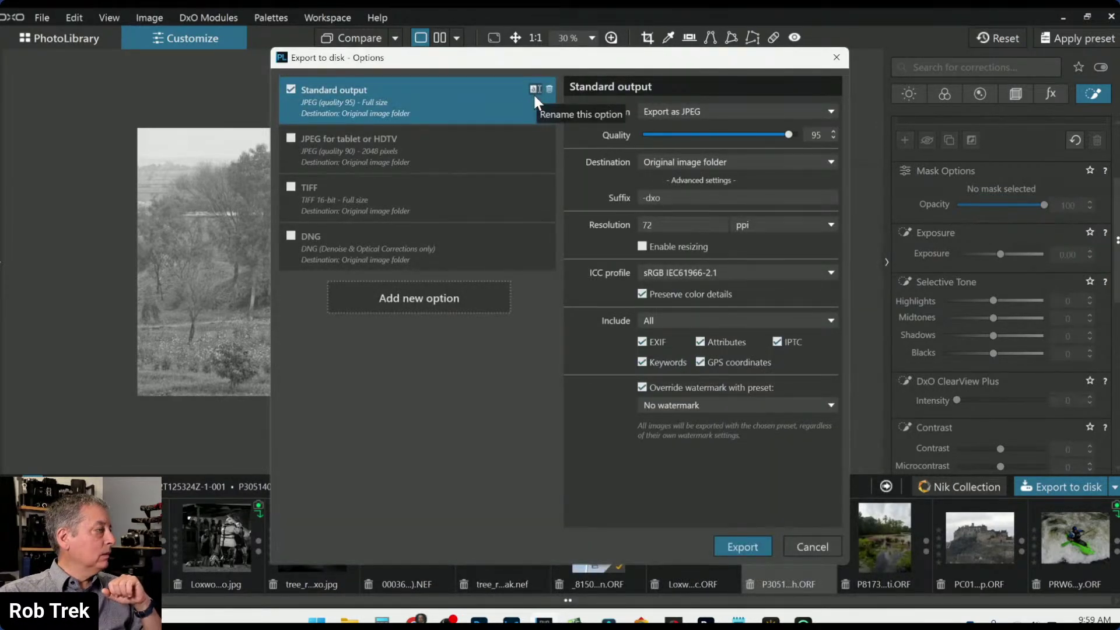
{"action": "key", "text": "Escape"}
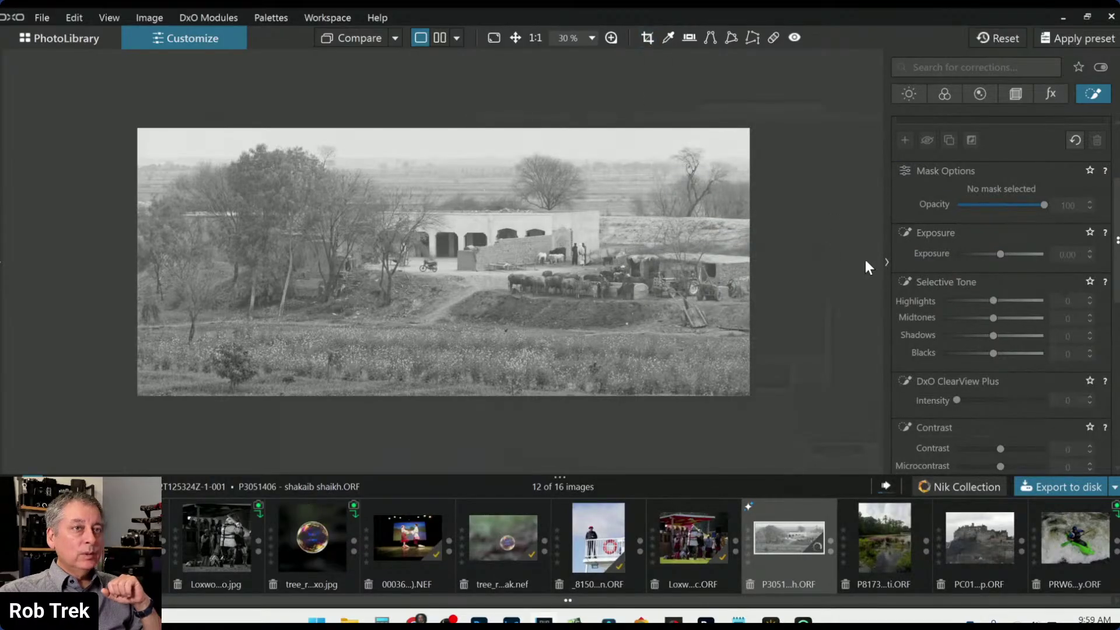
Hide the correction palettes and reset all corrections on the P3051406 raw photo.
{"action": "left_click", "coordinate": [888, 260]}
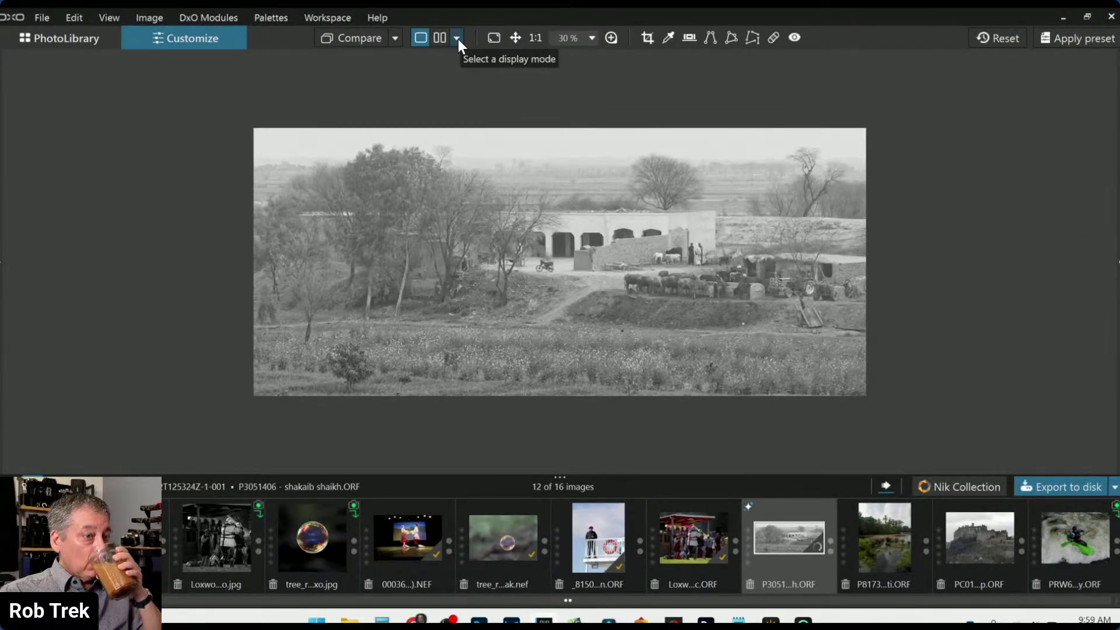
{"action": "left_click", "coordinate": [395, 38]}
{"action": "left_click", "coordinate": [432, 130]}
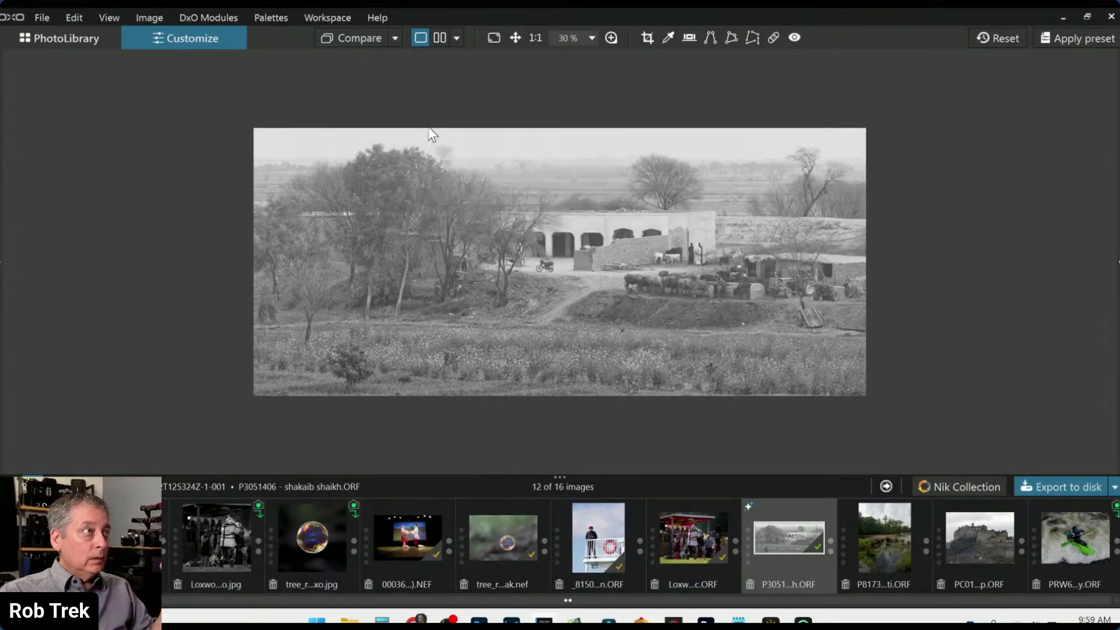
{"action": "left_click", "coordinate": [1007, 38]}
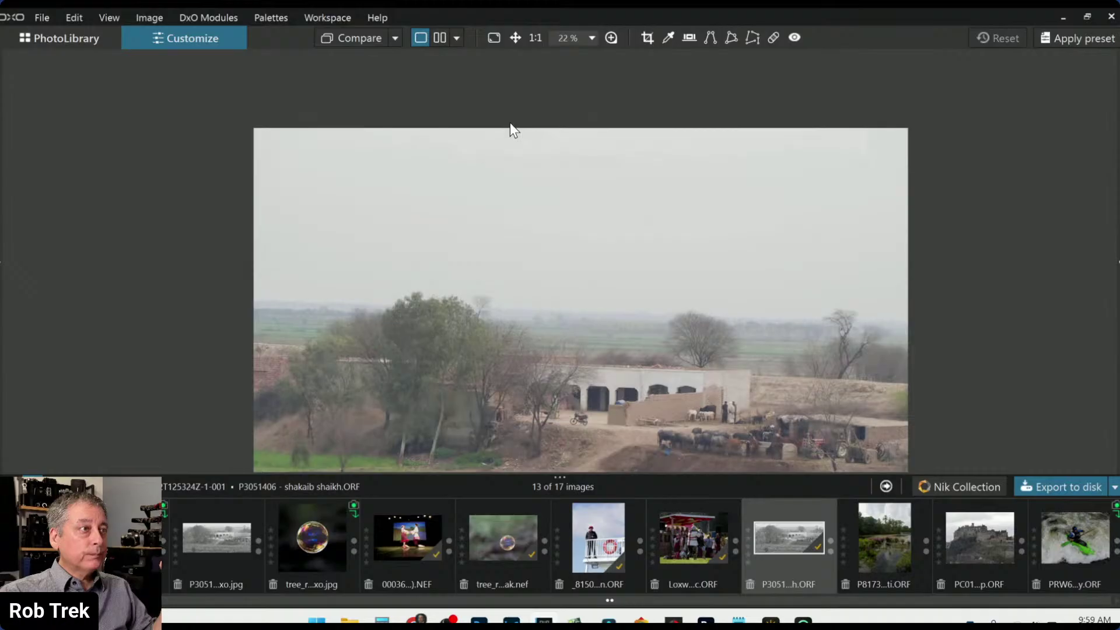
Compare the exported black-and-white JPEG with the unedited raw photo side by side, hiding the filmstrip for more room.
{"action": "left_click", "coordinate": [456, 38]}
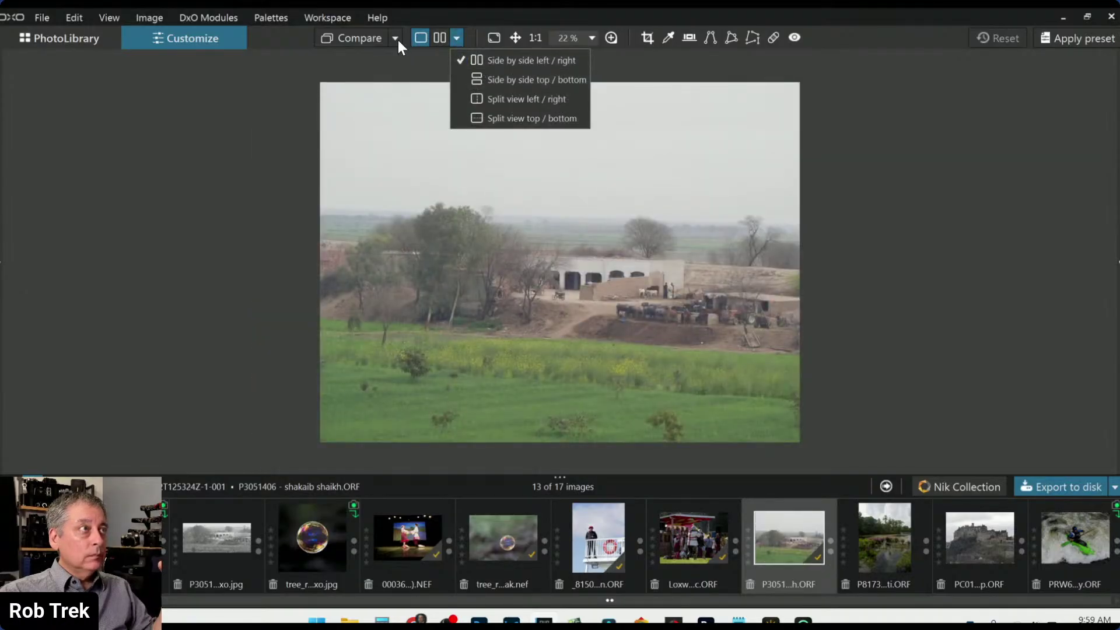
{"action": "left_click", "coordinate": [439, 37]}
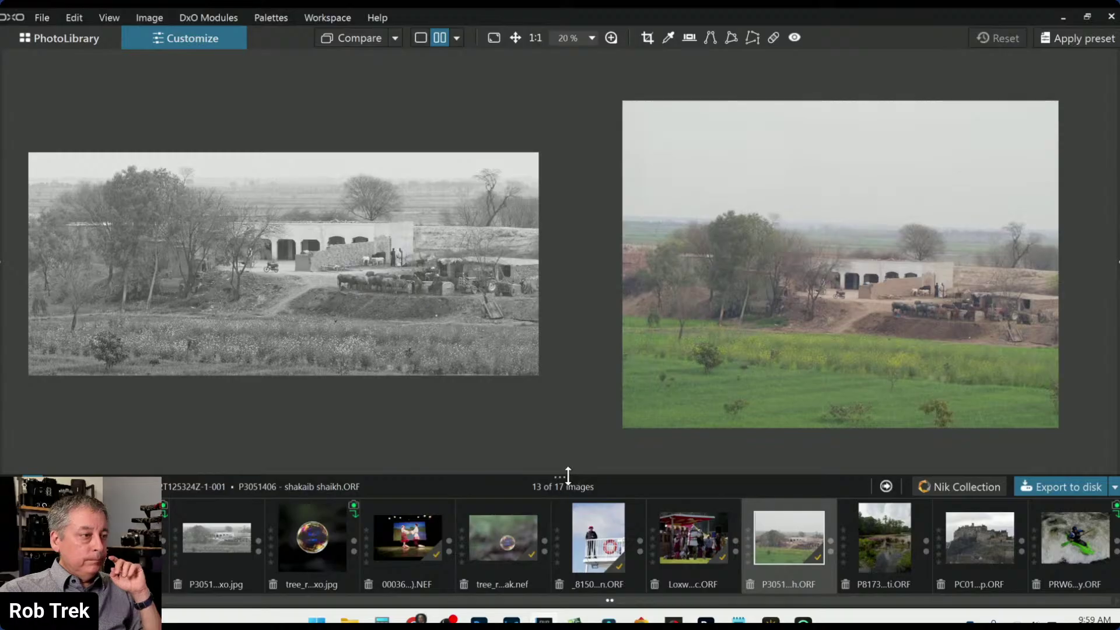
{"action": "left_click_drag", "start_coordinate": [569, 492], "coordinate": [570, 562]}
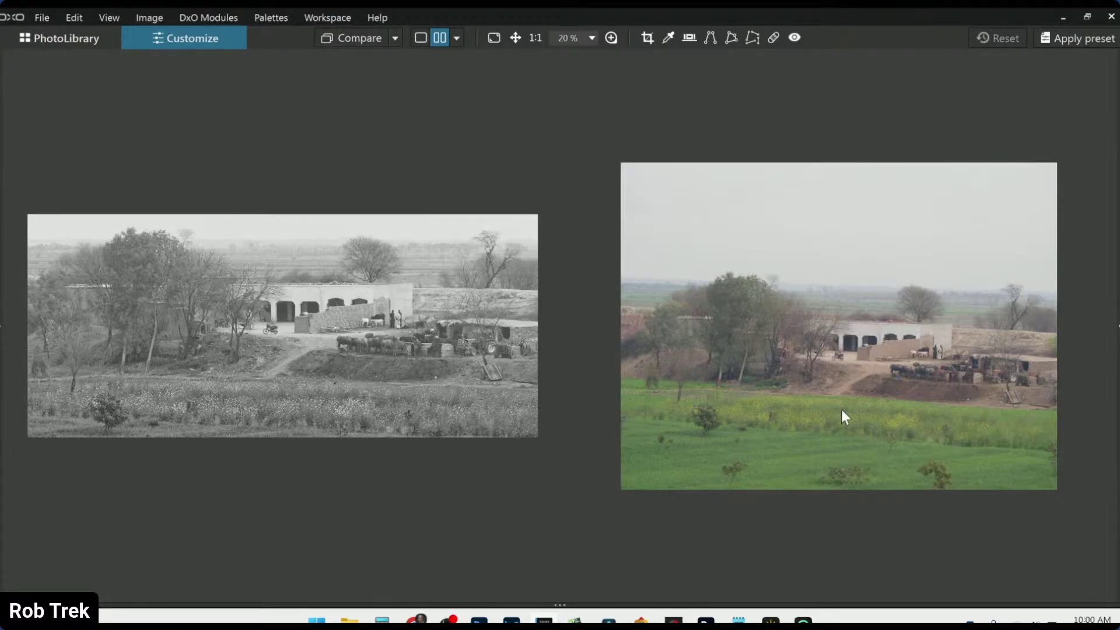
{"action": "scroll", "coordinate": [880, 387], "scroll_direction": "up", "scroll_amount": 1}
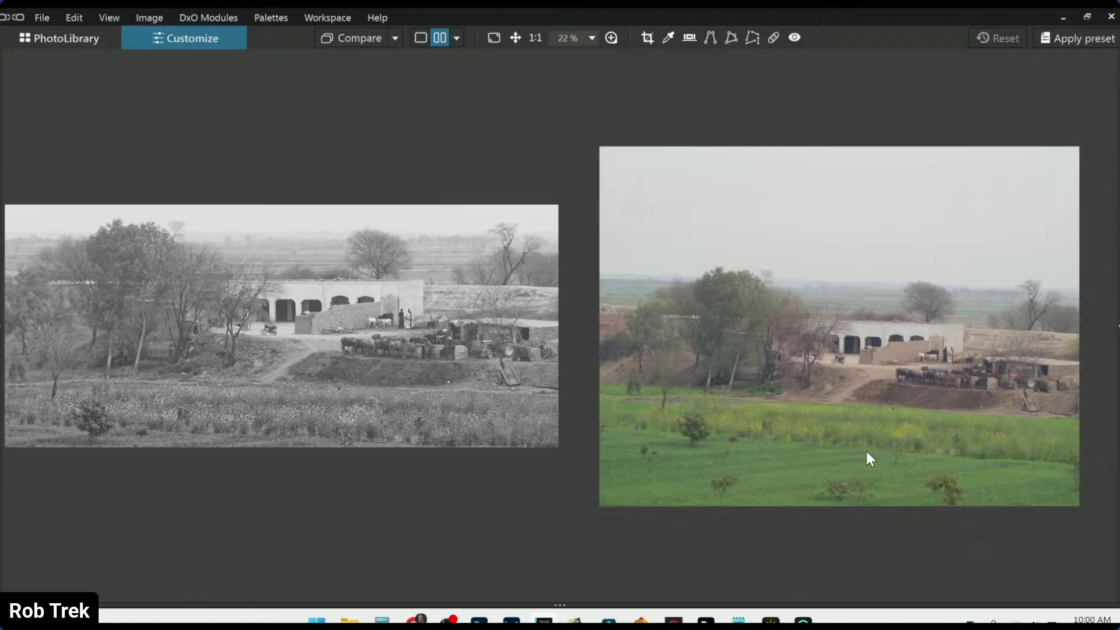
Compare the black-and-white version with the colour original in a left/right split view, sweeping the divider across both, and return to single view.
{"action": "left_click", "coordinate": [456, 38]}
{"action": "left_click", "coordinate": [481, 97]}
{"action": "scroll", "coordinate": [583, 245], "scroll_direction": "up", "scroll_amount": 2}
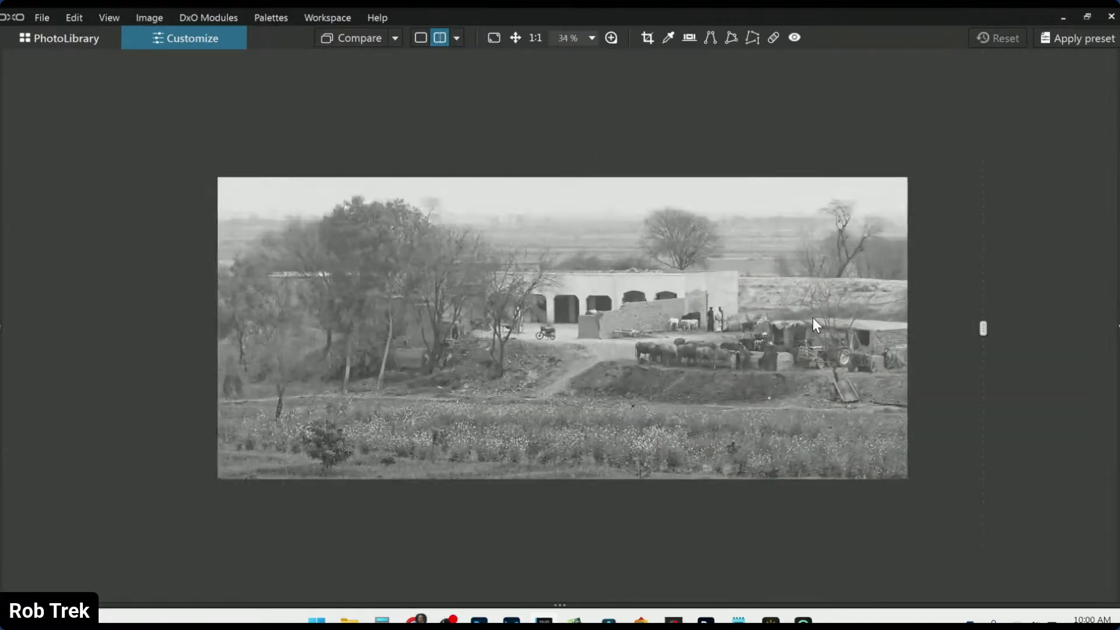
{"action": "left_click_drag", "start_coordinate": [977, 327], "coordinate": [159, 288]}
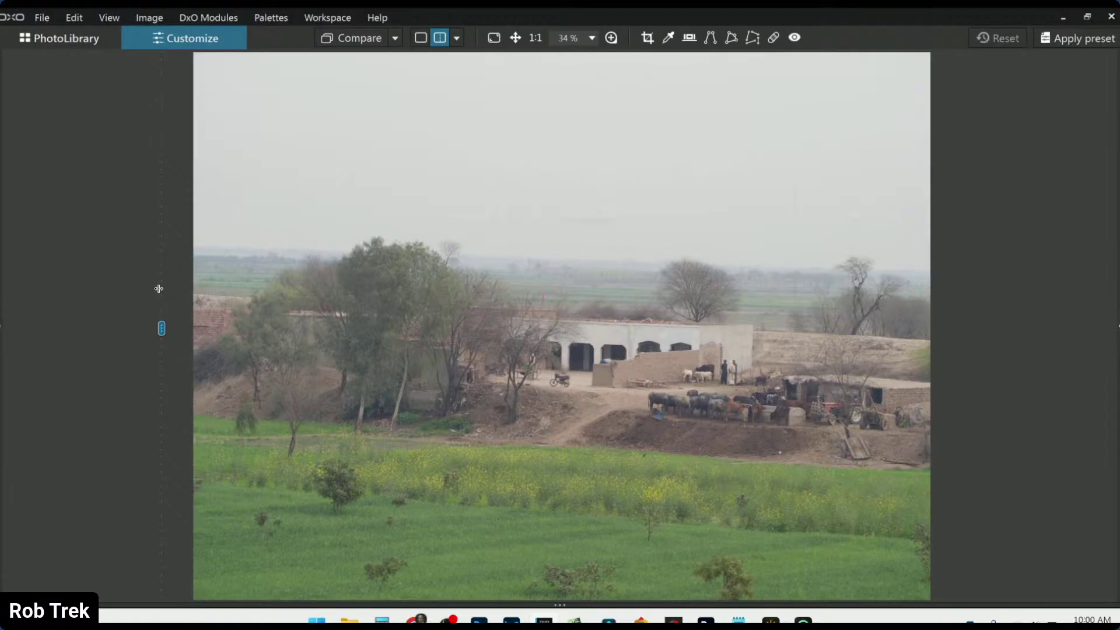
{"action": "left_click_drag", "start_coordinate": [159, 289], "coordinate": [973, 379]}
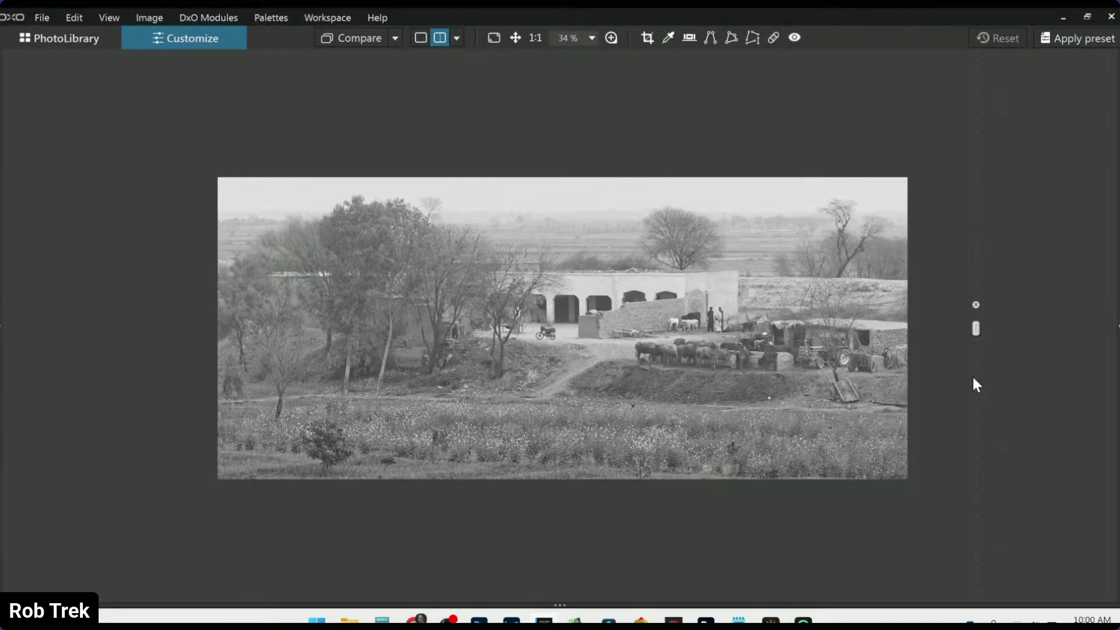
{"action": "scroll", "coordinate": [983, 323], "scroll_direction": "up", "scroll_amount": 2}
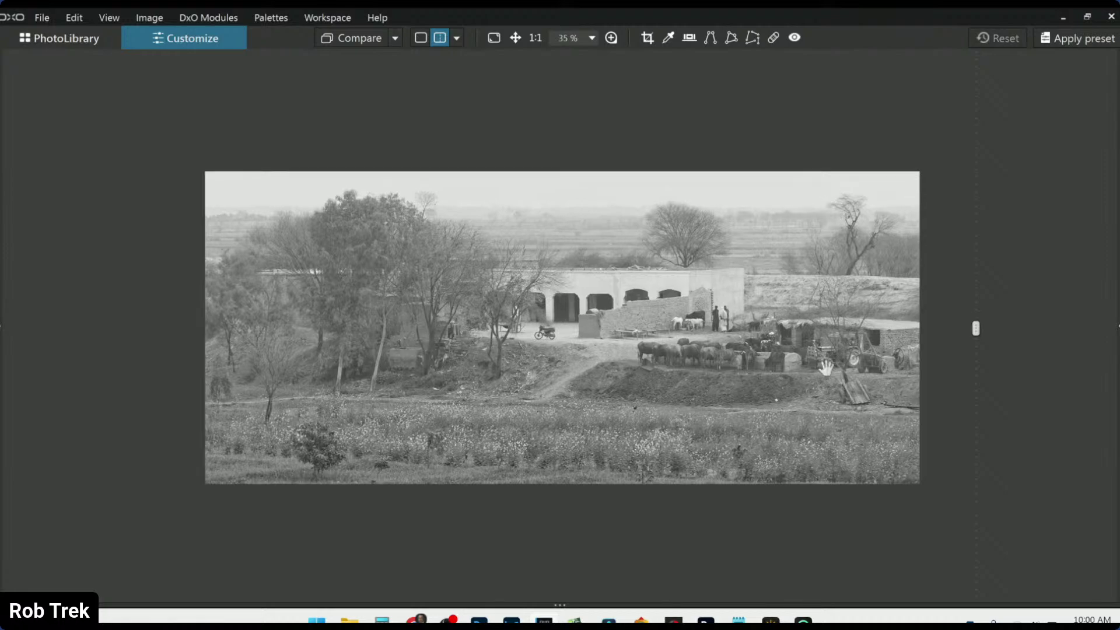
{"action": "left_click_drag", "start_coordinate": [973, 330], "coordinate": [1064, 347]}
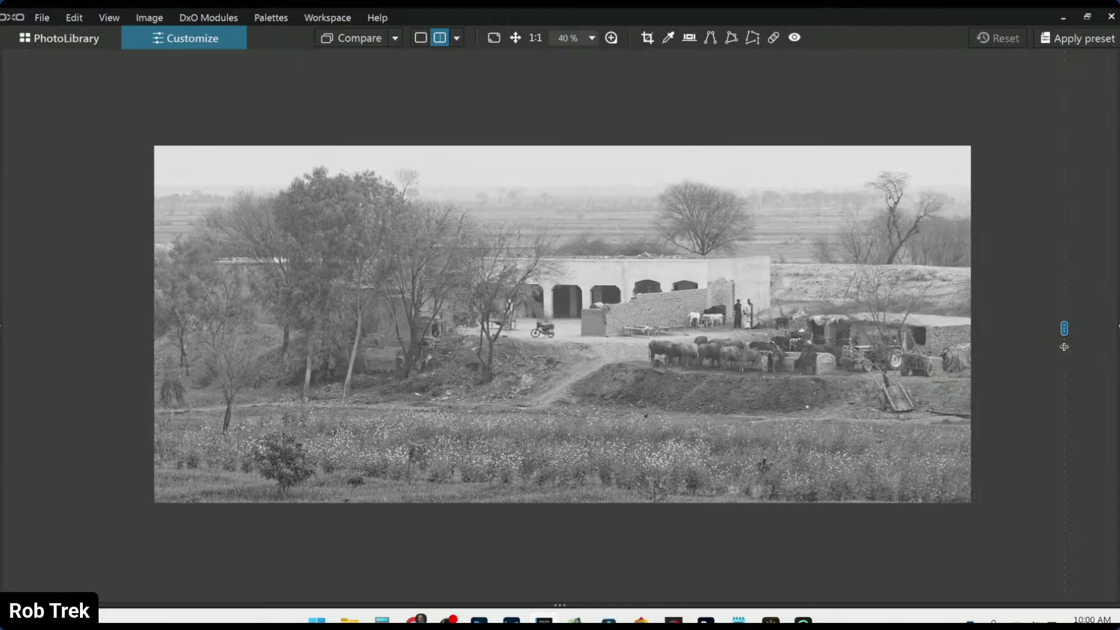
{"action": "left_click_drag", "start_coordinate": [1064, 346], "coordinate": [1101, 328]}
{"action": "left_click", "coordinate": [420, 36]}
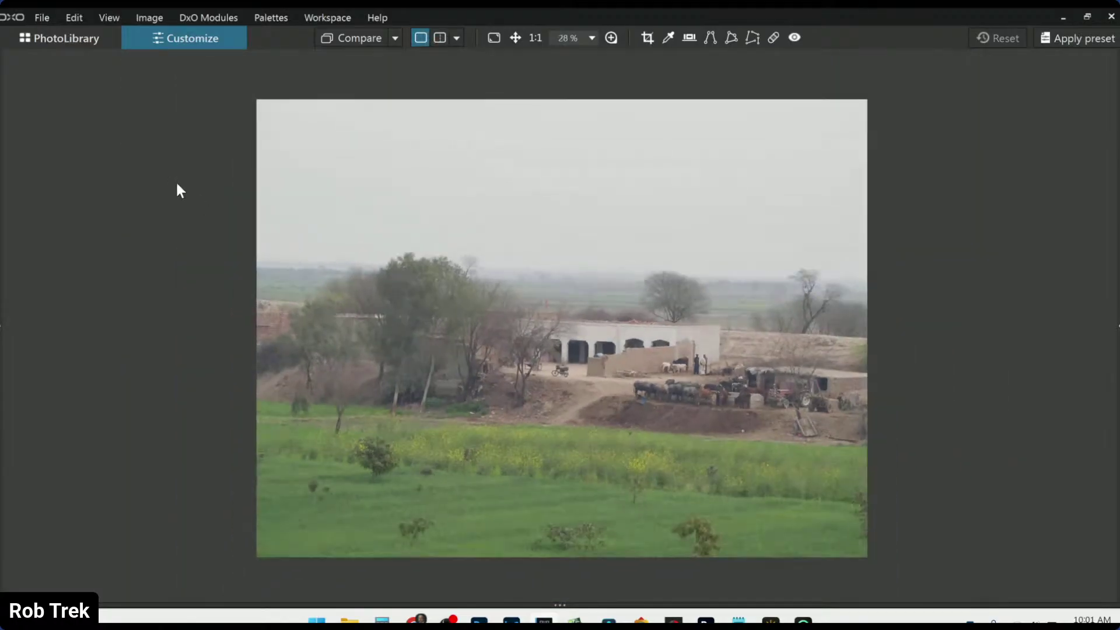
Open the P8173158 pond photo for editing and apply the custom default 1x1 preset.
{"action": "left_click", "coordinate": [93, 37]}
{"action": "left_click", "coordinate": [647, 424]}
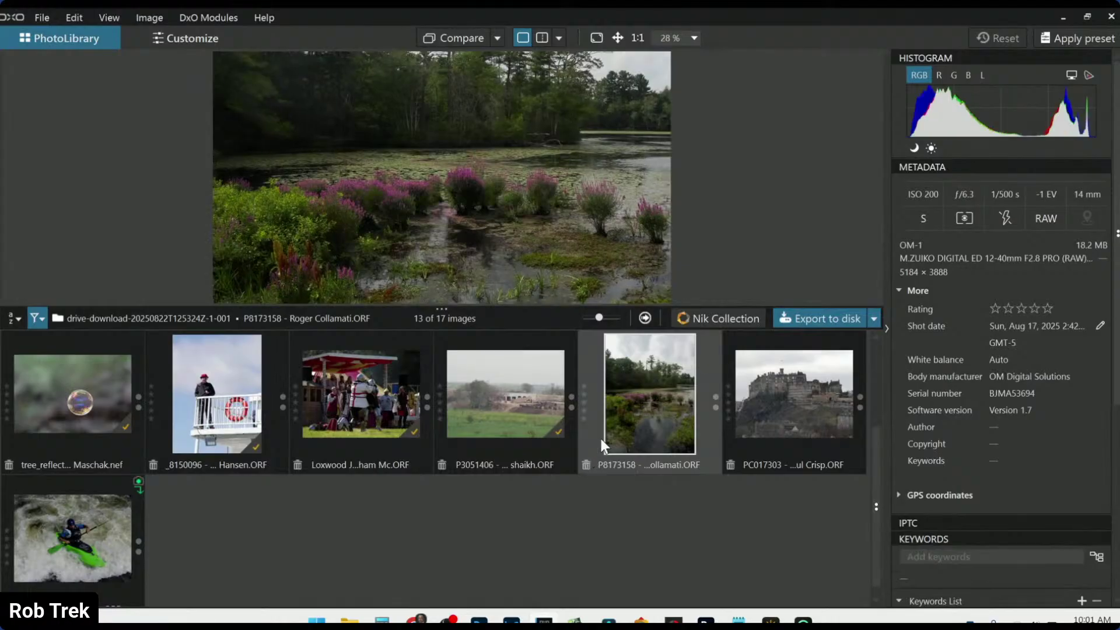
{"action": "double_click", "coordinate": [636, 407]}
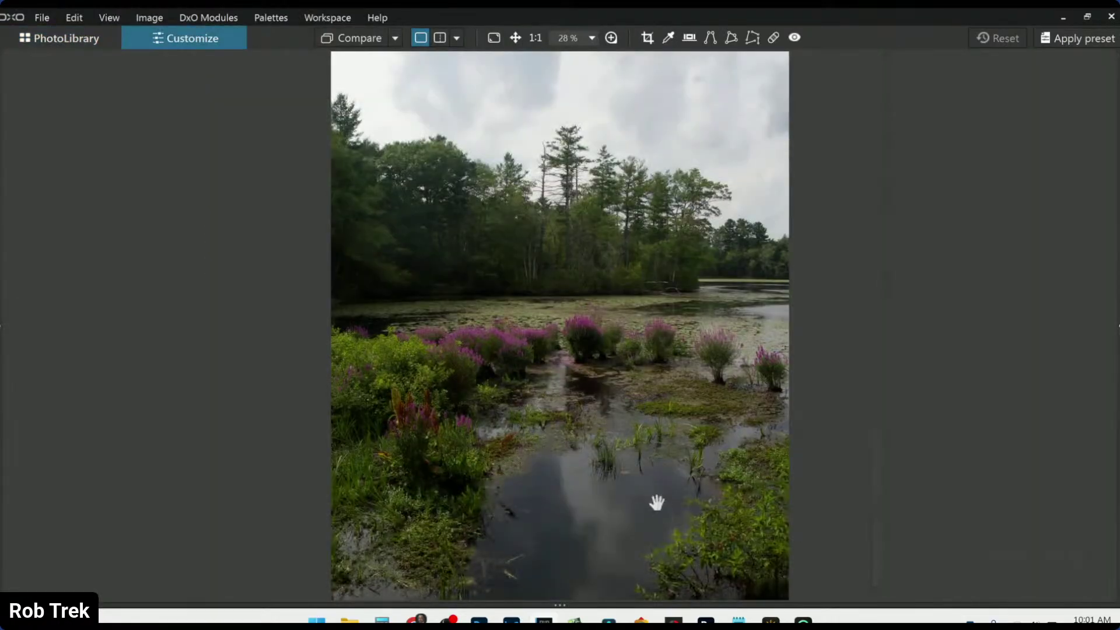
{"action": "scroll", "coordinate": [656, 503], "scroll_direction": "down", "scroll_amount": 2}
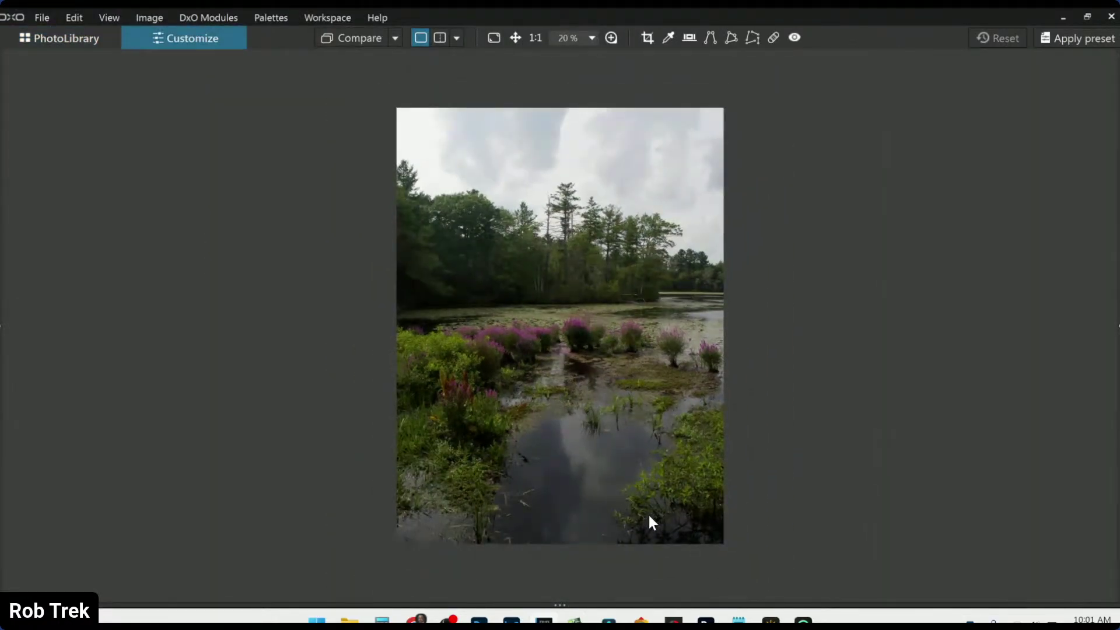
{"action": "key", "text": "F9"}
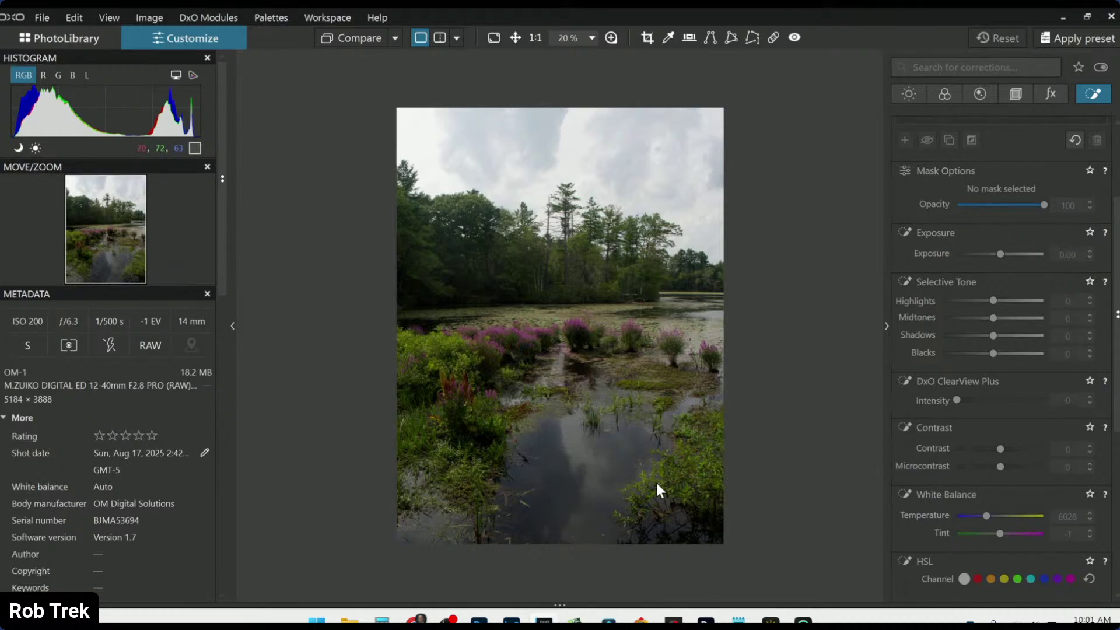
{"action": "scroll", "coordinate": [656, 482], "scroll_direction": "up", "scroll_amount": 1}
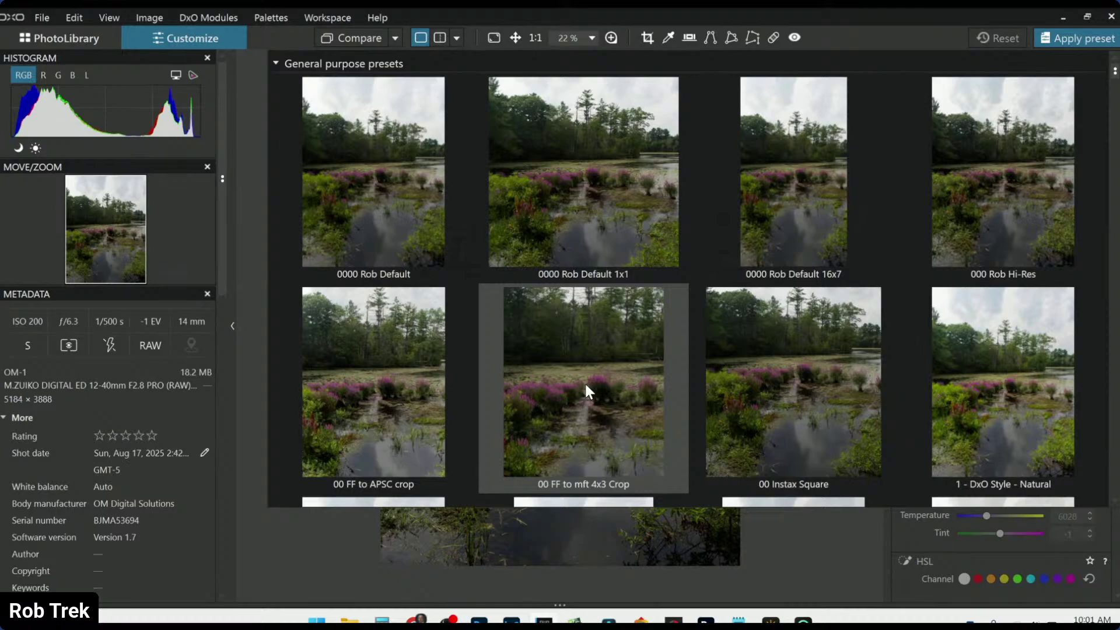
{"action": "double_click", "coordinate": [603, 245]}
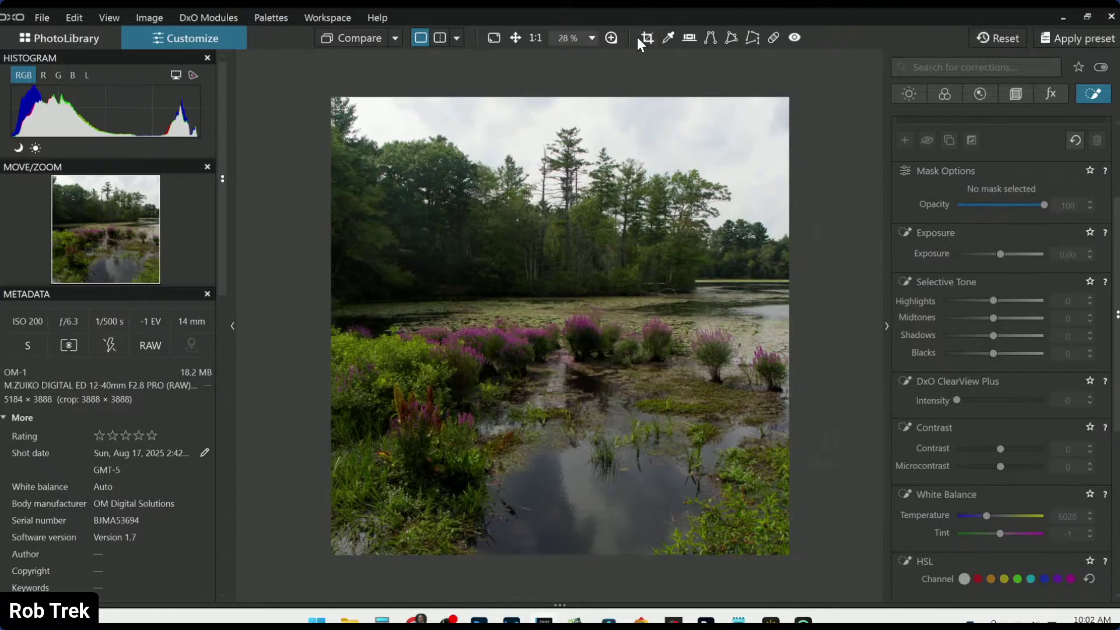
Tighten the square 1 × 1 crop of the pond photo to about 3483 × 3483 px, aligned with the right edge.
{"action": "left_click", "coordinate": [639, 38]}
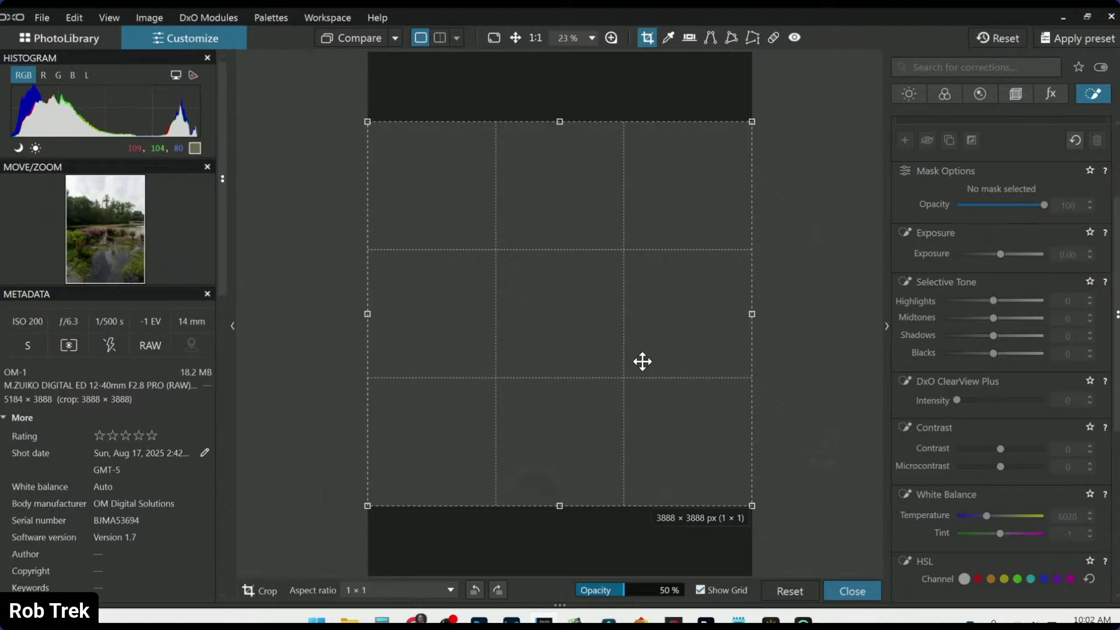
{"action": "left_click_drag", "start_coordinate": [635, 375], "coordinate": [702, 343]}
{"action": "left_click_drag", "start_coordinate": [567, 77], "coordinate": [559, 113]}
{"action": "left_click_drag", "start_coordinate": [559, 158], "coordinate": [603, 168]}
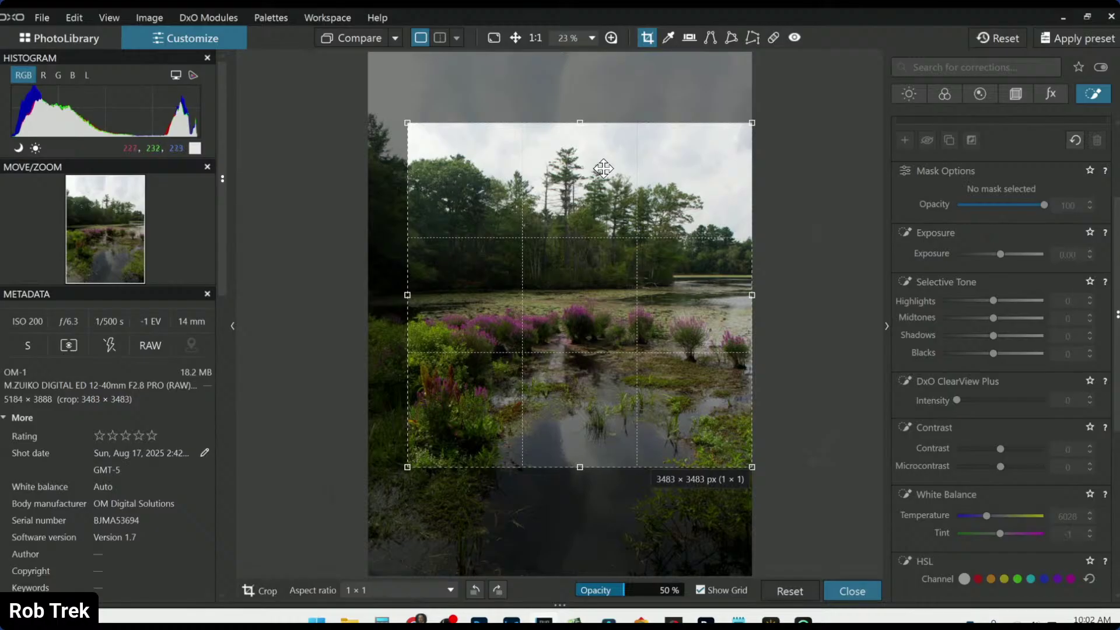
{"action": "key", "text": "Return"}
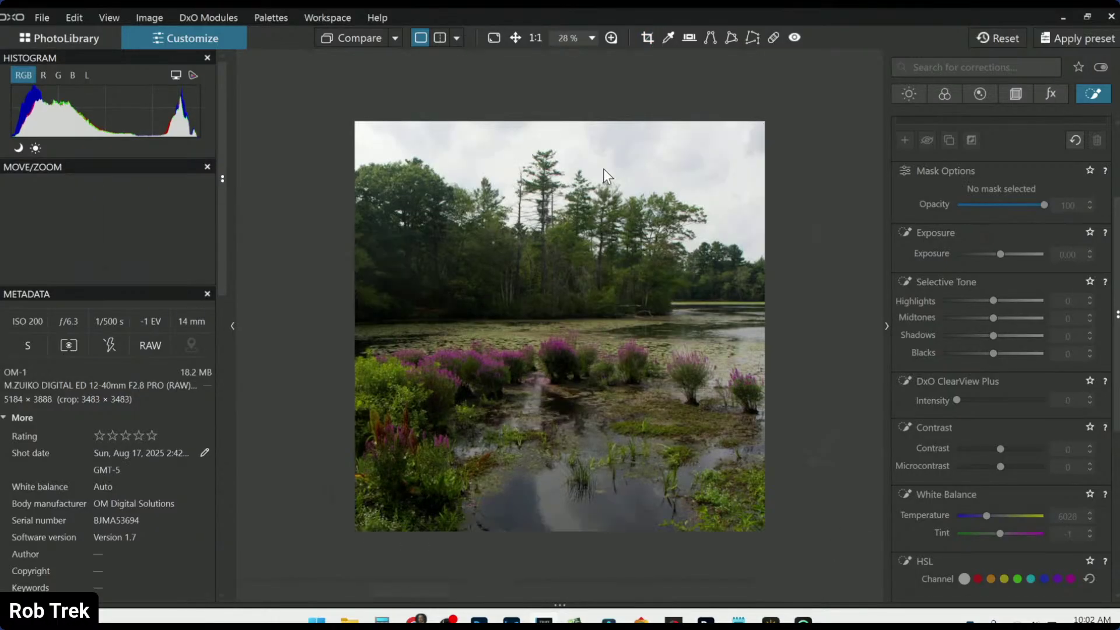
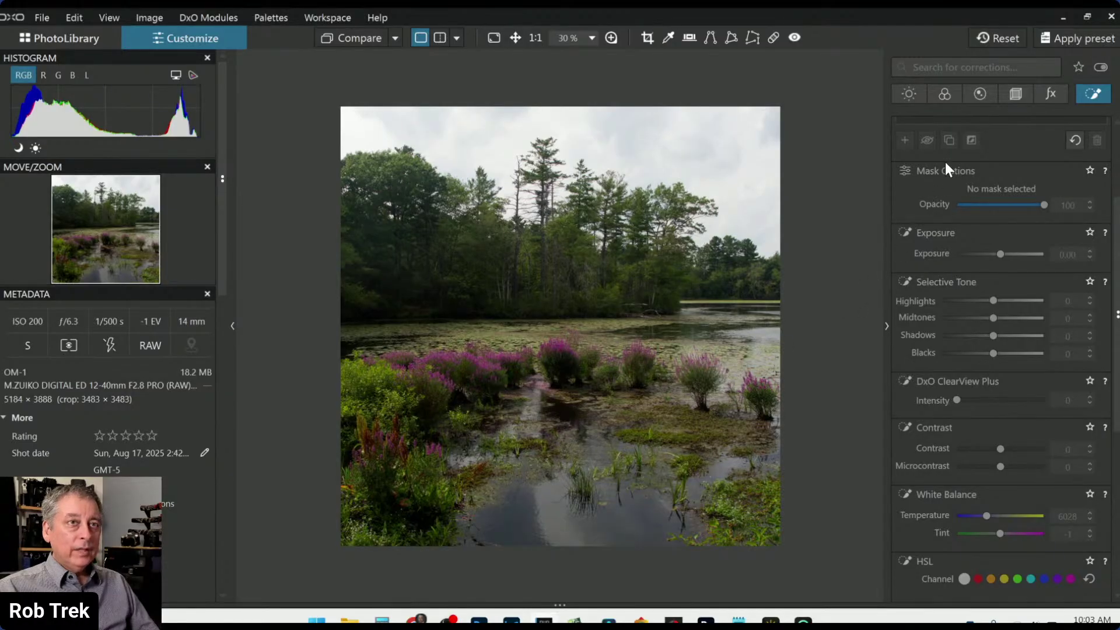
Recrop the pond photo to a 3 × 2 aspect ratio at full image width, framing the sky, trees and purple flowers.
{"action": "left_click", "coordinate": [1016, 94]}
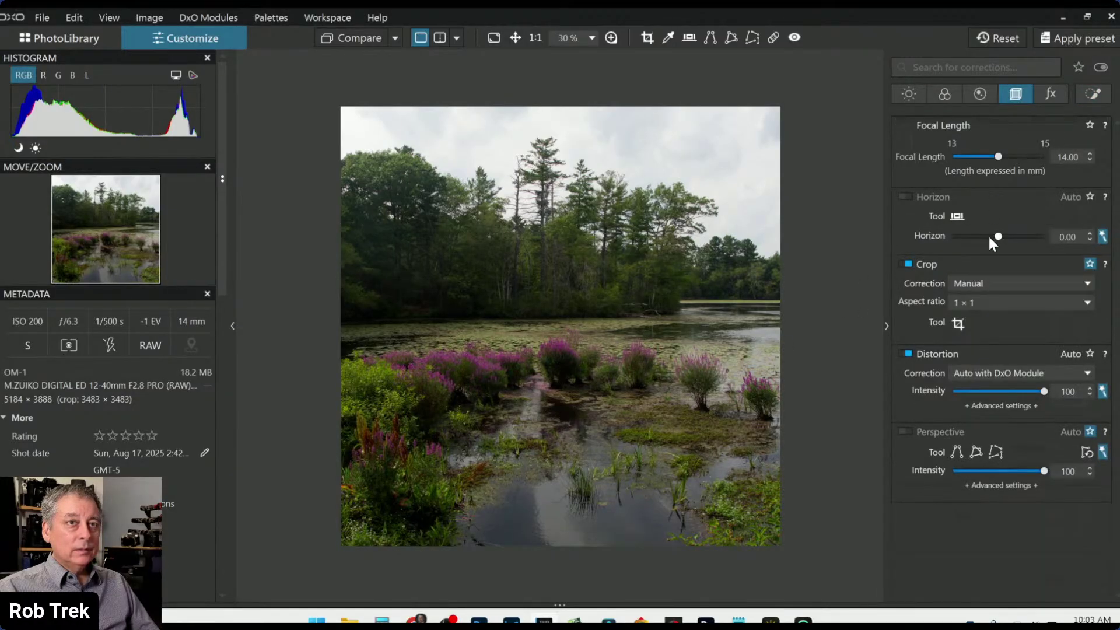
{"action": "left_click", "coordinate": [976, 299]}
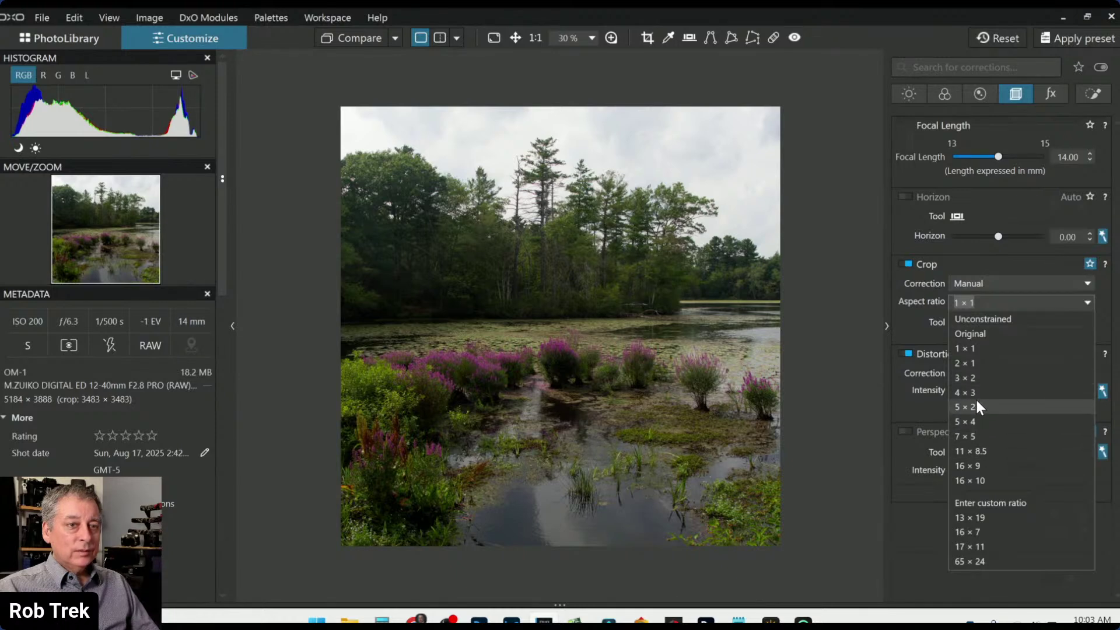
{"action": "left_click", "coordinate": [979, 379]}
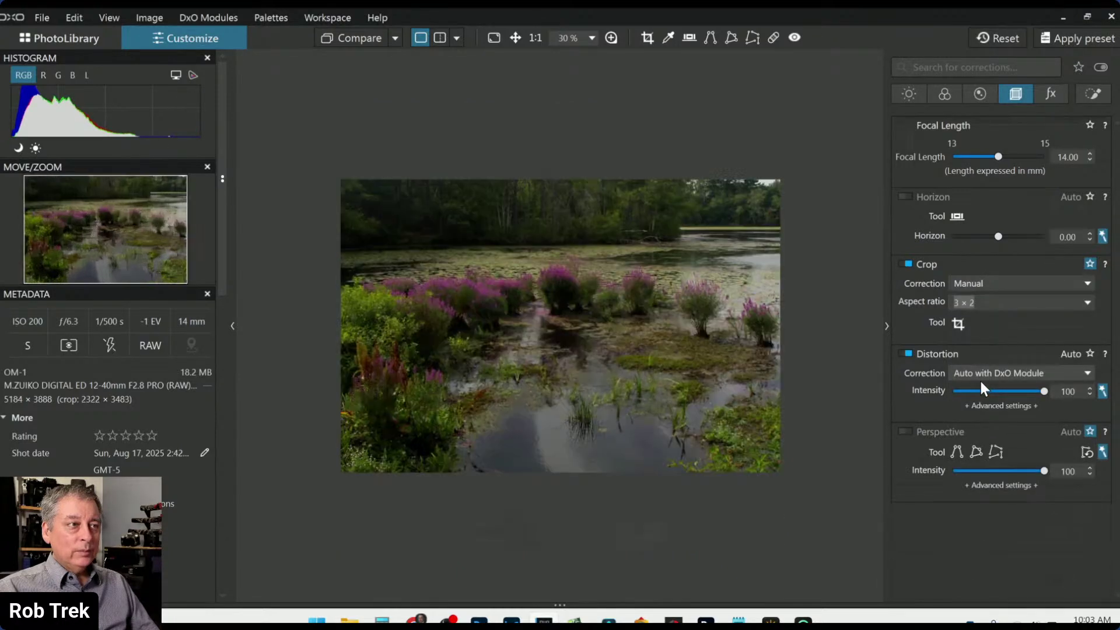
{"action": "left_click", "coordinate": [958, 323]}
{"action": "left_click_drag", "start_coordinate": [672, 438], "coordinate": [647, 384]}
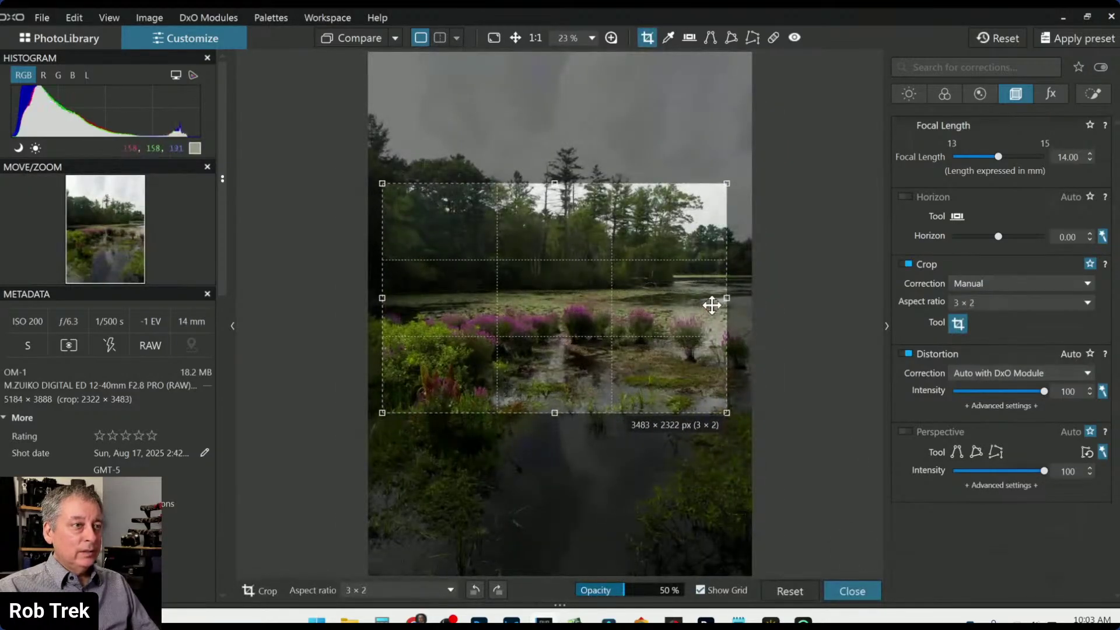
{"action": "left_click_drag", "start_coordinate": [726, 298], "coordinate": [773, 305]}
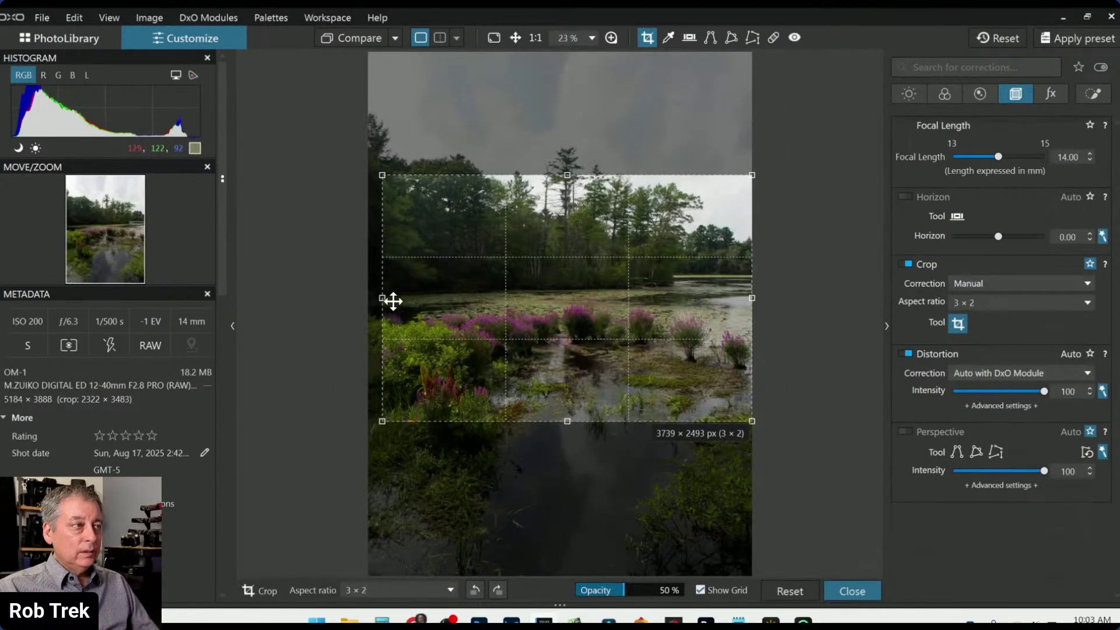
{"action": "left_click_drag", "start_coordinate": [382, 298], "coordinate": [370, 297]}
{"action": "left_click_drag", "start_coordinate": [465, 315], "coordinate": [500, 268]}
{"action": "key", "text": "Return"}
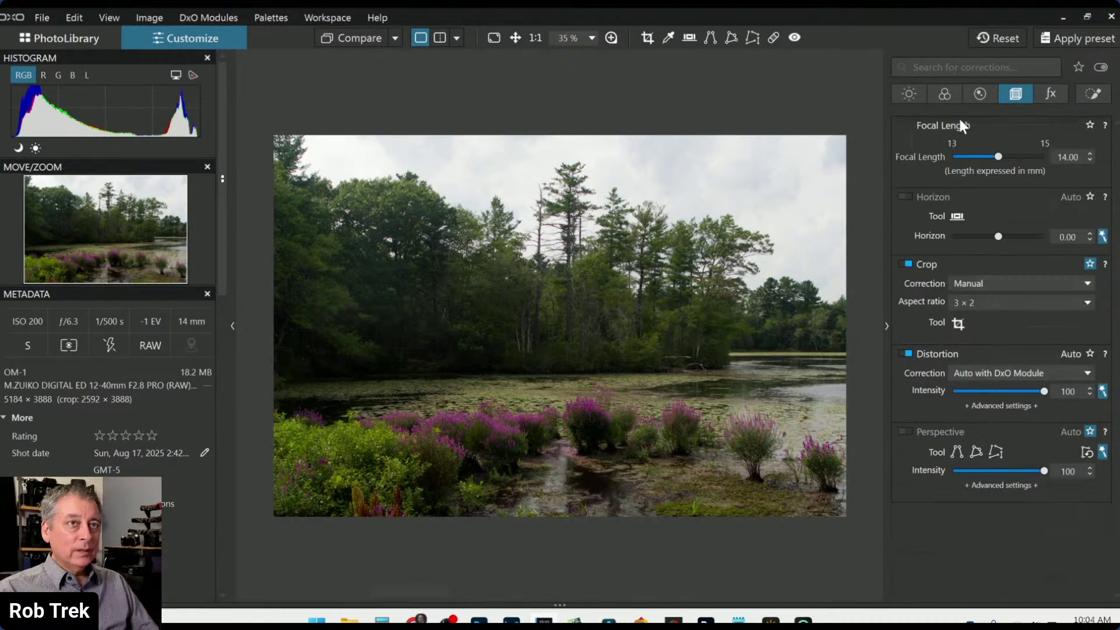
Try the Neutral Black and White rendering on the pond photo and return to color rendering.
{"action": "left_click", "coordinate": [945, 94]}
{"action": "left_click", "coordinate": [1007, 298]}
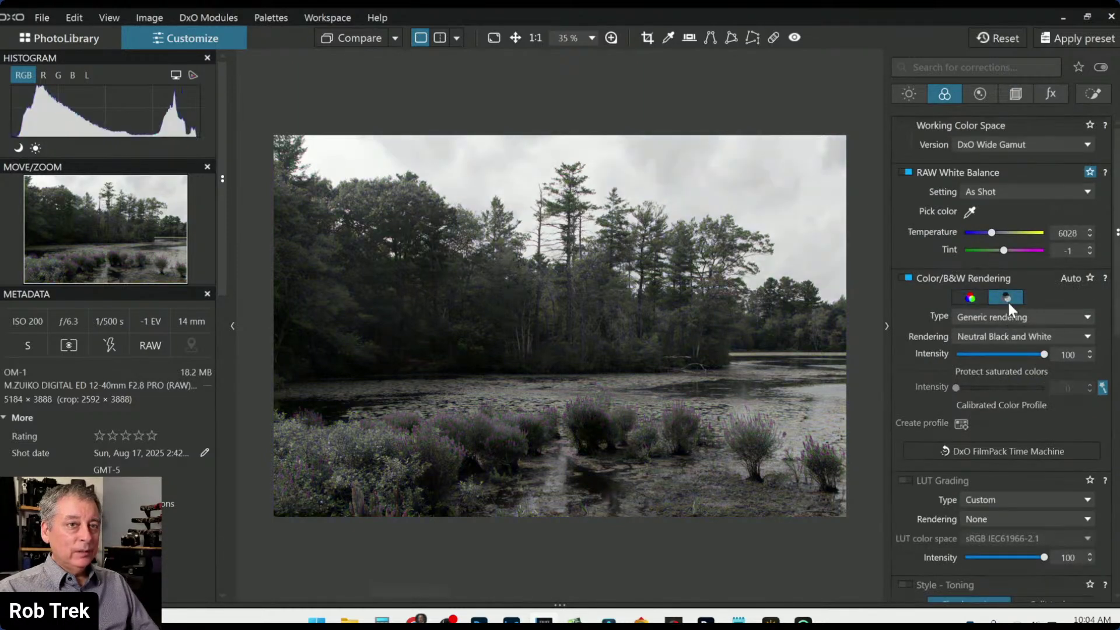
{"action": "left_click", "coordinate": [970, 298]}
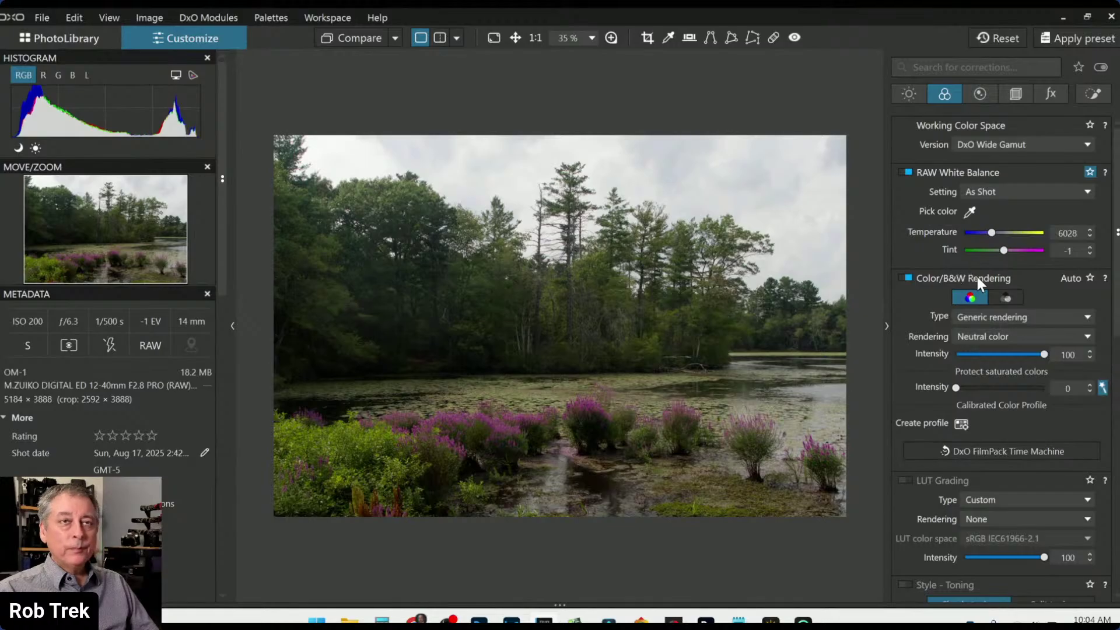
Add a control line over the upper half of the photo, sample the sky and set its Luma selectivity to 55.
{"action": "left_click", "coordinate": [1092, 94]}
{"action": "left_click", "coordinate": [935, 147]}
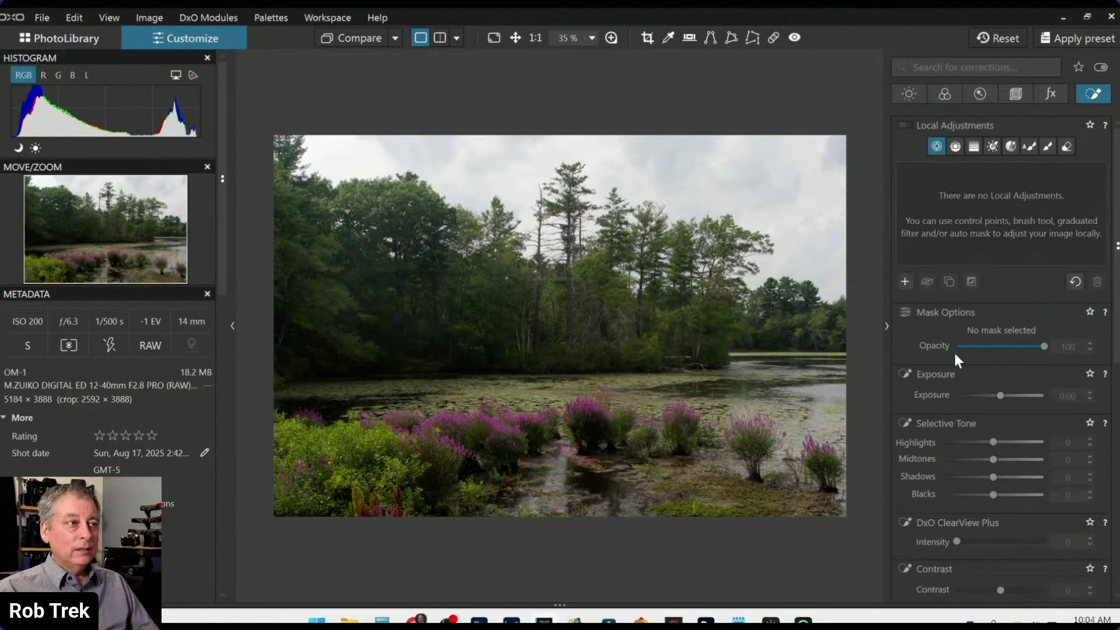
{"action": "left_click", "coordinate": [955, 146]}
{"action": "left_click_drag", "start_coordinate": [798, 258], "coordinate": [802, 349]}
{"action": "left_click_drag", "start_coordinate": [804, 285], "coordinate": [794, 194]}
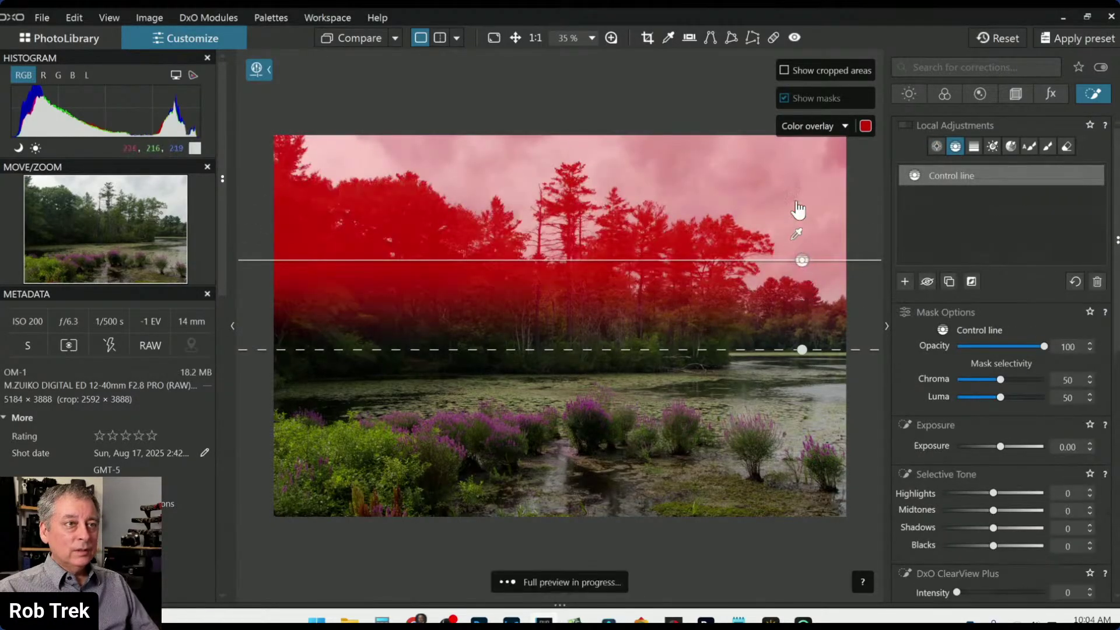
{"action": "scroll", "coordinate": [928, 417], "scroll_direction": "down", "scroll_amount": 1}
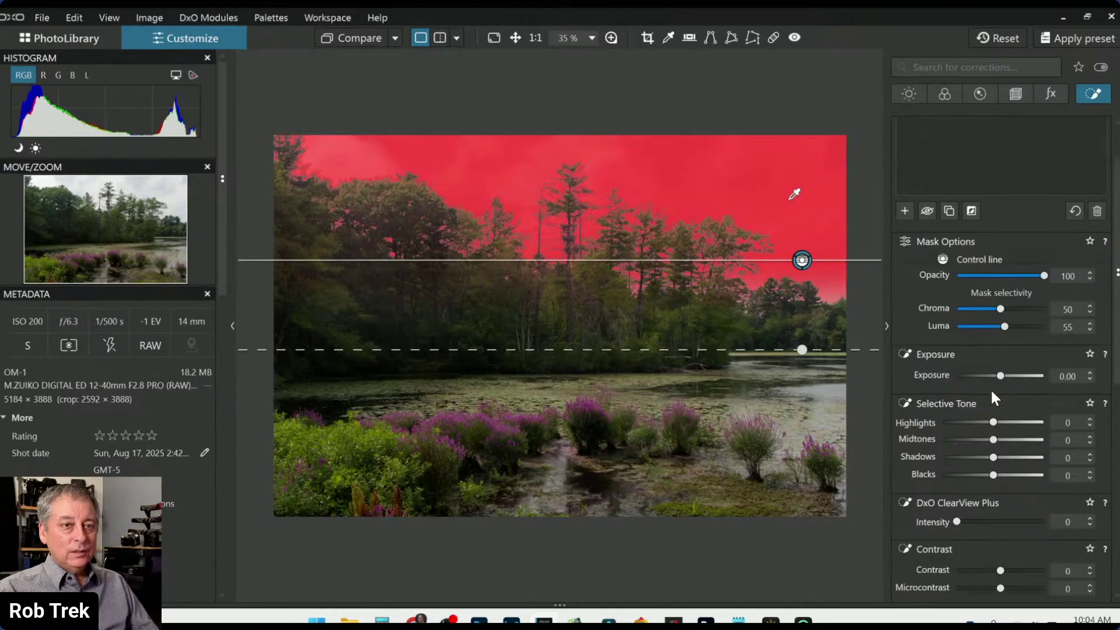
Set the sky mask's ClearView Plus intensity to 46, microcontrast to 25 and highlights to 10.
{"action": "left_click", "coordinate": [996, 522]}
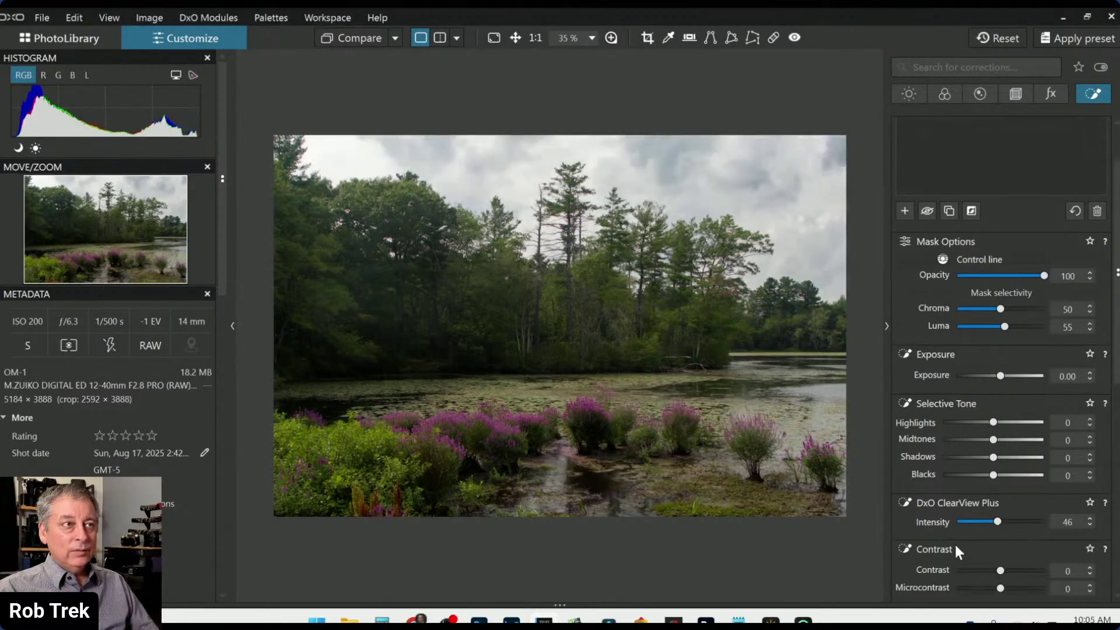
{"action": "scroll", "coordinate": [953, 543], "scroll_direction": "down", "scroll_amount": 2}
{"action": "left_click", "coordinate": [1011, 517]}
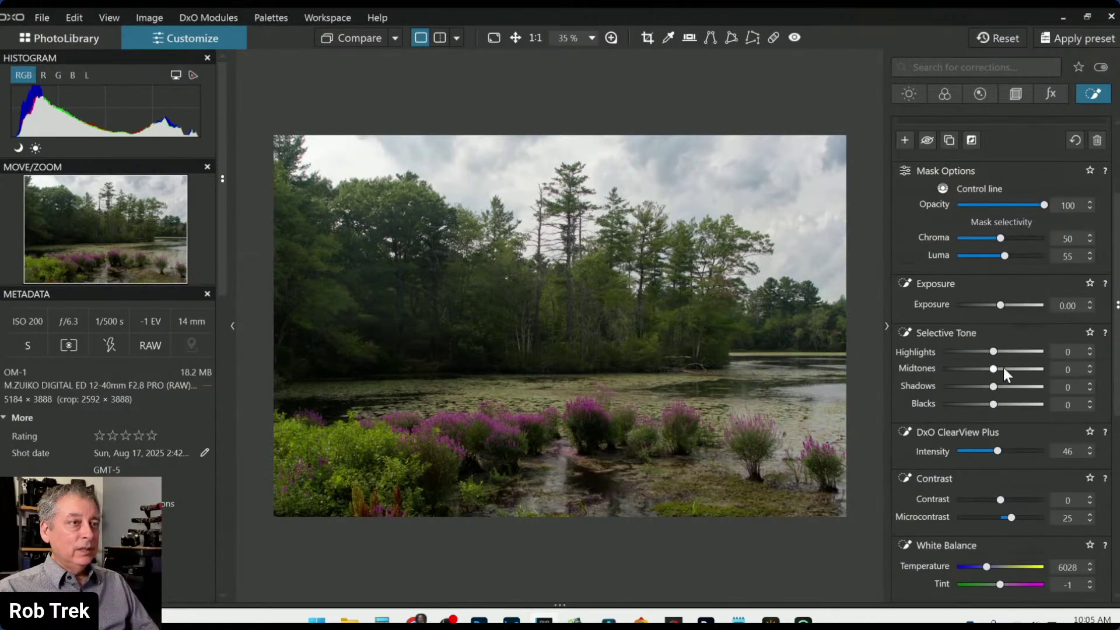
{"action": "scroll", "coordinate": [994, 351], "scroll_direction": "up", "scroll_amount": 1}
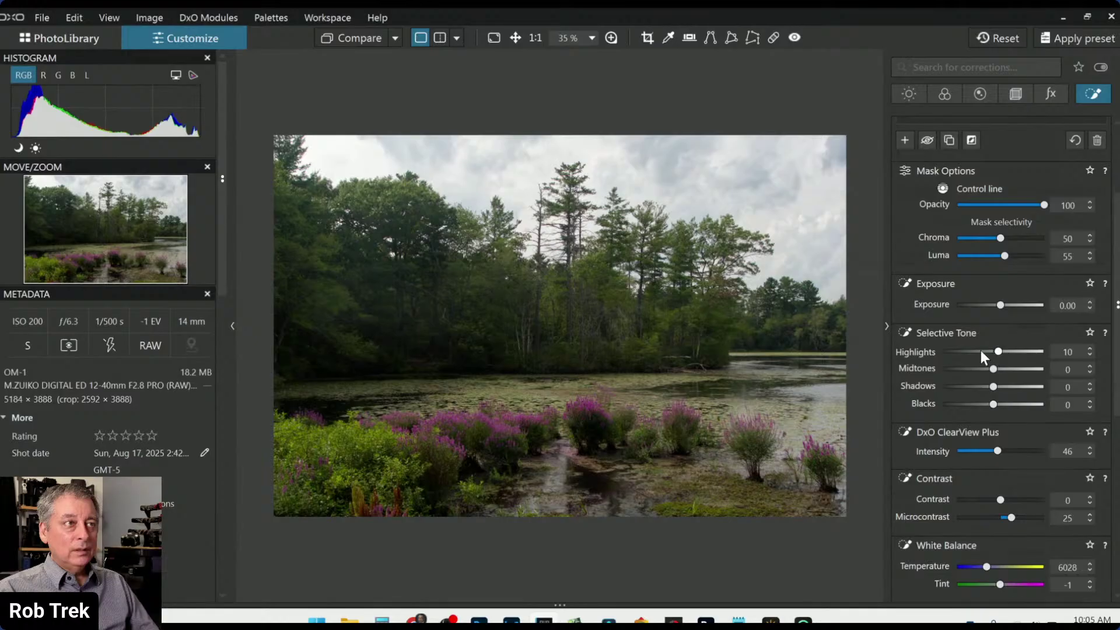
Add a second control line over the foreground, sample the purple flowers and set its Chroma selectivity to 55.
{"action": "scroll", "coordinate": [929, 305], "scroll_direction": "up", "scroll_amount": 2}
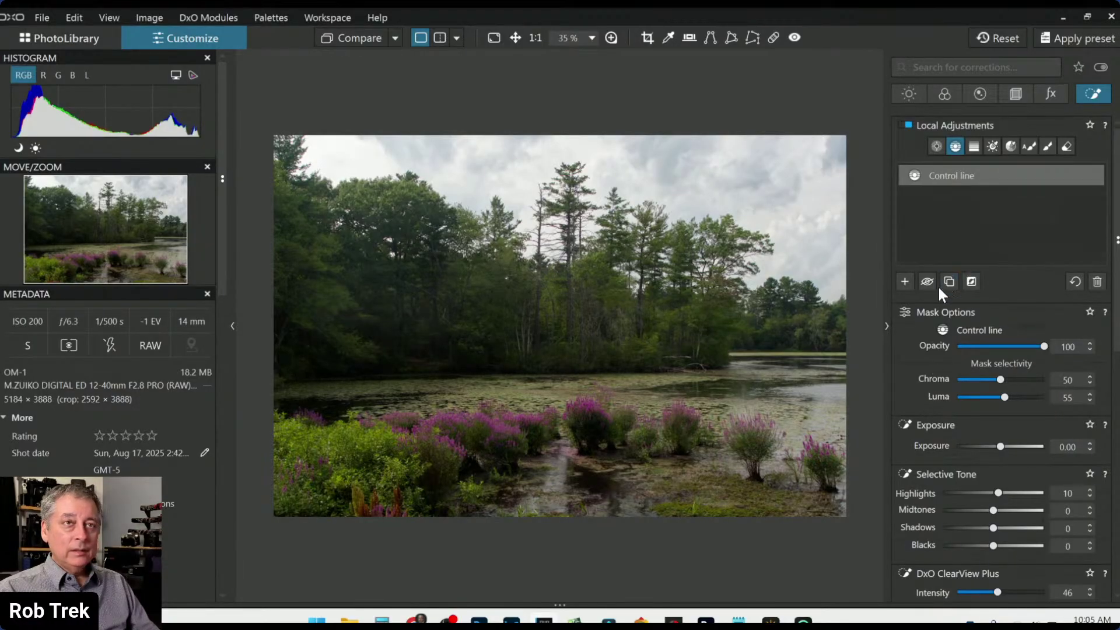
{"action": "left_click", "coordinate": [904, 282]}
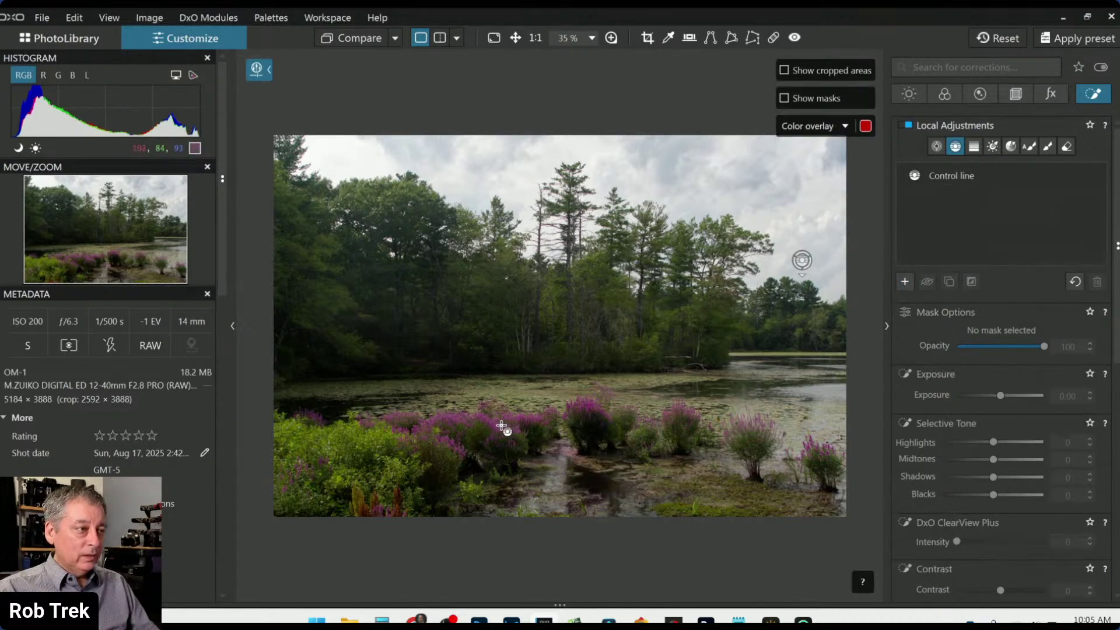
{"action": "left_click_drag", "start_coordinate": [502, 425], "coordinate": [505, 379]}
{"action": "scroll", "coordinate": [498, 440], "scroll_direction": "up", "scroll_amount": 3}
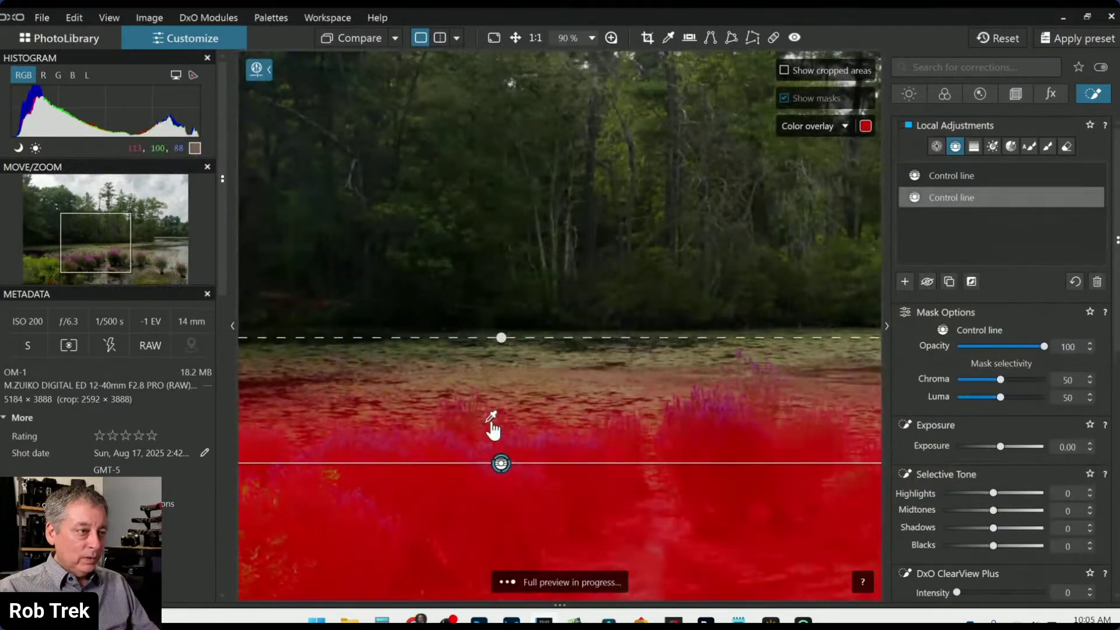
{"action": "left_click_drag", "start_coordinate": [491, 445], "coordinate": [487, 451]}
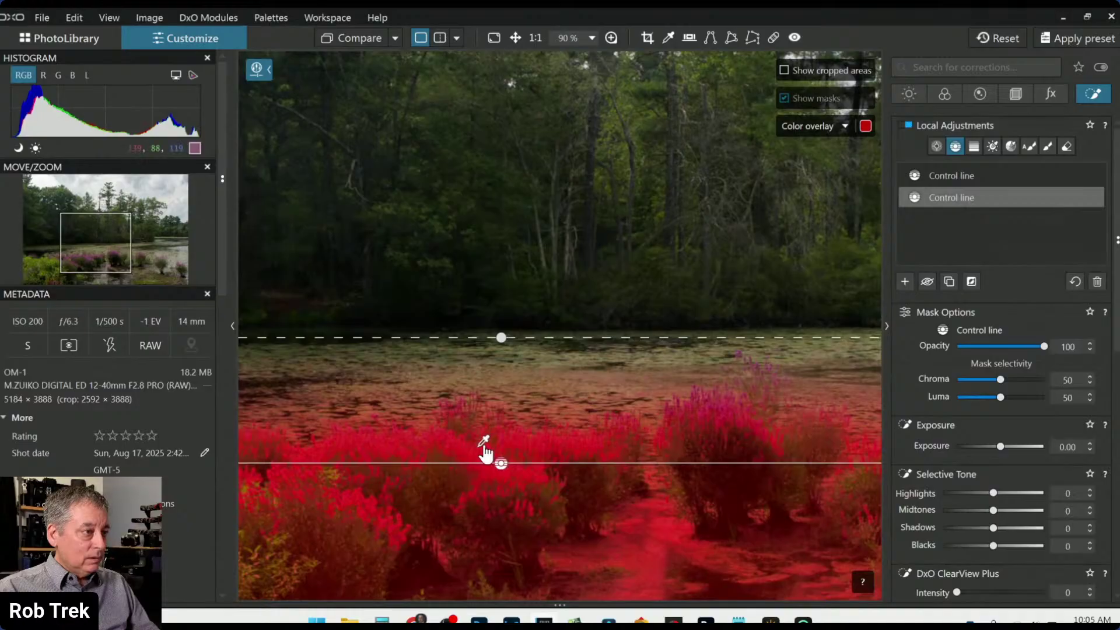
{"action": "left_click_drag", "start_coordinate": [485, 452], "coordinate": [486, 448]}
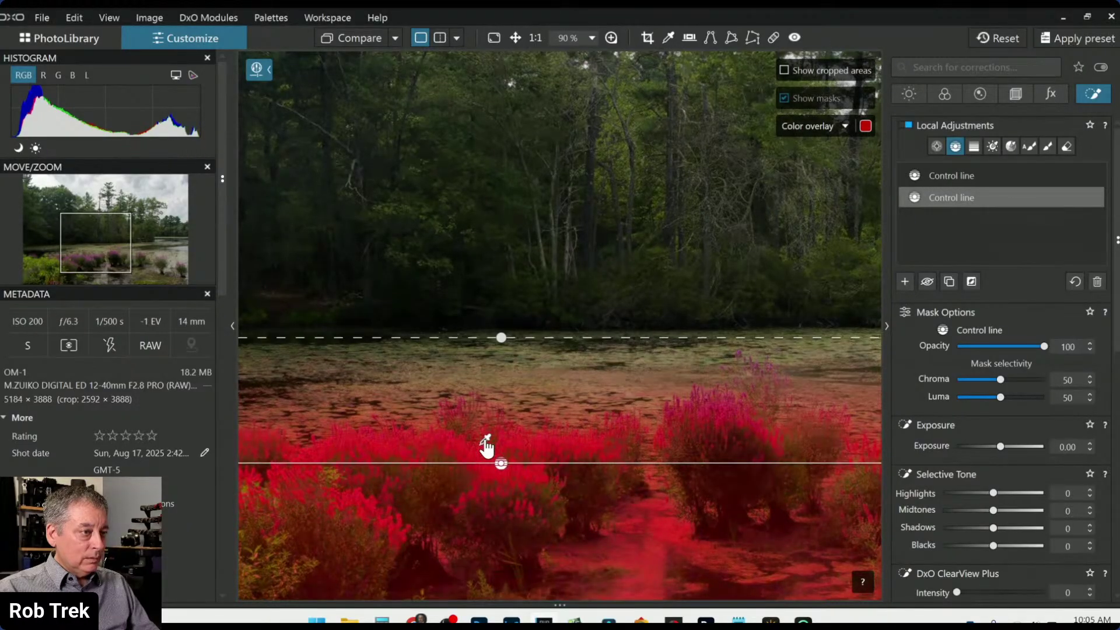
{"action": "scroll", "coordinate": [587, 493], "scroll_direction": "down", "scroll_amount": 2}
{"action": "scroll", "coordinate": [692, 528], "scroll_direction": "down", "scroll_amount": 3}
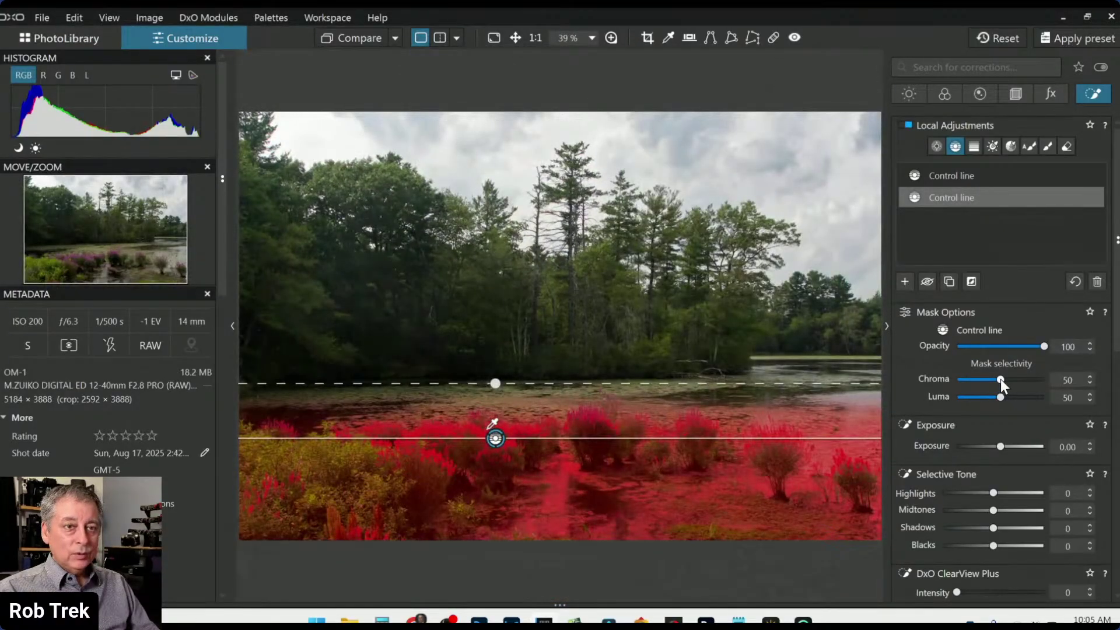
{"action": "scroll", "coordinate": [1000, 379], "scroll_direction": "up", "scroll_amount": 5}
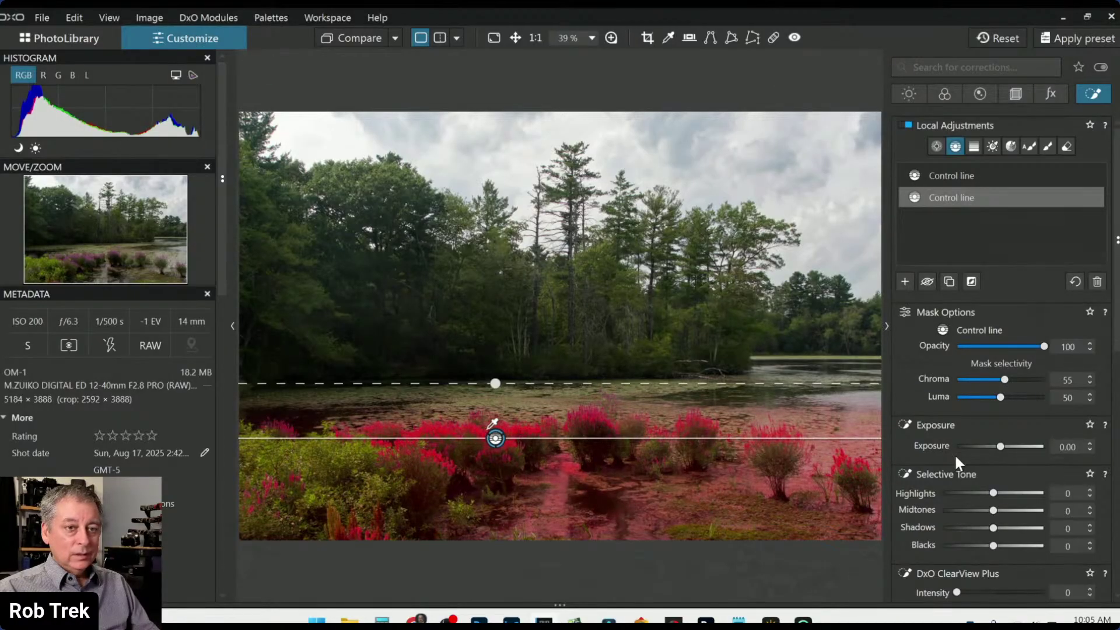
Set the flower mask's highlights to 56, midtones to 39, shadows to 23 and vibrancy to 41.
{"action": "left_click_drag", "start_coordinate": [994, 490], "coordinate": [1008, 492]}
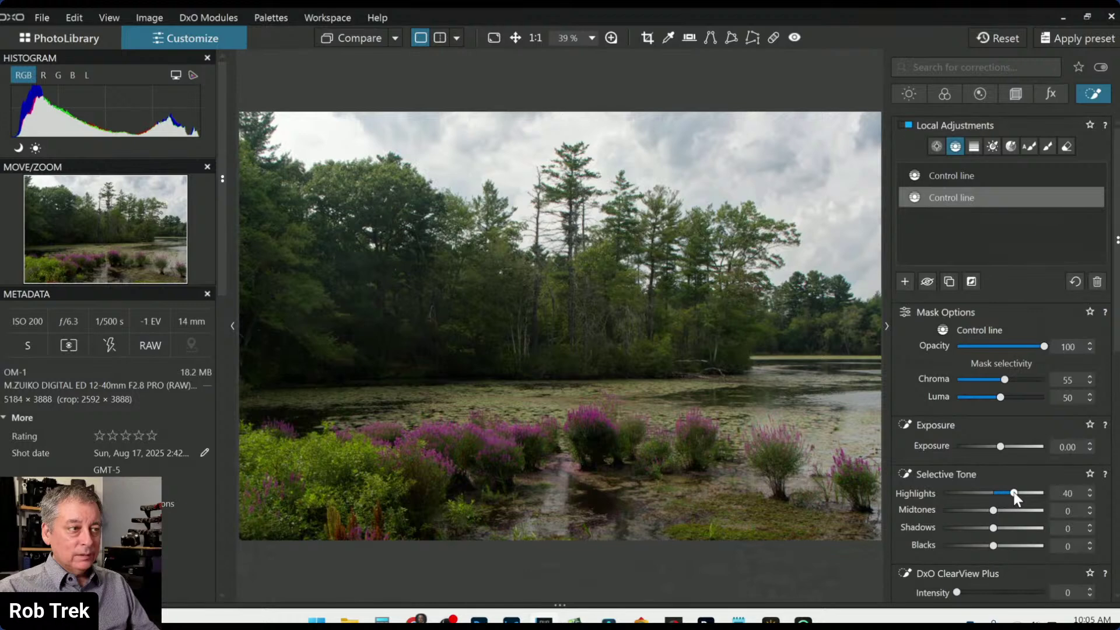
{"action": "mouse_move", "coordinate": [993, 510]}
{"action": "left_mouse_down"}
{"action": "mouse_move", "coordinate": [1014, 511]}
{"action": "mouse_move", "coordinate": [1004, 528]}
{"action": "left_mouse_up"}
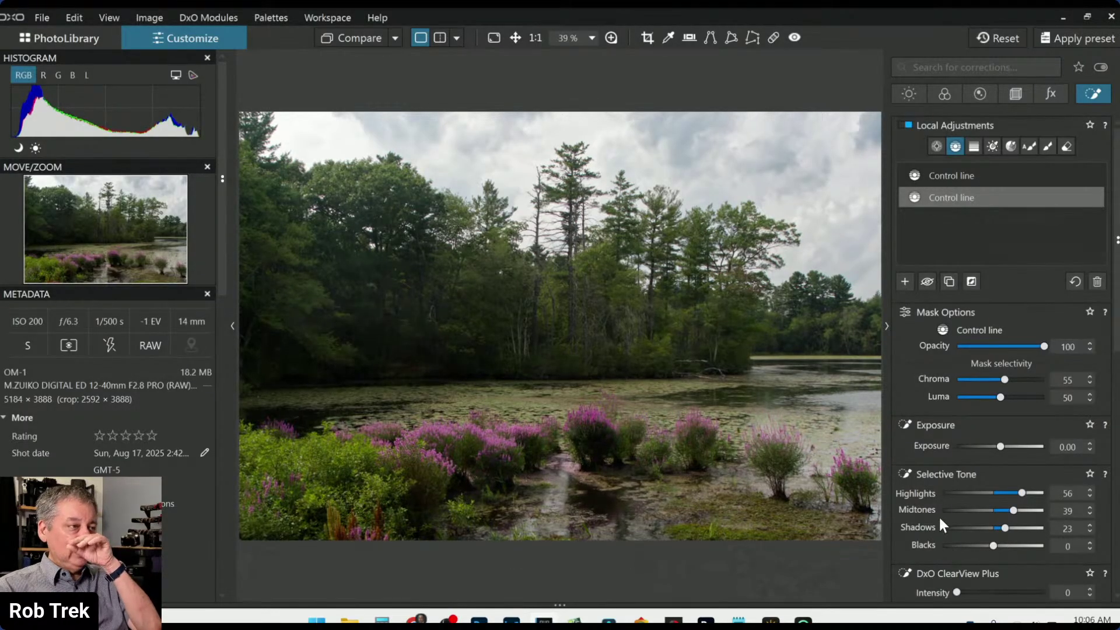
{"action": "scroll", "coordinate": [936, 513], "scroll_direction": "down", "scroll_amount": 4}
{"action": "scroll", "coordinate": [934, 510], "scroll_direction": "down", "scroll_amount": 5}
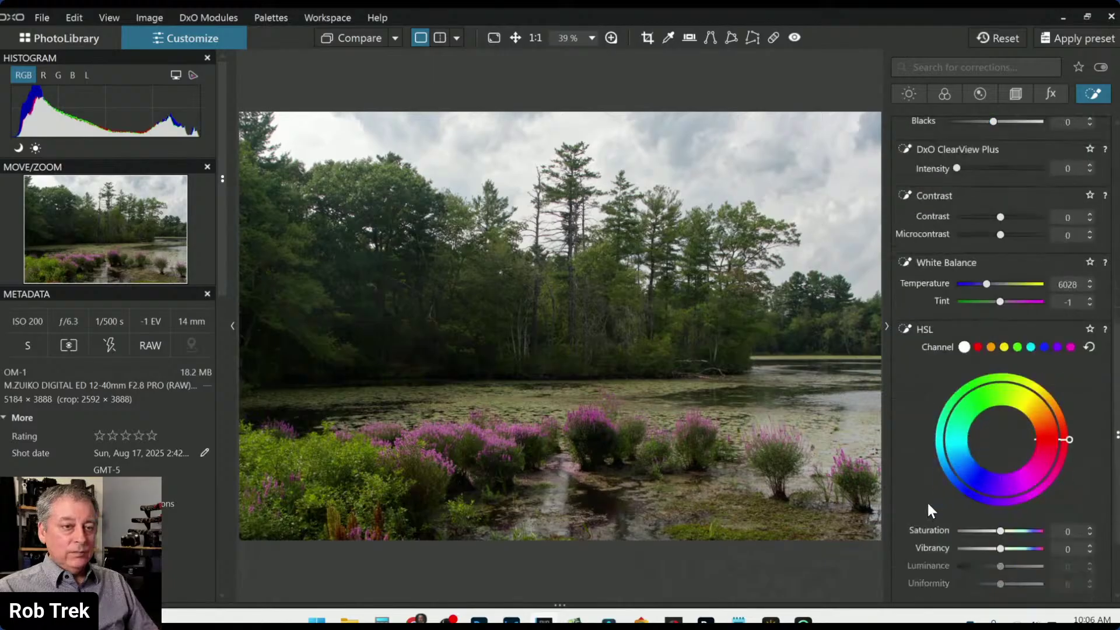
{"action": "left_click_drag", "start_coordinate": [1000, 516], "coordinate": [1019, 516]}
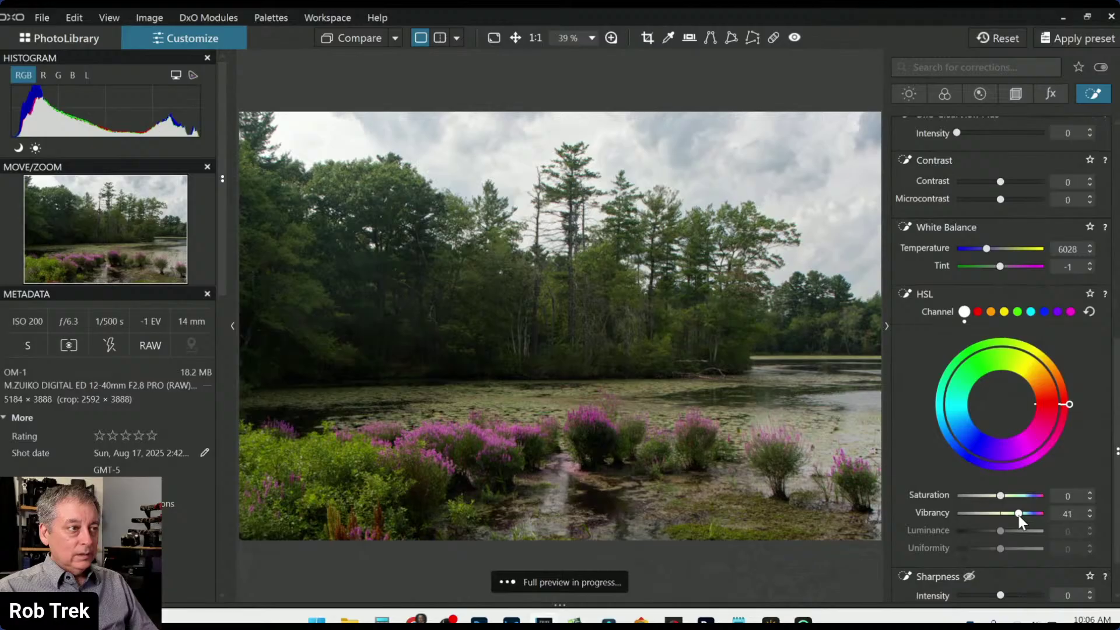
{"action": "scroll", "coordinate": [906, 495], "scroll_direction": "down", "scroll_amount": 1}
{"action": "key", "text": "l"}
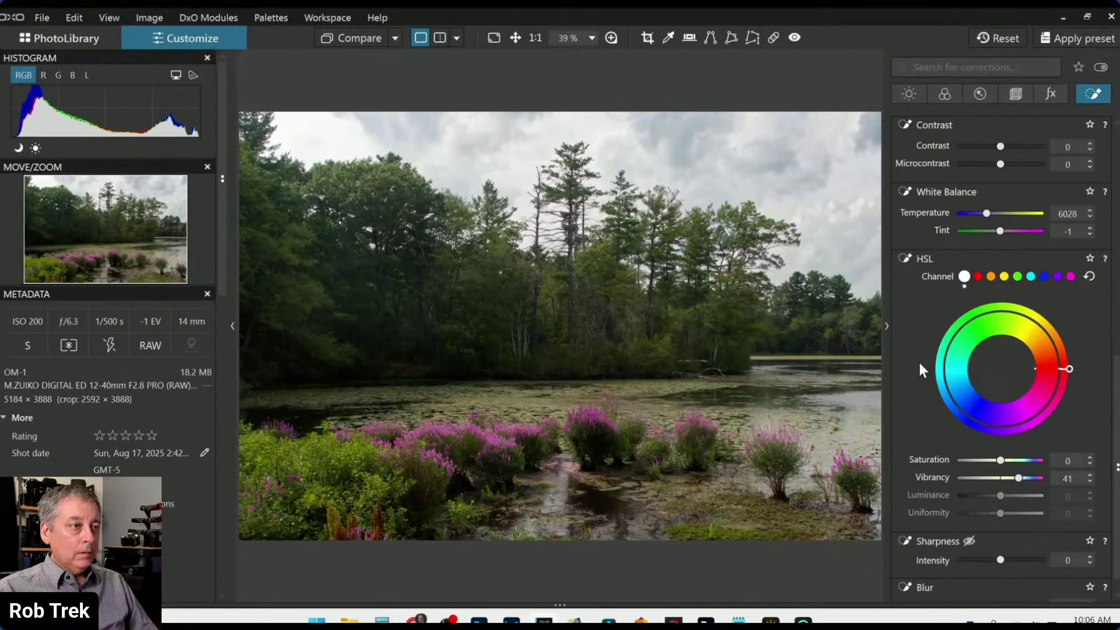
Create a new control point mask on the dark trees along the left shoreline.
{"action": "scroll", "coordinate": [921, 315], "scroll_direction": "up", "scroll_amount": 10}
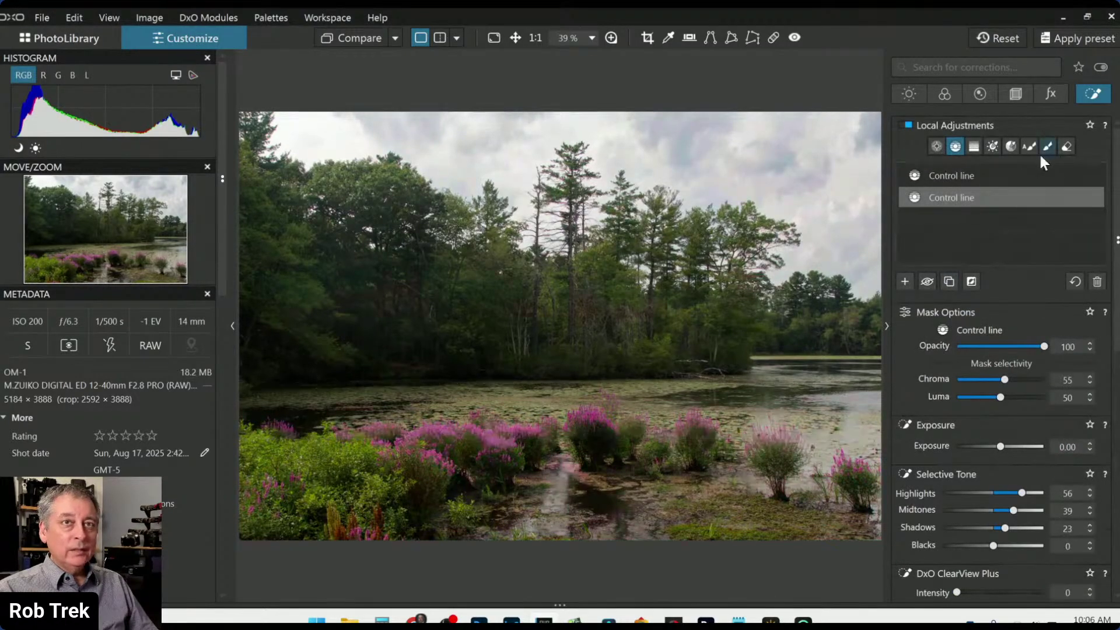
{"action": "left_click", "coordinate": [909, 275]}
{"action": "left_click", "coordinate": [936, 146]}
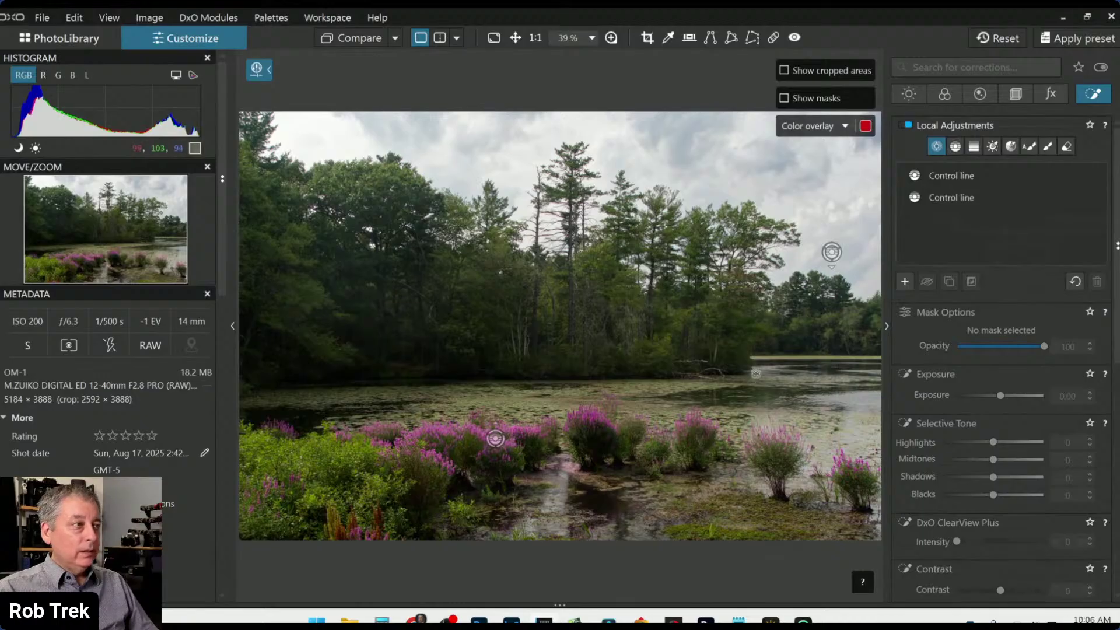
{"action": "scroll", "coordinate": [574, 406], "scroll_direction": "up", "scroll_amount": 2}
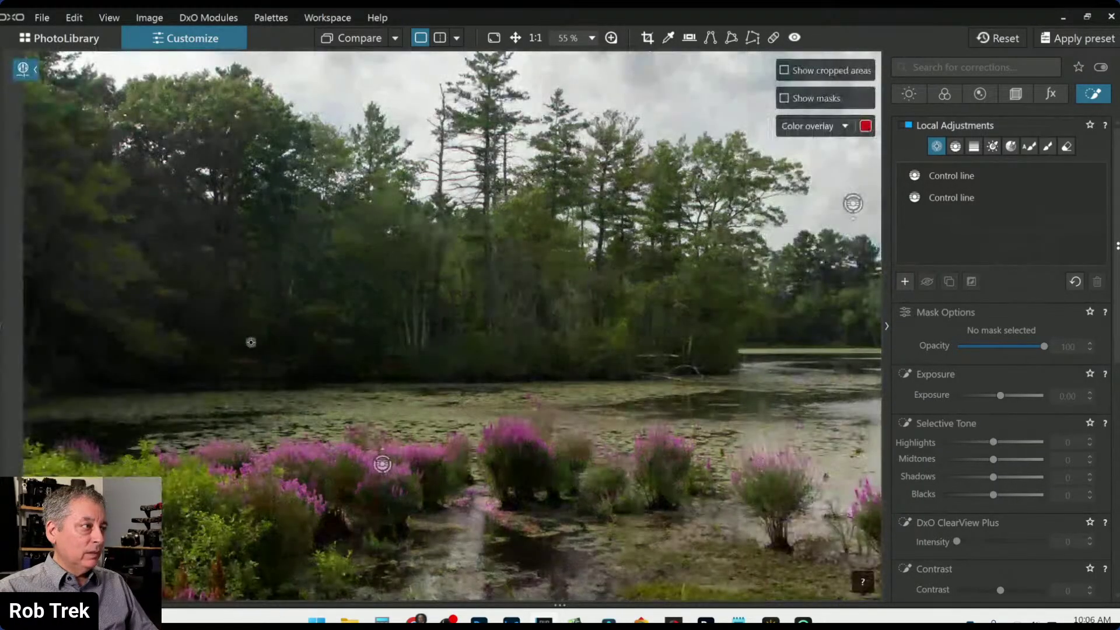
{"action": "left_click", "coordinate": [232, 328]}
{"action": "scroll", "coordinate": [230, 384], "scroll_direction": "up", "scroll_amount": 2}
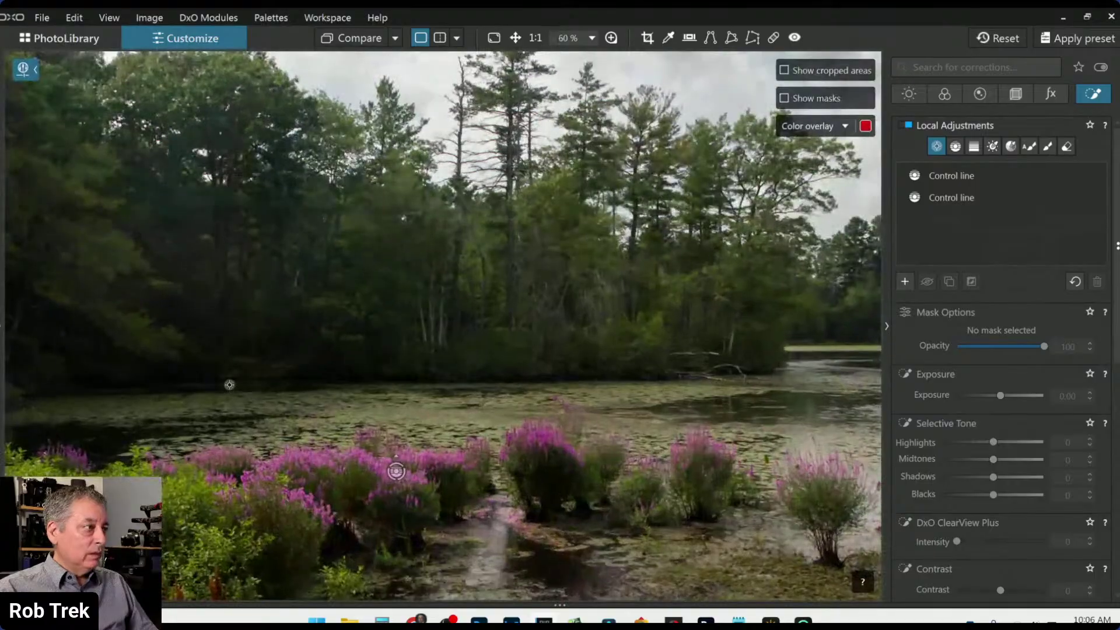
{"action": "left_click", "coordinate": [250, 354]}
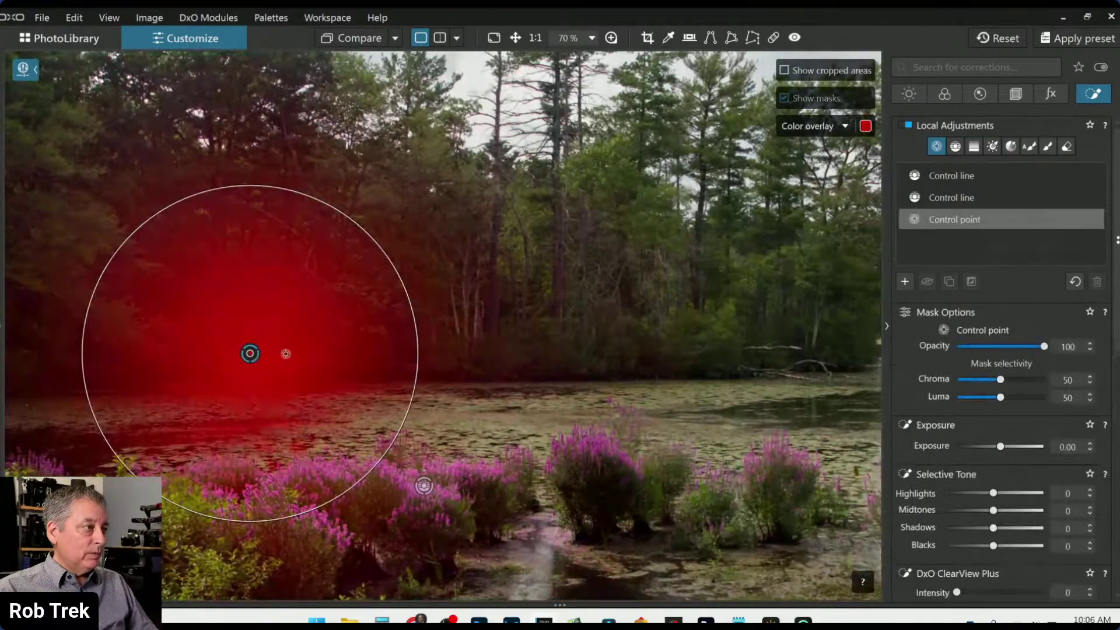
Shrink the circle of the dark-tree control point and set its highlights to 100, midtones to 64 and shadows to 38.
{"action": "left_click_drag", "start_coordinate": [407, 293], "coordinate": [313, 322]}
{"action": "left_click_drag", "start_coordinate": [993, 493], "coordinate": [1030, 492]}
{"action": "left_click", "coordinate": [1013, 509]}
{"action": "left_click", "coordinate": [1007, 528]}
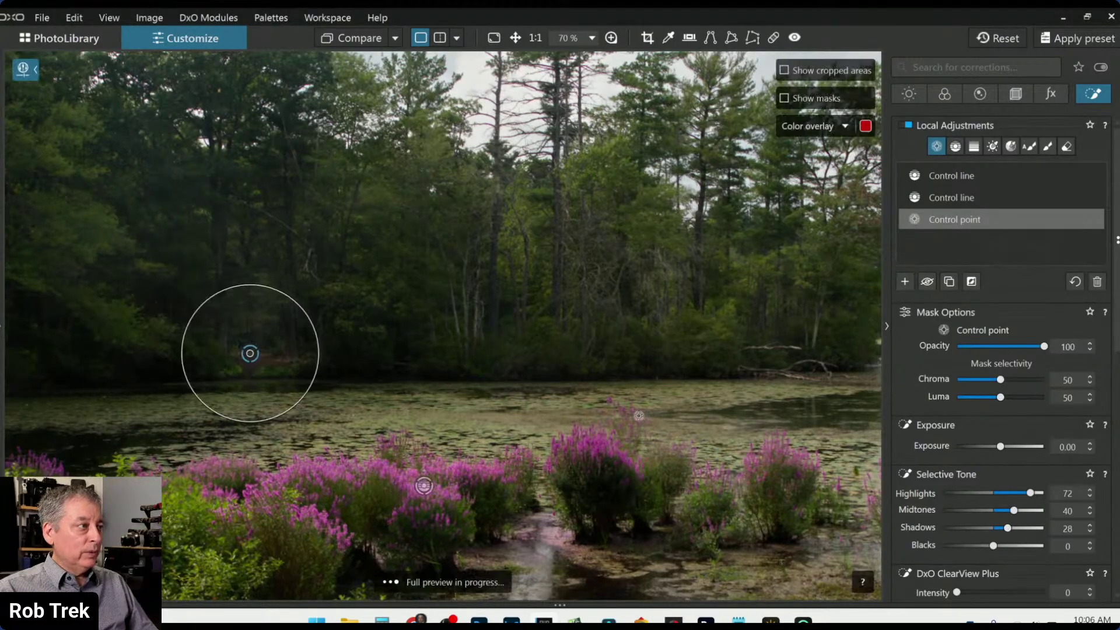
{"action": "left_click_drag", "start_coordinate": [1030, 494], "coordinate": [1013, 529]}
{"action": "left_click", "coordinate": [1018, 510]}
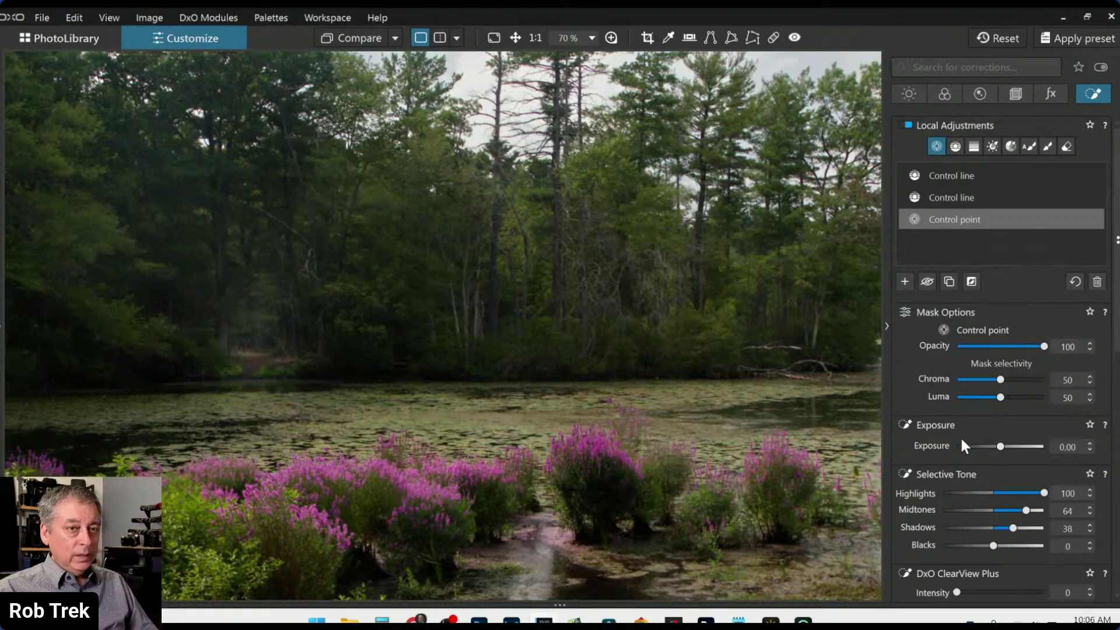
Set the dark-tree mask's ClearView Plus intensity to 53.
{"action": "scroll", "coordinate": [960, 436], "scroll_direction": "down", "scroll_amount": 3}
{"action": "scroll", "coordinate": [960, 441], "scroll_direction": "down", "scroll_amount": 5}
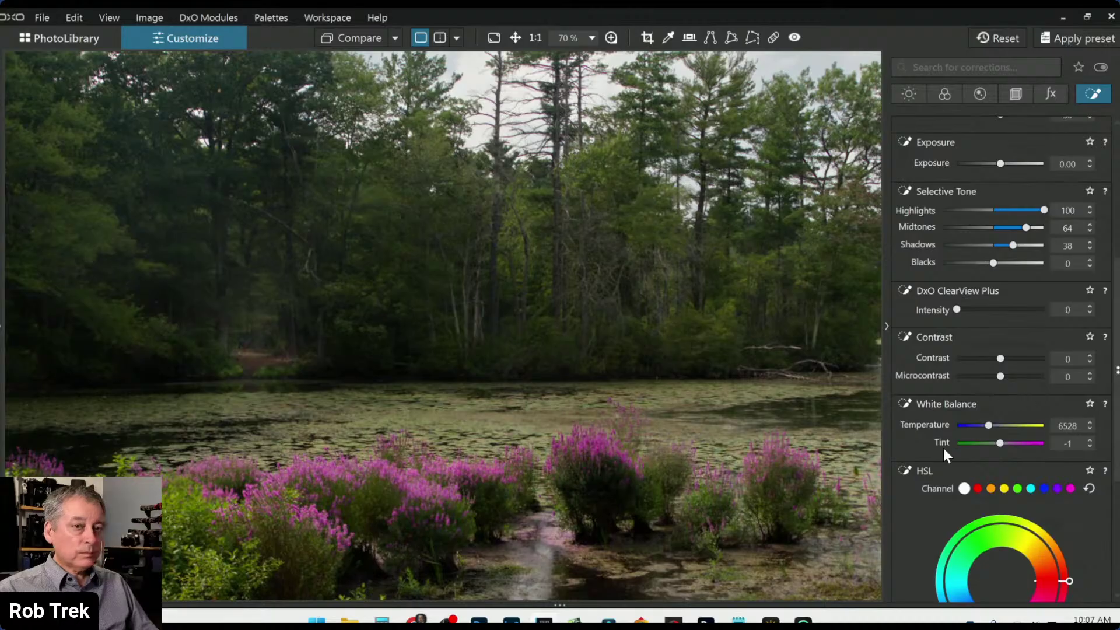
{"action": "scroll", "coordinate": [949, 443], "scroll_direction": "down", "scroll_amount": 5}
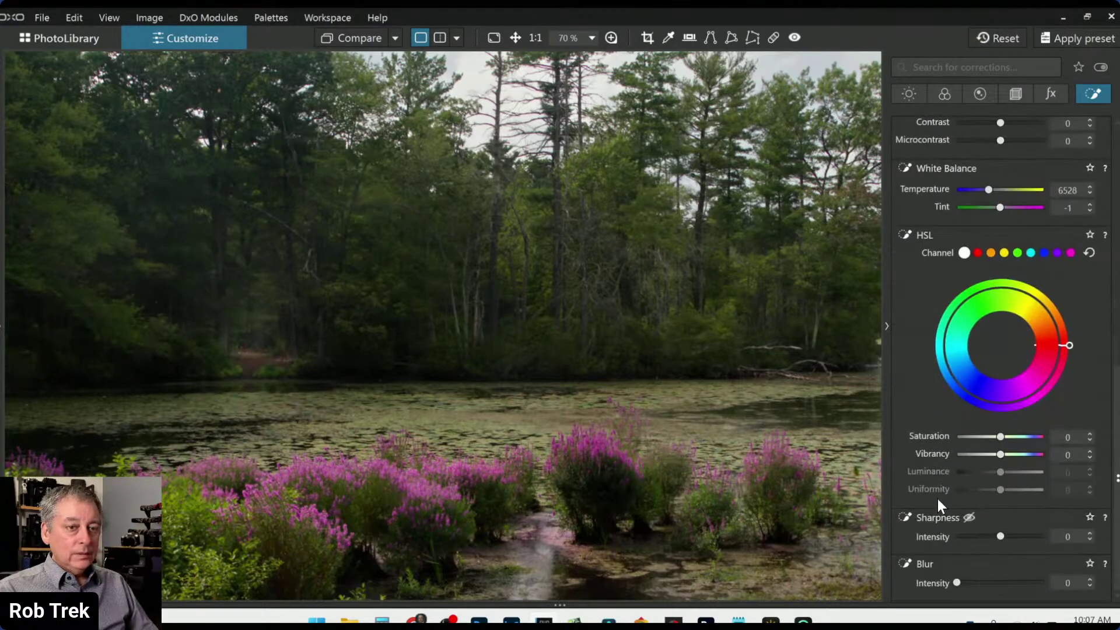
{"action": "scroll", "coordinate": [936, 496], "scroll_direction": "up", "scroll_amount": 5}
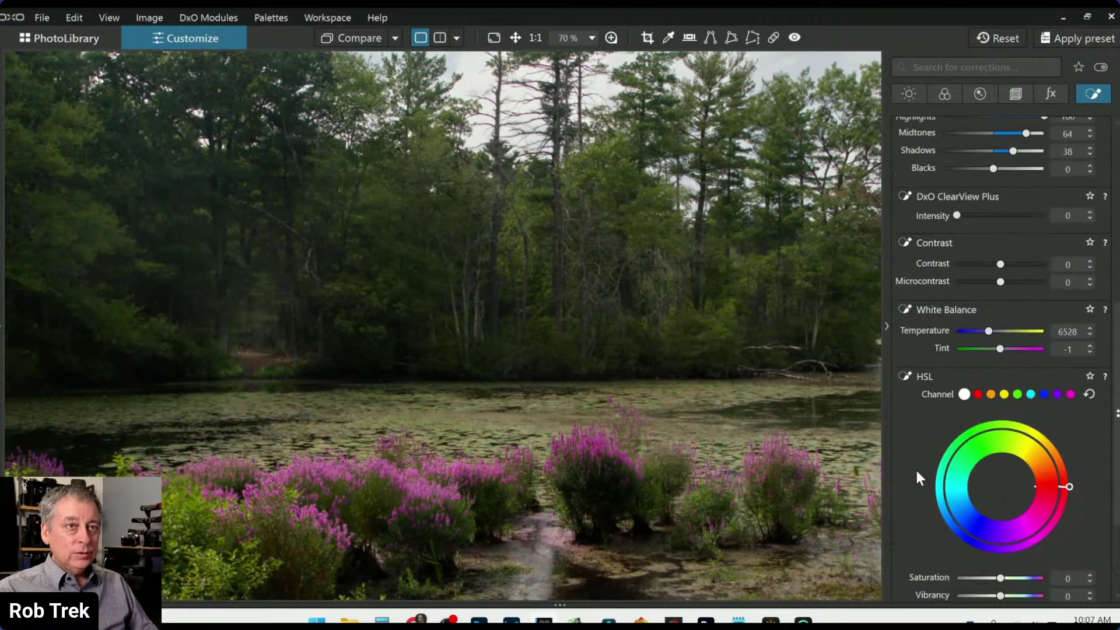
{"action": "left_click", "coordinate": [991, 321]}
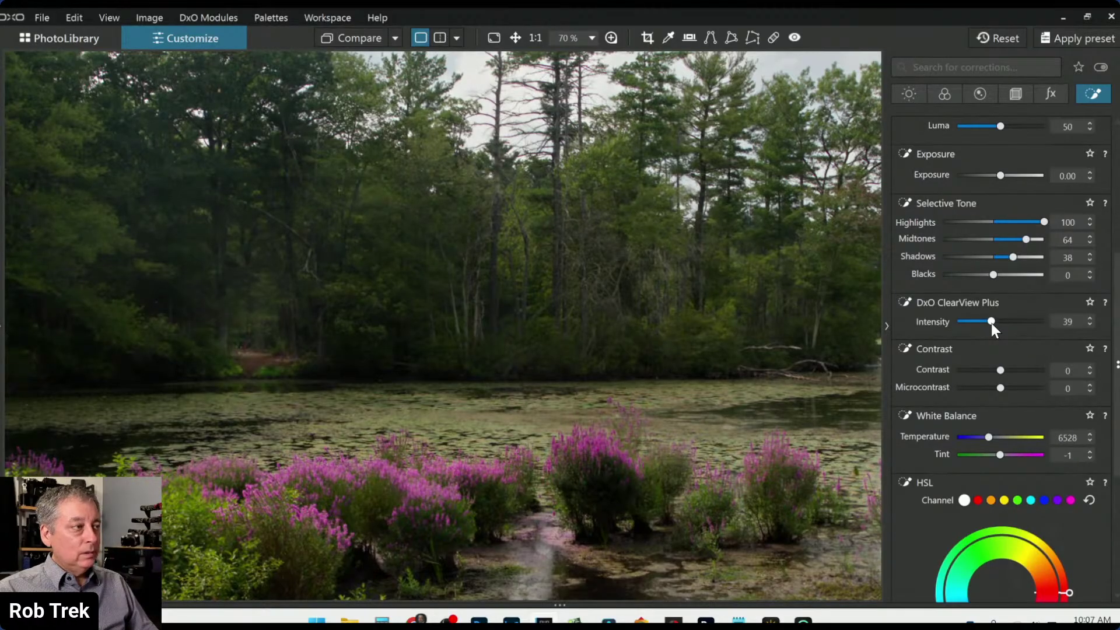
{"action": "left_click", "coordinate": [1000, 321]}
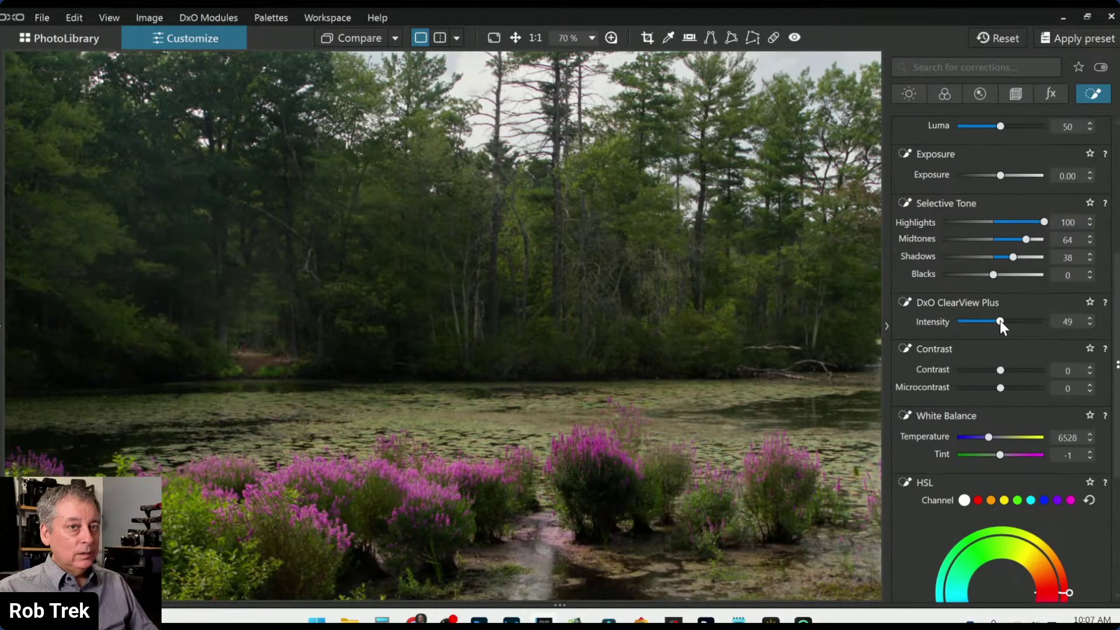
{"action": "left_click_drag", "start_coordinate": [999, 321], "coordinate": [1003, 321]}
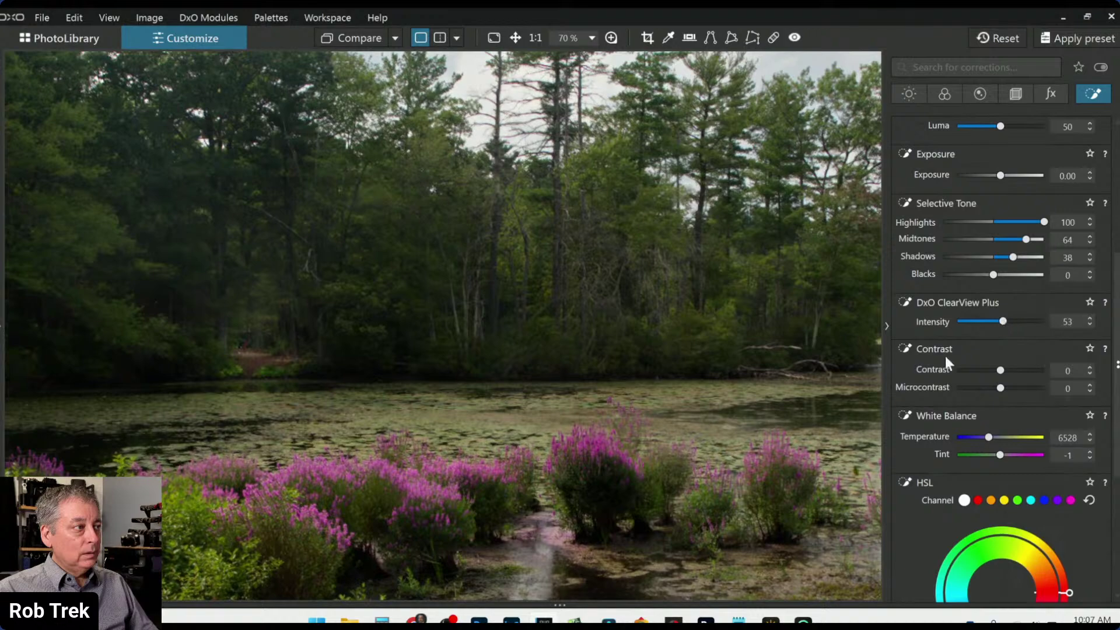
Try extra control points in the dark-tree mask, on the pale mid-shoreline trunks and on the trees above the first point.
{"action": "key", "text": "l"}
{"action": "key", "text": "ctrl+0"}
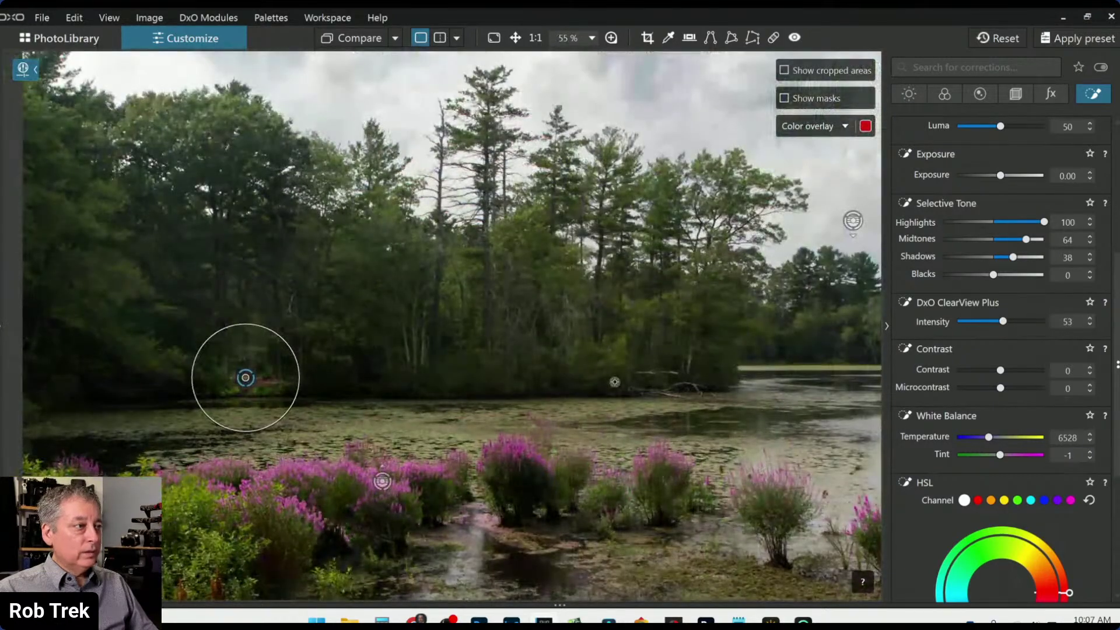
{"action": "scroll", "coordinate": [401, 356], "scroll_direction": "up", "scroll_amount": 5}
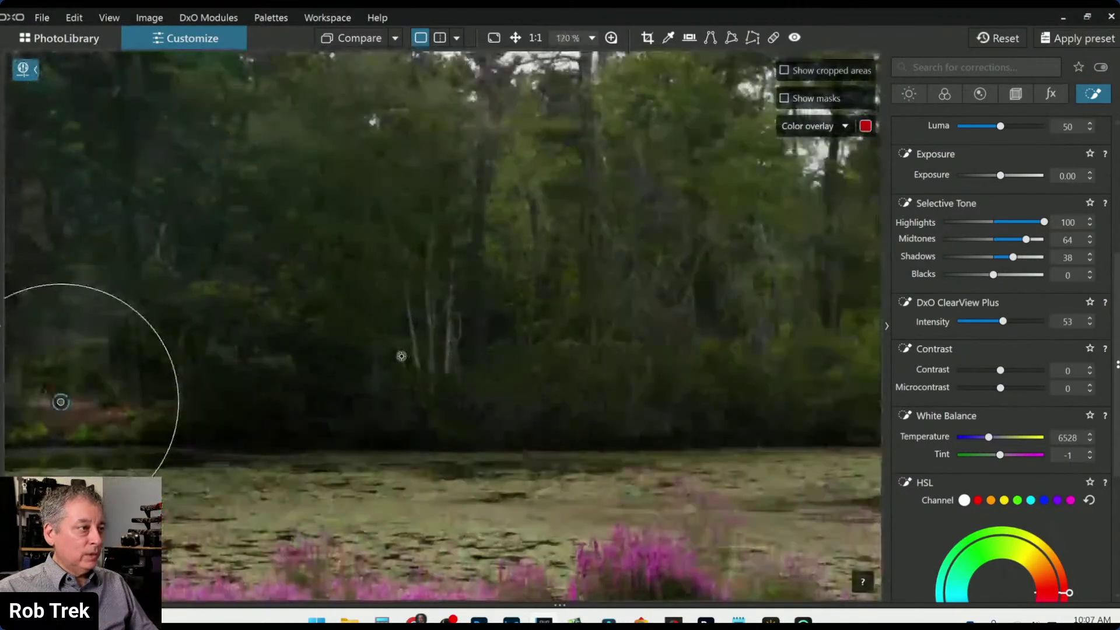
{"action": "left_click", "coordinate": [448, 348]}
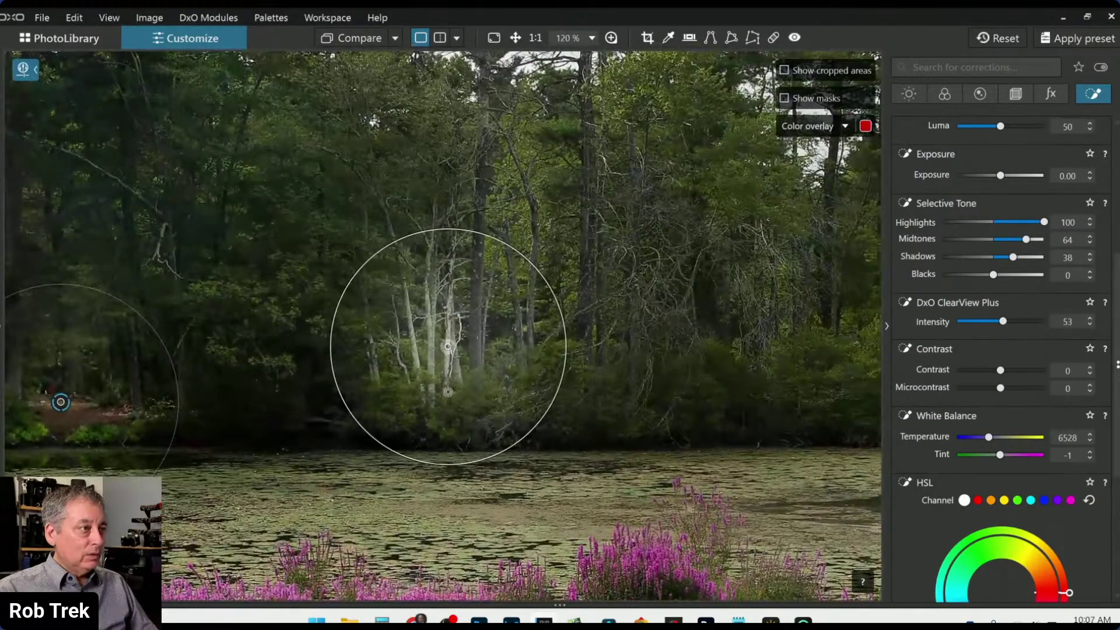
{"action": "left_click_drag", "start_coordinate": [531, 265], "coordinate": [480, 287]}
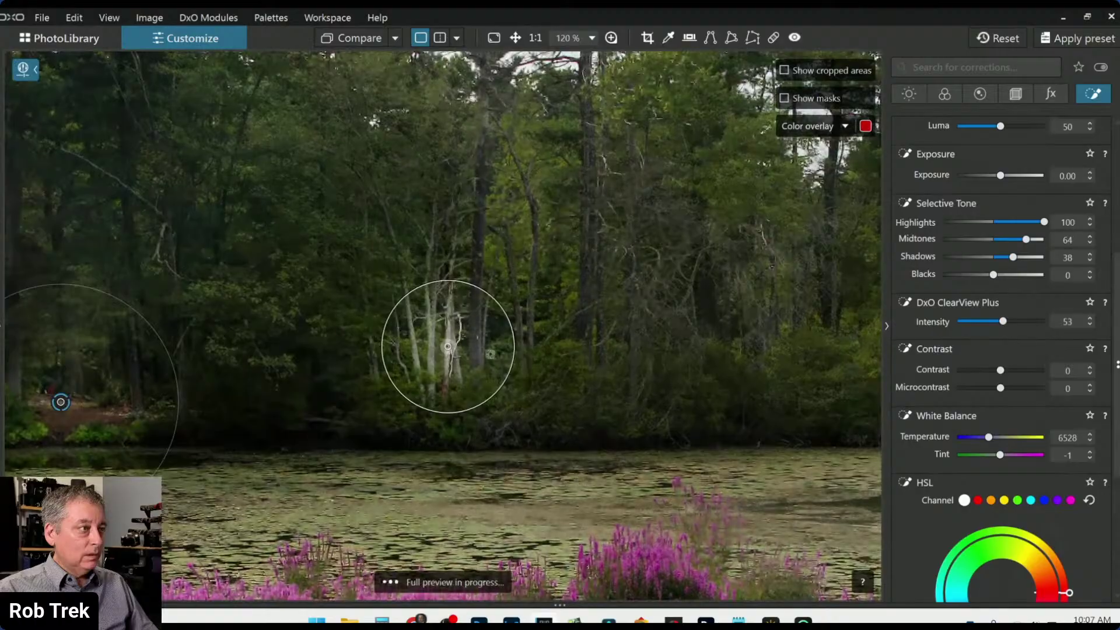
{"action": "scroll", "coordinate": [514, 379], "scroll_direction": "down", "scroll_amount": 3}
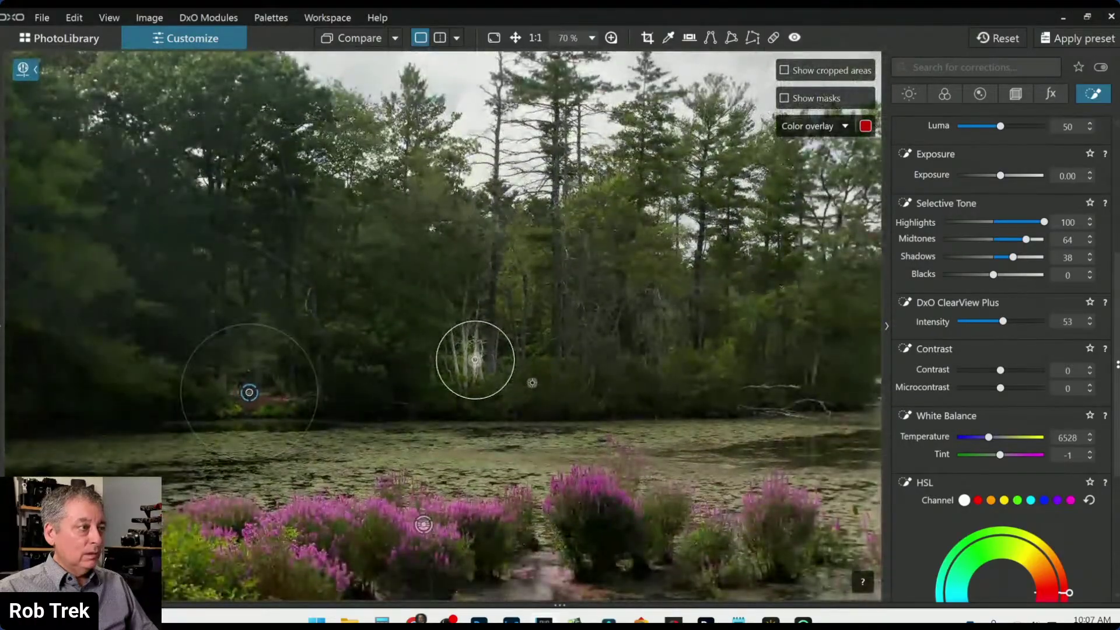
{"action": "key", "text": "Delete"}
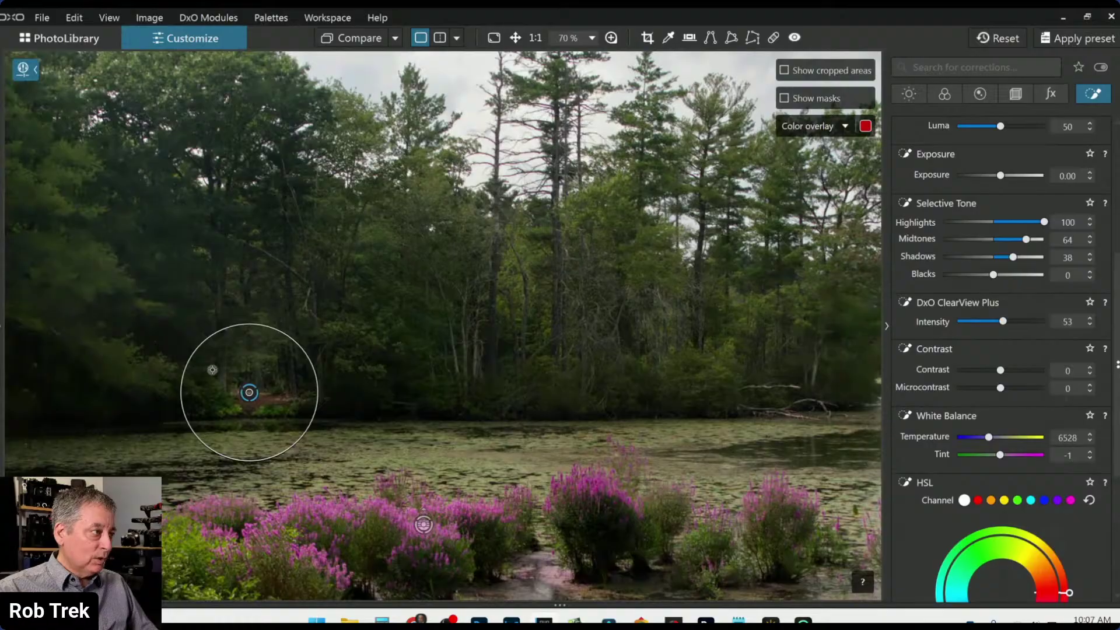
{"action": "left_click", "coordinate": [221, 305]}
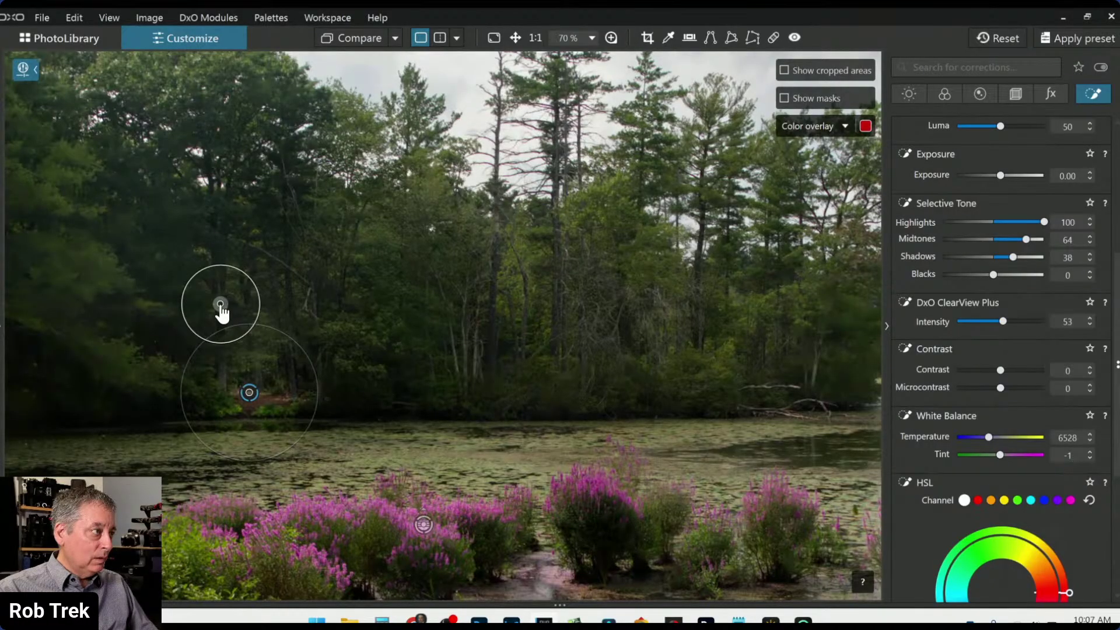
{"action": "key", "text": "Escape"}
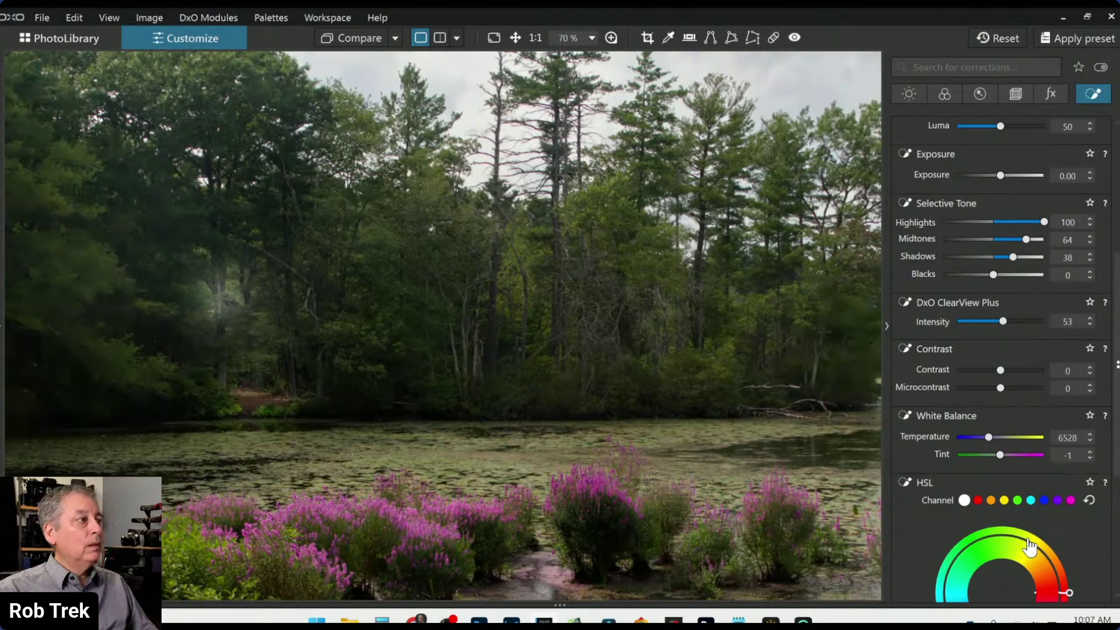
{"action": "left_click", "coordinate": [249, 392]}
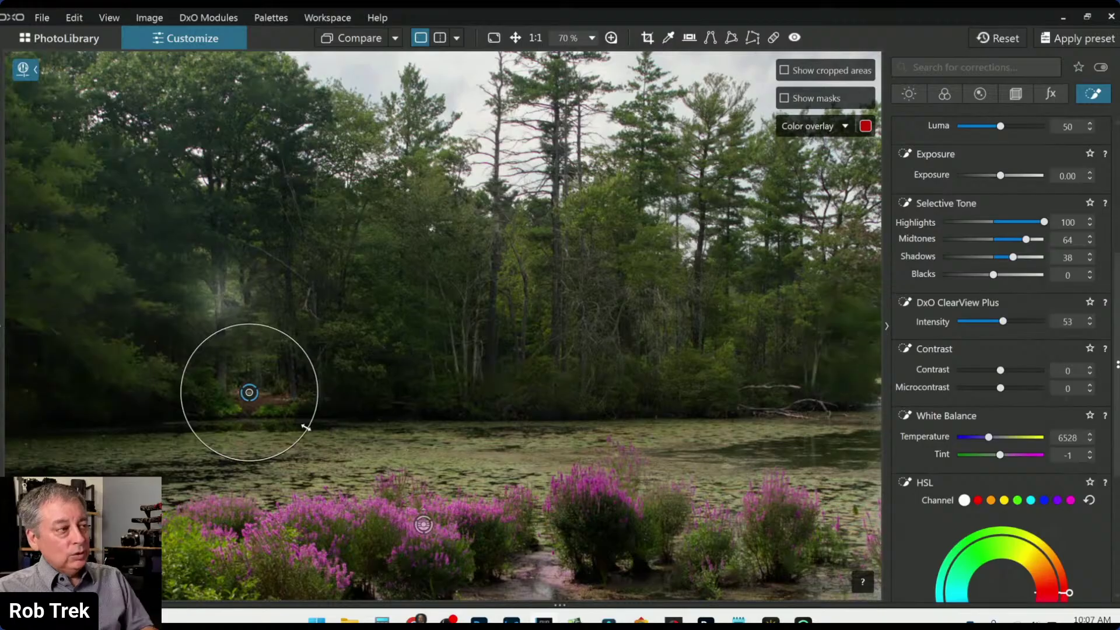
Add a control point to the same mask on the trees at the photo's far left edge and enlarge its circle moderately.
{"action": "left_click", "coordinate": [56, 361]}
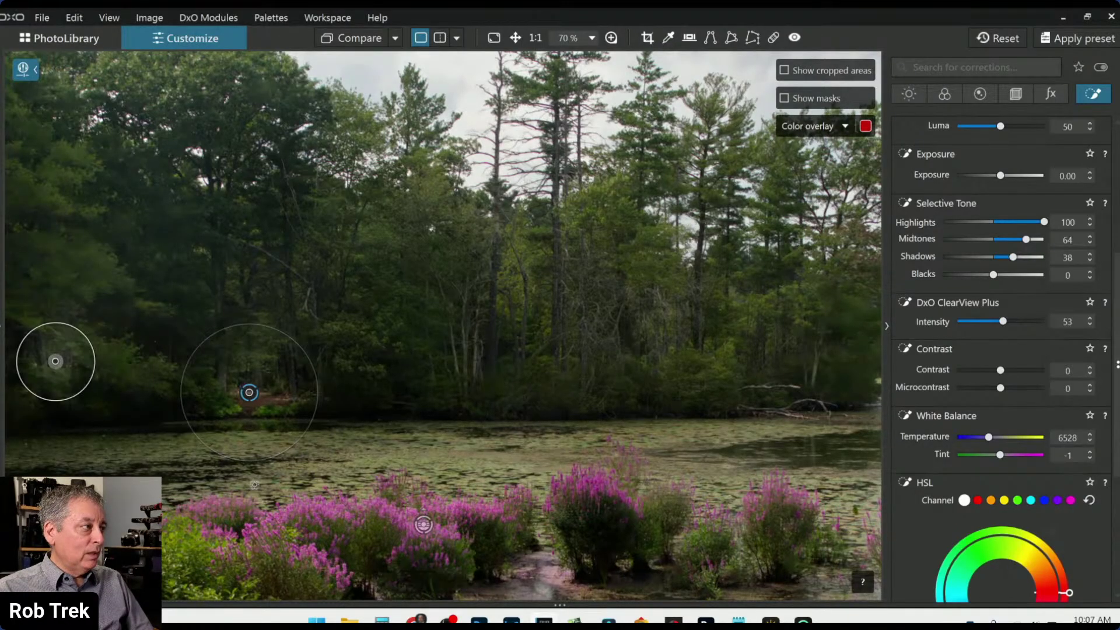
{"action": "left_click", "coordinate": [603, 344]}
{"action": "left_click", "coordinate": [763, 357]}
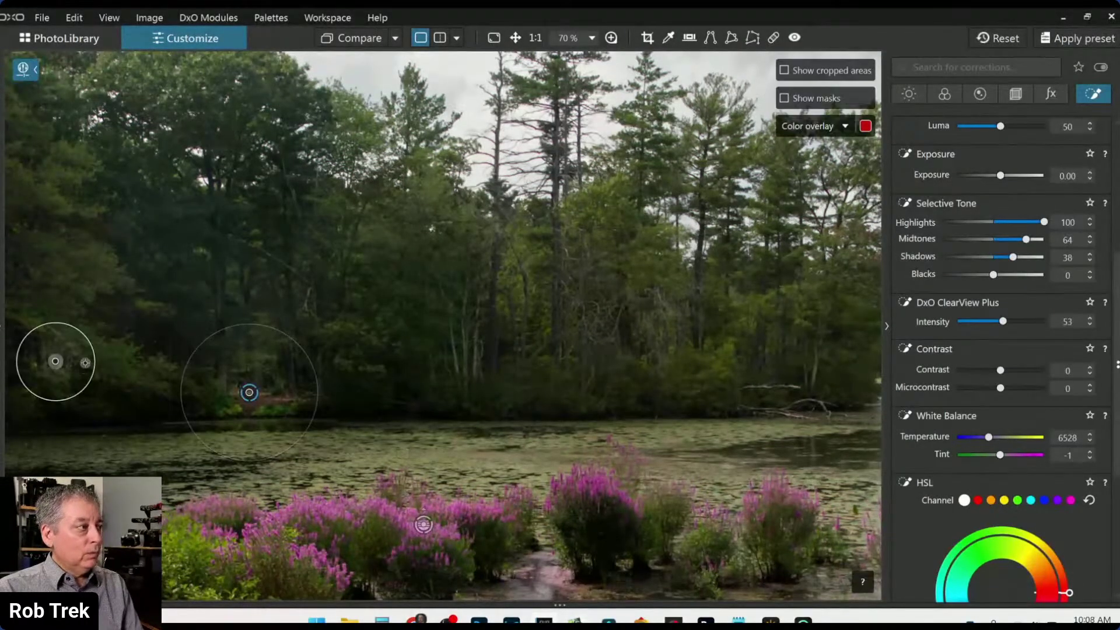
{"action": "left_click_drag", "start_coordinate": [55, 361], "coordinate": [117, 435]}
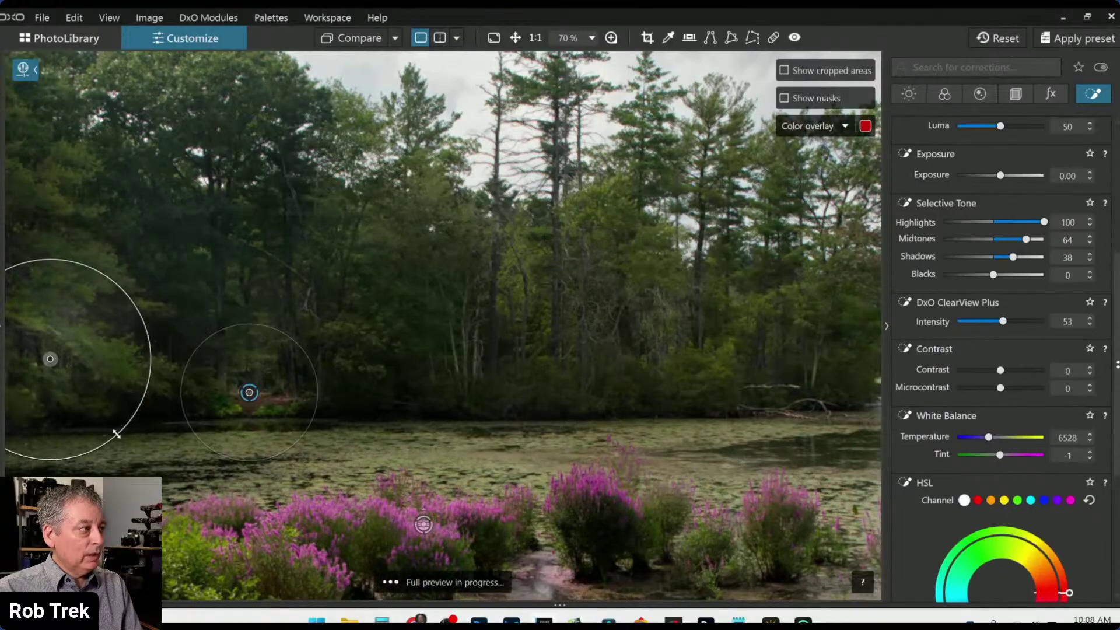
{"action": "scroll", "coordinate": [367, 492], "scroll_direction": "down", "scroll_amount": 1}
{"action": "scroll", "coordinate": [542, 489], "scroll_direction": "down", "scroll_amount": 1}
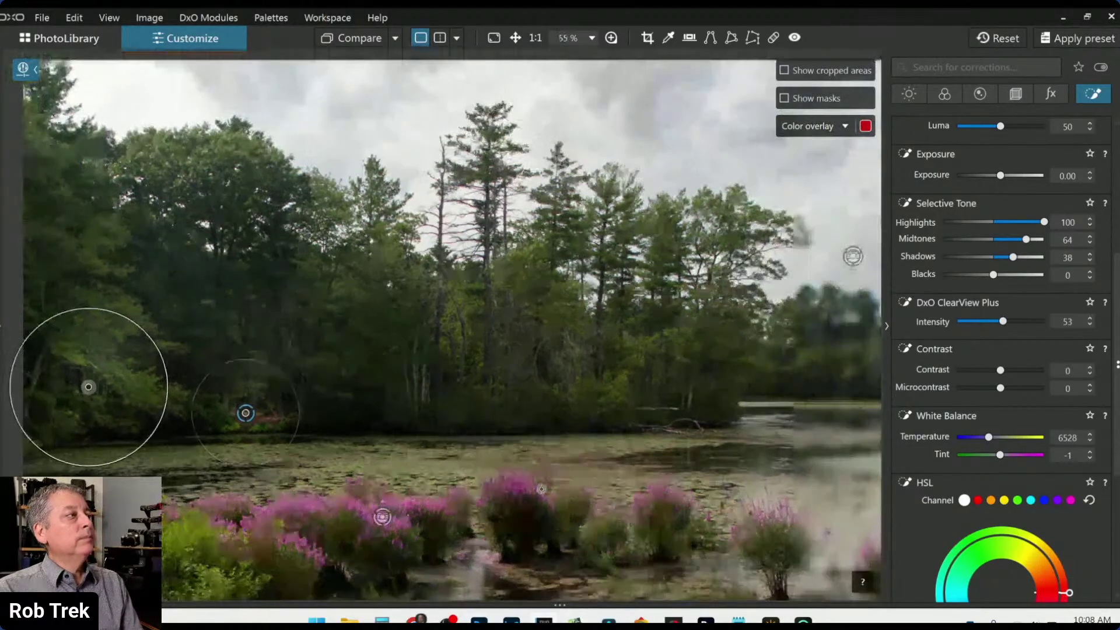
{"action": "left_click_drag", "start_coordinate": [45, 315], "coordinate": [58, 333]}
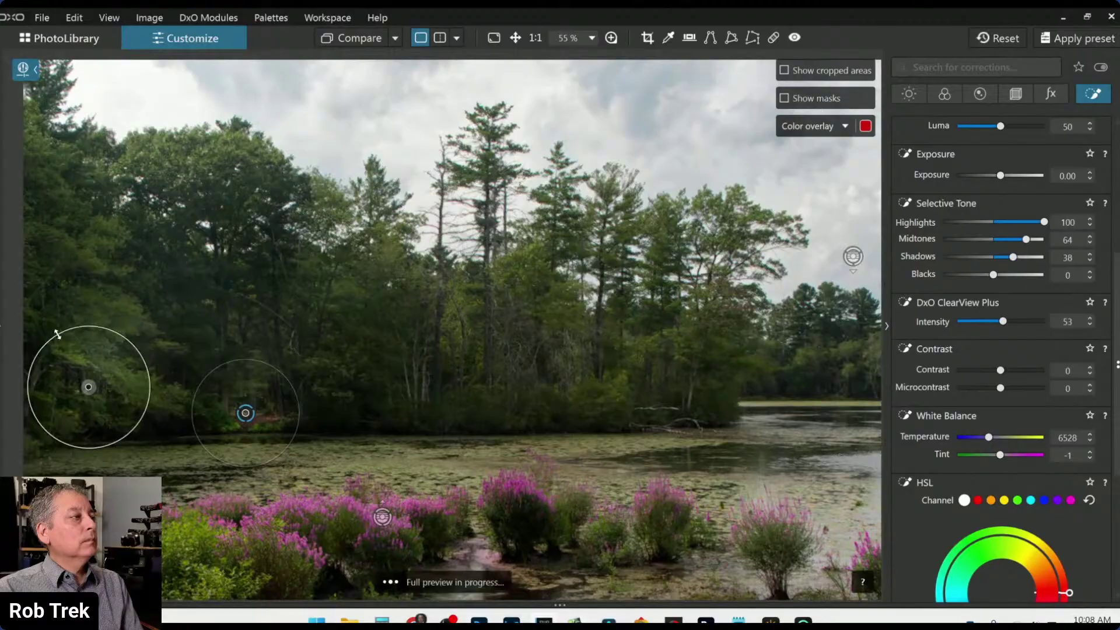
Create a new control point mask on the pale mid-shoreline trunks with Chroma selectivity 55 and Luma selectivity 60.
{"action": "scroll", "coordinate": [995, 303], "scroll_direction": "up", "scroll_amount": 5}
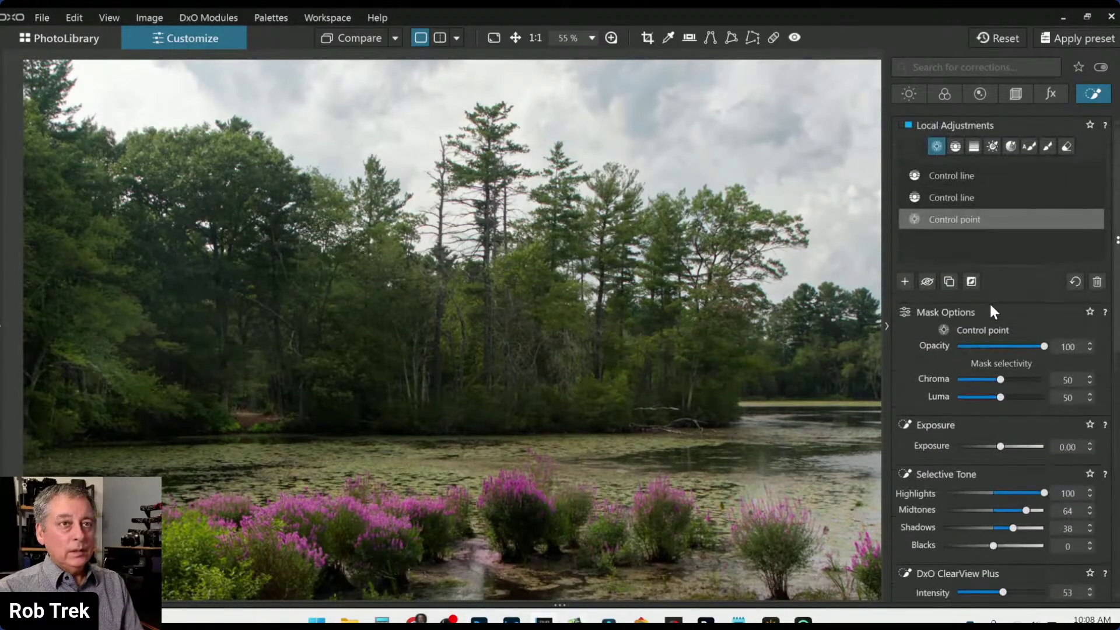
{"action": "left_click", "coordinate": [904, 281]}
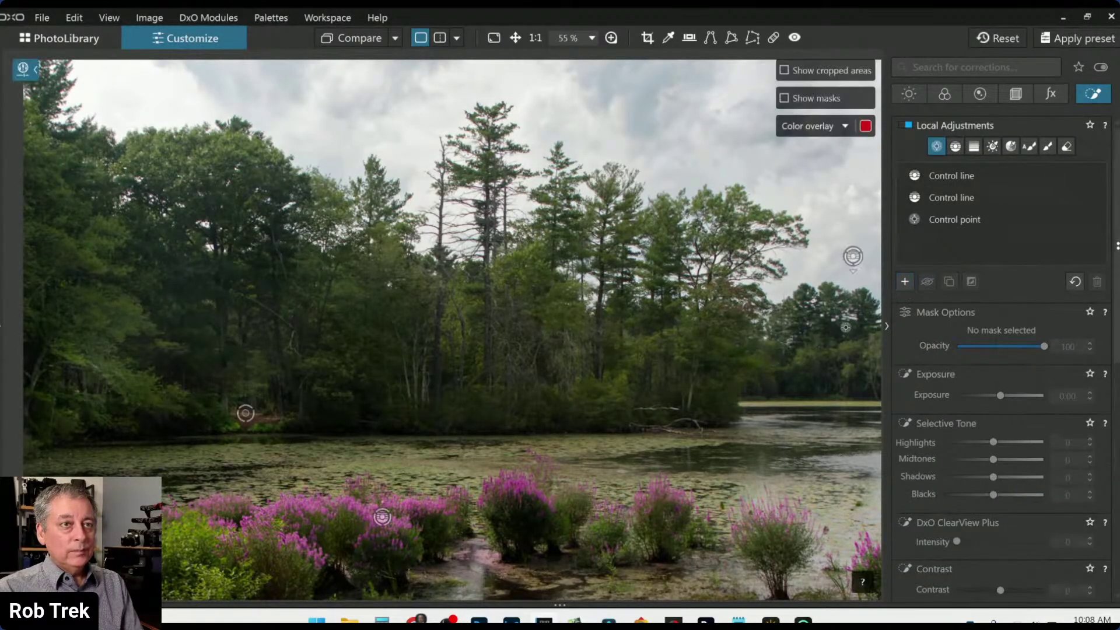
{"action": "scroll", "coordinate": [420, 390], "scroll_direction": "up", "scroll_amount": 4}
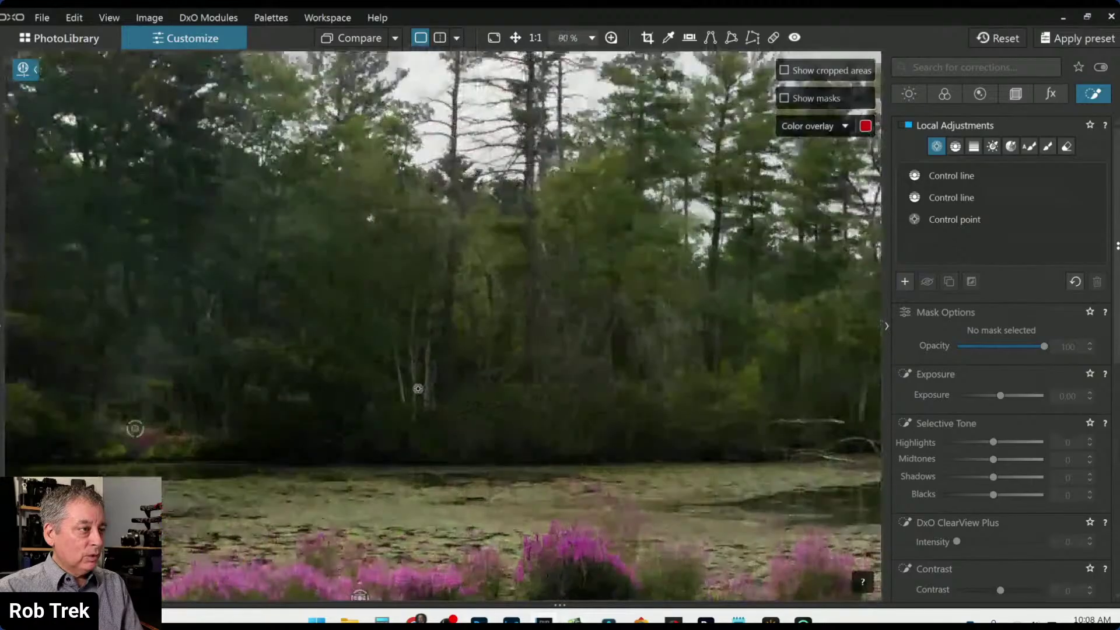
{"action": "scroll", "coordinate": [417, 390], "scroll_direction": "up", "scroll_amount": 2}
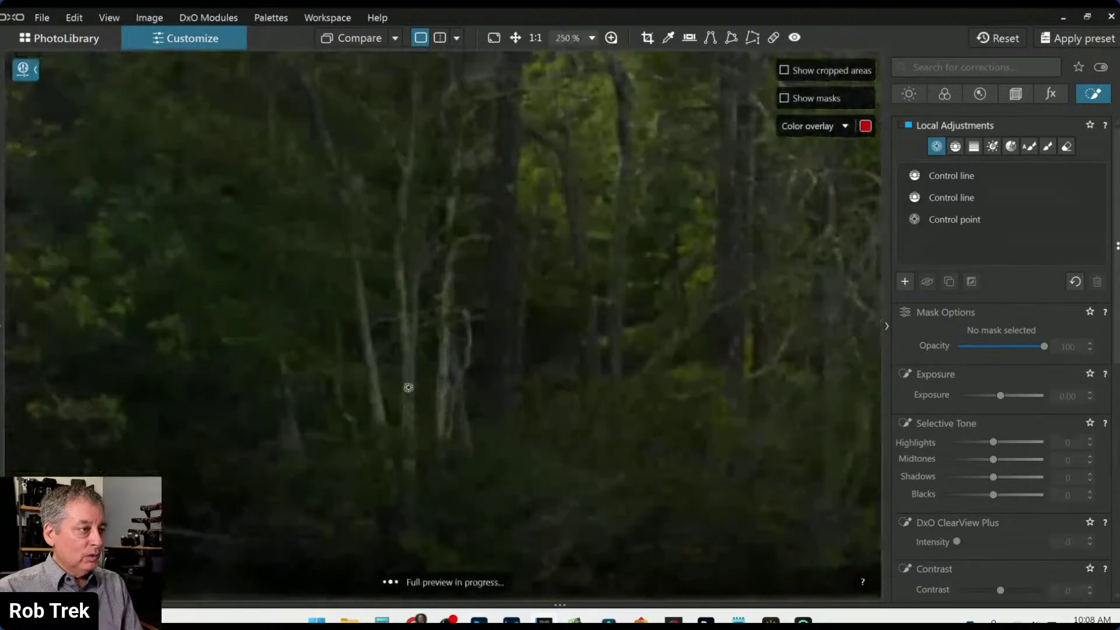
{"action": "left_click", "coordinate": [372, 363]}
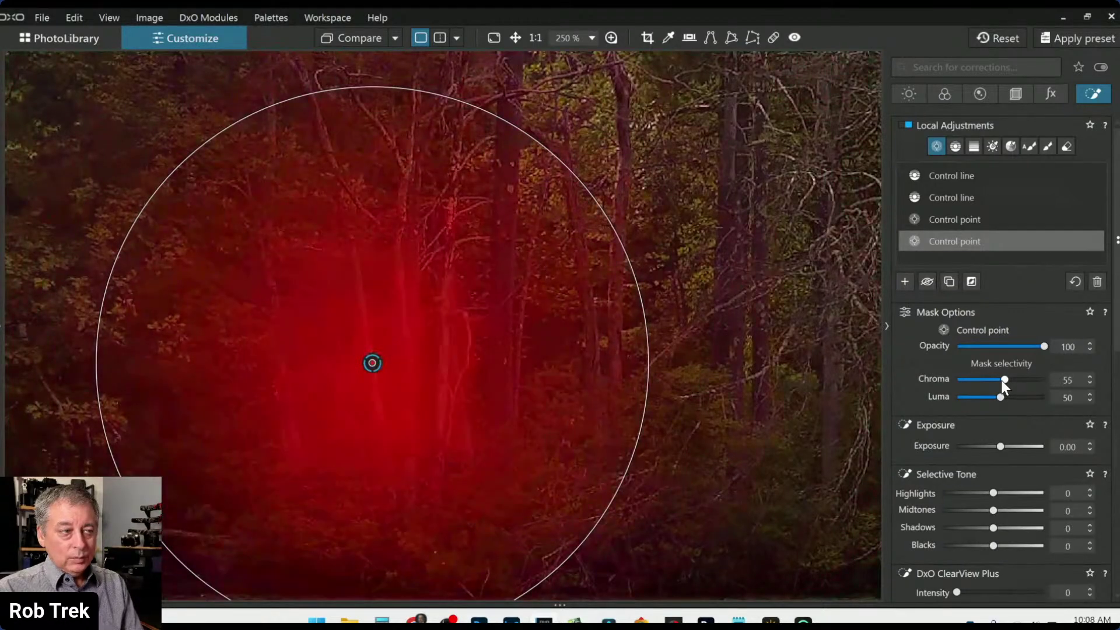
{"action": "scroll", "coordinate": [1001, 398], "scroll_direction": "up", "scroll_amount": 1}
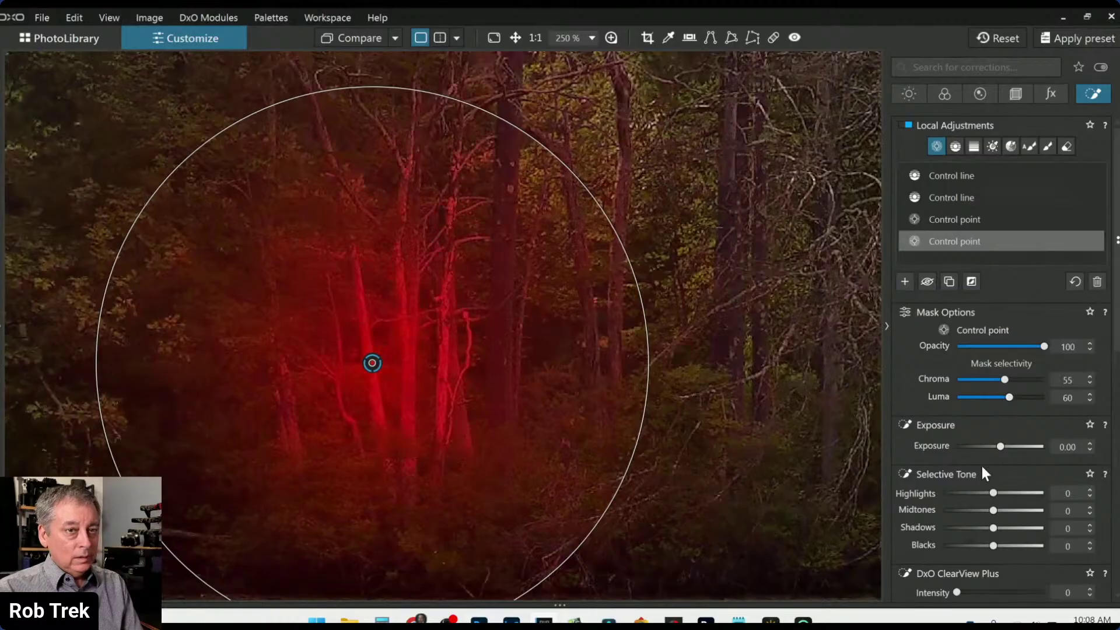
Set the pale-trunk mask's highlights to 99, midtones to 61 and shadows to 17.
{"action": "scroll", "coordinate": [980, 464], "scroll_direction": "down", "scroll_amount": 2}
{"action": "left_click_drag", "start_coordinate": [994, 423], "coordinate": [1020, 444]}
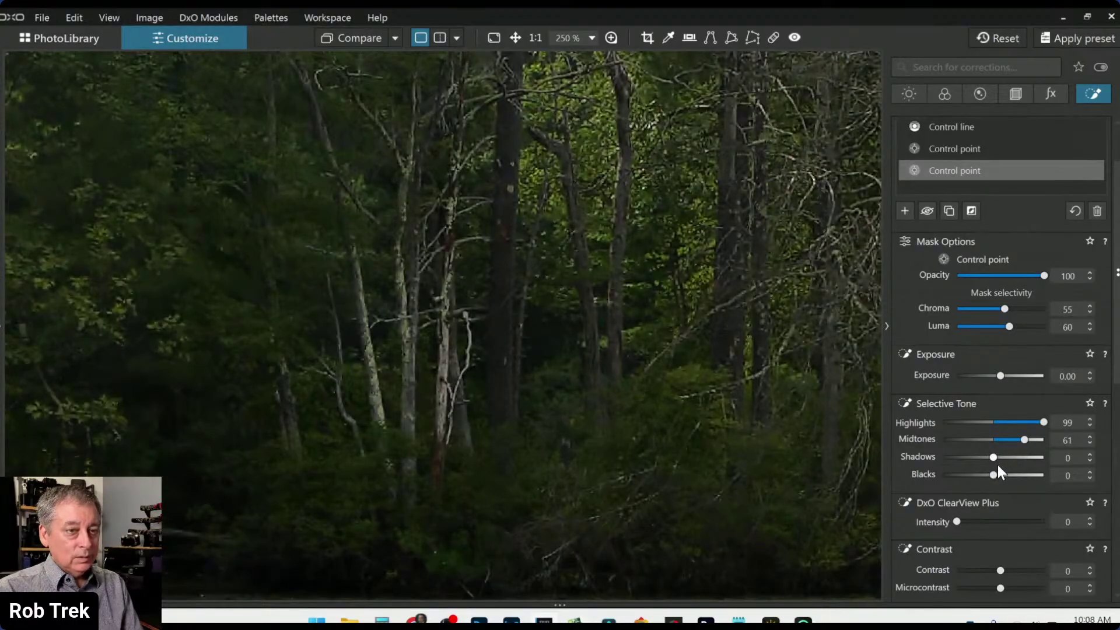
{"action": "left_click_drag", "start_coordinate": [994, 457], "coordinate": [1002, 458]}
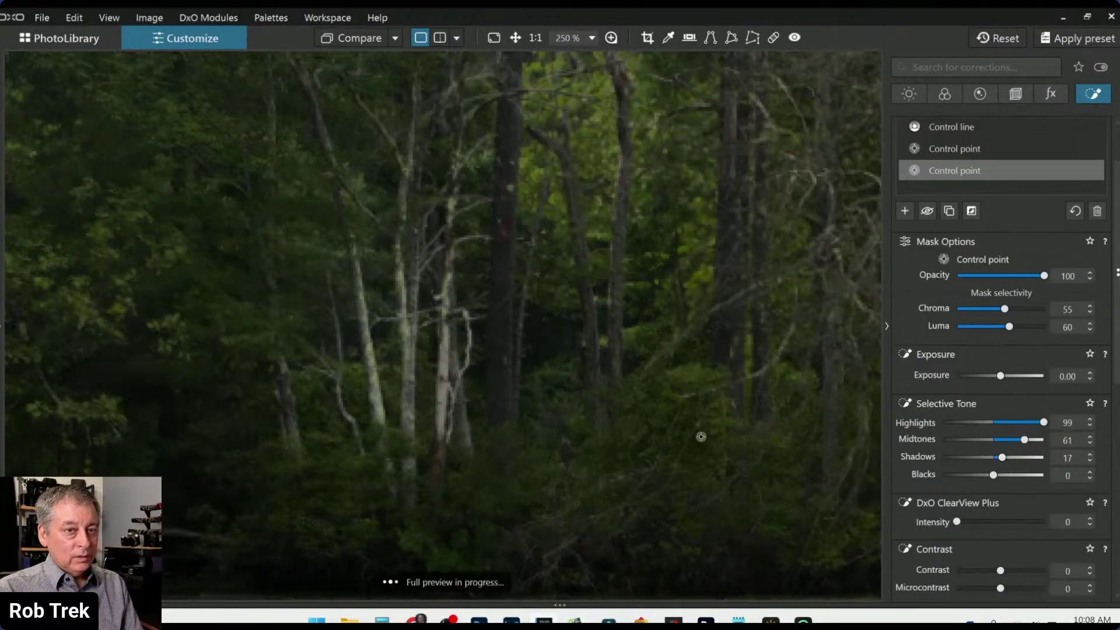
Add more control points to the pale-trunk mask on the trunks and branches along the central and right shoreline.
{"action": "scroll", "coordinate": [564, 429], "scroll_direction": "down", "scroll_amount": 6}
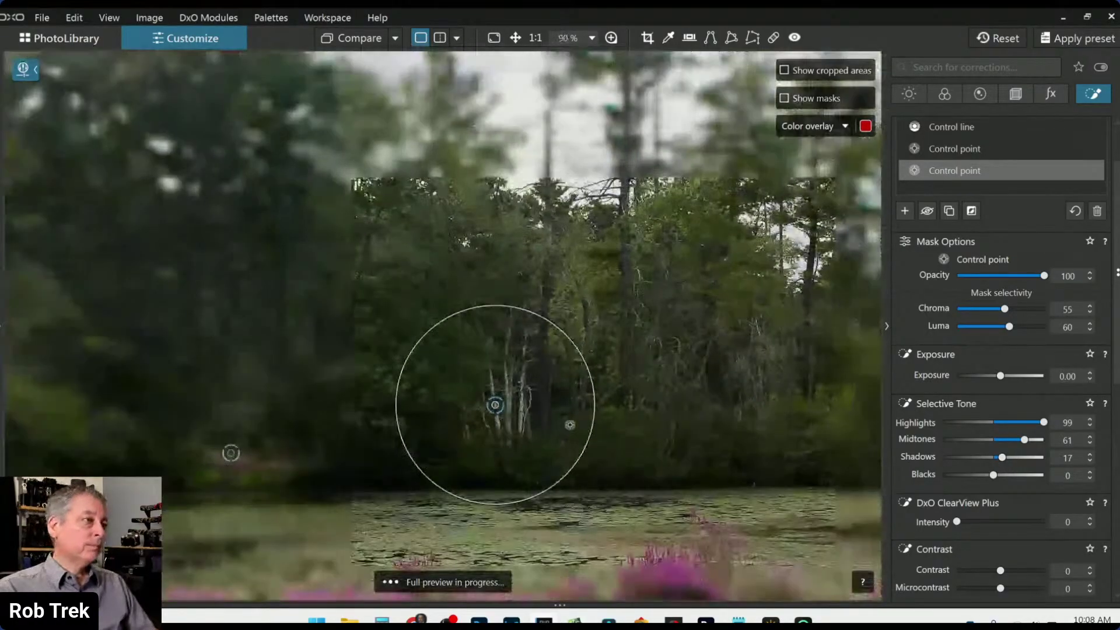
{"action": "scroll", "coordinate": [565, 429], "scroll_direction": "down", "scroll_amount": 1}
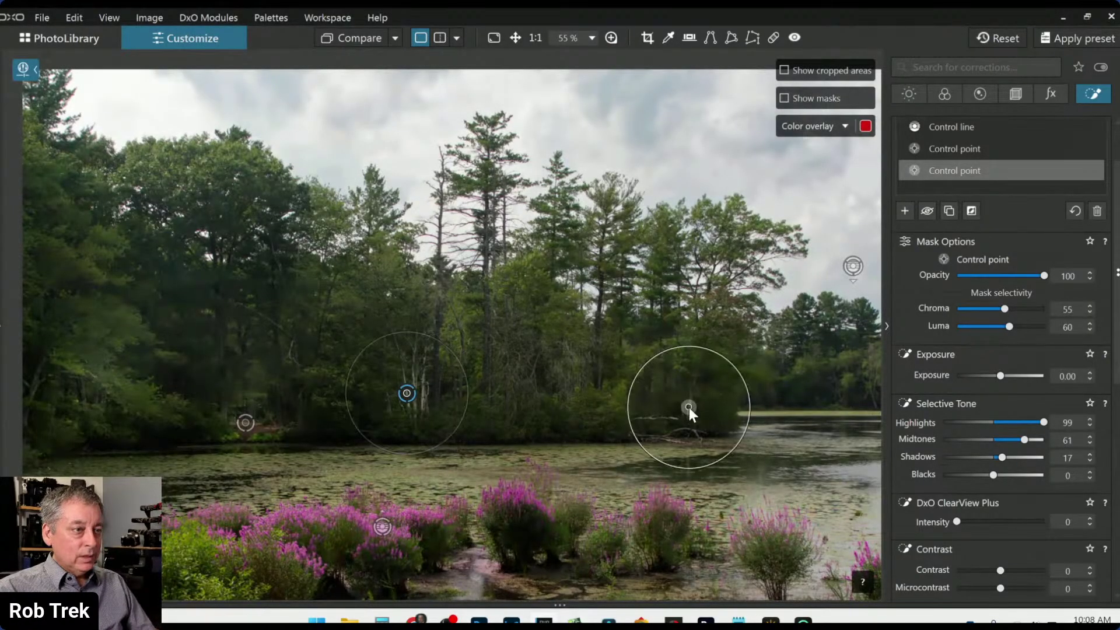
{"action": "left_click", "coordinate": [598, 375]}
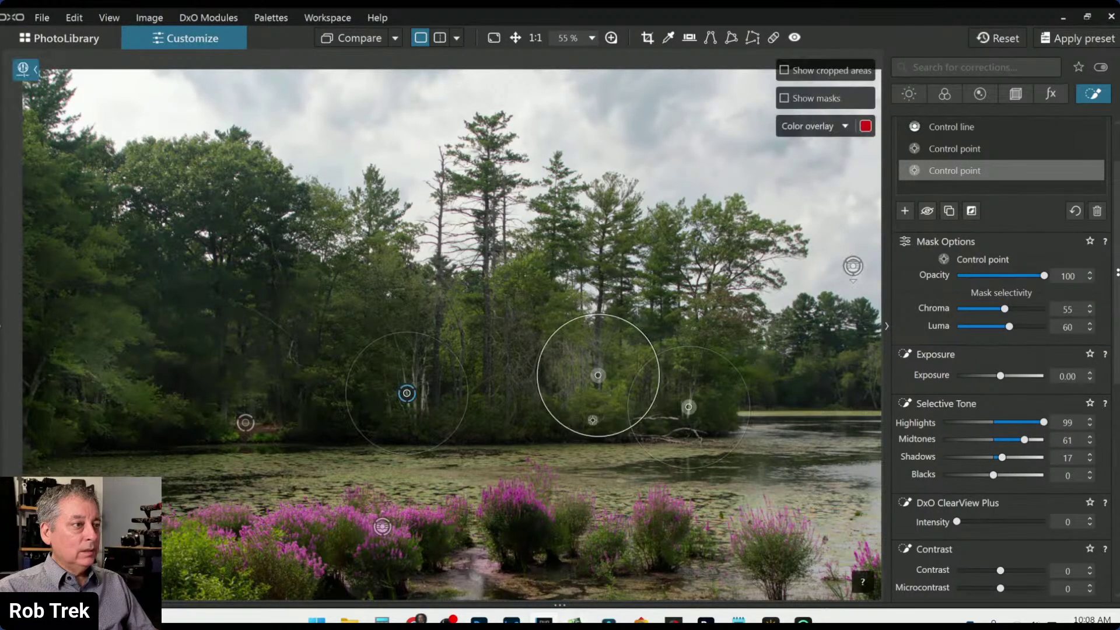
{"action": "left_click", "coordinate": [514, 370]}
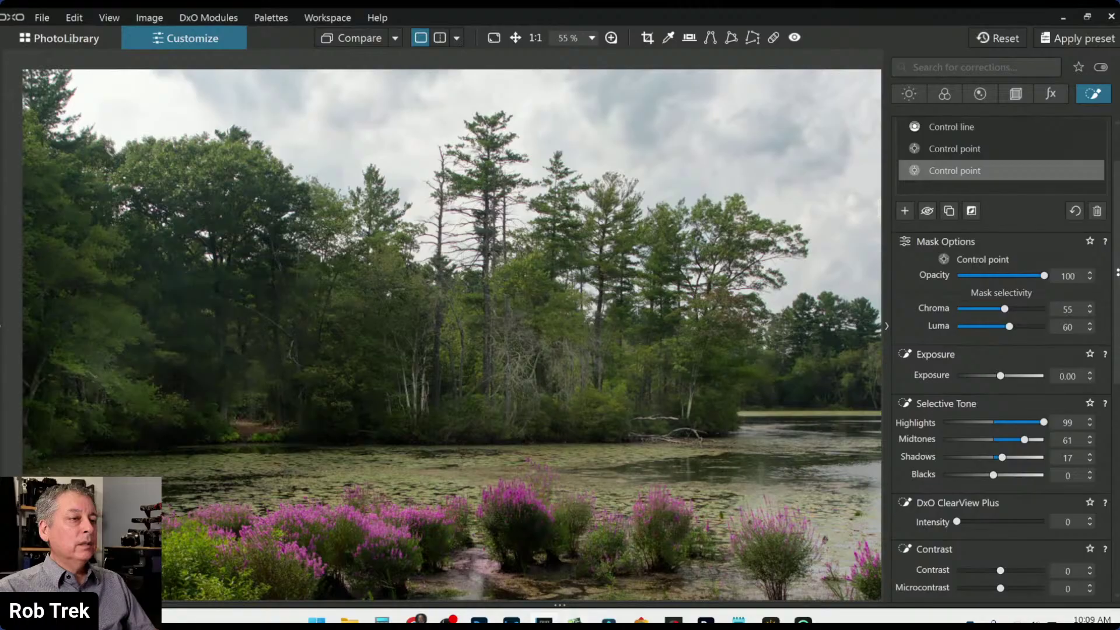
{"action": "key", "text": "ctrl+minus"}
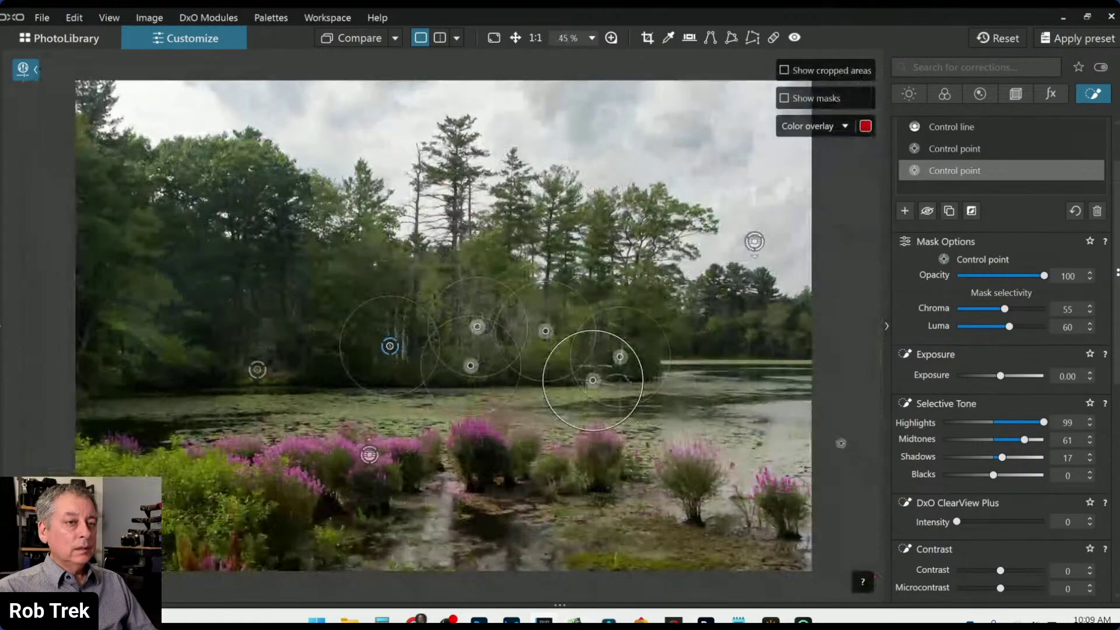
Add control points with smaller circles to the pale-trunk mask along the distant shoreline at the photo's right edge.
{"action": "left_click", "coordinate": [775, 353]}
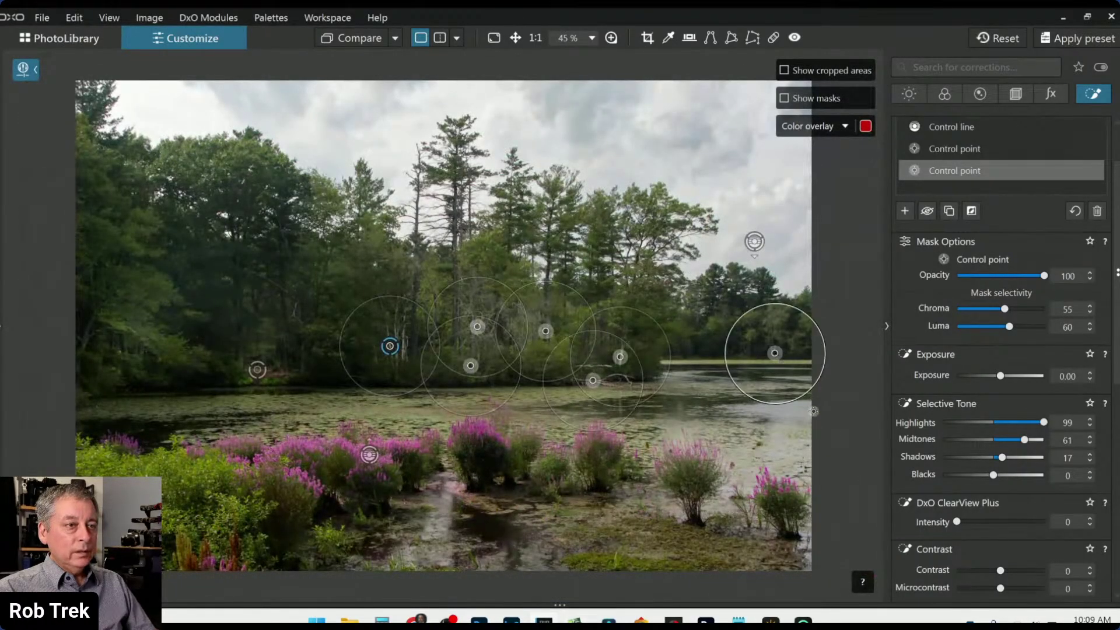
{"action": "left_click_drag", "start_coordinate": [803, 398], "coordinate": [778, 364]}
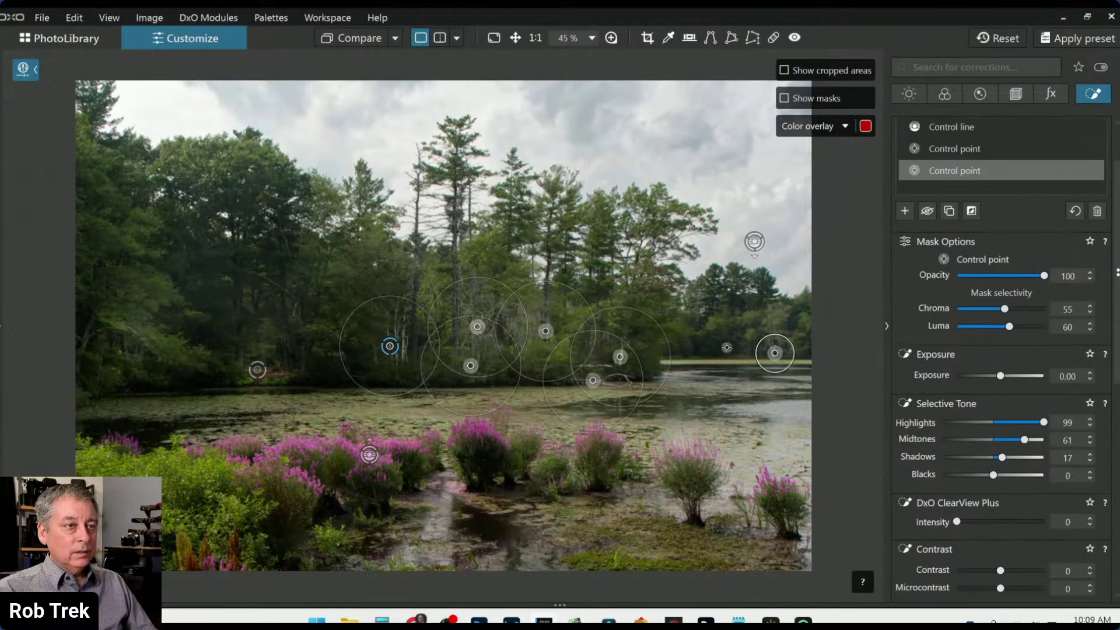
{"action": "left_click", "coordinate": [689, 350]}
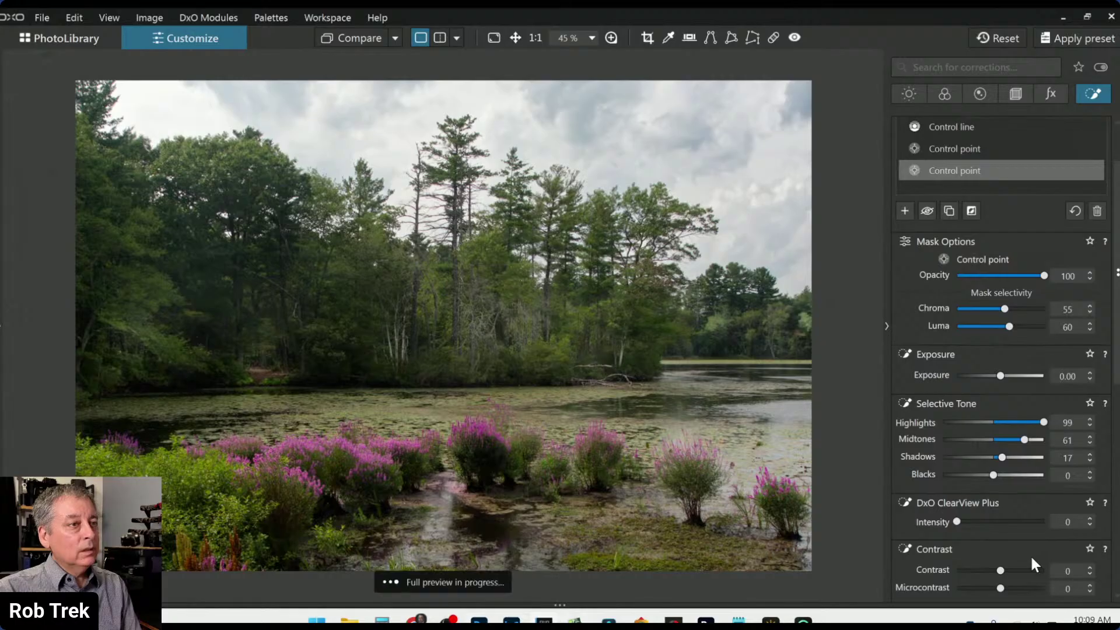
Add control points to the pale-trunk mask on the trunks and dark bank along the left shoreline, adjusting circle sizes.
{"action": "mouse_move", "coordinate": [712, 327]}
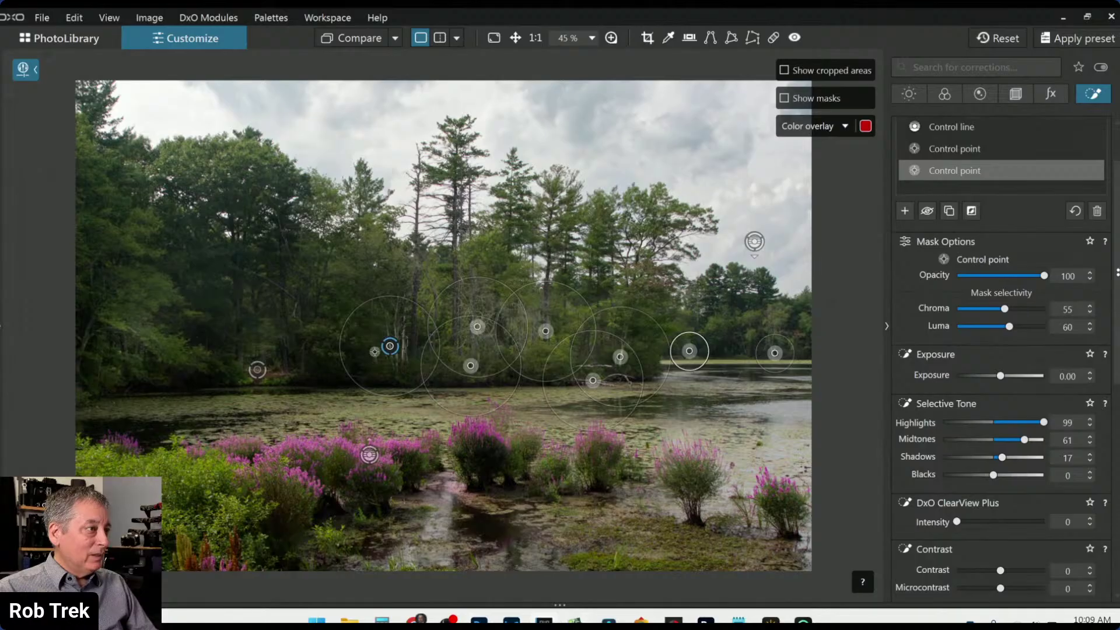
{"action": "scroll", "coordinate": [373, 358], "scroll_direction": "up", "scroll_amount": 3}
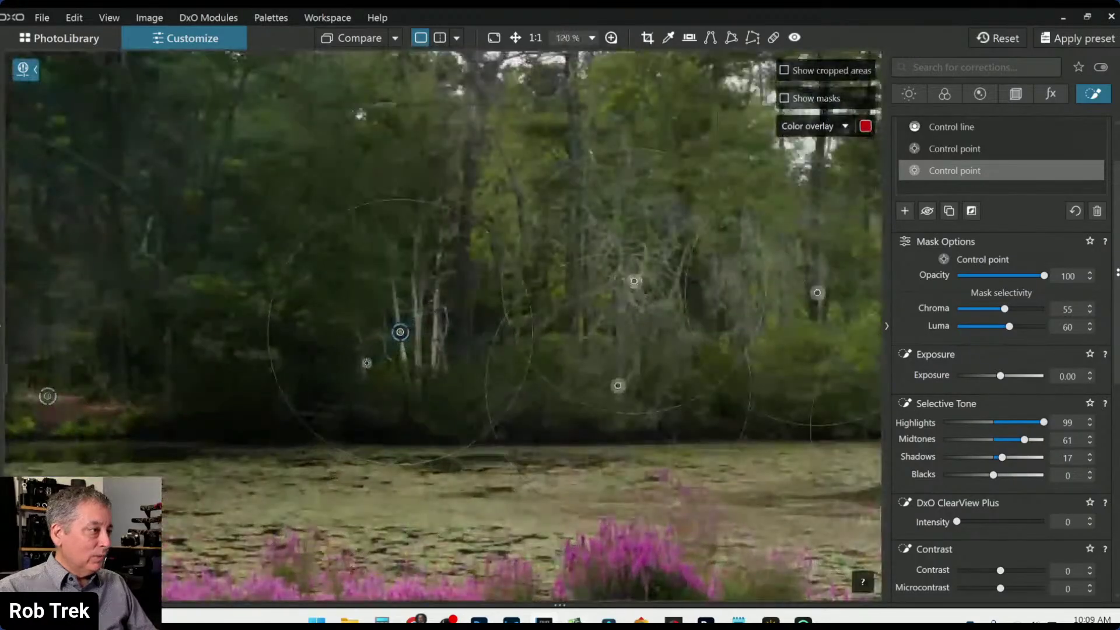
{"action": "left_click", "coordinate": [359, 362]}
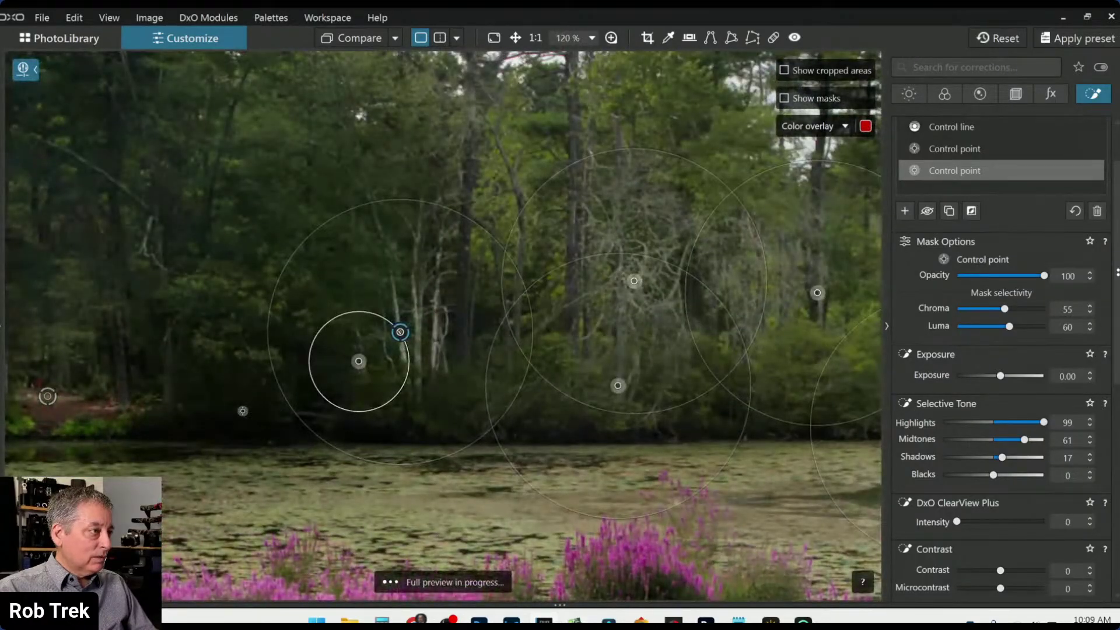
{"action": "left_click", "coordinate": [122, 380]}
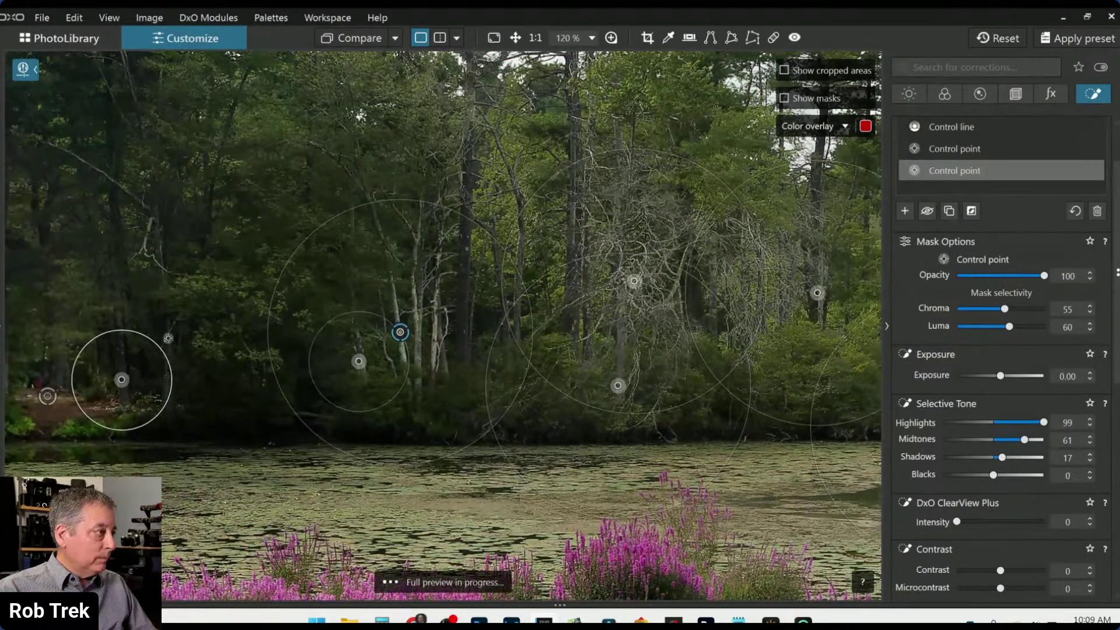
{"action": "left_click_drag", "start_coordinate": [171, 385], "coordinate": [186, 393]}
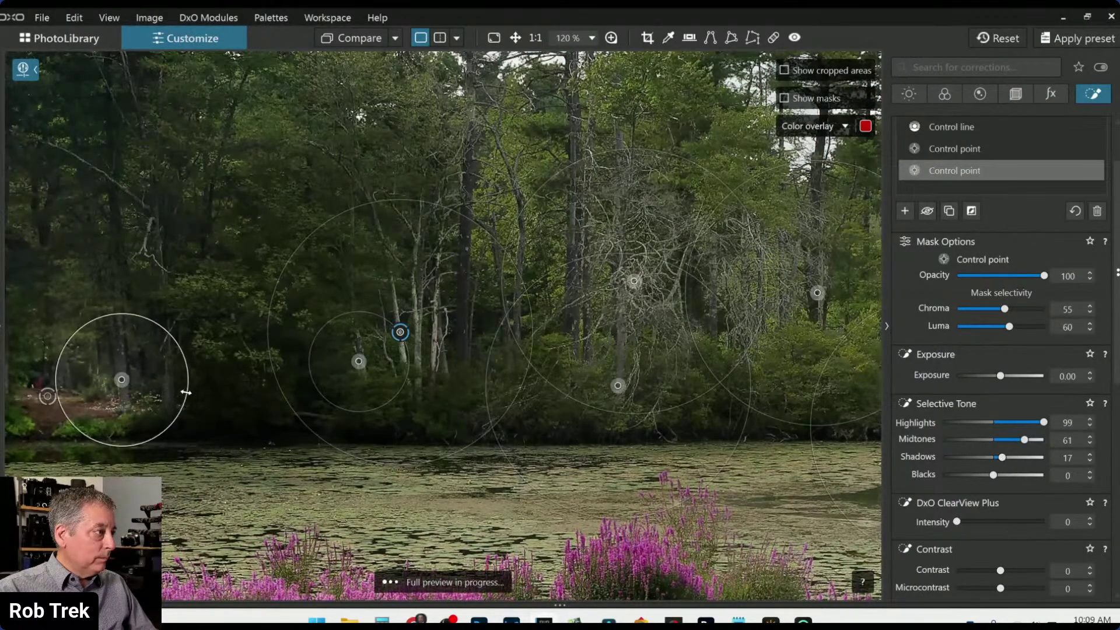
{"action": "left_click", "coordinate": [167, 387]}
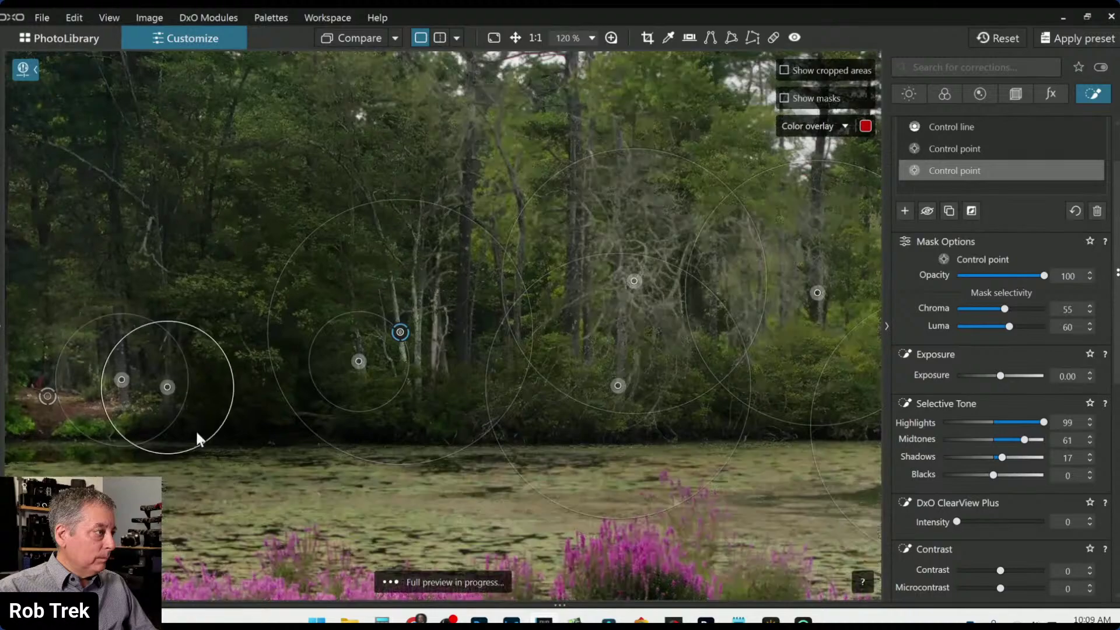
{"action": "left_click", "coordinate": [309, 415]}
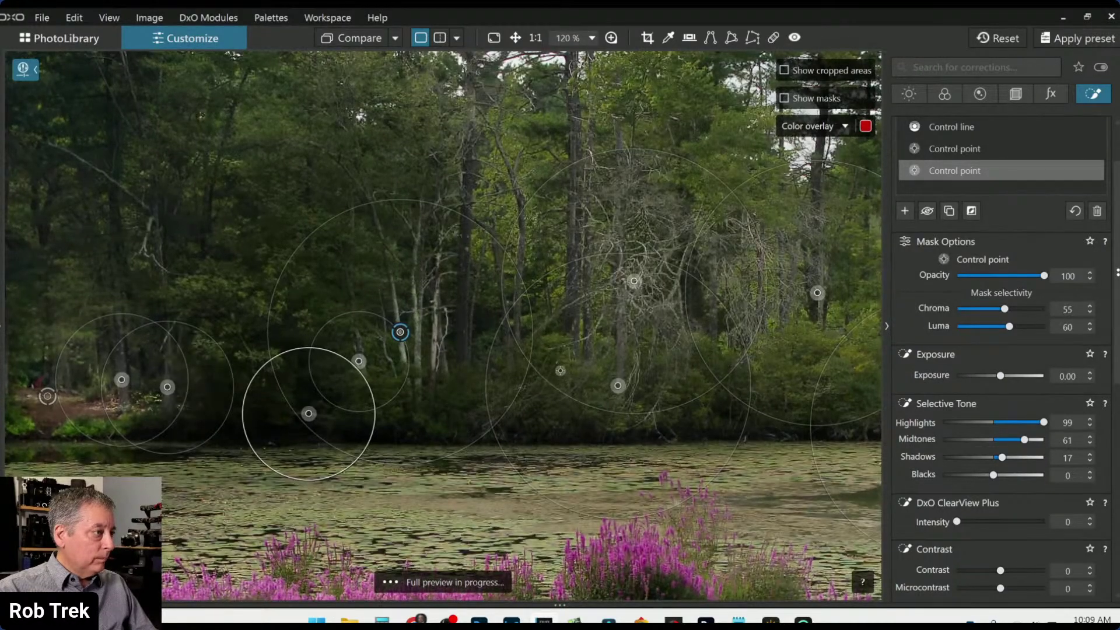
Add more control points to the pale-trunk mask among the mid-shoreline trunks and finish editing the mask.
{"action": "scroll", "coordinate": [551, 353], "scroll_direction": "down", "scroll_amount": 2}
{"action": "scroll", "coordinate": [550, 350], "scroll_direction": "down", "scroll_amount": 1}
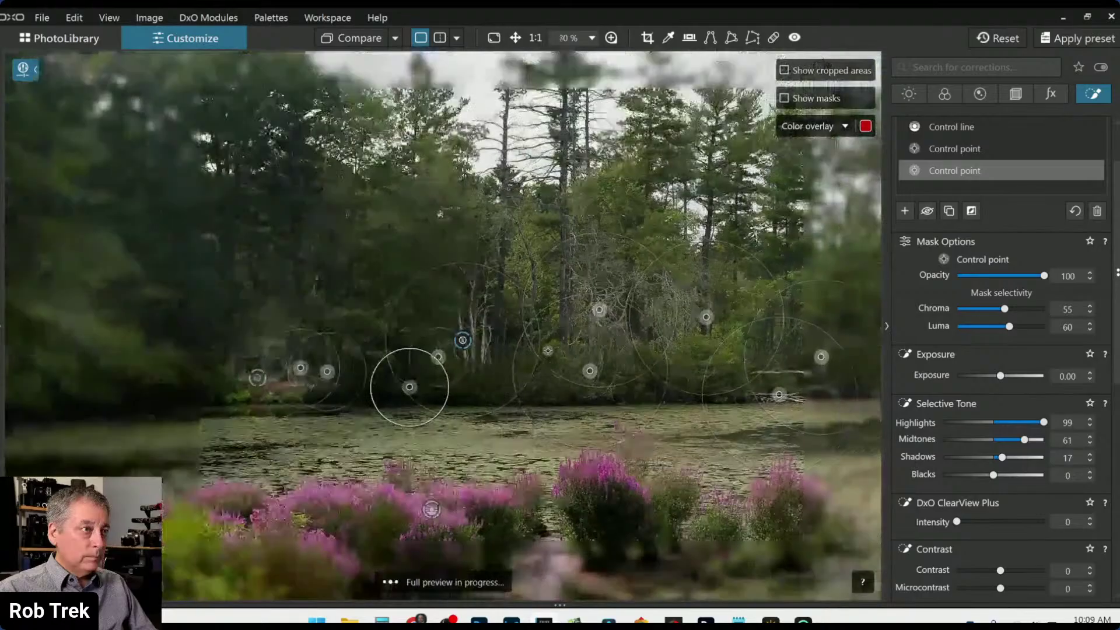
{"action": "scroll", "coordinate": [499, 288], "scroll_direction": "down", "scroll_amount": 1}
{"action": "left_click", "coordinate": [488, 319]}
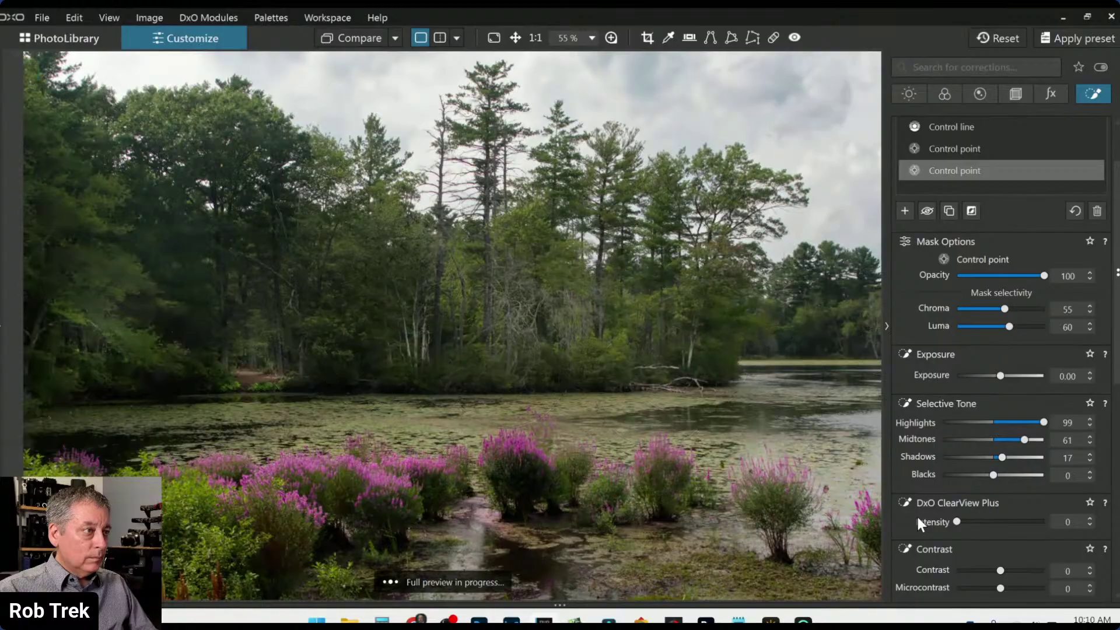
{"action": "scroll", "coordinate": [411, 350], "scroll_direction": "down", "scroll_amount": 1}
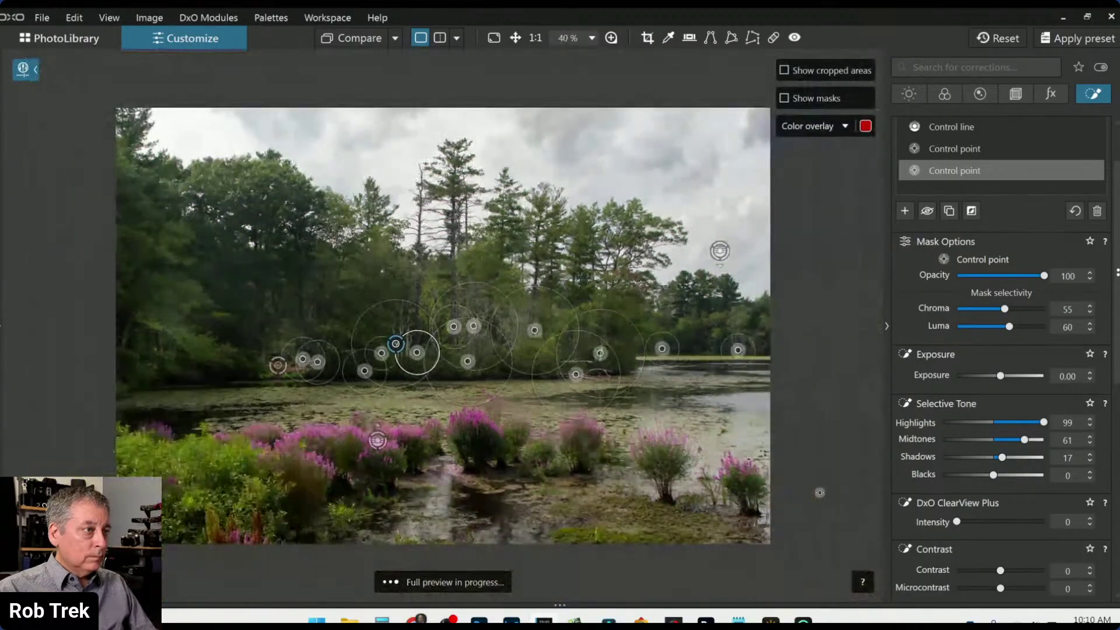
{"action": "left_click", "coordinate": [935, 502]}
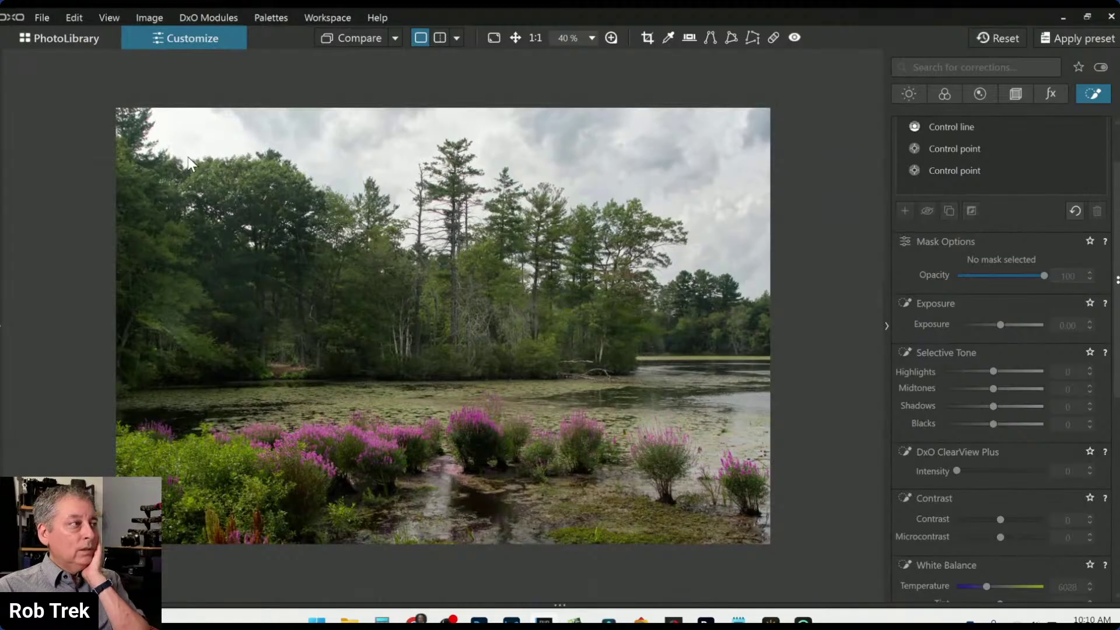
Create a control point mask on the distant right-hand trees with highlights 39, midtones 23, shadows 10, DxO ClearView Plus 48 and Microcontrast 23.
{"action": "scroll", "coordinate": [949, 310], "scroll_direction": "up", "scroll_amount": 2}
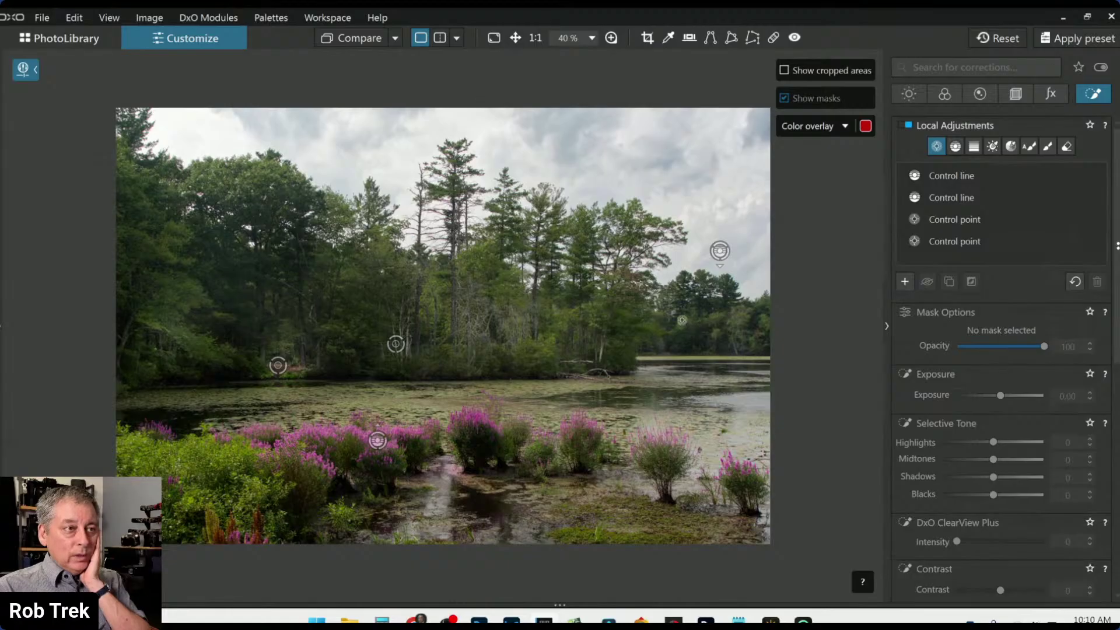
{"action": "left_click", "coordinate": [690, 329]}
{"action": "mouse_move", "coordinate": [994, 491]}
{"action": "left_mouse_down"}
{"action": "mouse_move", "coordinate": [1013, 494]}
{"action": "mouse_move", "coordinate": [999, 532]}
{"action": "mouse_move", "coordinate": [1006, 509]}
{"action": "left_mouse_up"}
{"action": "scroll", "coordinate": [937, 509], "scroll_direction": "down", "scroll_amount": 3}
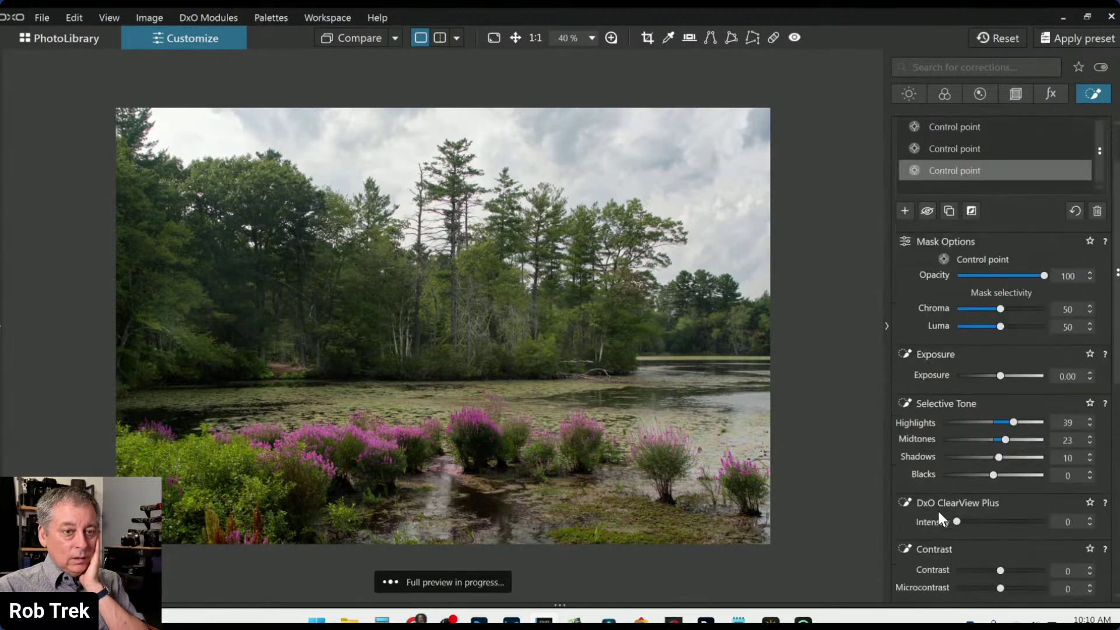
{"action": "scroll", "coordinate": [981, 498], "scroll_direction": "down", "scroll_amount": 1}
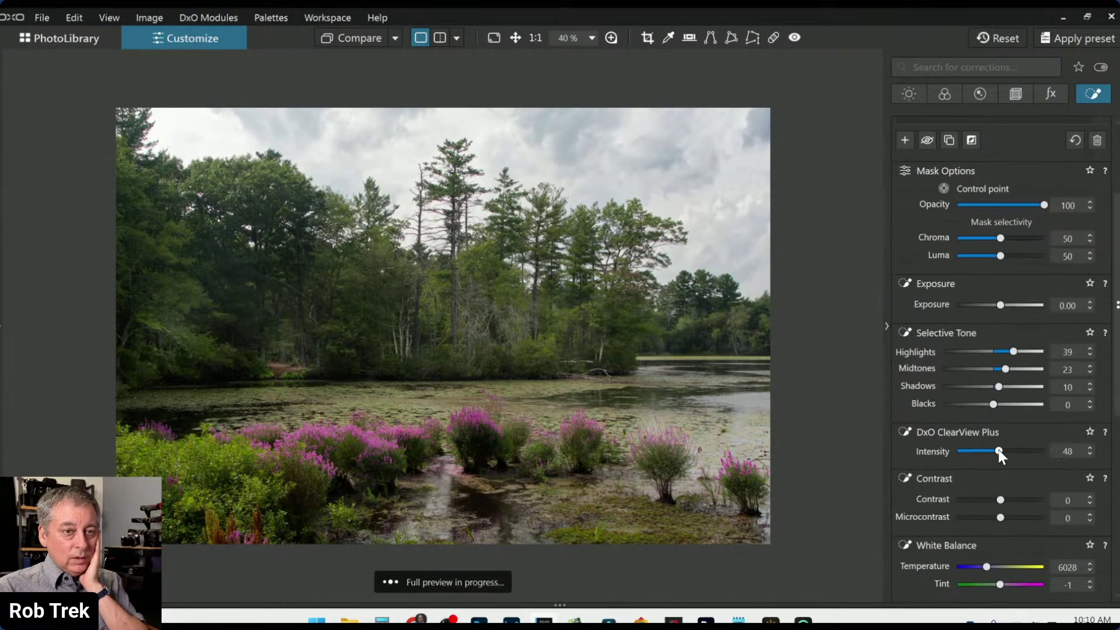
{"action": "left_click", "coordinate": [1012, 518]}
Add a control point with a larger circle on the far-left trees and set the mask's Luma selectivity to 70.
{"action": "mouse_move", "coordinate": [681, 320]}
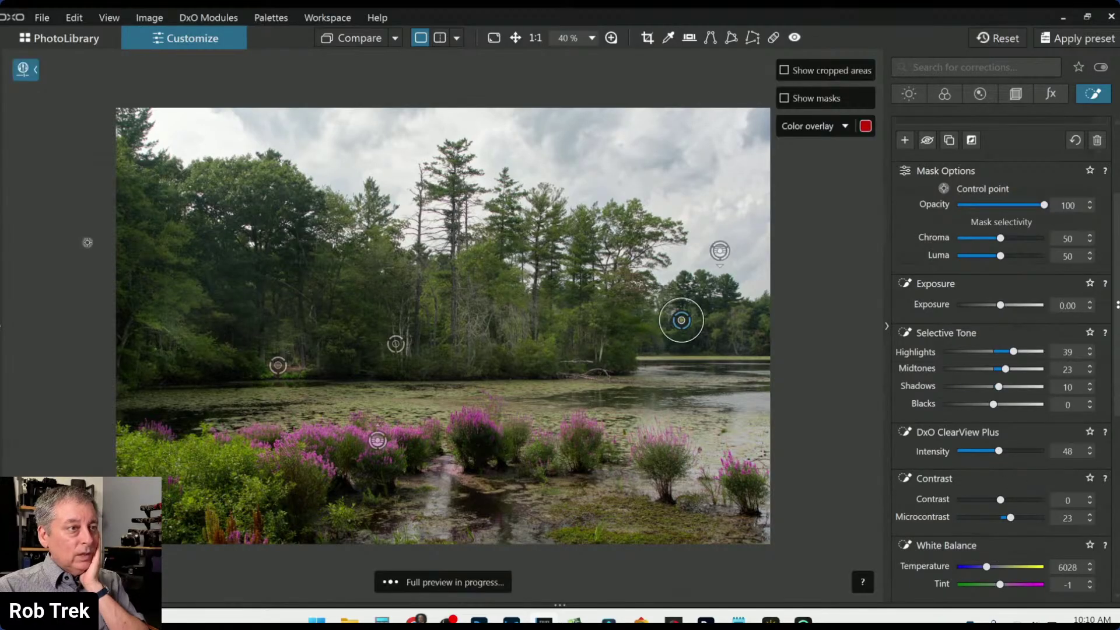
{"action": "left_click", "coordinate": [178, 230]}
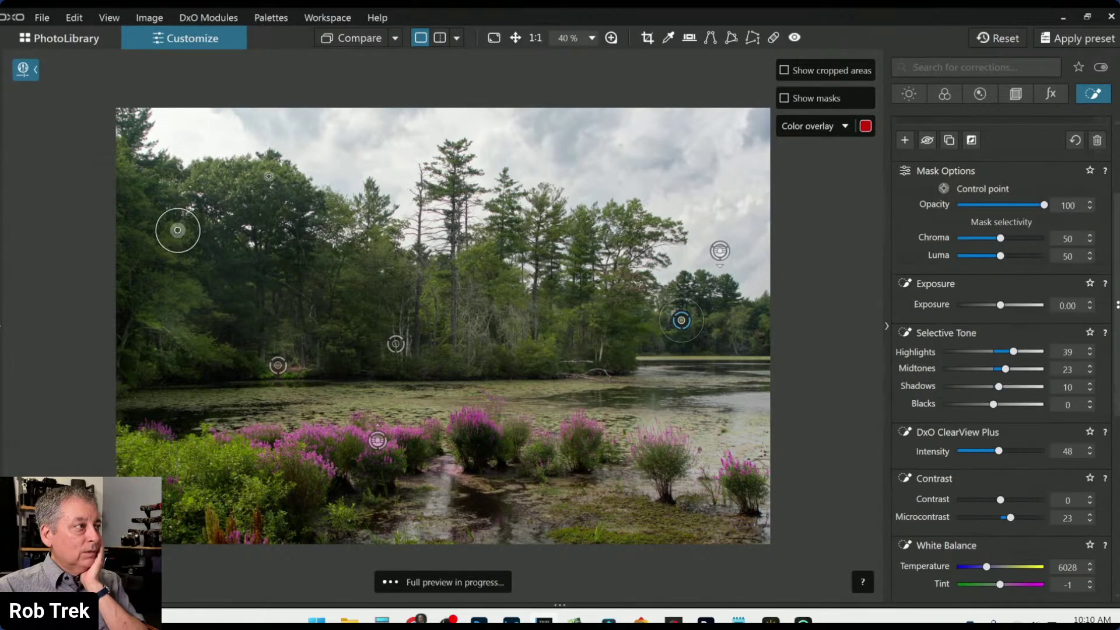
{"action": "left_click_drag", "start_coordinate": [183, 208], "coordinate": [181, 174]}
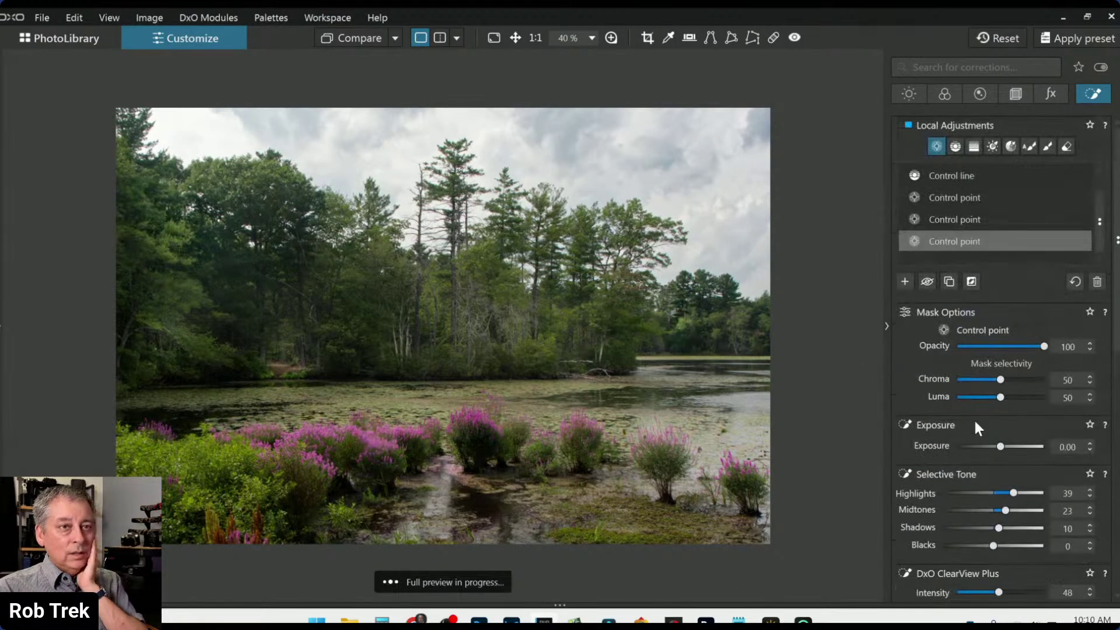
{"action": "scroll", "coordinate": [1001, 400], "scroll_direction": "up", "scroll_amount": 1}
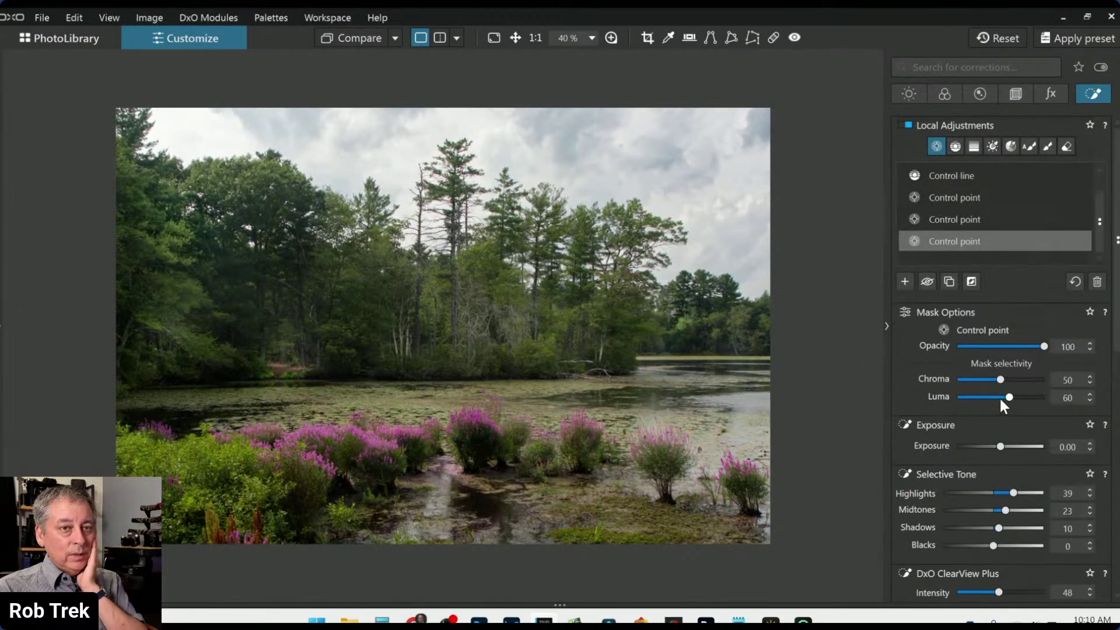
{"action": "scroll", "coordinate": [1000, 400], "scroll_direction": "up", "scroll_amount": 1}
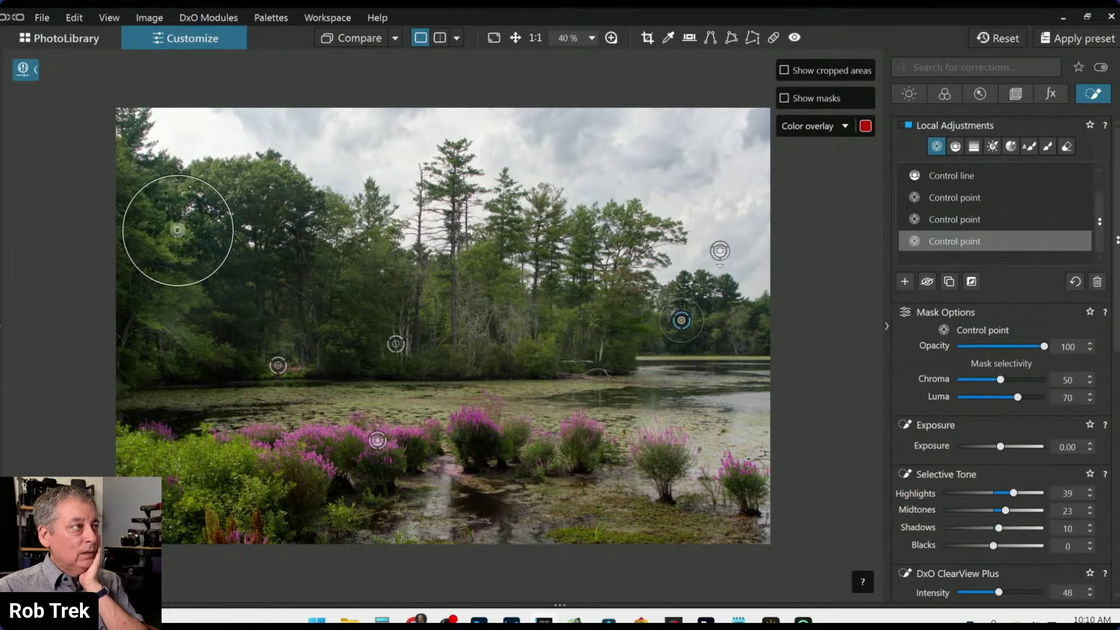
Add control points with smaller circles to the green-tree mask on the left treetop and the trees left of centre.
{"action": "left_click", "coordinate": [266, 173]}
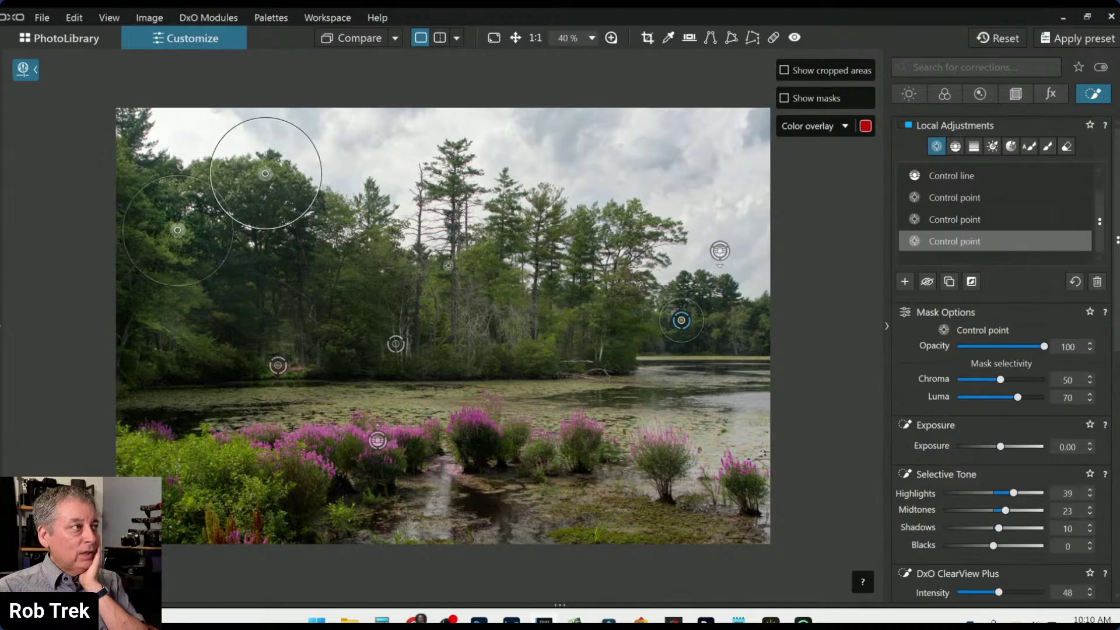
{"action": "left_click_drag", "start_coordinate": [320, 174], "coordinate": [297, 173]}
{"action": "left_click", "coordinate": [382, 245]}
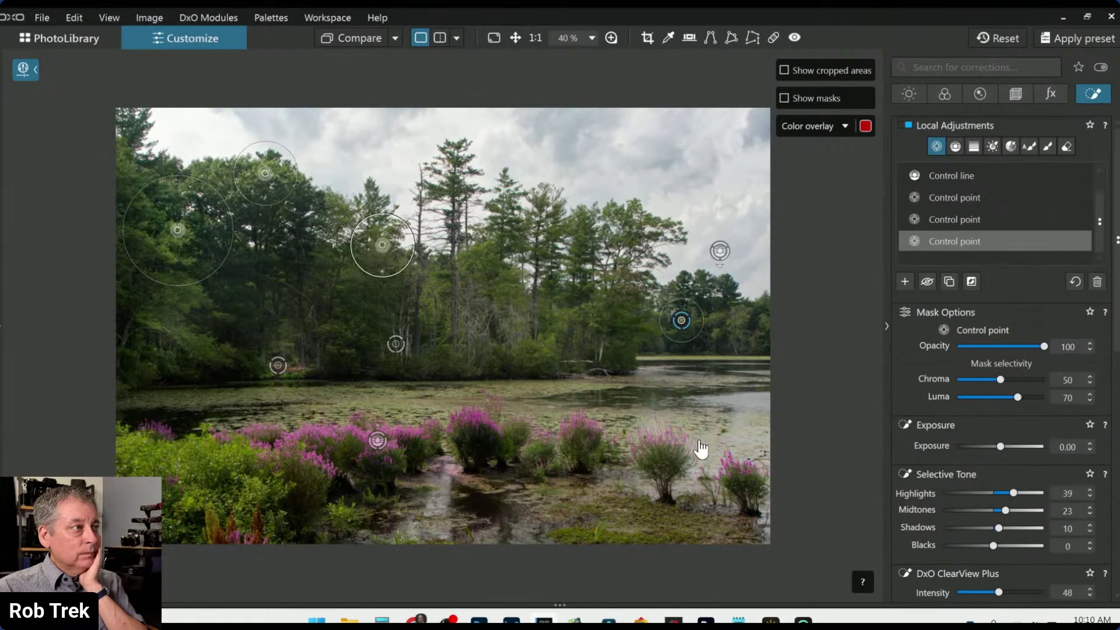
{"action": "left_click", "coordinate": [527, 305]}
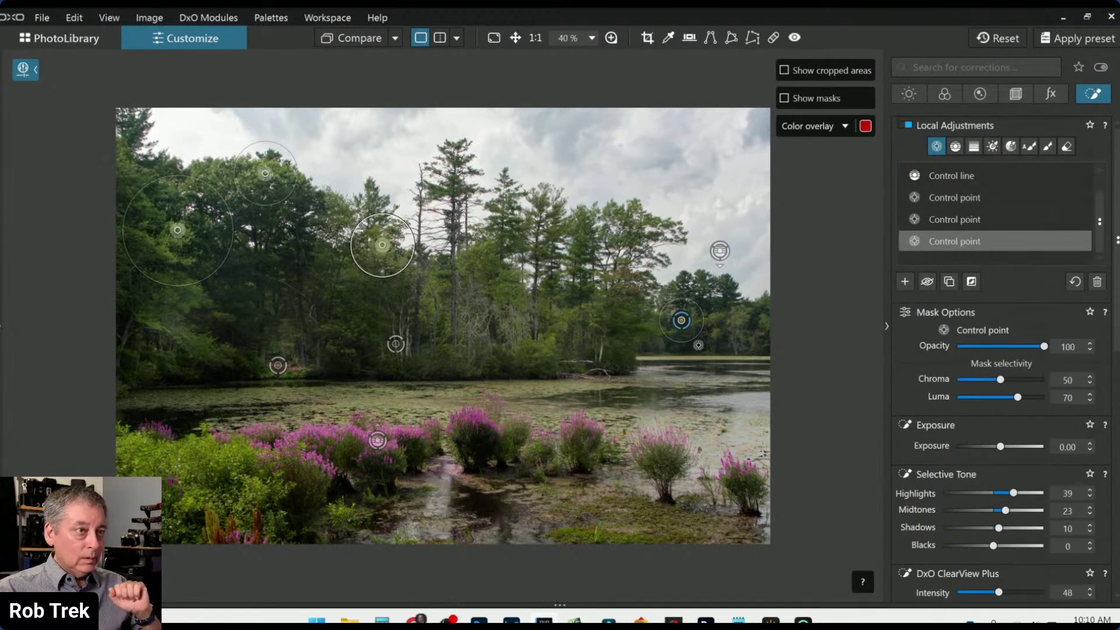
Add small control points to the same mask on the distant right-hand trees and the right end of the main tree line.
{"action": "left_click", "coordinate": [718, 318]}
{"action": "left_click_drag", "start_coordinate": [736, 298], "coordinate": [729, 303]}
{"action": "left_click", "coordinate": [762, 322]}
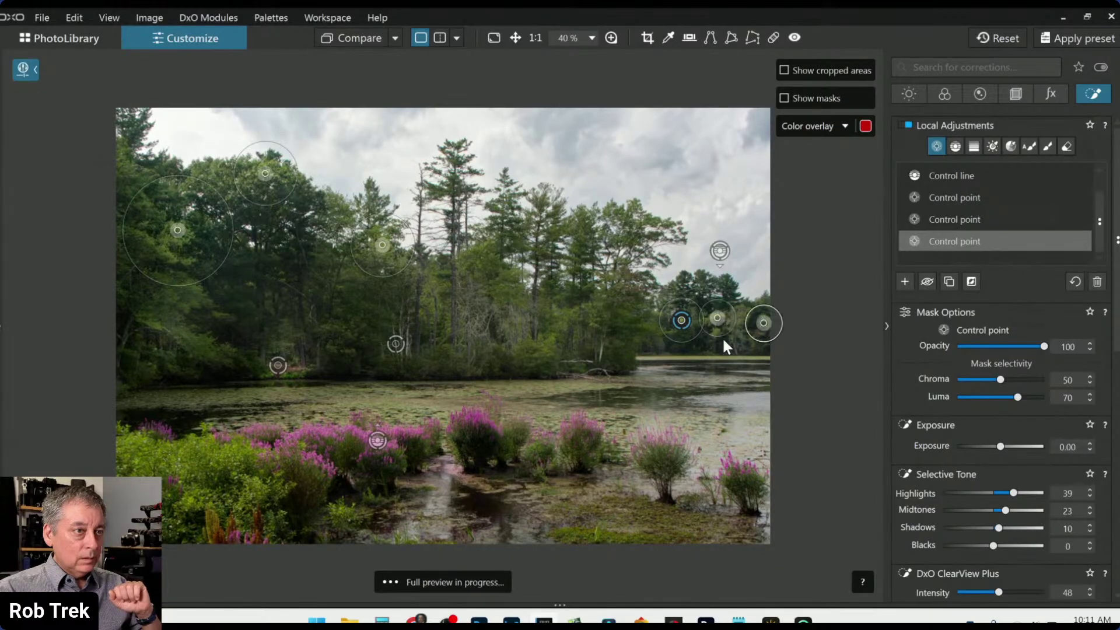
{"action": "left_click", "coordinate": [649, 323]}
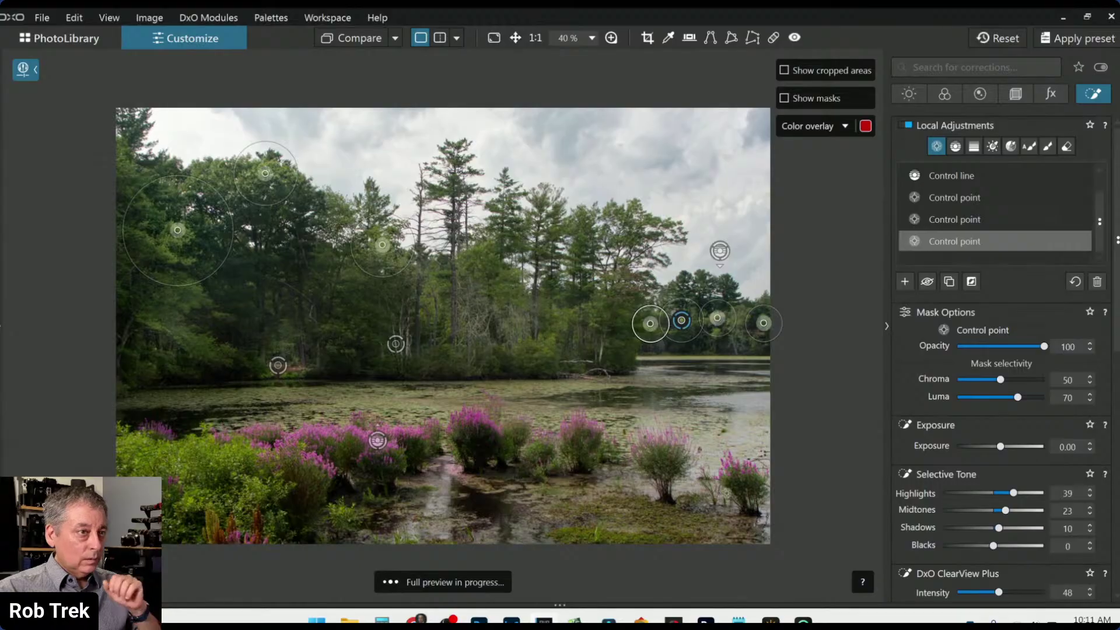
{"action": "key", "text": "Escape"}
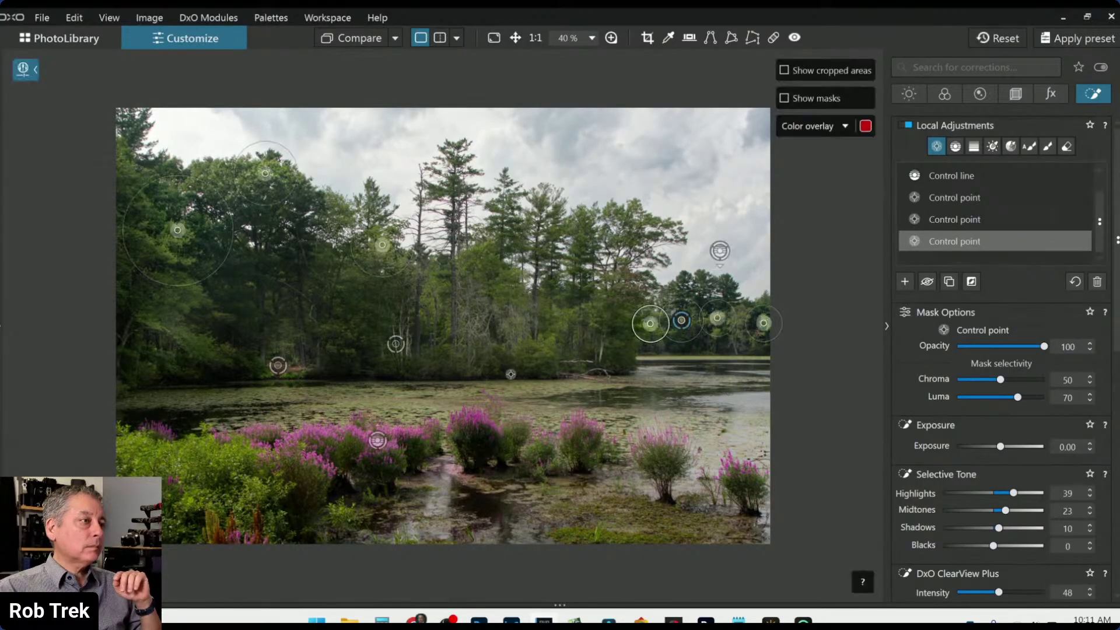
Reselect the pale-trunk mask, fine-tune the positions of its control points on the central branches and nearby dark trunk, and finish editing.
{"action": "left_click", "coordinate": [982, 223]}
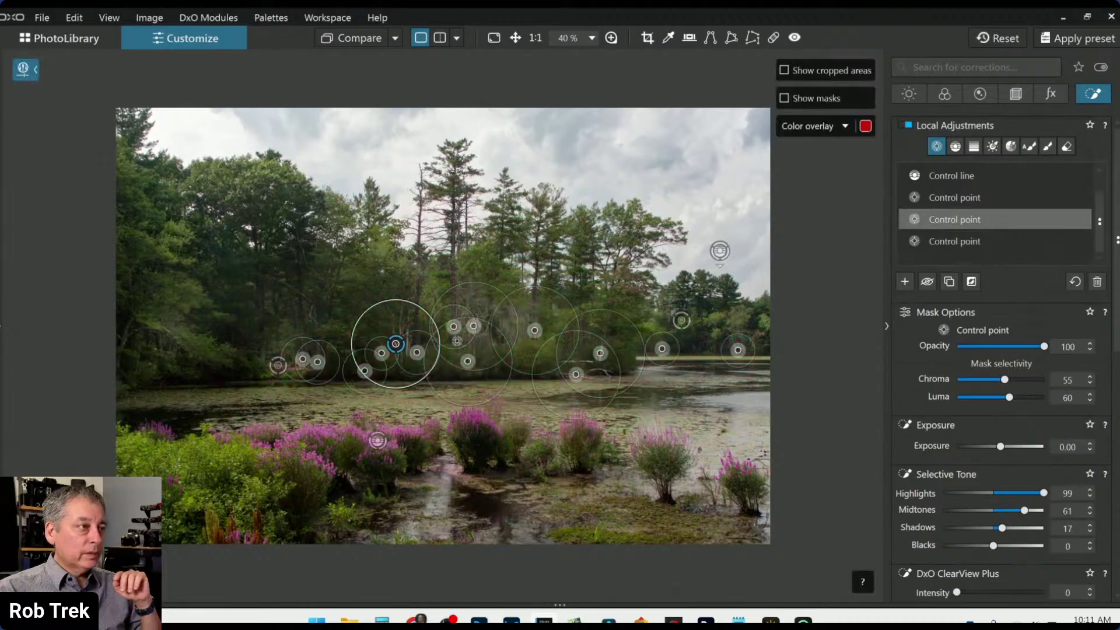
{"action": "scroll", "coordinate": [457, 335], "scroll_direction": "up", "scroll_amount": 3}
{"action": "scroll", "coordinate": [470, 340], "scroll_direction": "up", "scroll_amount": 1}
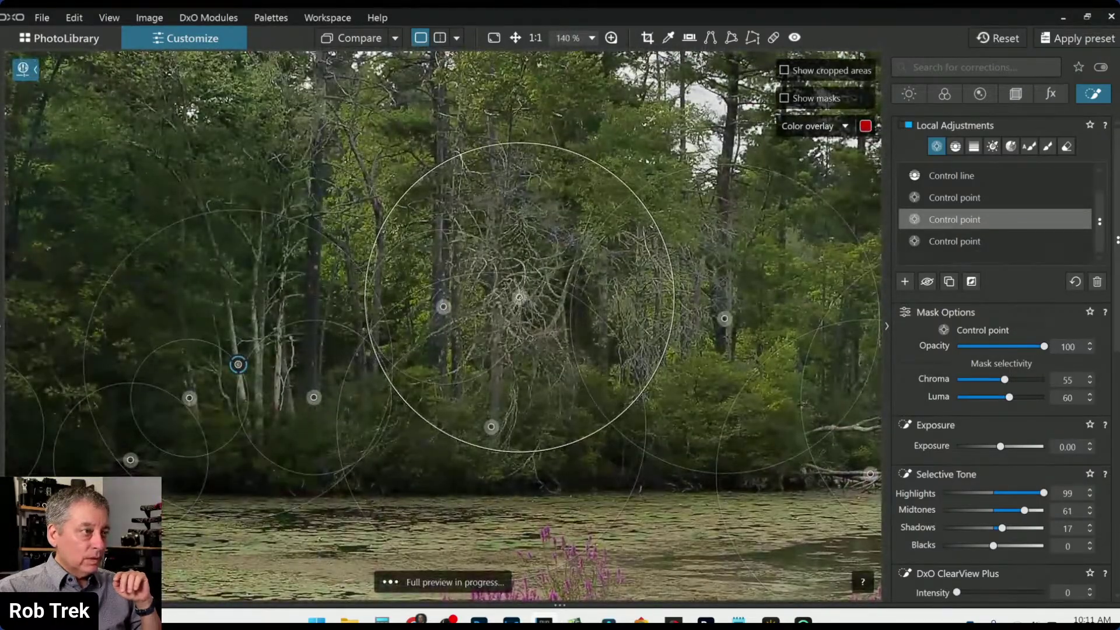
{"action": "left_click", "coordinate": [518, 297]}
{"action": "left_click_drag", "start_coordinate": [492, 427], "coordinate": [495, 405]}
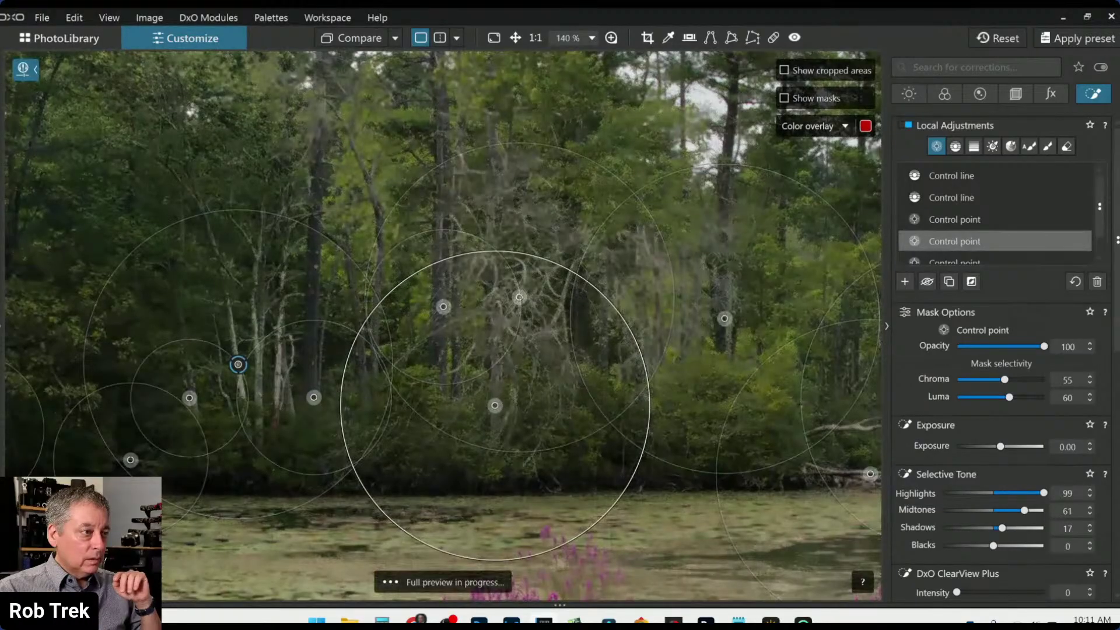
{"action": "left_click", "coordinate": [311, 385]}
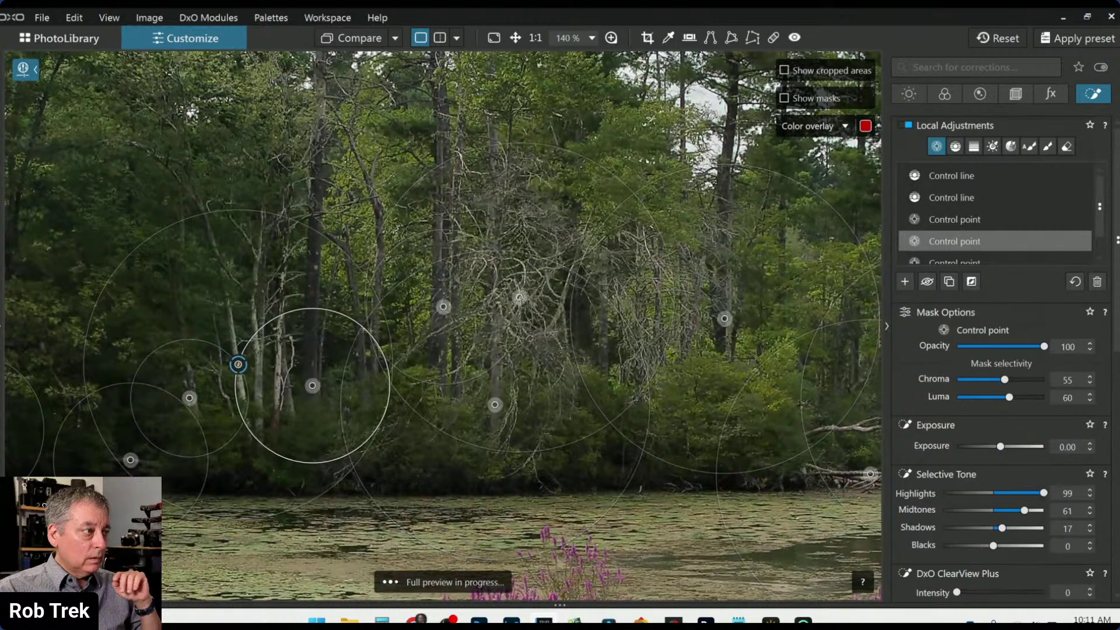
{"action": "left_click_drag", "start_coordinate": [311, 384], "coordinate": [310, 384]}
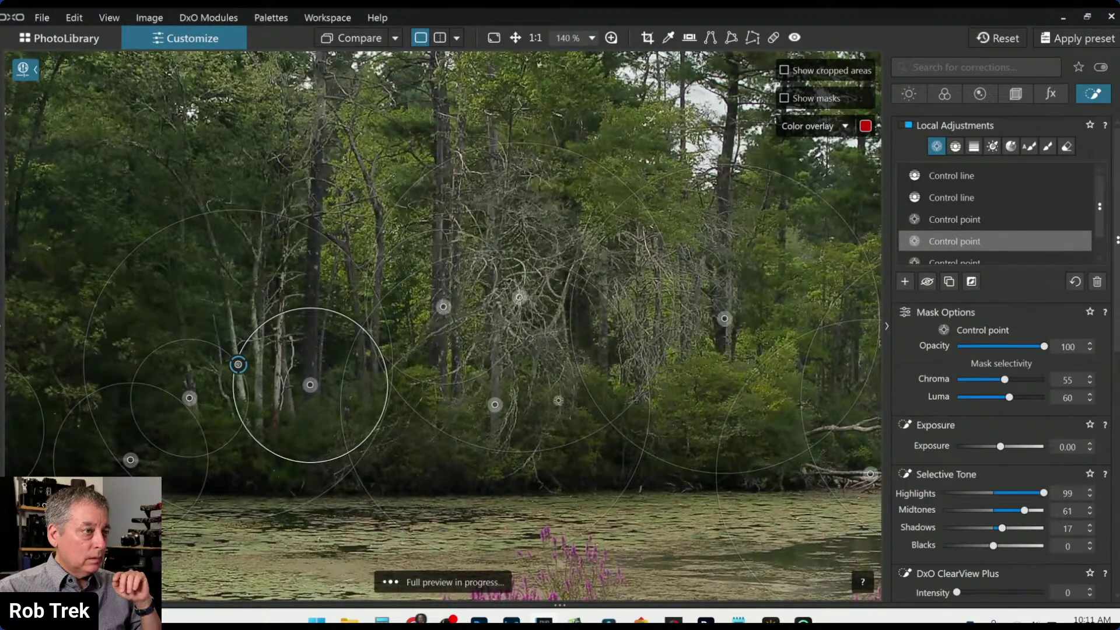
{"action": "scroll", "coordinate": [559, 400], "scroll_direction": "down", "scroll_amount": 2}
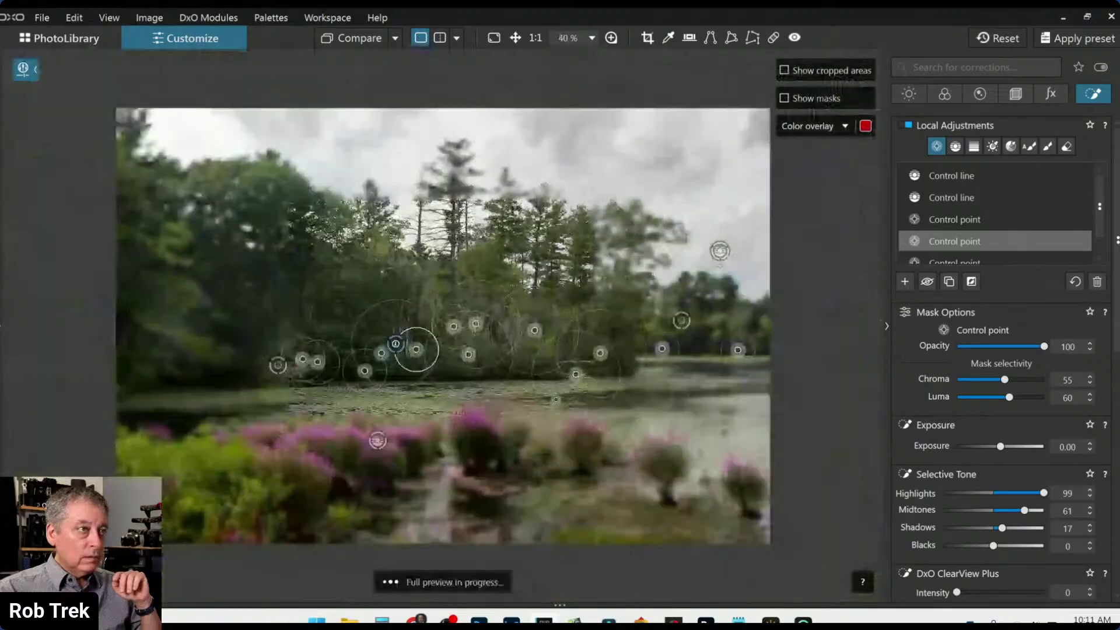
{"action": "left_click", "coordinate": [822, 462]}
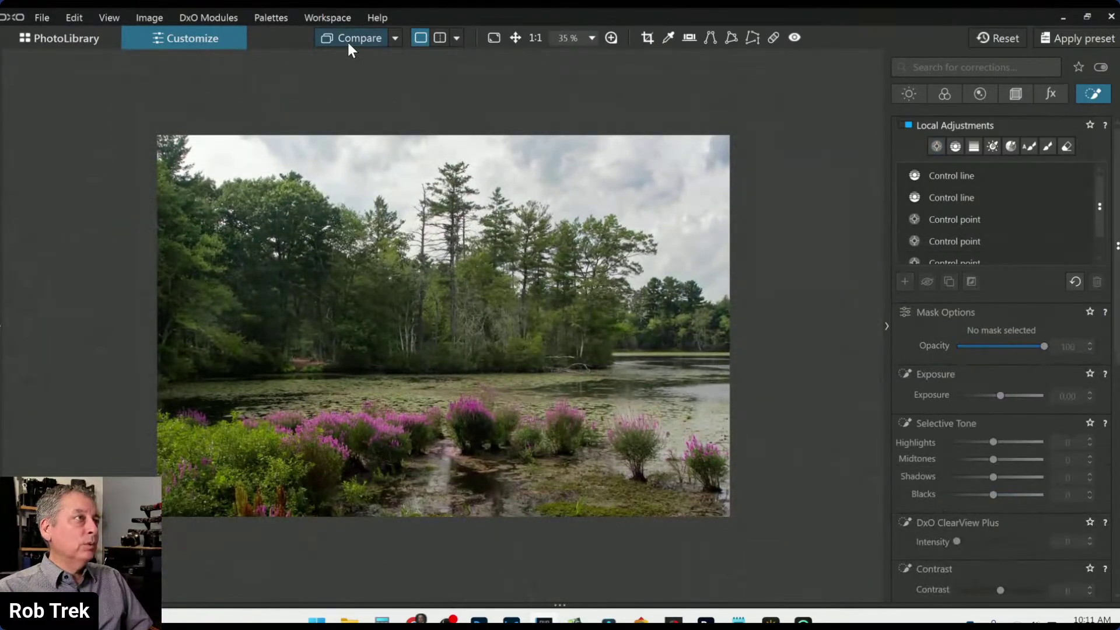
Compare the edited pond photo with the uncropped original several times to review the overall changes.
{"action": "left_click", "coordinate": [348, 40]}
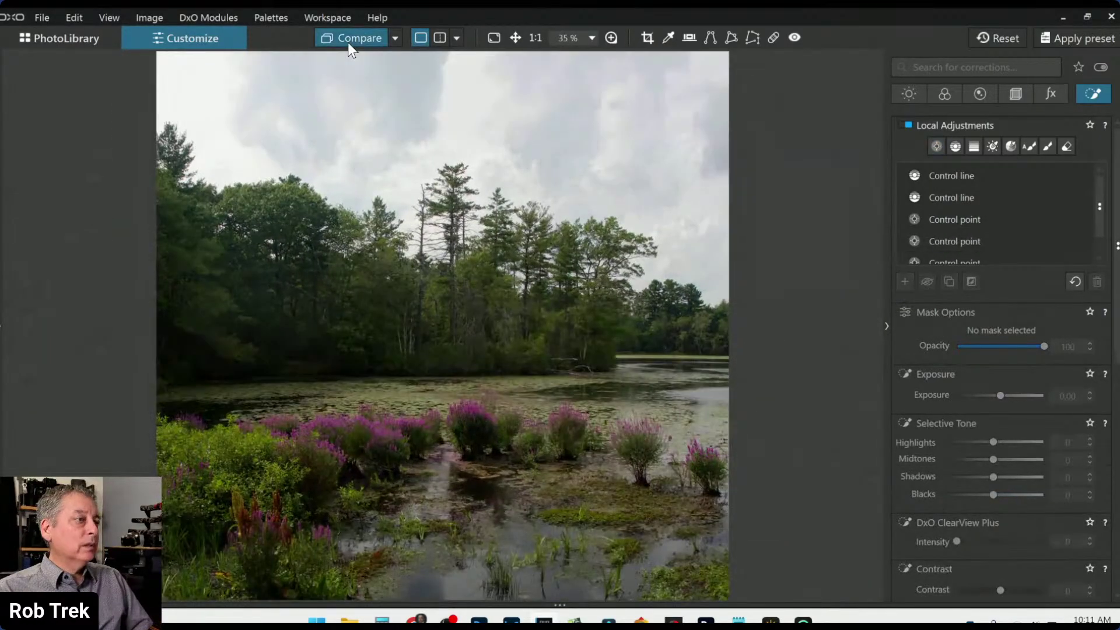
{"action": "left_click", "coordinate": [348, 41]}
{"action": "left_click", "coordinate": [349, 40]}
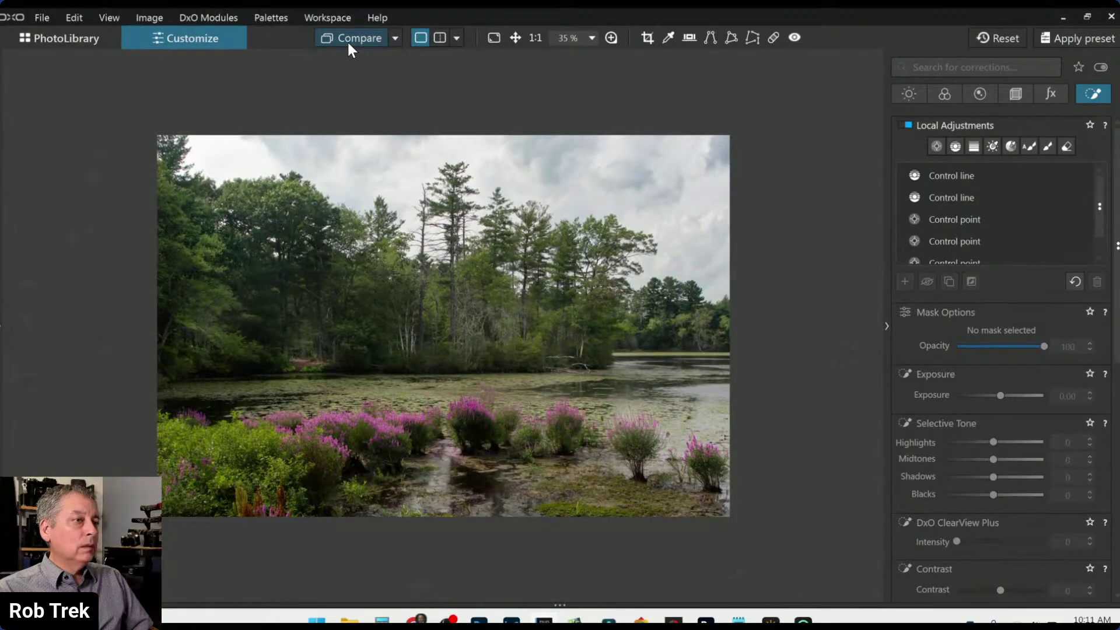
{"action": "left_click", "coordinate": [347, 41]}
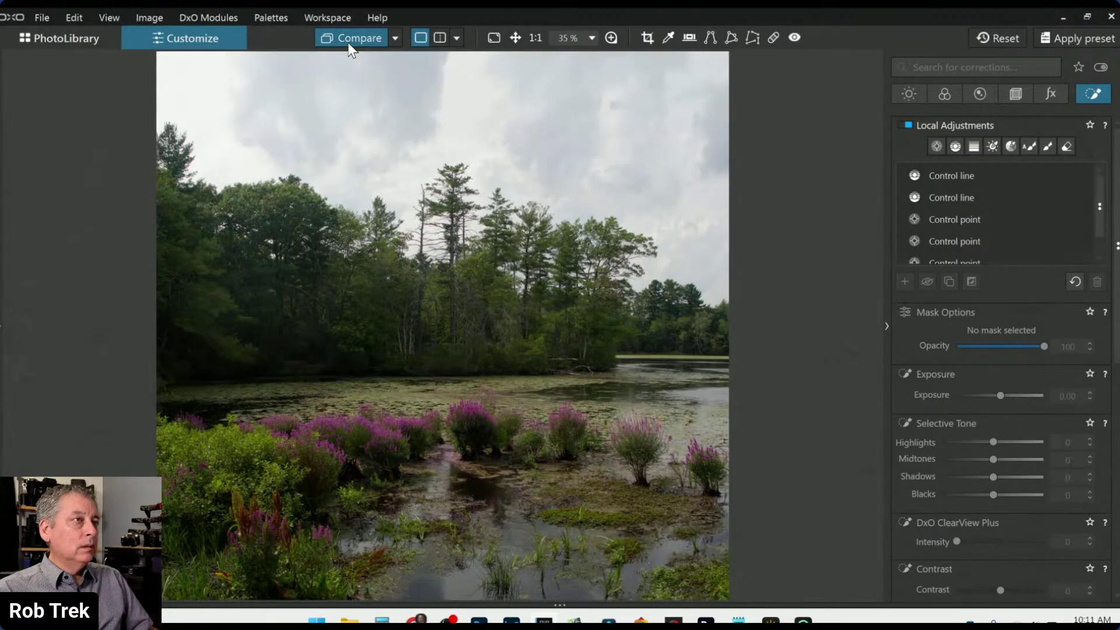
{"action": "left_click", "coordinate": [349, 42]}
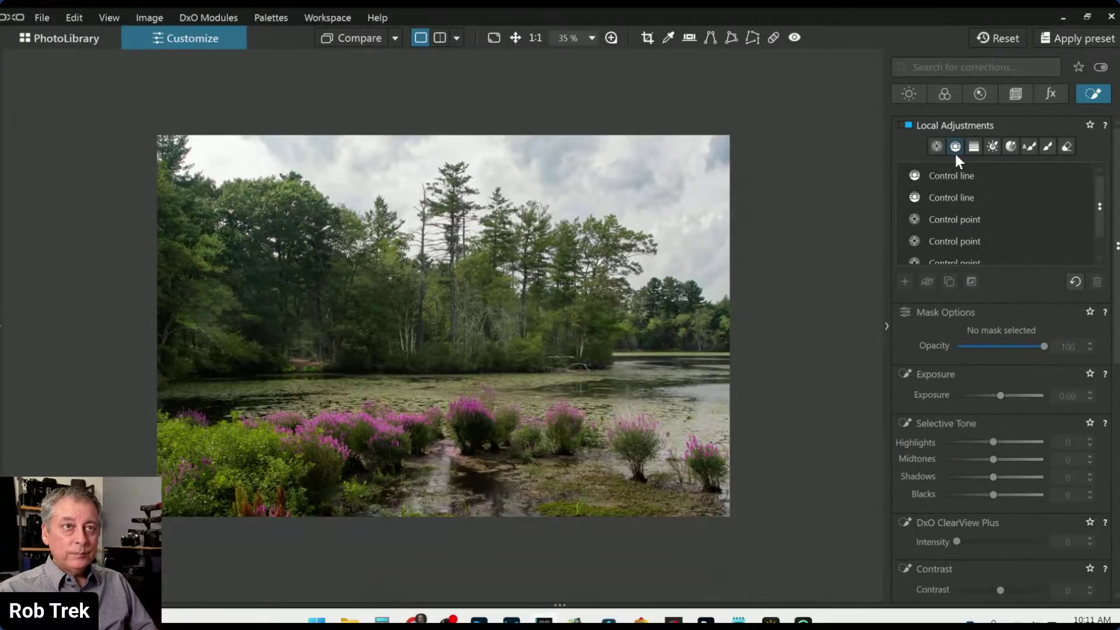
Start a new control point mask on the right-hand pond water and add a point with a smaller circle on the far-left water.
{"action": "left_click", "coordinate": [935, 146]}
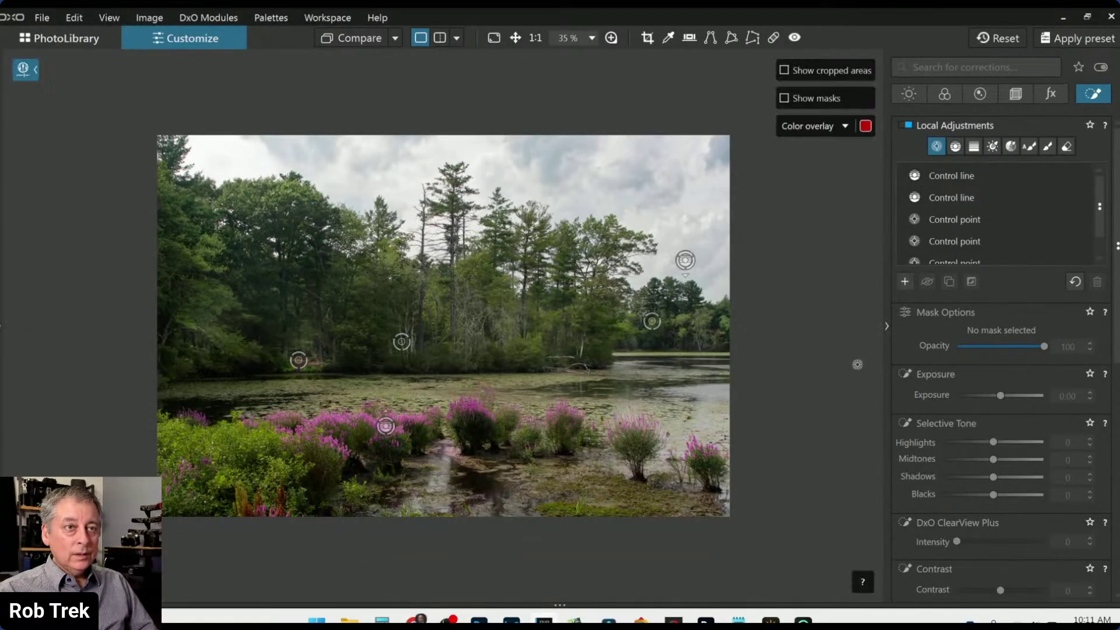
{"action": "left_click", "coordinate": [621, 391]}
{"action": "left_click_drag", "start_coordinate": [641, 392], "coordinate": [695, 401]}
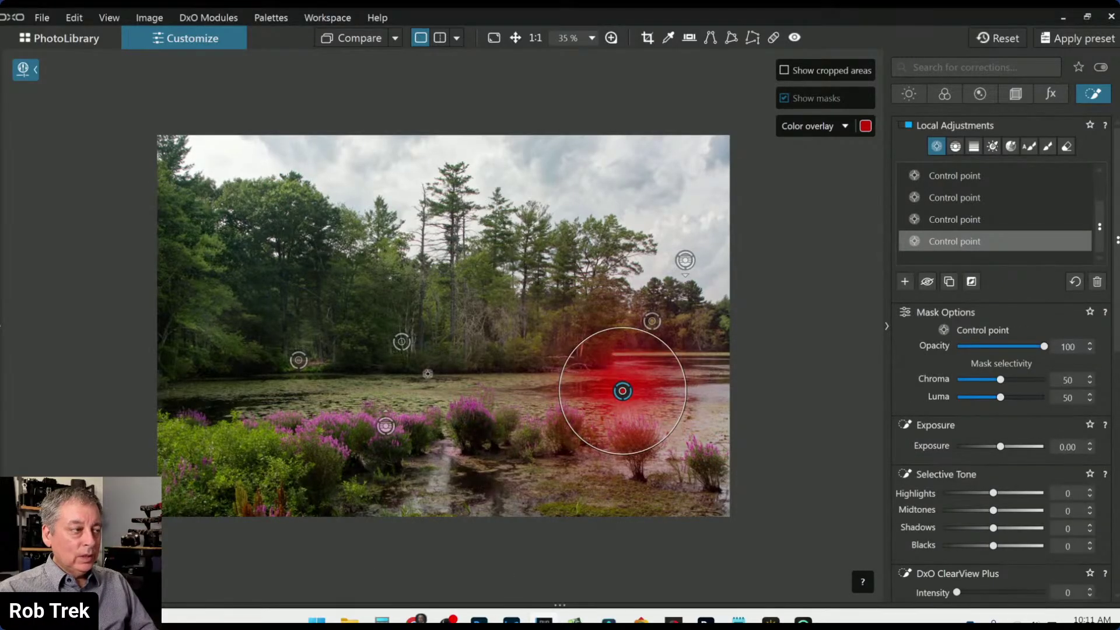
{"action": "left_click", "coordinate": [227, 403]}
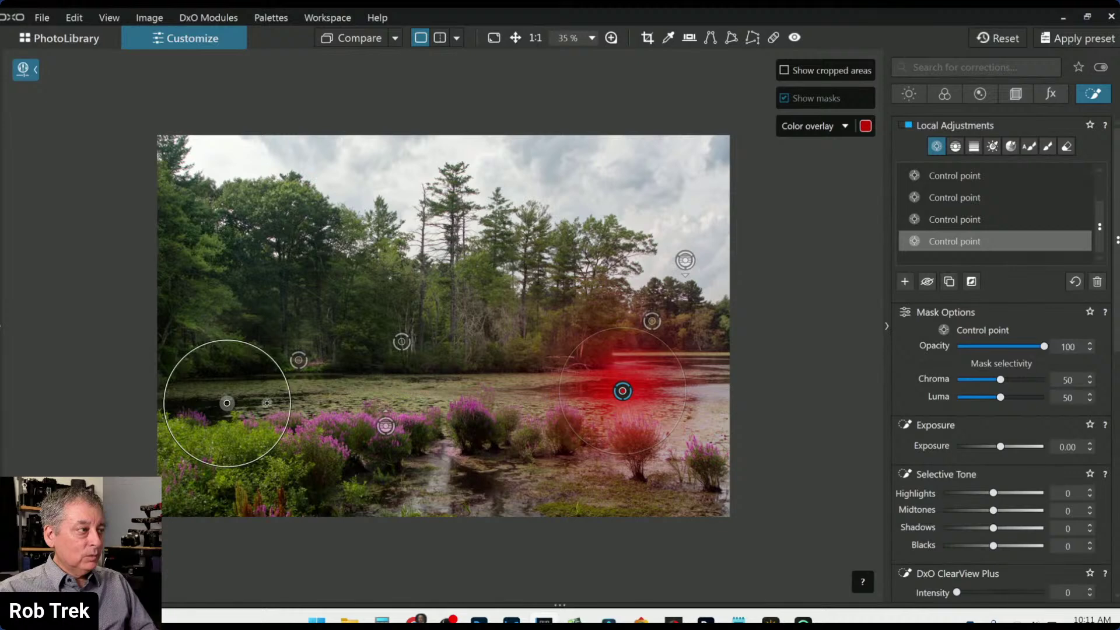
{"action": "left_click_drag", "start_coordinate": [275, 367], "coordinate": [244, 379]}
Add four small control points to the water mask on the open foreground water below the purple flowers.
{"action": "left_click", "coordinate": [435, 476]}
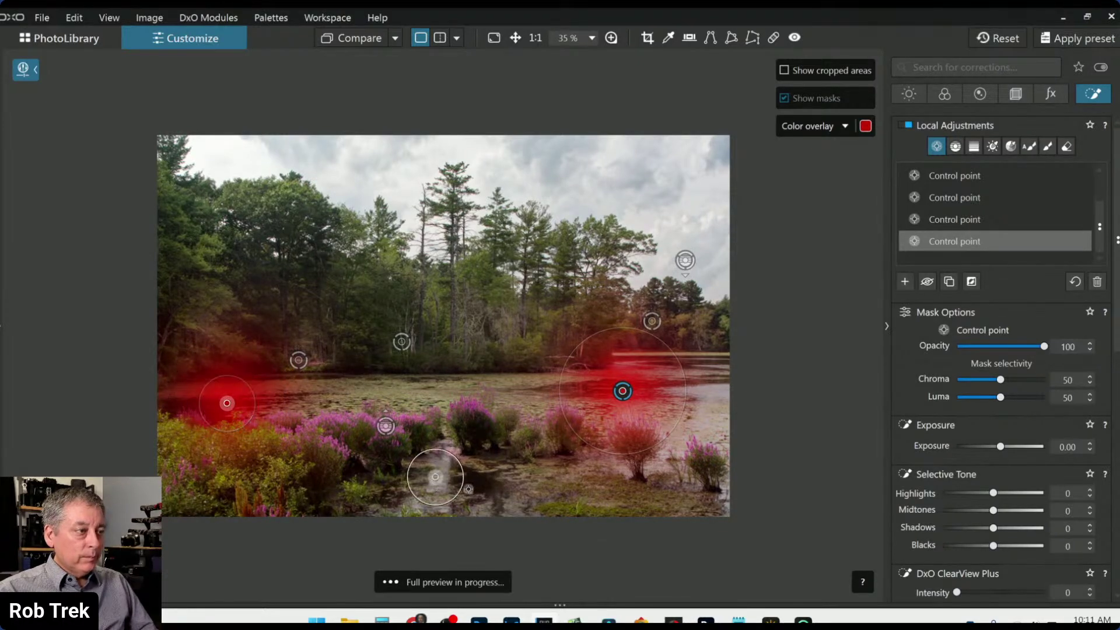
{"action": "left_click", "coordinate": [483, 489]}
{"action": "left_click", "coordinate": [513, 510]}
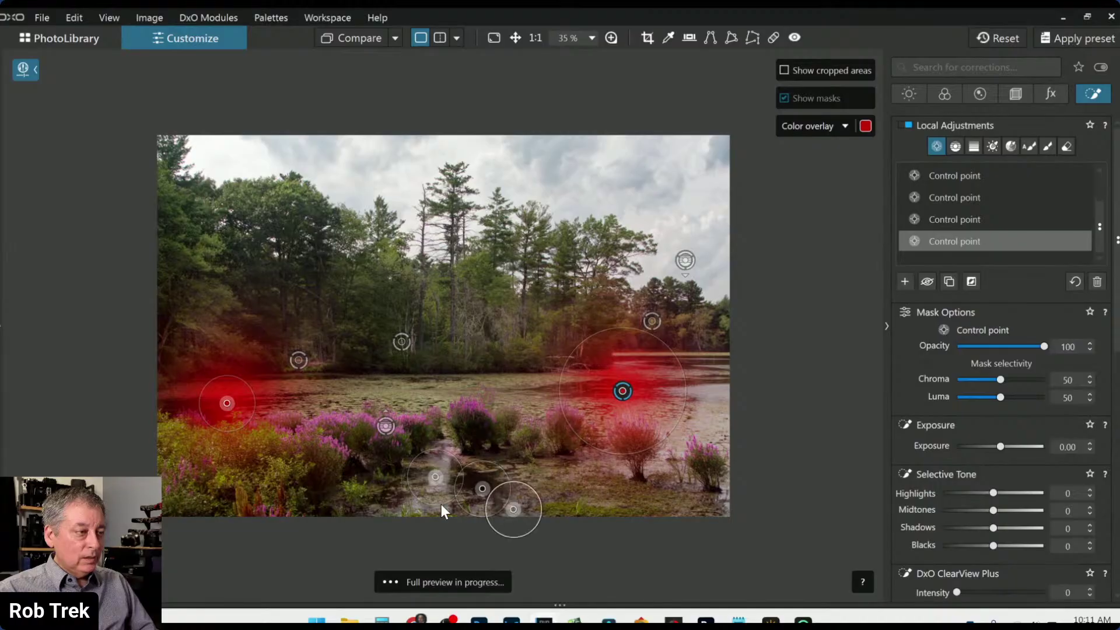
{"action": "left_click", "coordinate": [393, 500]}
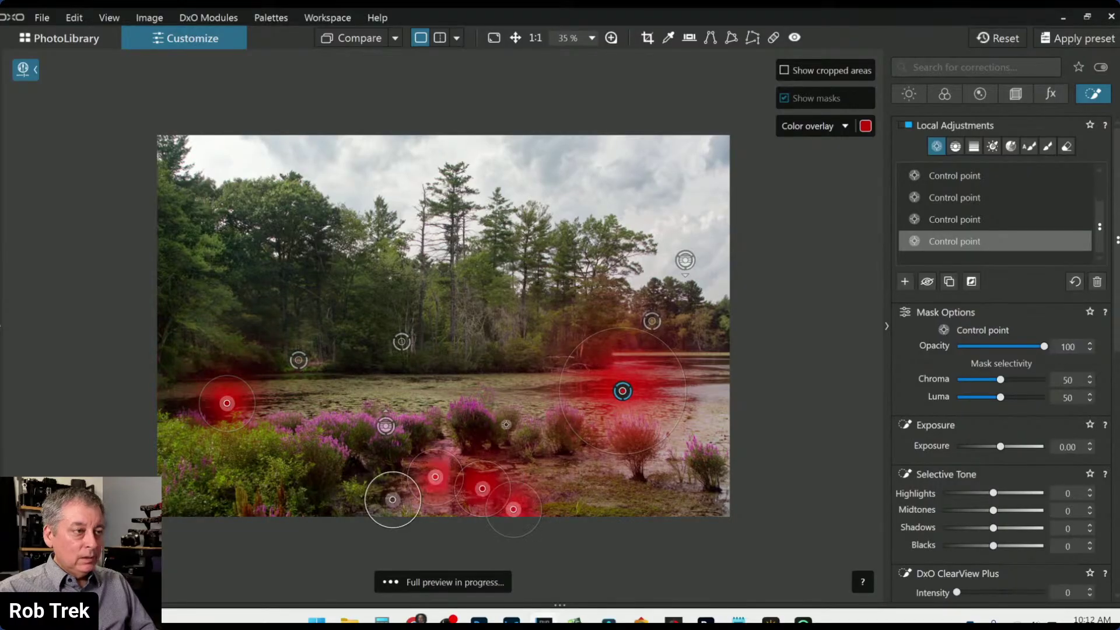
Add small control points to the water mask along the middle of the pond and on the water at the right edge.
{"action": "left_click", "coordinate": [517, 382]}
{"action": "left_click", "coordinate": [428, 391]}
{"action": "left_click", "coordinate": [376, 388]}
{"action": "left_click", "coordinate": [321, 387]}
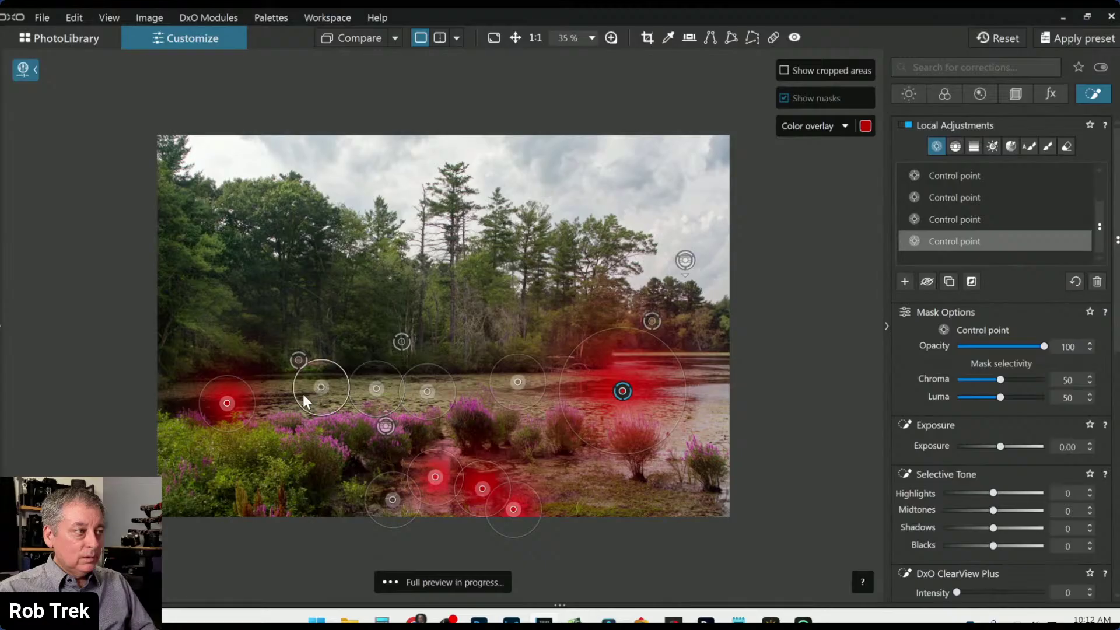
{"action": "left_click", "coordinate": [279, 394]}
{"action": "left_click", "coordinate": [714, 404]}
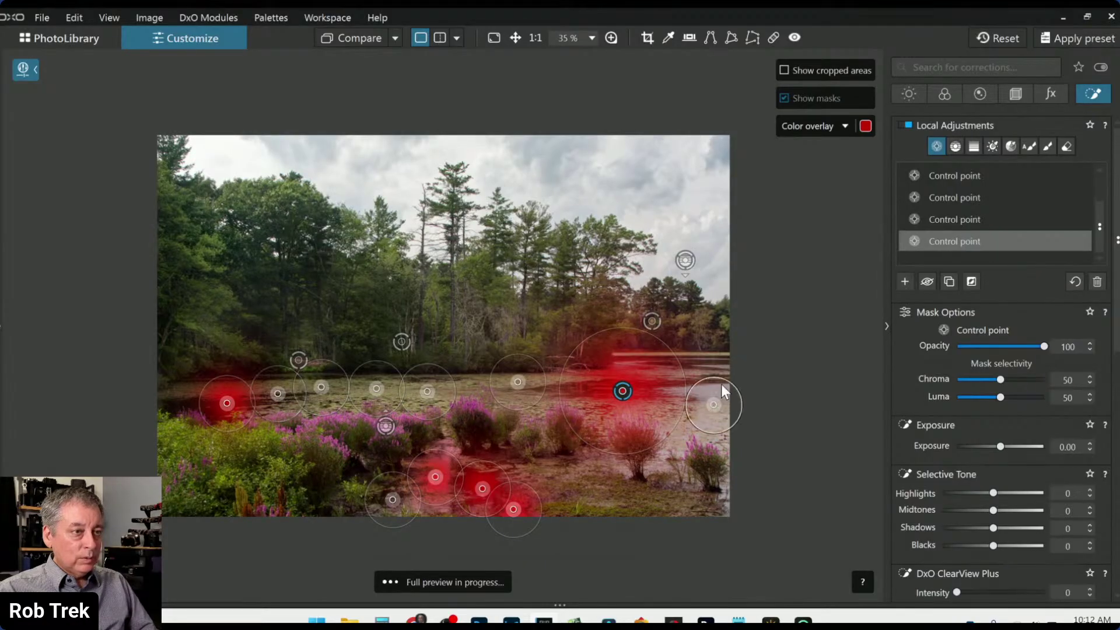
{"action": "left_click", "coordinate": [700, 367]}
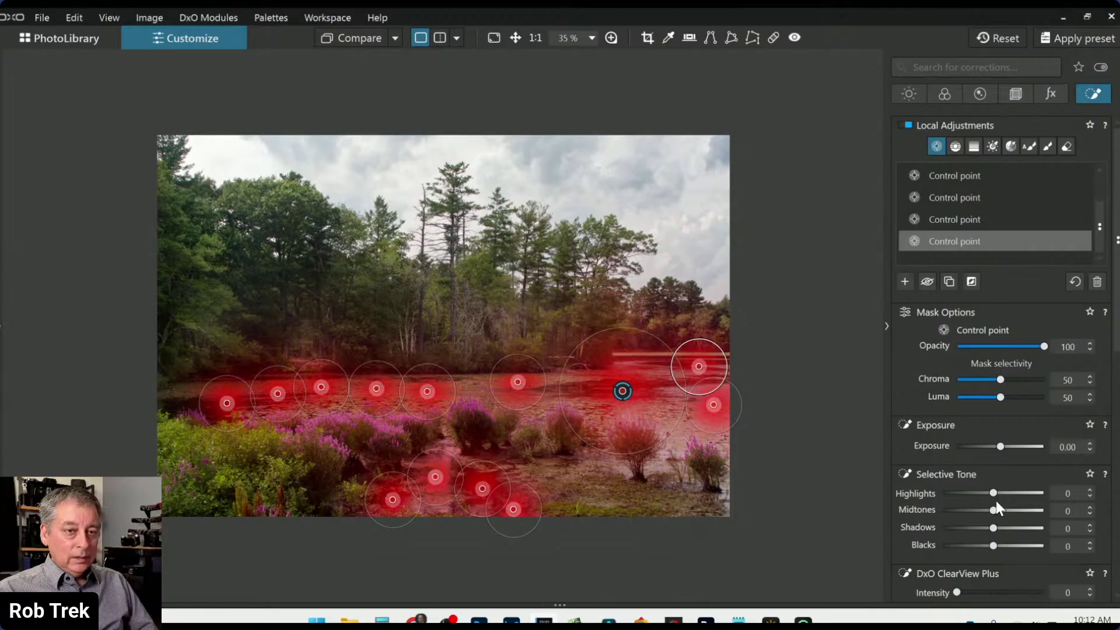
Set the water mask's ClearView Plus intensity to 48 and Blacks to -50.
{"action": "scroll", "coordinate": [995, 501], "scroll_direction": "down", "scroll_amount": 2}
{"action": "left_click", "coordinate": [999, 521]}
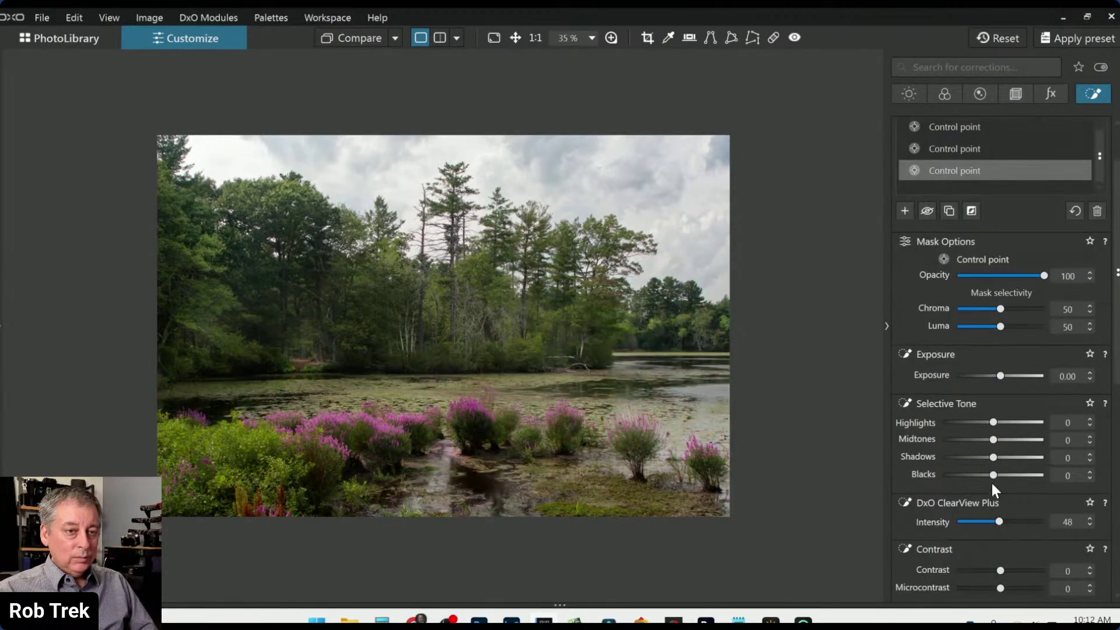
{"action": "left_click_drag", "start_coordinate": [993, 476], "coordinate": [967, 477]}
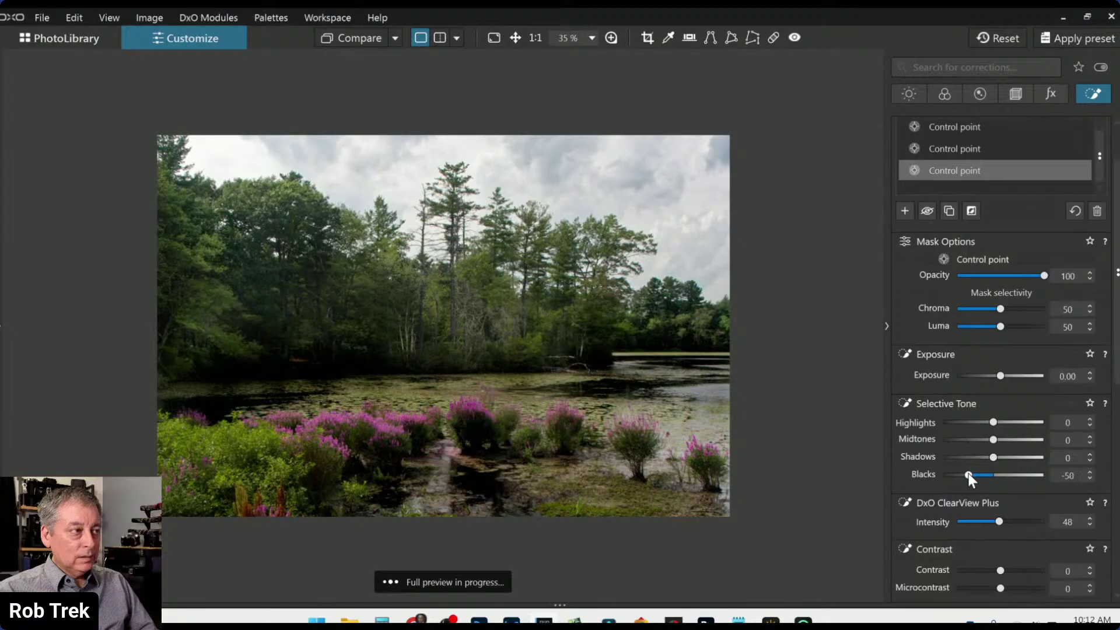
Shrink the circles of the three leftmost pond control points and shift one slightly down, away from the shoreline.
{"action": "mouse_move", "coordinate": [315, 367]}
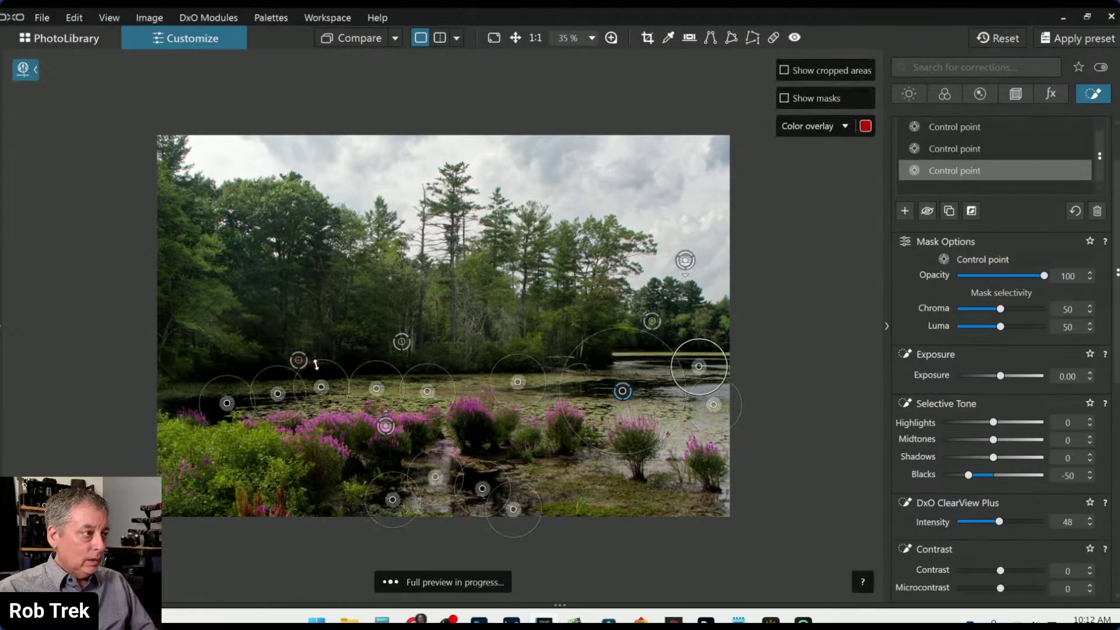
{"action": "left_click_drag", "start_coordinate": [318, 370], "coordinate": [319, 373]}
{"action": "left_click", "coordinate": [278, 393]}
{"action": "left_click_drag", "start_coordinate": [321, 387], "coordinate": [325, 394]}
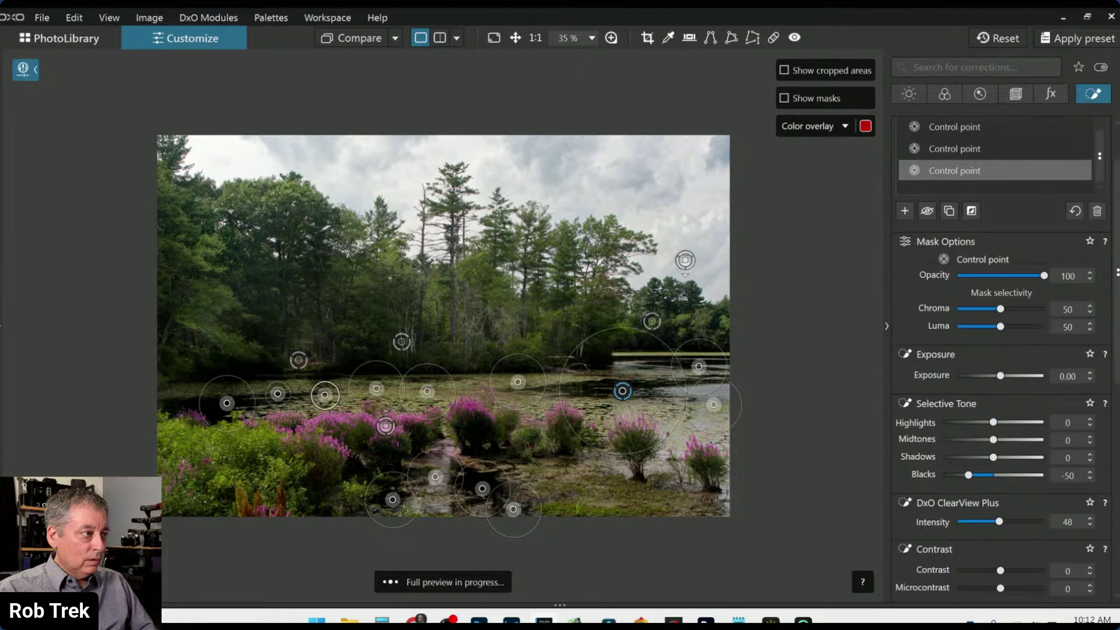
{"action": "left_click", "coordinate": [279, 393]}
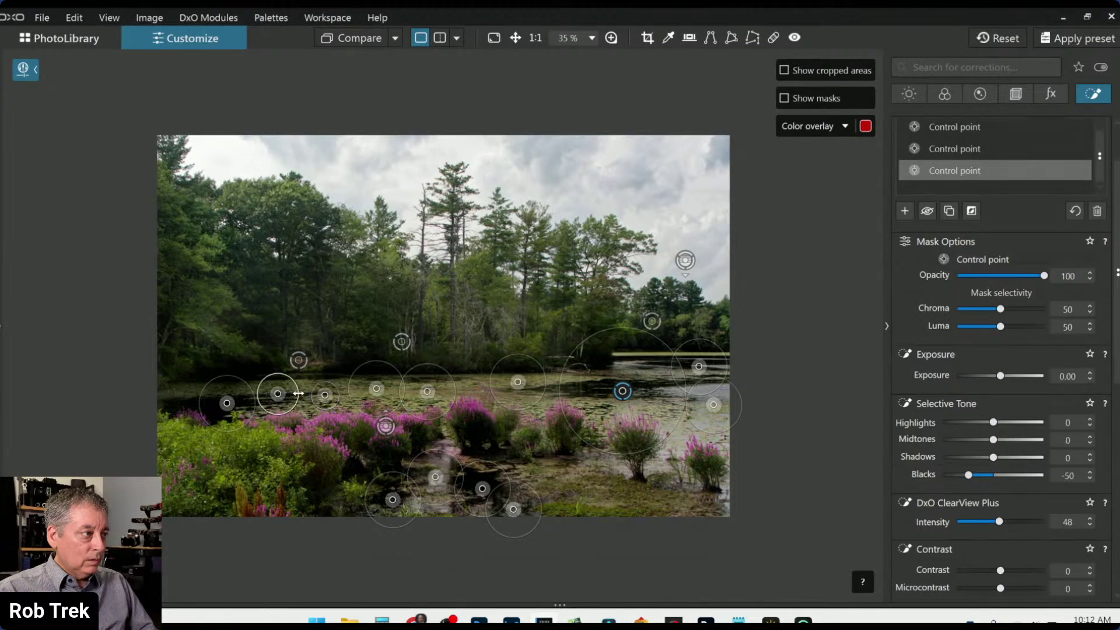
{"action": "left_click_drag", "start_coordinate": [305, 386], "coordinate": [234, 385]}
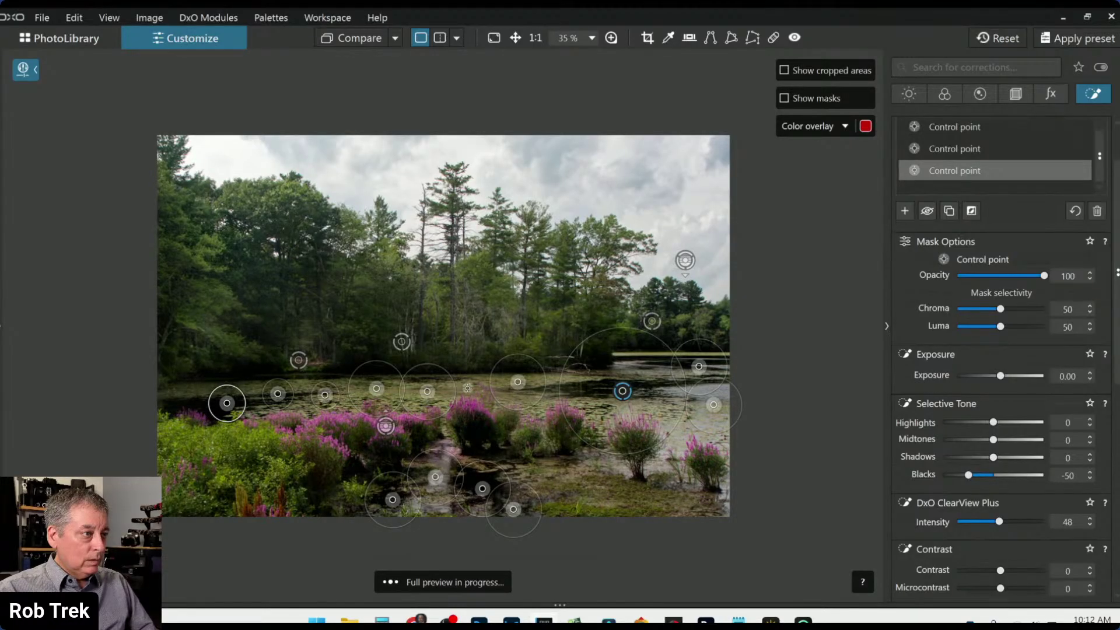
Lower and shrink the mid-pond control point, reduce the main right-hand circle, and add another point on the water beside it.
{"action": "left_click", "coordinate": [517, 382]}
{"action": "left_click_drag", "start_coordinate": [517, 381], "coordinate": [519, 389]}
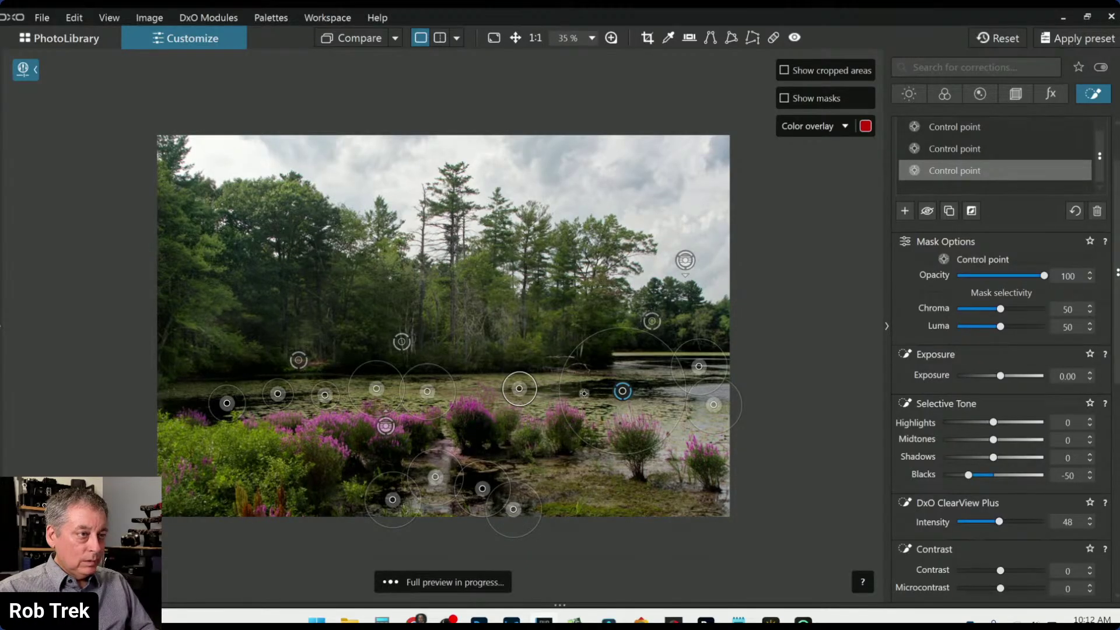
{"action": "left_click_drag", "start_coordinate": [605, 450], "coordinate": [637, 422]}
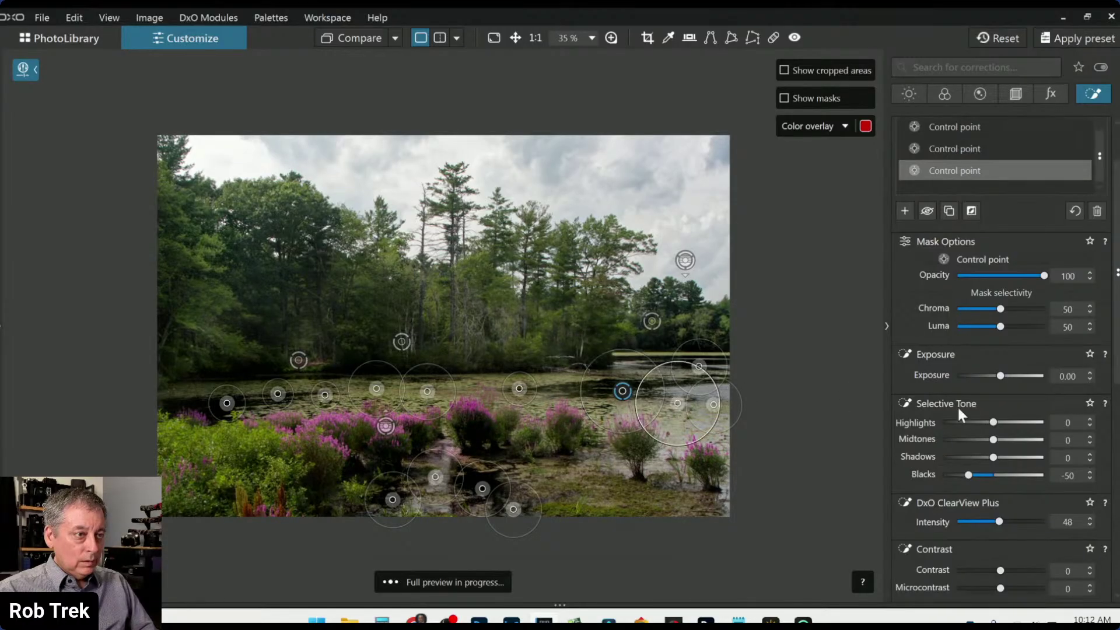
Compare the photo before and after the corrections, including against the cropped version, to review the water adjustments.
{"action": "left_click", "coordinate": [332, 39]}
{"action": "left_click", "coordinate": [332, 39]}
{"action": "left_click", "coordinate": [332, 38]}
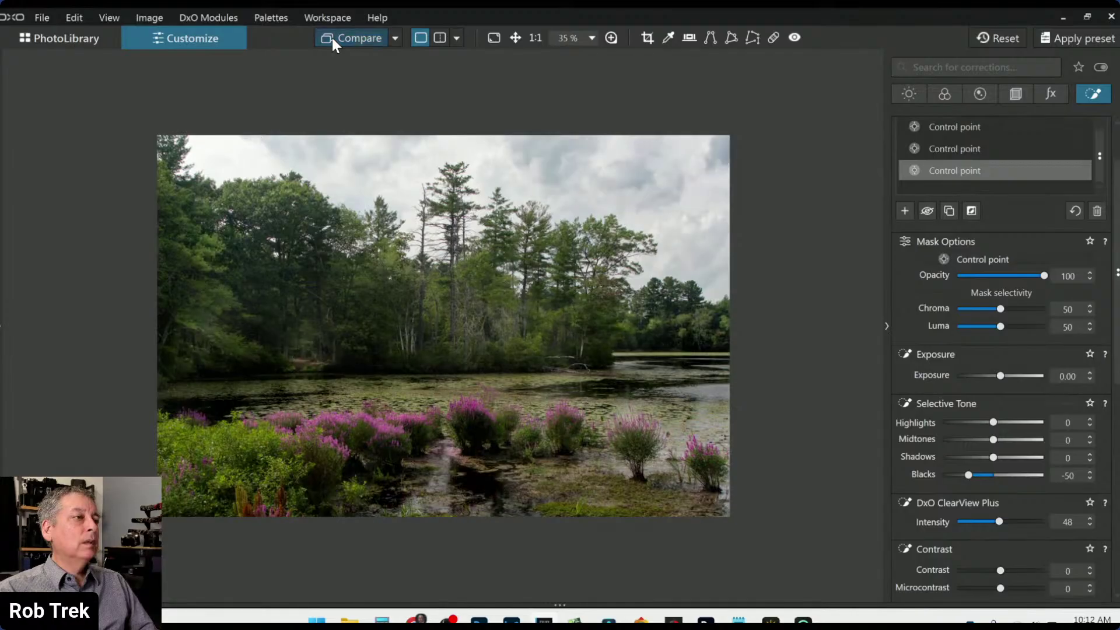
{"action": "left_click", "coordinate": [331, 37]}
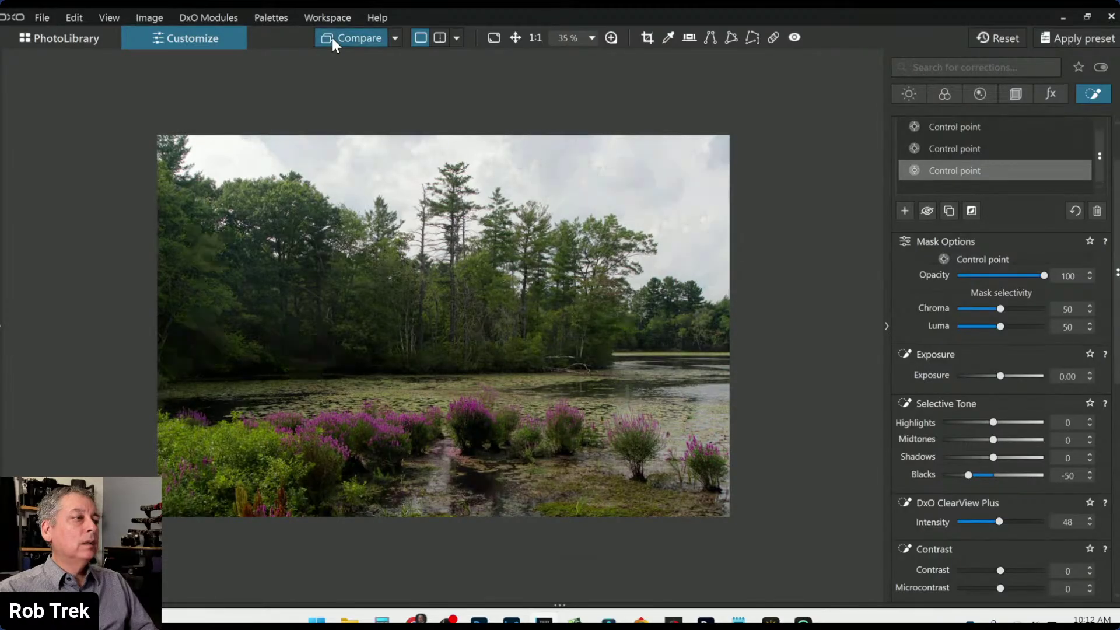
{"action": "left_click", "coordinate": [332, 37]}
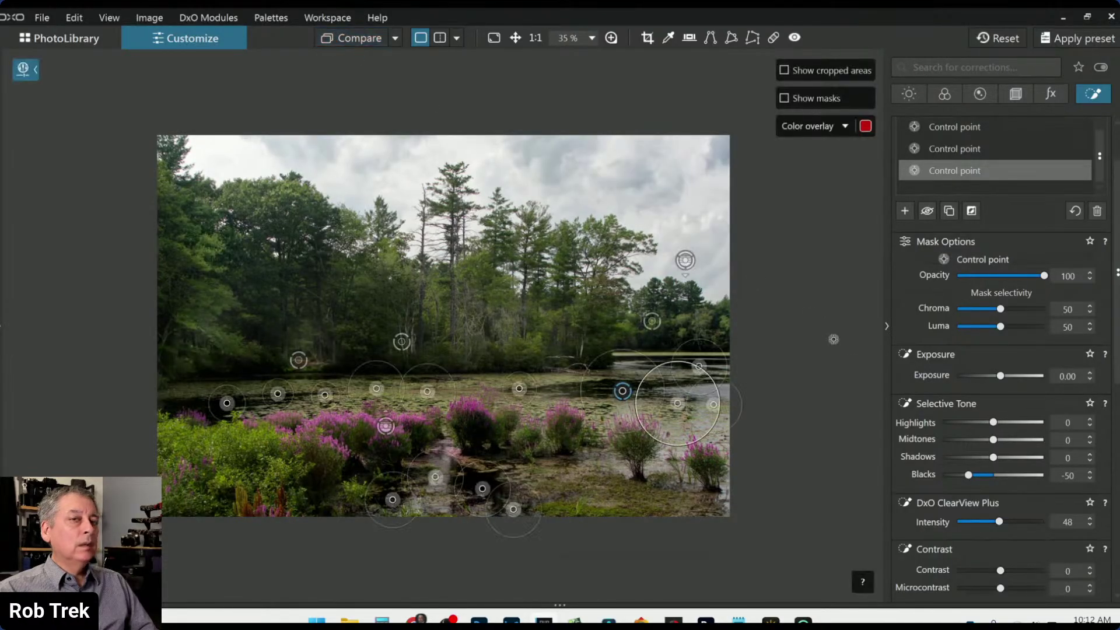
Set the water mask's Shadows to -26, Midtones to 8 and Highlights to 36.
{"action": "left_click", "coordinate": [980, 459]}
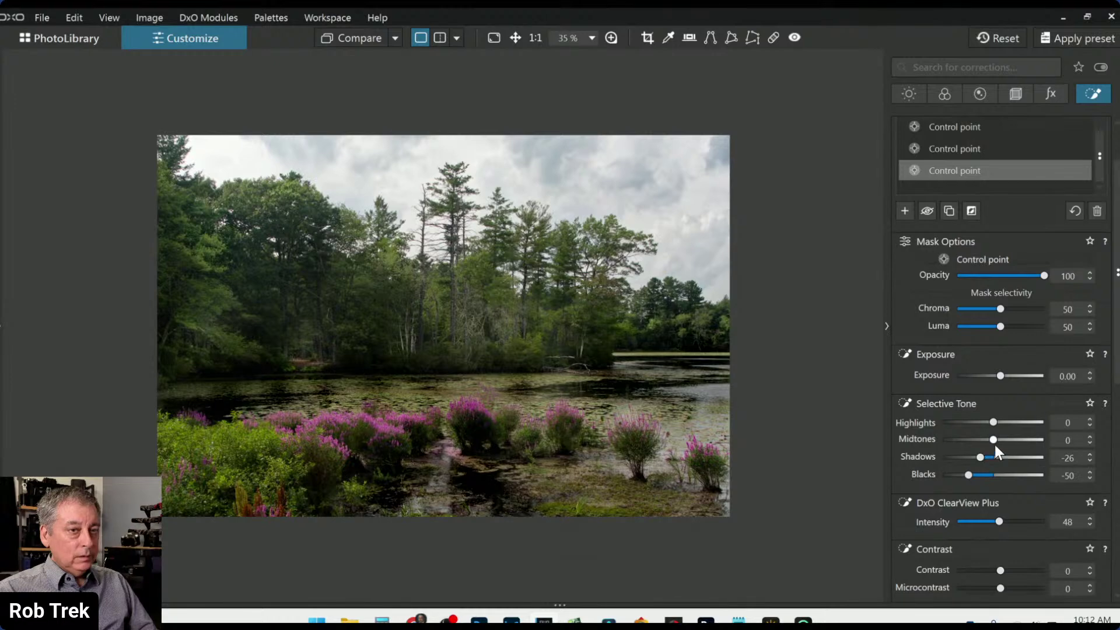
{"action": "left_click_drag", "start_coordinate": [996, 439], "coordinate": [1005, 424]}
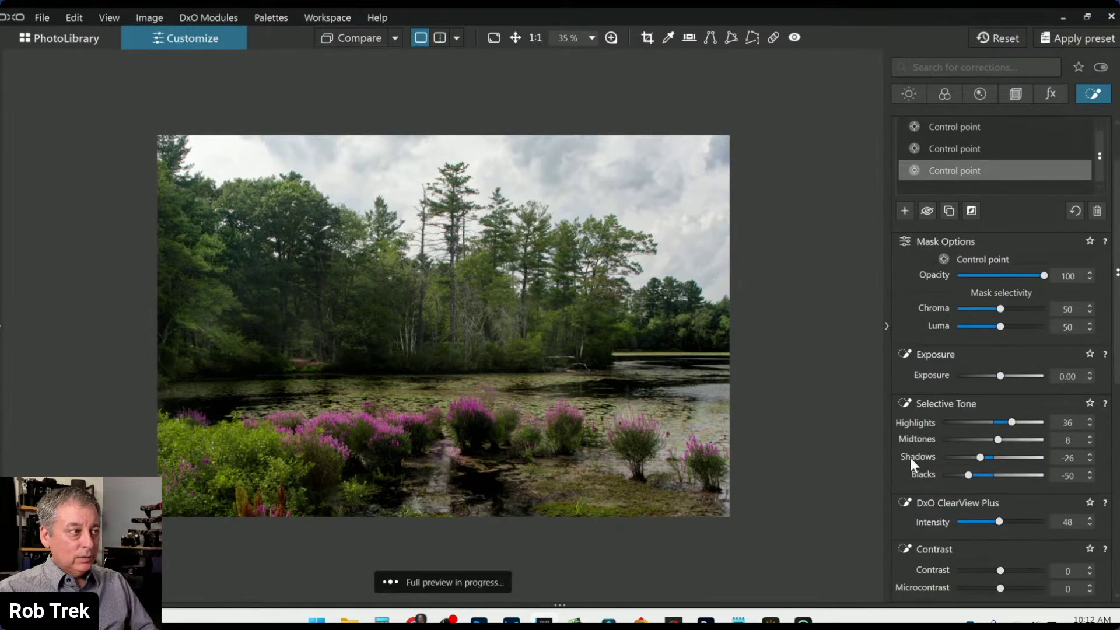
Fine-tune the left pond control point, set the water mask's Luma selectivity to 70, and compare the result with the uncorrected photo.
{"action": "mouse_move", "coordinate": [804, 458]}
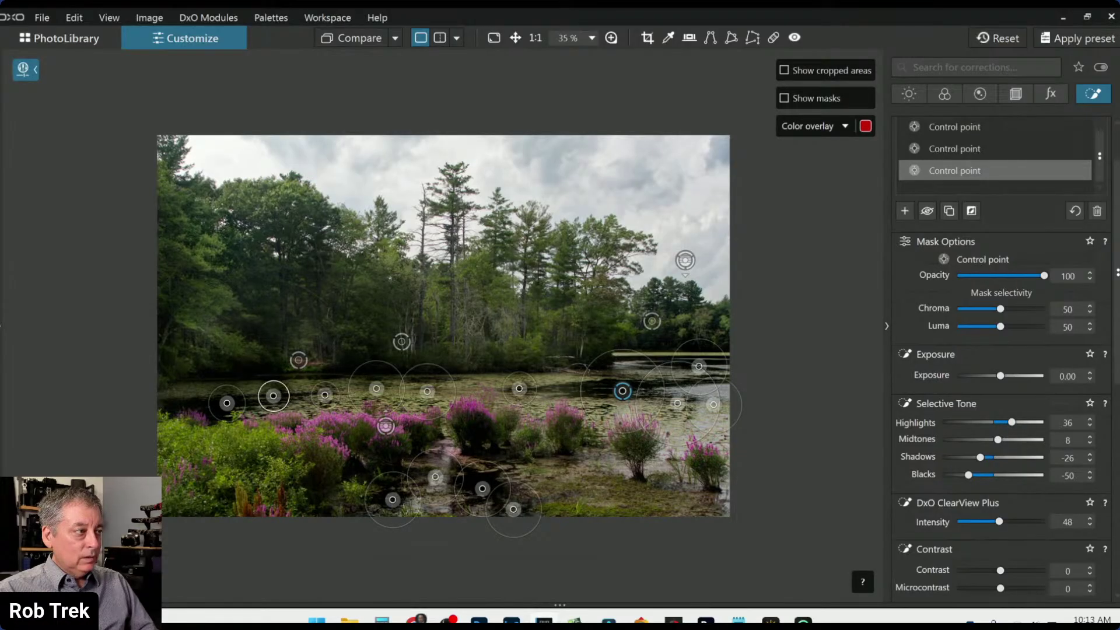
{"action": "mouse_move", "coordinate": [257, 396]}
{"action": "left_mouse_down"}
{"action": "mouse_move", "coordinate": [242, 391]}
{"action": "mouse_move", "coordinate": [255, 394]}
{"action": "left_mouse_up"}
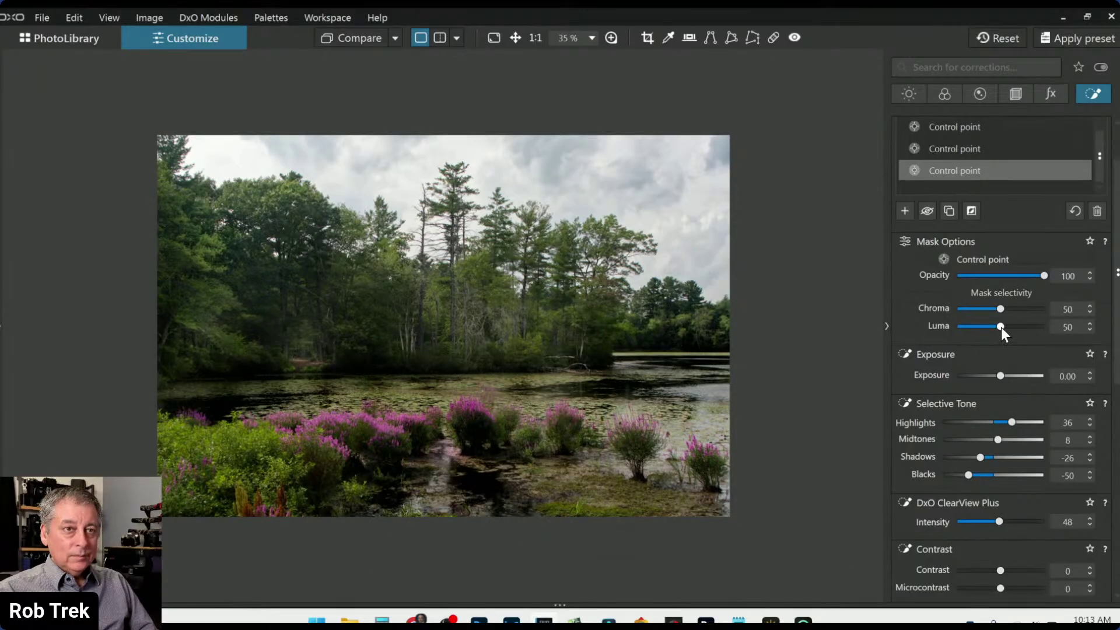
{"action": "scroll", "coordinate": [1001, 327], "scroll_direction": "down", "scroll_amount": 5}
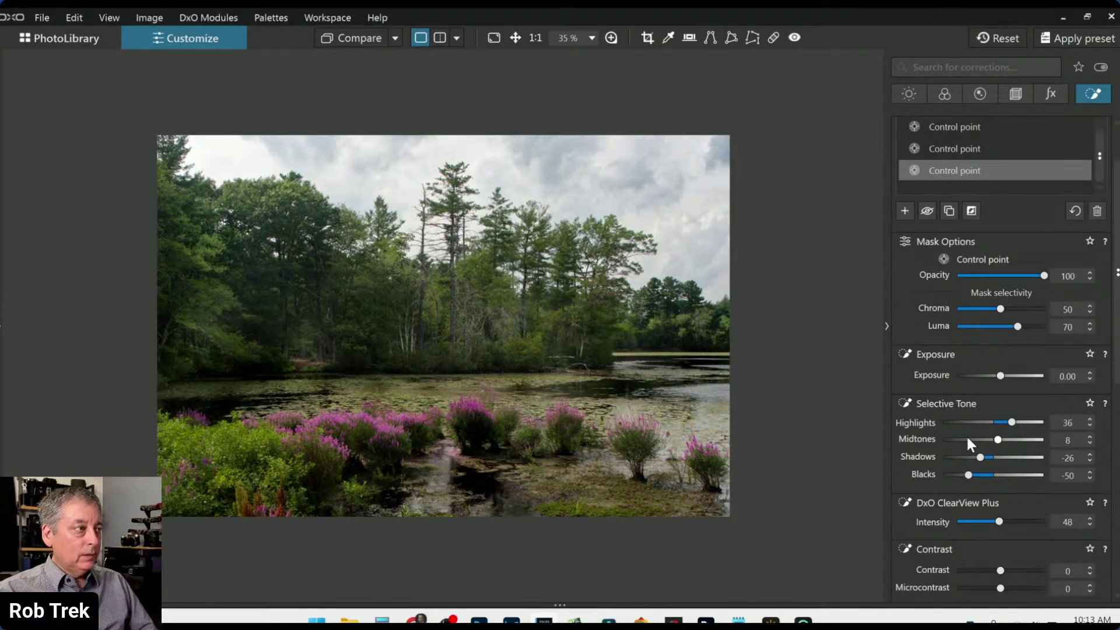
{"action": "left_click", "coordinate": [333, 36]}
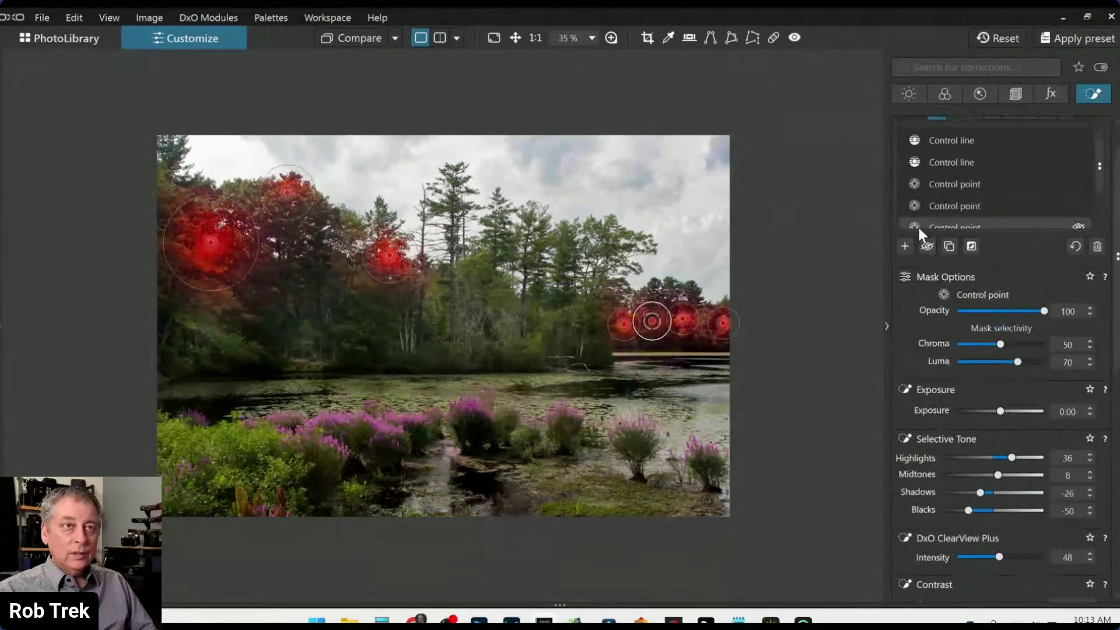
Create a separate small control point mask on the dark left shoreline with Exposure 0.10, Highlights 77, Midtones 44 and Shadows 30.
{"action": "left_click", "coordinate": [922, 206]}
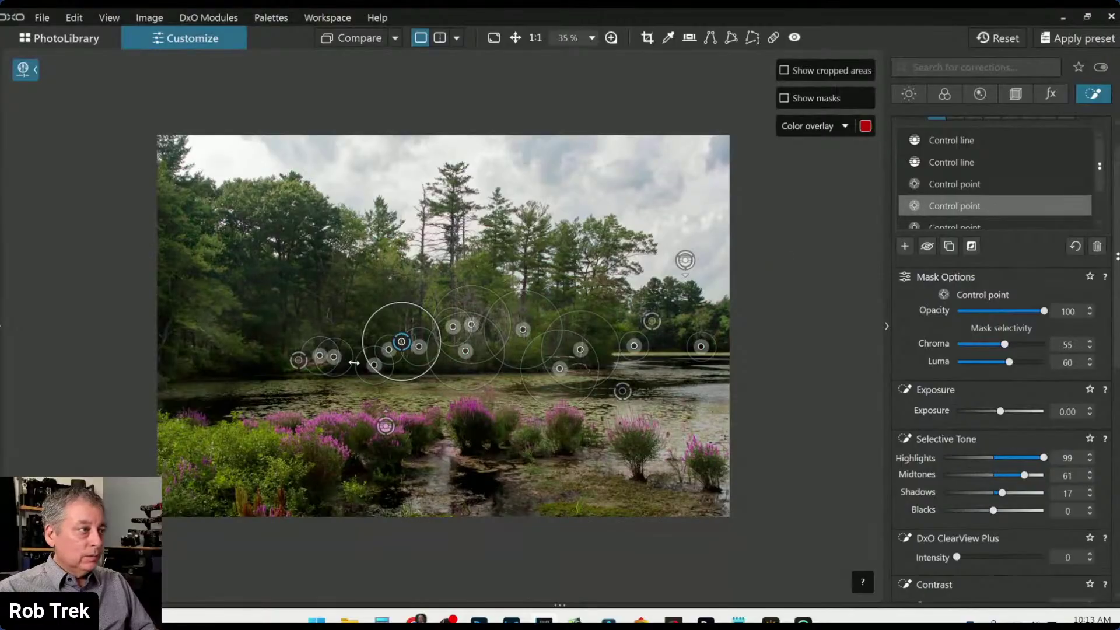
{"action": "left_click", "coordinate": [248, 369]}
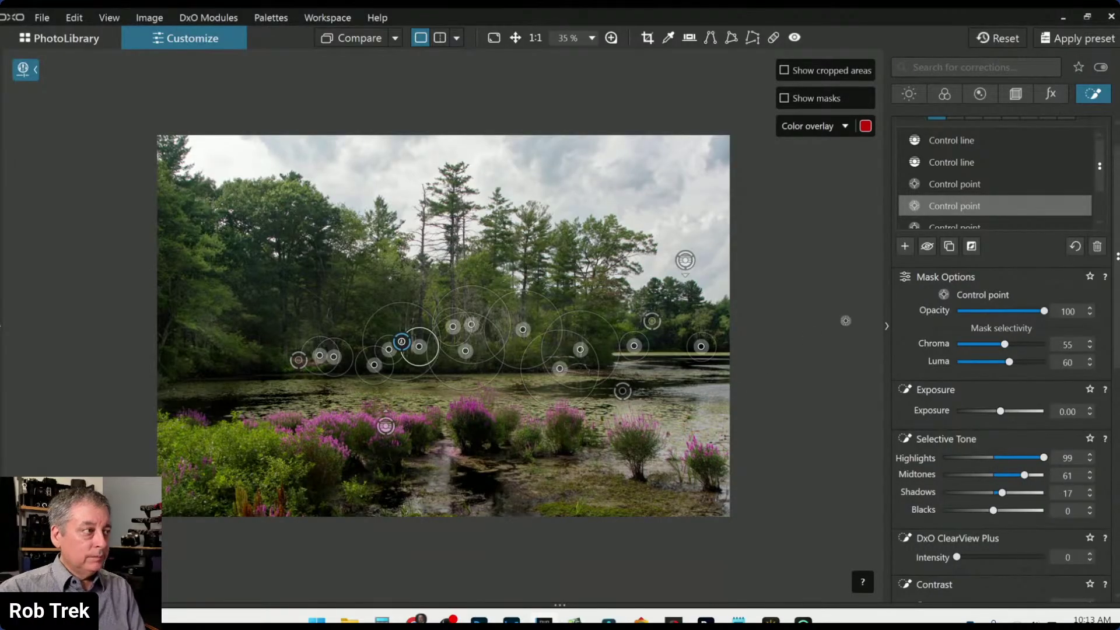
{"action": "left_click", "coordinate": [905, 245]}
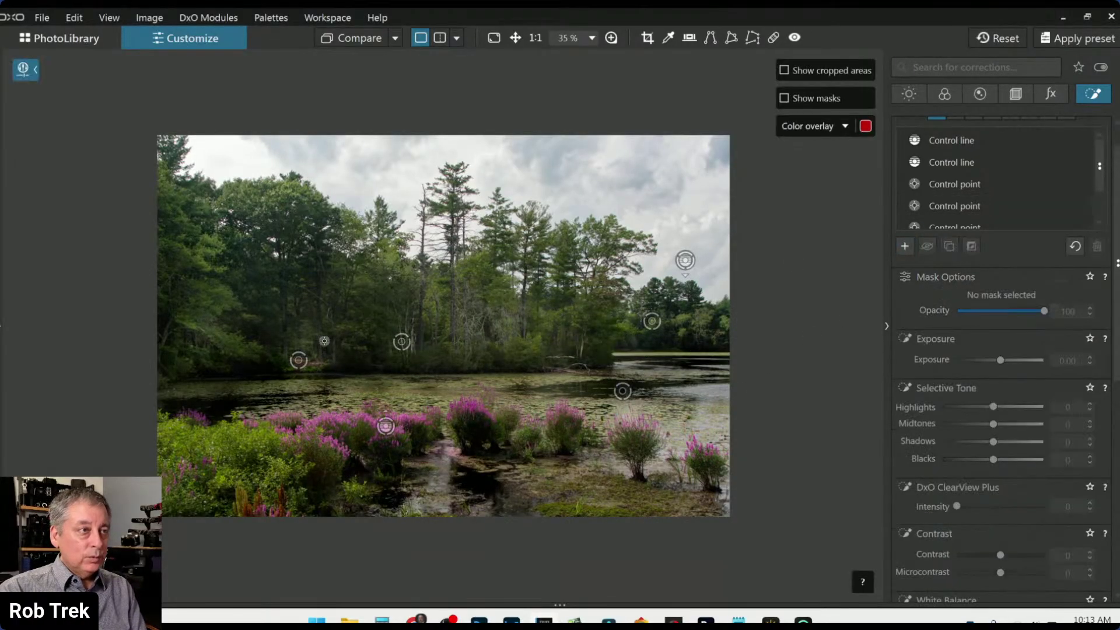
{"action": "left_click", "coordinate": [251, 372]}
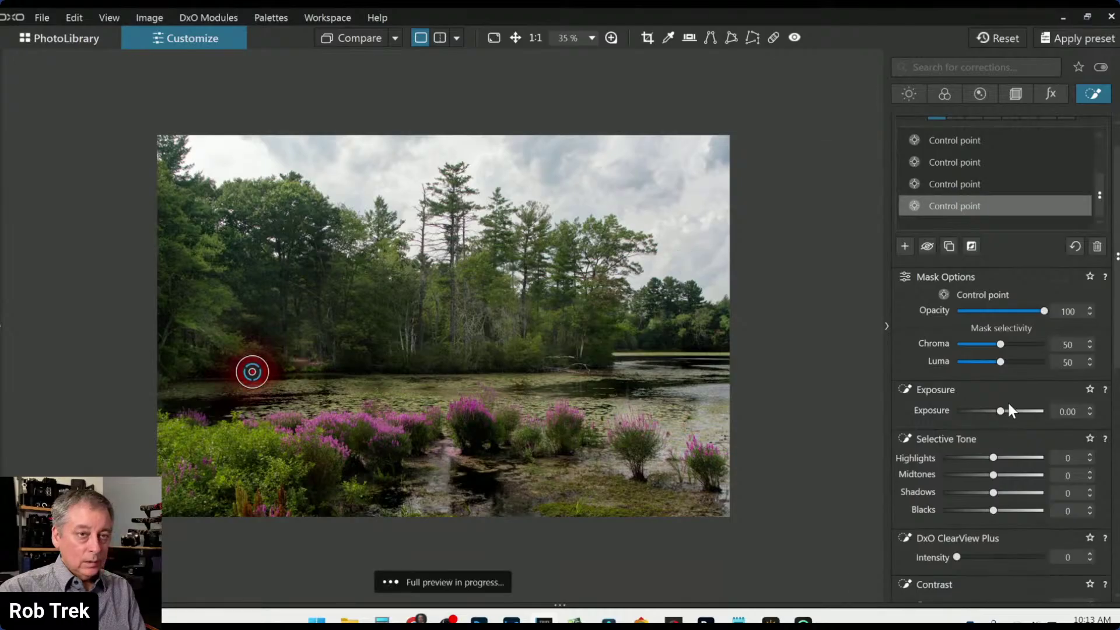
{"action": "left_click_drag", "start_coordinate": [994, 492], "coordinate": [1017, 475]}
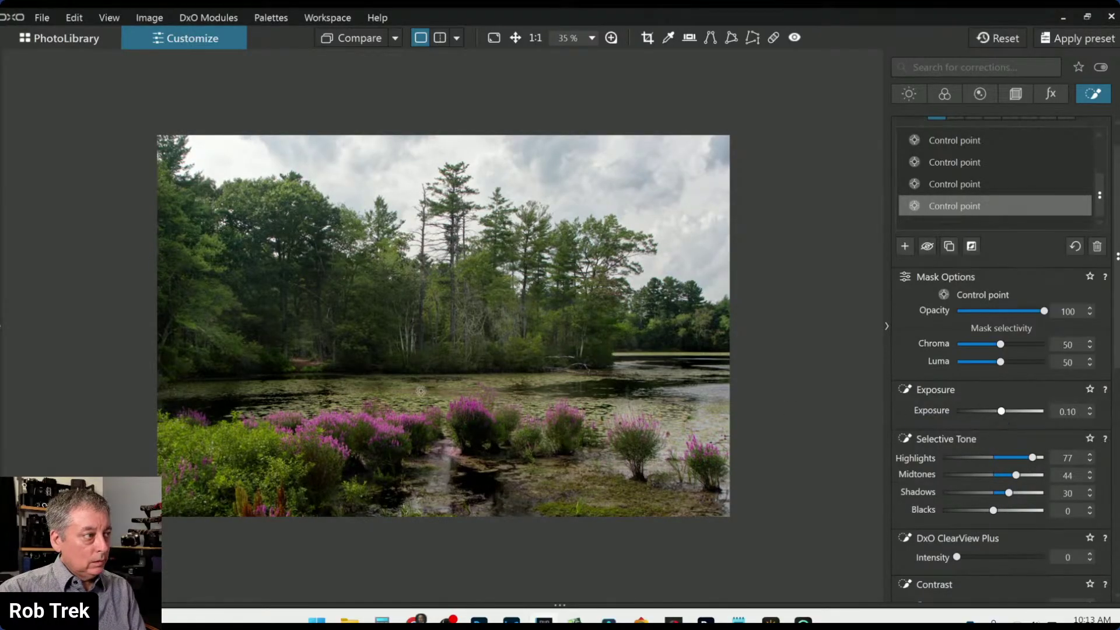
Add a second control point to the left shoreline mask with Exposure 0.20, and extend the water mask with control points across the lower-right pond.
{"action": "left_click_drag", "start_coordinate": [257, 374], "coordinate": [279, 371]}
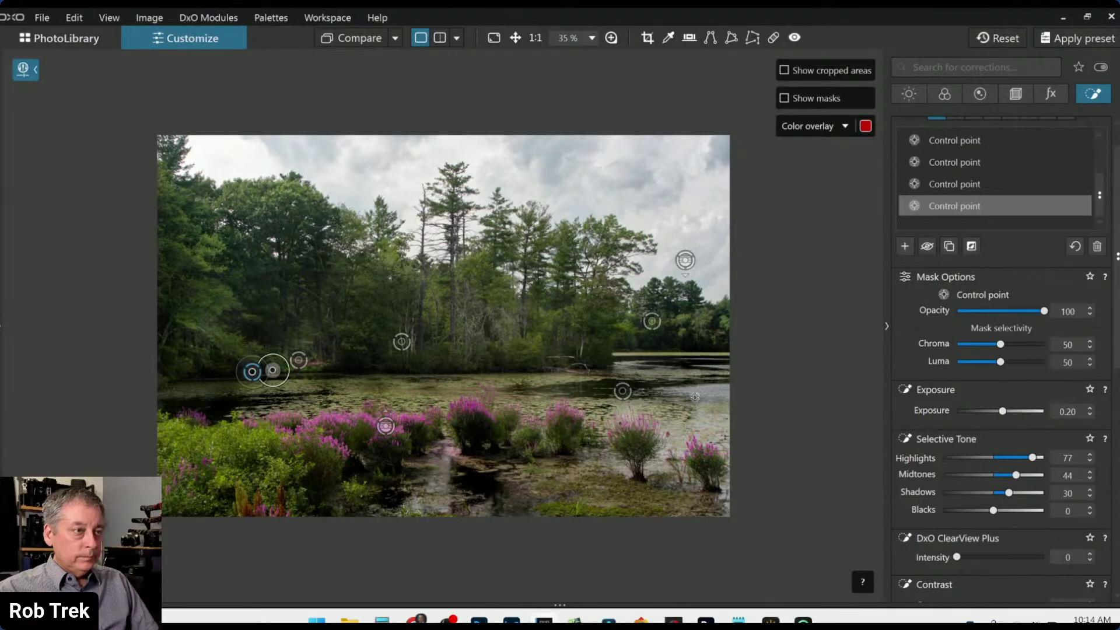
{"action": "left_click", "coordinate": [623, 393]}
{"action": "left_click", "coordinate": [659, 466]}
{"action": "left_click", "coordinate": [728, 490]}
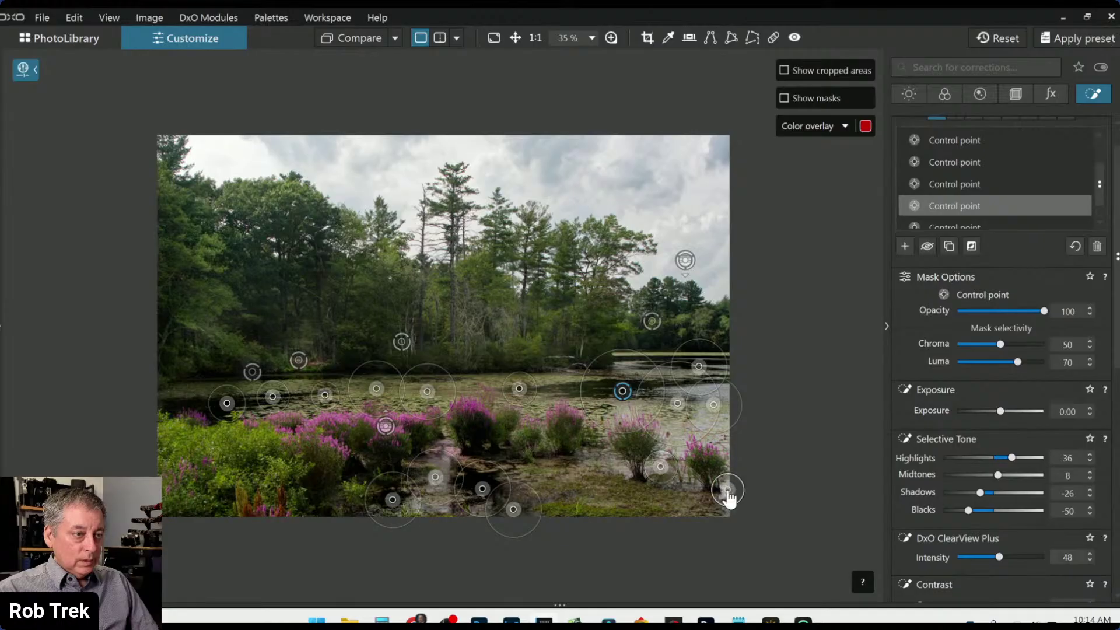
{"action": "left_click", "coordinate": [725, 443]}
{"action": "left_click", "coordinate": [610, 462]}
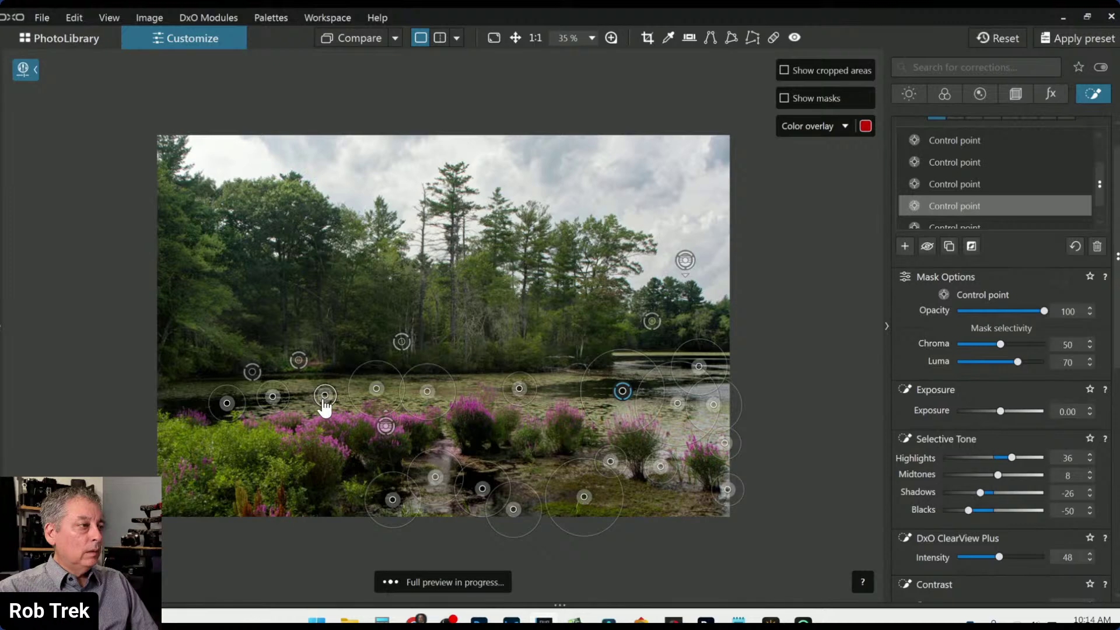
{"action": "left_click_drag", "start_coordinate": [325, 394], "coordinate": [314, 395]}
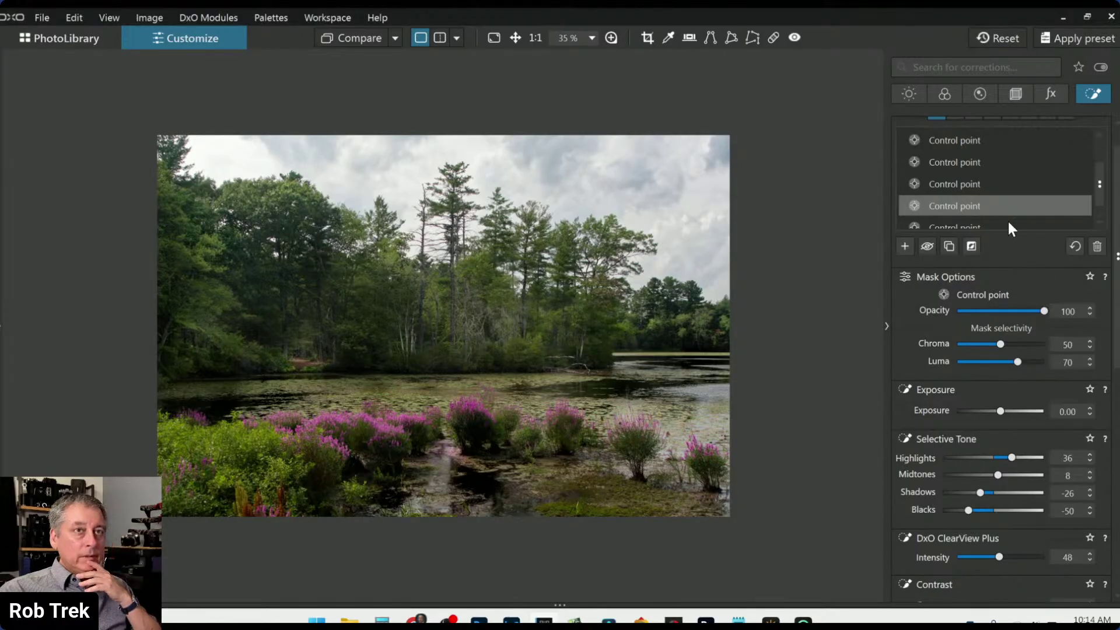
Set the sky control line mask's Luma selectivity to 15 and deselect the mask.
{"action": "scroll", "coordinate": [1008, 224], "scroll_direction": "up", "scroll_amount": 3}
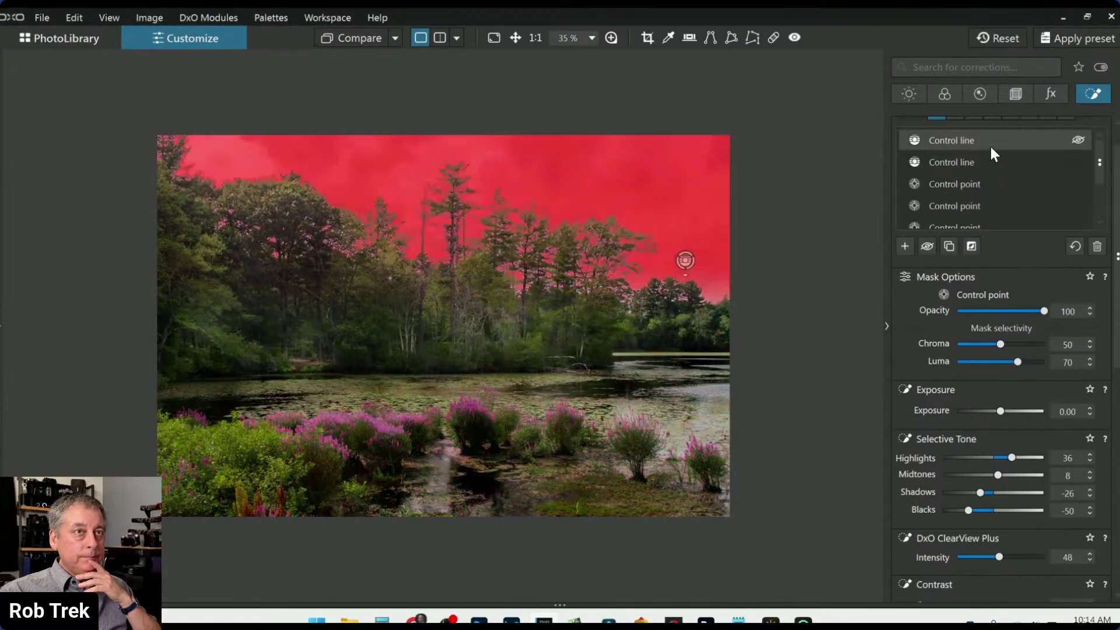
{"action": "left_click", "coordinate": [990, 146]}
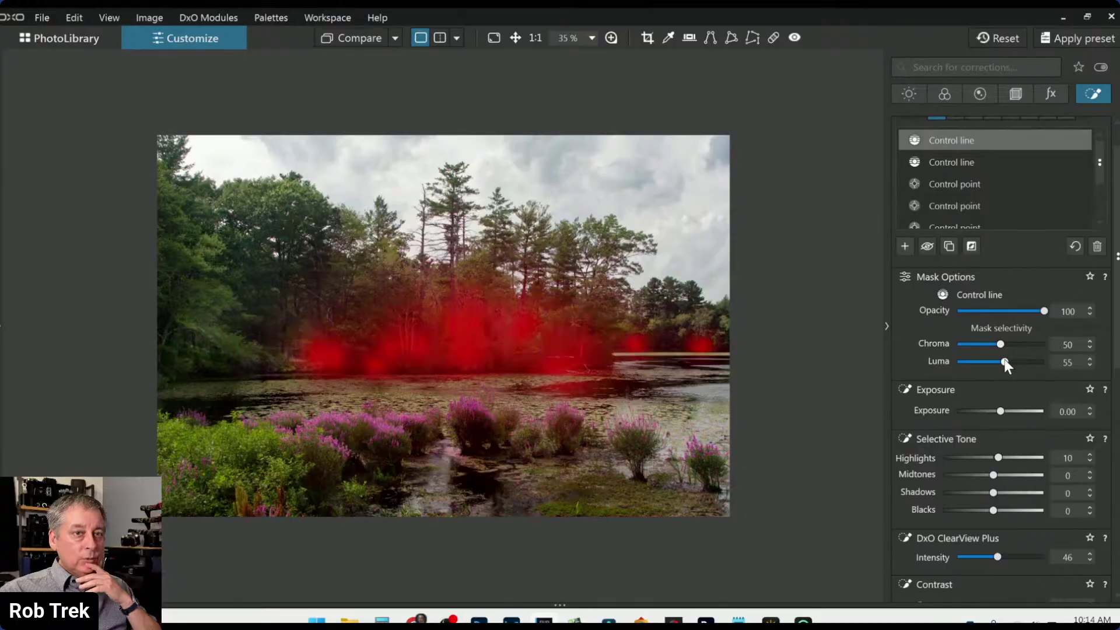
{"action": "scroll", "coordinate": [1005, 364], "scroll_direction": "down", "scroll_amount": 5}
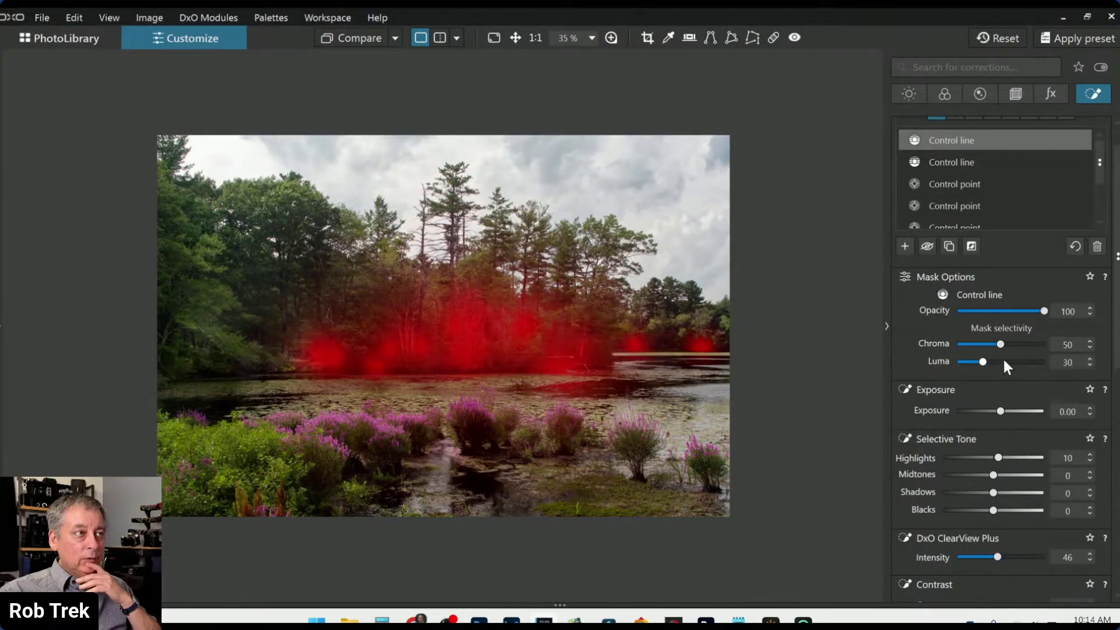
{"action": "scroll", "coordinate": [1005, 363], "scroll_direction": "down", "scroll_amount": 3}
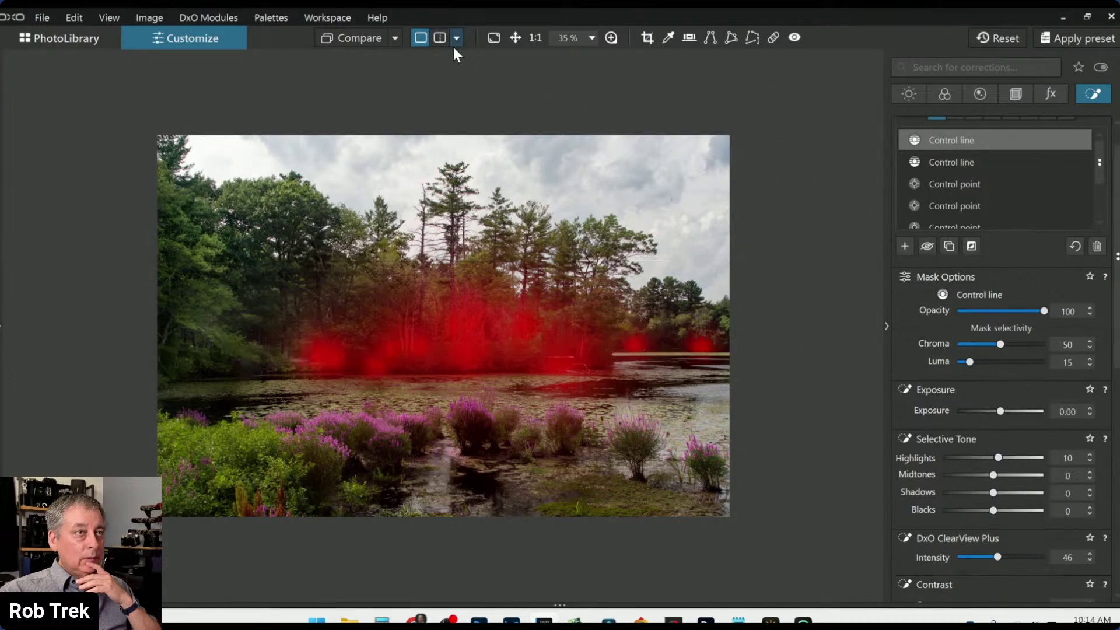
{"action": "key", "text": "Escape"}
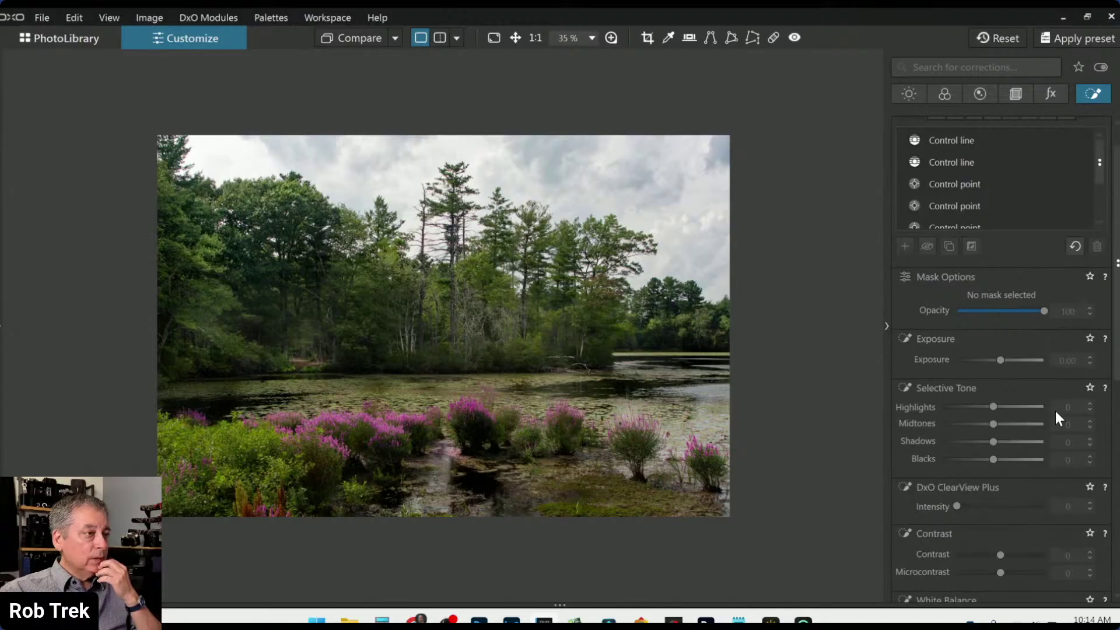
Enable the global Contrast correction with Microcontrast 16.
{"action": "scroll", "coordinate": [1035, 379], "scroll_direction": "up", "scroll_amount": 2}
{"action": "left_click", "coordinate": [905, 92]}
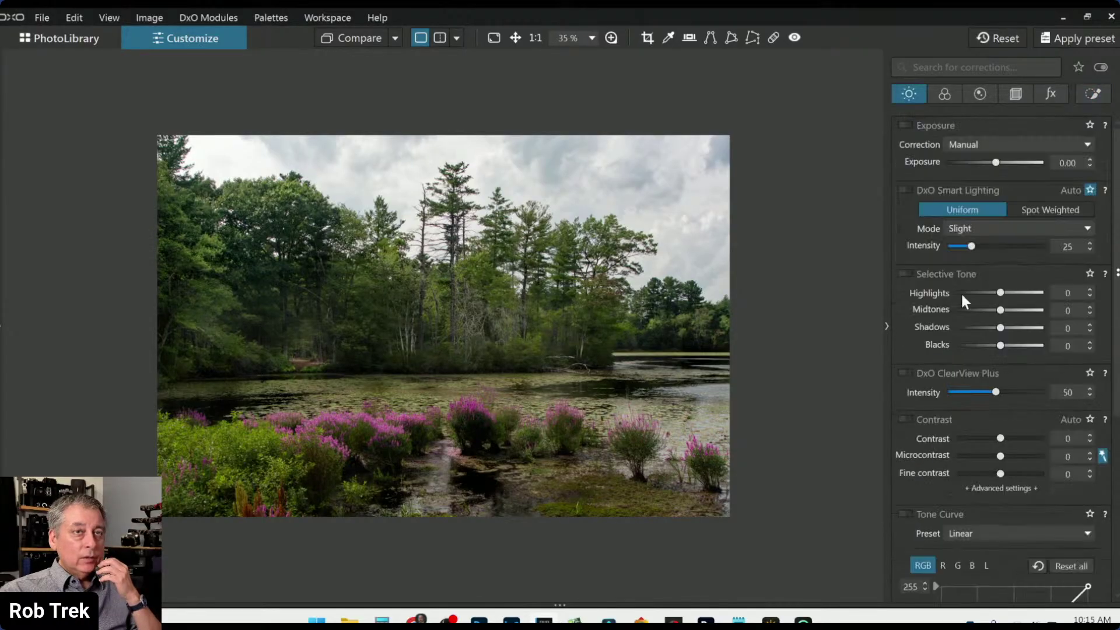
{"action": "left_click", "coordinate": [908, 419]}
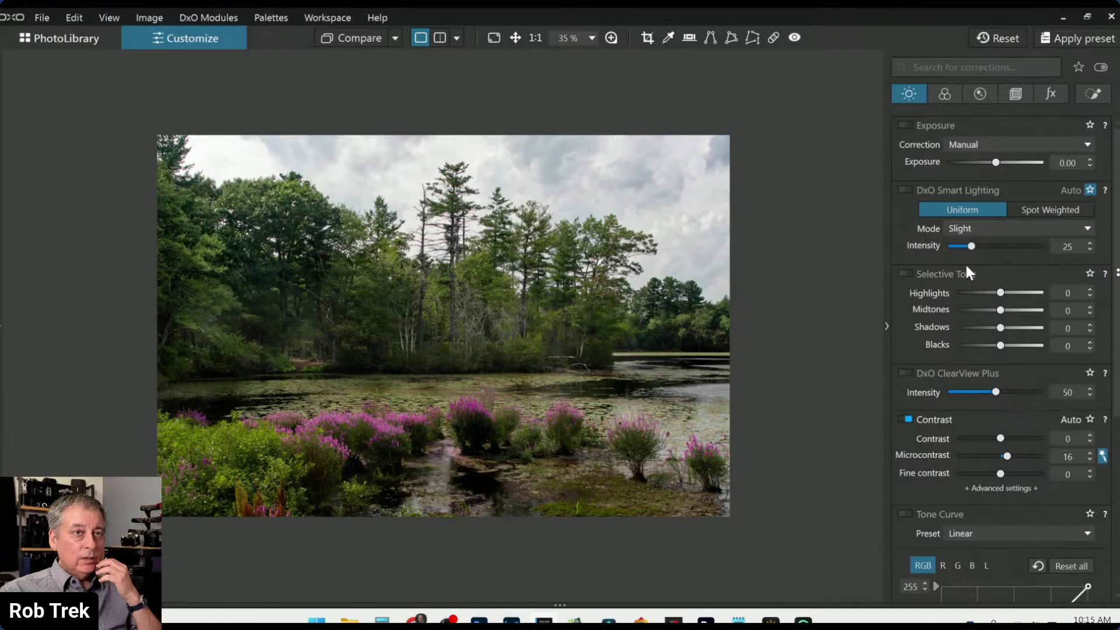
Preview DxO Smart Lighting on and off, leave it off, and set the photo's global Exposure to -0.34.
{"action": "left_click", "coordinate": [909, 192]}
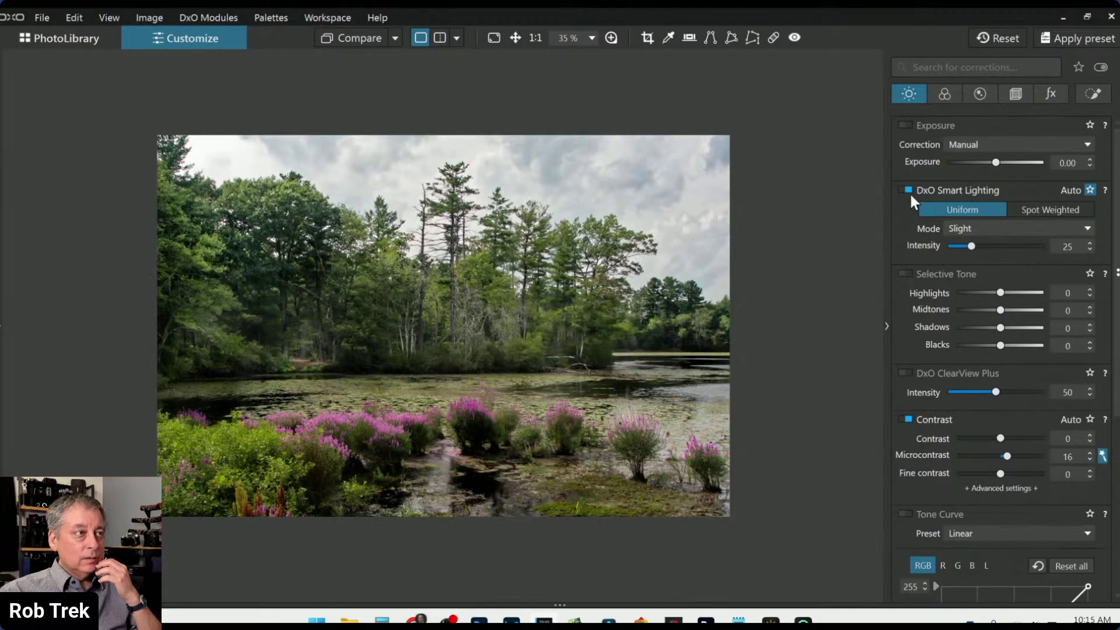
{"action": "left_click", "coordinate": [909, 191]}
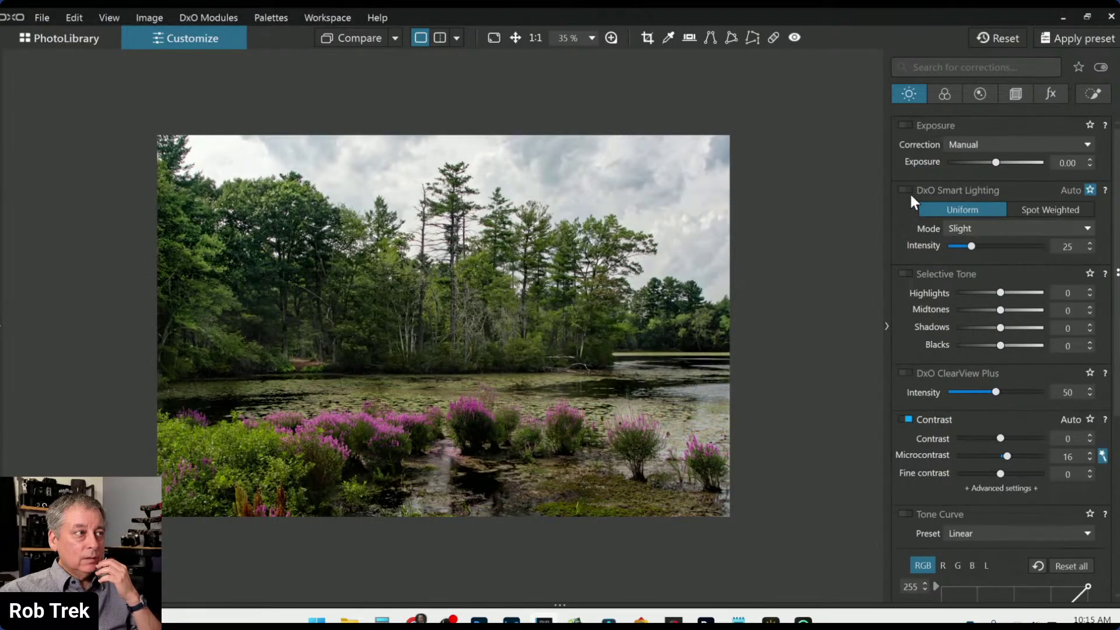
{"action": "left_click_drag", "start_coordinate": [996, 162], "coordinate": [989, 162]}
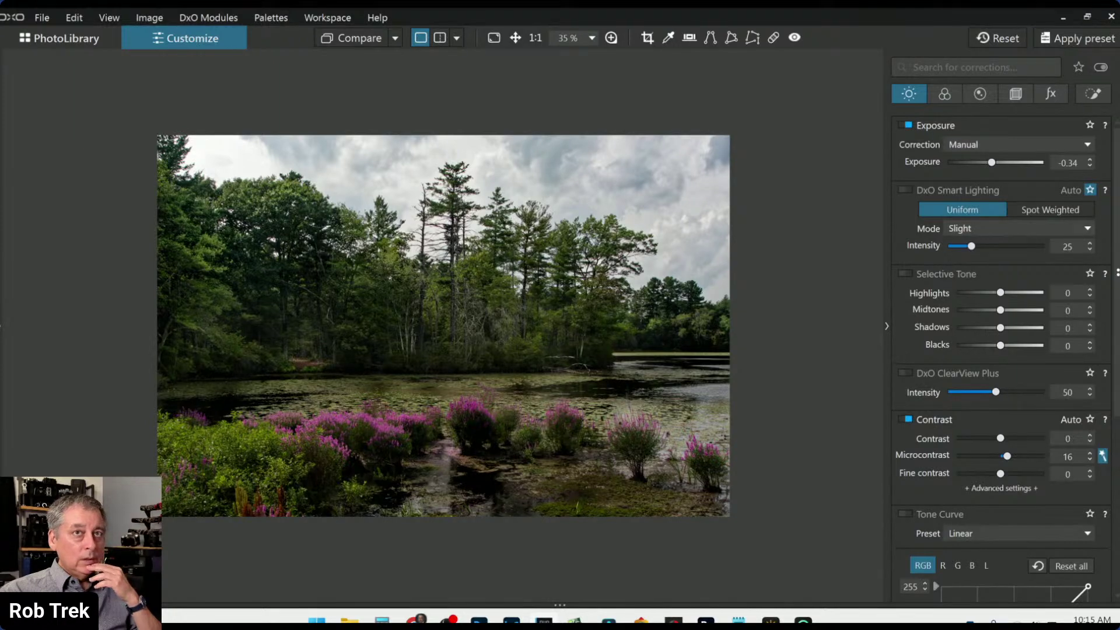
Set the tree trunks control point mask's Exposure to 0.30.
{"action": "left_click", "coordinate": [1089, 95]}
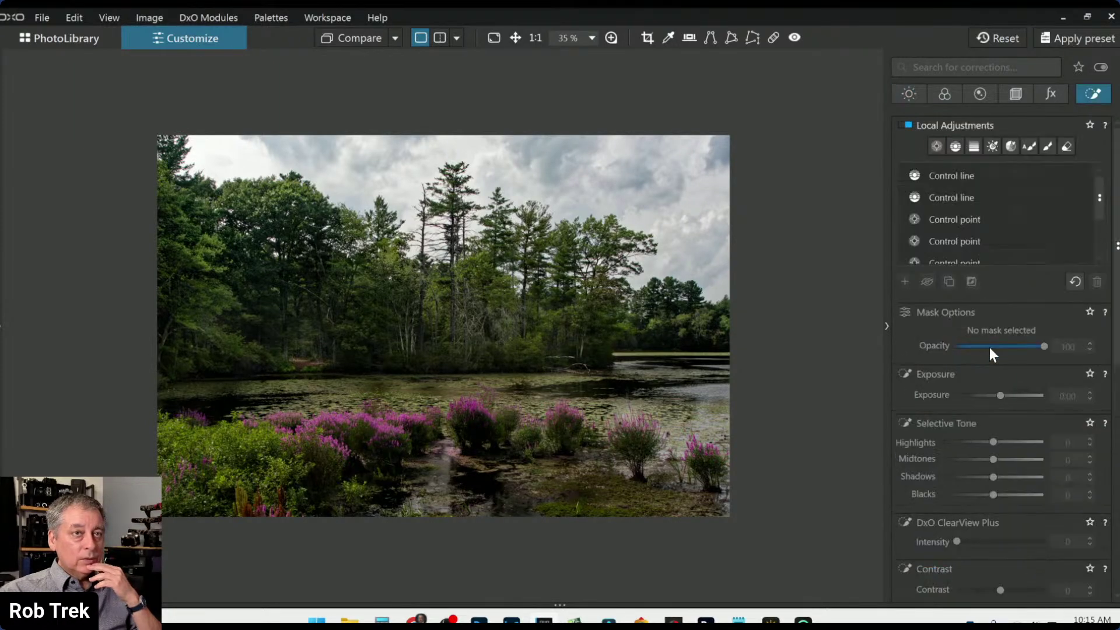
{"action": "left_click", "coordinate": [968, 224]}
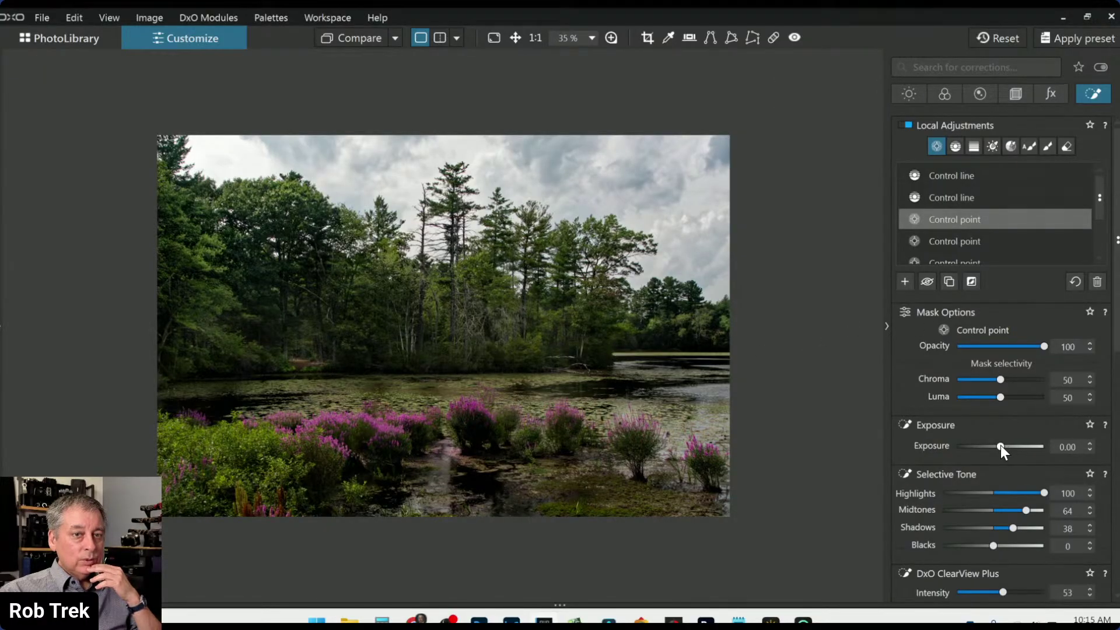
{"action": "left_click", "coordinate": [954, 247]}
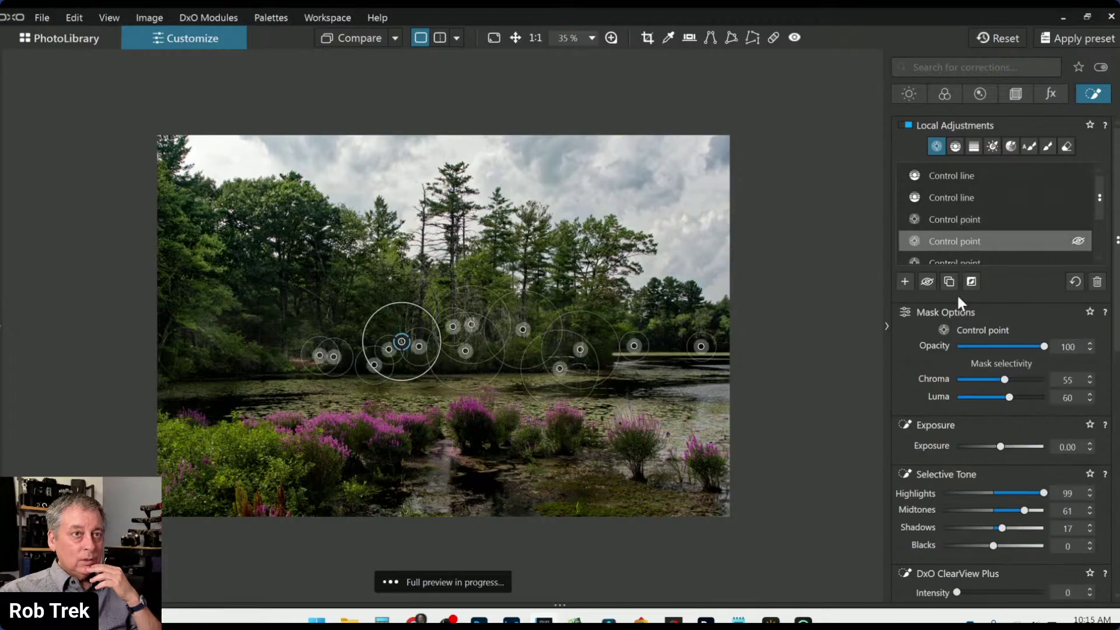
{"action": "left_click_drag", "start_coordinate": [999, 446], "coordinate": [1001, 446]}
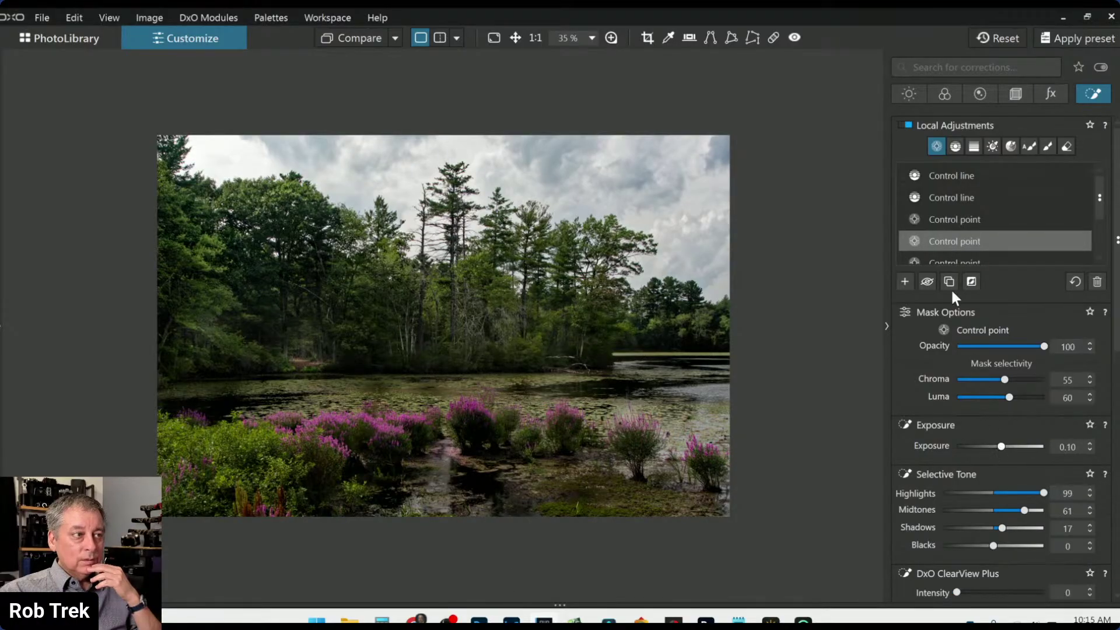
{"action": "scroll", "coordinate": [949, 250], "scroll_direction": "down", "scroll_amount": 1}
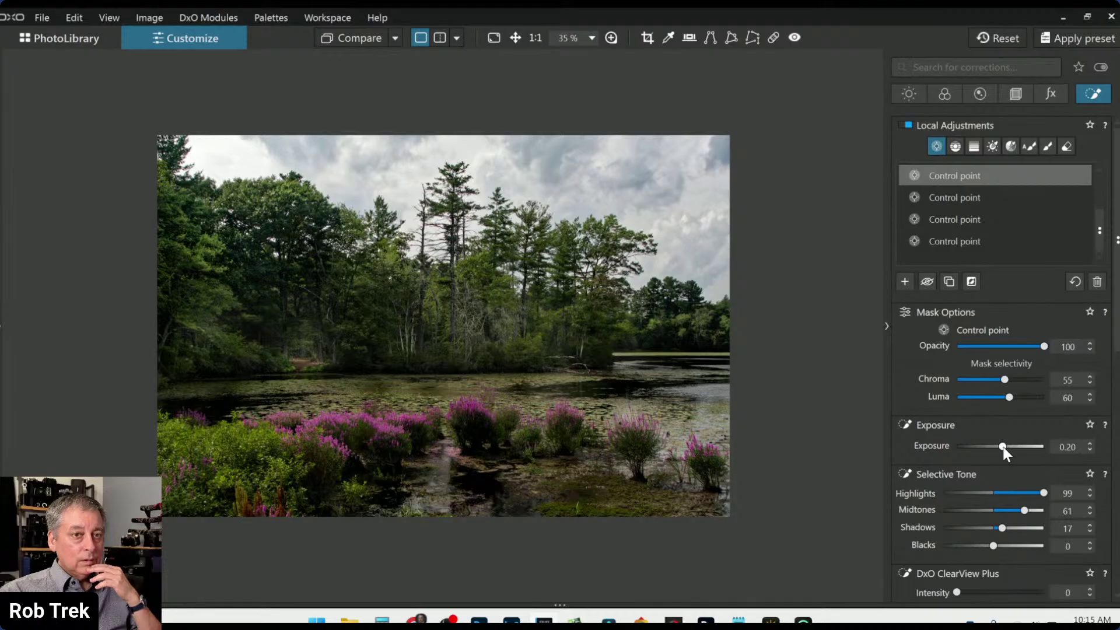
{"action": "left_click_drag", "start_coordinate": [1003, 446], "coordinate": [1004, 446]}
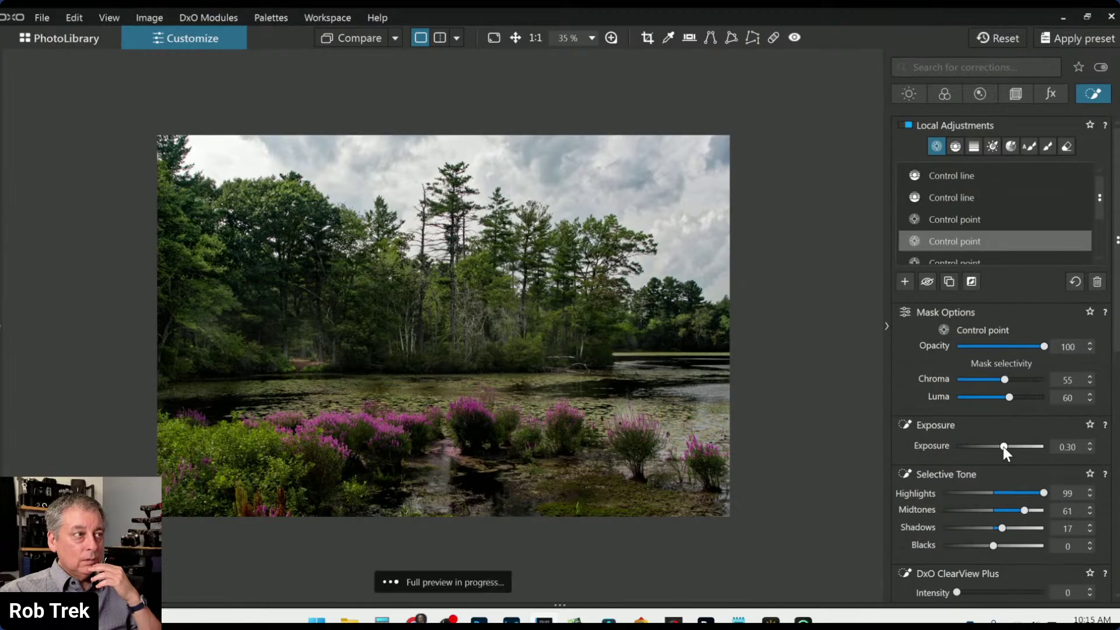
Set Exposure to 0.20 on the control point mask listed just above the water mask, and to 0.10 on the water mask.
{"action": "left_click", "coordinate": [956, 253]}
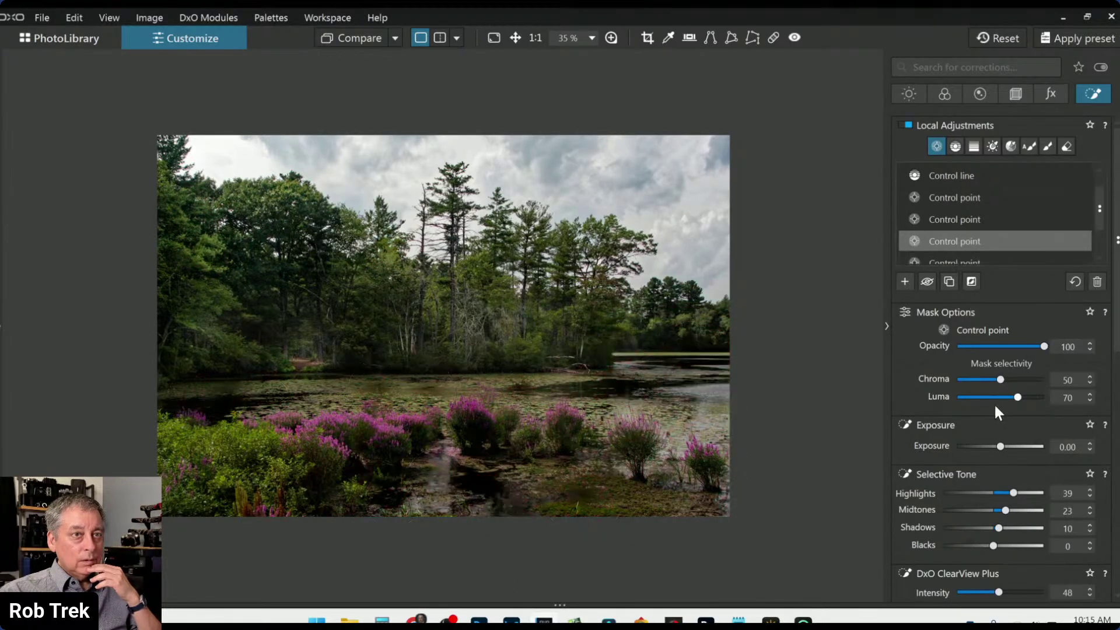
{"action": "left_click_drag", "start_coordinate": [1002, 446], "coordinate": [1003, 446]}
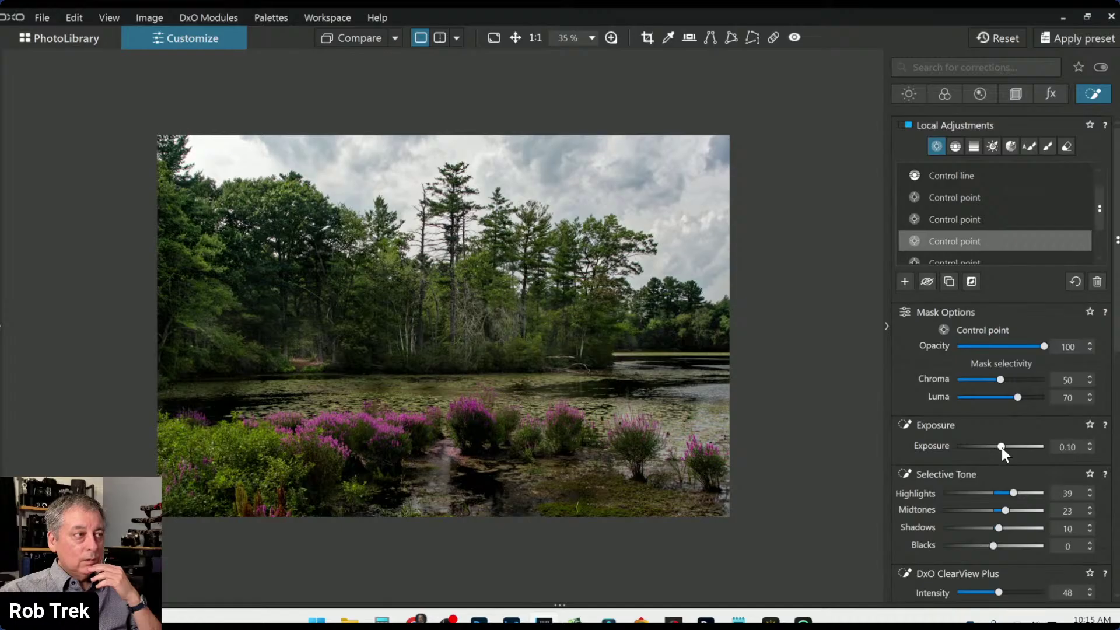
{"action": "mouse_move", "coordinate": [956, 236]}
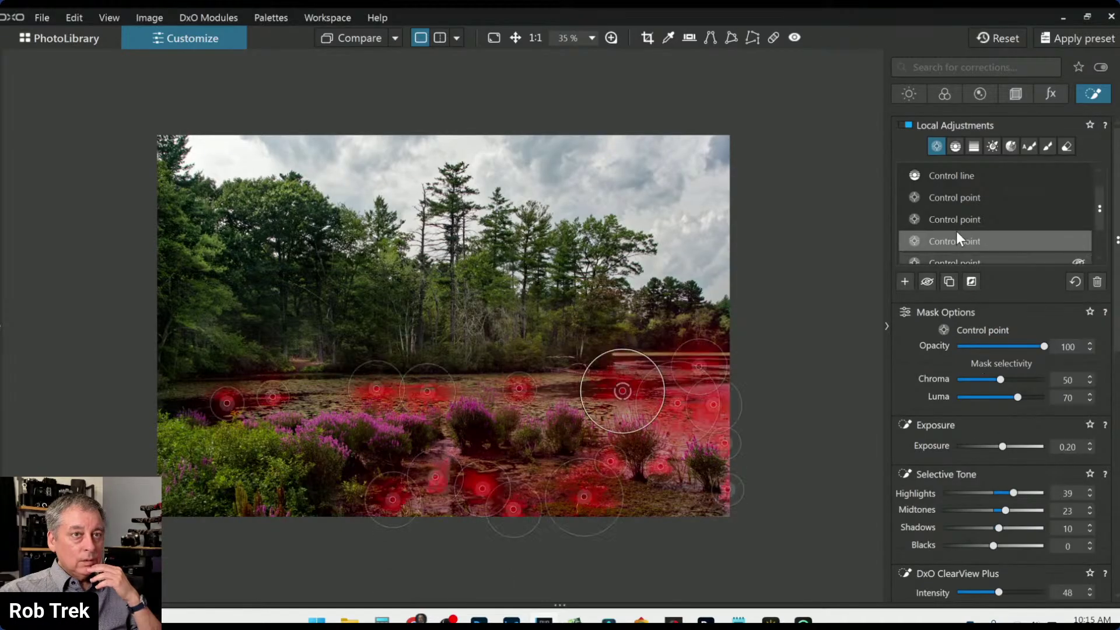
{"action": "scroll", "coordinate": [957, 229], "scroll_direction": "down", "scroll_amount": 2}
{"action": "left_click", "coordinate": [954, 224]}
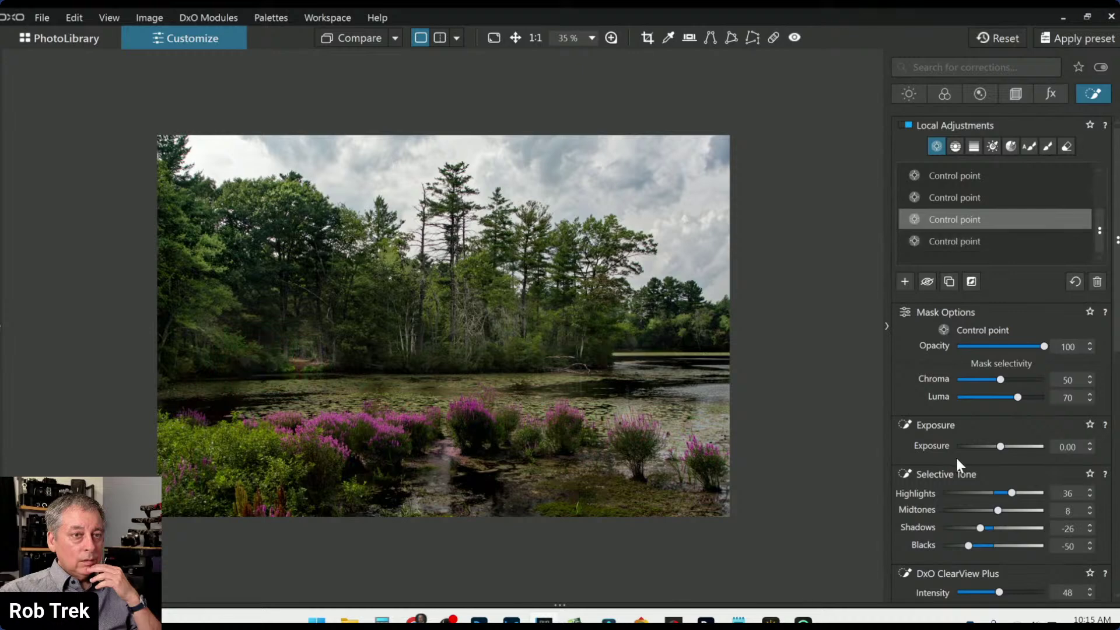
{"action": "left_click", "coordinate": [1002, 448]}
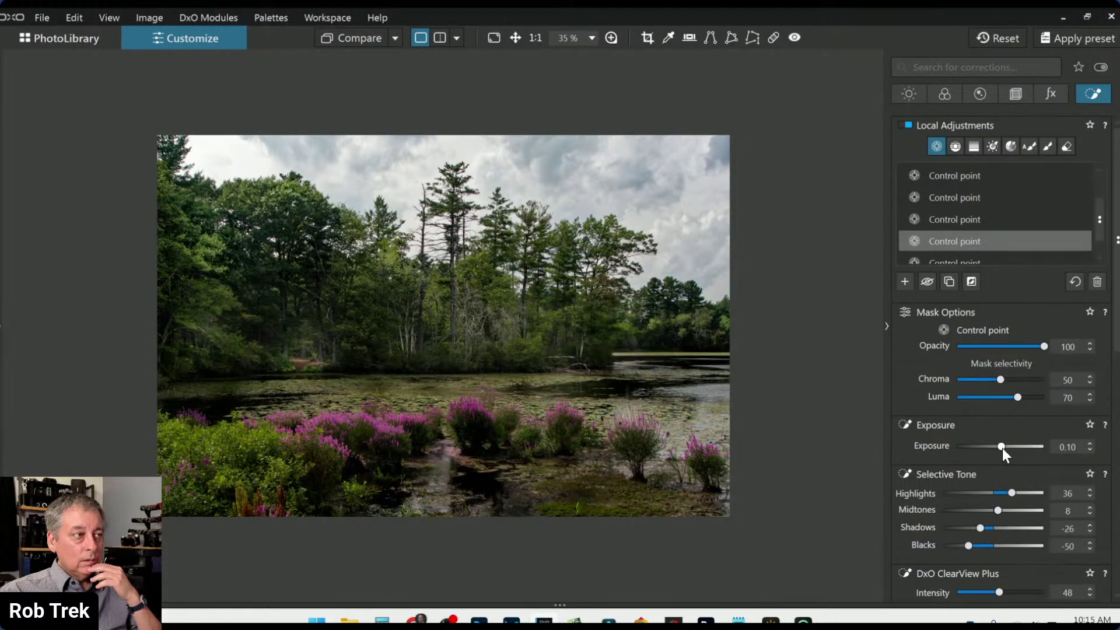
Set the dark shoreline control point mask's Exposure to 0.50.
{"action": "left_click", "coordinate": [958, 262]}
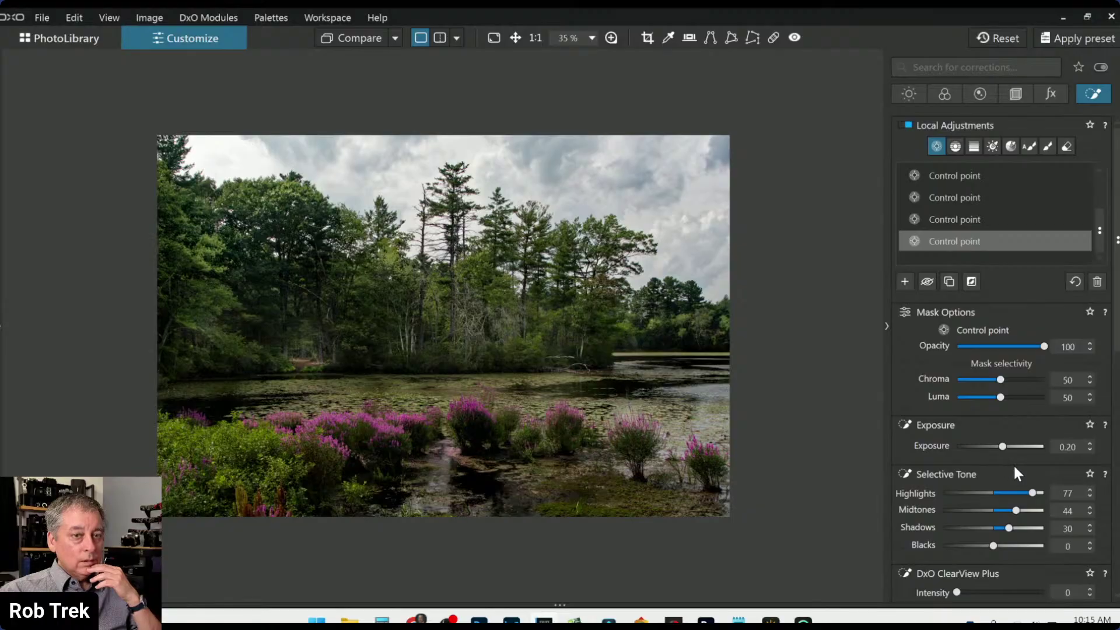
{"action": "left_click", "coordinate": [1006, 447]}
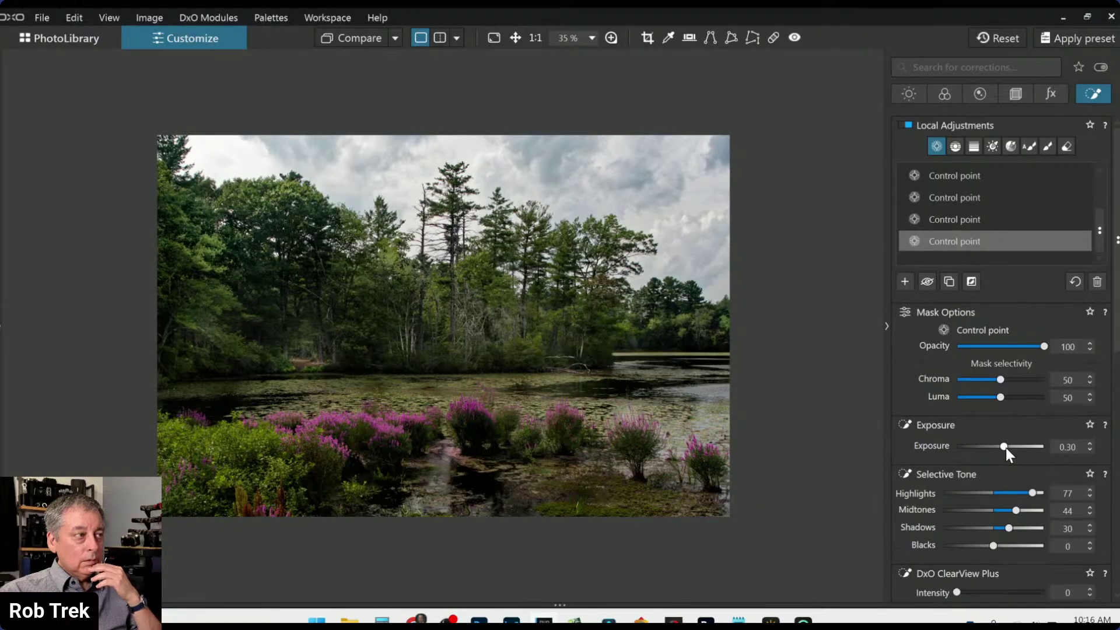
{"action": "left_click", "coordinate": [1006, 447]}
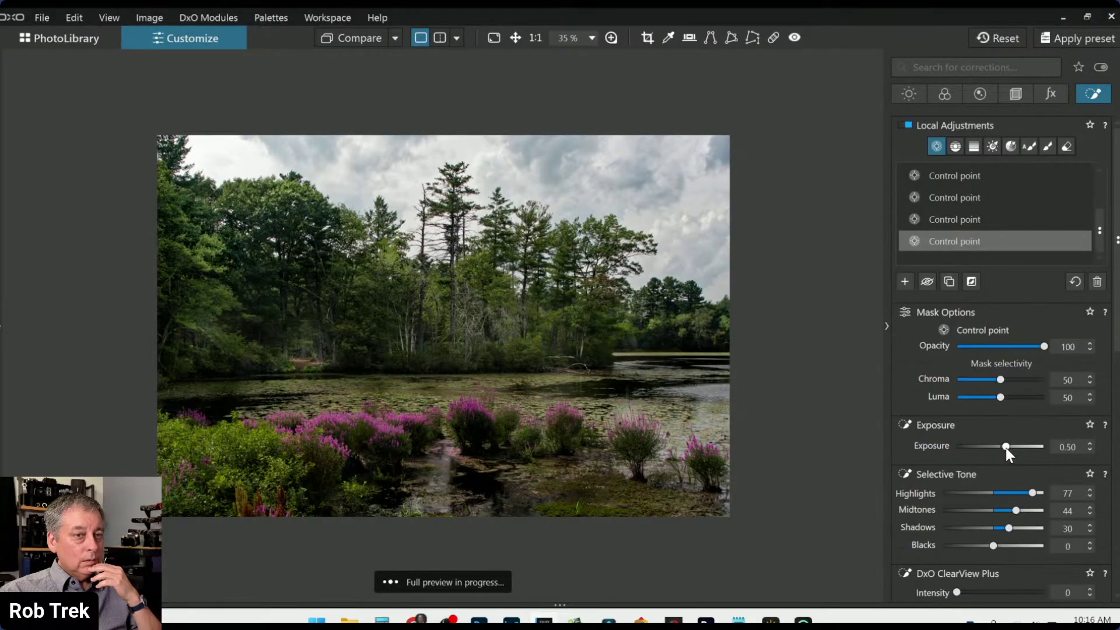
Add control points on the foliage beneath the purple flowers and in the foreground shrubs to the dark shoreline mask.
{"action": "left_click", "coordinate": [911, 93]}
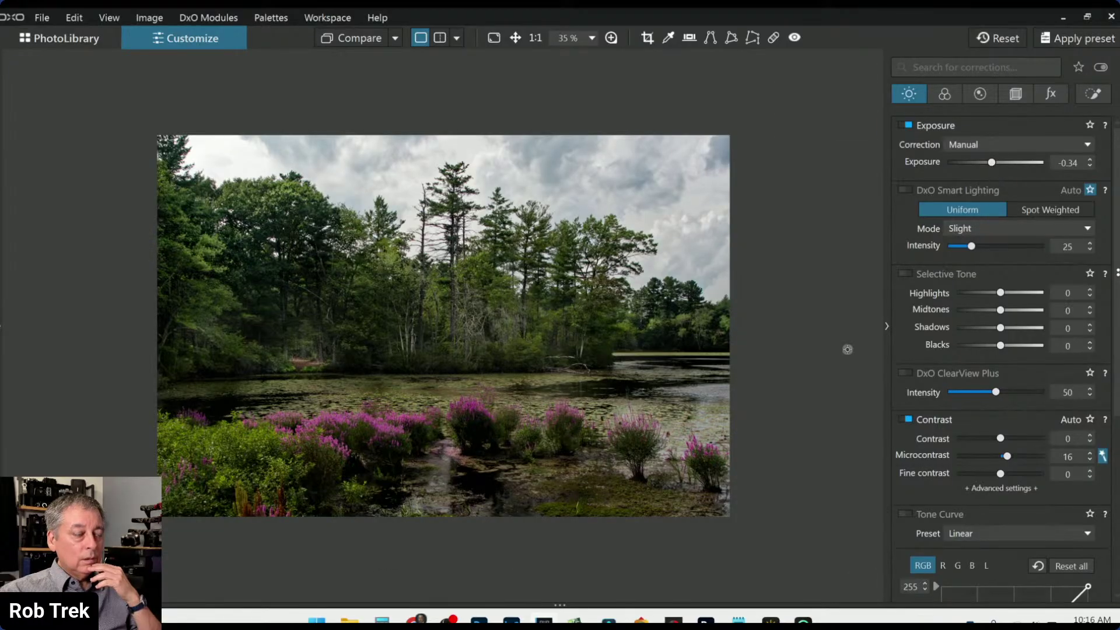
{"action": "key", "text": "l"}
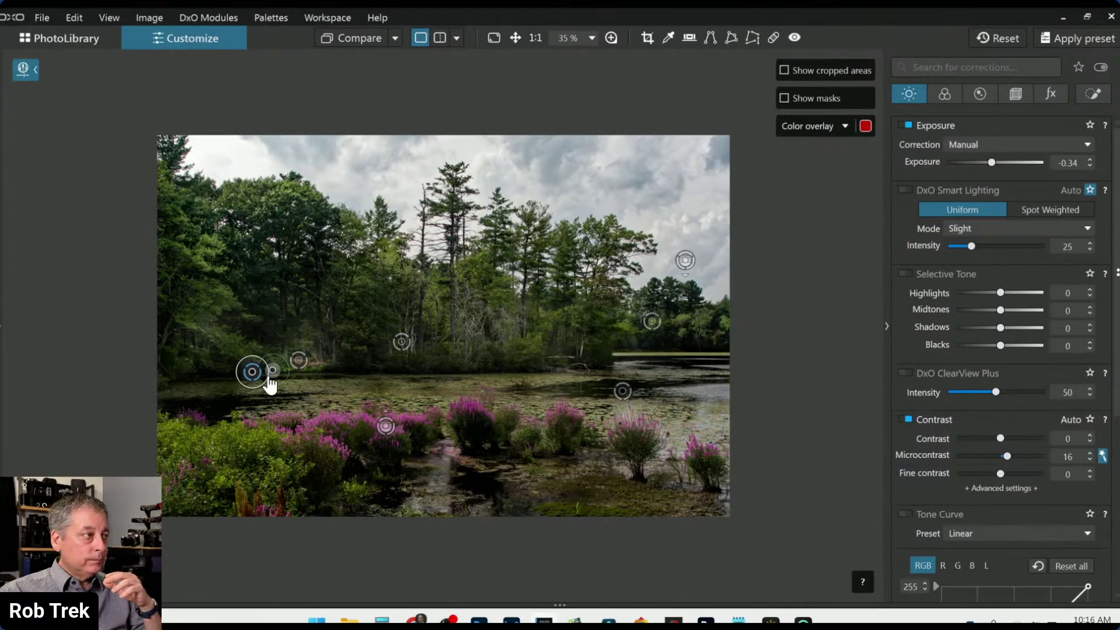
{"action": "left_click", "coordinate": [477, 435]}
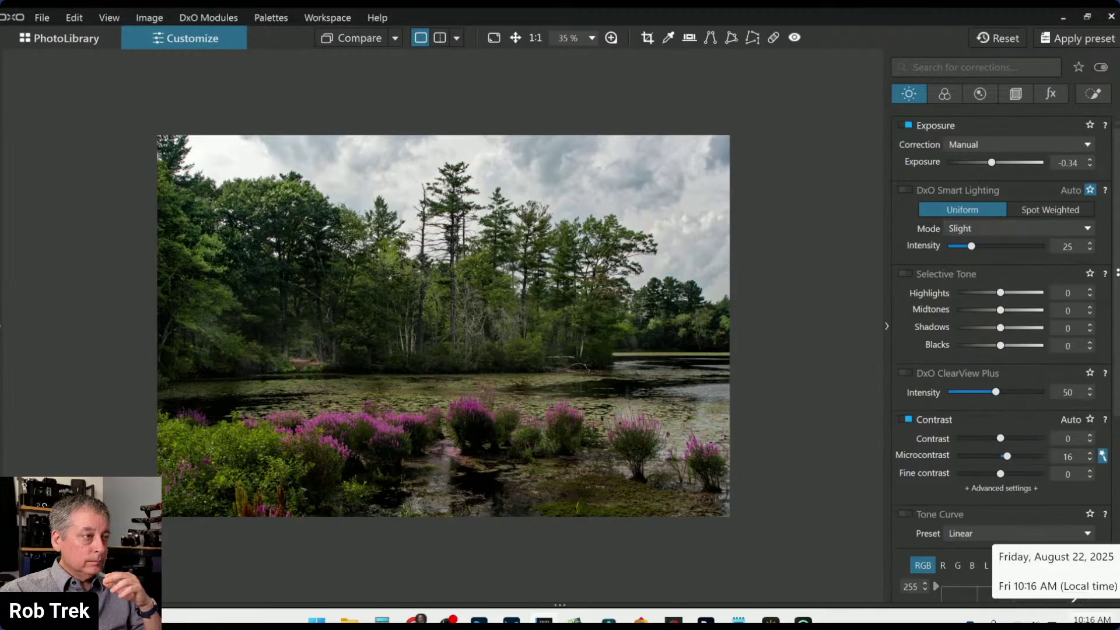
{"action": "left_click", "coordinate": [564, 447]}
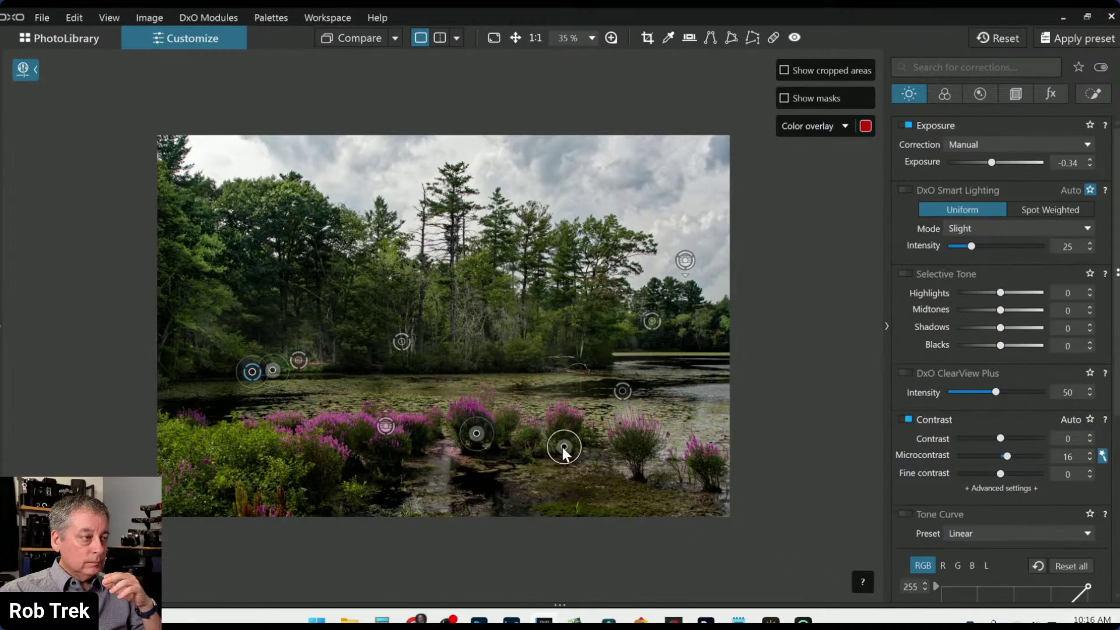
{"action": "left_click", "coordinate": [327, 473]}
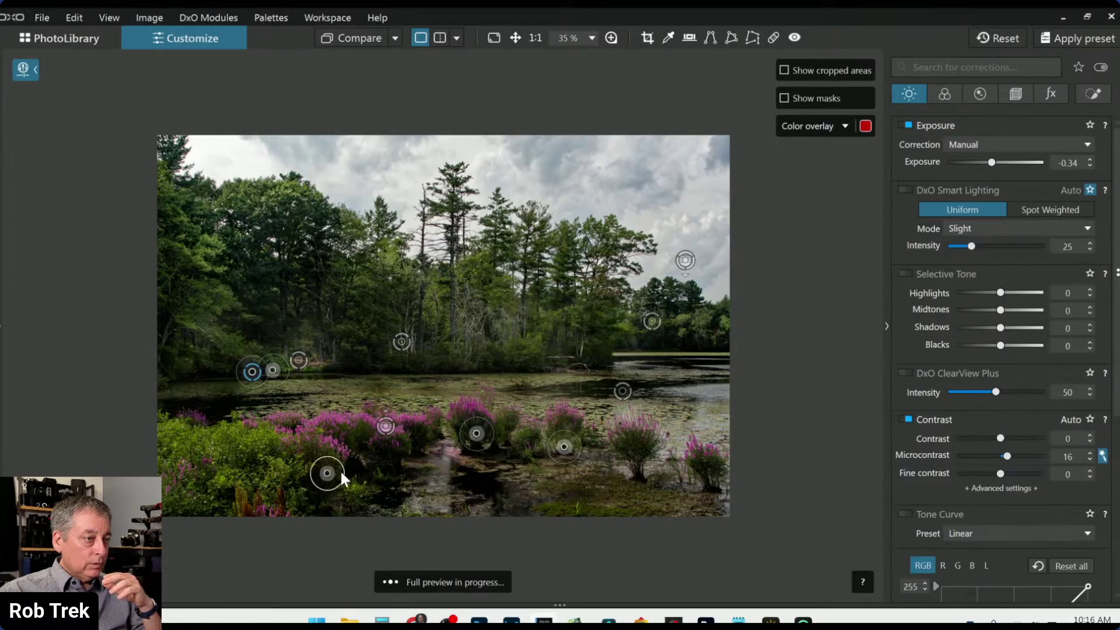
{"action": "left_click", "coordinate": [639, 453]}
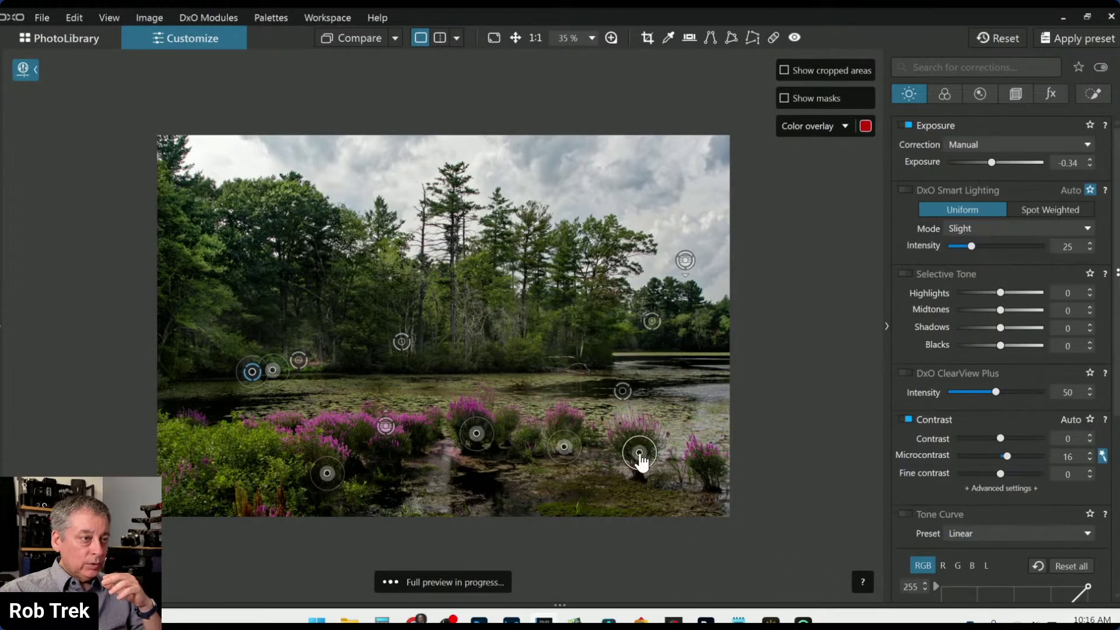
{"action": "left_click", "coordinate": [709, 468]}
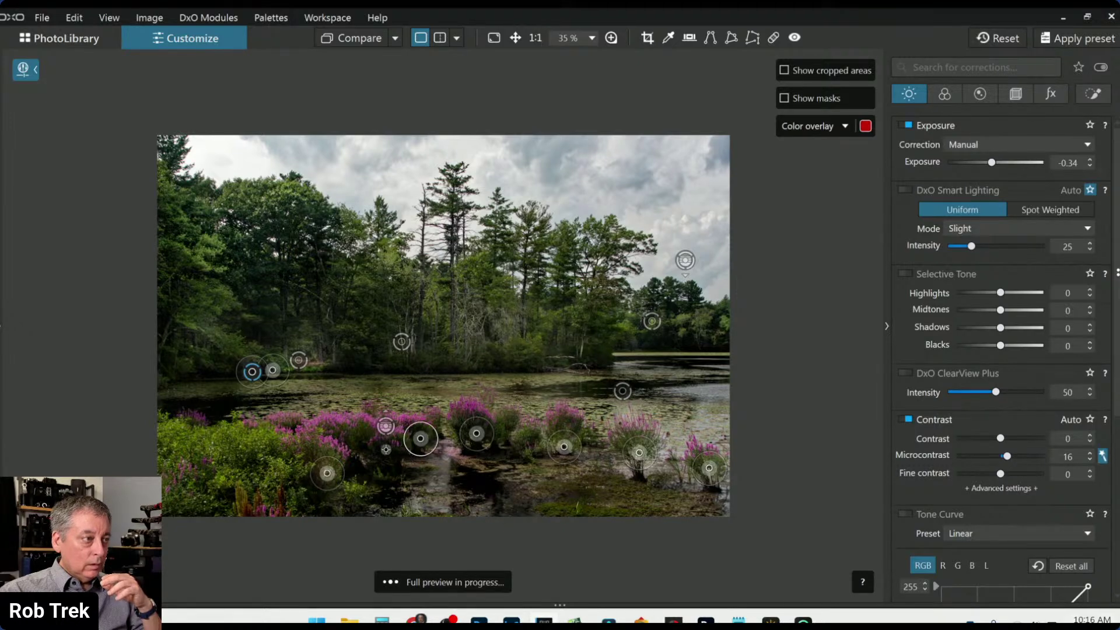
{"action": "key", "text": "Escape"}
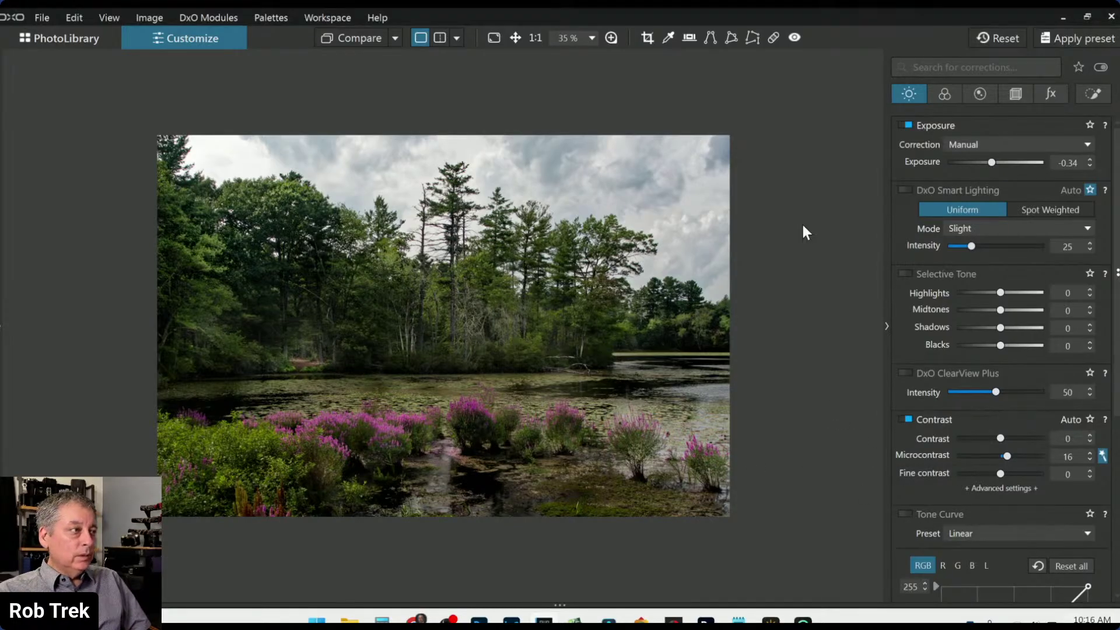
Set Midtones to 46 and Shadows to 27 on the control point mask covering the dark trees along the left bank.
{"action": "left_click", "coordinate": [1083, 94]}
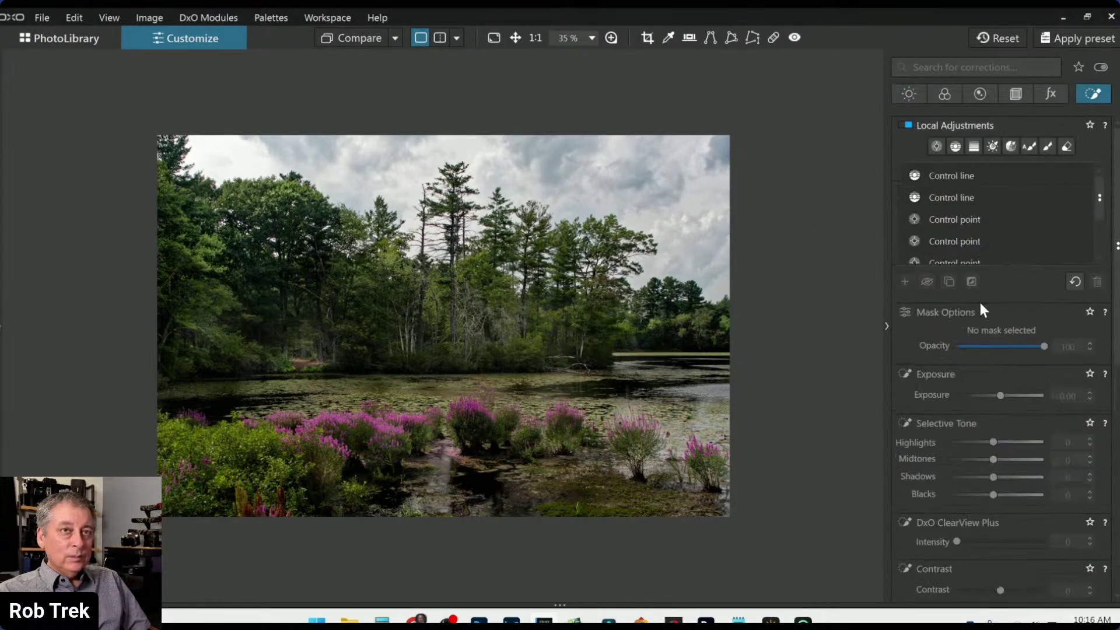
{"action": "left_click", "coordinate": [957, 222]}
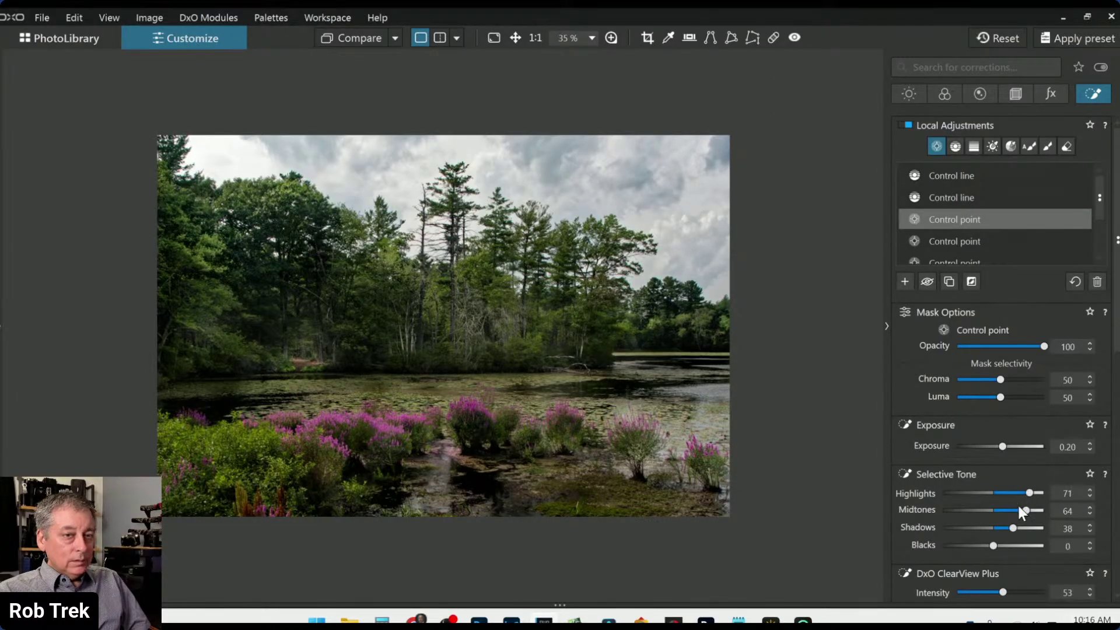
{"action": "left_click_drag", "start_coordinate": [1023, 509], "coordinate": [1004, 528]}
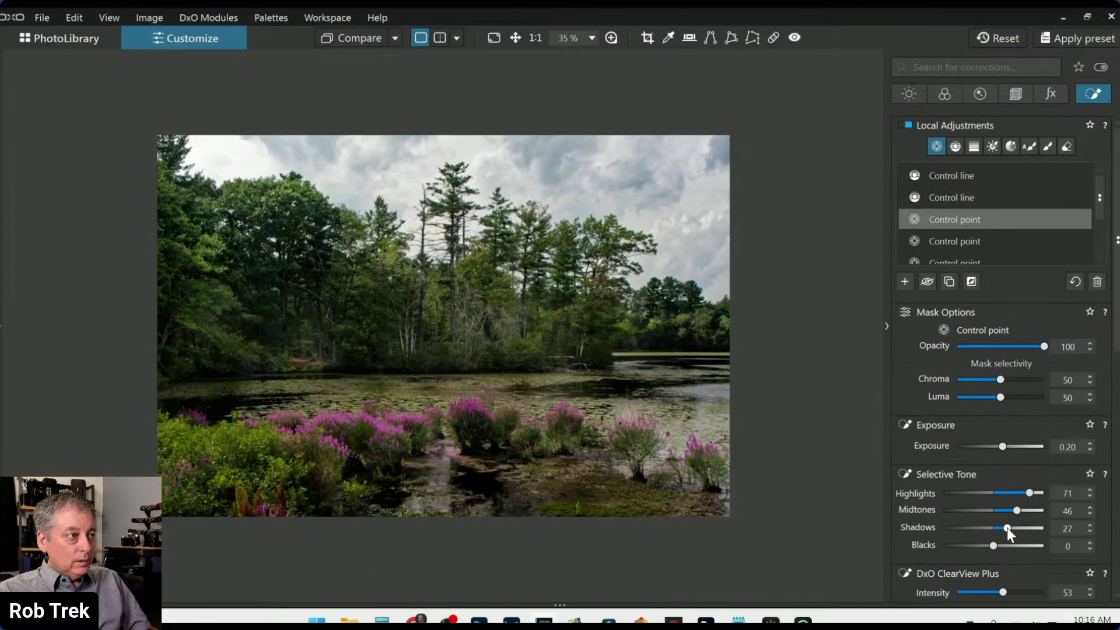
{"action": "mouse_move", "coordinate": [620, 396]}
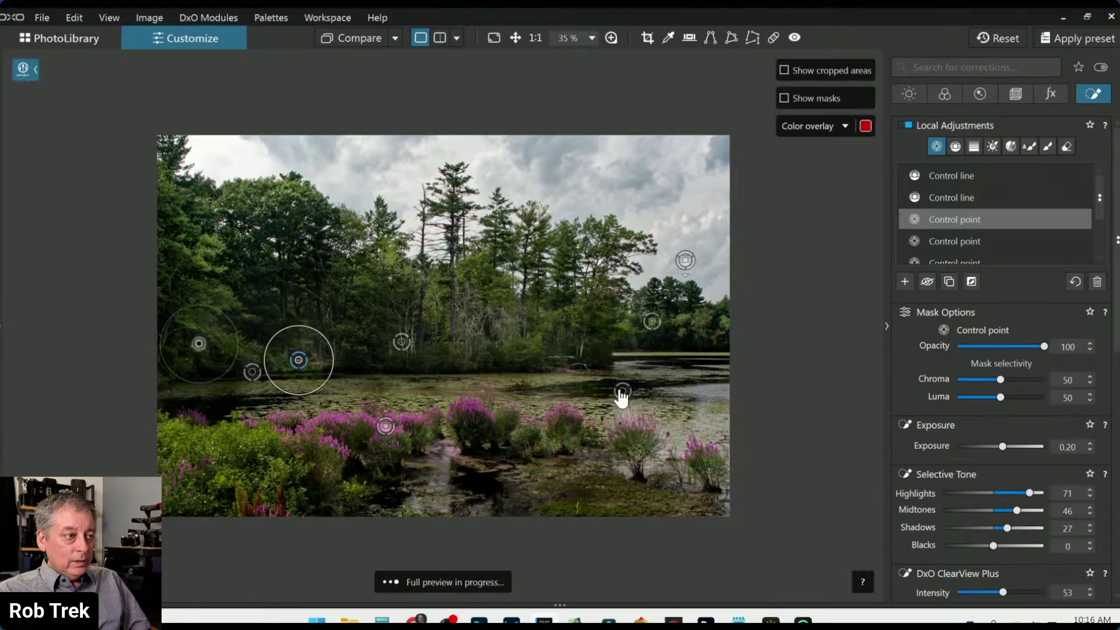
{"action": "key", "text": "Escape"}
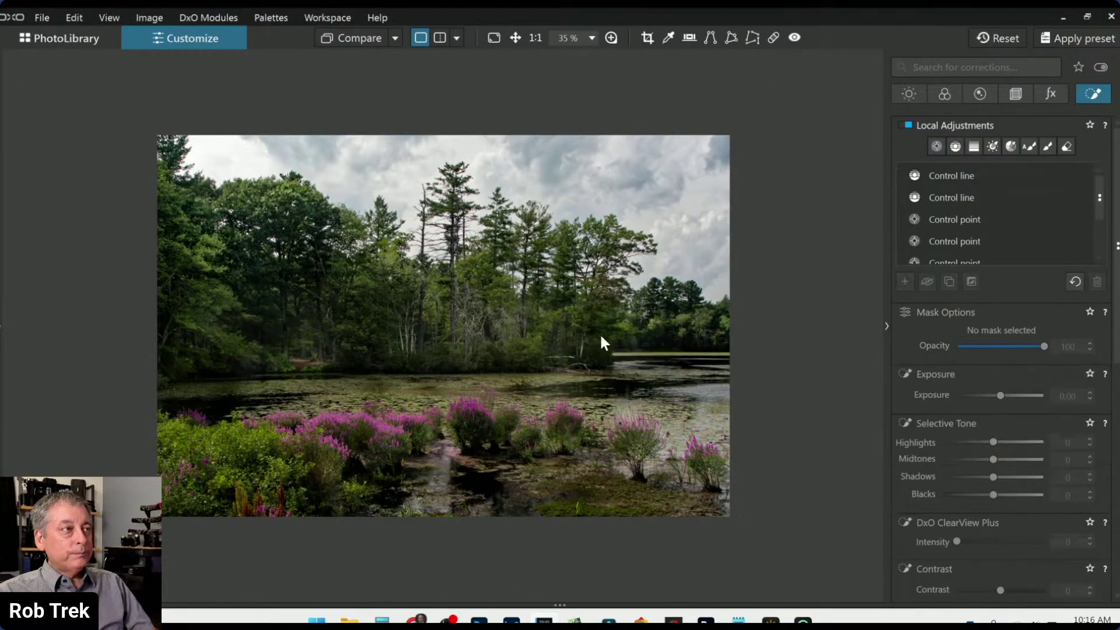
Export the photo to its original folder as a full-size JPEG at quality 95 with the -dxo suffix.
{"action": "right_click", "coordinate": [594, 340]}
{"action": "left_click", "coordinate": [691, 23]}
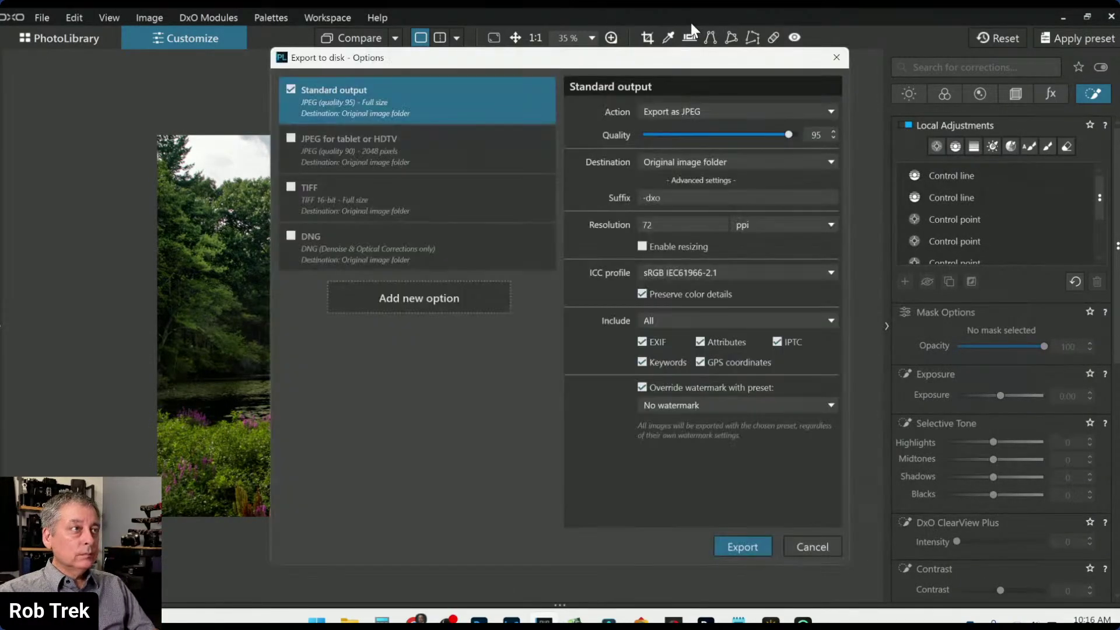
{"action": "key", "text": "Escape"}
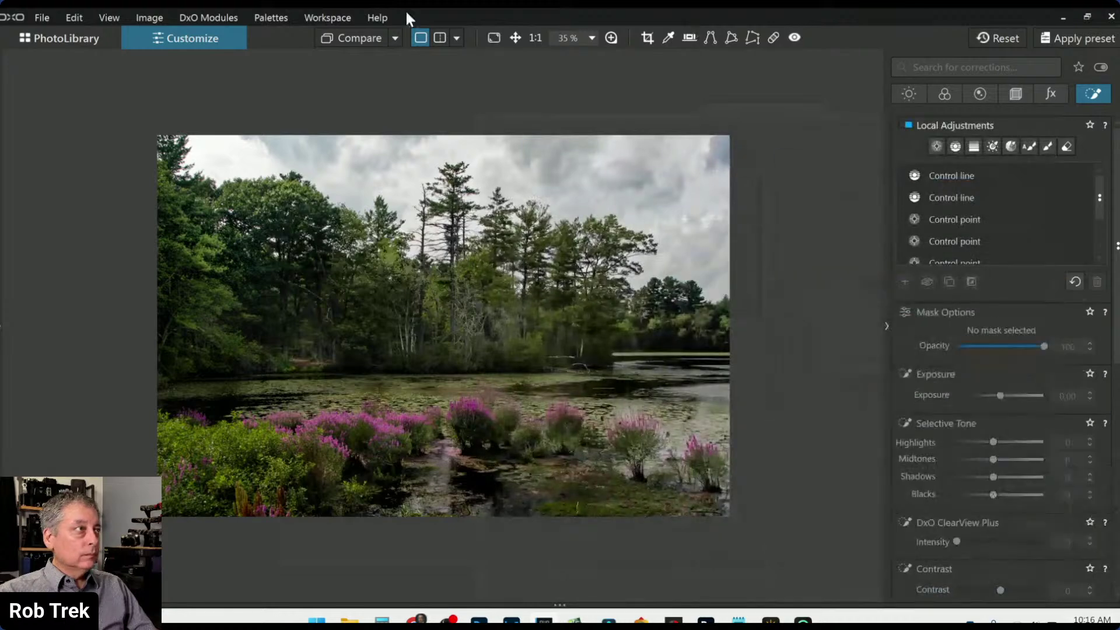
Set the edited P8173158 ORF photo as the comparison reference image in the PhotoLibrary.
{"action": "left_click", "coordinate": [80, 40]}
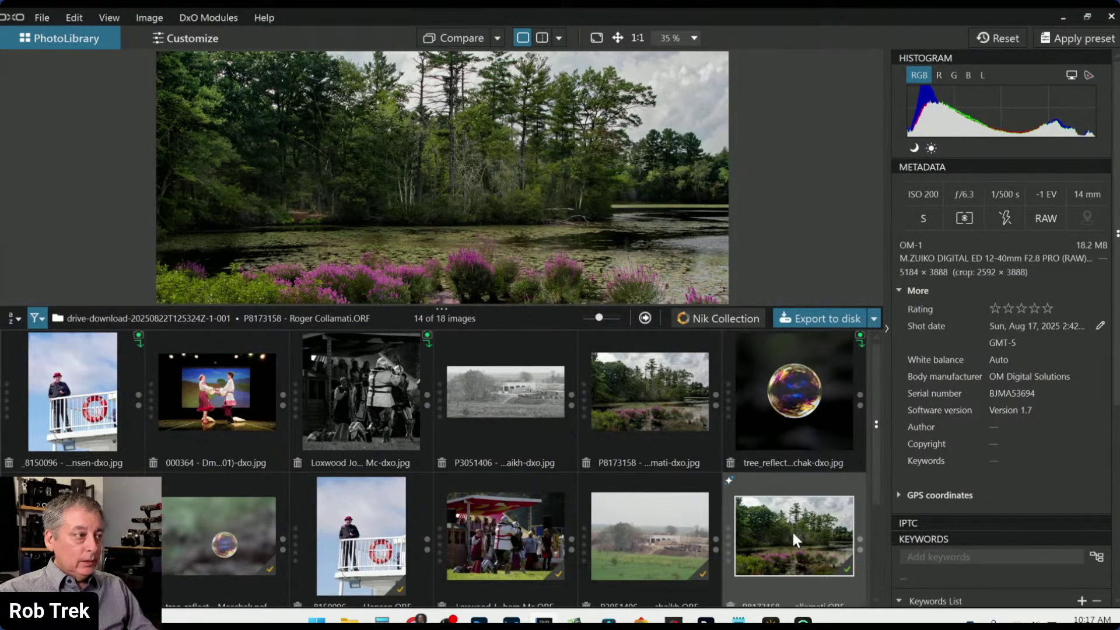
{"action": "scroll", "coordinate": [792, 529], "scroll_direction": "down", "scroll_amount": 2}
{"action": "right_click", "coordinate": [756, 379]}
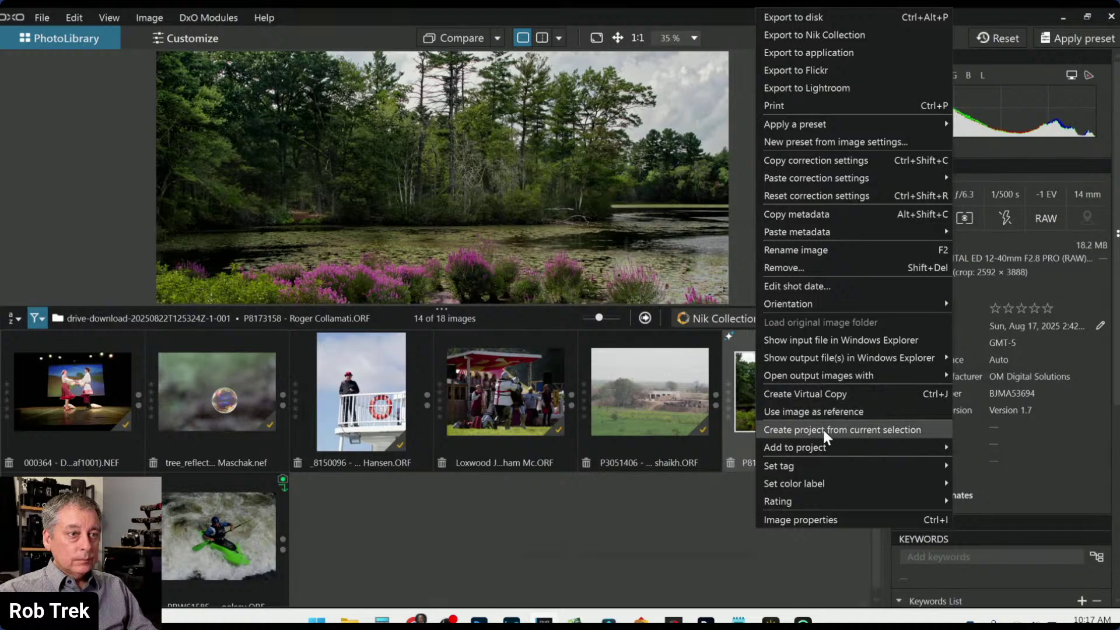
{"action": "left_click", "coordinate": [824, 411]}
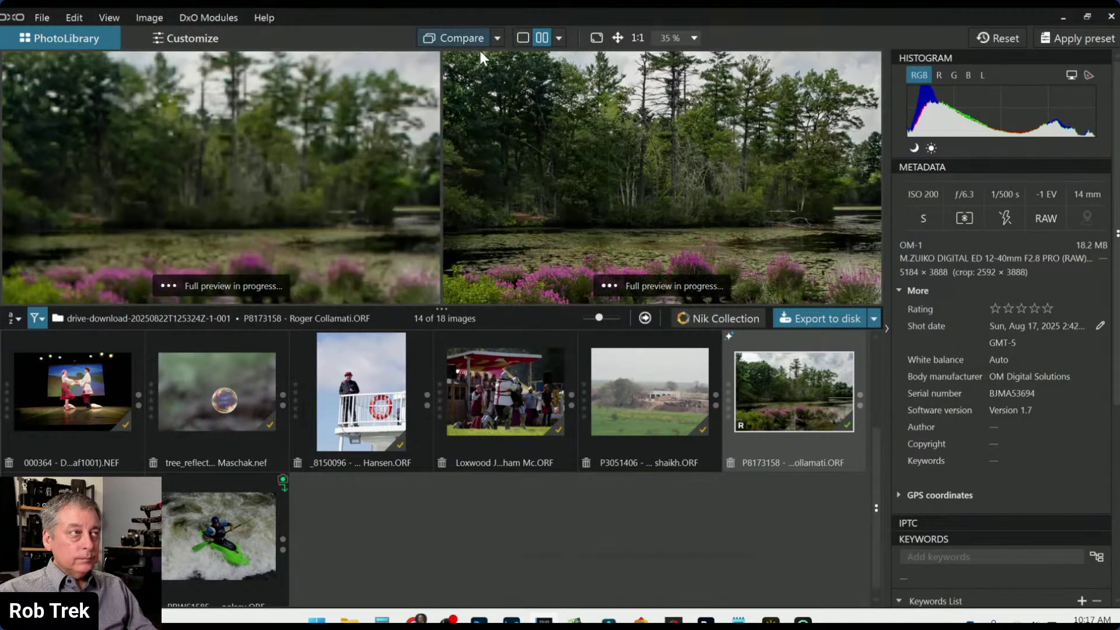
Reset the P8173158 photo's corrections and compare it with its exported -dxo.jpg standard output.
{"action": "left_click", "coordinate": [998, 37]}
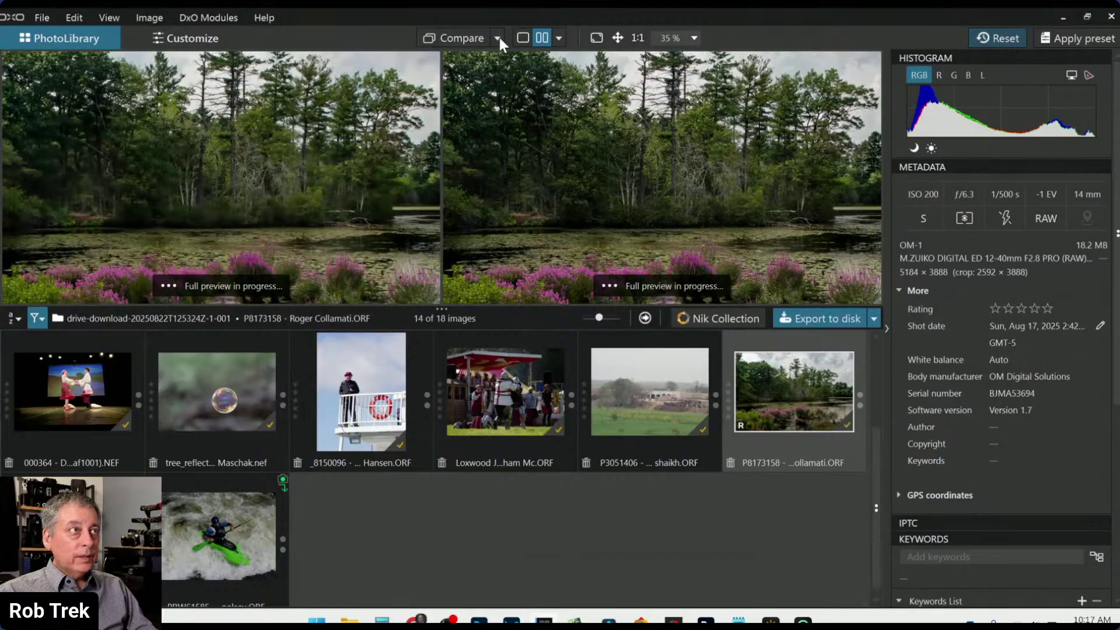
{"action": "left_click", "coordinate": [498, 37]}
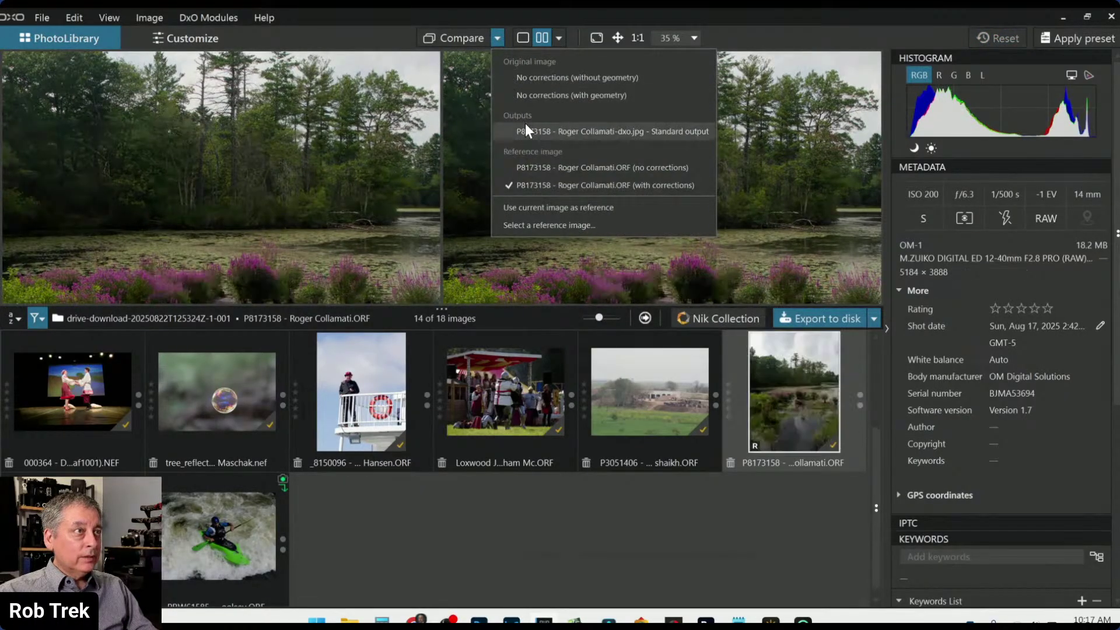
{"action": "left_click", "coordinate": [525, 124]}
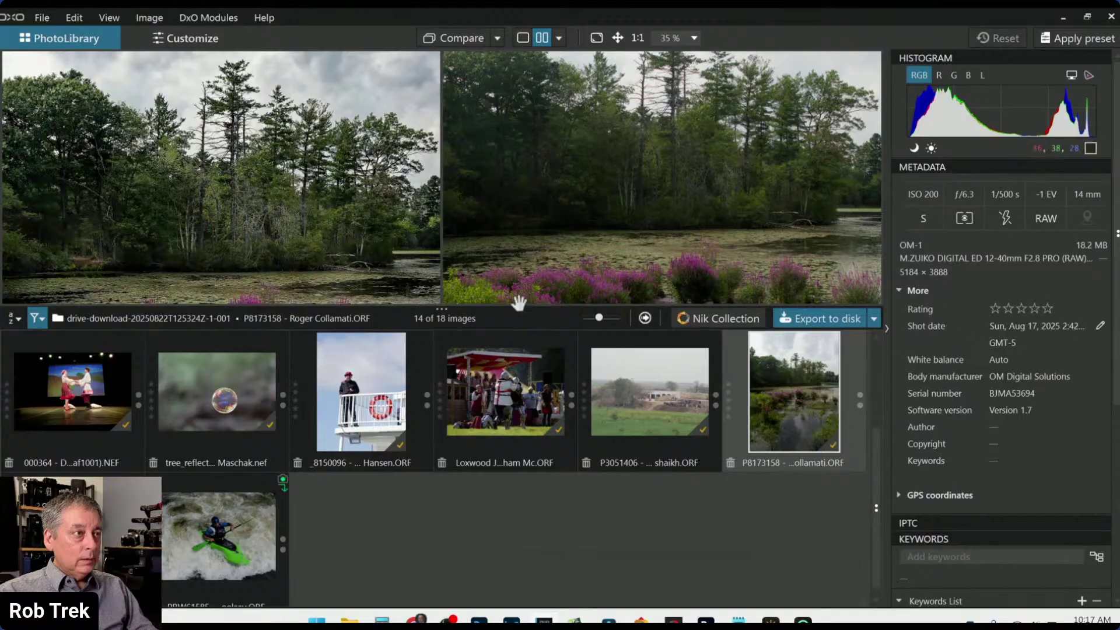
Hide the image browser and side palettes, and examine the exported and uncorrected versions in split view by sweeping the divider across.
{"action": "left_click_drag", "start_coordinate": [519, 305], "coordinate": [545, 611]}
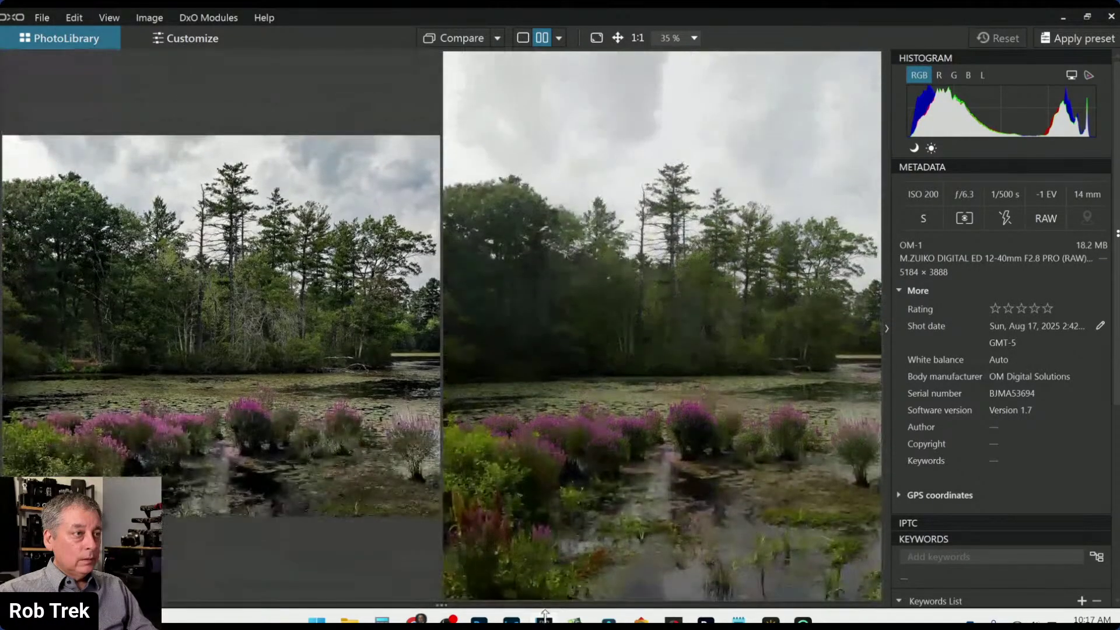
{"action": "left_click", "coordinate": [887, 327]}
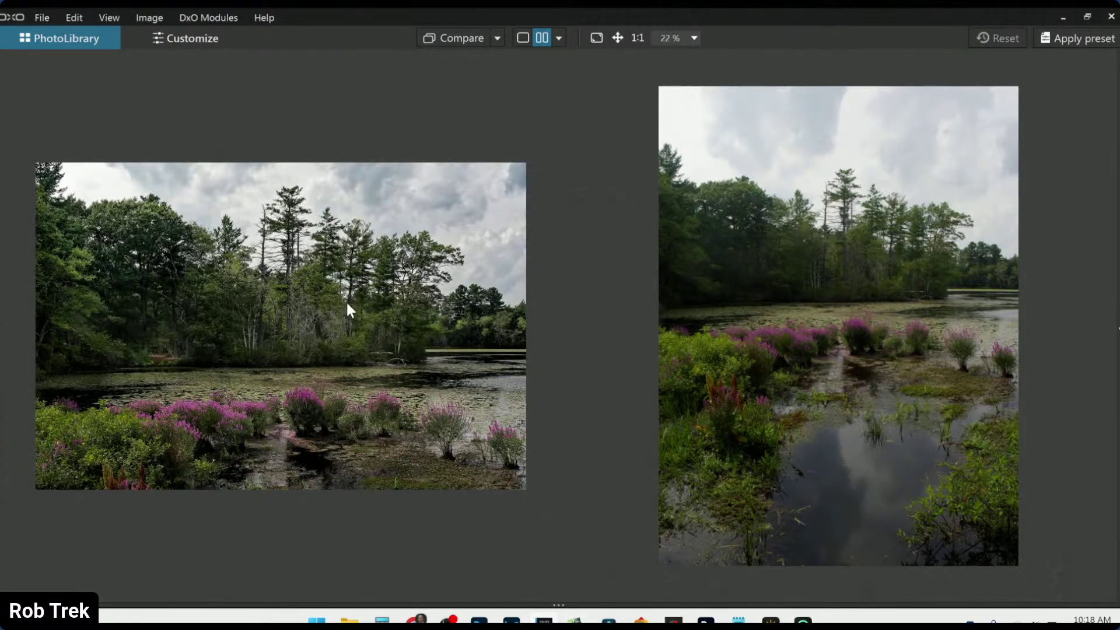
{"action": "left_click", "coordinate": [555, 39]}
{"action": "left_click", "coordinate": [575, 101]}
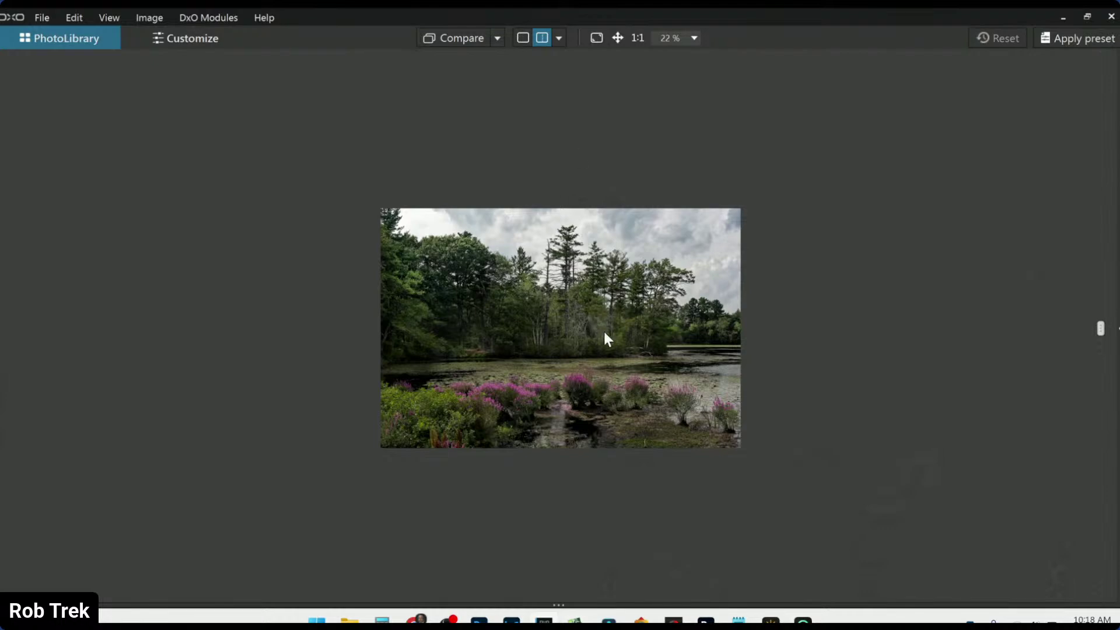
{"action": "scroll", "coordinate": [625, 357], "scroll_direction": "up", "scroll_amount": 3}
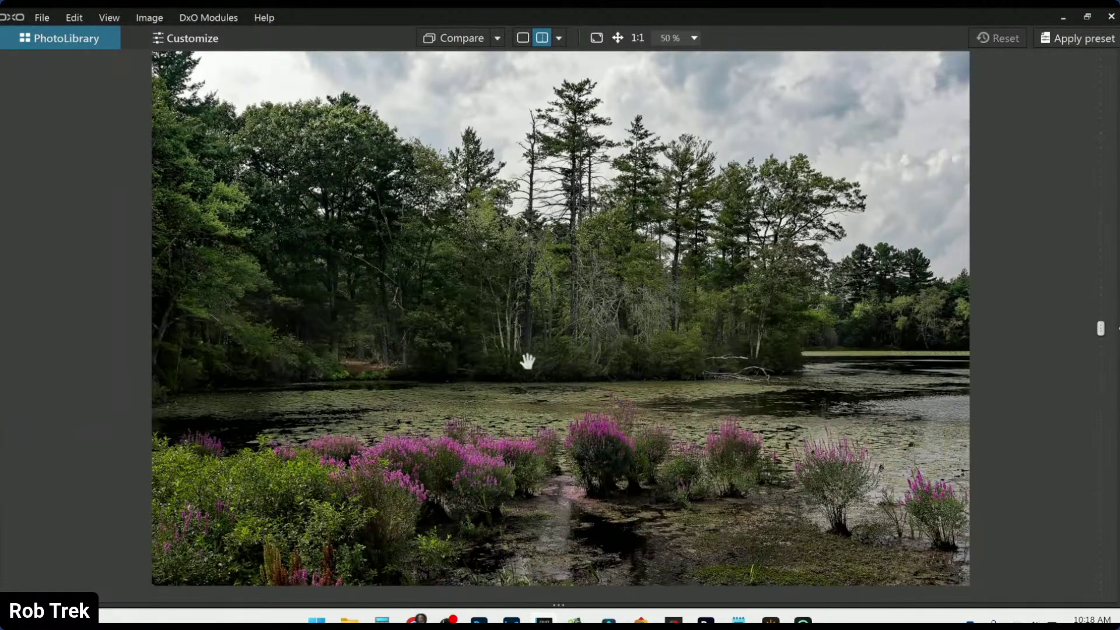
{"action": "left_click_drag", "start_coordinate": [1101, 329], "coordinate": [132, 292]}
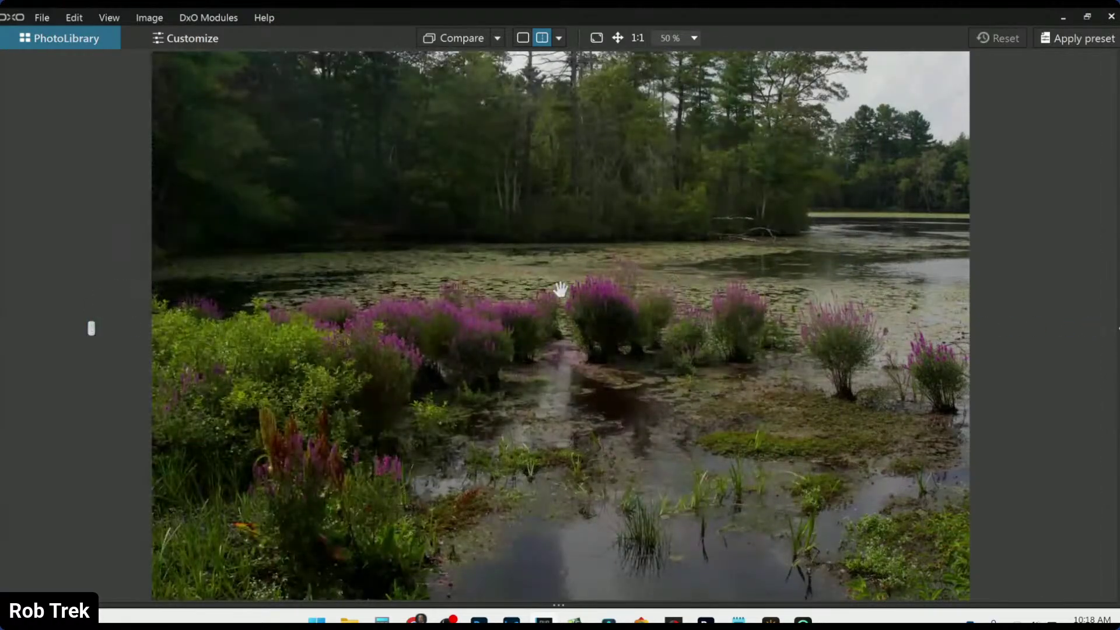
Fit the lake photo in view and compare its original and corrected versions by moving the split divider across it.
{"action": "left_click", "coordinate": [560, 292]}
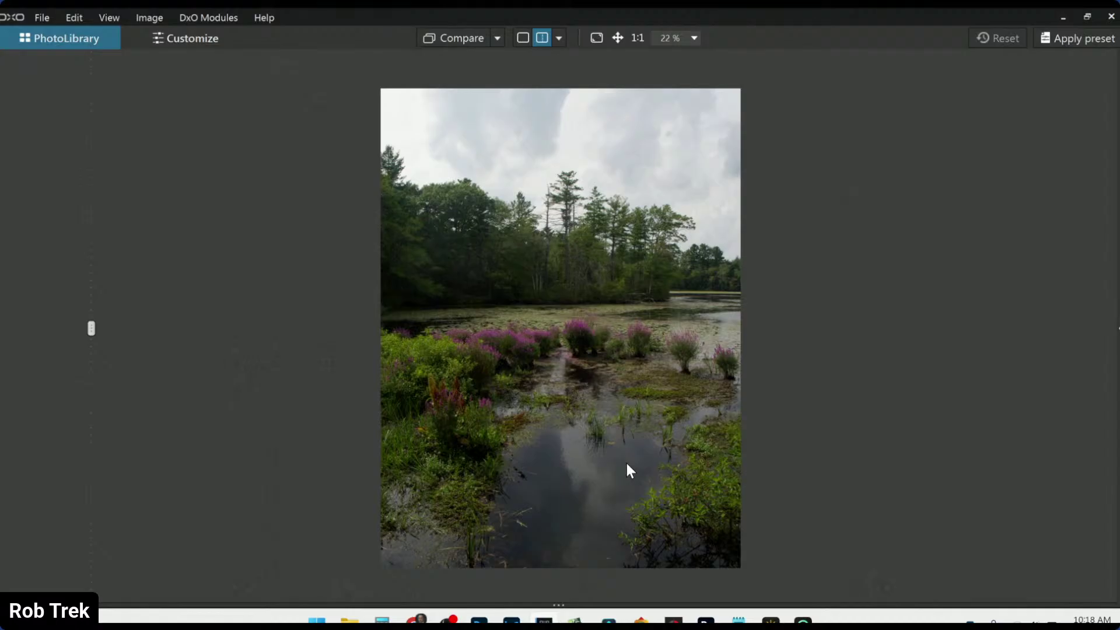
{"action": "left_click_drag", "start_coordinate": [91, 328], "coordinate": [1045, 330]}
{"action": "scroll", "coordinate": [650, 417], "scroll_direction": "up", "scroll_amount": 5}
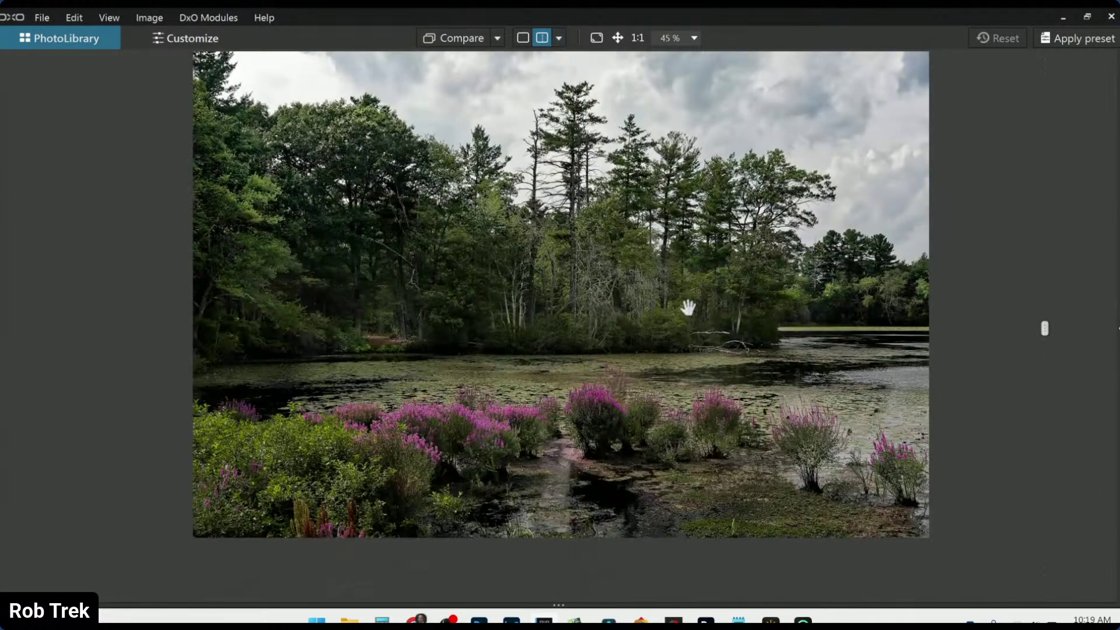
{"action": "scroll", "coordinate": [687, 307], "scroll_direction": "down", "scroll_amount": 1}
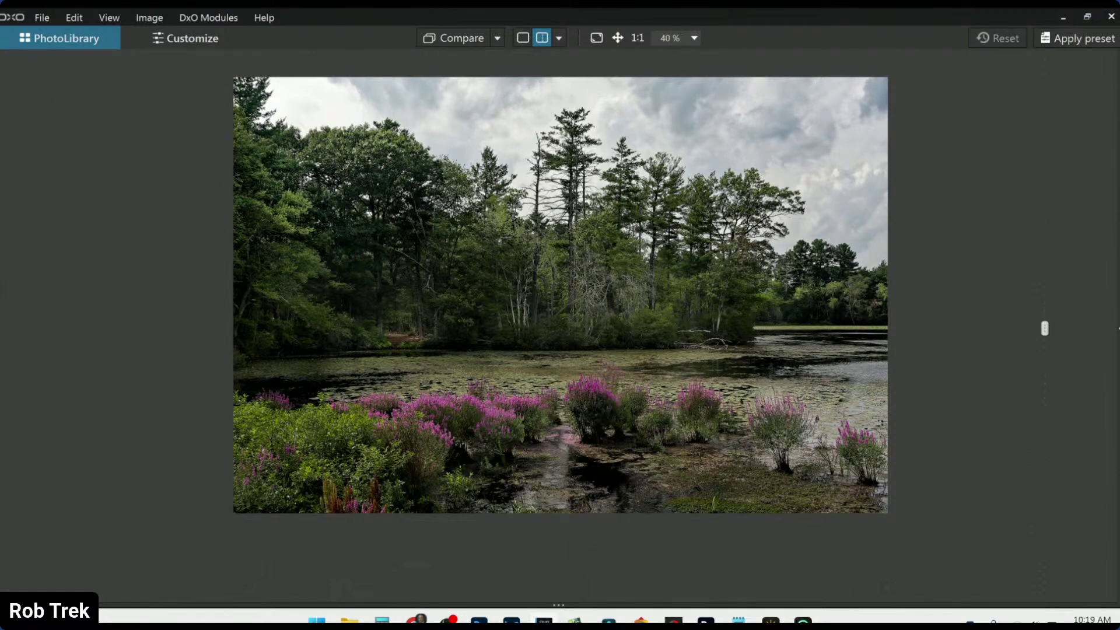
Bring back the photo metadata and the filmstrip, and switch from split comparison to single-image view.
{"action": "left_click", "coordinate": [1117, 329]}
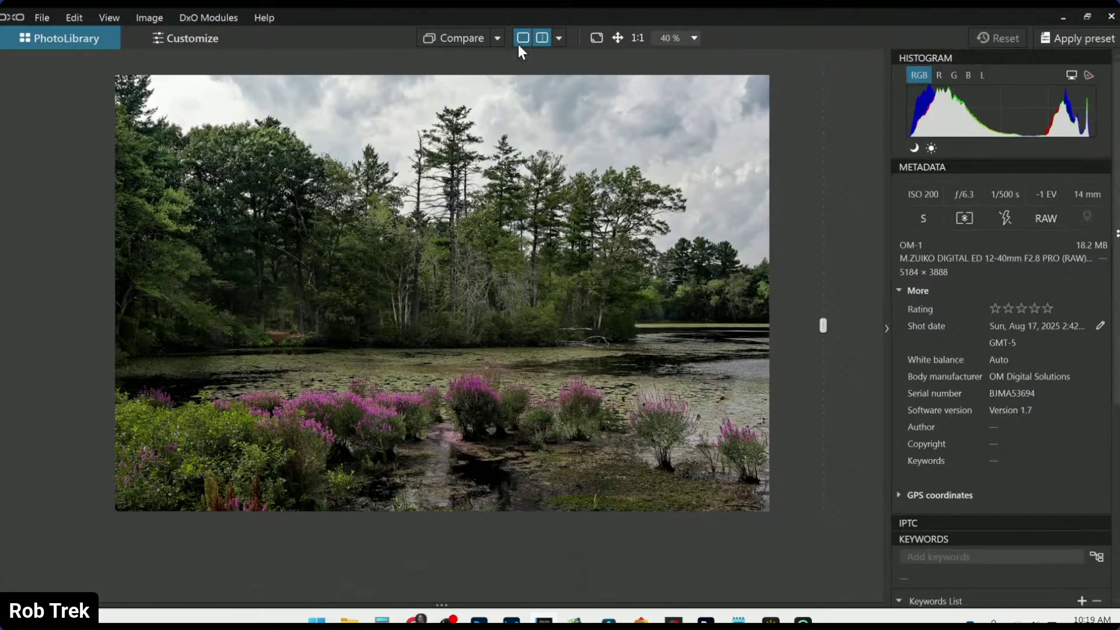
{"action": "key", "text": "Right"}
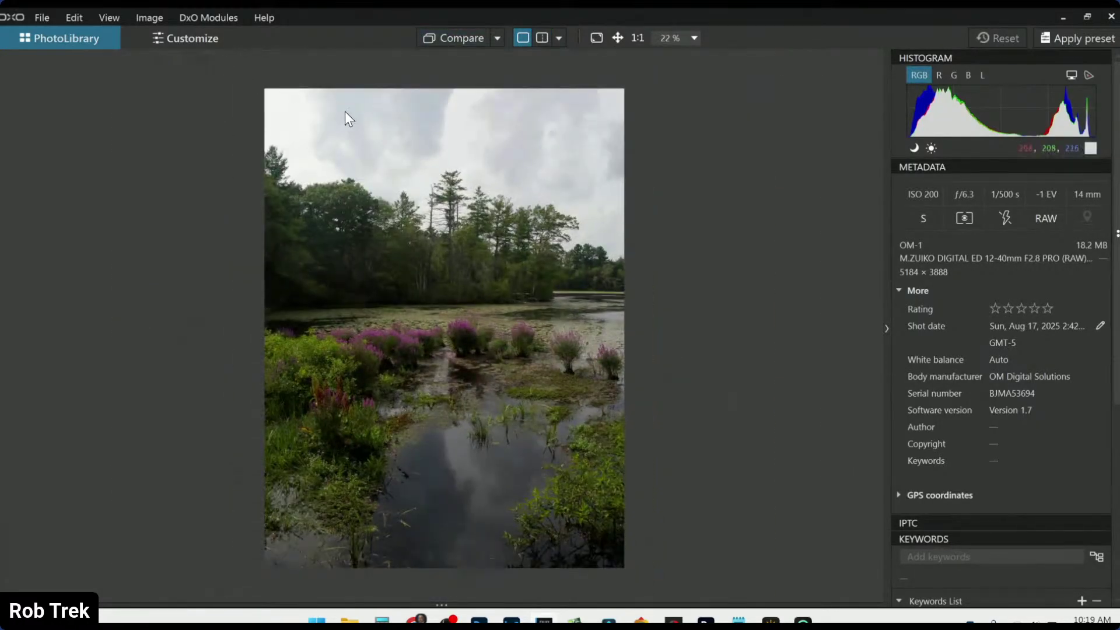
{"action": "left_click_drag", "start_coordinate": [444, 595], "coordinate": [441, 475]}
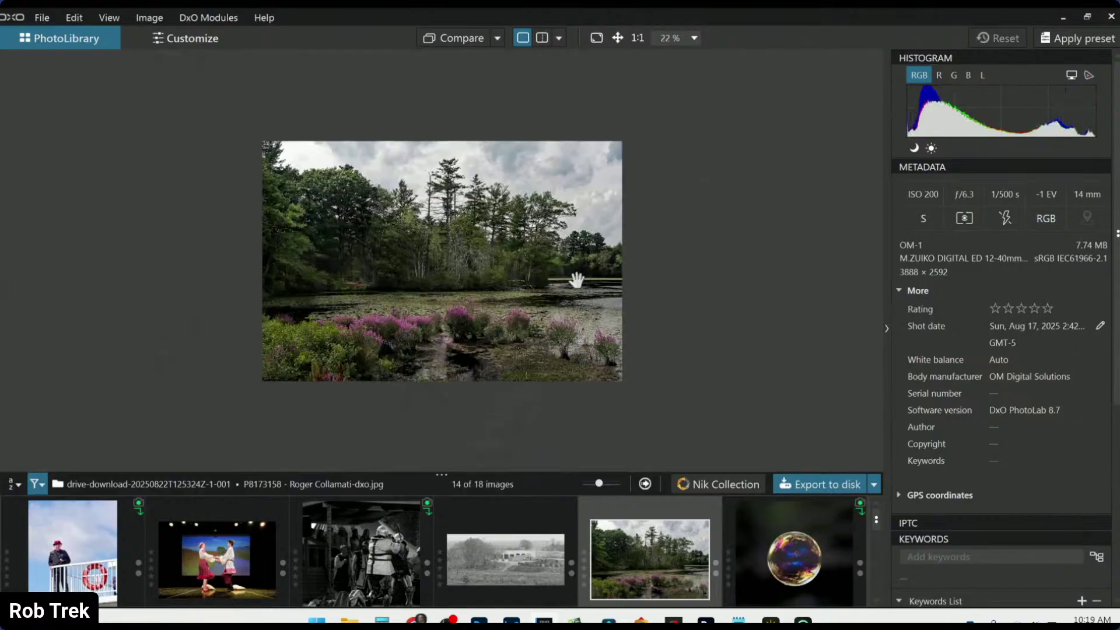
Open the exported JPG of the lake scene for customization and make its RGB white balance temperature slightly warmer.
{"action": "double_click", "coordinate": [647, 538]}
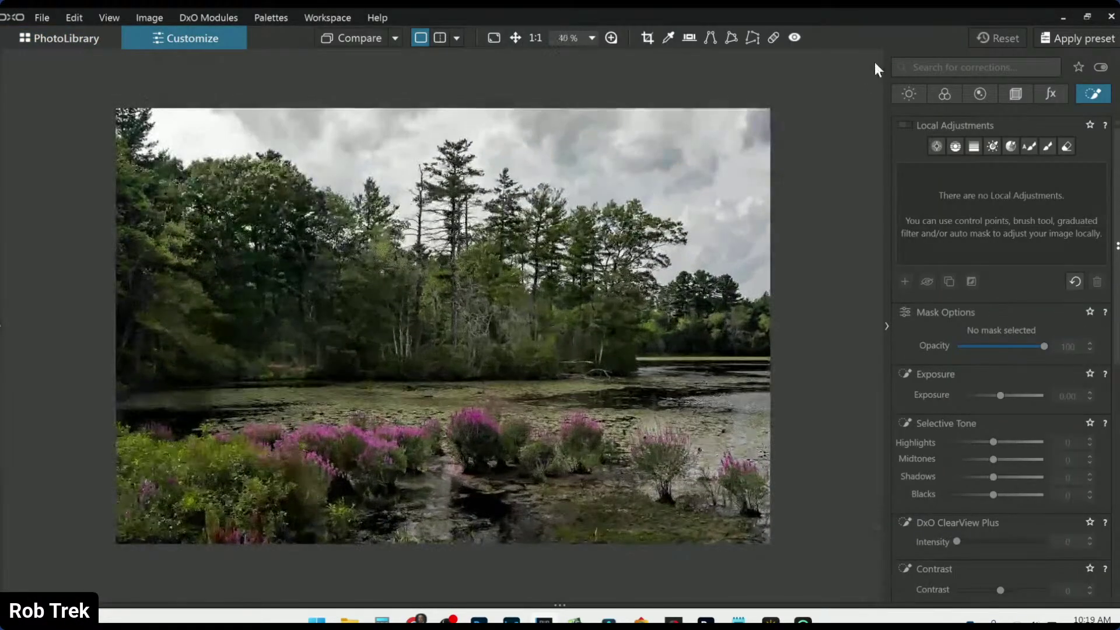
{"action": "left_click", "coordinate": [931, 91]}
{"action": "left_click", "coordinate": [1013, 210]}
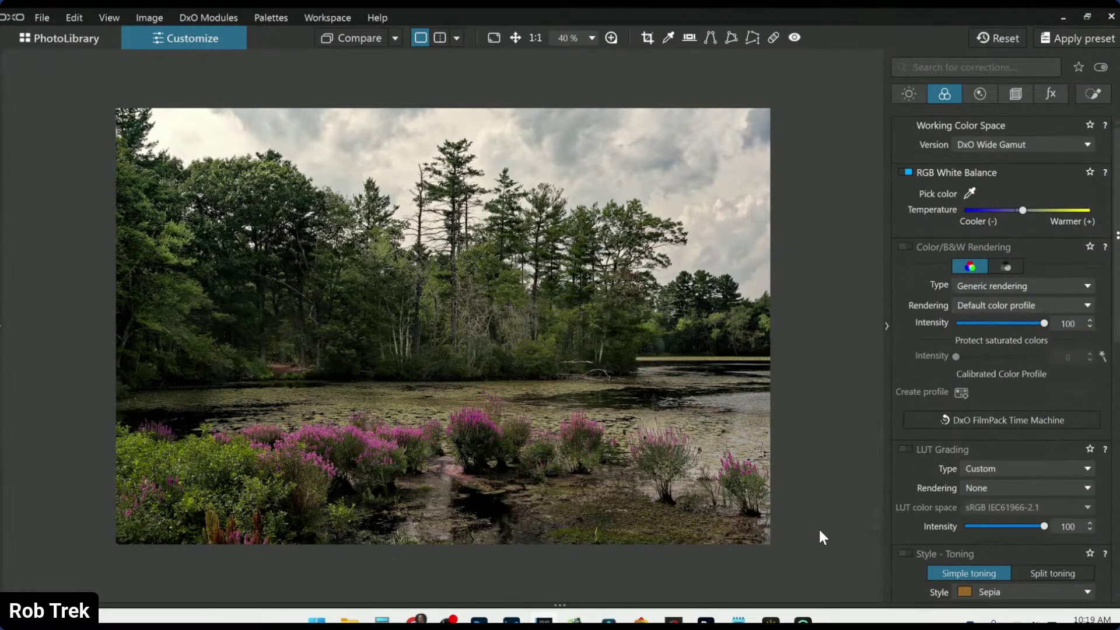
Open the raw castle photo from the library for customization and apply the first general purpose preset, the uncropped 0000 default.
{"action": "left_click", "coordinate": [82, 44]}
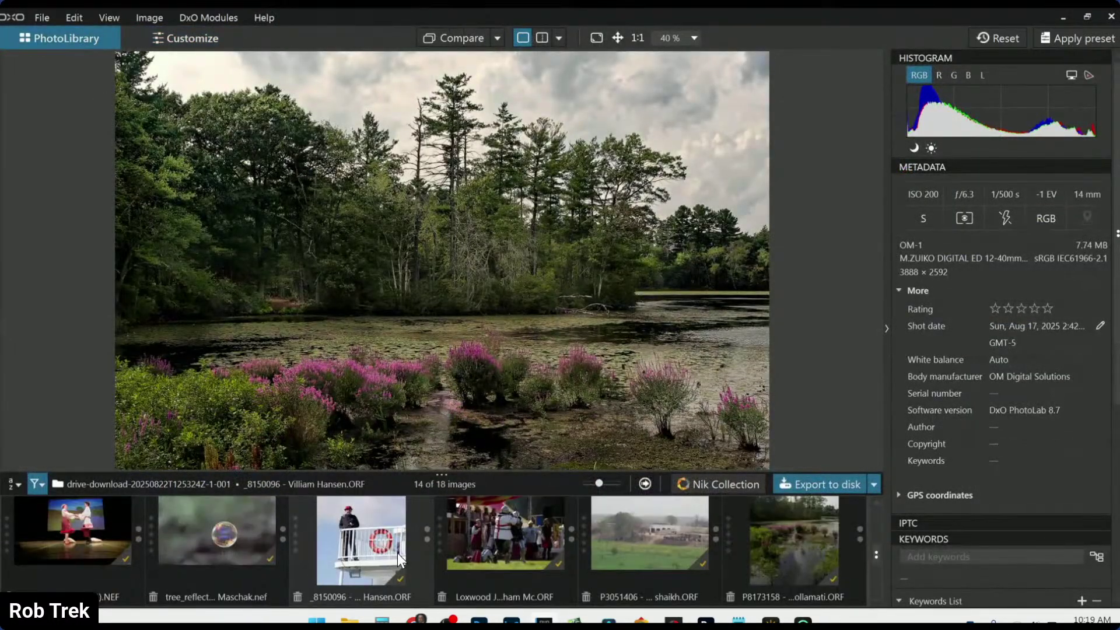
{"action": "left_click", "coordinate": [109, 544]}
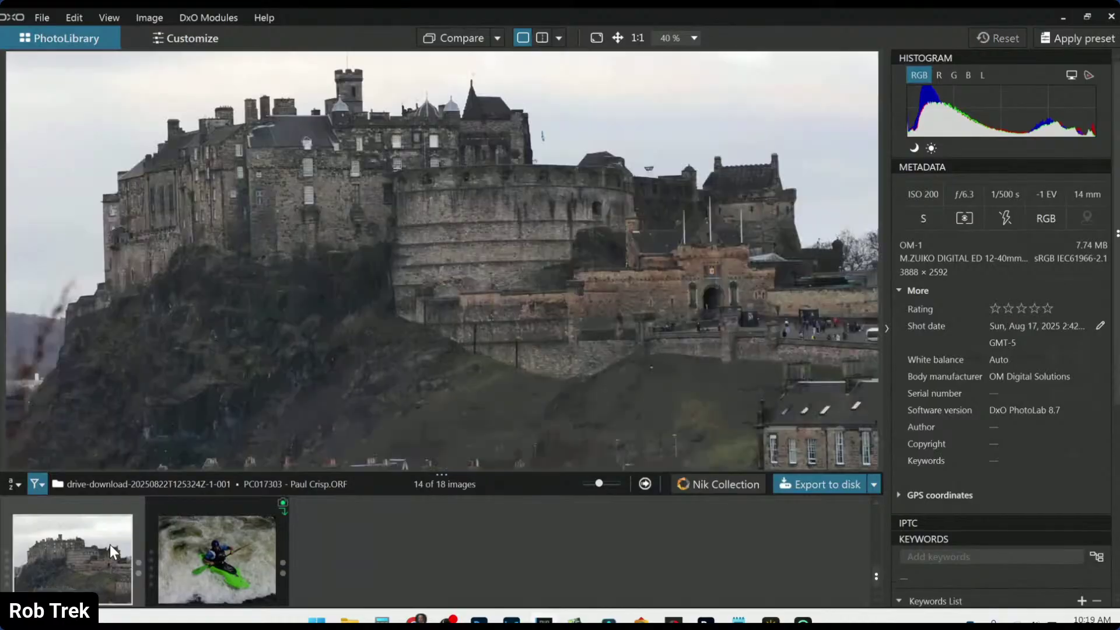
{"action": "scroll", "coordinate": [511, 408], "scroll_direction": "down", "scroll_amount": 3}
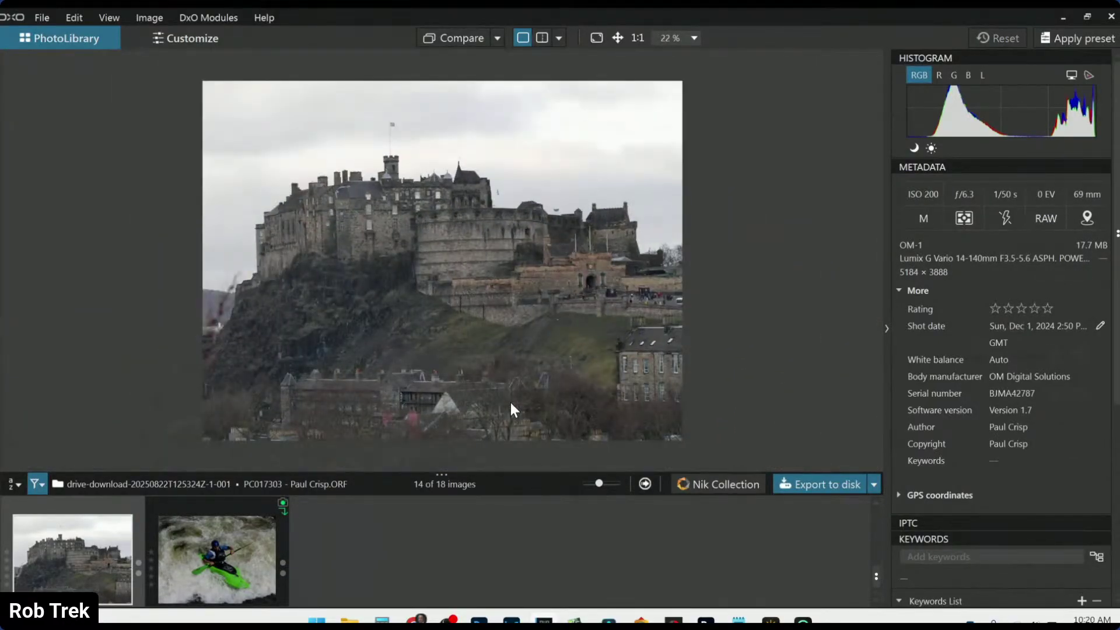
{"action": "double_click", "coordinate": [114, 554]}
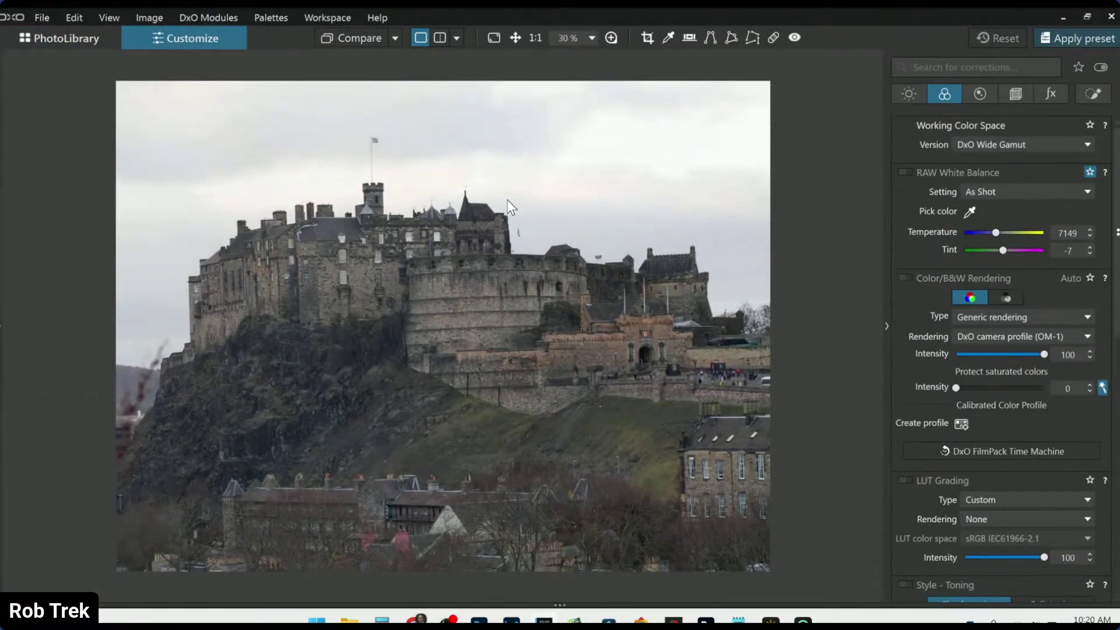
{"action": "key", "text": "ctrl+shift+p"}
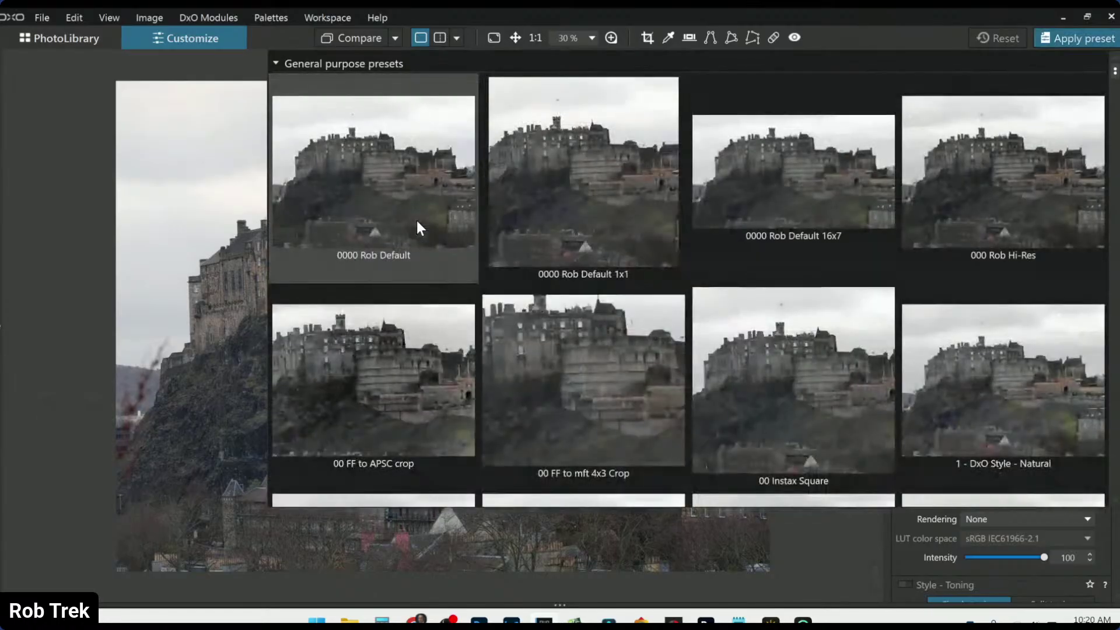
{"action": "left_click", "coordinate": [417, 220]}
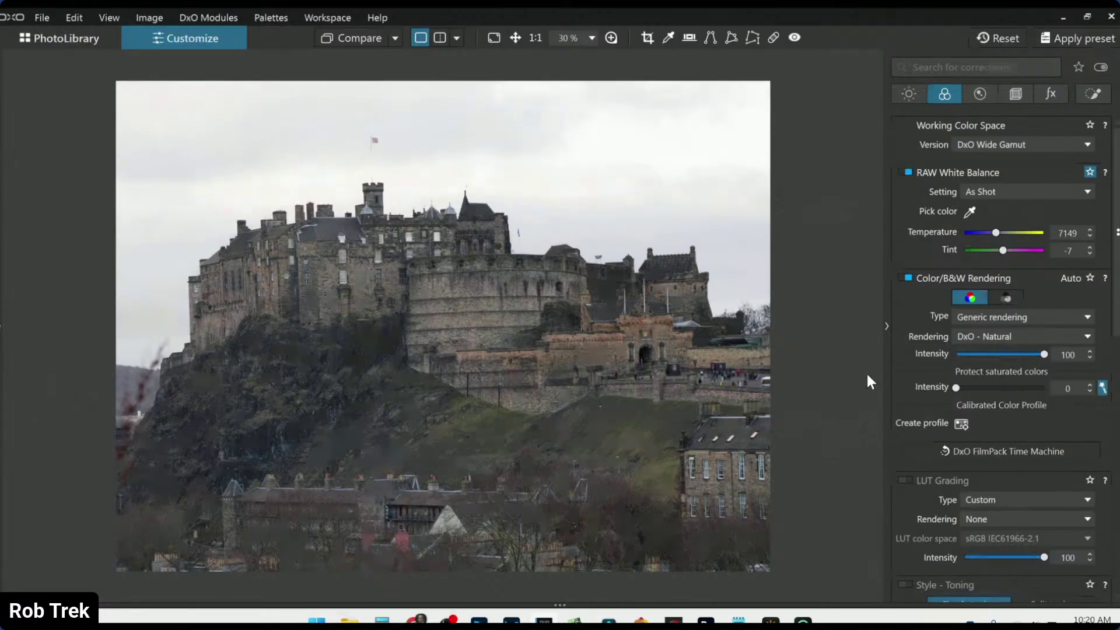
Enable automatic Perspective correction on the castle photo and set its intensity to 75.
{"action": "left_click", "coordinate": [1015, 94]}
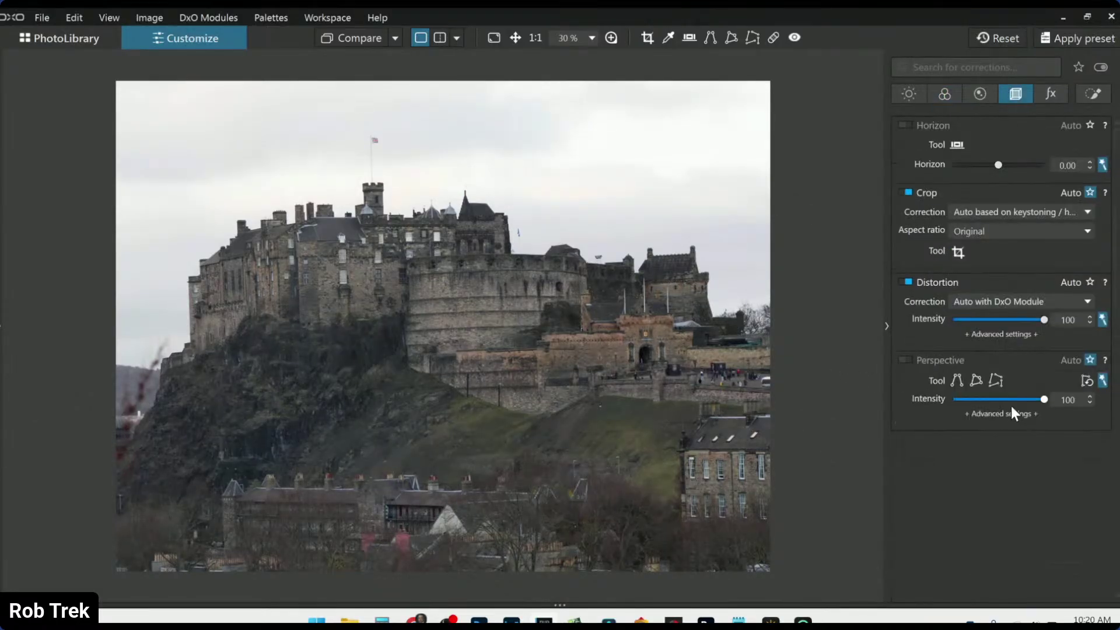
{"action": "left_click", "coordinate": [908, 360]}
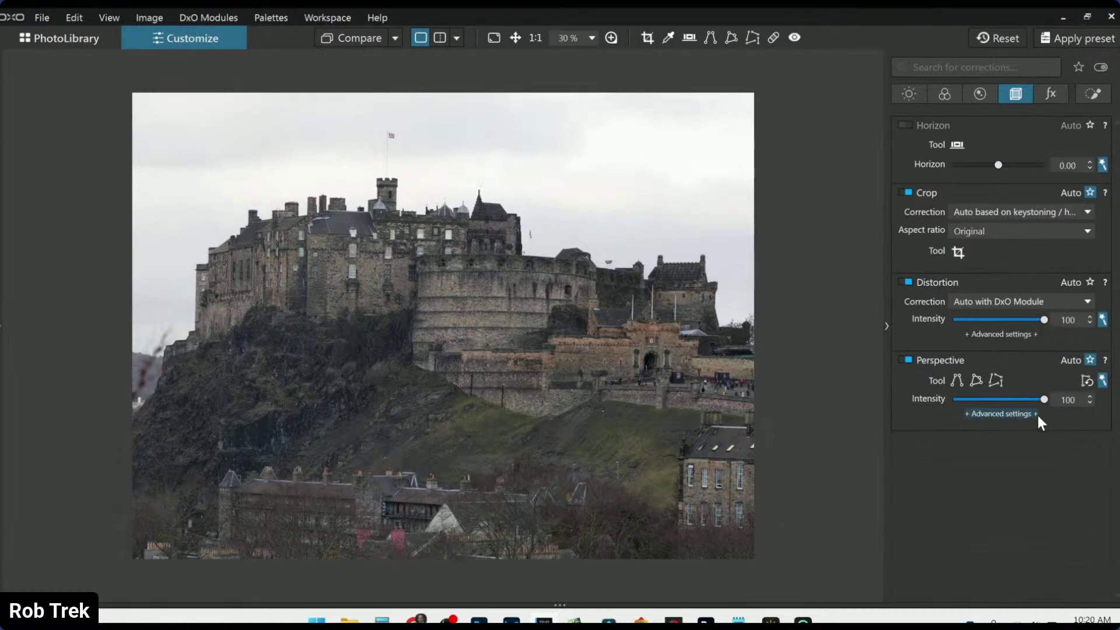
{"action": "scroll", "coordinate": [1041, 401], "scroll_direction": "down", "scroll_amount": 2}
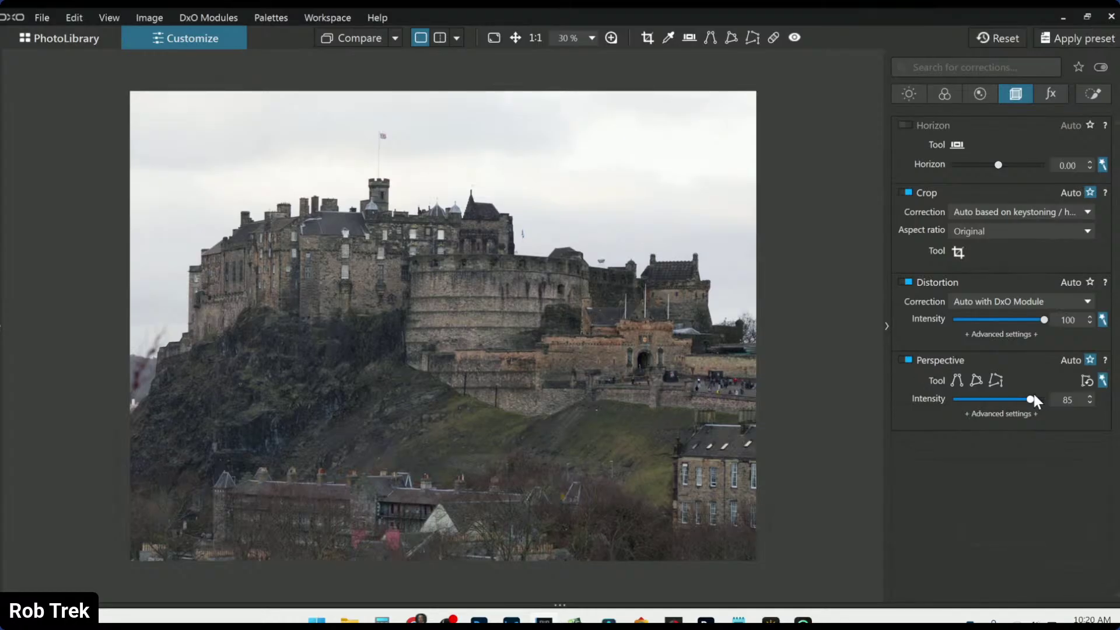
{"action": "scroll", "coordinate": [1029, 401], "scroll_direction": "down", "scroll_amount": 2}
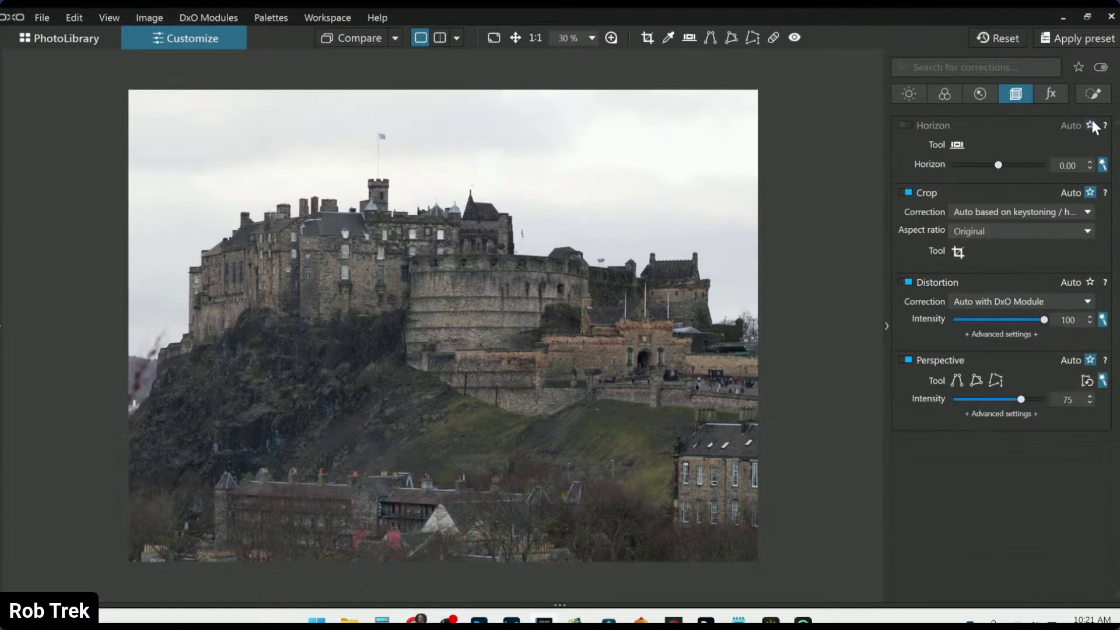
Add a horizontal control line mask over the sky, fading toward the lower hillside, and set its luma selectivity to 55.
{"action": "left_click", "coordinate": [1094, 94]}
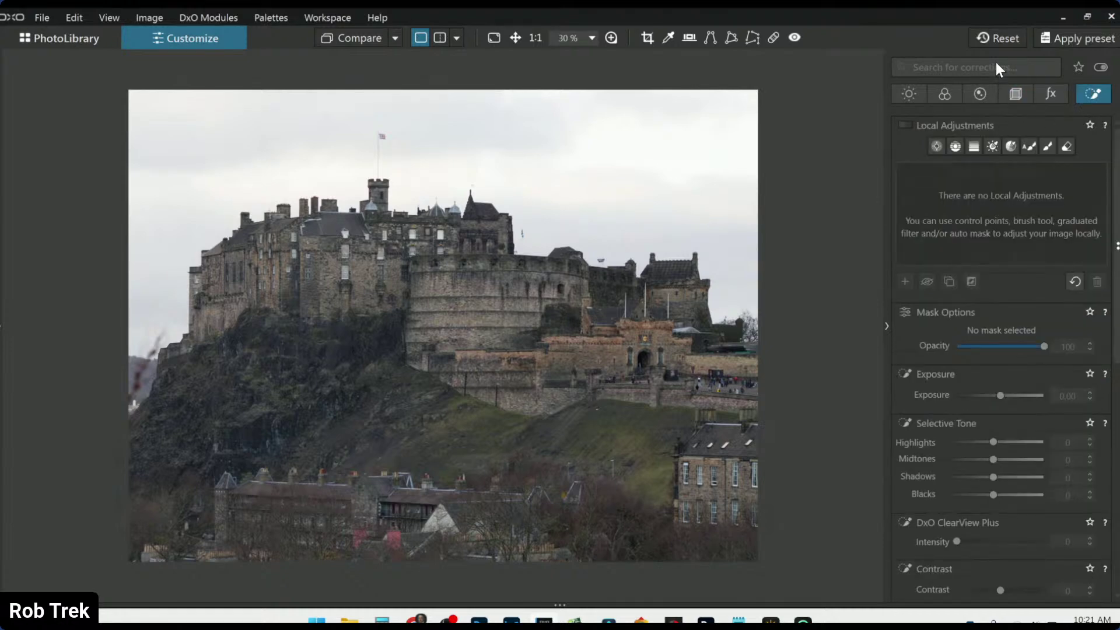
{"action": "left_click", "coordinate": [978, 97]}
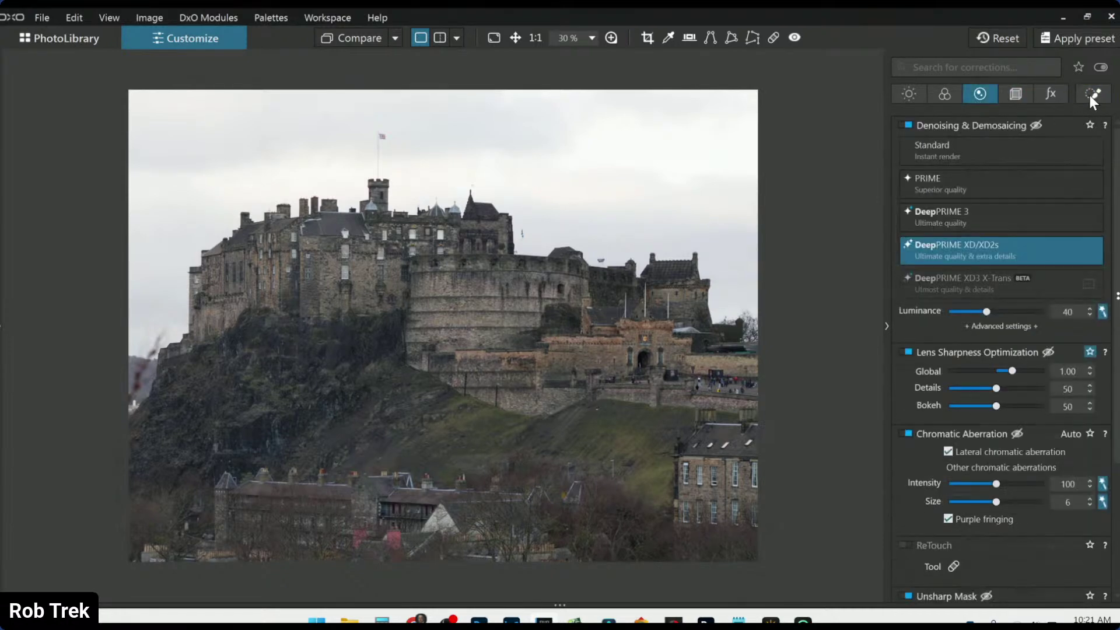
{"action": "left_click", "coordinate": [1091, 95]}
{"action": "left_click", "coordinate": [957, 148]}
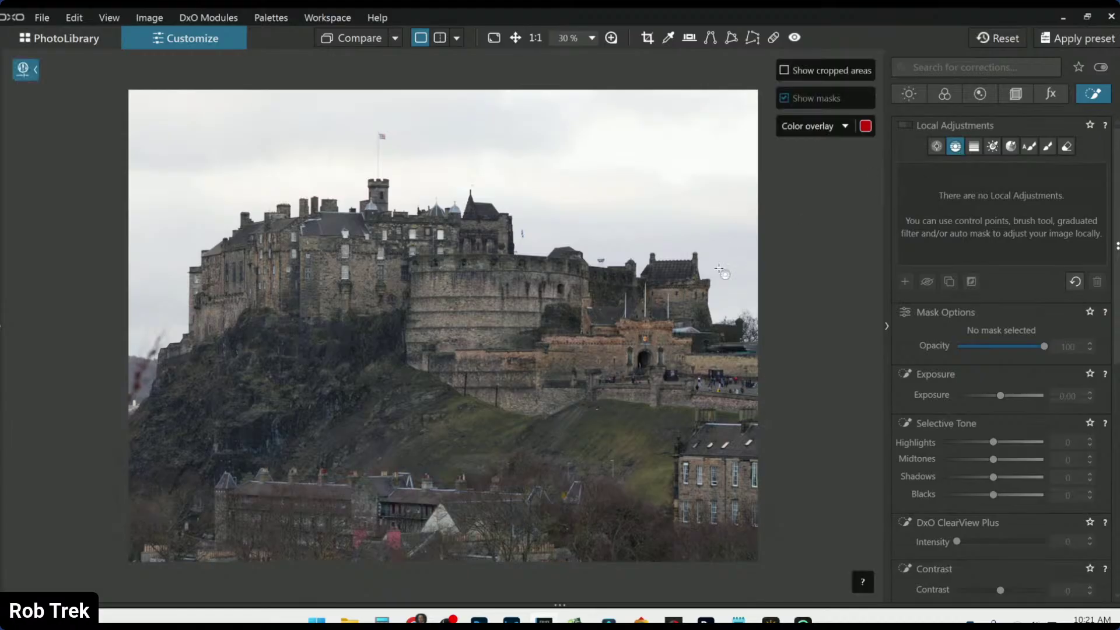
{"action": "left_click_drag", "start_coordinate": [726, 257], "coordinate": [720, 446]}
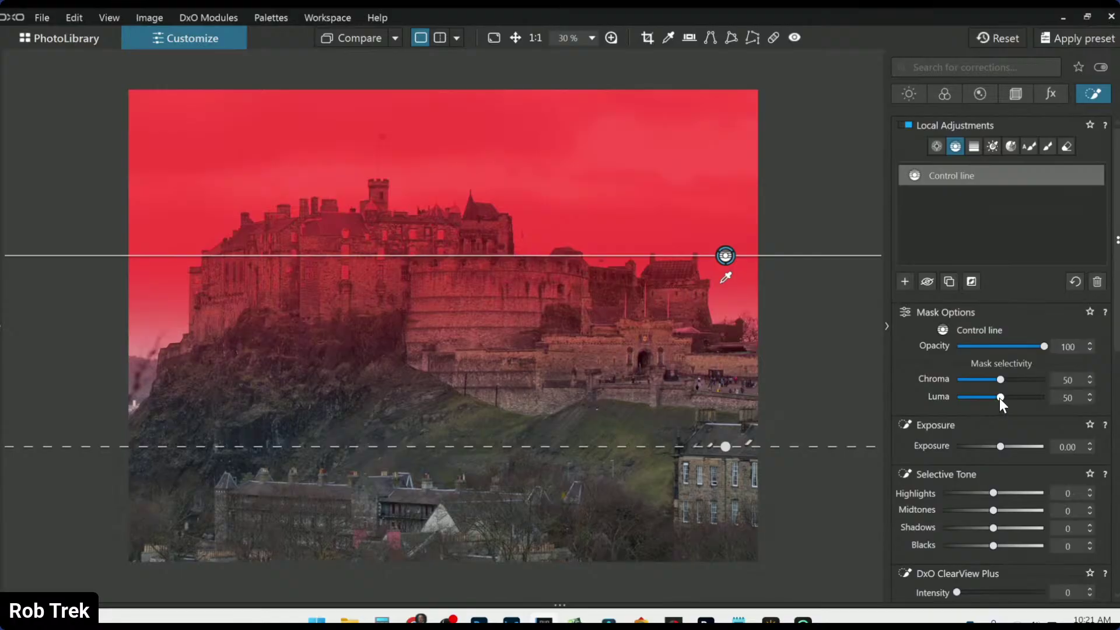
{"action": "scroll", "coordinate": [1001, 398], "scroll_direction": "up", "scroll_amount": 1}
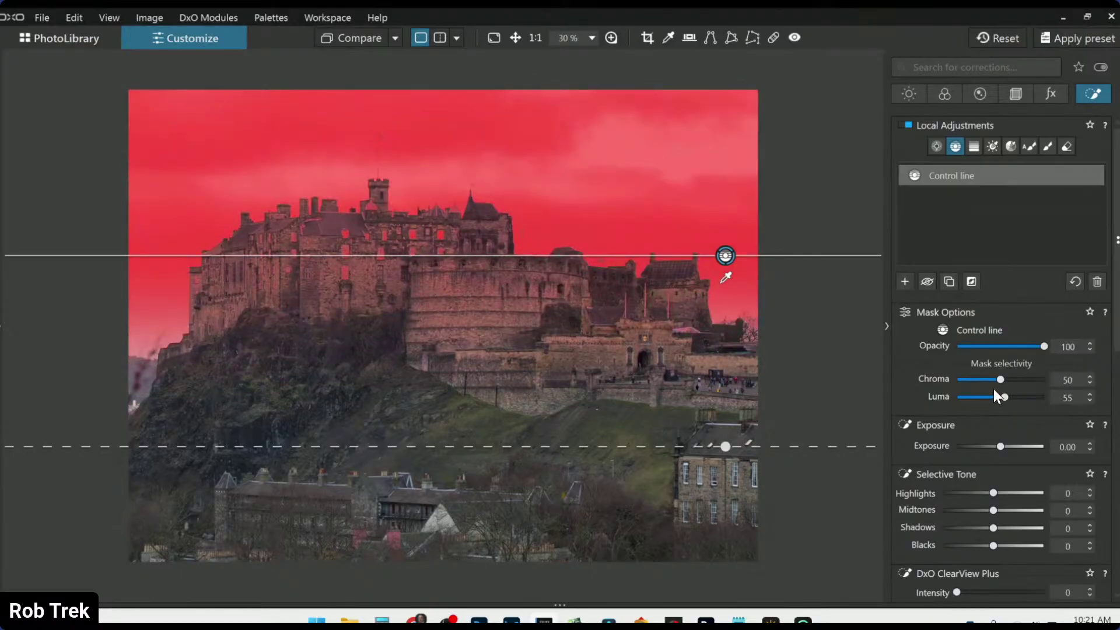
Set the sky mask's DxO ClearView Plus intensity to 47 and its microcontrast to 47.
{"action": "scroll", "coordinate": [968, 420], "scroll_direction": "down", "scroll_amount": 1}
{"action": "scroll", "coordinate": [968, 446], "scroll_direction": "down", "scroll_amount": 1}
{"action": "left_click", "coordinate": [997, 452]}
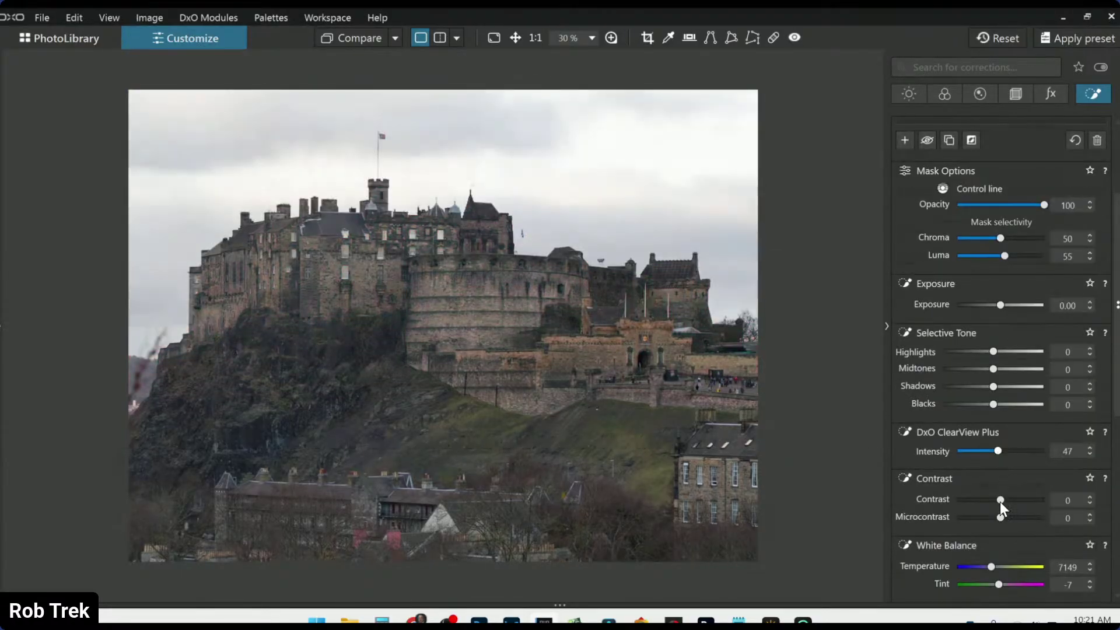
{"action": "scroll", "coordinate": [977, 515], "scroll_direction": "down", "scroll_amount": 1}
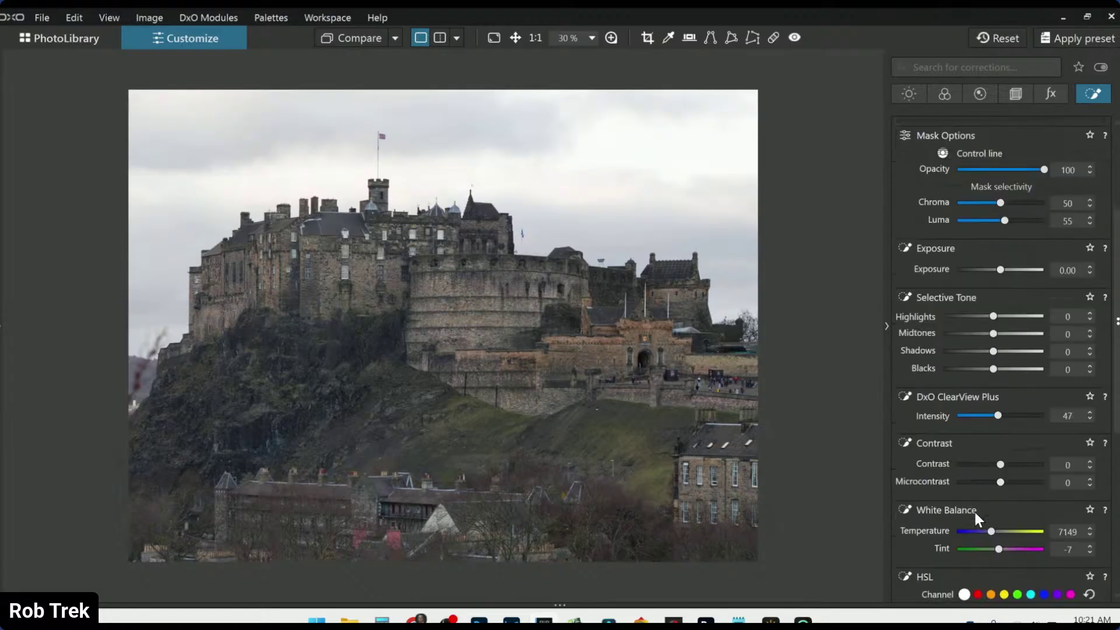
{"action": "left_click", "coordinate": [1021, 481]}
Darken the sky mask by setting its highlights to -45 and midtones to -15.
{"action": "scroll", "coordinate": [992, 319], "scroll_direction": "down", "scroll_amount": 4}
{"action": "scroll", "coordinate": [991, 317], "scroll_direction": "down", "scroll_amount": 3}
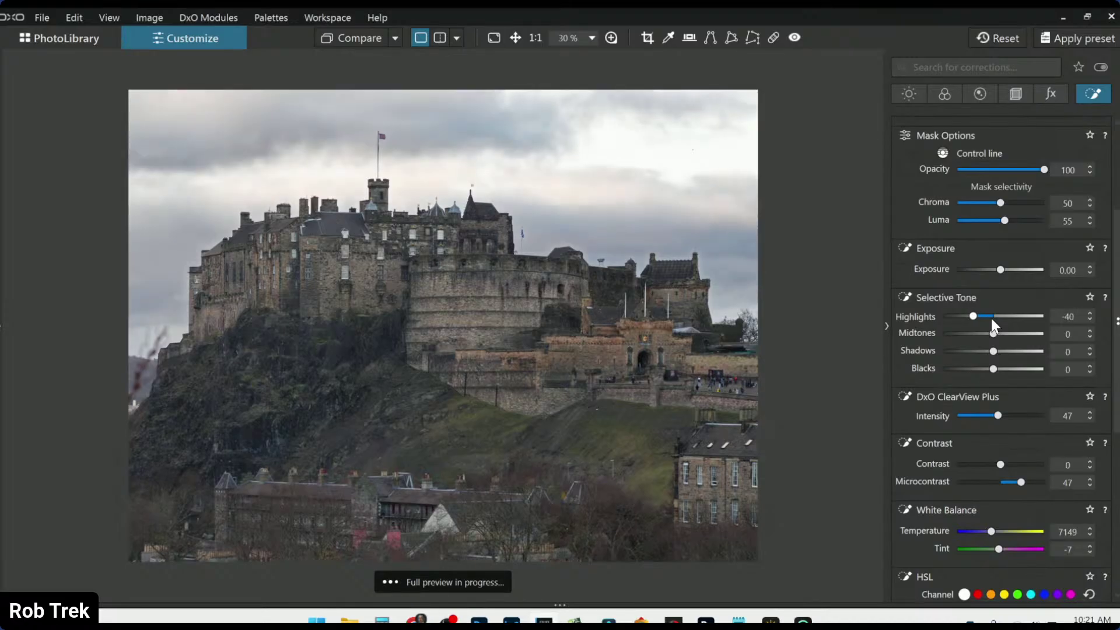
{"action": "scroll", "coordinate": [992, 317], "scroll_direction": "down", "scroll_amount": 1}
{"action": "scroll", "coordinate": [995, 336], "scroll_direction": "down", "scroll_amount": 2}
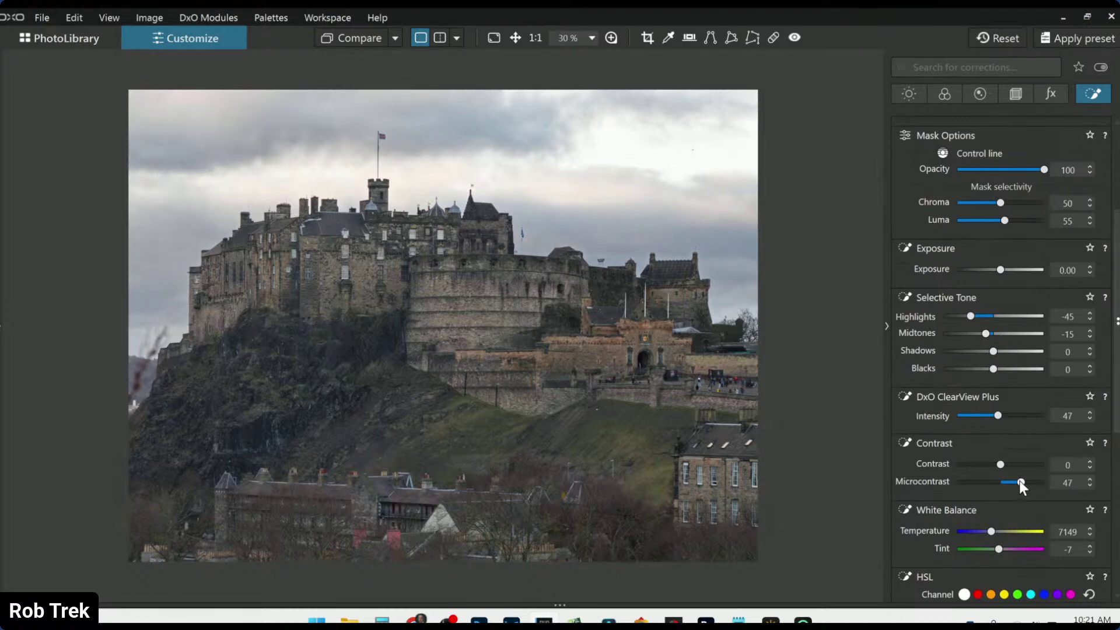
Set the sky mask's HSL vibrancy to 47 and finish editing that control line.
{"action": "scroll", "coordinate": [985, 505], "scroll_direction": "down", "scroll_amount": 5}
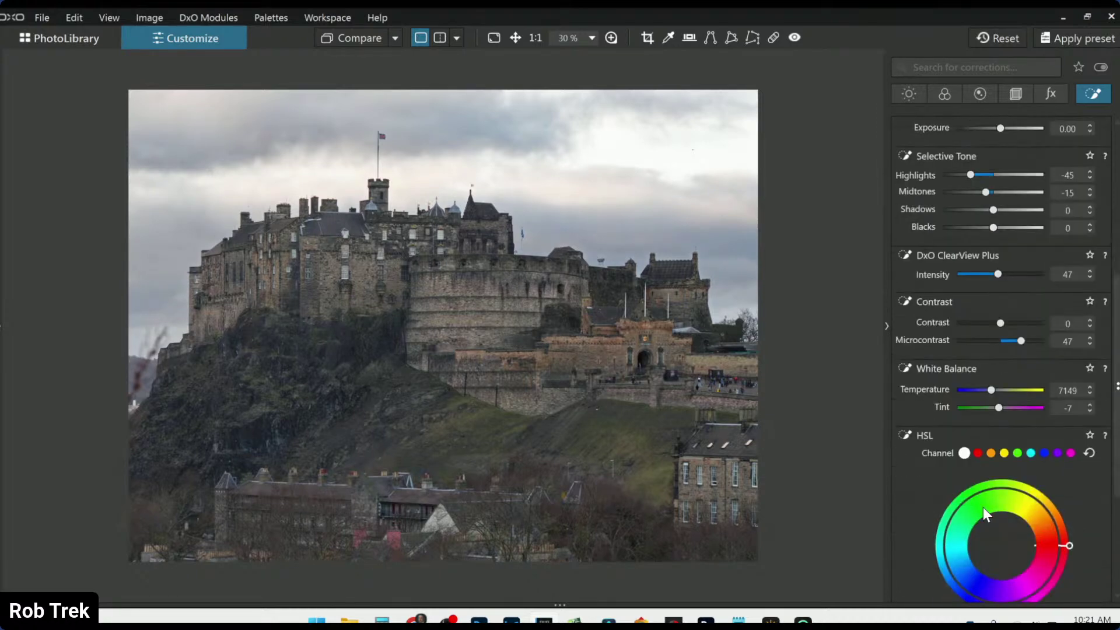
{"action": "left_click", "coordinate": [1011, 546]}
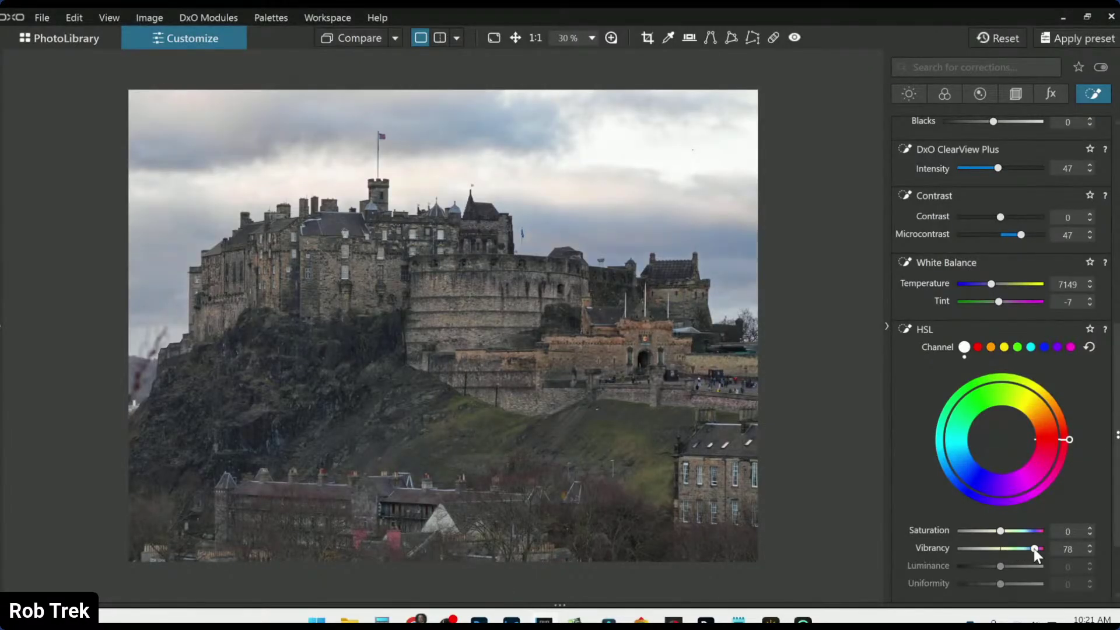
{"action": "left_click_drag", "start_coordinate": [1030, 548], "coordinate": [1021, 548]}
{"action": "key", "text": "l"}
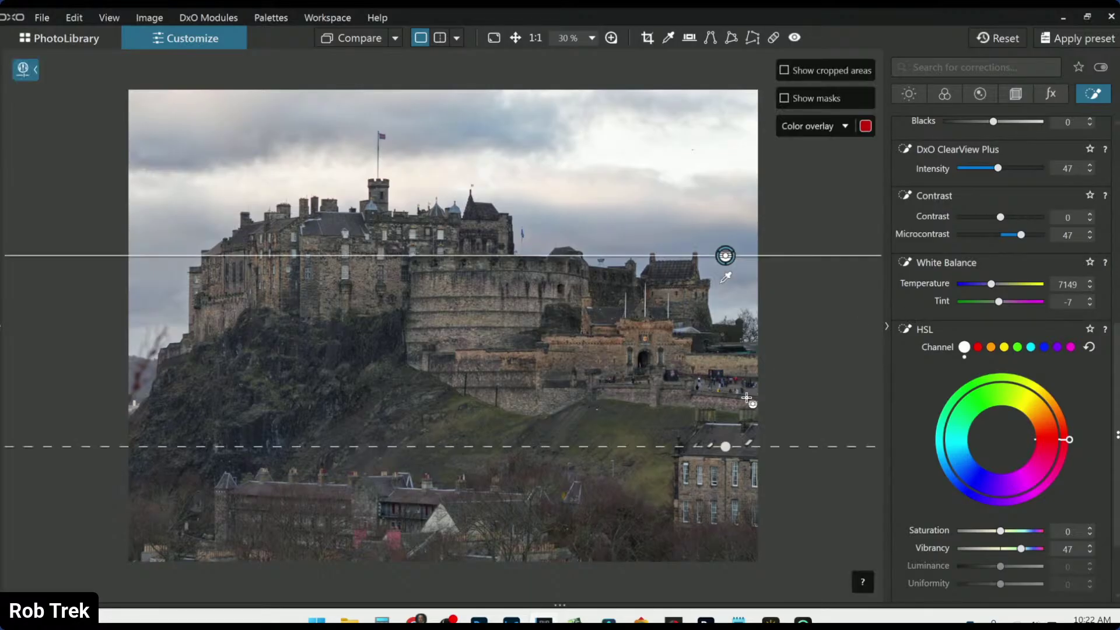
{"action": "key", "text": "l"}
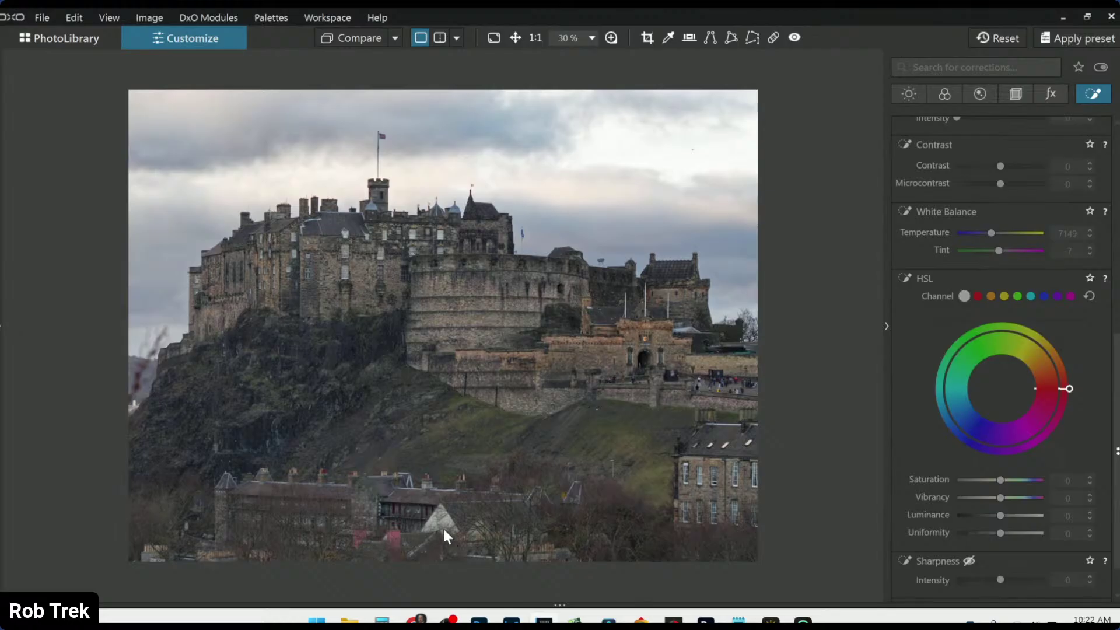
Add a second, slightly tilted control line over the foreground buildings and hillside, with chroma selectivity 20 and luma selectivity 21.
{"action": "scroll", "coordinate": [956, 268], "scroll_direction": "up", "scroll_amount": 10}
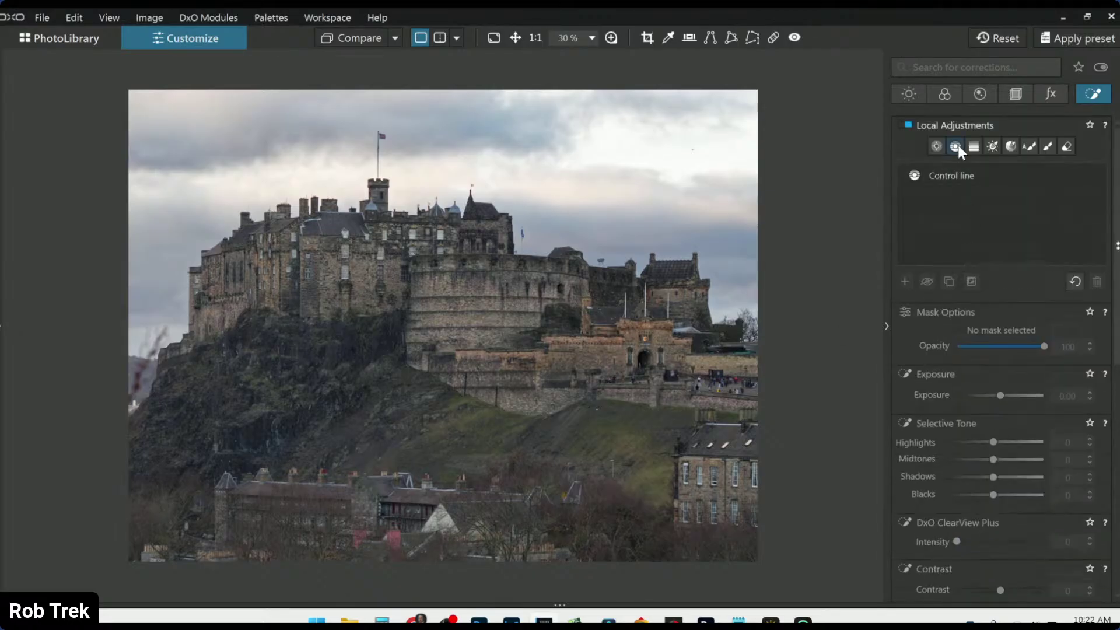
{"action": "left_click", "coordinate": [955, 146]}
{"action": "left_click_drag", "start_coordinate": [392, 536], "coordinate": [428, 341]}
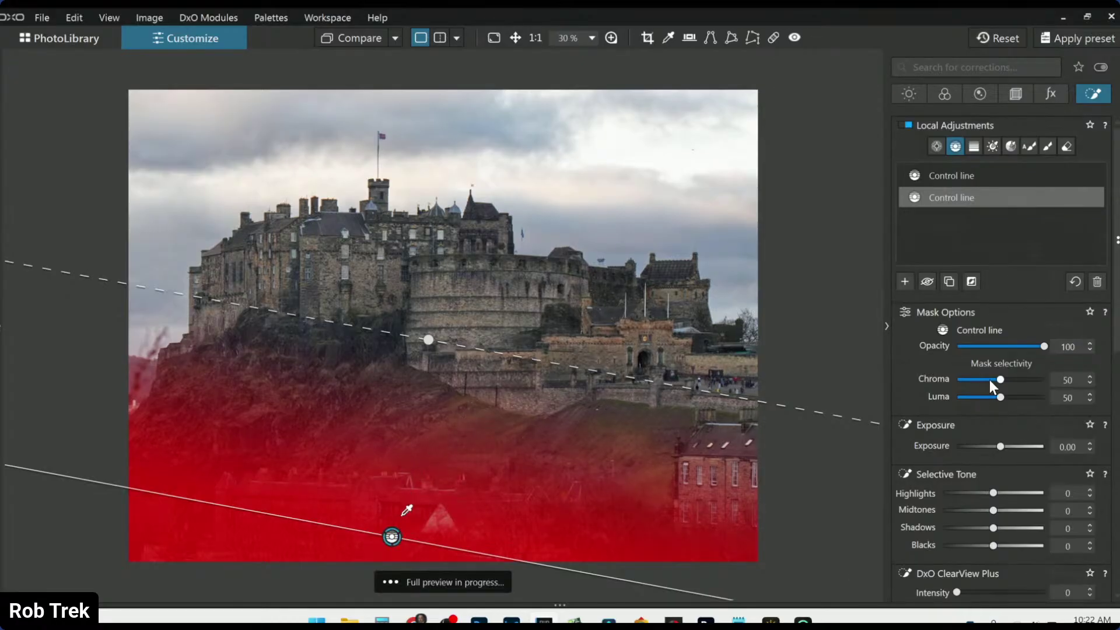
{"action": "left_click_drag", "start_coordinate": [999, 380], "coordinate": [975, 397]}
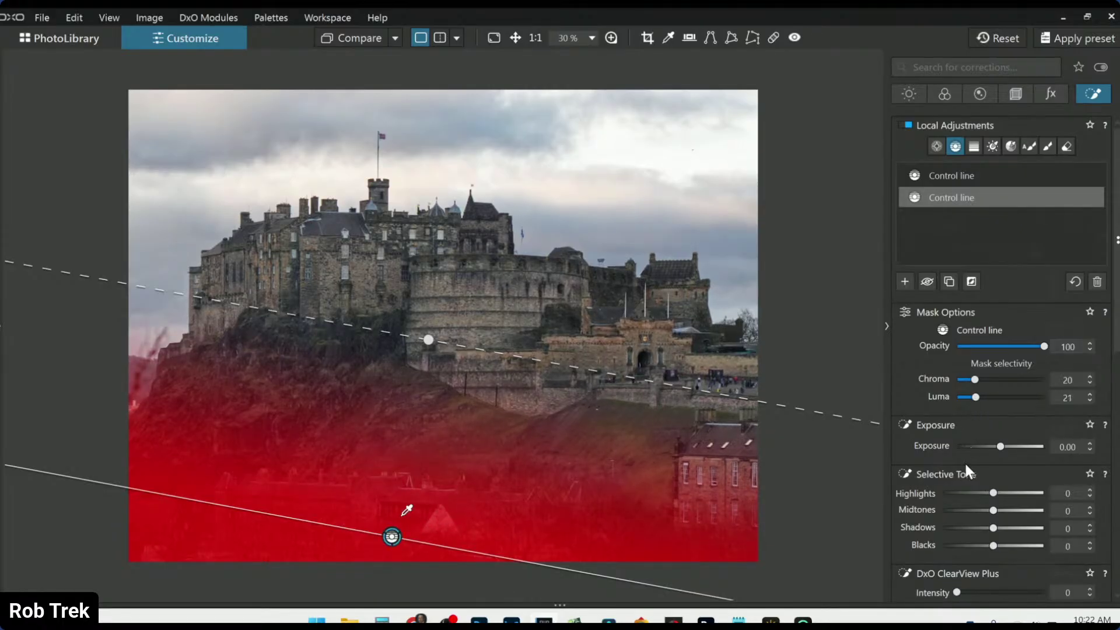
{"action": "scroll", "coordinate": [964, 464], "scroll_direction": "down", "scroll_amount": 10}
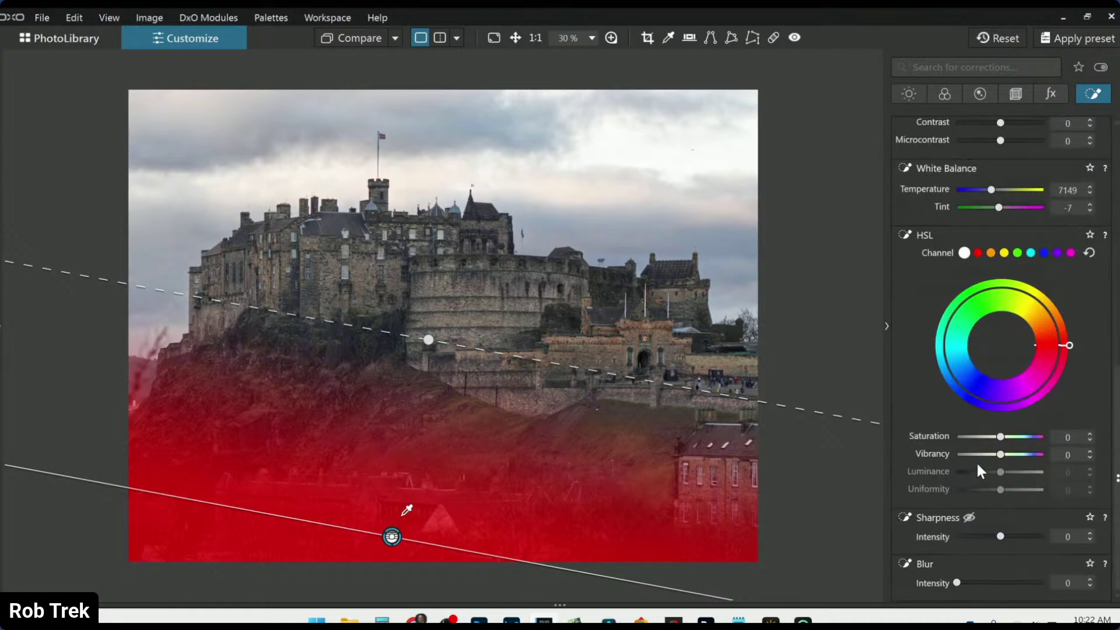
Set the foreground mask's overall HSL vibrancy to 100 and saturation to 47, and reduce its red channel saturation to -13.
{"action": "left_click_drag", "start_coordinate": [1000, 452], "coordinate": [1038, 463]}
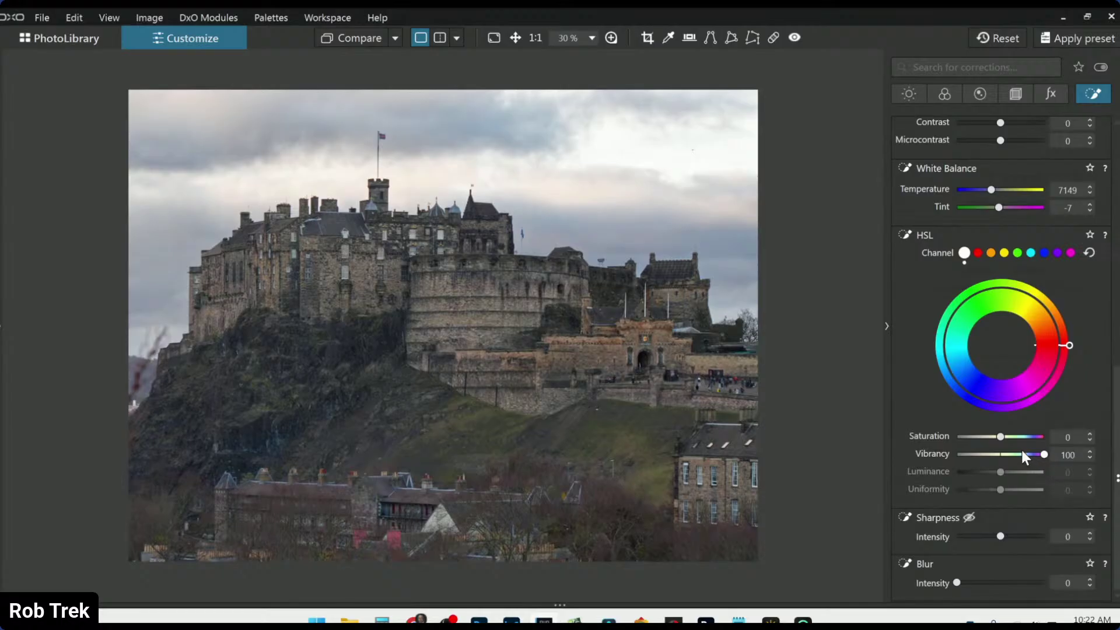
{"action": "mouse_move", "coordinate": [1001, 439]}
{"action": "left_mouse_down"}
{"action": "mouse_move", "coordinate": [1030, 454]}
{"action": "mouse_move", "coordinate": [1021, 436]}
{"action": "left_mouse_up"}
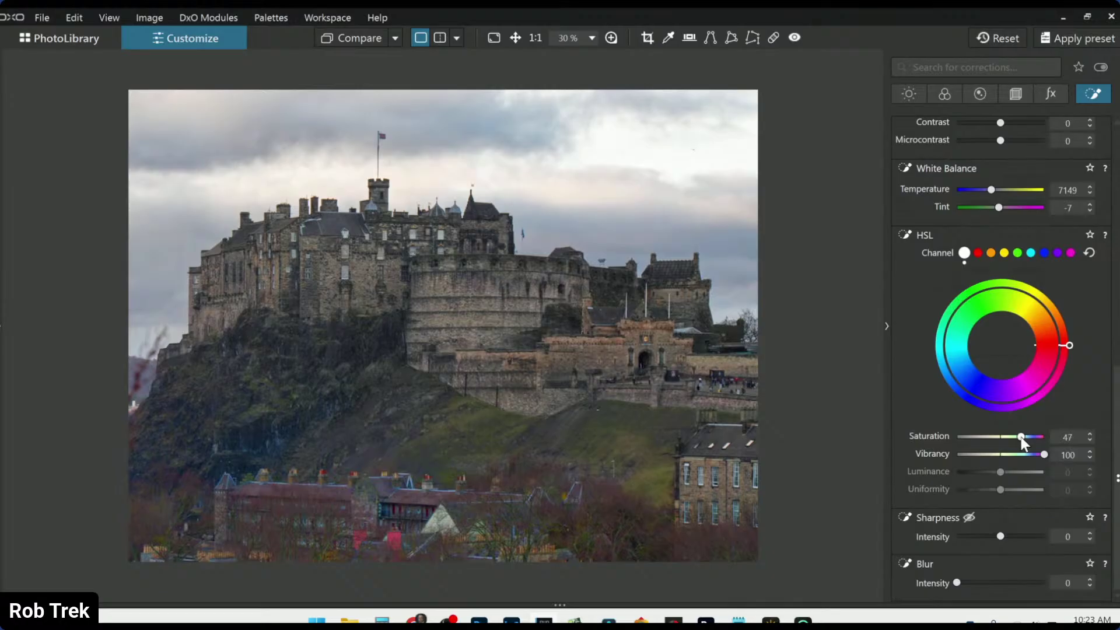
{"action": "left_click", "coordinate": [978, 253]}
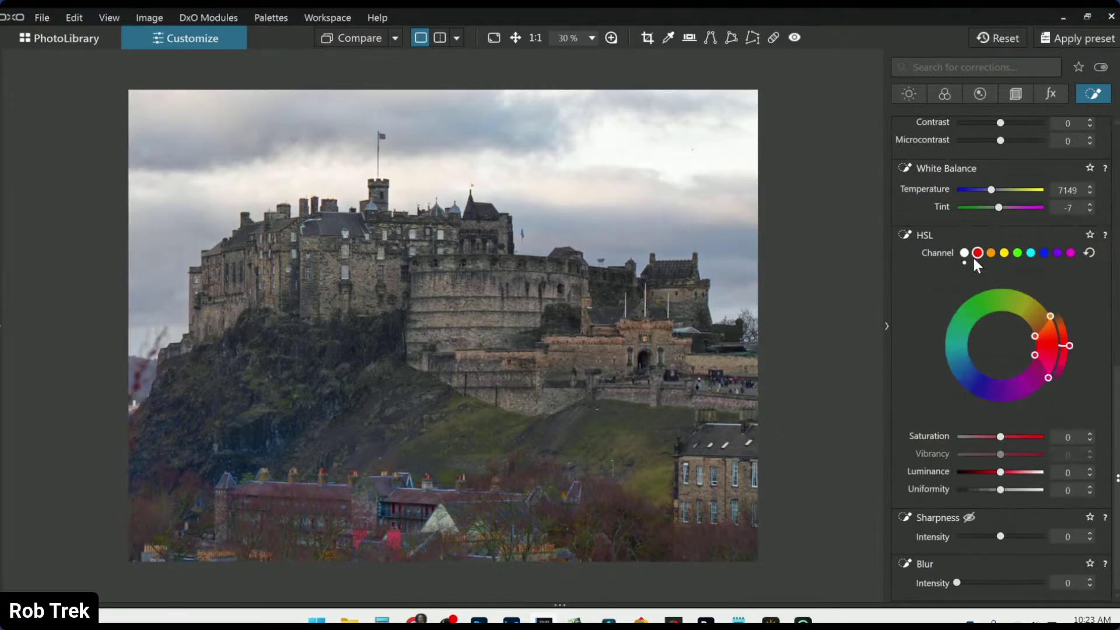
{"action": "left_click_drag", "start_coordinate": [1002, 436], "coordinate": [996, 436]}
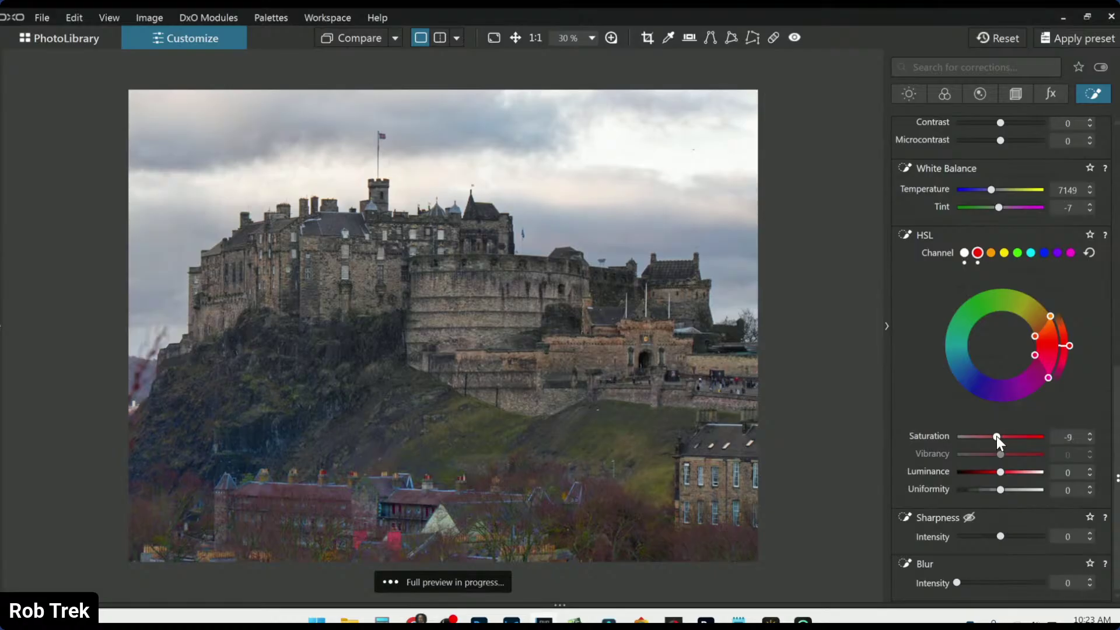
{"action": "left_click_drag", "start_coordinate": [996, 436], "coordinate": [995, 436]}
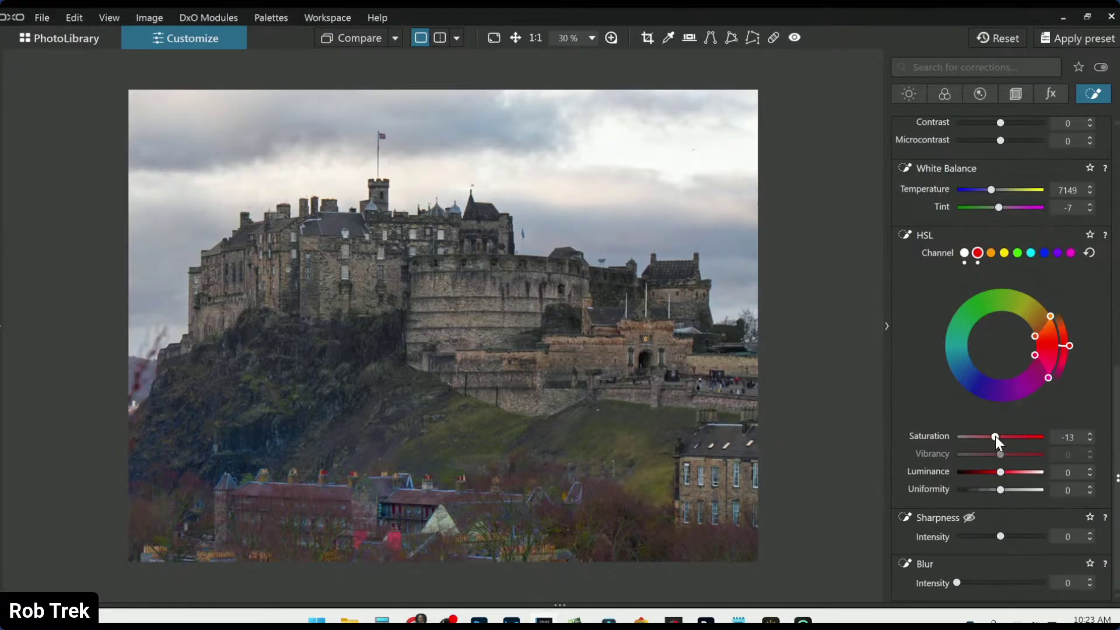
Set the foreground mask's green channel saturation to 37 and fine-tune its overall HSL saturation and vibrancy.
{"action": "left_click", "coordinate": [962, 253]}
{"action": "left_click_drag", "start_coordinate": [1023, 437], "coordinate": [1027, 436]}
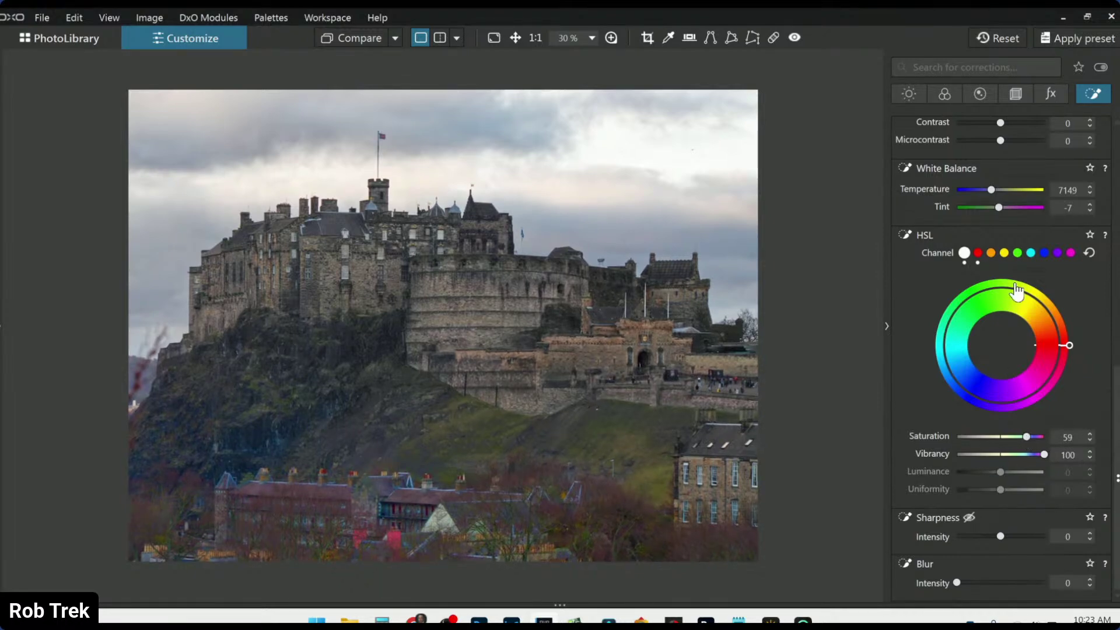
{"action": "left_click", "coordinate": [1017, 253]}
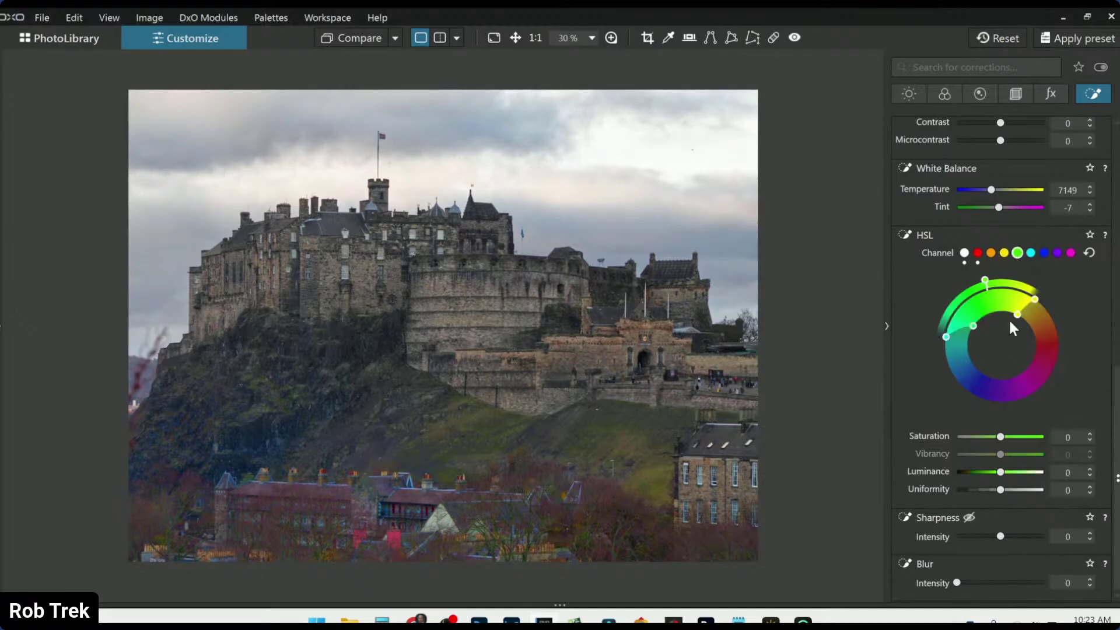
{"action": "left_click_drag", "start_coordinate": [1000, 439], "coordinate": [1025, 444]}
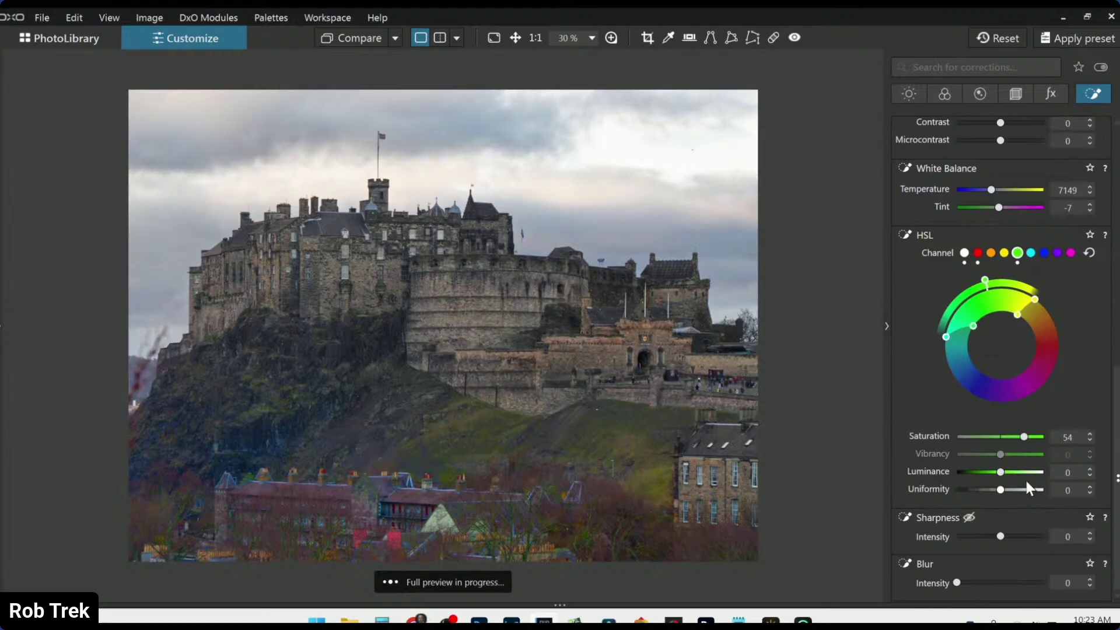
{"action": "left_click_drag", "start_coordinate": [1024, 437], "coordinate": [1017, 436]}
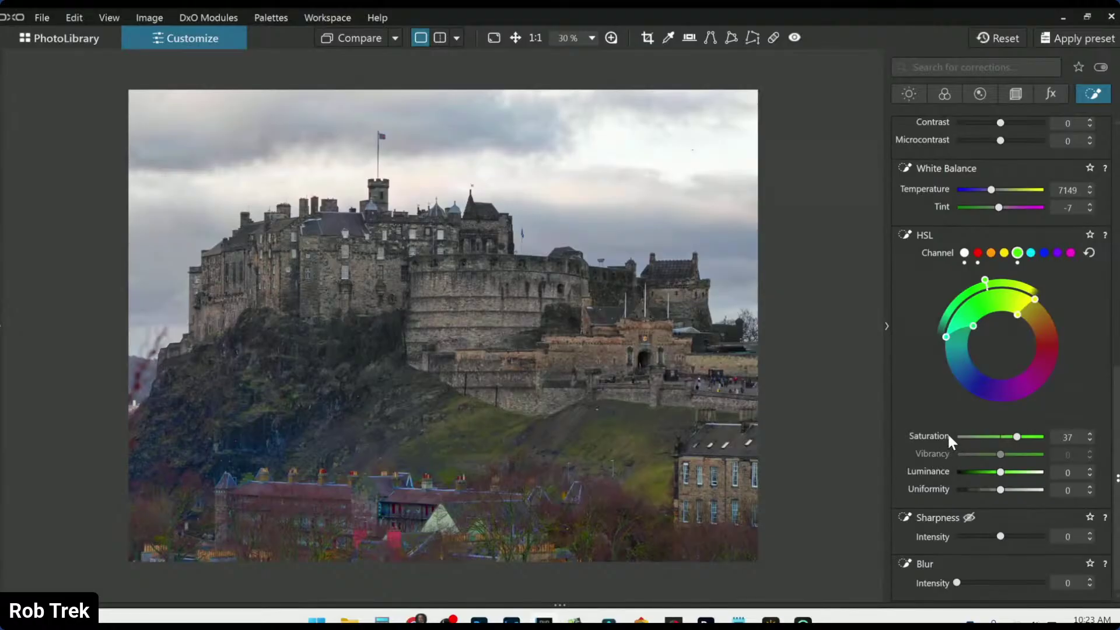
{"action": "left_click", "coordinate": [964, 252]}
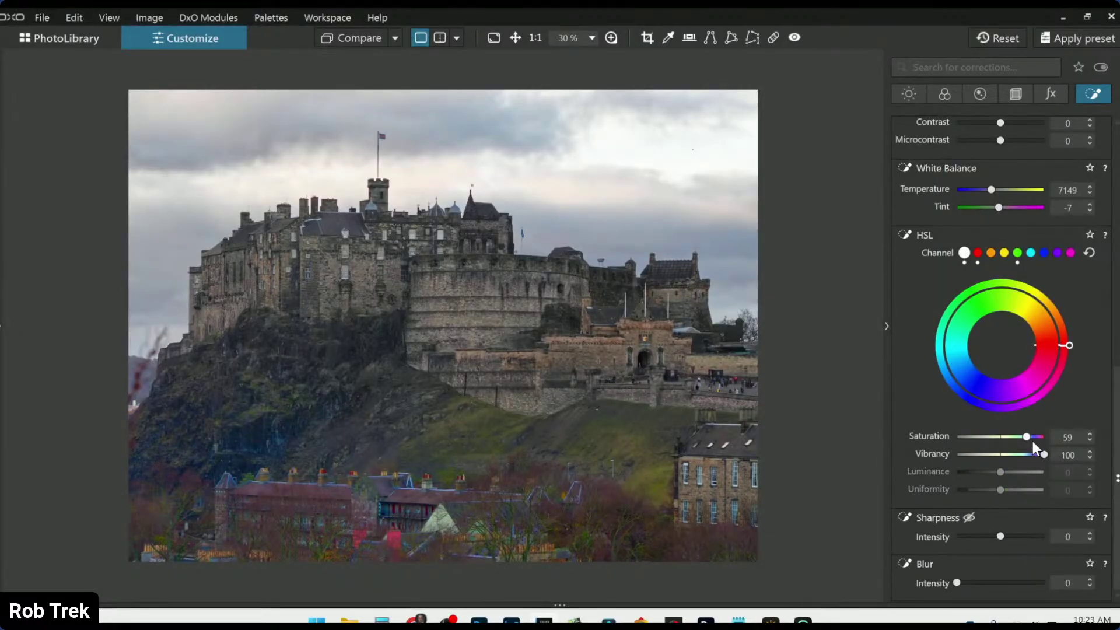
{"action": "left_click_drag", "start_coordinate": [1041, 454], "coordinate": [1015, 436]}
Start a new control point mask on the castle's round tower wall and size its circle to cover the tower.
{"action": "scroll", "coordinate": [980, 292], "scroll_direction": "up", "scroll_amount": 10}
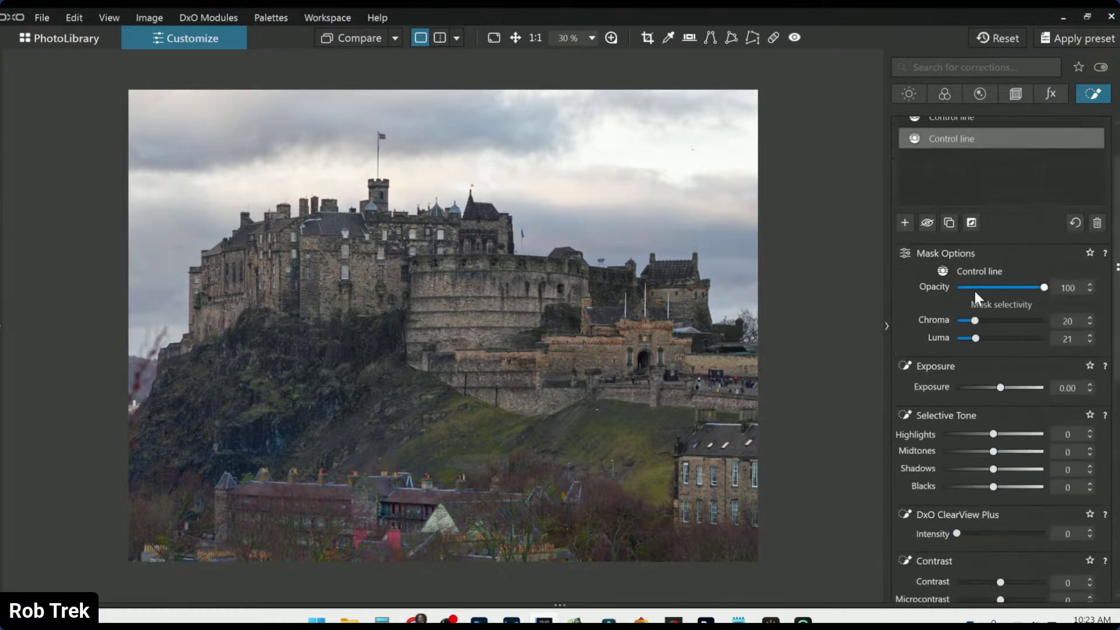
{"action": "left_click", "coordinate": [999, 201]}
{"action": "left_click", "coordinate": [904, 281]}
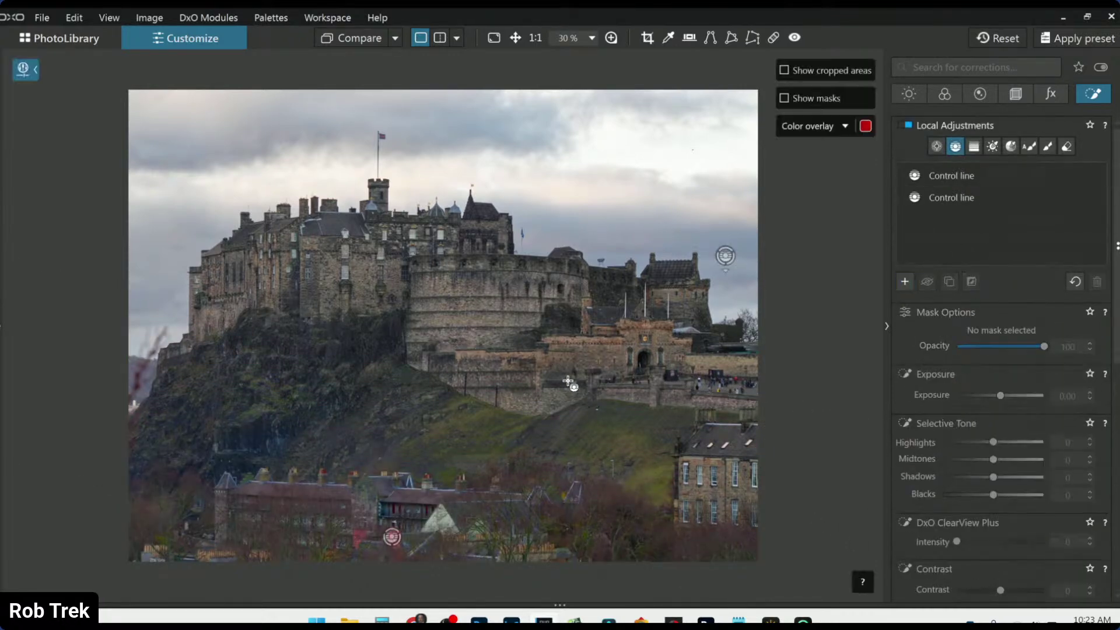
{"action": "left_click", "coordinate": [937, 148]}
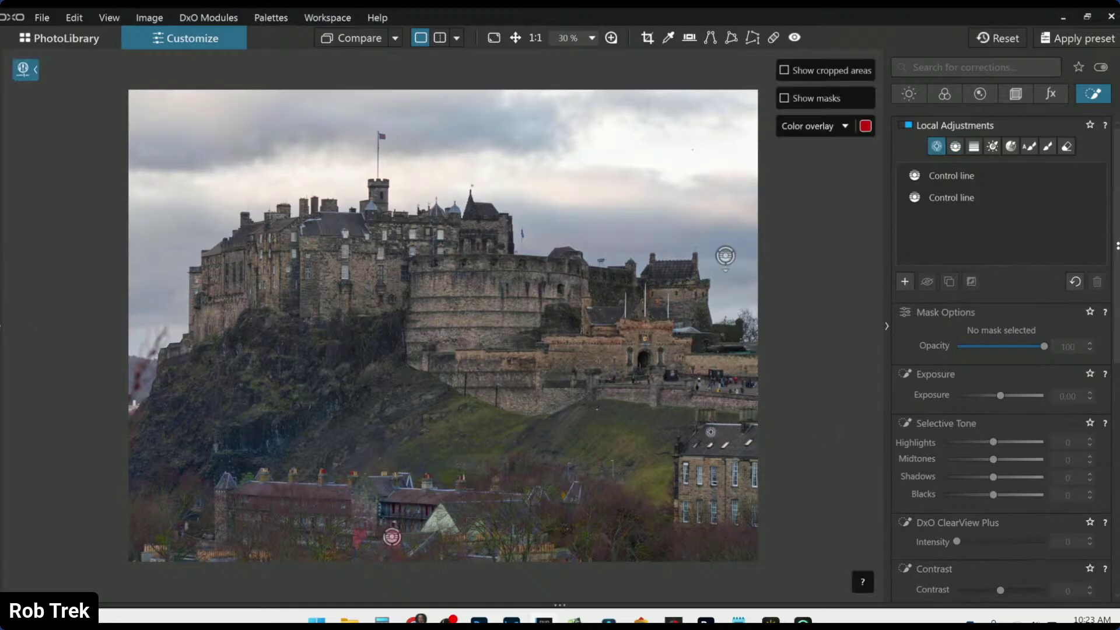
{"action": "left_click", "coordinate": [469, 303]}
{"action": "left_click_drag", "start_coordinate": [514, 350], "coordinate": [543, 374]}
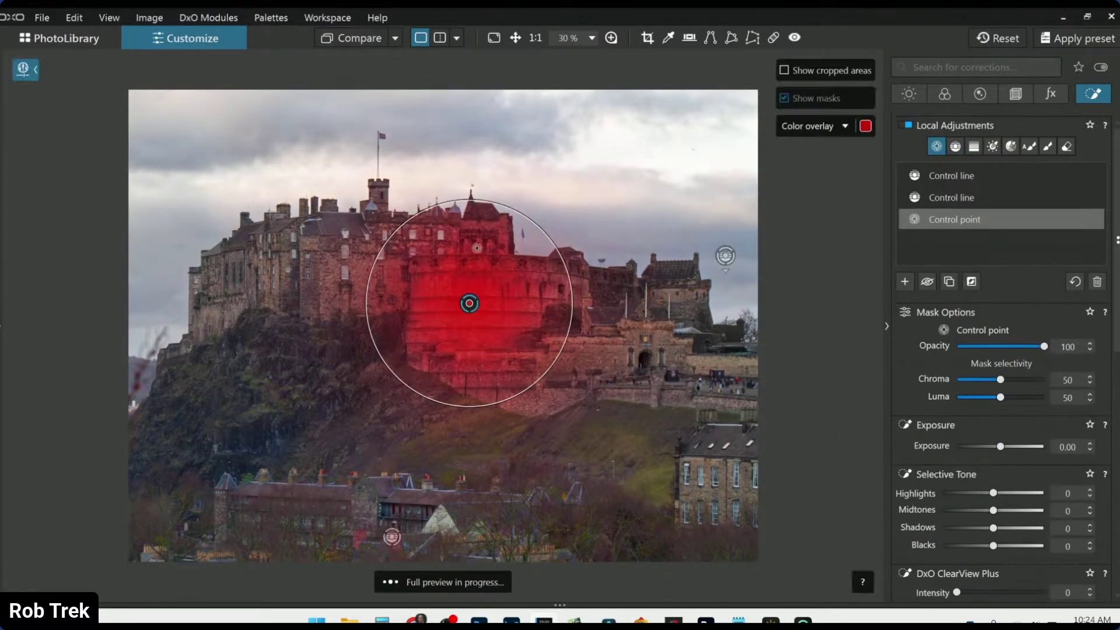
Extend the mask with control points across the castle walls and the lower-right building, with chroma selectivity 60 and luma selectivity 55.
{"action": "left_click", "coordinate": [363, 272]}
{"action": "left_click", "coordinate": [240, 280]}
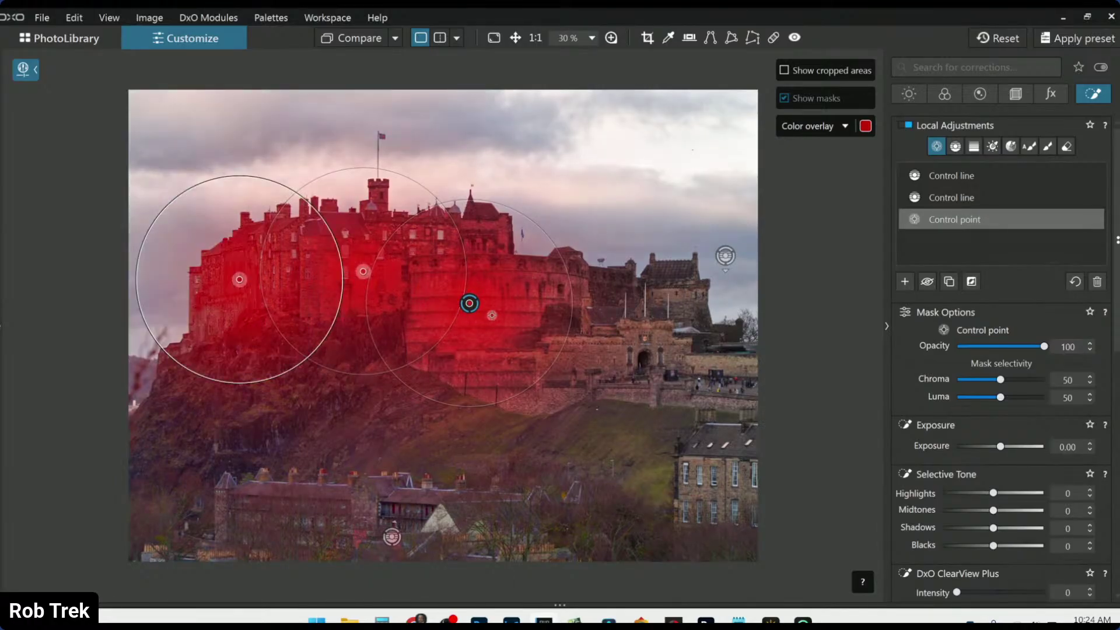
{"action": "left_click", "coordinate": [606, 312]}
{"action": "left_click", "coordinate": [606, 350]}
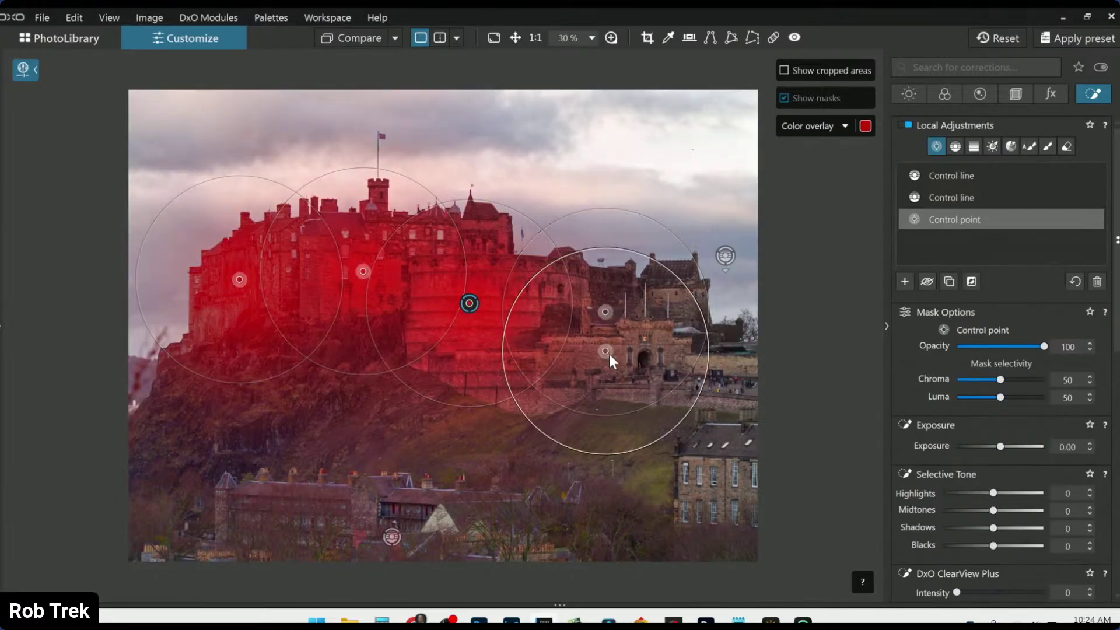
{"action": "left_click", "coordinate": [711, 403]}
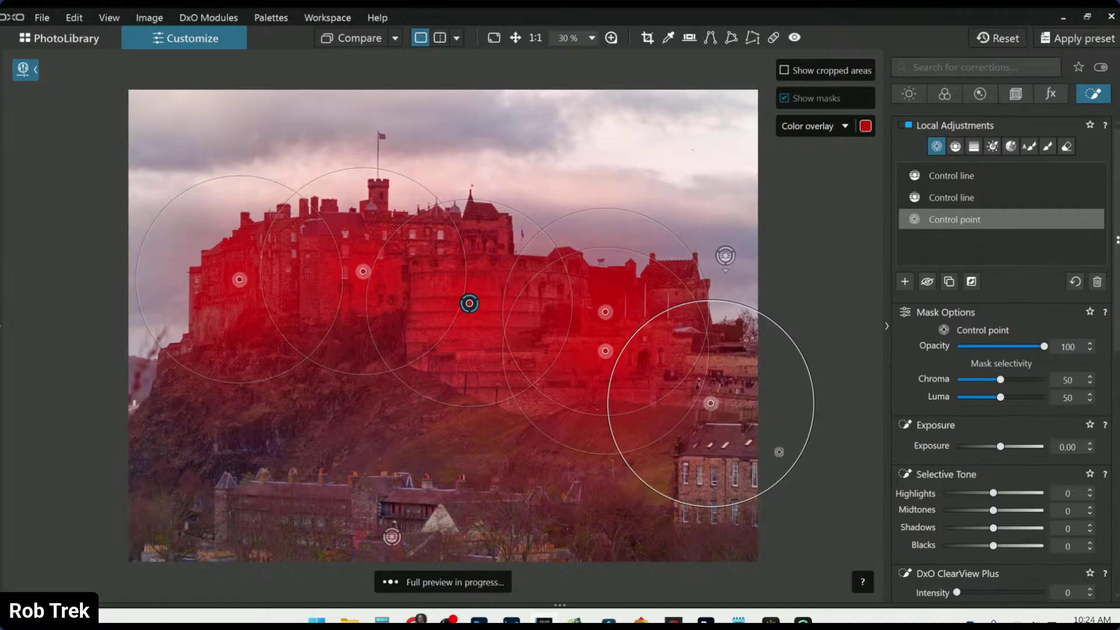
{"action": "left_click", "coordinate": [741, 490]}
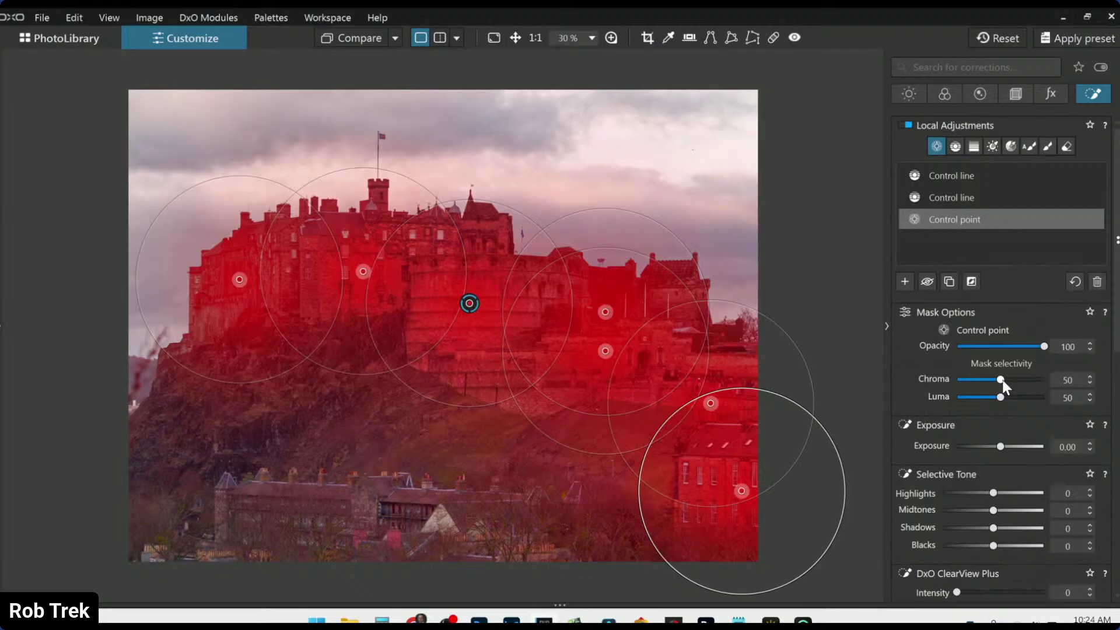
{"action": "left_click_drag", "start_coordinate": [1002, 381], "coordinate": [1002, 384]}
{"action": "left_click_drag", "start_coordinate": [1001, 397], "coordinate": [1004, 398]}
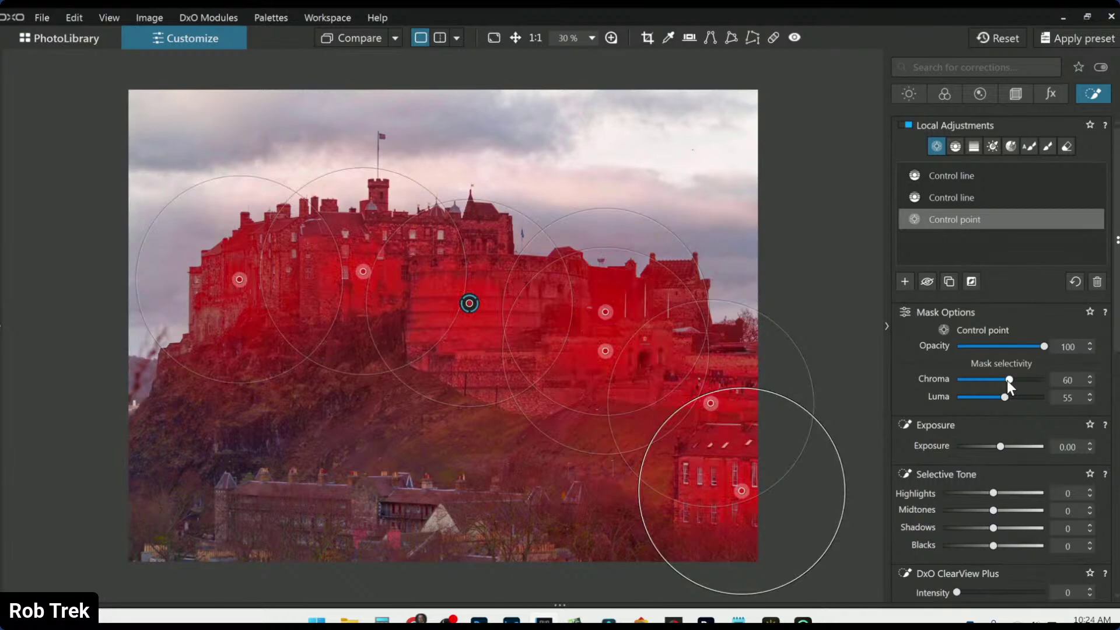
Set the castle mask's microcontrast to 57 and its DxO ClearView Plus intensity to 22.
{"action": "scroll", "coordinate": [952, 406], "scroll_direction": "down", "scroll_amount": 5}
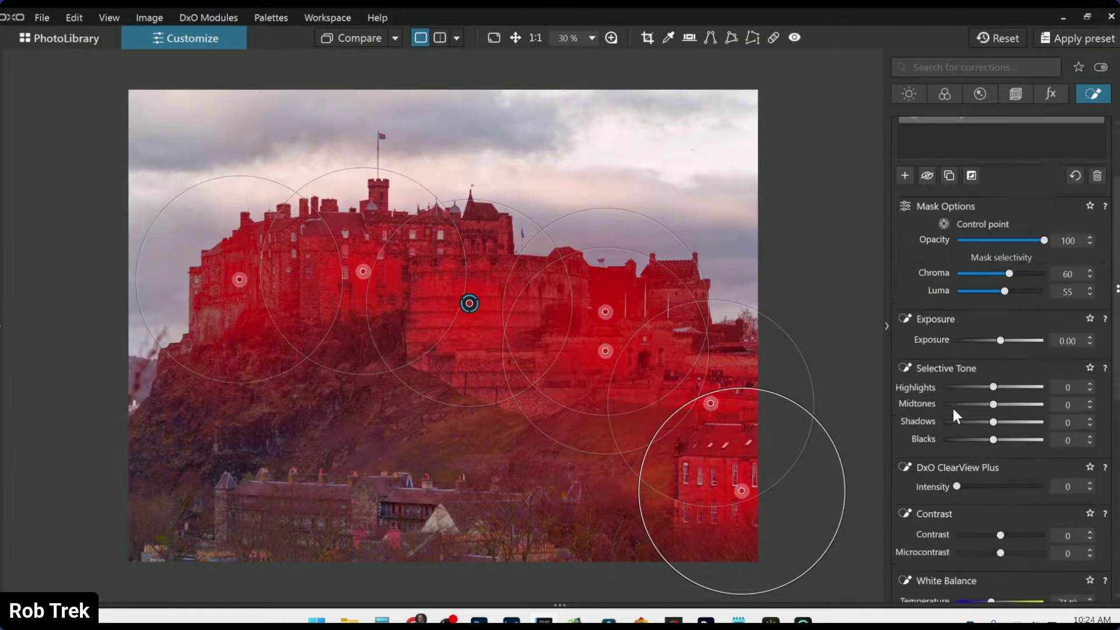
{"action": "left_click_drag", "start_coordinate": [1012, 482], "coordinate": [1025, 482]}
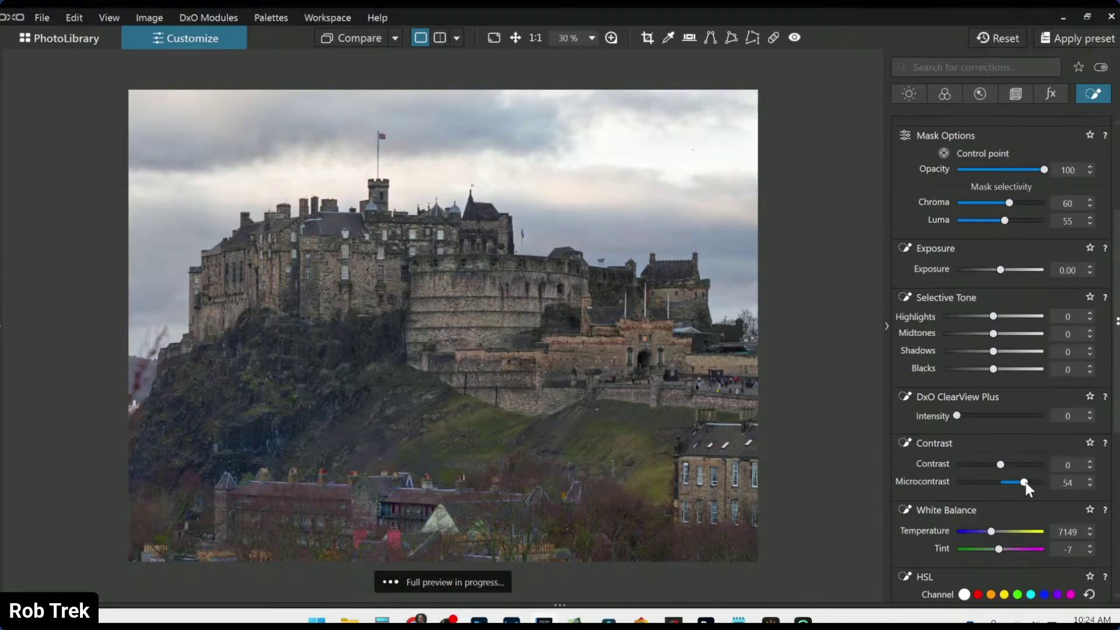
{"action": "left_click_drag", "start_coordinate": [960, 414], "coordinate": [975, 415]}
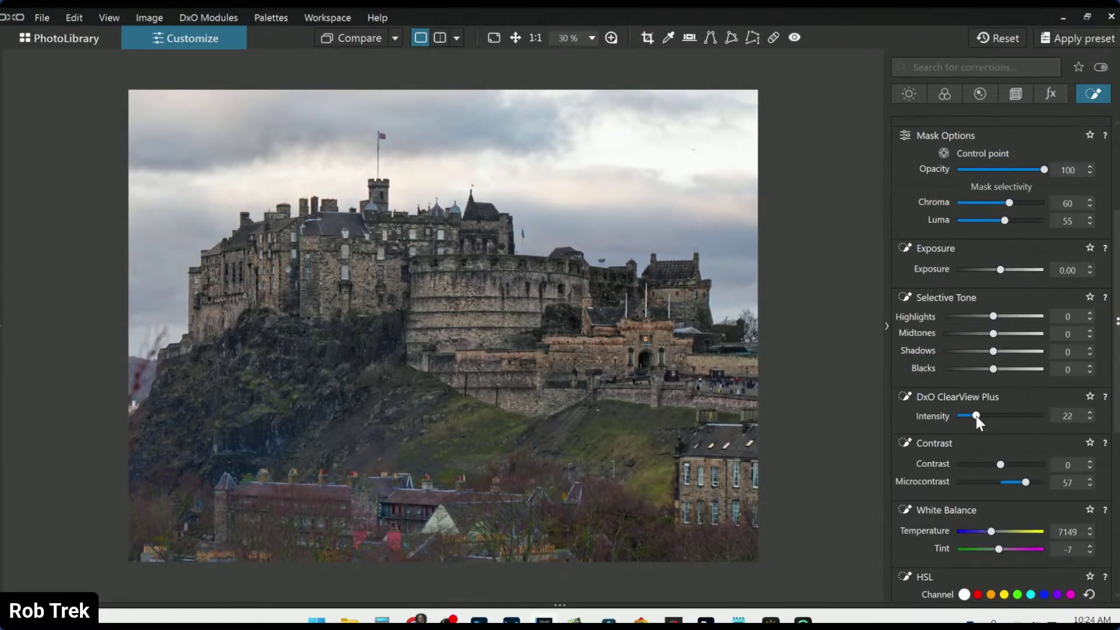
Set the castle mask's highlights to 53, midtones to 26, shadows to 3 and blacks to -12, and finish editing that mask.
{"action": "left_click_drag", "start_coordinate": [993, 316], "coordinate": [987, 369]}
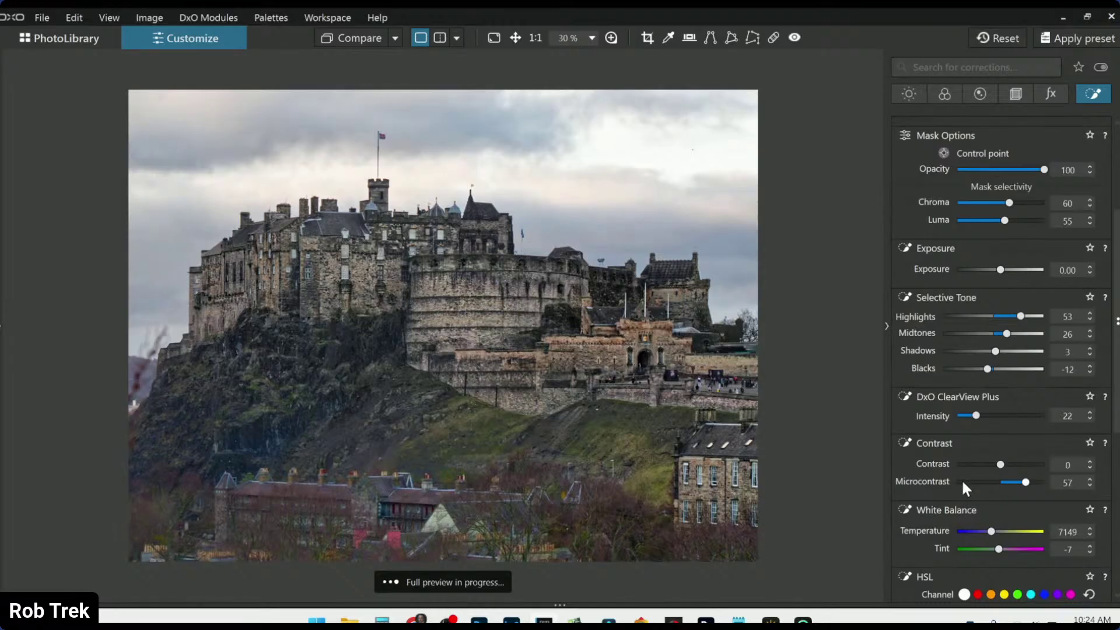
{"action": "key", "text": "Escape"}
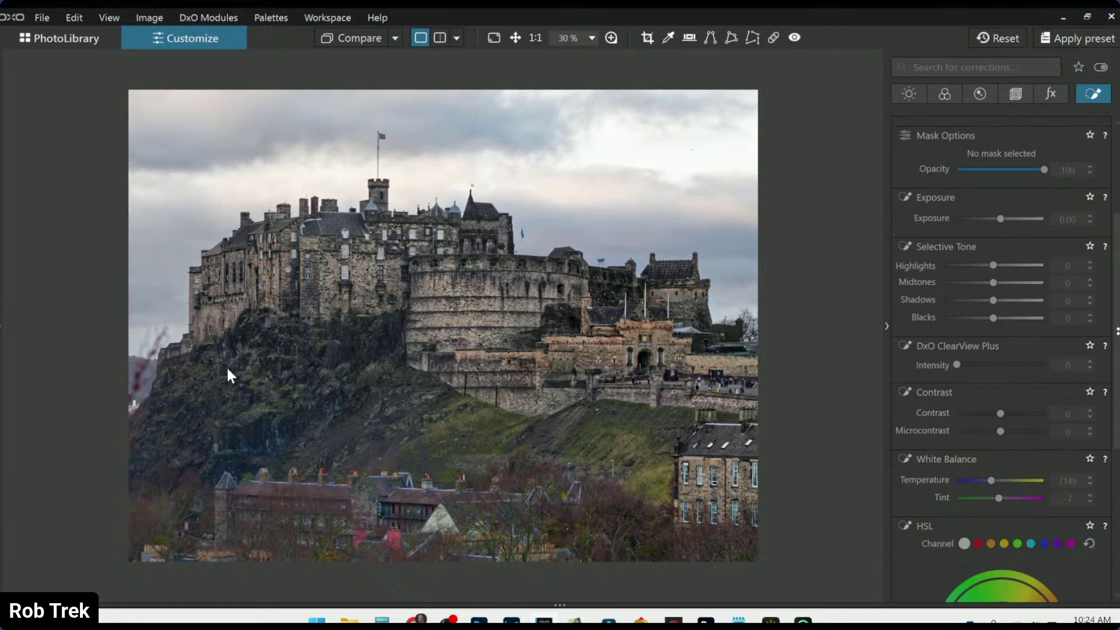
Add another control point mask with four points of varied size over the rocky cliff below the castle, with chroma selectivity 60.
{"action": "scroll", "coordinate": [988, 303], "scroll_direction": "up", "scroll_amount": 3}
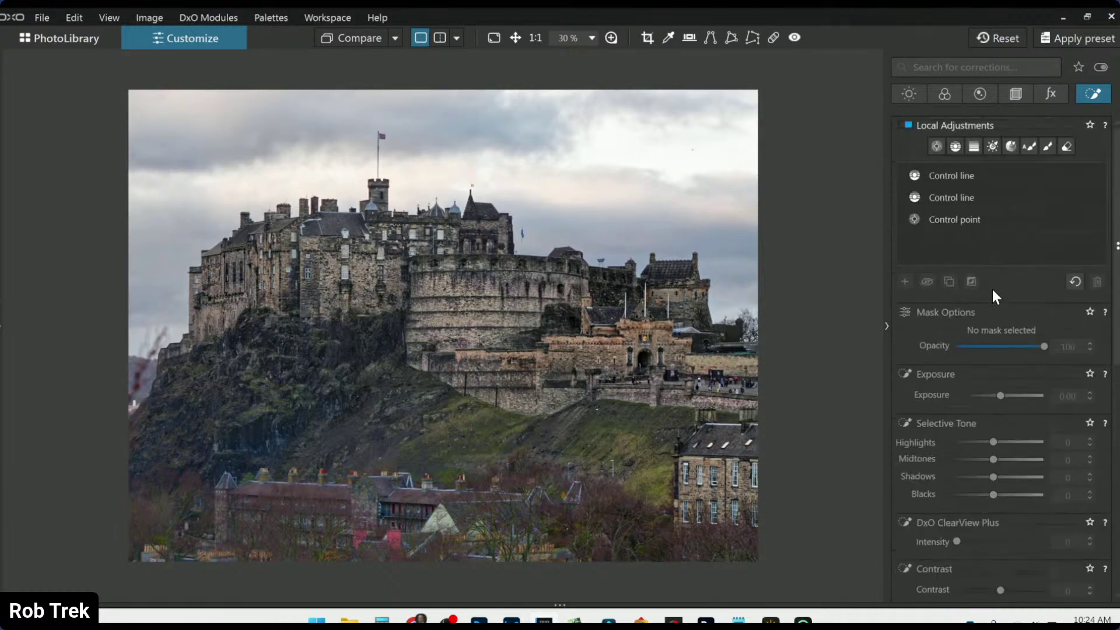
{"action": "left_click", "coordinate": [937, 147]}
{"action": "left_click", "coordinate": [905, 283]}
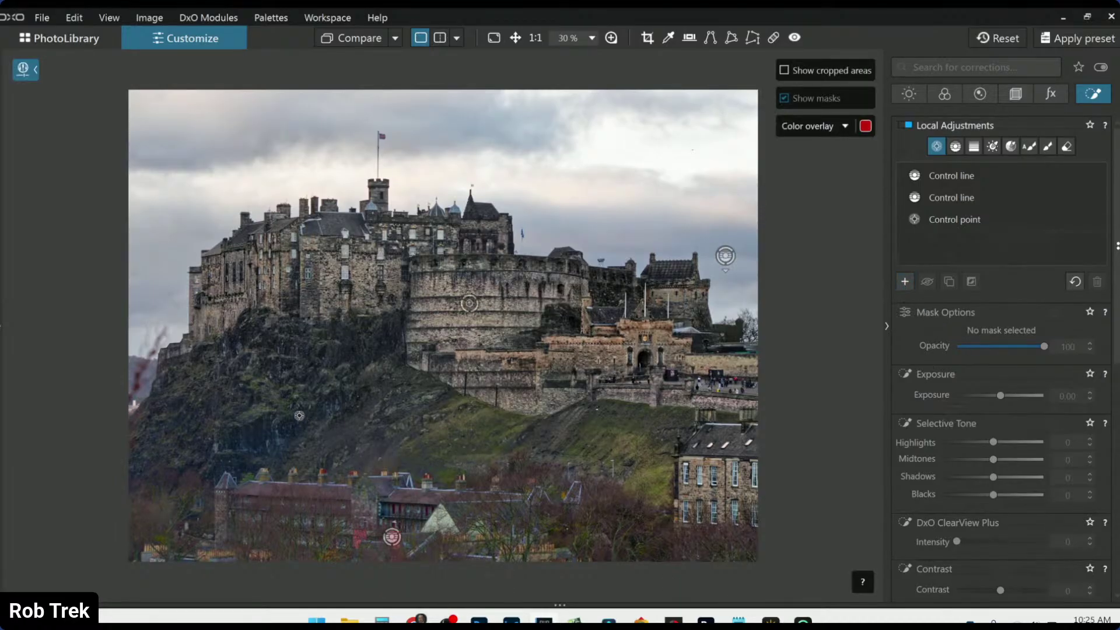
{"action": "left_click", "coordinate": [259, 429]}
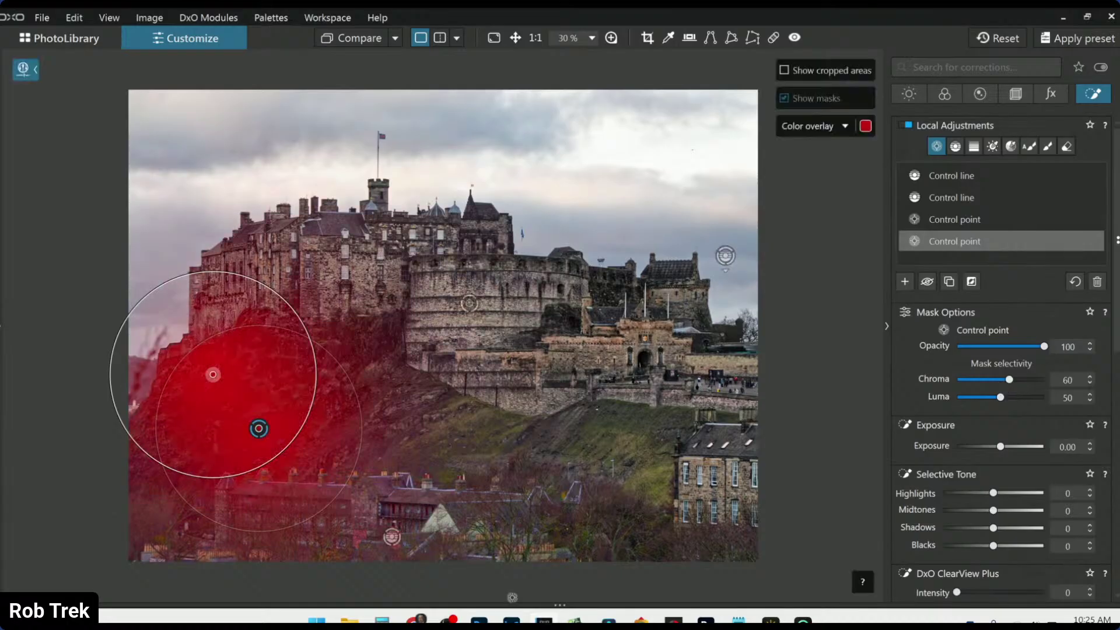
{"action": "left_click_drag", "start_coordinate": [320, 514], "coordinate": [283, 475]}
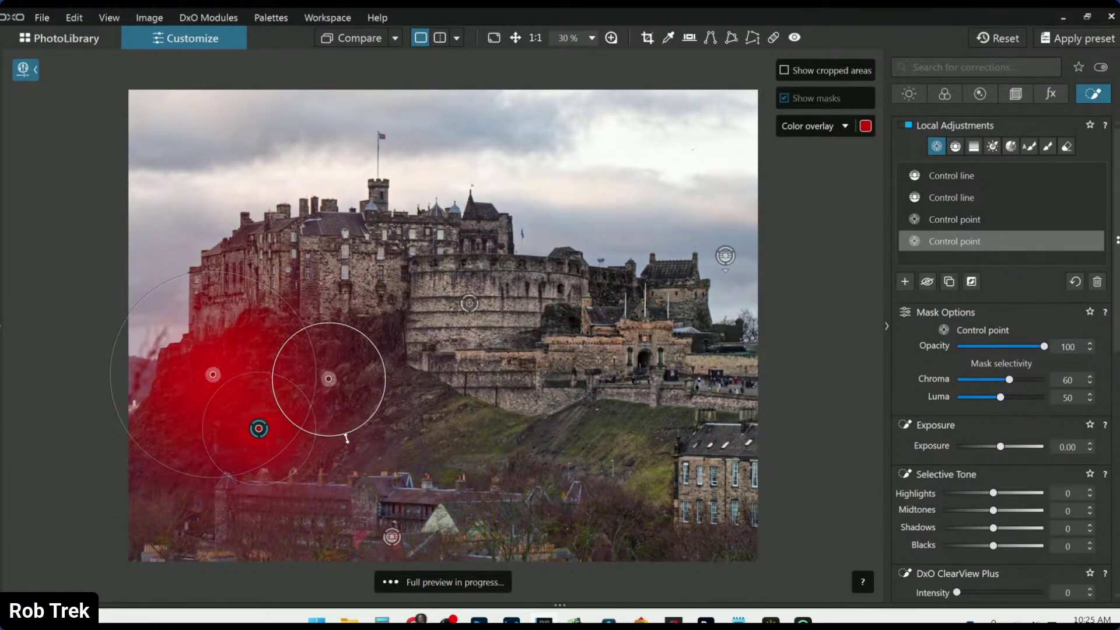
{"action": "left_click", "coordinate": [392, 408]}
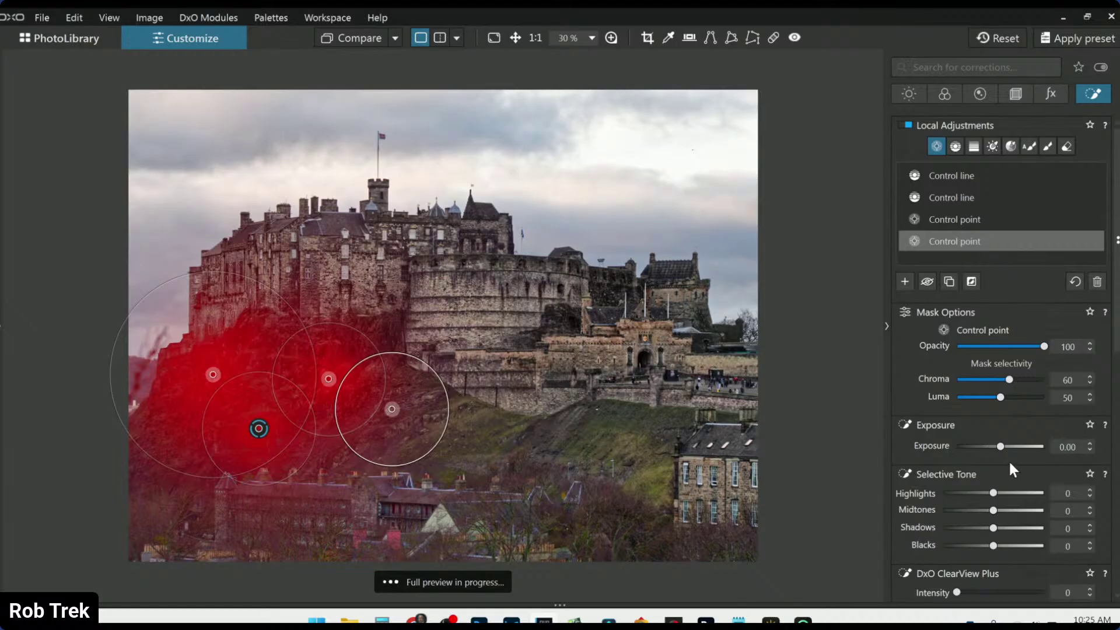
Set the cliff mask's highlights to 89, midtones to 41, shadows to 13 and blacks to -38.
{"action": "left_click", "coordinate": [1039, 493]}
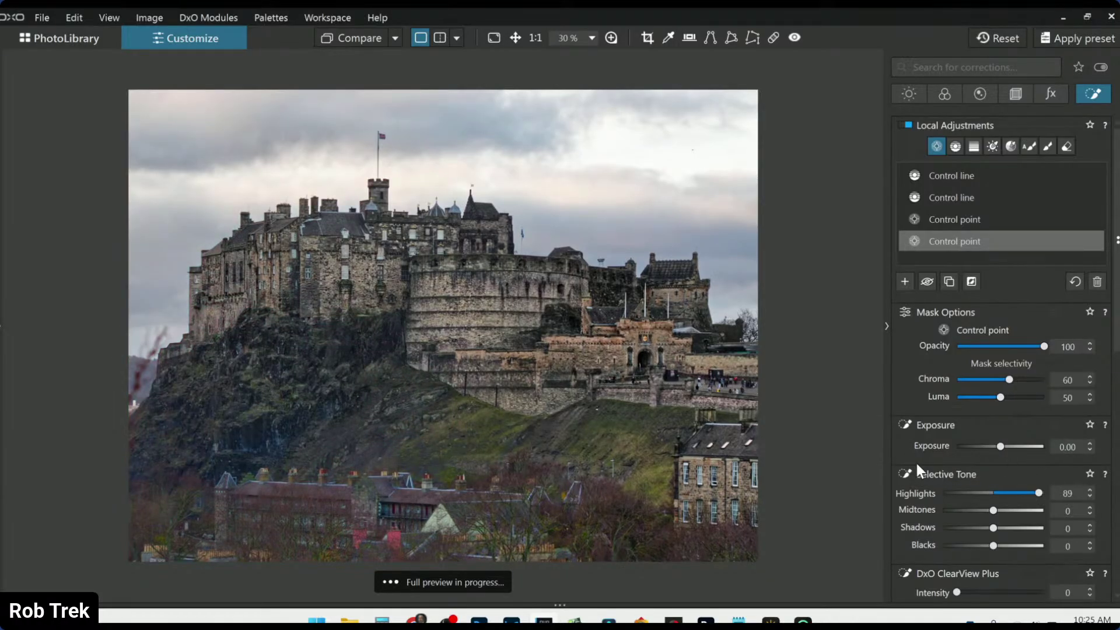
{"action": "scroll", "coordinate": [912, 457], "scroll_direction": "down", "scroll_amount": 3}
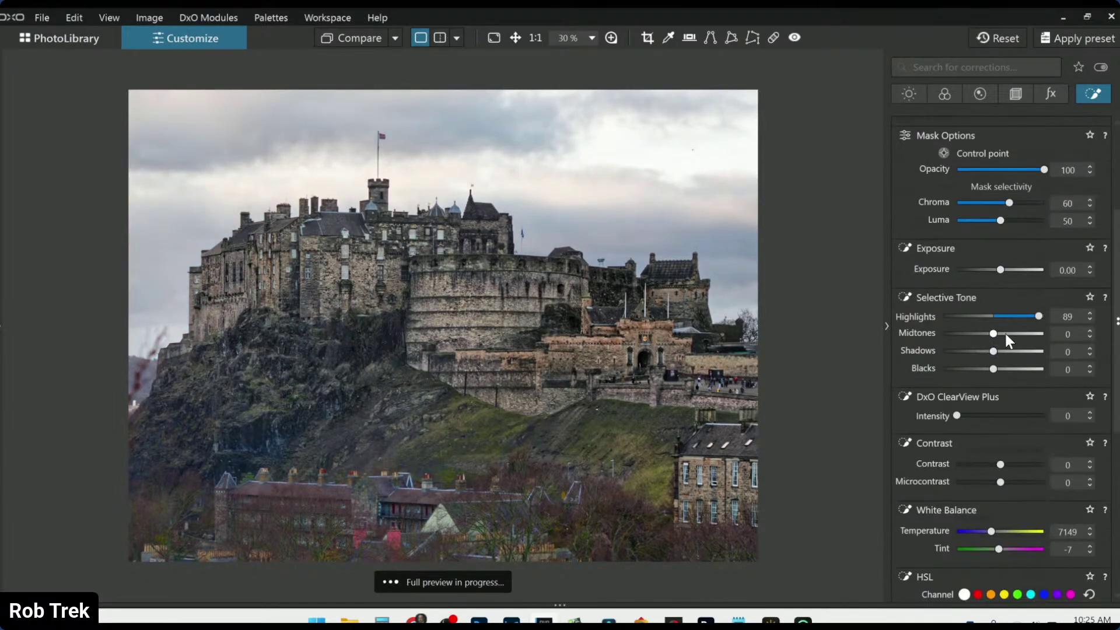
{"action": "left_click", "coordinate": [1014, 335]}
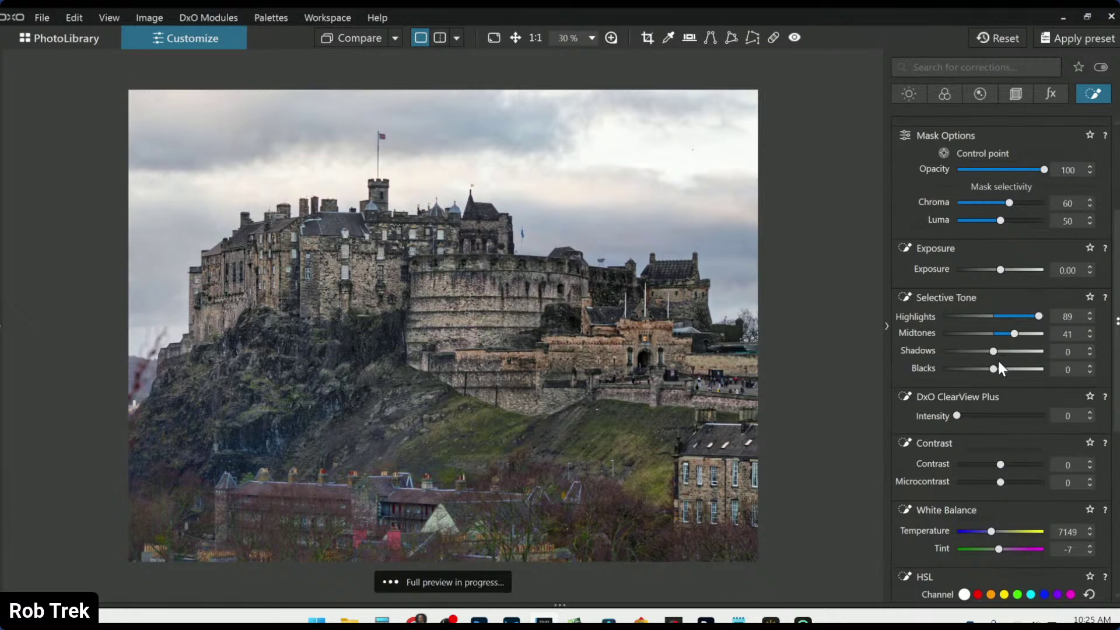
{"action": "left_click", "coordinate": [1003, 351]}
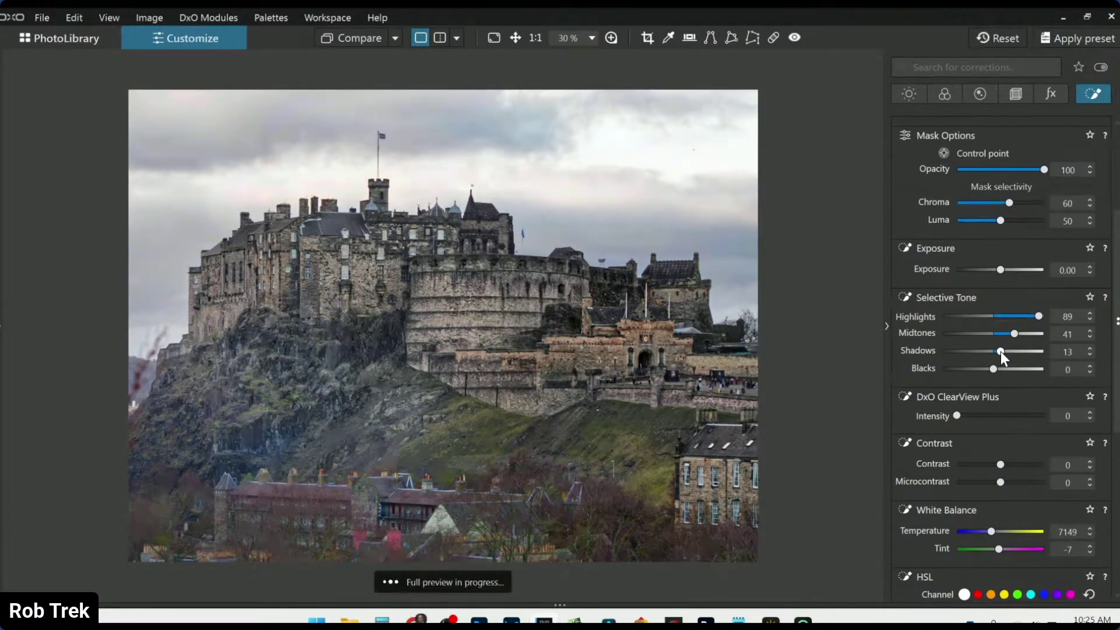
{"action": "left_click_drag", "start_coordinate": [993, 368], "coordinate": [973, 369]}
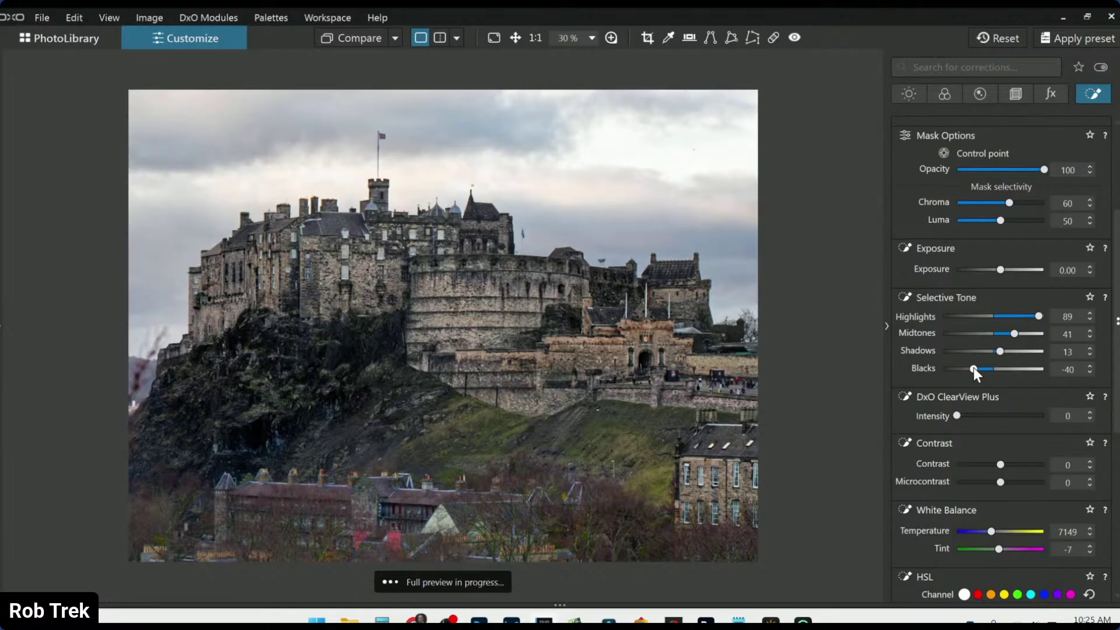
{"action": "scroll", "coordinate": [314, 391], "scroll_direction": "up", "scroll_amount": 2}
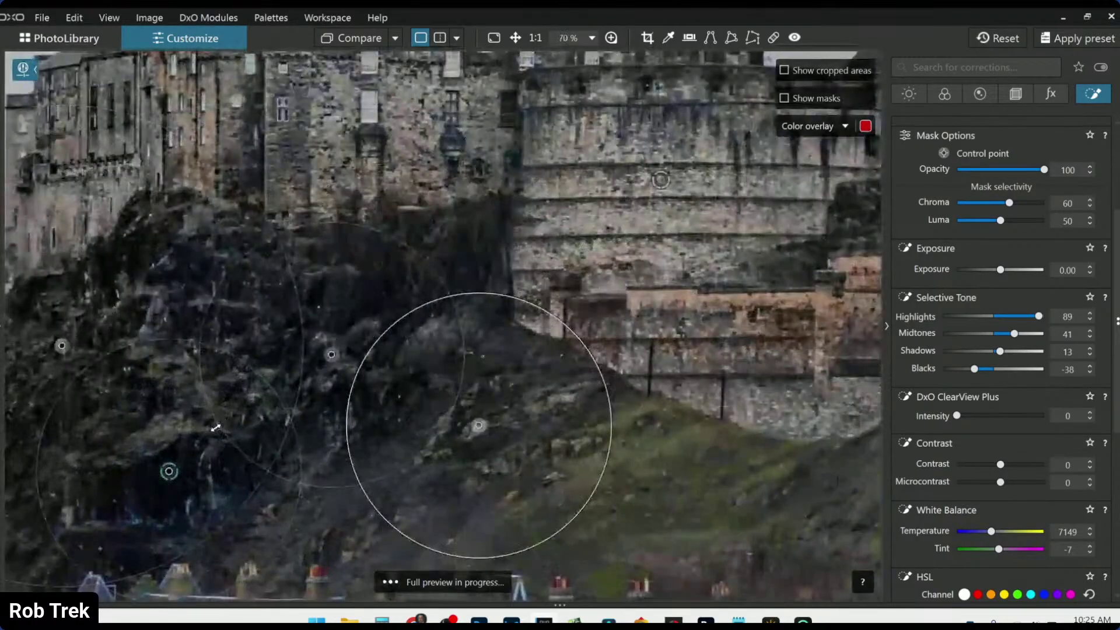
Reposition the middle control point on the cliff mask and add another control point over the cliff's lower-left slope.
{"action": "left_click_drag", "start_coordinate": [340, 350], "coordinate": [372, 334]}
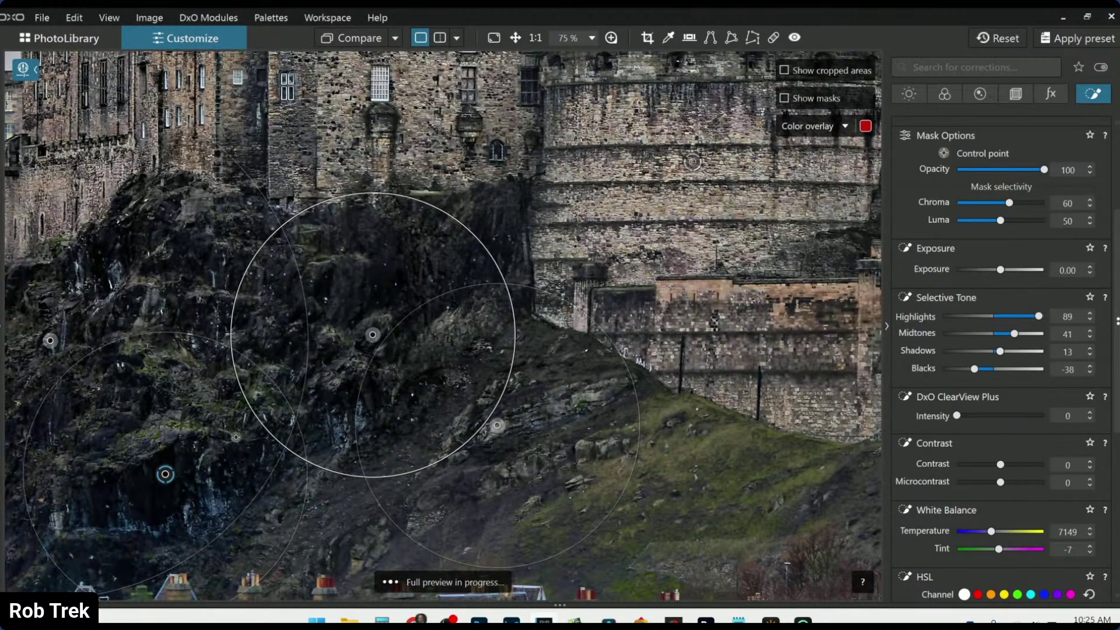
{"action": "scroll", "coordinate": [575, 510], "scroll_direction": "down", "scroll_amount": 2}
{"action": "scroll", "coordinate": [575, 510], "scroll_direction": "down", "scroll_amount": 2}
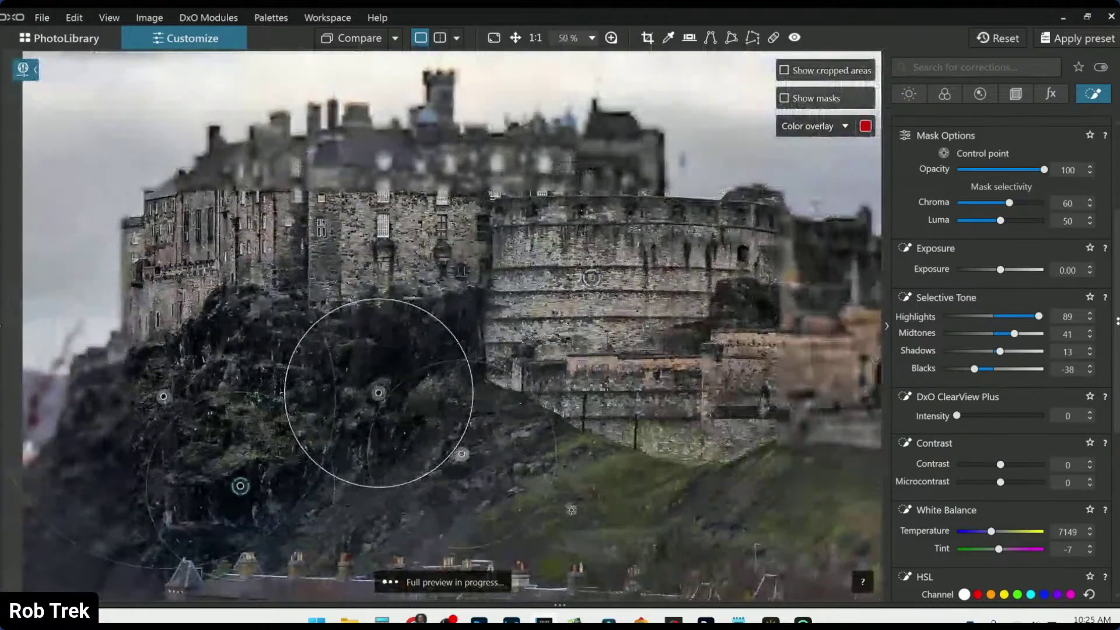
{"action": "left_click", "coordinate": [77, 474]}
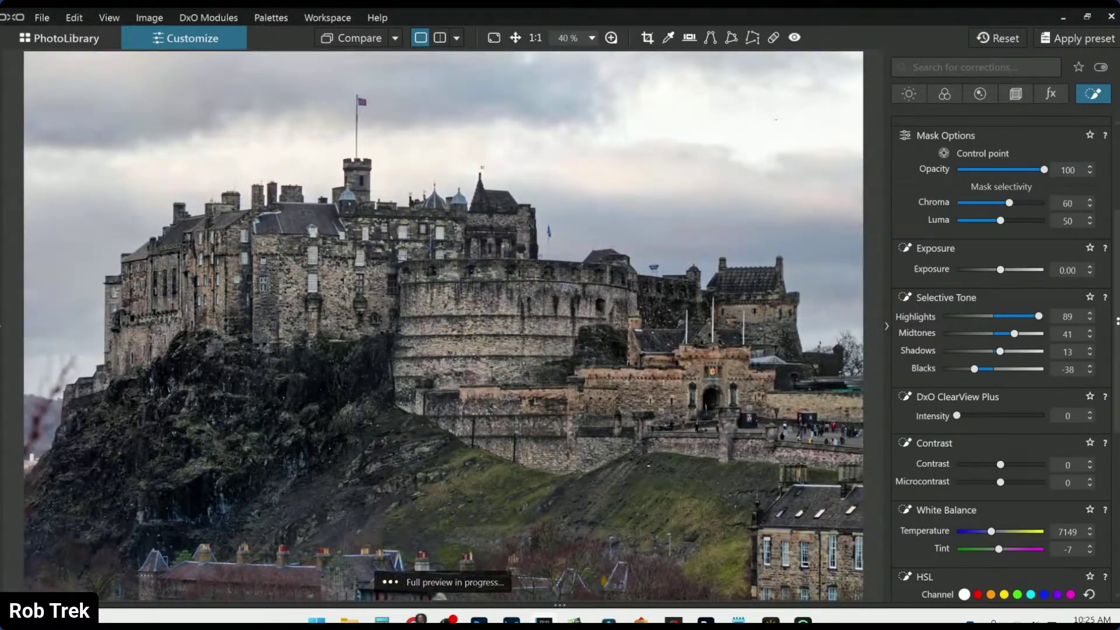
Start a new control point mask with one point on the mossy part of the cliff and reduce its radius.
{"action": "scroll", "coordinate": [925, 350], "scroll_direction": "down", "scroll_amount": 1}
{"action": "scroll", "coordinate": [923, 330], "scroll_direction": "up", "scroll_amount": 5}
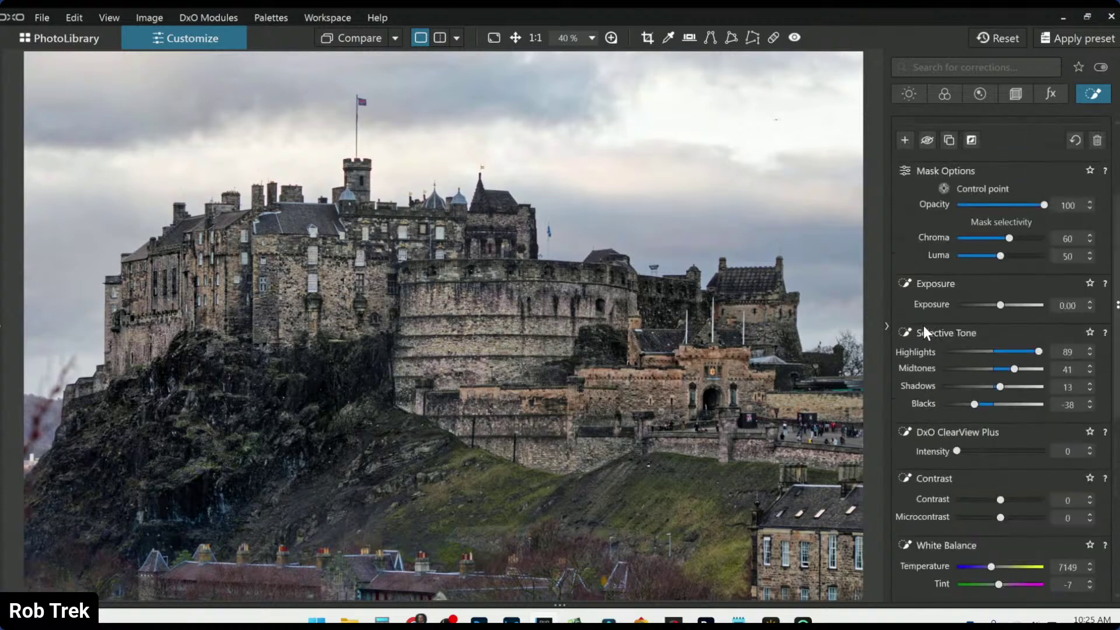
{"action": "left_click", "coordinate": [904, 282]}
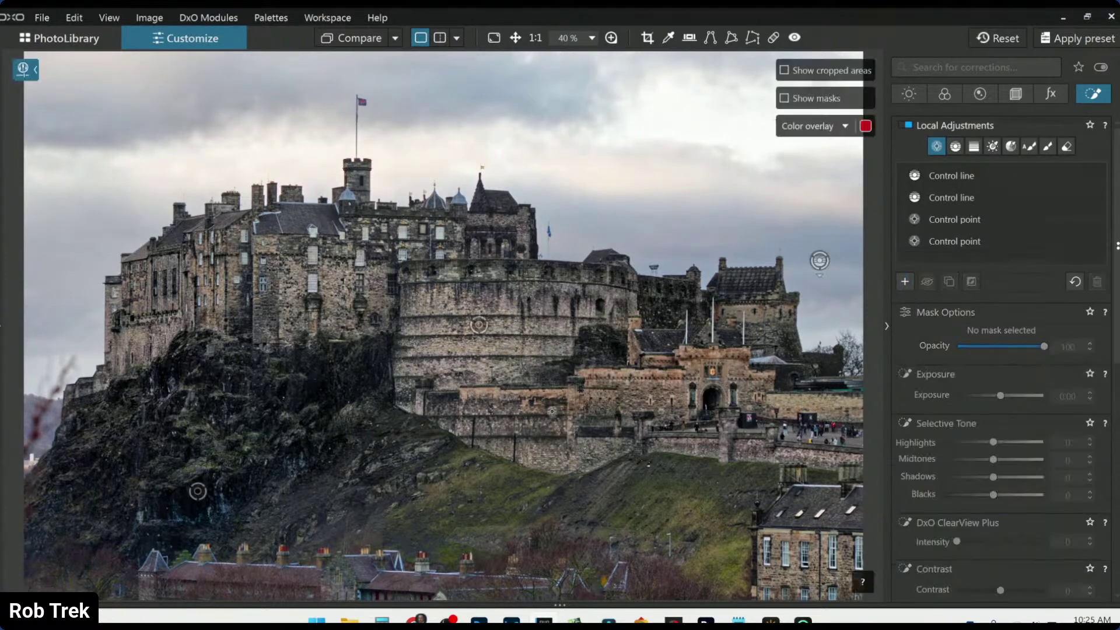
{"action": "scroll", "coordinate": [198, 499], "scroll_direction": "up", "scroll_amount": 3}
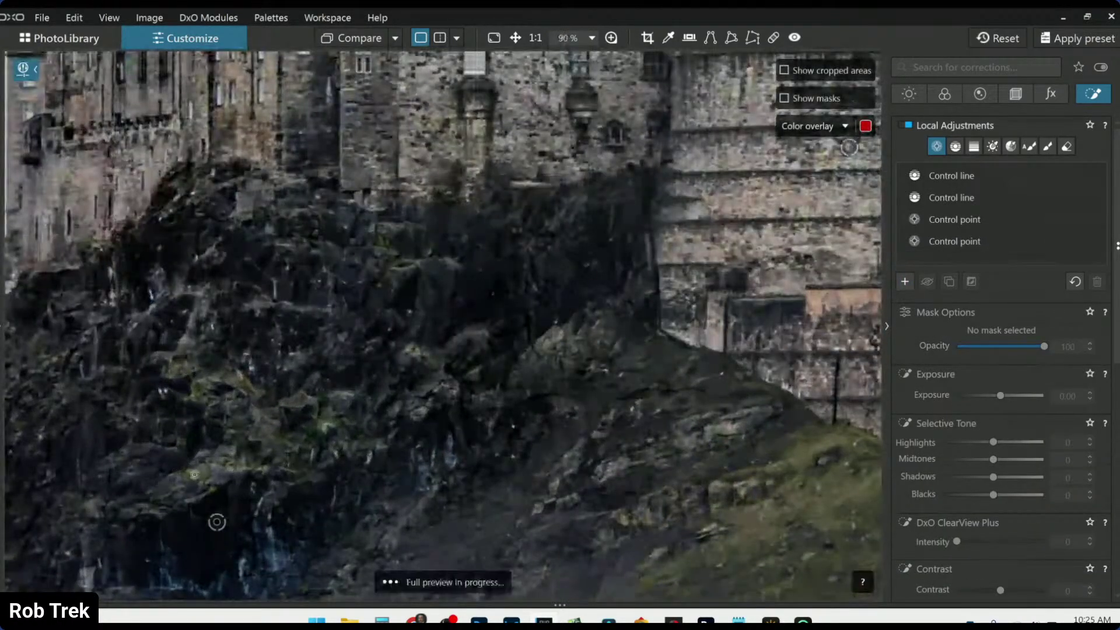
{"action": "scroll", "coordinate": [218, 521], "scroll_direction": "up", "scroll_amount": 4}
{"action": "left_click", "coordinate": [266, 441]}
{"action": "left_click_drag", "start_coordinate": [479, 125], "coordinate": [410, 200]}
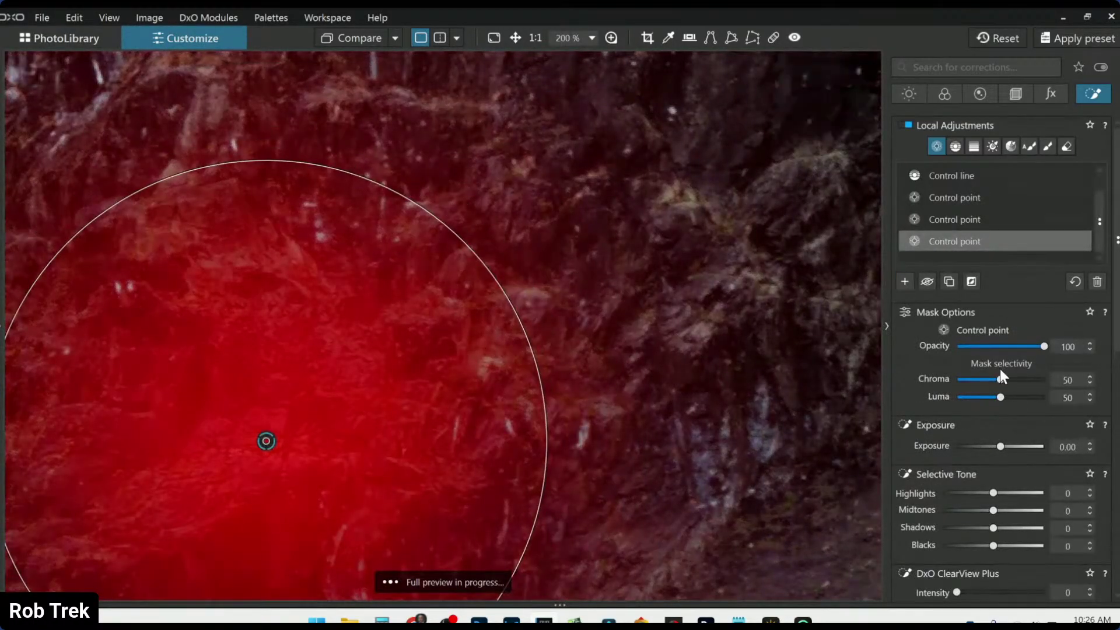
Move the mossy-rock control point, add a second point on the green patches beside it, and set chroma selectivity to 93.
{"action": "left_click_drag", "start_coordinate": [1001, 380], "coordinate": [1018, 379]}
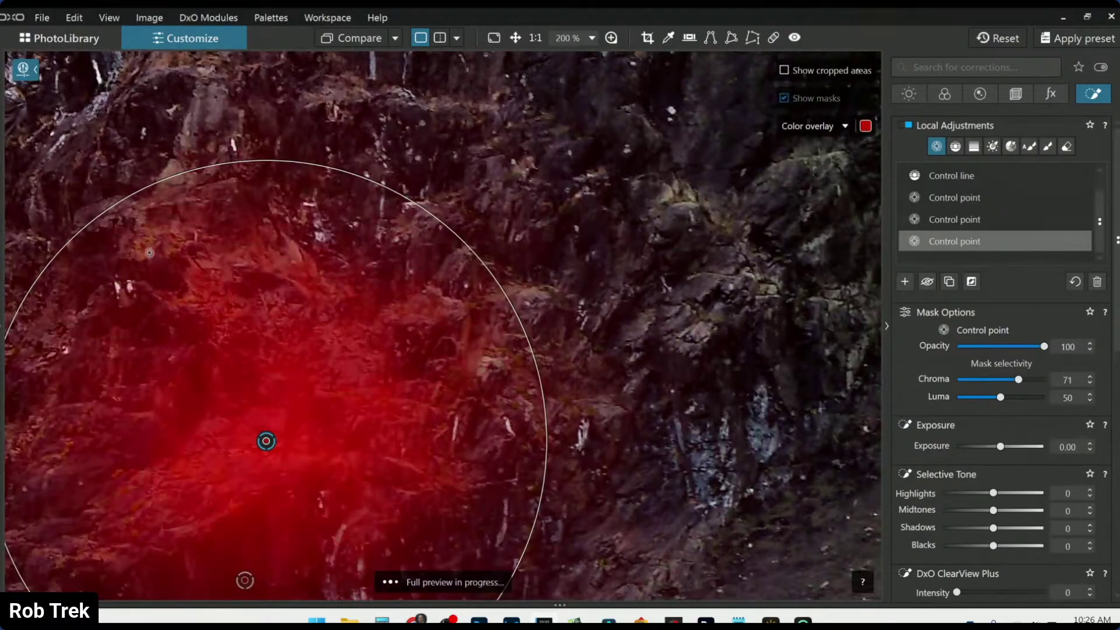
{"action": "left_click_drag", "start_coordinate": [266, 441], "coordinate": [257, 438]}
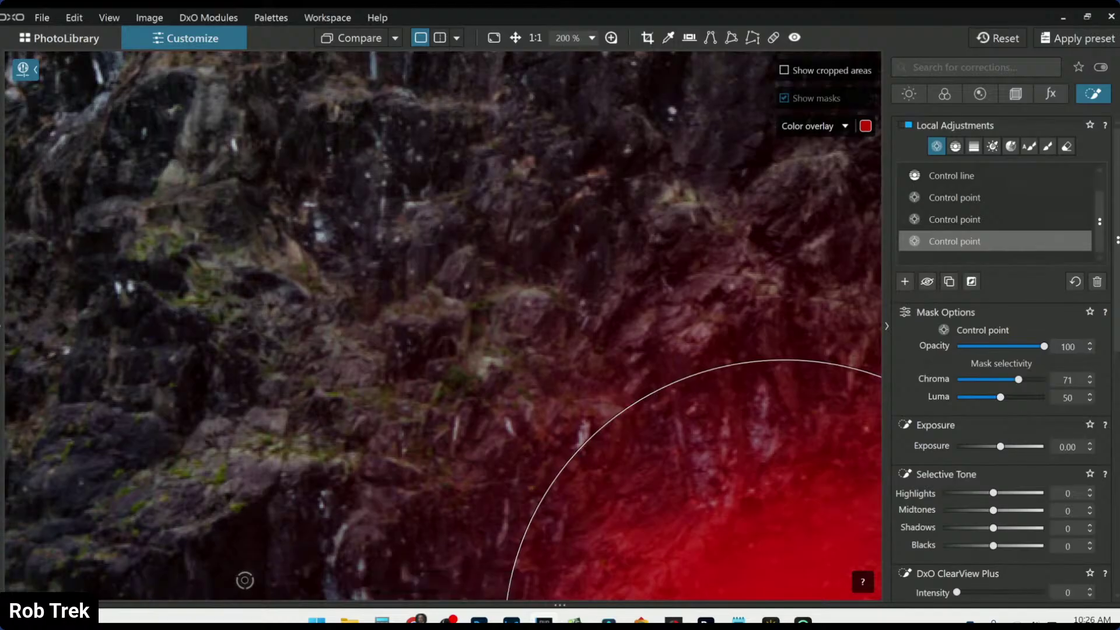
{"action": "left_click", "coordinate": [453, 376]}
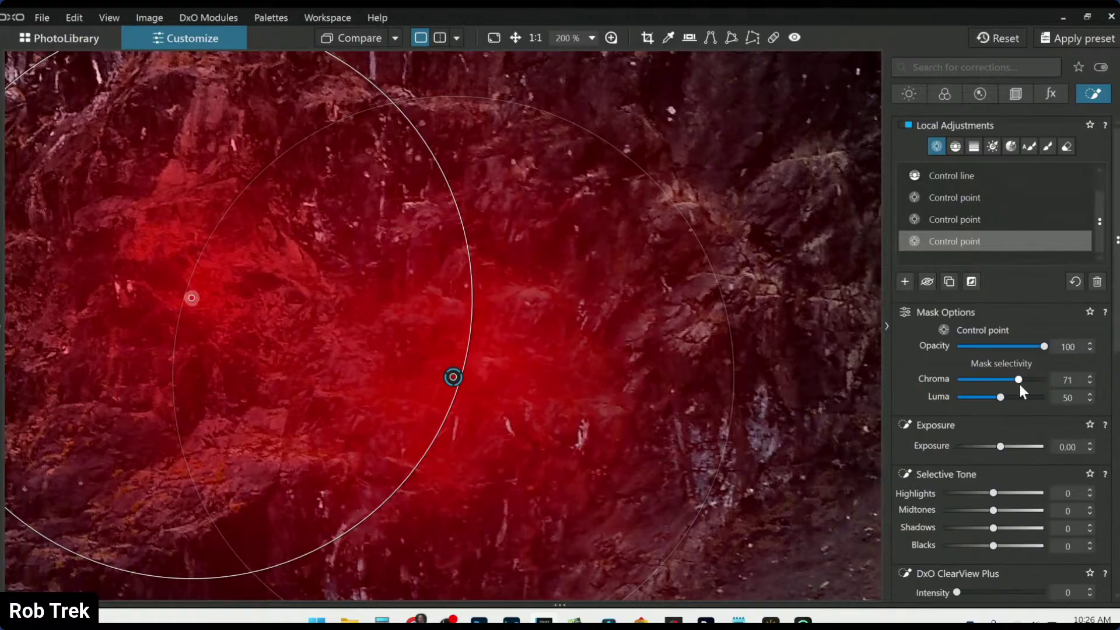
{"action": "left_click_drag", "start_coordinate": [1020, 381], "coordinate": [1032, 382]}
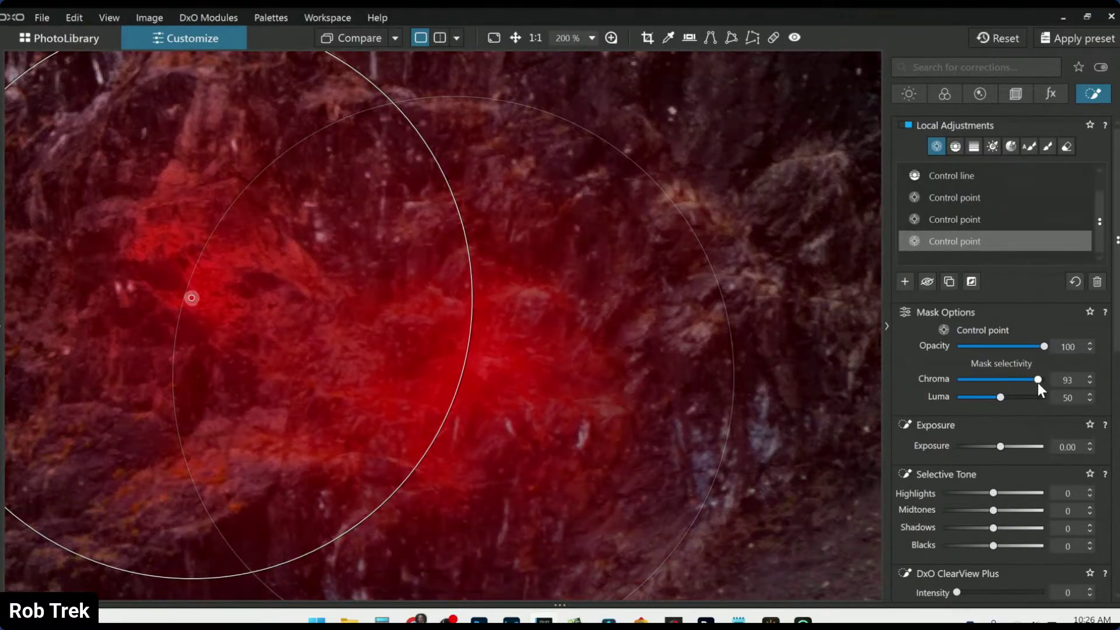
Set the green channel's saturation to 100 and luminance to 27 in the HSL settings of the mossy-rock mask.
{"action": "scroll", "coordinate": [452, 376], "scroll_direction": "down", "scroll_amount": 2}
{"action": "scroll", "coordinate": [361, 372], "scroll_direction": "down", "scroll_amount": 2}
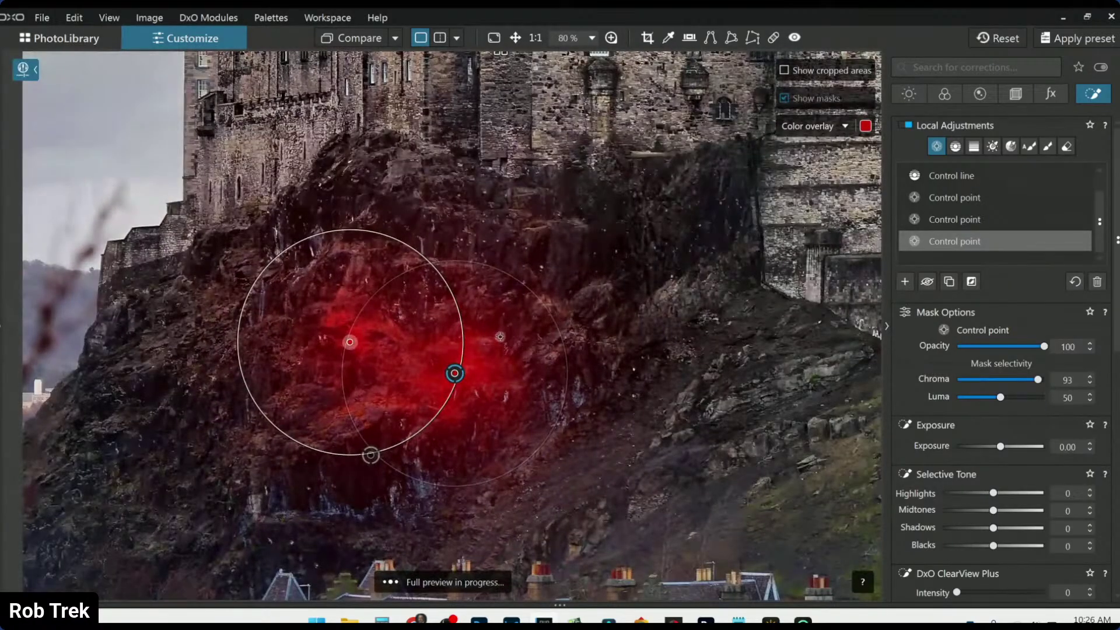
{"action": "scroll", "coordinate": [311, 234], "scroll_direction": "up", "scroll_amount": 2}
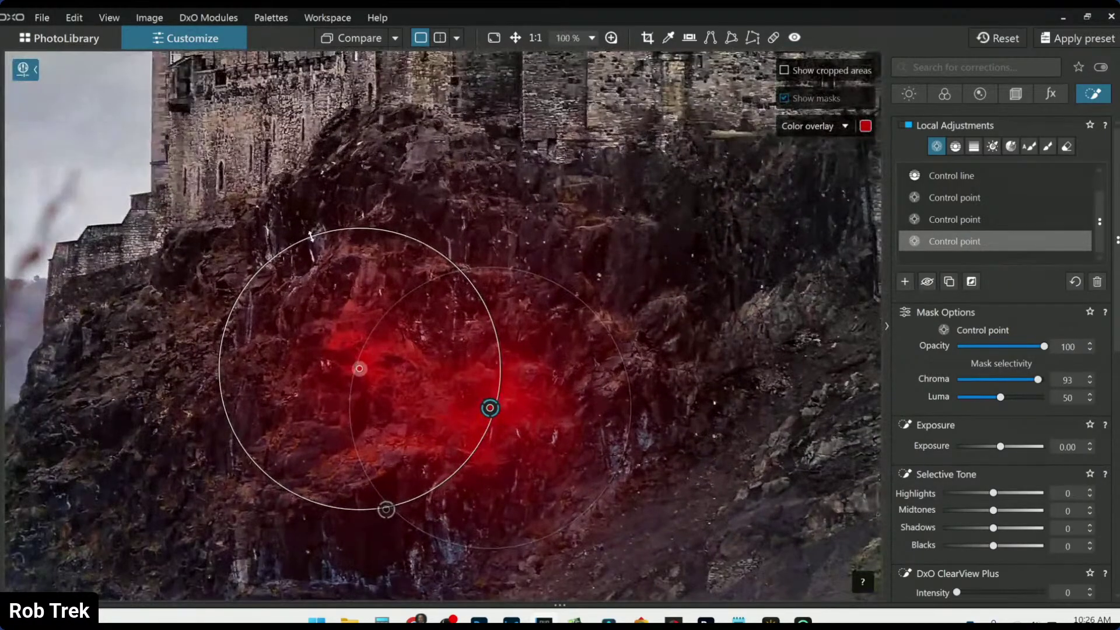
{"action": "scroll", "coordinate": [312, 296], "scroll_direction": "up", "scroll_amount": 2}
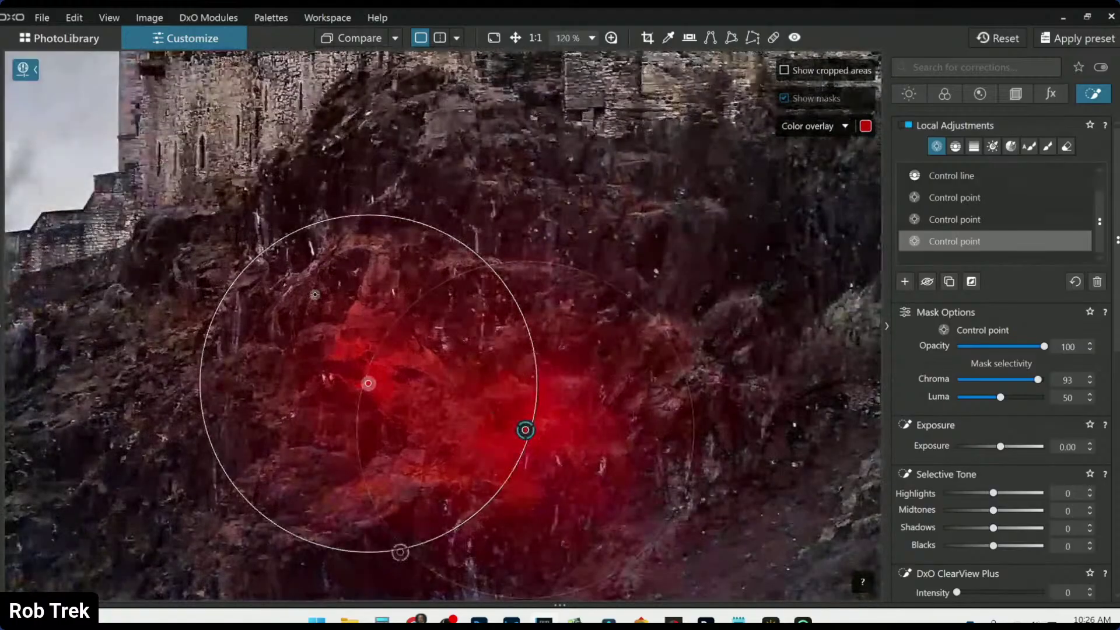
{"action": "scroll", "coordinate": [311, 296], "scroll_direction": "down", "scroll_amount": 4}
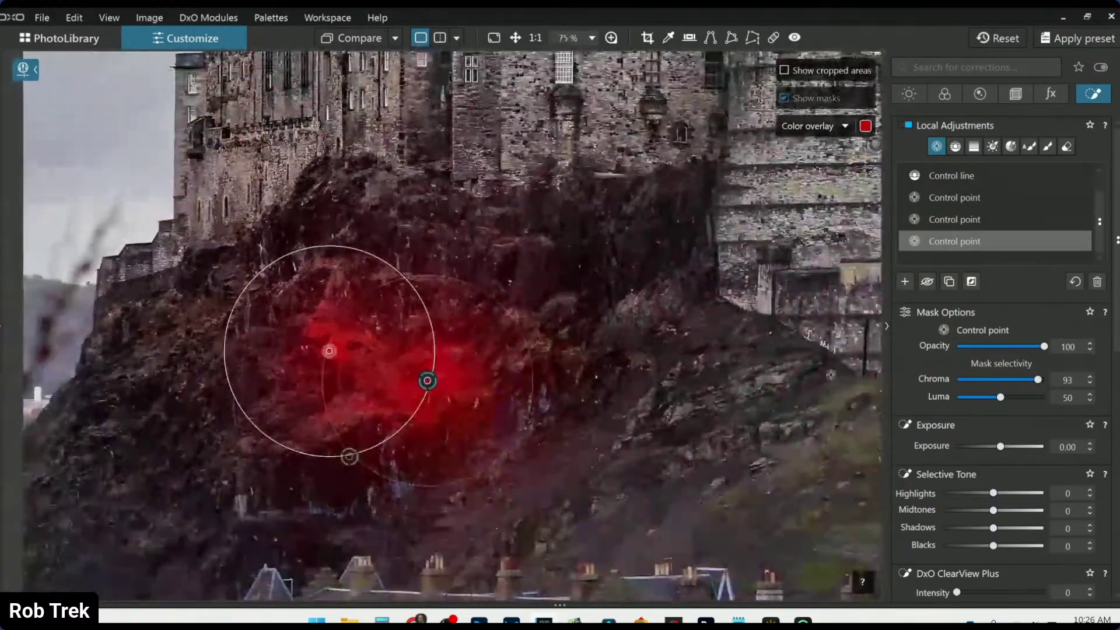
{"action": "scroll", "coordinate": [943, 415], "scroll_direction": "down", "scroll_amount": 5}
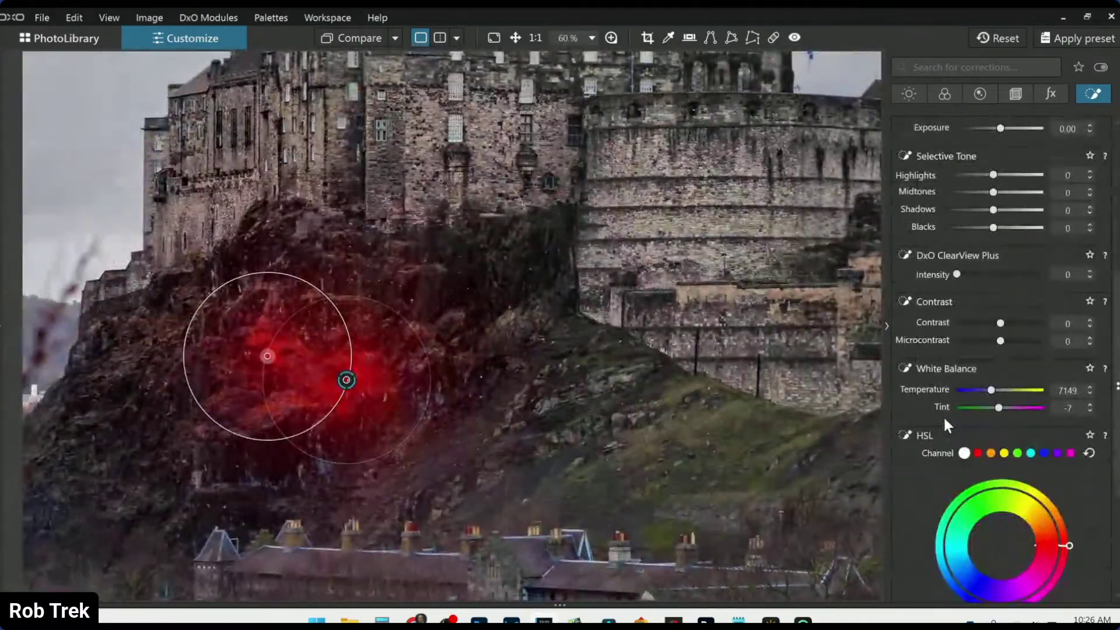
{"action": "scroll", "coordinate": [943, 417], "scroll_direction": "down", "scroll_amount": 3}
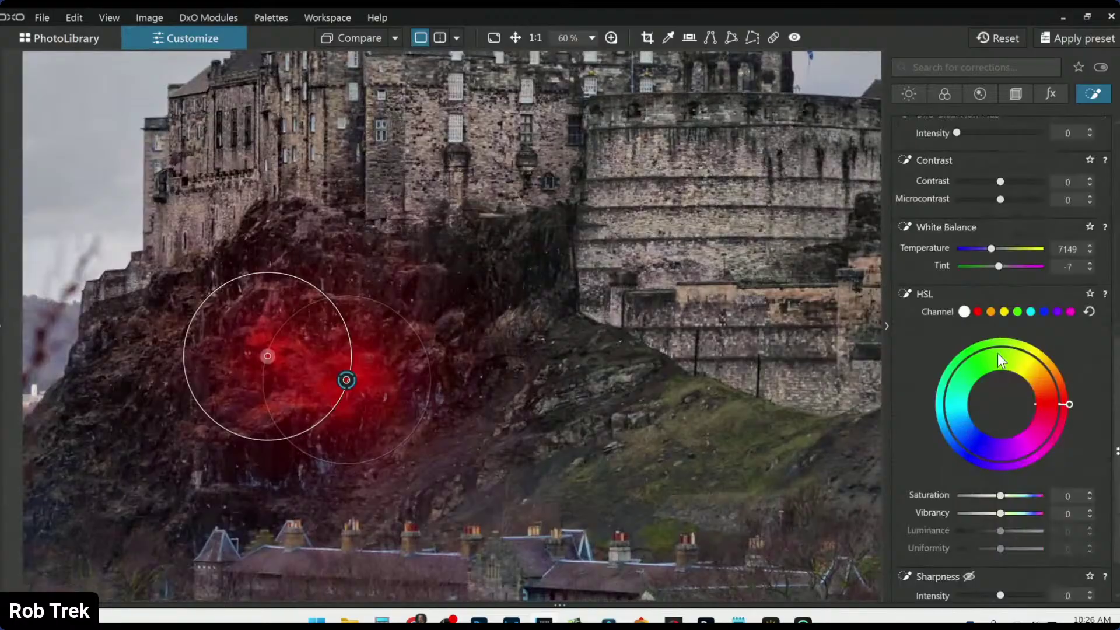
{"action": "left_click", "coordinate": [1017, 312]}
{"action": "scroll", "coordinate": [966, 473], "scroll_direction": "down", "scroll_amount": 1}
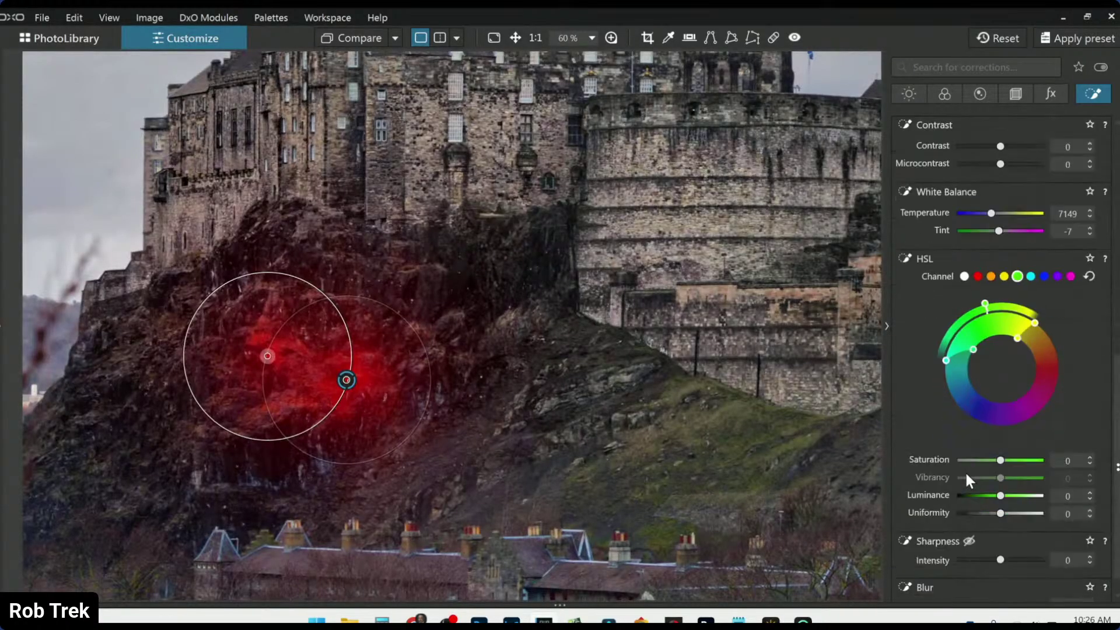
{"action": "left_click_drag", "start_coordinate": [1001, 436], "coordinate": [1032, 436]}
{"action": "left_click_drag", "start_coordinate": [1000, 473], "coordinate": [1012, 472]}
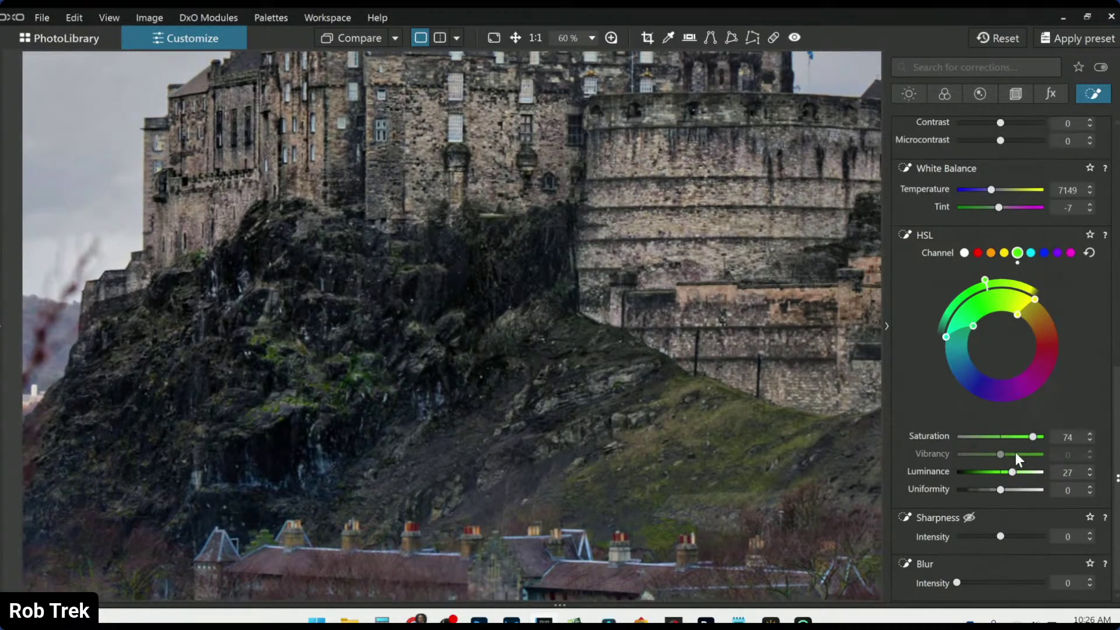
{"action": "left_click_drag", "start_coordinate": [1031, 438], "coordinate": [1055, 441]}
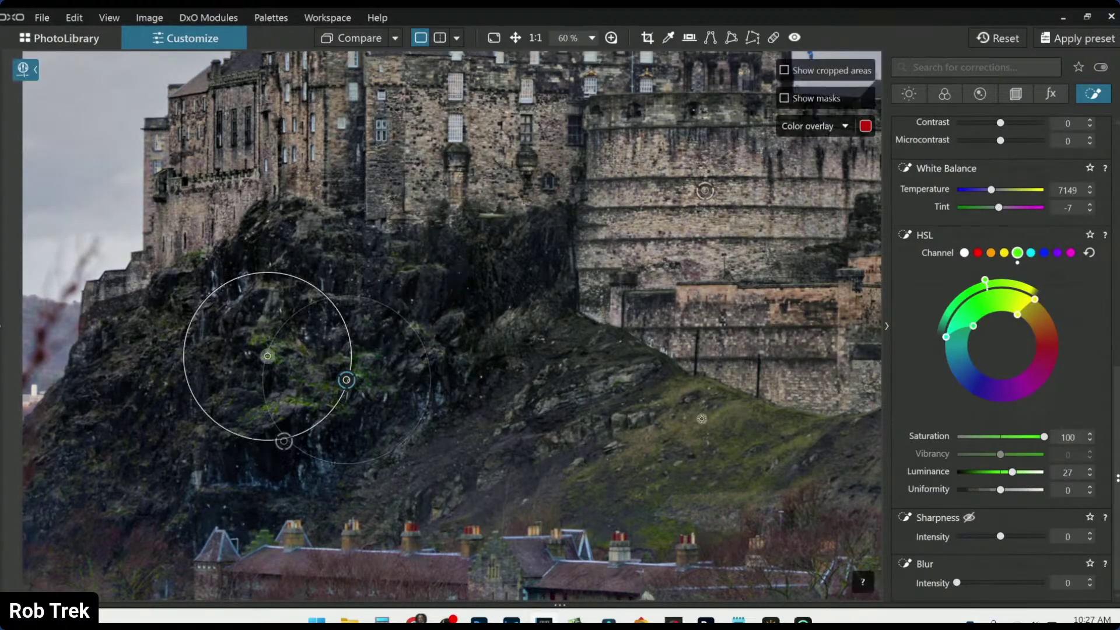
Close the local adjustments and set the photo's RAW white balance to temperature 7449 and tint -2.
{"action": "scroll", "coordinate": [452, 326], "scroll_direction": "down", "scroll_amount": 2}
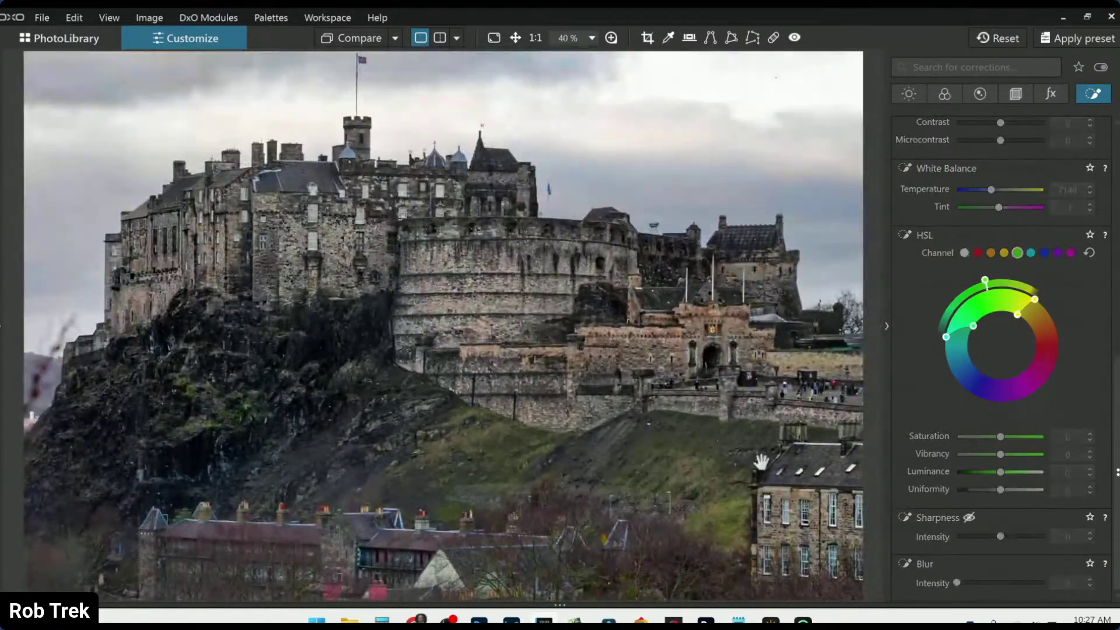
{"action": "scroll", "coordinate": [698, 430], "scroll_direction": "down", "scroll_amount": 2}
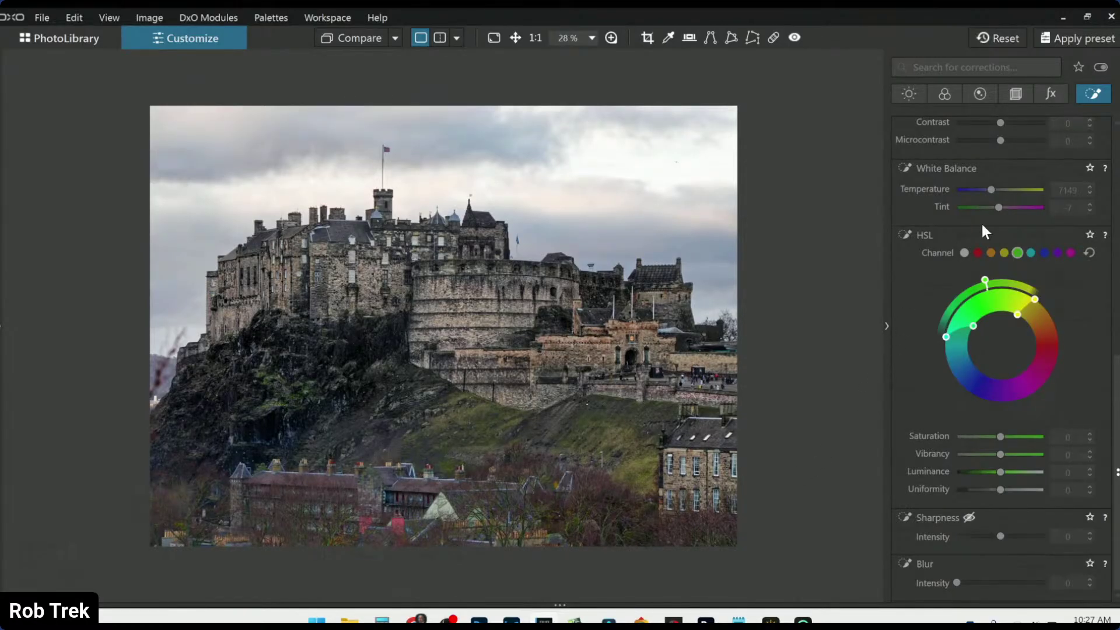
{"action": "scroll", "coordinate": [965, 239], "scroll_direction": "up", "scroll_amount": 5}
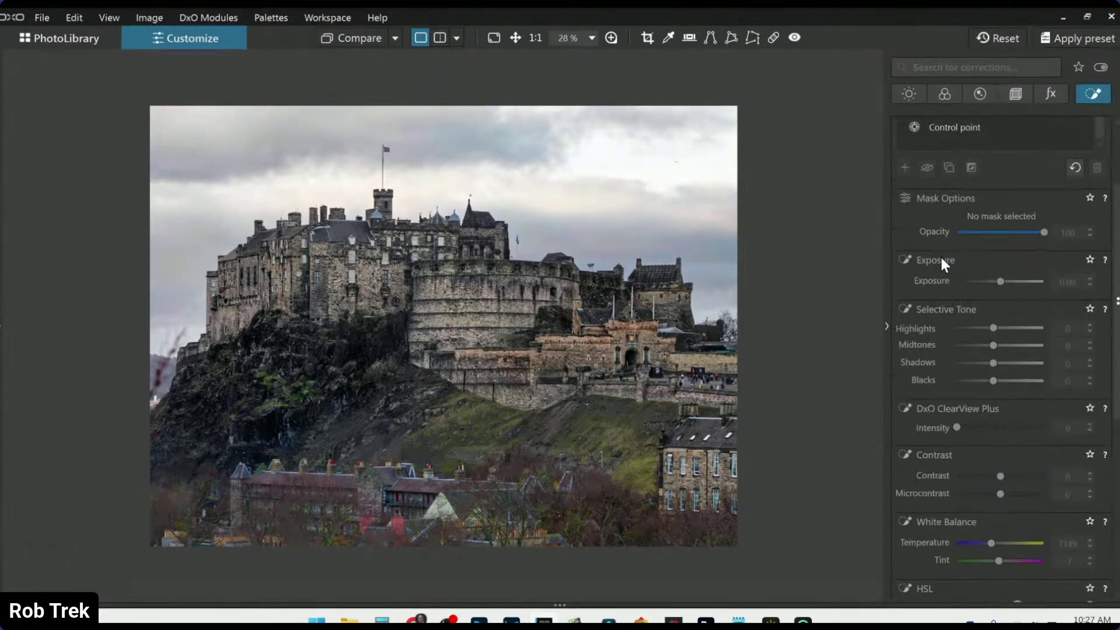
{"action": "scroll", "coordinate": [940, 257], "scroll_direction": "up", "scroll_amount": 2}
{"action": "left_click", "coordinate": [944, 94]}
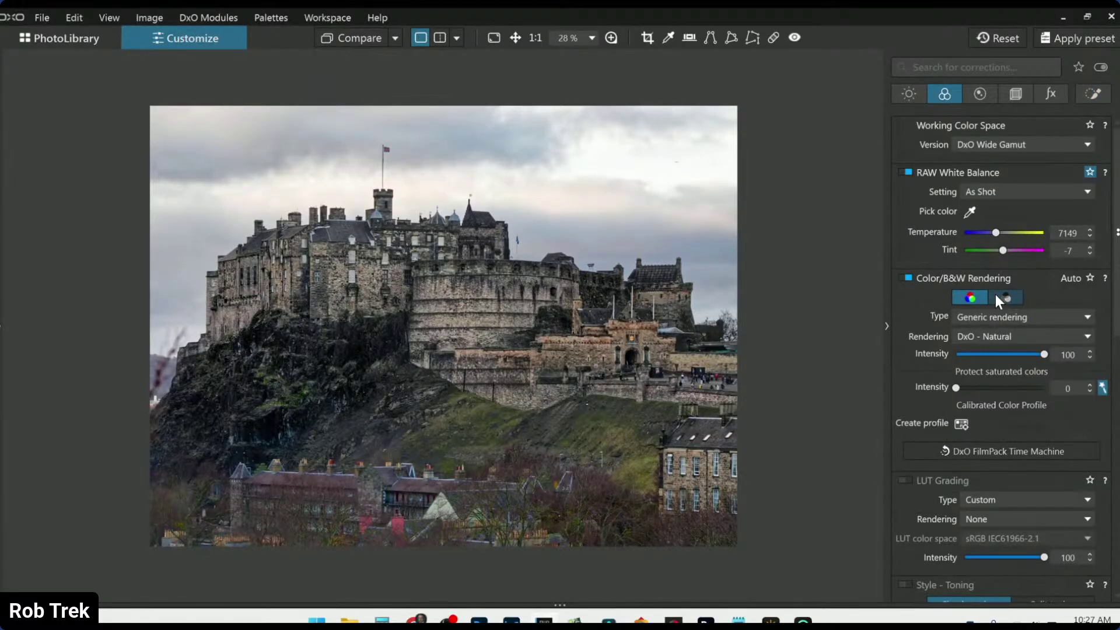
{"action": "left_click", "coordinate": [1003, 252]}
{"action": "left_click_drag", "start_coordinate": [996, 233], "coordinate": [998, 234]}
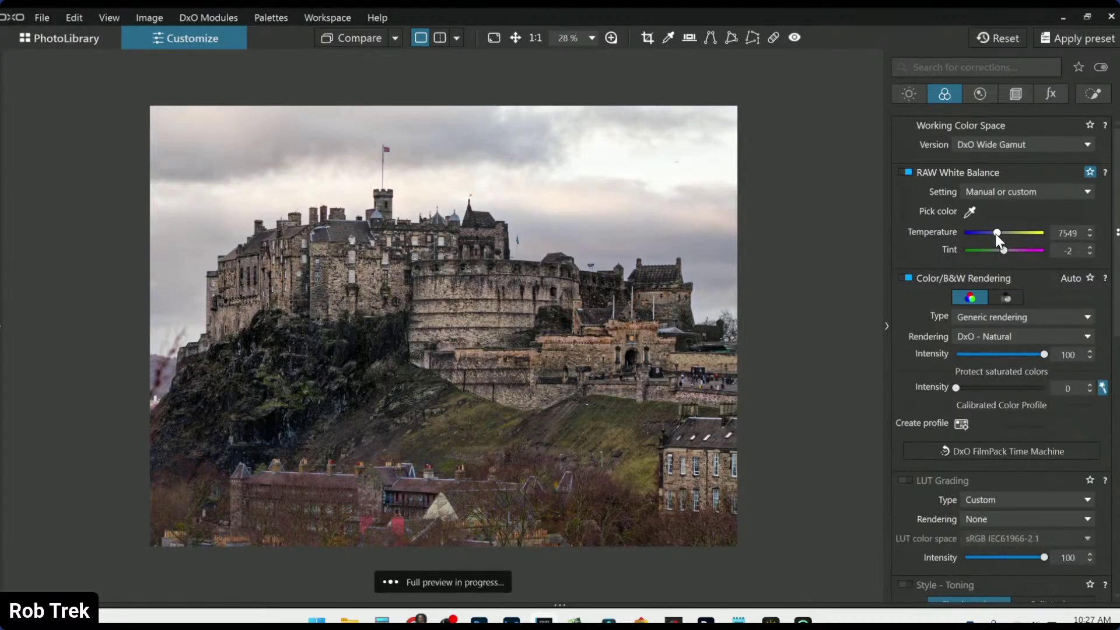
{"action": "scroll", "coordinate": [995, 233], "scroll_direction": "up", "scroll_amount": 2}
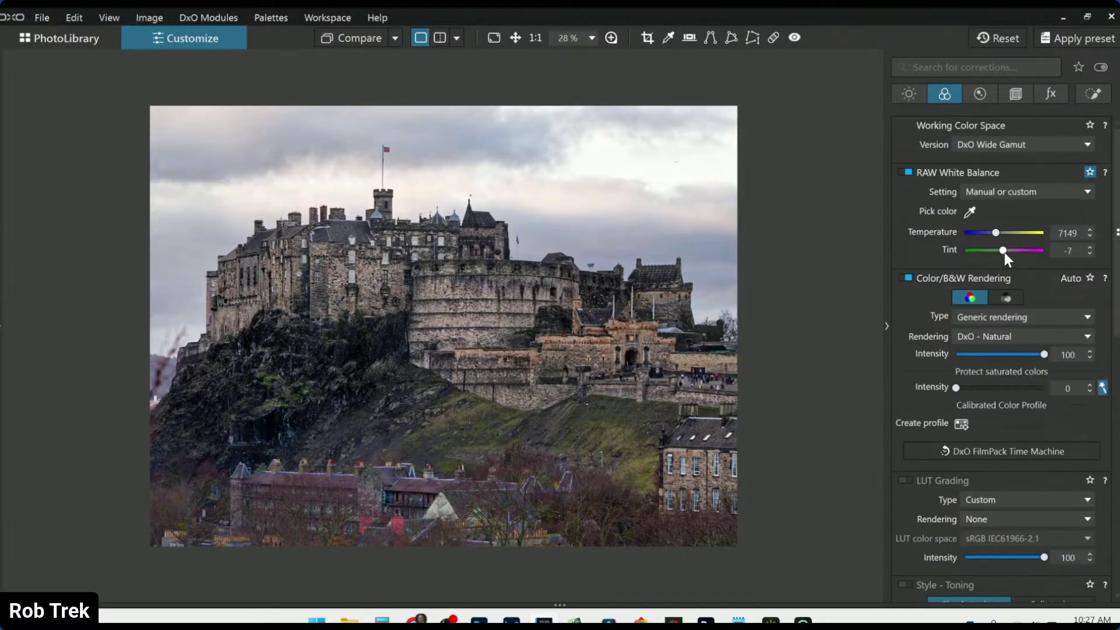
{"action": "scroll", "coordinate": [1003, 252], "scroll_direction": "down", "scroll_amount": 2}
{"action": "scroll", "coordinate": [1004, 253], "scroll_direction": "up", "scroll_amount": 2}
{"action": "scroll", "coordinate": [741, 455], "scroll_direction": "down", "scroll_amount": 2}
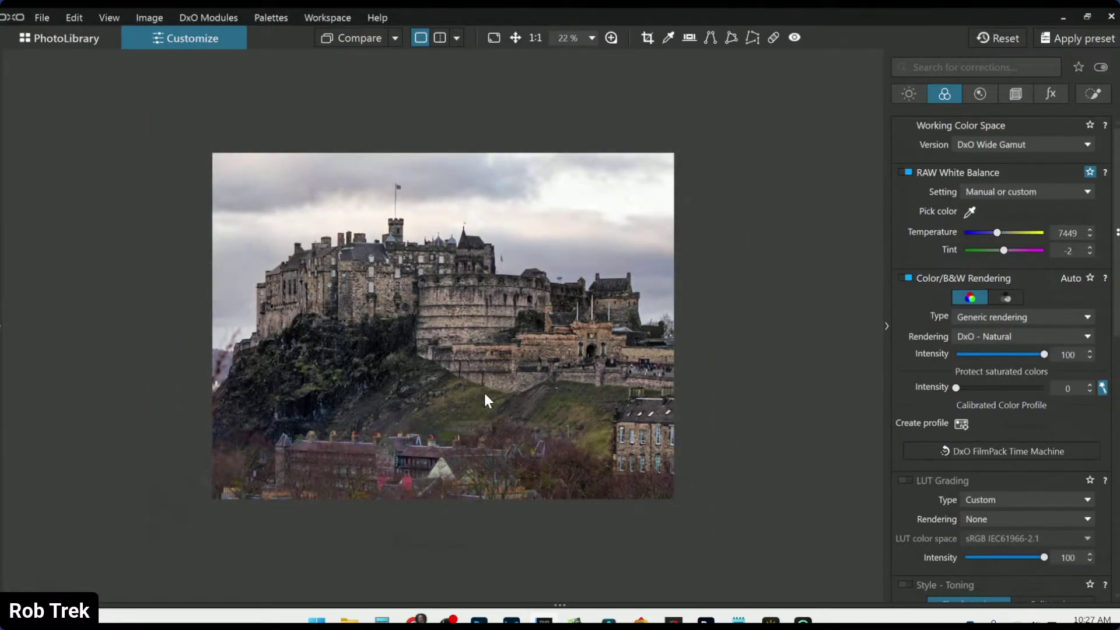
Add a new control point mask with five points over the grassy slopes below the castle walls, shrinking the two lower points.
{"action": "left_click", "coordinate": [1093, 93]}
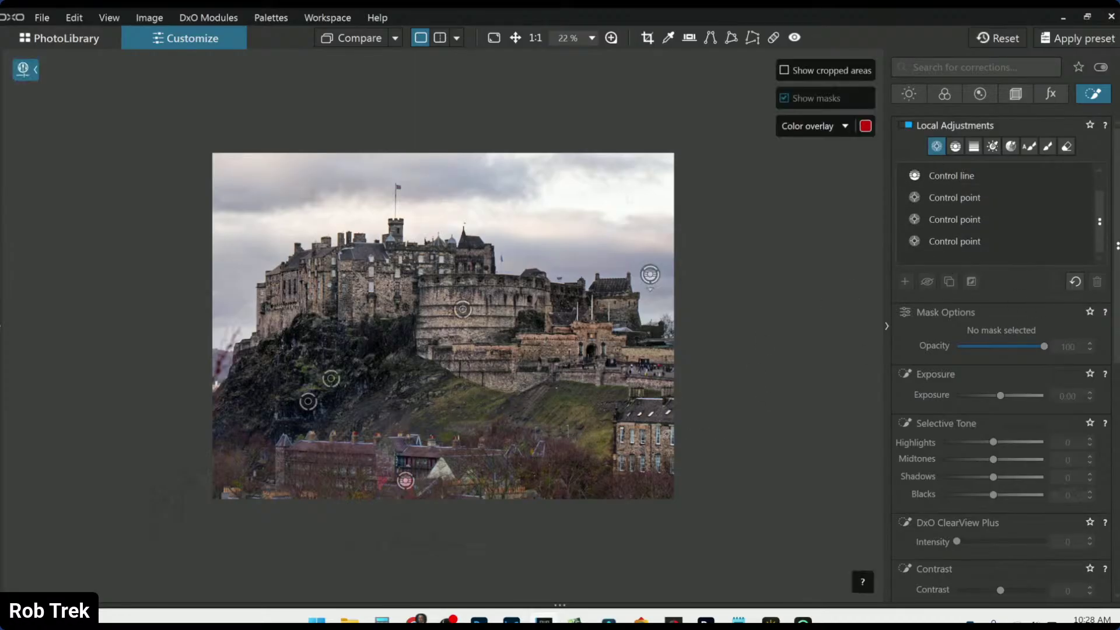
{"action": "scroll", "coordinate": [587, 455], "scroll_direction": "up", "scroll_amount": 2}
{"action": "scroll", "coordinate": [680, 521], "scroll_direction": "up", "scroll_amount": 2}
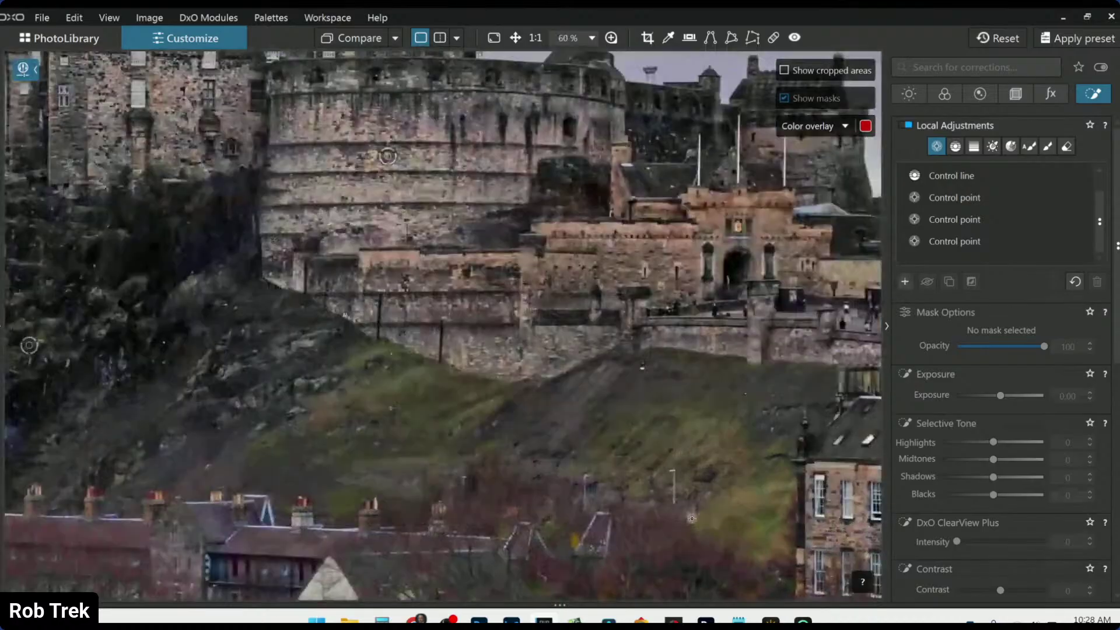
{"action": "left_click", "coordinate": [667, 395]}
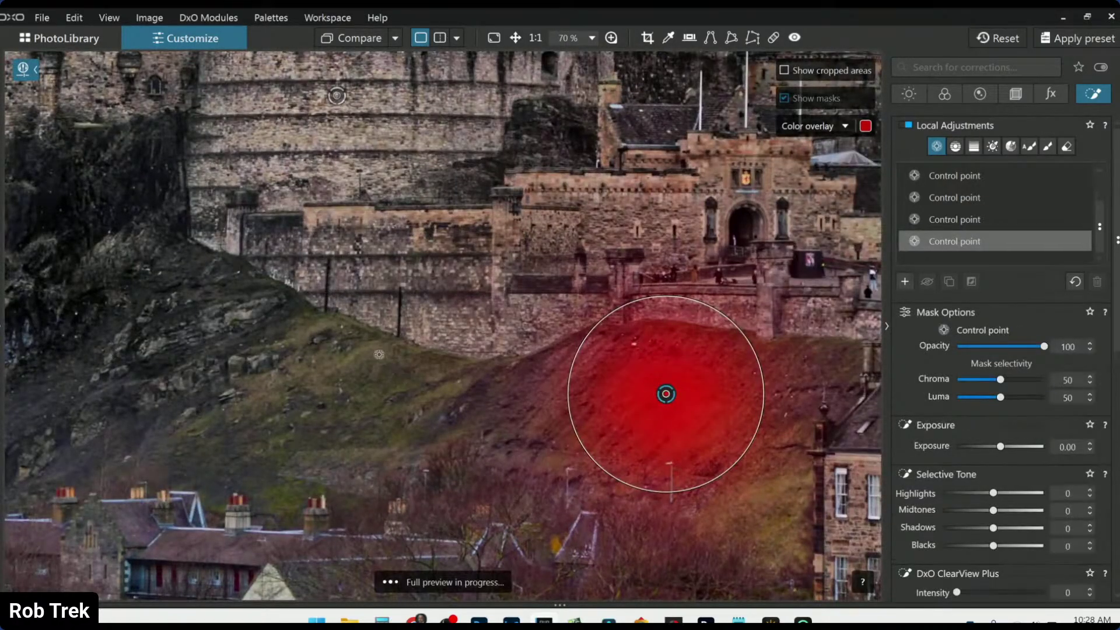
{"action": "left_click", "coordinate": [397, 411]}
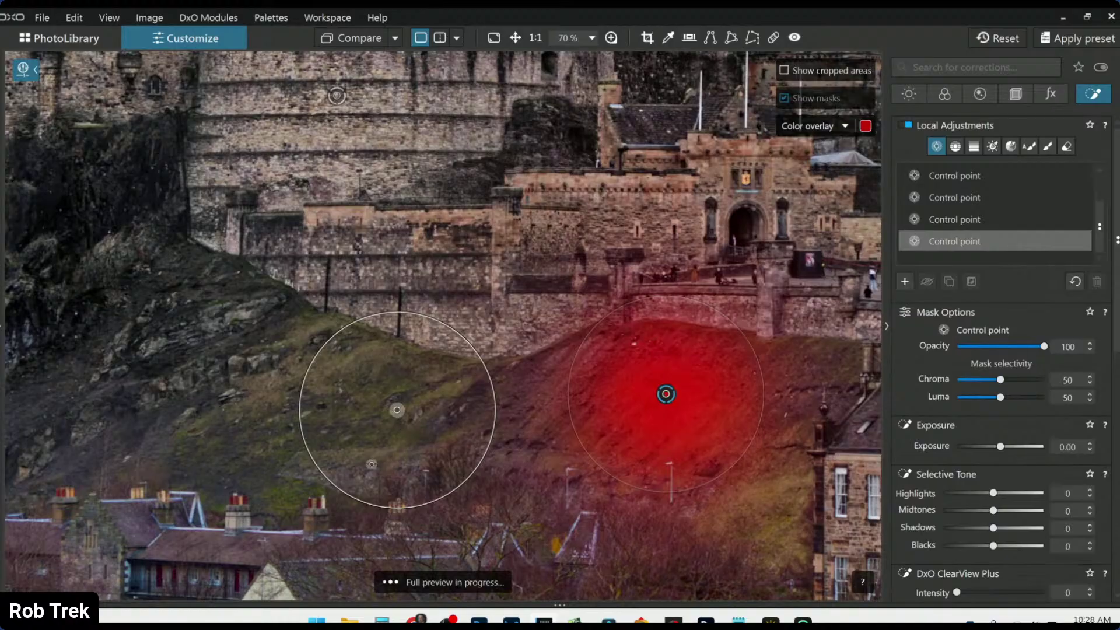
{"action": "left_click", "coordinate": [272, 490]}
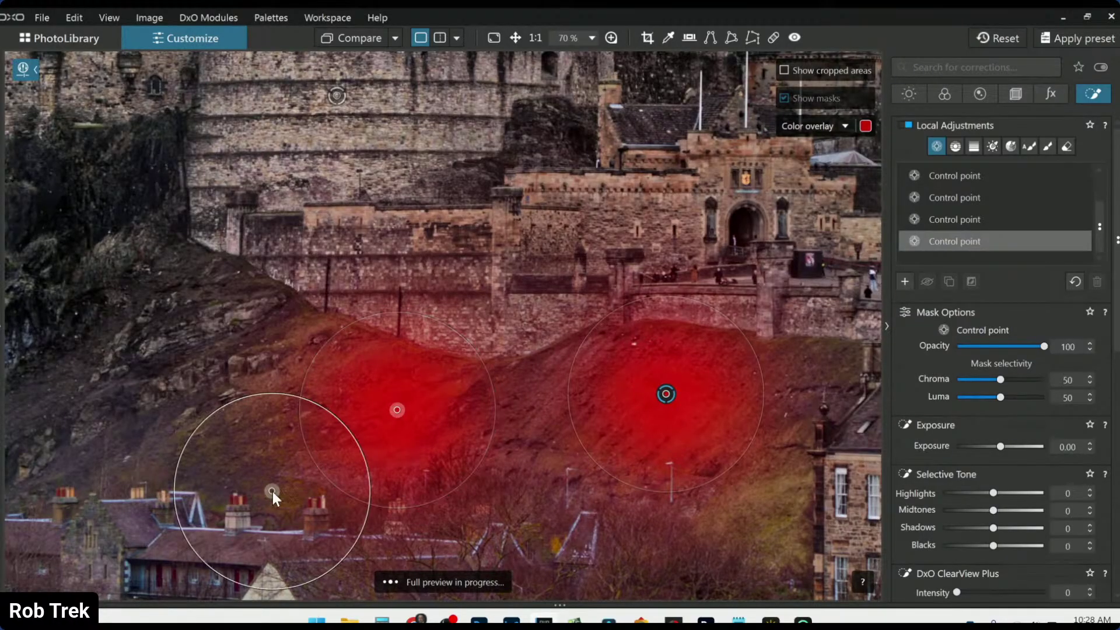
{"action": "left_click", "coordinate": [757, 499]}
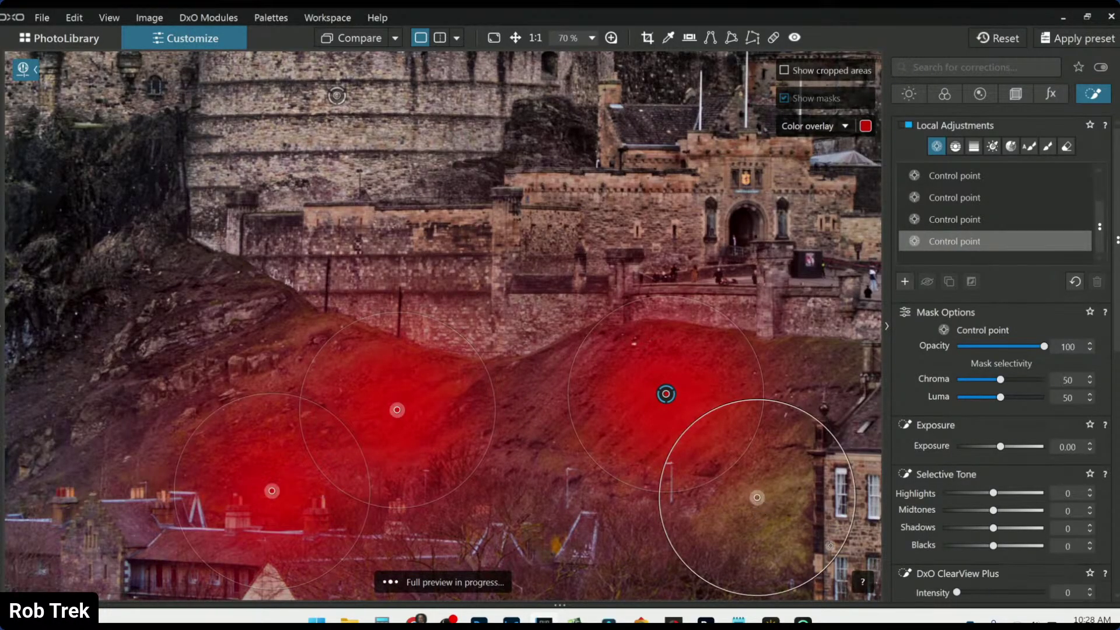
{"action": "left_click_drag", "start_coordinate": [834, 554], "coordinate": [795, 546]}
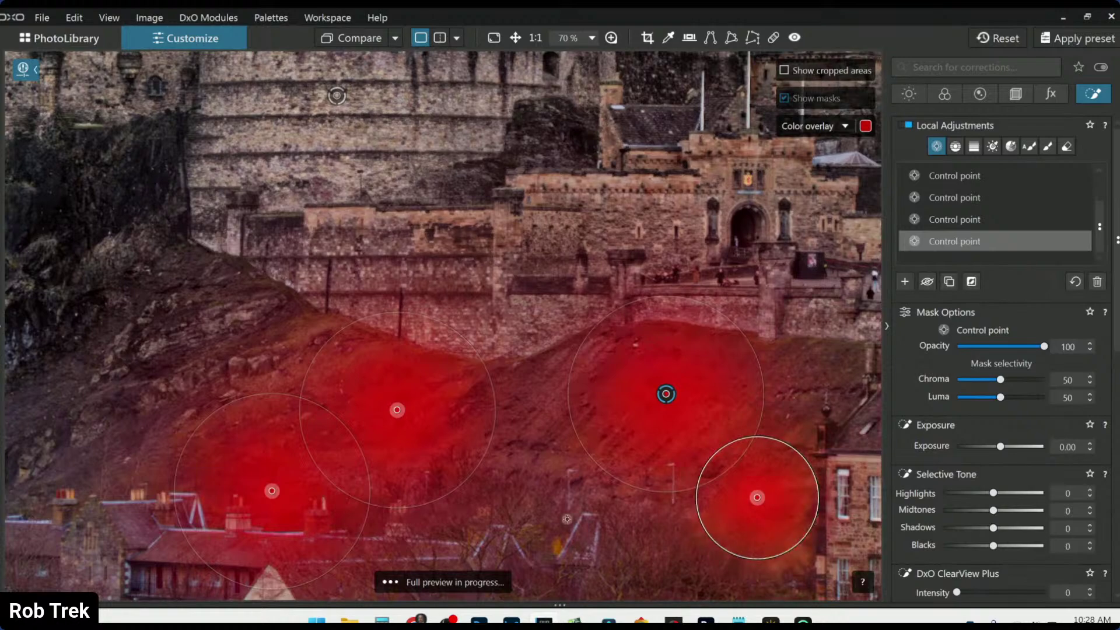
{"action": "left_click_drag", "start_coordinate": [349, 552], "coordinate": [317, 512]}
{"action": "left_click", "coordinate": [269, 382]}
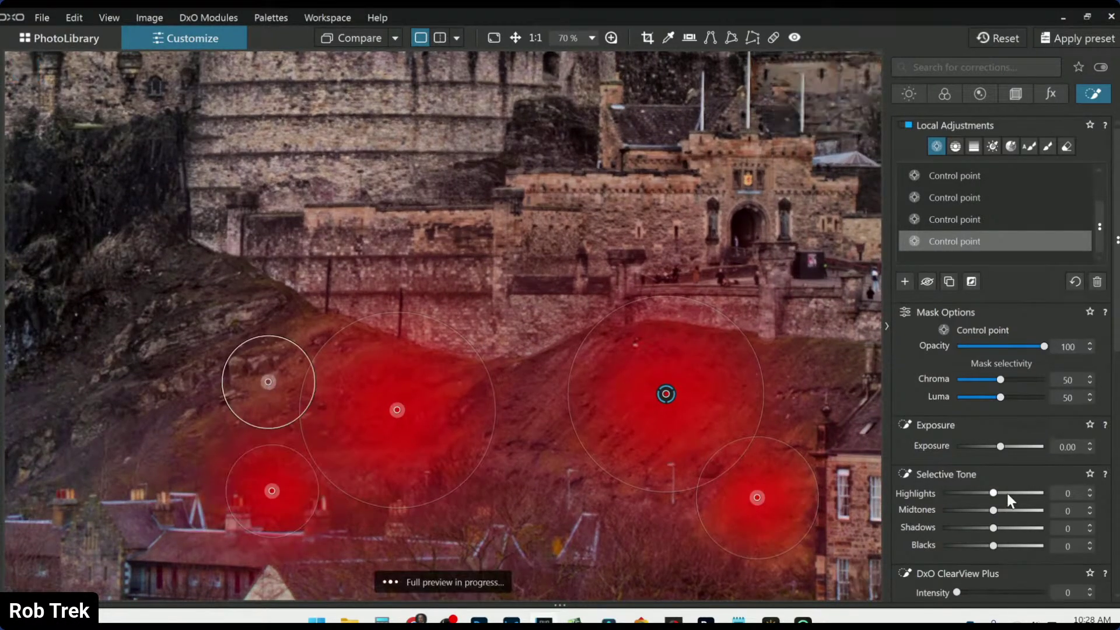
Set the green channel's saturation to 61 in the HSL settings of the grassy-slopes mask.
{"action": "scroll", "coordinate": [1003, 488], "scroll_direction": "down", "scroll_amount": 4}
{"action": "scroll", "coordinate": [1003, 485], "scroll_direction": "down", "scroll_amount": 5}
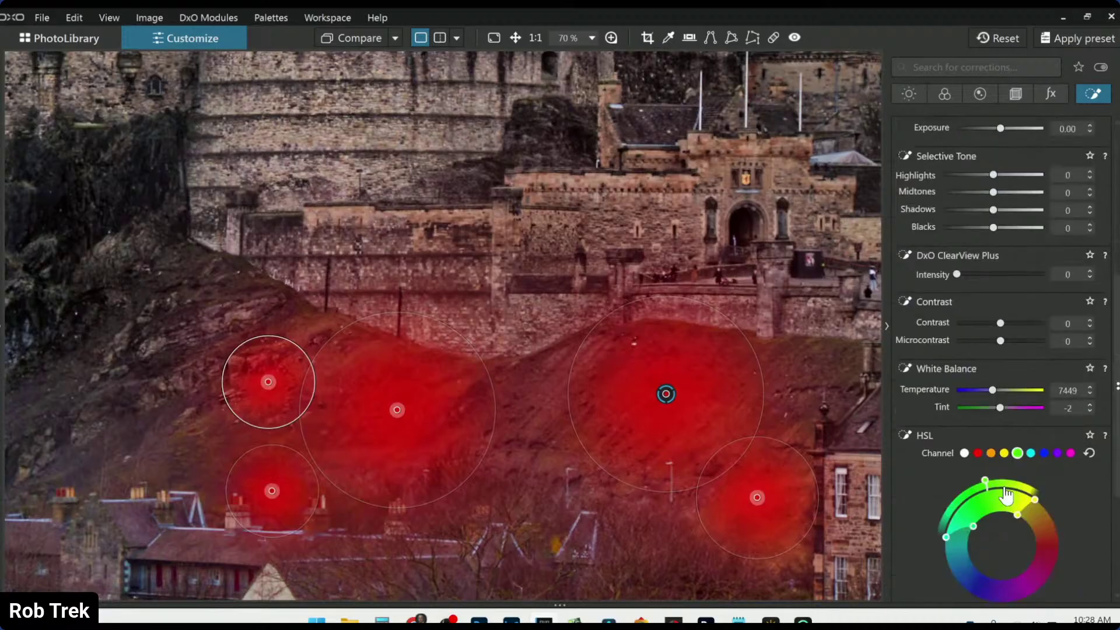
{"action": "left_click_drag", "start_coordinate": [999, 496], "coordinate": [1024, 497]}
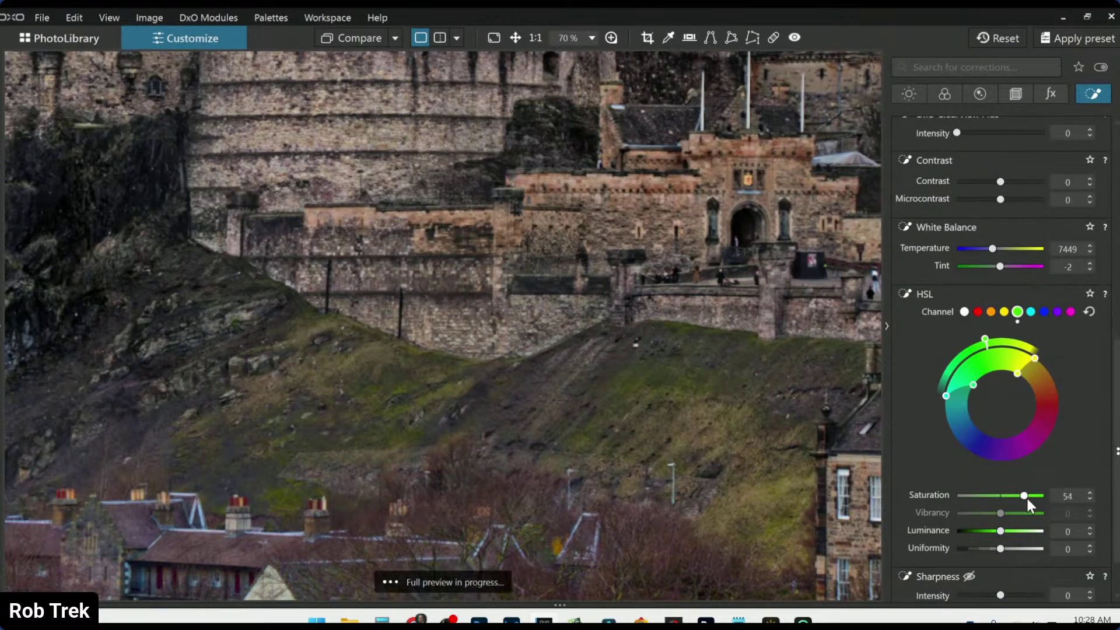
{"action": "left_click", "coordinate": [1027, 498]}
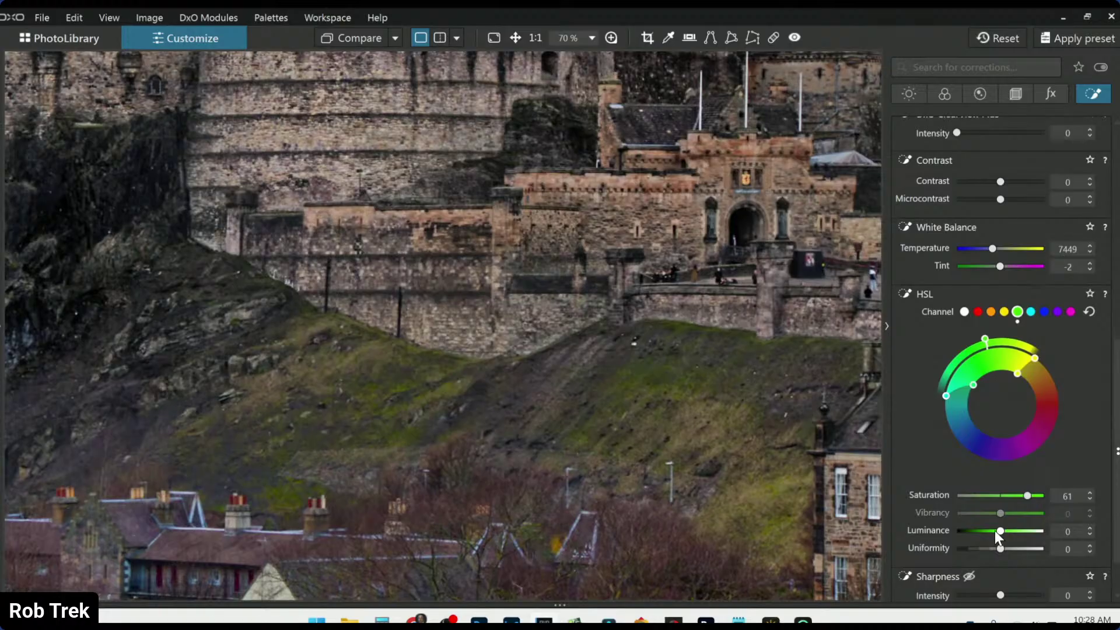
Set the slopes mask's ClearView Plus to 22, microcontrast 56, highlights 39, midtones 23, shadows 9 and chroma selectivity 60, and finish the mask.
{"action": "scroll", "coordinate": [1001, 384], "scroll_direction": "up", "scroll_amount": 5}
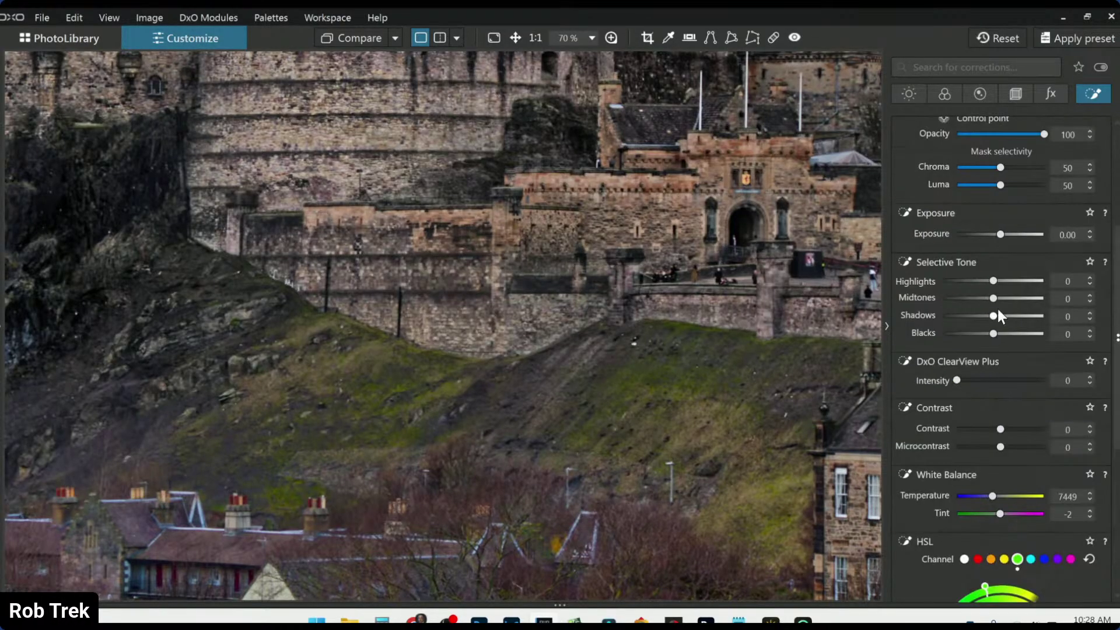
{"action": "left_click_drag", "start_coordinate": [958, 380], "coordinate": [976, 383]}
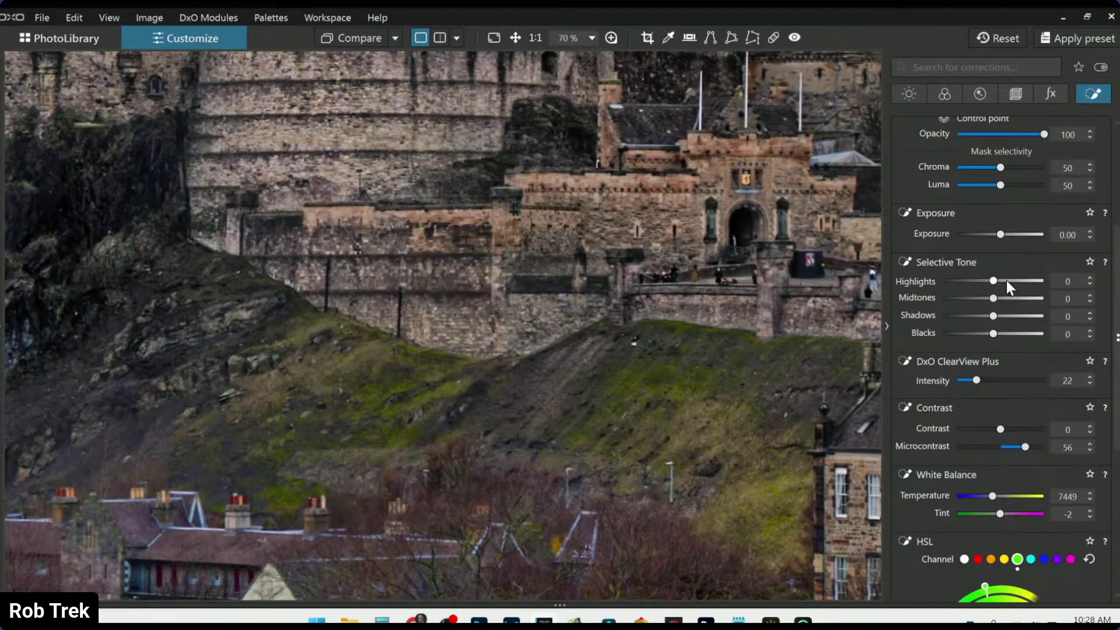
{"action": "left_click_drag", "start_coordinate": [994, 282], "coordinate": [997, 316]}
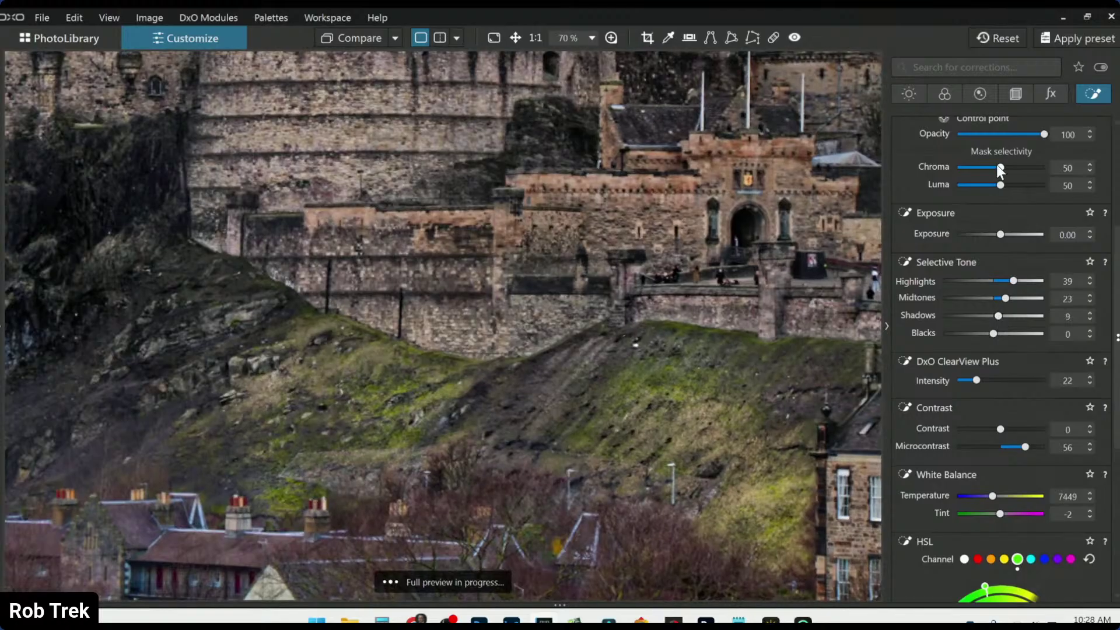
{"action": "left_click_drag", "start_coordinate": [999, 167], "coordinate": [1009, 168]}
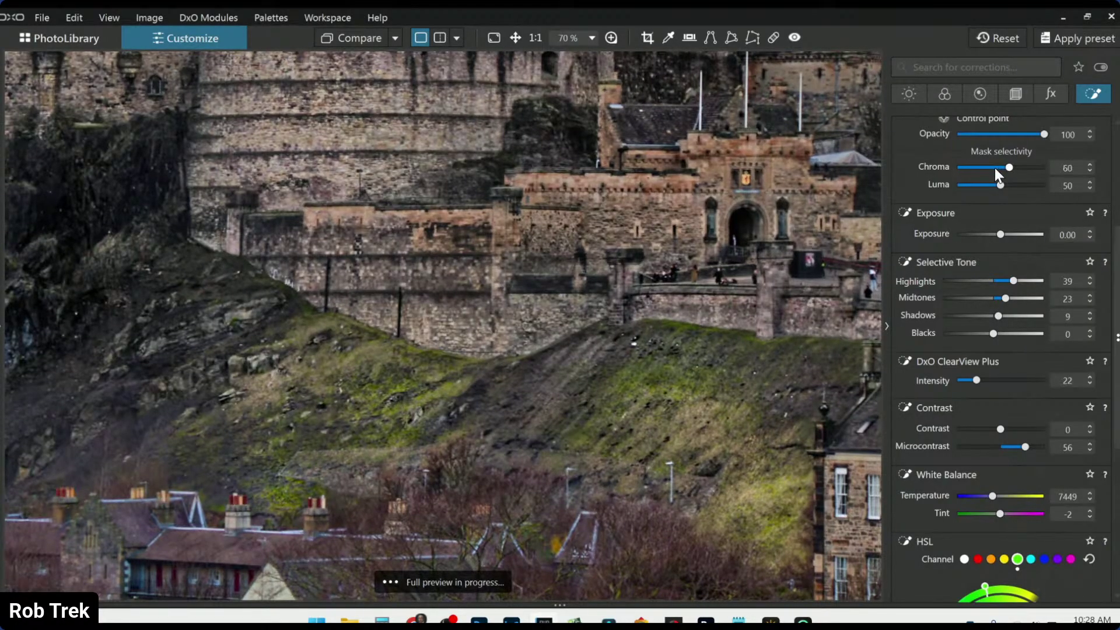
{"action": "key", "text": "ctrl+0"}
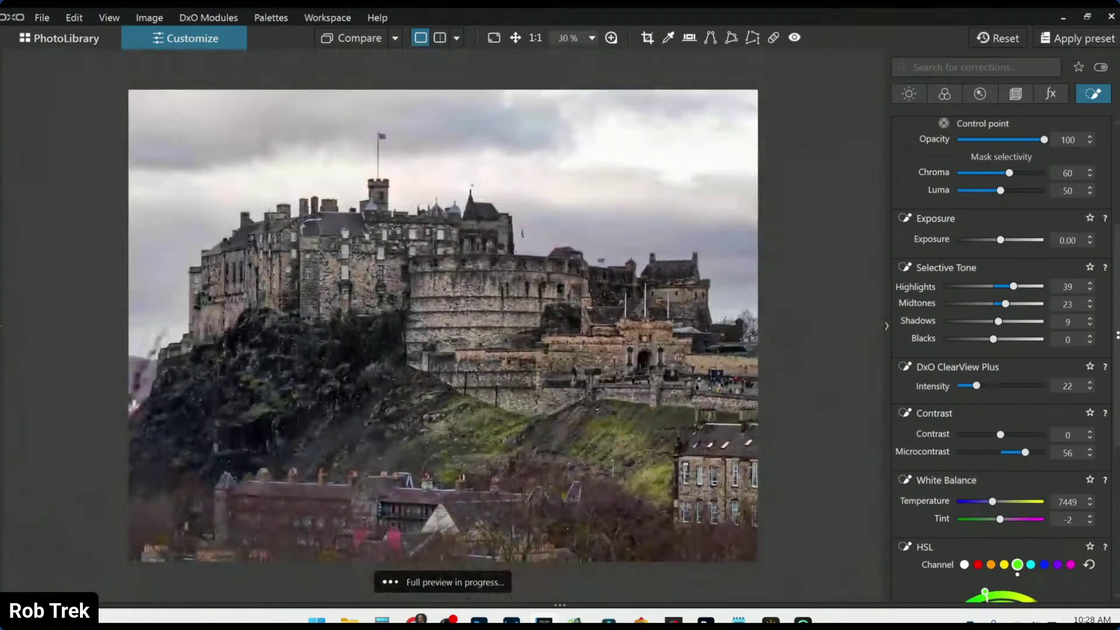
{"action": "scroll", "coordinate": [758, 457], "scroll_direction": "down", "scroll_amount": 3}
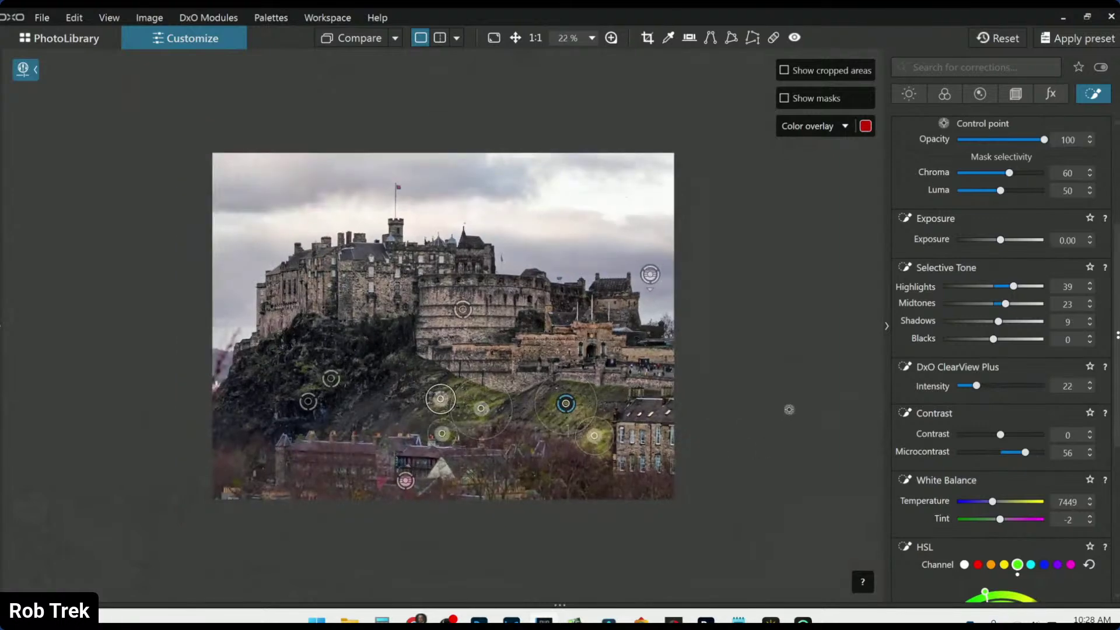
{"action": "left_click", "coordinate": [680, 475]}
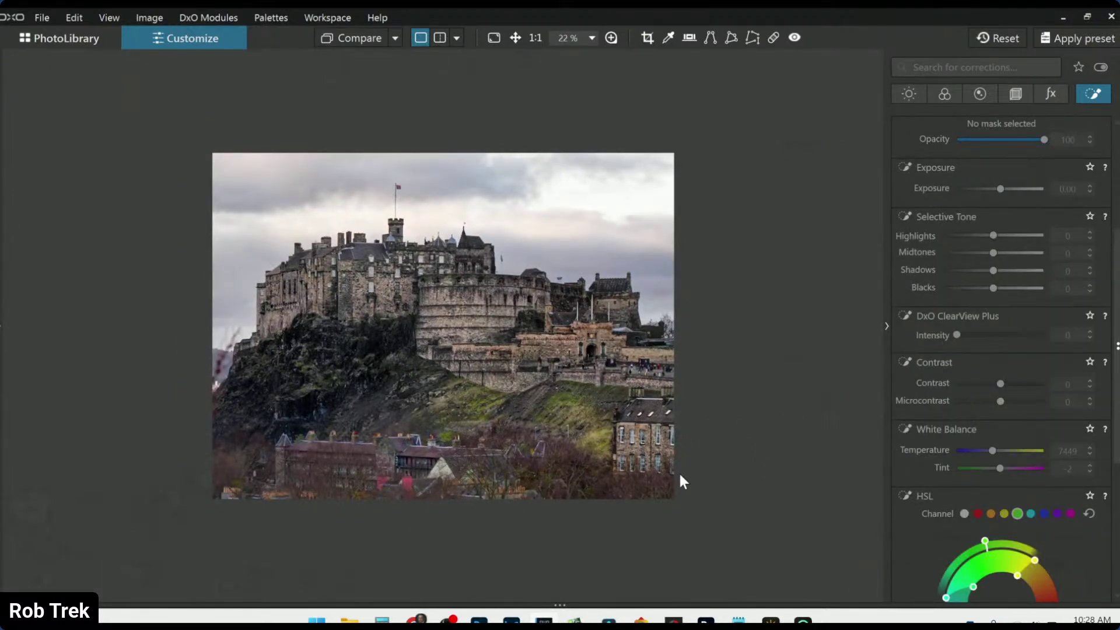
Add a new control point mask on the flag above the castle tower, shrink its radius around the flag, and set luma selectivity to 55.
{"action": "scroll", "coordinate": [393, 176], "scroll_direction": "up", "scroll_amount": 2}
{"action": "scroll", "coordinate": [398, 177], "scroll_direction": "up", "scroll_amount": 3}
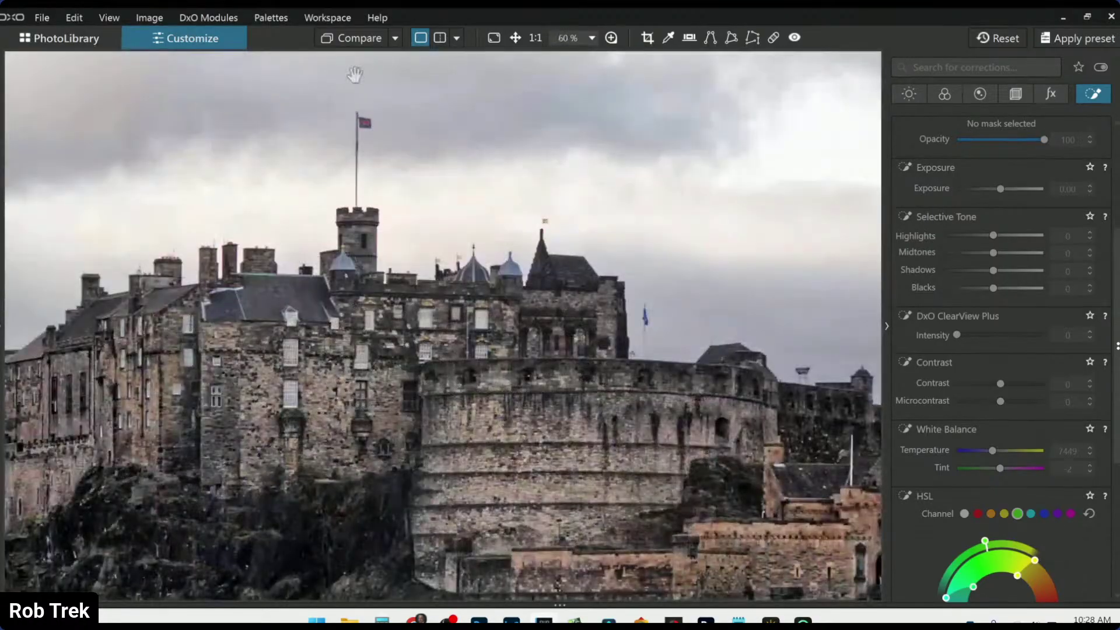
{"action": "scroll", "coordinate": [357, 117], "scroll_direction": "up", "scroll_amount": 4}
{"action": "scroll", "coordinate": [934, 350], "scroll_direction": "up", "scroll_amount": 4}
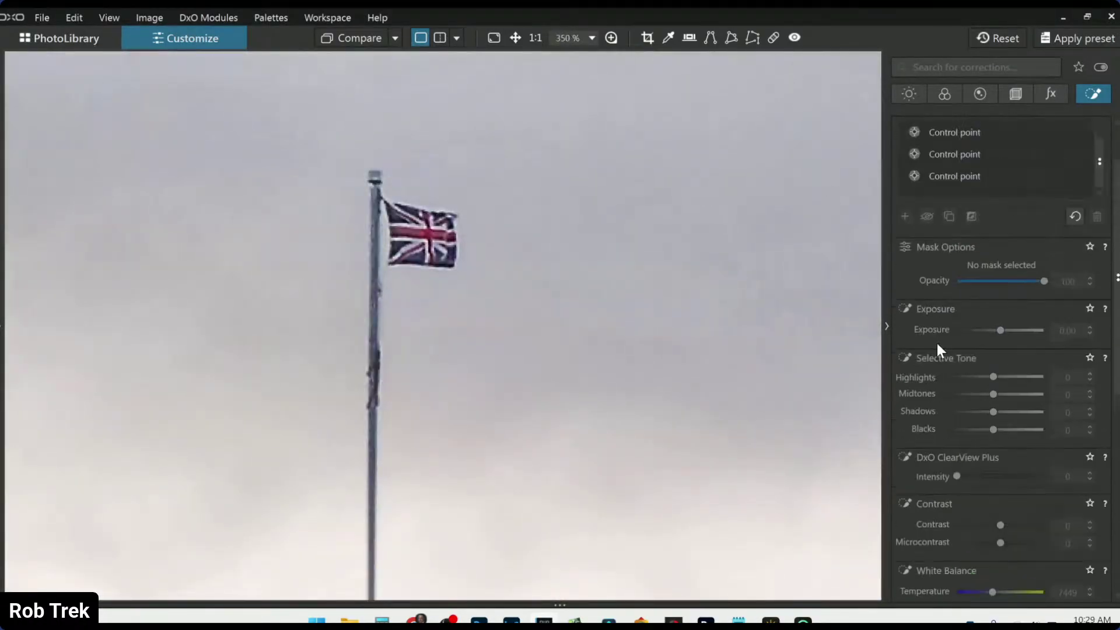
{"action": "left_click", "coordinate": [935, 148]}
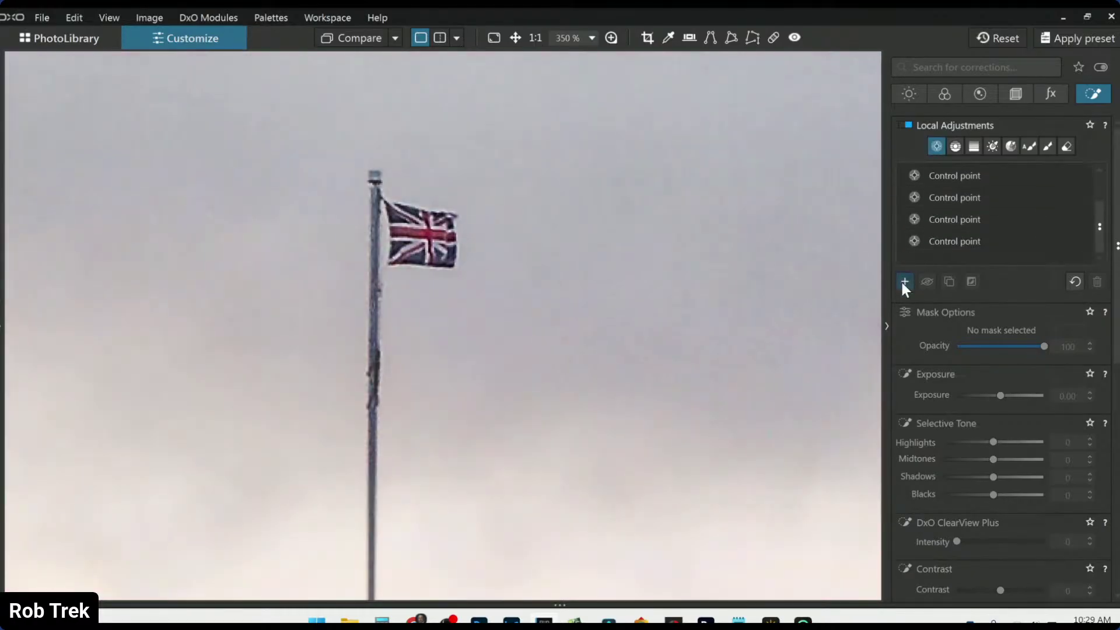
{"action": "left_click", "coordinate": [903, 281]}
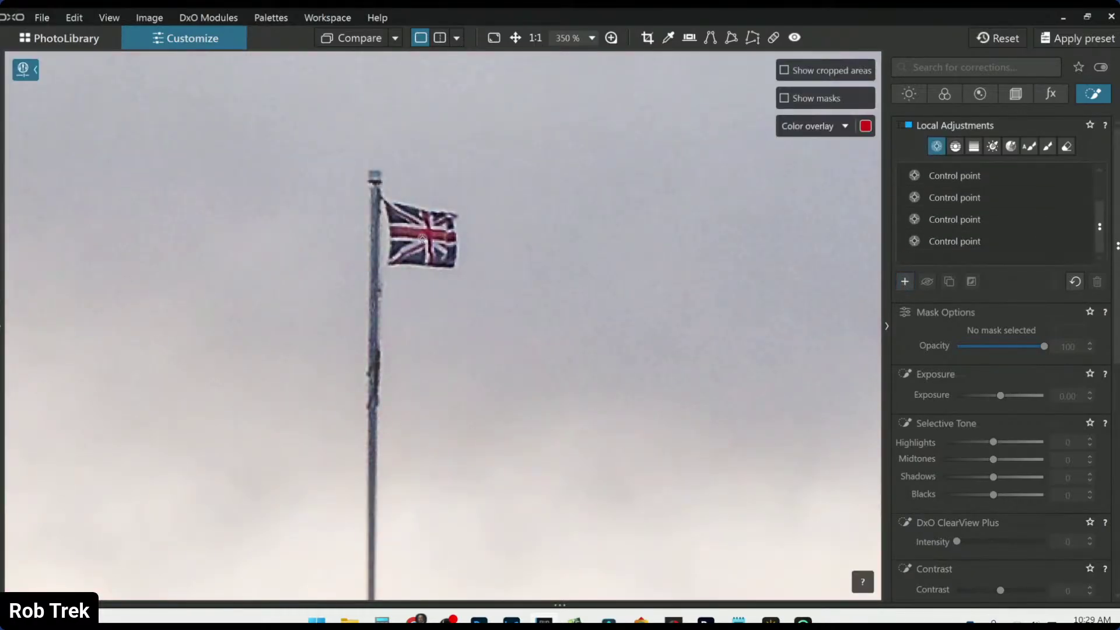
{"action": "left_click", "coordinate": [427, 237]}
{"action": "left_click_drag", "start_coordinate": [625, 102], "coordinate": [489, 174]}
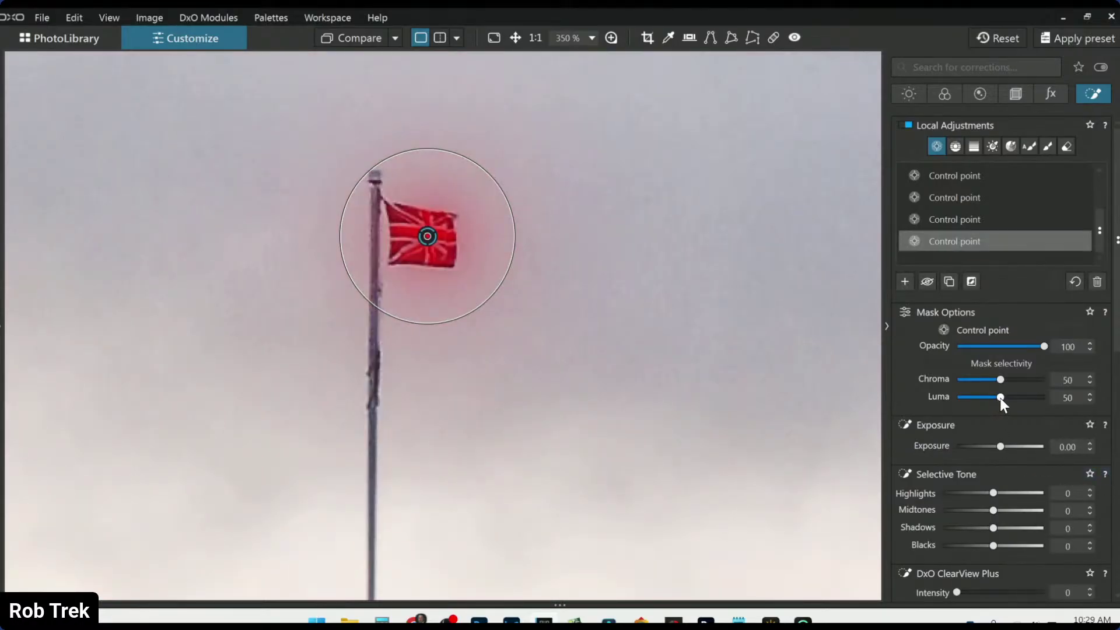
{"action": "left_click_drag", "start_coordinate": [1000, 397], "coordinate": [1003, 397]}
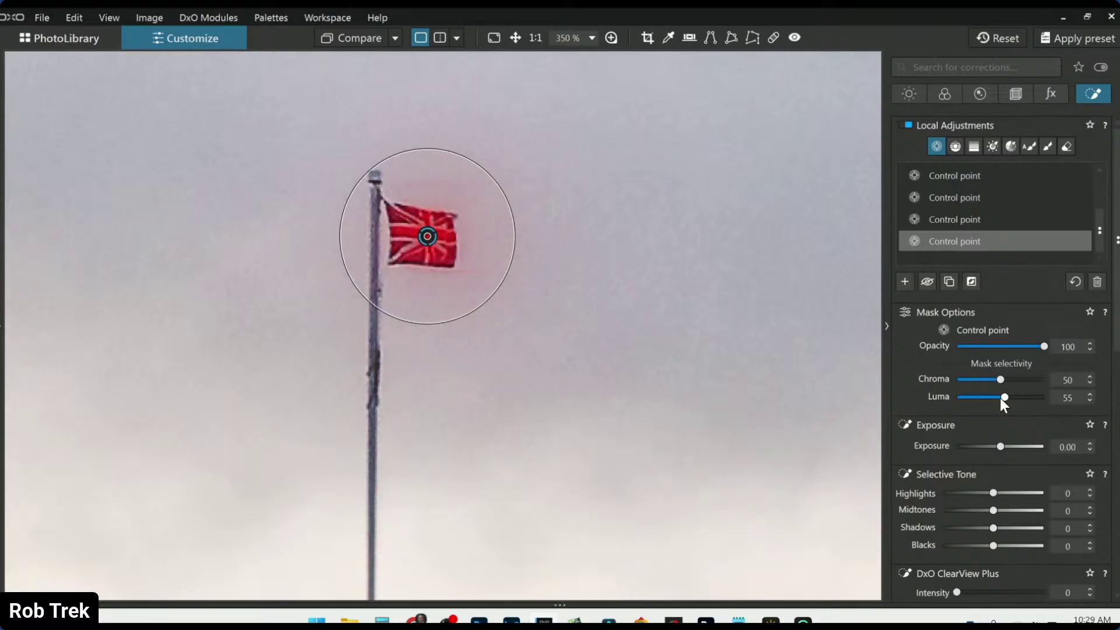
Set the flag mask's exposure to 0.50 and the vibrancy of all colours to 48.
{"action": "scroll", "coordinate": [1012, 454], "scroll_direction": "down", "scroll_amount": 1}
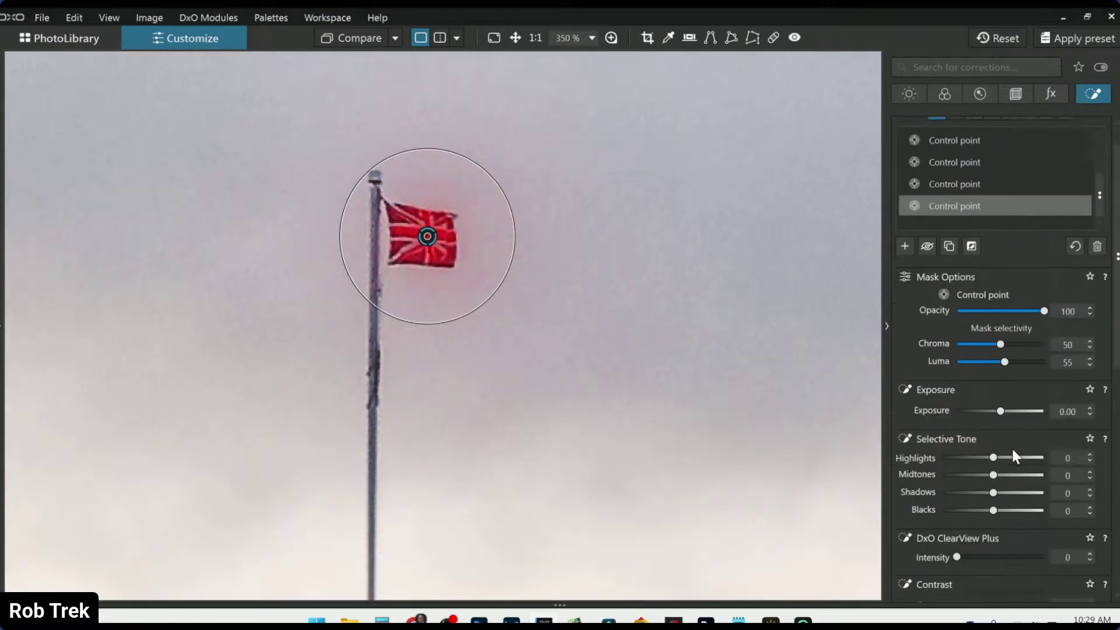
{"action": "left_click", "coordinate": [1004, 411]}
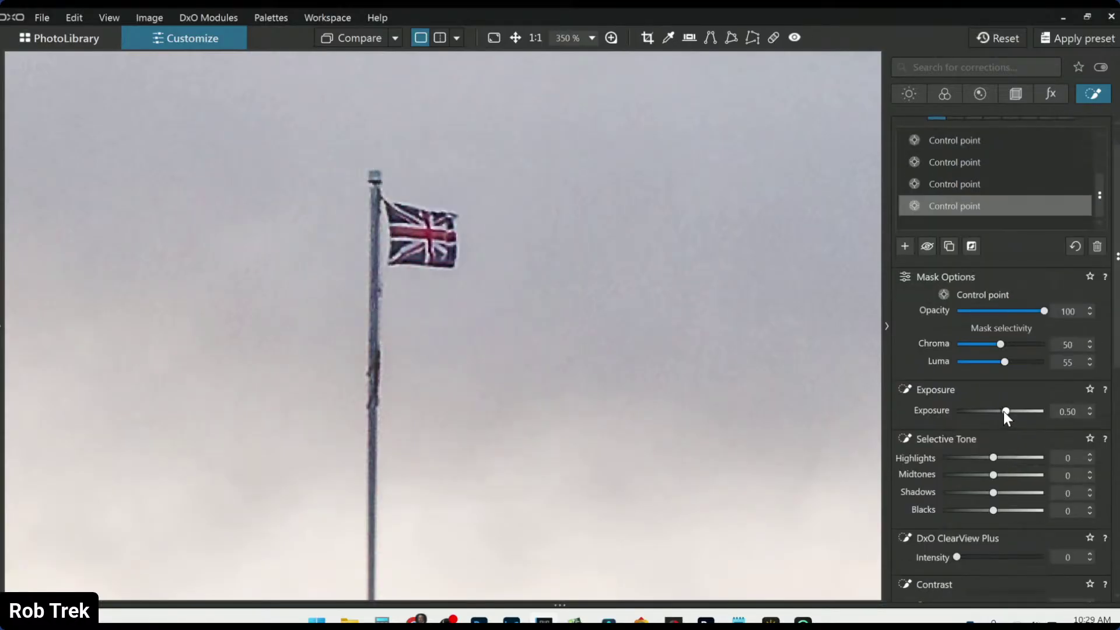
{"action": "scroll", "coordinate": [1003, 411], "scroll_direction": "up", "scroll_amount": 2}
{"action": "scroll", "coordinate": [957, 433], "scroll_direction": "down", "scroll_amount": 4}
{"action": "scroll", "coordinate": [957, 442], "scroll_direction": "down", "scroll_amount": 6}
{"action": "left_click", "coordinate": [965, 383]}
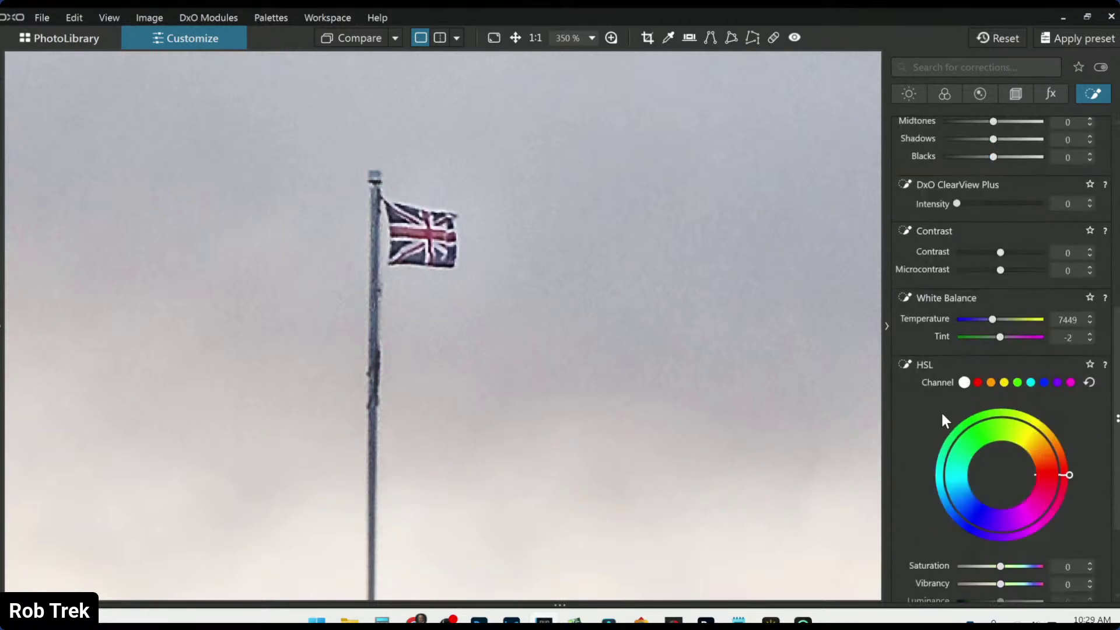
{"action": "scroll", "coordinate": [939, 420], "scroll_direction": "down", "scroll_amount": 2}
{"action": "left_click_drag", "start_coordinate": [999, 512], "coordinate": [1022, 513]}
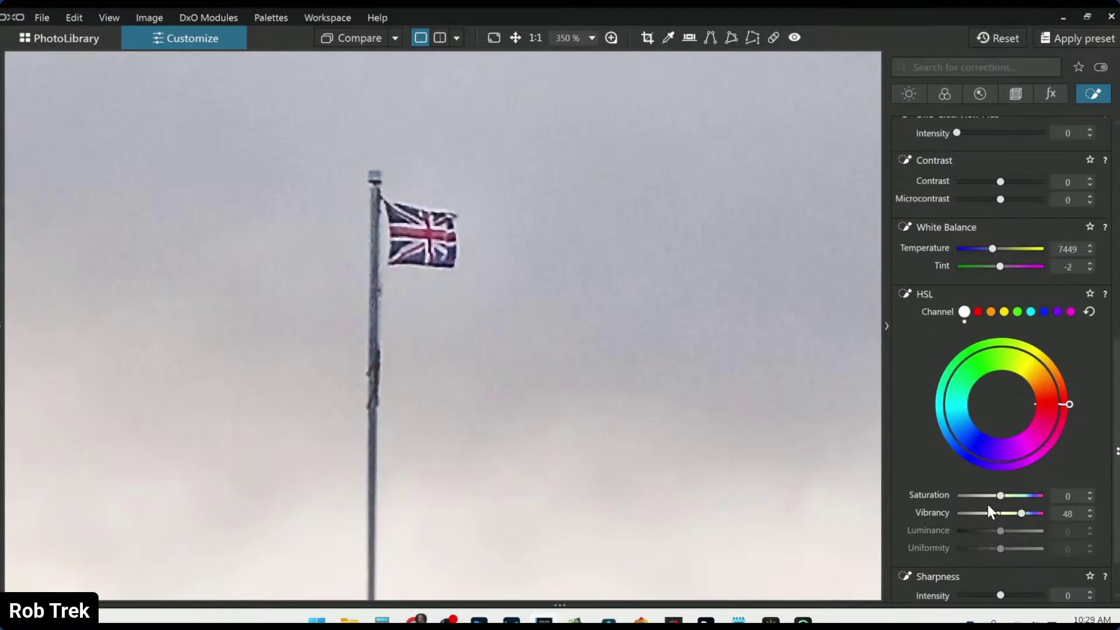
Close the local adjustments and compare the whole edited castle photo with its uncorrected original.
{"action": "key", "text": "l"}
{"action": "scroll", "coordinate": [809, 445], "scroll_direction": "down", "scroll_amount": 6}
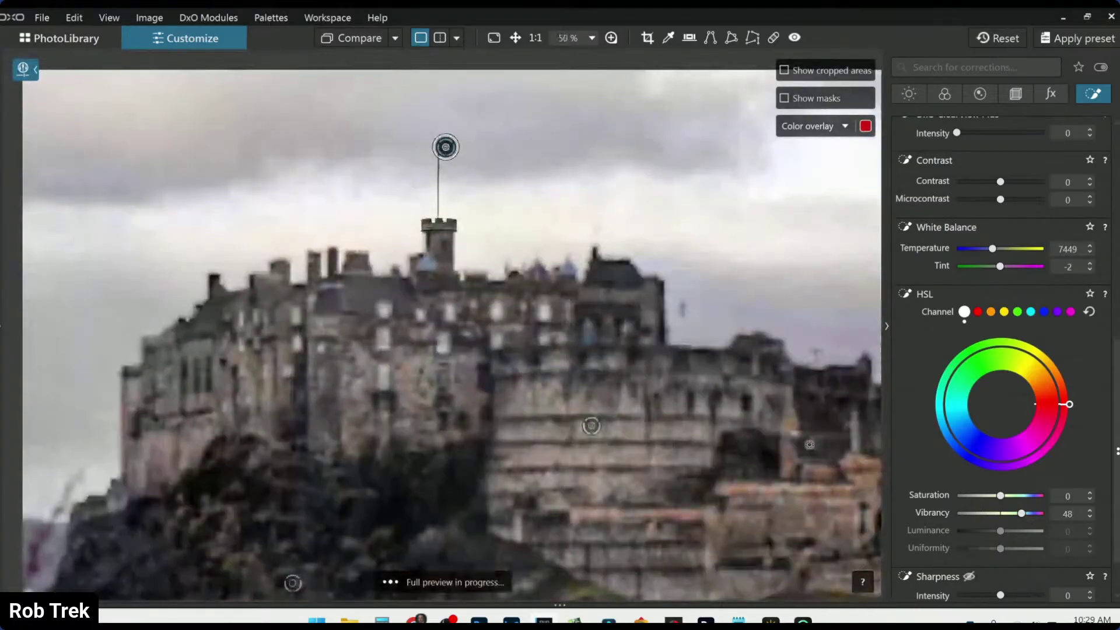
{"action": "scroll", "coordinate": [809, 445], "scroll_direction": "down", "scroll_amount": 1}
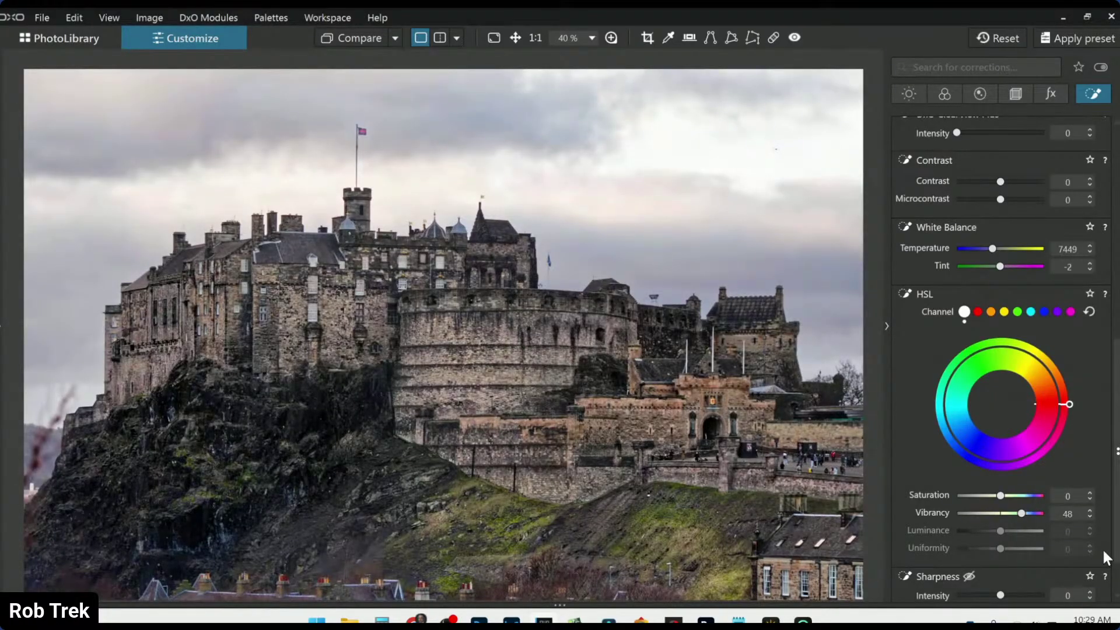
{"action": "scroll", "coordinate": [611, 300], "scroll_direction": "down", "scroll_amount": 1}
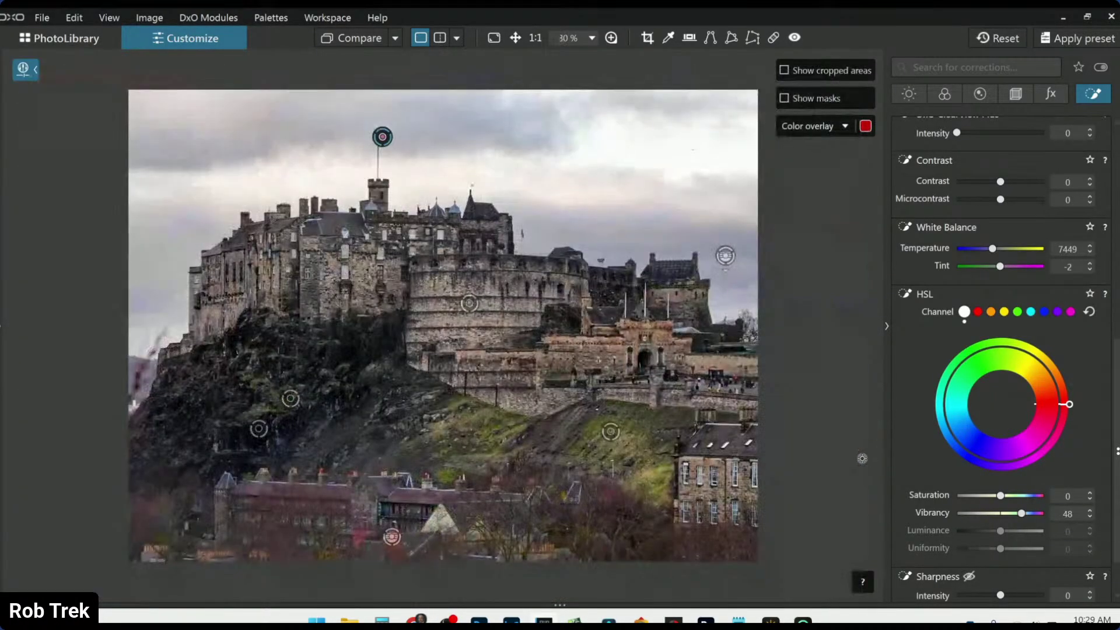
{"action": "left_click", "coordinate": [348, 37]}
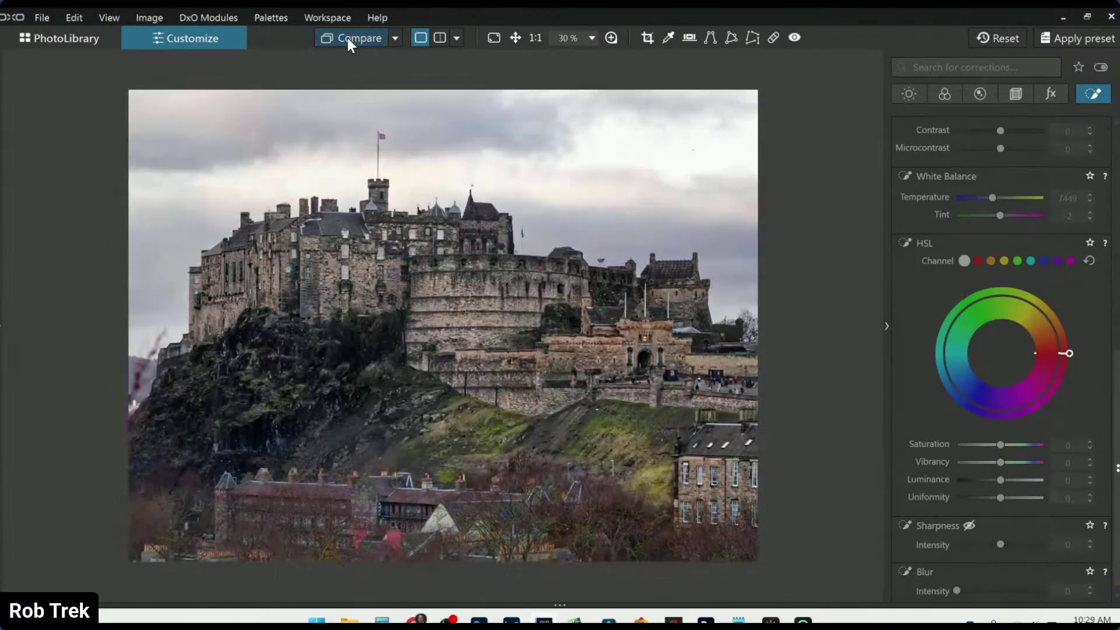
{"action": "left_click", "coordinate": [348, 37]}
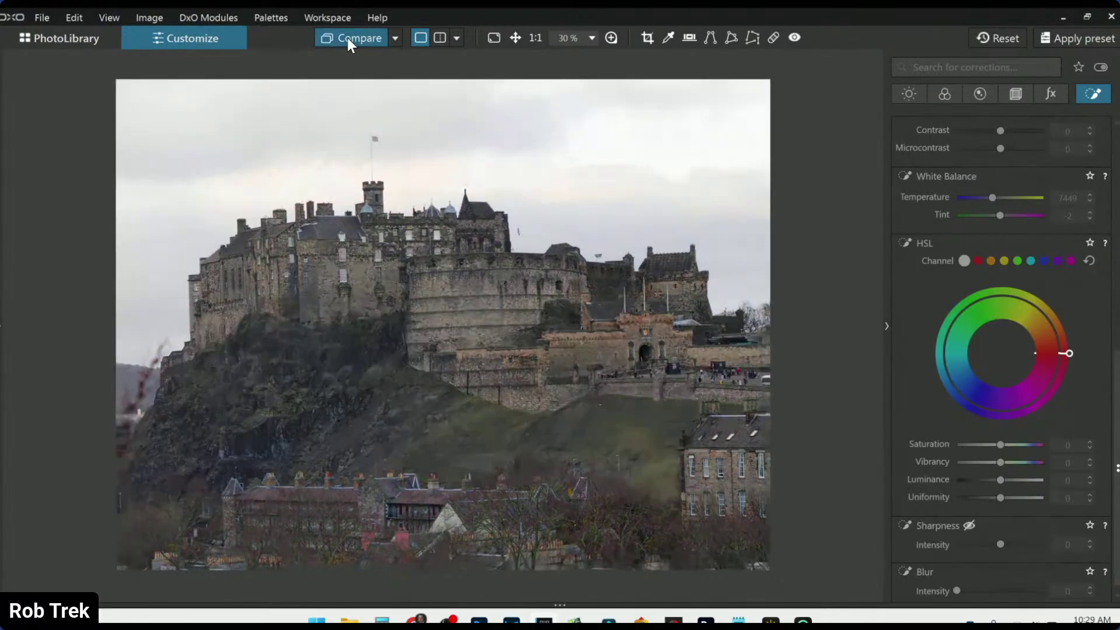
{"action": "left_click", "coordinate": [346, 37]}
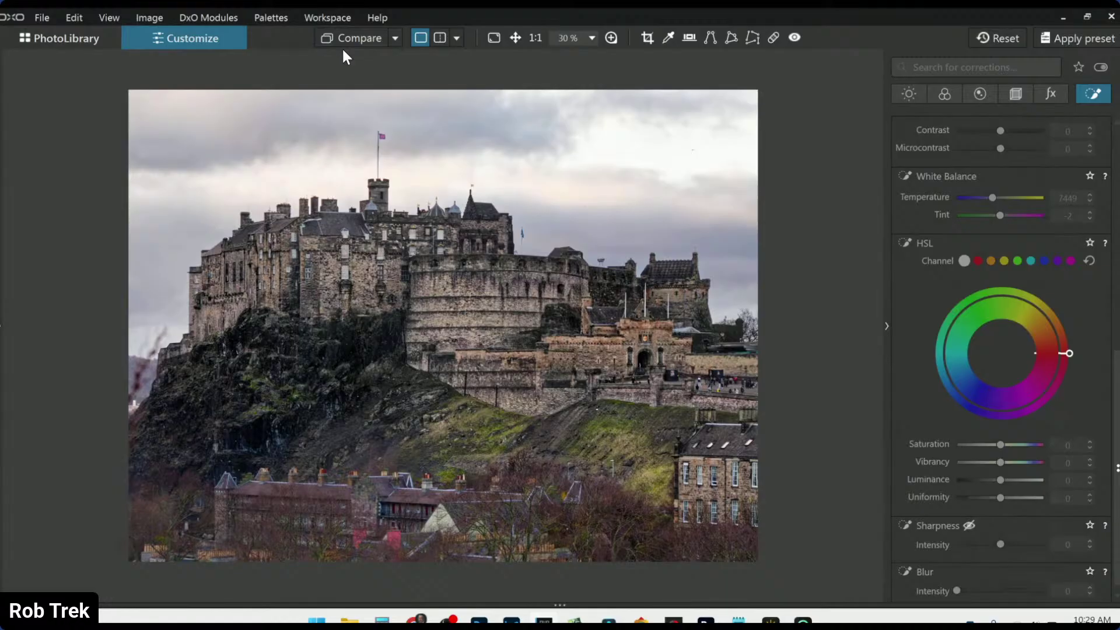
Export the edited castle photo to disk.
{"action": "right_click", "coordinate": [348, 94]}
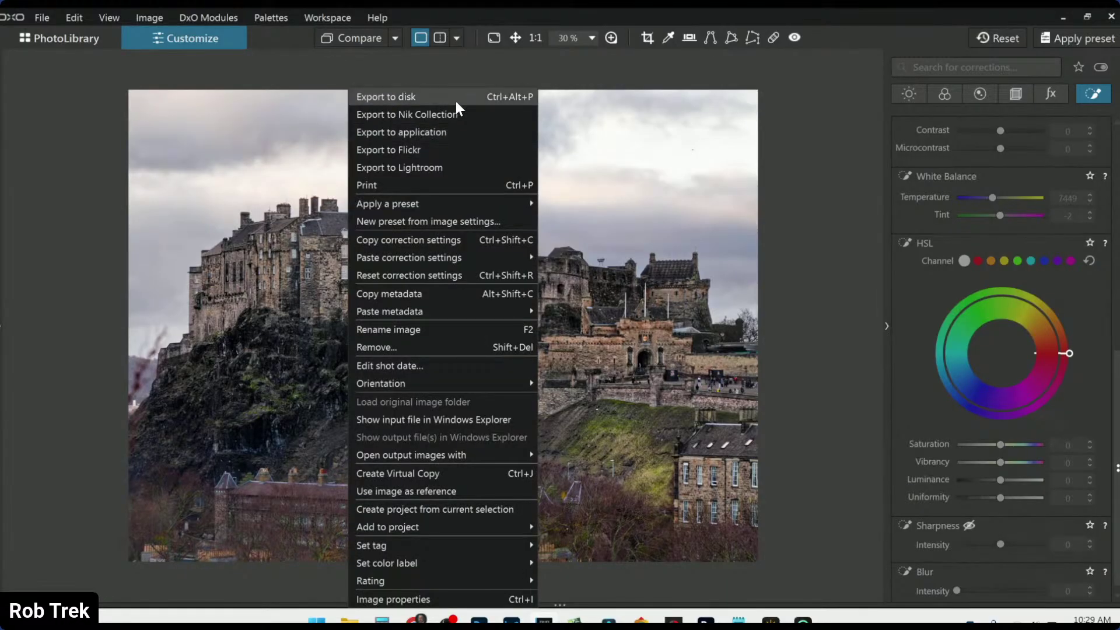
{"action": "left_click", "coordinate": [456, 98]}
{"action": "left_click", "coordinate": [742, 547]}
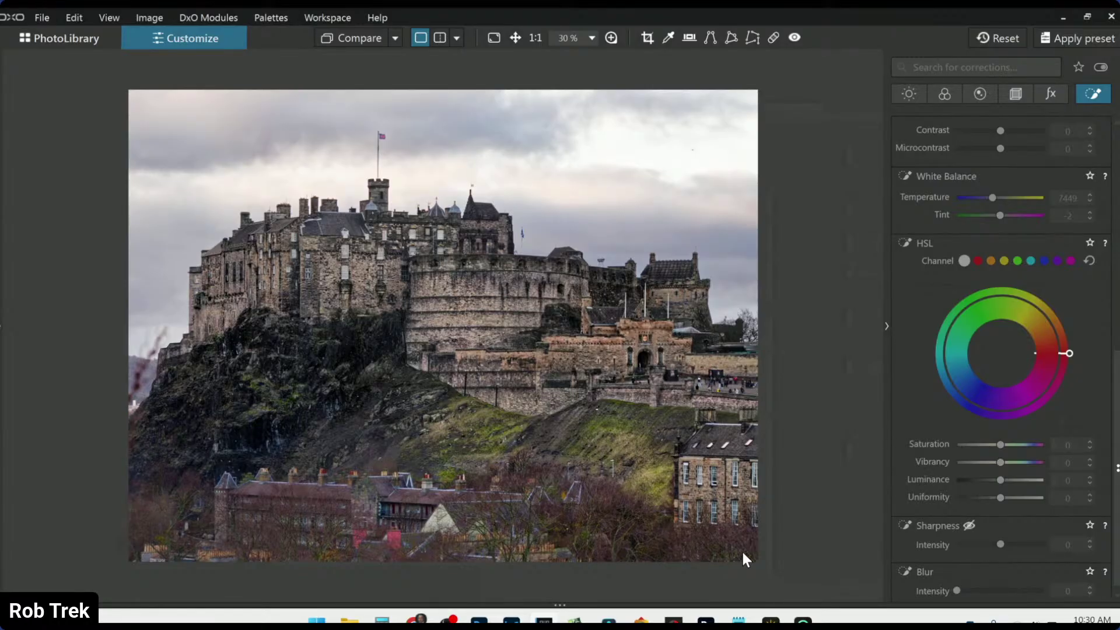
Return to the photo library and reset all corrections on the castle photo.
{"action": "left_click", "coordinate": [107, 36]}
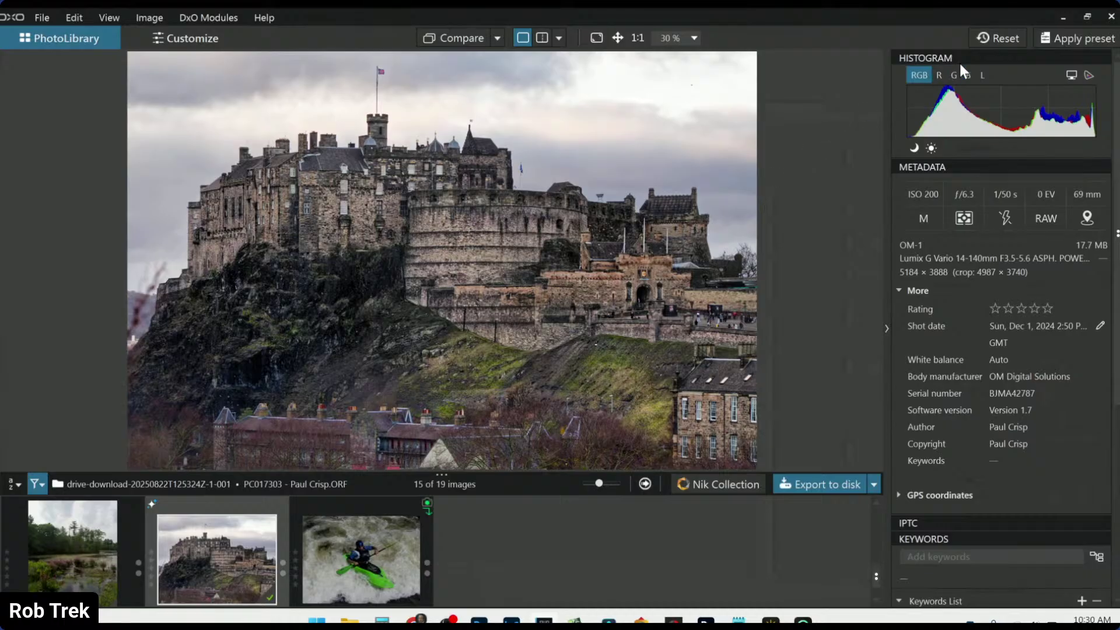
{"action": "left_click", "coordinate": [986, 49]}
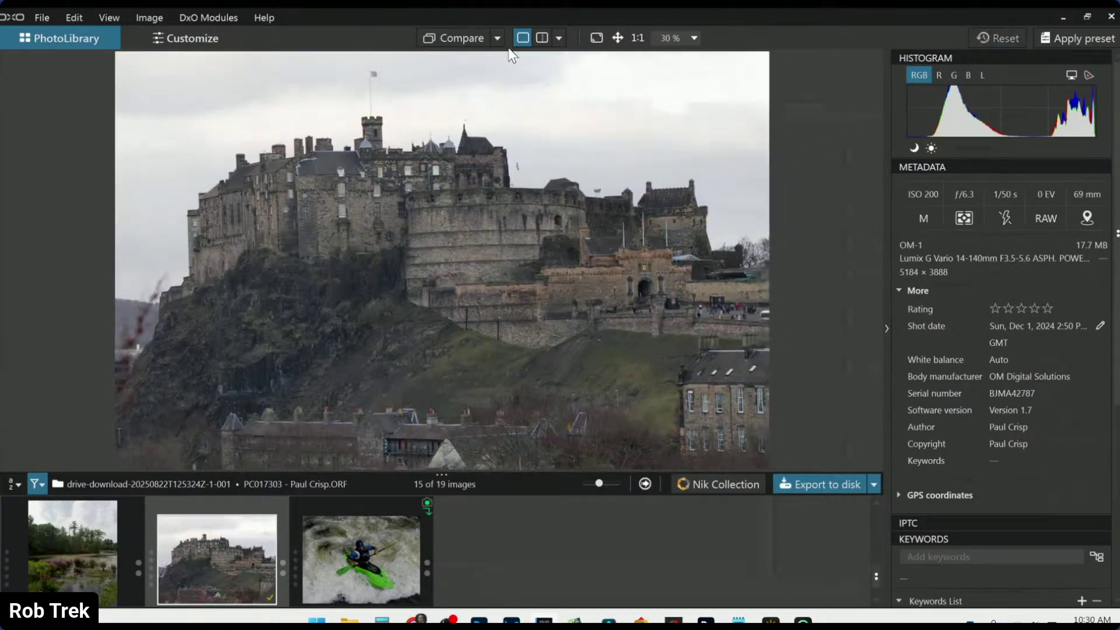
Use the castle photo as the reference image in a side-by-side comparison, with the side palettes and filmstrip hidden.
{"action": "left_click", "coordinate": [497, 41]}
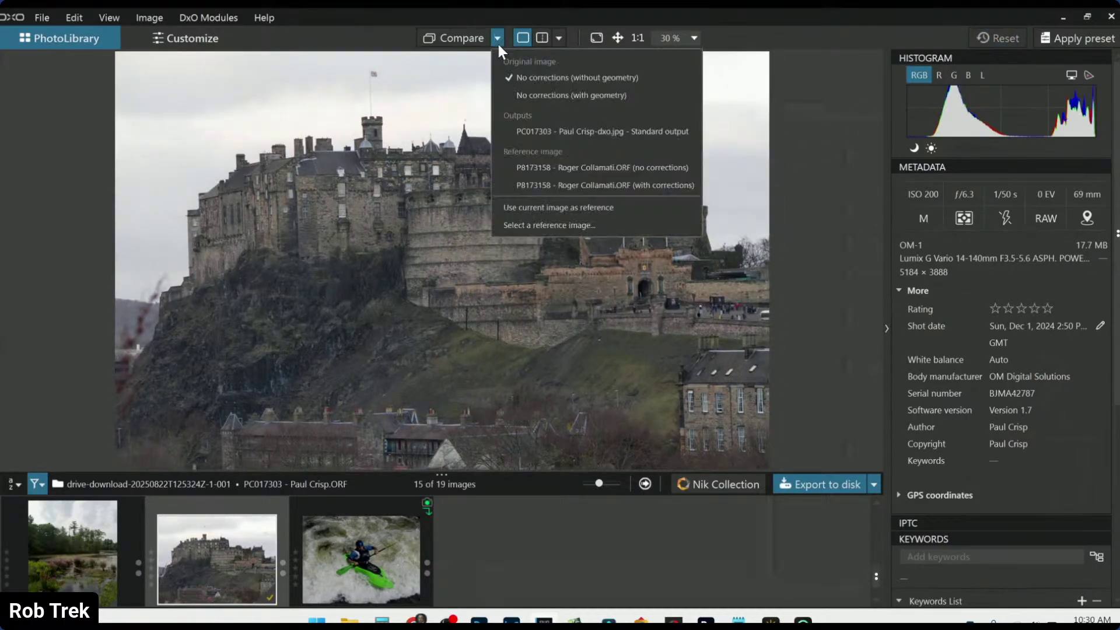
{"action": "left_click", "coordinate": [527, 124]}
{"action": "right_click", "coordinate": [220, 595]}
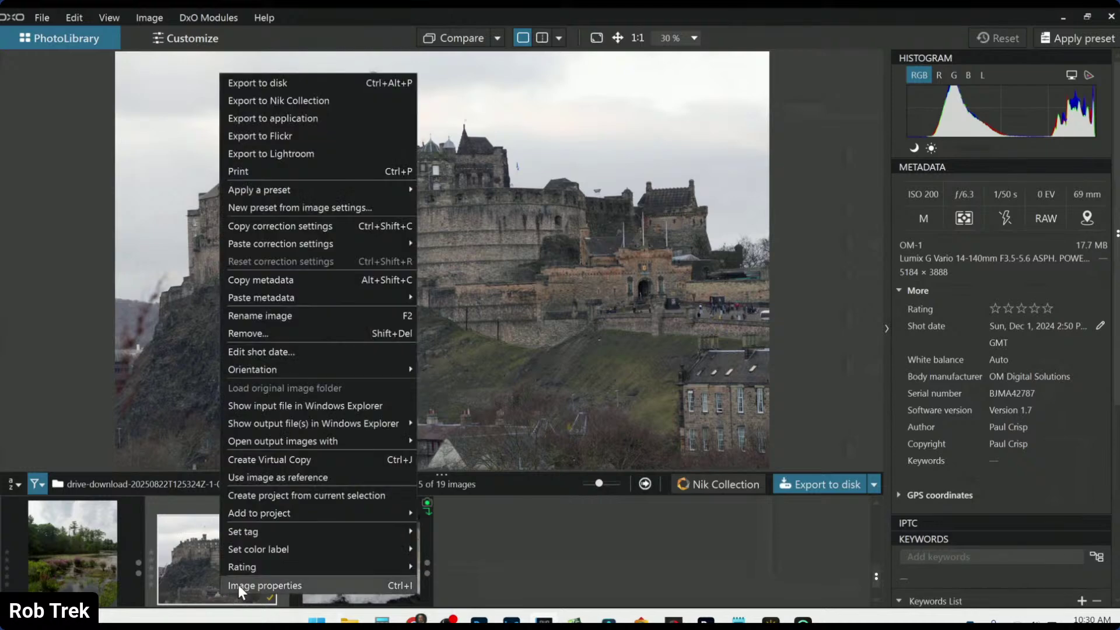
{"action": "left_click", "coordinate": [295, 477]}
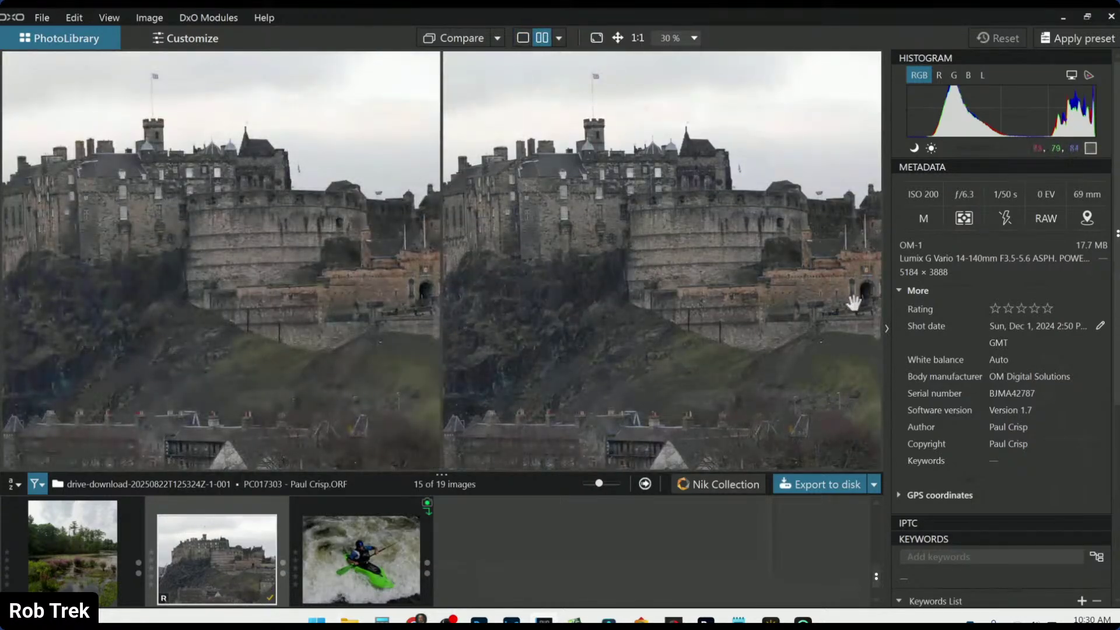
{"action": "left_click", "coordinate": [886, 330]}
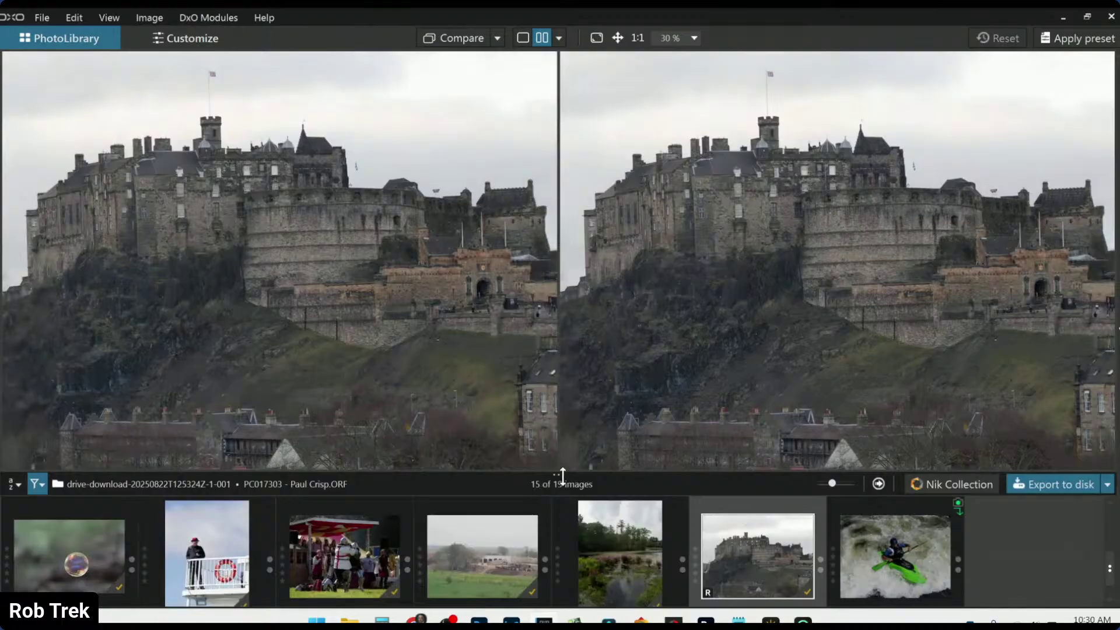
{"action": "left_click", "coordinate": [560, 476]}
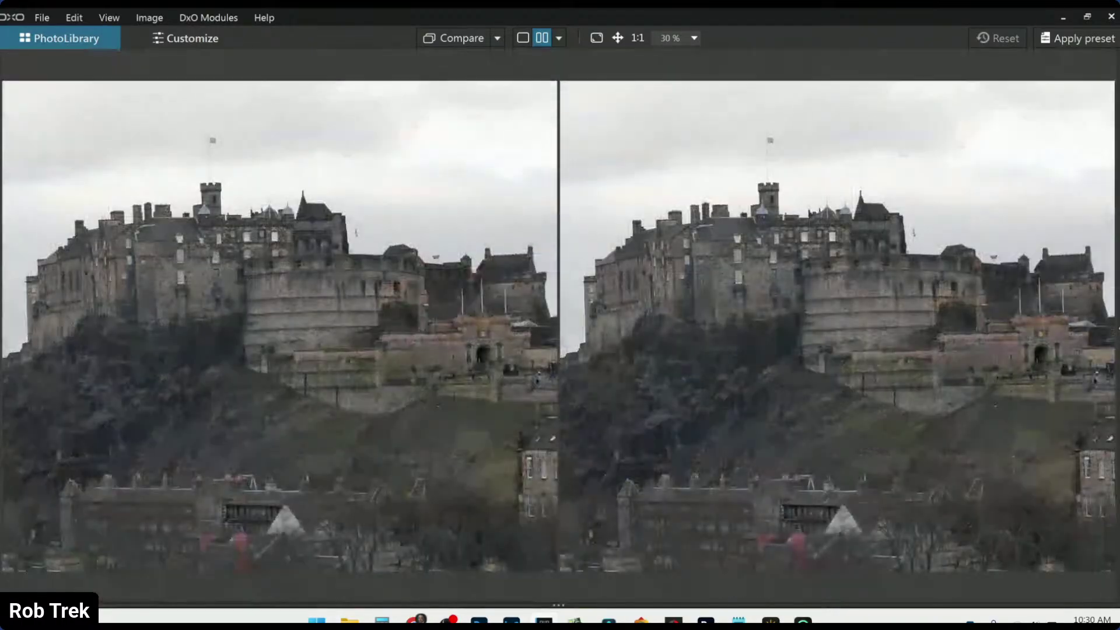
Compare the reset castle photo with its exported standard-output JPG and fit both images in the side-by-side view.
{"action": "left_click", "coordinate": [497, 38]}
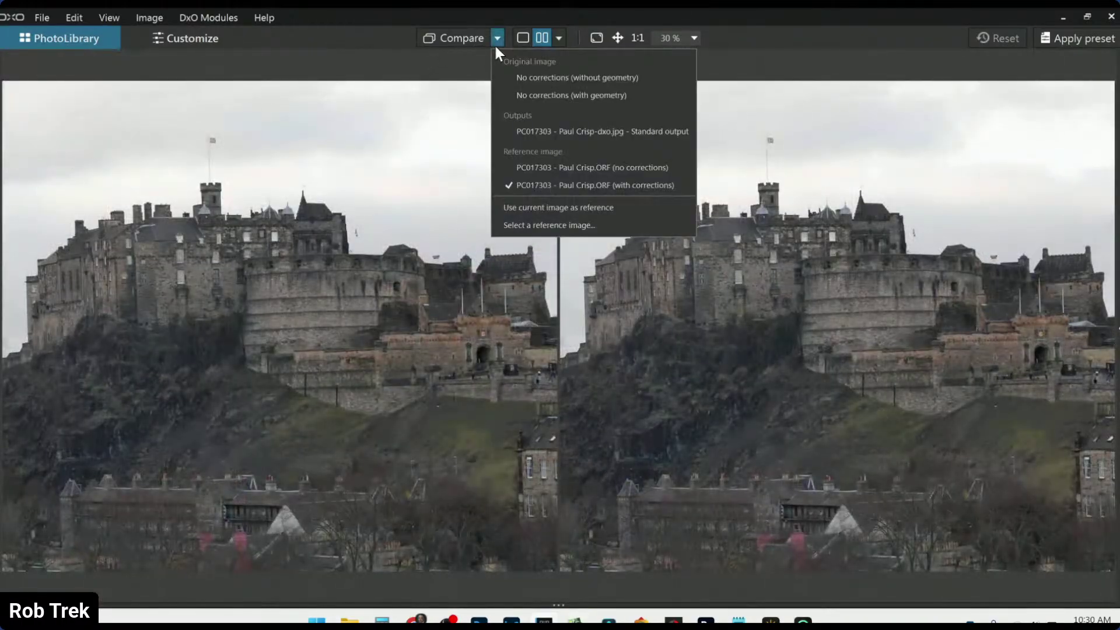
{"action": "left_click", "coordinate": [522, 134]}
{"action": "scroll", "coordinate": [793, 376], "scroll_direction": "down", "scroll_amount": 2}
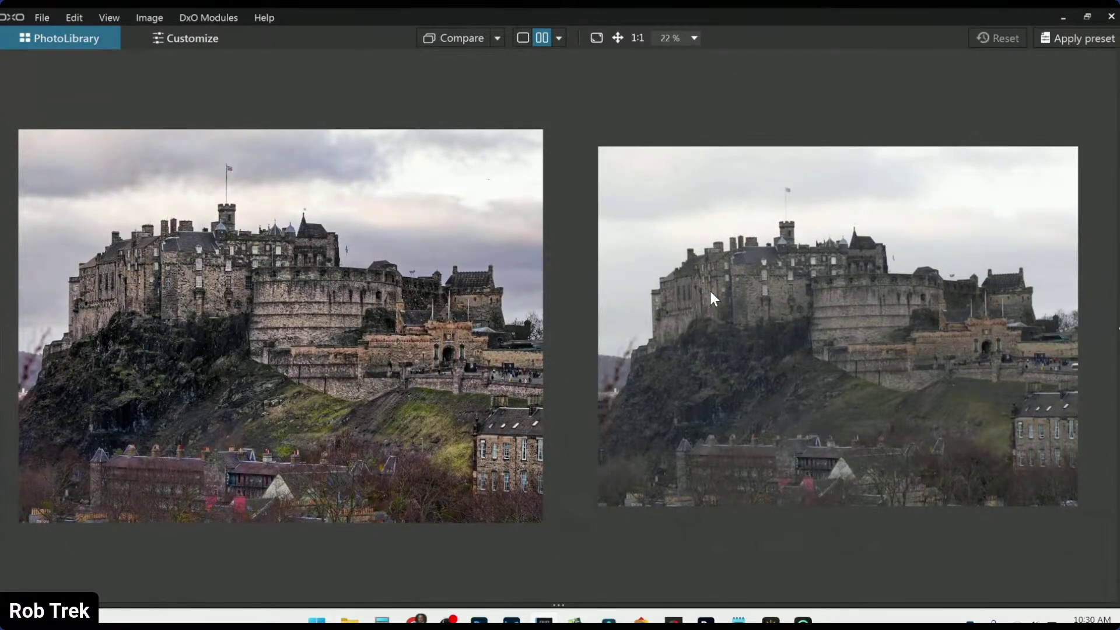
{"action": "scroll", "coordinate": [709, 293], "scroll_direction": "up", "scroll_amount": 1}
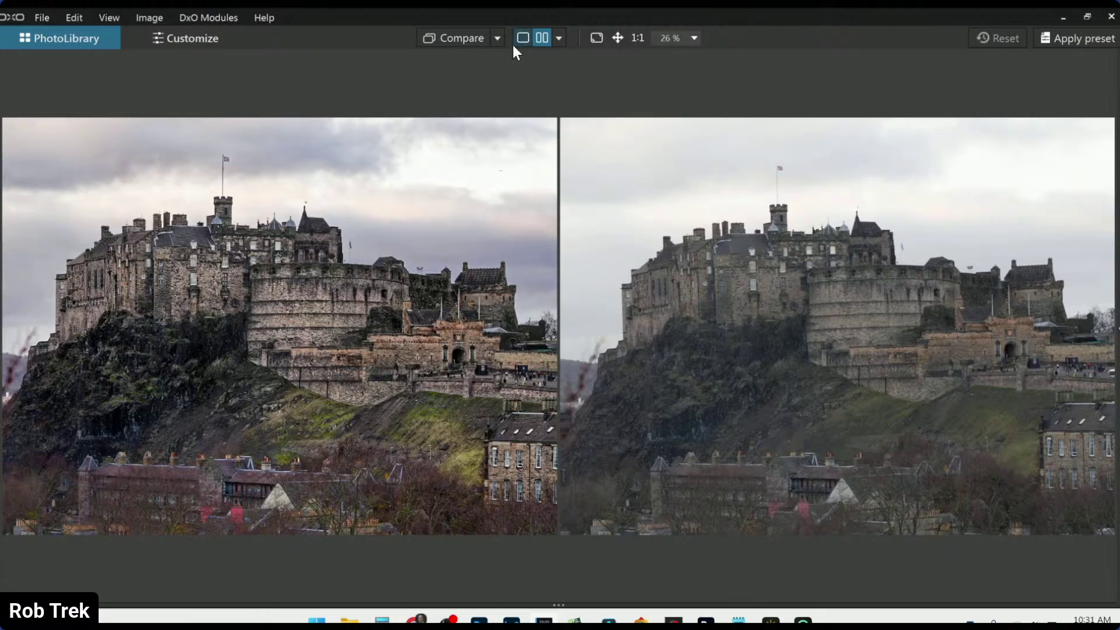
Change the comparison to a left/right split view and examine the castle's stonework and whole image across the divider.
{"action": "left_click", "coordinate": [559, 41]}
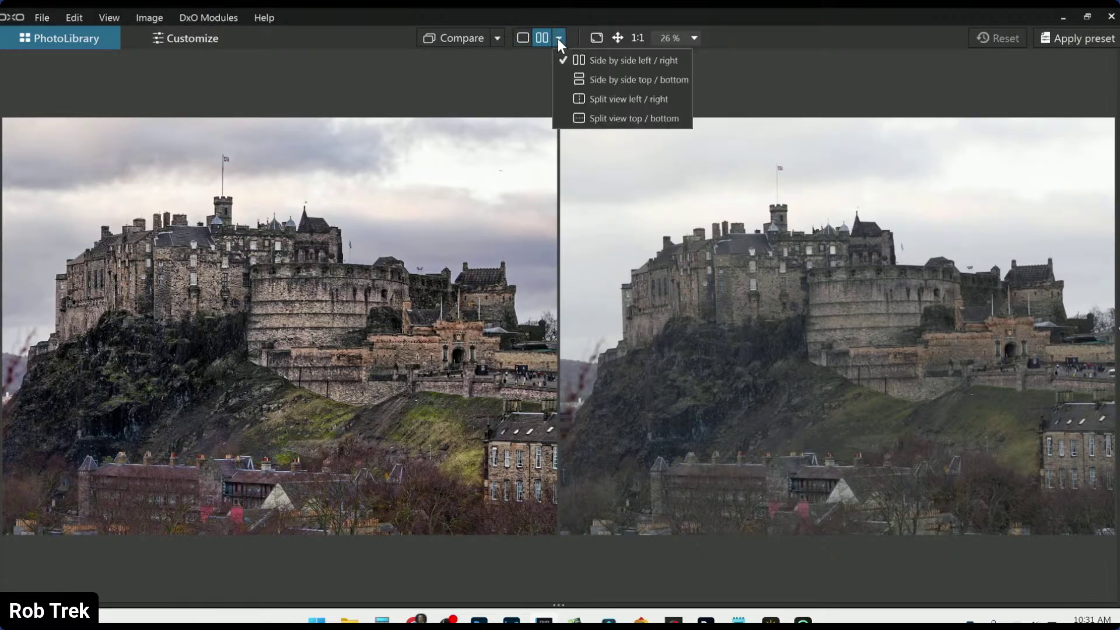
{"action": "left_click", "coordinate": [583, 101]}
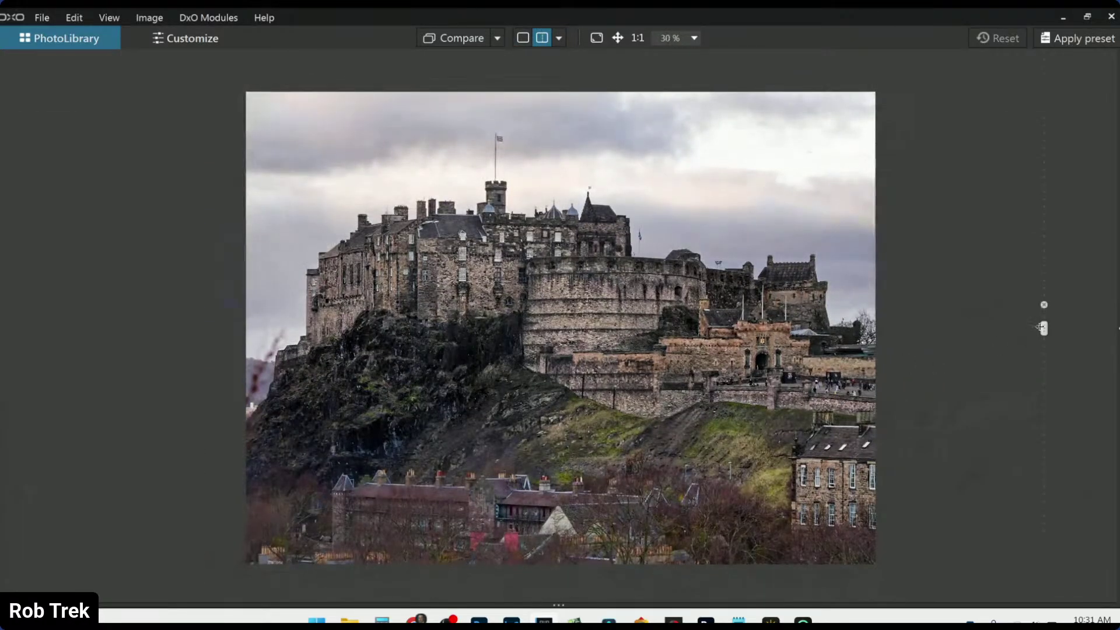
{"action": "left_click_drag", "start_coordinate": [1044, 325], "coordinate": [925, 388]}
{"action": "scroll", "coordinate": [462, 255], "scroll_direction": "up", "scroll_amount": 5}
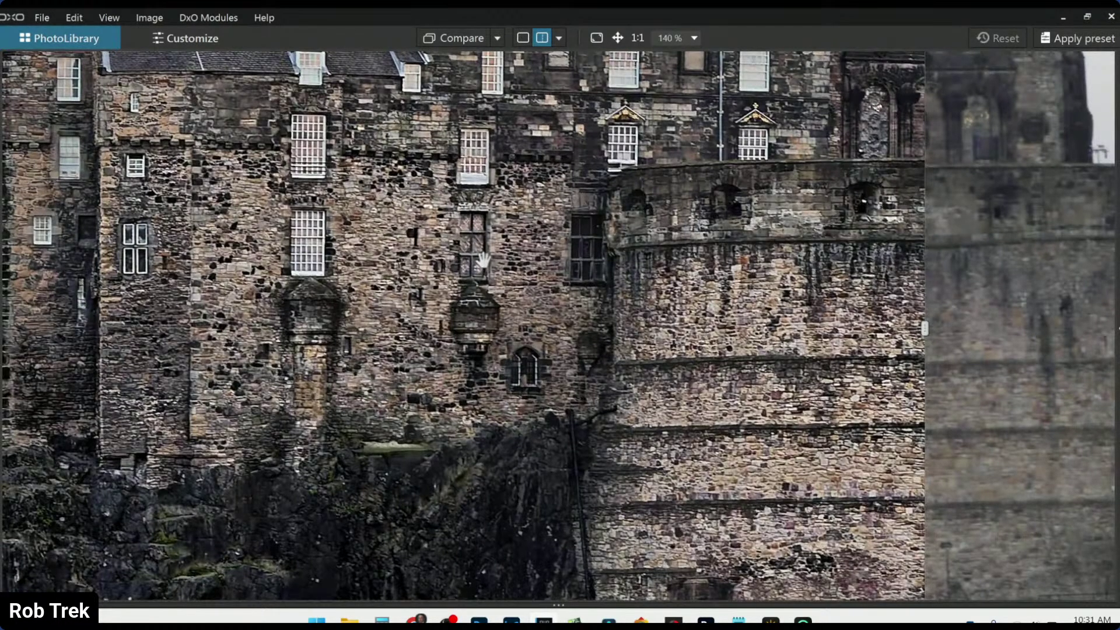
{"action": "scroll", "coordinate": [483, 261], "scroll_direction": "down", "scroll_amount": 2}
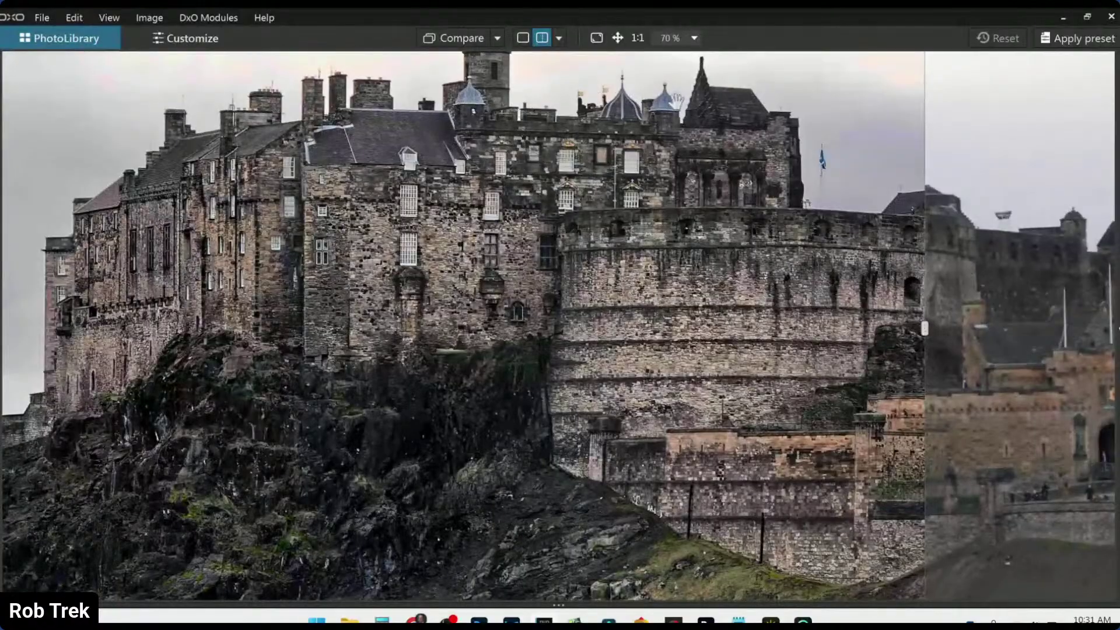
{"action": "scroll", "coordinate": [473, 93], "scroll_direction": "down", "scroll_amount": 1}
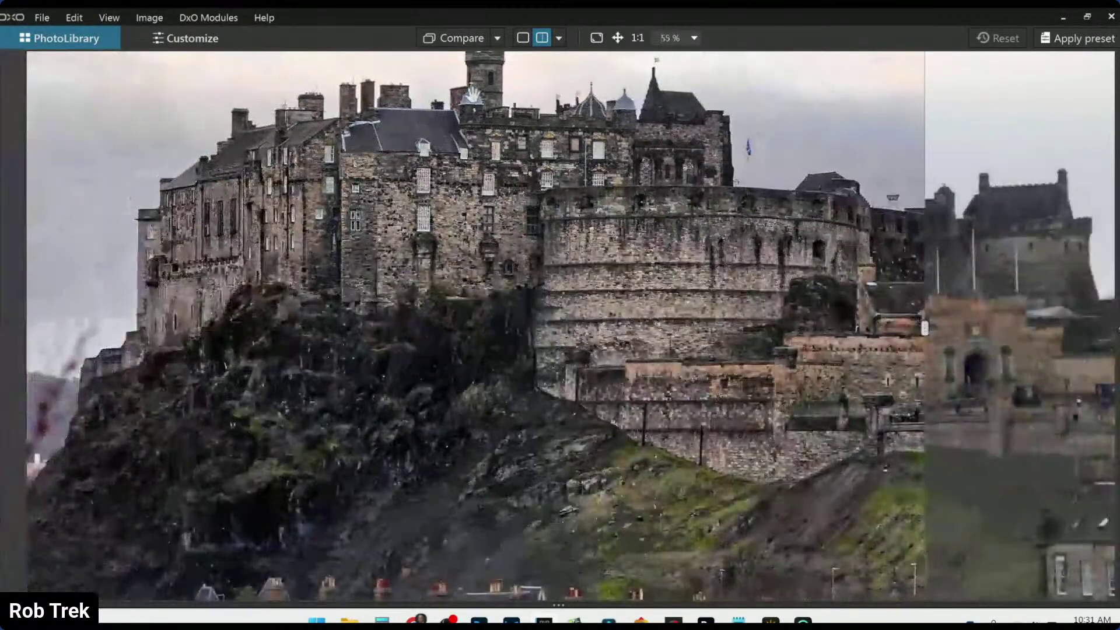
{"action": "scroll", "coordinate": [472, 93], "scroll_direction": "down", "scroll_amount": 3}
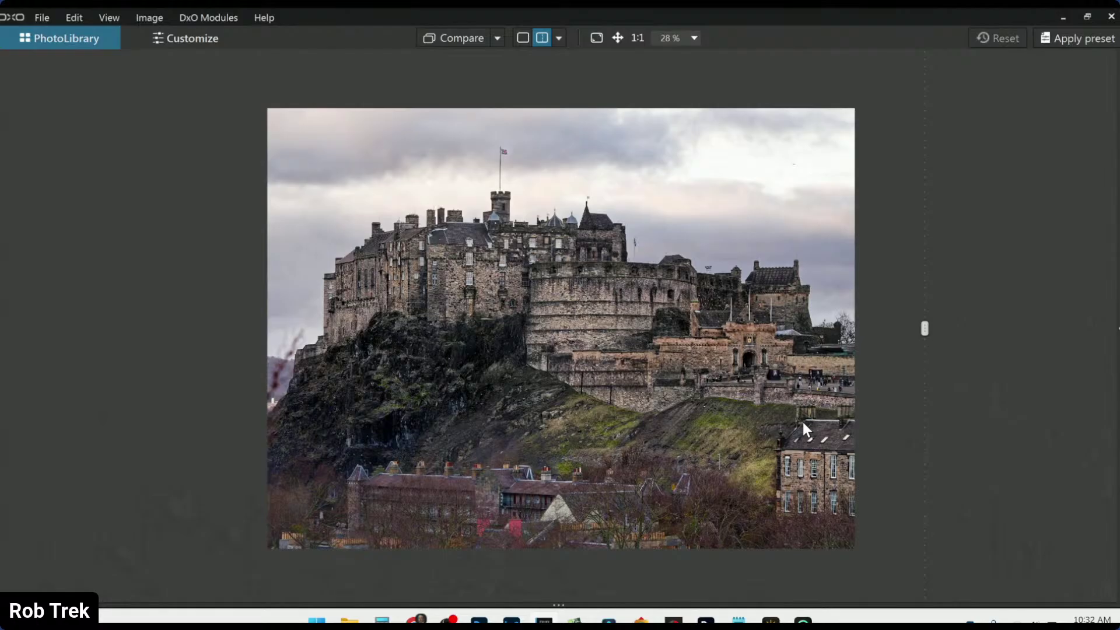
{"action": "left_click", "coordinate": [925, 329]}
{"action": "left_click_drag", "start_coordinate": [925, 329], "coordinate": [159, 326]}
Show the side palettes again, enlarge the filmstrip and bring the kayaker photo into view.
{"action": "key", "text": "Tab"}
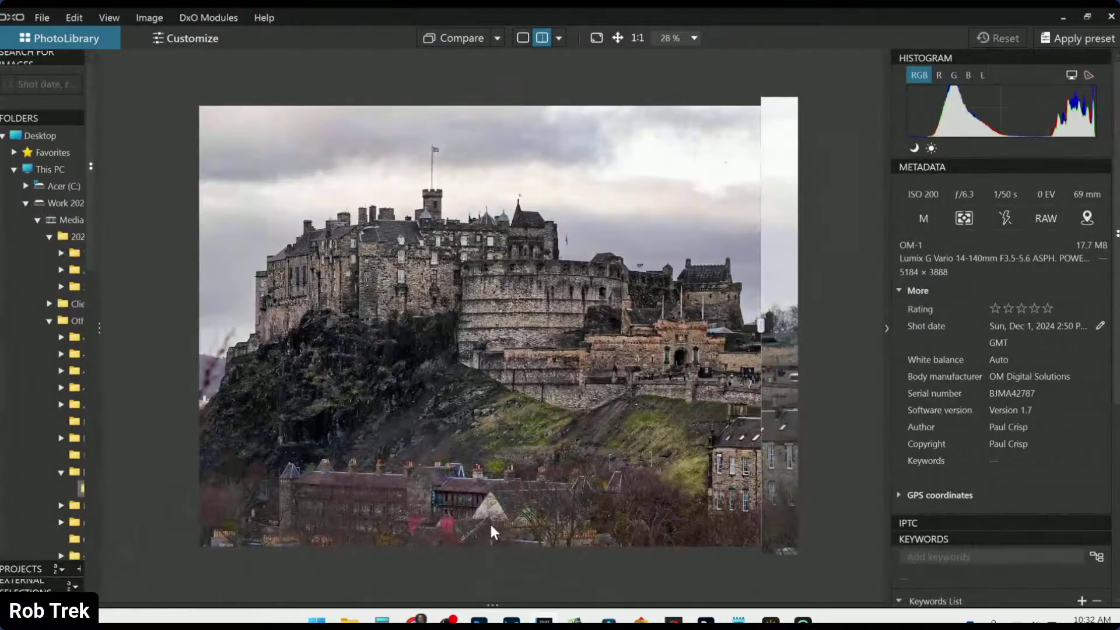
{"action": "left_click_drag", "start_coordinate": [484, 593], "coordinate": [485, 453]}
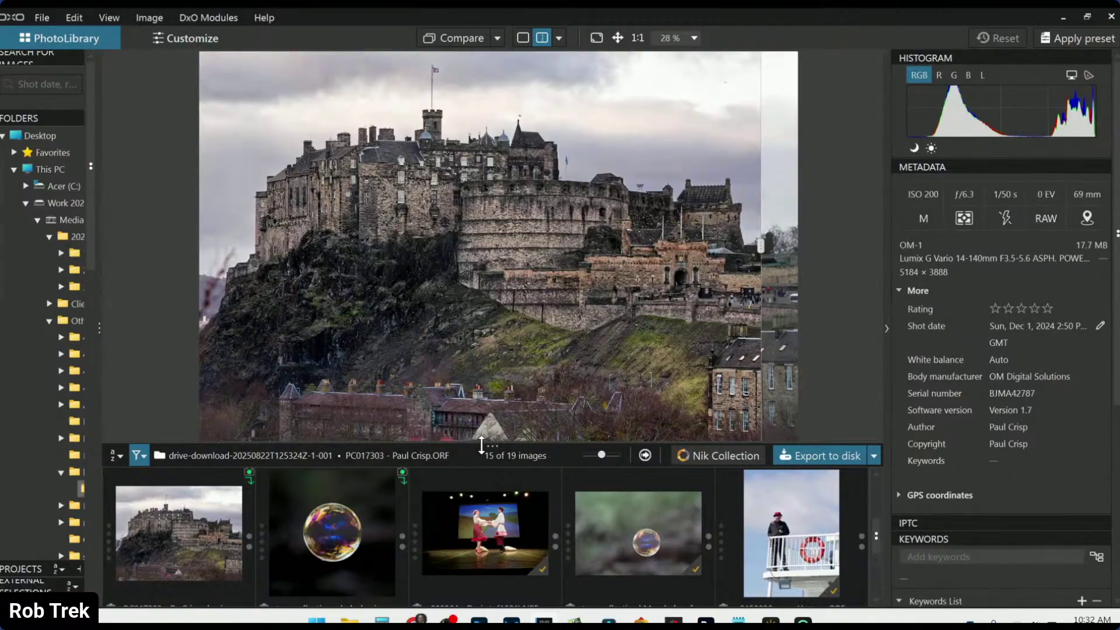
{"action": "left_click_drag", "start_coordinate": [480, 443], "coordinate": [488, 415]}
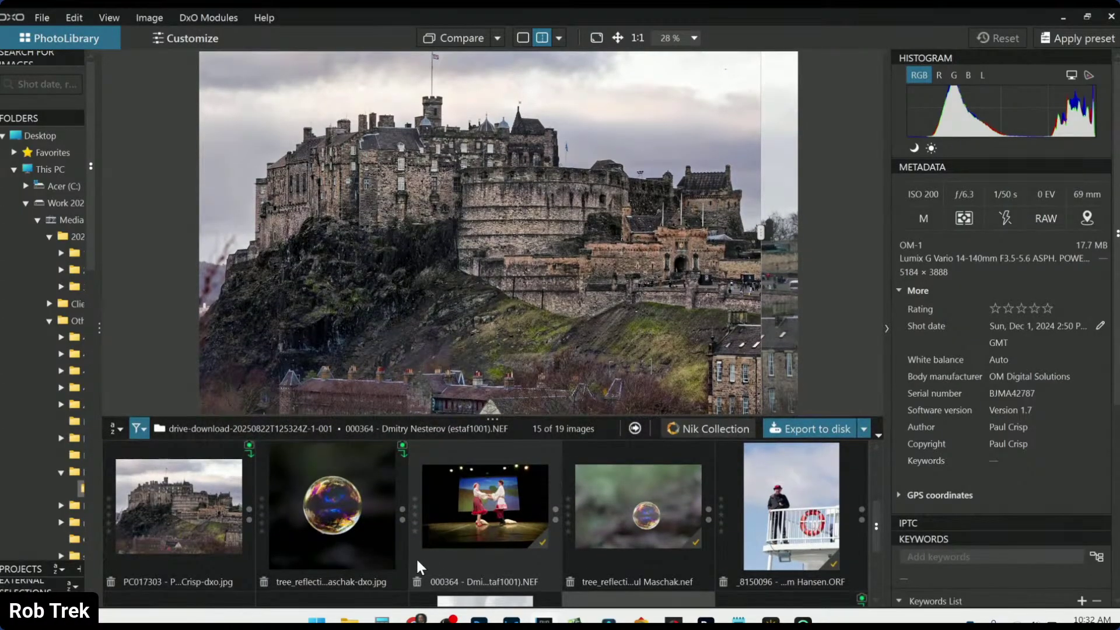
{"action": "scroll", "coordinate": [416, 557], "scroll_direction": "down", "scroll_amount": 2}
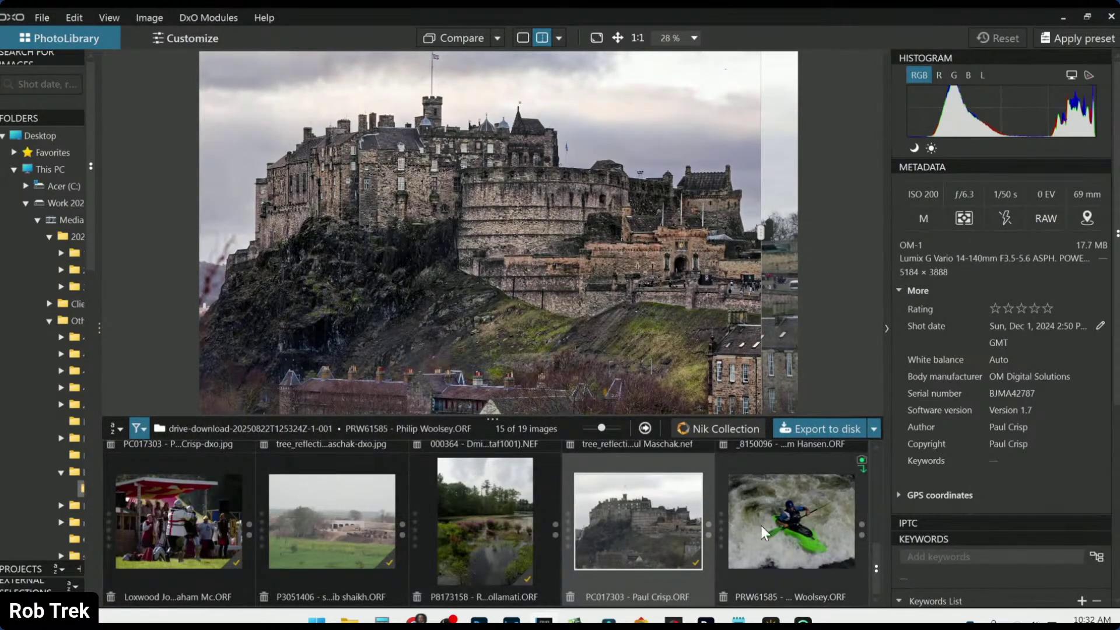
Open the kayaker photo for customizing in single-image view and apply the first general purpose preset.
{"action": "left_click", "coordinate": [790, 526]}
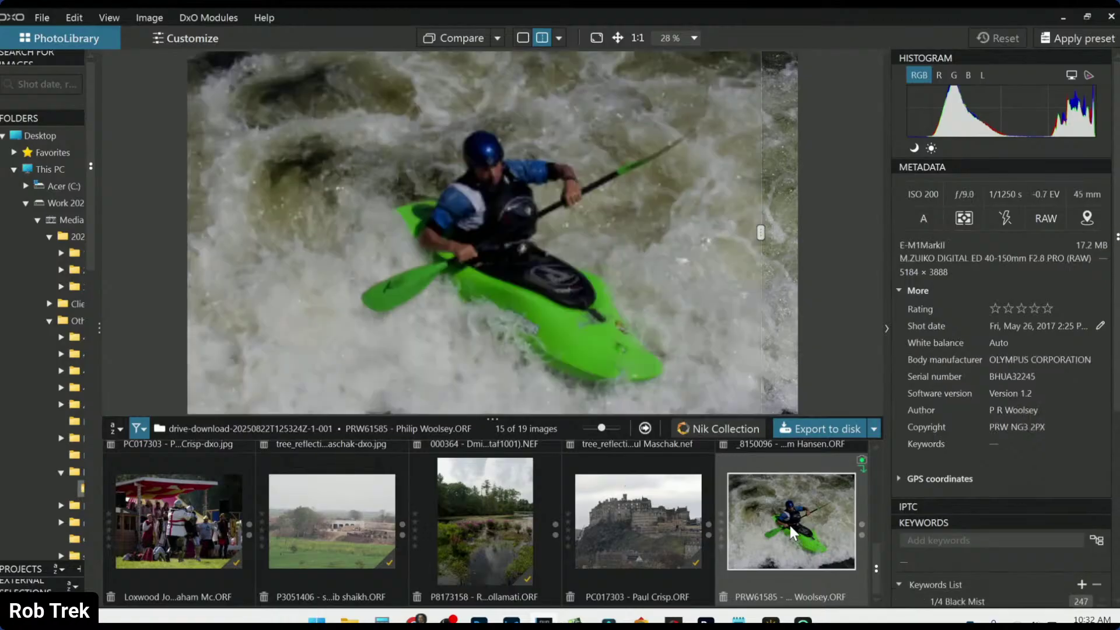
{"action": "double_click", "coordinate": [789, 526]}
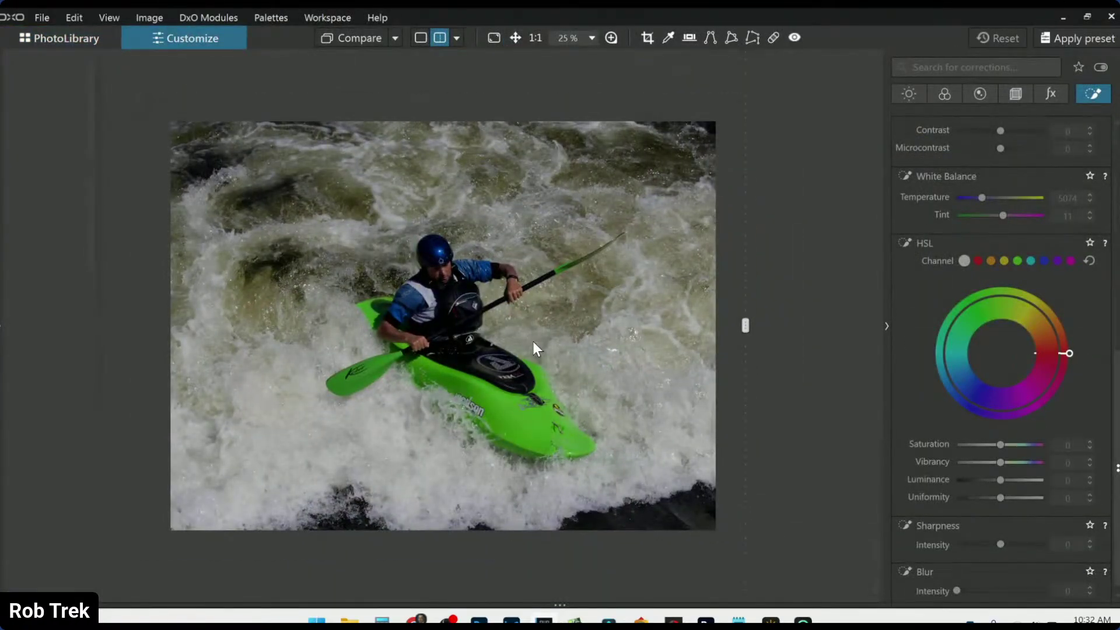
{"action": "left_click", "coordinate": [425, 36]}
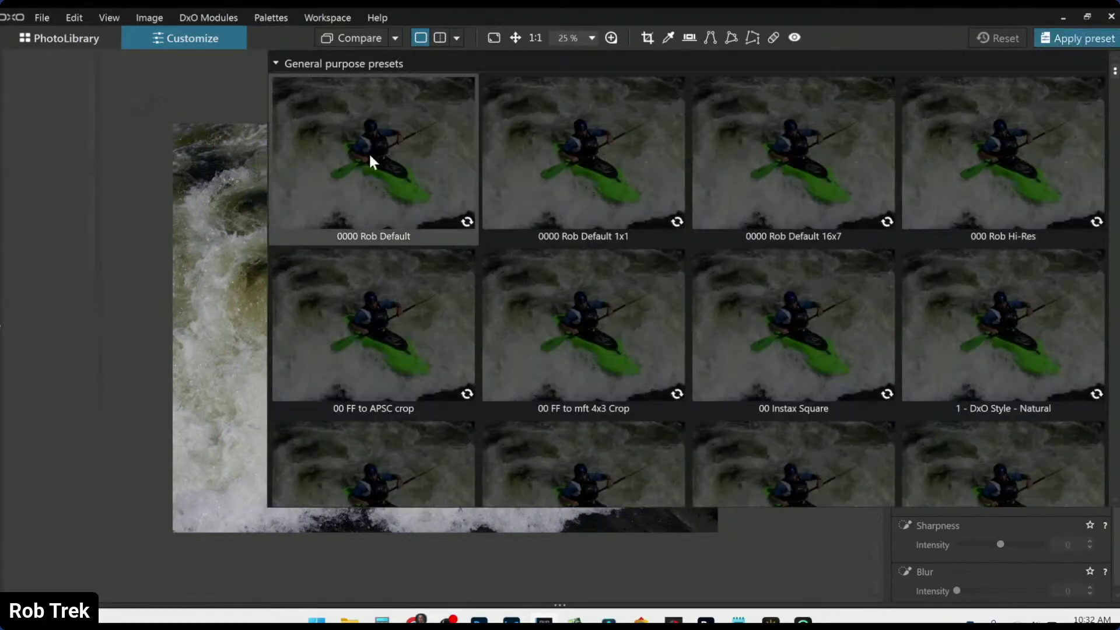
{"action": "left_click", "coordinate": [369, 154]}
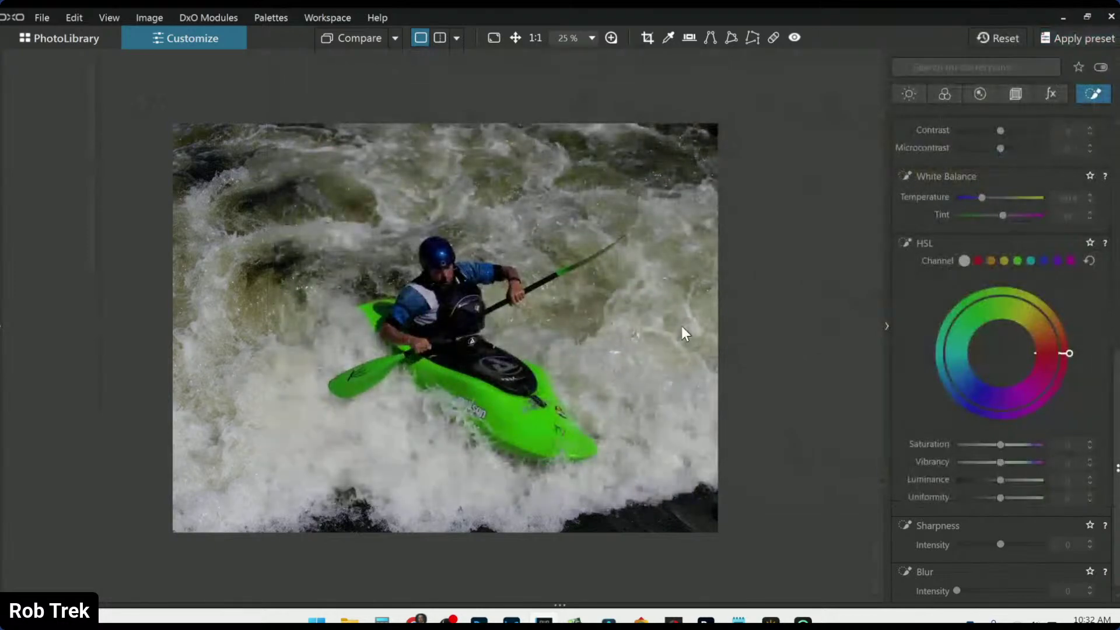
Set the kayaker photo's overall manual exposure correction to 0.70.
{"action": "left_click", "coordinate": [908, 94]}
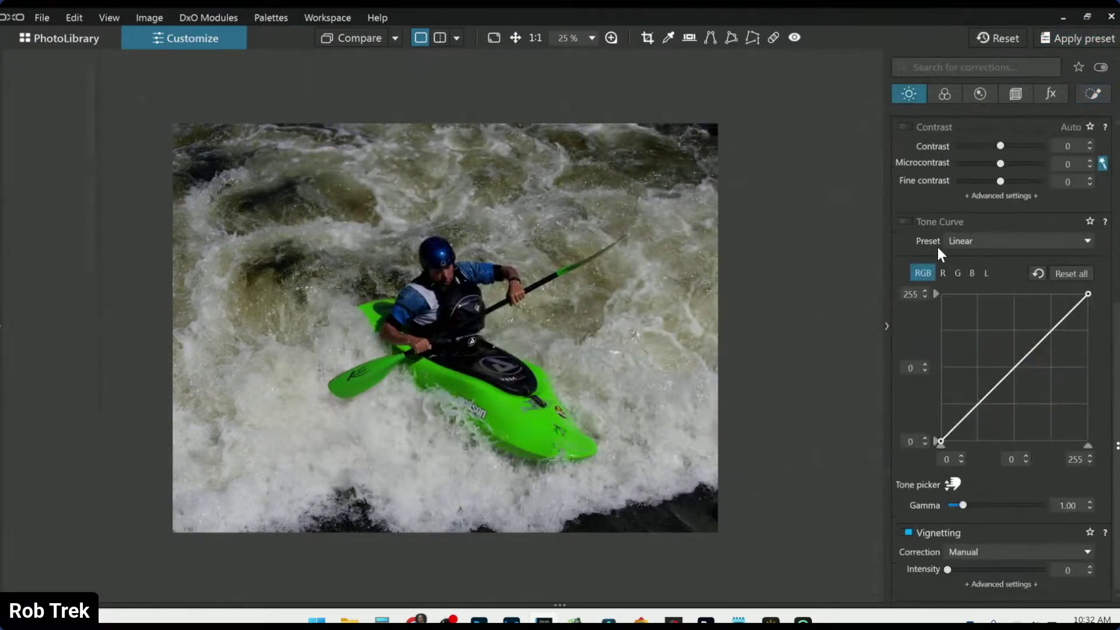
{"action": "scroll", "coordinate": [944, 272], "scroll_direction": "up", "scroll_amount": 5}
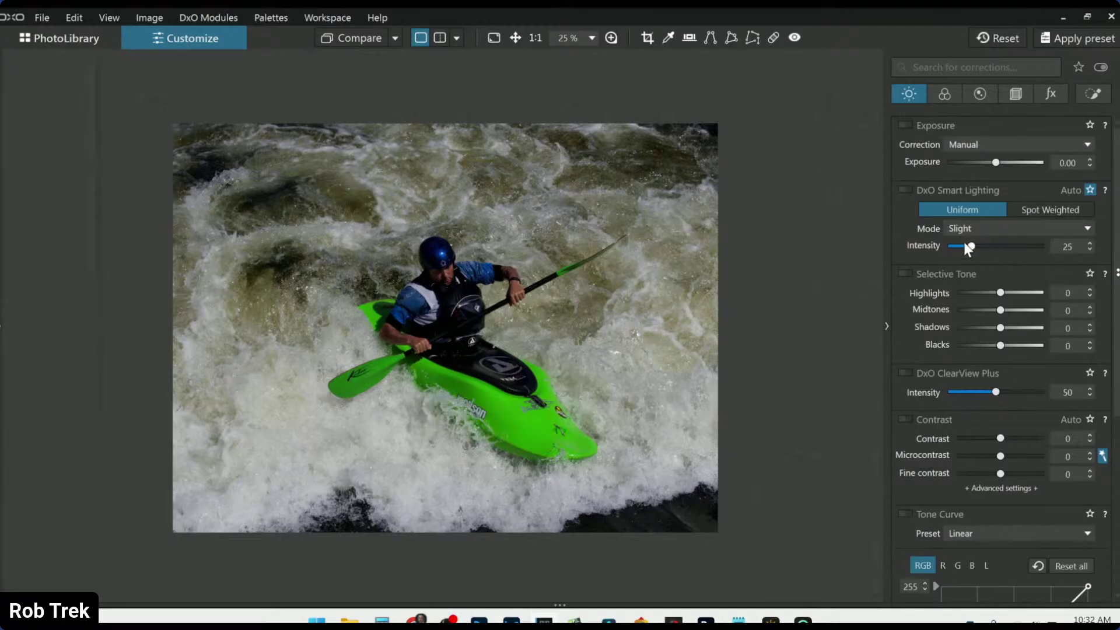
{"action": "left_click", "coordinate": [998, 165]}
{"action": "scroll", "coordinate": [998, 164], "scroll_direction": "up", "scroll_amount": 1}
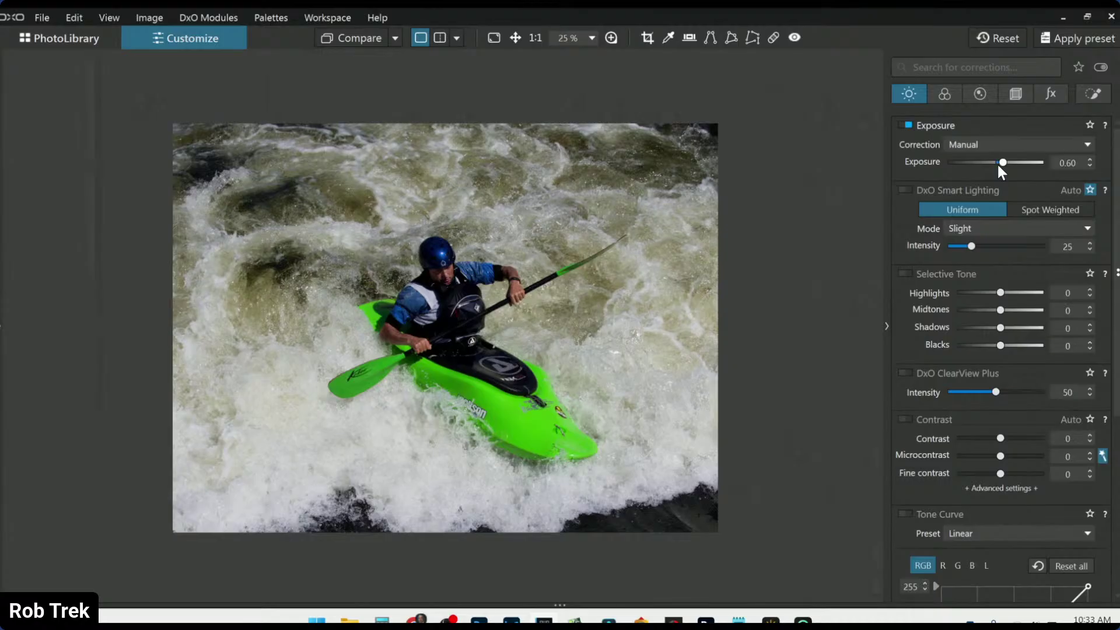
{"action": "scroll", "coordinate": [996, 162], "scroll_direction": "up", "scroll_amount": 1}
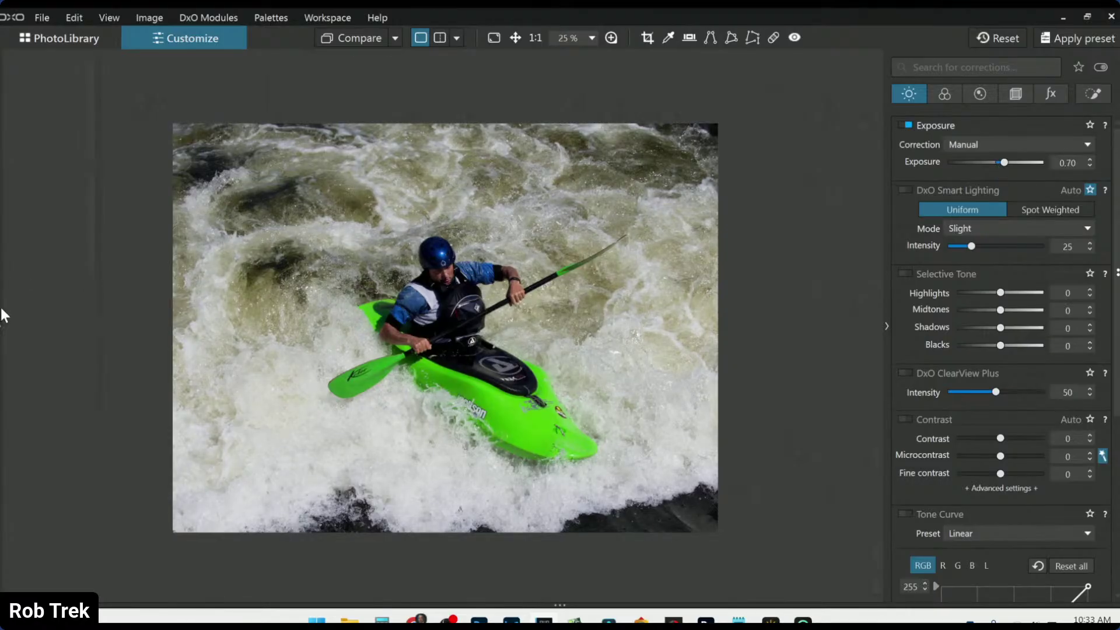
Add a local adjustment control point on the kayaker's face and enlarge its circle to cover the head and upper chest.
{"action": "mouse_move", "coordinate": [1, 307]}
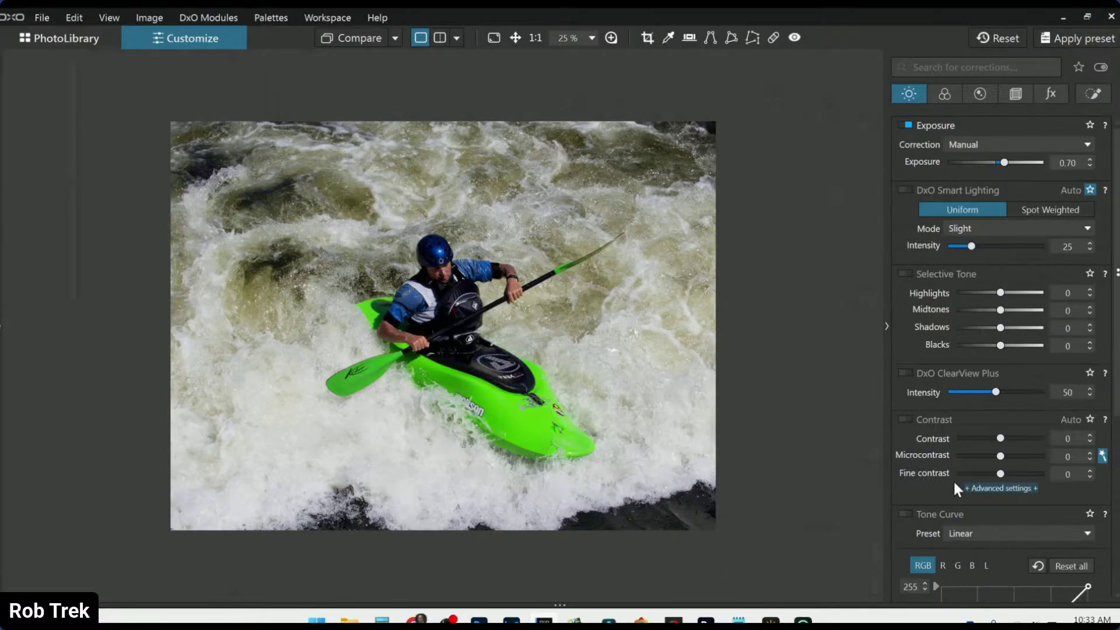
{"action": "left_click", "coordinate": [1093, 93]}
{"action": "left_click", "coordinate": [936, 147]}
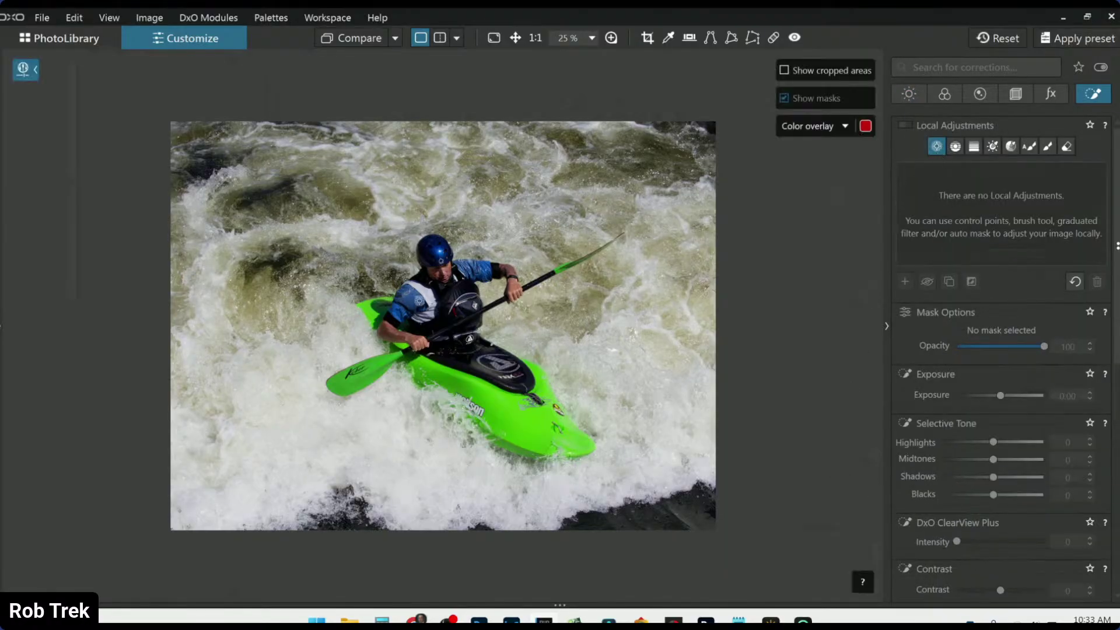
{"action": "scroll", "coordinate": [415, 261], "scroll_direction": "up", "scroll_amount": 2}
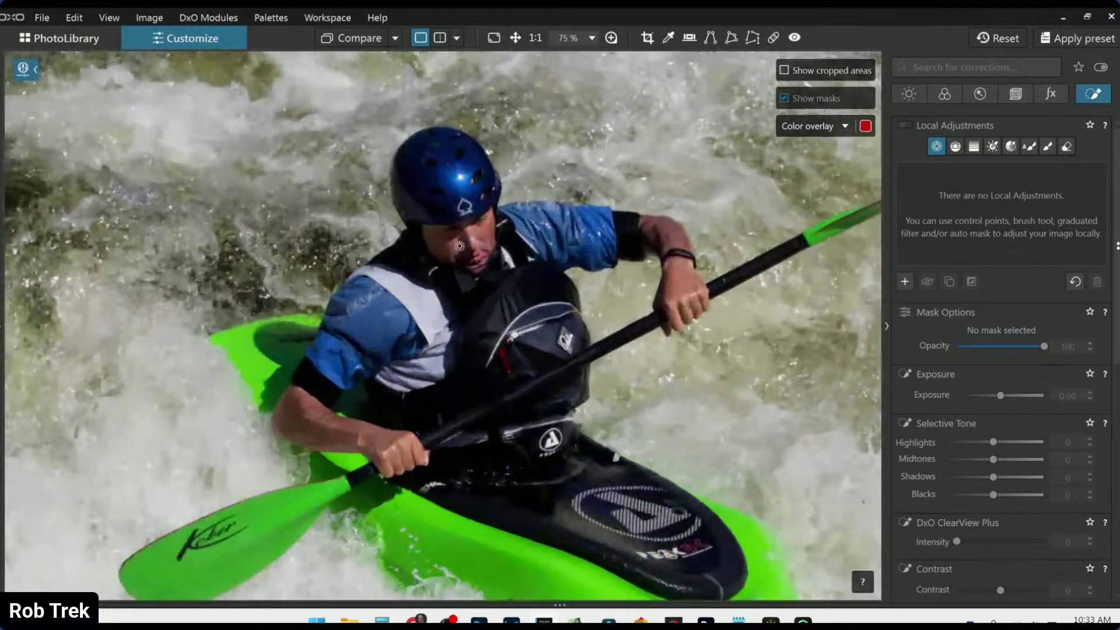
{"action": "left_click", "coordinate": [444, 241]}
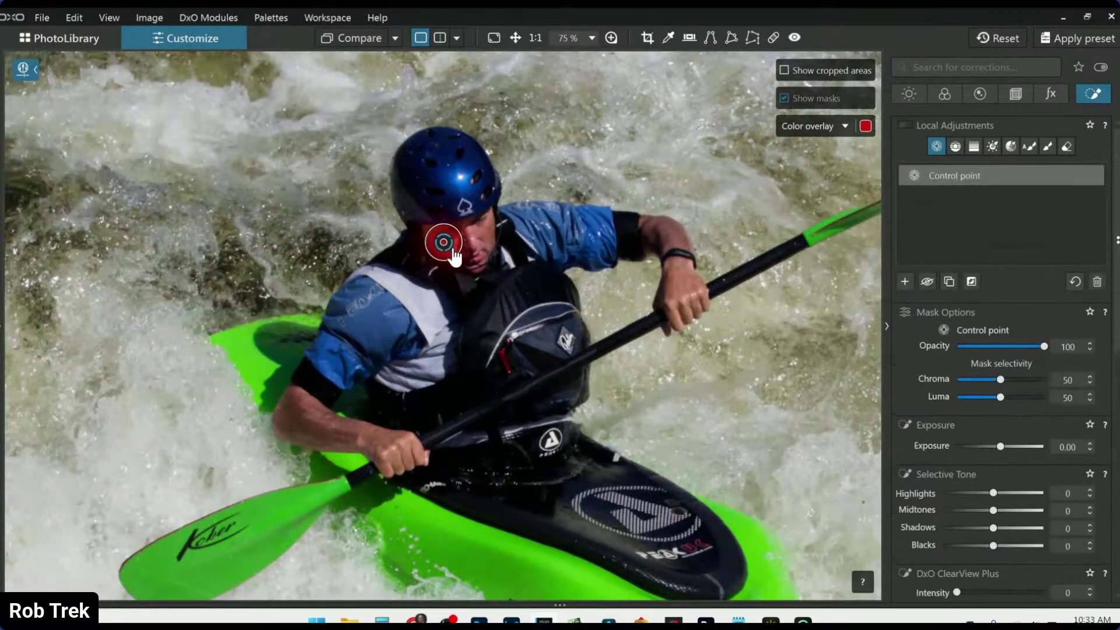
{"action": "left_click_drag", "start_coordinate": [497, 283], "coordinate": [517, 298]}
Set the face control point's selective tones to highlights 7, midtones 27 and shadows 51.
{"action": "scroll", "coordinate": [1049, 477], "scroll_direction": "down", "scroll_amount": 2}
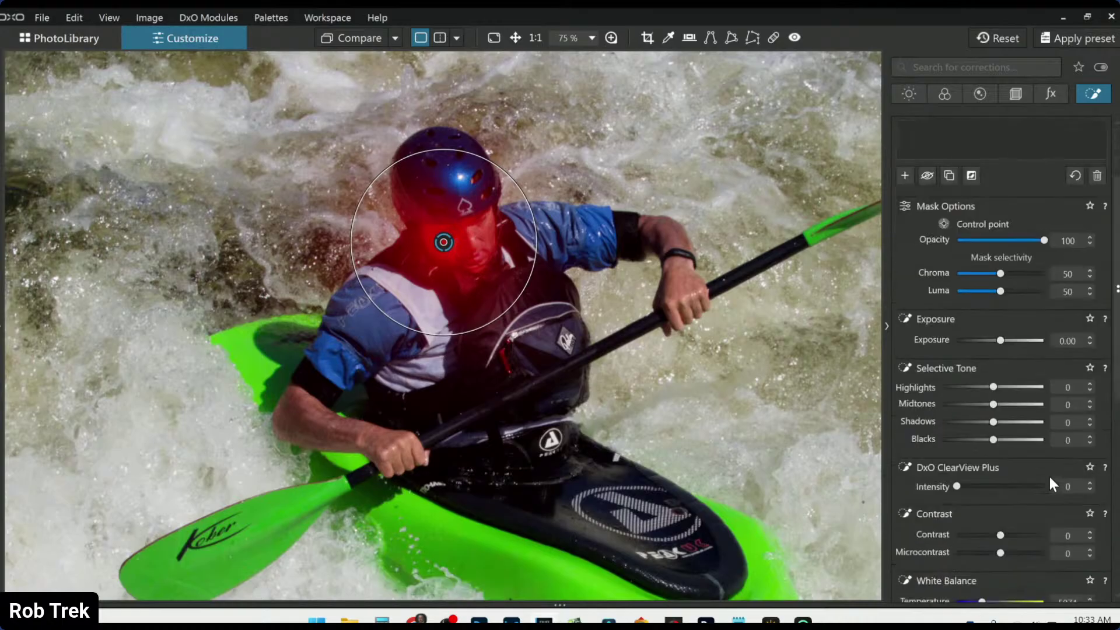
{"action": "mouse_move", "coordinate": [994, 422]}
{"action": "left_mouse_down"}
{"action": "mouse_move", "coordinate": [1019, 424]}
{"action": "mouse_move", "coordinate": [1008, 408]}
{"action": "left_mouse_up"}
{"action": "left_click", "coordinate": [997, 387]}
{"action": "scroll", "coordinate": [726, 443], "scroll_direction": "down", "scroll_amount": 1}
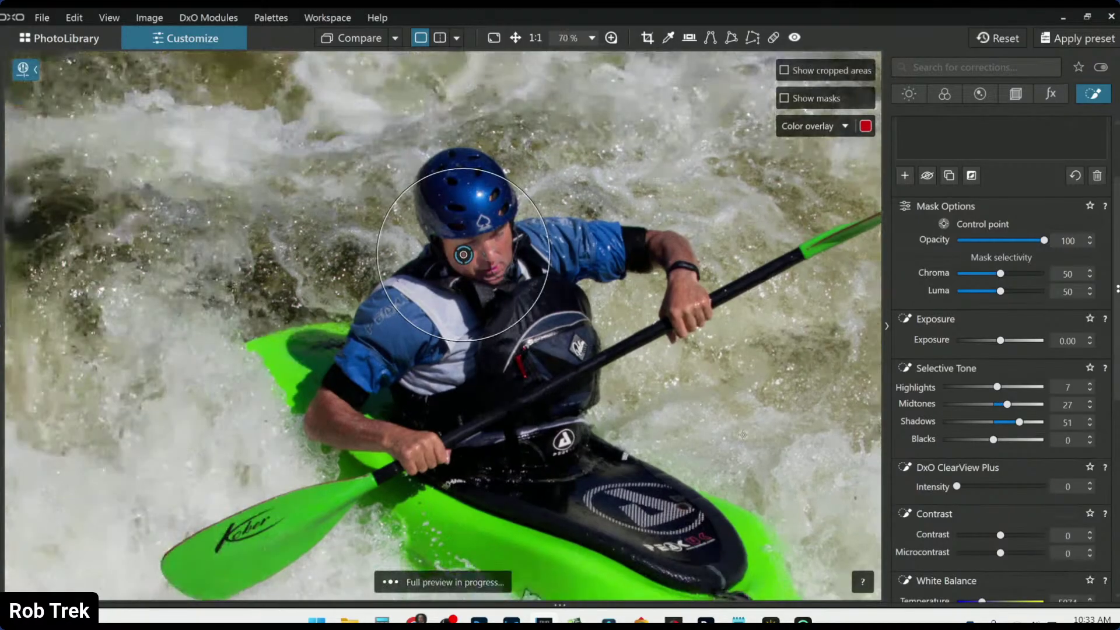
{"action": "scroll", "coordinate": [721, 435], "scroll_direction": "down", "scroll_amount": 2}
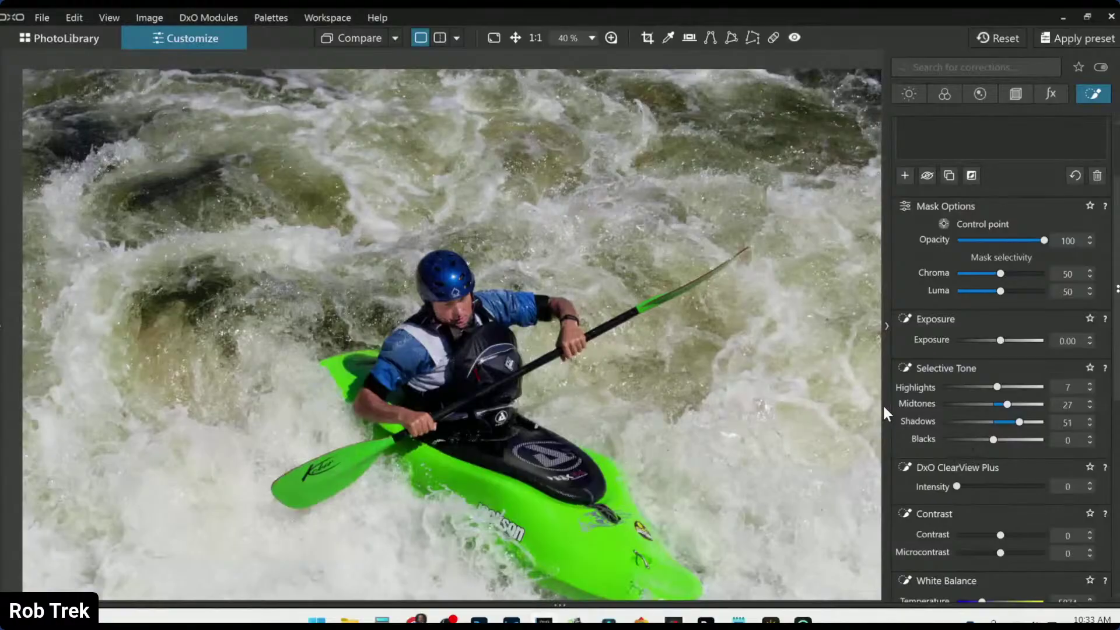
Create a new mask with a control point on the kayaker's blue helmet.
{"action": "scroll", "coordinate": [899, 402], "scroll_direction": "down", "scroll_amount": 1}
{"action": "scroll", "coordinate": [923, 359], "scroll_direction": "up", "scroll_amount": 3}
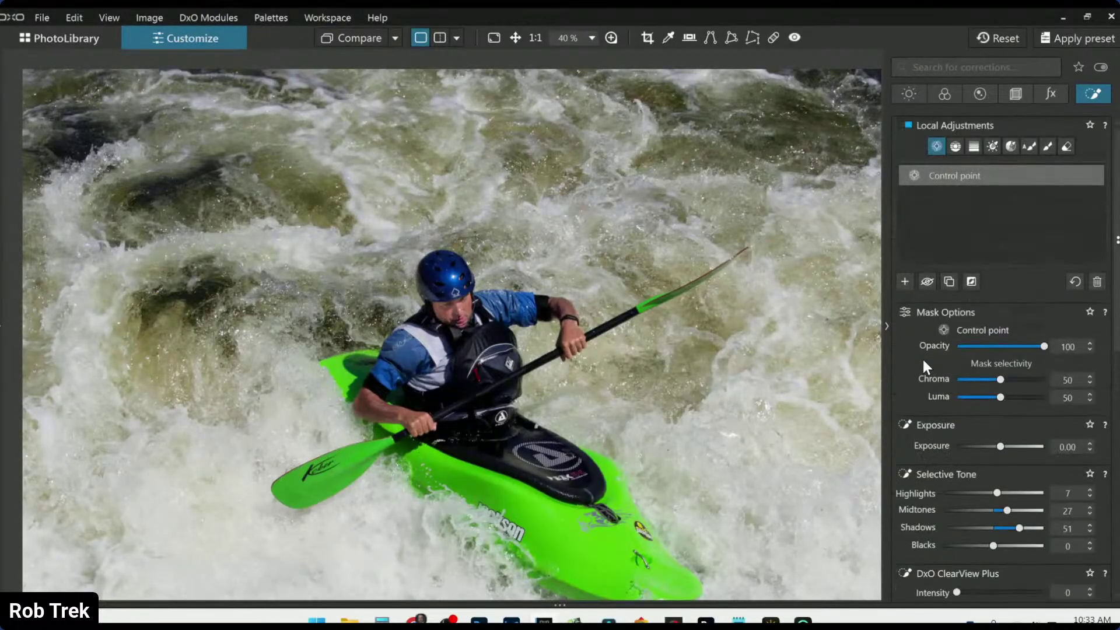
{"action": "left_click", "coordinate": [906, 280]}
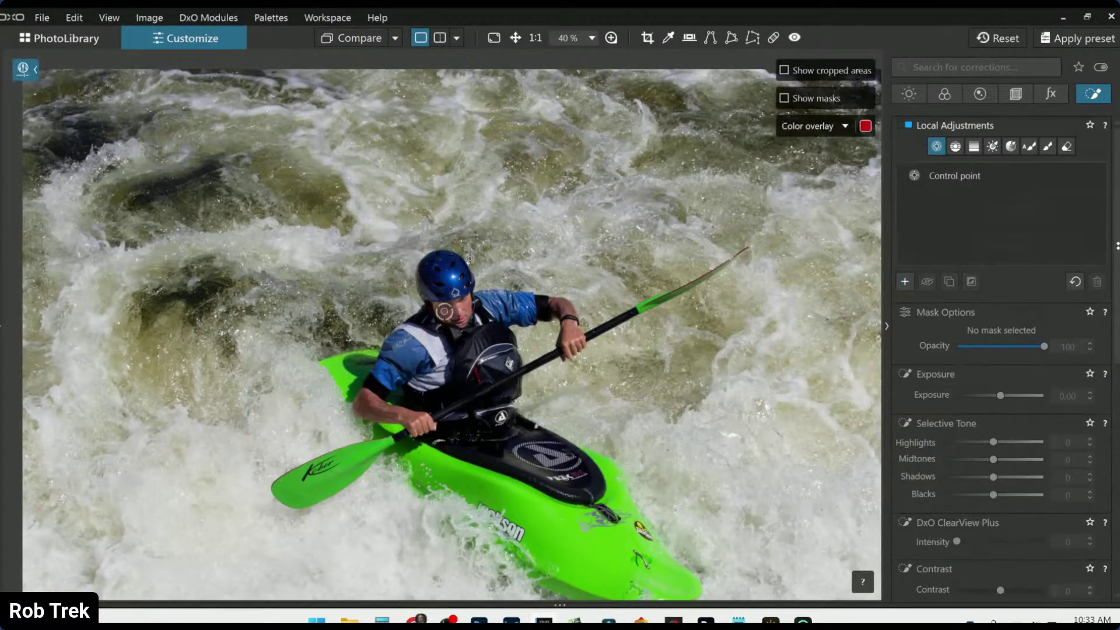
{"action": "left_click", "coordinate": [449, 272]}
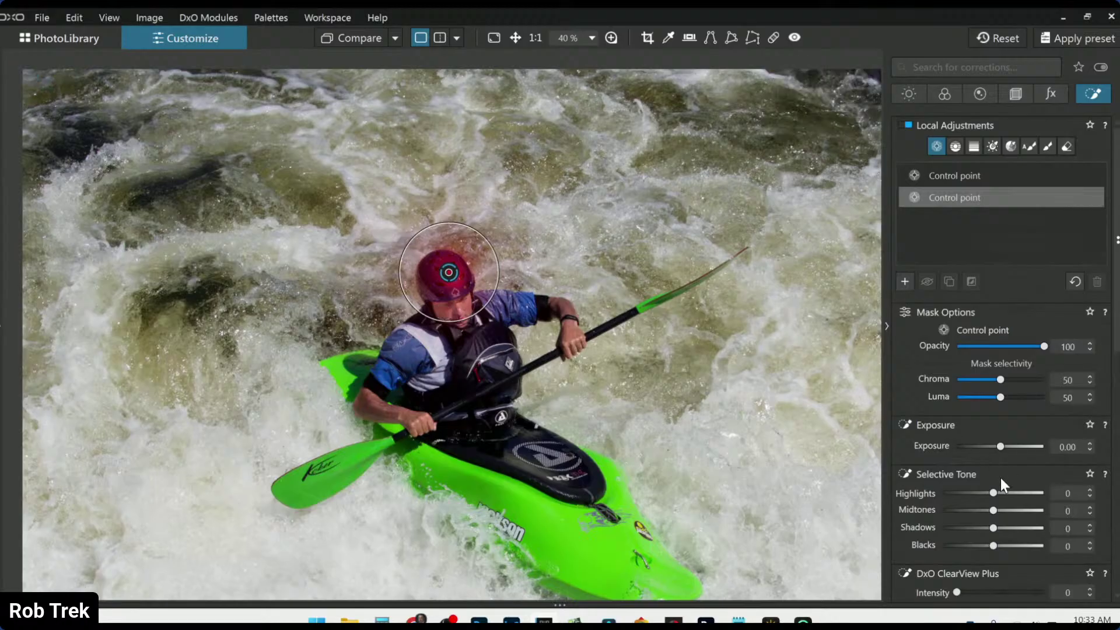
Set the helmet control point's ClearView Plus to 49, microcontrast to 31 and exposure to 0.60.
{"action": "scroll", "coordinate": [1000, 478], "scroll_direction": "down", "scroll_amount": 3}
{"action": "left_click", "coordinate": [999, 451]}
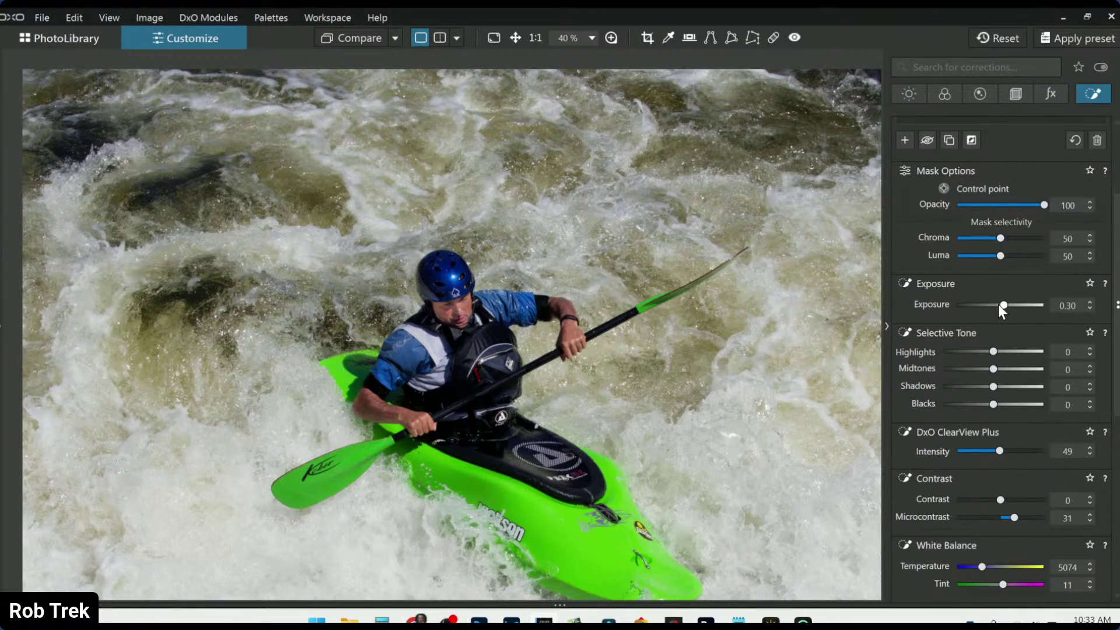
{"action": "scroll", "coordinate": [999, 305], "scroll_direction": "up", "scroll_amount": 3}
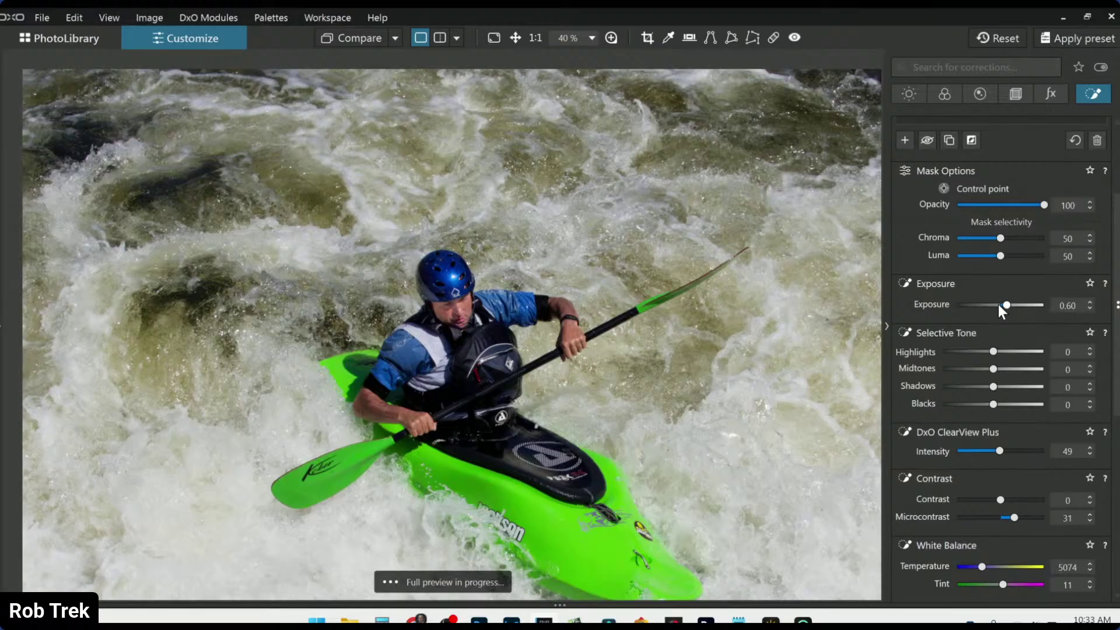
Extend the face mask with control points on the kayaker's waist, dark vest and the kayak's black deck, shrinking the deck point's circle.
{"action": "left_click", "coordinate": [445, 311]}
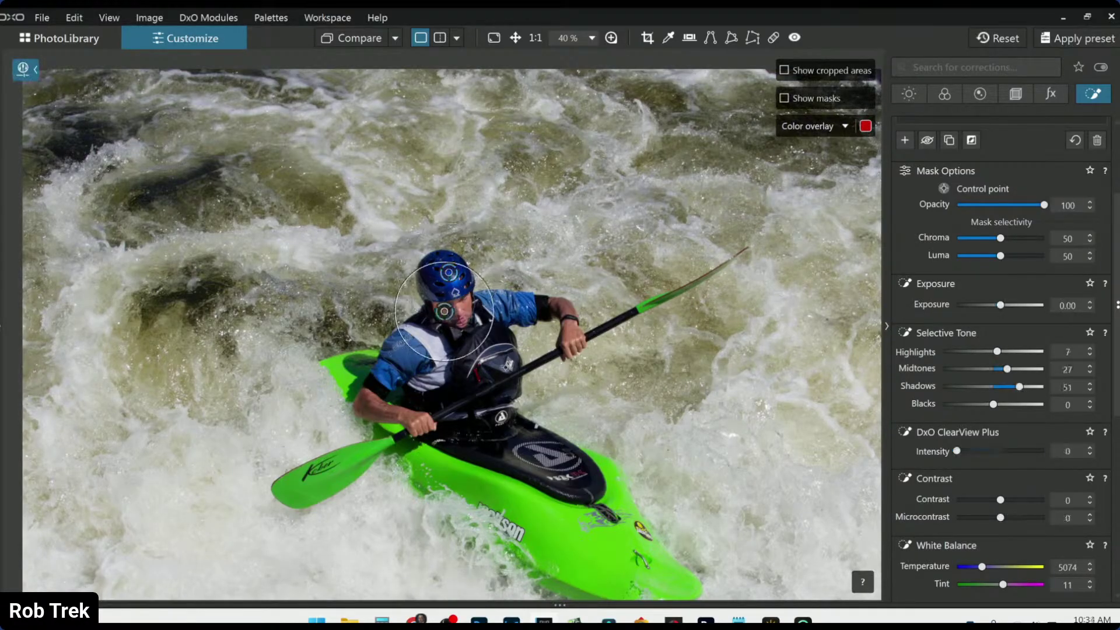
{"action": "left_click", "coordinate": [443, 400]}
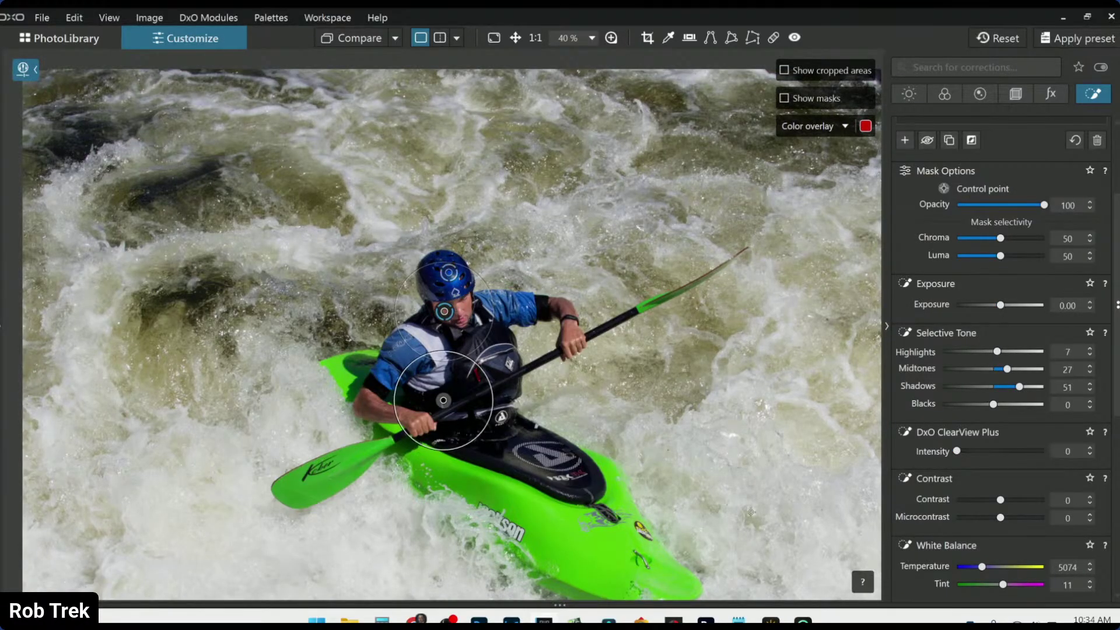
{"action": "left_click", "coordinate": [495, 372]}
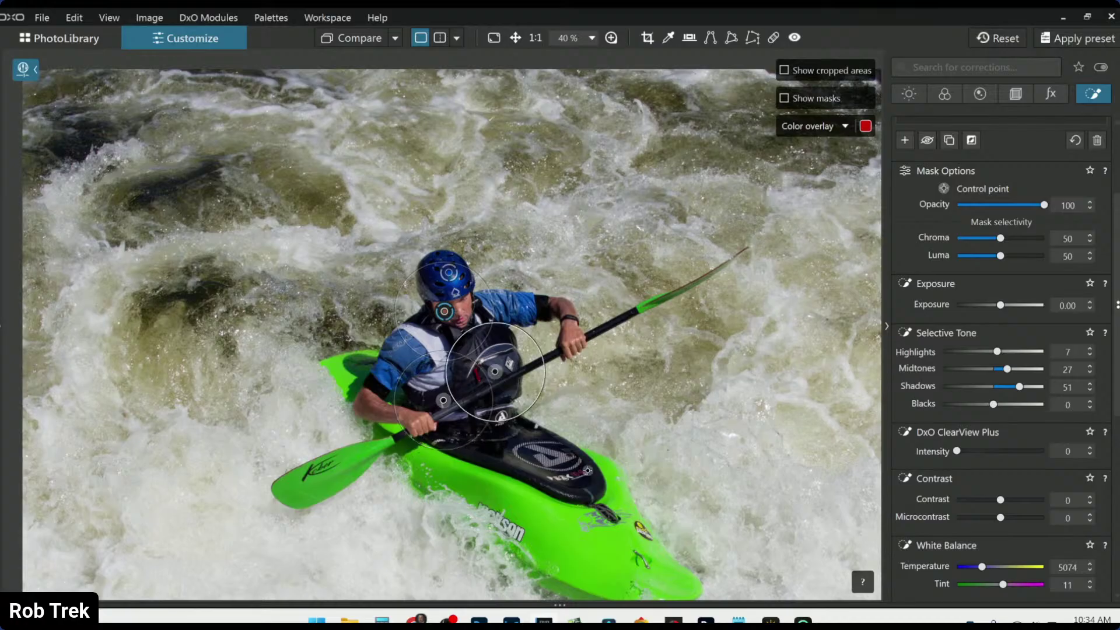
{"action": "left_click", "coordinate": [541, 459]}
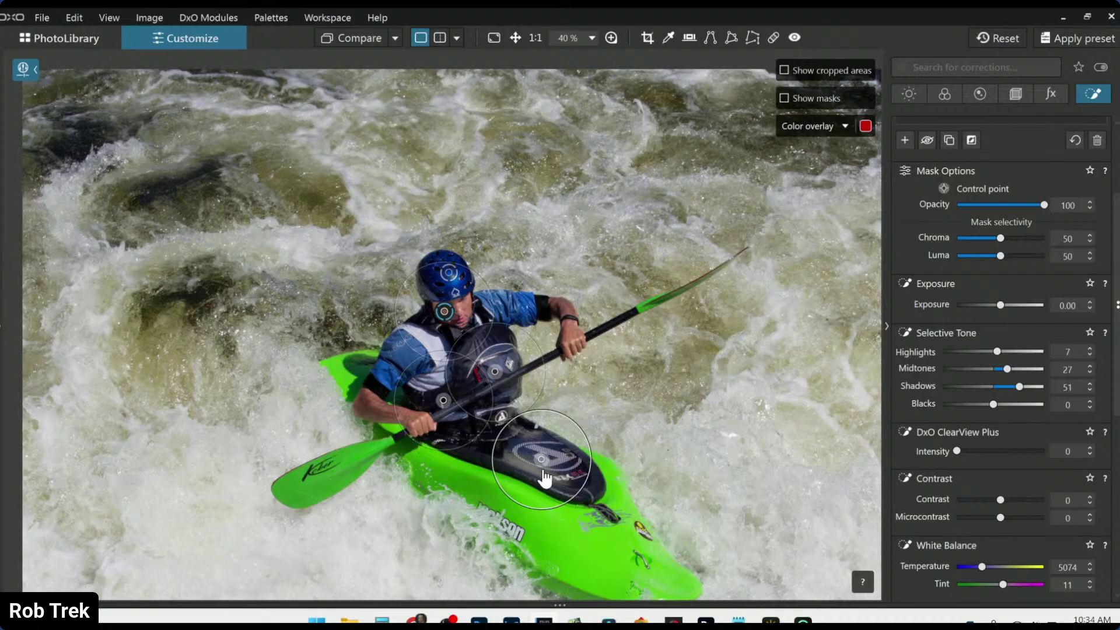
{"action": "left_click_drag", "start_coordinate": [528, 505], "coordinate": [535, 492]}
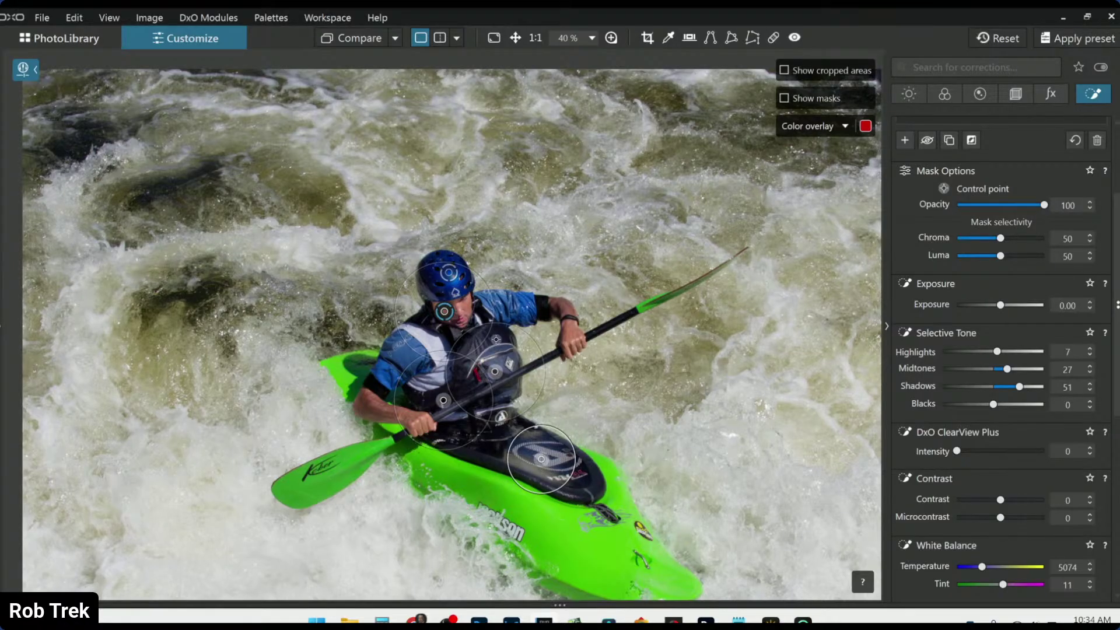
{"action": "left_click_drag", "start_coordinate": [498, 327], "coordinate": [491, 391]}
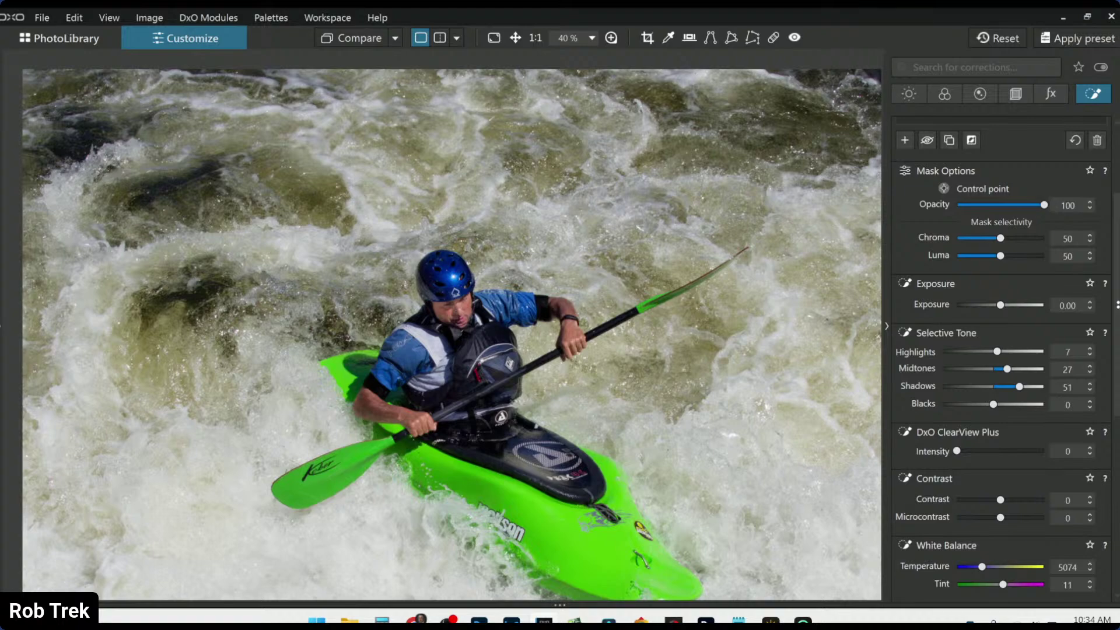
Add a control line over the dark water above the kayaker with luma selectivity 60, shadows -22 and blacks -33.
{"action": "scroll", "coordinate": [675, 360], "scroll_direction": "down", "scroll_amount": 2}
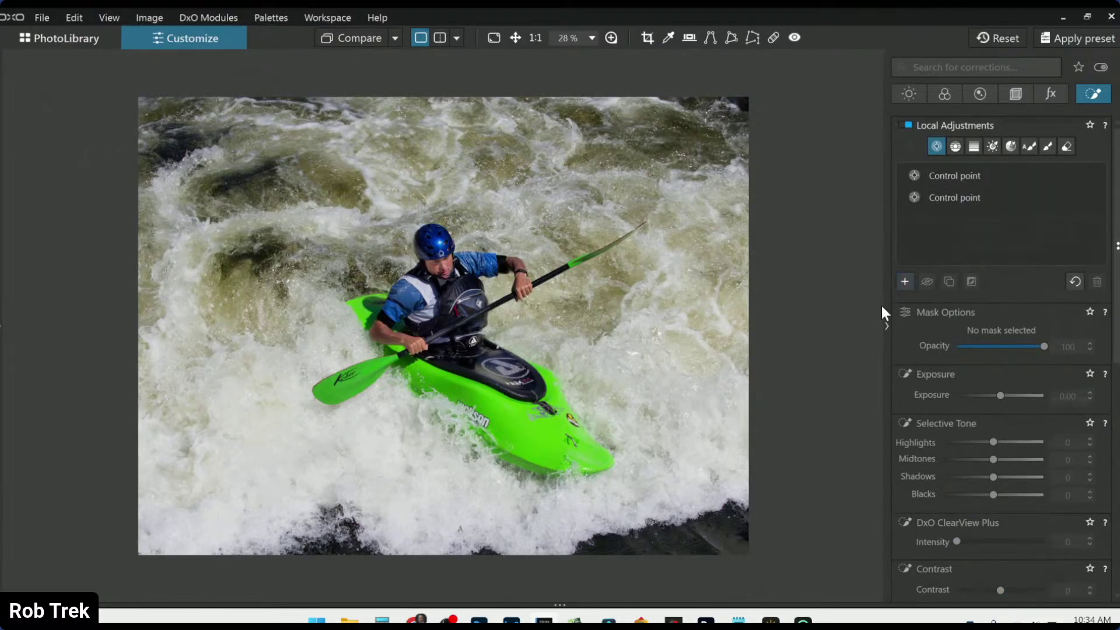
{"action": "left_click", "coordinate": [954, 147]}
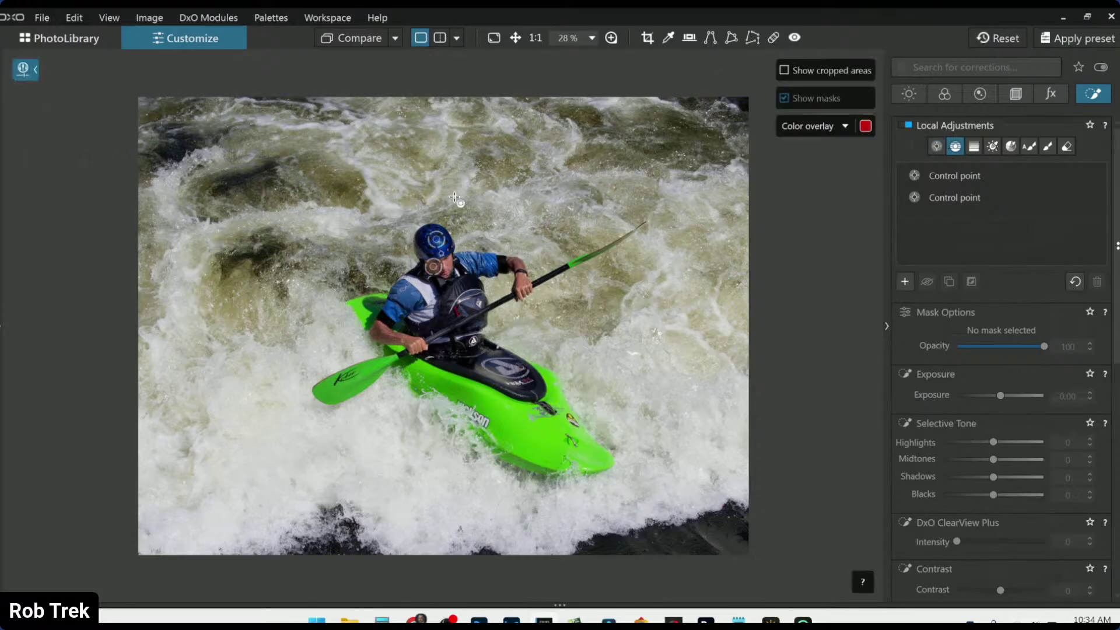
{"action": "left_click_drag", "start_coordinate": [364, 205], "coordinate": [402, 278]}
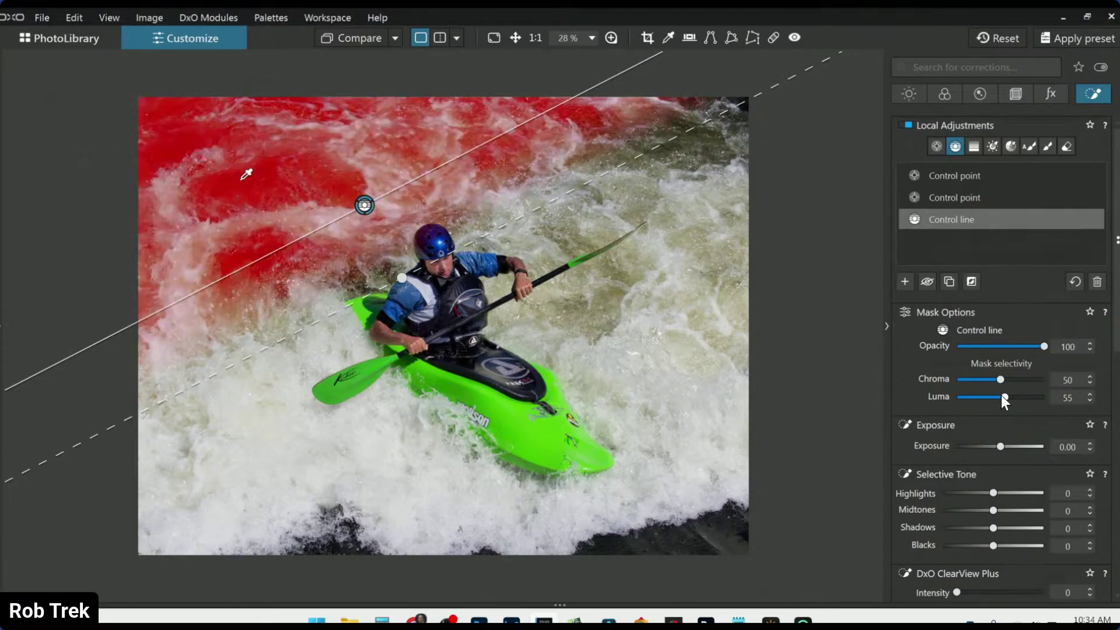
{"action": "left_click_drag", "start_coordinate": [1004, 399], "coordinate": [1010, 399]}
{"action": "scroll", "coordinate": [984, 453], "scroll_direction": "down", "scroll_amount": 2}
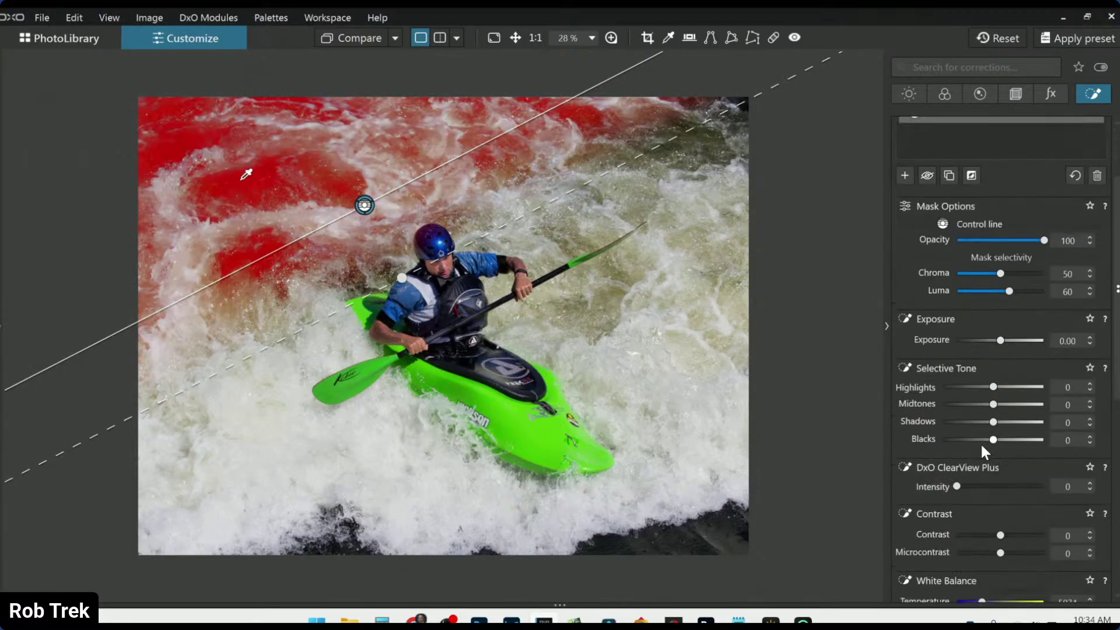
{"action": "mouse_move", "coordinate": [992, 442]}
{"action": "left_mouse_down"}
{"action": "mouse_move", "coordinate": [978, 440]}
{"action": "mouse_move", "coordinate": [984, 421]}
{"action": "left_mouse_up"}
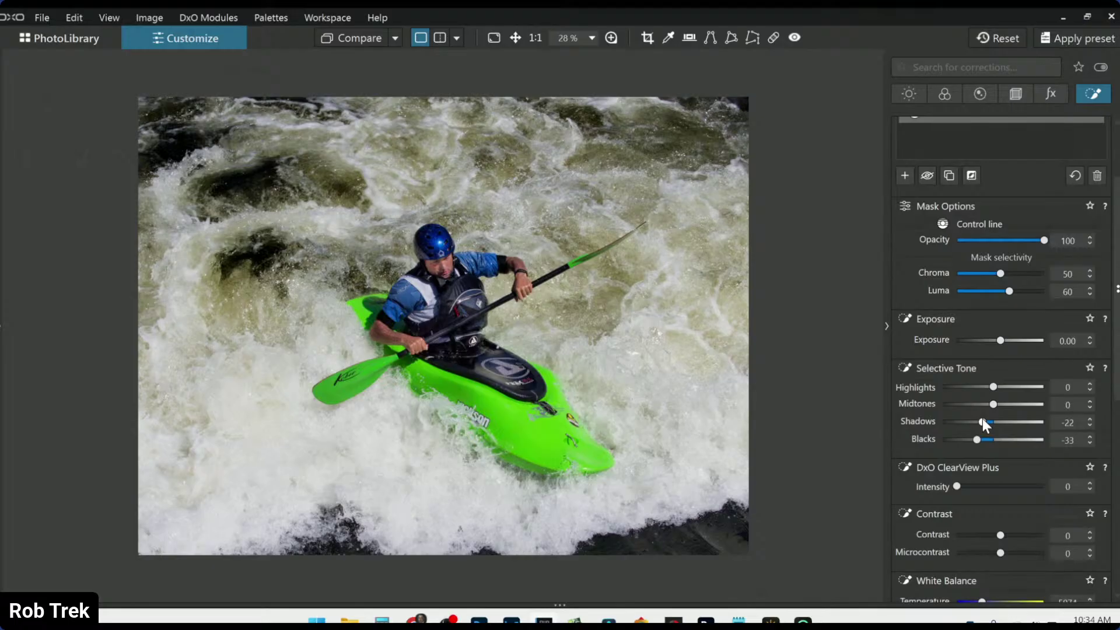
Create a new control line mask over the bright whitewater beyond the kayak's bow, with luma selectivity 60 and highlights -30.
{"action": "scroll", "coordinate": [928, 272], "scroll_direction": "up", "scroll_amount": 2}
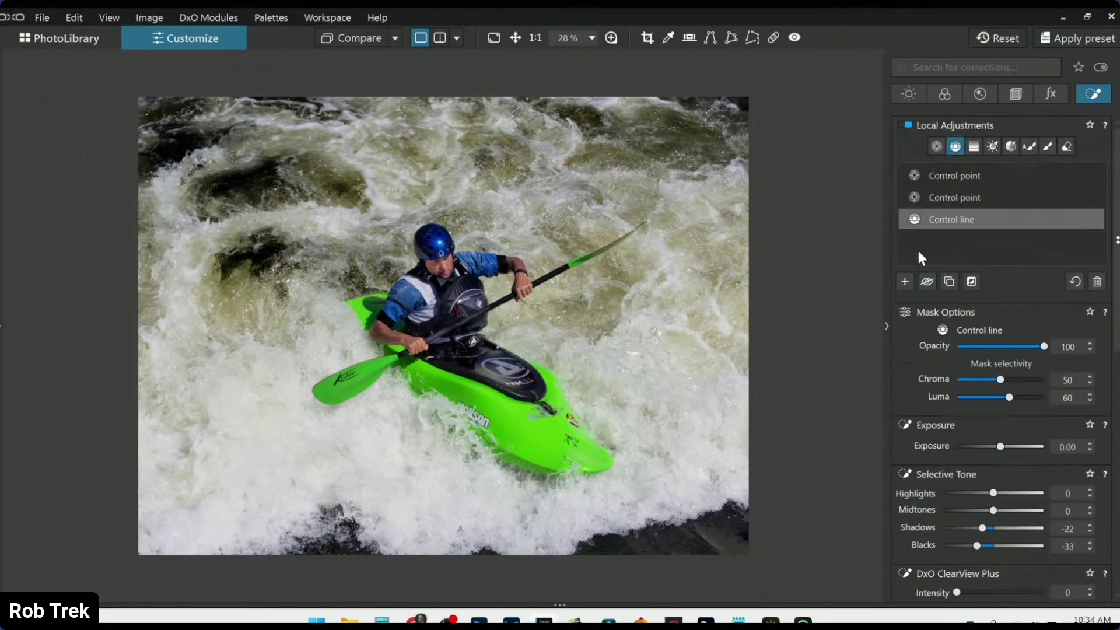
{"action": "left_click", "coordinate": [906, 281]}
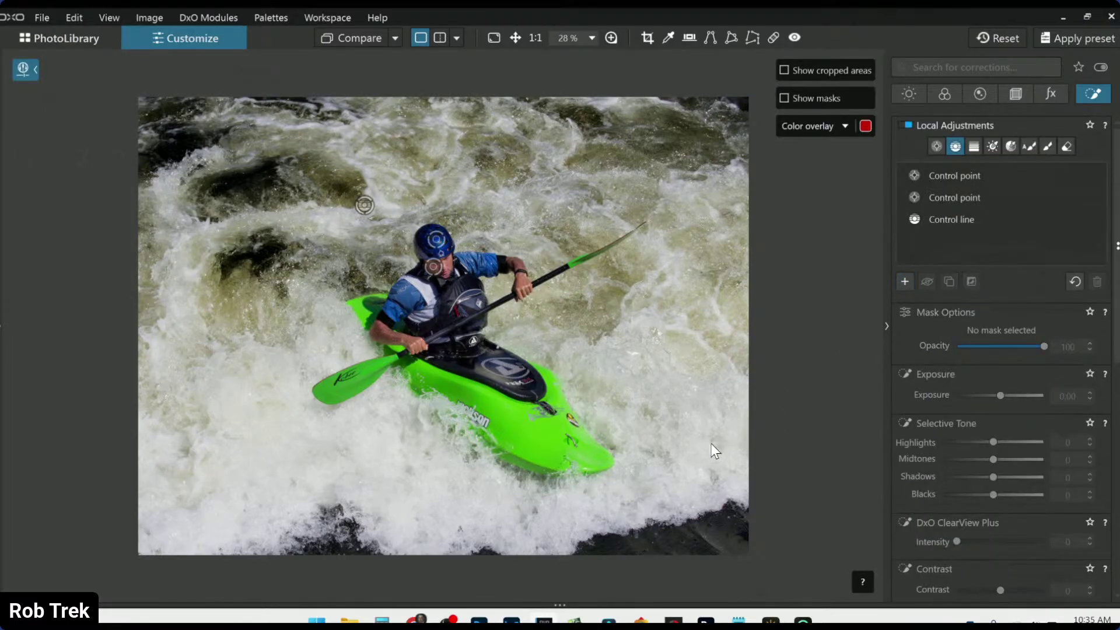
{"action": "left_click_drag", "start_coordinate": [655, 372], "coordinate": [537, 108]}
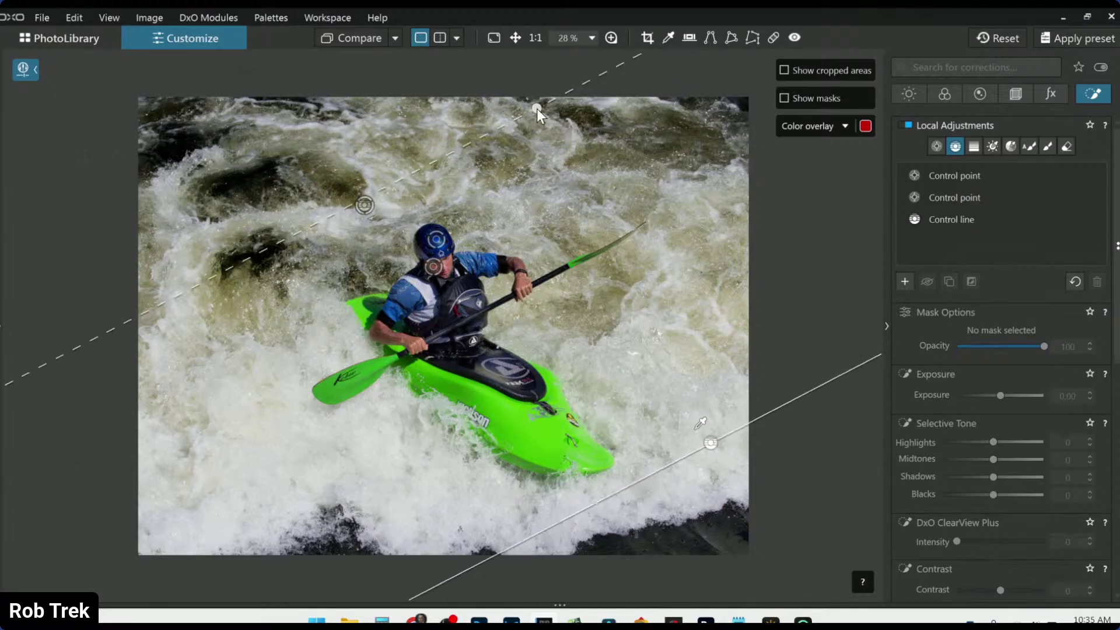
{"action": "key", "text": "m"}
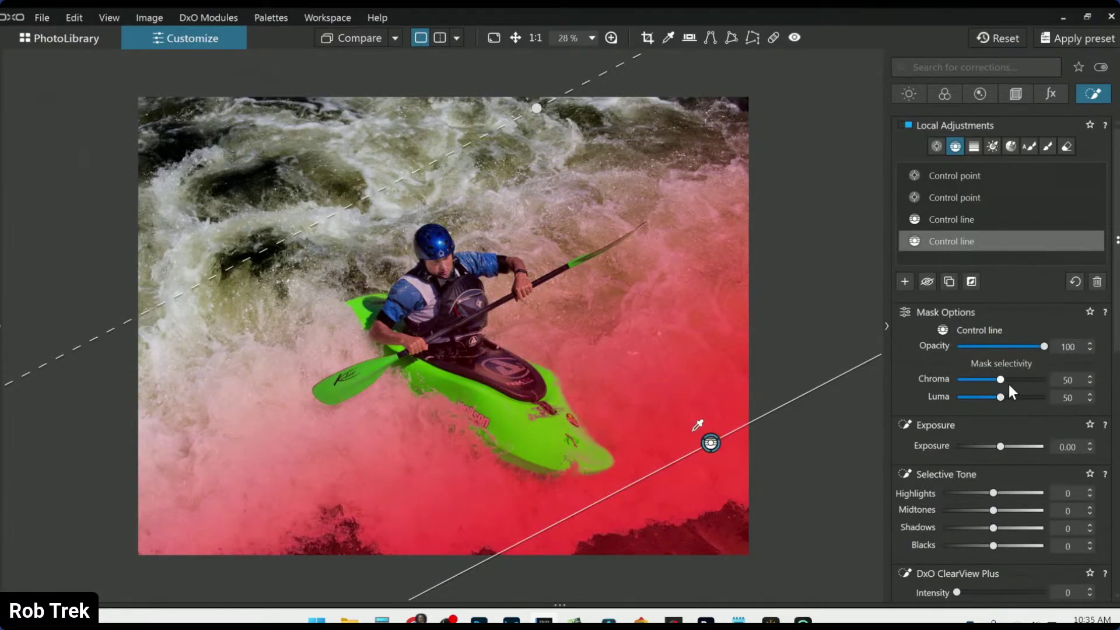
{"action": "scroll", "coordinate": [1001, 398], "scroll_direction": "up", "scroll_amount": 5}
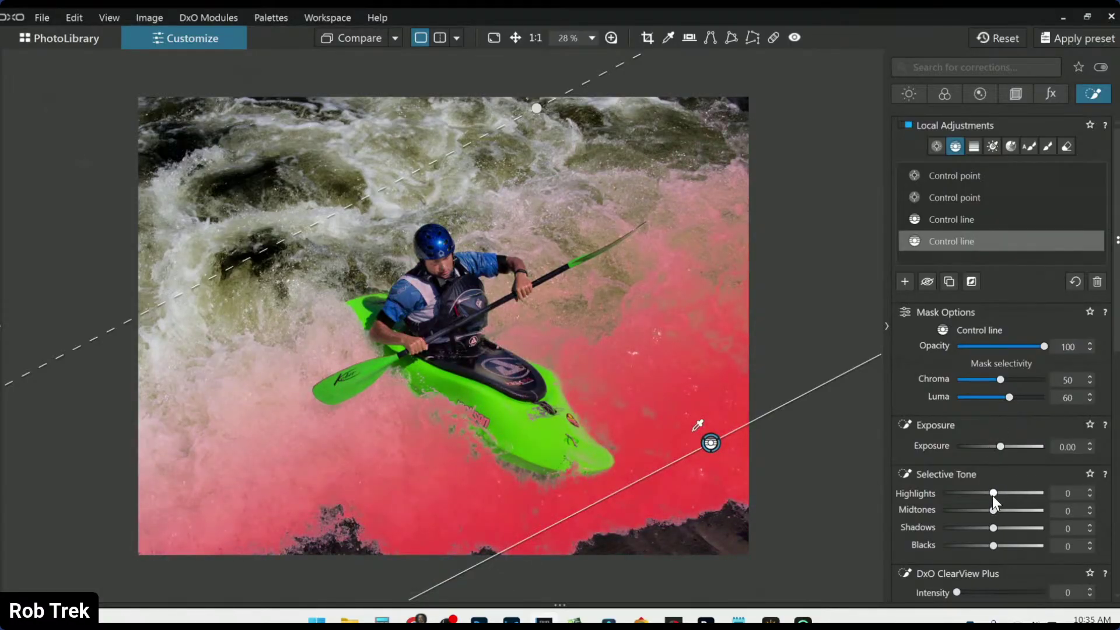
{"action": "scroll", "coordinate": [993, 496], "scroll_direction": "down", "scroll_amount": 5}
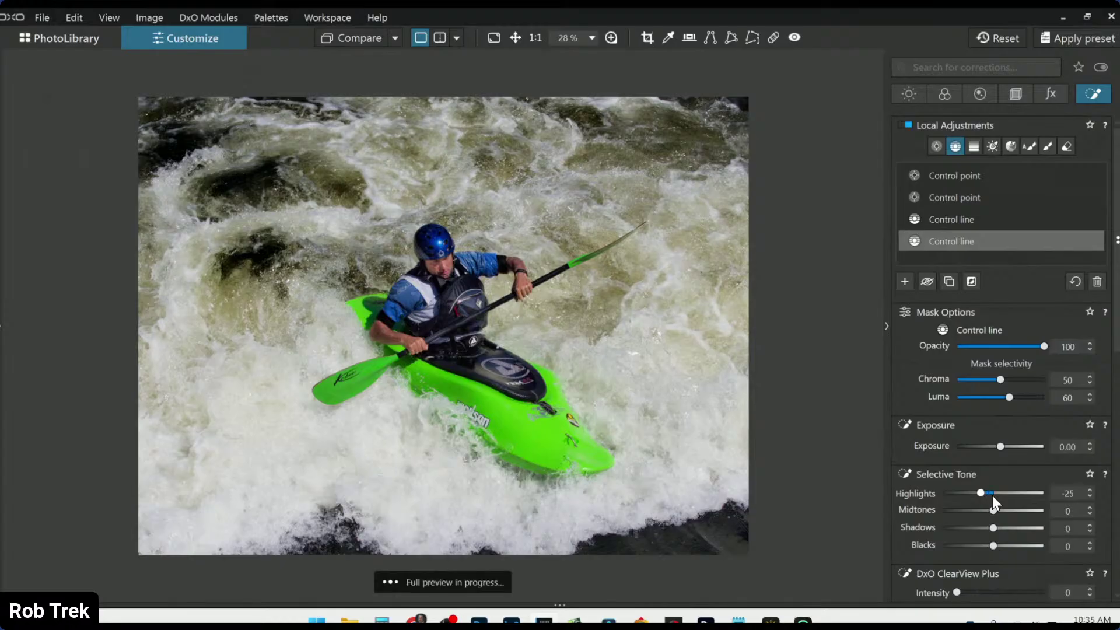
{"action": "scroll", "coordinate": [992, 495], "scroll_direction": "down", "scroll_amount": 2}
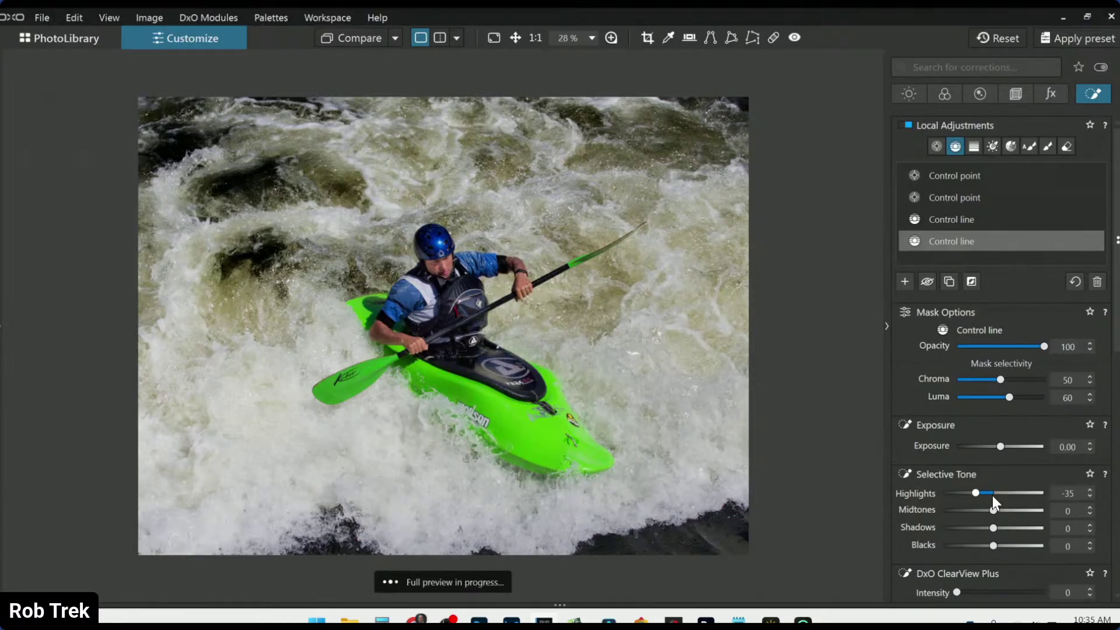
Rotate the upper water's control line to a shallower angle with its falloff edge above the kayak, and finish the mask.
{"action": "mouse_move", "coordinate": [783, 455]}
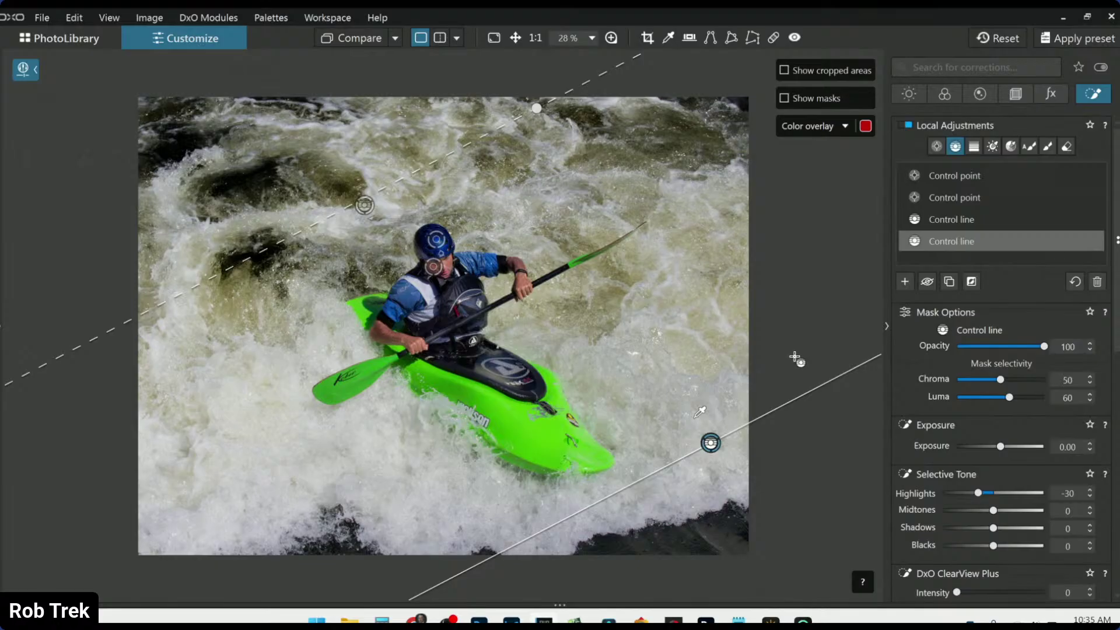
{"action": "left_click", "coordinate": [364, 205]}
{"action": "mouse_move", "coordinate": [403, 277]}
{"action": "left_mouse_down"}
{"action": "mouse_move", "coordinate": [630, 535]}
{"action": "mouse_move", "coordinate": [387, 276]}
{"action": "left_mouse_up"}
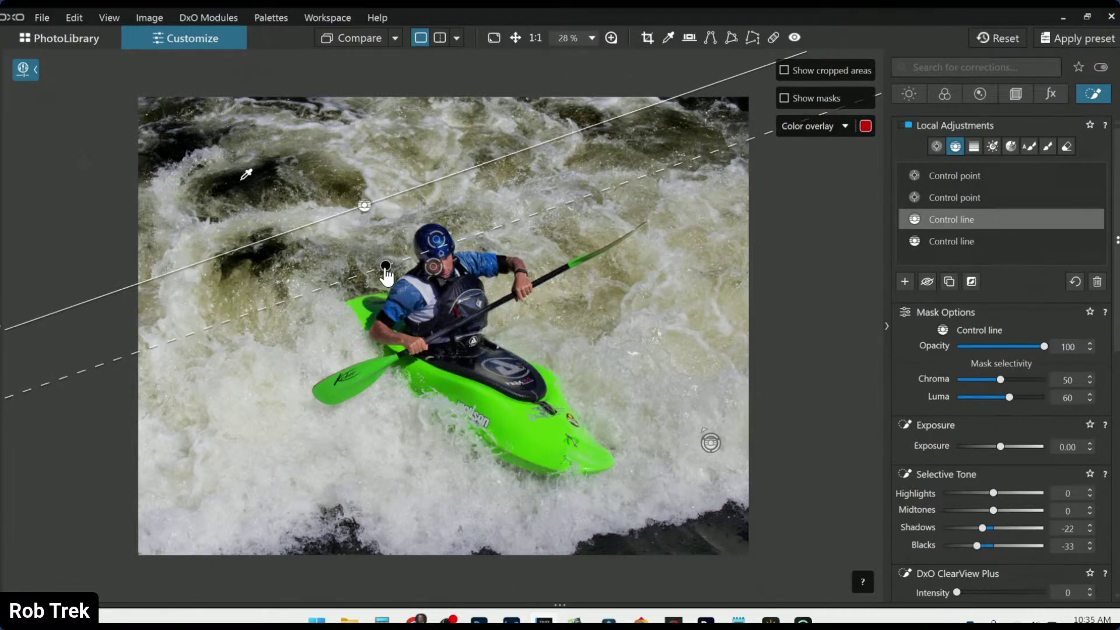
{"action": "left_click", "coordinate": [955, 146]}
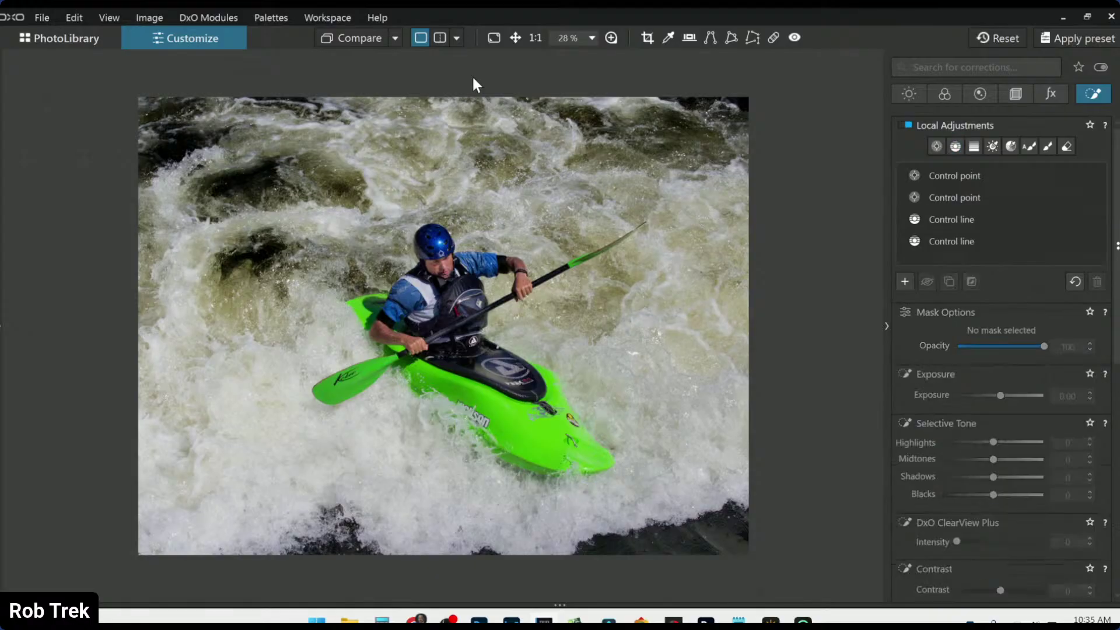
Compare the edited kayaker photo with its uncorrected version.
{"action": "left_click", "coordinate": [353, 38]}
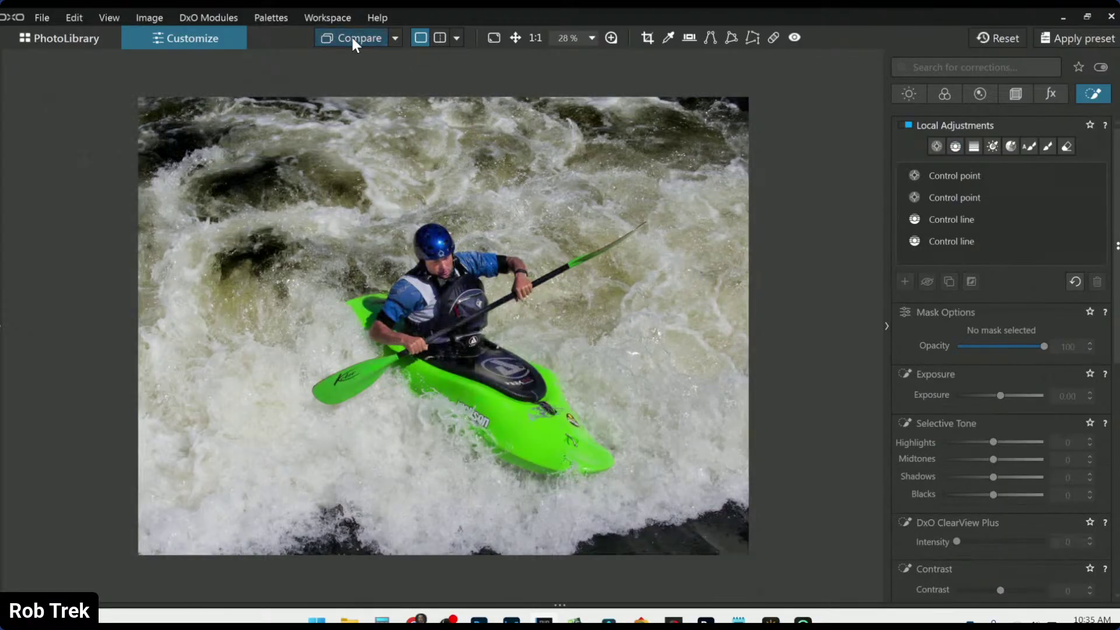
{"action": "left_click", "coordinate": [353, 39]}
{"action": "left_click", "coordinate": [352, 39]}
Mask the green kayak and paddle blade with control points, using chroma selectivity 55 and exposure 0.90.
{"action": "left_click", "coordinate": [935, 148]}
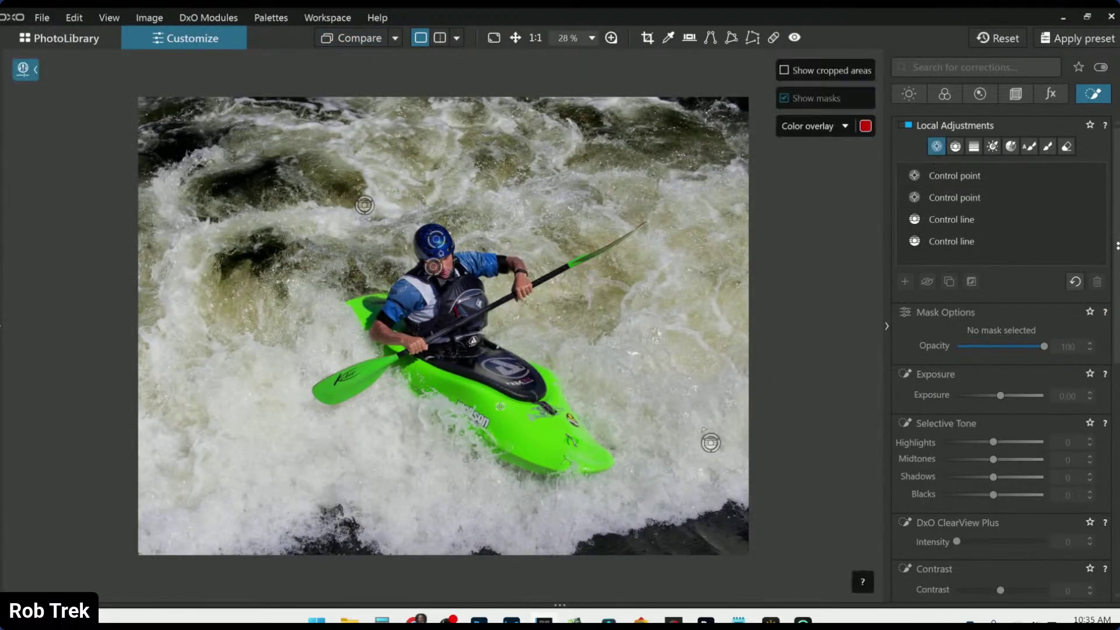
{"action": "left_click", "coordinate": [486, 405]}
{"action": "left_click_drag", "start_coordinate": [502, 410], "coordinate": [546, 407]}
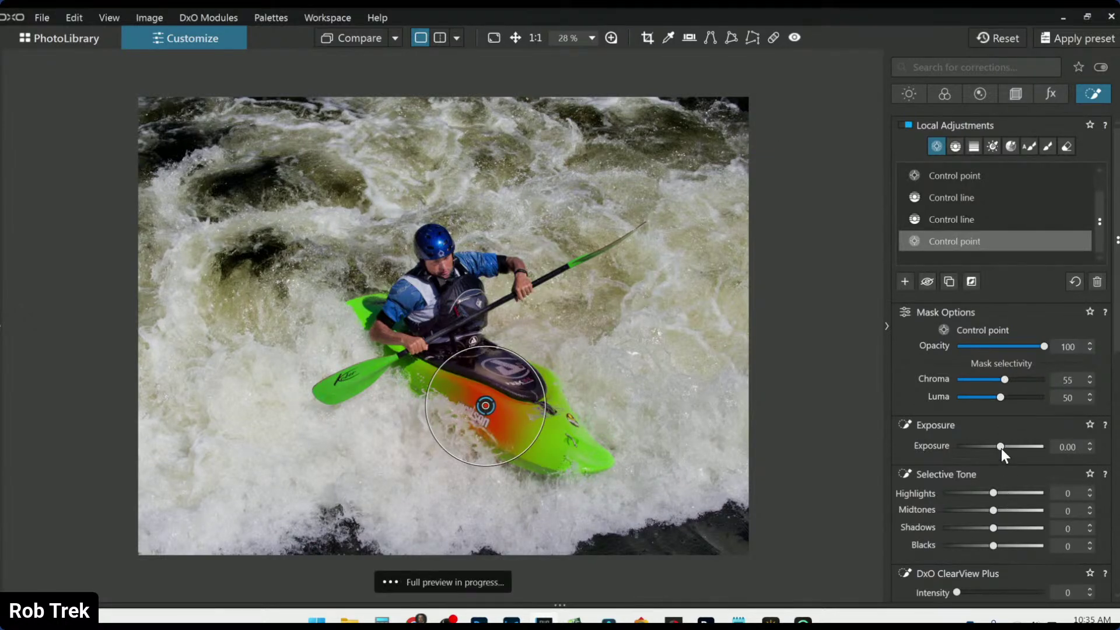
{"action": "left_click_drag", "start_coordinate": [1000, 446], "coordinate": [1003, 447]}
{"action": "scroll", "coordinate": [1001, 448], "scroll_direction": "up", "scroll_amount": 1}
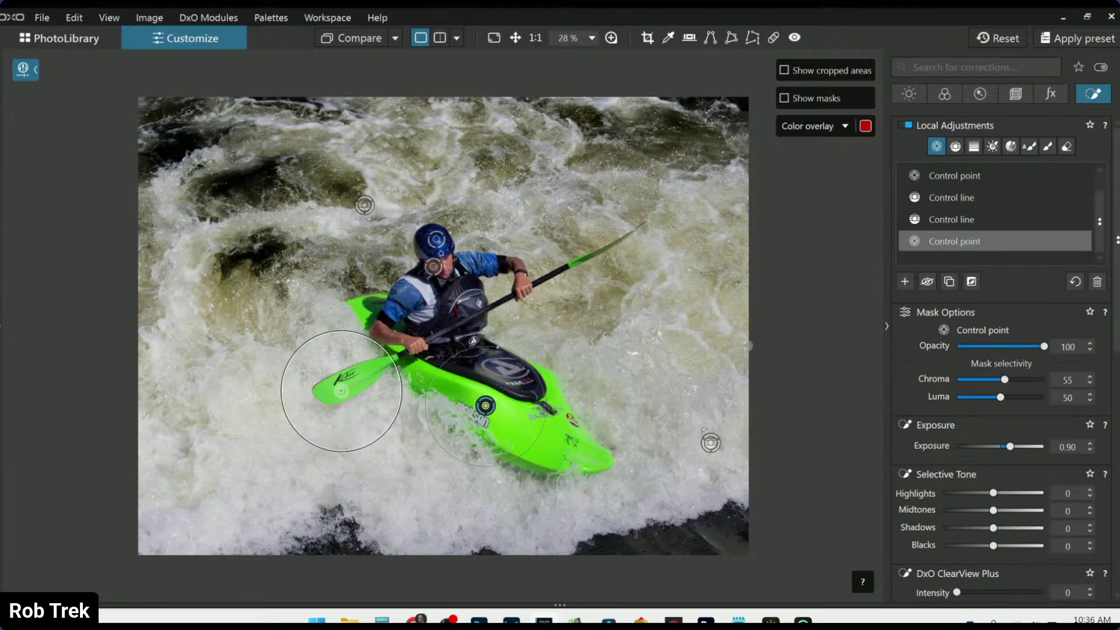
{"action": "left_click", "coordinate": [641, 278]}
{"action": "right_click", "coordinate": [640, 277]}
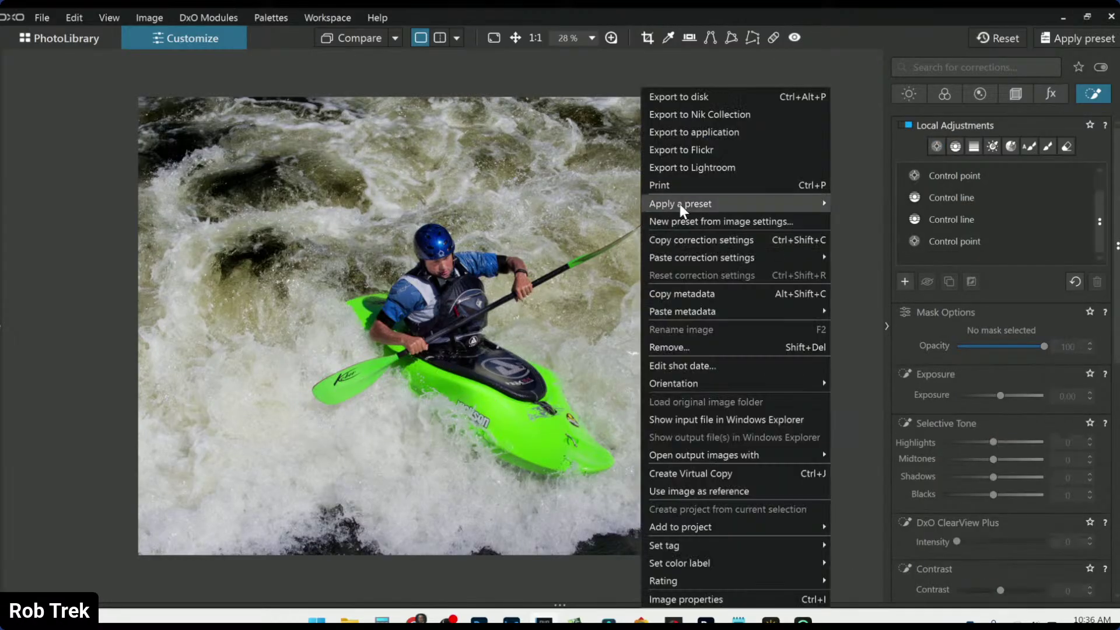
{"action": "left_click", "coordinate": [704, 104]}
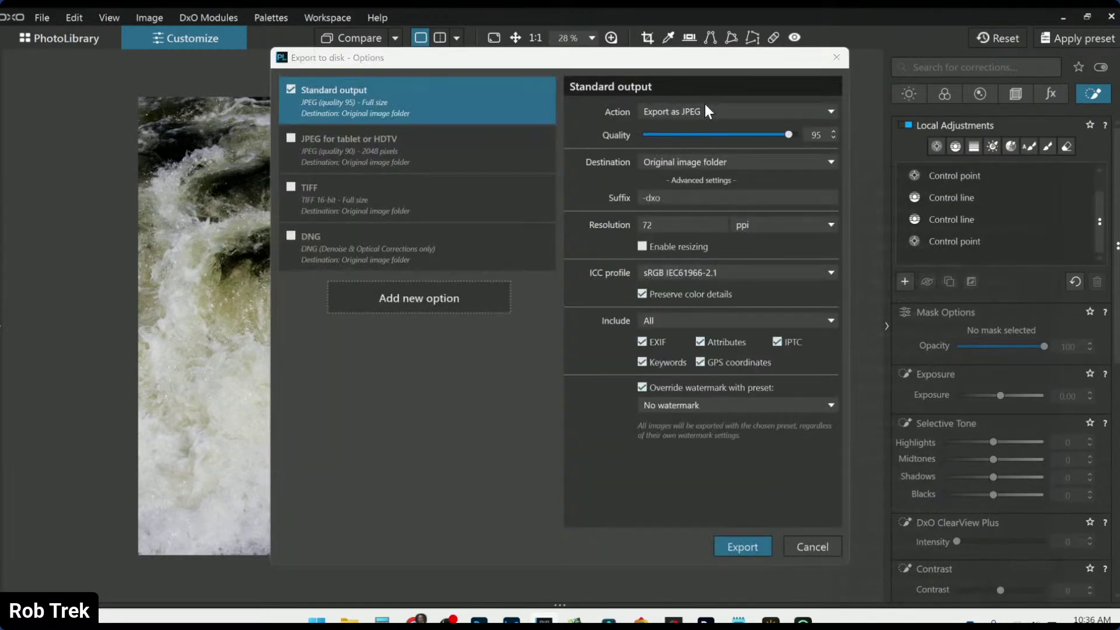
{"action": "key", "text": "Escape"}
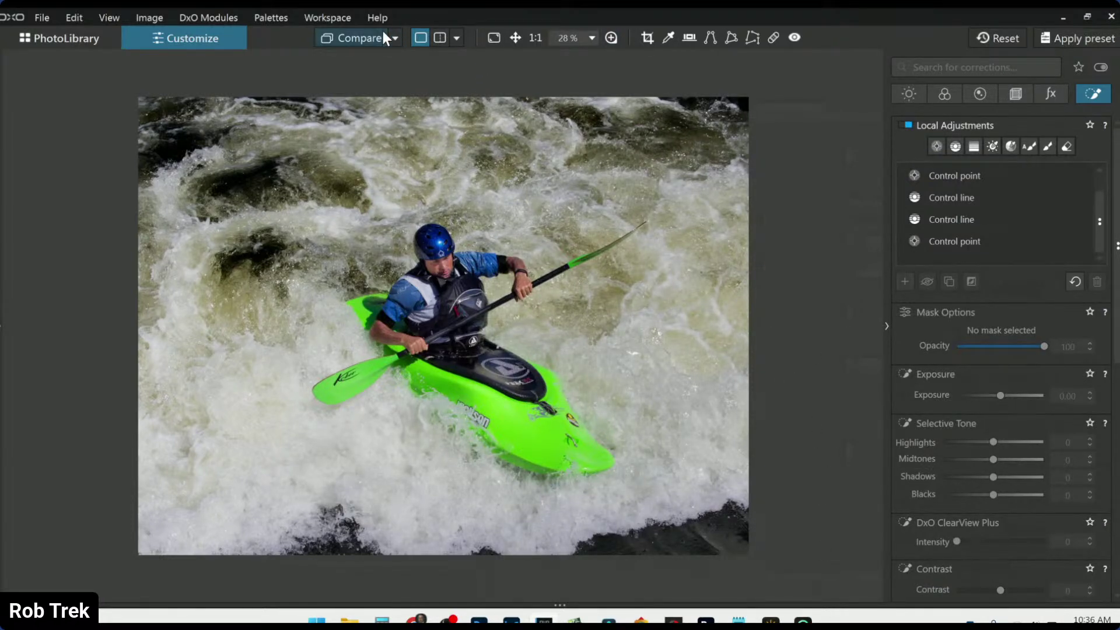
Choose the reference image for comparison and reset all corrections on the displayed kayaker photo.
{"action": "left_click", "coordinate": [362, 37]}
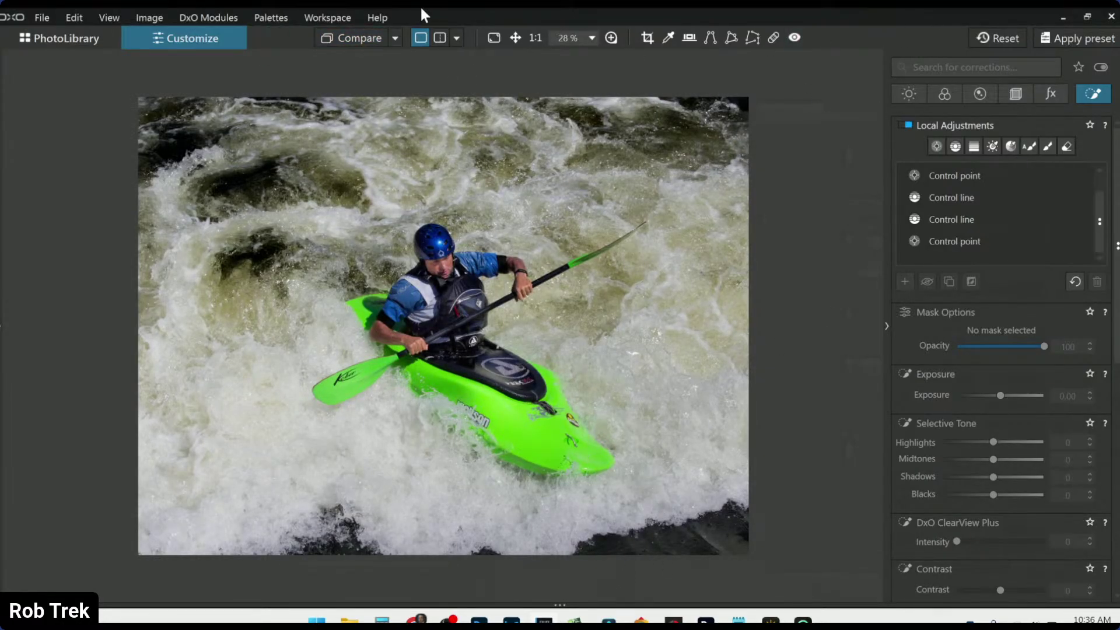
{"action": "left_click", "coordinate": [396, 38]}
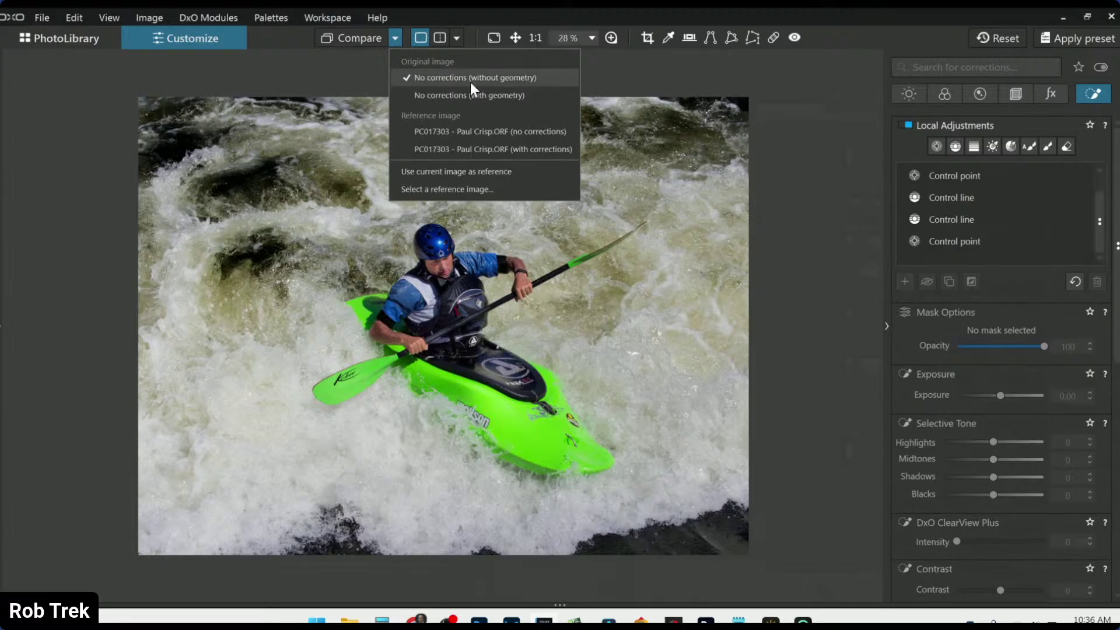
{"action": "left_click", "coordinate": [806, 195]}
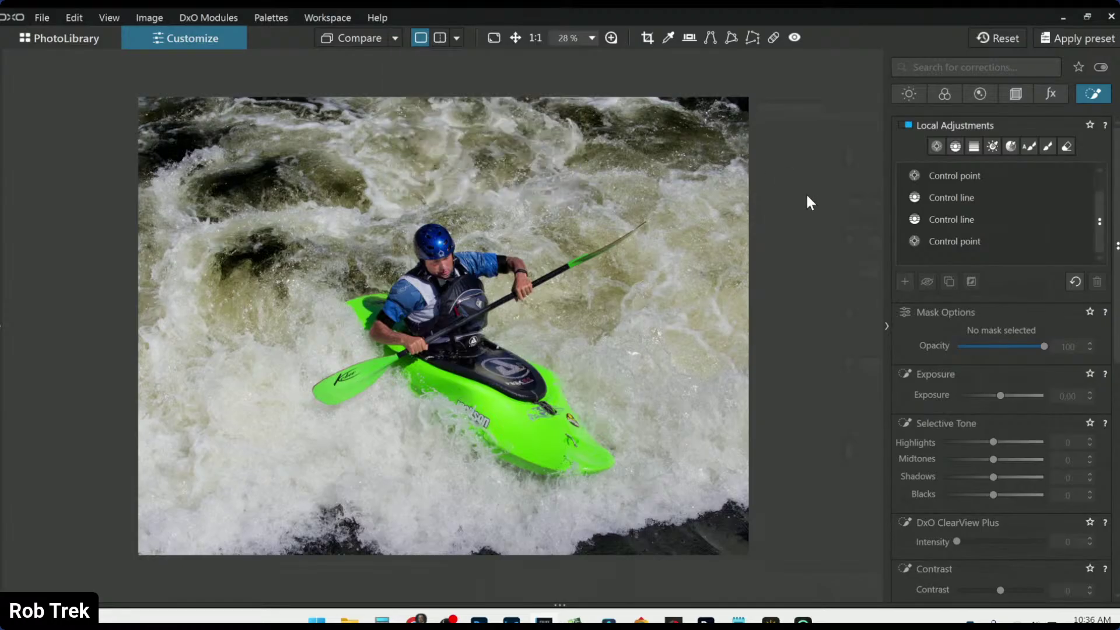
{"action": "left_click", "coordinate": [393, 39]}
{"action": "left_click", "coordinate": [430, 132]}
{"action": "left_click", "coordinate": [993, 40]}
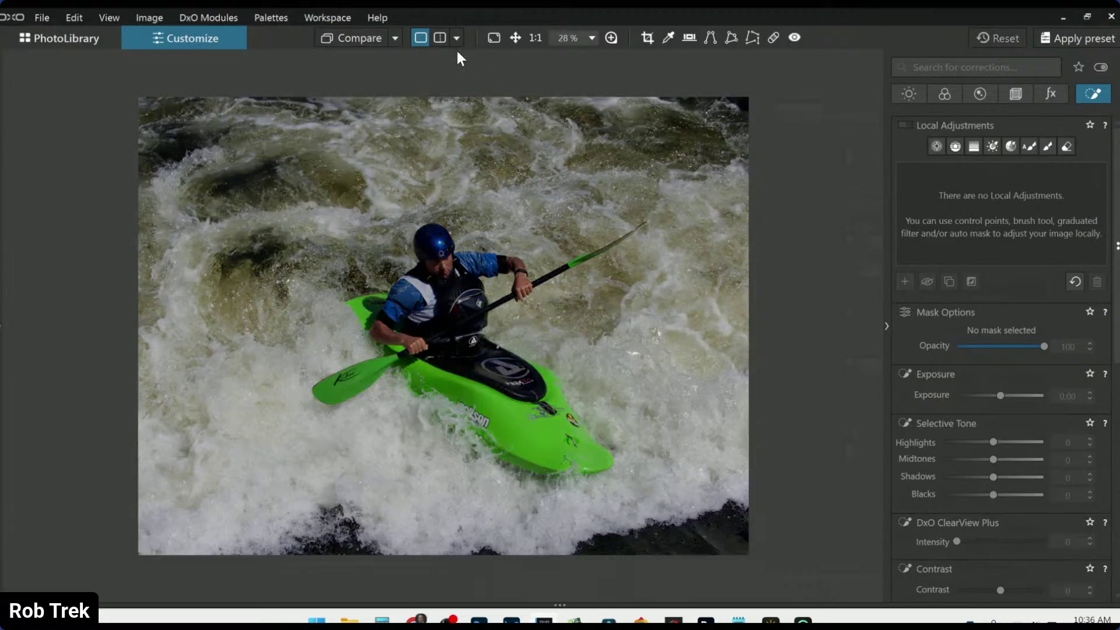
Compare the edited and uncorrected kayaker photos side by side with the correction palettes hidden, and switch to the split comparison view.
{"action": "left_click", "coordinate": [456, 39]}
{"action": "left_click", "coordinate": [489, 59]}
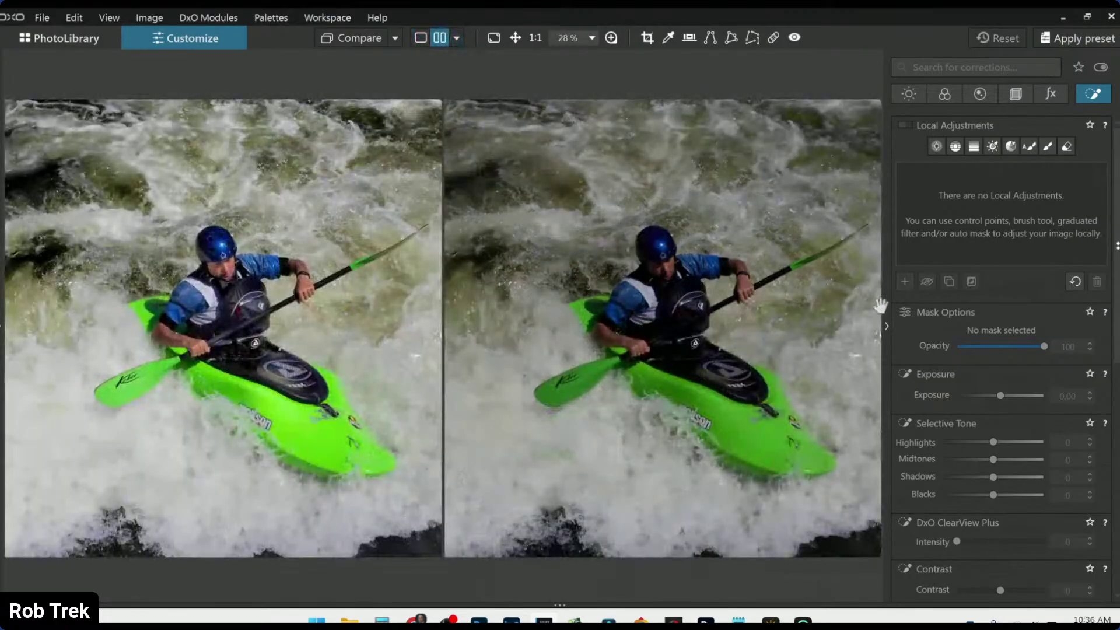
{"action": "left_click", "coordinate": [886, 322]}
{"action": "scroll", "coordinate": [787, 476], "scroll_direction": "down", "scroll_amount": 1}
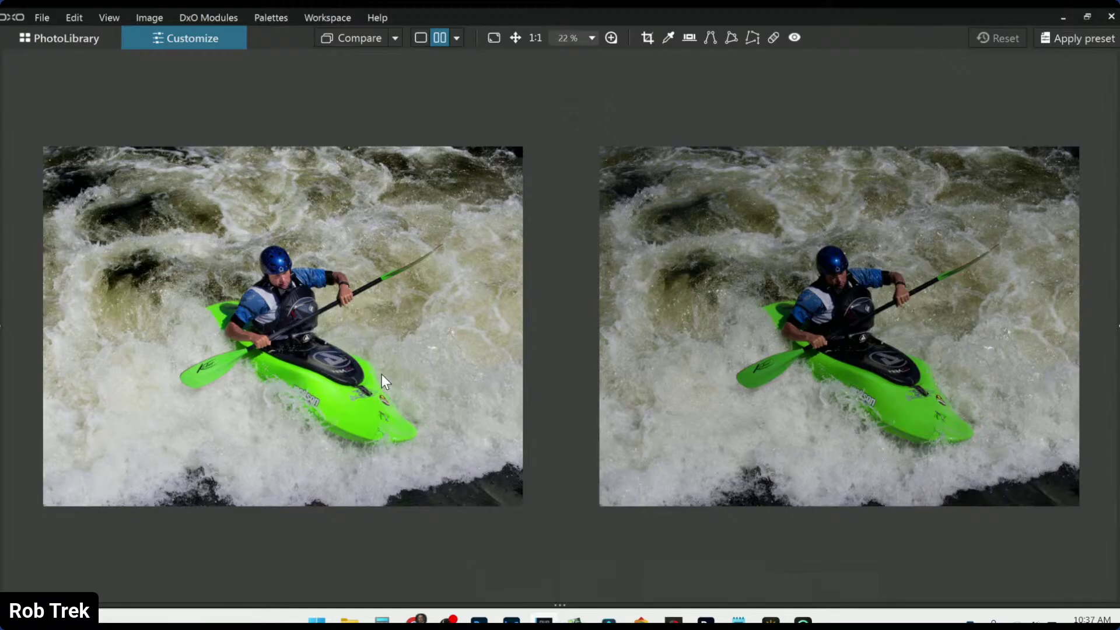
{"action": "left_click", "coordinate": [458, 38]}
{"action": "left_click", "coordinate": [476, 97]}
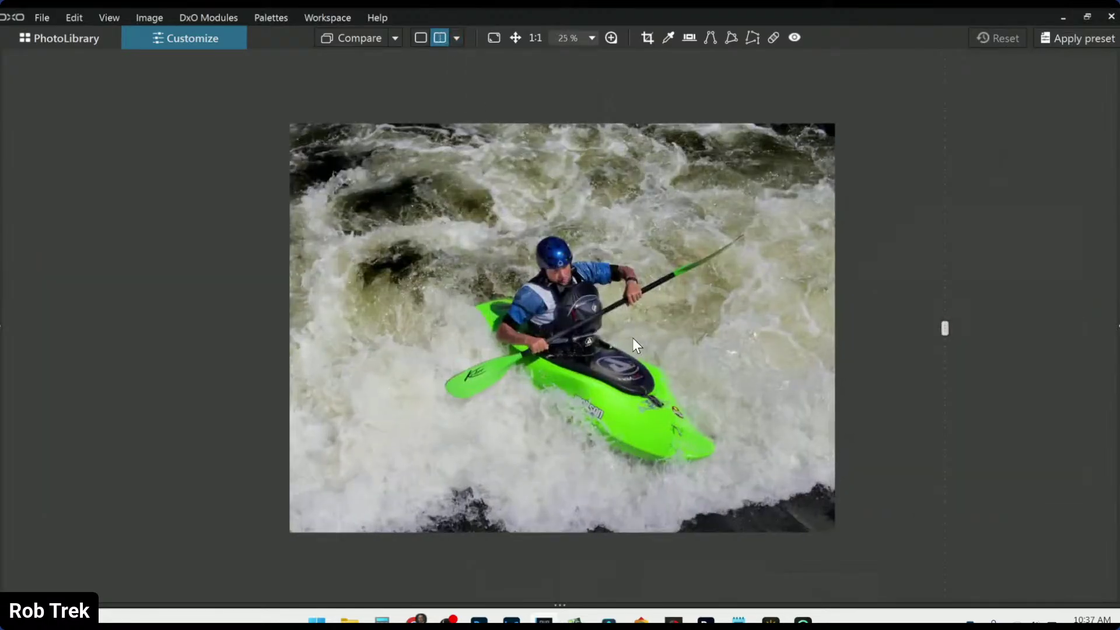
Sweep the split comparison divider across the zoomed kayaker photo, and return to the photo library.
{"action": "scroll", "coordinate": [632, 337], "scroll_direction": "up", "scroll_amount": 1}
{"action": "left_click_drag", "start_coordinate": [945, 328], "coordinate": [1071, 357]}
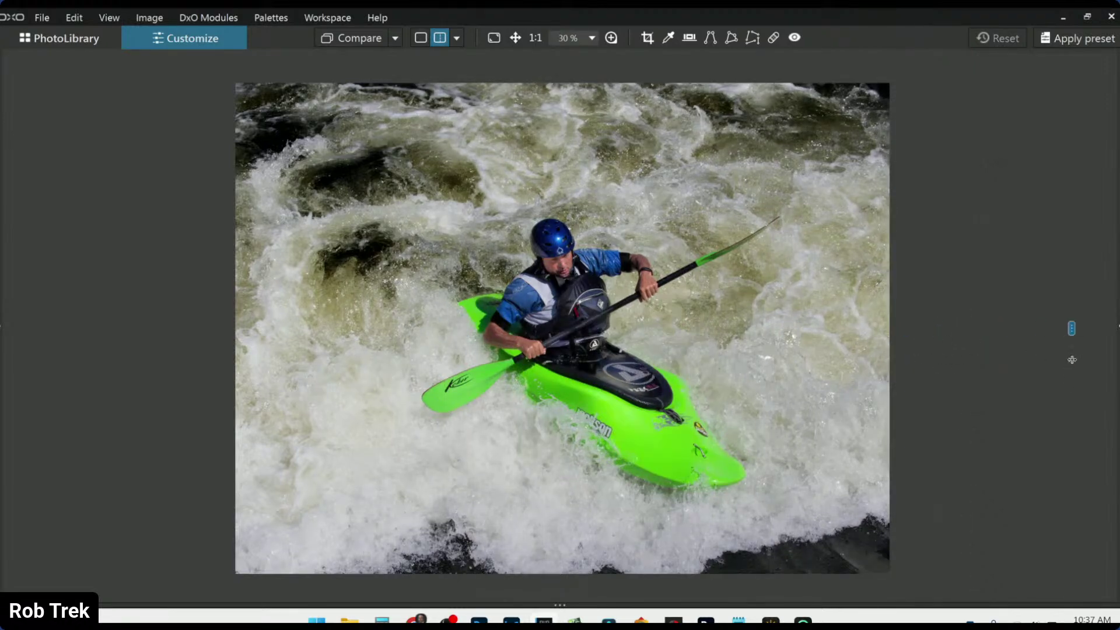
{"action": "left_click", "coordinate": [67, 43]}
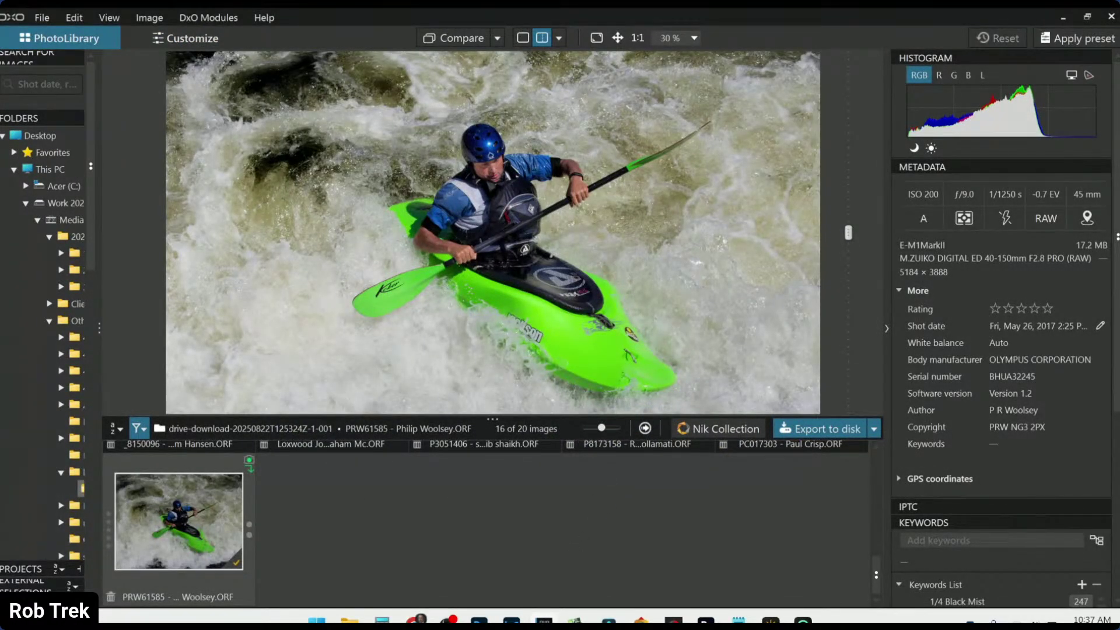
{"action": "key", "text": "alt+Tab"}
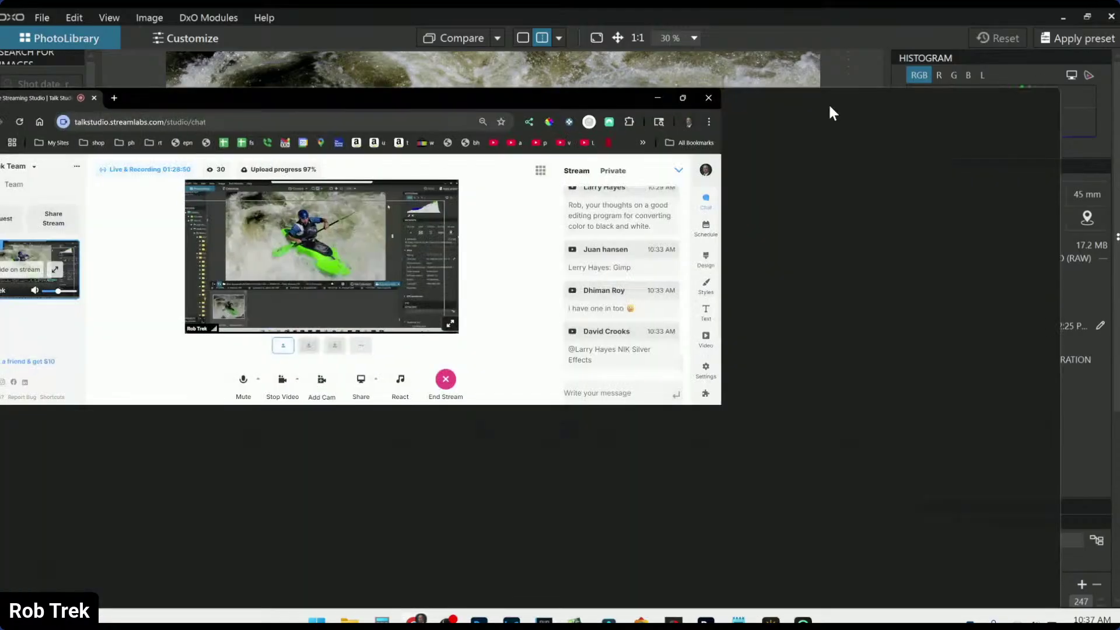
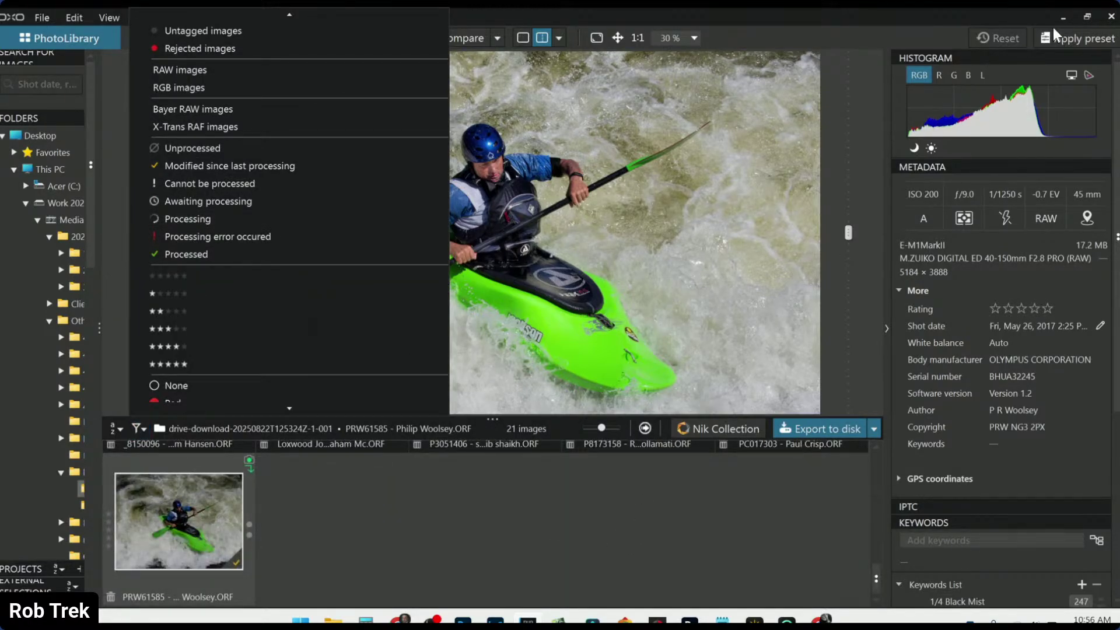
Switch the library viewer to single-image view and display the photo of the small bird perched on a branch.
{"action": "left_click", "coordinate": [750, 40]}
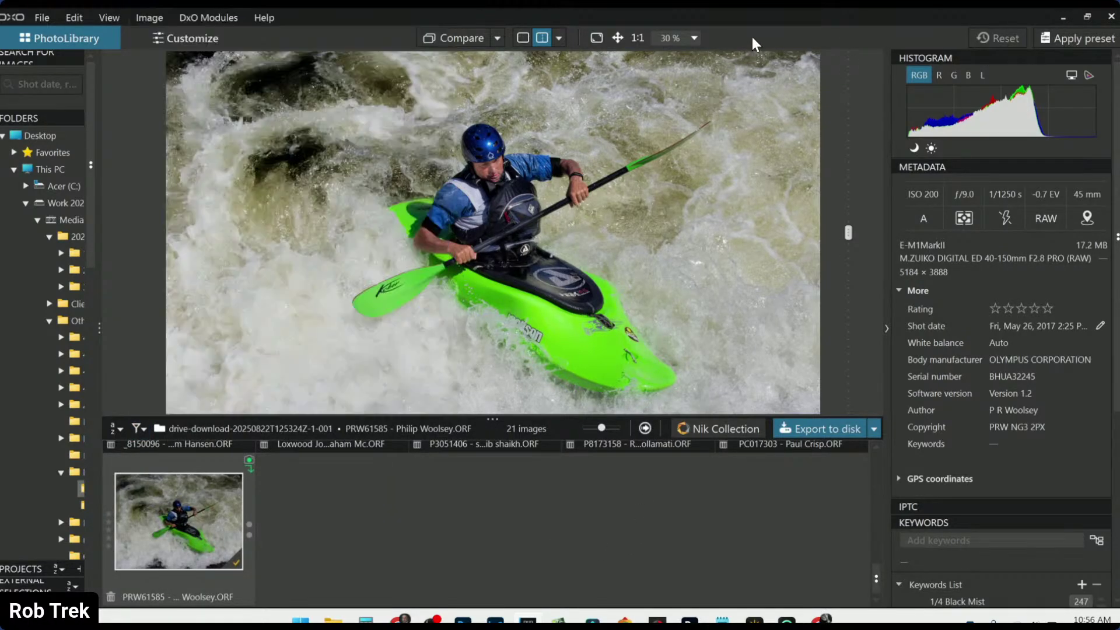
{"action": "left_click", "coordinate": [517, 37]}
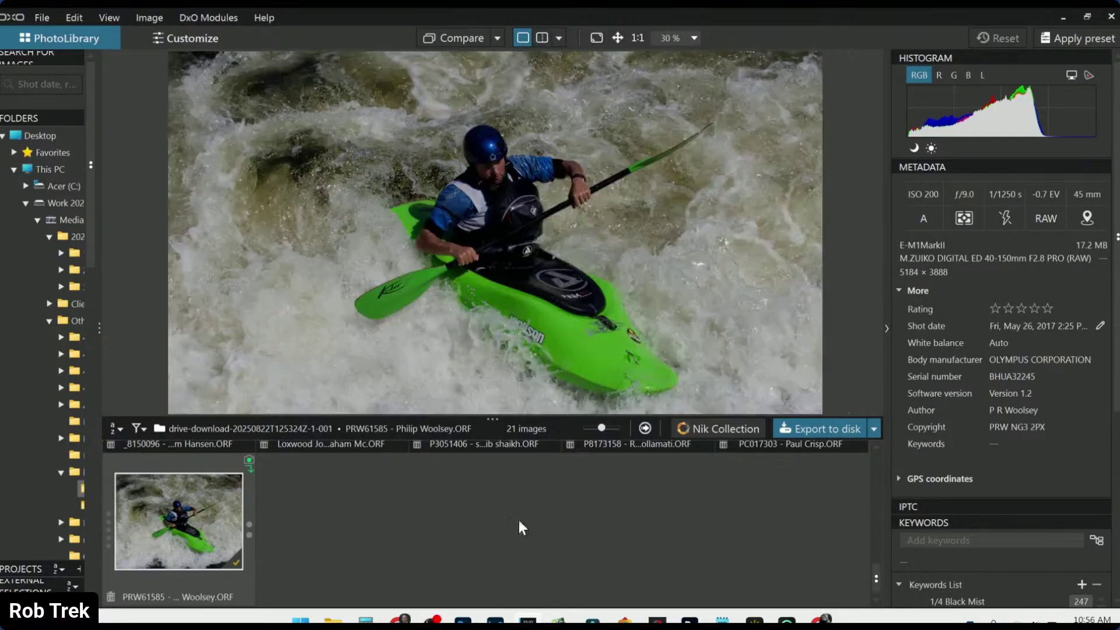
{"action": "key", "text": "Up"}
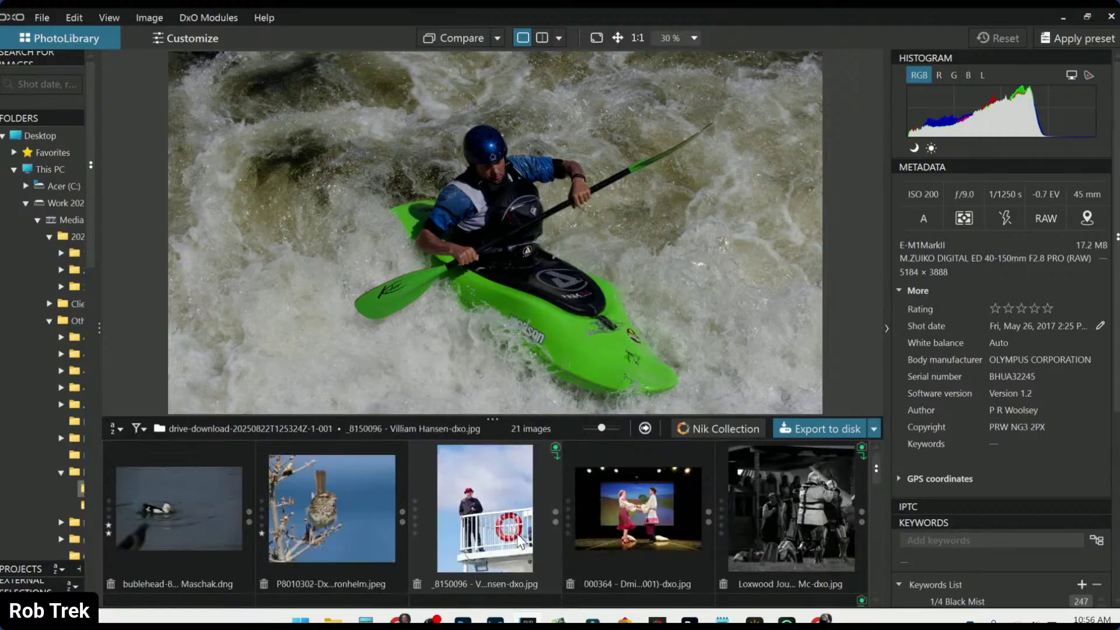
{"action": "left_click", "coordinate": [361, 510]}
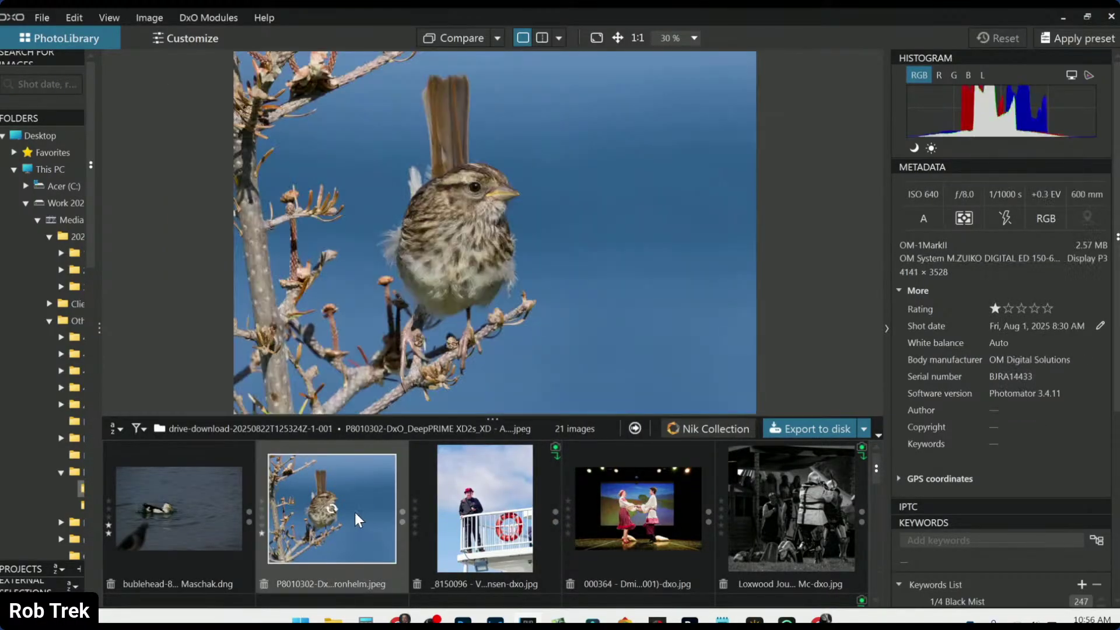
{"action": "left_click", "coordinate": [237, 503]}
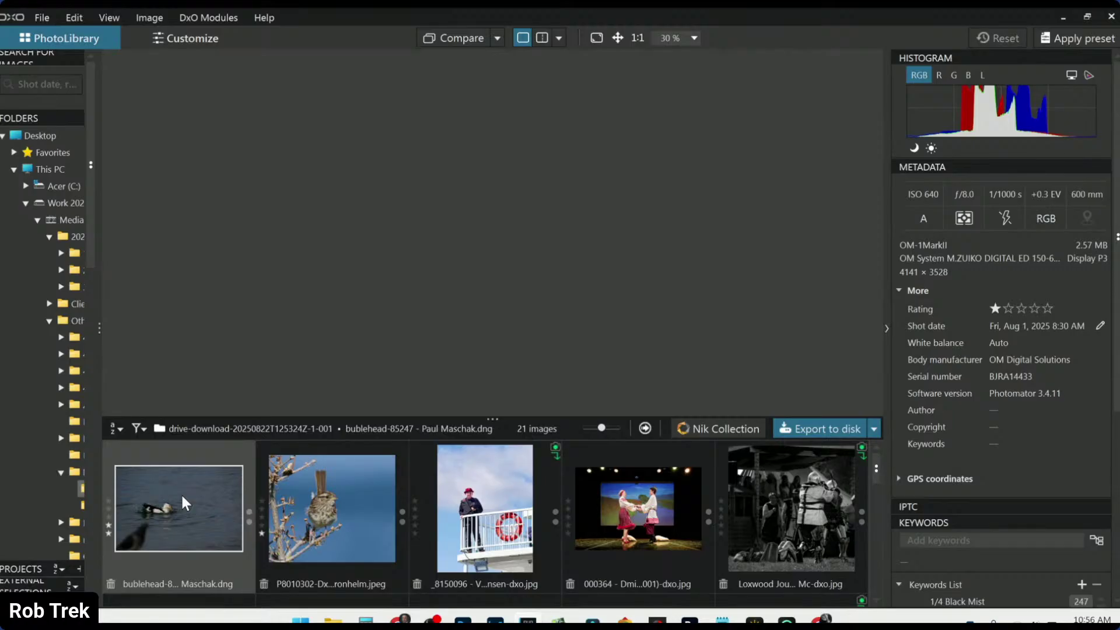
{"action": "left_click", "coordinate": [342, 518]}
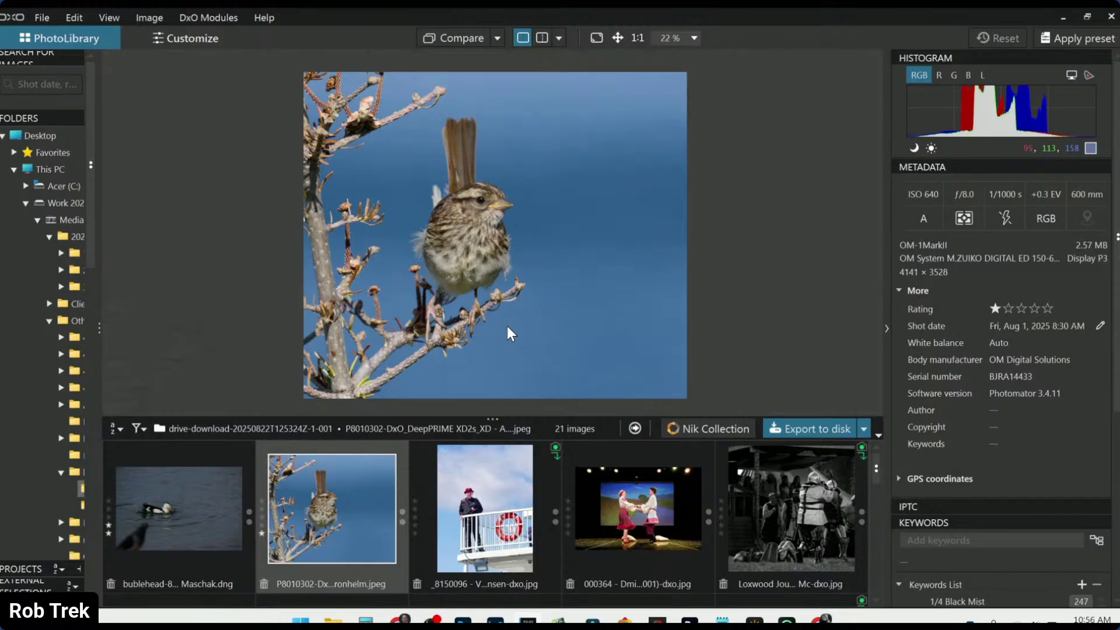
Examine the perched bird's details up close, and open its photo for customizing with the correction palettes shown.
{"action": "scroll", "coordinate": [471, 293], "scroll_direction": "up", "scroll_amount": 1}
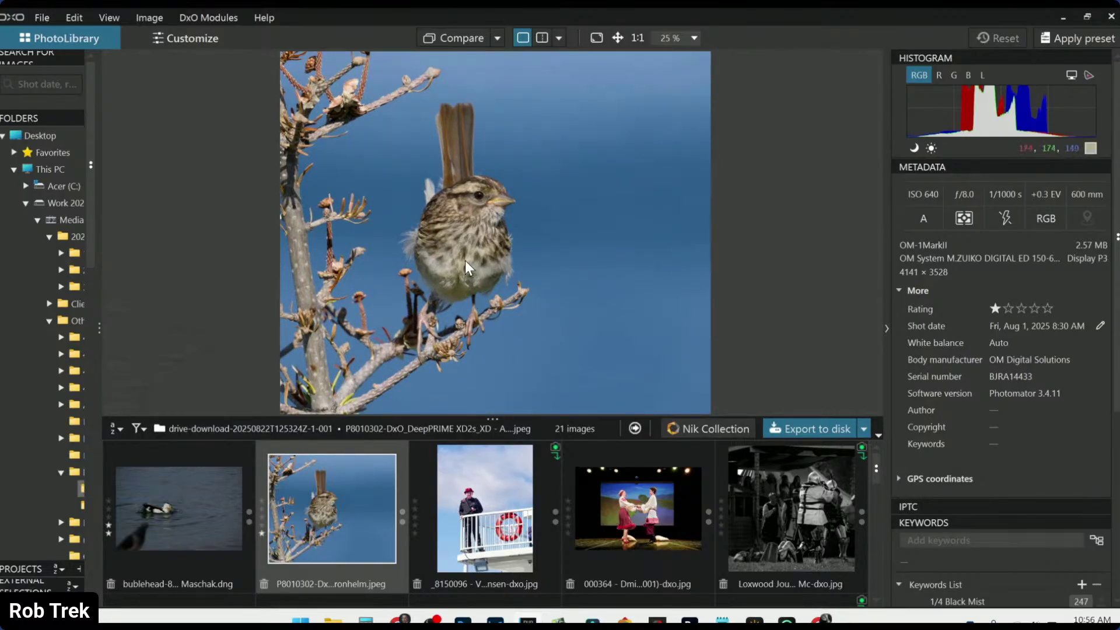
{"action": "scroll", "coordinate": [465, 260], "scroll_direction": "up", "scroll_amount": 1}
{"action": "scroll", "coordinate": [464, 260], "scroll_direction": "up", "scroll_amount": 1}
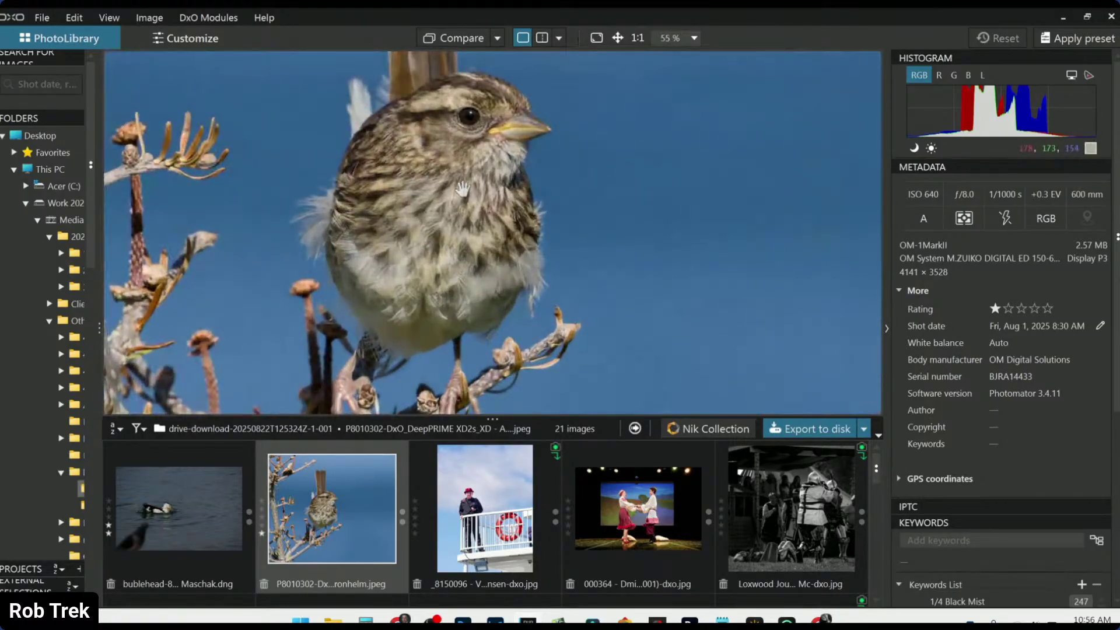
{"action": "scroll", "coordinate": [488, 252], "scroll_direction": "up", "scroll_amount": 1}
{"action": "scroll", "coordinate": [499, 268], "scroll_direction": "down", "scroll_amount": 1}
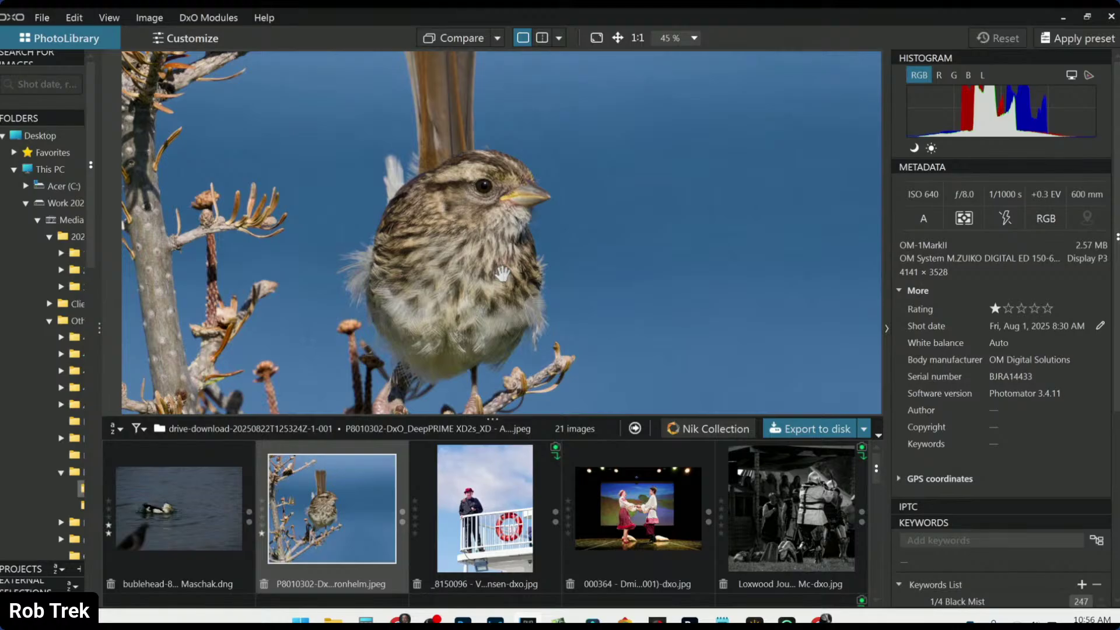
{"action": "double_click", "coordinate": [349, 495]}
{"action": "scroll", "coordinate": [506, 369], "scroll_direction": "up", "scroll_amount": 2}
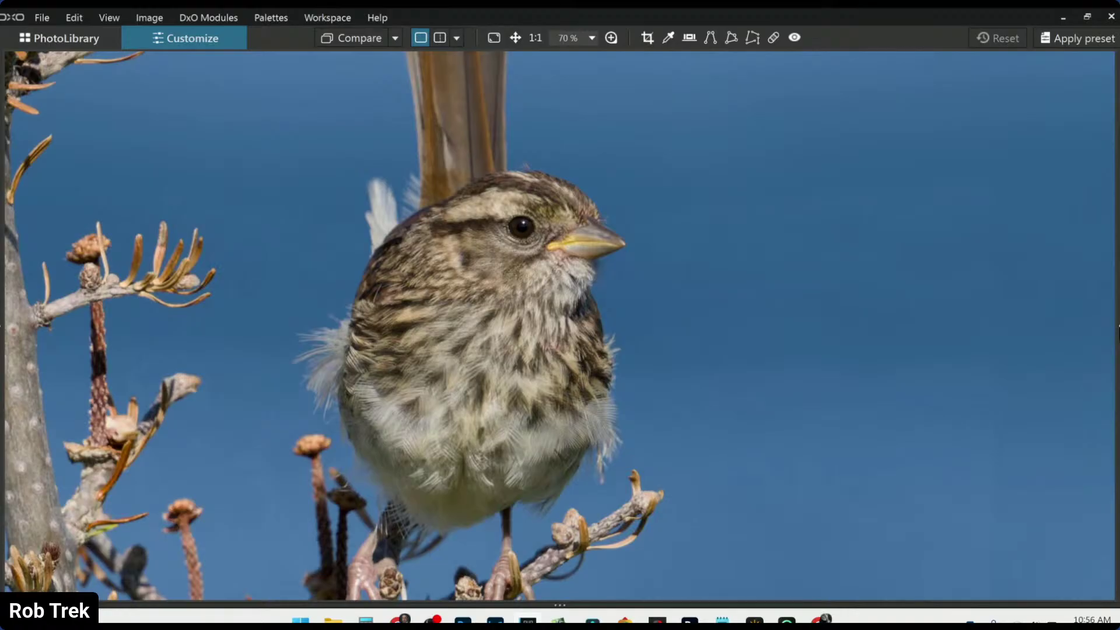
{"action": "left_click", "coordinate": [1116, 326]}
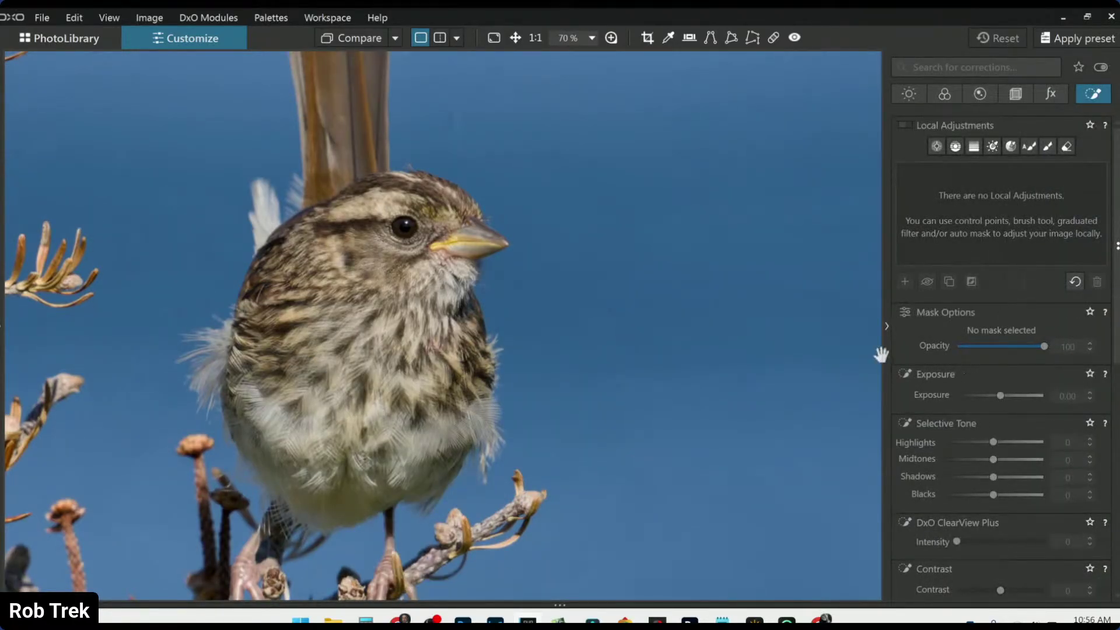
Place a small control point on the bird's eye, set midtones to 42, and raise shadows and ClearView Plus intensity.
{"action": "left_click", "coordinate": [936, 147]}
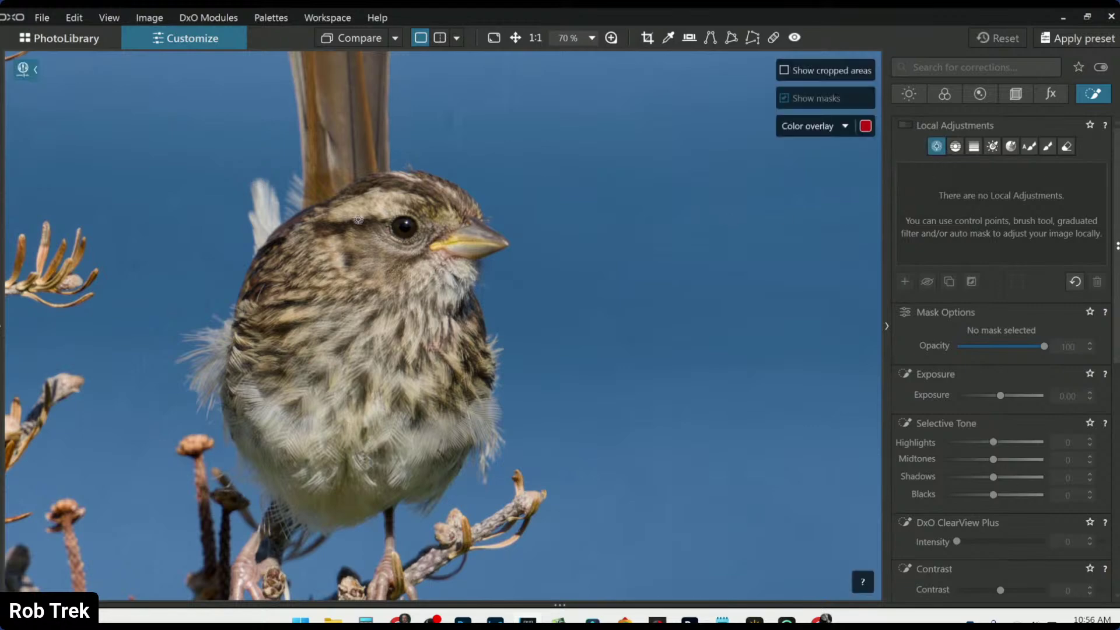
{"action": "left_click", "coordinate": [409, 234]}
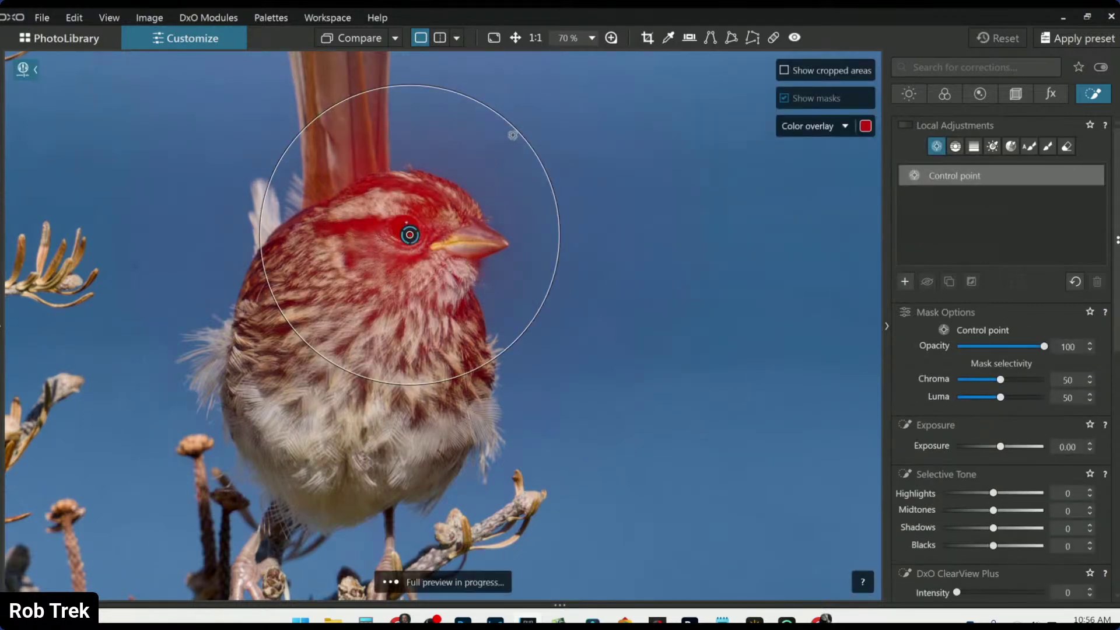
{"action": "left_click_drag", "start_coordinate": [508, 129], "coordinate": [426, 202]}
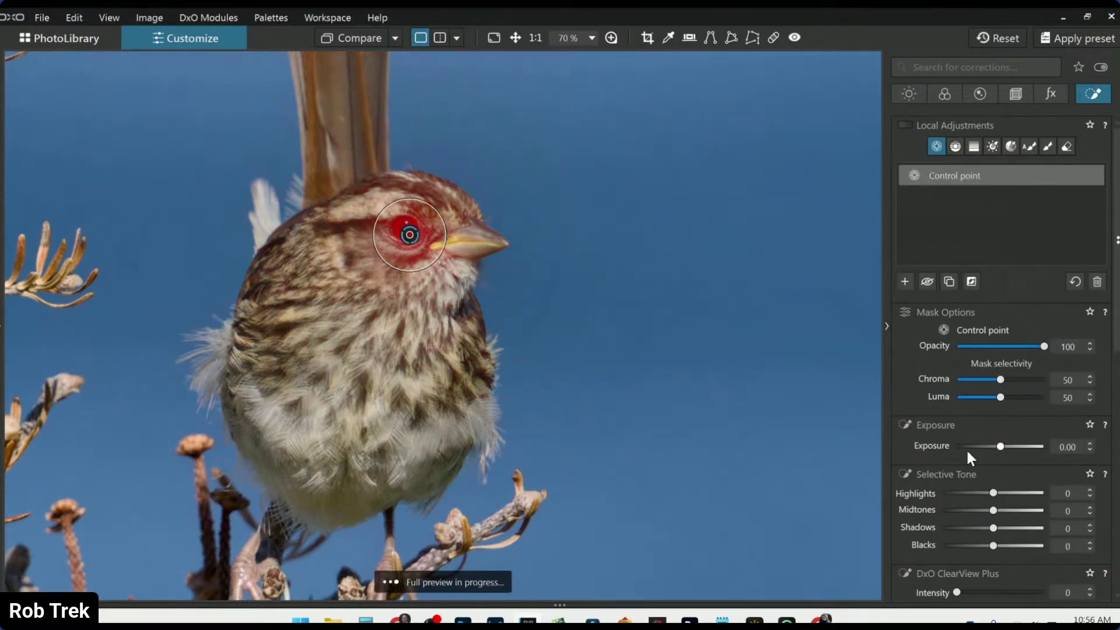
{"action": "left_click", "coordinate": [1015, 509]}
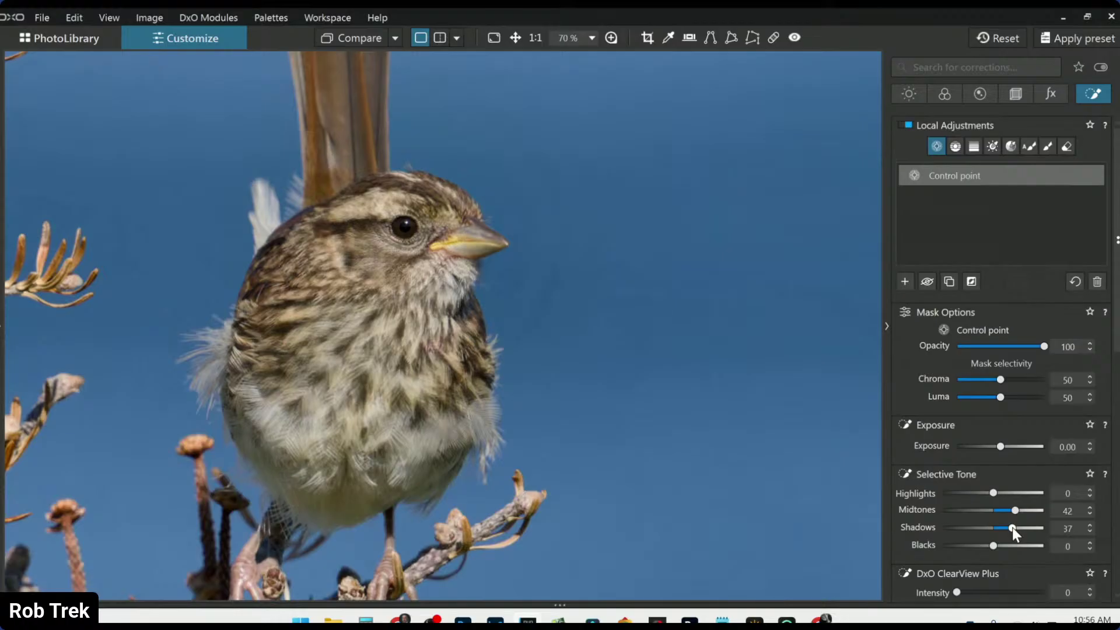
{"action": "scroll", "coordinate": [961, 470], "scroll_direction": "down", "scroll_amount": 3}
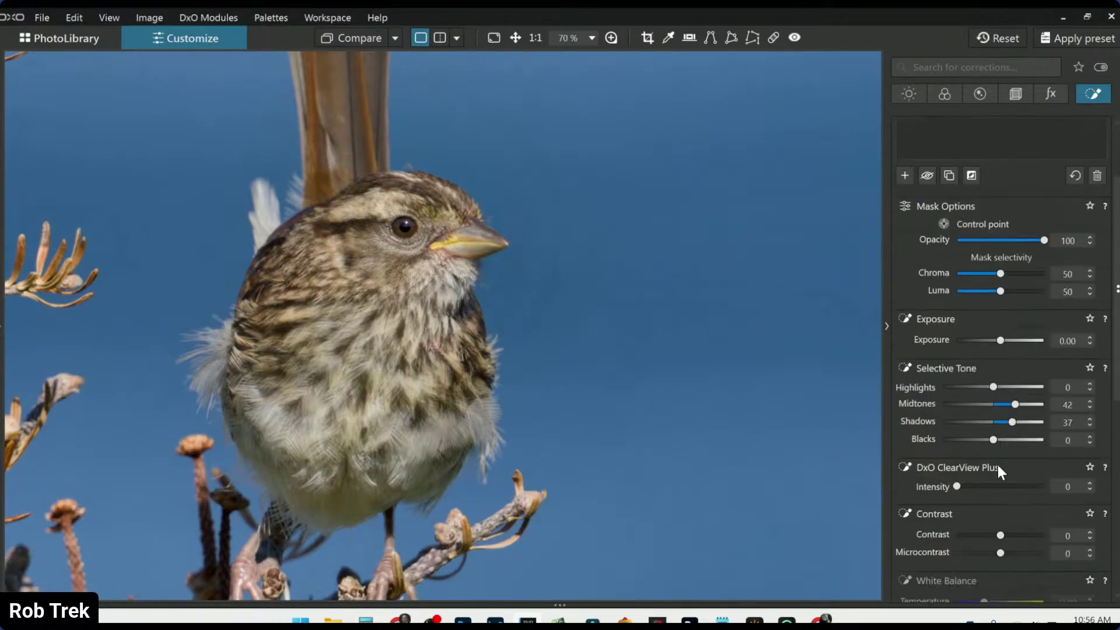
{"action": "left_click", "coordinate": [999, 485]}
{"action": "left_click_drag", "start_coordinate": [1014, 423], "coordinate": [1021, 427]}
Add a new control point mask on the beak, extend the HSL yellow range toward orange, and set its saturation to 43.
{"action": "left_click", "coordinate": [904, 175]}
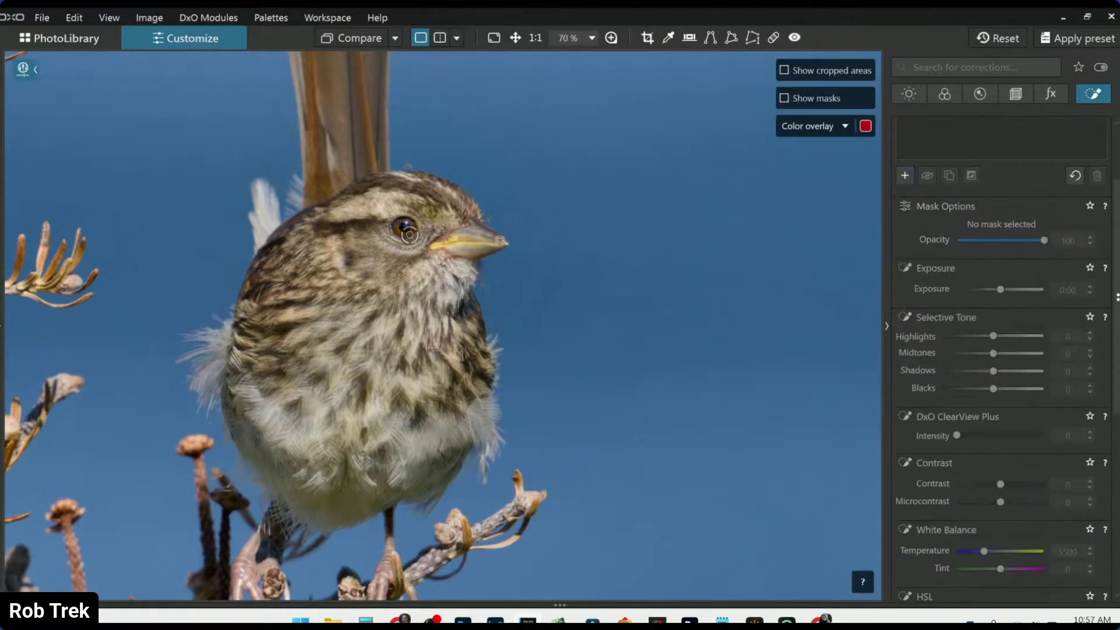
{"action": "left_click", "coordinate": [459, 243]}
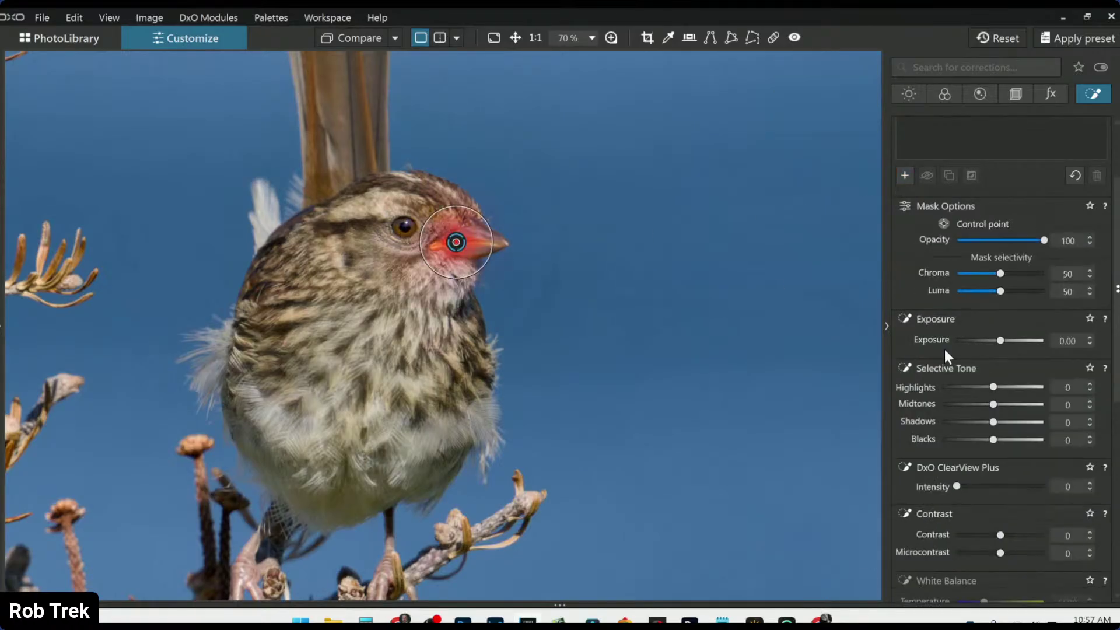
{"action": "scroll", "coordinate": [997, 450], "scroll_direction": "down", "scroll_amount": 5}
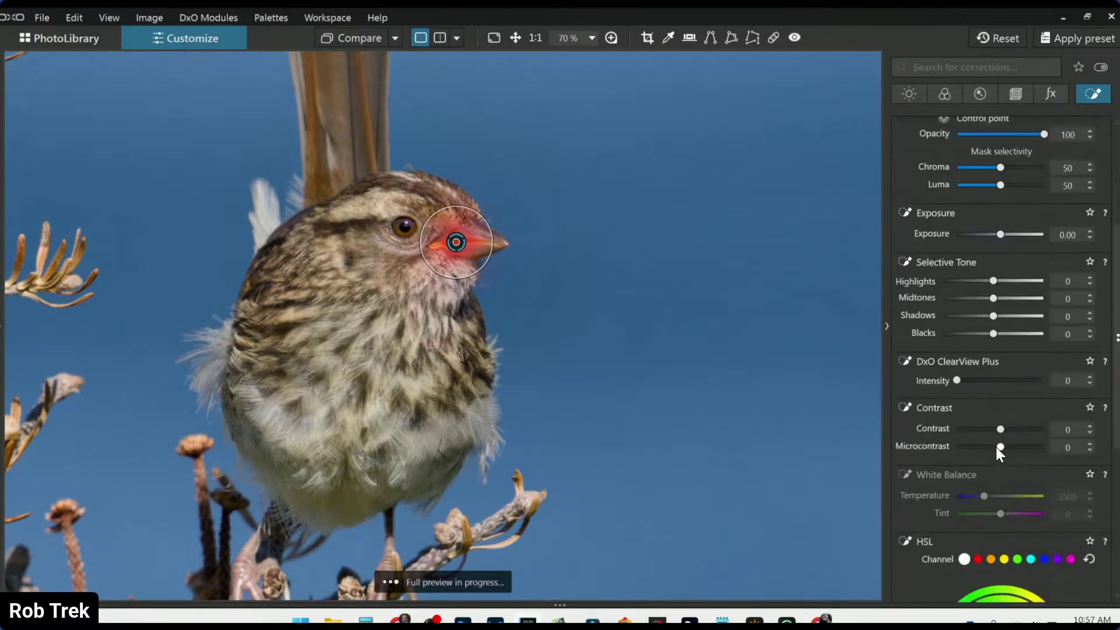
{"action": "scroll", "coordinate": [996, 445], "scroll_direction": "down", "scroll_amount": 1}
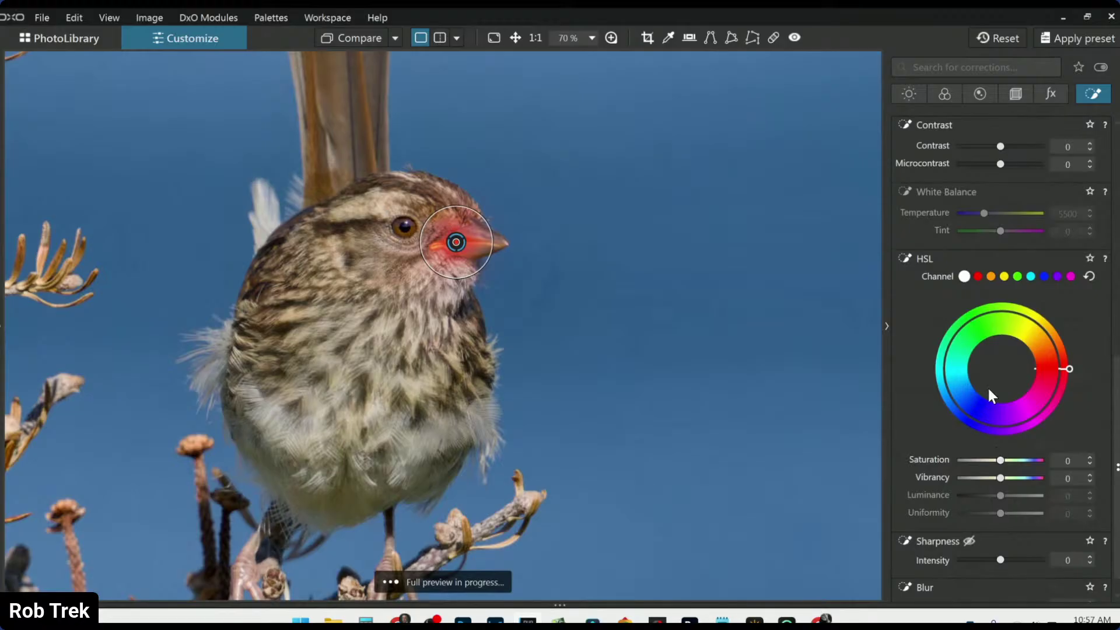
{"action": "left_click", "coordinate": [1004, 276]}
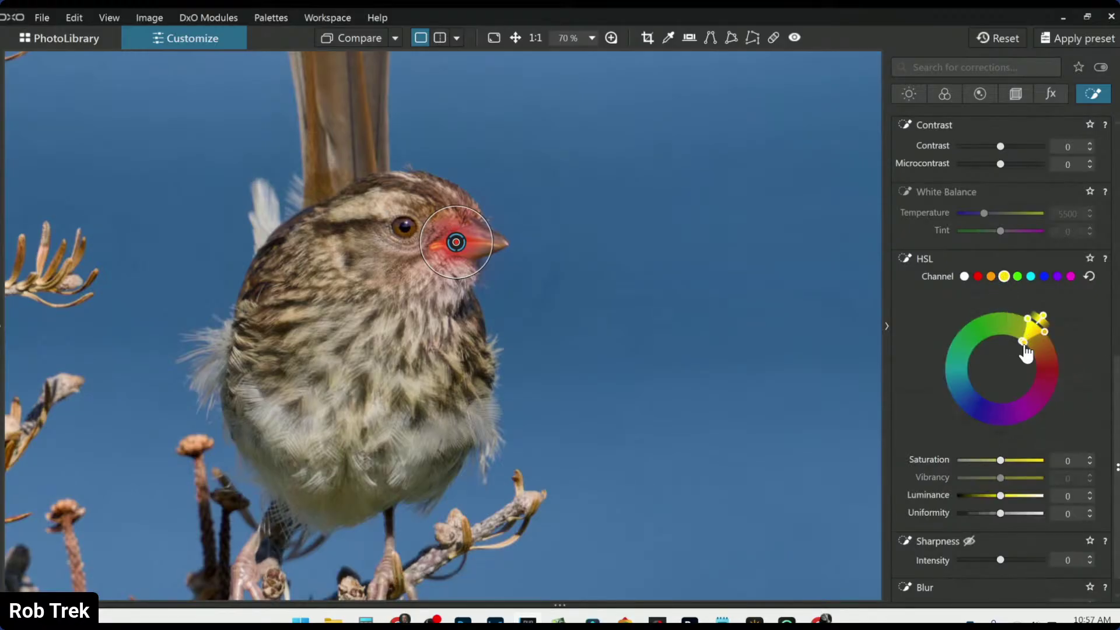
{"action": "left_click_drag", "start_coordinate": [1025, 350], "coordinate": [1030, 357]}
{"action": "left_click_drag", "start_coordinate": [1003, 460], "coordinate": [1019, 461]}
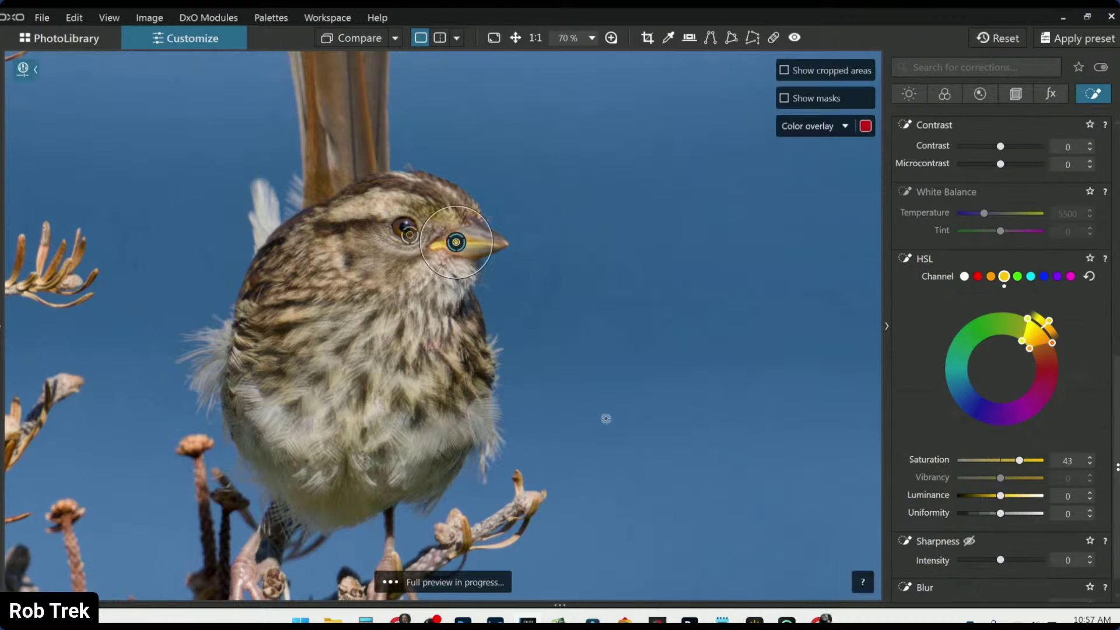
Create a third control point mask covering the bird's body and feet, with points on the breast and below the legs.
{"action": "scroll", "coordinate": [609, 418], "scroll_direction": "down", "scroll_amount": 5}
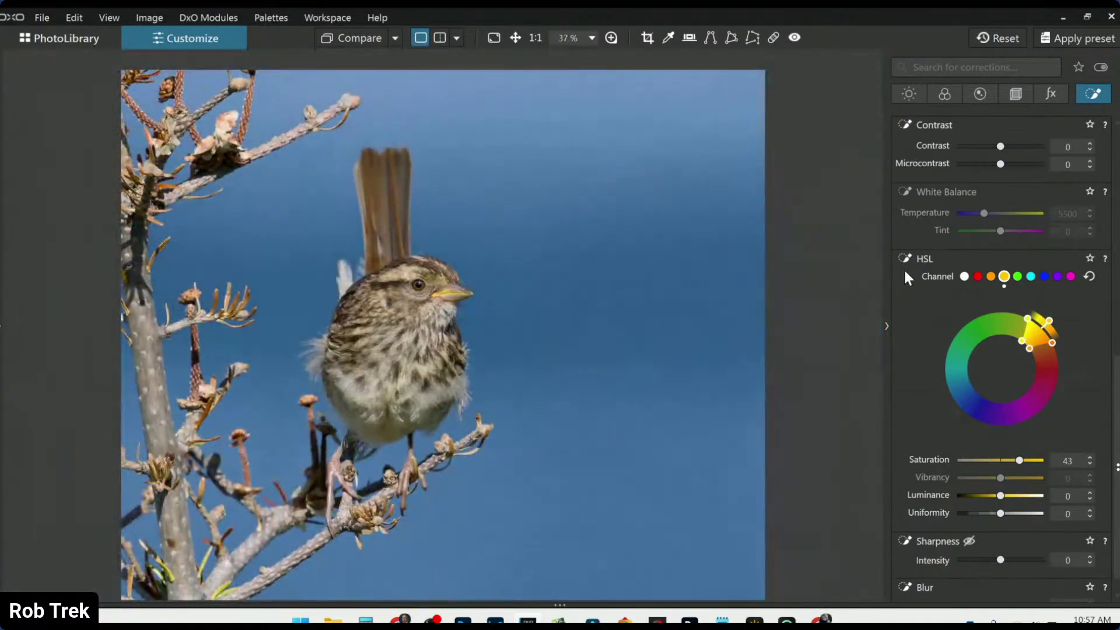
{"action": "scroll", "coordinate": [965, 257], "scroll_direction": "up", "scroll_amount": 10}
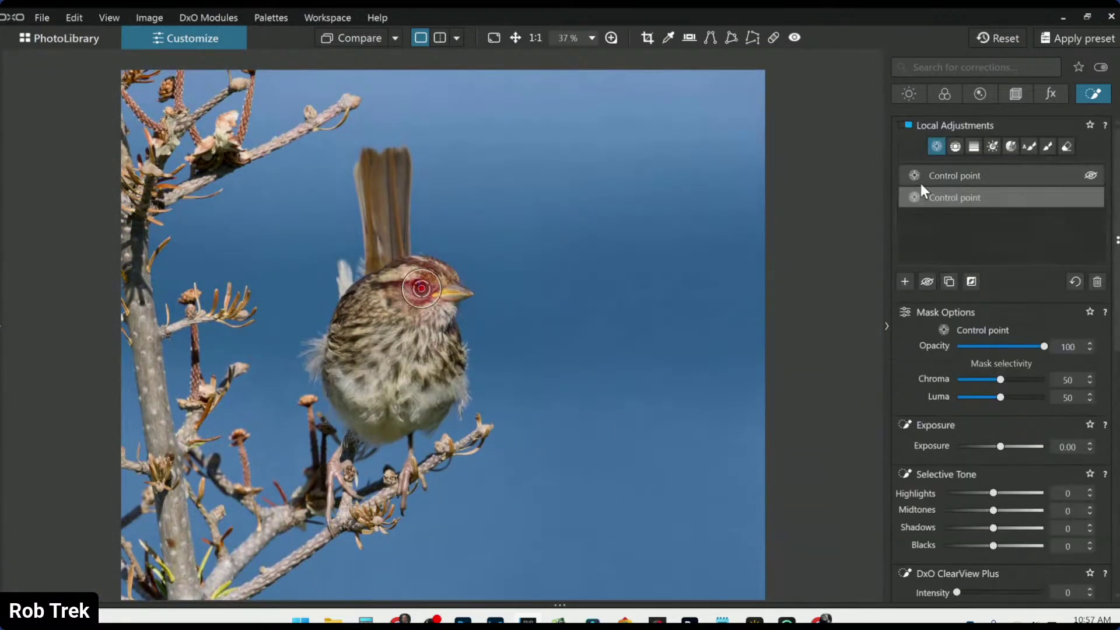
{"action": "left_click", "coordinate": [904, 282]}
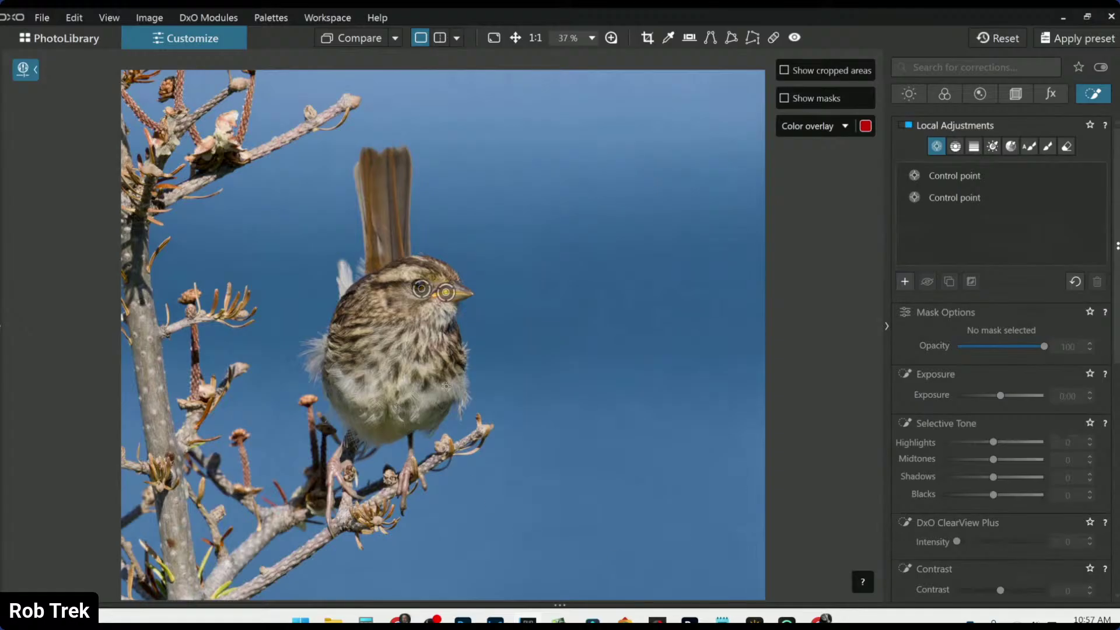
{"action": "left_click", "coordinate": [403, 348]}
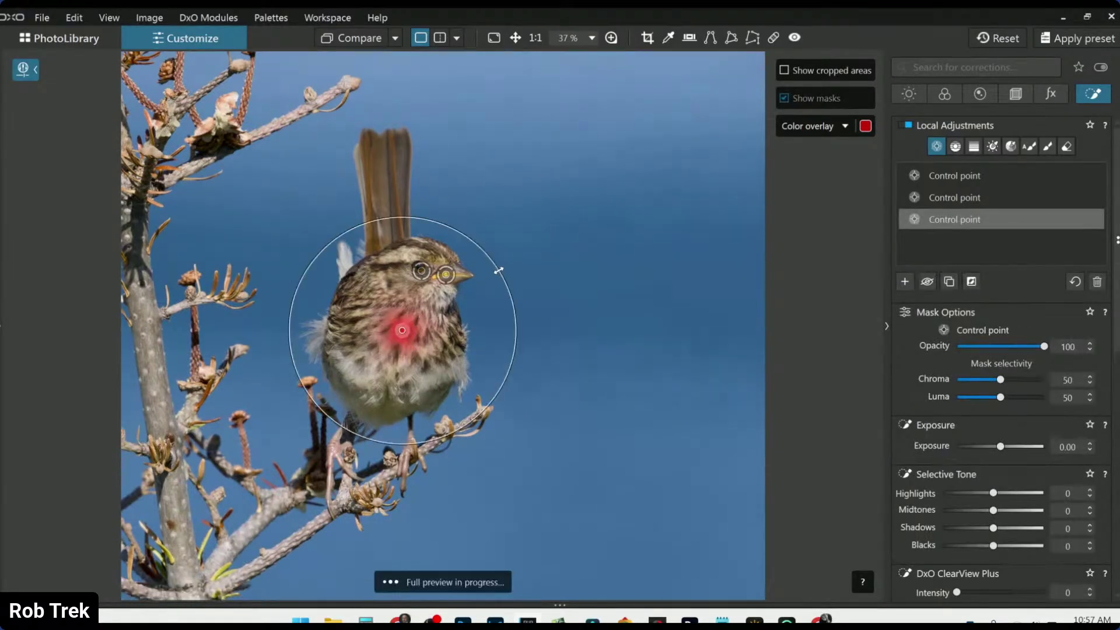
{"action": "left_click", "coordinate": [407, 451]}
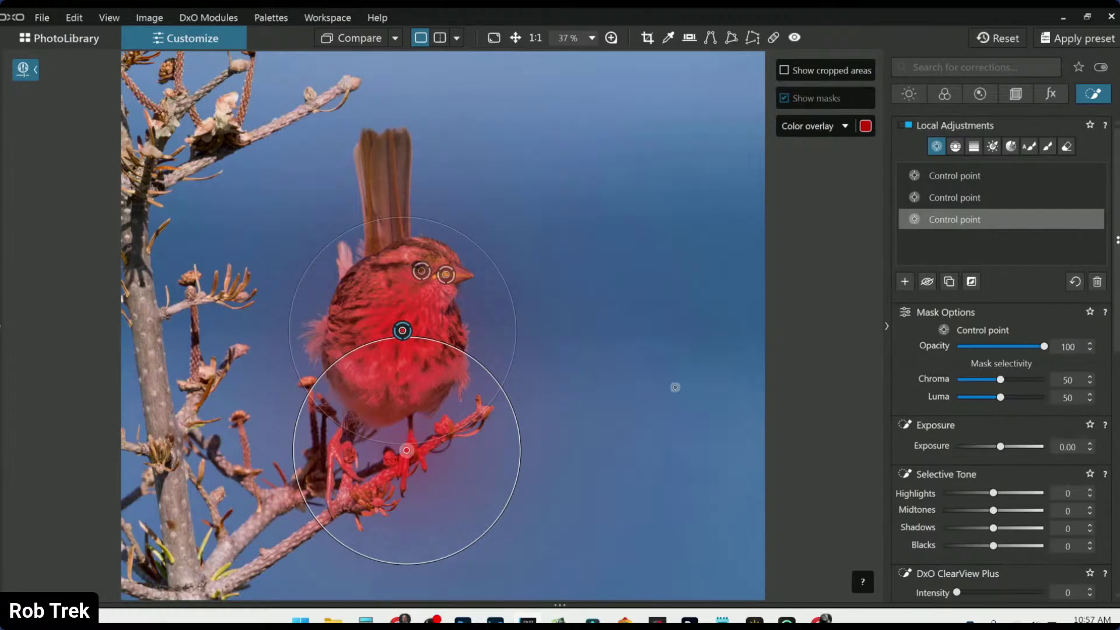
Set the sharpness intensity of the bird's body mask to 100.
{"action": "scroll", "coordinate": [1003, 437], "scroll_direction": "down", "scroll_amount": 3}
{"action": "scroll", "coordinate": [1004, 438], "scroll_direction": "down", "scroll_amount": 5}
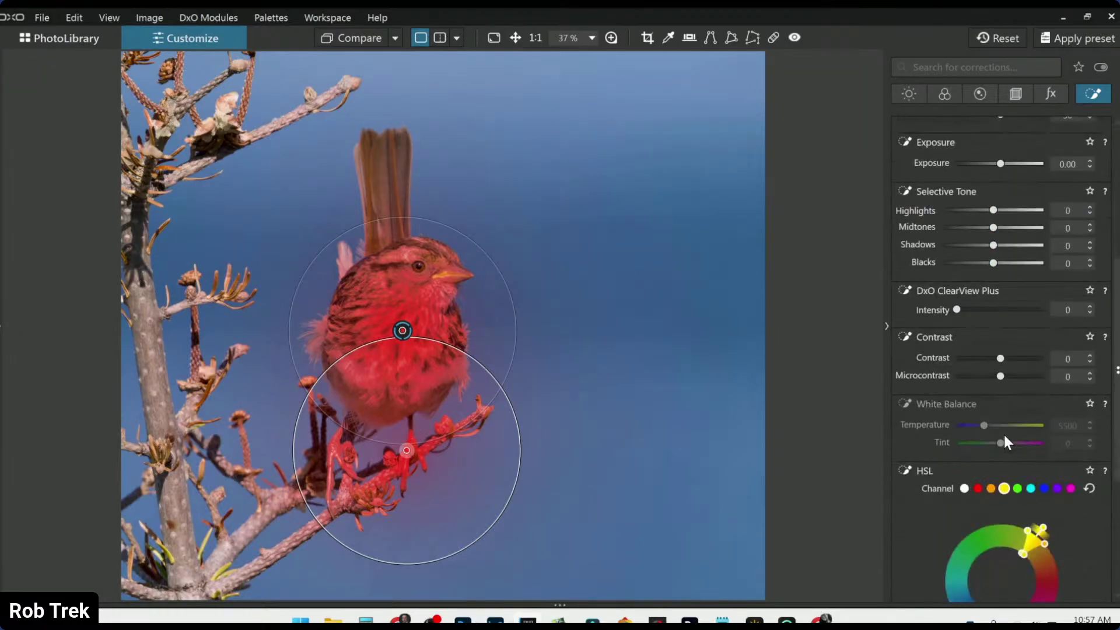
{"action": "scroll", "coordinate": [1004, 439], "scroll_direction": "up", "scroll_amount": 2}
{"action": "scroll", "coordinate": [1004, 438], "scroll_direction": "down", "scroll_amount": 4}
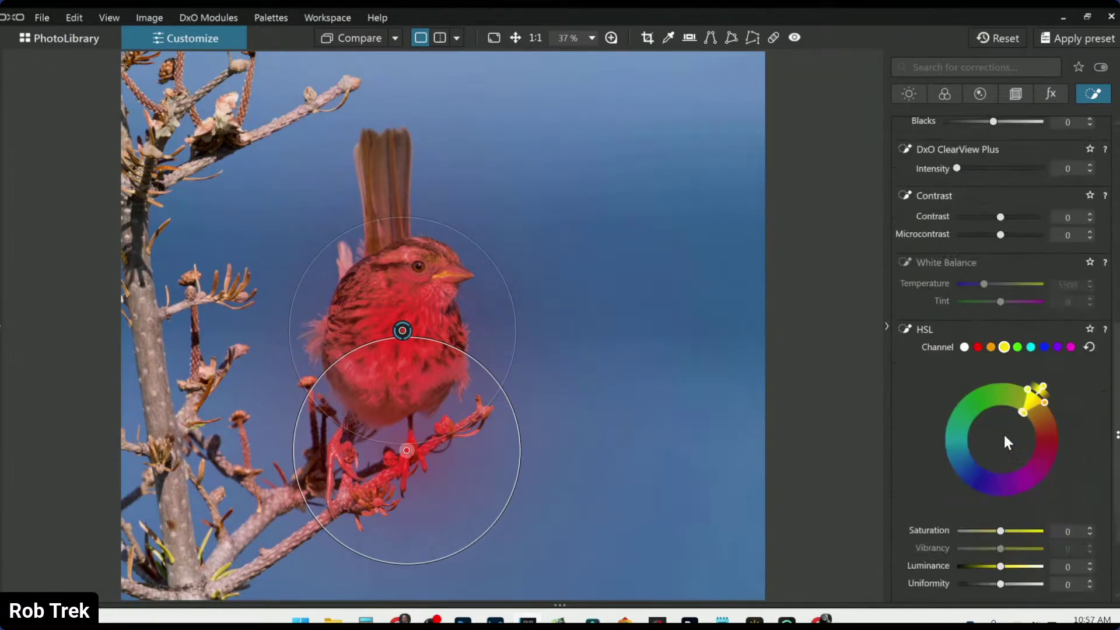
{"action": "scroll", "coordinate": [1003, 435], "scroll_direction": "down", "scroll_amount": 5}
{"action": "scroll", "coordinate": [1002, 436], "scroll_direction": "up", "scroll_amount": 12}
{"action": "scroll", "coordinate": [1002, 436], "scroll_direction": "up", "scroll_amount": 2}
{"action": "scroll", "coordinate": [1002, 435], "scroll_direction": "down", "scroll_amount": 6}
{"action": "scroll", "coordinate": [1002, 435], "scroll_direction": "down", "scroll_amount": 5}
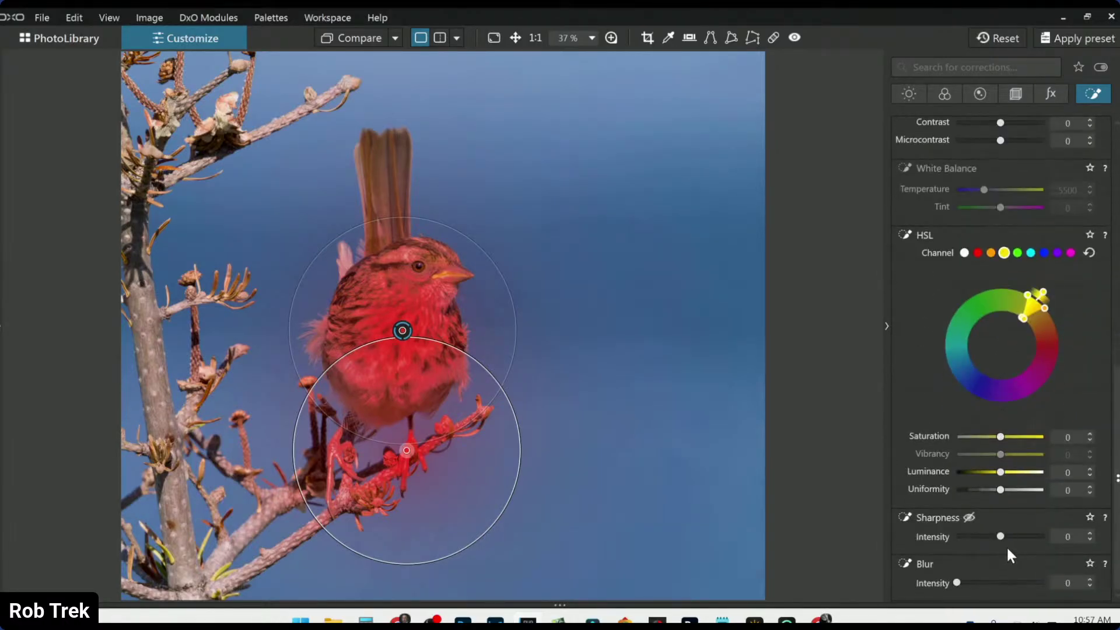
{"action": "left_click_drag", "start_coordinate": [1001, 535], "coordinate": [1027, 541]}
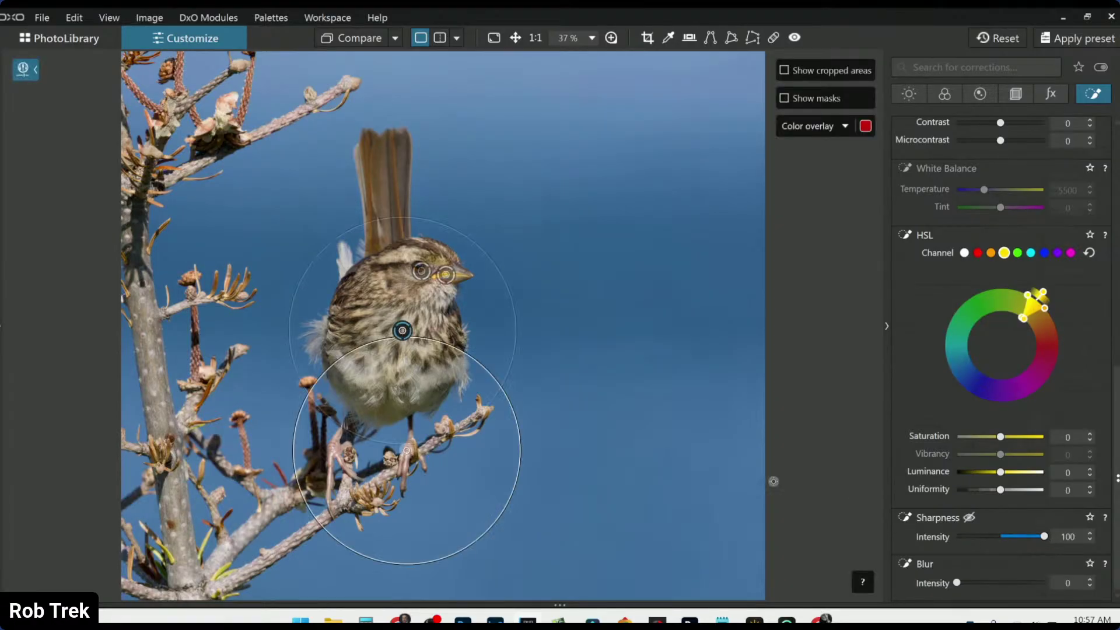
Inspect the sharpened breast feathers up close, comparing the corrected bird photo with the uncorrected original.
{"action": "scroll", "coordinate": [400, 324], "scroll_direction": "up", "scroll_amount": 3}
{"action": "scroll", "coordinate": [407, 324], "scroll_direction": "up", "scroll_amount": 1}
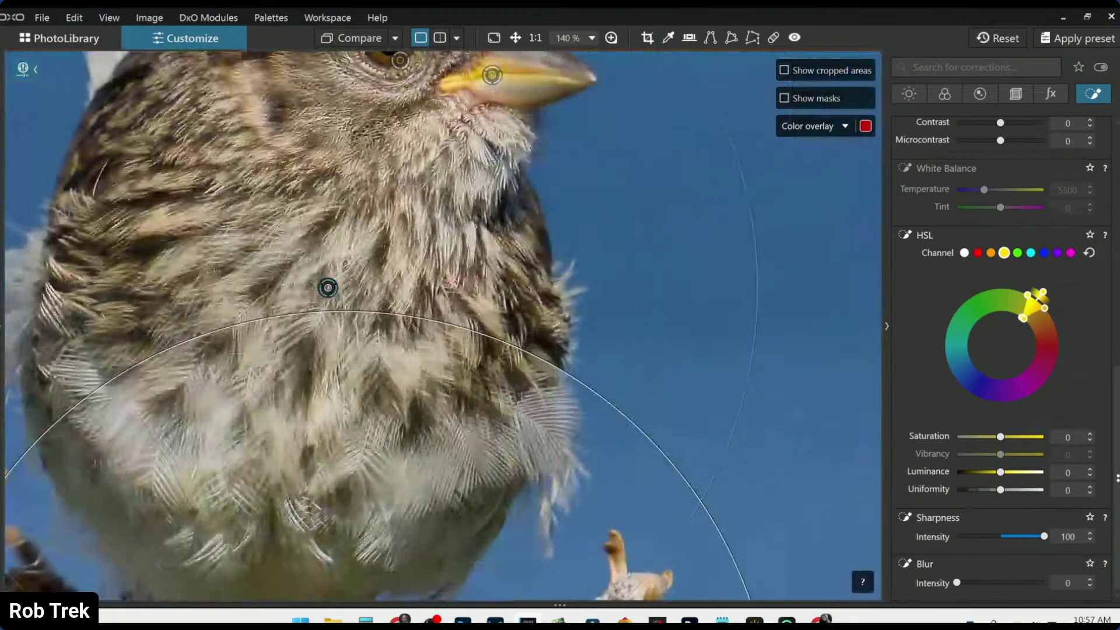
{"action": "left_click", "coordinate": [362, 43]}
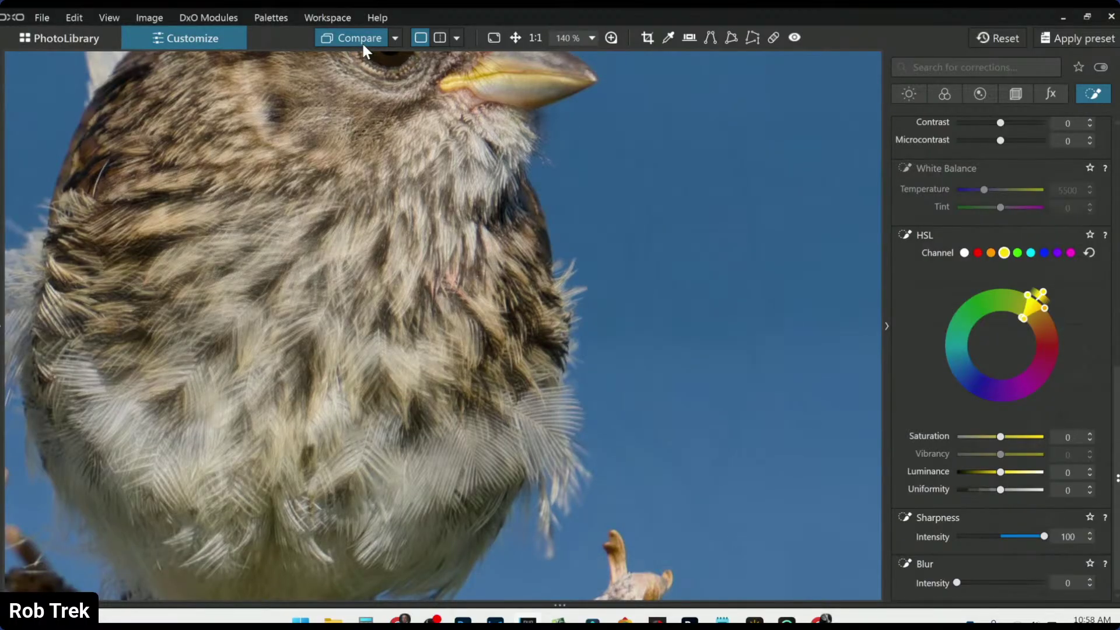
{"action": "left_click", "coordinate": [362, 40]}
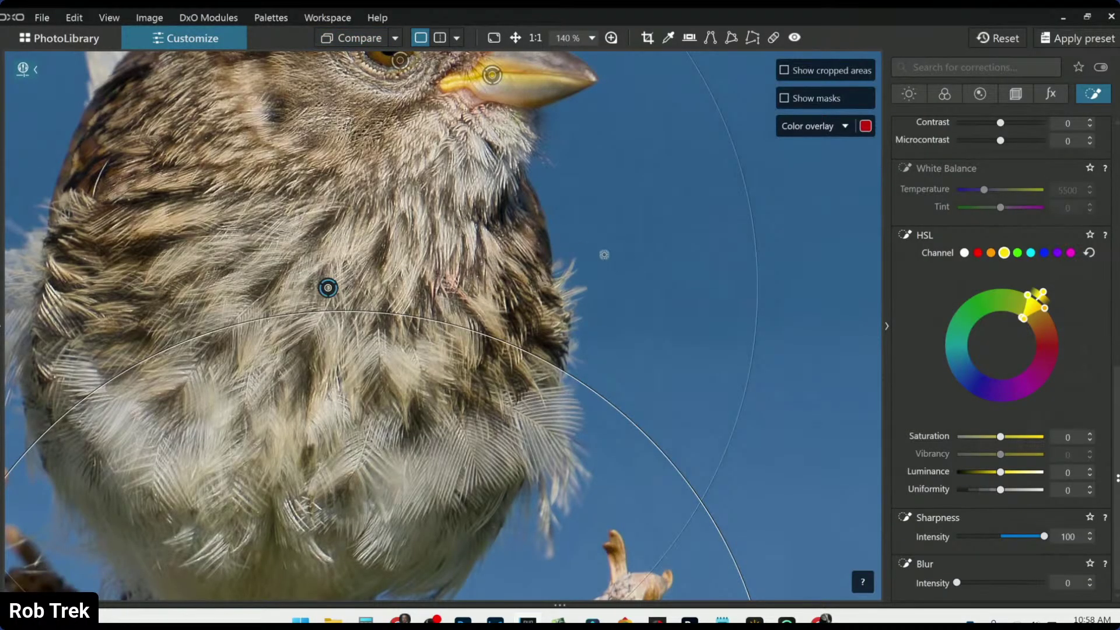
{"action": "scroll", "coordinate": [663, 299], "scroll_direction": "down", "scroll_amount": 1}
{"action": "scroll", "coordinate": [662, 298], "scroll_direction": "down", "scroll_amount": 3}
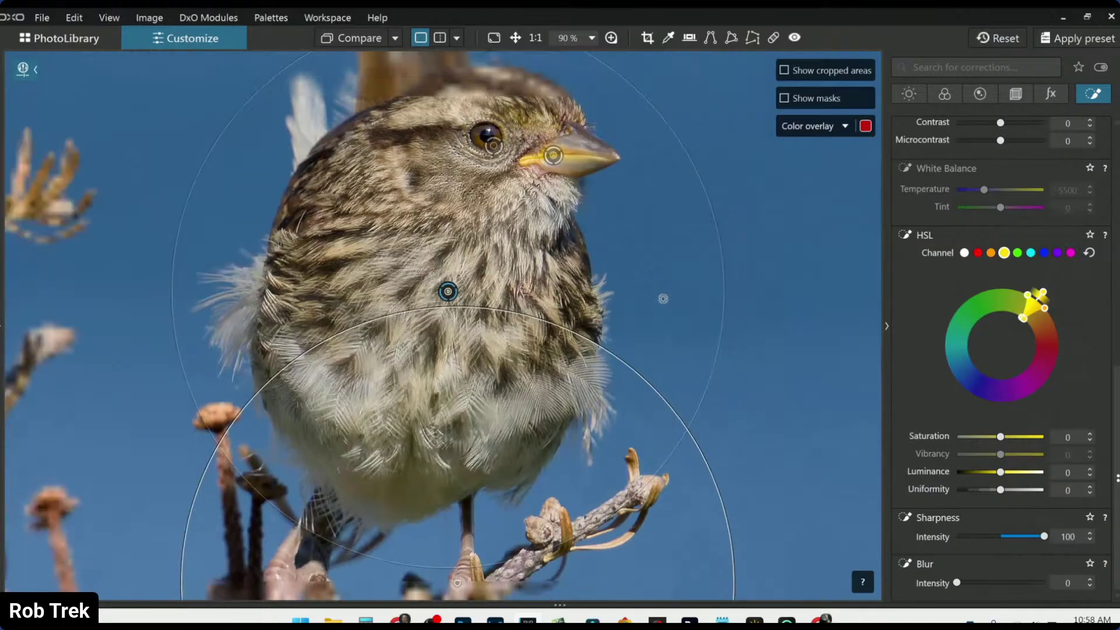
{"action": "scroll", "coordinate": [677, 353], "scroll_direction": "down", "scroll_amount": 1}
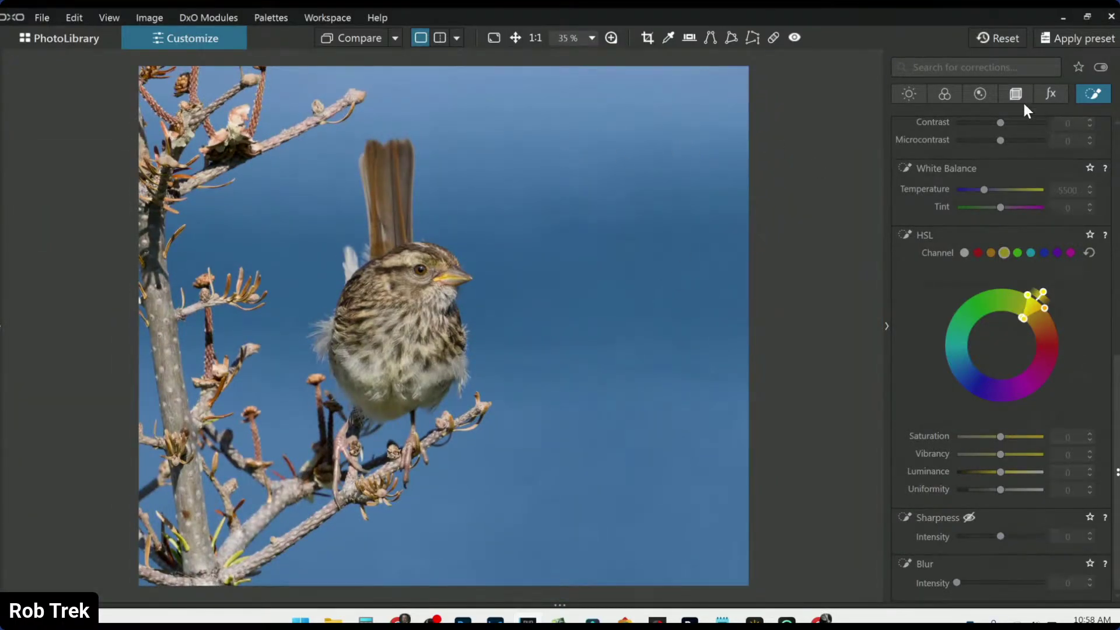
Add a control line mask across the blue background from the upper-right sky toward the lower-left branches, and set its exposure to 2.10.
{"action": "scroll", "coordinate": [996, 247], "scroll_direction": "up", "scroll_amount": 10}
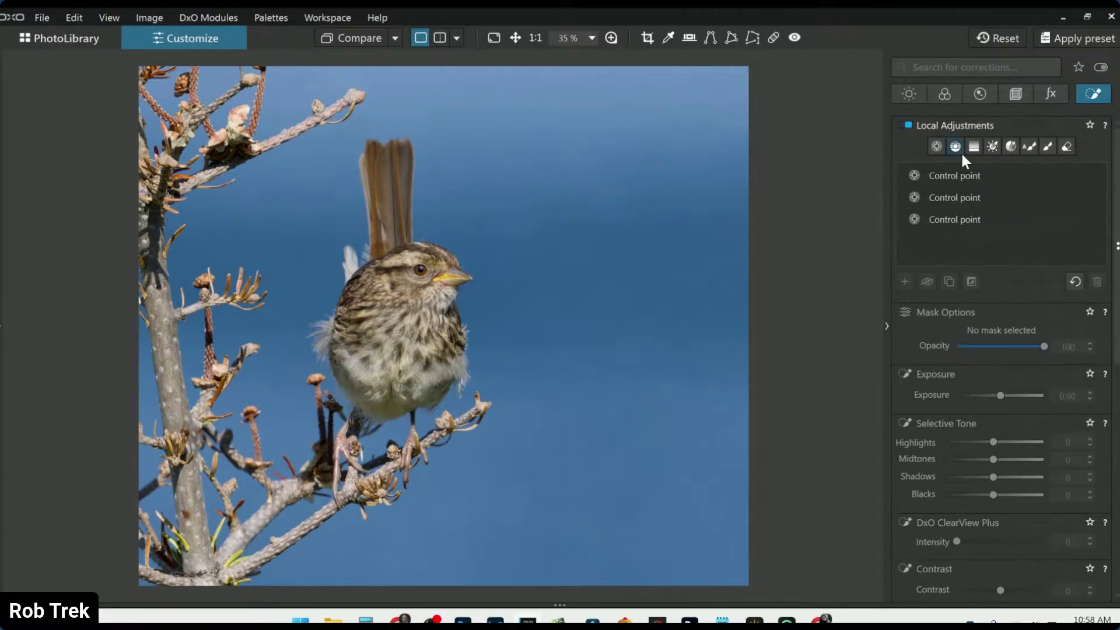
{"action": "left_click_drag", "start_coordinate": [712, 162], "coordinate": [268, 456]}
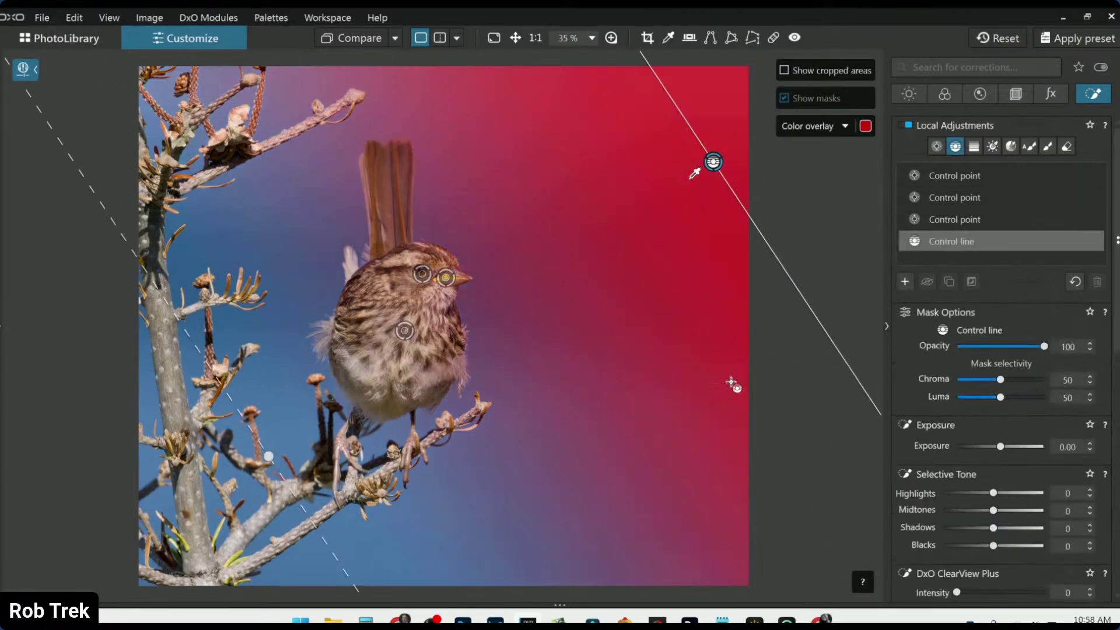
{"action": "left_click", "coordinate": [1002, 448]}
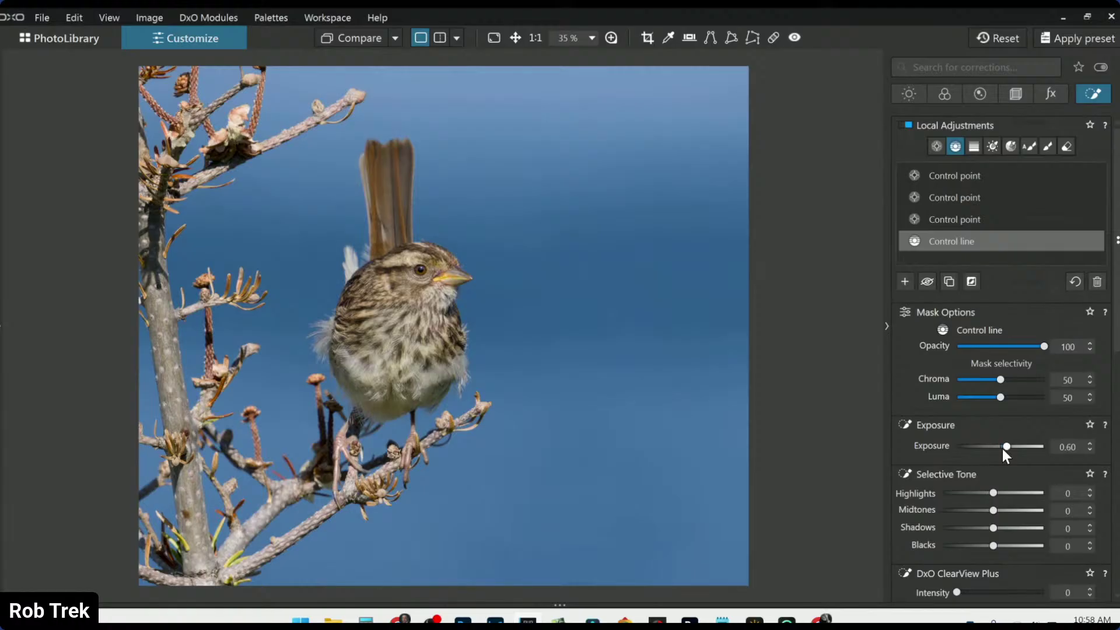
{"action": "scroll", "coordinate": [1002, 449], "scroll_direction": "up", "scroll_amount": 4}
{"action": "scroll", "coordinate": [1003, 449], "scroll_direction": "up", "scroll_amount": 13}
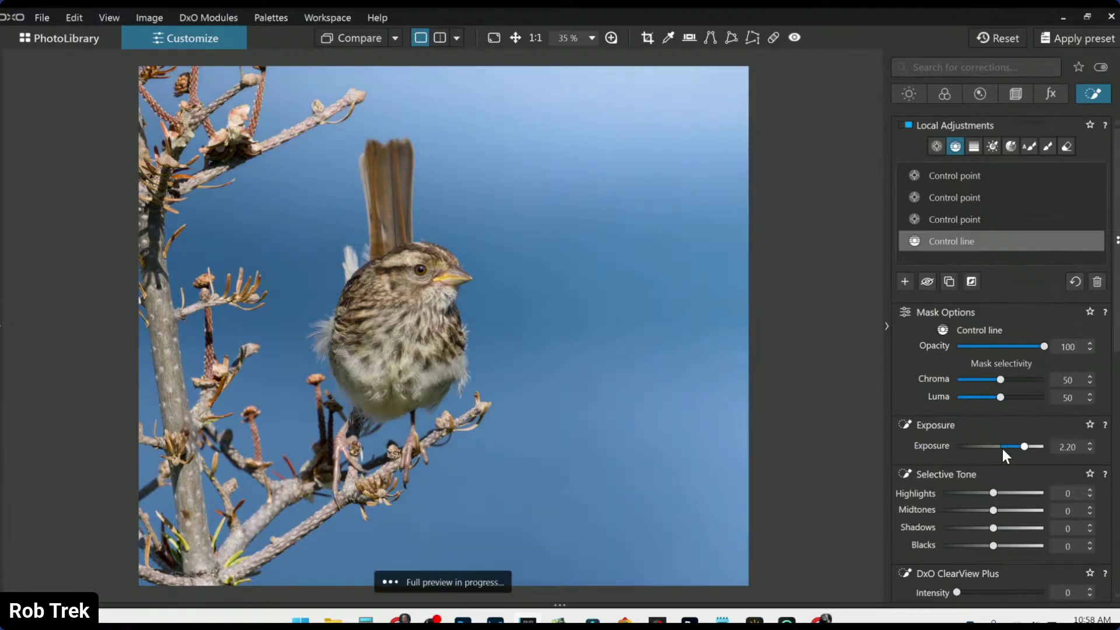
{"action": "scroll", "coordinate": [1003, 450], "scroll_direction": "down", "scroll_amount": 1}
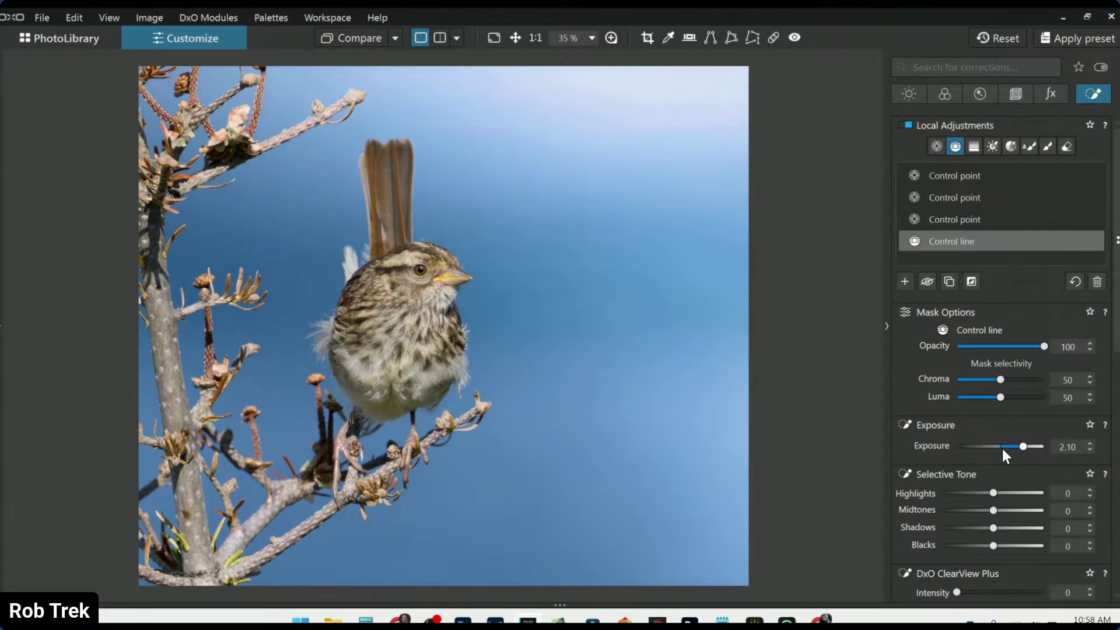
{"action": "mouse_move", "coordinate": [777, 159]}
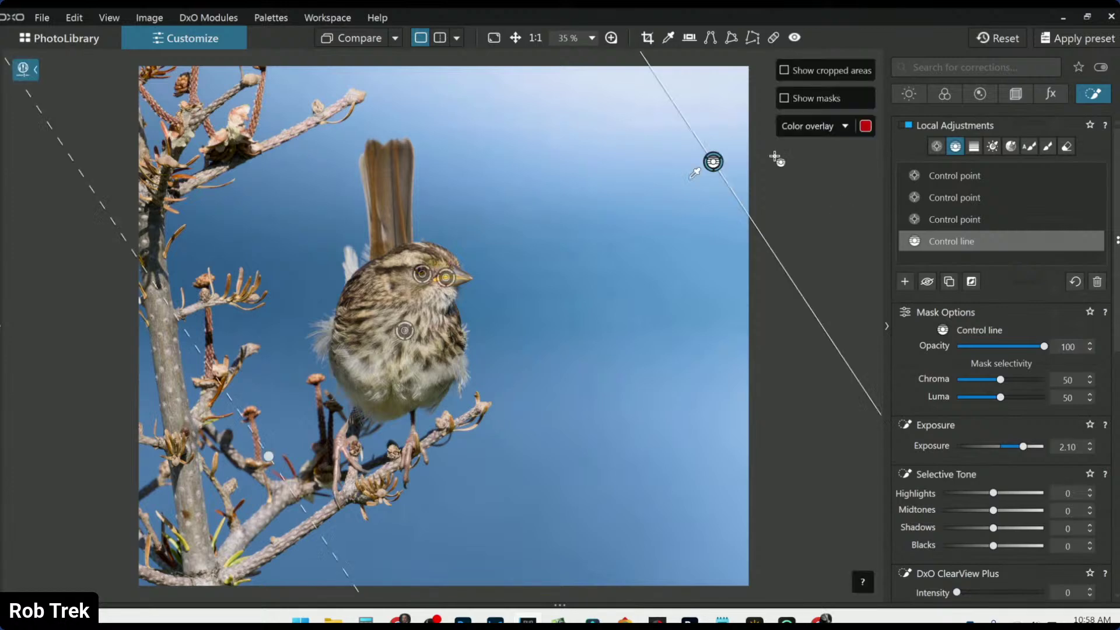
Export the edited bird photo to disk using the Standard output option, a full-size JPEG at quality 95.
{"action": "right_click", "coordinate": [625, 279]}
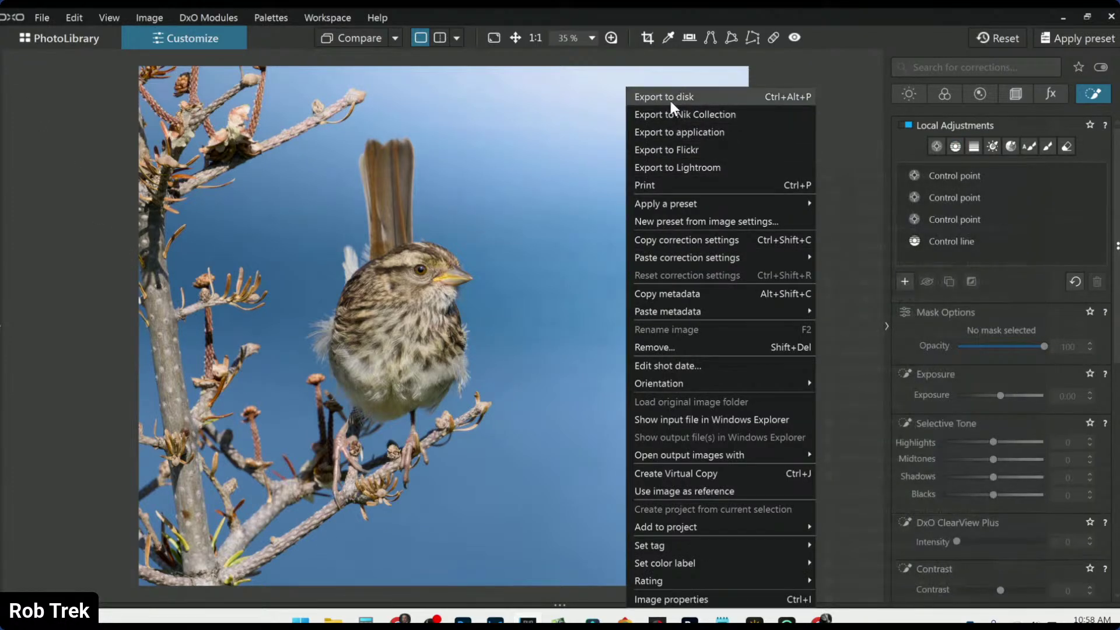
{"action": "left_click", "coordinate": [670, 101]}
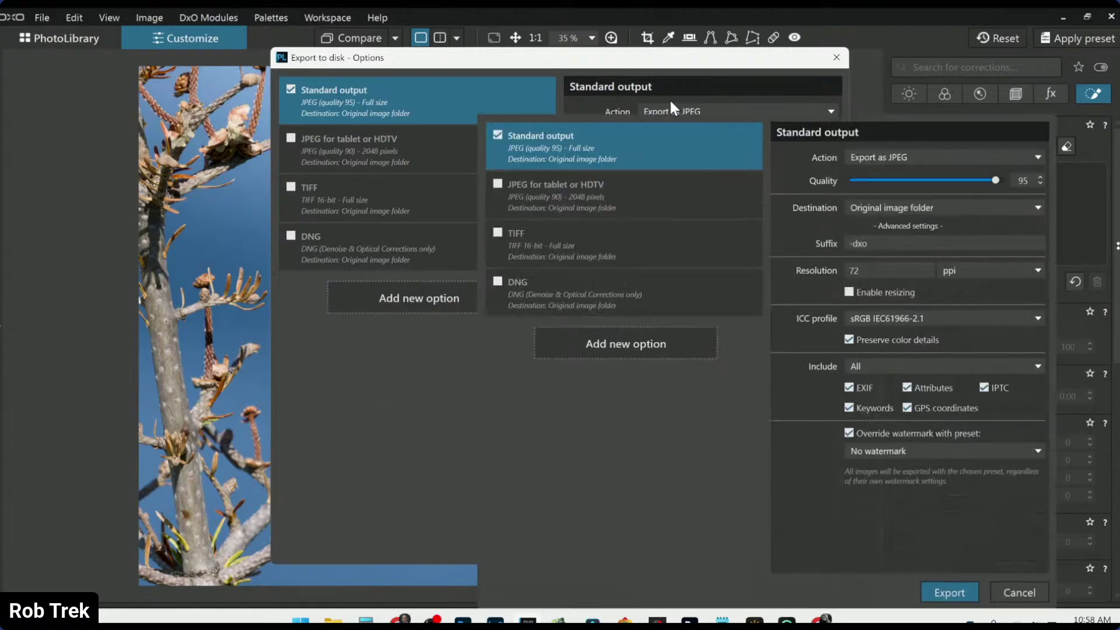
{"action": "key", "text": "Escape"}
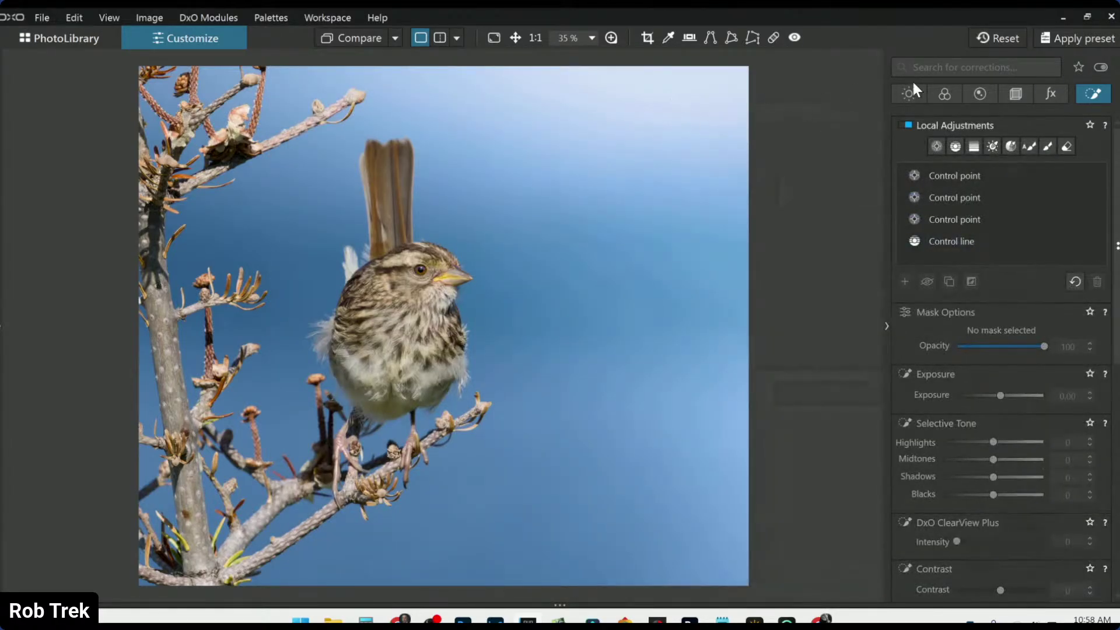
Reveal the image filmstrip and reset all corrections on the bird photo.
{"action": "left_click_drag", "start_coordinate": [677, 603], "coordinate": [672, 485]}
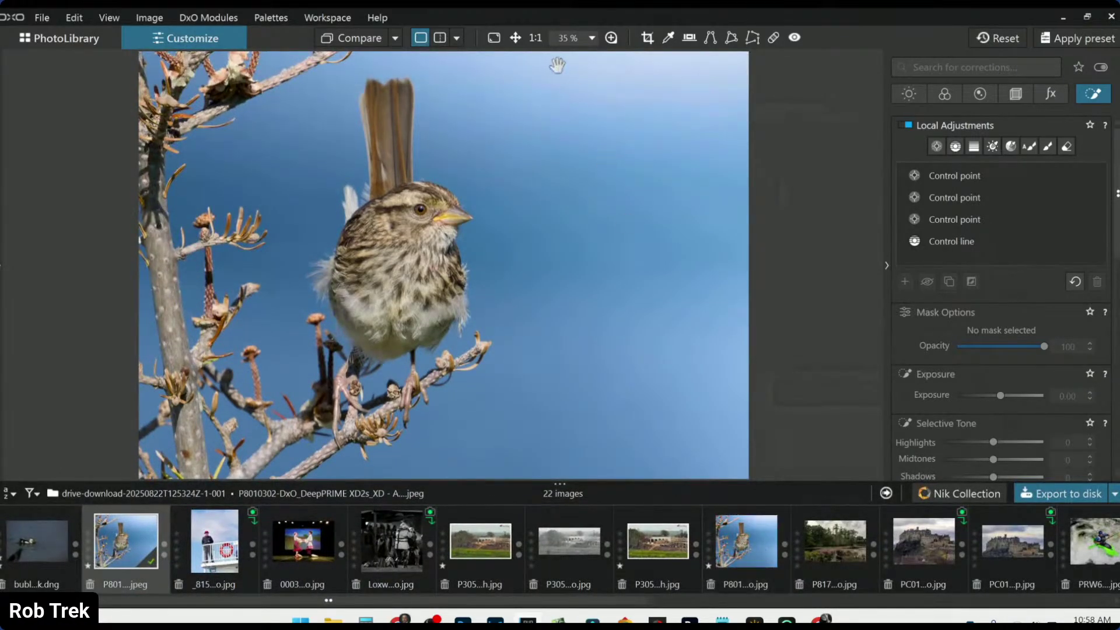
{"action": "left_click", "coordinate": [991, 38]}
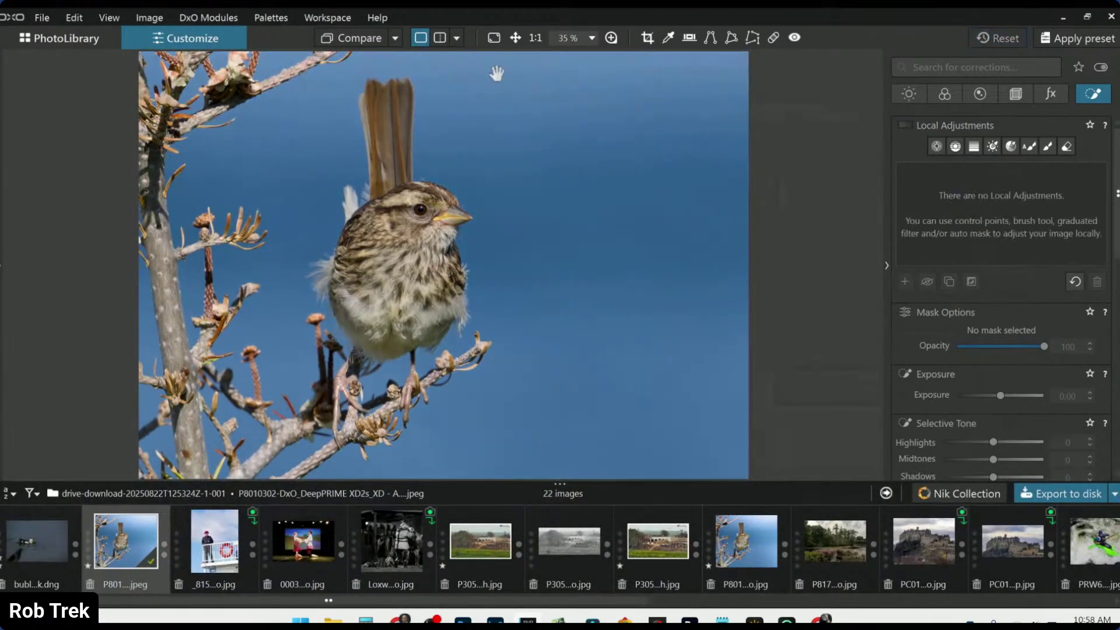
Use the reset bird photo as the reference image in a side-by-side left / right comparison.
{"action": "left_click", "coordinate": [456, 38]}
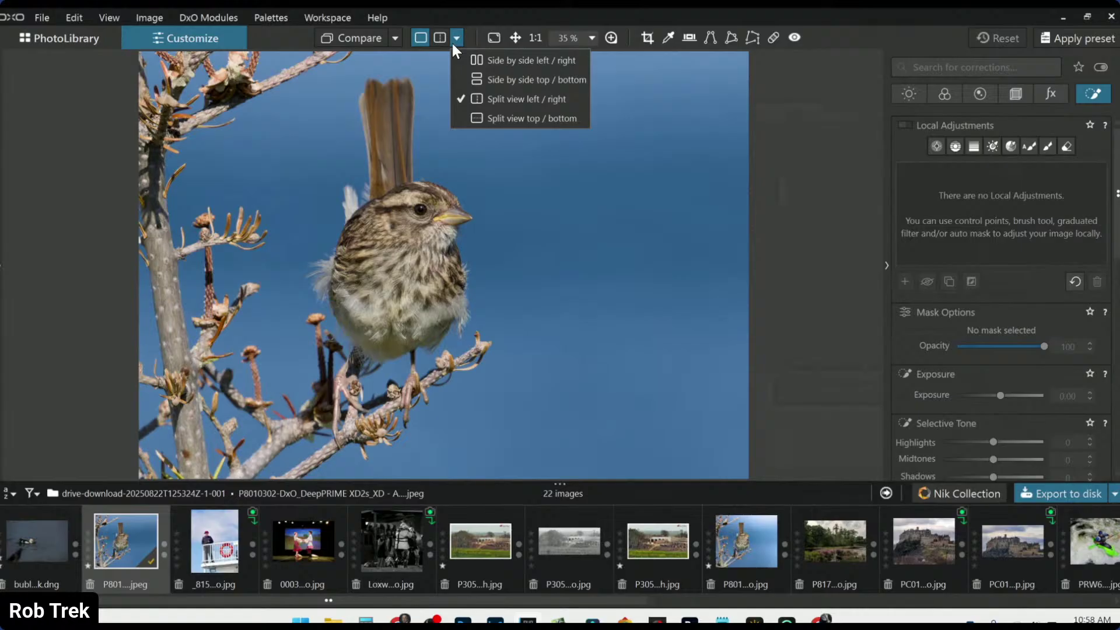
{"action": "left_click", "coordinate": [395, 40]}
{"action": "left_click", "coordinate": [395, 40]}
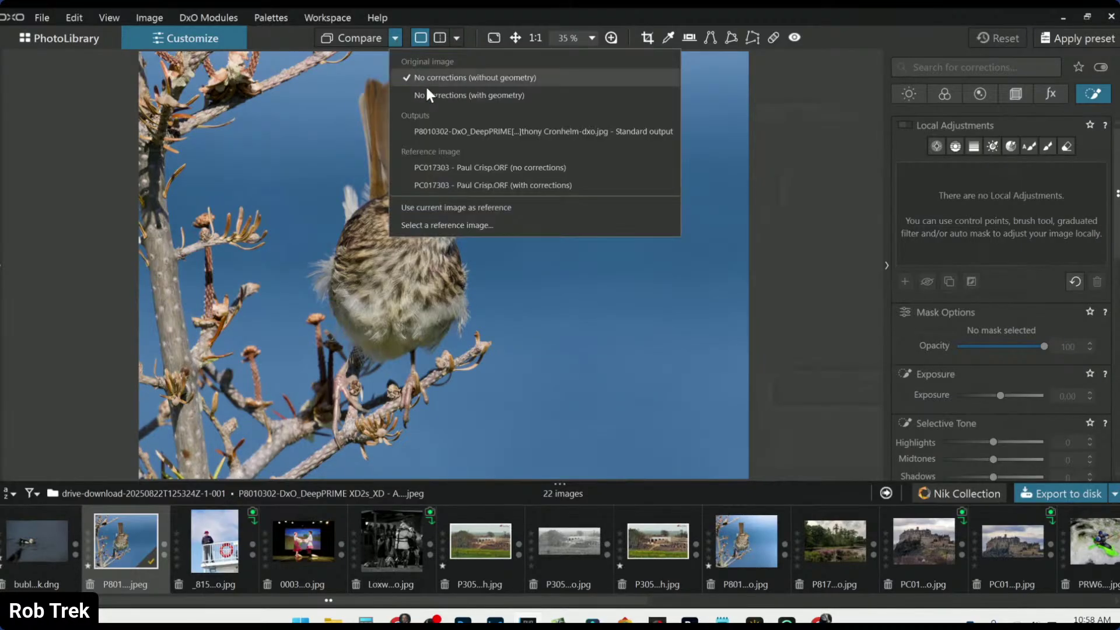
{"action": "left_click", "coordinate": [442, 130]}
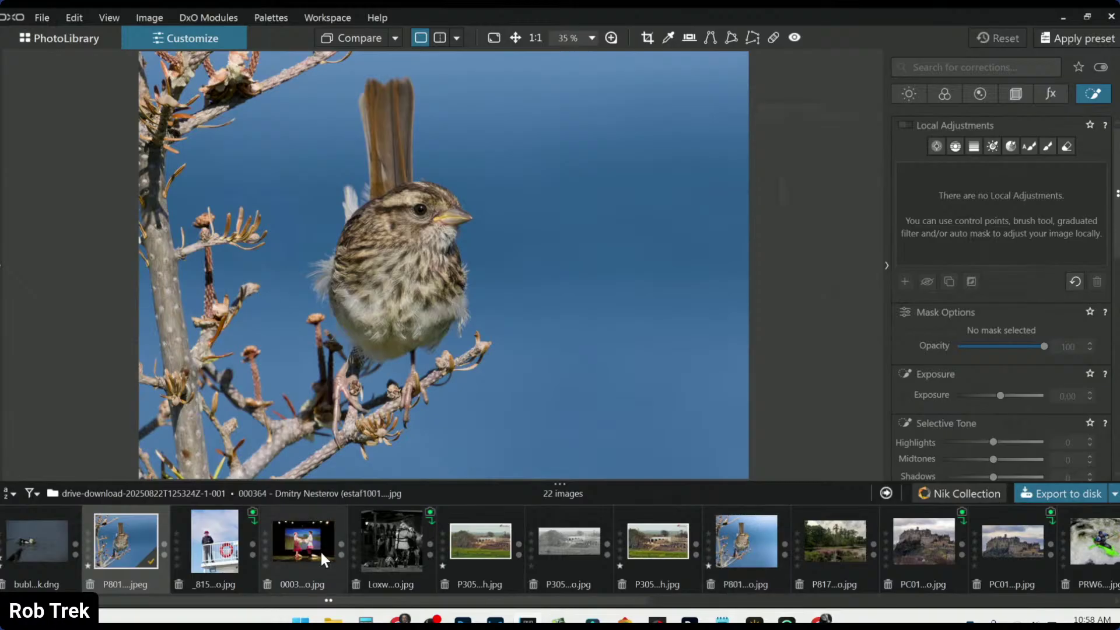
{"action": "right_click", "coordinate": [108, 535]}
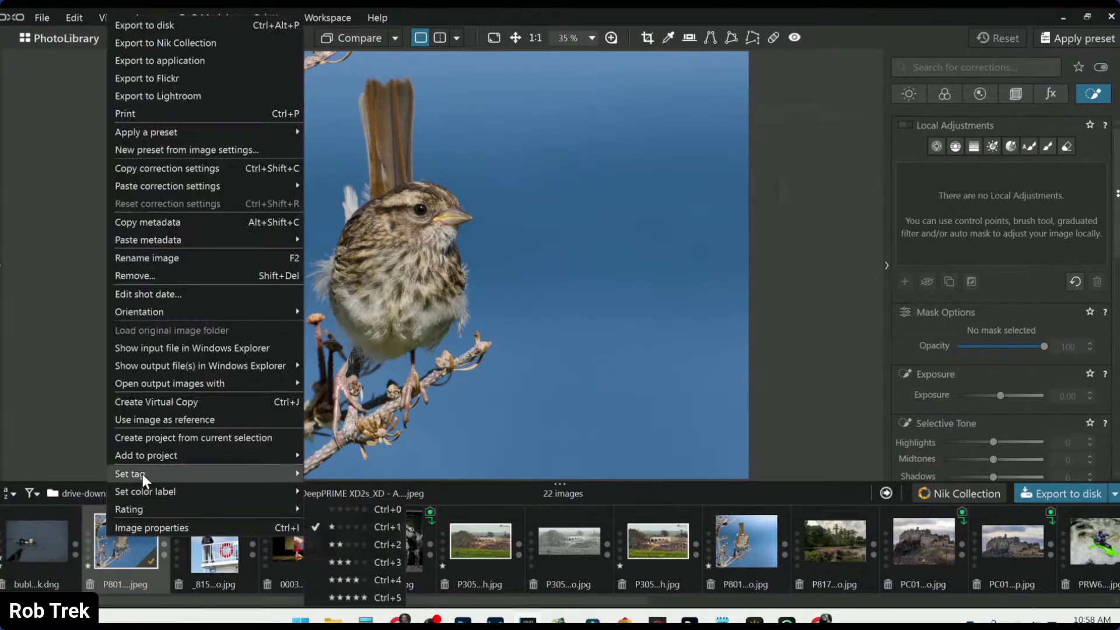
{"action": "left_click", "coordinate": [155, 420]}
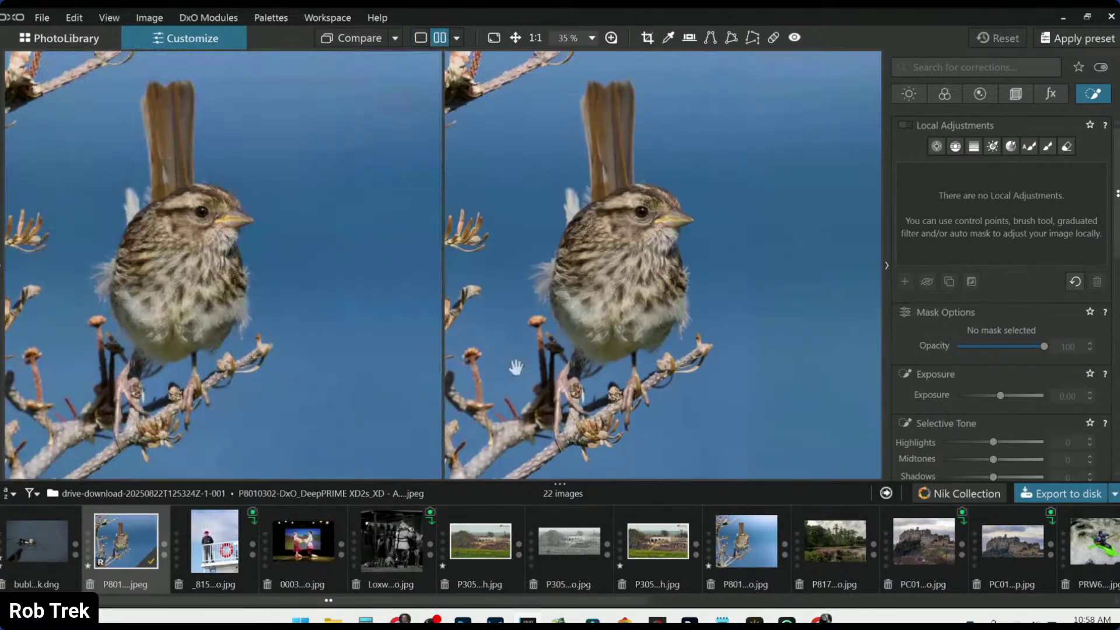
Collapse the correction palettes and choose the exported Standard output JPEG as the comparison image.
{"action": "left_click", "coordinate": [886, 265]}
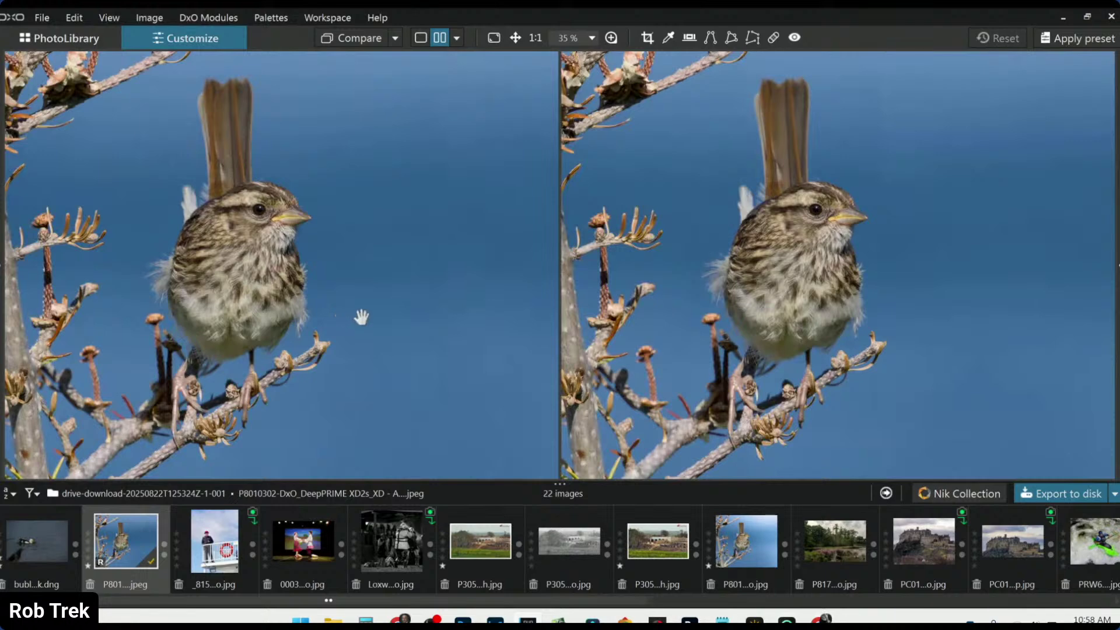
{"action": "left_click", "coordinate": [395, 38]}
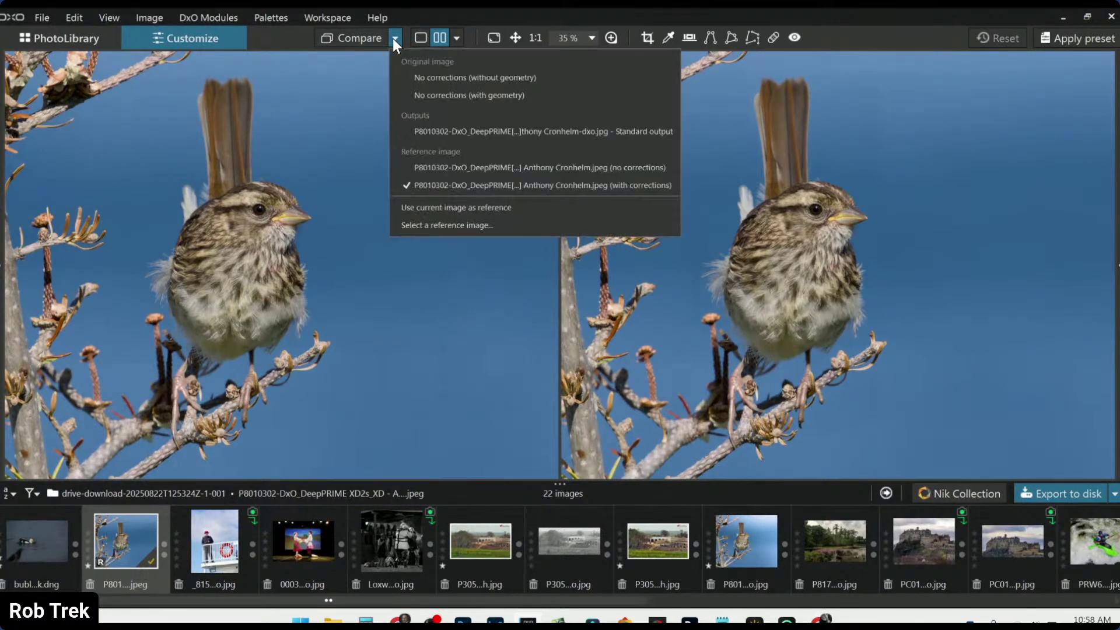
{"action": "left_click", "coordinate": [425, 131]}
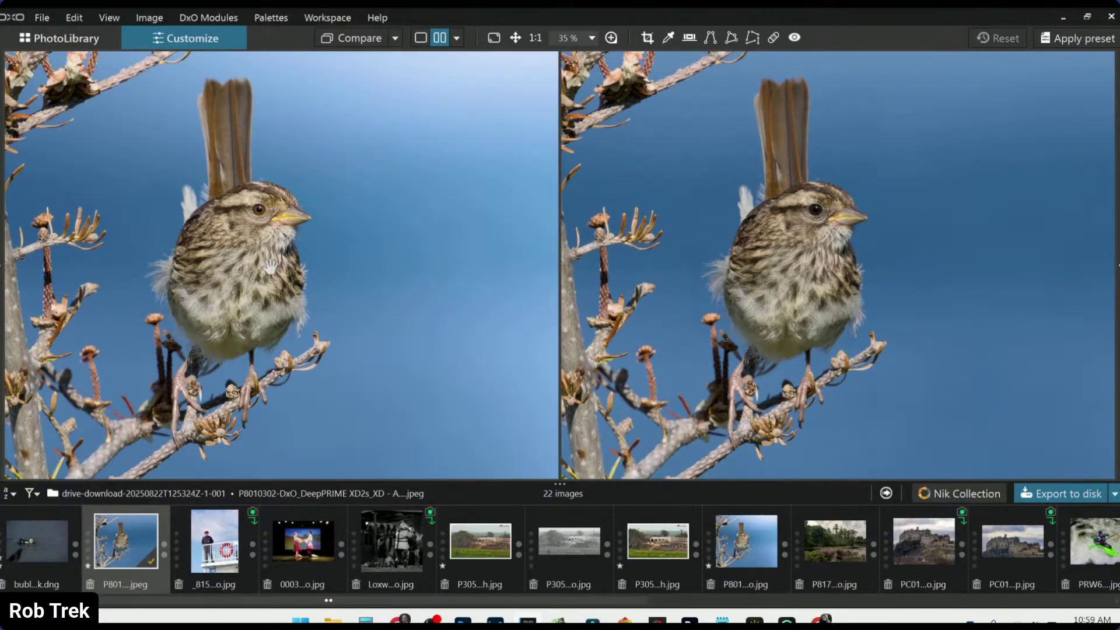
Compare the eye, beak, feathers and background of the exported and unedited bird photos, both close up and as whole images.
{"action": "scroll", "coordinate": [271, 267], "scroll_direction": "down", "scroll_amount": 2}
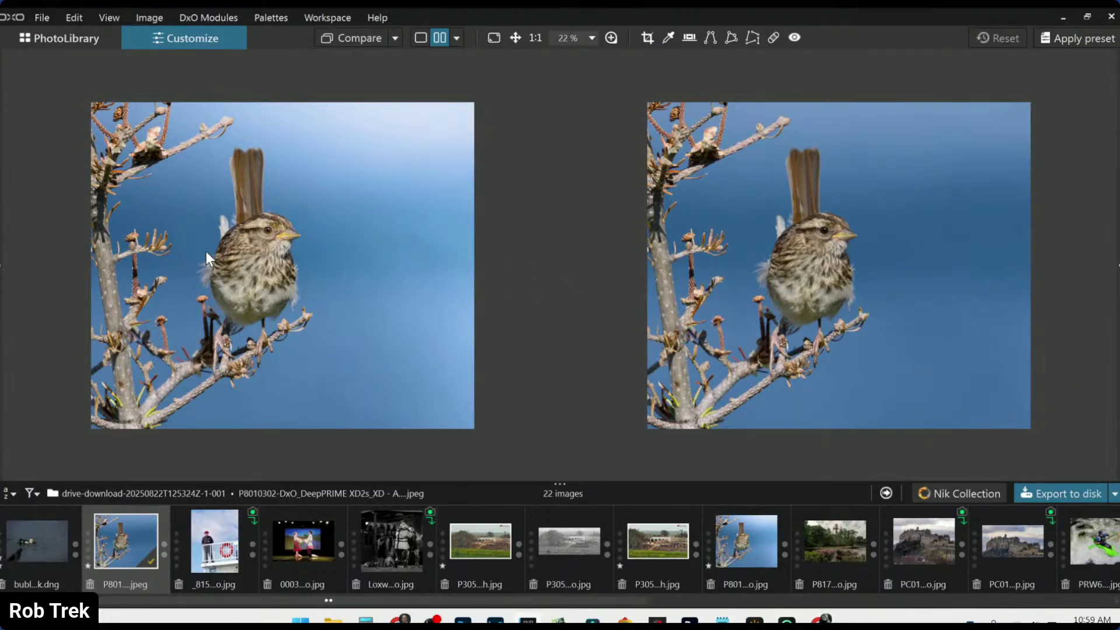
{"action": "scroll", "coordinate": [205, 251], "scroll_direction": "up", "scroll_amount": 5}
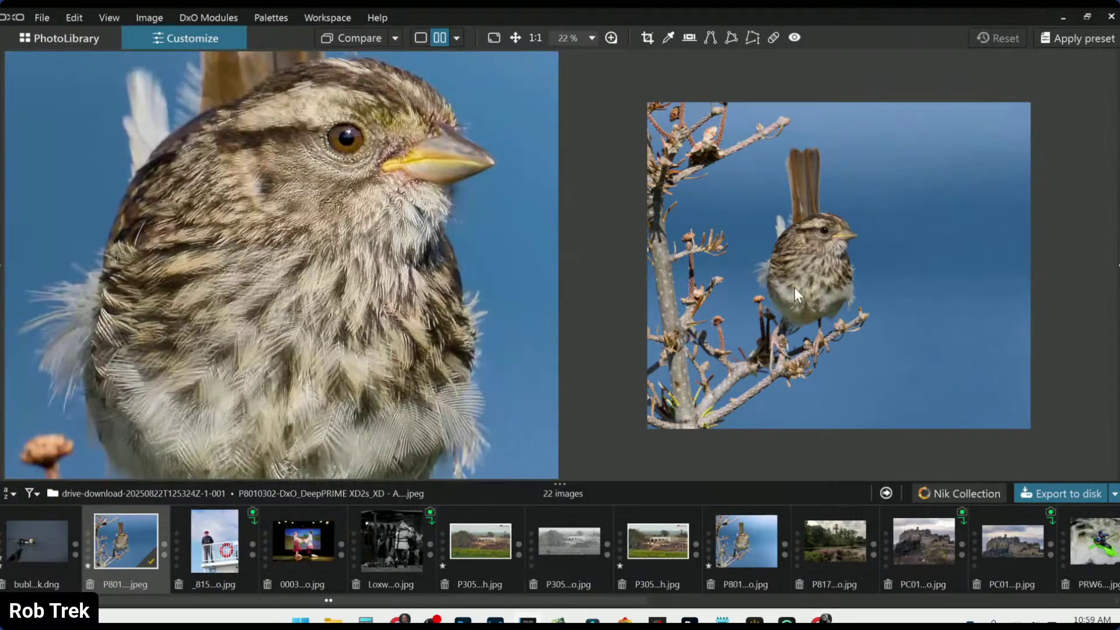
{"action": "scroll", "coordinate": [772, 275], "scroll_direction": "up", "scroll_amount": 5}
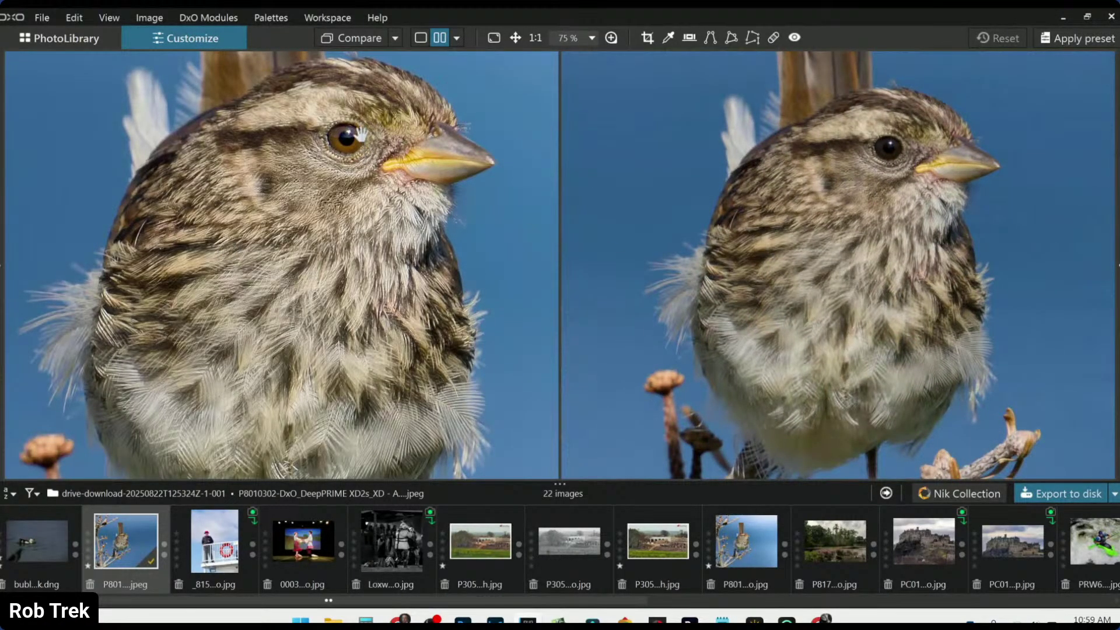
{"action": "scroll", "coordinate": [392, 294], "scroll_direction": "up", "scroll_amount": 1}
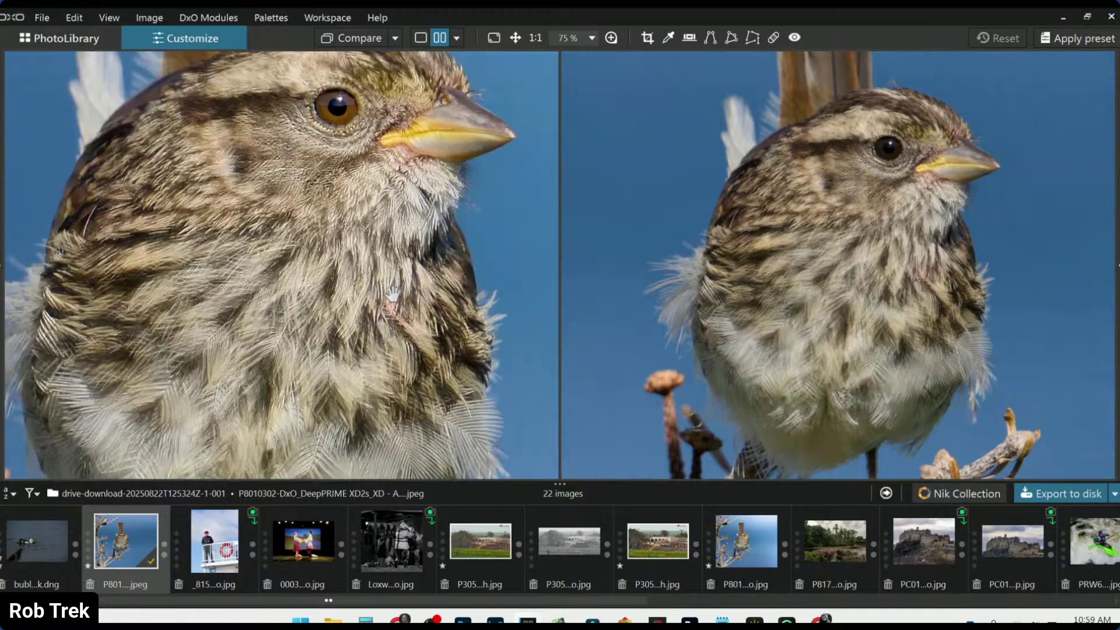
{"action": "scroll", "coordinate": [794, 337], "scroll_direction": "up", "scroll_amount": 3}
{"action": "left_click_drag", "start_coordinate": [808, 380], "coordinate": [752, 447]}
{"action": "left_click_drag", "start_coordinate": [428, 284], "coordinate": [425, 319]}
{"action": "left_click_drag", "start_coordinate": [779, 264], "coordinate": [743, 341]}
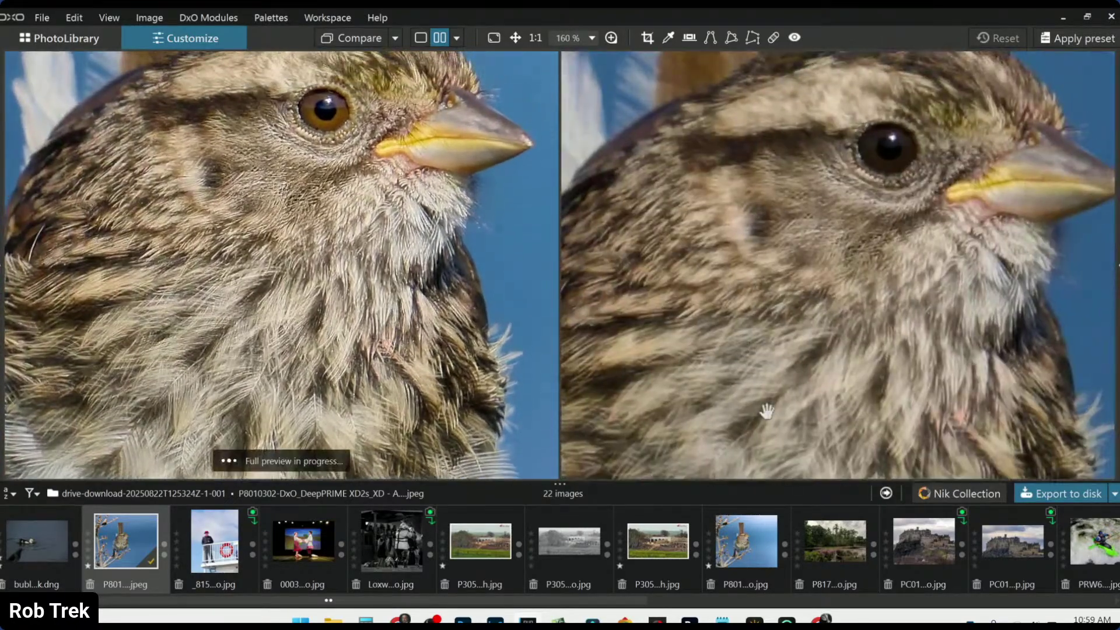
{"action": "left_click_drag", "start_coordinate": [402, 228], "coordinate": [394, 322]}
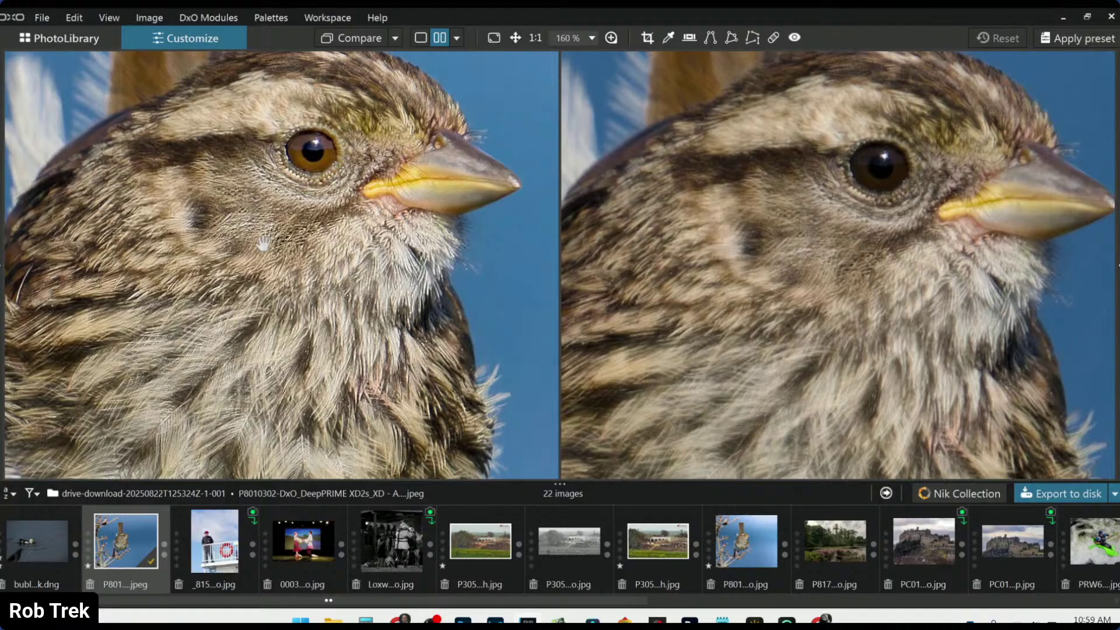
{"action": "scroll", "coordinate": [313, 261], "scroll_direction": "down", "scroll_amount": 5}
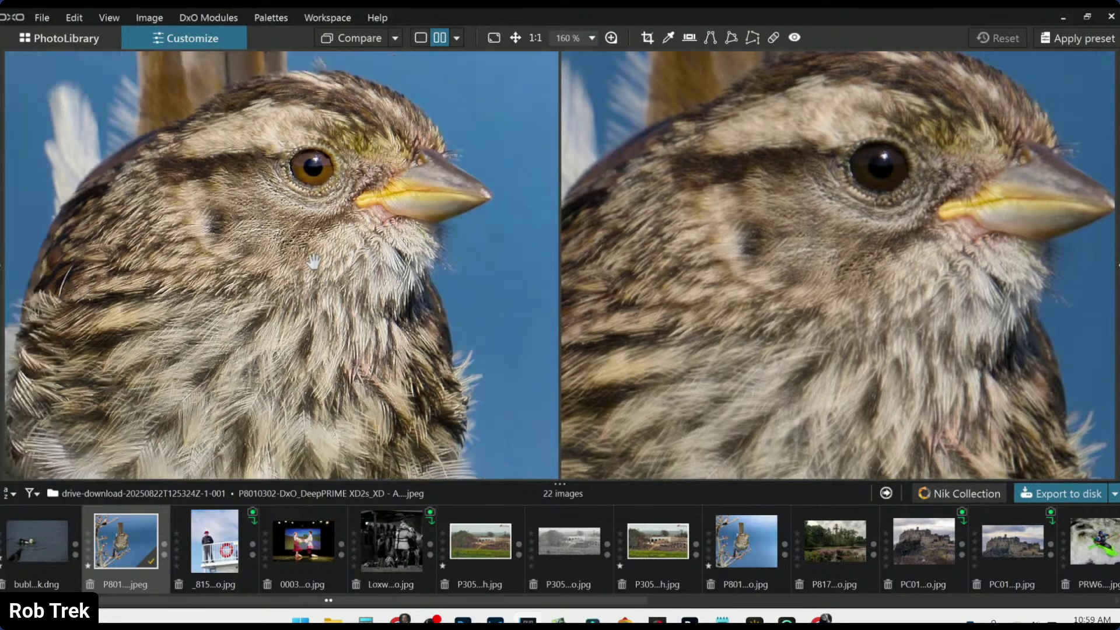
{"action": "scroll", "coordinate": [599, 250], "scroll_direction": "down", "scroll_amount": 6}
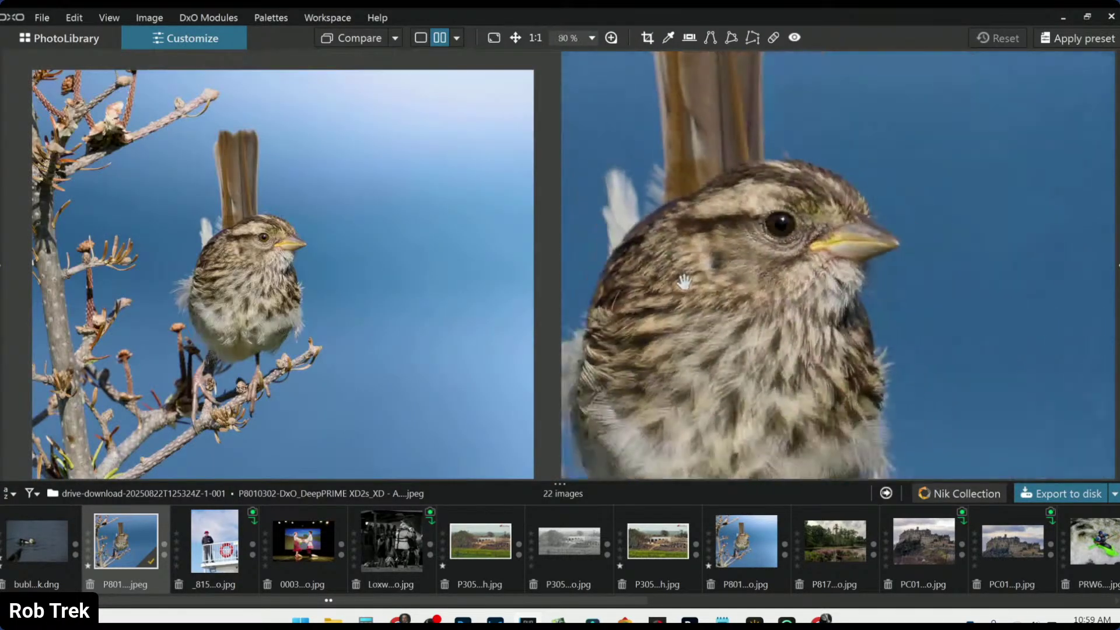
{"action": "scroll", "coordinate": [418, 246], "scroll_direction": "down", "scroll_amount": 1}
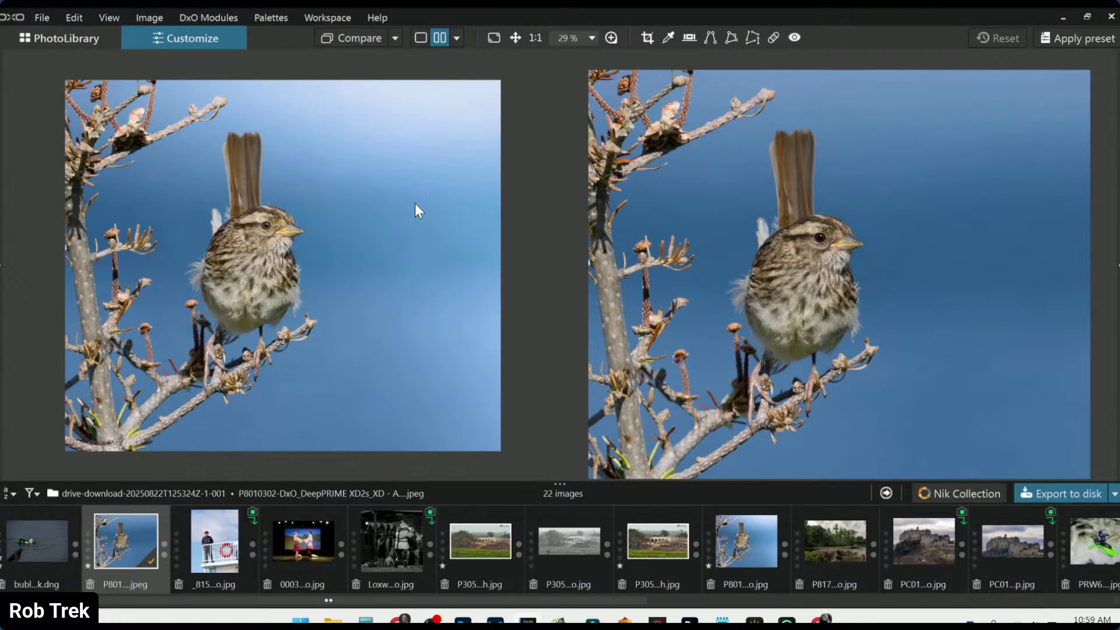
{"action": "scroll", "coordinate": [678, 340], "scroll_direction": "down", "scroll_amount": 1}
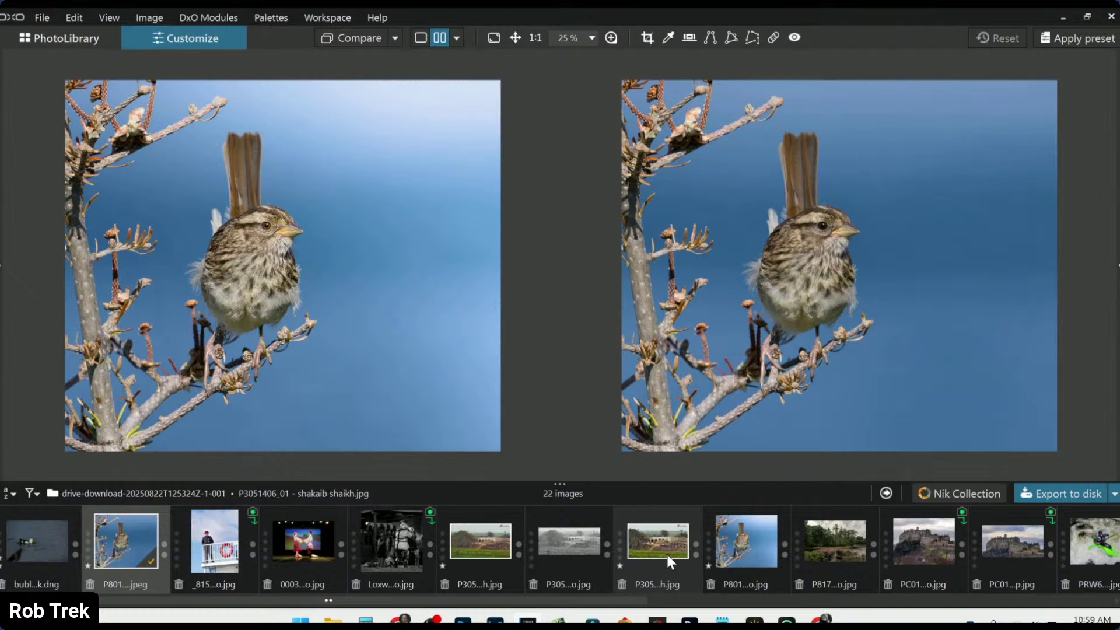
Use the black-and-white farm landscape as the reference image and compare it with the two white-framed colour versions.
{"action": "right_click", "coordinate": [588, 547]}
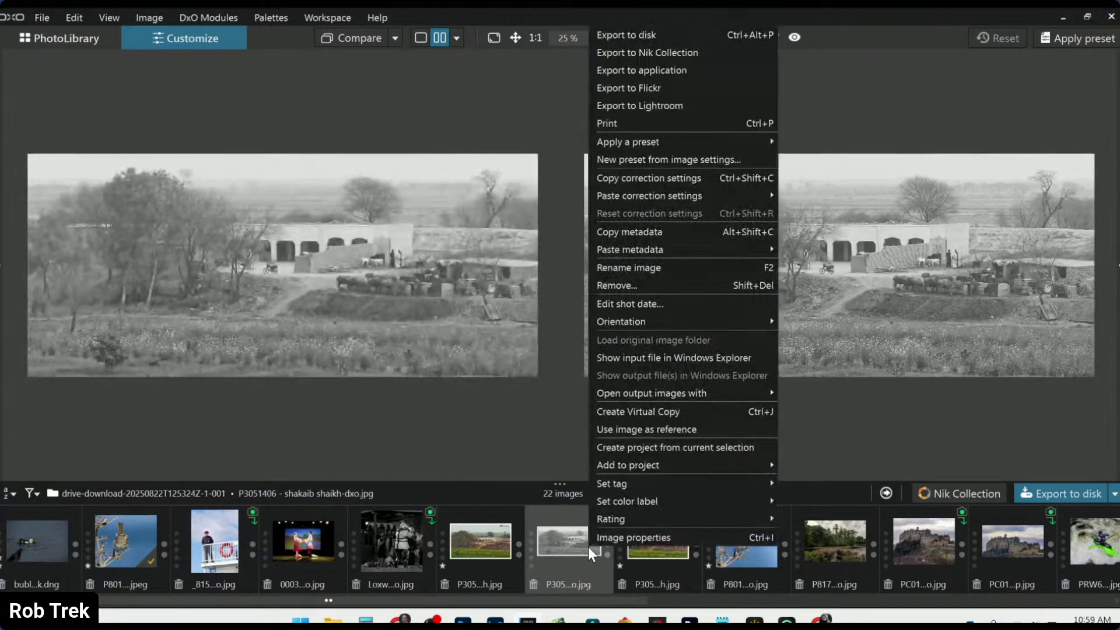
{"action": "left_click", "coordinate": [614, 432]}
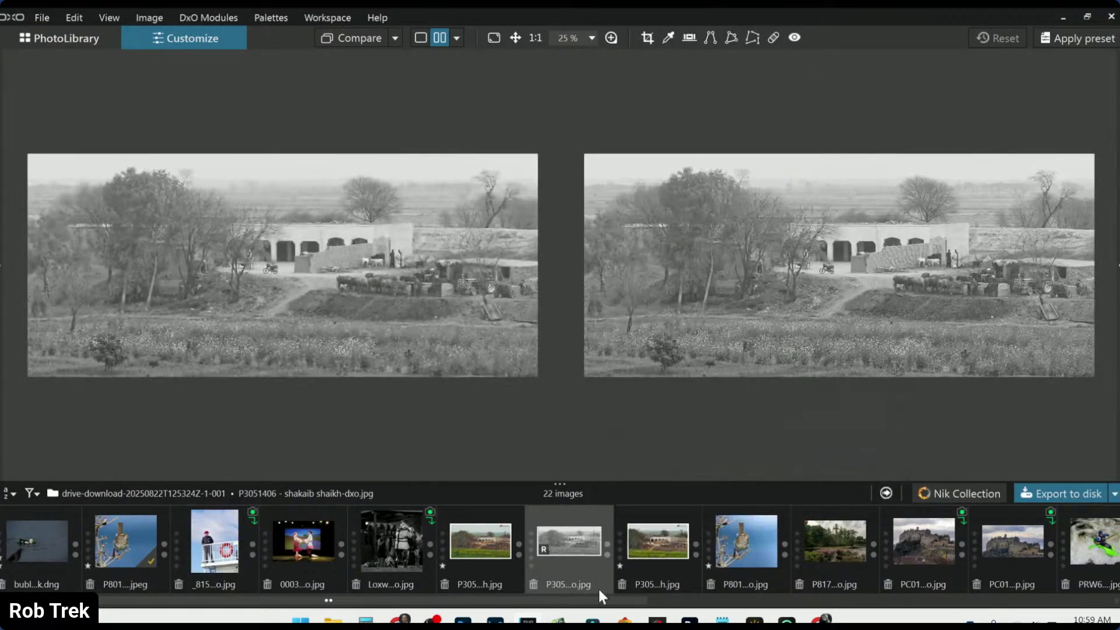
{"action": "left_click", "coordinate": [650, 548]}
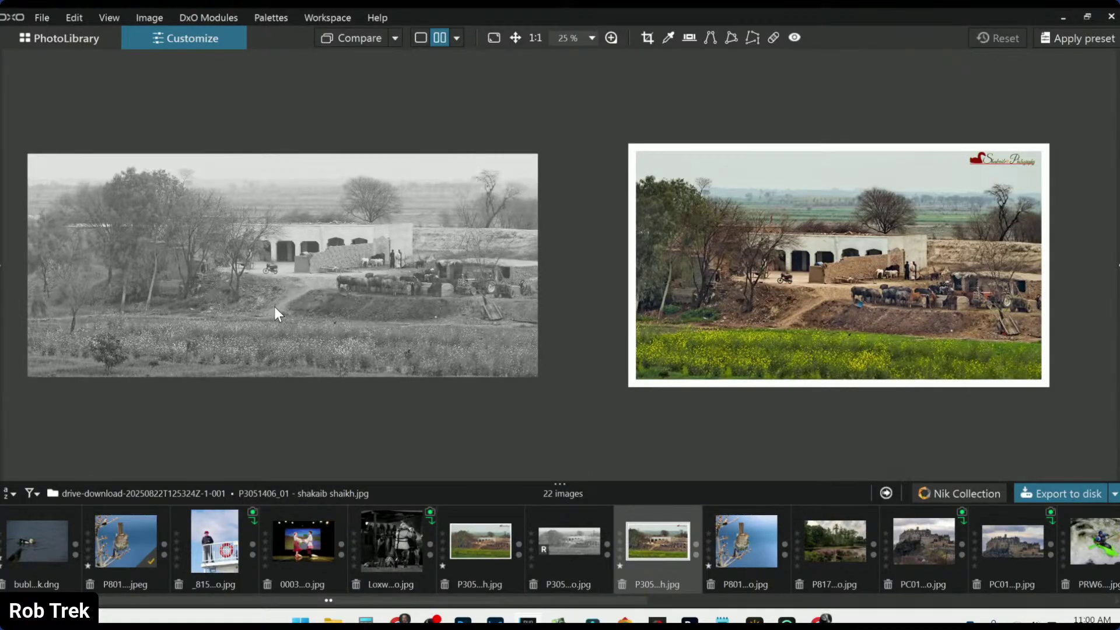
{"action": "scroll", "coordinate": [815, 334], "scroll_direction": "up", "scroll_amount": 1}
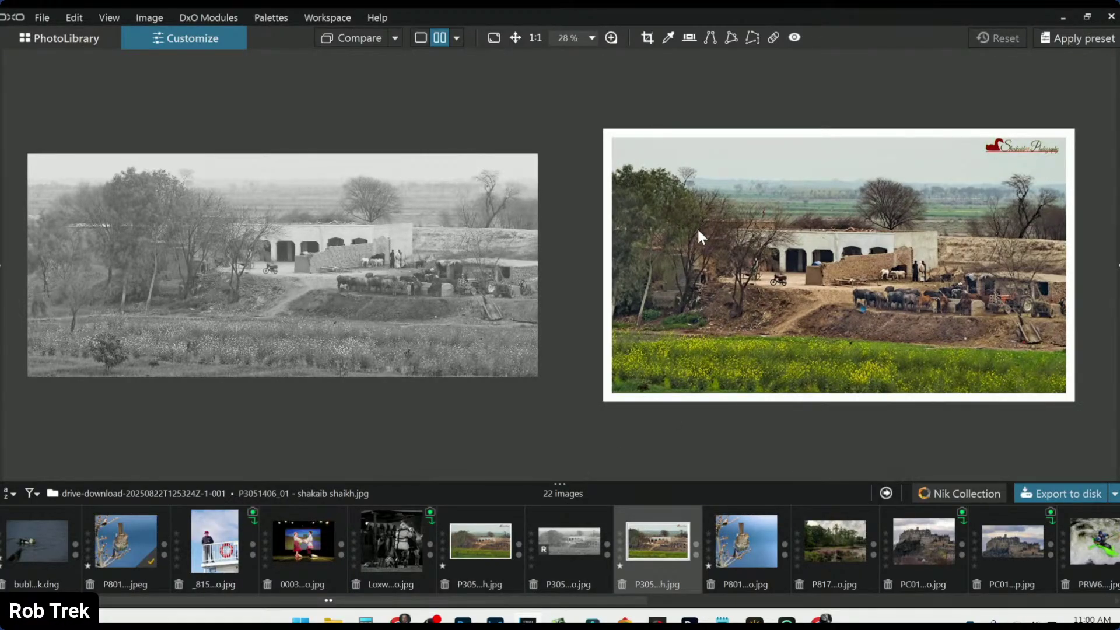
{"action": "scroll", "coordinate": [816, 300], "scroll_direction": "up", "scroll_amount": 1}
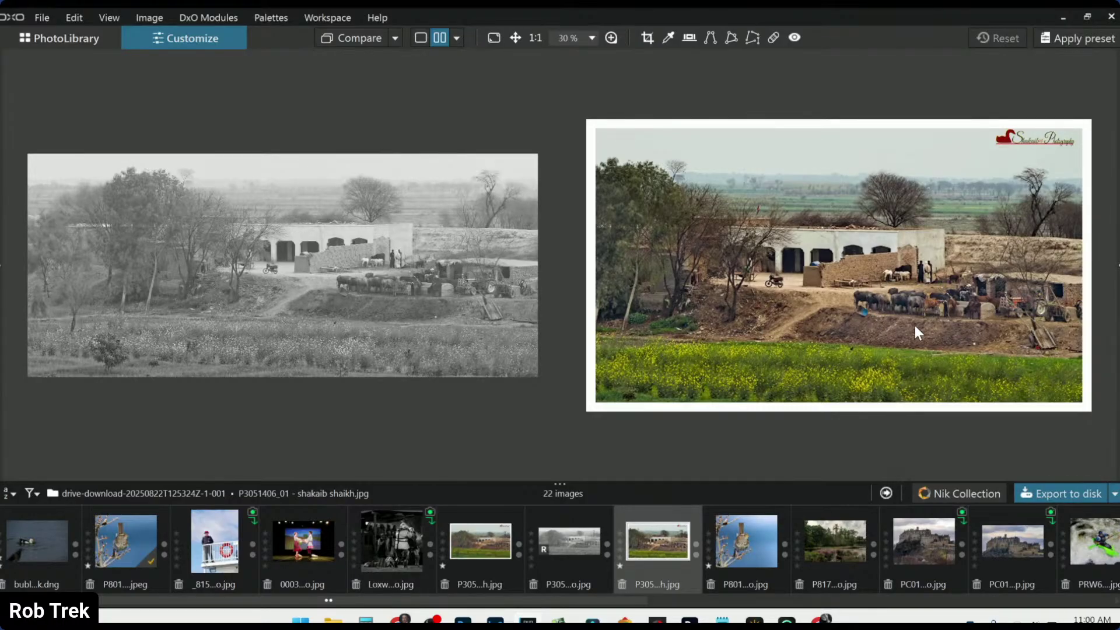
{"action": "left_click", "coordinate": [500, 540]}
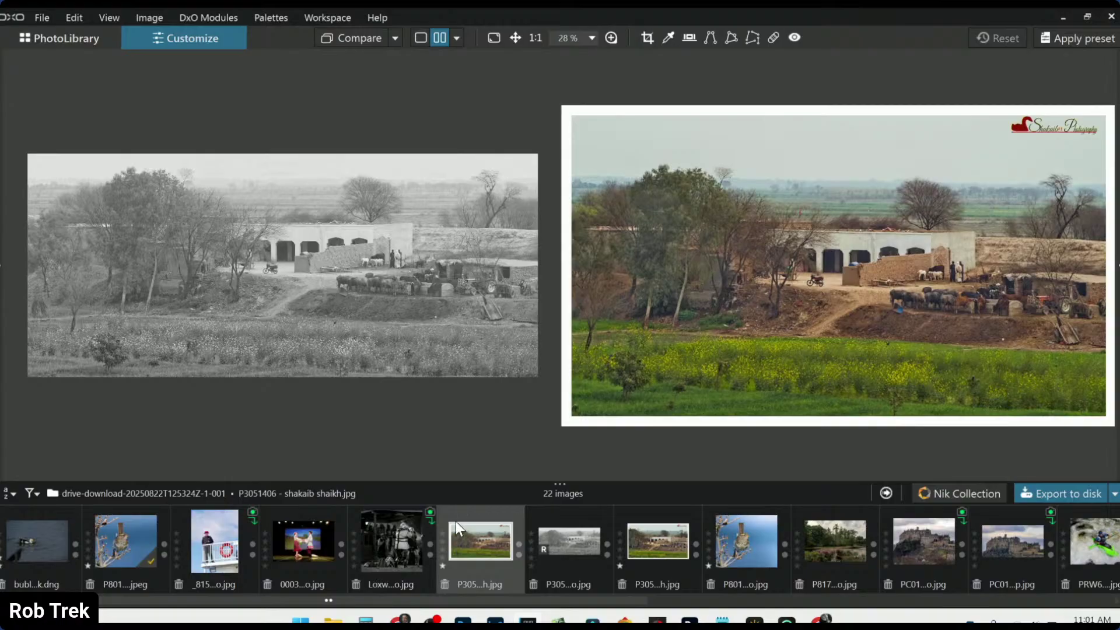
Use the taller-format castle photo as the reference image and compare the tightly cropped, more colourful castle version against it.
{"action": "scroll", "coordinate": [448, 541], "scroll_direction": "down", "scroll_amount": 3}
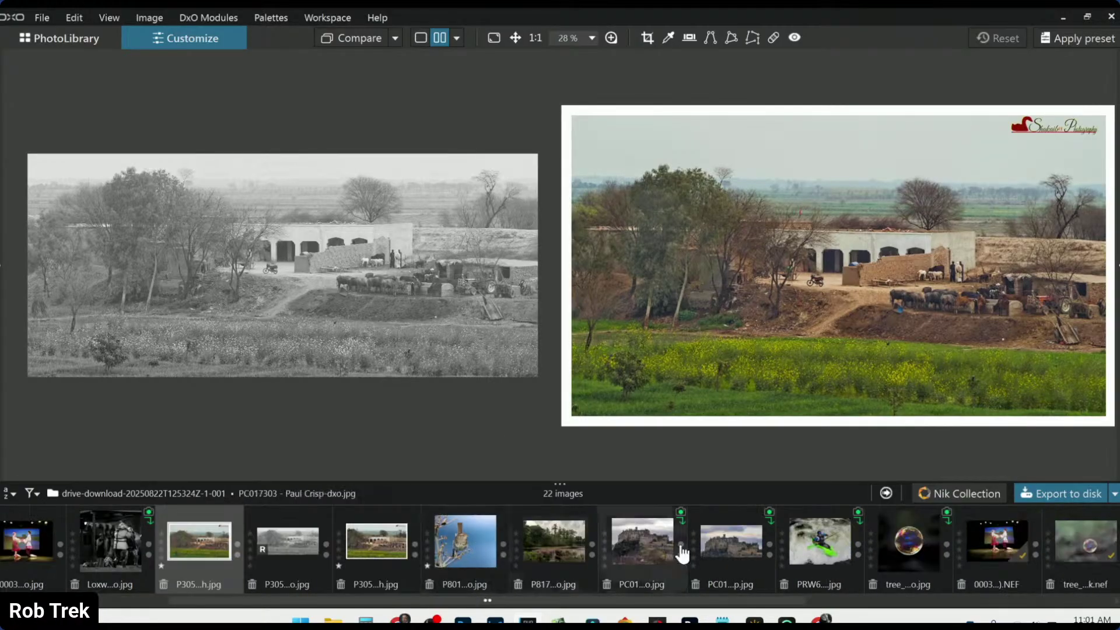
{"action": "scroll", "coordinate": [798, 548], "scroll_direction": "down", "scroll_amount": 2}
{"action": "scroll", "coordinate": [797, 546], "scroll_direction": "down", "scroll_amount": 3}
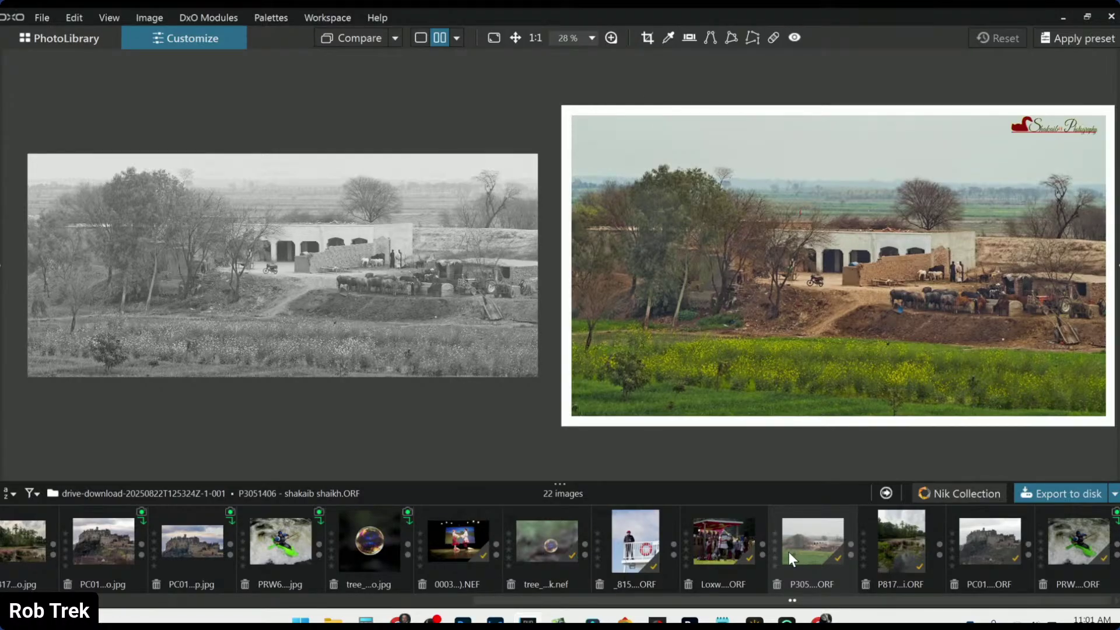
{"action": "scroll", "coordinate": [789, 551], "scroll_direction": "up", "scroll_amount": 1}
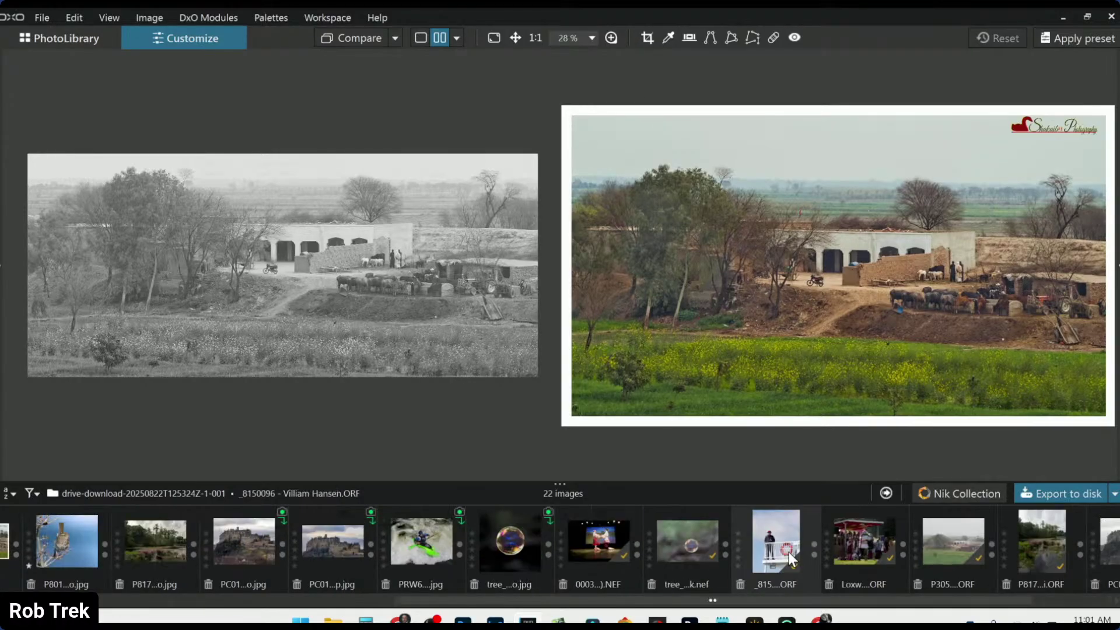
{"action": "left_click", "coordinate": [340, 550]}
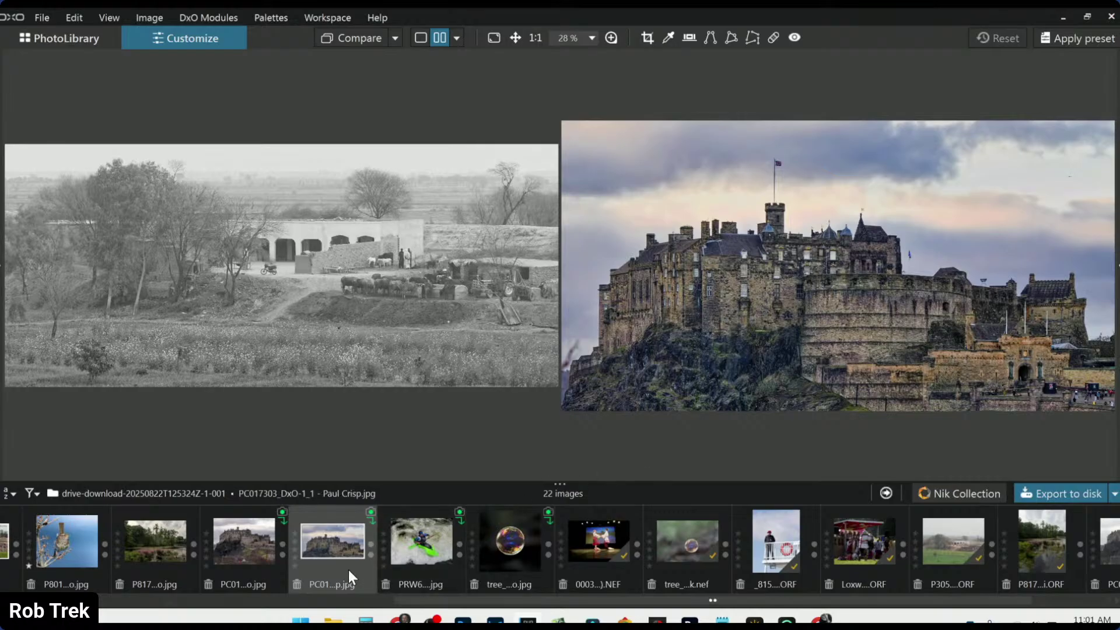
{"action": "left_click", "coordinate": [257, 548]}
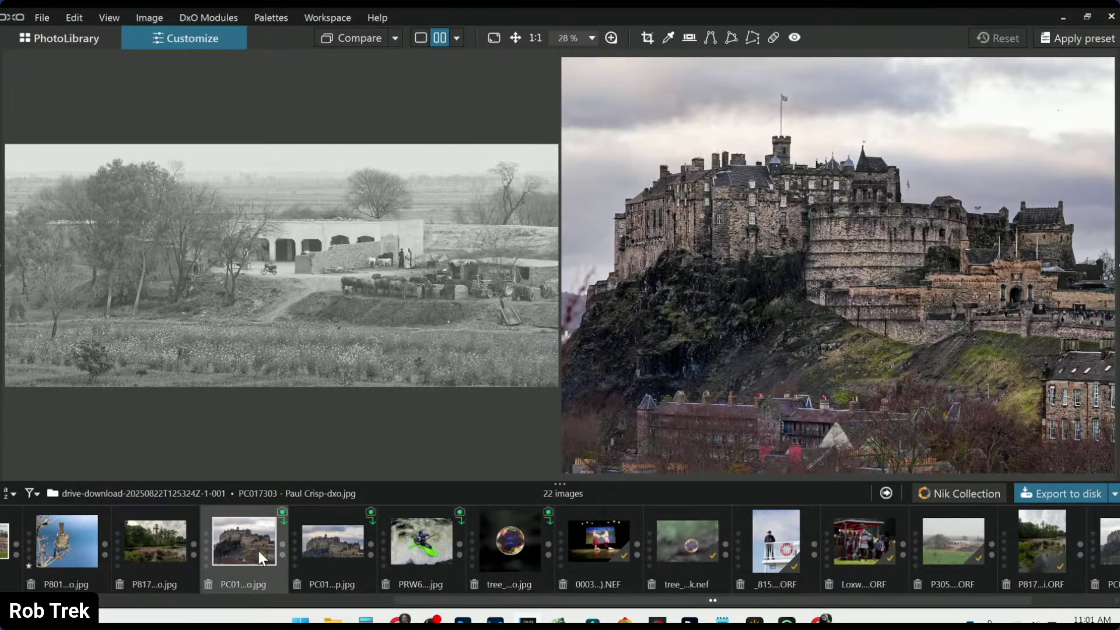
{"action": "right_click", "coordinate": [258, 551]}
{"action": "left_click", "coordinate": [302, 441]}
{"action": "left_click", "coordinate": [319, 530]}
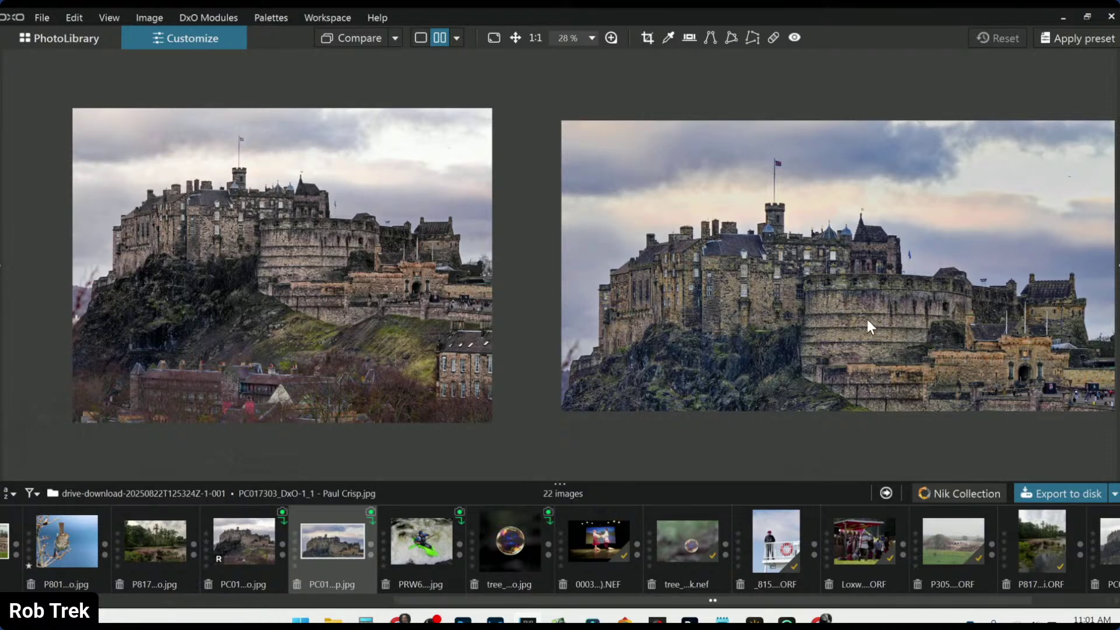
{"action": "scroll", "coordinate": [867, 320], "scroll_direction": "up", "scroll_amount": 1}
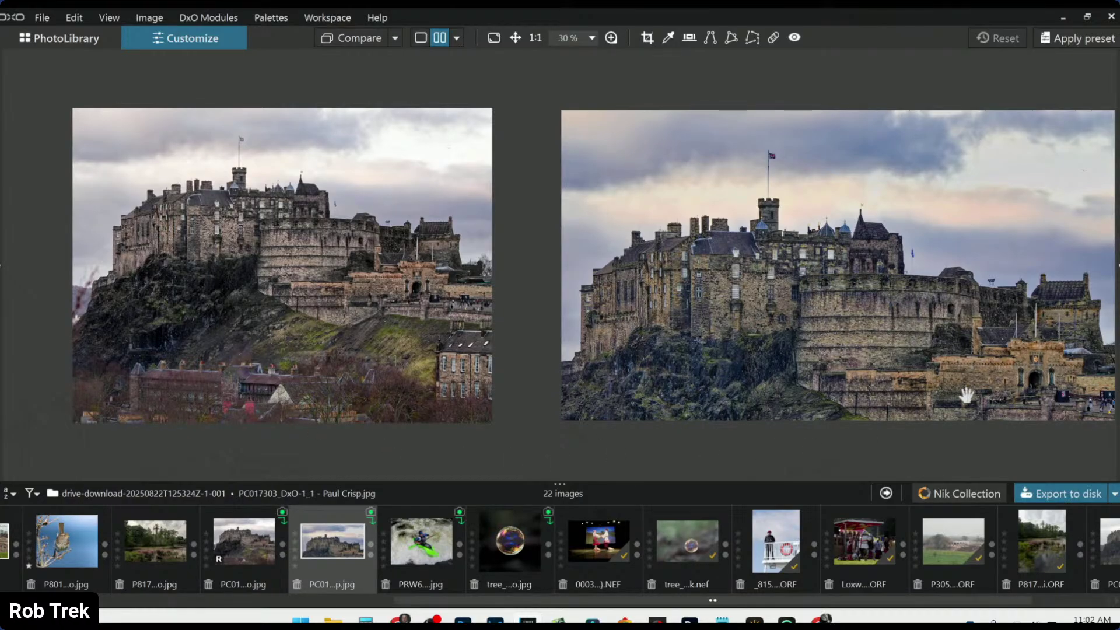
{"action": "scroll", "coordinate": [964, 394], "scroll_direction": "down", "scroll_amount": 2}
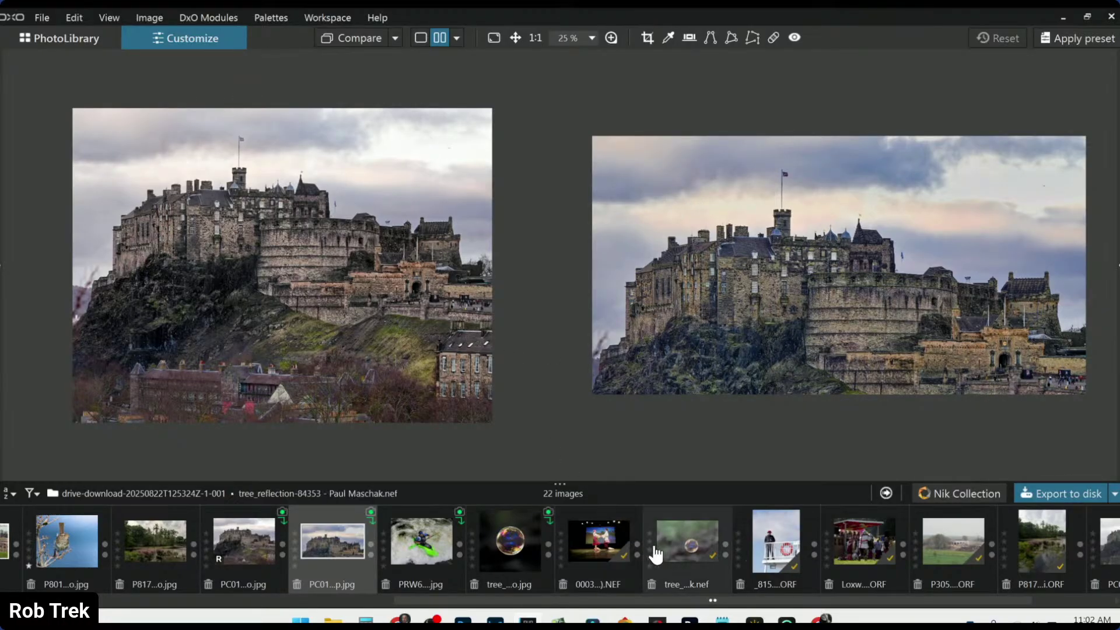
Open the bublehead-85247 duck DNG photo in single-image view.
{"action": "scroll", "coordinate": [684, 551], "scroll_direction": "down", "scroll_amount": 2}
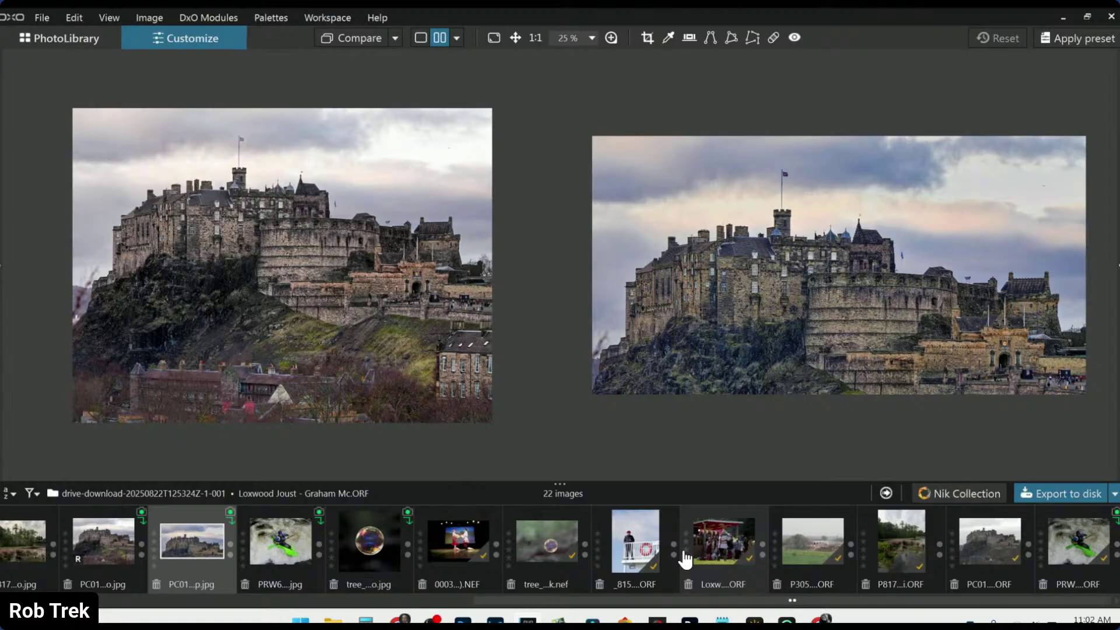
{"action": "scroll", "coordinate": [684, 551], "scroll_direction": "up", "scroll_amount": 10}
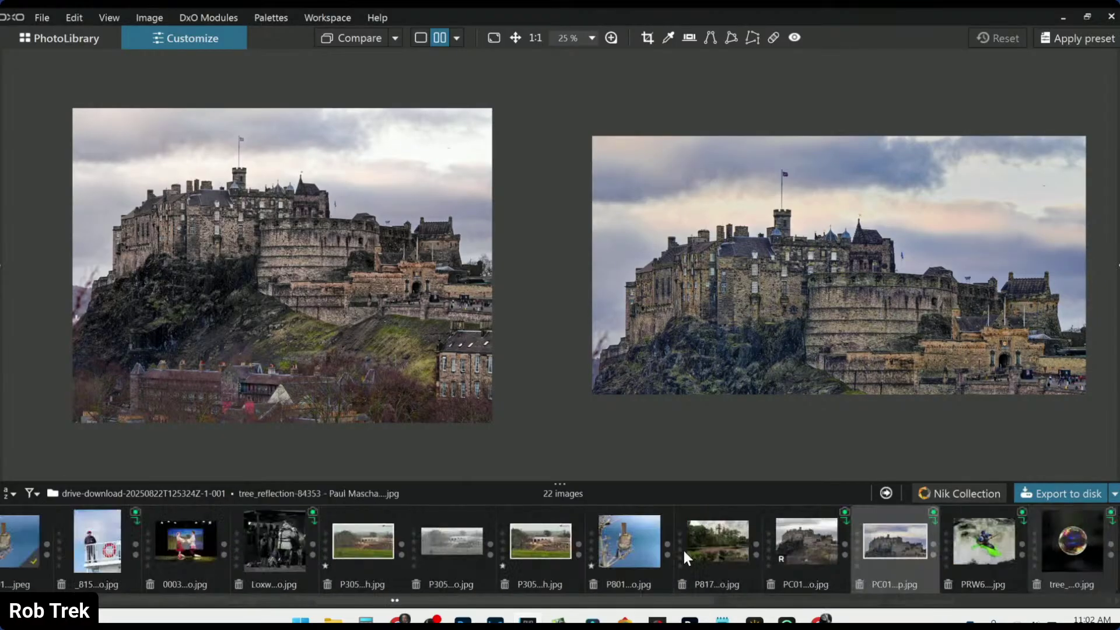
{"action": "left_click", "coordinate": [51, 548]}
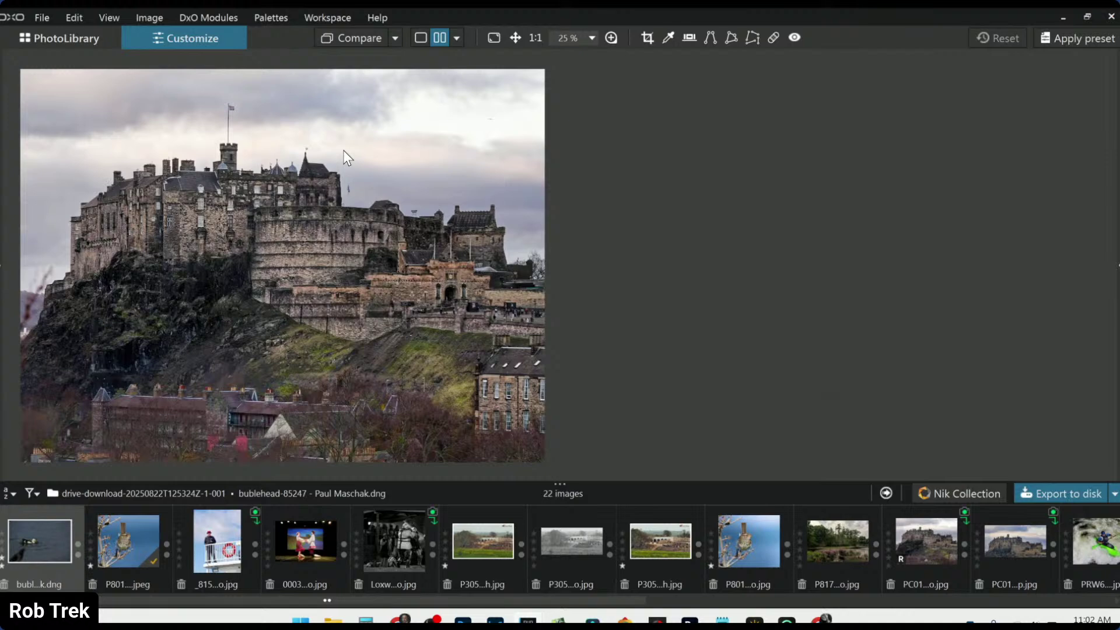
{"action": "left_click", "coordinate": [420, 37]}
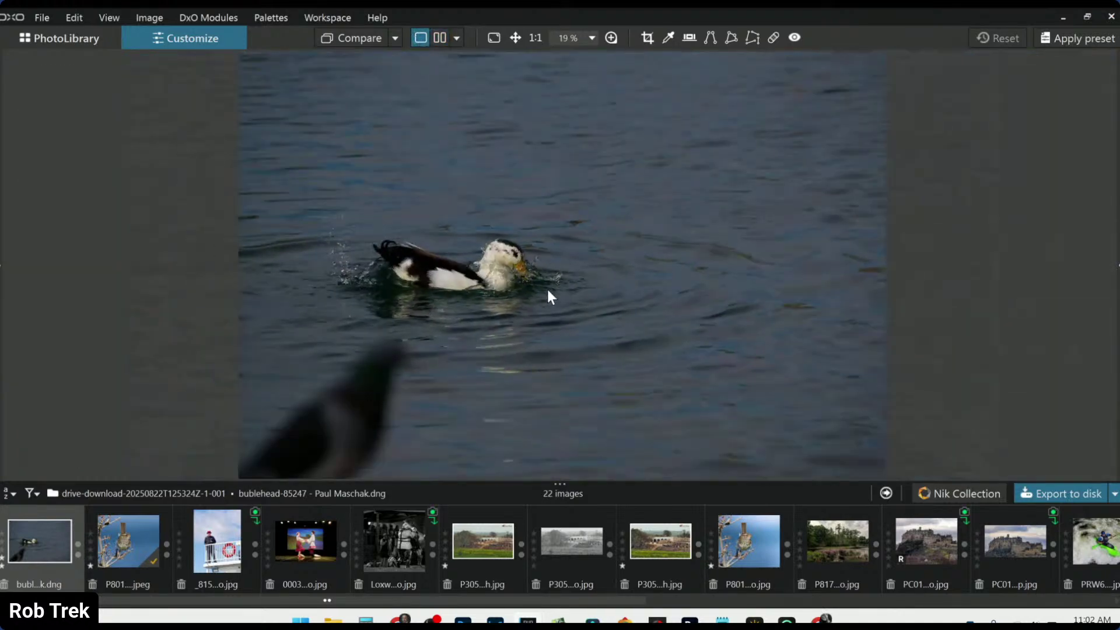
Bring back the correction palettes and apply the 0000 Rob Default preset to the duck photo.
{"action": "key", "text": "Tab"}
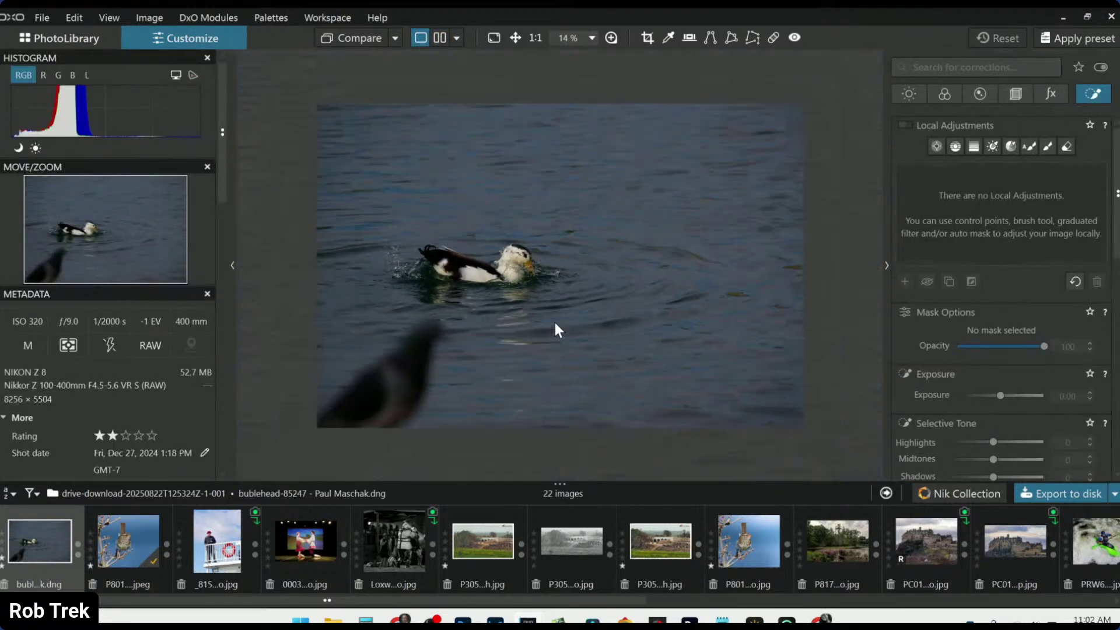
{"action": "key", "text": "ctrl+plus"}
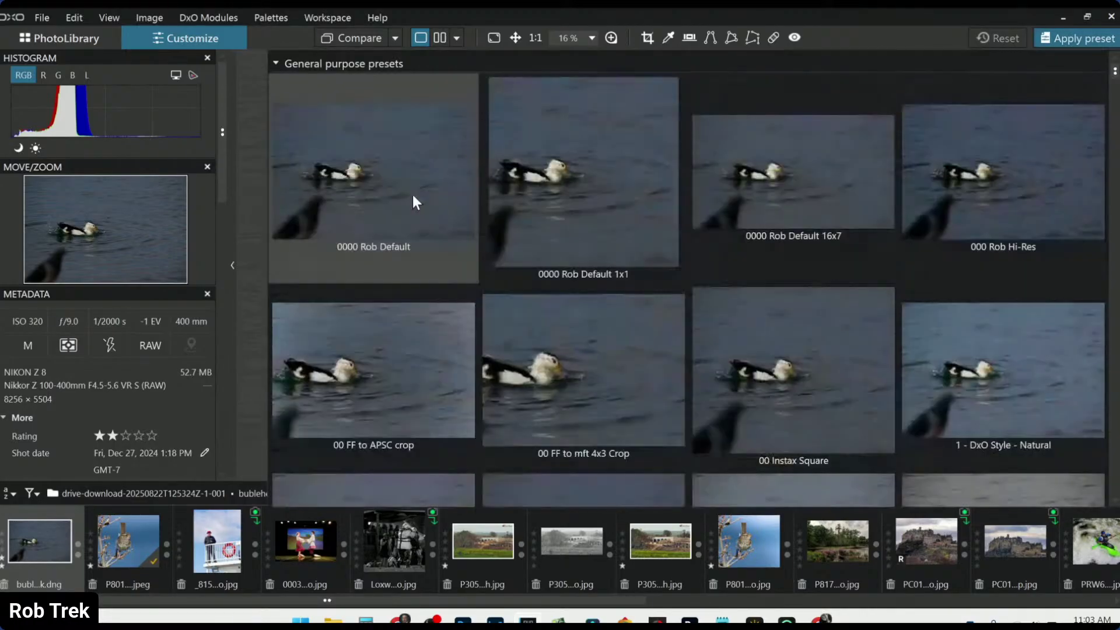
{"action": "left_click", "coordinate": [412, 195]}
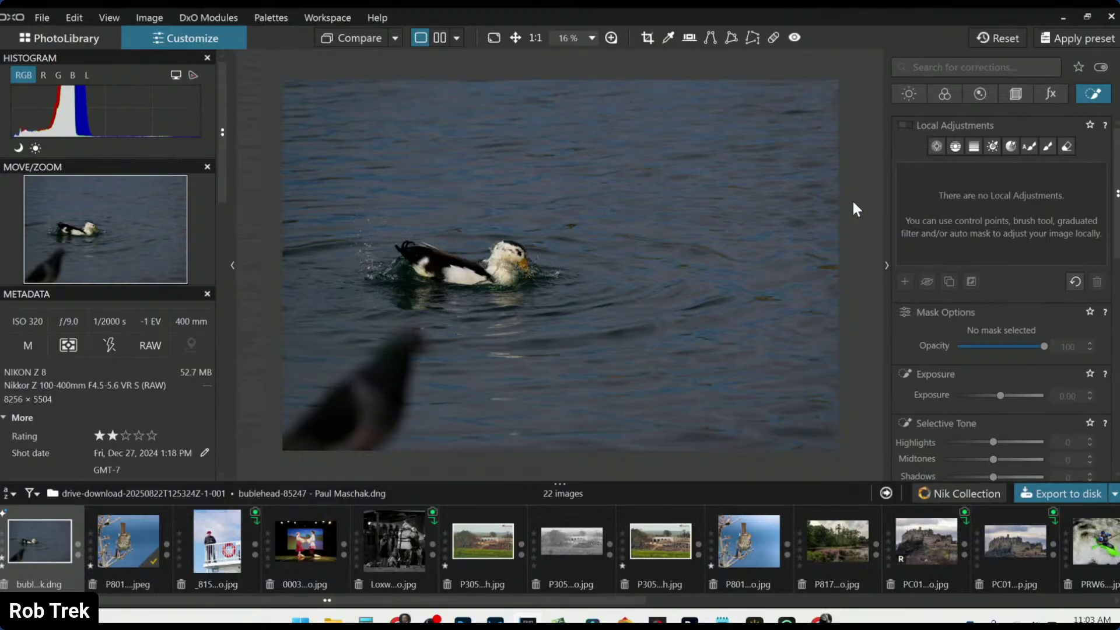
Crop the duck photo to about 4030 × 2687 px around the duck, keeping the original aspect ratio.
{"action": "left_click", "coordinate": [1018, 95]}
{"action": "left_click", "coordinate": [957, 251]}
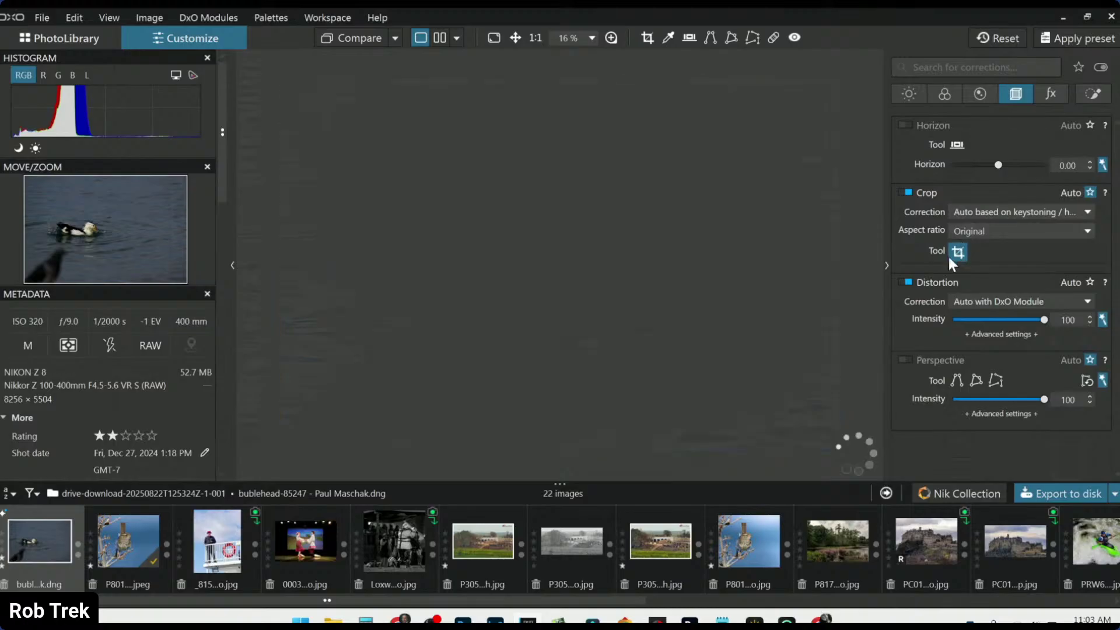
{"action": "left_click_drag", "start_coordinate": [862, 450], "coordinate": [637, 267]}
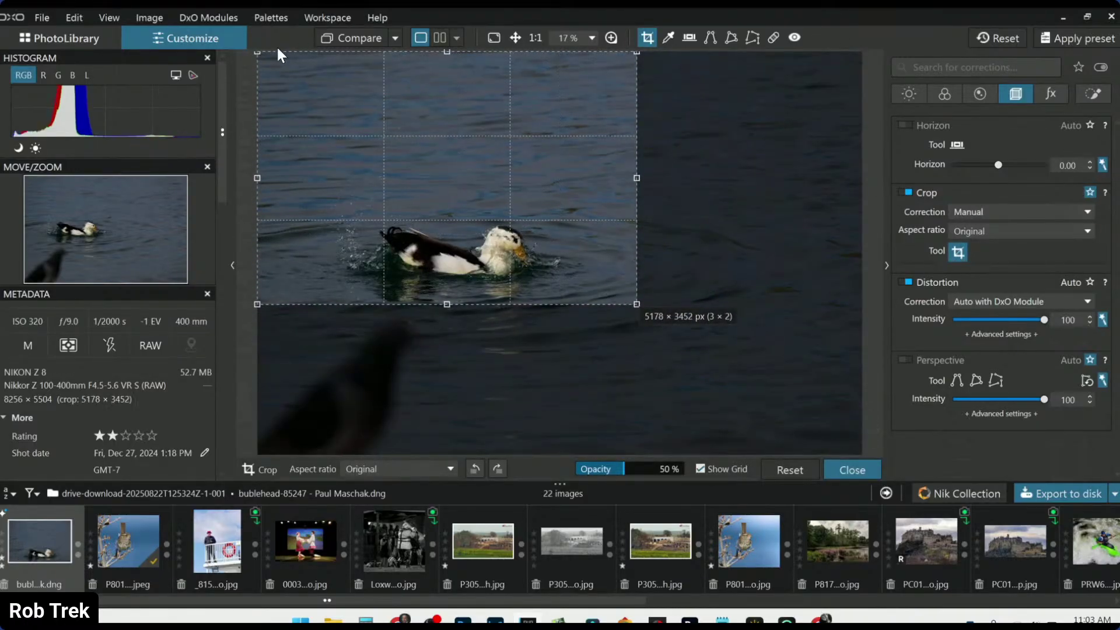
{"action": "left_click_drag", "start_coordinate": [257, 53], "coordinate": [340, 107]}
{"action": "left_click_drag", "start_coordinate": [520, 215], "coordinate": [503, 281]}
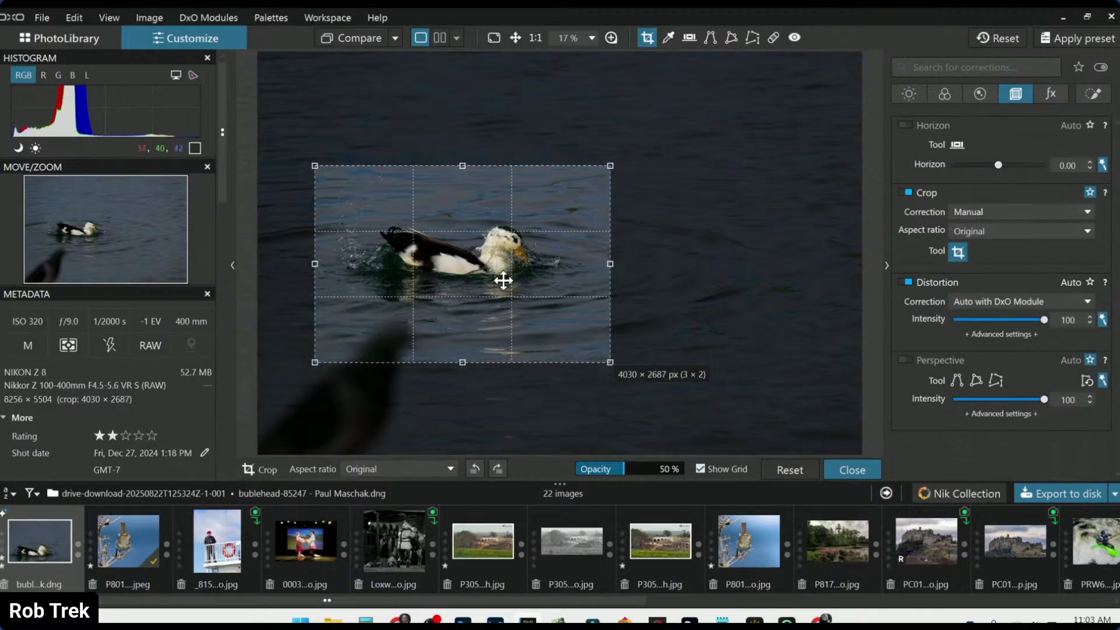
{"action": "key", "text": "Return"}
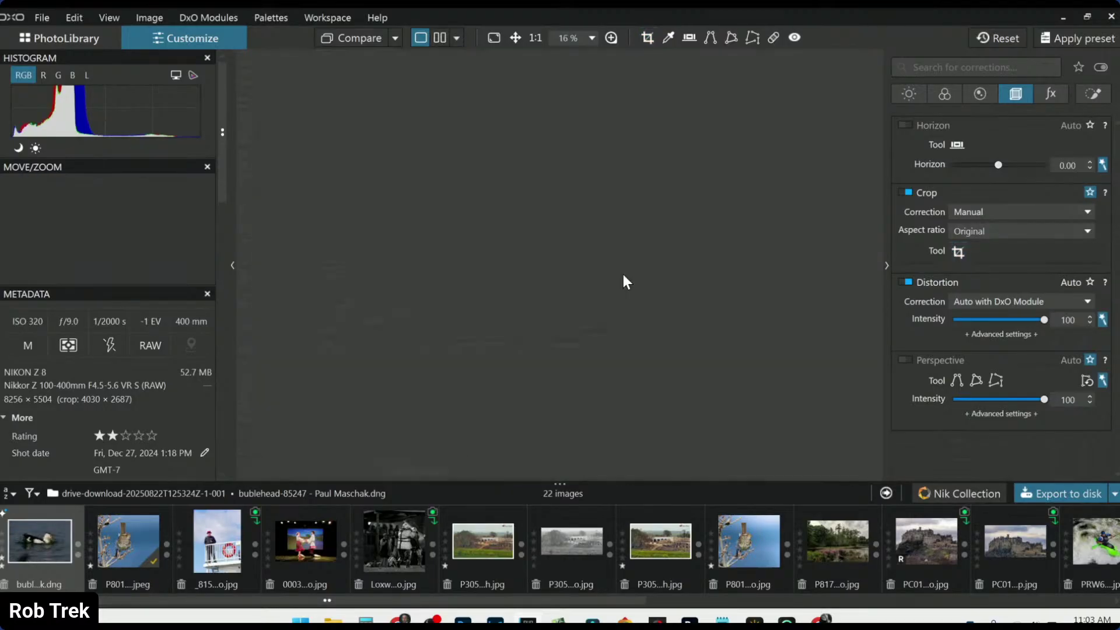
Paint out the dark, blurred pigeon head intruding at the lower edge of the duck crop with the Retouch tool.
{"action": "scroll", "coordinate": [646, 361], "scroll_direction": "up", "scroll_amount": 1}
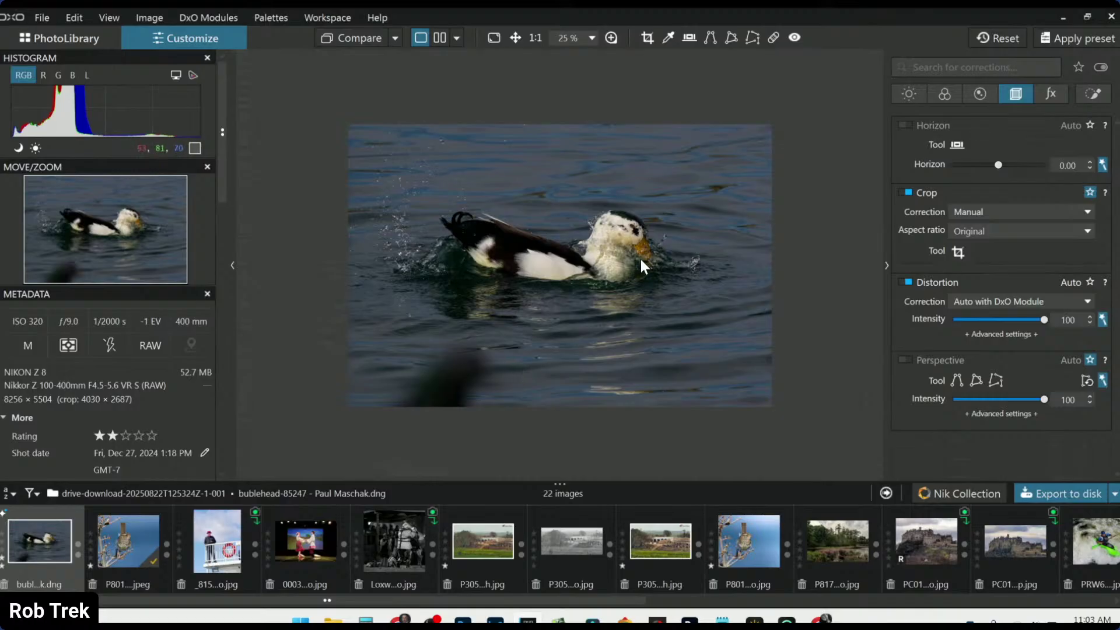
{"action": "left_click", "coordinate": [773, 37]}
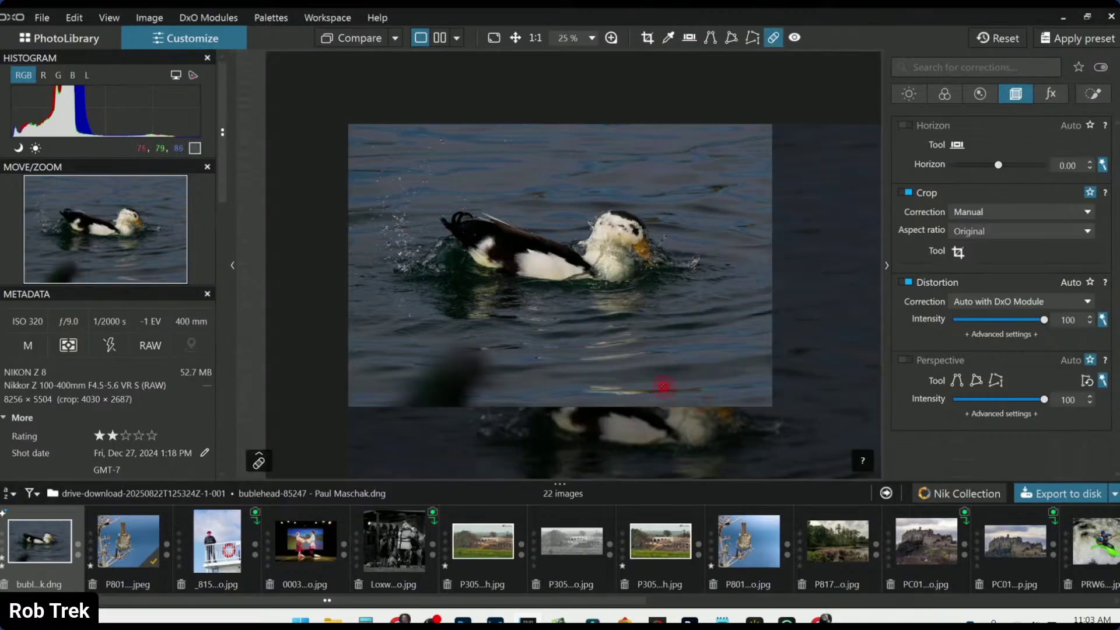
{"action": "scroll", "coordinate": [663, 383], "scroll_direction": "down", "scroll_amount": 2}
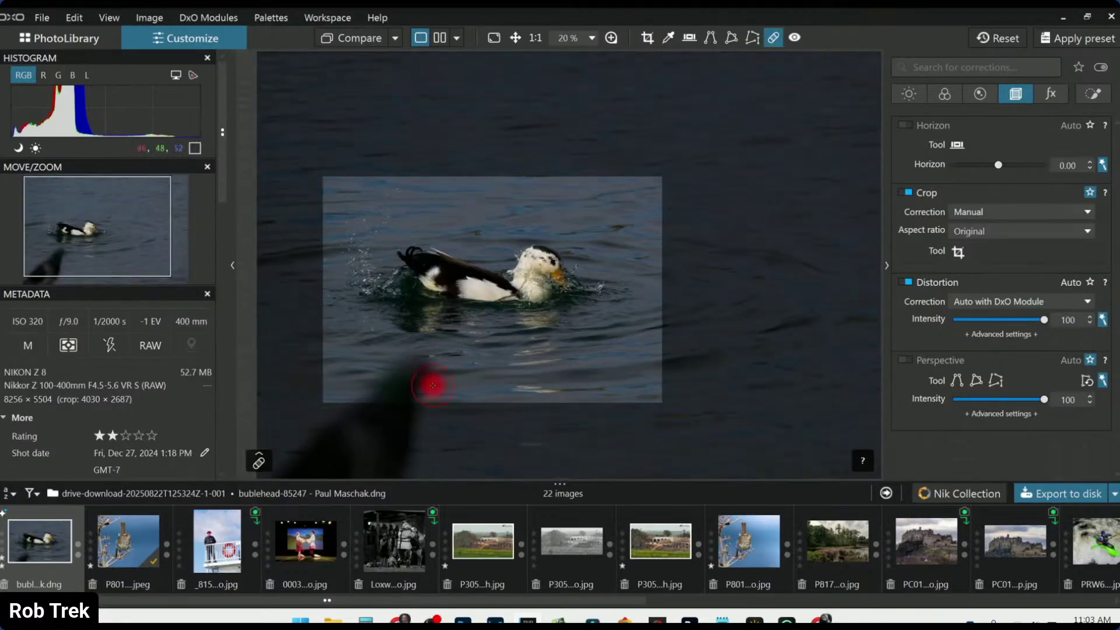
{"action": "left_click", "coordinate": [261, 458]}
{"action": "left_click", "coordinate": [261, 458]}
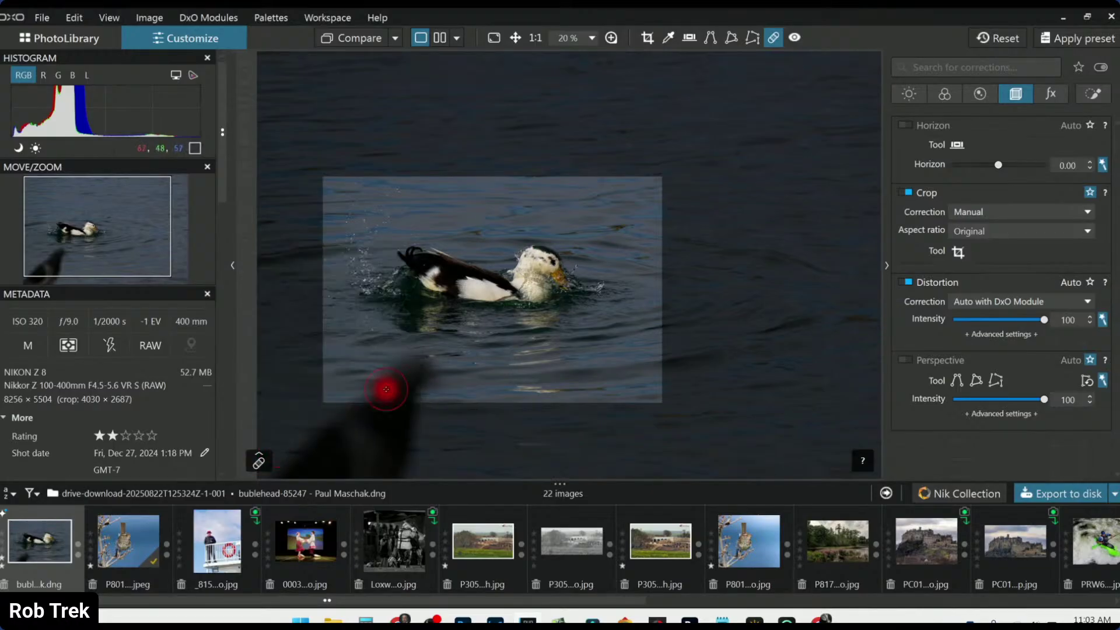
{"action": "mouse_move", "coordinate": [419, 371]}
{"action": "left_mouse_down"}
{"action": "mouse_move", "coordinate": [379, 391]}
{"action": "mouse_move", "coordinate": [402, 403]}
{"action": "mouse_move", "coordinate": [421, 396]}
{"action": "left_mouse_up"}
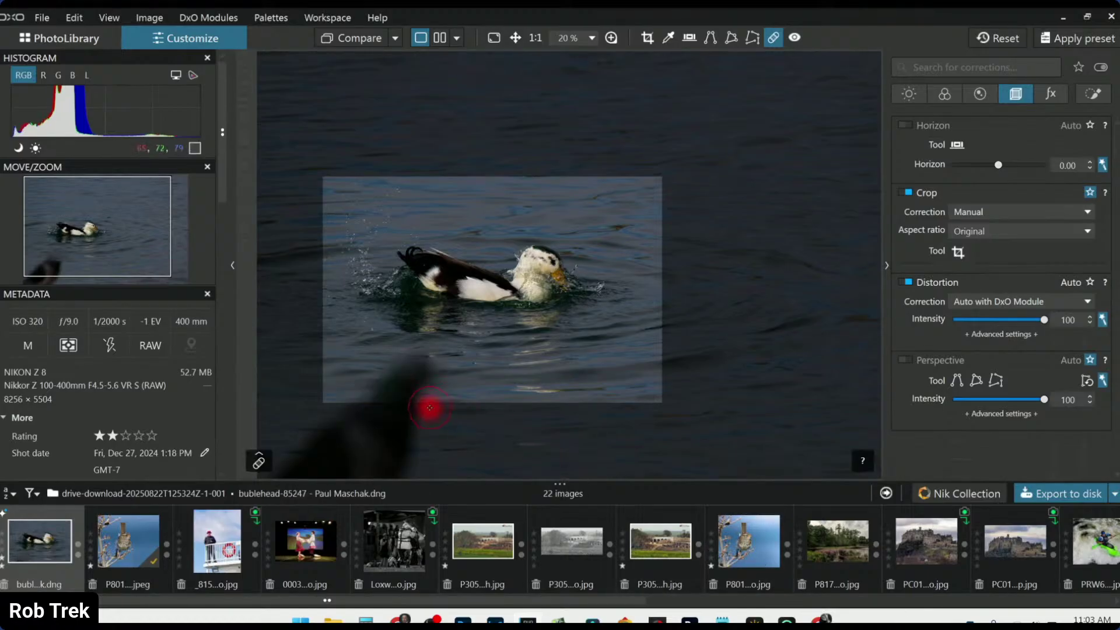
{"action": "mouse_move", "coordinate": [400, 365]}
{"action": "left_mouse_down"}
{"action": "mouse_move", "coordinate": [432, 373]}
{"action": "mouse_move", "coordinate": [399, 382]}
{"action": "mouse_move", "coordinate": [414, 381]}
{"action": "mouse_move", "coordinate": [411, 402]}
{"action": "mouse_move", "coordinate": [365, 406]}
{"action": "mouse_move", "coordinate": [408, 411]}
{"action": "mouse_move", "coordinate": [417, 400]}
{"action": "left_mouse_up"}
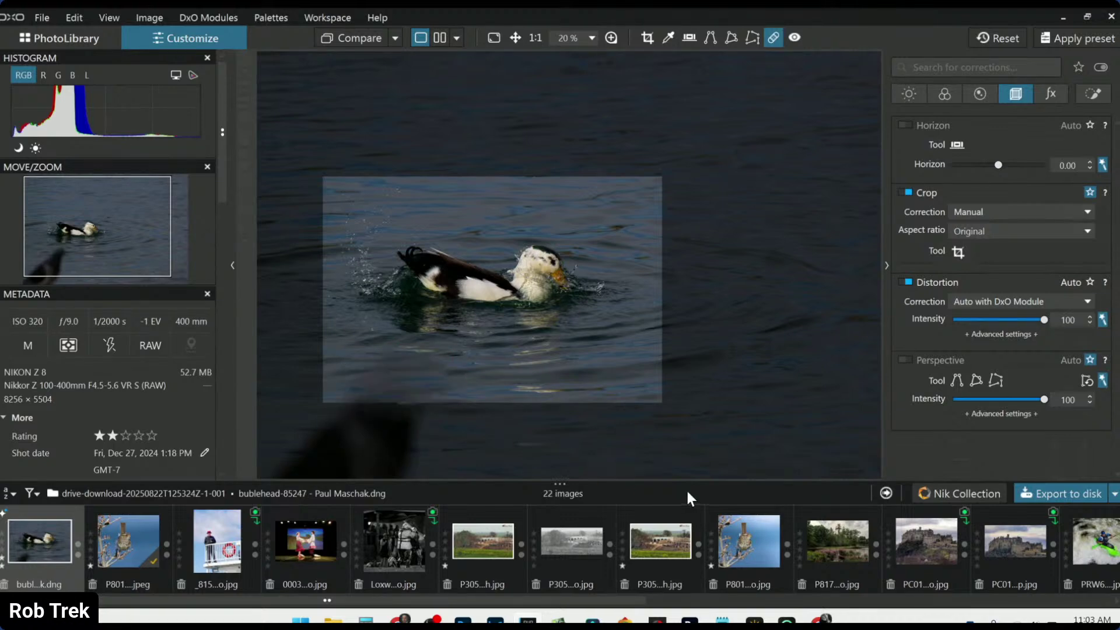
{"action": "key", "text": "Escape"}
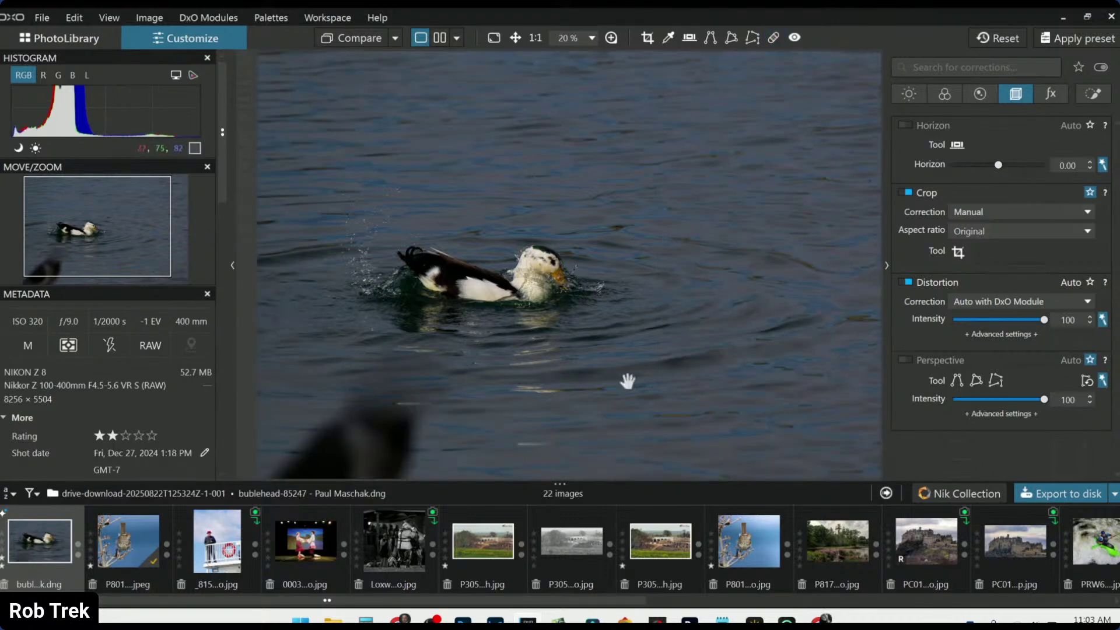
Add a local control point on the duck's orange beak and raise its exposure to 1.45.
{"action": "scroll", "coordinate": [673, 340], "scroll_direction": "up", "scroll_amount": 1}
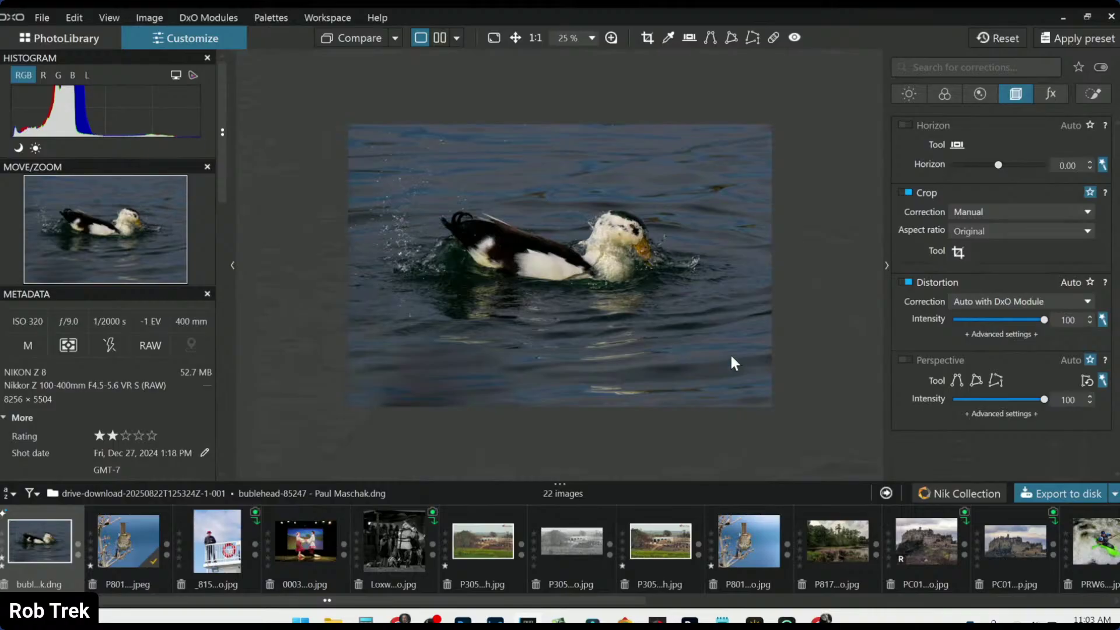
{"action": "scroll", "coordinate": [730, 357], "scroll_direction": "up", "scroll_amount": 2}
{"action": "scroll", "coordinate": [659, 211], "scroll_direction": "up", "scroll_amount": 3}
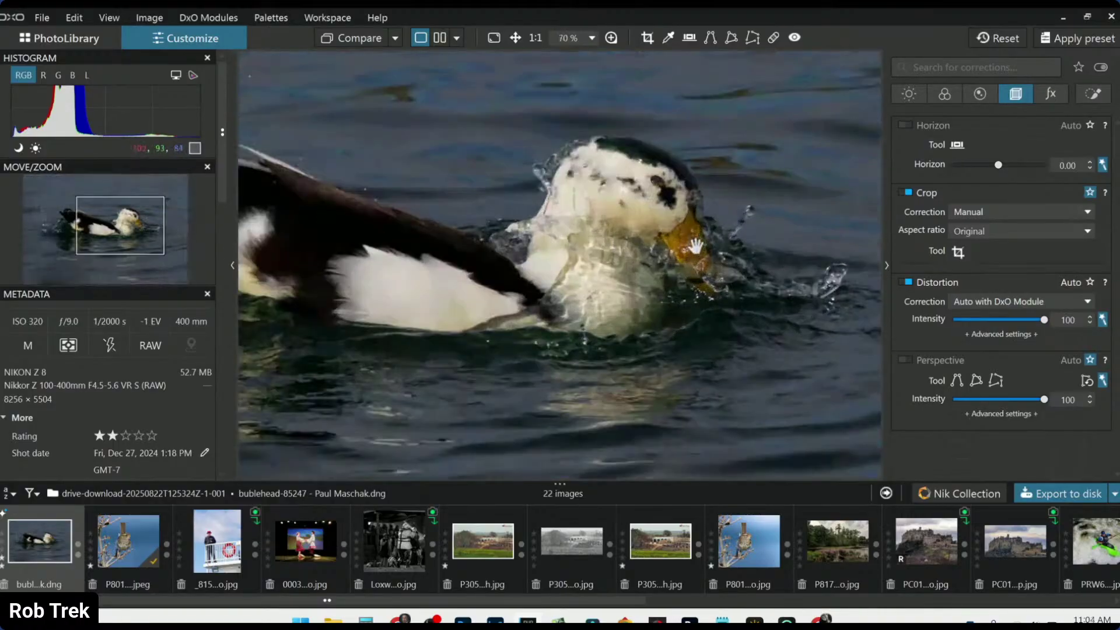
{"action": "scroll", "coordinate": [665, 196], "scroll_direction": "up", "scroll_amount": 1}
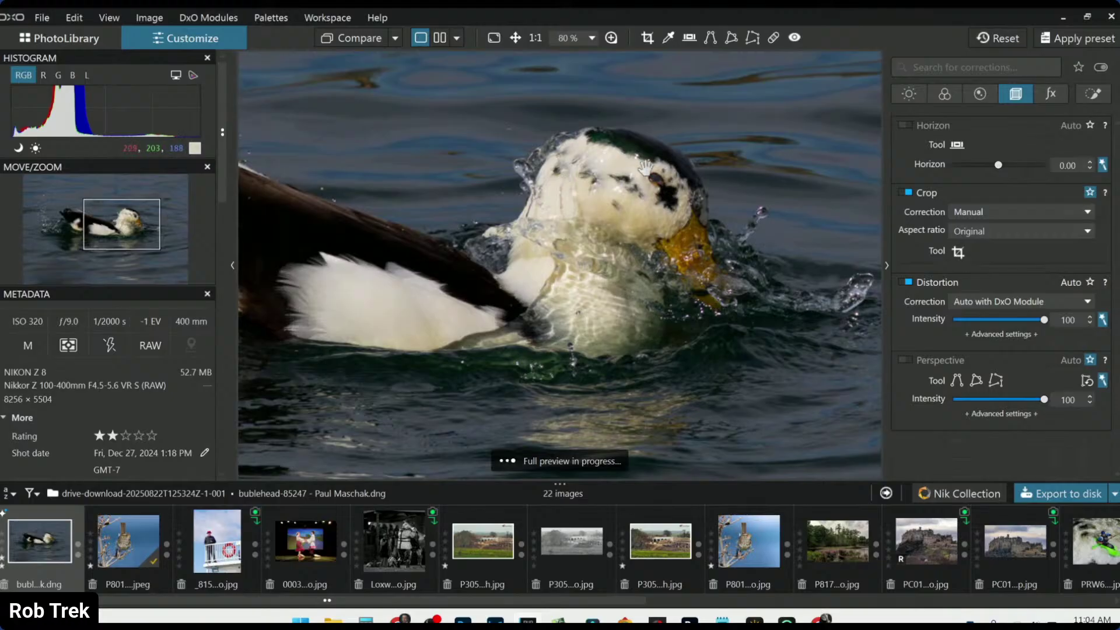
{"action": "left_click", "coordinate": [1092, 94]}
{"action": "left_click", "coordinate": [937, 147]}
{"action": "left_click", "coordinate": [688, 246]}
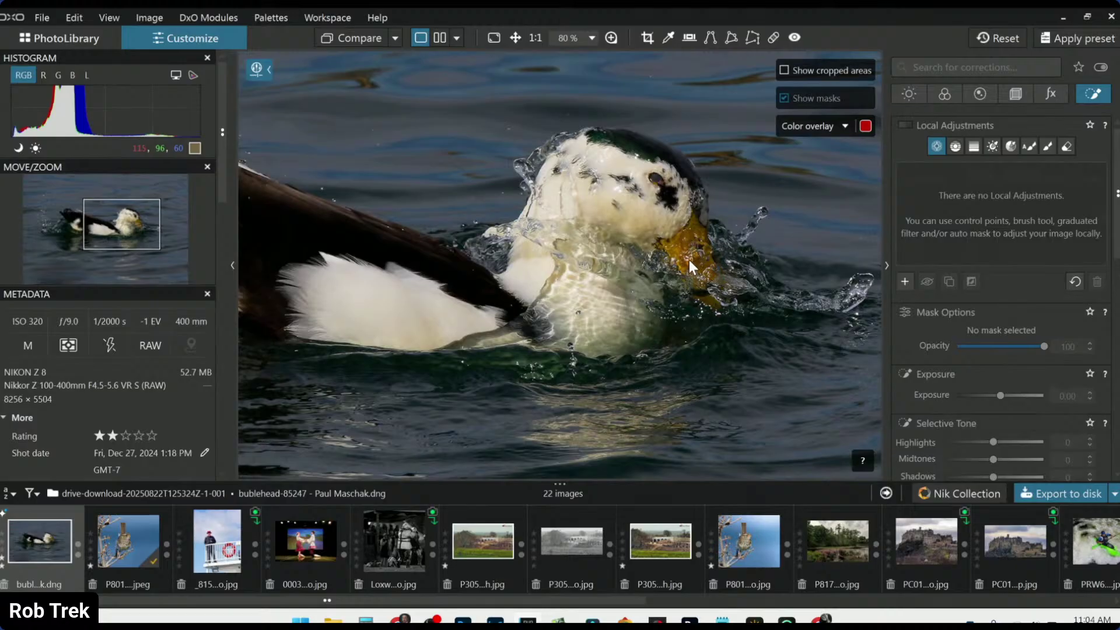
{"action": "left_click_drag", "start_coordinate": [515, 80], "coordinate": [652, 222]}
{"action": "scroll", "coordinate": [991, 357], "scroll_direction": "down", "scroll_amount": 2}
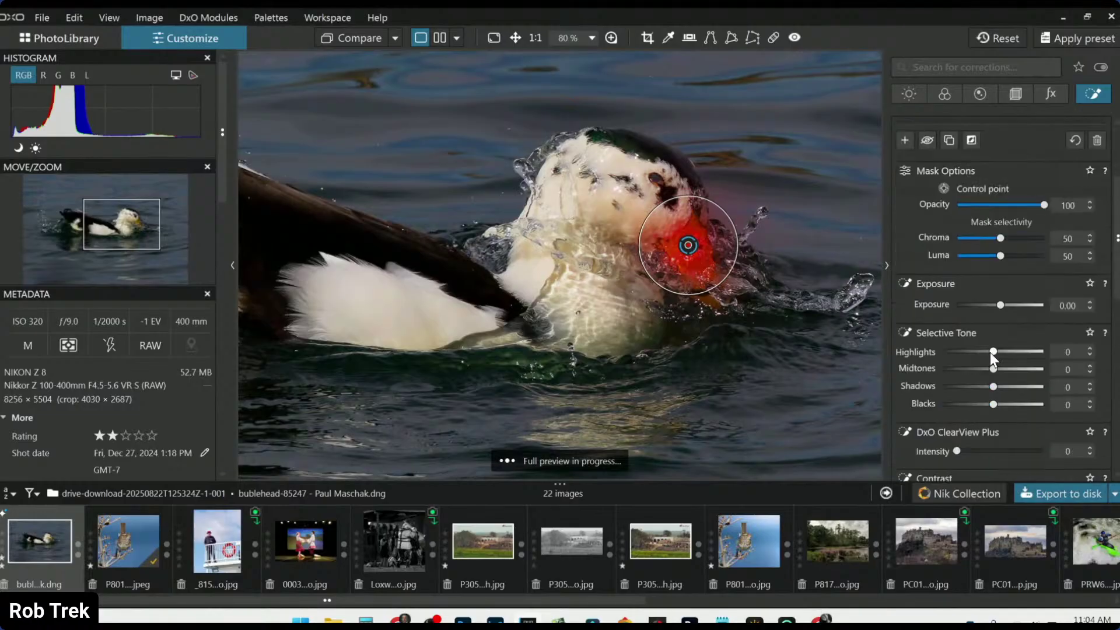
{"action": "left_click_drag", "start_coordinate": [991, 304], "coordinate": [1016, 307]}
Set the beak control point's HSL saturation to 13 across all color channels.
{"action": "scroll", "coordinate": [954, 339], "scroll_direction": "down", "scroll_amount": 3}
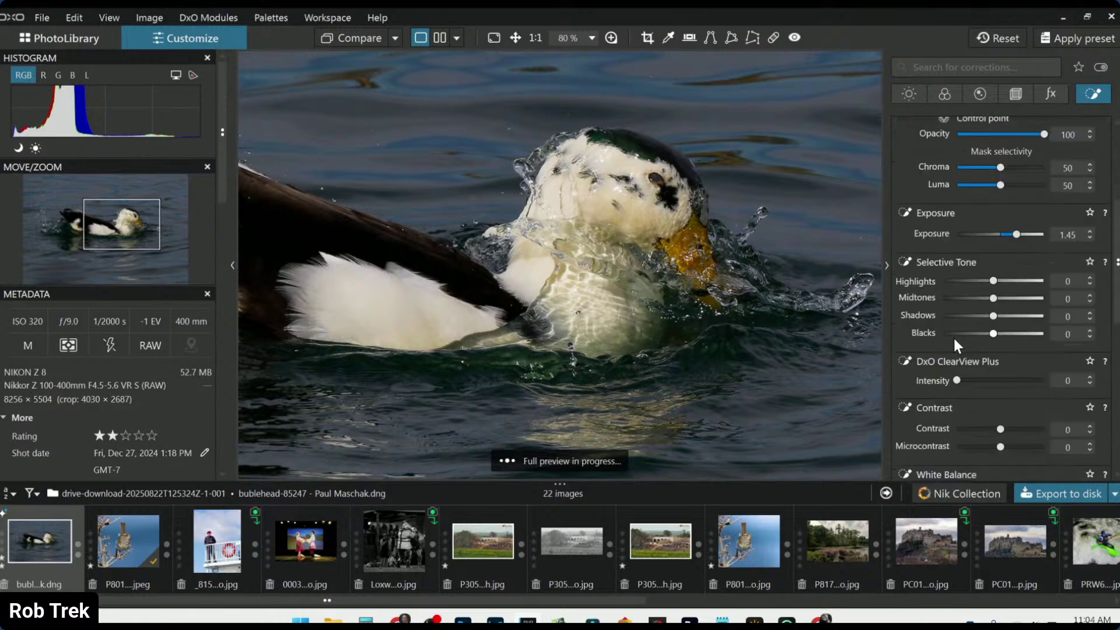
{"action": "scroll", "coordinate": [954, 344], "scroll_direction": "down", "scroll_amount": 3}
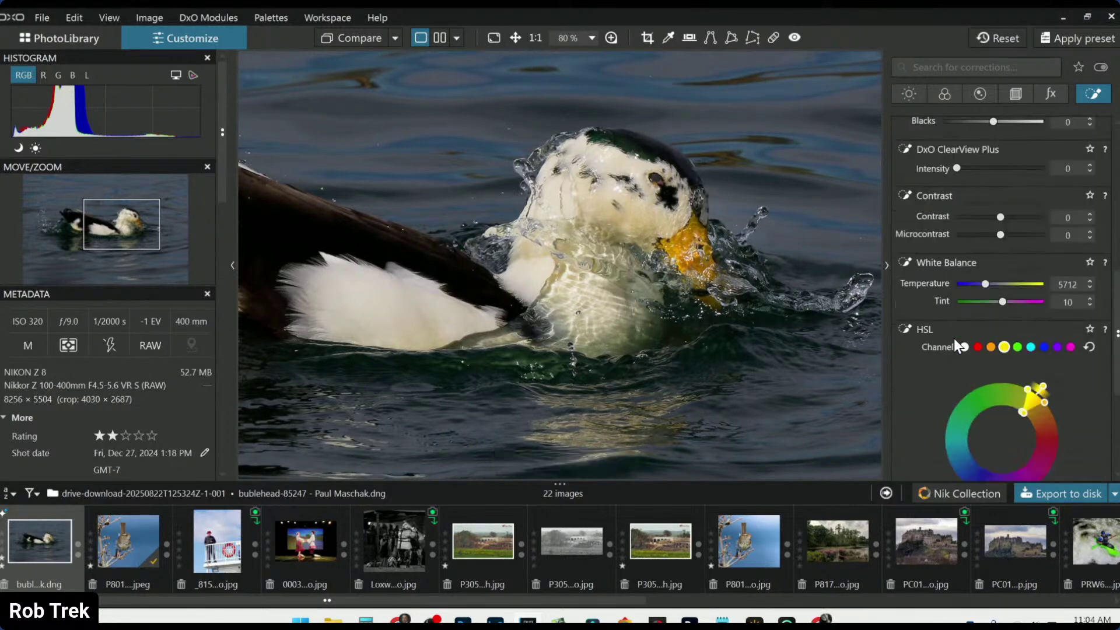
{"action": "left_click", "coordinate": [966, 242]}
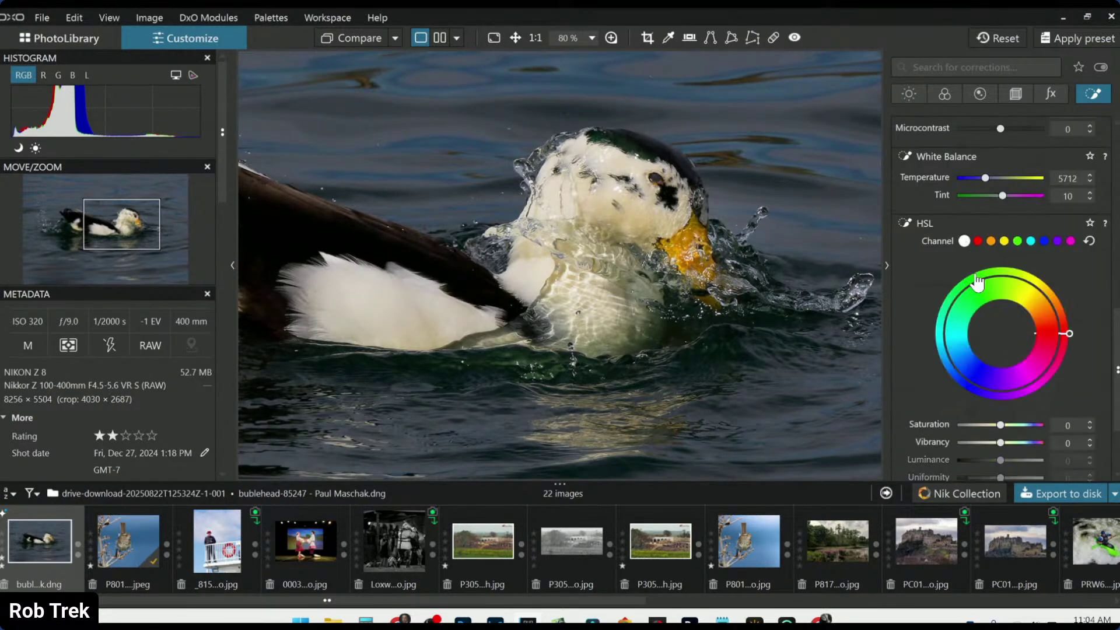
{"action": "left_click_drag", "start_coordinate": [1001, 425], "coordinate": [1007, 425]}
{"action": "scroll", "coordinate": [805, 321], "scroll_direction": "down", "scroll_amount": 1}
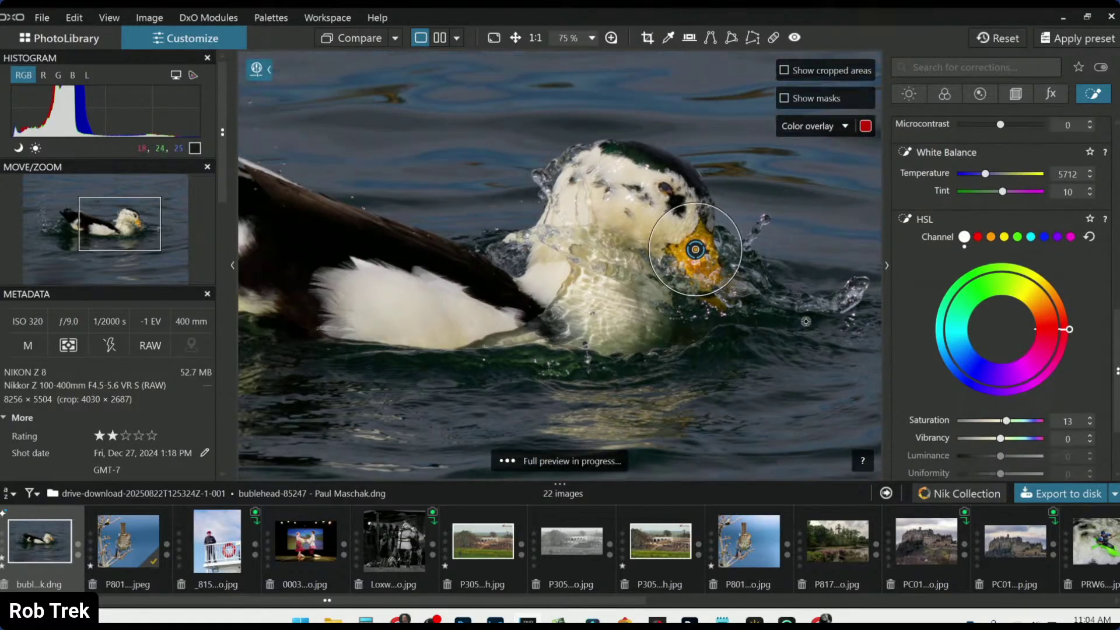
Add a separate control point mask on the duck's white face and enlarge it to cover the whole head and neck.
{"action": "scroll", "coordinate": [933, 287], "scroll_direction": "up", "scroll_amount": 2}
{"action": "scroll", "coordinate": [934, 285], "scroll_direction": "up", "scroll_amount": 6}
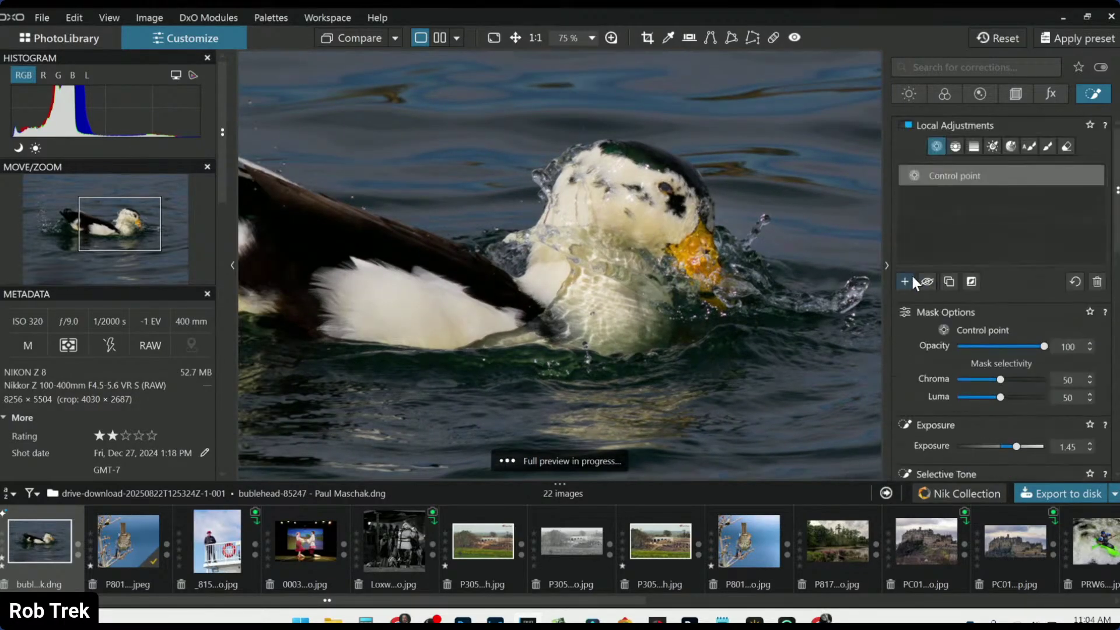
{"action": "left_click", "coordinate": [906, 279]}
{"action": "left_click", "coordinate": [663, 206]}
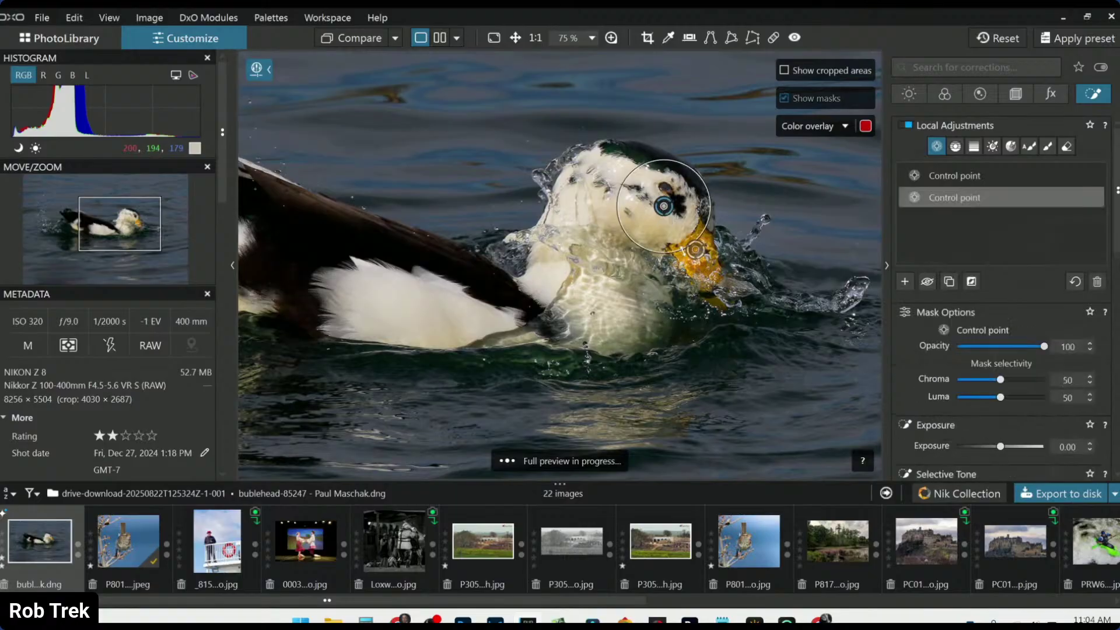
{"action": "key", "text": "m"}
{"action": "left_click_drag", "start_coordinate": [626, 181], "coordinate": [526, 141]}
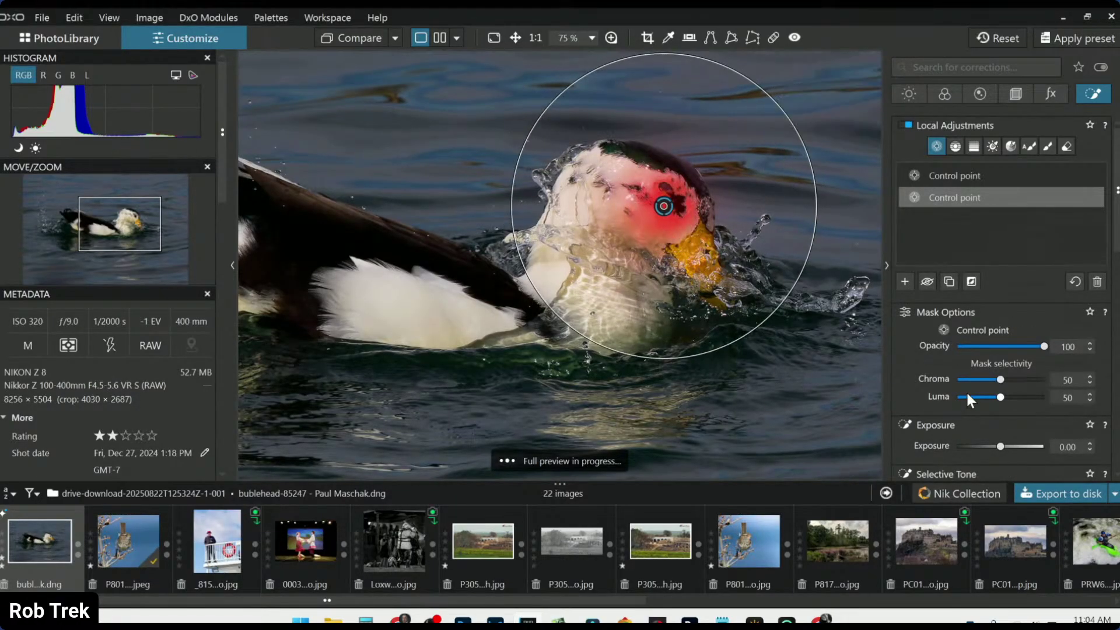
Brighten the head and neck mask by setting its exposure to 1.00.
{"action": "scroll", "coordinate": [1015, 402], "scroll_direction": "down", "scroll_amount": 2}
{"action": "scroll", "coordinate": [1015, 417], "scroll_direction": "down", "scroll_amount": 3}
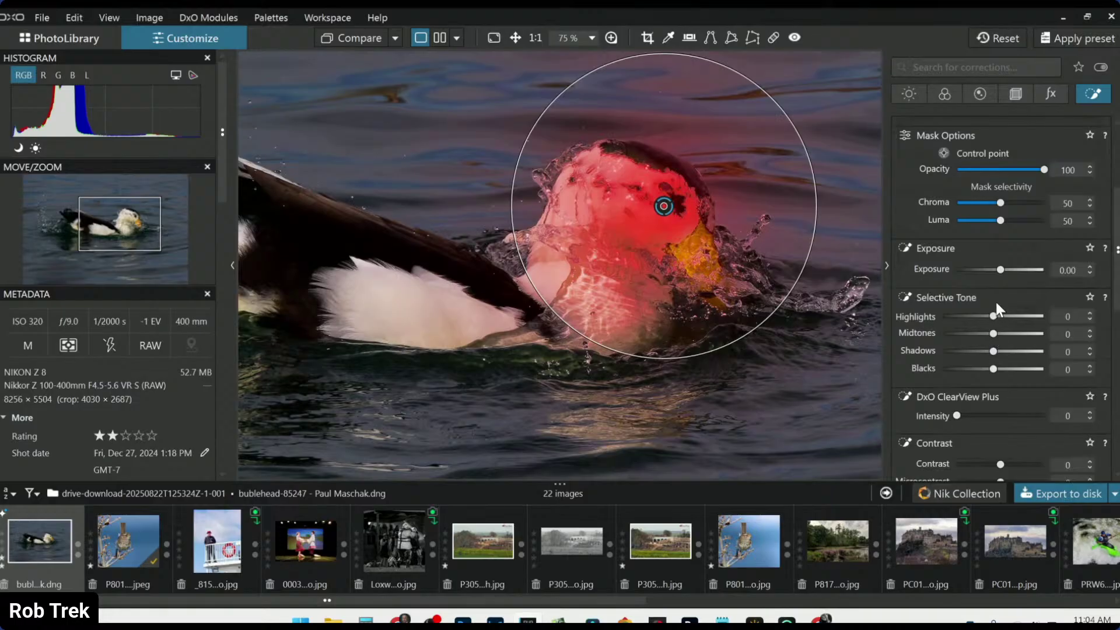
{"action": "scroll", "coordinate": [999, 273], "scroll_direction": "up", "scroll_amount": 6}
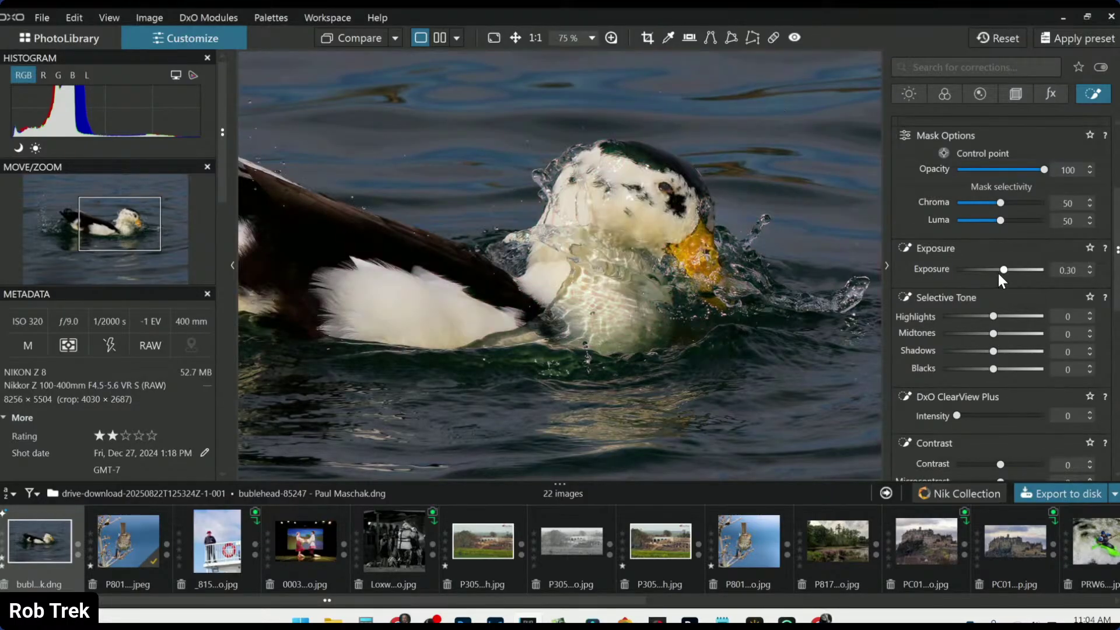
{"action": "scroll", "coordinate": [999, 273], "scroll_direction": "up", "scroll_amount": 6}
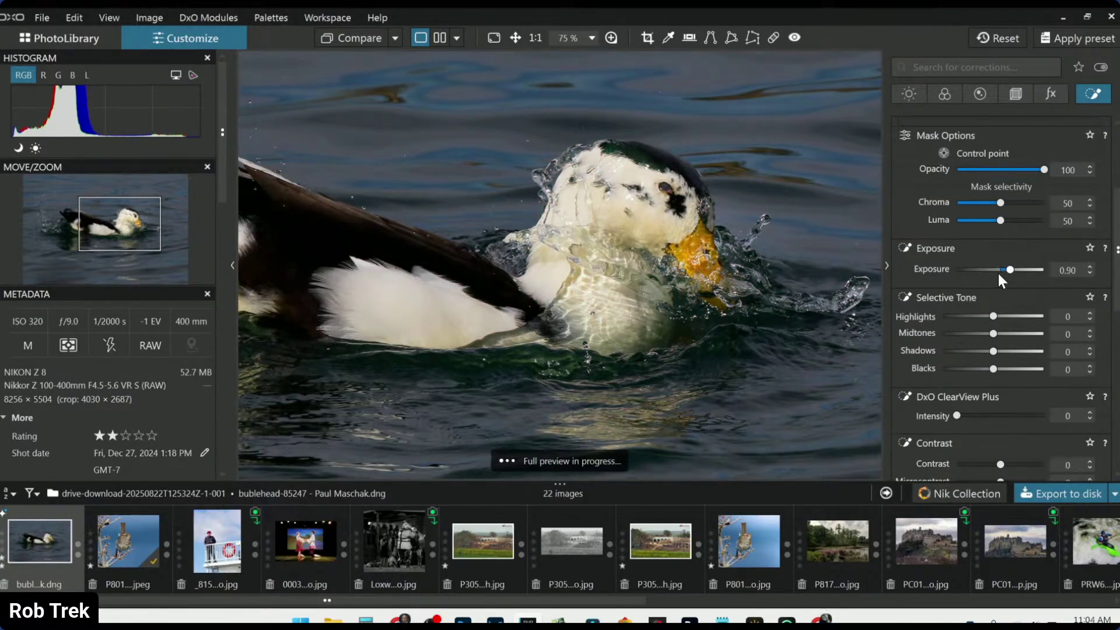
{"action": "scroll", "coordinate": [999, 272], "scroll_direction": "down", "scroll_amount": 1}
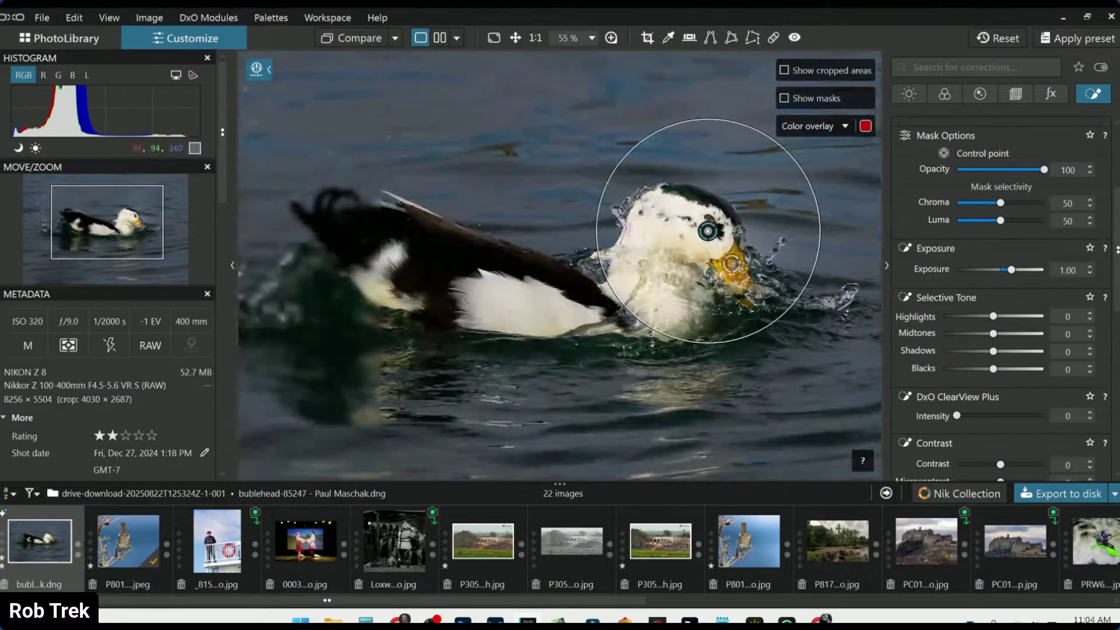
{"action": "scroll", "coordinate": [828, 301], "scroll_direction": "down", "scroll_amount": 3}
{"action": "scroll", "coordinate": [828, 301], "scroll_direction": "down", "scroll_amount": 1}
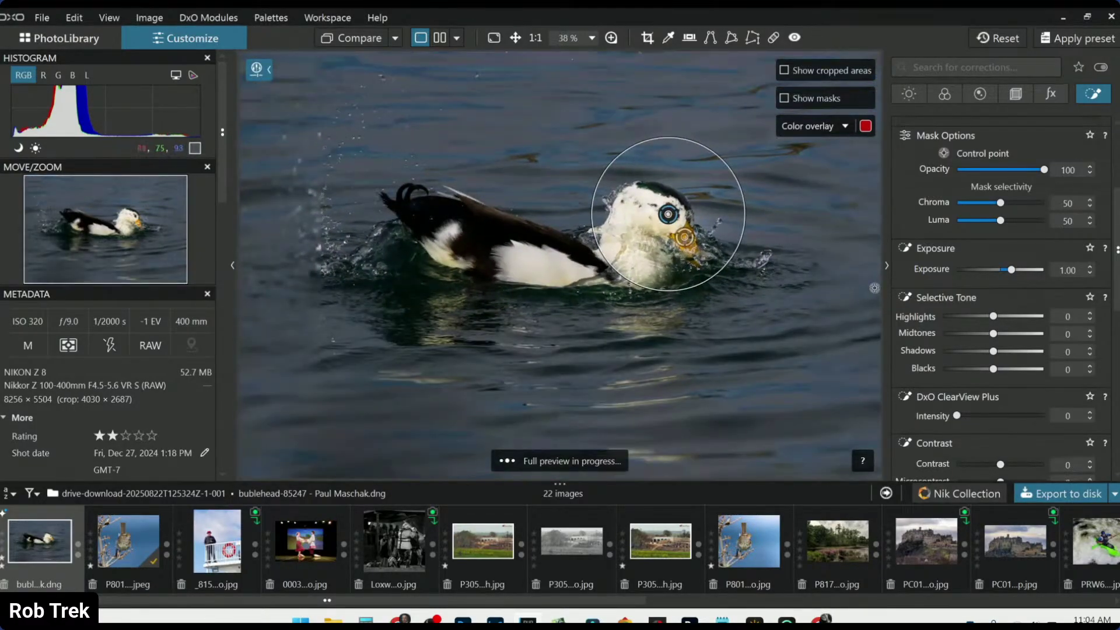
Create a new control point mask on the duck's dark back, with a second point near the tail.
{"action": "scroll", "coordinate": [947, 310], "scroll_direction": "up", "scroll_amount": 3}
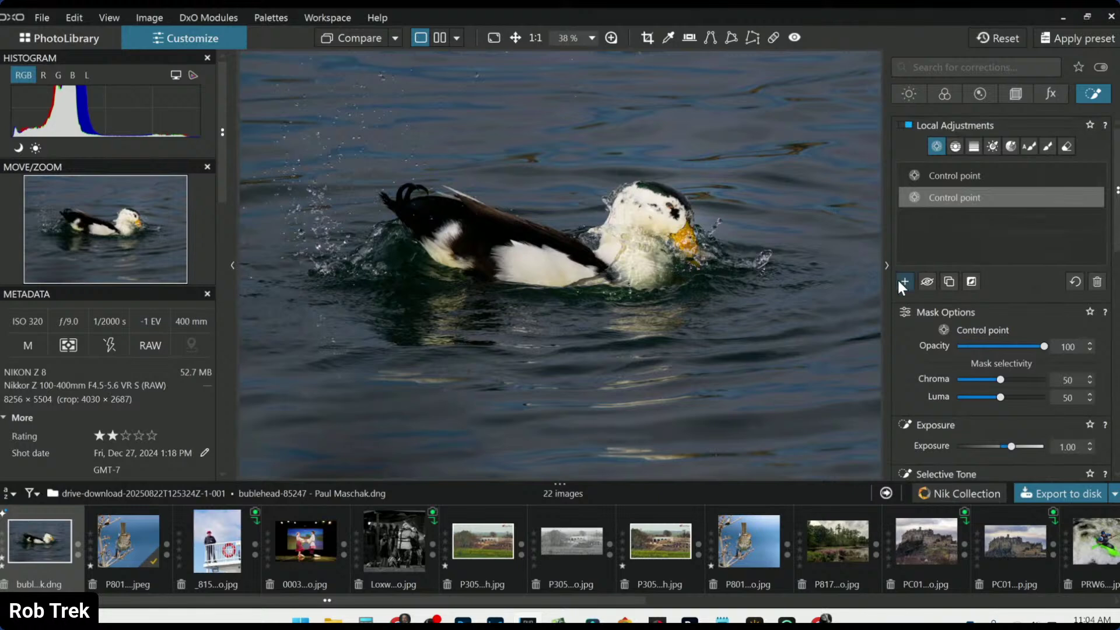
{"action": "left_click", "coordinate": [903, 281]}
{"action": "left_click", "coordinate": [481, 234]}
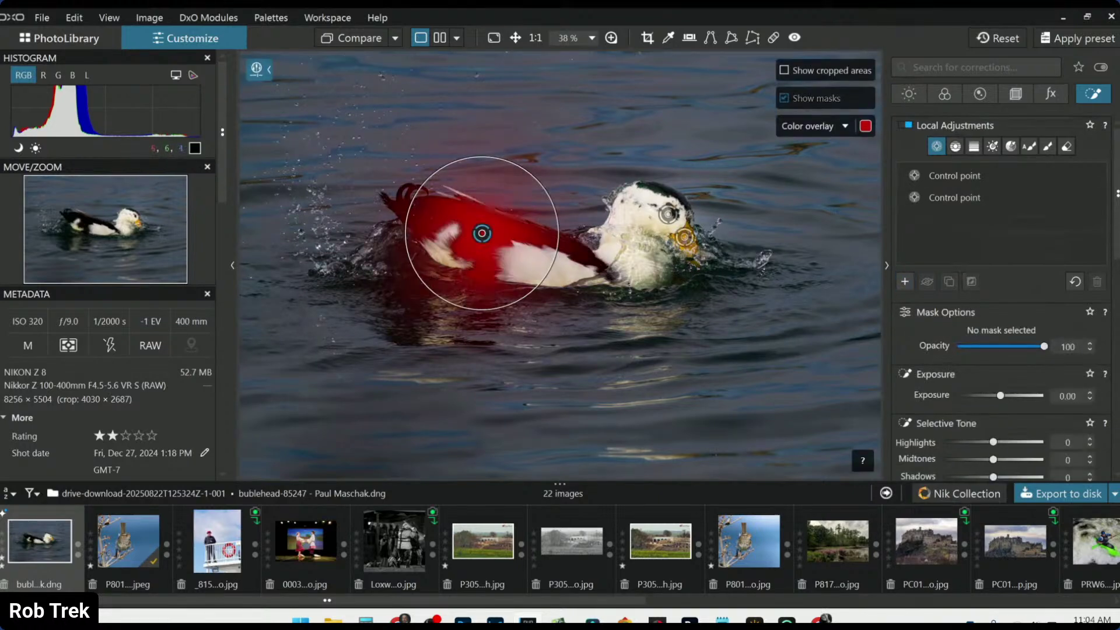
{"action": "left_click", "coordinate": [428, 216]}
{"action": "scroll", "coordinate": [988, 391], "scroll_direction": "down", "scroll_amount": 3}
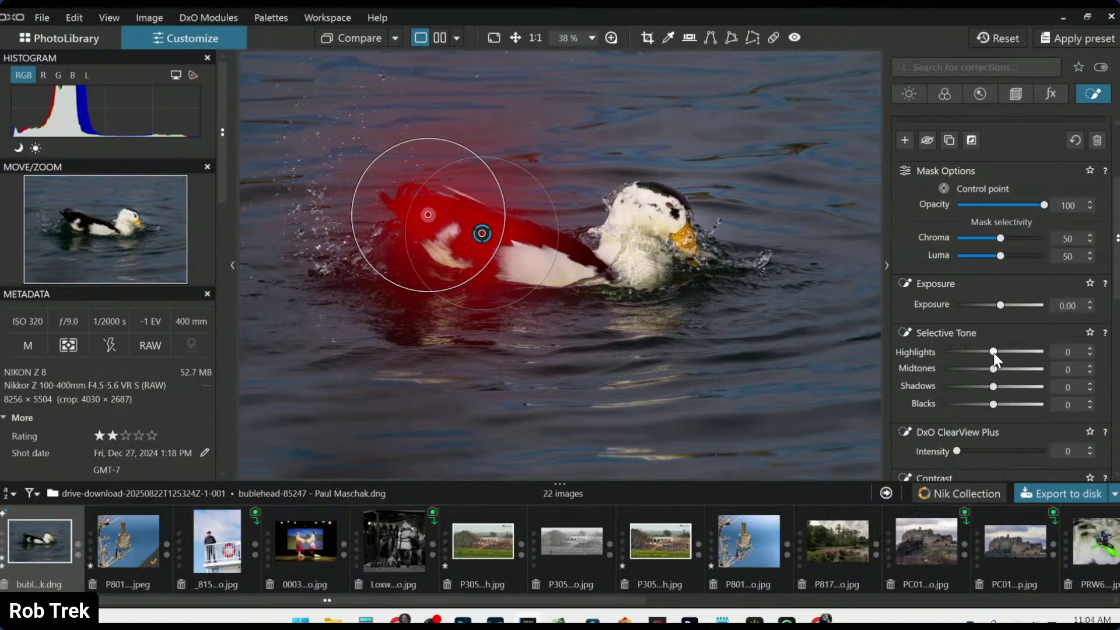
Set the dark body mask's exposure to 1.00, highlights to 47, midtones to 34, shadows to 21 and microcontrast to 38.
{"action": "scroll", "coordinate": [1001, 306], "scroll_direction": "up", "scroll_amount": 8}
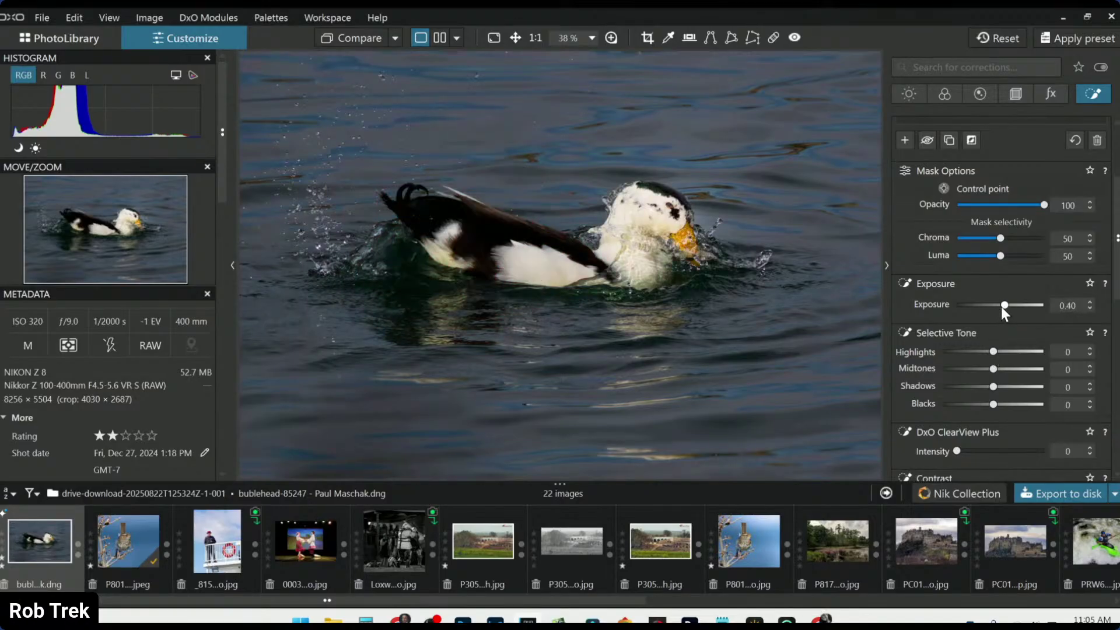
{"action": "left_click", "coordinate": [1017, 351]}
{"action": "left_click", "coordinate": [1011, 369]}
{"action": "left_click", "coordinate": [1004, 387]}
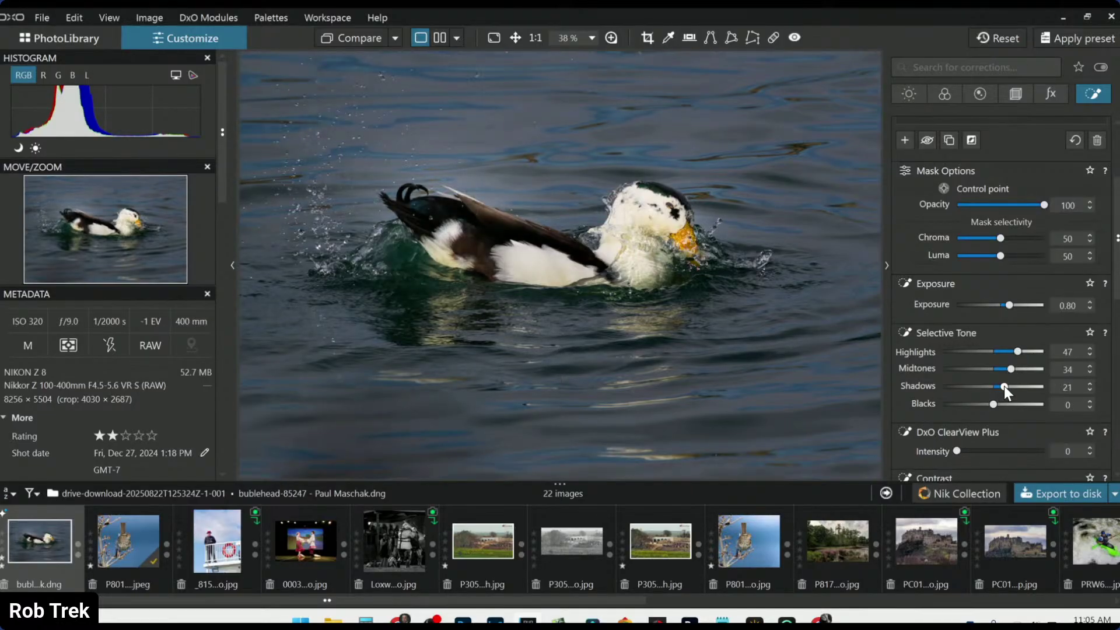
{"action": "left_click_drag", "start_coordinate": [1011, 309], "coordinate": [1013, 311]}
{"action": "scroll", "coordinate": [979, 352], "scroll_direction": "down", "scroll_amount": 3}
{"action": "left_click_drag", "start_coordinate": [1000, 411], "coordinate": [1017, 412]}
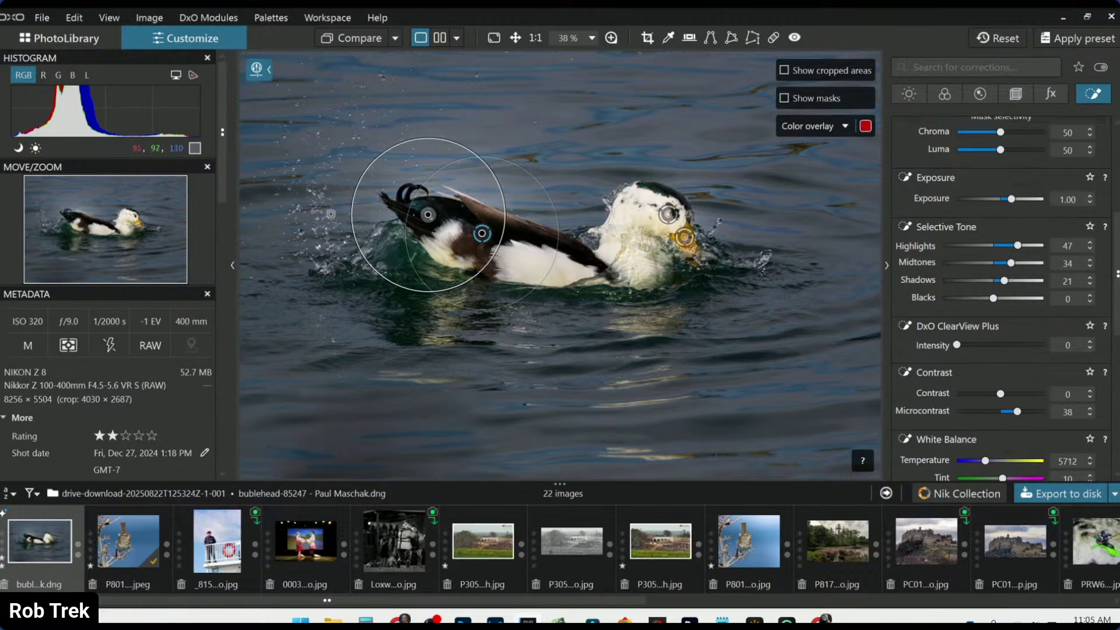
Create a new control point mask on the water splash in front of the beak and set its luma selectivity to 79.
{"action": "scroll", "coordinate": [992, 277], "scroll_direction": "up", "scroll_amount": 7}
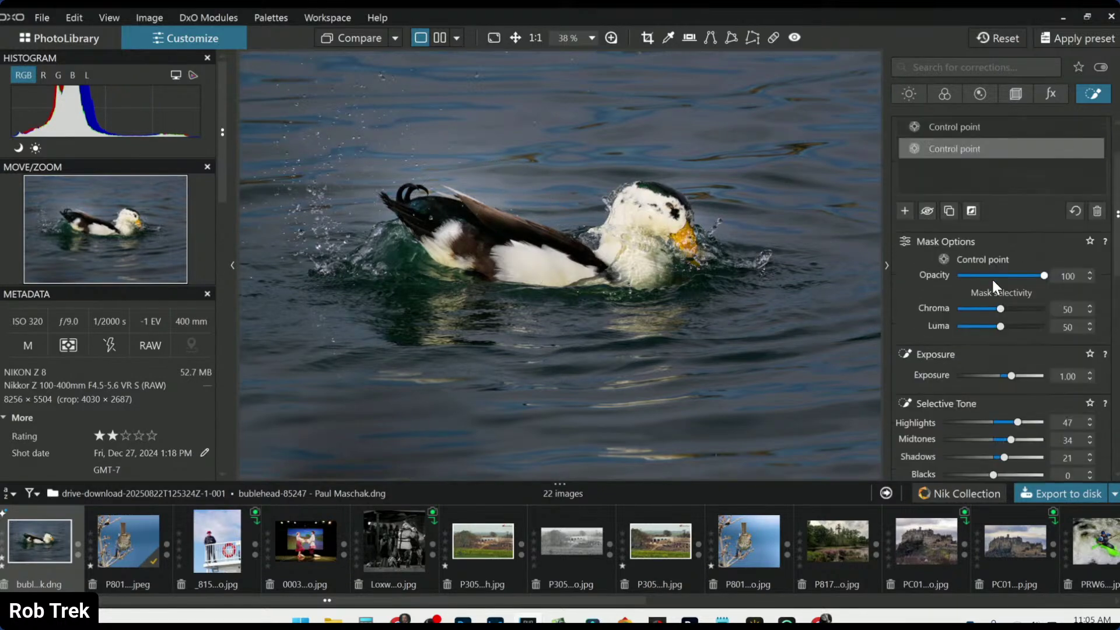
{"action": "left_click", "coordinate": [904, 281]}
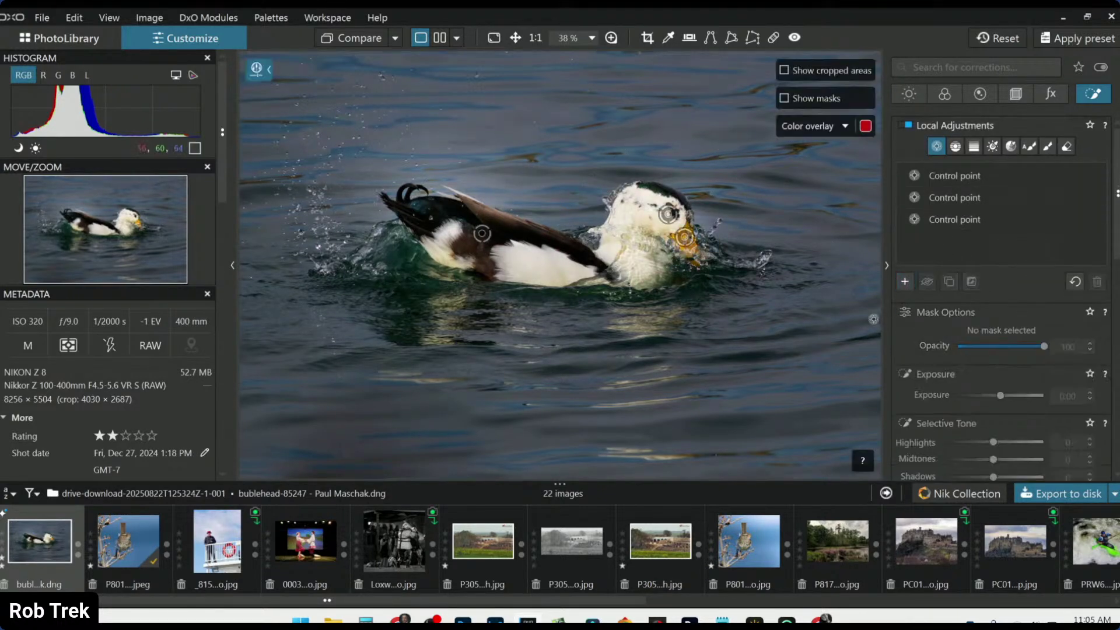
{"action": "scroll", "coordinate": [748, 258], "scroll_direction": "up", "scroll_amount": 5}
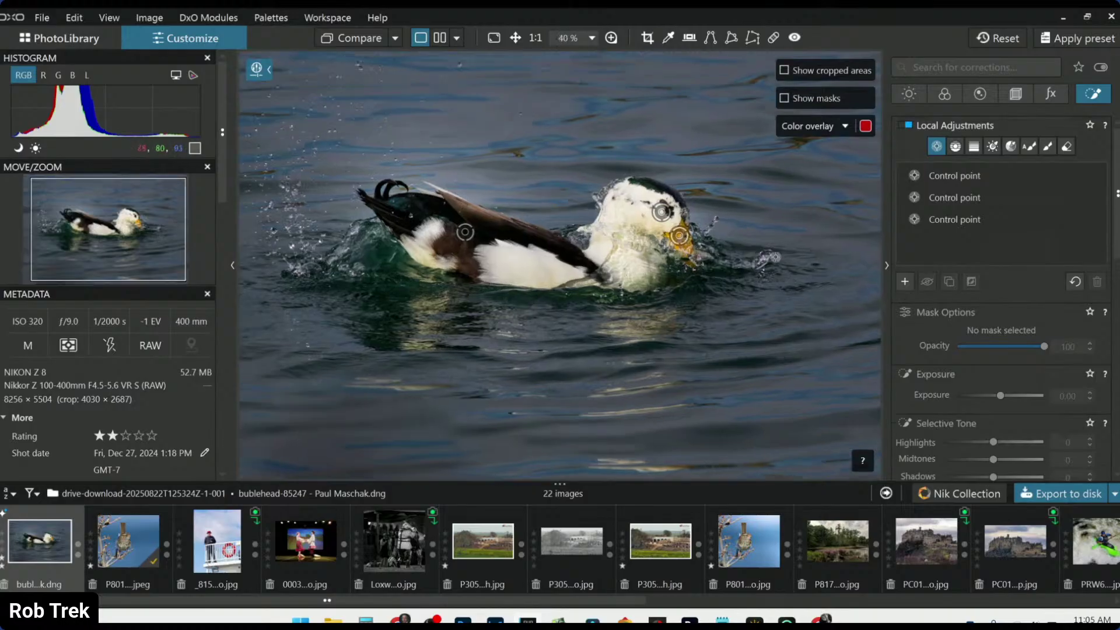
{"action": "left_click", "coordinate": [743, 256]}
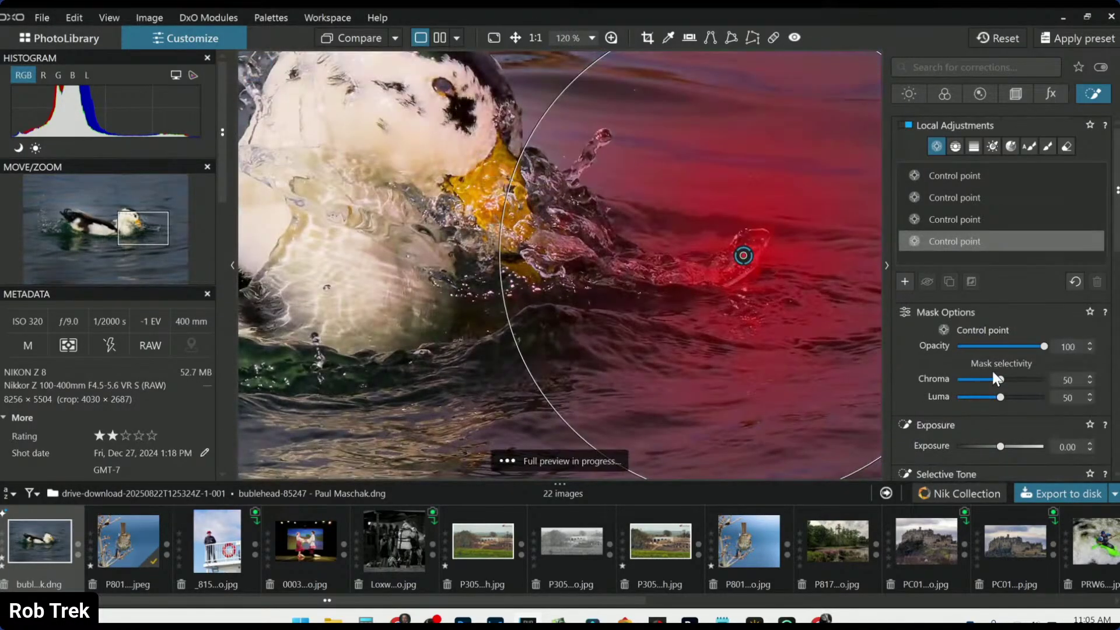
{"action": "left_click_drag", "start_coordinate": [999, 397], "coordinate": [1026, 399]}
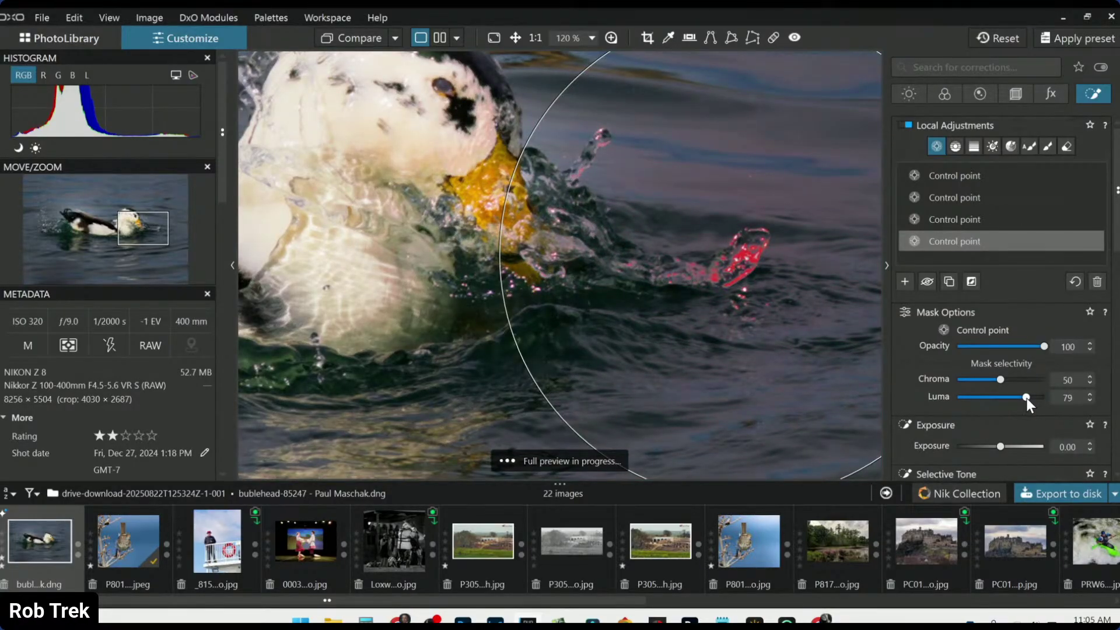
Set the splash mask's highlights to 87, midtones to 52 and shadows to 29, and its luma selectivity to 69.
{"action": "scroll", "coordinate": [992, 415], "scroll_direction": "down", "scroll_amount": 5}
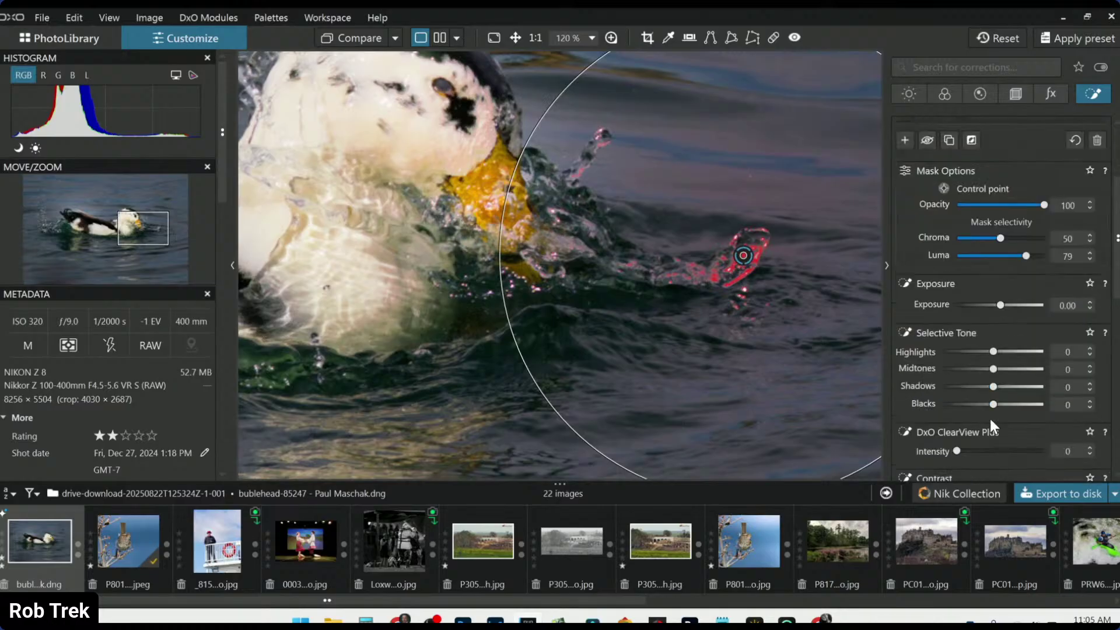
{"action": "left_click_drag", "start_coordinate": [991, 320], "coordinate": [1008, 352]}
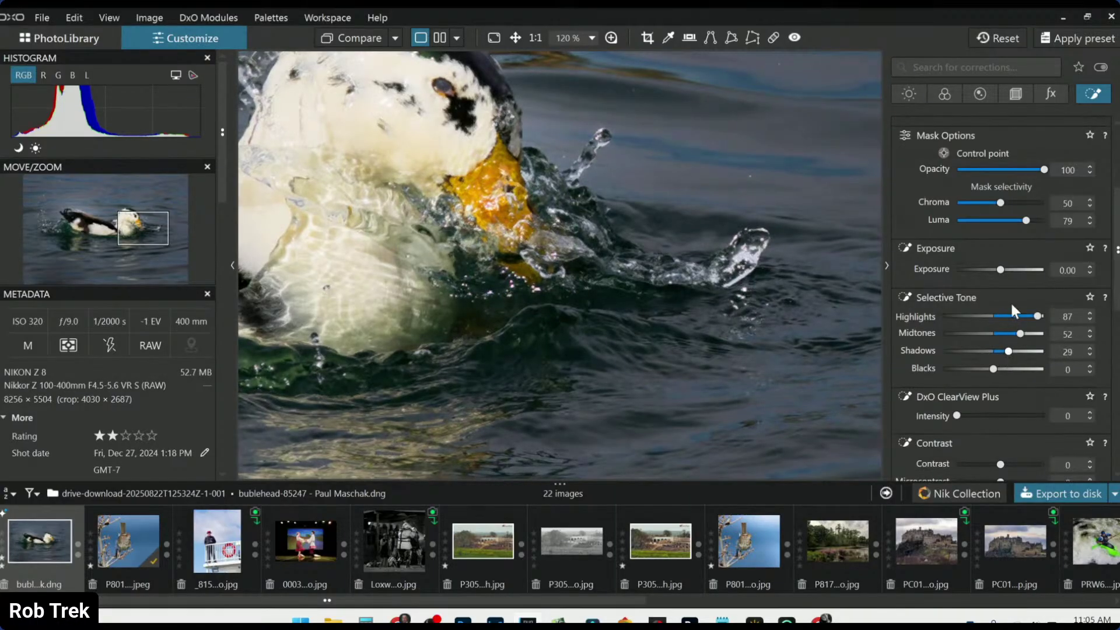
{"action": "scroll", "coordinate": [1024, 220], "scroll_direction": "down", "scroll_amount": 5}
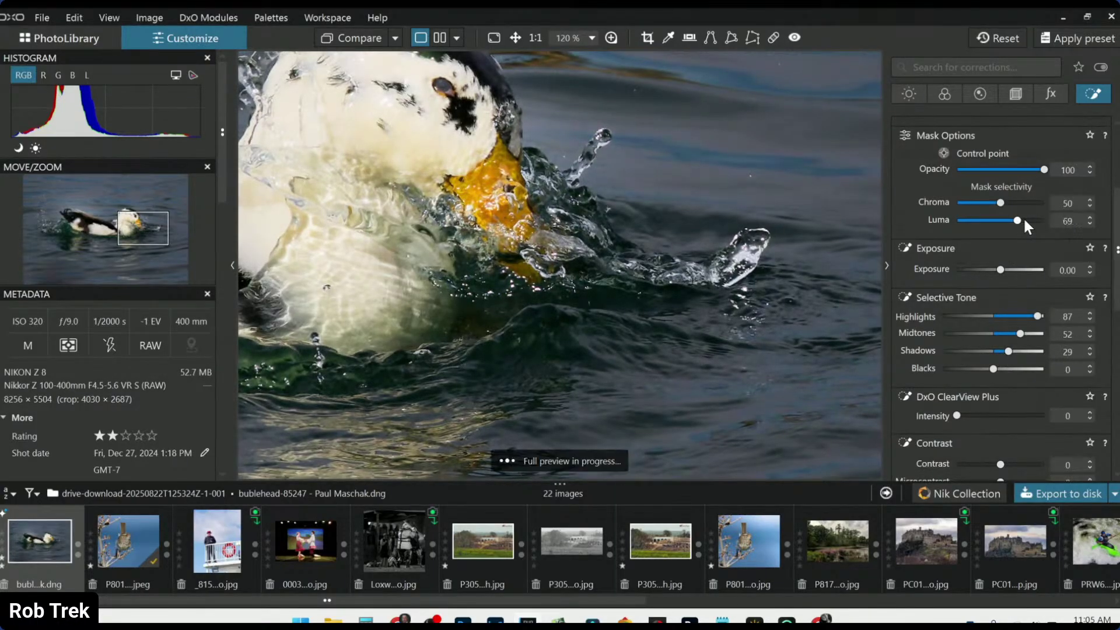
Extend the splash mask with another control point on the water droplets behind the tail, and hide the histogram and metadata palettes.
{"action": "scroll", "coordinate": [721, 344], "scroll_direction": "down", "scroll_amount": 2}
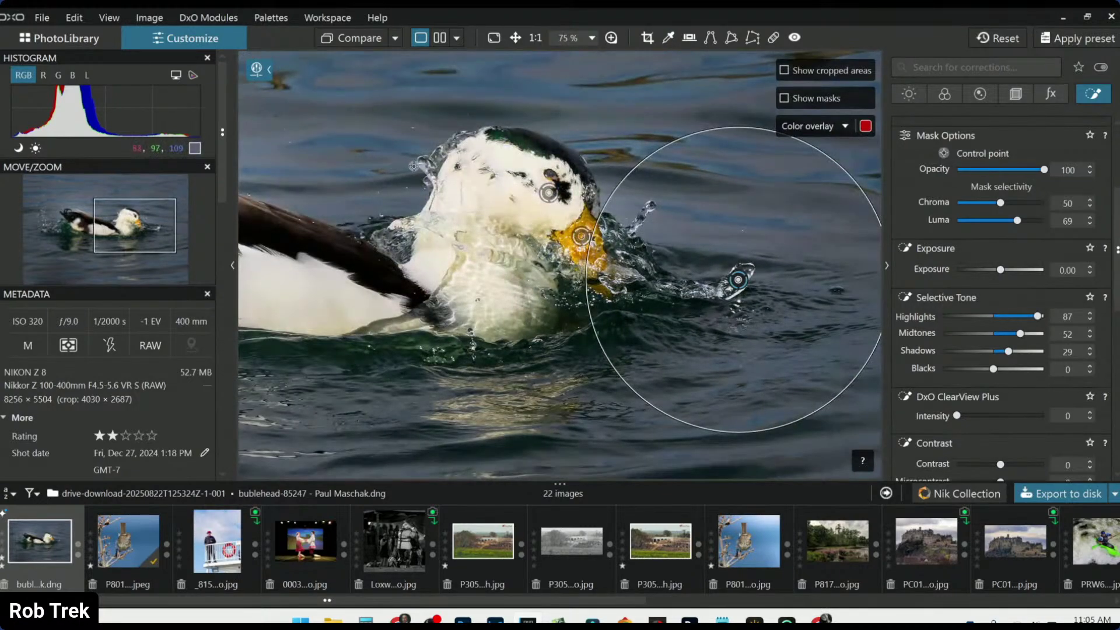
{"action": "scroll", "coordinate": [362, 185], "scroll_direction": "down", "scroll_amount": 3}
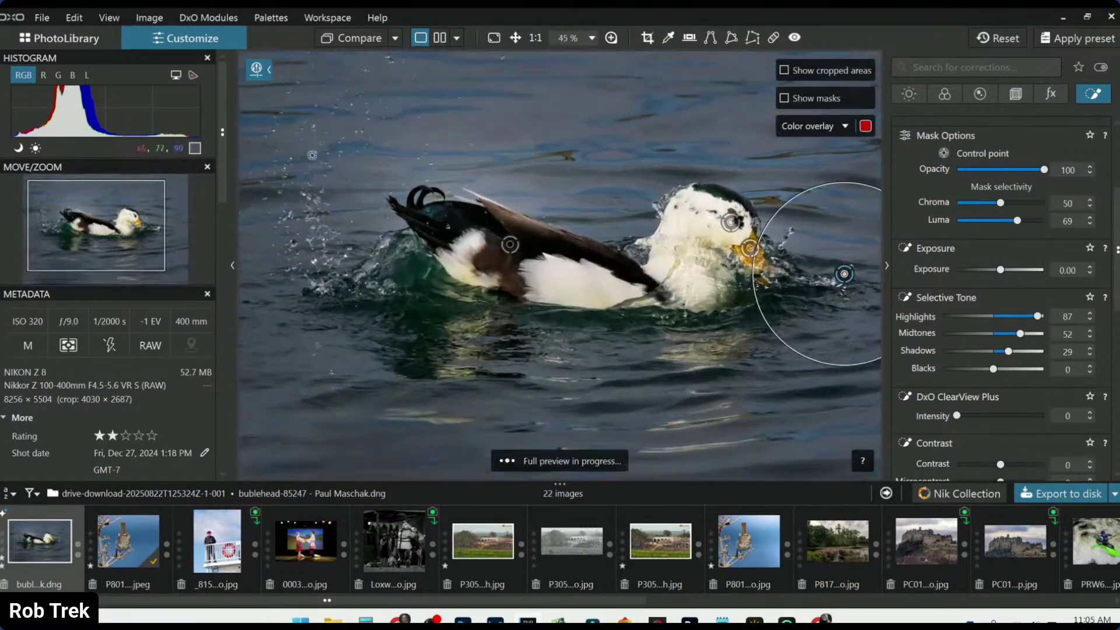
{"action": "scroll", "coordinate": [309, 145], "scroll_direction": "up", "scroll_amount": 5}
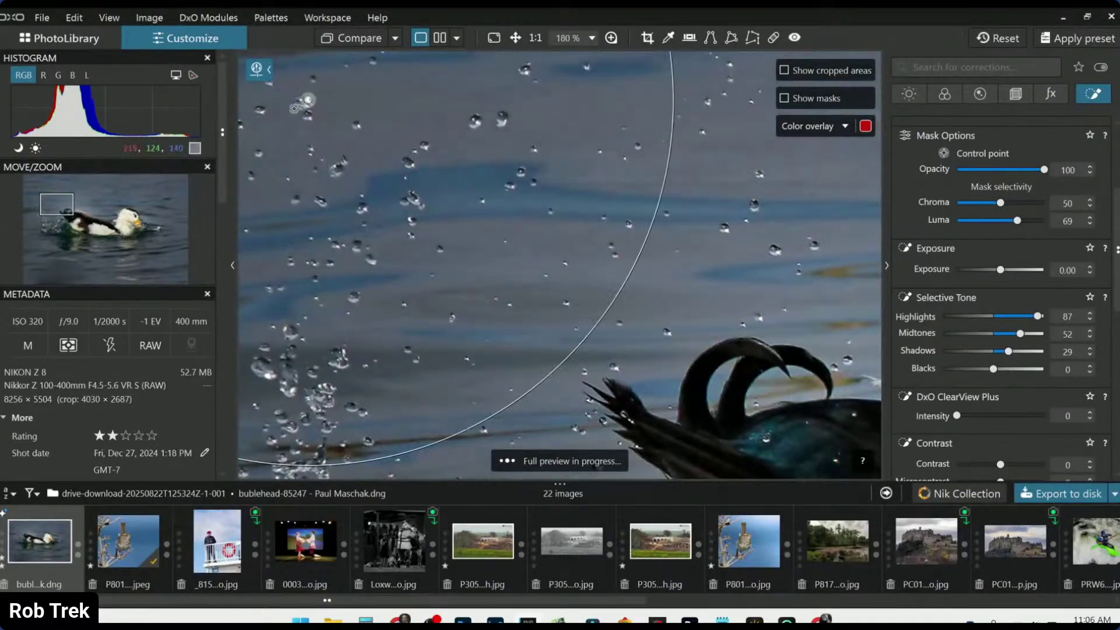
{"action": "left_click", "coordinate": [233, 266]}
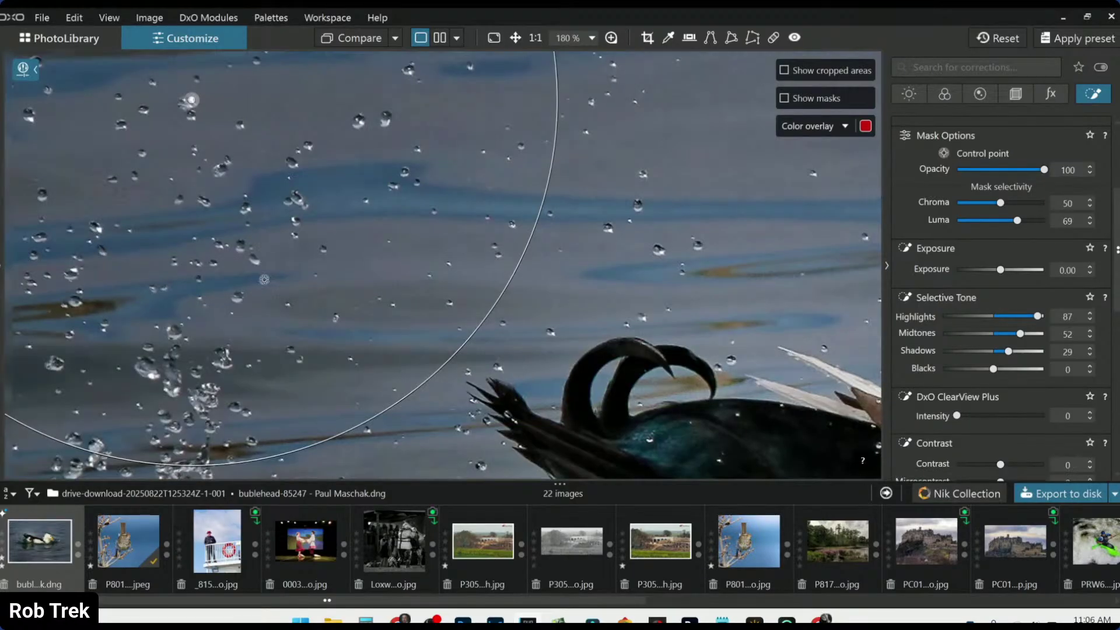
Extend the splash mask with a control point on the lower droplets behind the tail and compare the result with the original.
{"action": "left_click", "coordinate": [154, 375]}
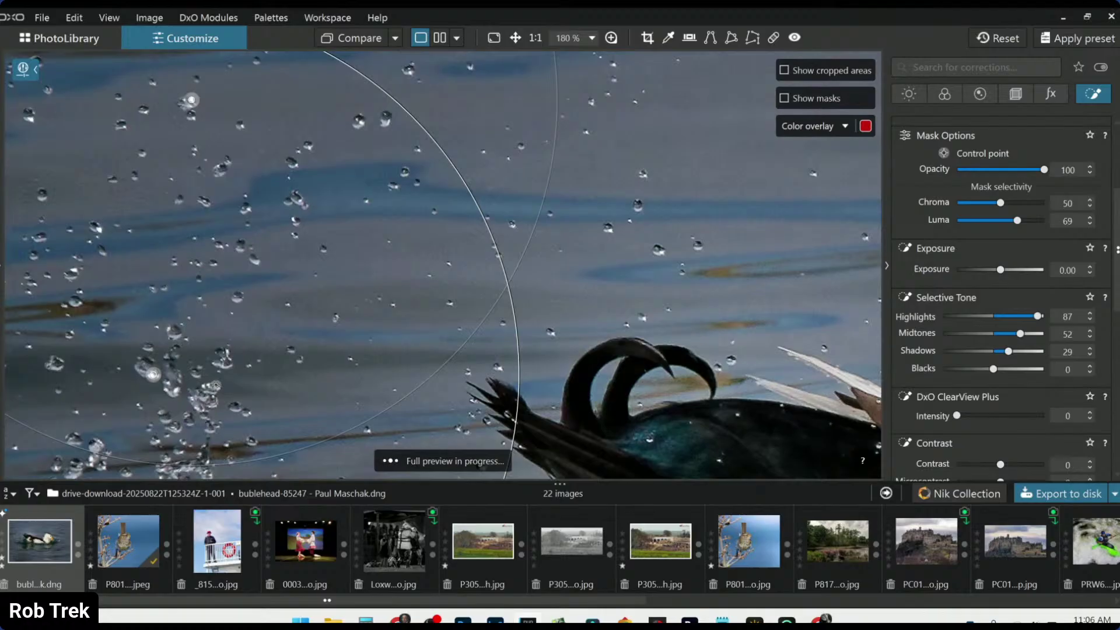
{"action": "left_click", "coordinate": [344, 36]}
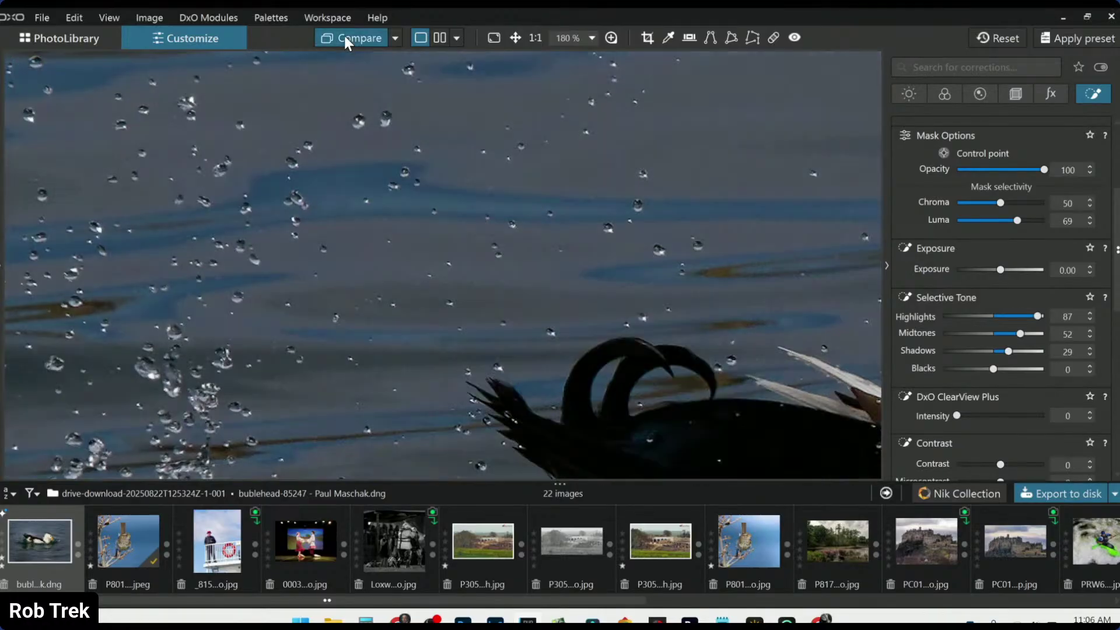
{"action": "left_click", "coordinate": [344, 36]}
{"action": "left_click", "coordinate": [344, 36]}
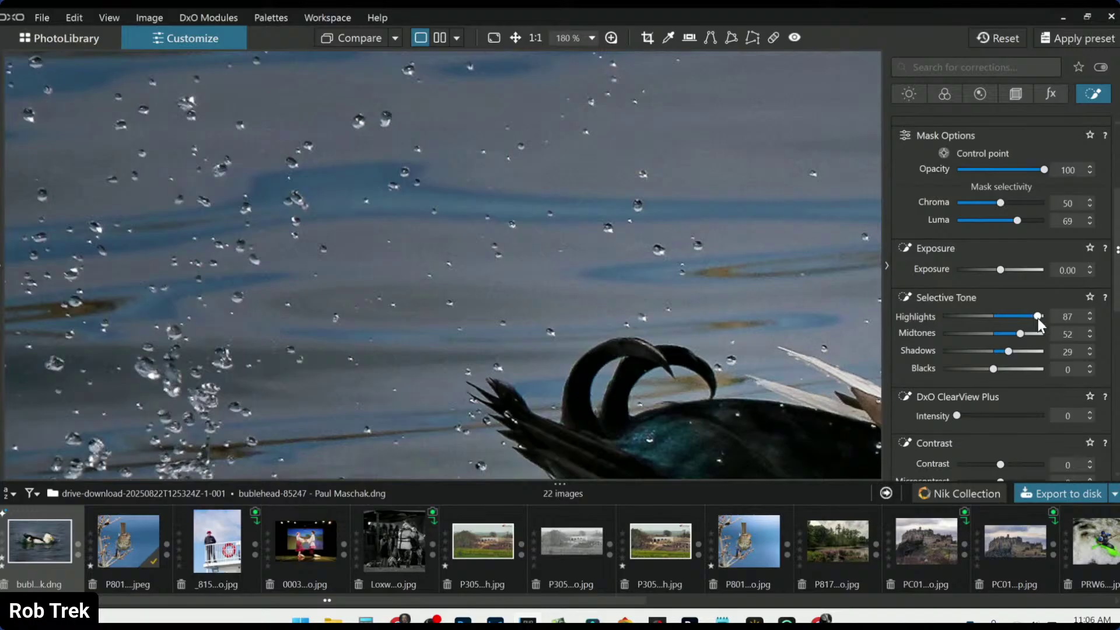
Set the splash mask's highlights to 100, ClearView Plus intensity to 49 and microcontrast to 93.
{"action": "left_click", "coordinate": [999, 416]}
{"action": "scroll", "coordinate": [978, 436], "scroll_direction": "down", "scroll_amount": 2}
{"action": "left_click", "coordinate": [1040, 412]}
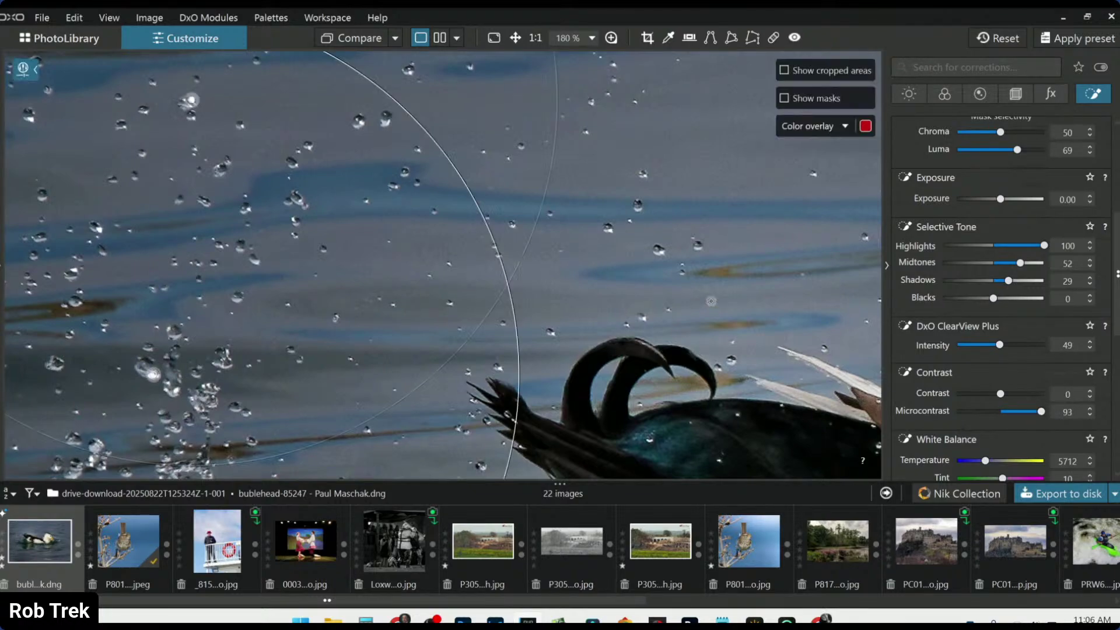
Extend the splash mask with another control point on the churned water below the tail and close the local adjustments.
{"action": "key", "text": "ctrl+0"}
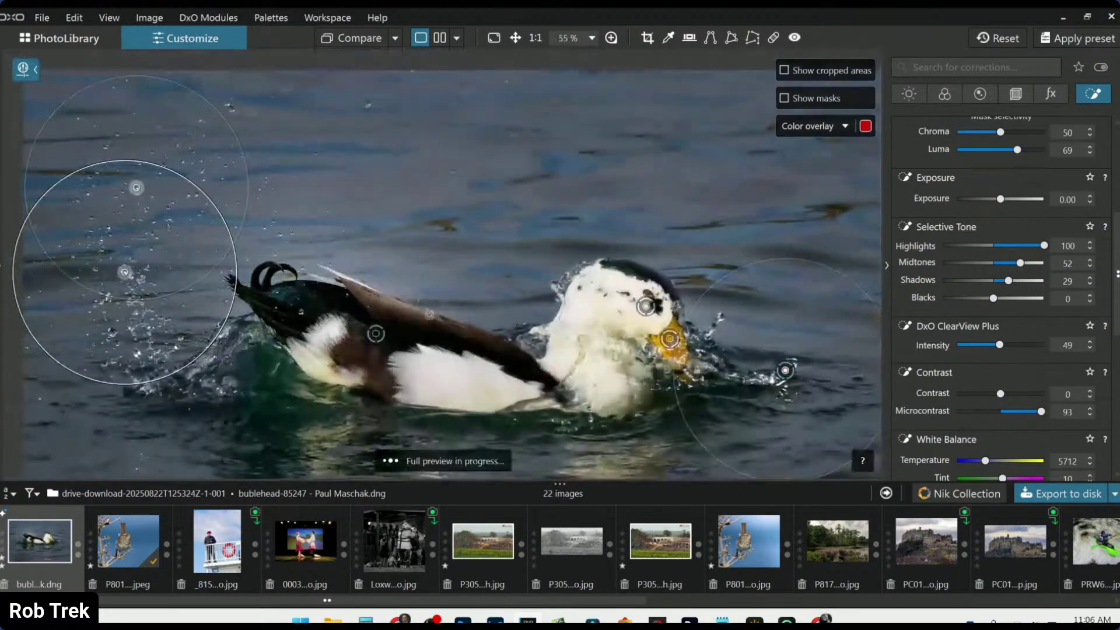
{"action": "scroll", "coordinate": [192, 408], "scroll_direction": "up", "scroll_amount": 1}
{"action": "scroll", "coordinate": [186, 392], "scroll_direction": "up", "scroll_amount": 1}
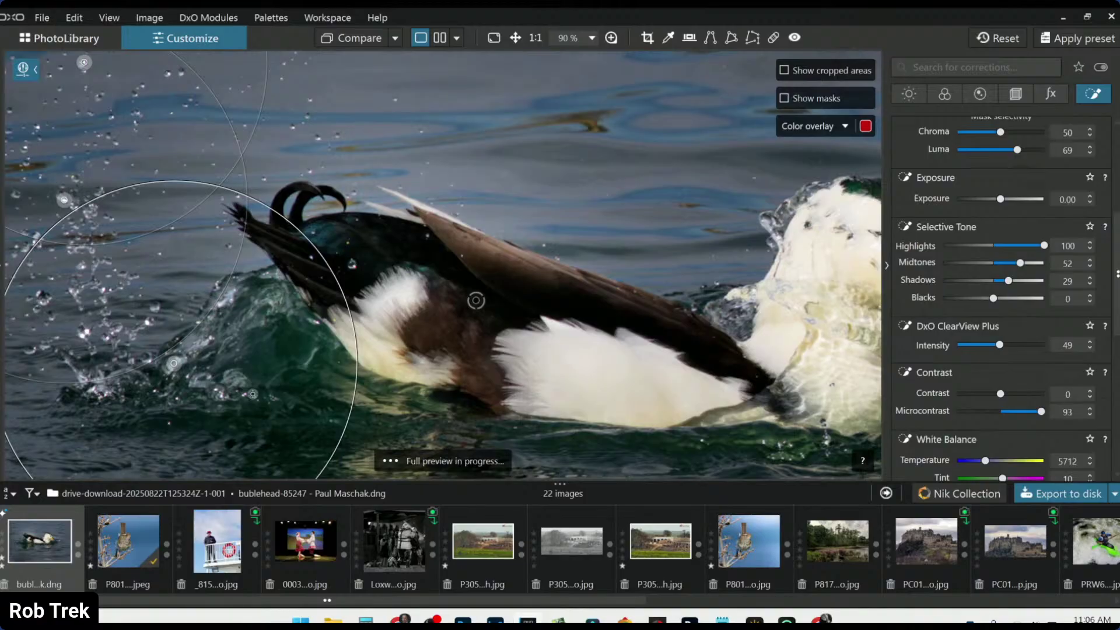
{"action": "scroll", "coordinate": [252, 394], "scroll_direction": "down", "scroll_amount": 1}
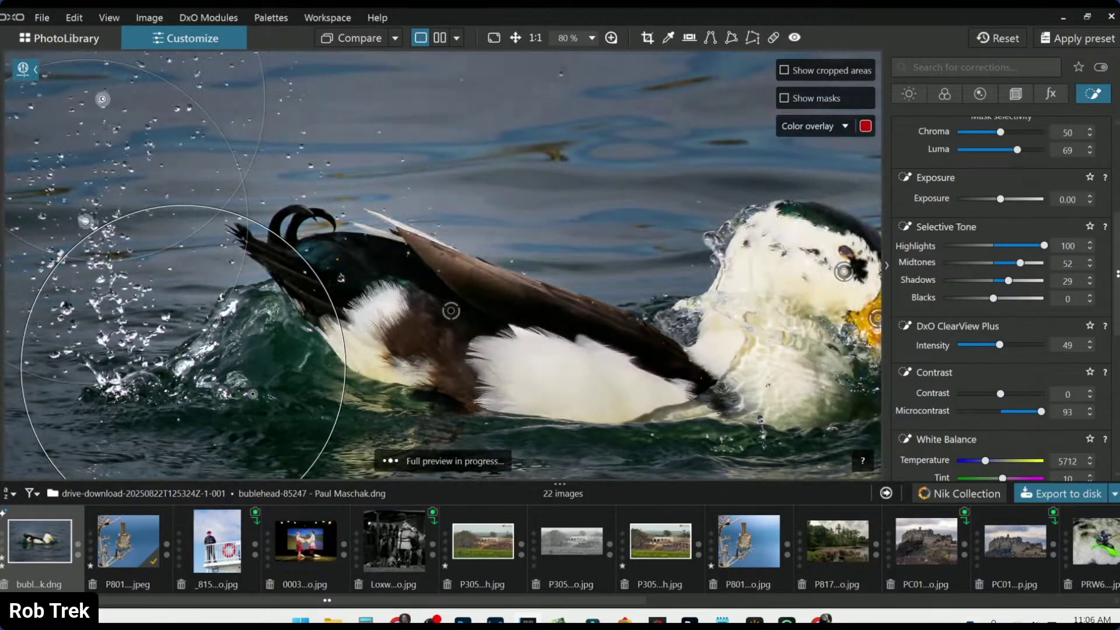
{"action": "scroll", "coordinate": [253, 394], "scroll_direction": "down", "scroll_amount": 4}
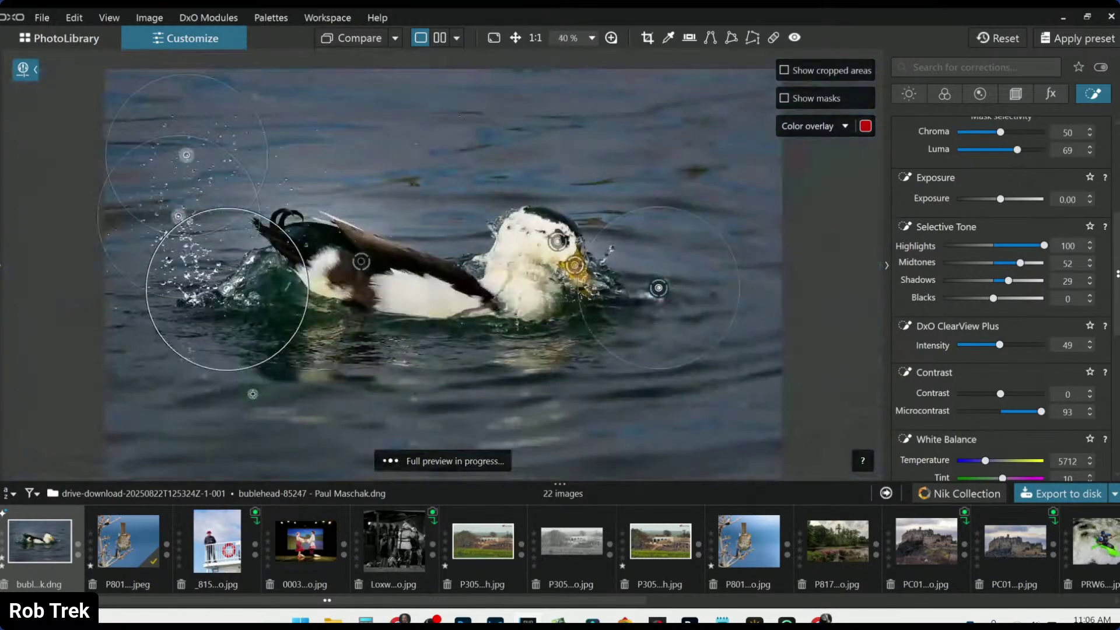
{"action": "scroll", "coordinate": [592, 416], "scroll_direction": "down", "scroll_amount": 1}
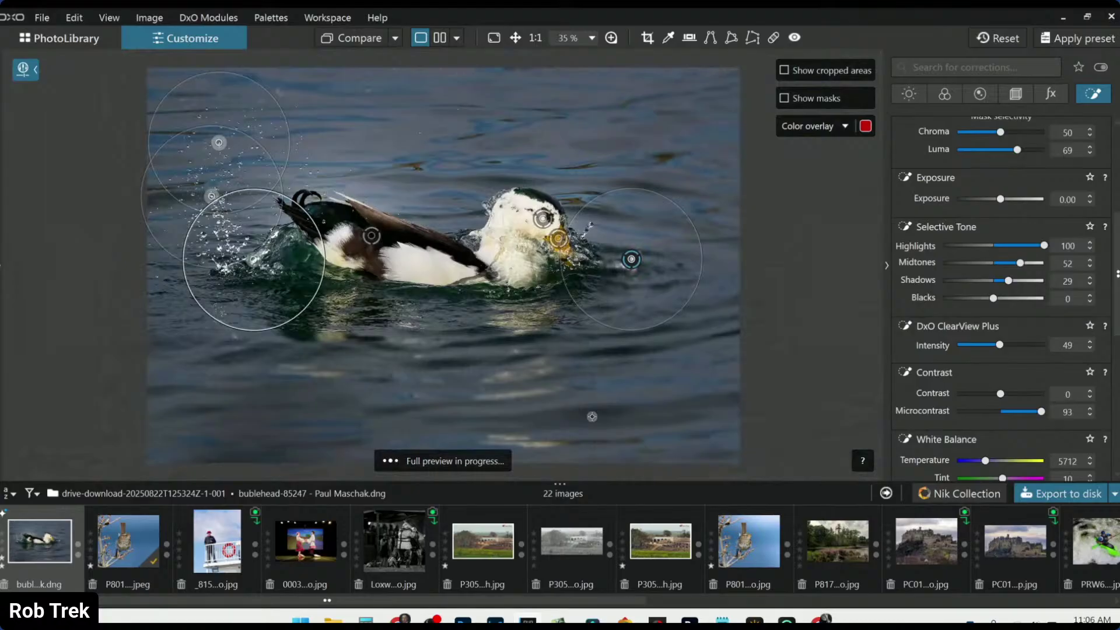
{"action": "key", "text": "Escape"}
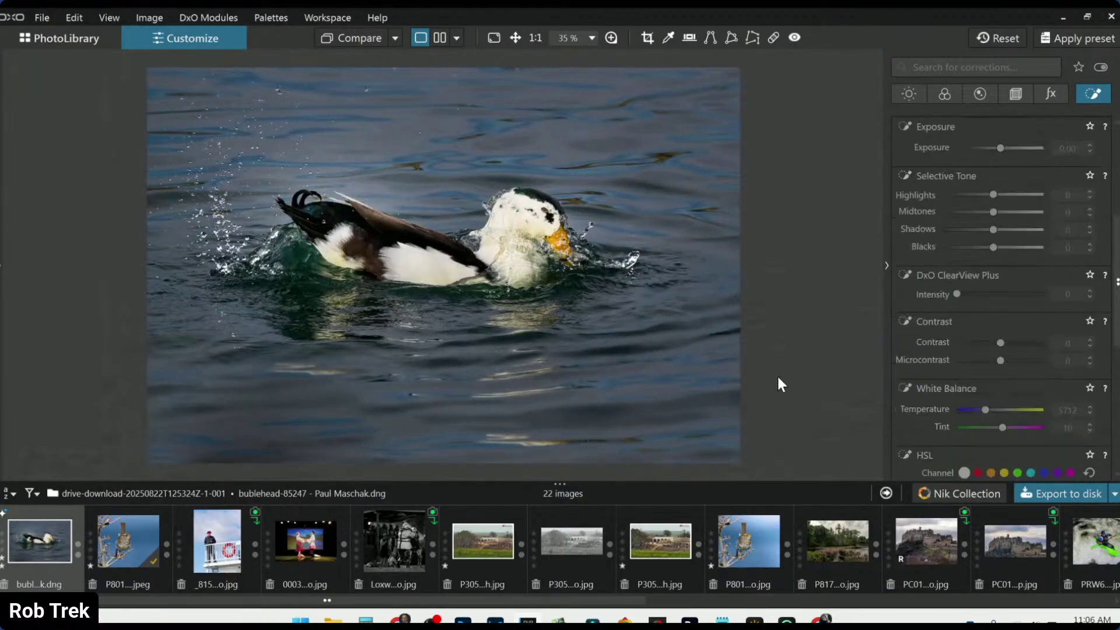
Export the edited duck photo as a full-size JPEG at quality 95 to the original image folder with the suffix -dxo.
{"action": "scroll", "coordinate": [660, 292], "scroll_direction": "down", "scroll_amount": 1}
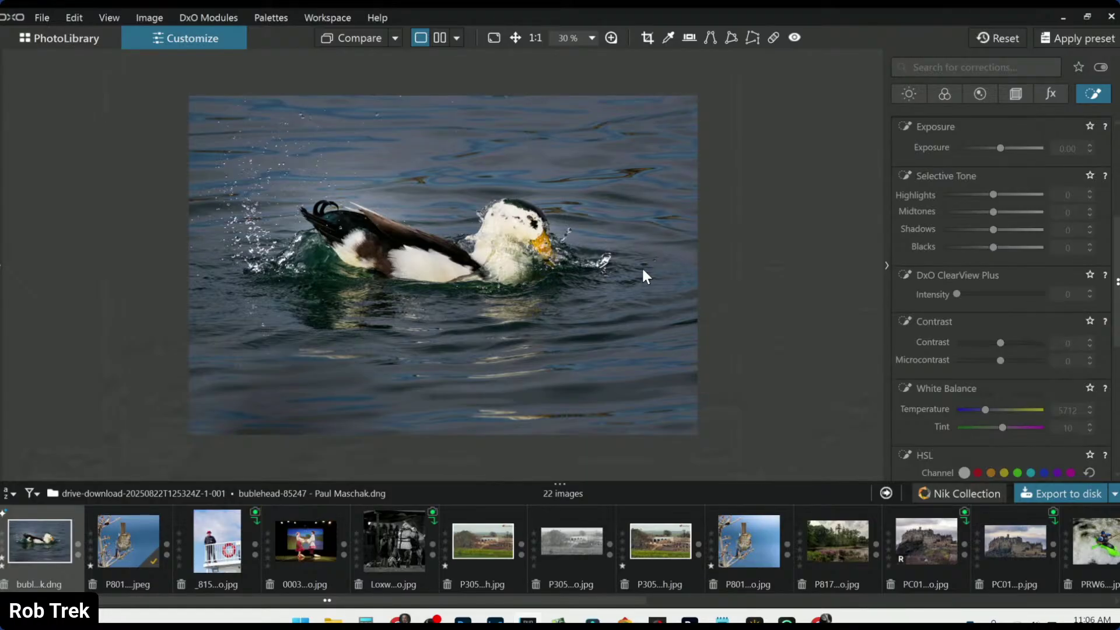
{"action": "right_click", "coordinate": [642, 269]}
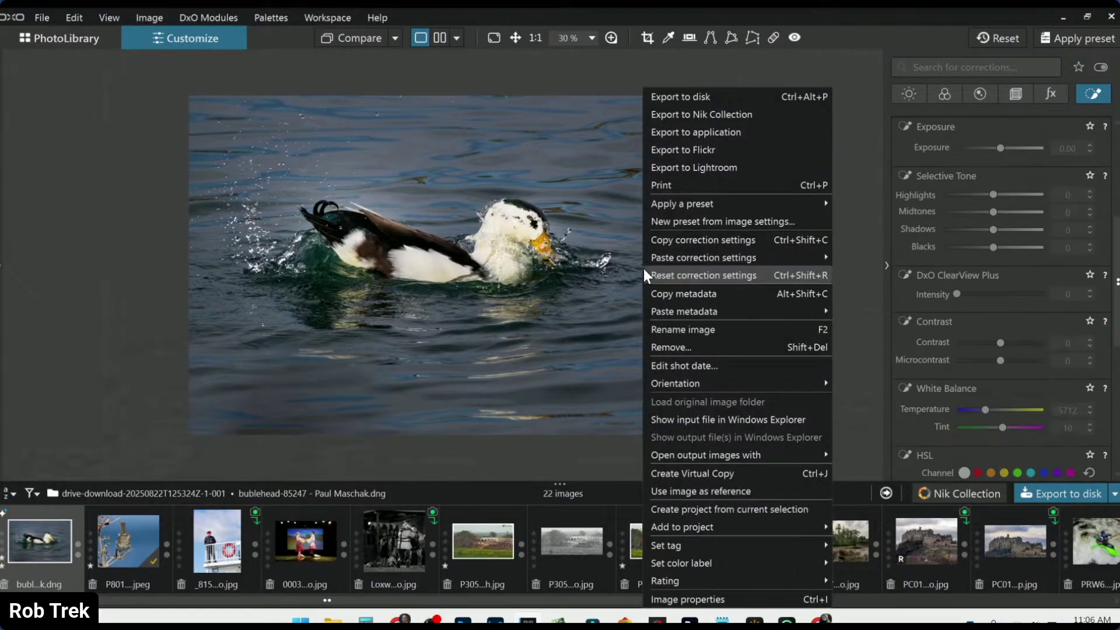
{"action": "left_click", "coordinate": [754, 99]}
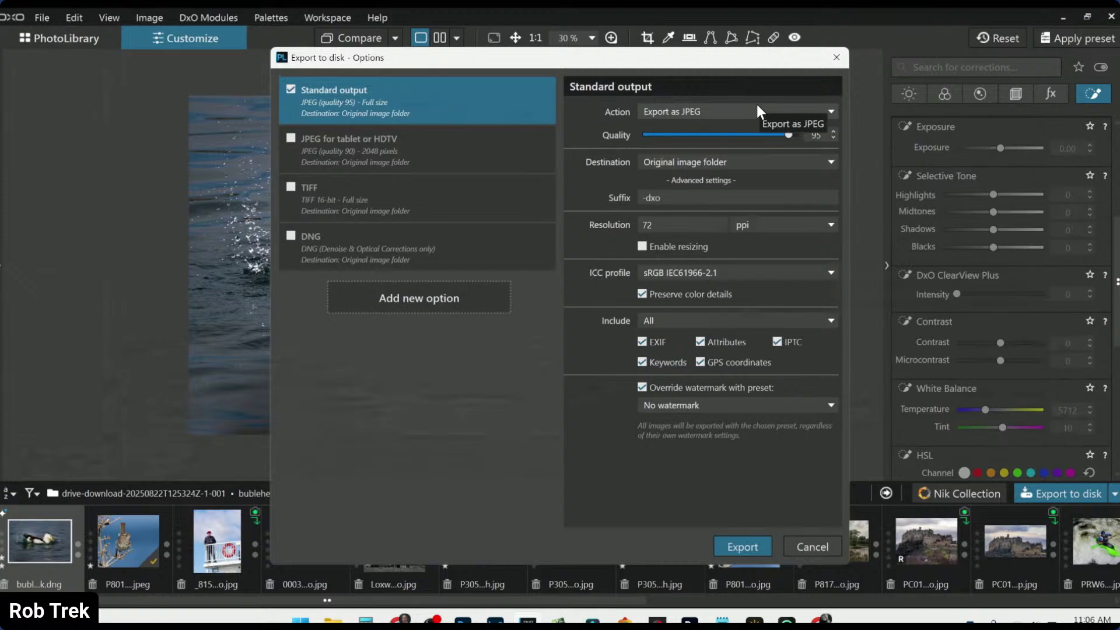
{"action": "key", "text": "Escape"}
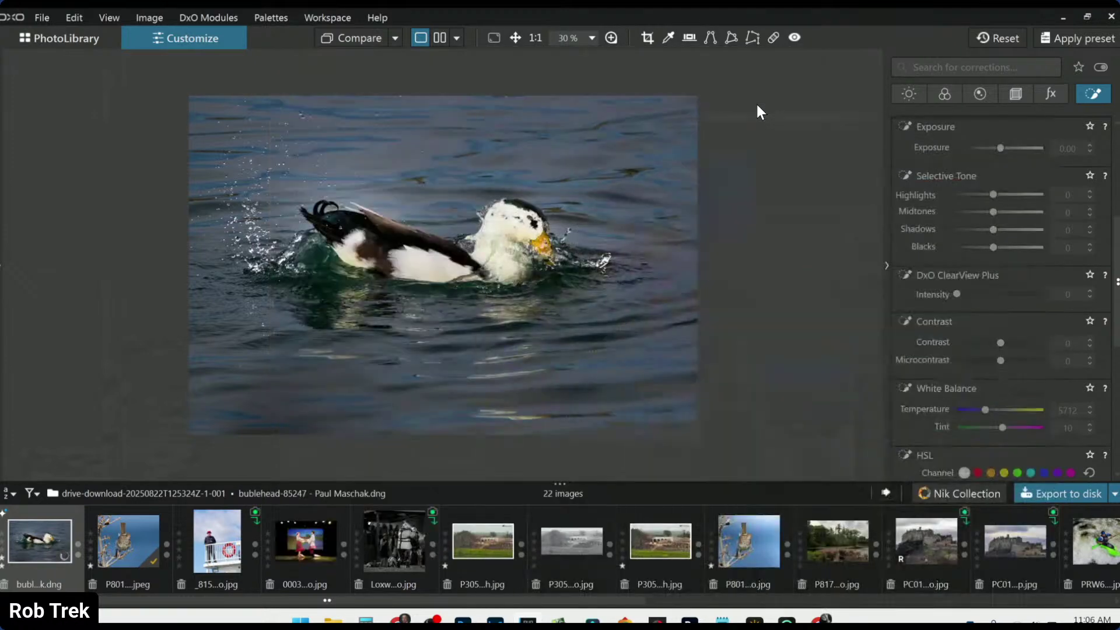
Display the Denoising & Demosaicing settings and choose the version to compare the duck photo against.
{"action": "left_click", "coordinate": [982, 96]}
{"action": "scroll", "coordinate": [947, 341], "scroll_direction": "up", "scroll_amount": 5}
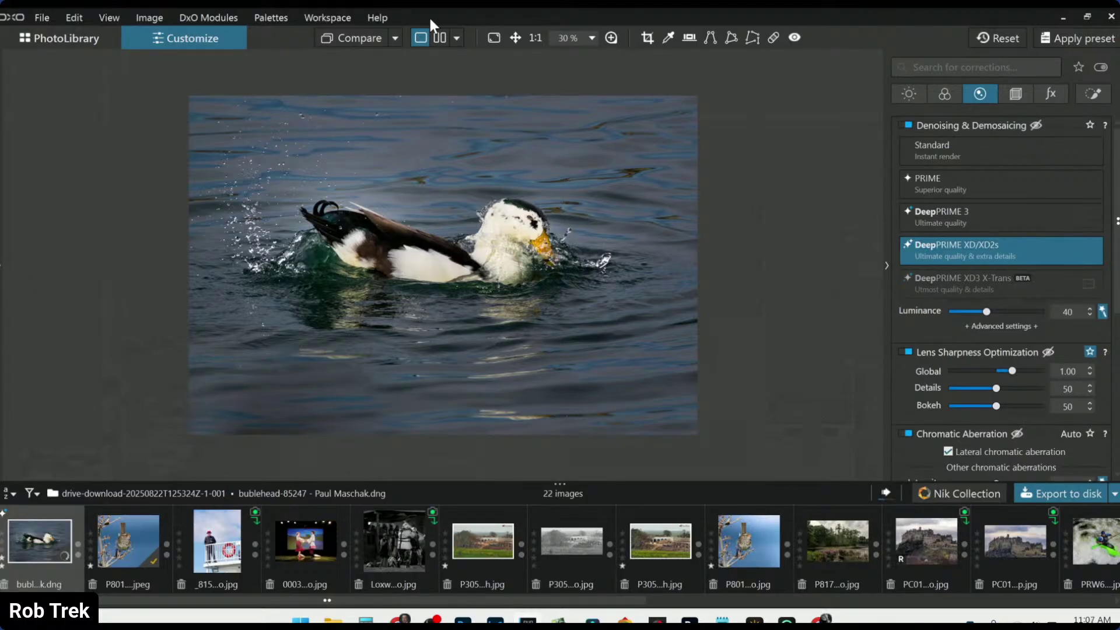
{"action": "left_click", "coordinate": [398, 38]}
{"action": "left_click", "coordinate": [398, 38]}
{"action": "left_click", "coordinate": [395, 39]}
{"action": "left_click", "coordinate": [423, 131]}
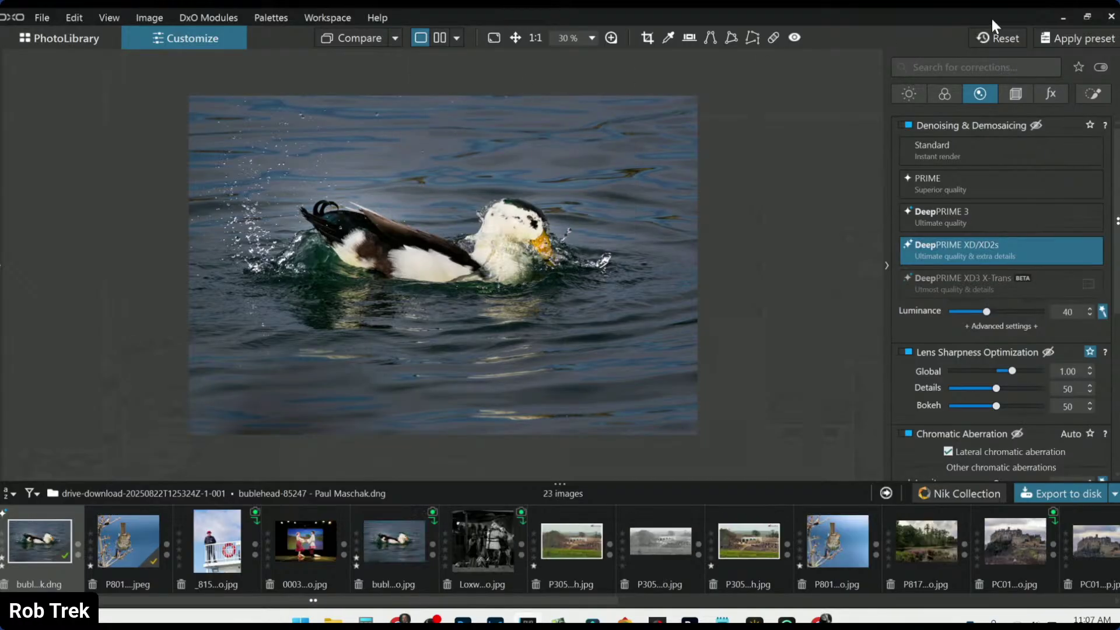
Reset all corrections on the duck DNG and show it side by side with the edited version, hiding the corrections and filmstrip.
{"action": "left_click", "coordinate": [999, 37]}
{"action": "left_click", "coordinate": [439, 38]}
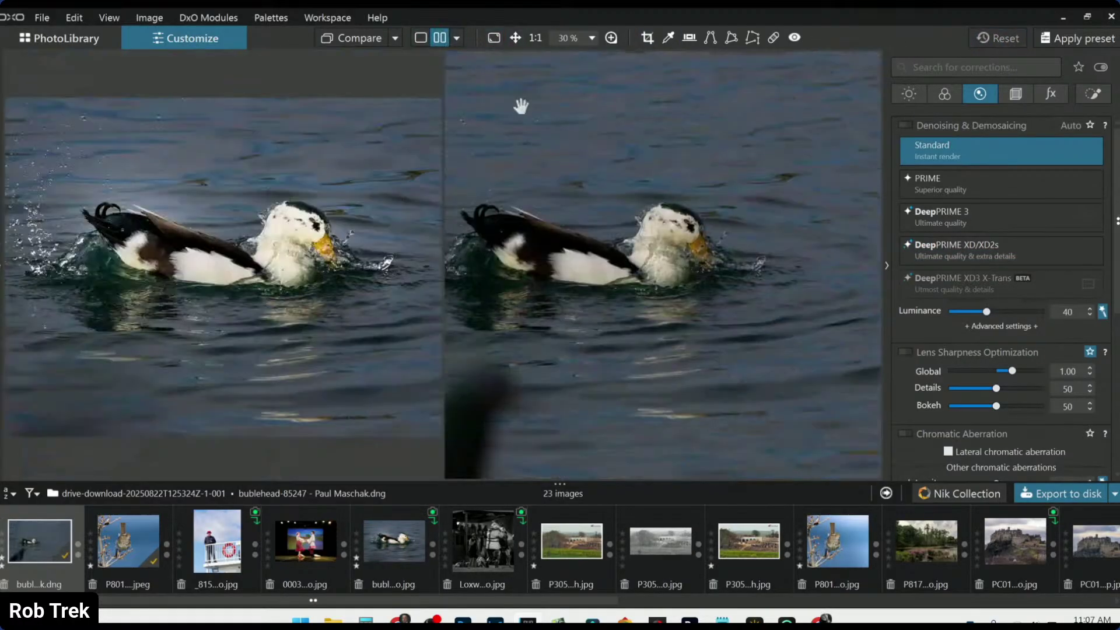
{"action": "left_click", "coordinate": [887, 267]}
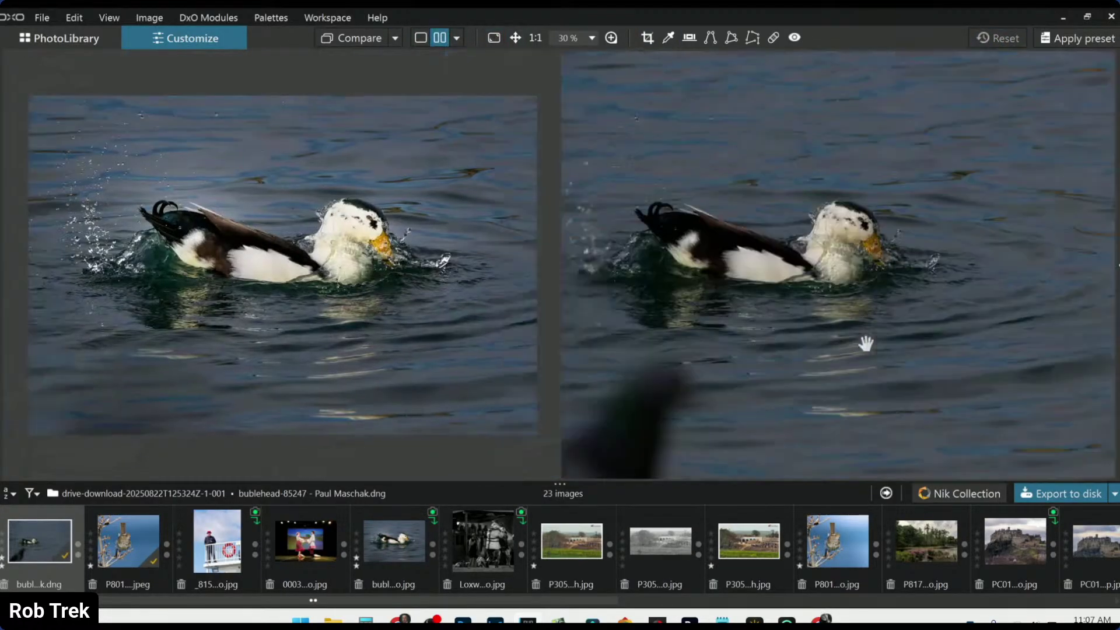
{"action": "left_click", "coordinate": [575, 501]}
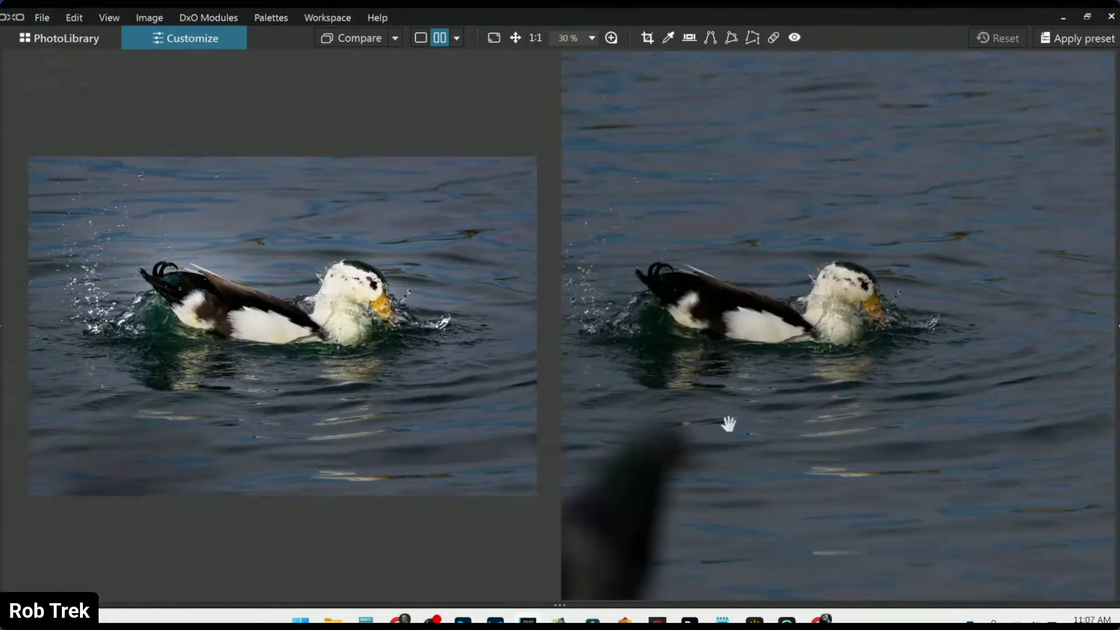
Compare the full frames and the duck's head between the edited and original photos at several zoom levels.
{"action": "scroll", "coordinate": [723, 423], "scroll_direction": "down", "scroll_amount": 3}
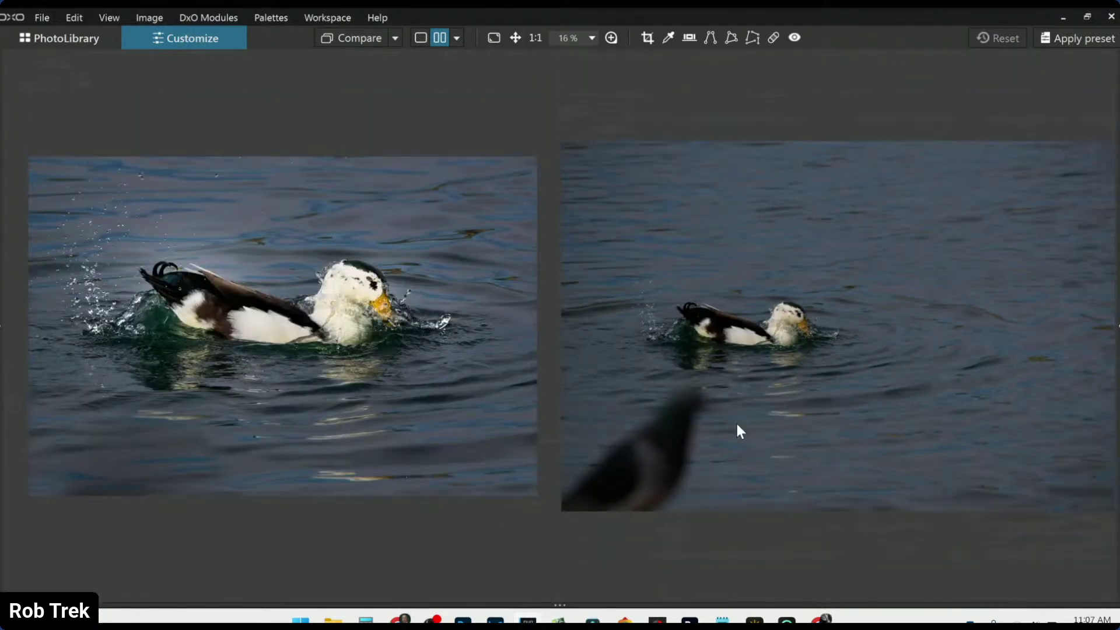
{"action": "scroll", "coordinate": [920, 298], "scroll_direction": "down", "scroll_amount": 1}
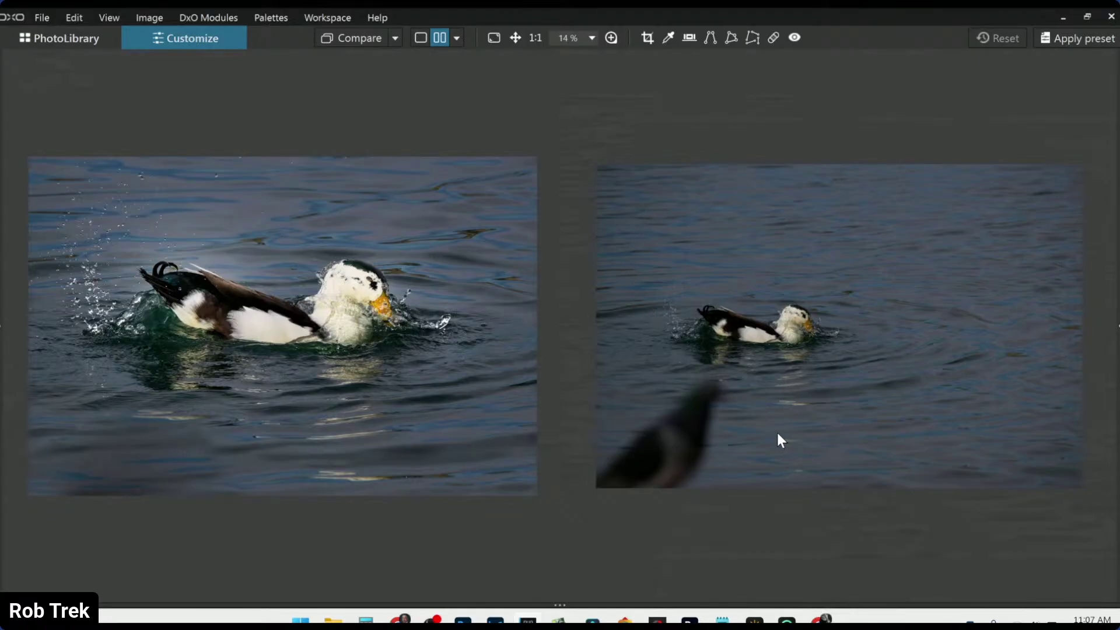
{"action": "scroll", "coordinate": [737, 369], "scroll_direction": "up", "scroll_amount": 5}
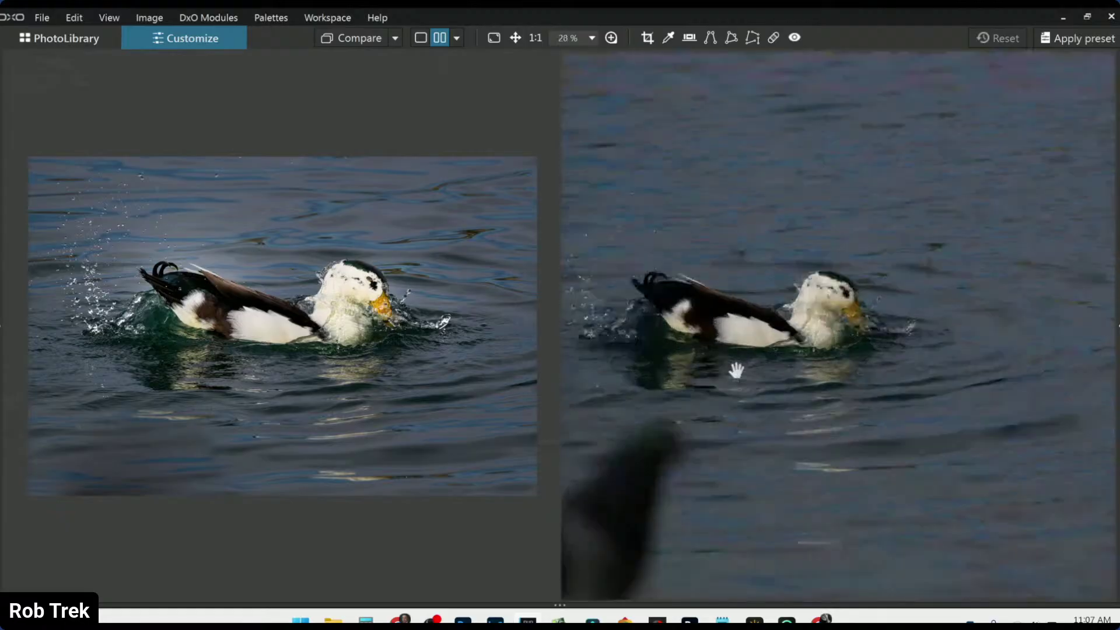
{"action": "scroll", "coordinate": [724, 348], "scroll_direction": "up", "scroll_amount": 3}
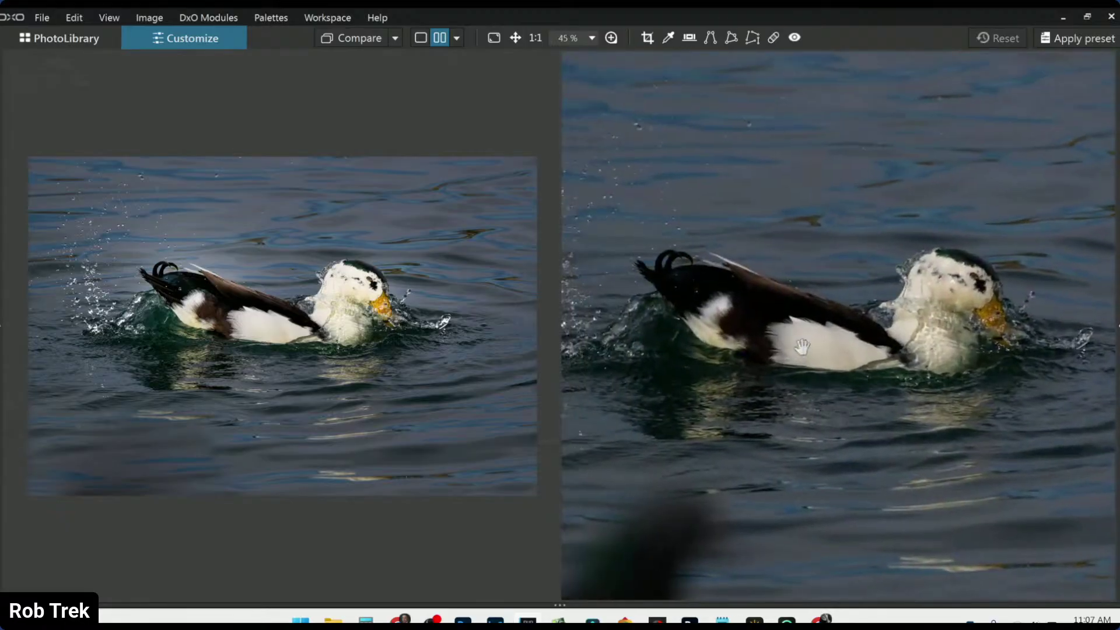
{"action": "scroll", "coordinate": [354, 334], "scroll_direction": "up", "scroll_amount": 6}
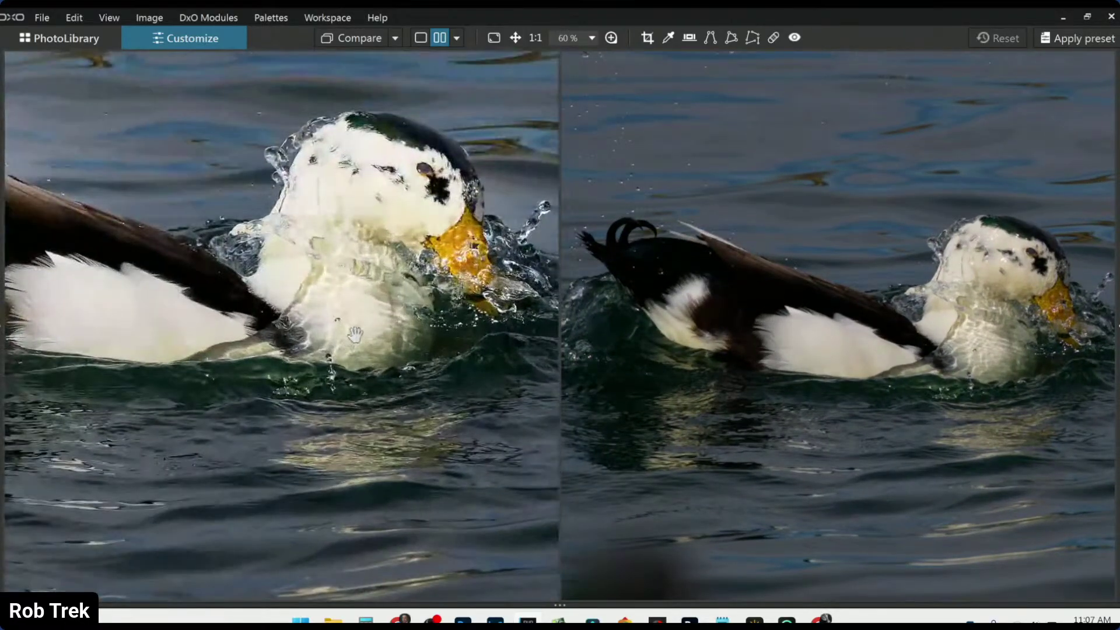
{"action": "left_click_drag", "start_coordinate": [399, 297], "coordinate": [362, 325]}
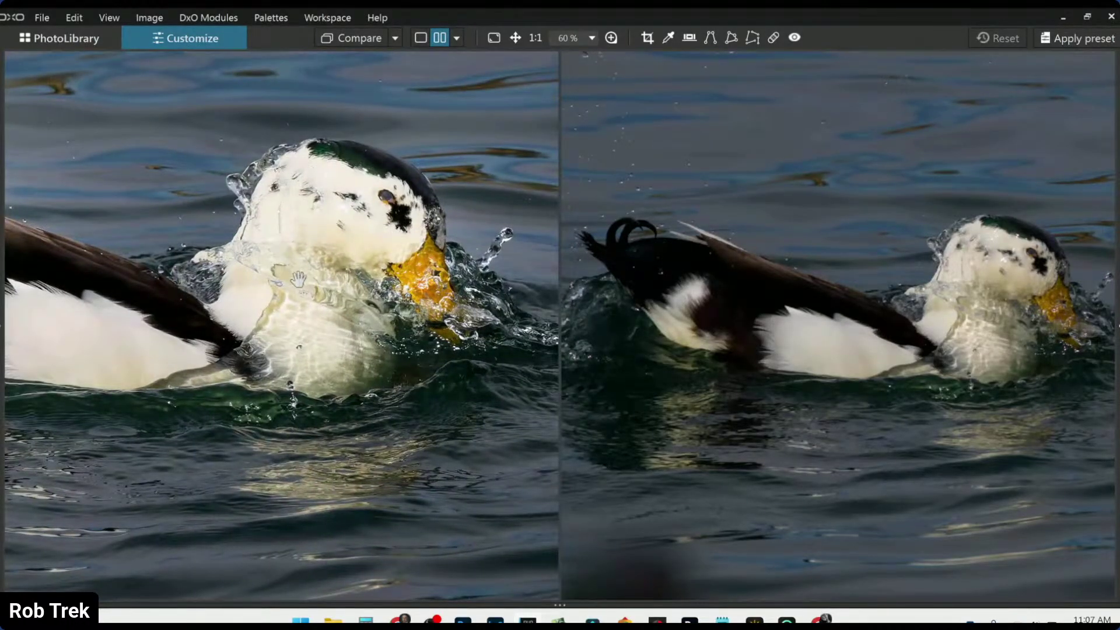
{"action": "left_click_drag", "start_coordinate": [245, 324], "coordinate": [76, 292]}
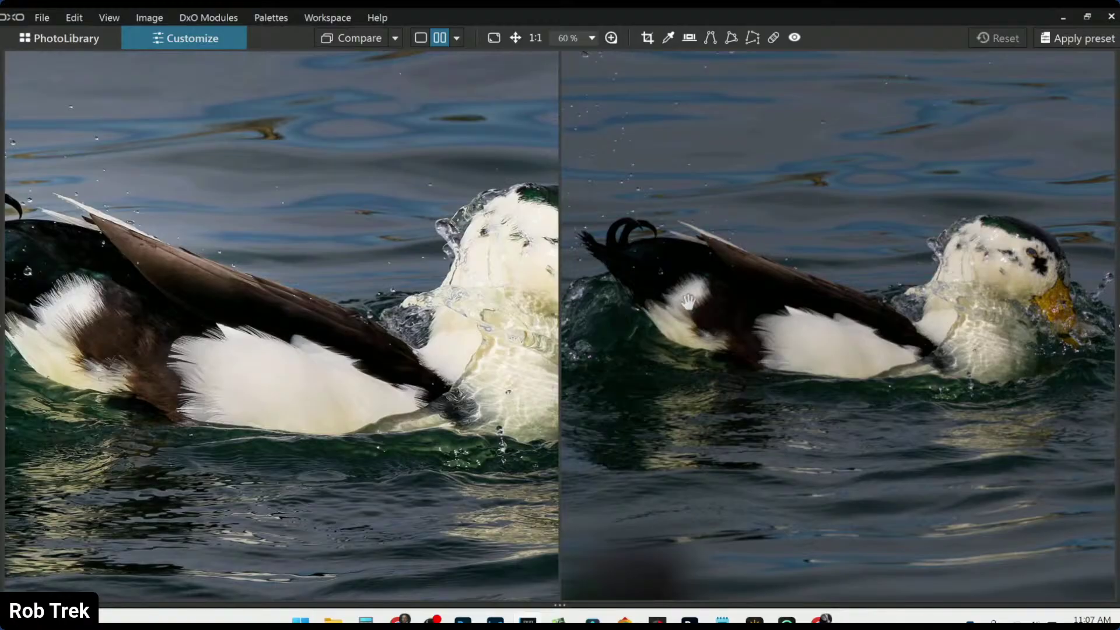
Compare the duck's white and brown flank feathers in both photos, enlarging the original to 200%.
{"action": "scroll", "coordinate": [689, 303], "scroll_direction": "up", "scroll_amount": 4}
{"action": "scroll", "coordinate": [688, 304], "scroll_direction": "up", "scroll_amount": 2}
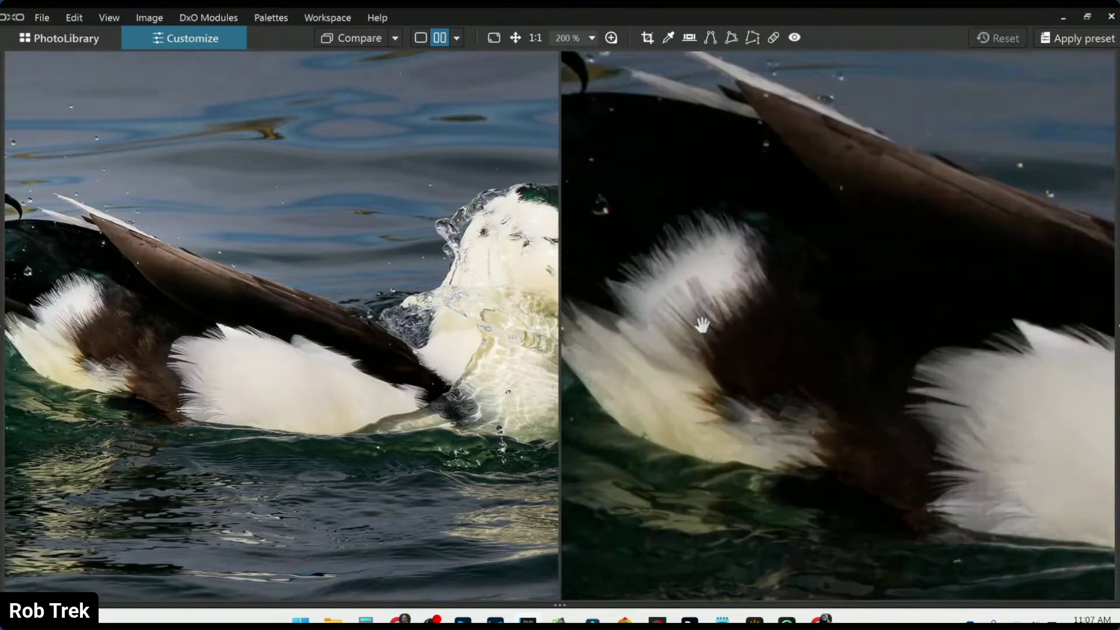
{"action": "scroll", "coordinate": [169, 359], "scroll_direction": "up", "scroll_amount": 3}
{"action": "left_click_drag", "start_coordinate": [159, 350], "coordinate": [264, 368]}
{"action": "left_click_drag", "start_coordinate": [712, 353], "coordinate": [740, 384]}
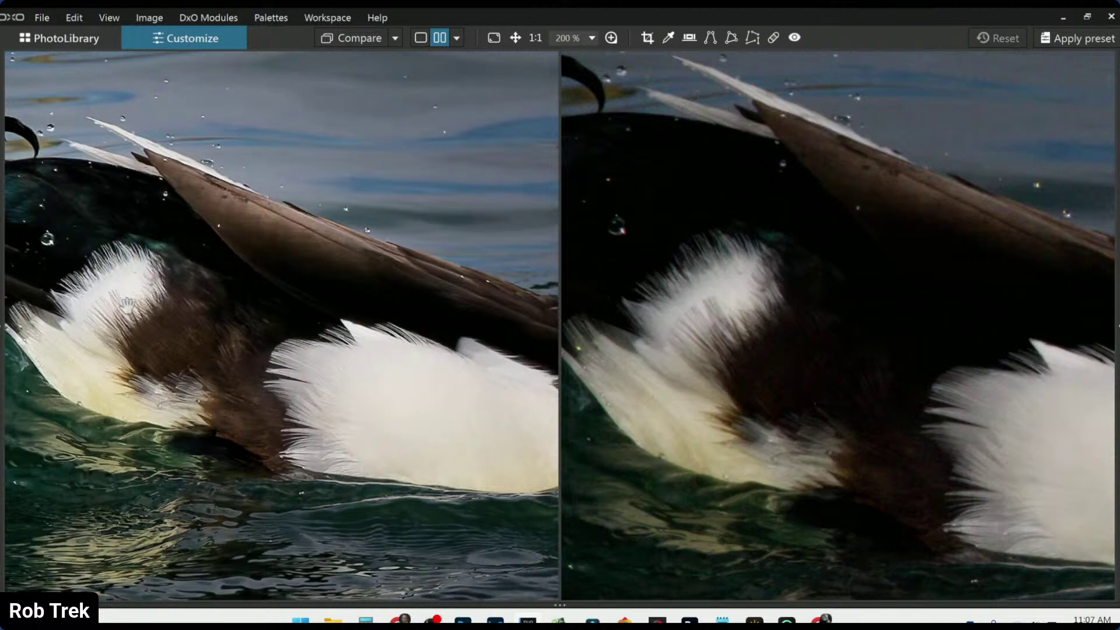
{"action": "scroll", "coordinate": [368, 379], "scroll_direction": "down", "scroll_amount": 2}
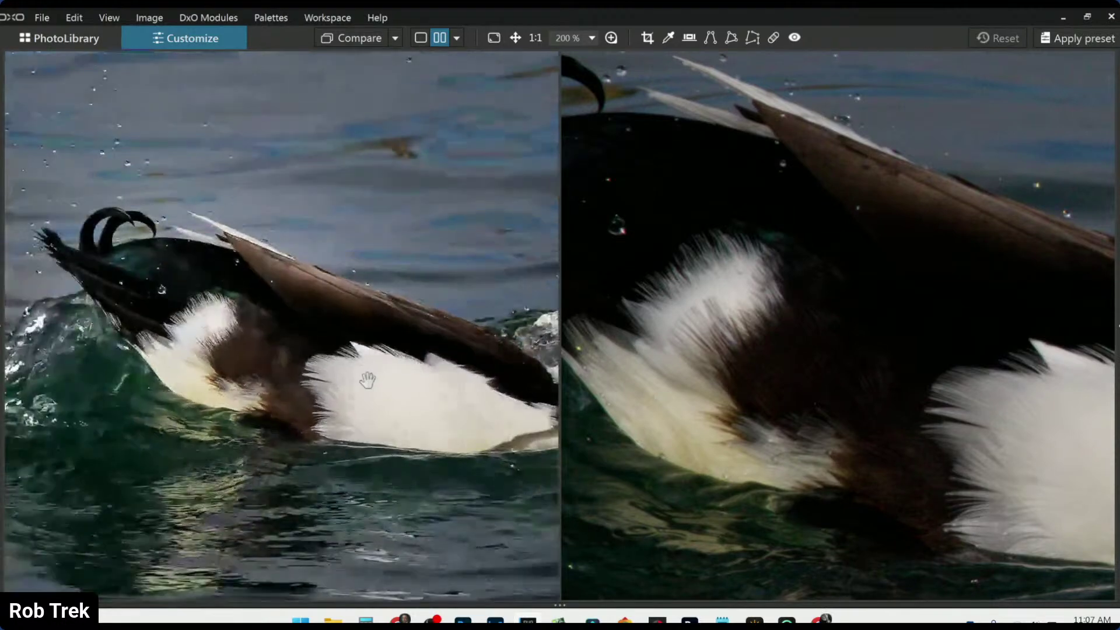
Examine the water splash, wave and curled tail feathers in both photos, comparing matching areas up close.
{"action": "left_click_drag", "start_coordinate": [652, 390], "coordinate": [910, 411]}
{"action": "left_click_drag", "start_coordinate": [705, 424], "coordinate": [881, 414]}
{"action": "left_click_drag", "start_coordinate": [225, 368], "coordinate": [651, 378]}
{"action": "left_click_drag", "start_coordinate": [854, 379], "coordinate": [945, 306]}
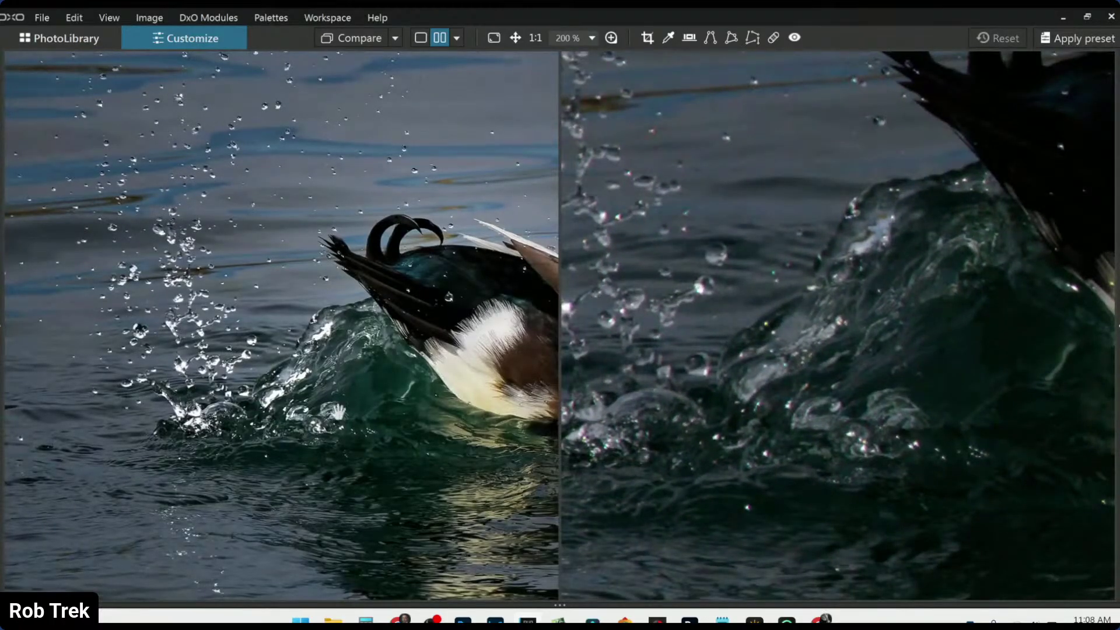
{"action": "scroll", "coordinate": [495, 362], "scroll_direction": "up", "scroll_amount": 2}
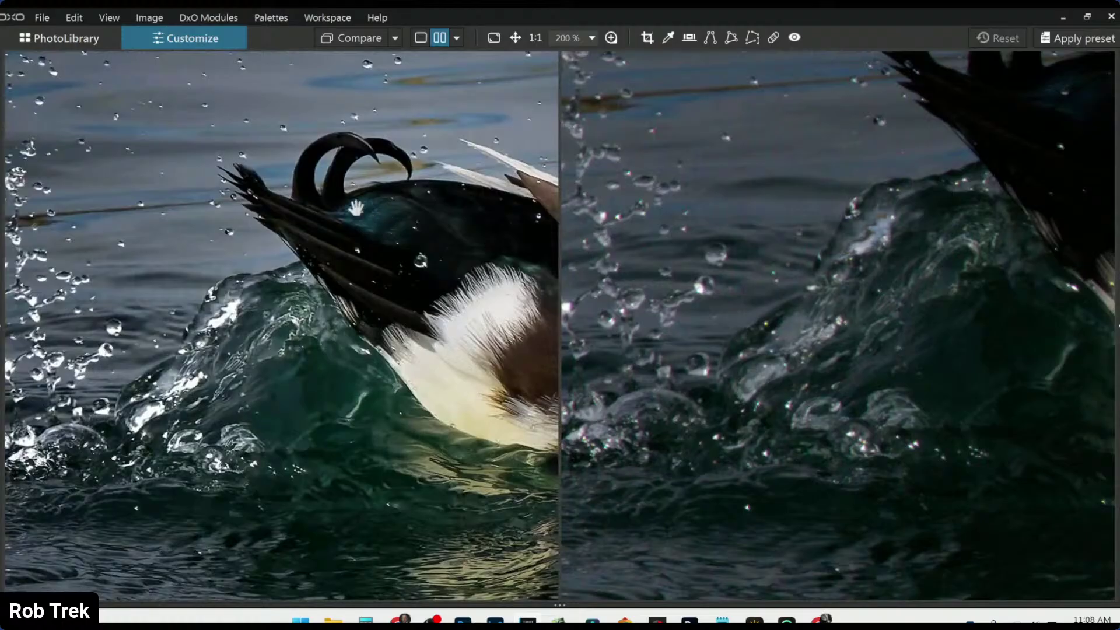
{"action": "scroll", "coordinate": [972, 238], "scroll_direction": "down", "scroll_amount": 2}
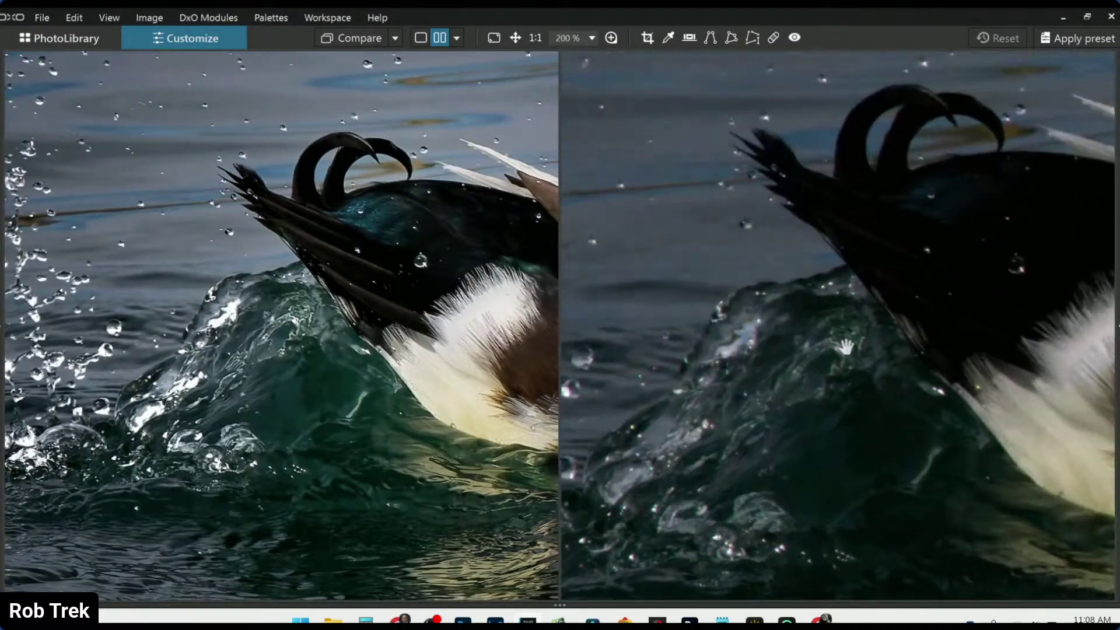
{"action": "left_click_drag", "start_coordinate": [995, 216], "coordinate": [810, 241]}
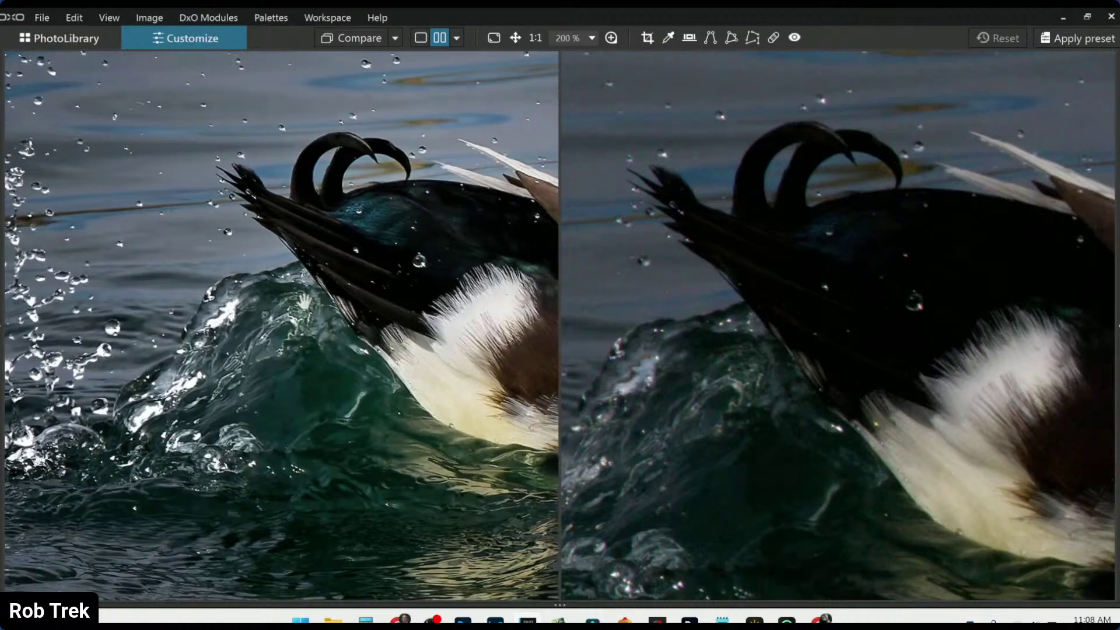
{"action": "left_click_drag", "start_coordinate": [375, 299], "coordinate": [291, 274]}
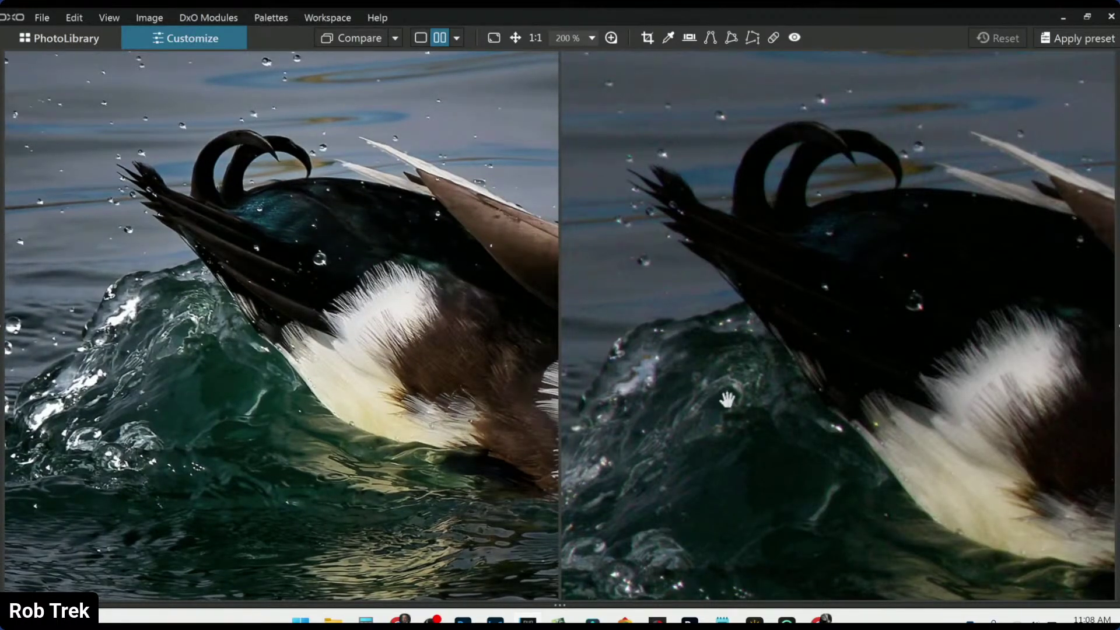
{"action": "scroll", "coordinate": [469, 383], "scroll_direction": "down", "scroll_amount": 1}
{"action": "scroll", "coordinate": [469, 384], "scroll_direction": "down", "scroll_amount": 1}
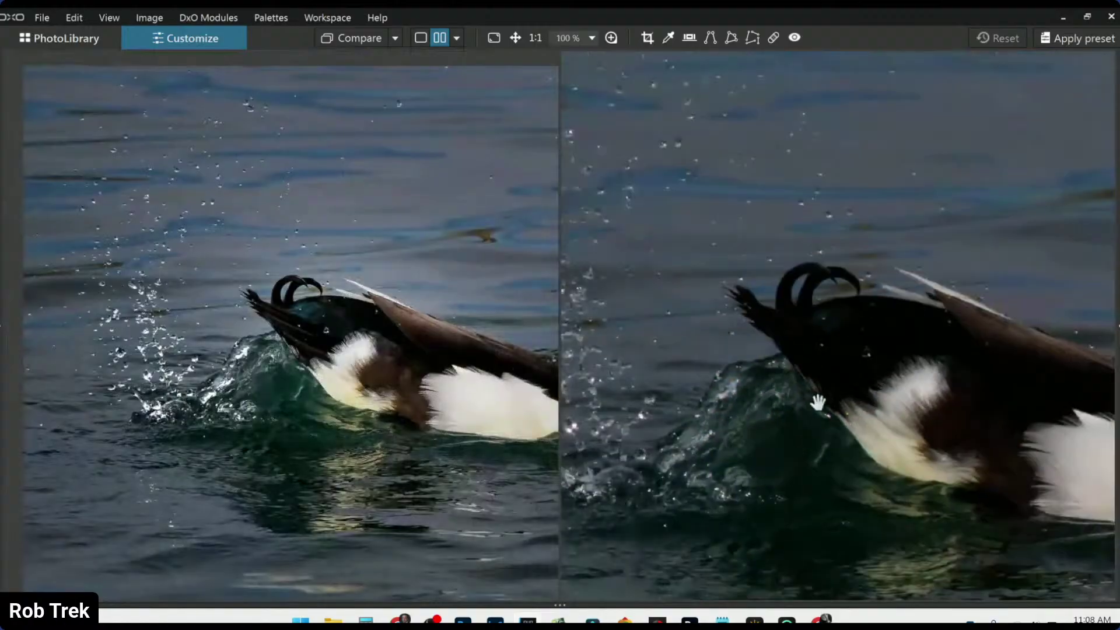
{"action": "scroll", "coordinate": [404, 342], "scroll_direction": "down", "scroll_amount": 1}
Switch to the left/right split view and sweep the divider across the whole duck photo and back.
{"action": "left_click", "coordinate": [456, 38]}
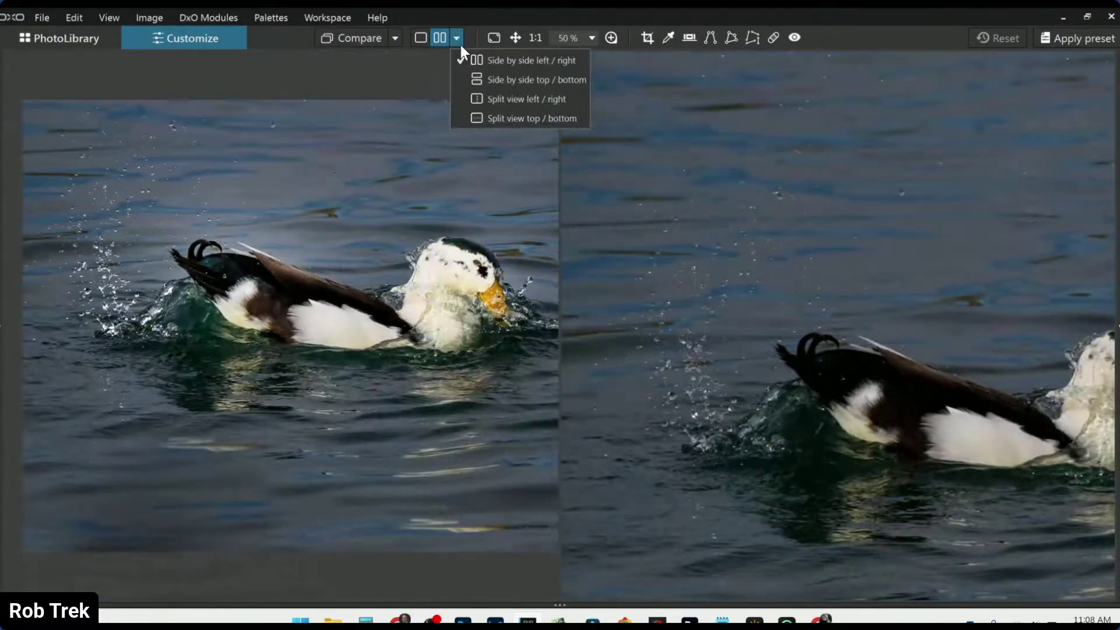
{"action": "left_click", "coordinate": [483, 99]}
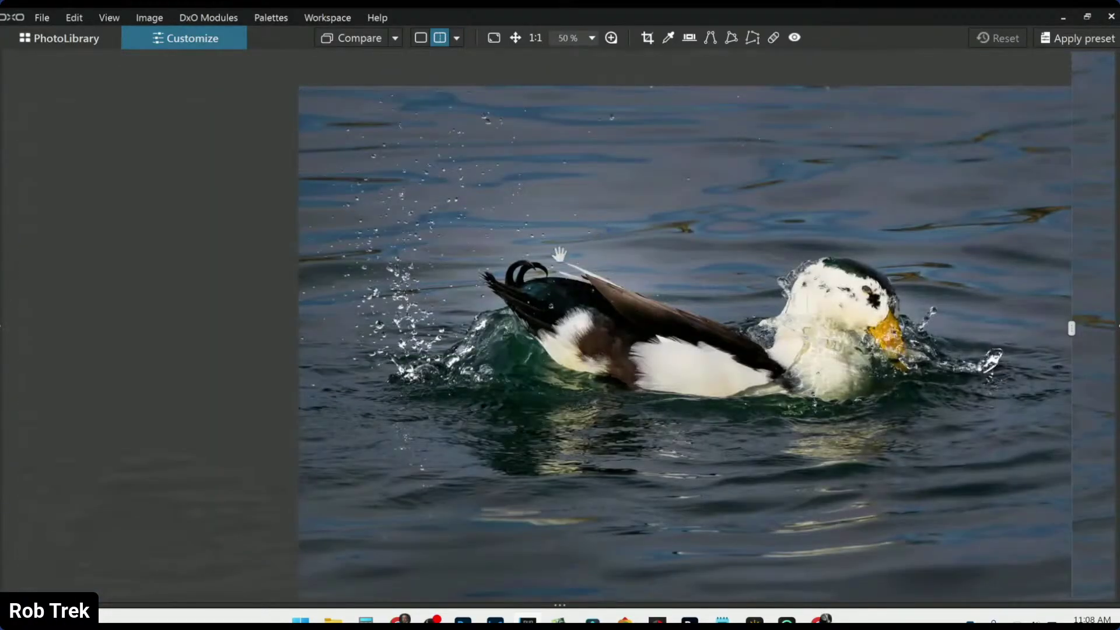
{"action": "scroll", "coordinate": [559, 254], "scroll_direction": "down", "scroll_amount": 1}
{"action": "left_click_drag", "start_coordinate": [1071, 329], "coordinate": [14, 327]}
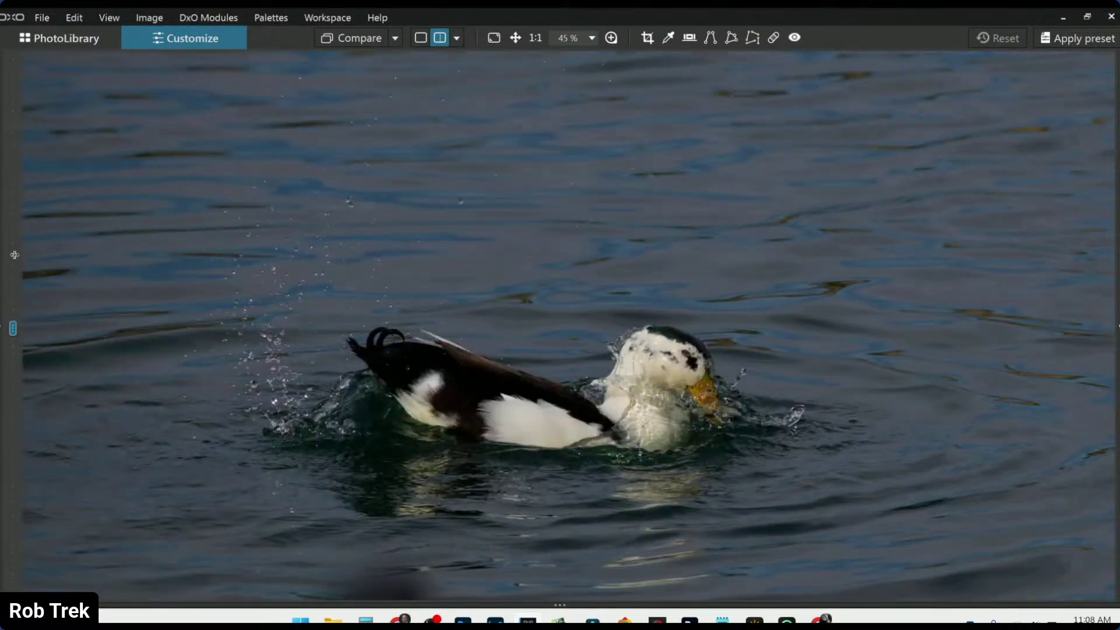
{"action": "left_click_drag", "start_coordinate": [15, 254], "coordinate": [1083, 255]}
Return to the left/right side-by-side view and zoom out until both duck photos fit entirely.
{"action": "left_click", "coordinate": [457, 38]}
{"action": "left_click", "coordinate": [461, 53]}
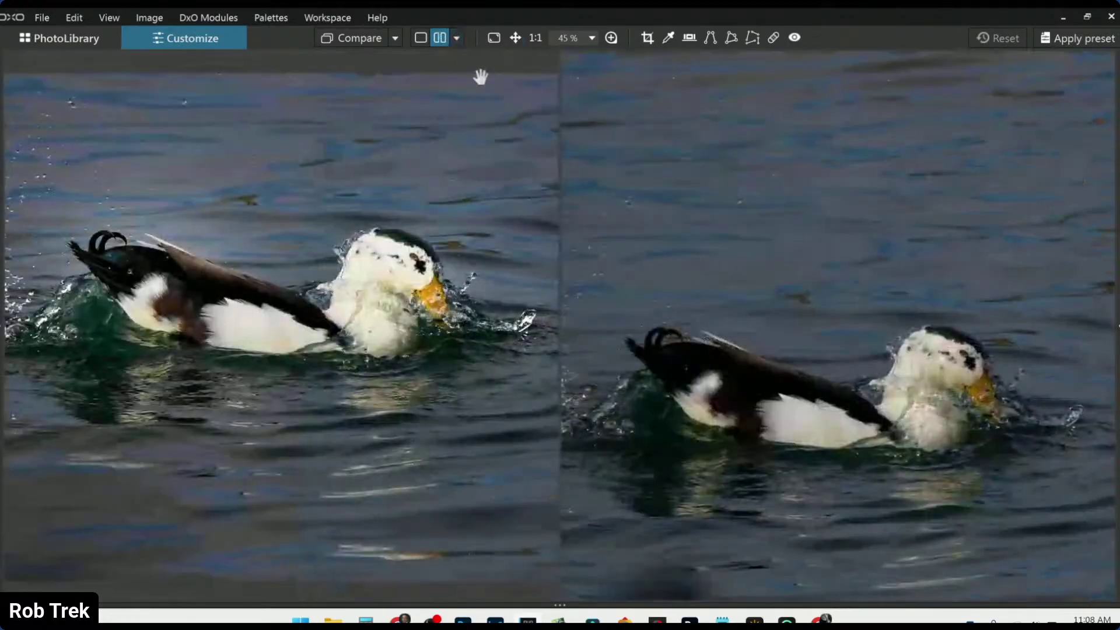
{"action": "scroll", "coordinate": [661, 324], "scroll_direction": "down", "scroll_amount": 5}
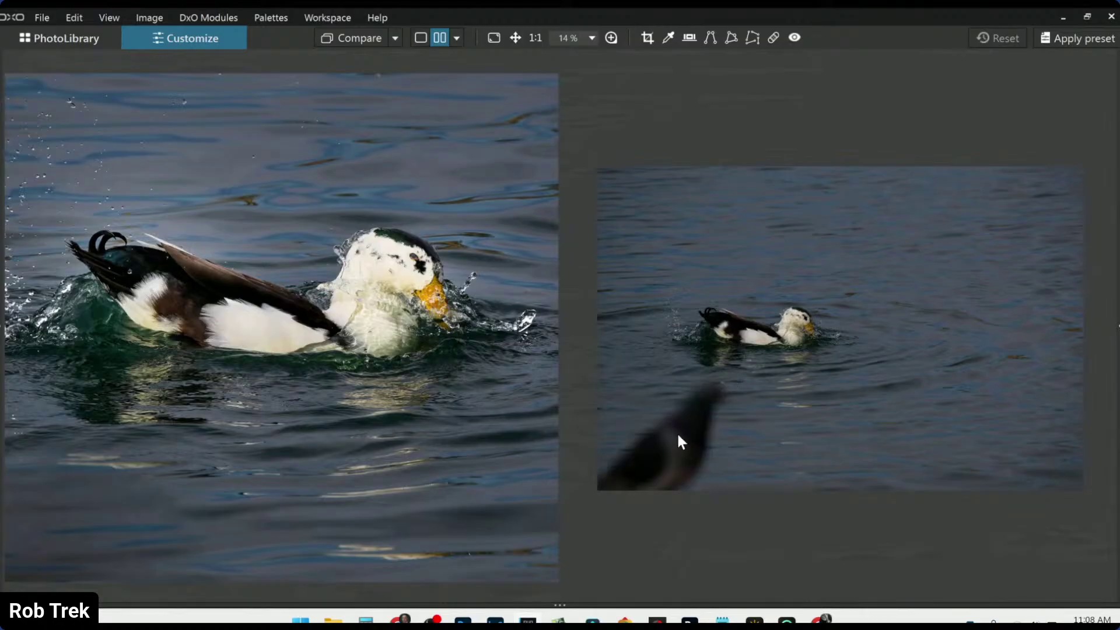
{"action": "scroll", "coordinate": [333, 419], "scroll_direction": "down", "scroll_amount": 4}
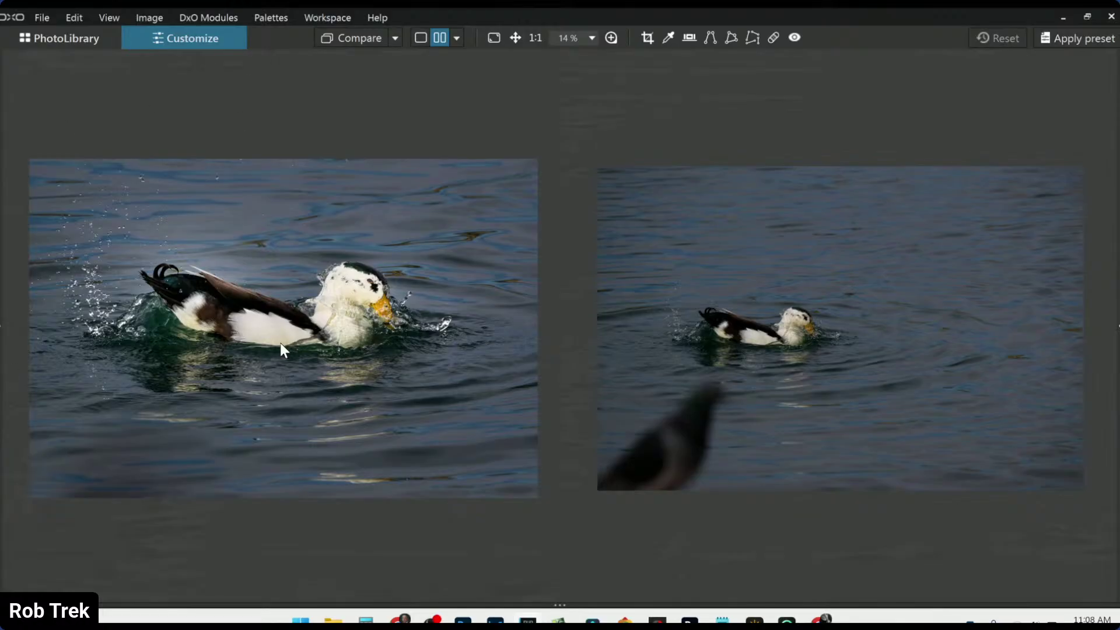
Switch to the Live Streaming Studio browser window to check the stream chat, and return to DxO PhotoLab.
{"action": "mouse_move", "coordinate": [399, 618]}
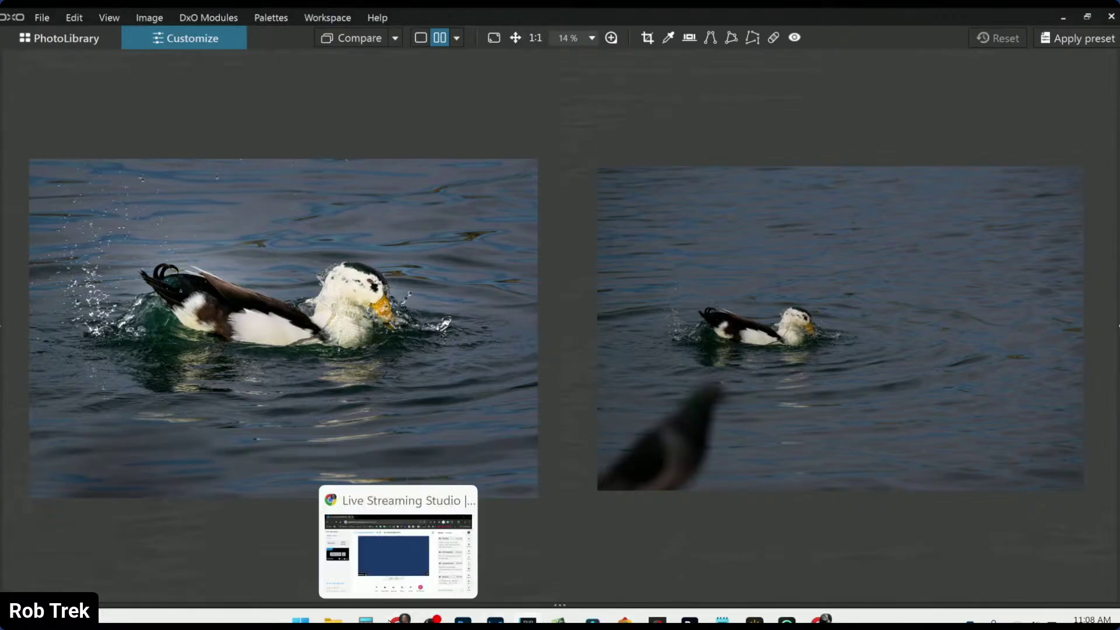
{"action": "left_click", "coordinate": [386, 579]}
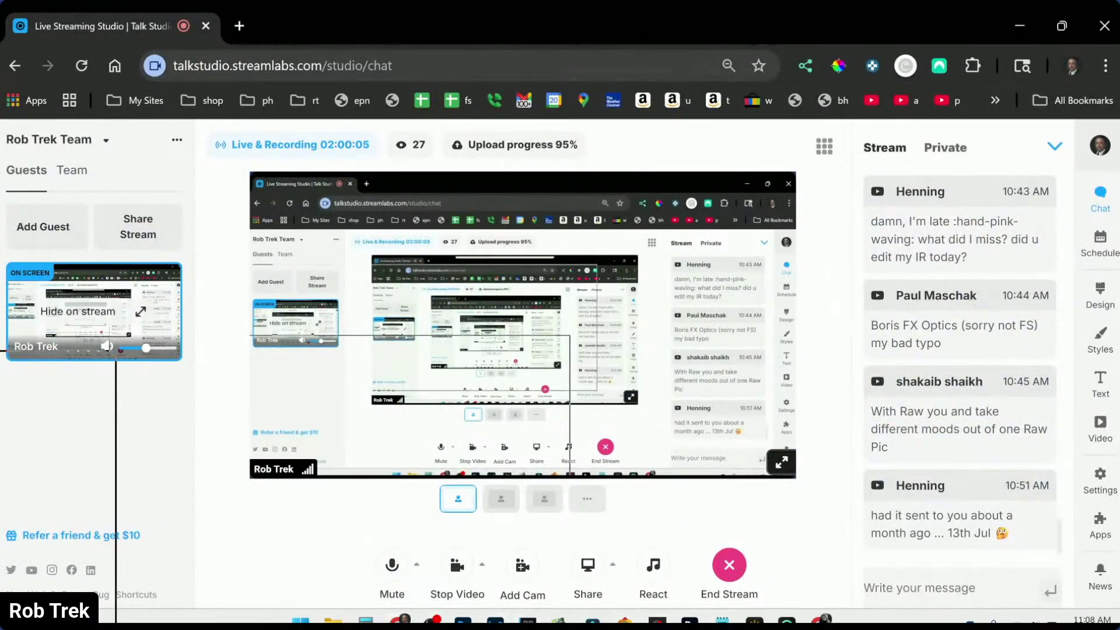
{"action": "key", "text": "alt+Tab"}
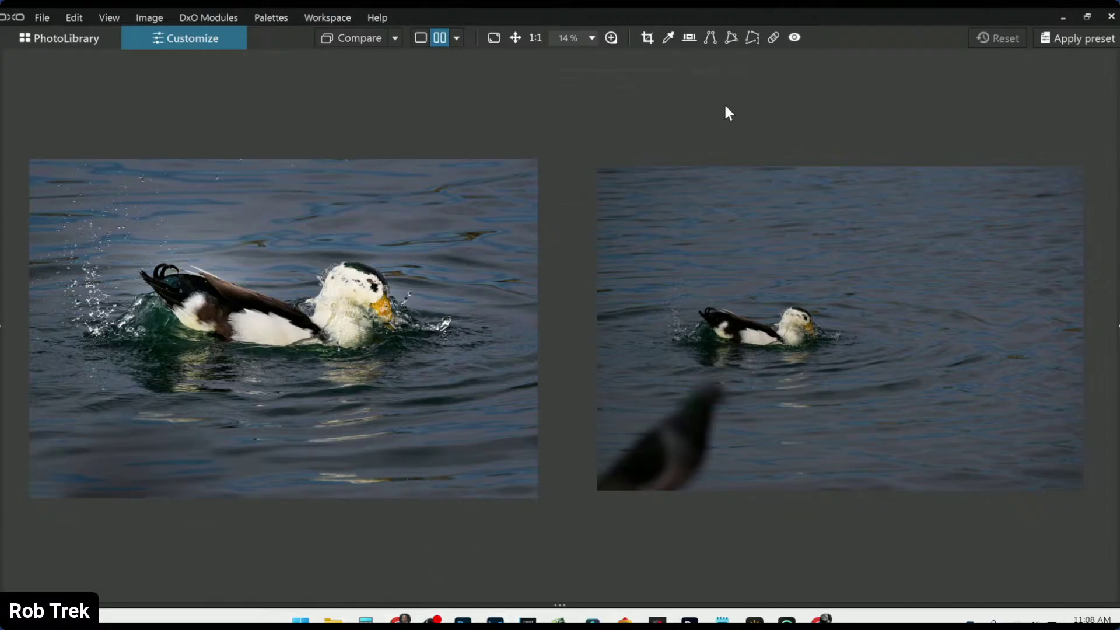
Switch to single-image view and open the folder drive-download-20250822T145439Z-1-001 in the photo library.
{"action": "left_click", "coordinate": [419, 38]}
{"action": "left_click", "coordinate": [73, 37]}
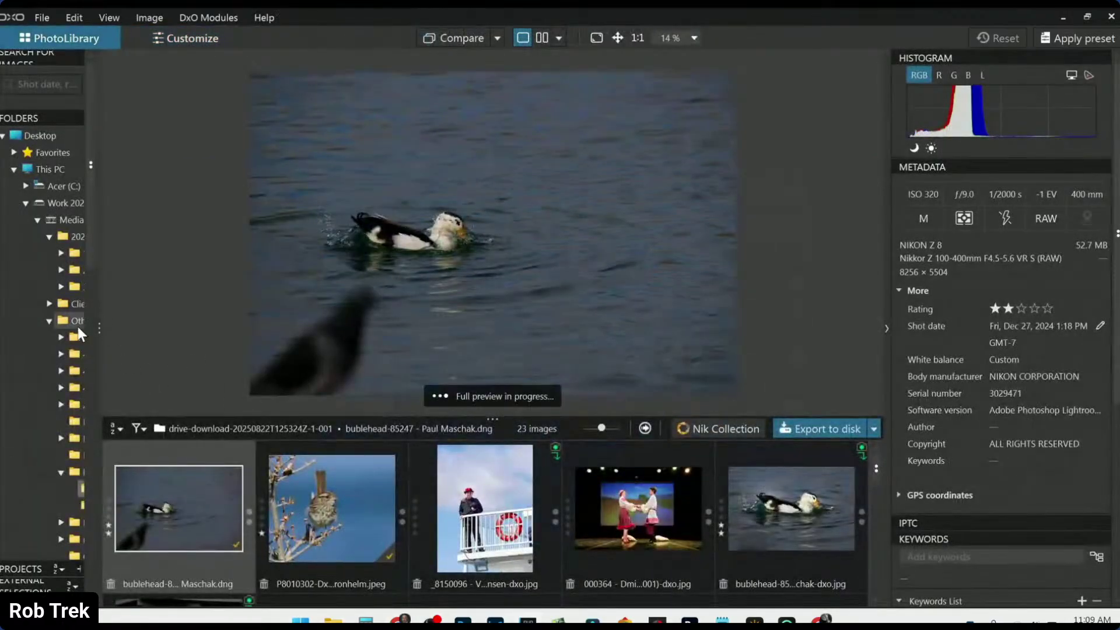
{"action": "scroll", "coordinate": [56, 390], "scroll_direction": "down", "scroll_amount": 1}
{"action": "left_click", "coordinate": [82, 469]}
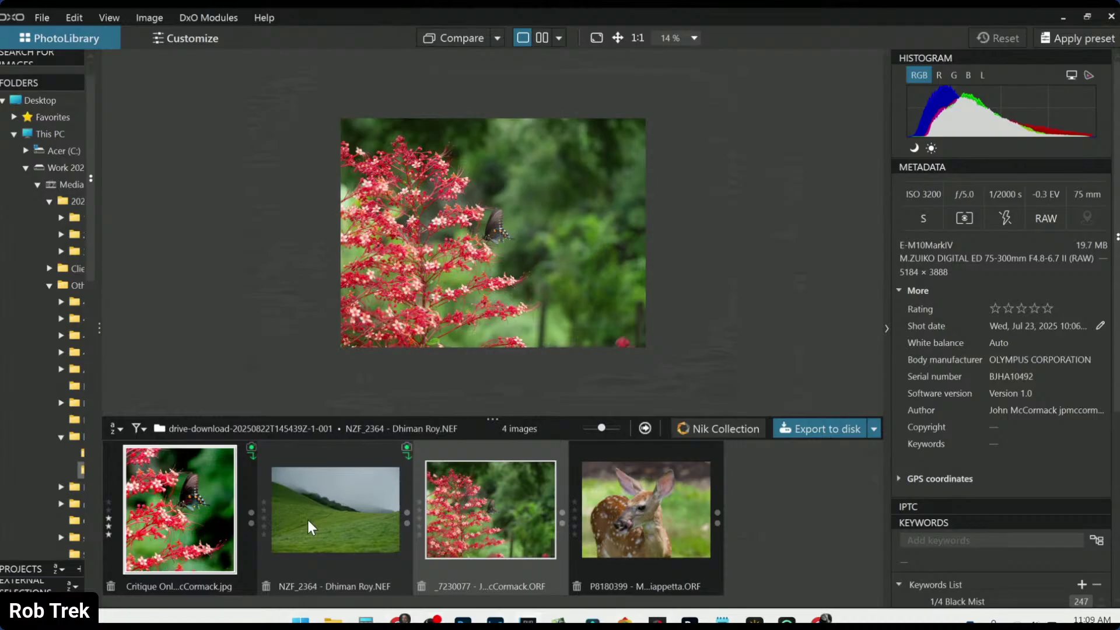
Preview the butterfly JPG and its ORF raw file, and select the green hillside NEF photo.
{"action": "left_click", "coordinate": [190, 506]}
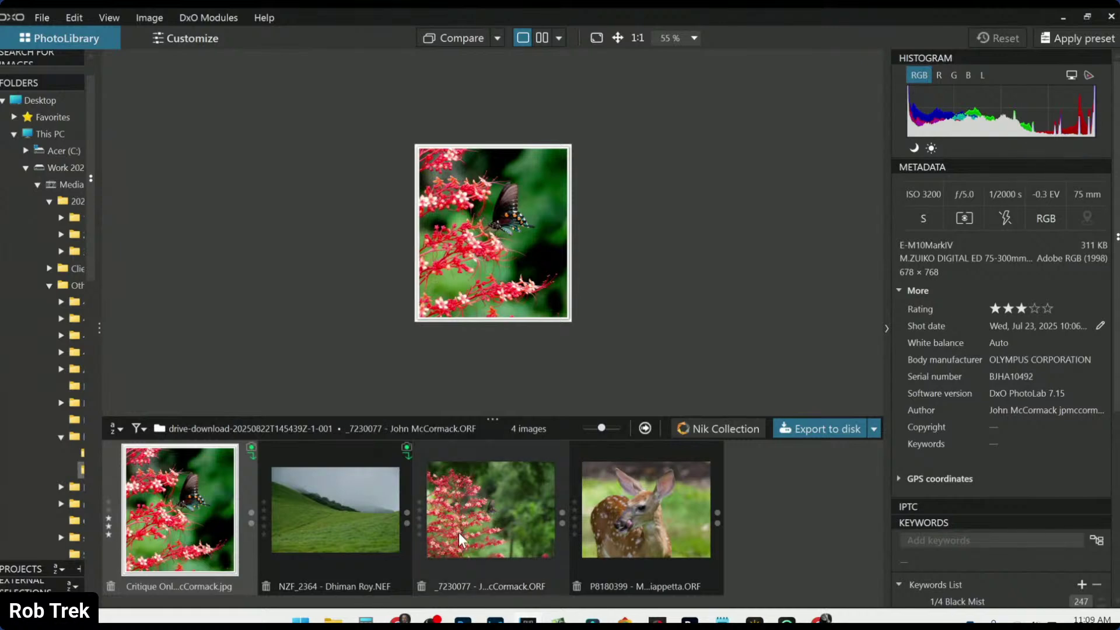
{"action": "left_click", "coordinate": [497, 541]}
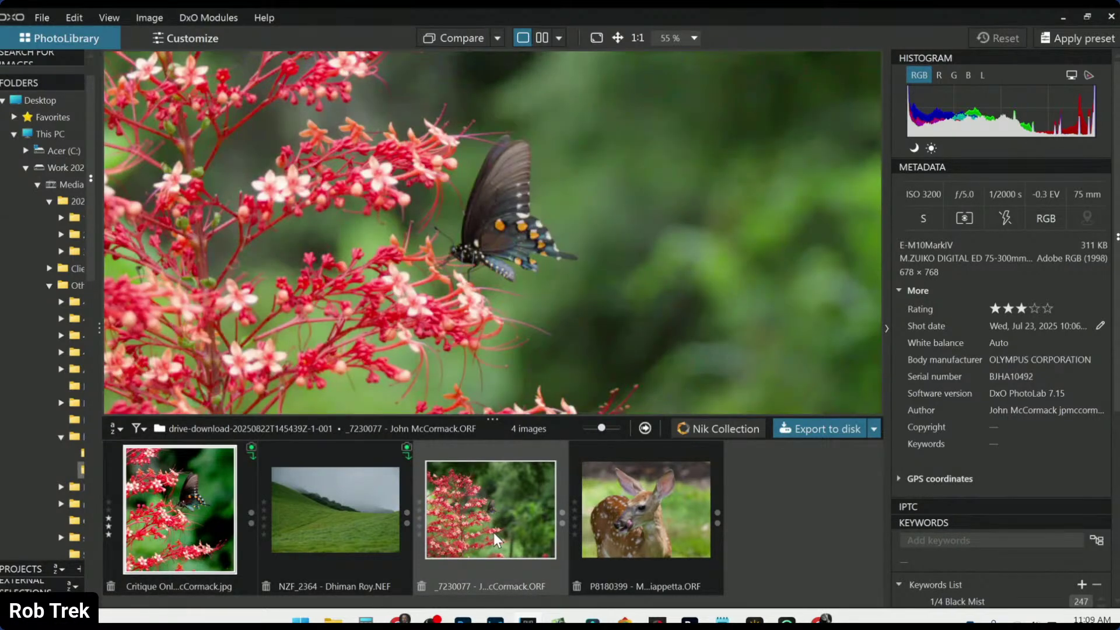
{"action": "left_click", "coordinate": [357, 512]}
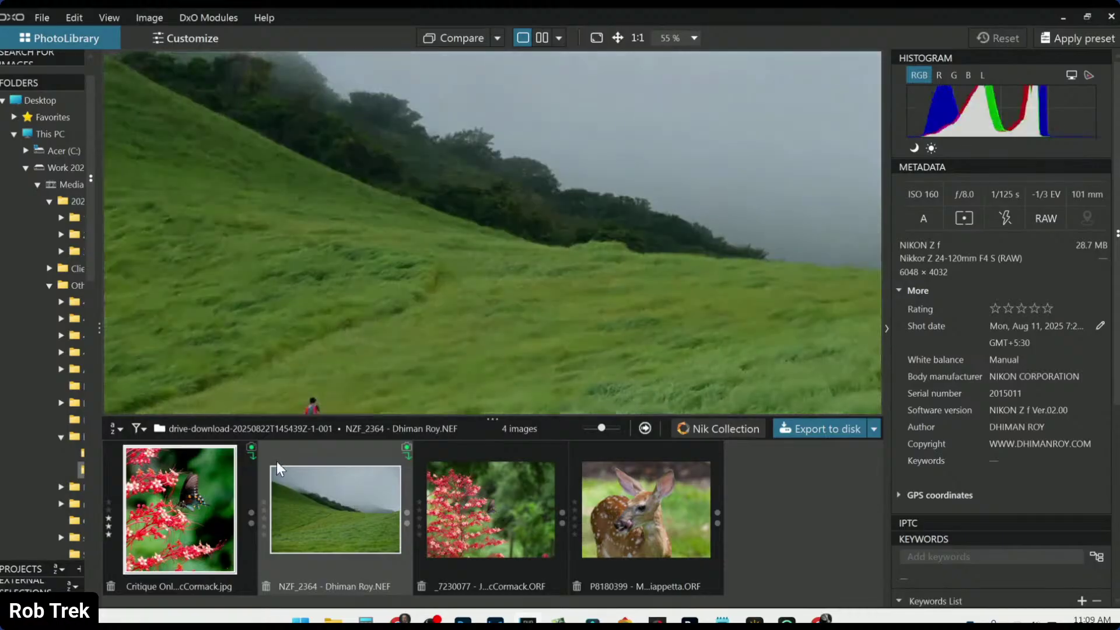
Install the DxO module Olympus OM-D E-M10 Mark IV + M.ZUIKO DIGITAL ED 75-300mm F4.8-6.7 II (JPG) for the butterfly JPG.
{"action": "left_click", "coordinate": [251, 452]}
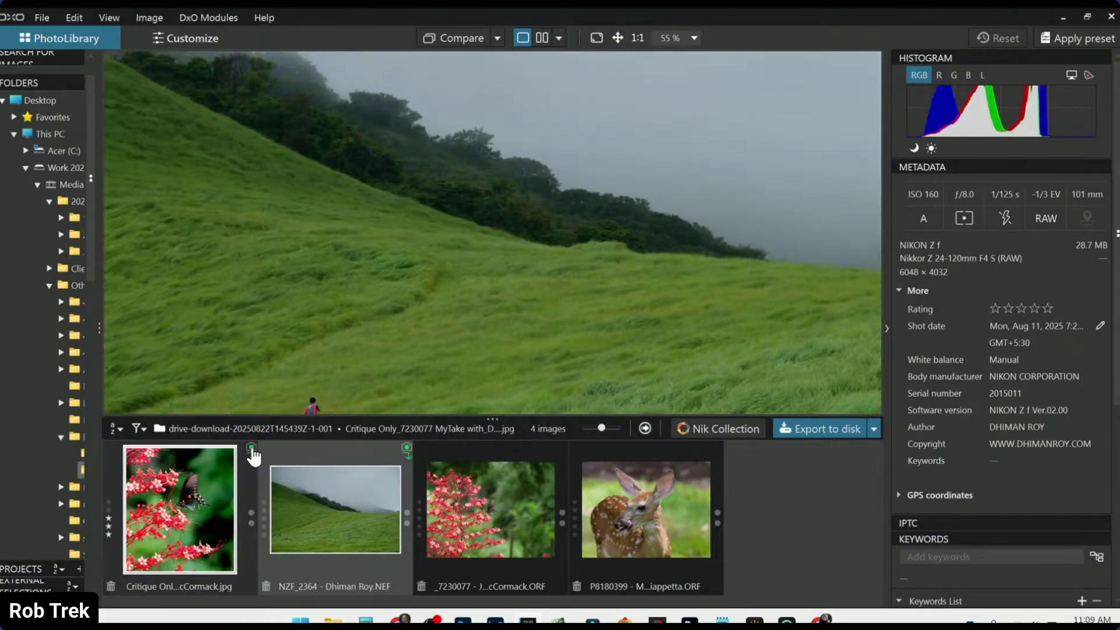
{"action": "left_click", "coordinate": [407, 450]}
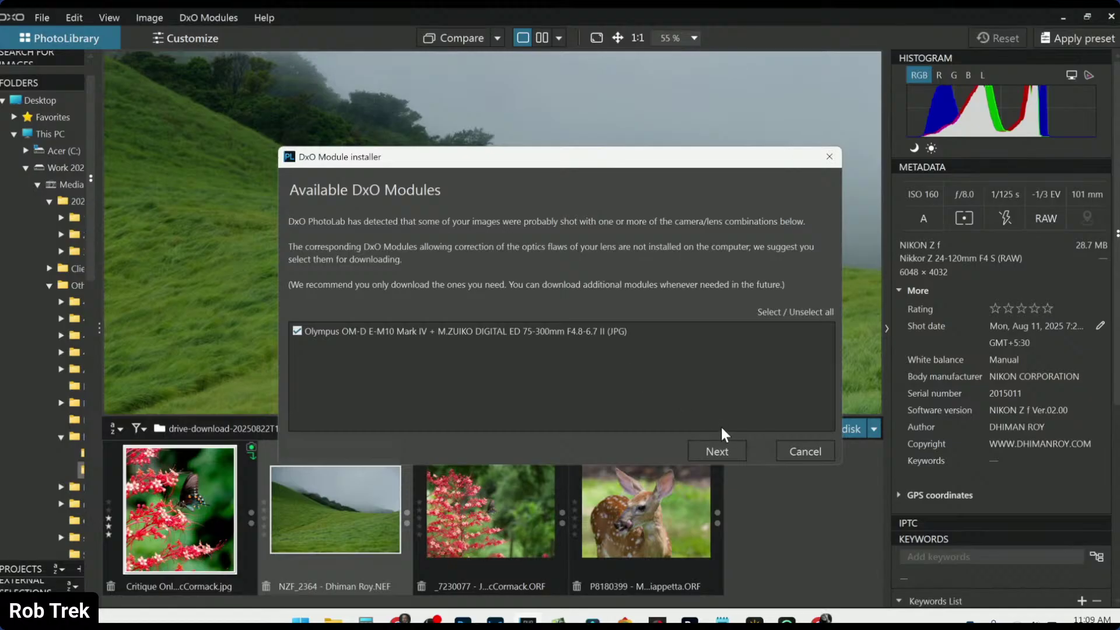
{"action": "left_click", "coordinate": [716, 450]}
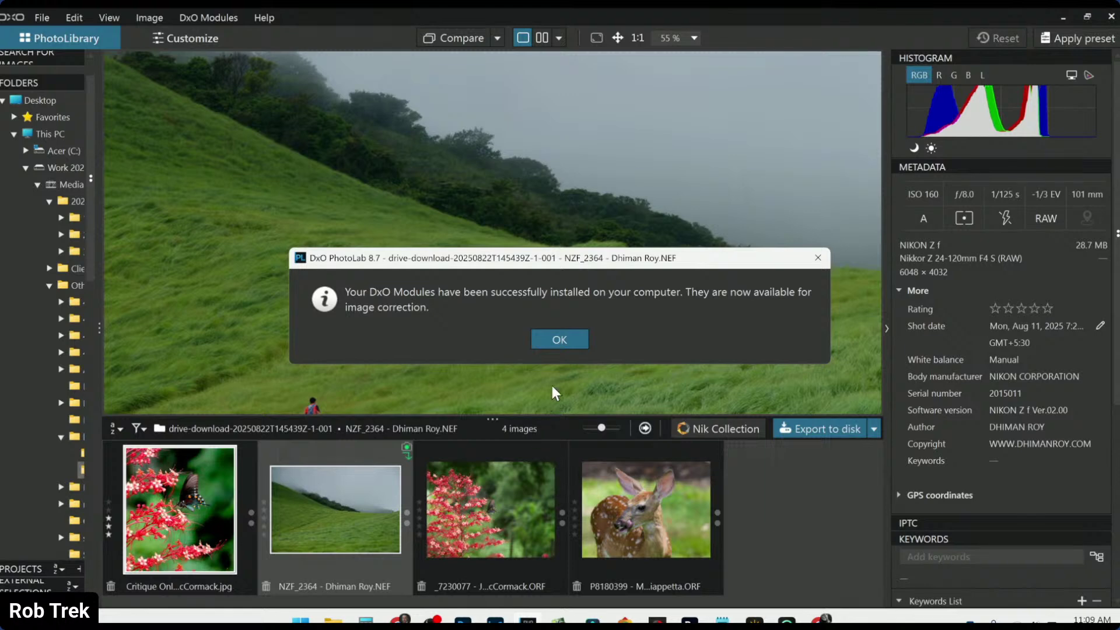
{"action": "left_click", "coordinate": [561, 340]}
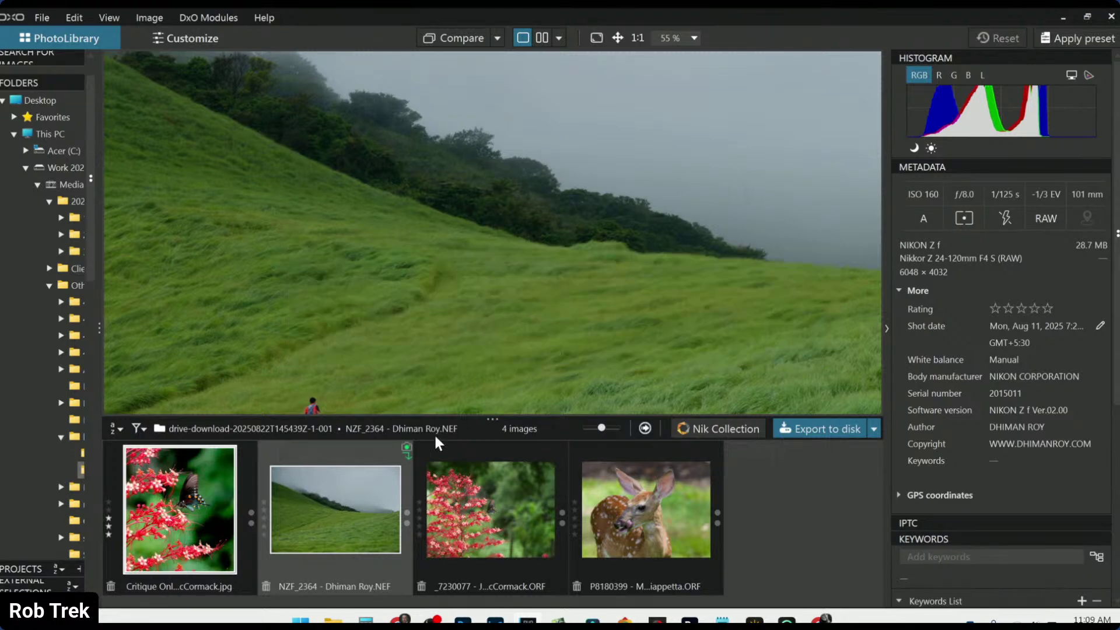
Install the DxO module Nikon Z f + Nikkor Z 24-120mm F4 S (RAW) for the green hillside photo.
{"action": "left_click", "coordinate": [407, 455]}
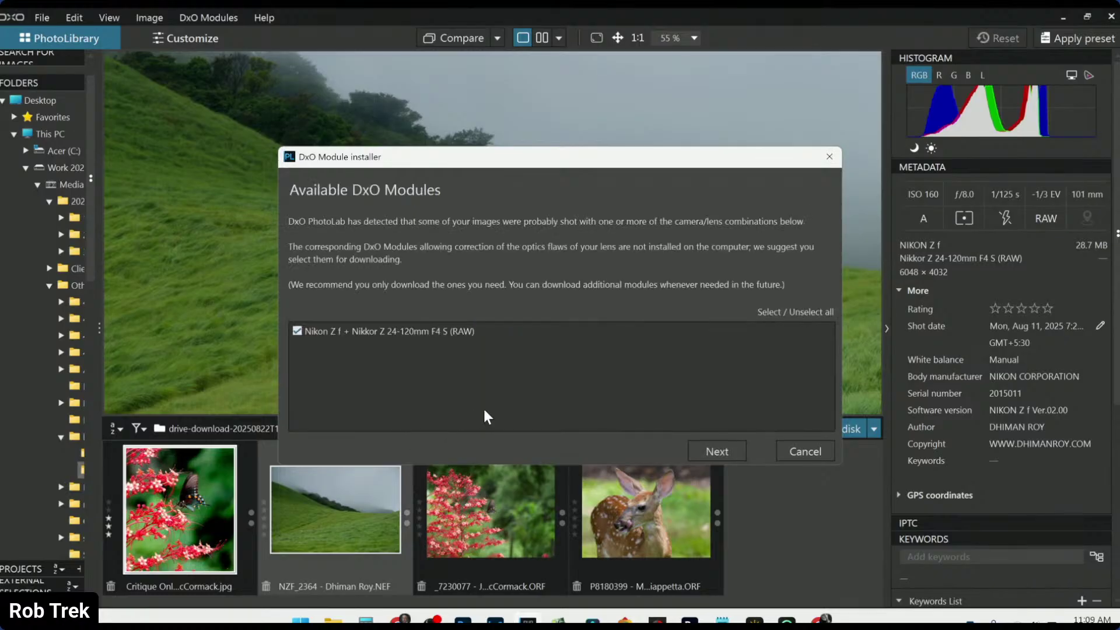
{"action": "left_click", "coordinate": [730, 453]}
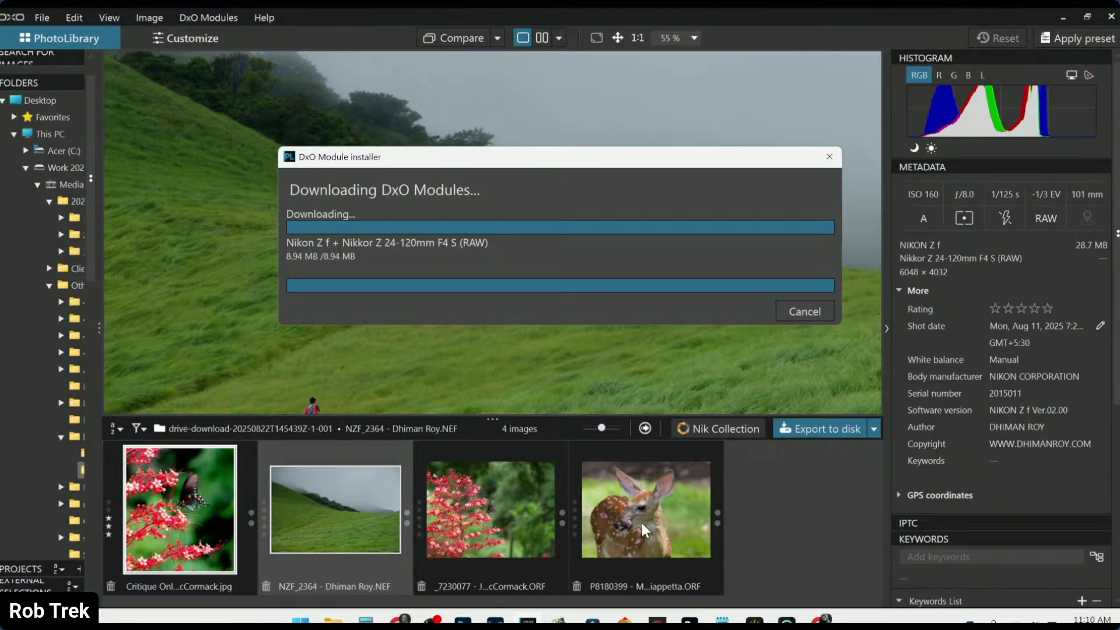
{"action": "left_click", "coordinate": [559, 330]}
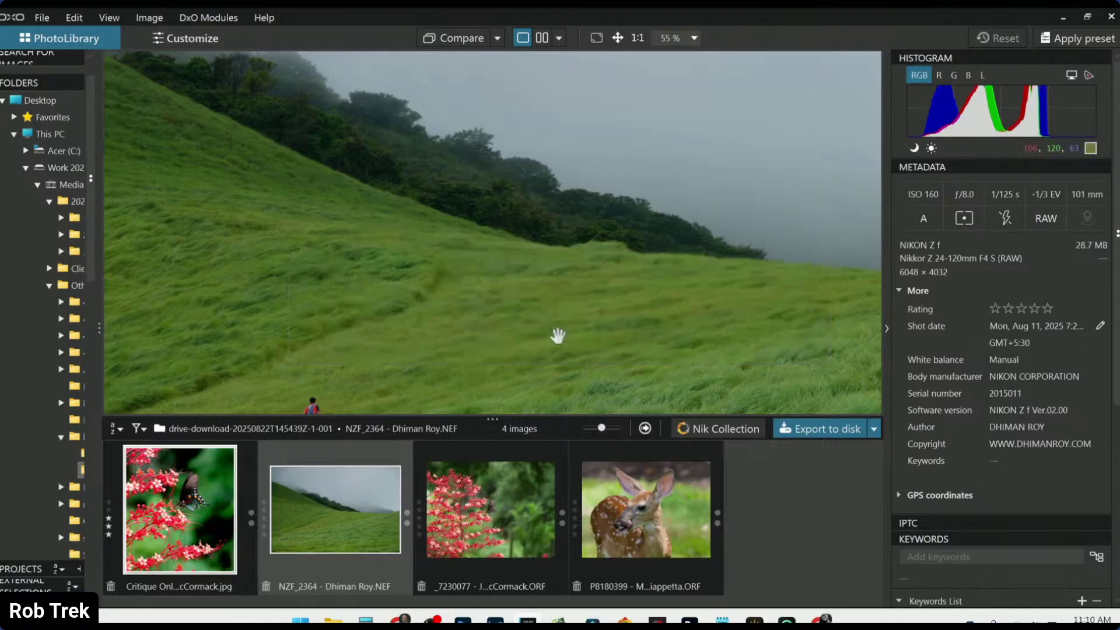
Select the fawn ORF photo and apply the 0000 Rob Default preset to it.
{"action": "left_click", "coordinate": [670, 519]}
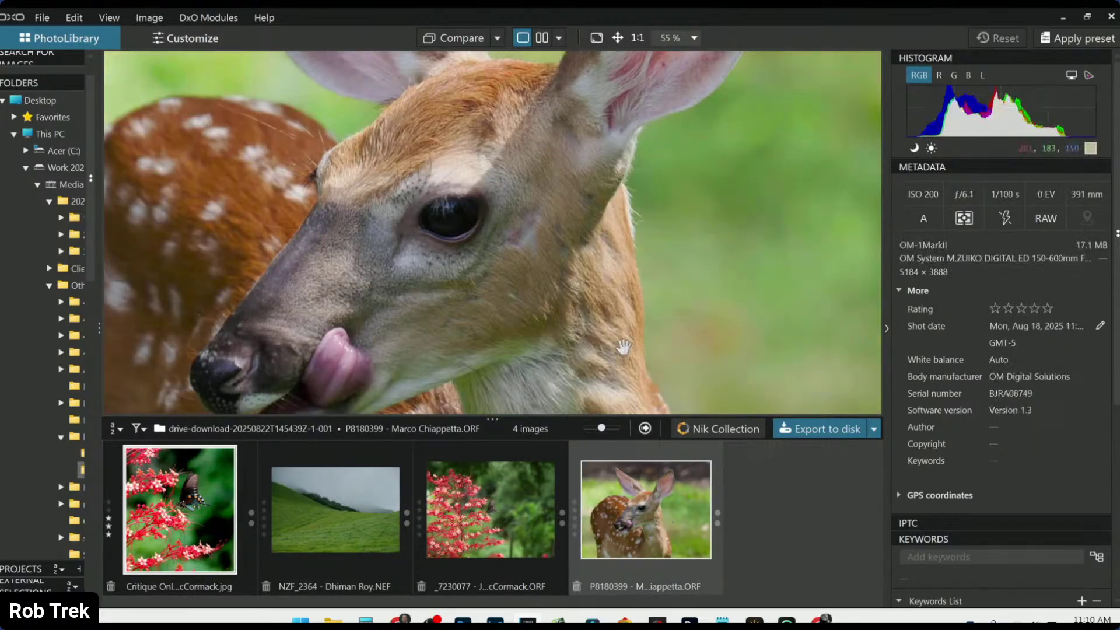
{"action": "left_click", "coordinate": [622, 347]}
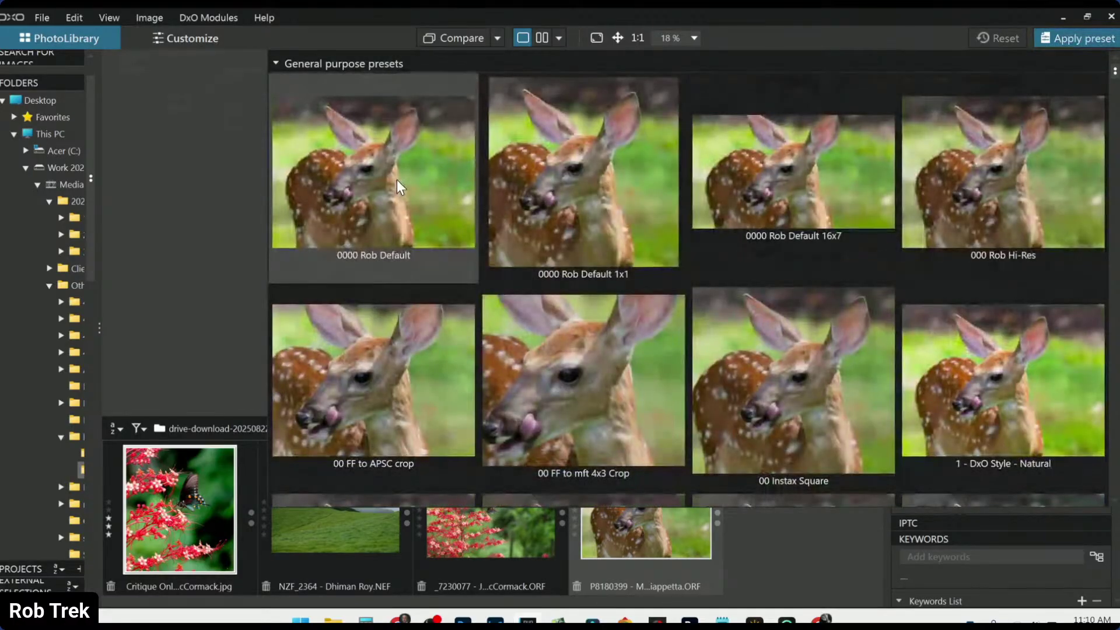
{"action": "left_click", "coordinate": [396, 181]}
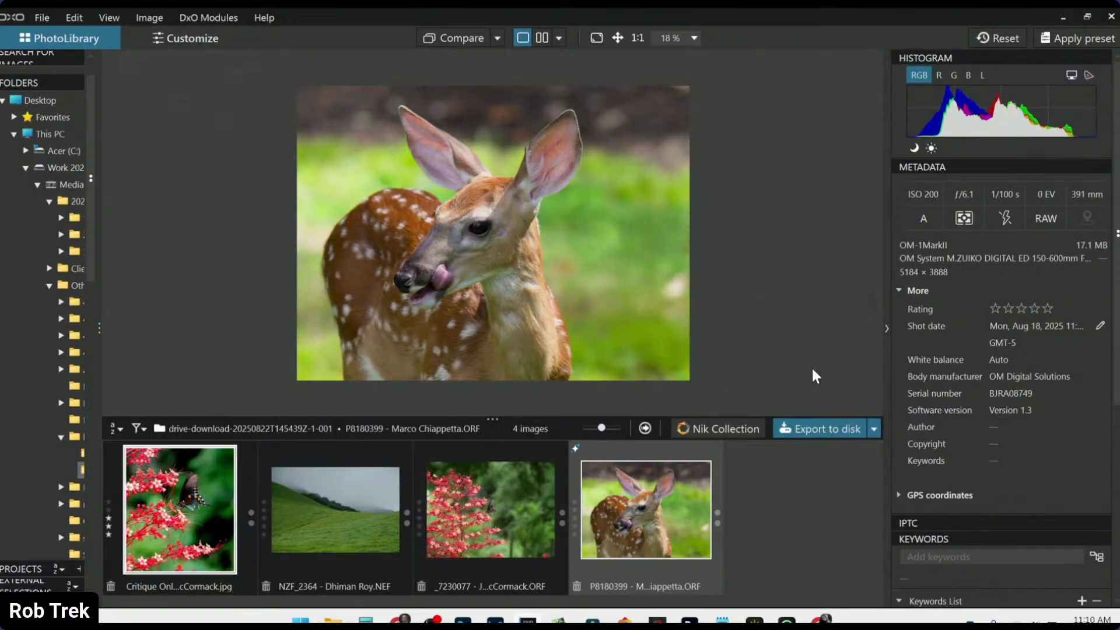
Open the fawn photo for customizing and examine the detail in its face up close.
{"action": "double_click", "coordinate": [635, 509]}
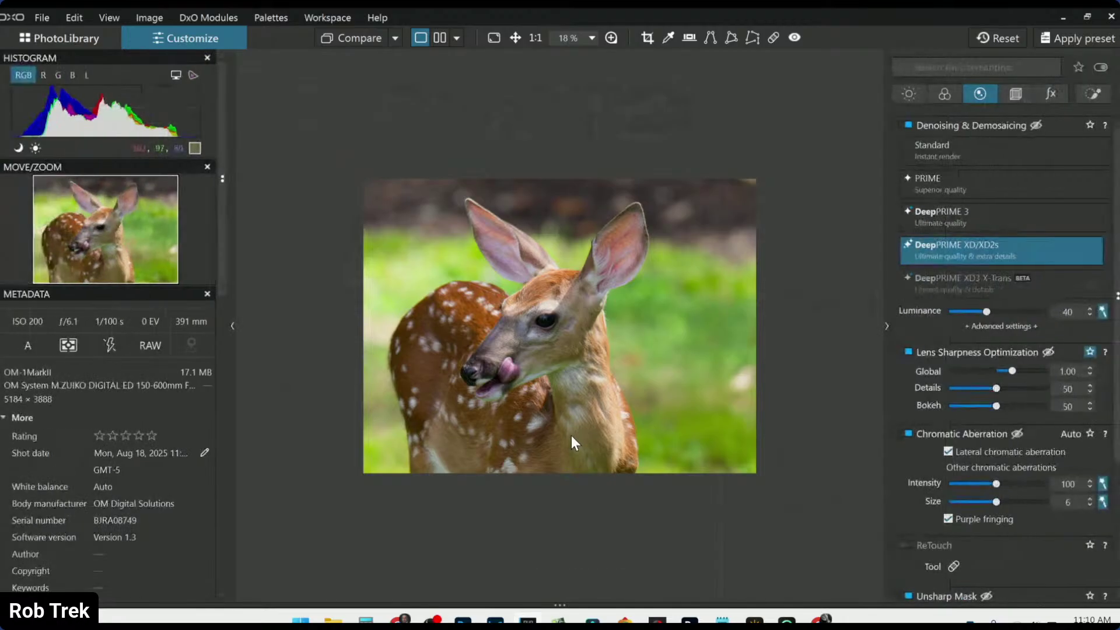
{"action": "scroll", "coordinate": [557, 378], "scroll_direction": "up", "scroll_amount": 1}
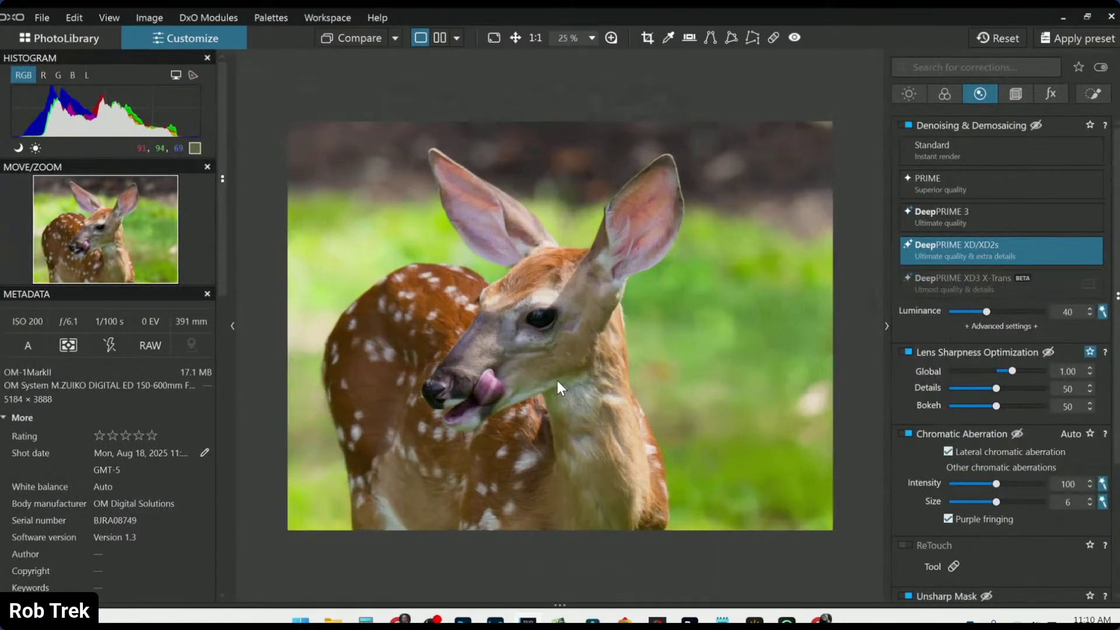
{"action": "scroll", "coordinate": [557, 385], "scroll_direction": "up", "scroll_amount": 4}
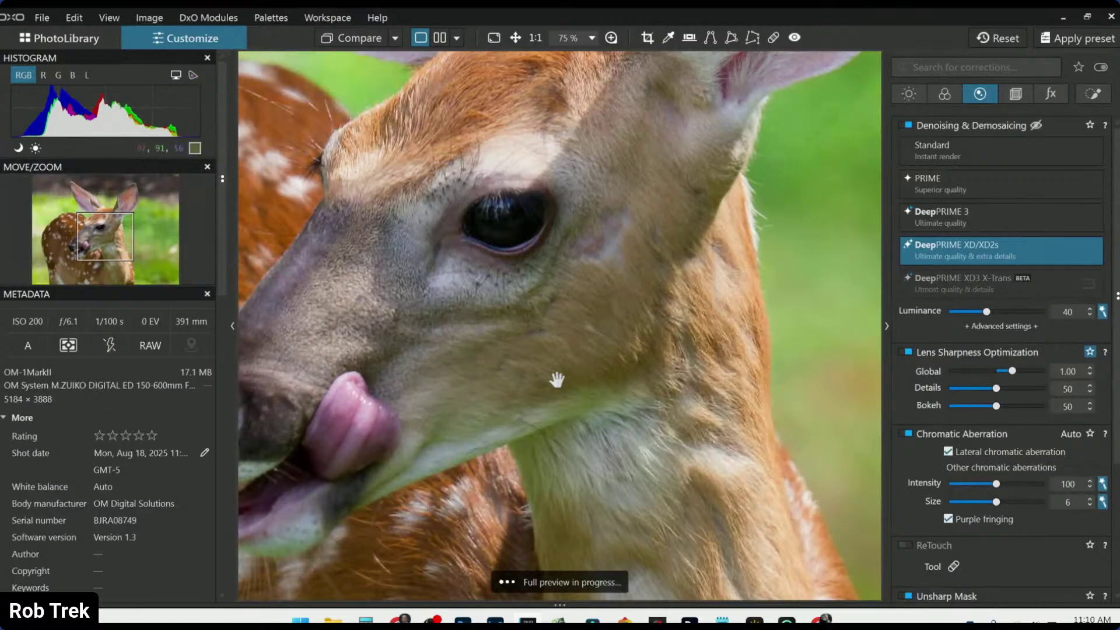
{"action": "scroll", "coordinate": [557, 380], "scroll_direction": "down", "scroll_amount": 4}
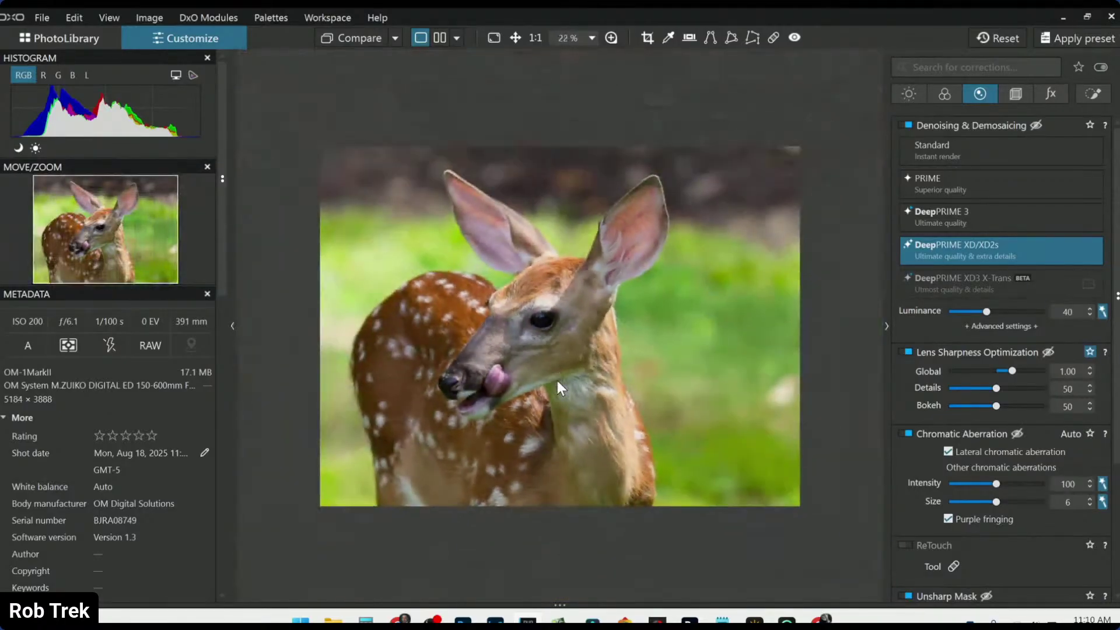
Set the fawn photo's crop aspect ratio to 1 × 1.
{"action": "left_click", "coordinate": [1005, 94]}
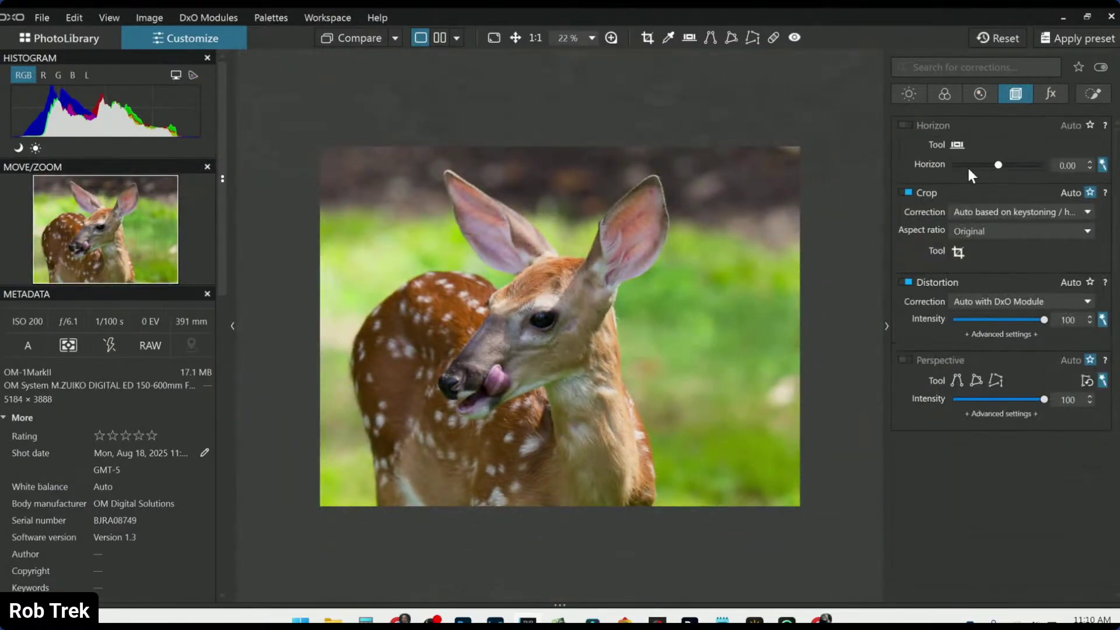
{"action": "left_click", "coordinate": [973, 232]}
{"action": "left_click", "coordinate": [973, 271]}
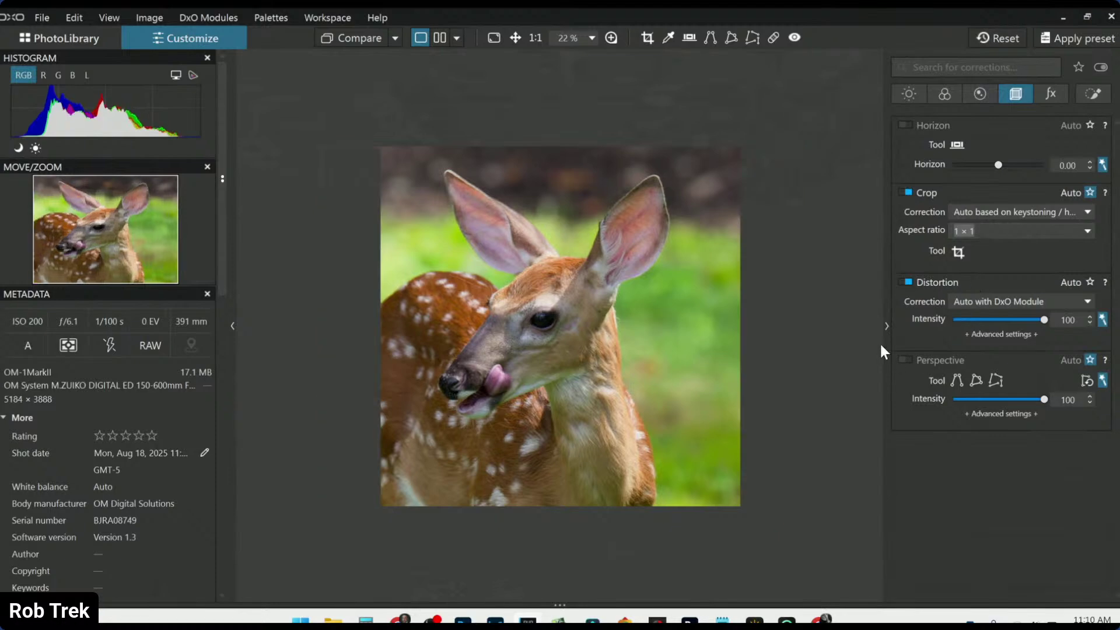
Crop the photo to a square of about 2072 × 2072 px around the fawn's face and chest.
{"action": "left_click", "coordinate": [956, 253]}
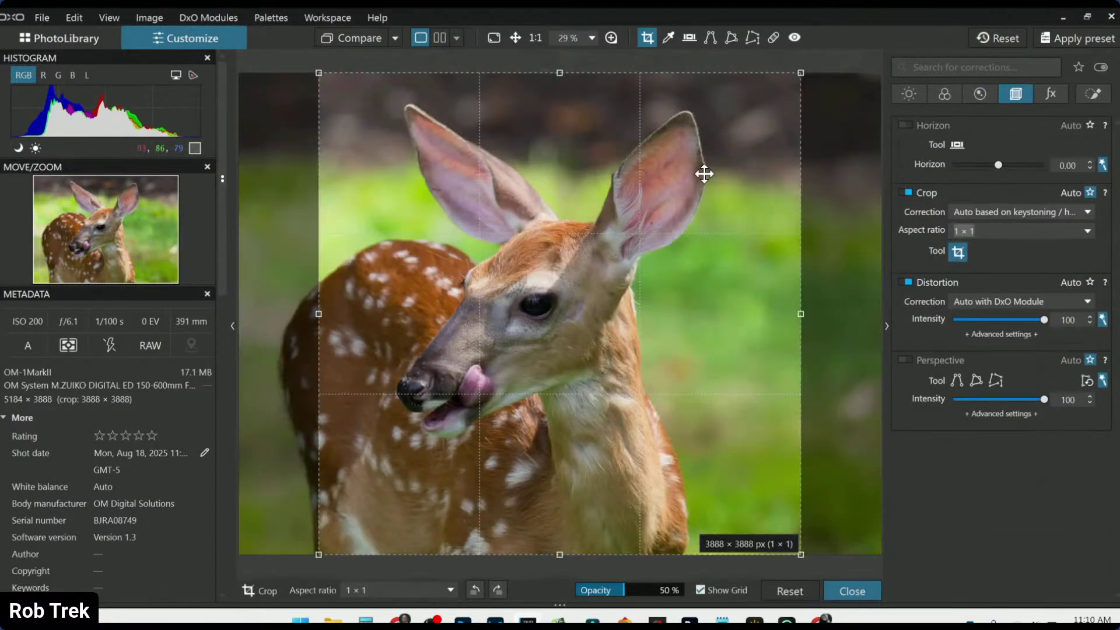
{"action": "left_click_drag", "start_coordinate": [800, 73], "coordinate": [662, 236]}
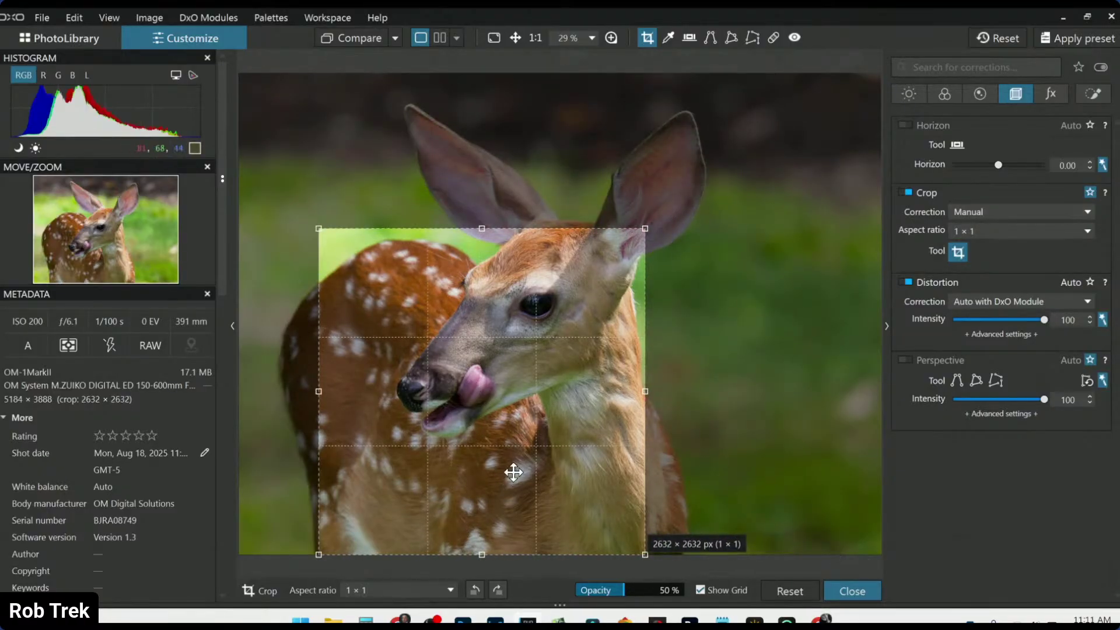
{"action": "left_click_drag", "start_coordinate": [515, 468], "coordinate": [524, 455]}
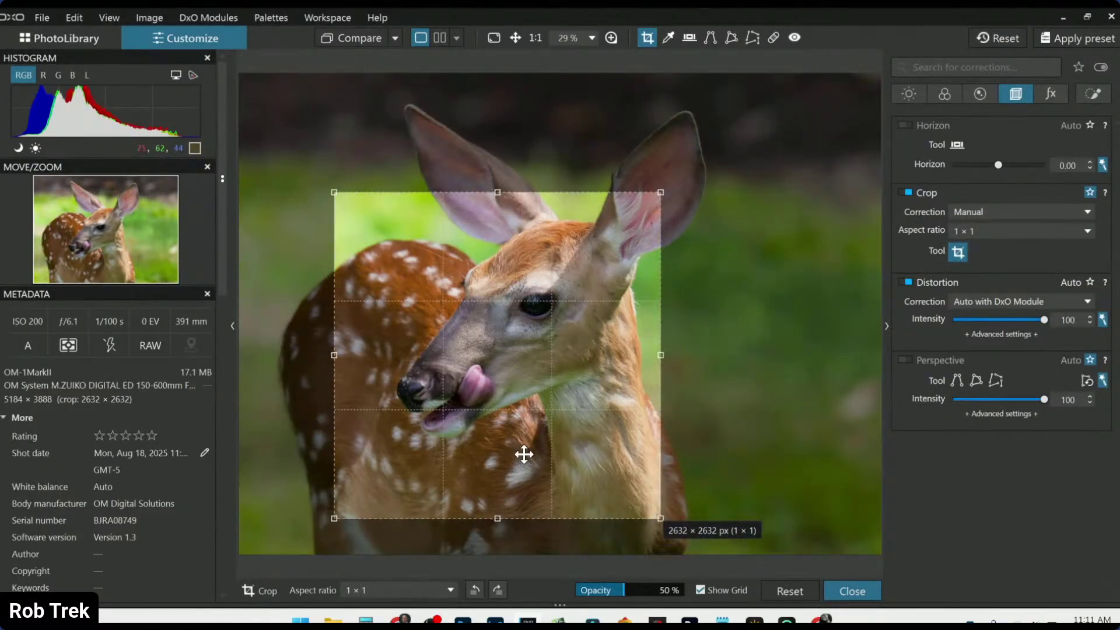
{"action": "left_click_drag", "start_coordinate": [334, 193], "coordinate": [365, 264]}
{"action": "left_click_drag", "start_coordinate": [467, 333], "coordinate": [421, 343]}
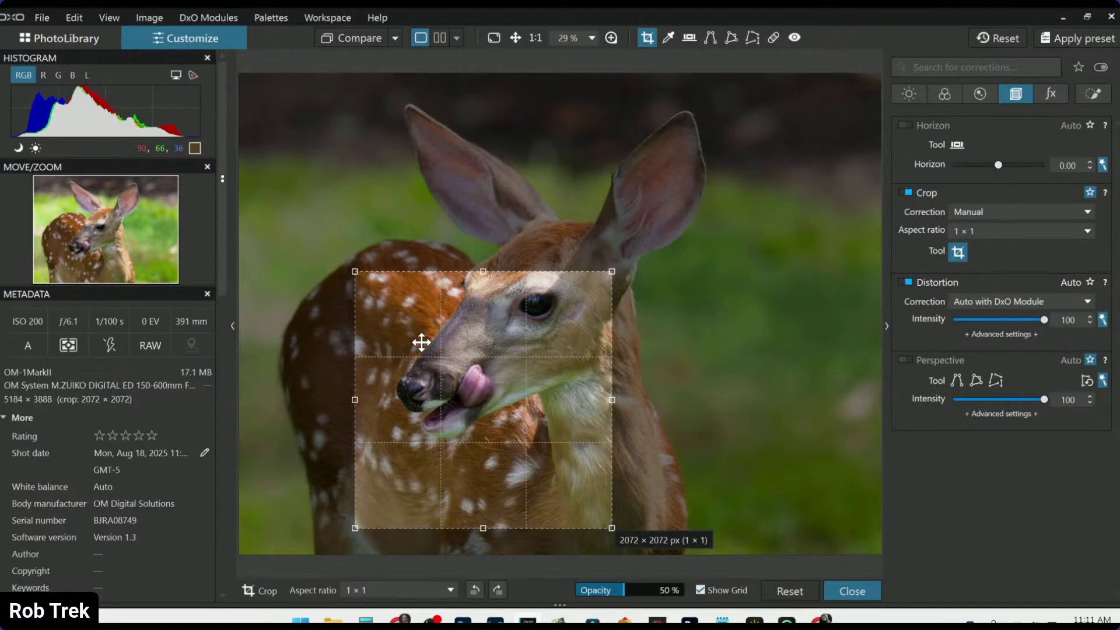
{"action": "key", "text": "Return"}
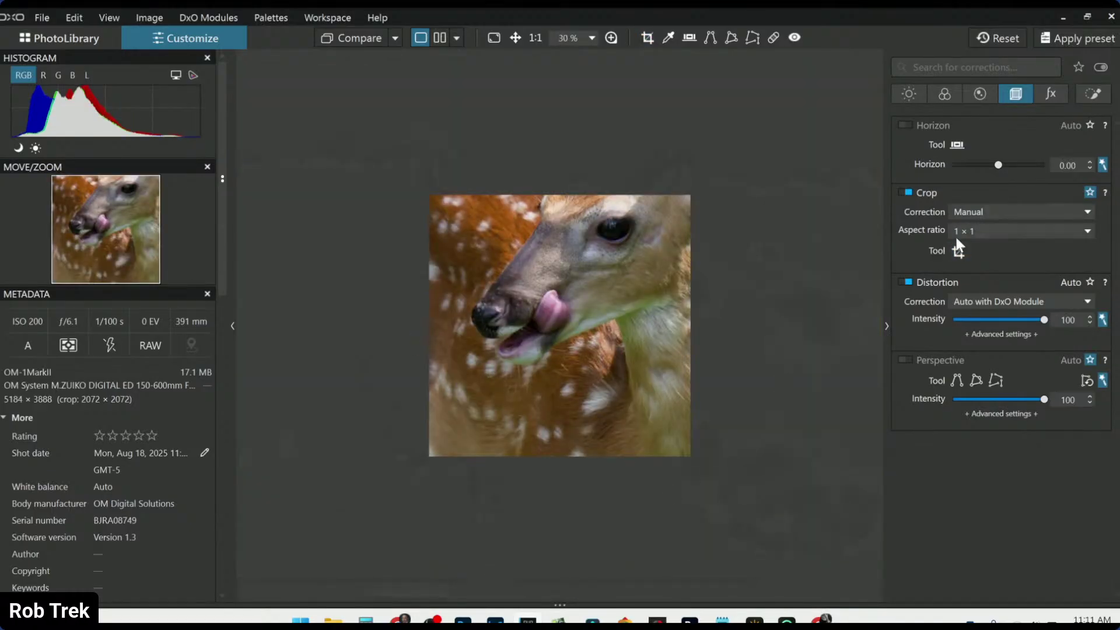
Fine-tune the square crop's position around the fawn's face, keeping its size.
{"action": "left_click", "coordinate": [957, 253]}
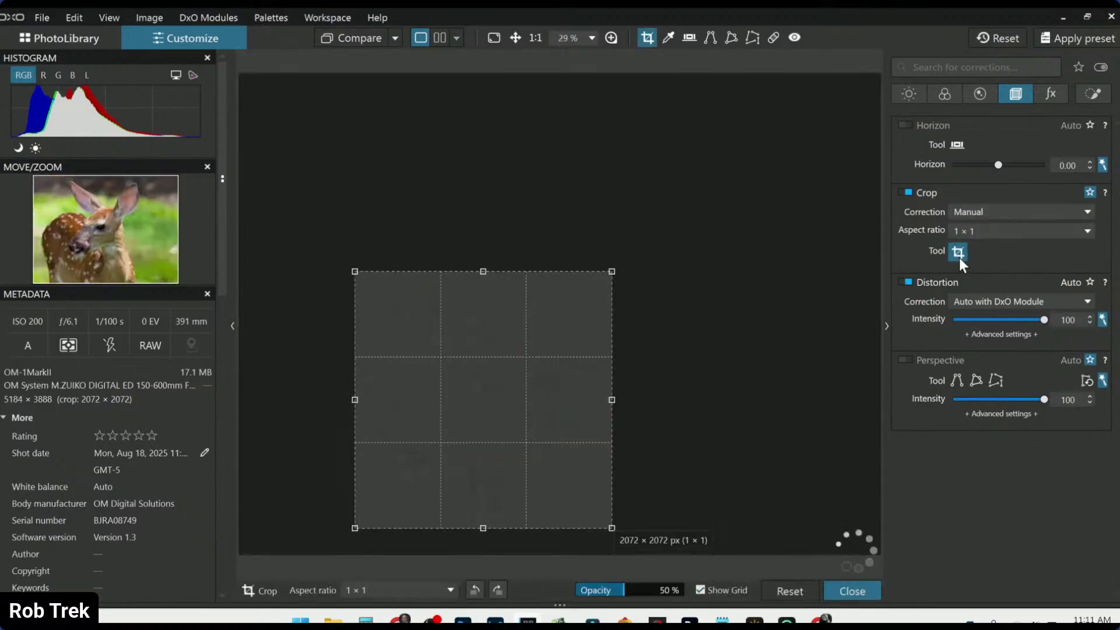
{"action": "left_click_drag", "start_coordinate": [552, 362], "coordinate": [563, 355]}
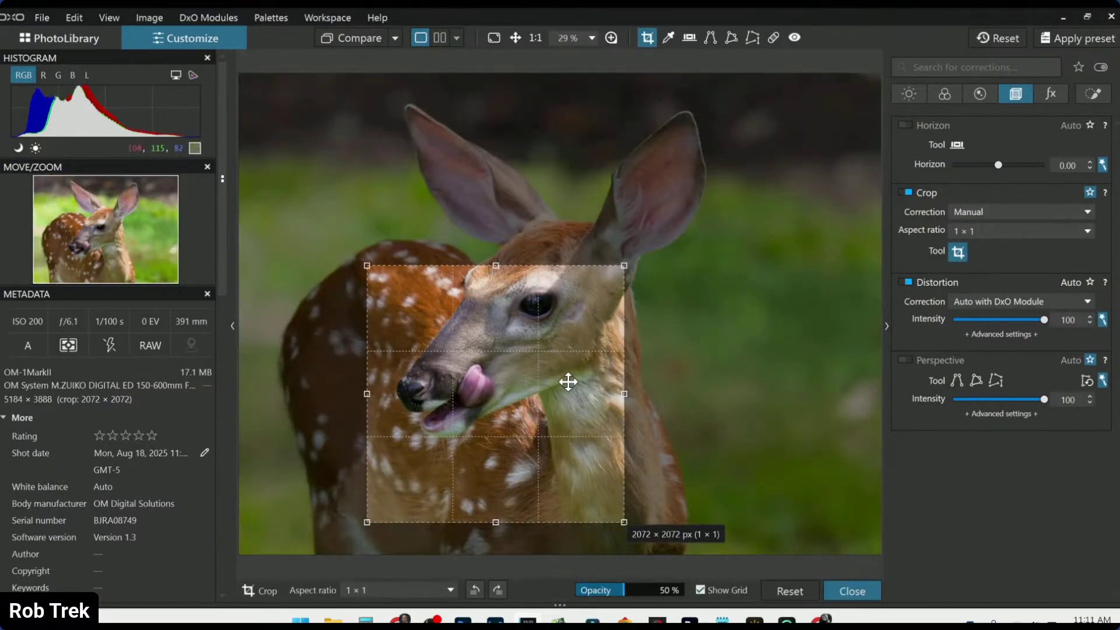
{"action": "double_click", "coordinate": [581, 453]}
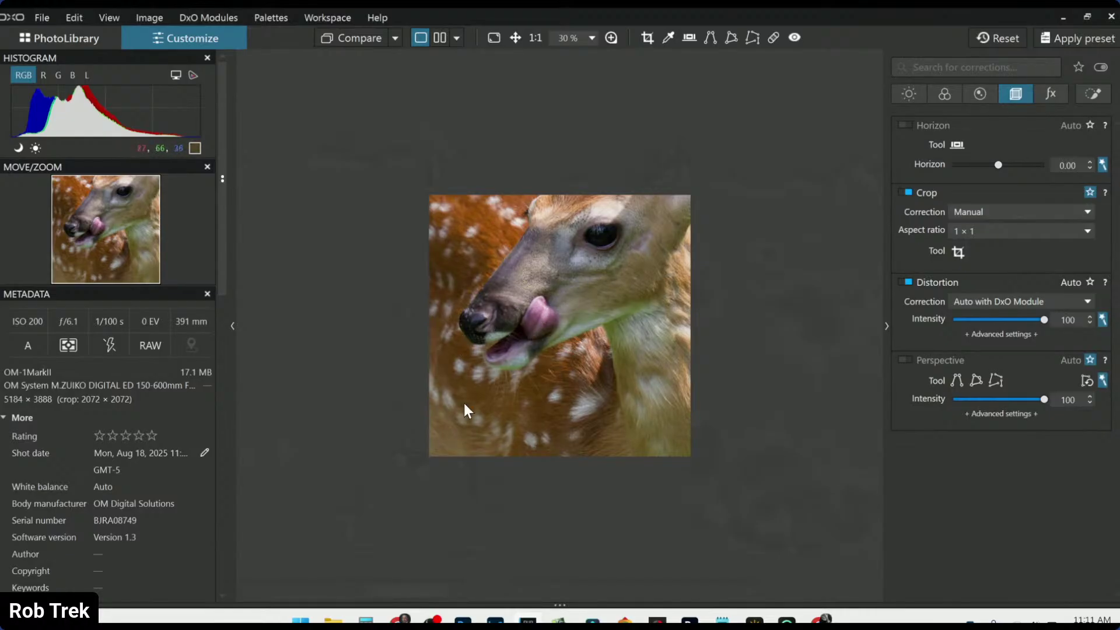
{"action": "left_click", "coordinate": [960, 252]}
{"action": "left_click_drag", "start_coordinate": [597, 378], "coordinate": [567, 382]}
{"action": "key", "text": "Return"}
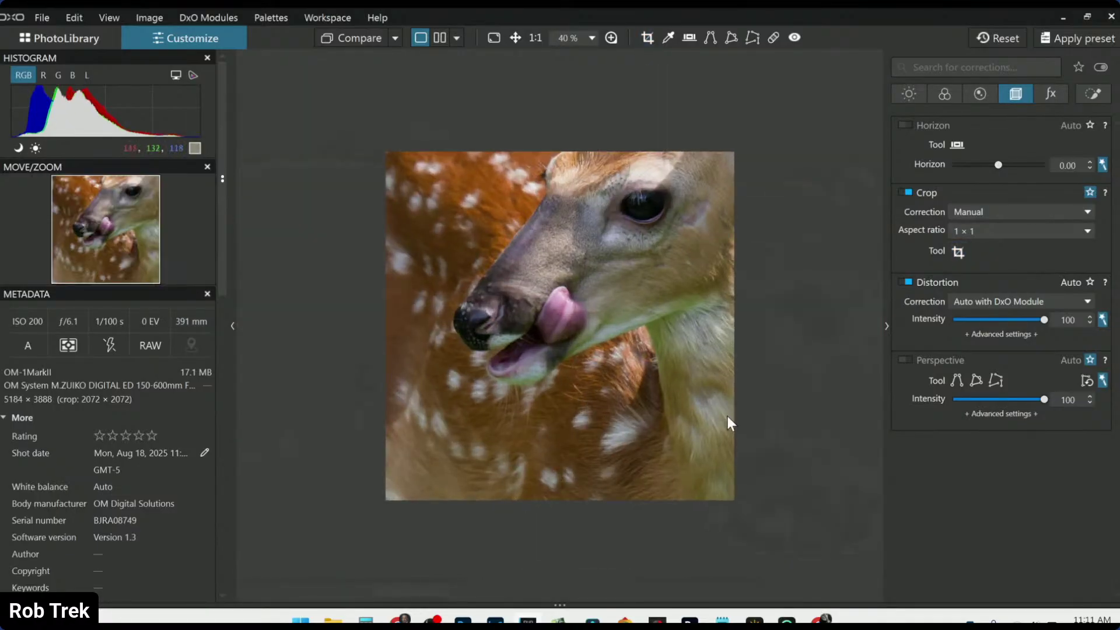
Add a control point on the fawn's eye with Shadows 33, Midtones 42 and Highlights 61.
{"action": "scroll", "coordinate": [696, 408], "scroll_direction": "up", "scroll_amount": 1}
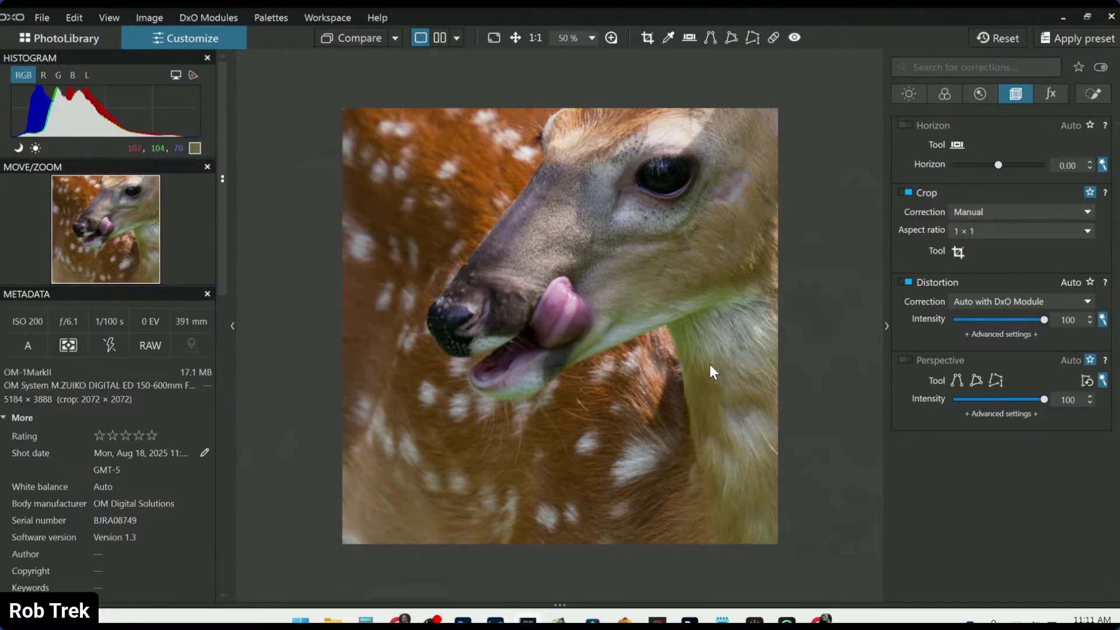
{"action": "scroll", "coordinate": [709, 364], "scroll_direction": "up", "scroll_amount": 1}
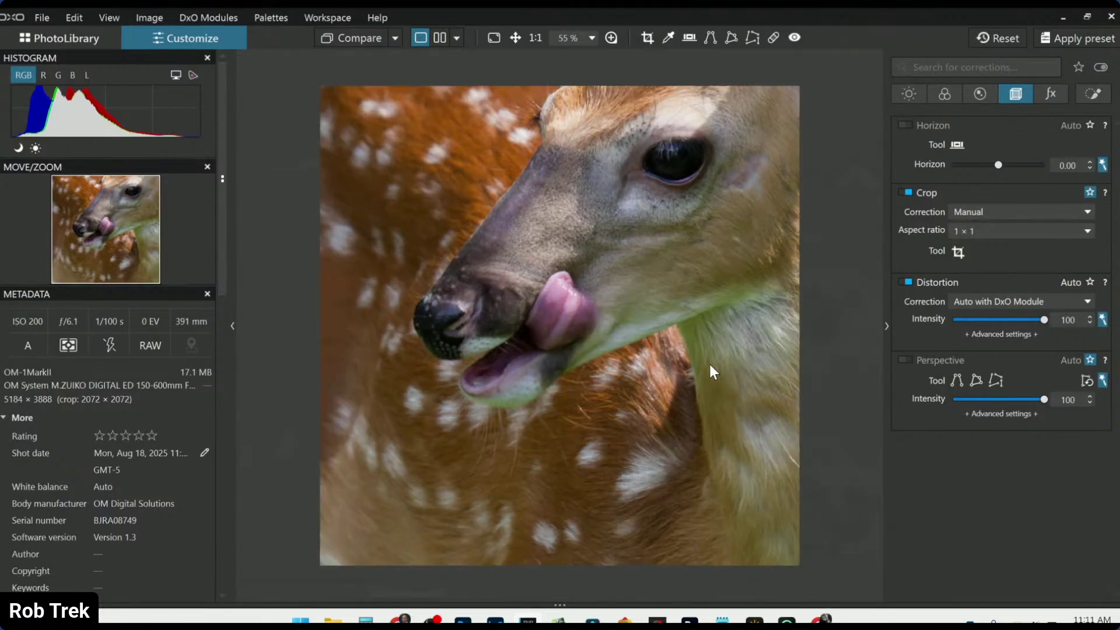
{"action": "left_click", "coordinate": [1093, 94]}
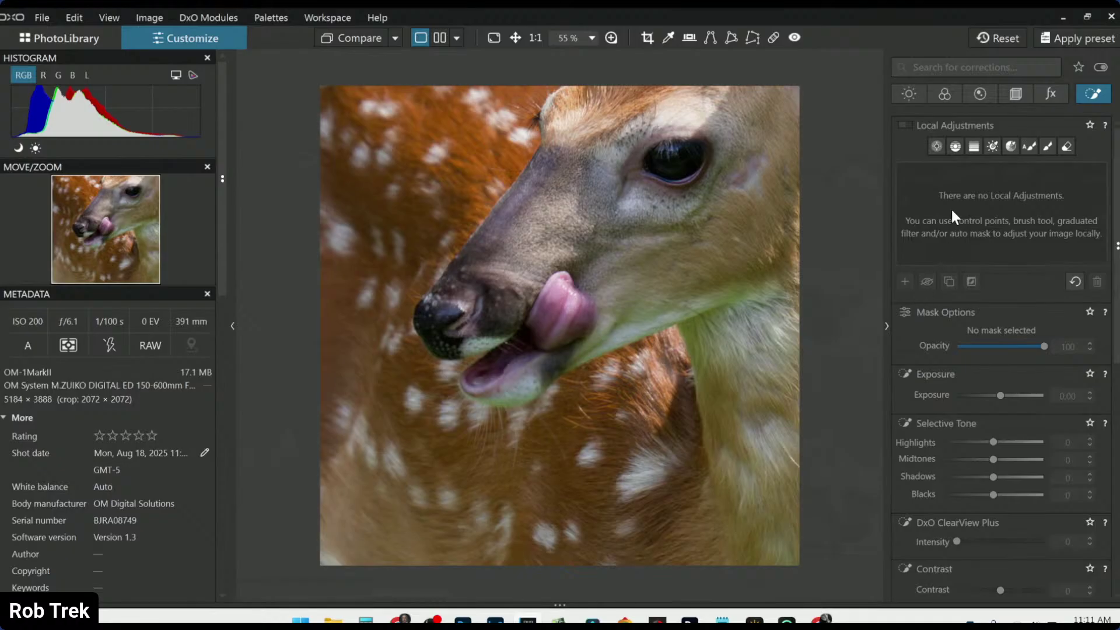
{"action": "left_click", "coordinate": [936, 146]}
{"action": "left_click", "coordinate": [686, 169]}
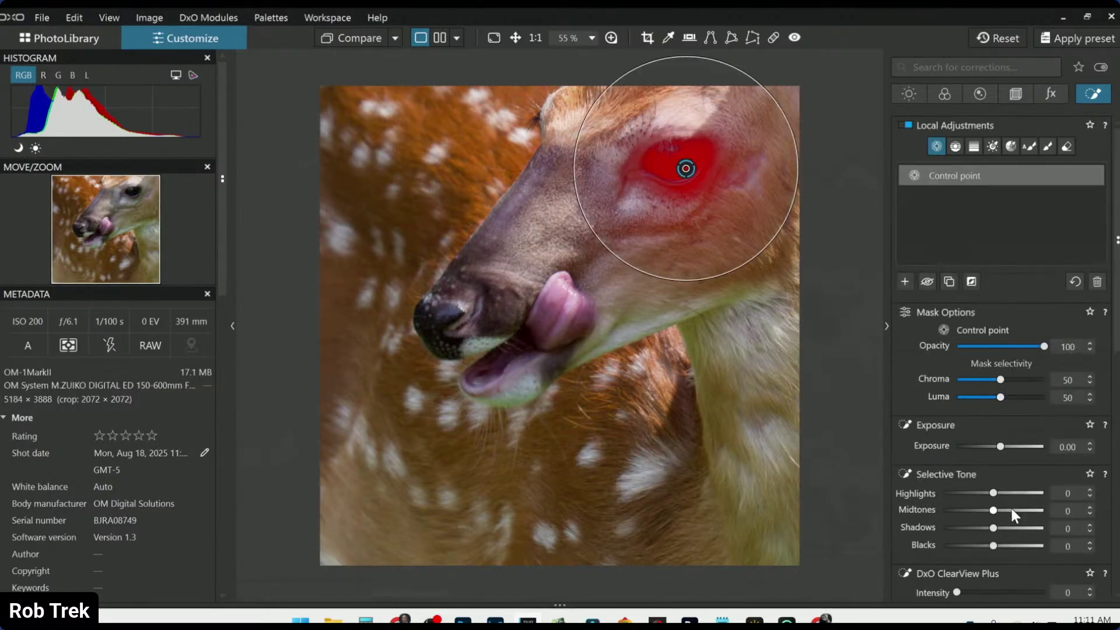
{"action": "left_click", "coordinate": [1009, 527]}
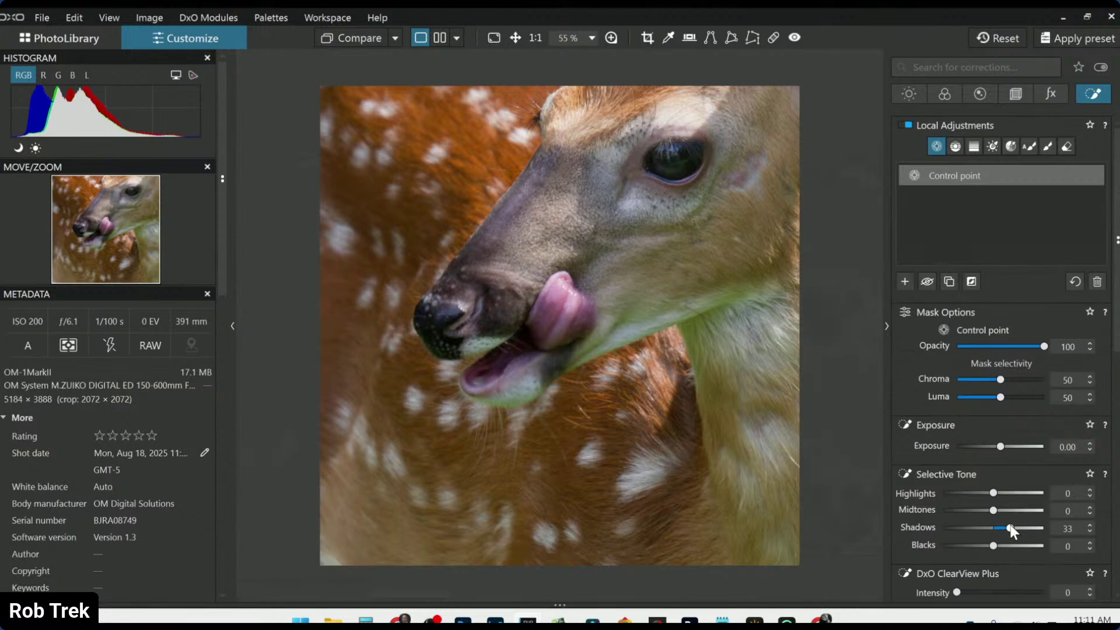
{"action": "left_click", "coordinate": [1014, 510]}
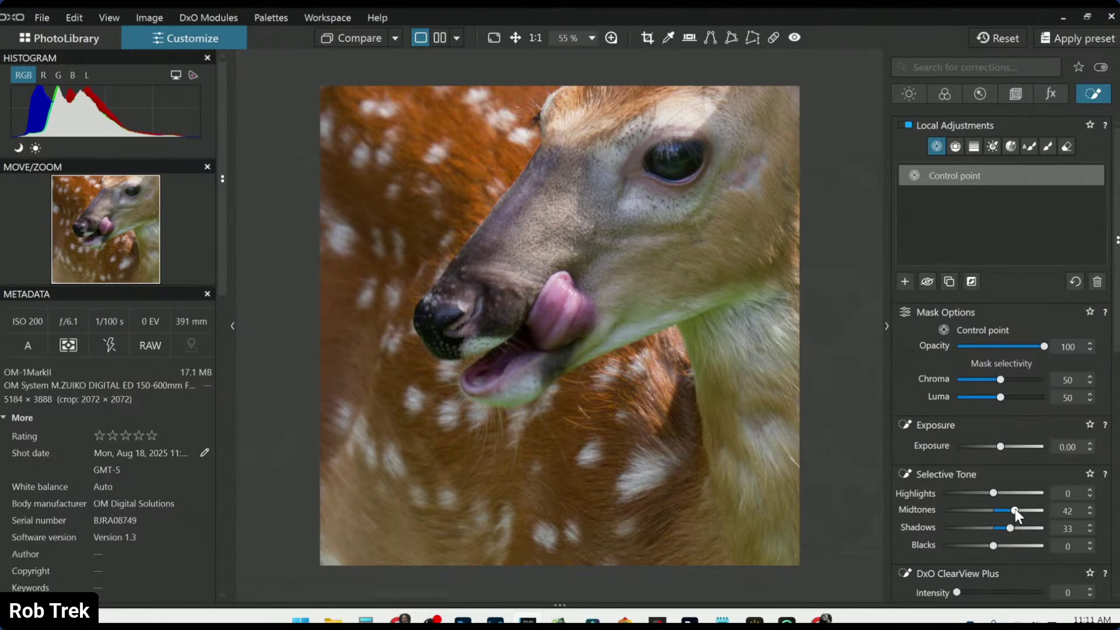
{"action": "left_click", "coordinate": [1032, 492]}
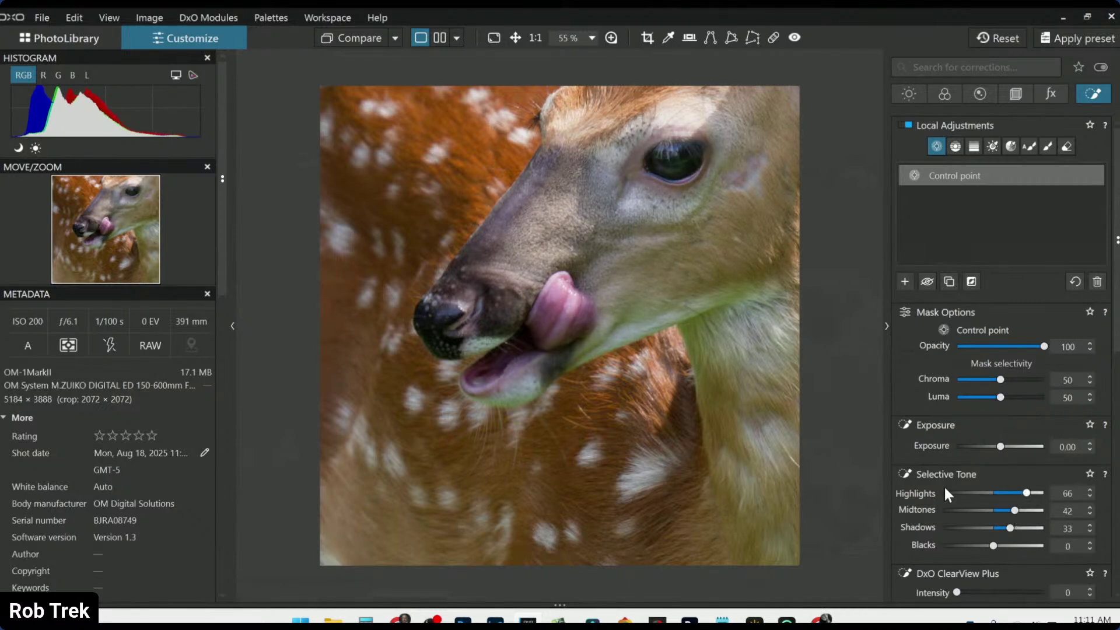
{"action": "scroll", "coordinate": [944, 487], "scroll_direction": "up", "scroll_amount": 1}
Set the eye control point's ClearView Plus intensity to 57 and raise its microcontrast.
{"action": "scroll", "coordinate": [916, 506], "scroll_direction": "down", "scroll_amount": 3}
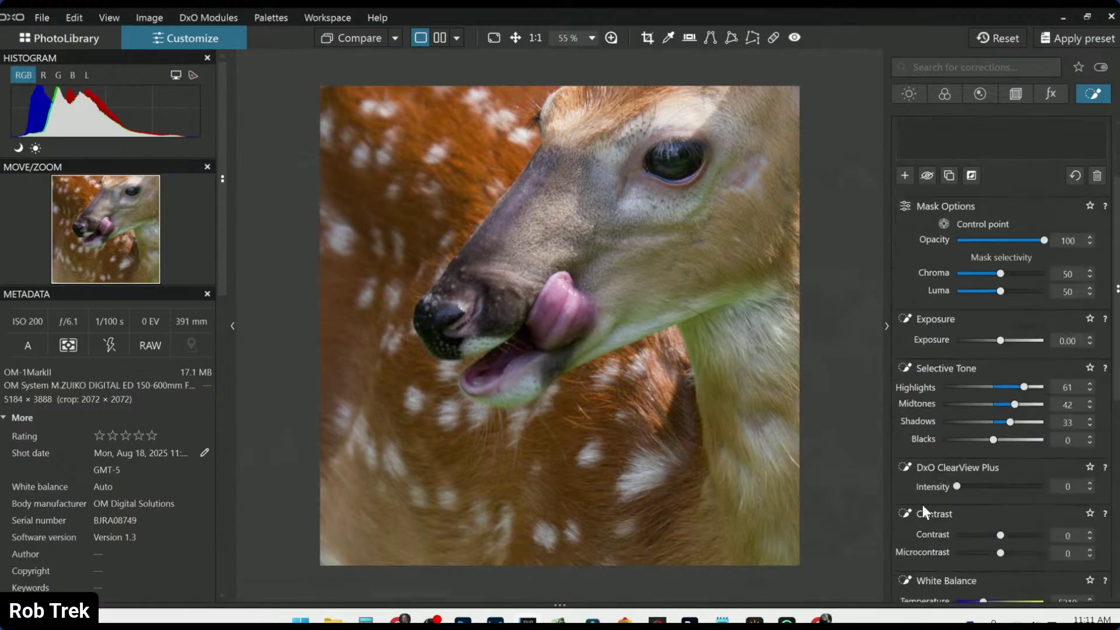
{"action": "left_click", "coordinate": [1007, 485]}
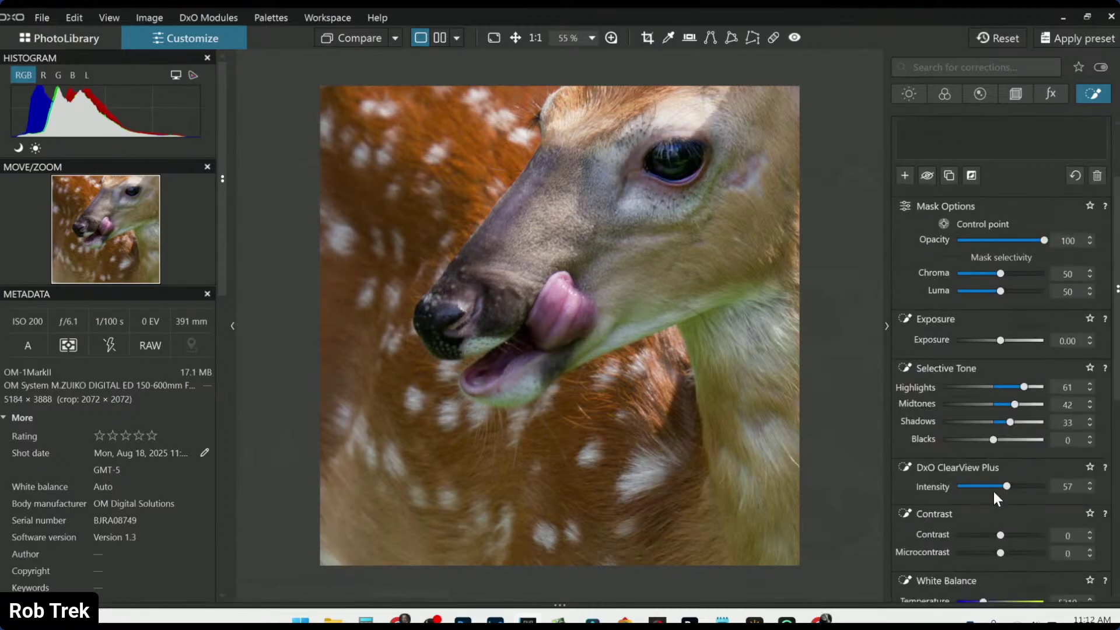
{"action": "left_click", "coordinate": [1026, 552]}
Add a separate control point on the fawn's cheek, enlarge it to cover the face, and set its exposure to 0.64.
{"action": "scroll", "coordinate": [913, 284], "scroll_direction": "up", "scroll_amount": 3}
{"action": "left_click", "coordinate": [907, 281]}
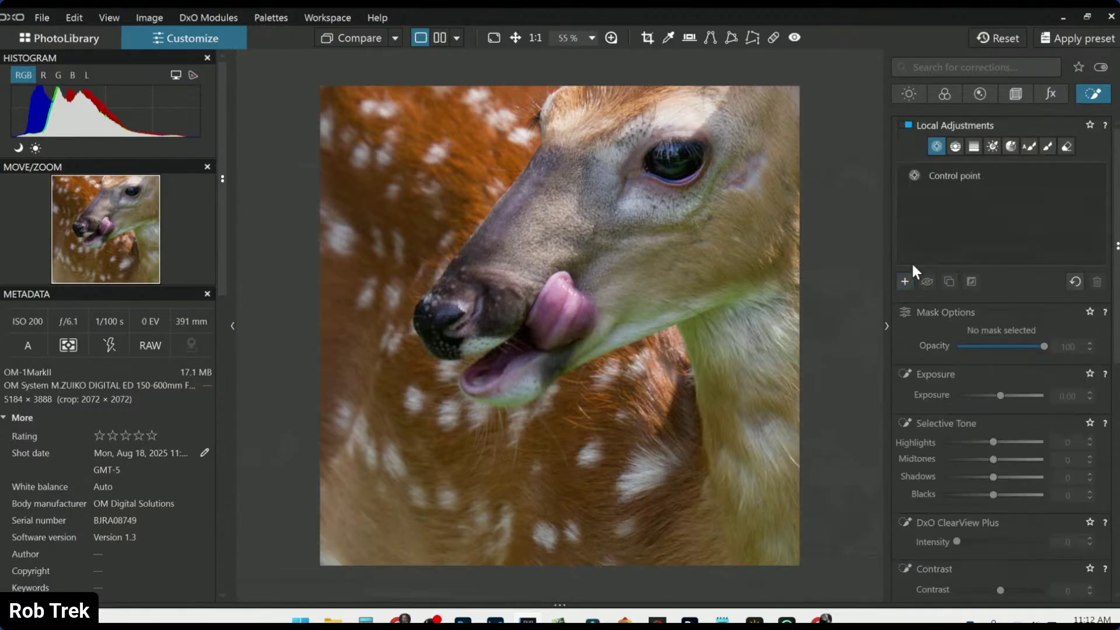
{"action": "left_click", "coordinate": [905, 281]}
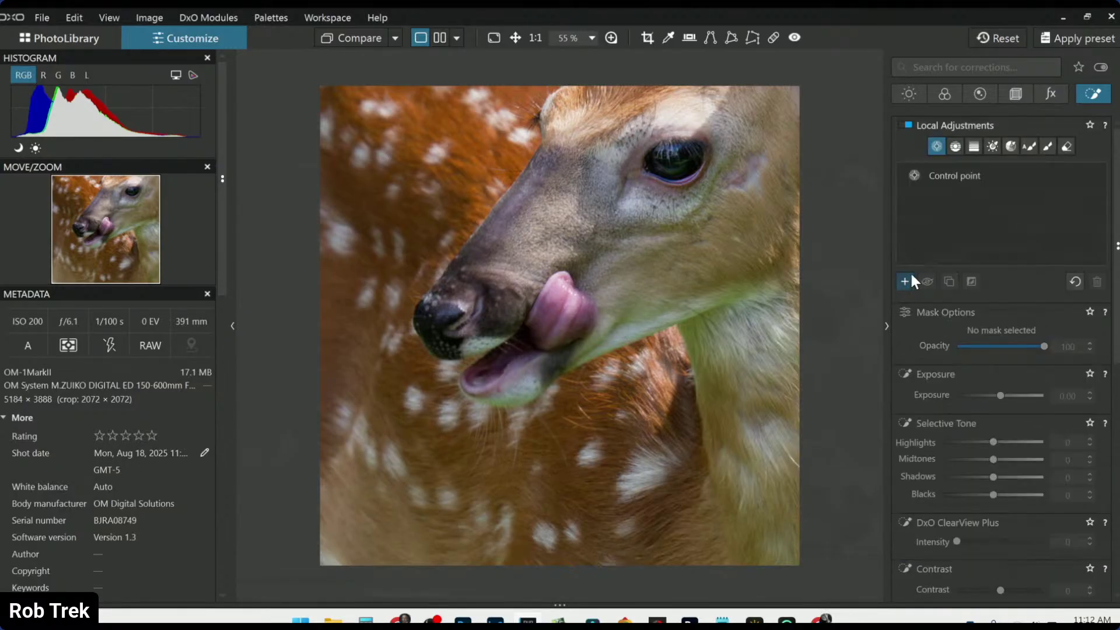
{"action": "left_click", "coordinate": [598, 250]}
{"action": "left_click_drag", "start_coordinate": [681, 165], "coordinate": [819, 240]}
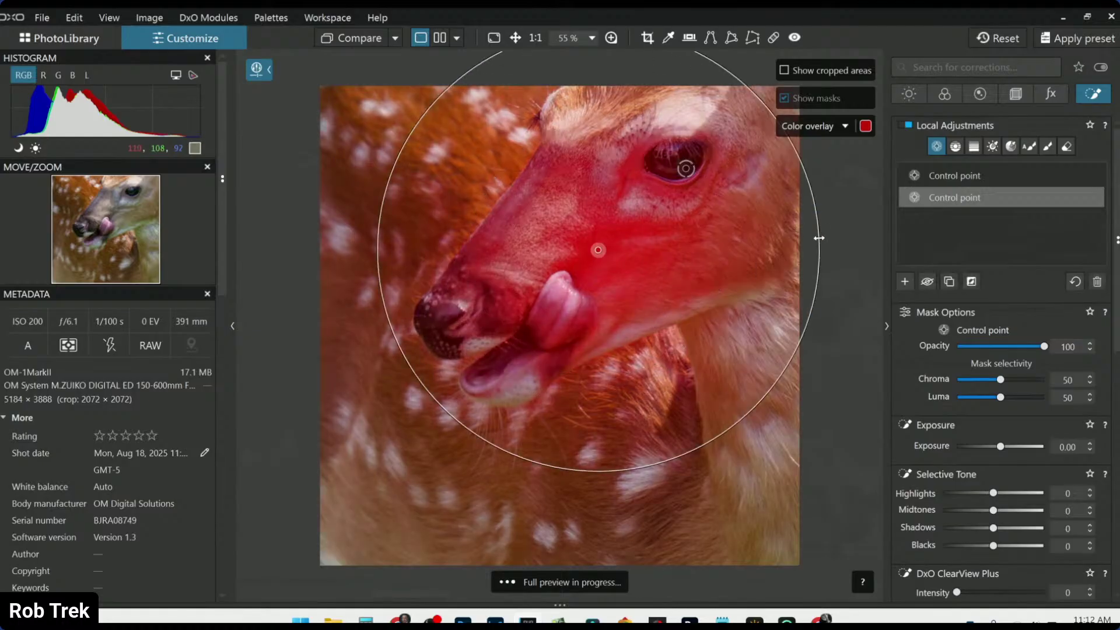
{"action": "left_click_drag", "start_coordinate": [1004, 447], "coordinate": [1007, 447]}
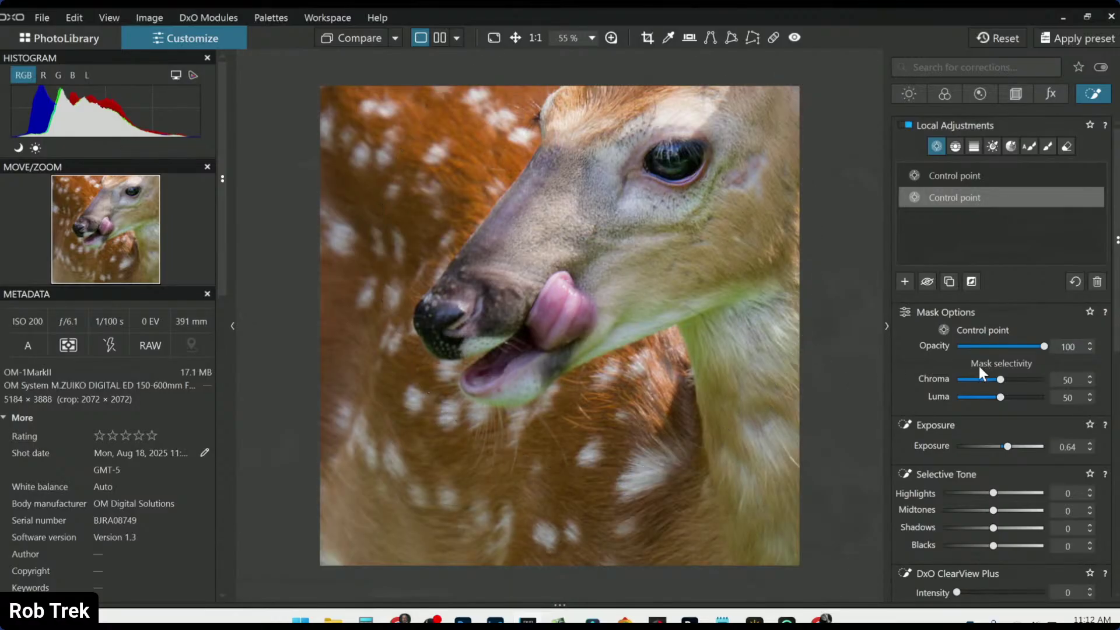
Add a separate control point on the fawn's throat and set its green channel saturation to -78 in HSL.
{"action": "left_click", "coordinate": [904, 282]}
{"action": "left_click", "coordinate": [721, 303]}
{"action": "scroll", "coordinate": [1003, 521], "scroll_direction": "down", "scroll_amount": 7}
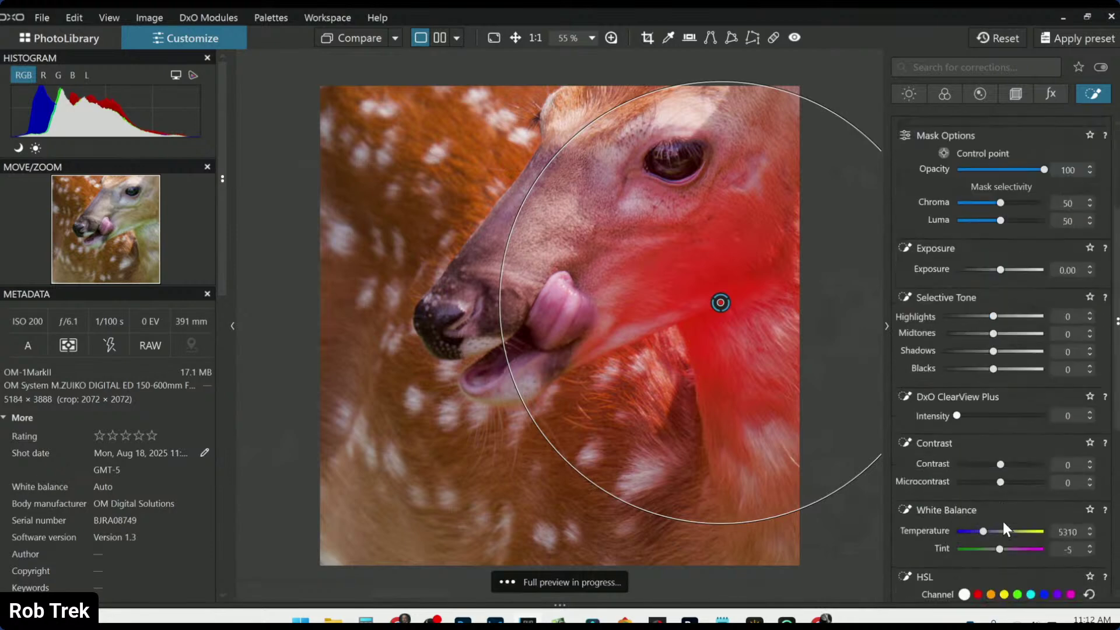
{"action": "scroll", "coordinate": [1002, 521], "scroll_direction": "down", "scroll_amount": 3}
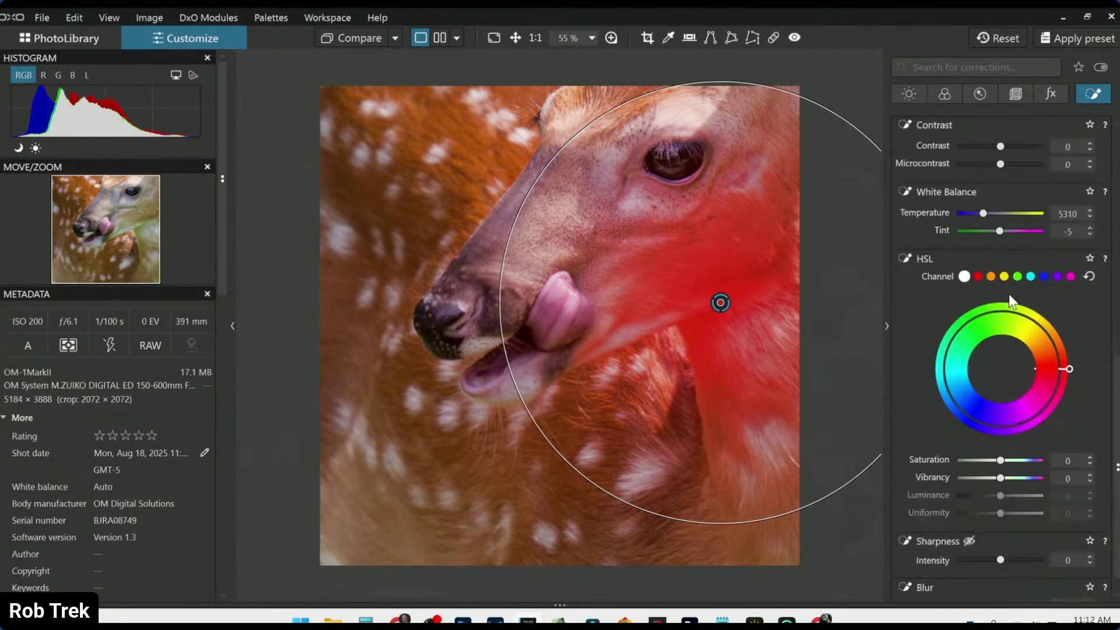
{"action": "left_click", "coordinate": [1016, 277]}
{"action": "left_click_drag", "start_coordinate": [1001, 460], "coordinate": [967, 457]}
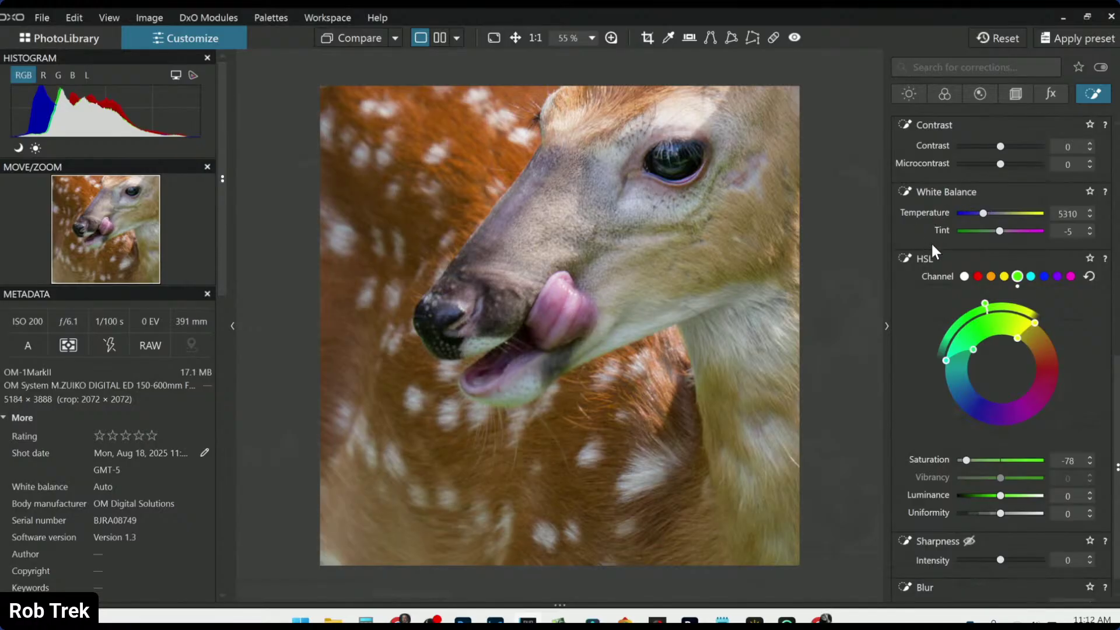
Sample the orange background fur as the global HSL channel and set its saturation to 13.
{"action": "scroll", "coordinate": [930, 240], "scroll_direction": "up", "scroll_amount": 5}
{"action": "scroll", "coordinate": [929, 325], "scroll_direction": "up", "scroll_amount": 5}
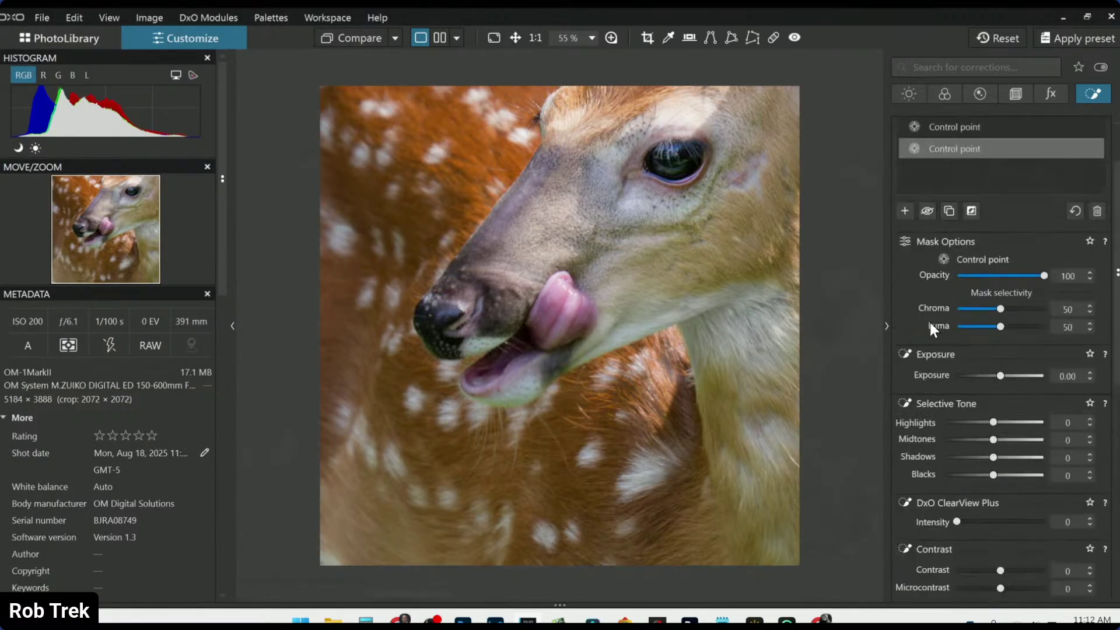
{"action": "left_click", "coordinate": [944, 94]}
{"action": "scroll", "coordinate": [977, 359], "scroll_direction": "down", "scroll_amount": 10}
{"action": "scroll", "coordinate": [986, 379], "scroll_direction": "down", "scroll_amount": 1}
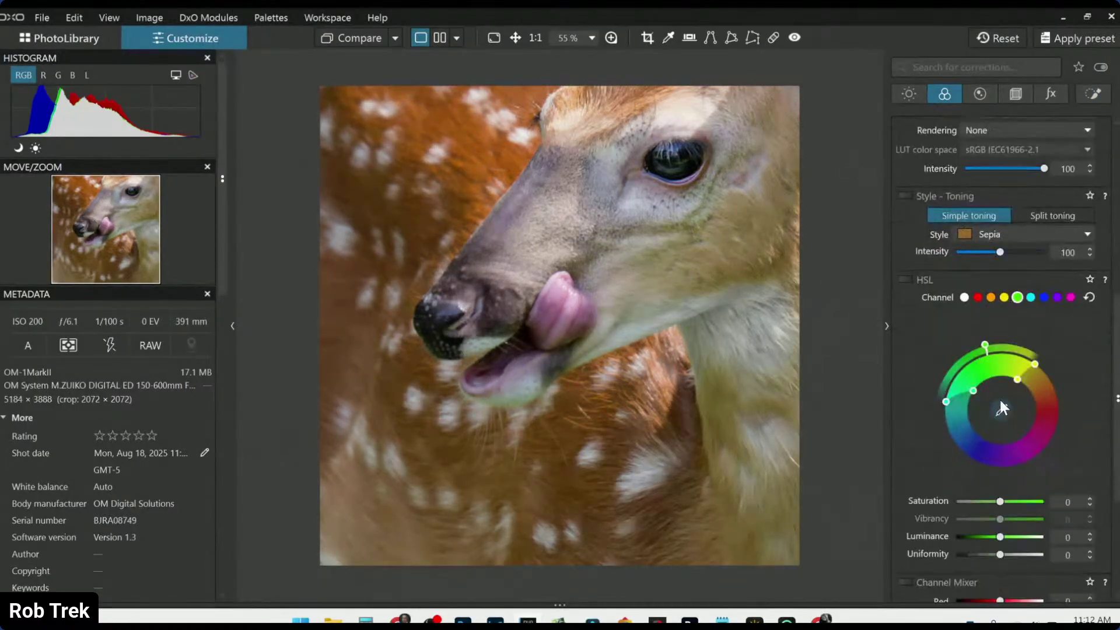
{"action": "left_click", "coordinate": [1002, 409]}
{"action": "left_click", "coordinate": [514, 198]}
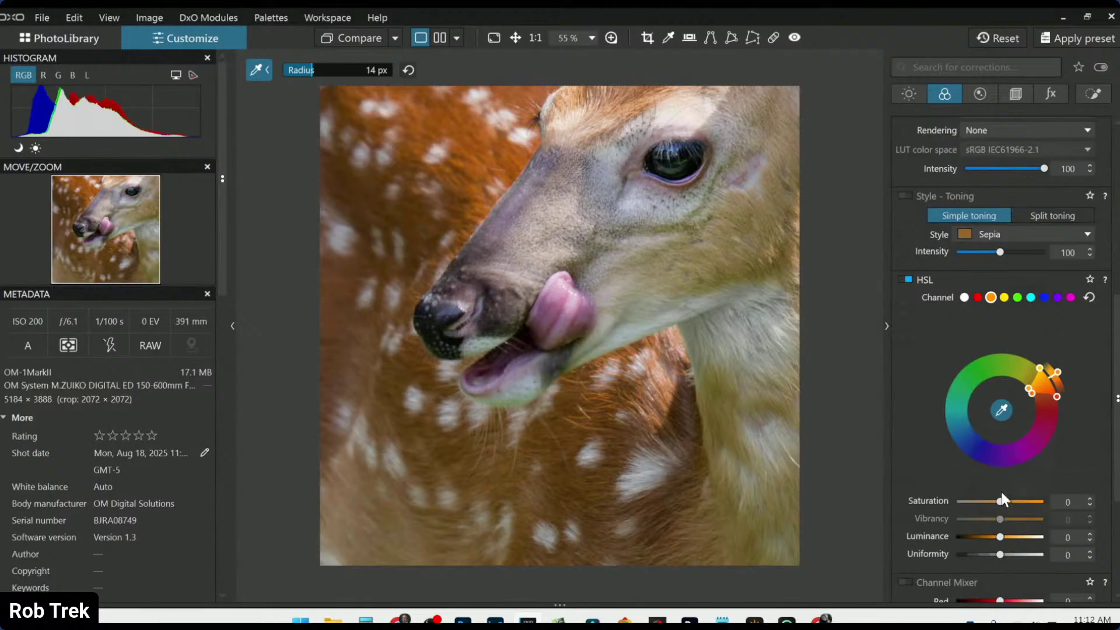
{"action": "left_click_drag", "start_coordinate": [1001, 502], "coordinate": [1006, 500]}
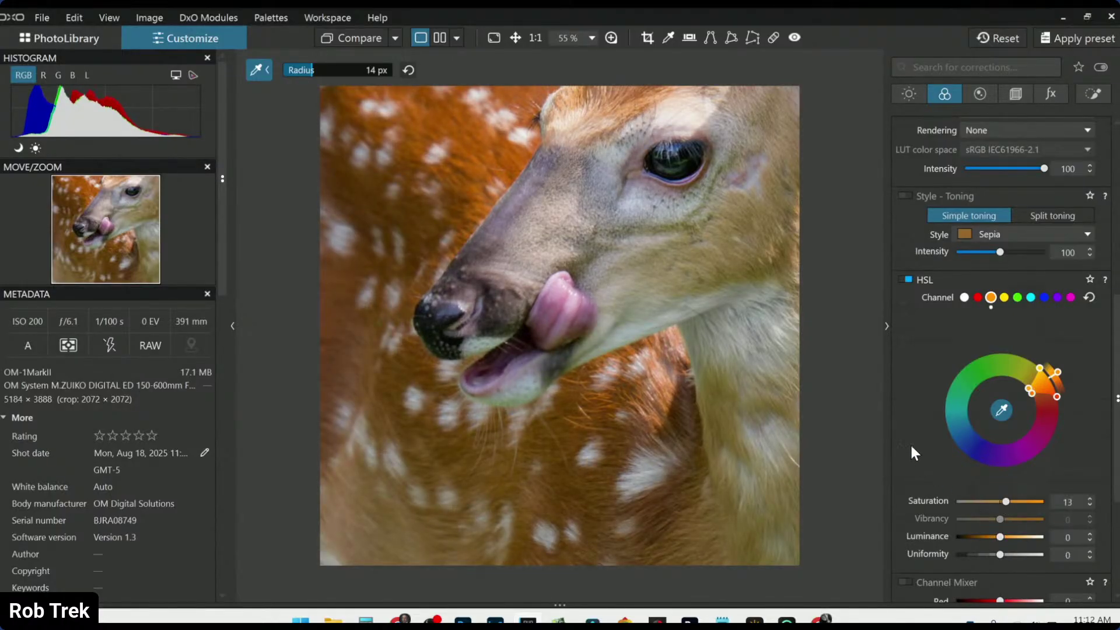
Resample the HSL channel from the tan fur behind the fawn's jaw and set its luminance to 3.
{"action": "left_click", "coordinate": [769, 244]}
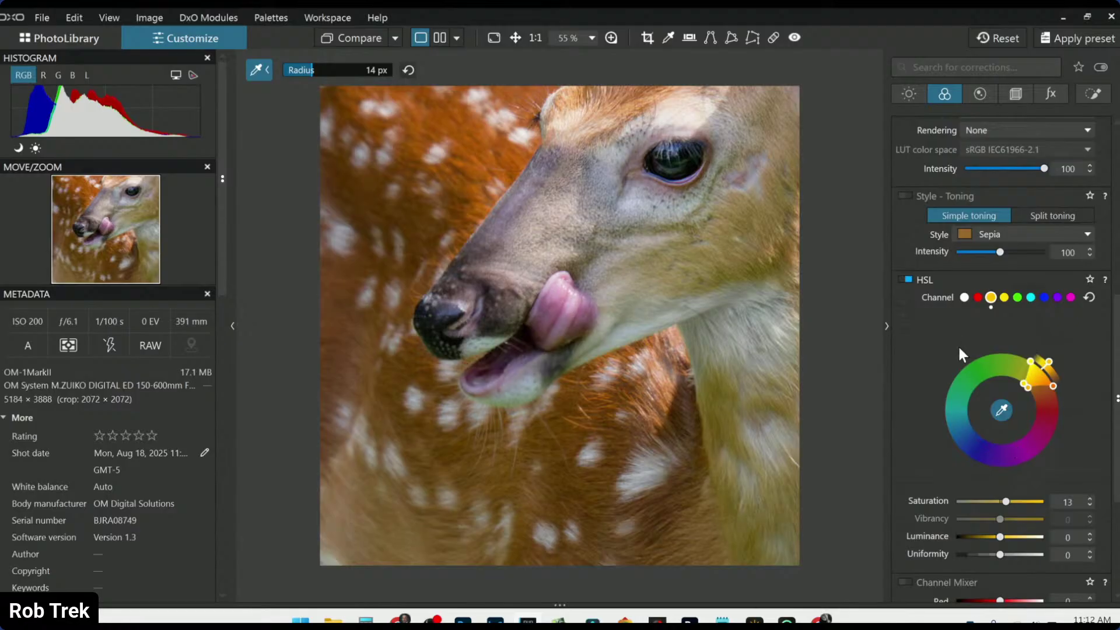
{"action": "scroll", "coordinate": [957, 356], "scroll_direction": "down", "scroll_amount": 2}
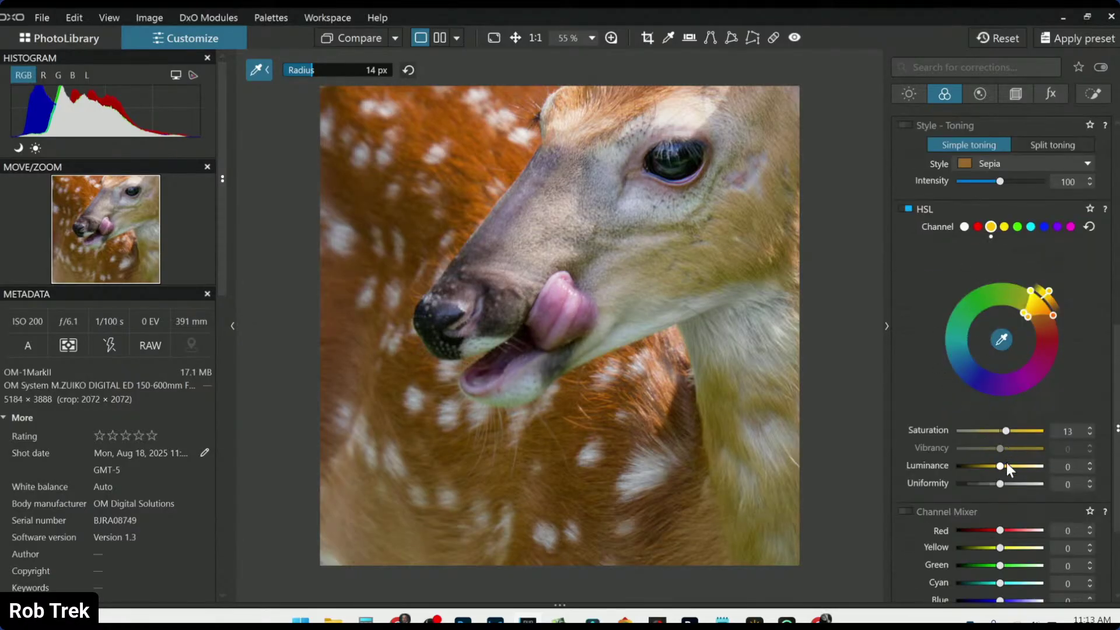
{"action": "mouse_move", "coordinate": [1002, 467]}
{"action": "left_mouse_down"}
{"action": "mouse_move", "coordinate": [987, 465]}
{"action": "mouse_move", "coordinate": [1001, 466]}
{"action": "left_mouse_up"}
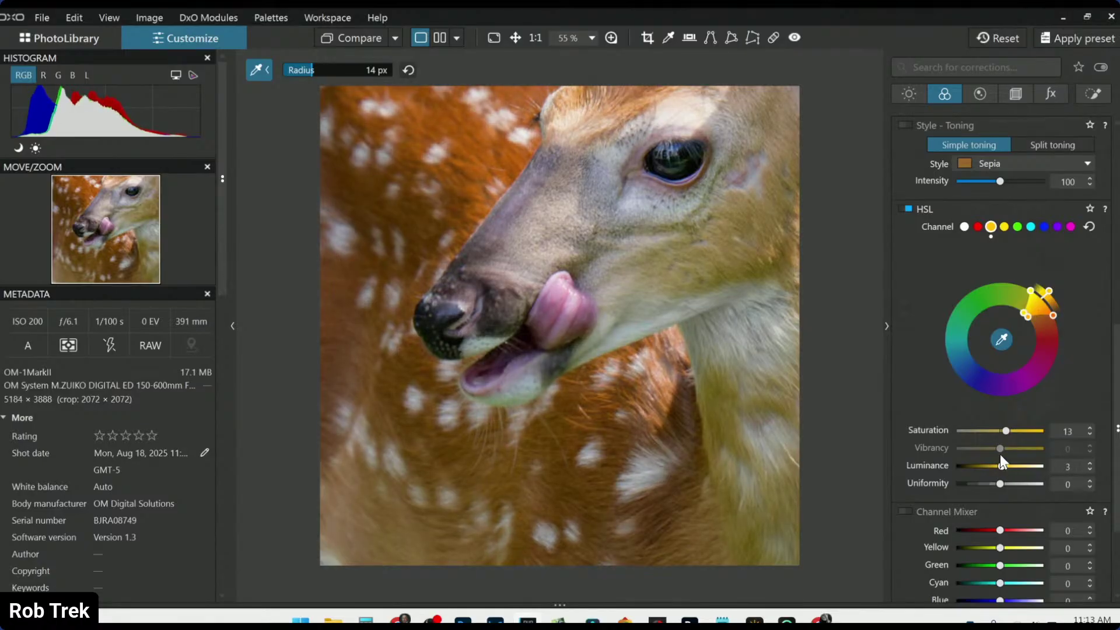
{"action": "scroll", "coordinate": [920, 359], "scroll_direction": "down", "scroll_amount": 2}
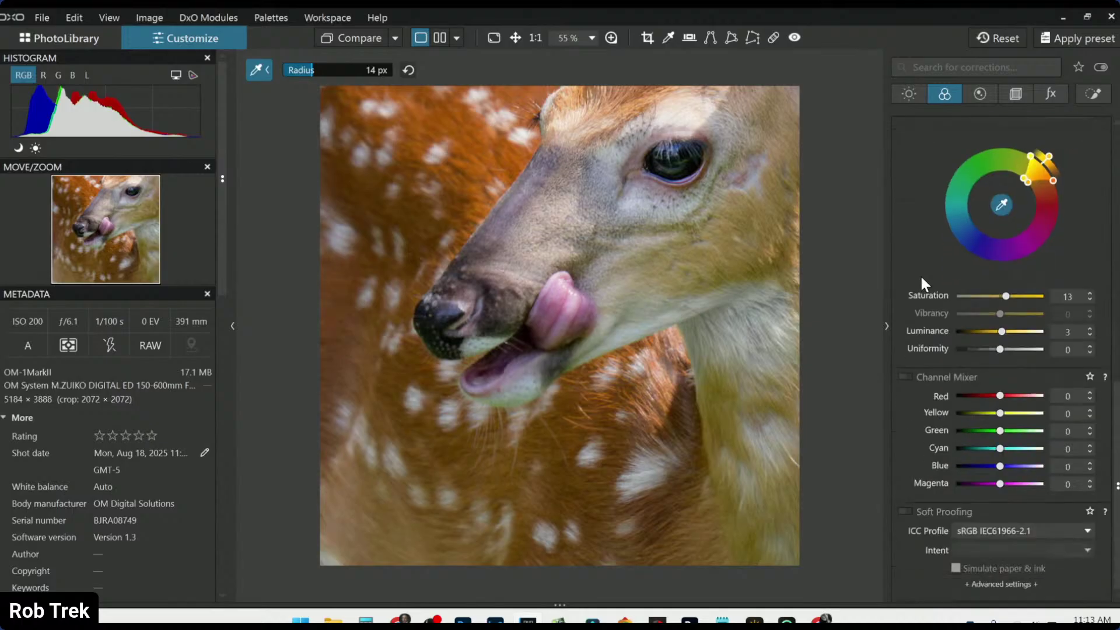
Extend the cheek control point's mask with a further point on the muzzle and reduce that point's radius.
{"action": "scroll", "coordinate": [920, 275], "scroll_direction": "up", "scroll_amount": 5}
{"action": "scroll", "coordinate": [922, 239], "scroll_direction": "up", "scroll_amount": 9}
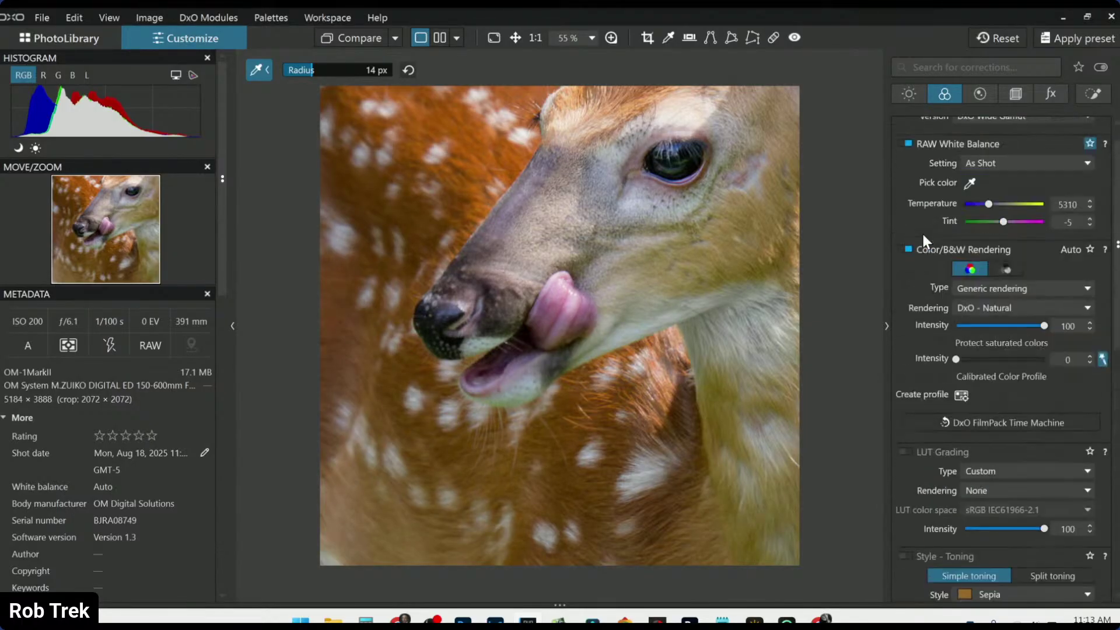
{"action": "scroll", "coordinate": [683, 267], "scroll_direction": "down", "scroll_amount": 1}
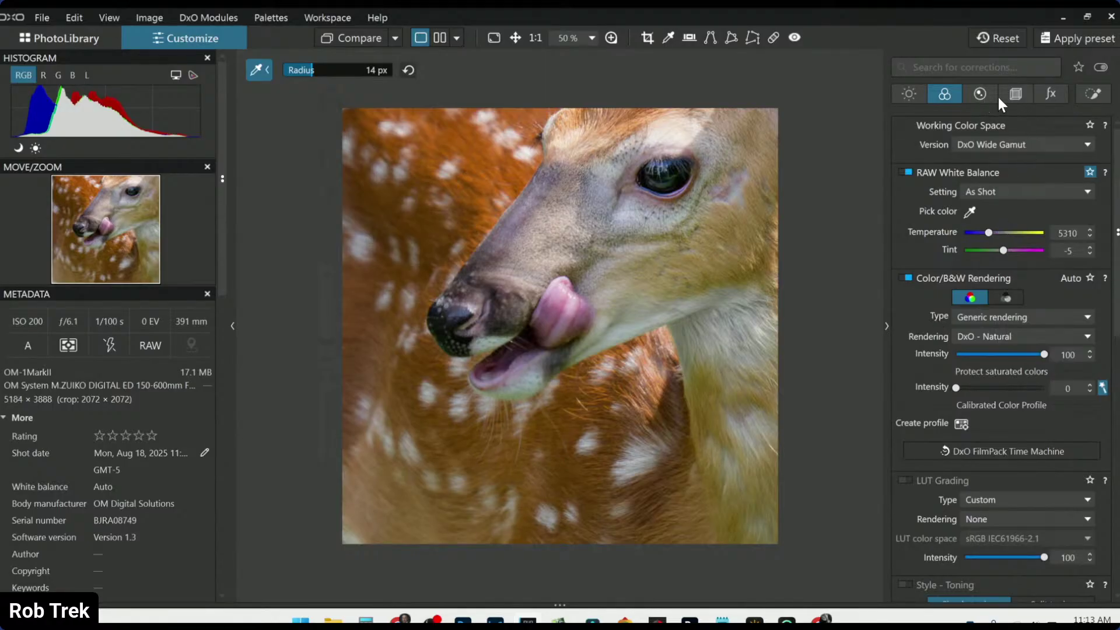
{"action": "left_click", "coordinate": [1093, 94]}
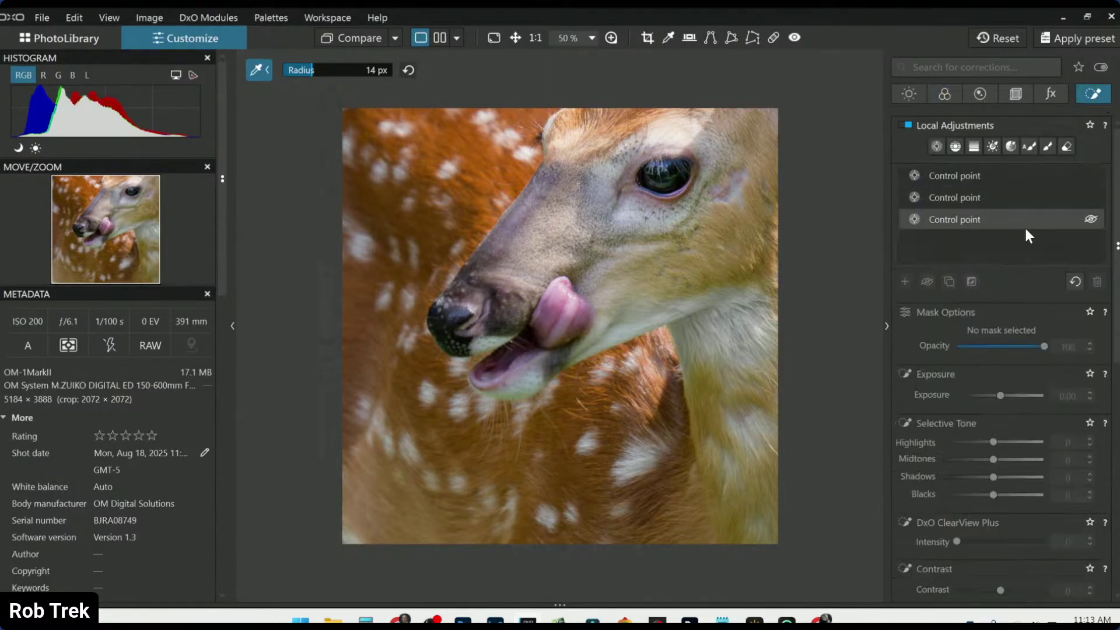
{"action": "left_click", "coordinate": [937, 200]}
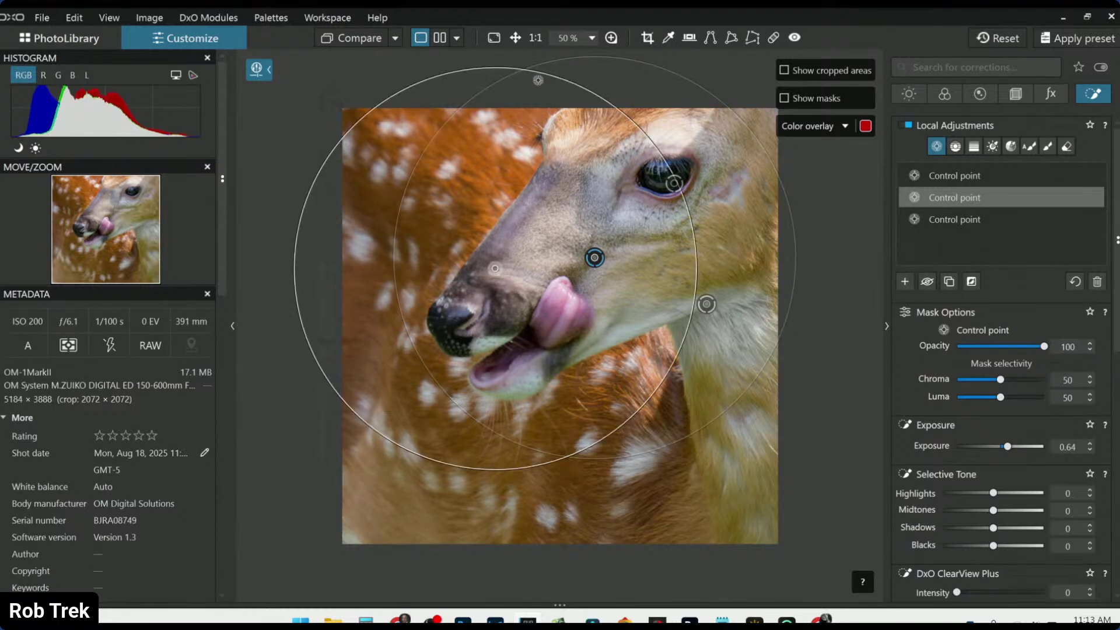
{"action": "left_click_drag", "start_coordinate": [534, 92], "coordinate": [526, 217]}
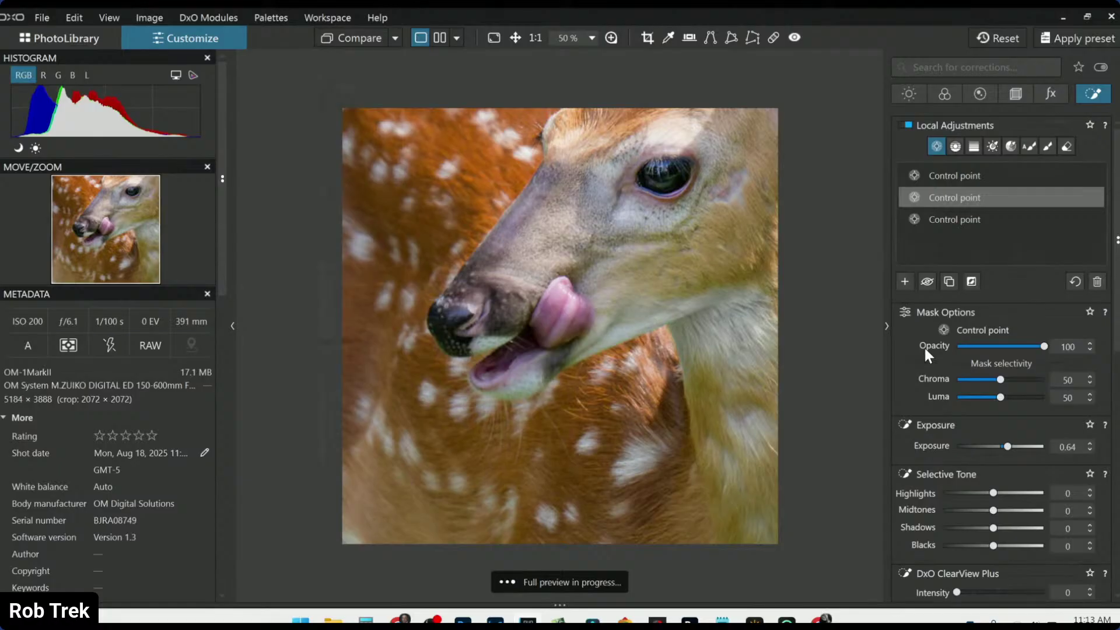
Add a separate control point on the fawn's tongue and set its red channel saturation to 16.
{"action": "left_click", "coordinate": [906, 285]}
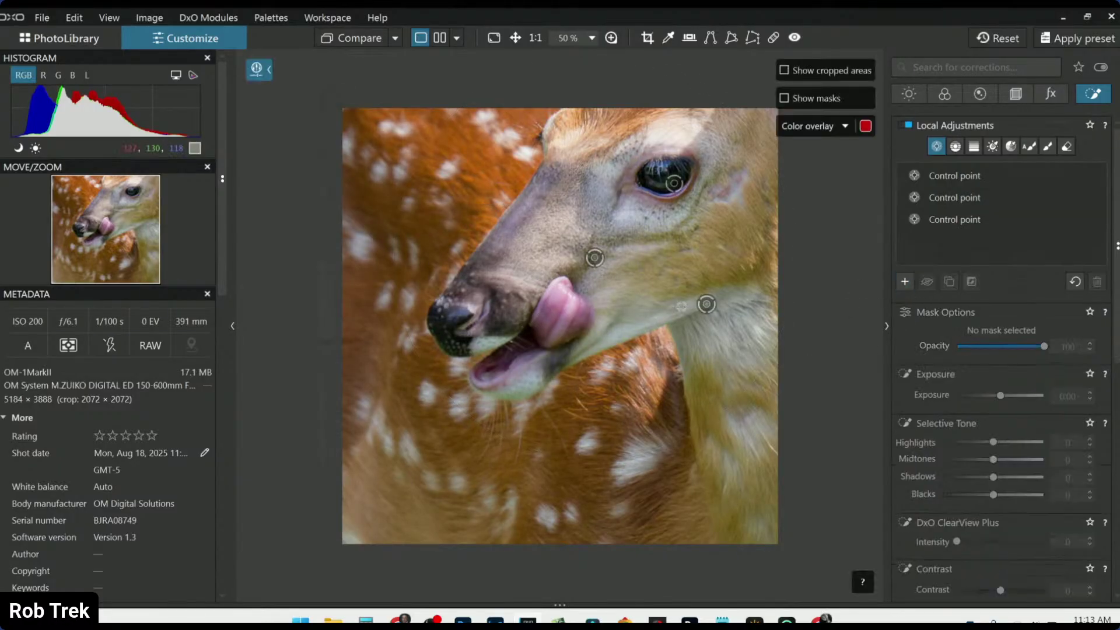
{"action": "left_click", "coordinate": [551, 322]}
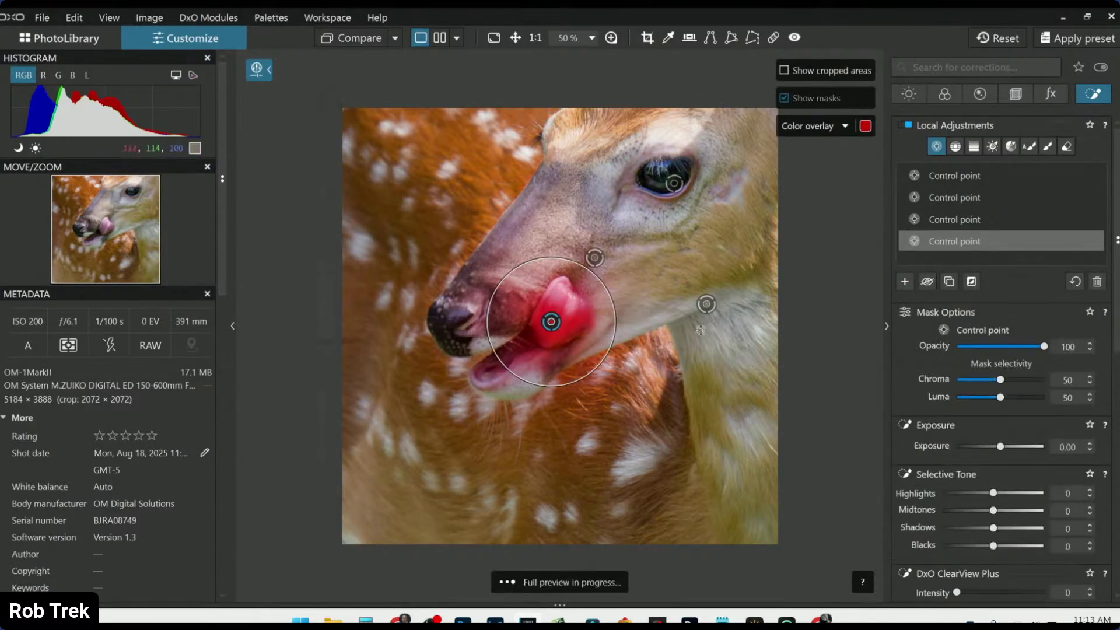
{"action": "scroll", "coordinate": [980, 358], "scroll_direction": "down", "scroll_amount": 5}
{"action": "scroll", "coordinate": [979, 362], "scroll_direction": "down", "scroll_amount": 5}
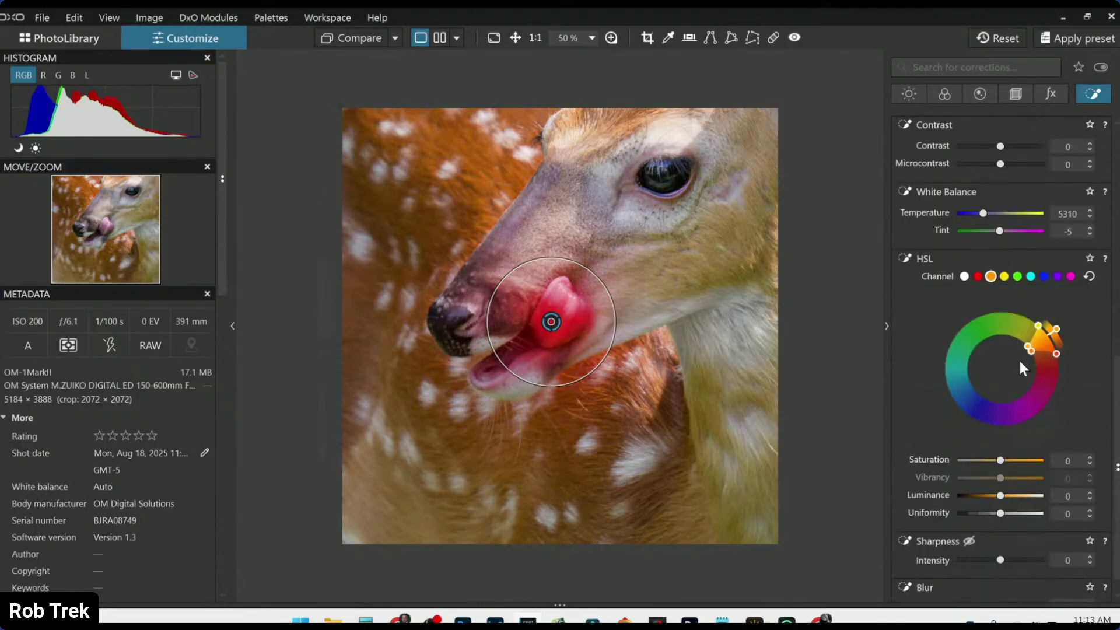
{"action": "left_click", "coordinate": [978, 277]}
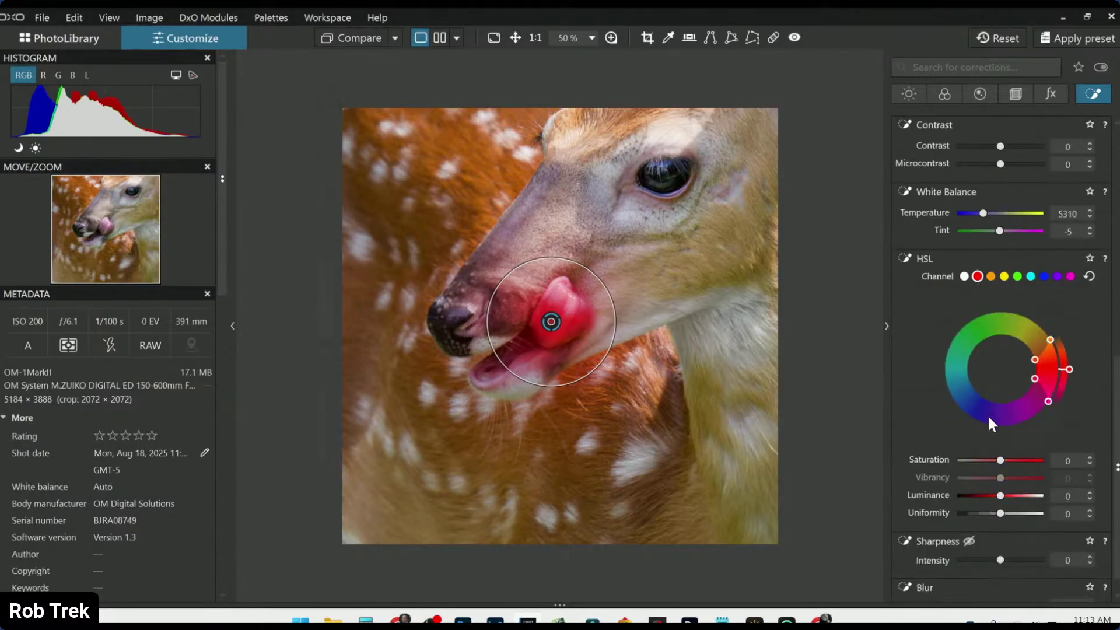
{"action": "mouse_move", "coordinate": [1002, 460]}
{"action": "left_mouse_down"}
{"action": "mouse_move", "coordinate": [1016, 461]}
{"action": "mouse_move", "coordinate": [1006, 460]}
{"action": "left_mouse_up"}
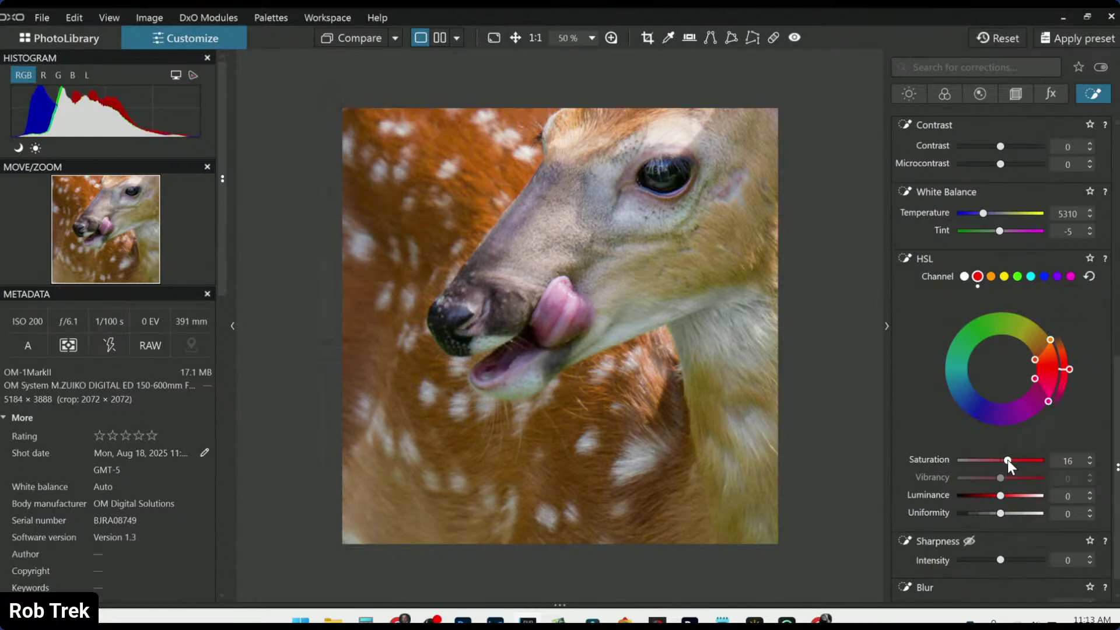
Shift the tongue's red range slightly towards magenta, set its luminance to -15 and its saturation to 29.
{"action": "left_click_drag", "start_coordinate": [1033, 365], "coordinate": [1030, 391]}
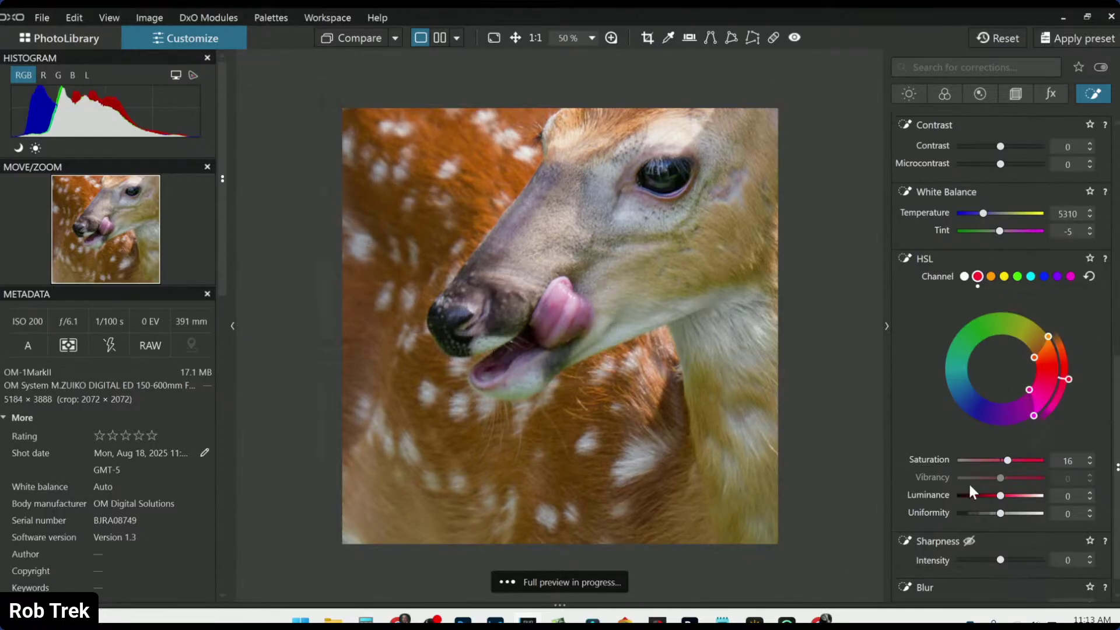
{"action": "left_click_drag", "start_coordinate": [1001, 495], "coordinate": [1013, 461]}
{"action": "left_click", "coordinate": [1009, 462]}
{"action": "key", "text": "l"}
{"action": "scroll", "coordinate": [722, 365], "scroll_direction": "down", "scroll_amount": 1}
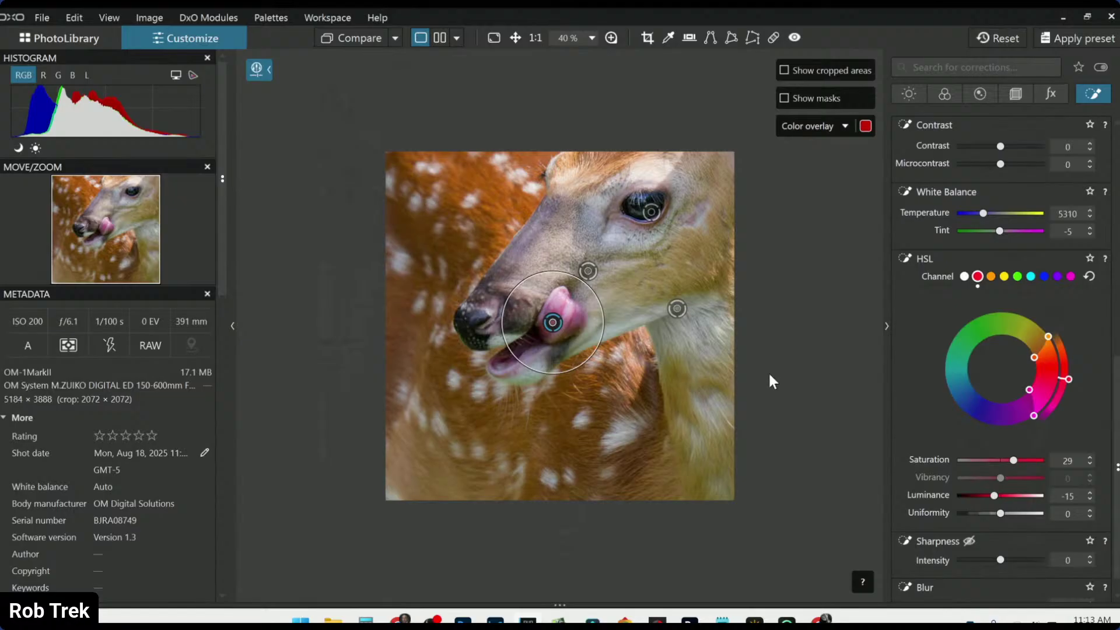
{"action": "key", "text": "l"}
{"action": "scroll", "coordinate": [747, 375], "scroll_direction": "down", "scroll_amount": 1}
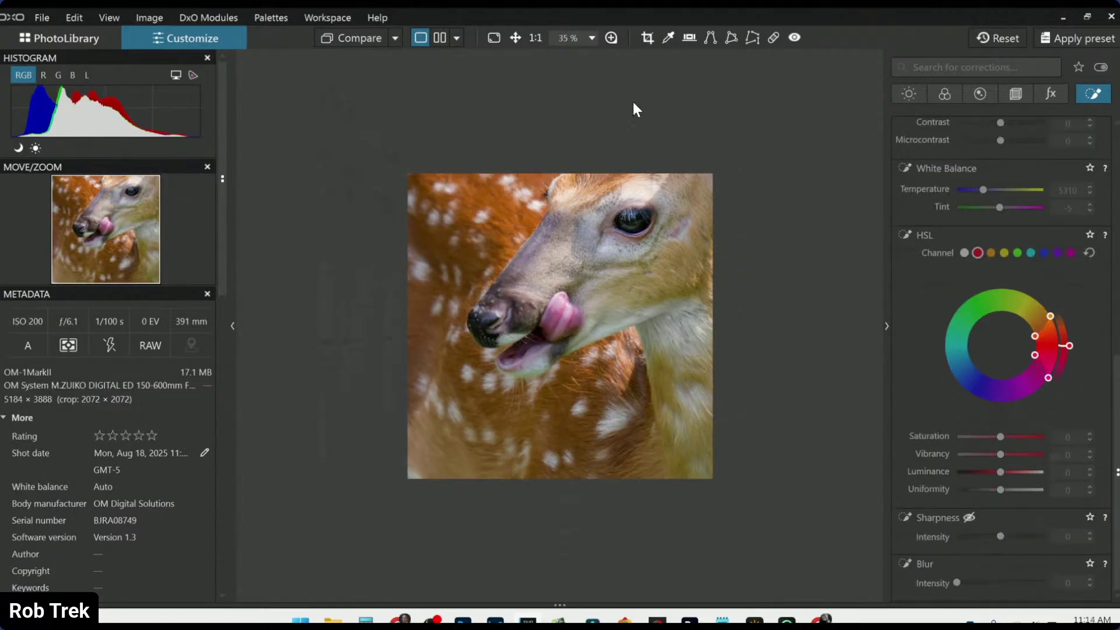
Compare the edited fawn photo with the original, including a side-by-side view, and return to the single view.
{"action": "left_click", "coordinate": [387, 39]}
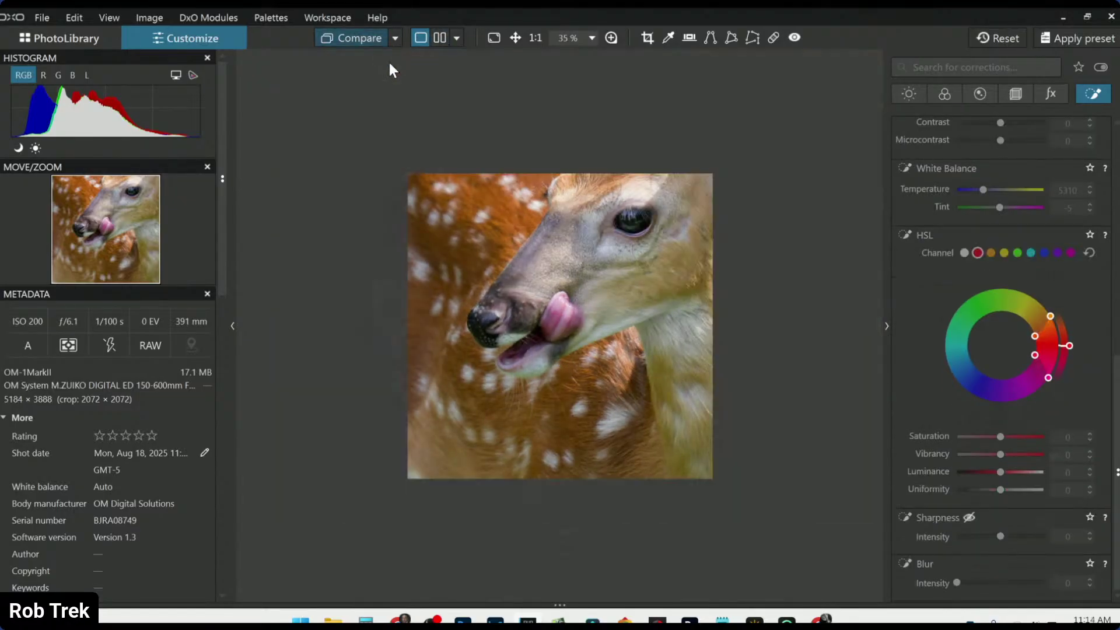
{"action": "scroll", "coordinate": [509, 244], "scroll_direction": "down", "scroll_amount": 1}
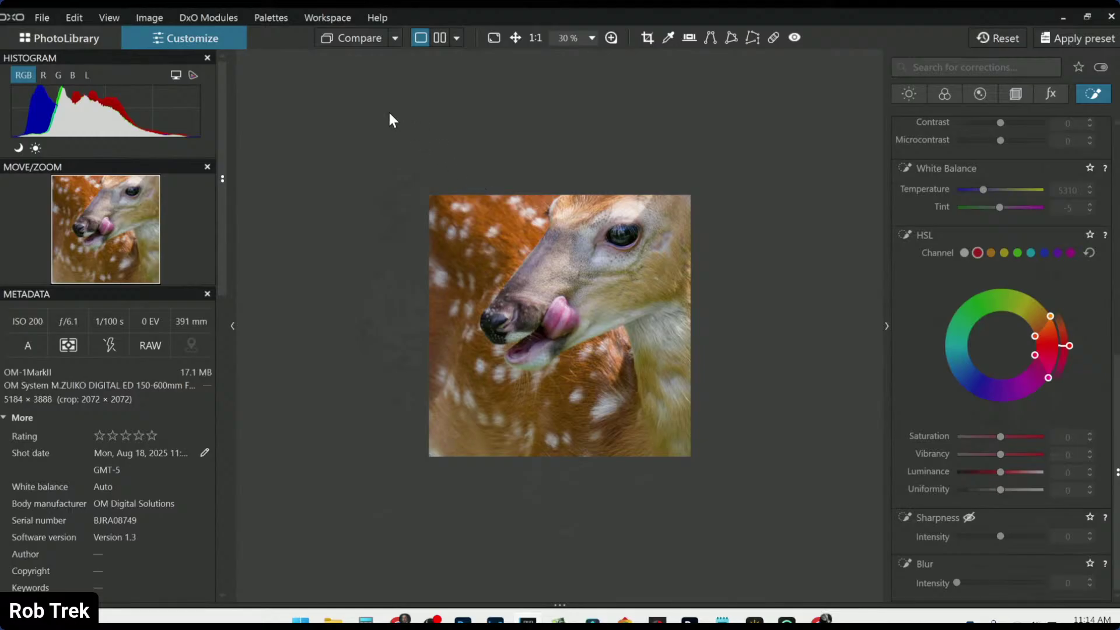
{"action": "left_click", "coordinate": [330, 45]}
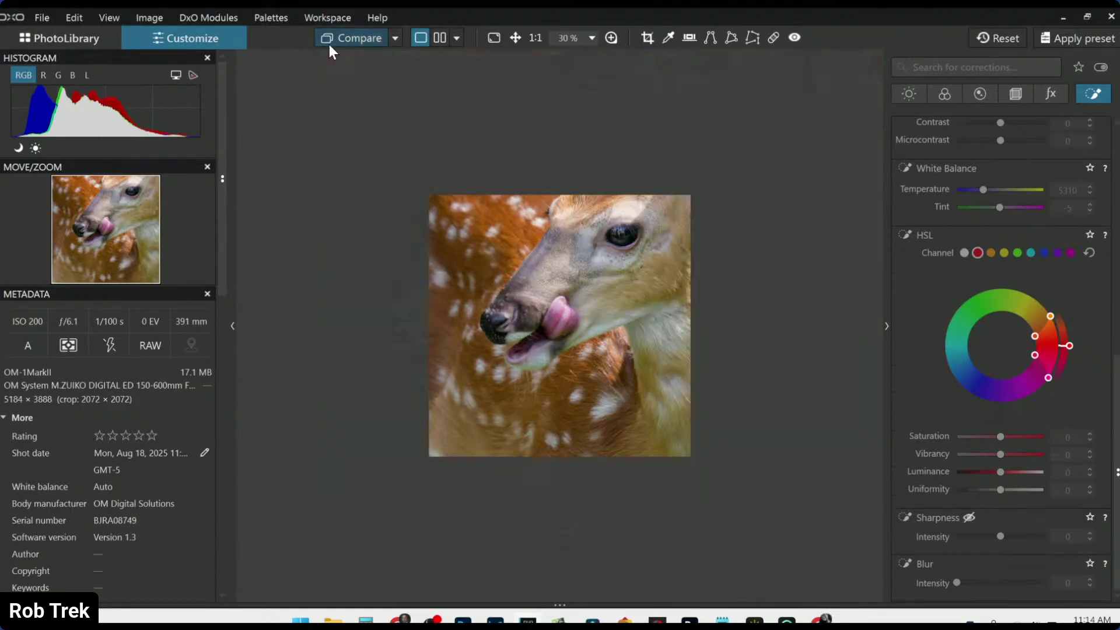
{"action": "left_click", "coordinate": [329, 44]}
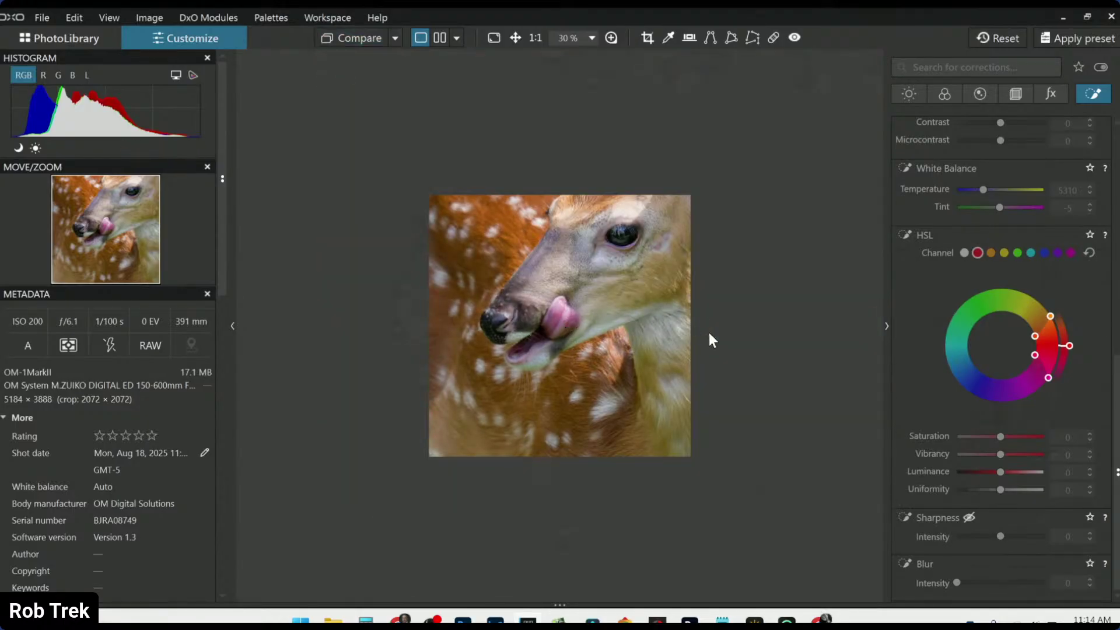
{"action": "left_click", "coordinate": [440, 37]}
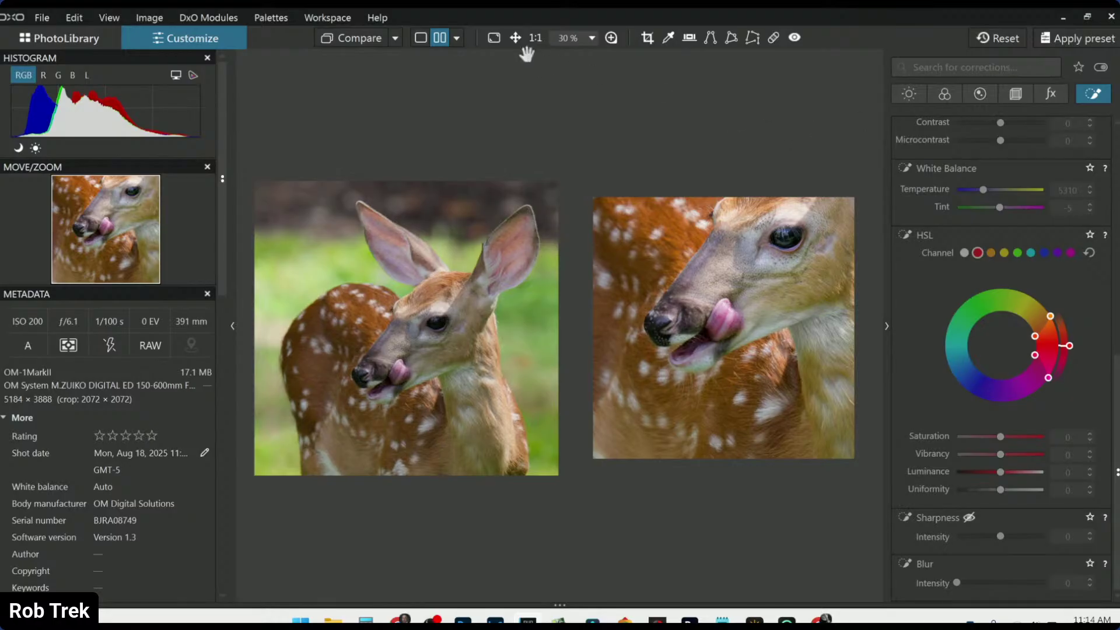
{"action": "left_click", "coordinate": [421, 38]}
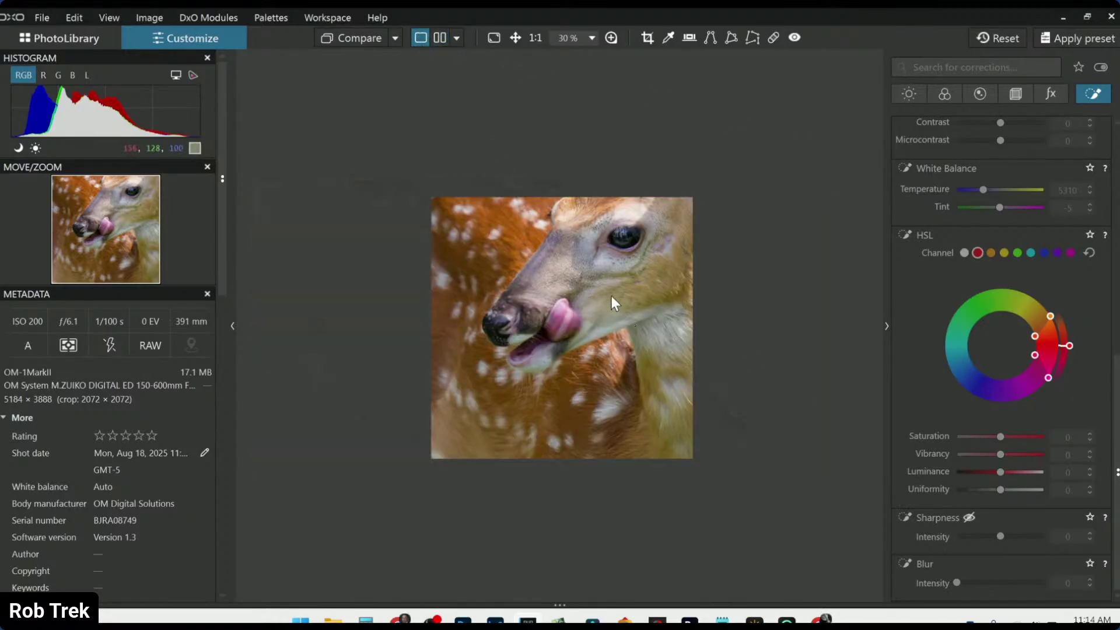
{"action": "scroll", "coordinate": [615, 304], "scroll_direction": "up", "scroll_amount": 2}
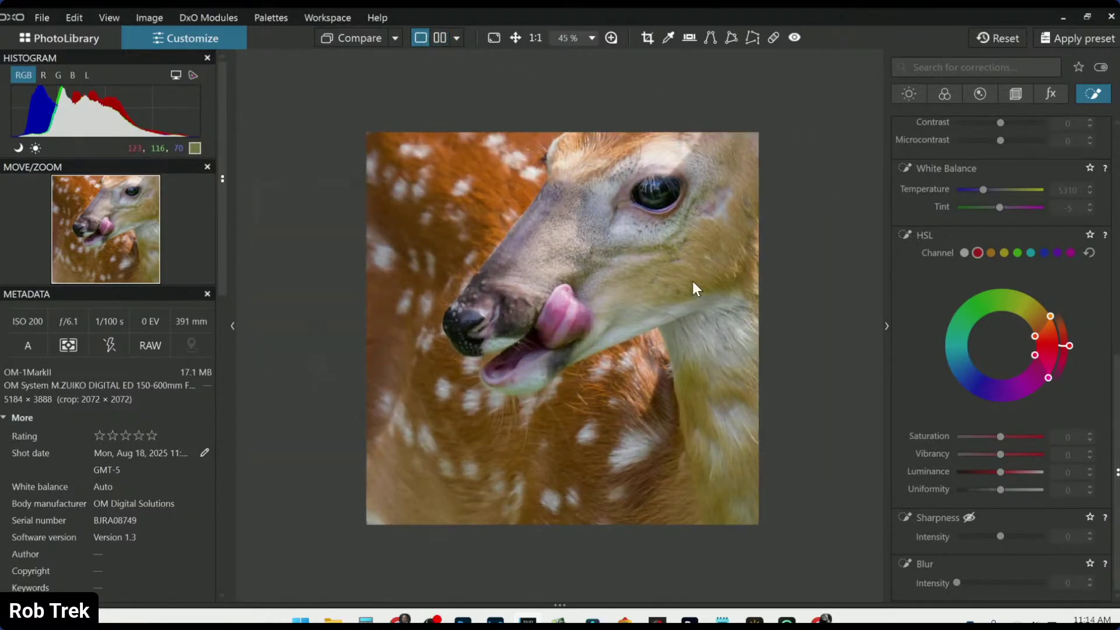
Export the edited fawn photo to disk and return to the photo library.
{"action": "left_click", "coordinate": [980, 94]}
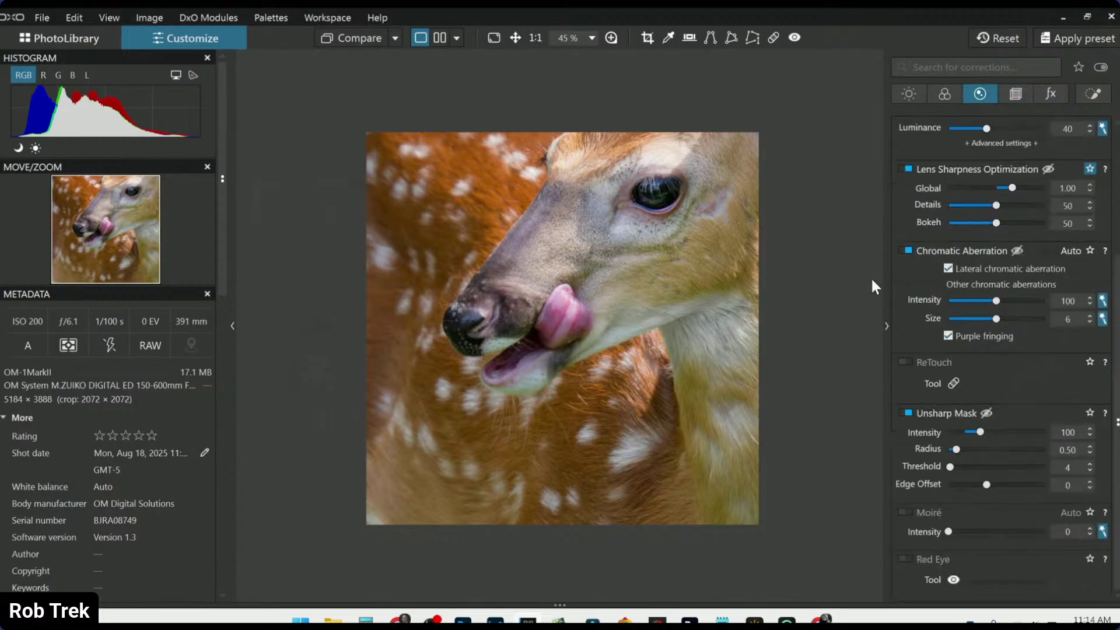
{"action": "right_click", "coordinate": [702, 279]}
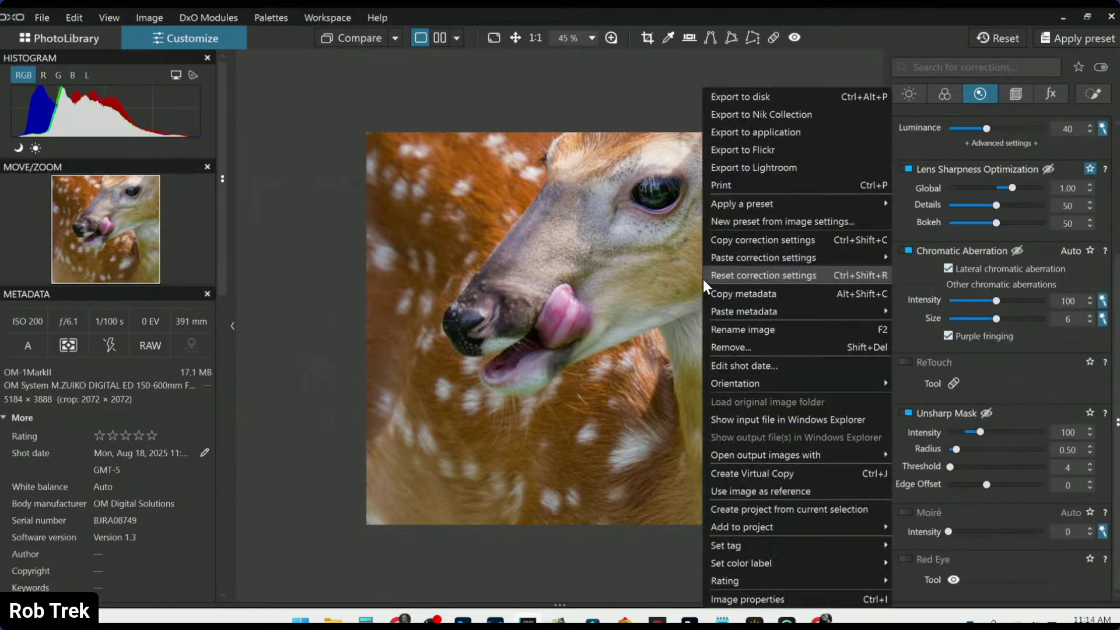
{"action": "left_click", "coordinate": [769, 98]}
{"action": "key", "text": "Escape"}
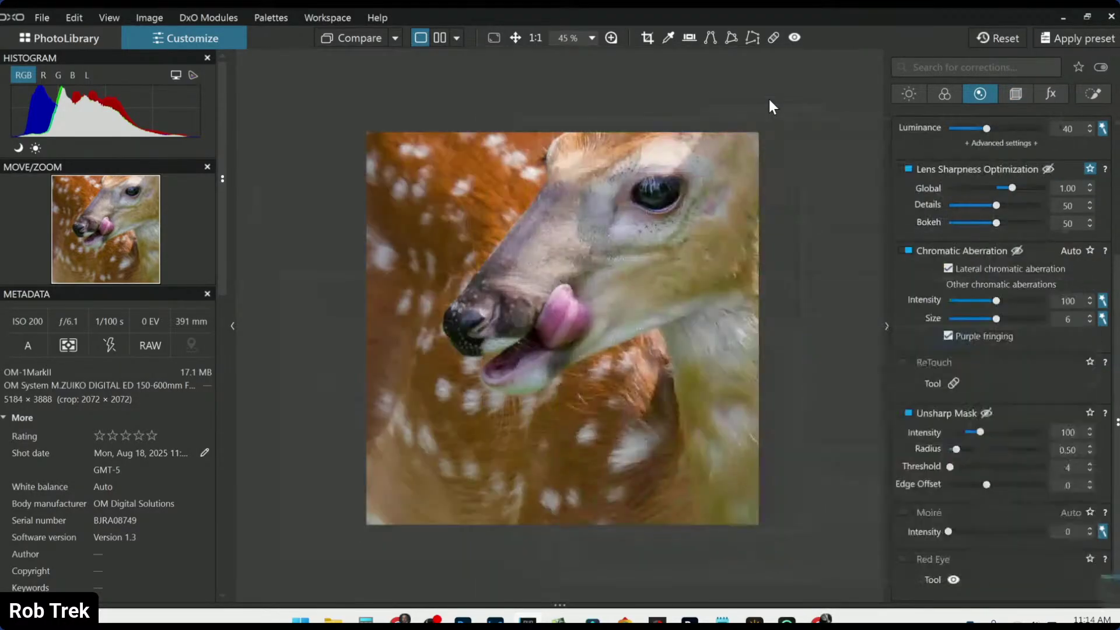
{"action": "left_click", "coordinate": [34, 38]}
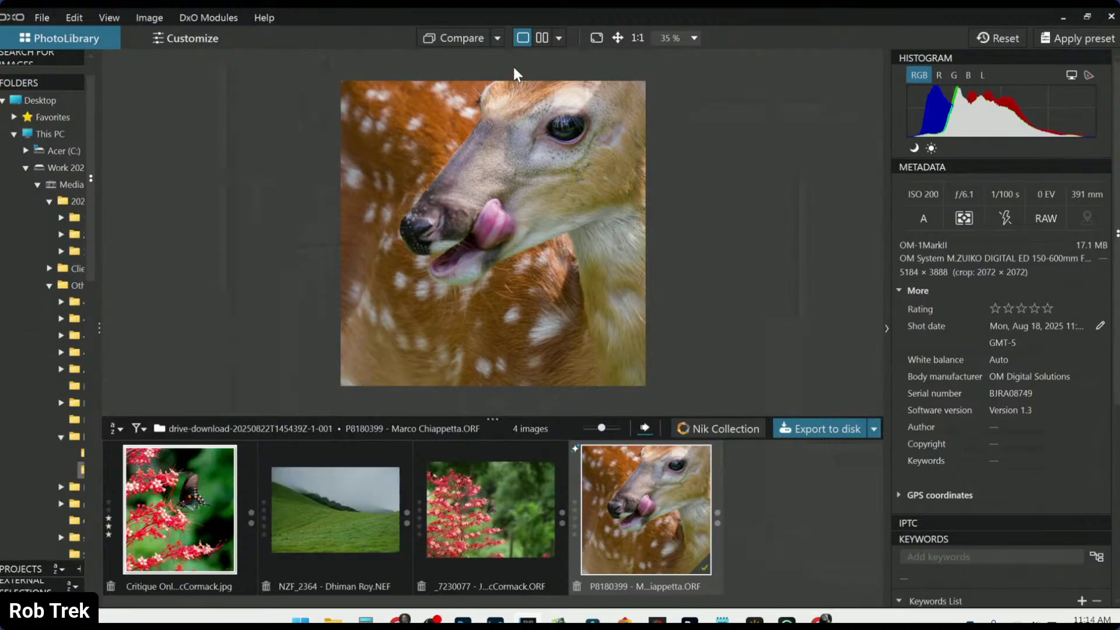
Choose the edited fawn as the comparison reference, reset the RAW photo's edits and show both side by side without the side panels.
{"action": "left_click", "coordinate": [498, 38]}
{"action": "left_click", "coordinate": [515, 125]}
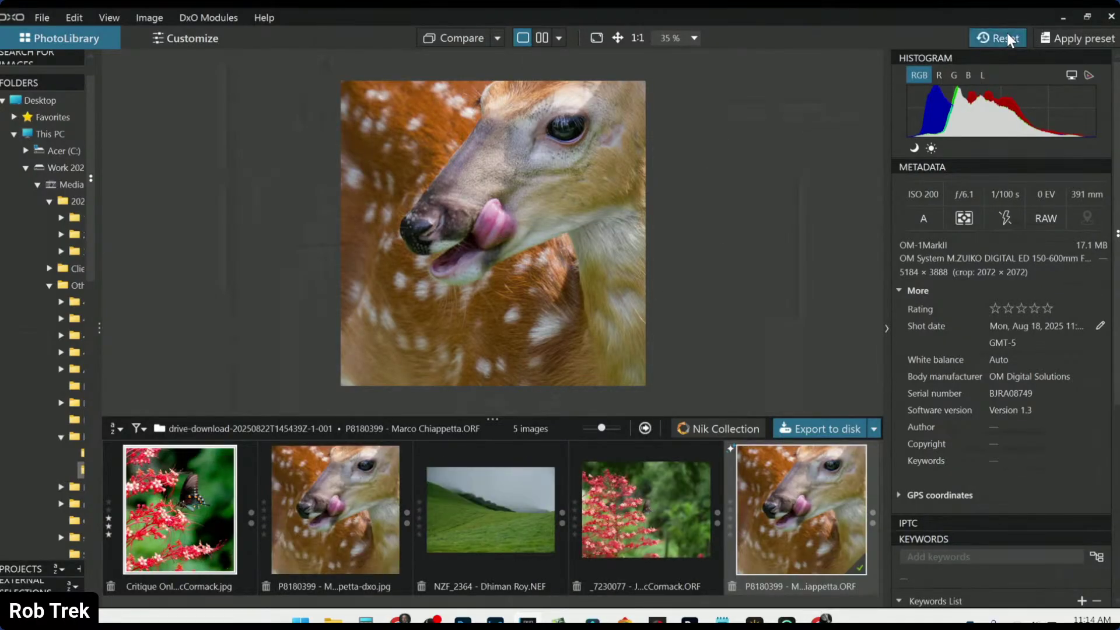
{"action": "left_click", "coordinate": [1006, 32]}
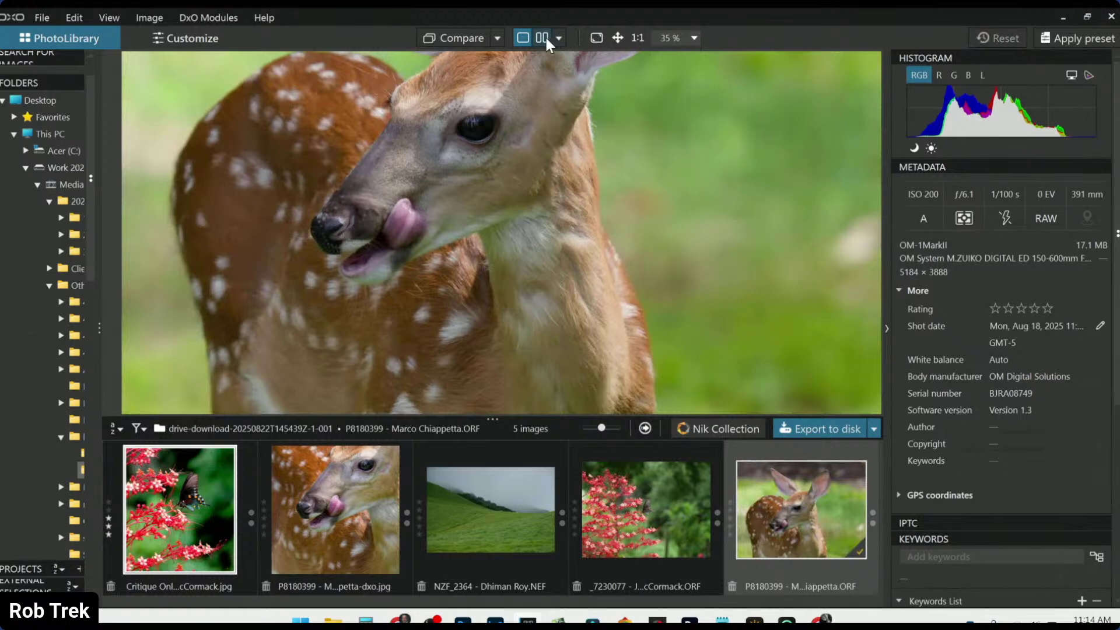
{"action": "left_click", "coordinate": [547, 38]}
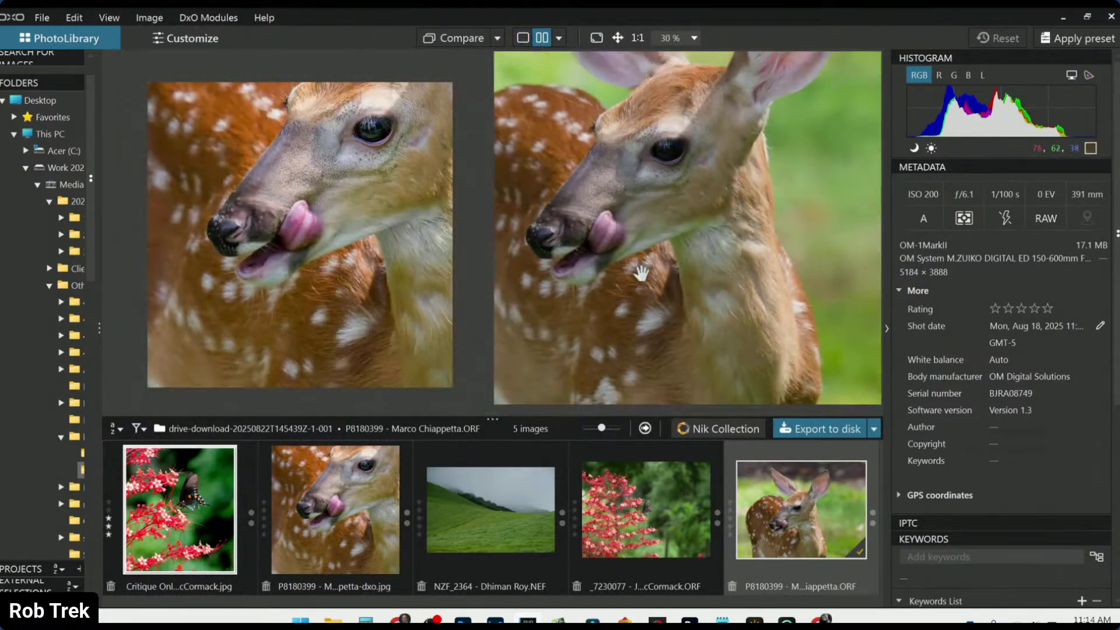
{"action": "key", "text": "Tab"}
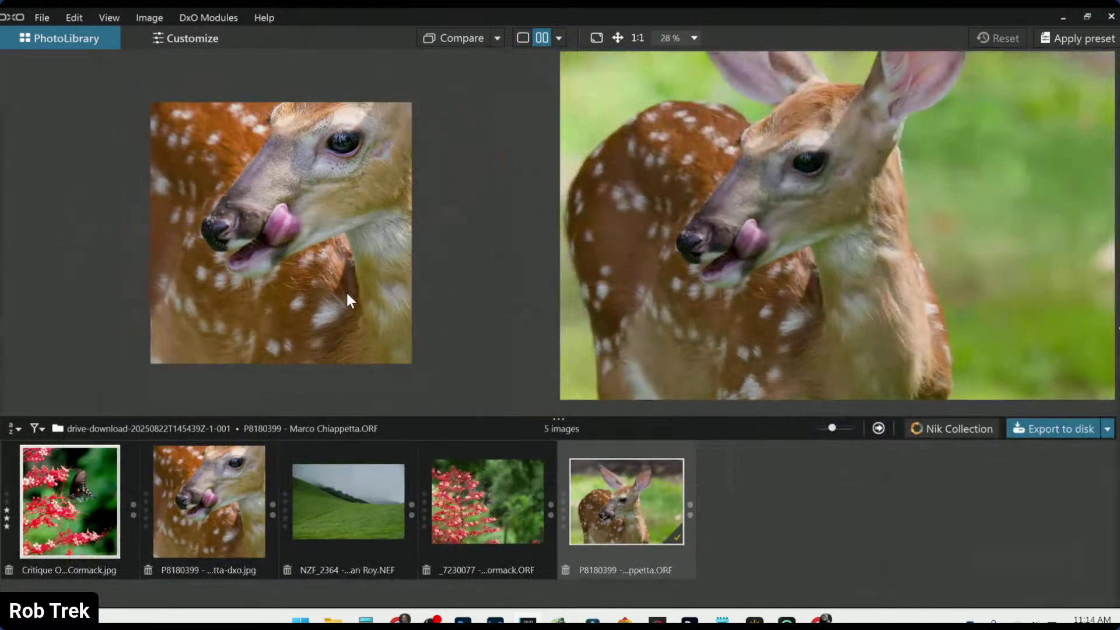
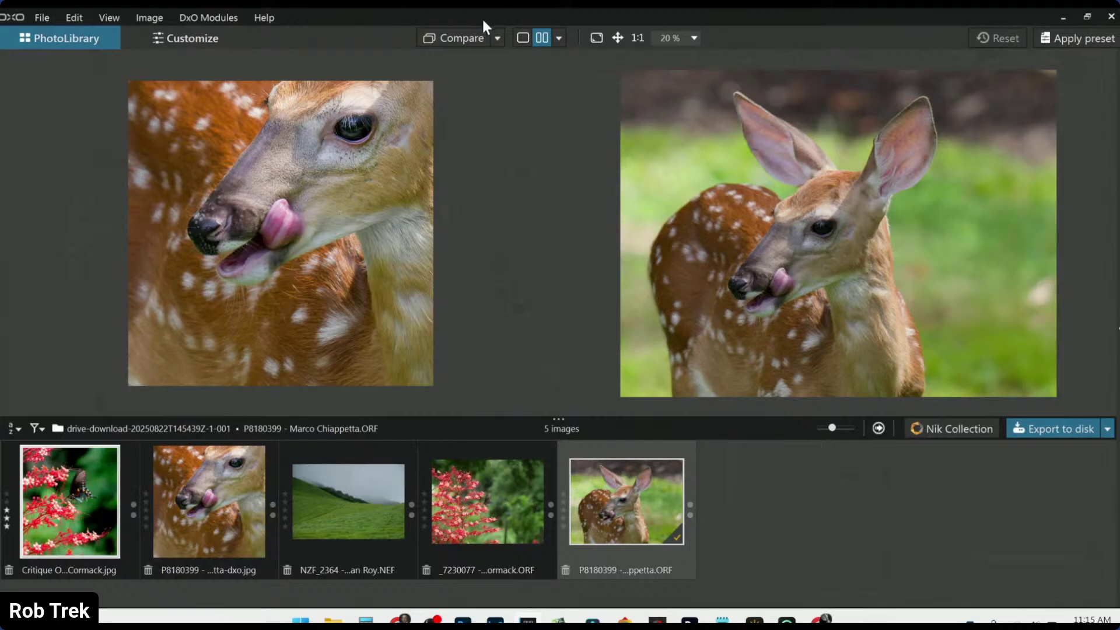
Examine the edited fawn against the reset original in a split comparison, using an enlarged preview and a shifted divider.
{"action": "left_click", "coordinate": [525, 38]}
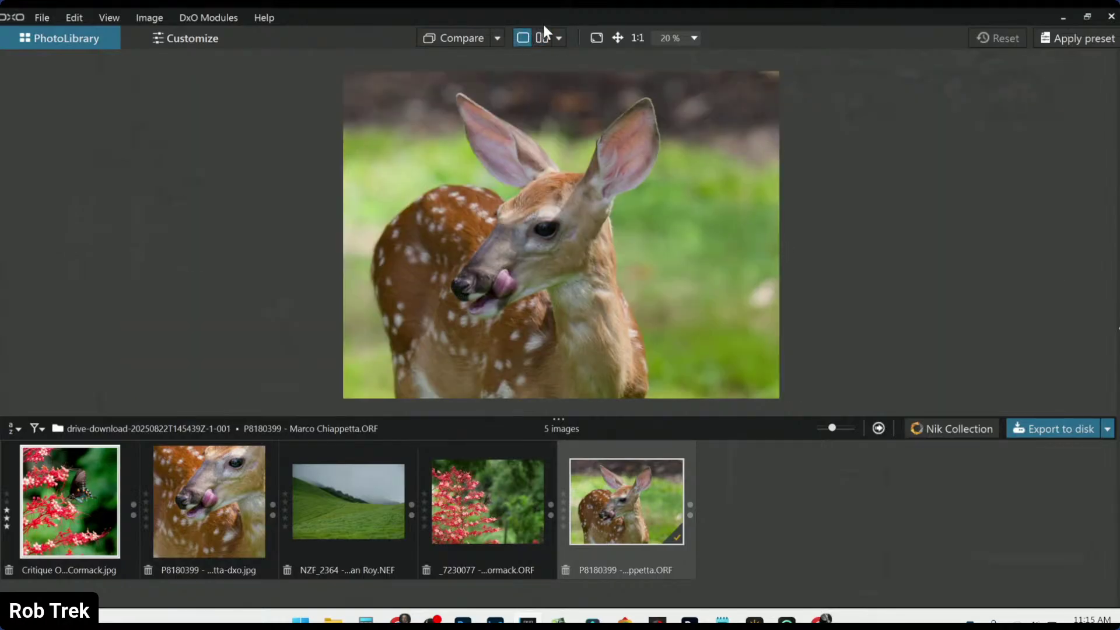
{"action": "left_click", "coordinate": [558, 38]}
{"action": "left_click", "coordinate": [584, 81]}
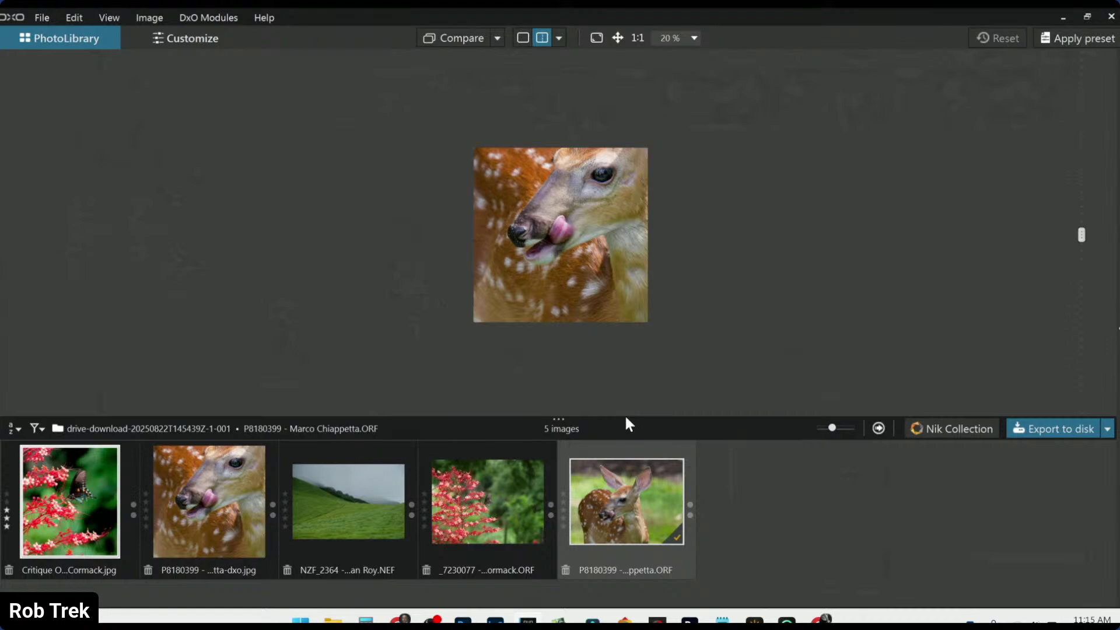
{"action": "left_click_drag", "start_coordinate": [622, 418], "coordinate": [610, 603]}
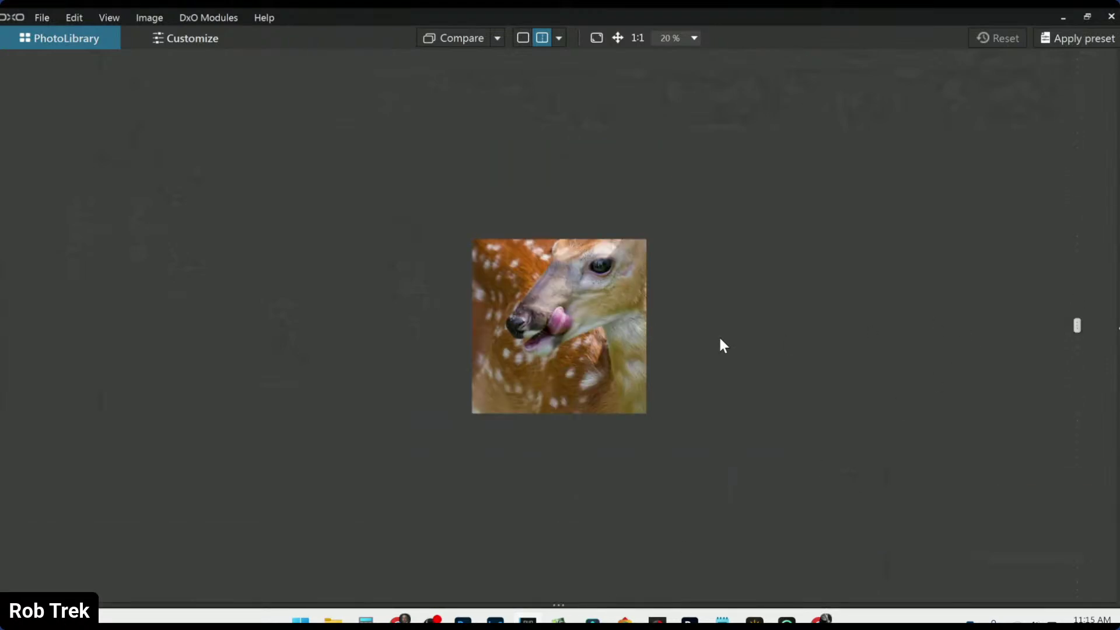
{"action": "scroll", "coordinate": [625, 334], "scroll_direction": "up", "scroll_amount": 5}
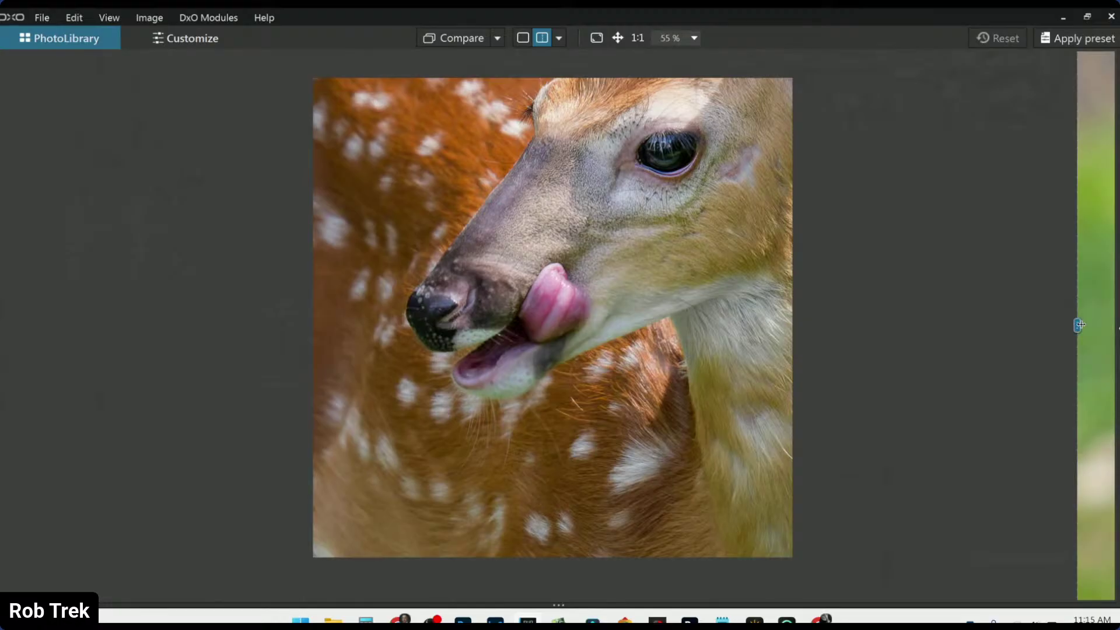
{"action": "left_click_drag", "start_coordinate": [1078, 325], "coordinate": [965, 325]}
{"action": "scroll", "coordinate": [702, 162], "scroll_direction": "up", "scroll_amount": 2}
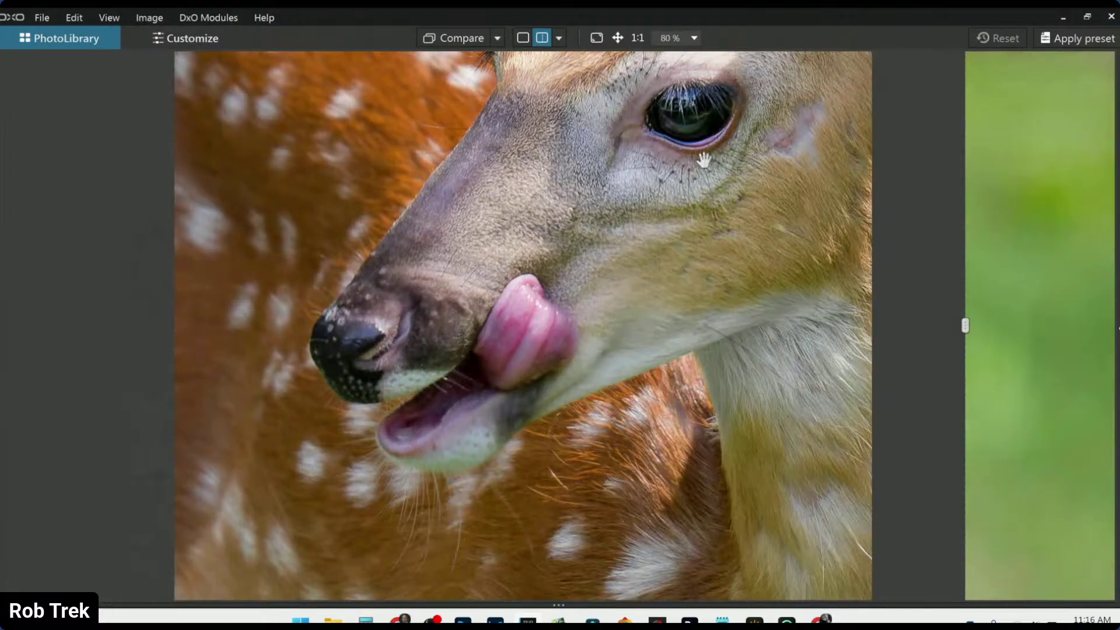
{"action": "scroll", "coordinate": [704, 161], "scroll_direction": "down", "scroll_amount": 3}
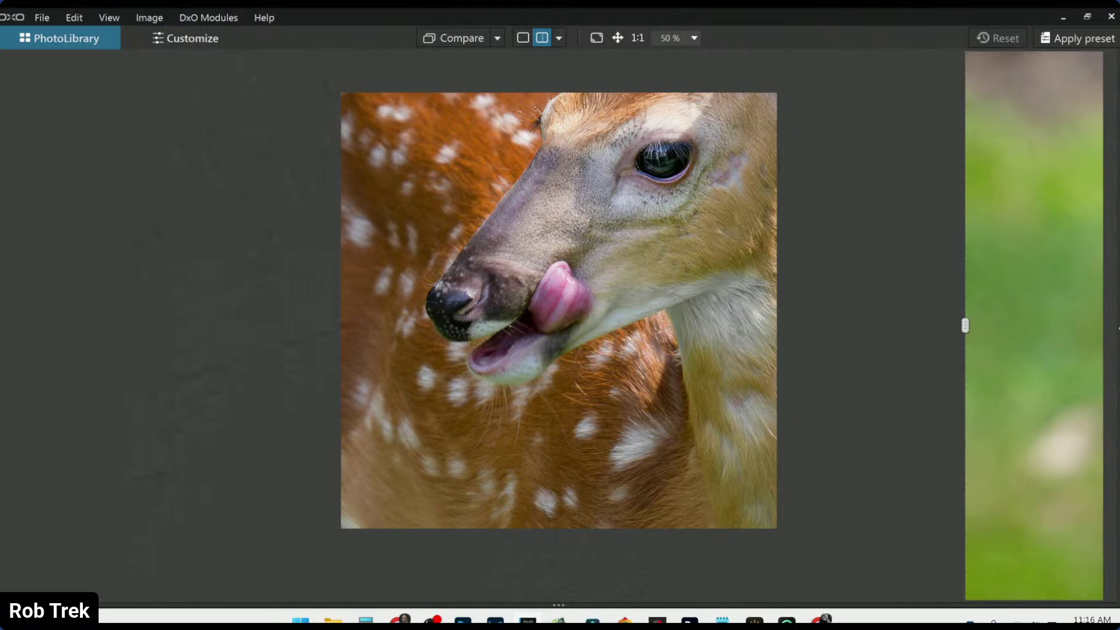
{"action": "left_click_drag", "start_coordinate": [558, 604], "coordinate": [546, 461]}
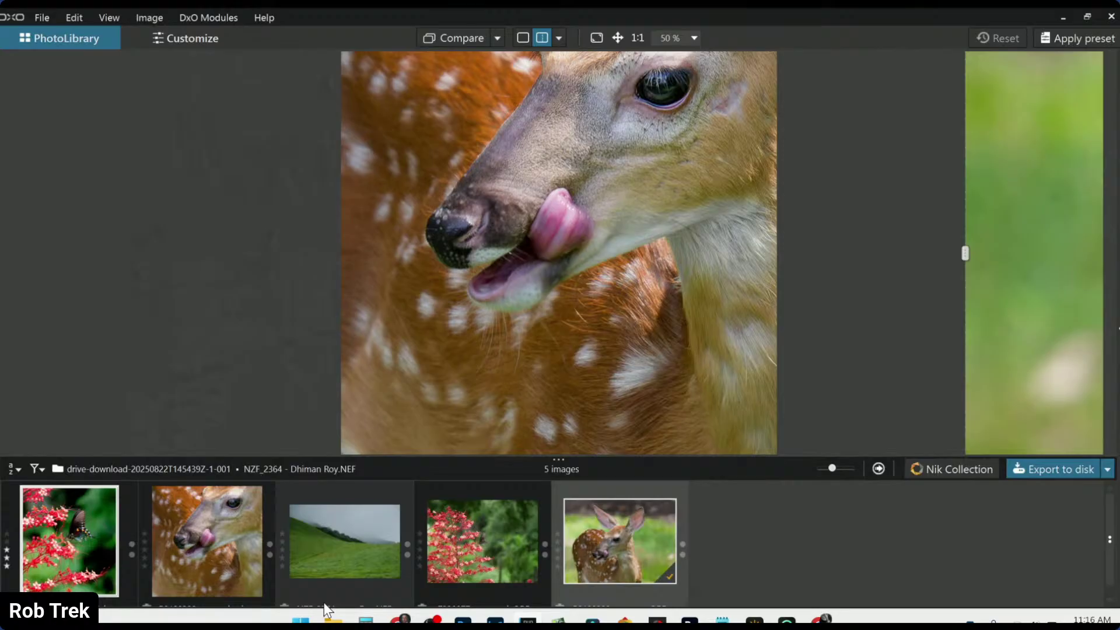
Examine the butterfly RAW photo and its critique-only edited version up close in single view, and bring back the side panels.
{"action": "left_click", "coordinate": [477, 512]}
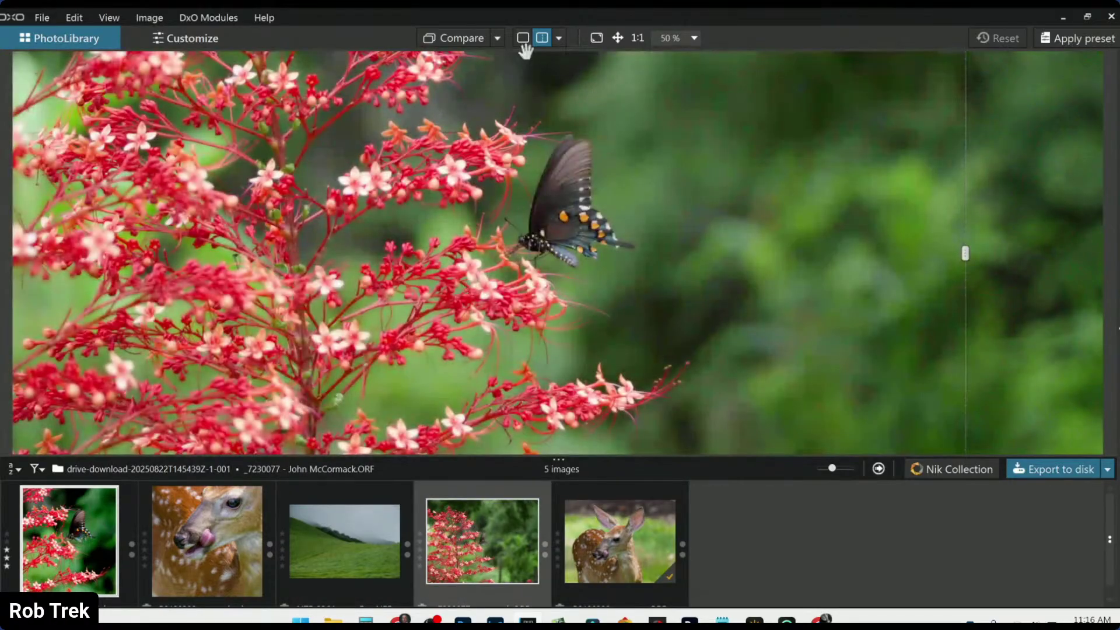
{"action": "left_click", "coordinate": [522, 38]}
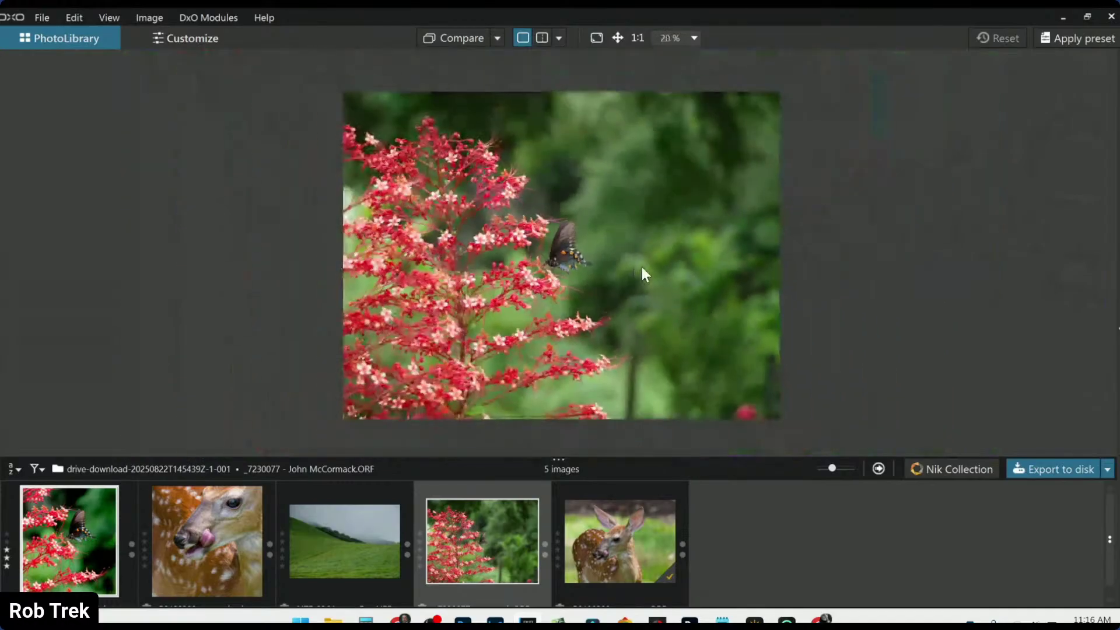
{"action": "left_click", "coordinate": [85, 565]}
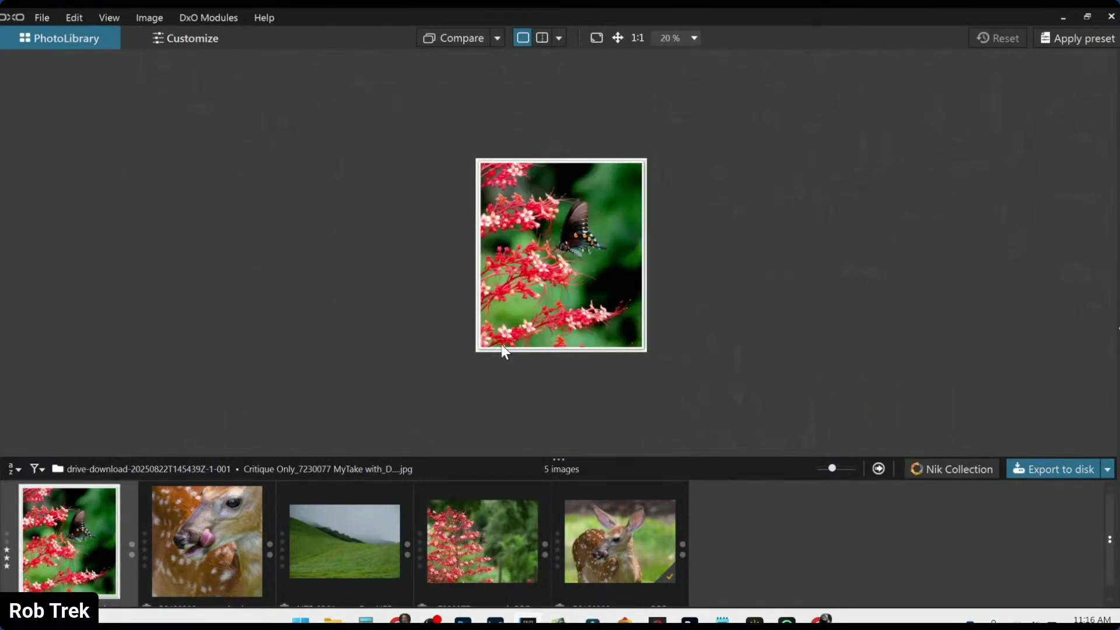
{"action": "scroll", "coordinate": [565, 253], "scroll_direction": "up", "scroll_amount": 8}
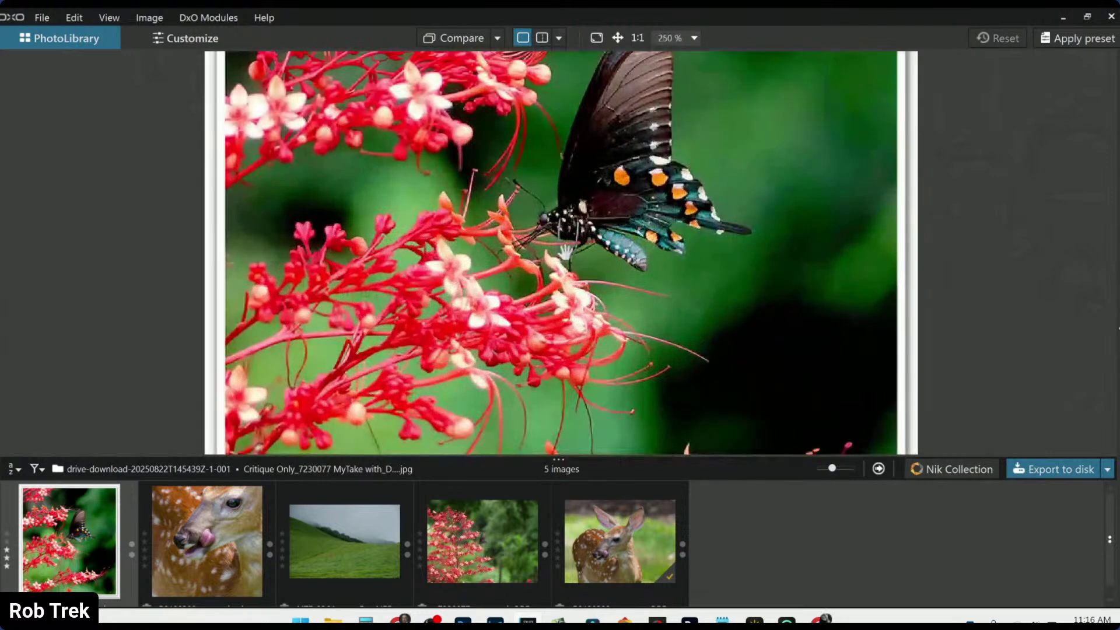
{"action": "scroll", "coordinate": [588, 172], "scroll_direction": "up", "scroll_amount": 3}
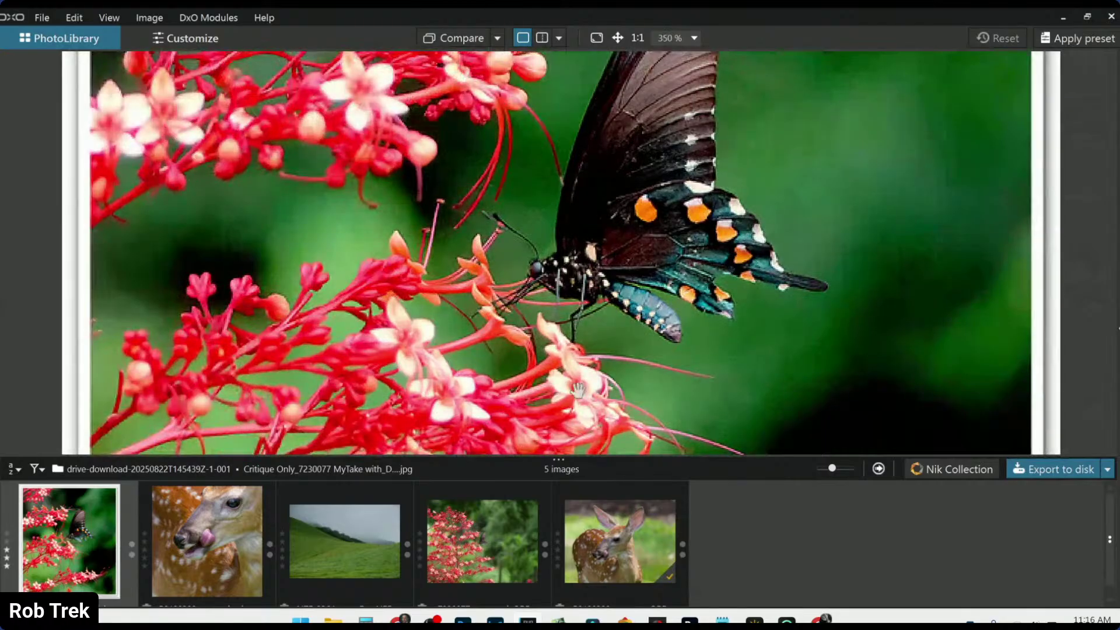
{"action": "left_click", "coordinate": [466, 542]}
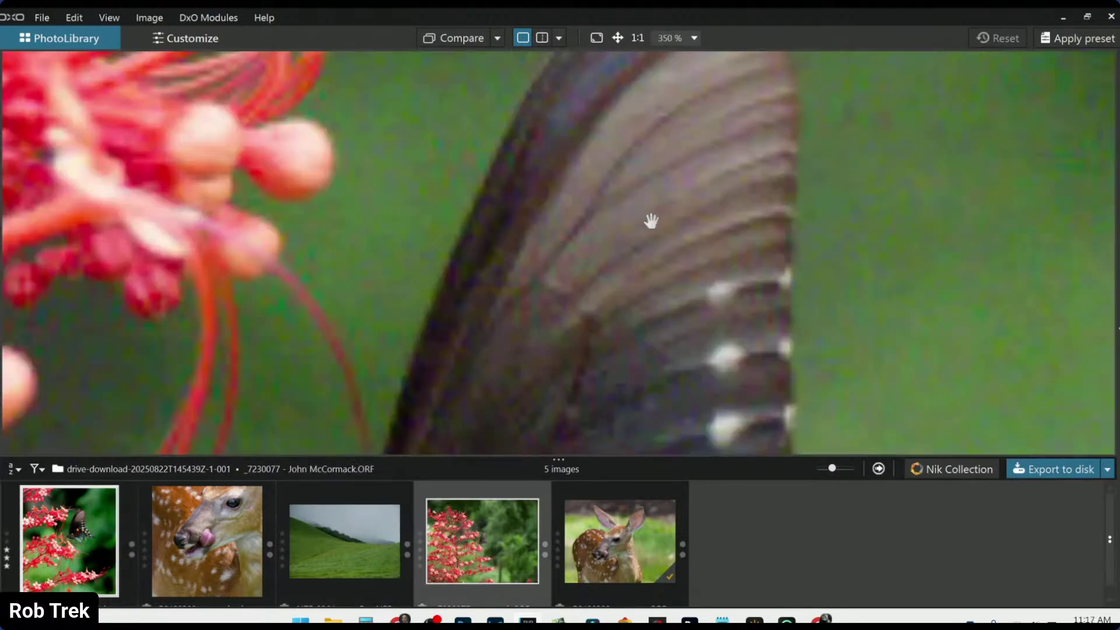
{"action": "scroll", "coordinate": [651, 221], "scroll_direction": "down", "scroll_amount": 6}
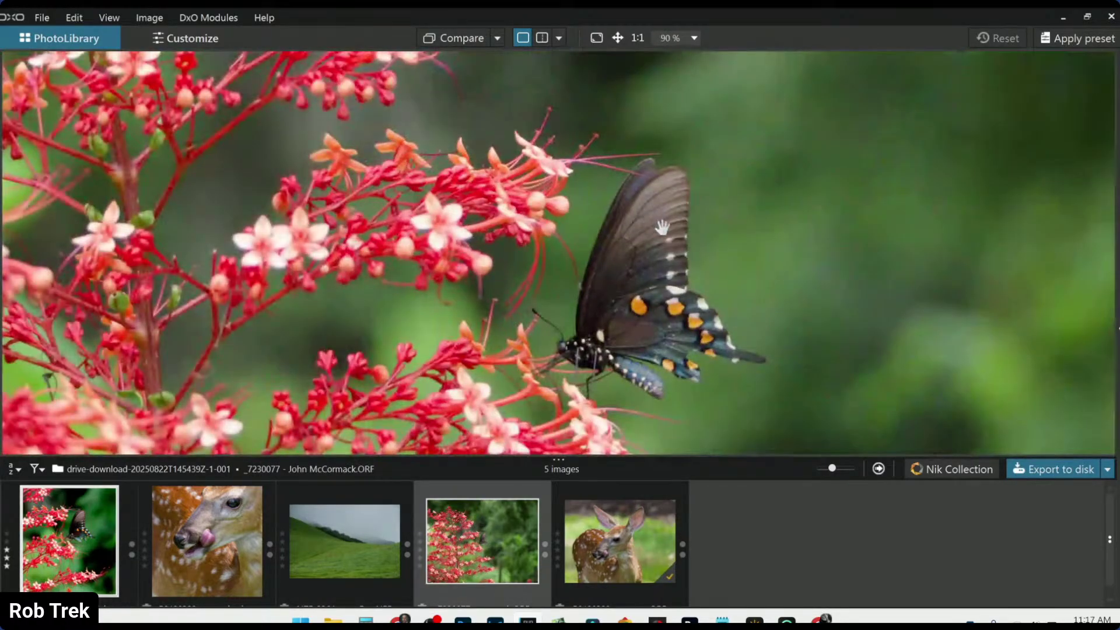
{"action": "key", "text": "Tab"}
{"action": "scroll", "coordinate": [703, 245], "scroll_direction": "down", "scroll_amount": 5}
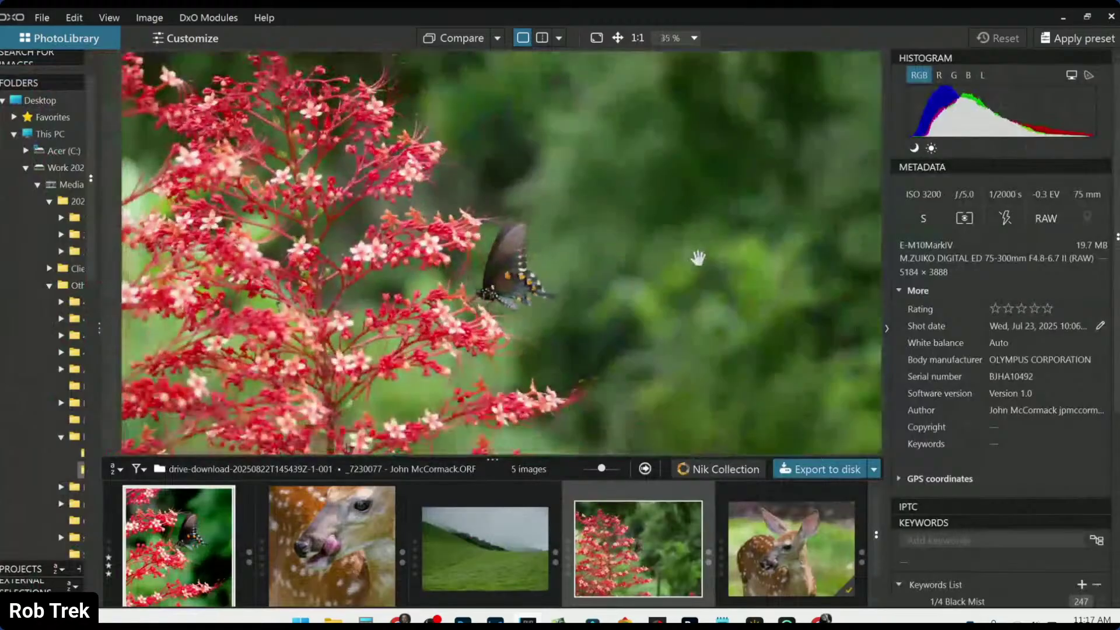
{"action": "scroll", "coordinate": [698, 257], "scroll_direction": "down", "scroll_amount": 3}
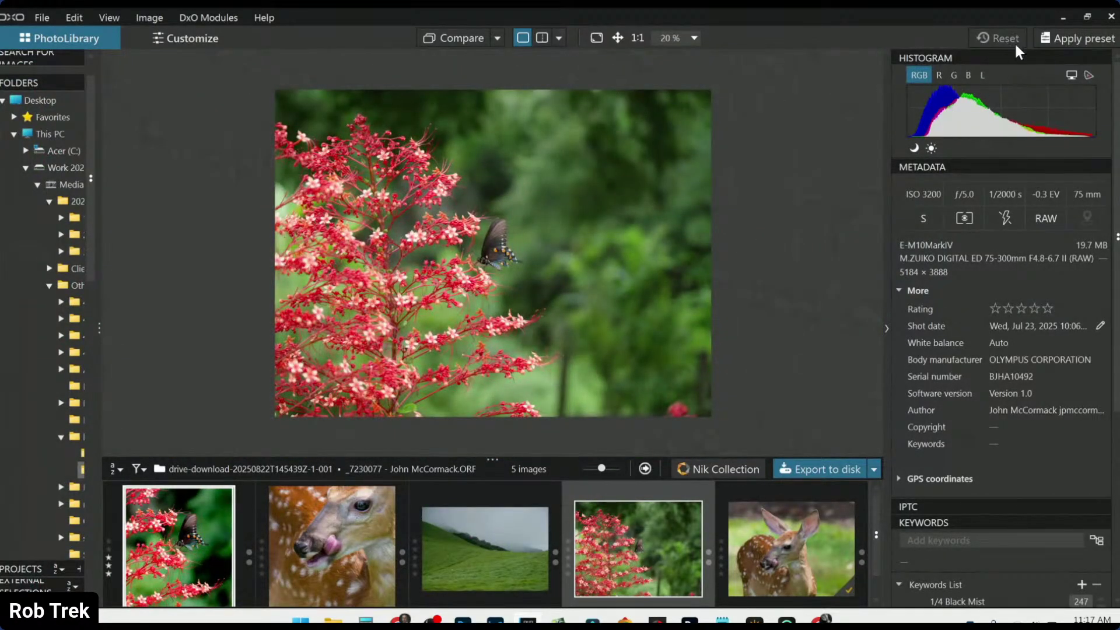
Open the butterfly RAW photo for customizing and crop it at a 1 × 1 ratio to about 1664 × 1664 px around the butterfly.
{"action": "double_click", "coordinate": [647, 547]}
{"action": "left_click", "coordinate": [1015, 94]}
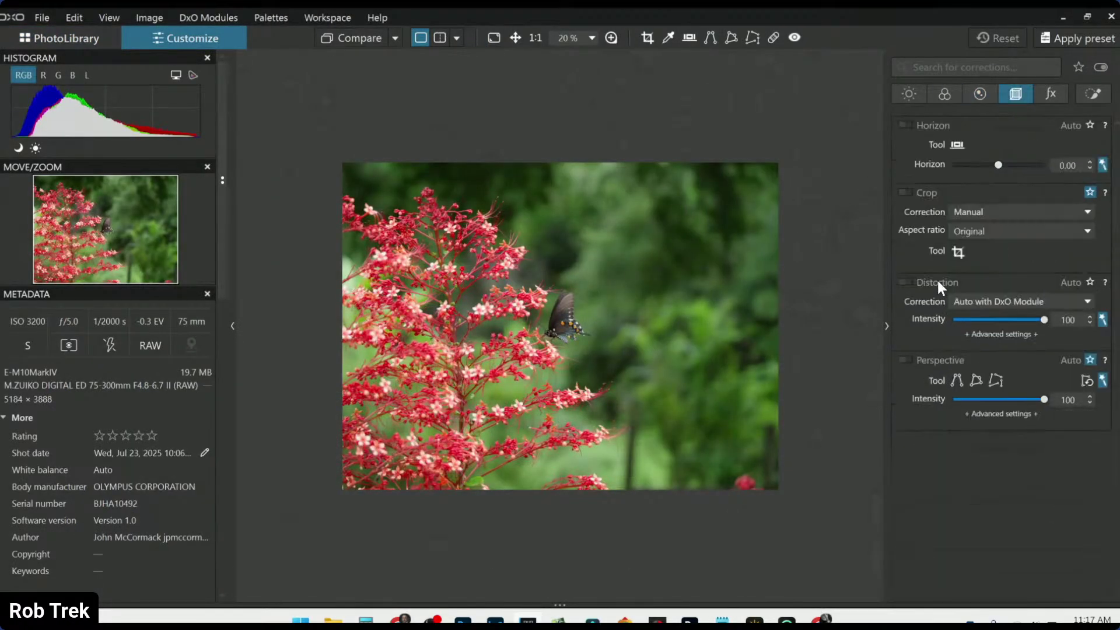
{"action": "left_click", "coordinate": [959, 254]}
{"action": "left_click", "coordinate": [985, 231]}
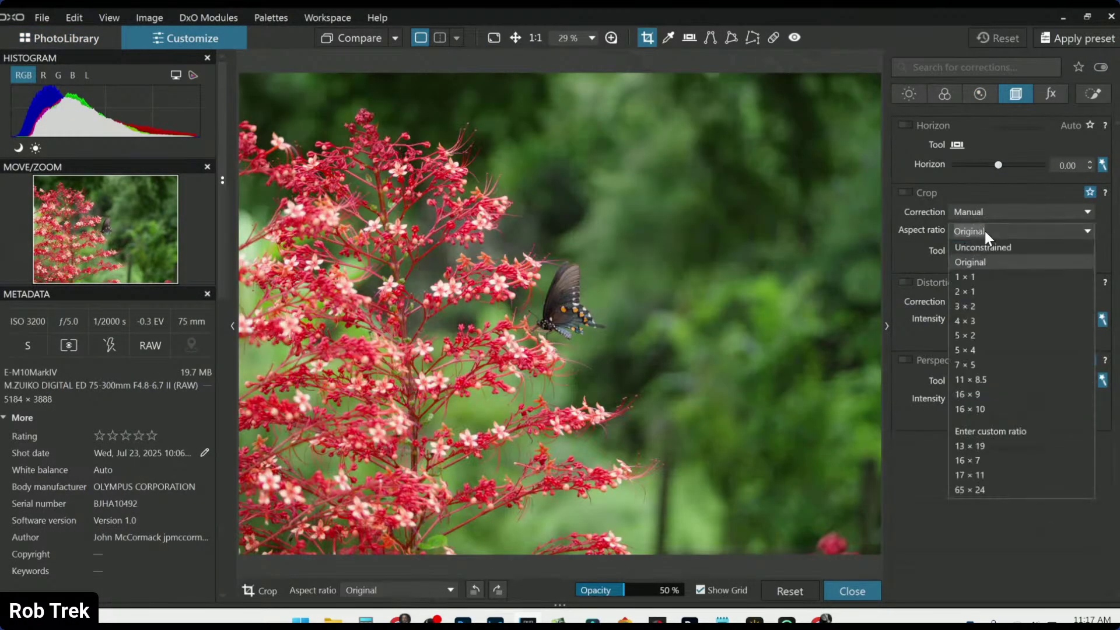
{"action": "left_click", "coordinate": [981, 276]}
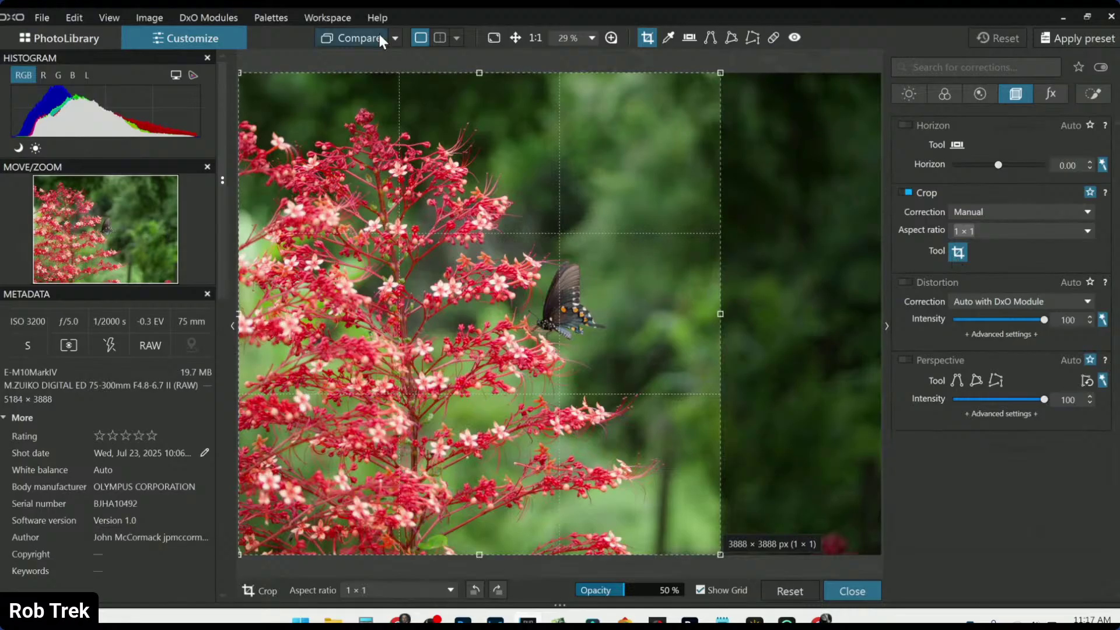
{"action": "left_click_drag", "start_coordinate": [477, 70], "coordinate": [582, 348]}
{"action": "left_click_drag", "start_coordinate": [492, 449], "coordinate": [527, 322]}
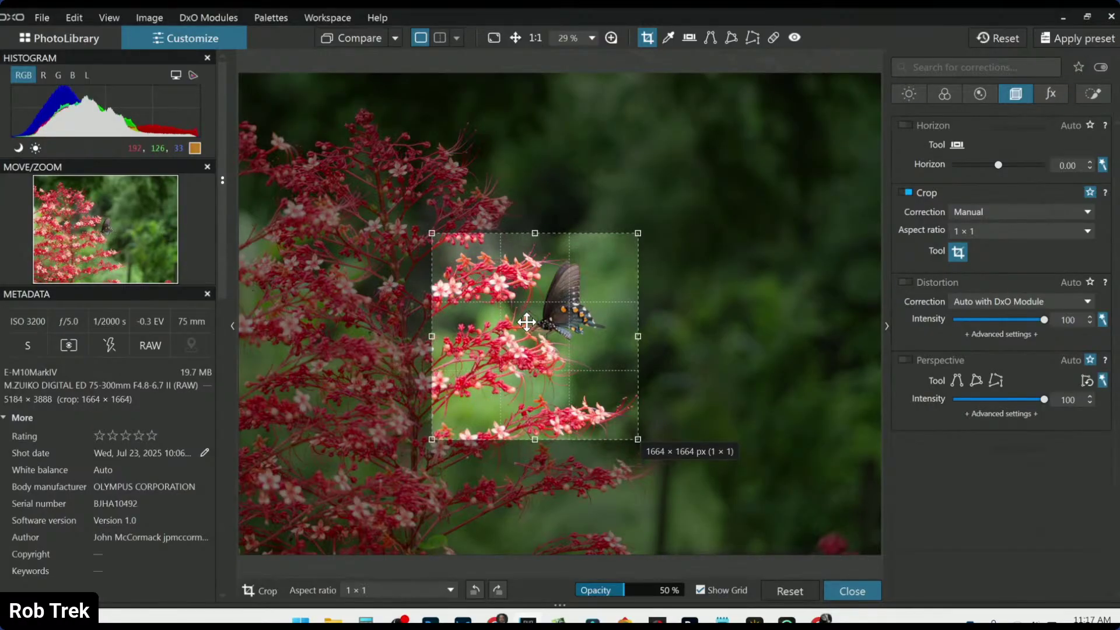
{"action": "key", "text": "Return"}
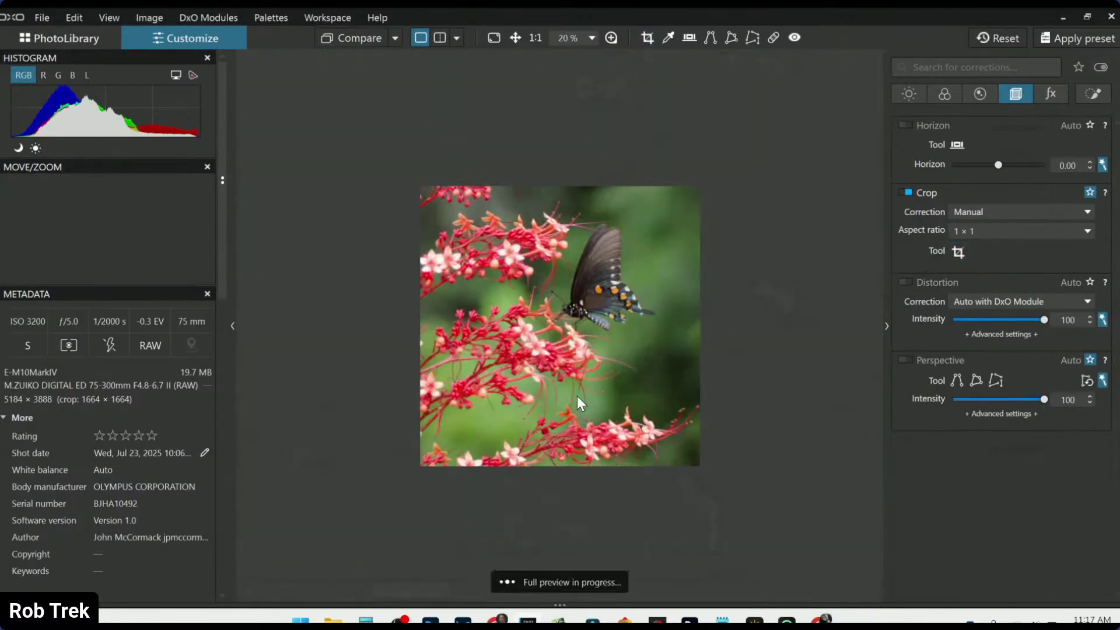
Tighten the butterfly photo's square crop to about 1576 × 1576 px and reposition it around the butterfly and flowers.
{"action": "left_click", "coordinate": [958, 252]}
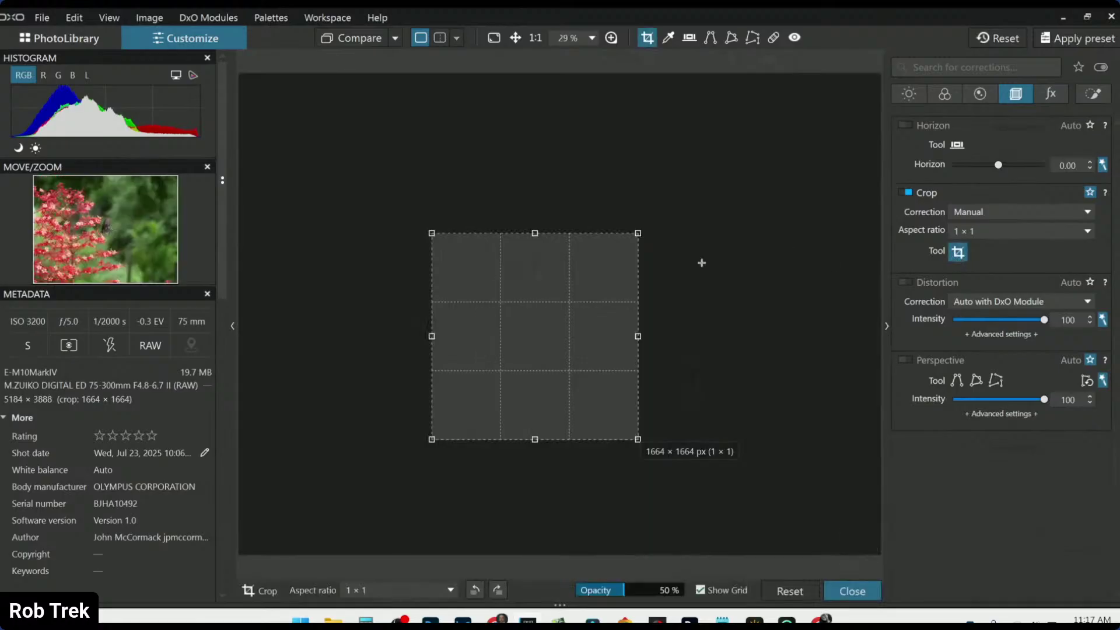
{"action": "left_click_drag", "start_coordinate": [628, 300], "coordinate": [624, 300]}
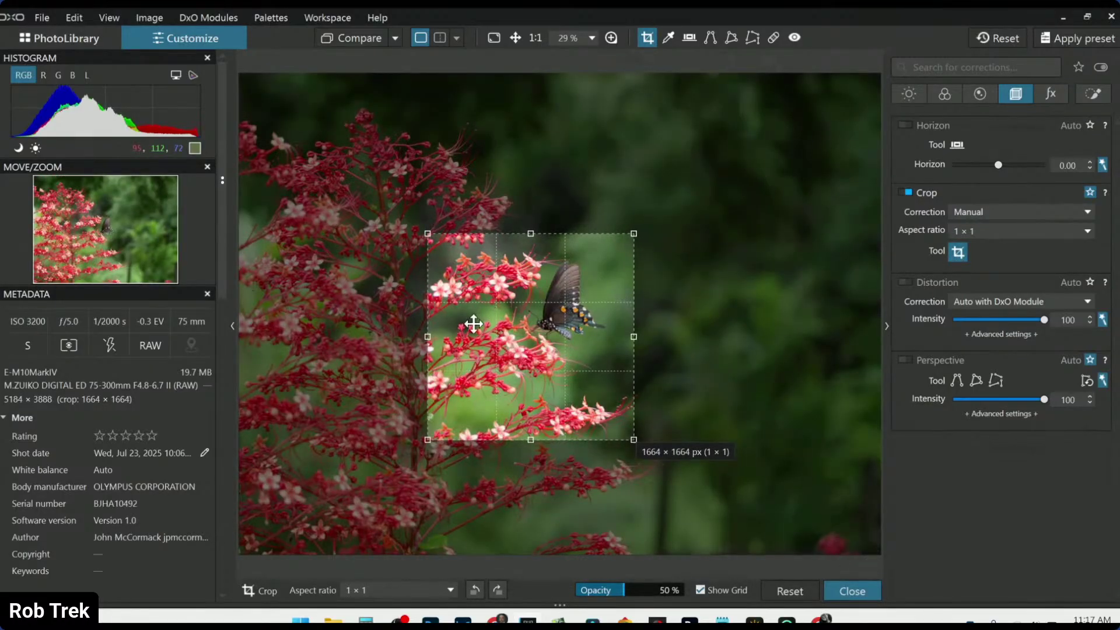
{"action": "left_click_drag", "start_coordinate": [437, 340], "coordinate": [445, 340]}
{"action": "mouse_move", "coordinate": [546, 340]}
{"action": "left_mouse_down"}
{"action": "mouse_move", "coordinate": [523, 334]}
{"action": "mouse_move", "coordinate": [534, 333]}
{"action": "left_mouse_up"}
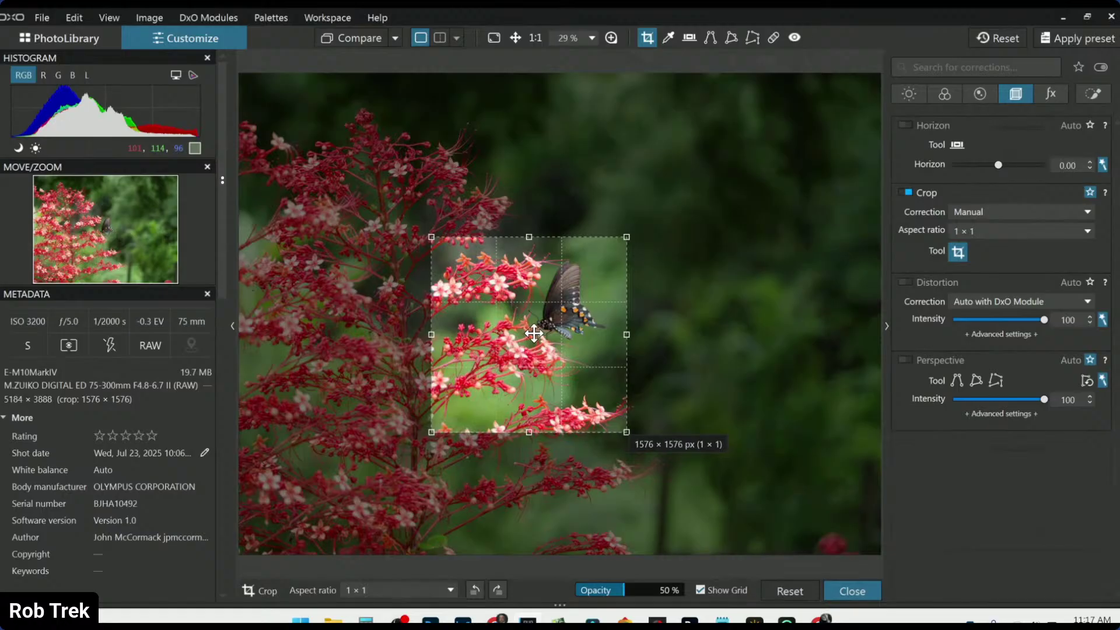
{"action": "key", "text": "Return"}
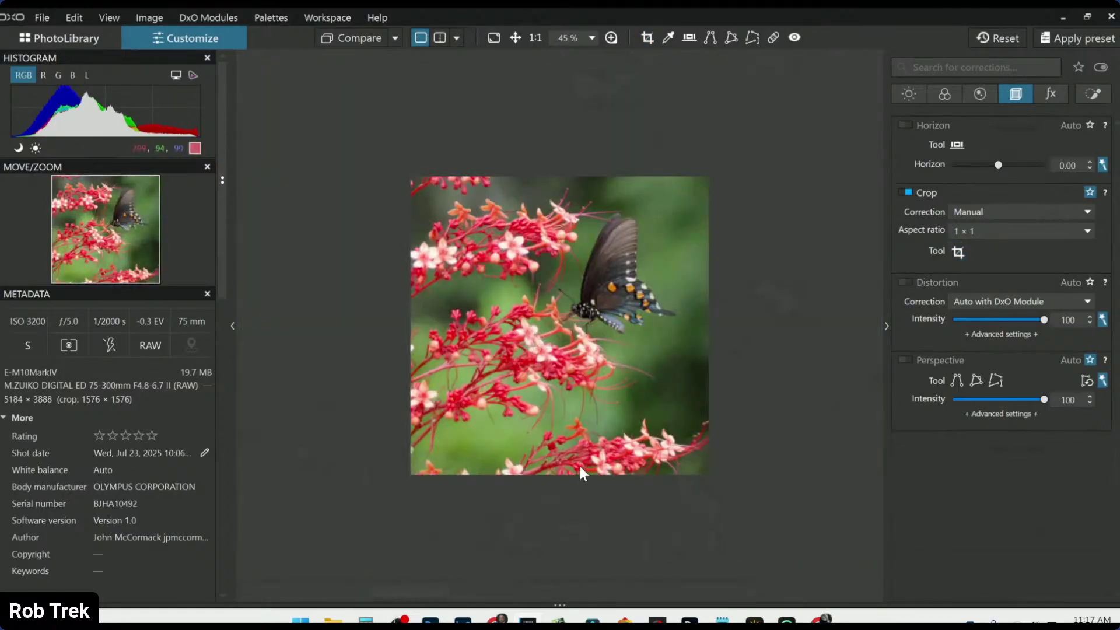
Enlarge the butterfly photo's square crop upwards to about 1664 × 1664 px, leaving more space above the butterfly.
{"action": "left_click", "coordinate": [958, 252]}
{"action": "left_click_drag", "start_coordinate": [529, 226], "coordinate": [529, 222]}
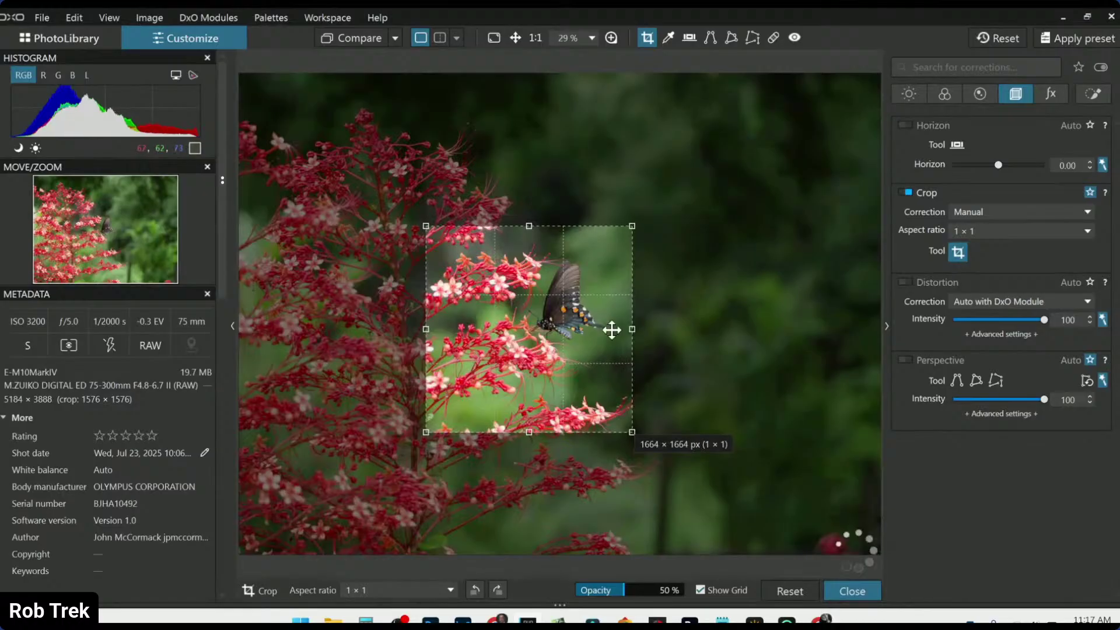
{"action": "key", "text": "Return"}
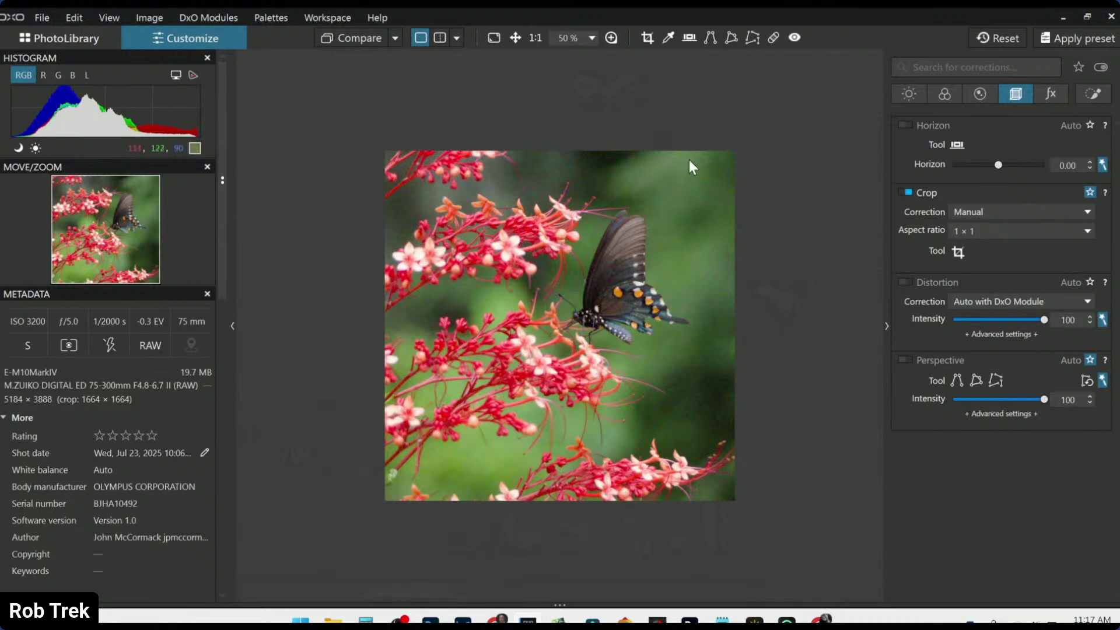
{"action": "scroll", "coordinate": [655, 274], "scroll_direction": "up", "scroll_amount": 2}
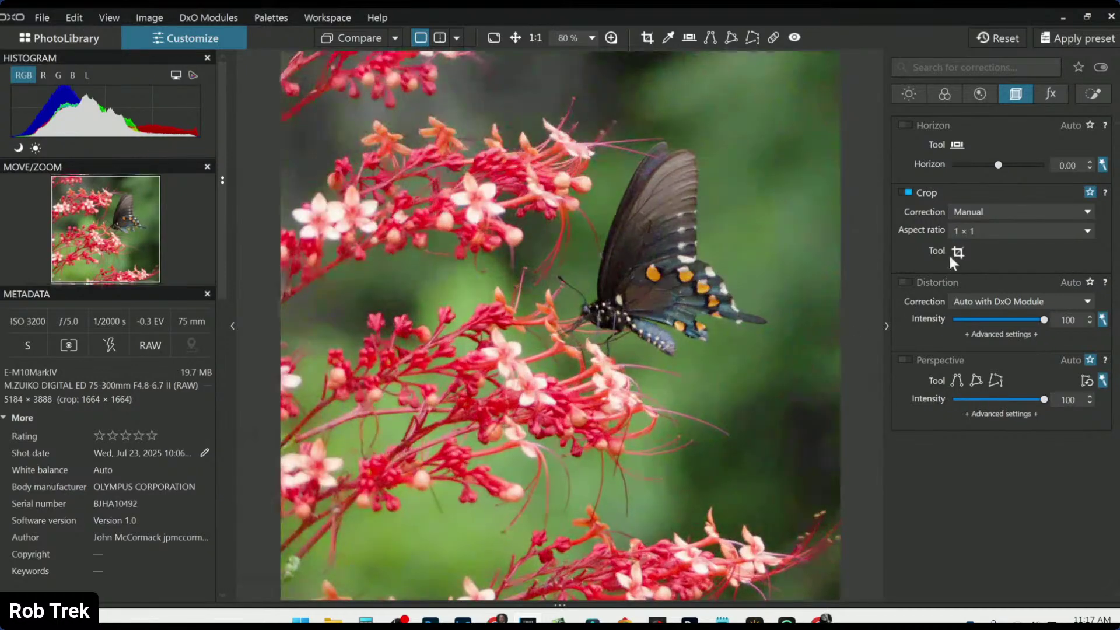
{"action": "left_click", "coordinate": [1089, 97]}
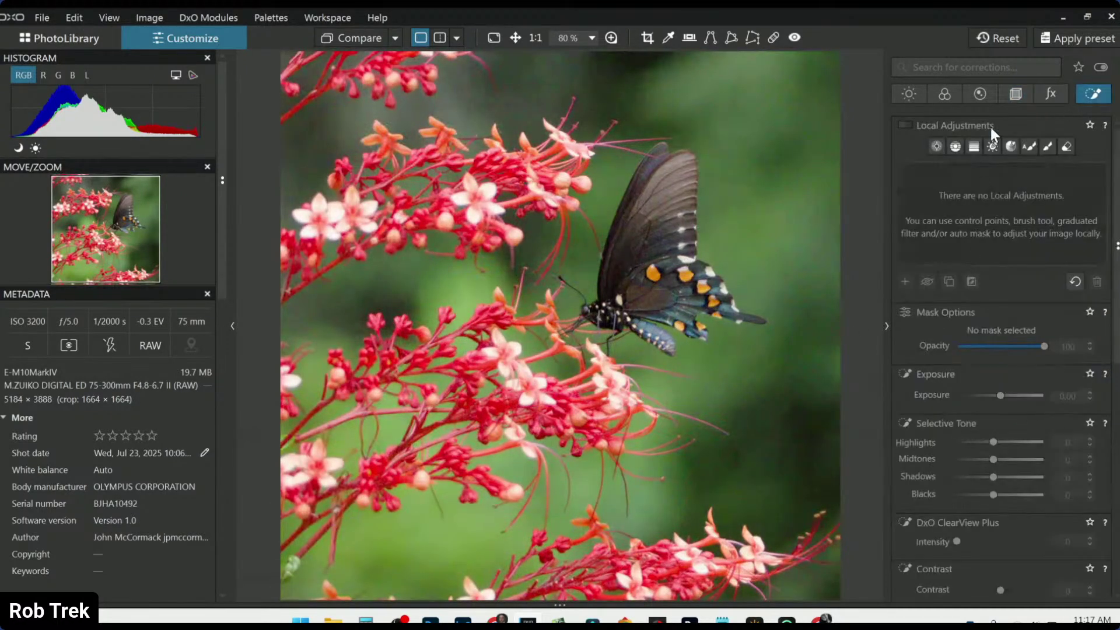
{"action": "left_click", "coordinate": [1014, 95]}
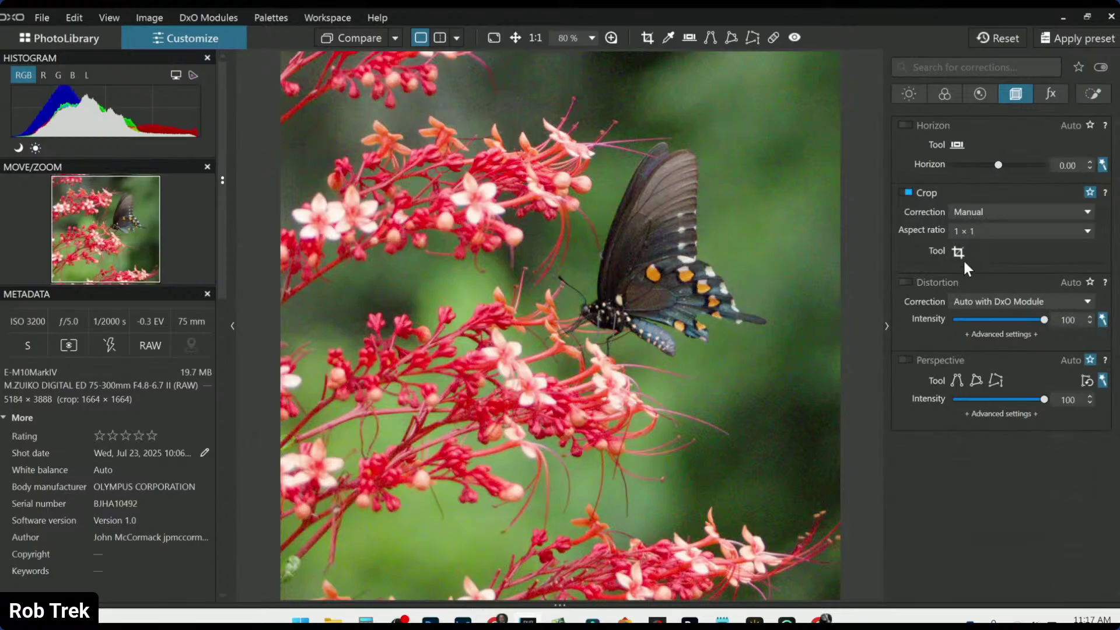
Apply the Default 1x1 general purpose preset to the butterfly photo and recrop it at 1 × 1 to about 1831 × 1831 px around the butterfly.
{"action": "left_click", "coordinate": [981, 92]}
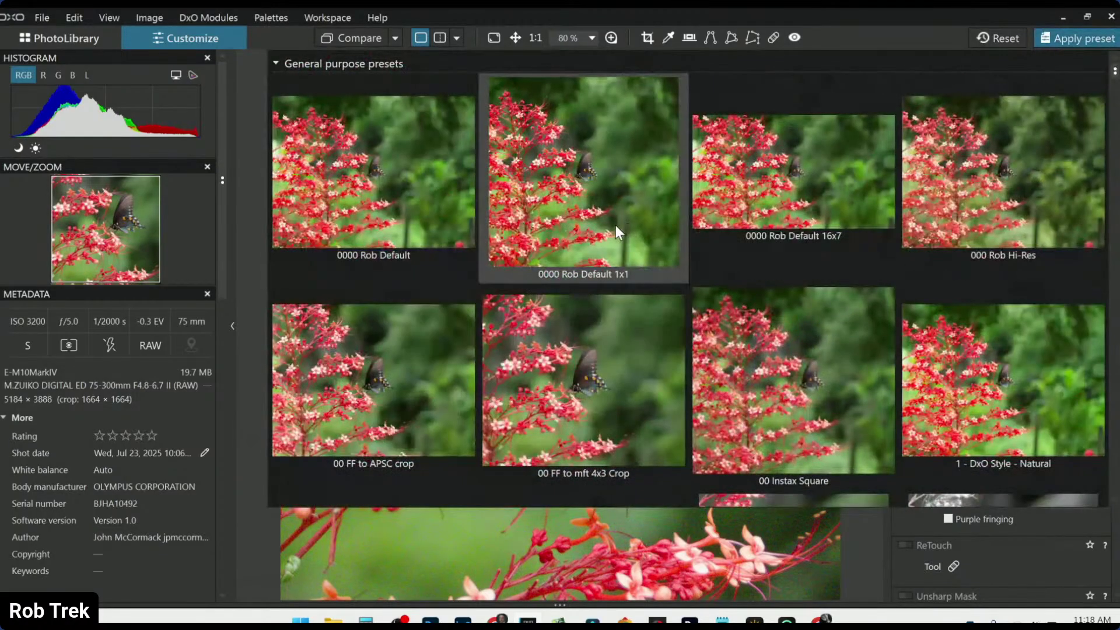
{"action": "left_click", "coordinate": [615, 228]}
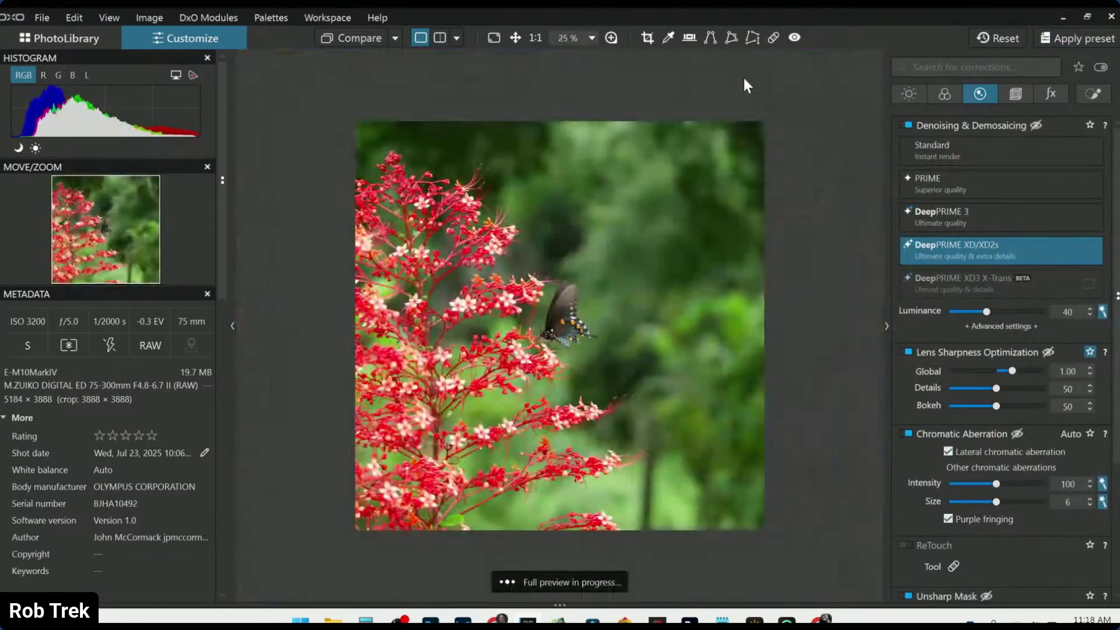
{"action": "left_click", "coordinate": [1015, 94]}
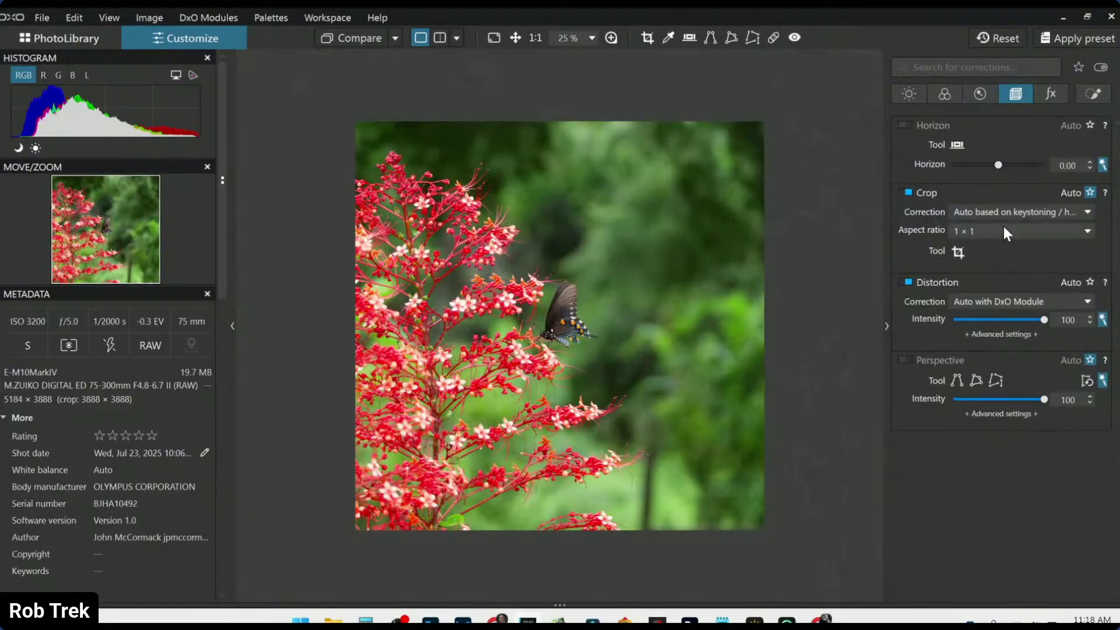
{"action": "left_click", "coordinate": [958, 252]}
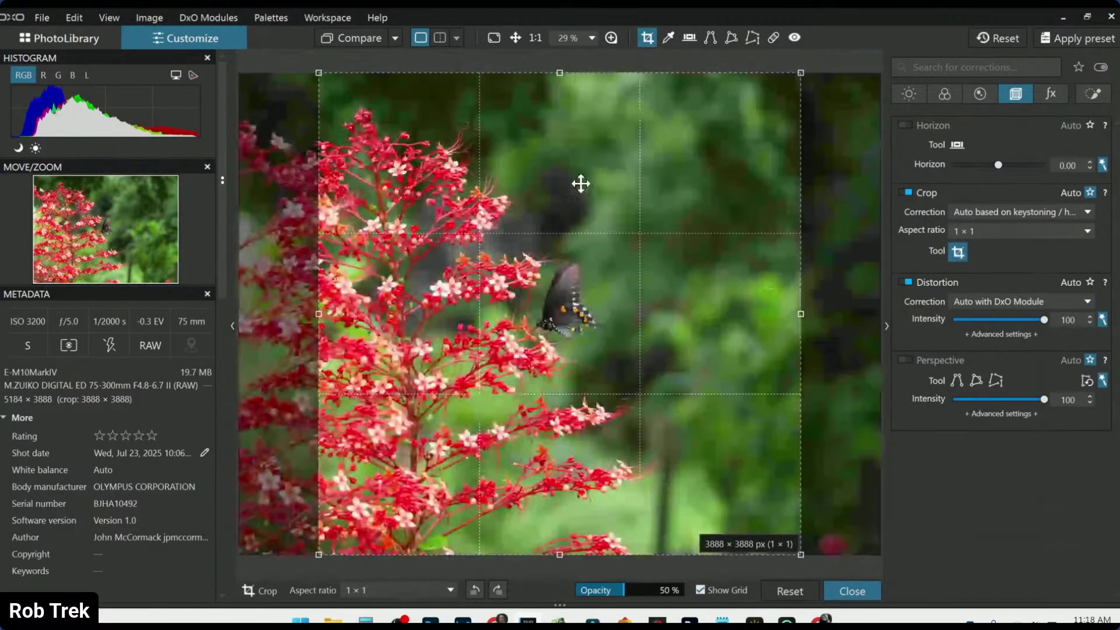
{"action": "left_click_drag", "start_coordinate": [560, 73], "coordinate": [545, 205]}
{"action": "left_click_drag", "start_coordinate": [550, 336], "coordinate": [547, 408]}
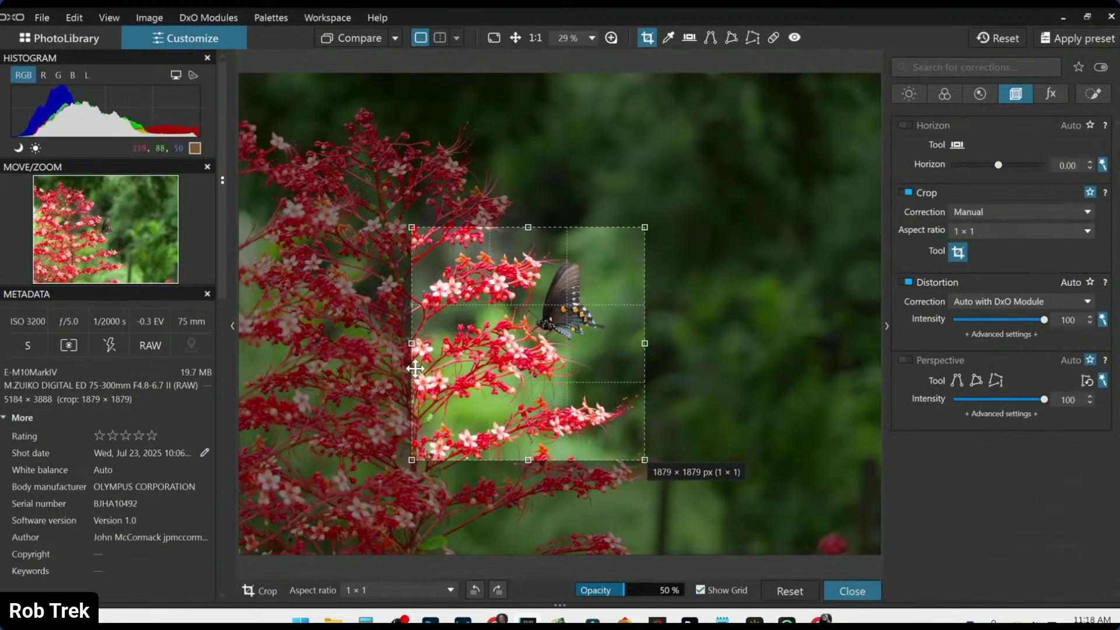
{"action": "left_click_drag", "start_coordinate": [411, 344], "coordinate": [414, 348]}
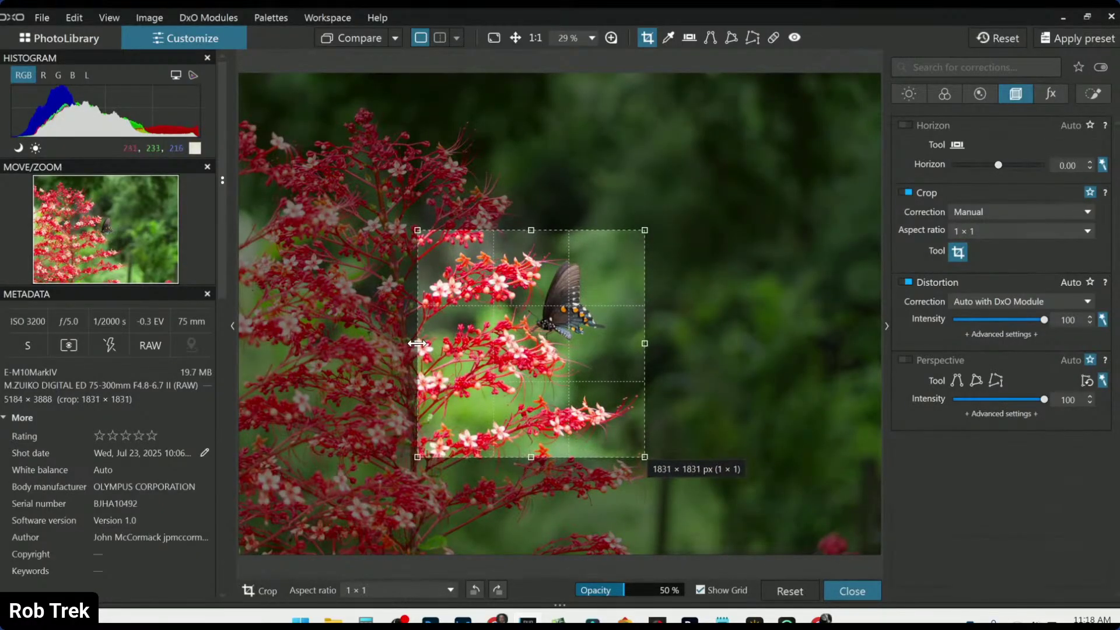
{"action": "key", "text": "Return"}
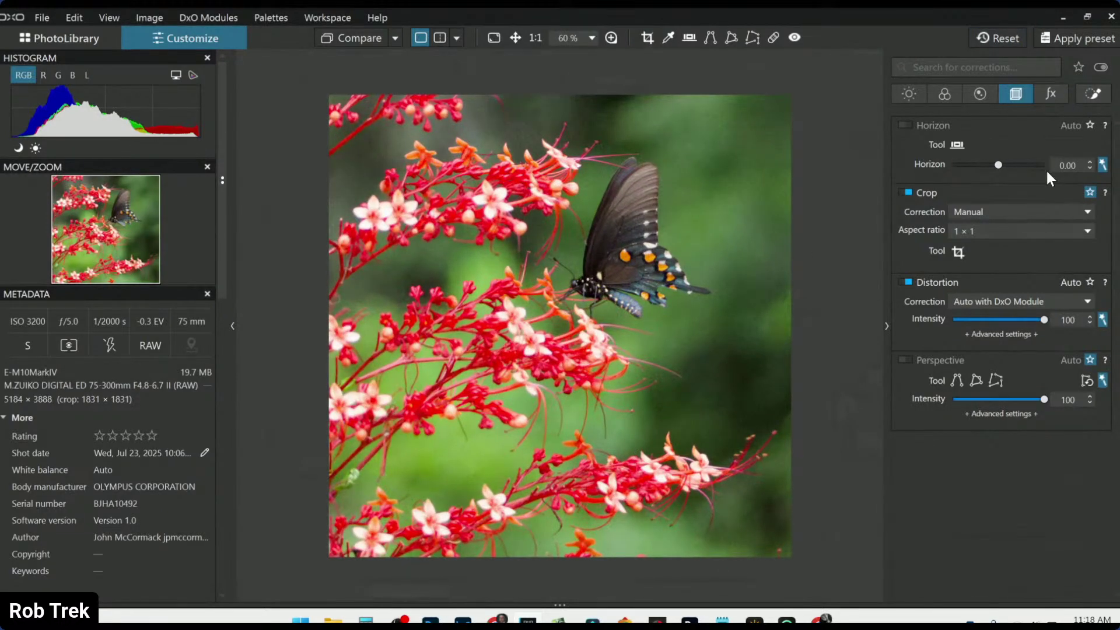
Add a local adjustment control point on the butterfly's head and set its exposure to 1.10.
{"action": "key", "text": "l"}
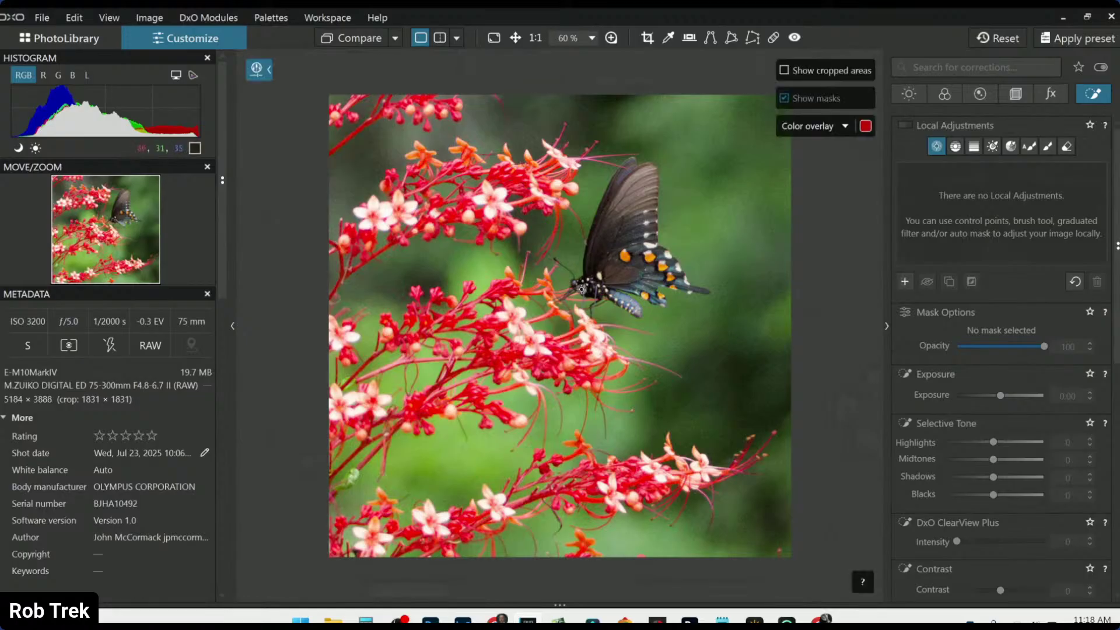
{"action": "left_click", "coordinate": [587, 283]}
{"action": "left_click", "coordinate": [601, 261]}
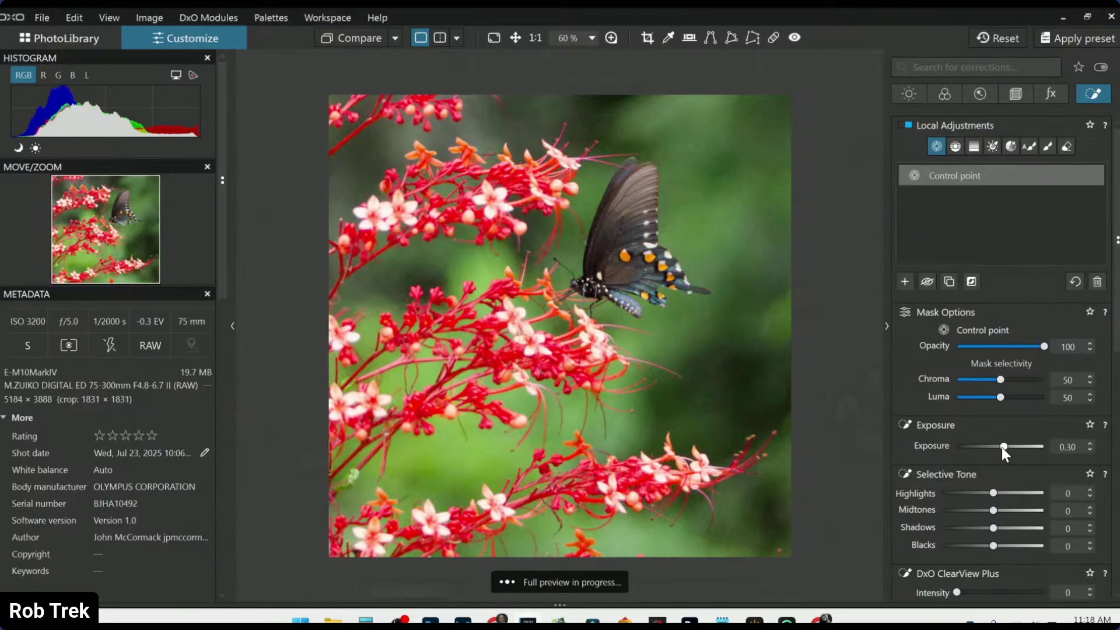
{"action": "scroll", "coordinate": [1002, 447], "scroll_direction": "up", "scroll_amount": 7}
{"action": "scroll", "coordinate": [1002, 447], "scroll_direction": "up", "scroll_amount": 3}
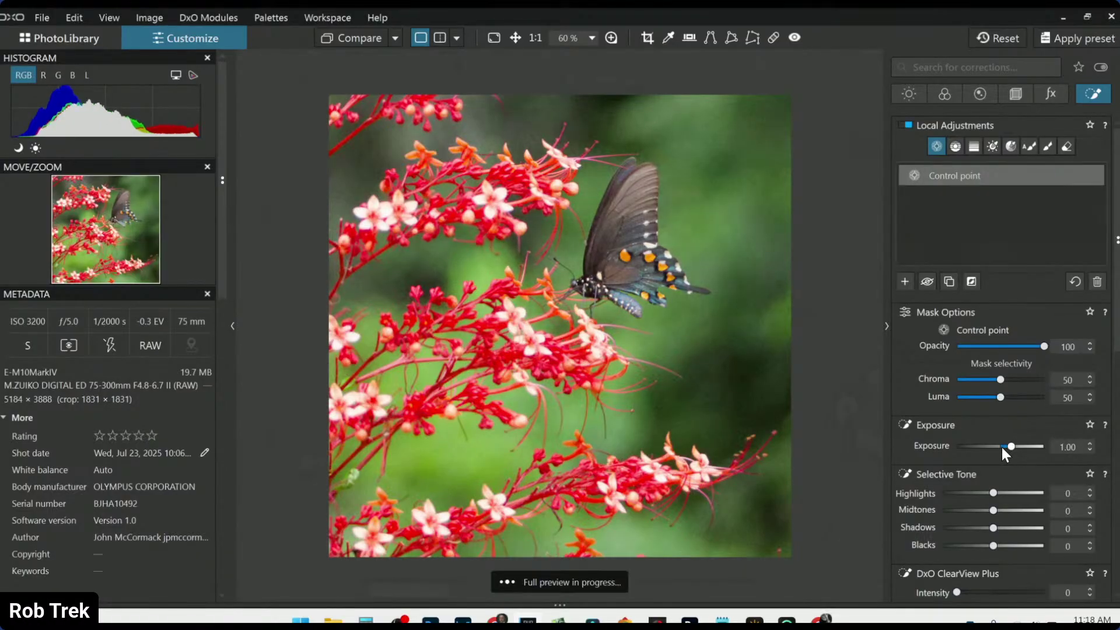
{"action": "scroll", "coordinate": [1002, 447], "scroll_direction": "up", "scroll_amount": 1}
Set the head control point's DxO ClearView Plus intensity to 47 and its microcontrast to 28.
{"action": "scroll", "coordinate": [936, 432], "scroll_direction": "down", "scroll_amount": 3}
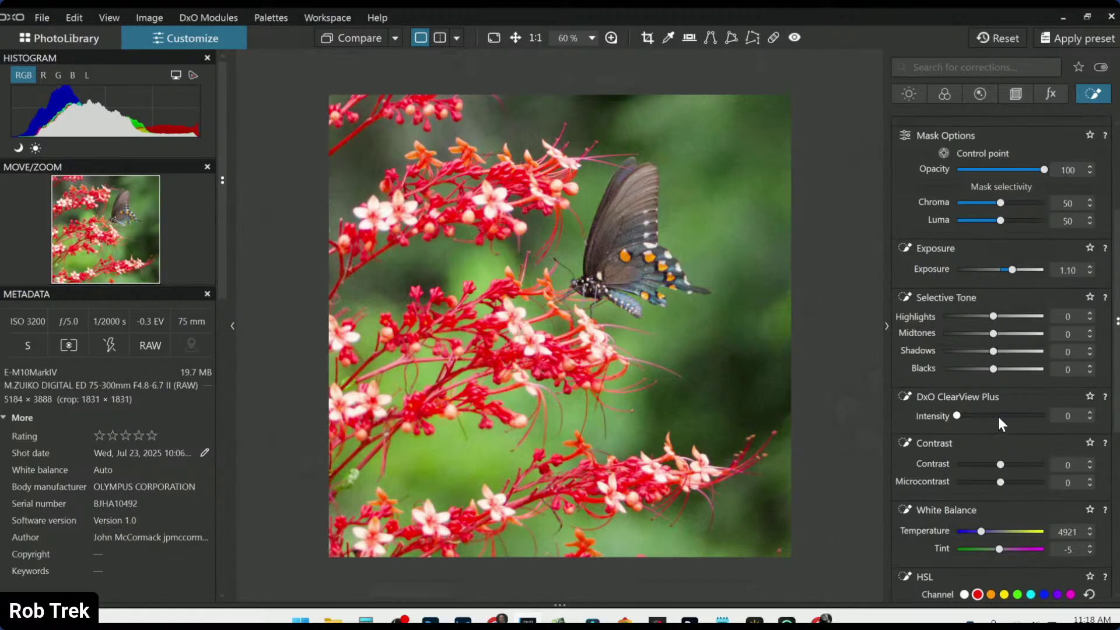
{"action": "left_click", "coordinate": [998, 417]}
{"action": "left_click", "coordinate": [1012, 483]}
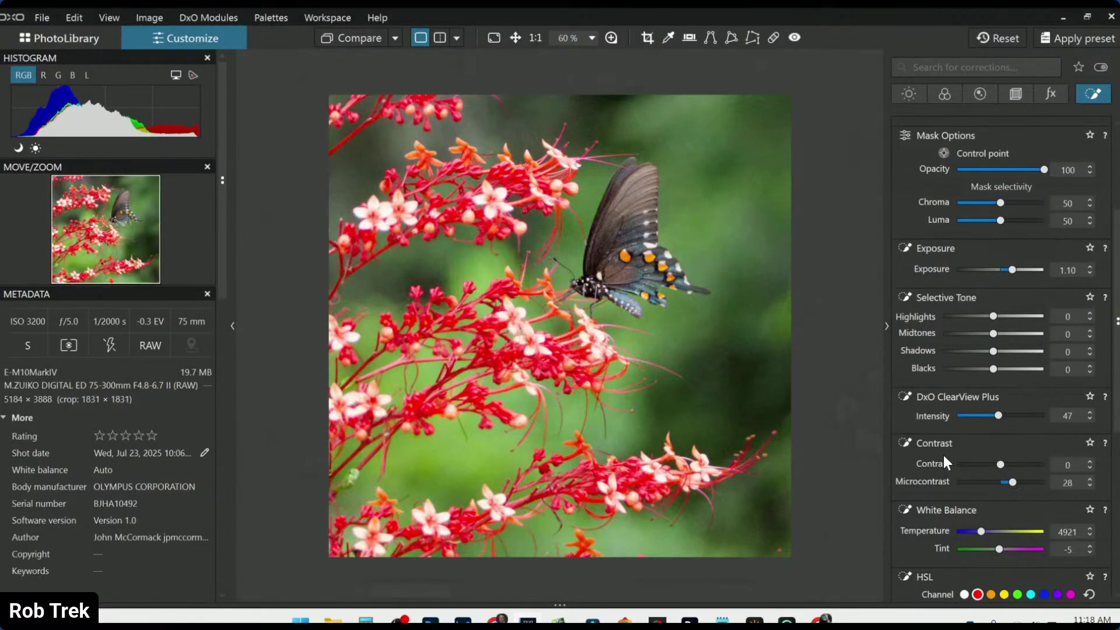
Add a second control point as a new mask on the butterfly's lower wing and set its blue HSL saturation to 82.
{"action": "scroll", "coordinate": [933, 312], "scroll_direction": "up", "scroll_amount": 3}
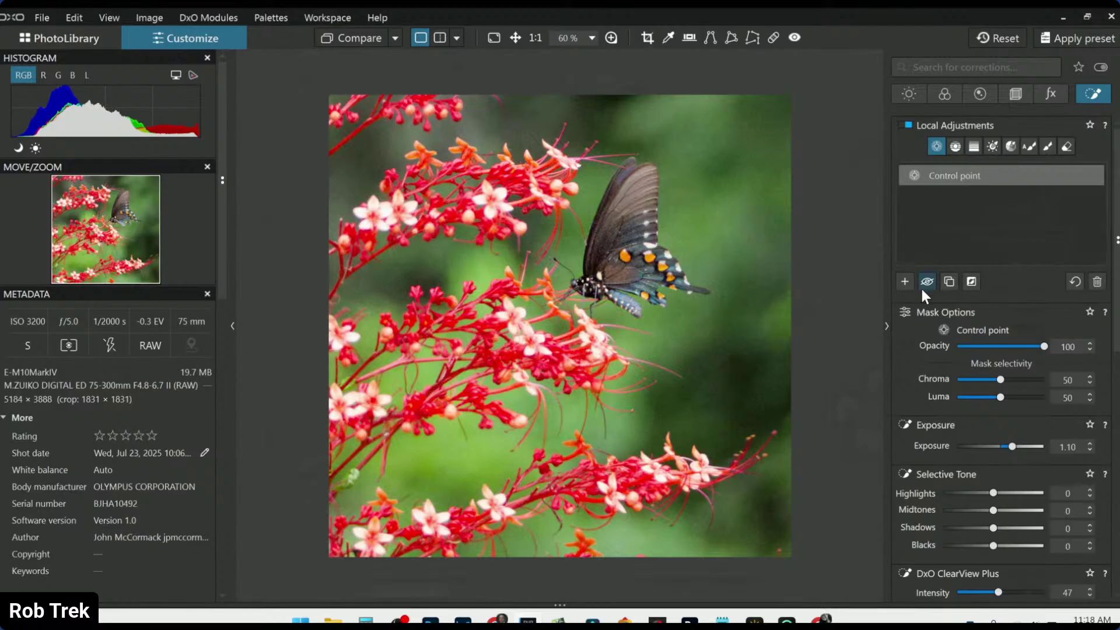
{"action": "left_click", "coordinate": [905, 281]}
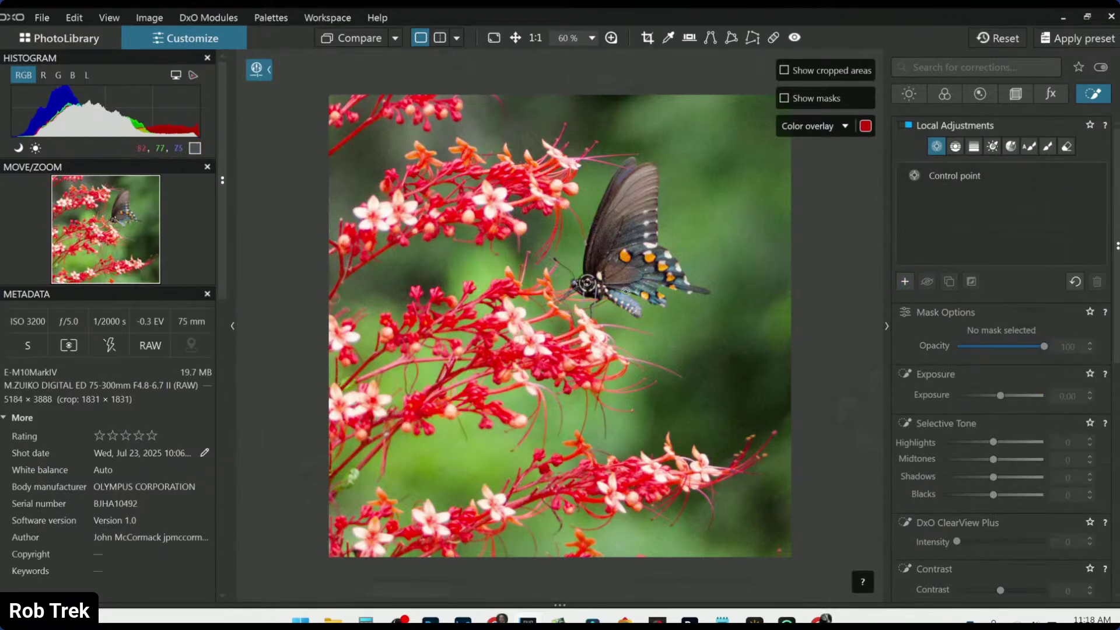
{"action": "left_click", "coordinate": [648, 270]}
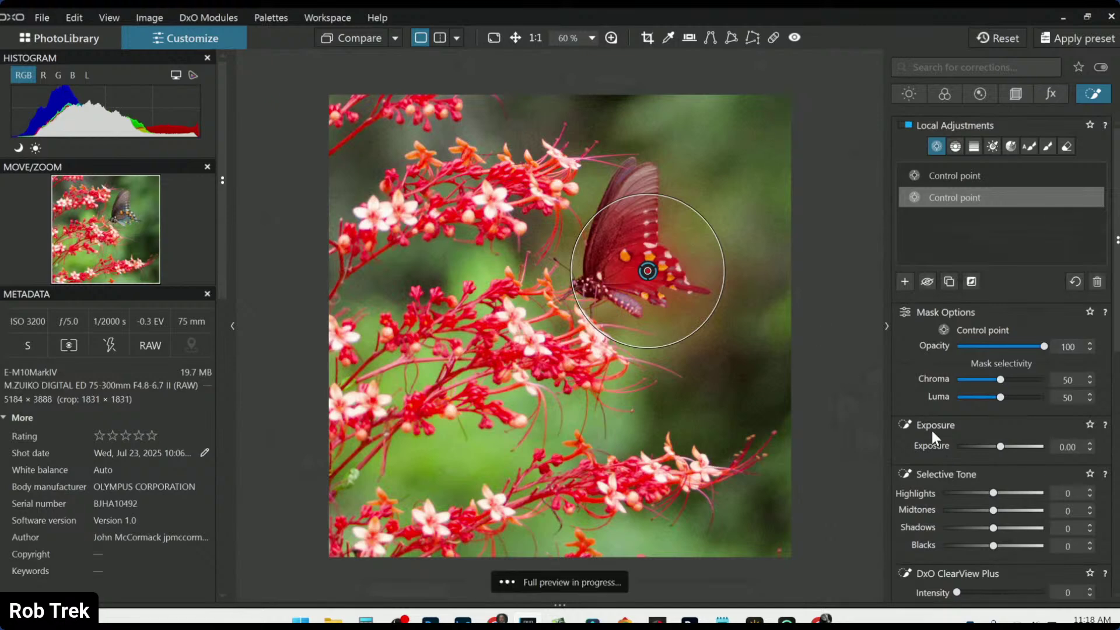
{"action": "scroll", "coordinate": [1016, 470], "scroll_direction": "down", "scroll_amount": 3}
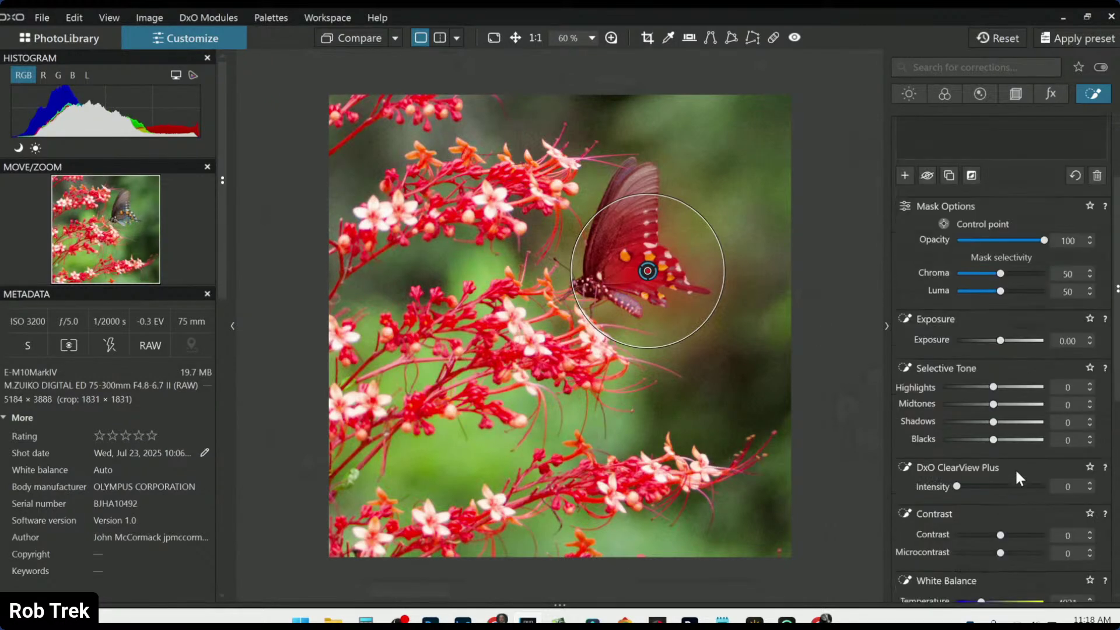
{"action": "scroll", "coordinate": [1006, 457], "scroll_direction": "down", "scroll_amount": 5}
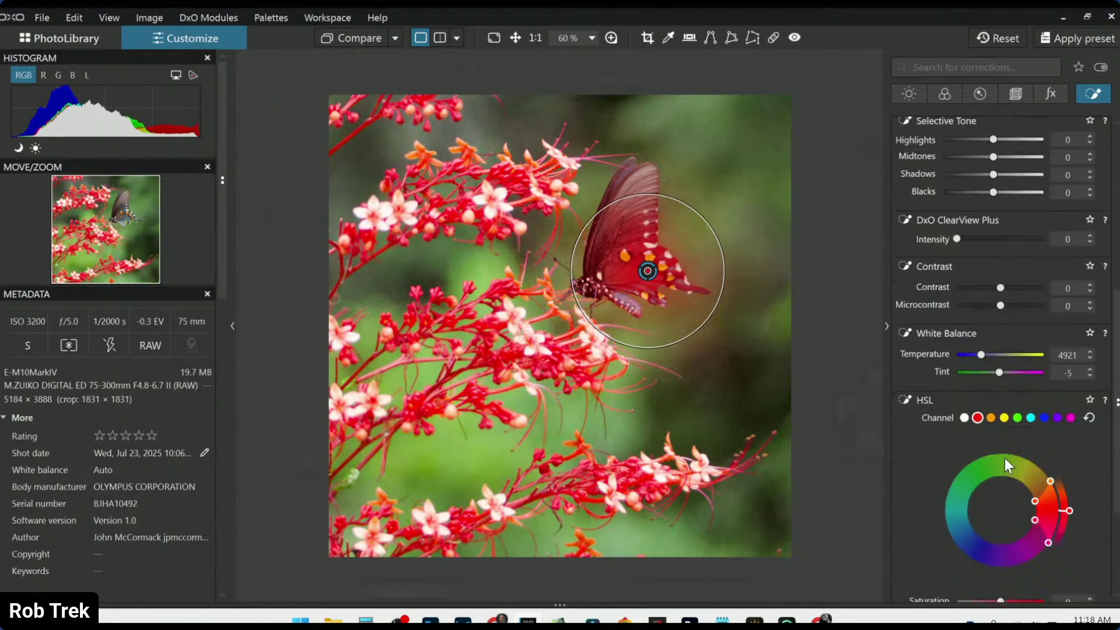
{"action": "left_click", "coordinate": [1044, 417]}
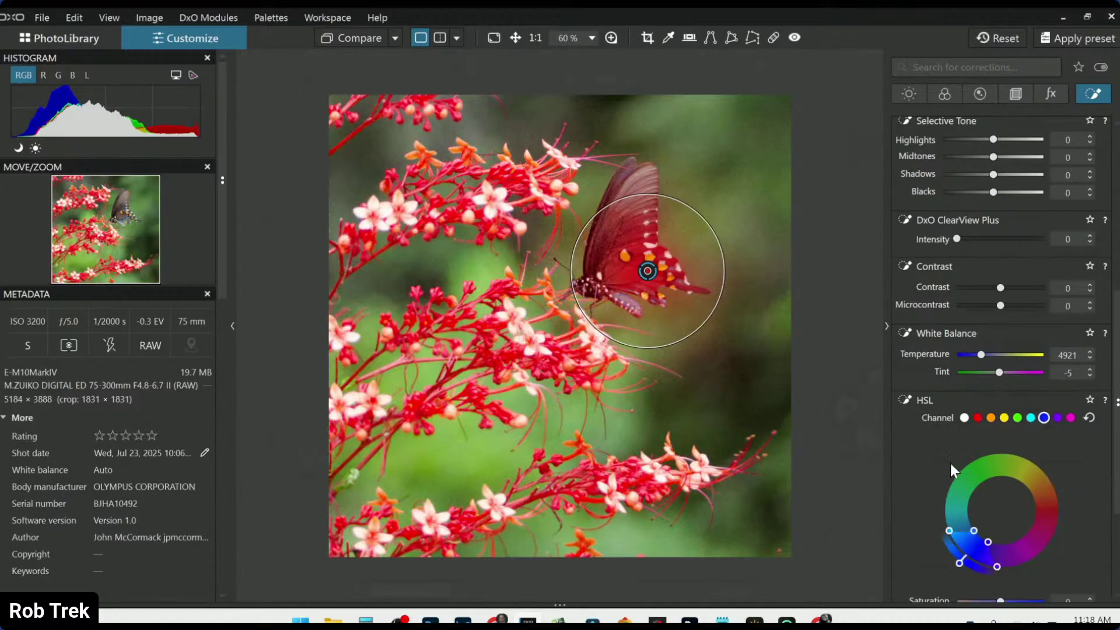
{"action": "scroll", "coordinate": [965, 457], "scroll_direction": "down", "scroll_amount": 2}
{"action": "left_click_drag", "start_coordinate": [995, 496], "coordinate": [1028, 496]}
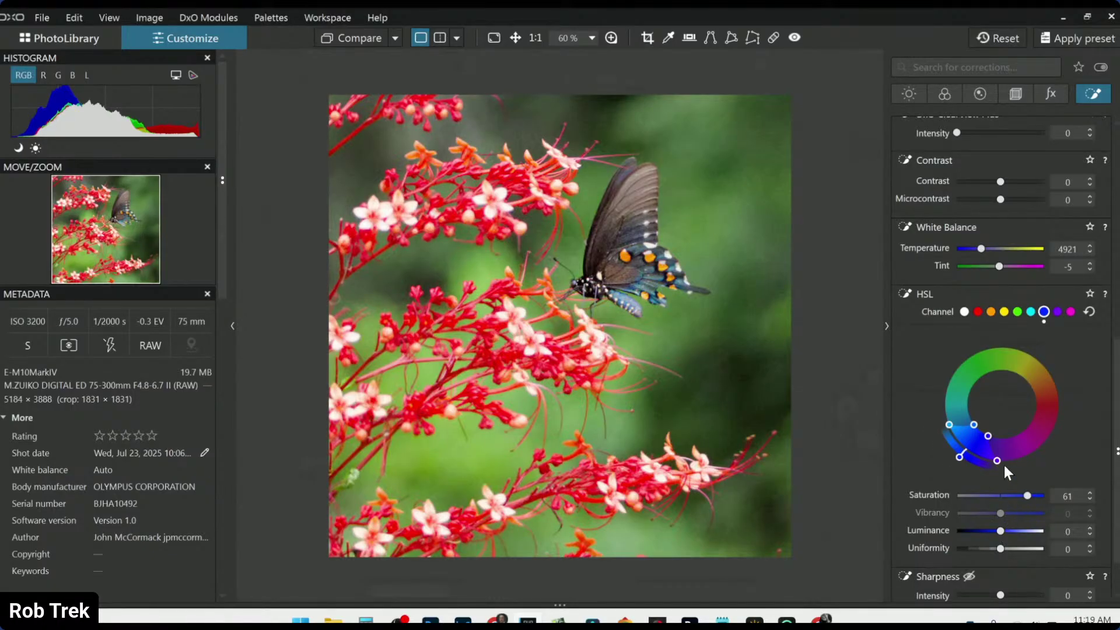
{"action": "left_click_drag", "start_coordinate": [1026, 496], "coordinate": [1036, 496]}
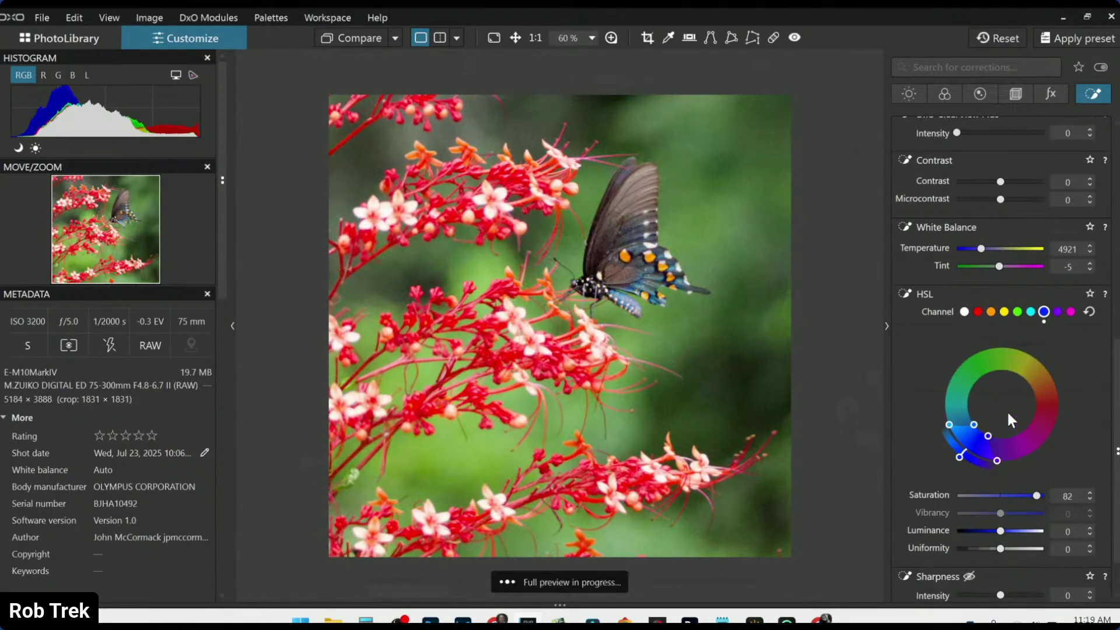
Add a third control point as a new mask on the butterfly's wing beside the orange spots and set its orange HSL saturation to 42.
{"action": "scroll", "coordinate": [915, 382], "scroll_direction": "up", "scroll_amount": 1}
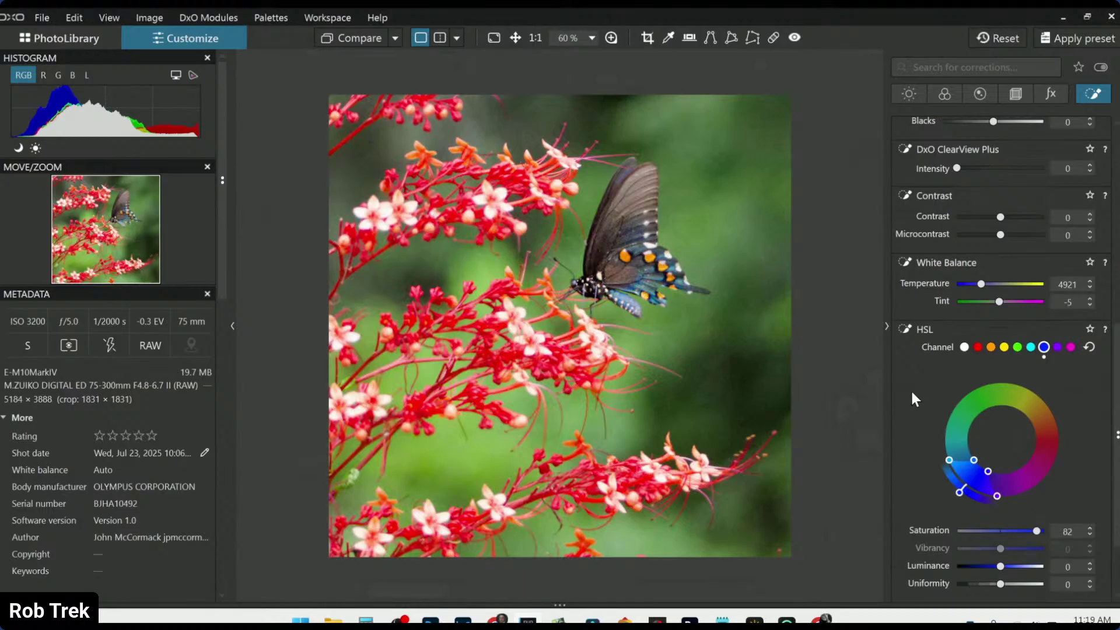
{"action": "scroll", "coordinate": [916, 383], "scroll_direction": "up", "scroll_amount": 10}
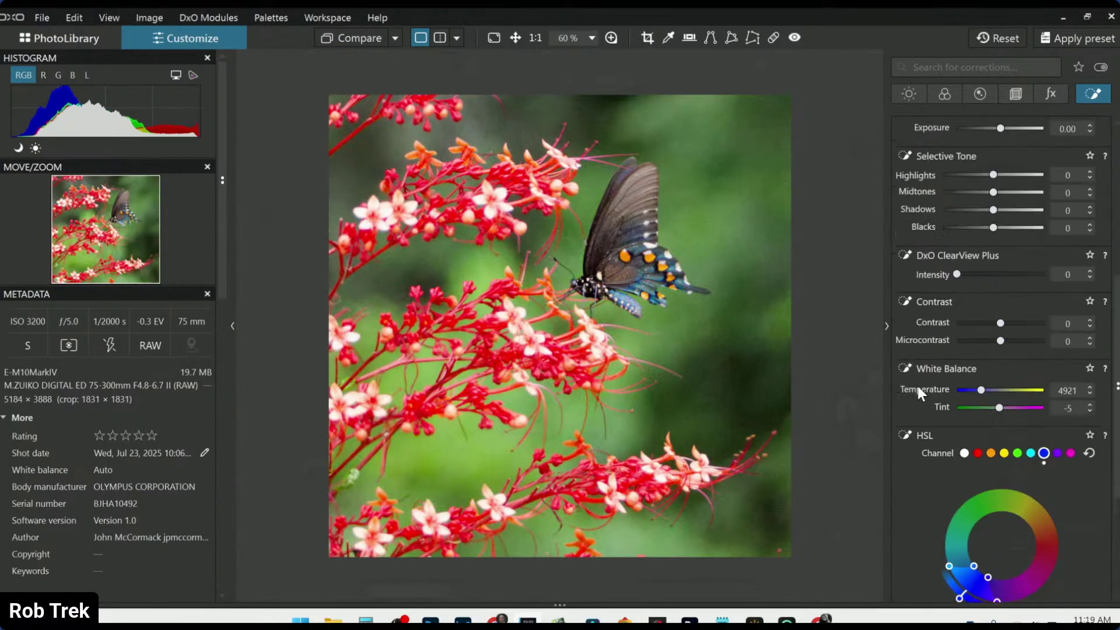
{"action": "left_click", "coordinate": [905, 283]}
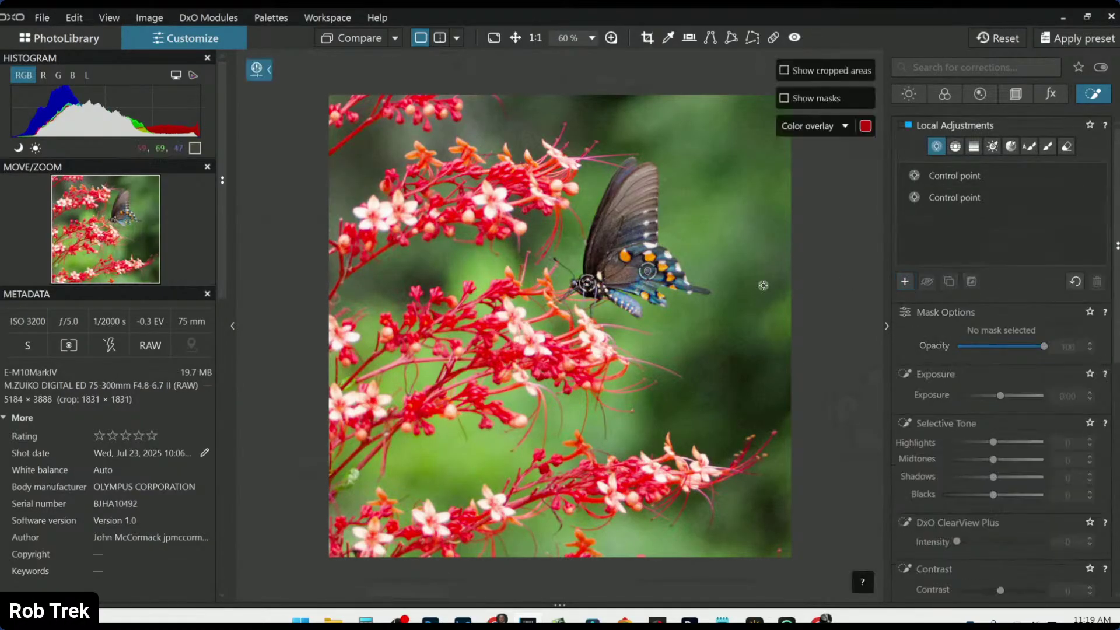
{"action": "scroll", "coordinate": [621, 246], "scroll_direction": "up", "scroll_amount": 2}
{"action": "left_click", "coordinate": [658, 244]}
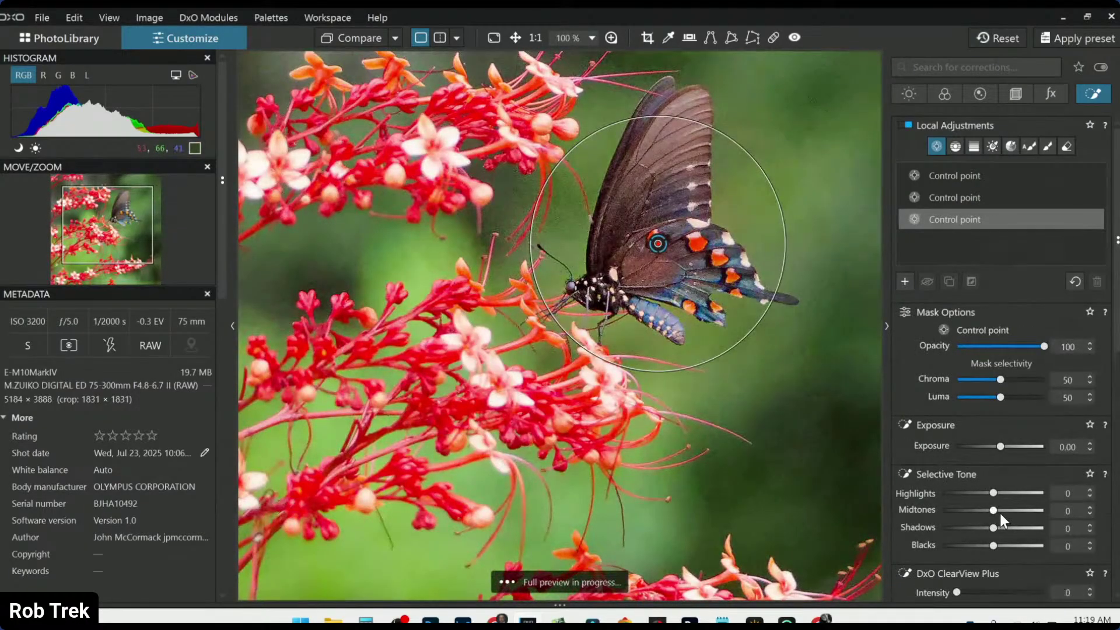
{"action": "scroll", "coordinate": [1000, 514], "scroll_direction": "down", "scroll_amount": 8}
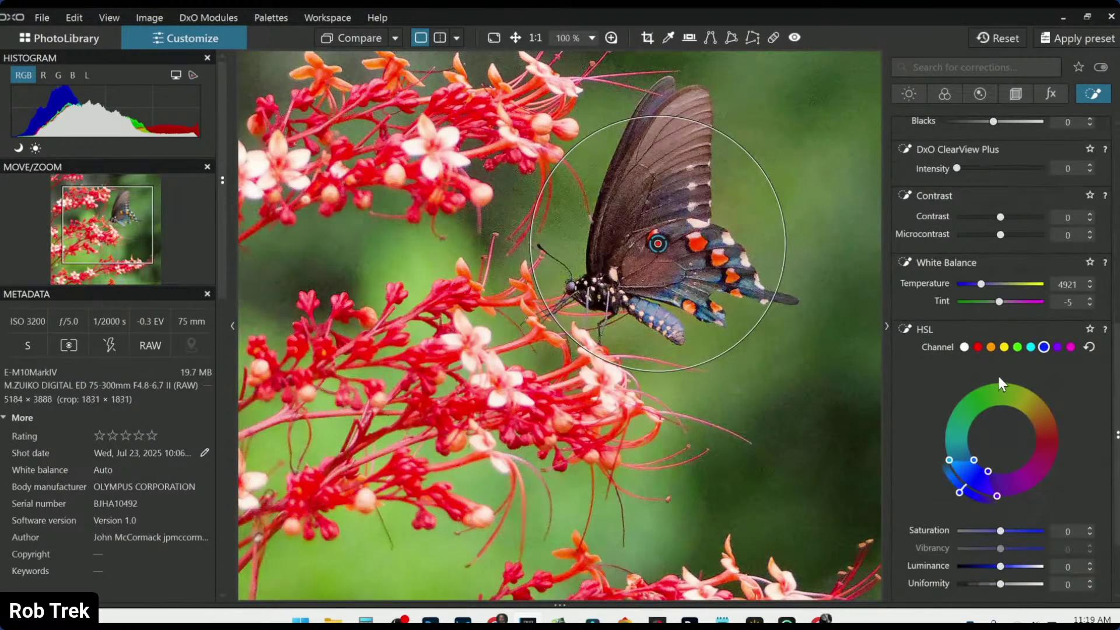
{"action": "left_click", "coordinate": [991, 347]}
{"action": "left_click_drag", "start_coordinate": [1001, 532], "coordinate": [1018, 531]}
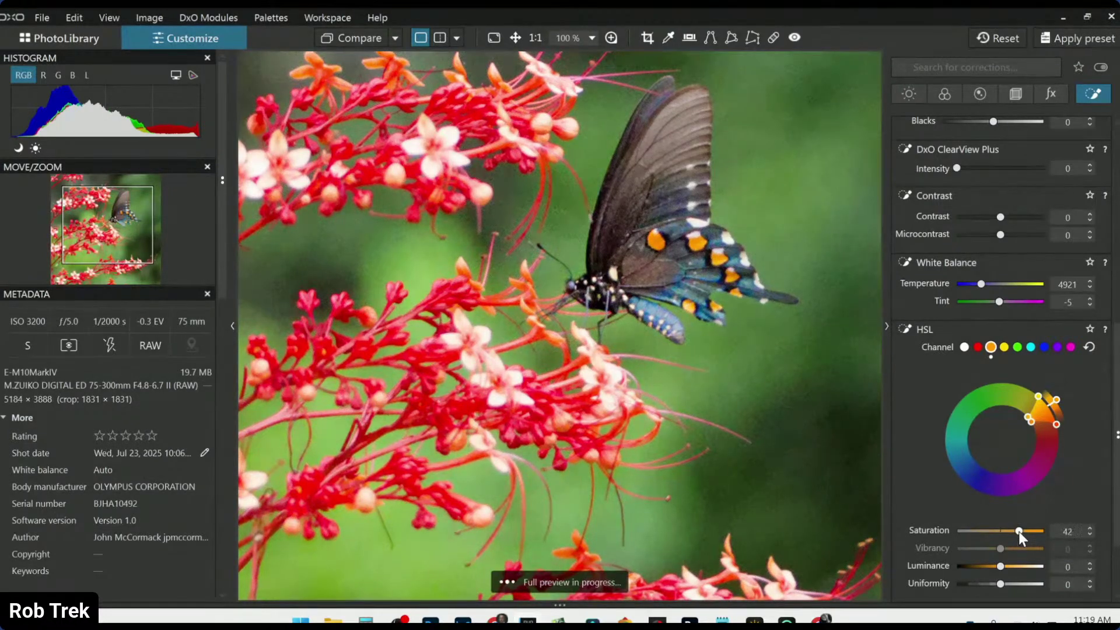
{"action": "key", "text": "l"}
{"action": "key", "text": "l"}
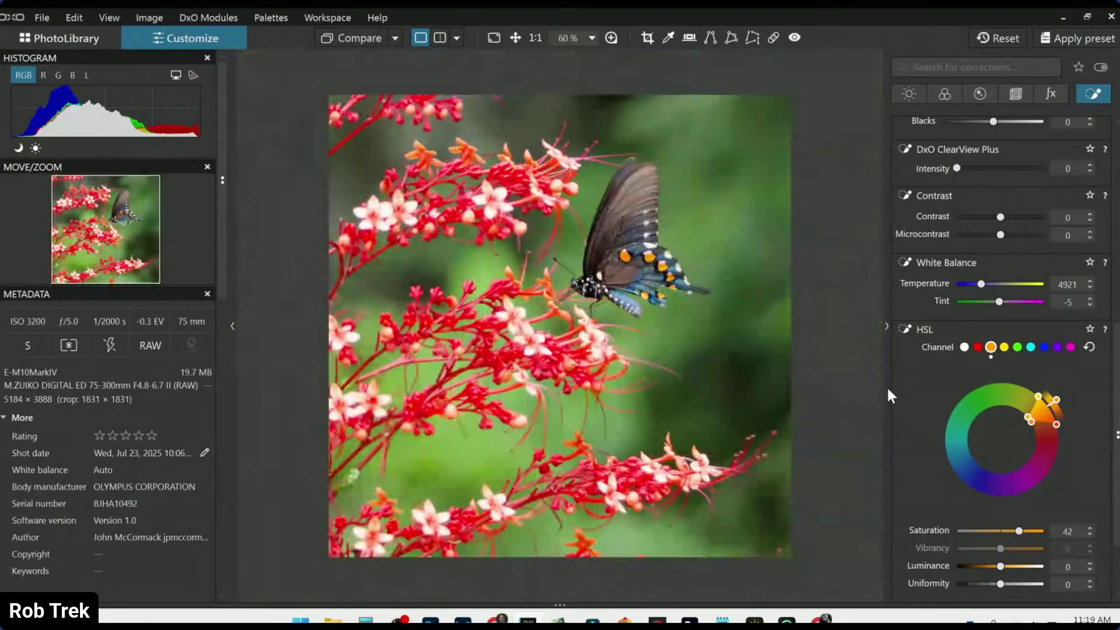
Add a control line to the third control point's mask, sampling the red flowers and extending across the photo past the butterfly.
{"action": "scroll", "coordinate": [963, 215], "scroll_direction": "up", "scroll_amount": 7}
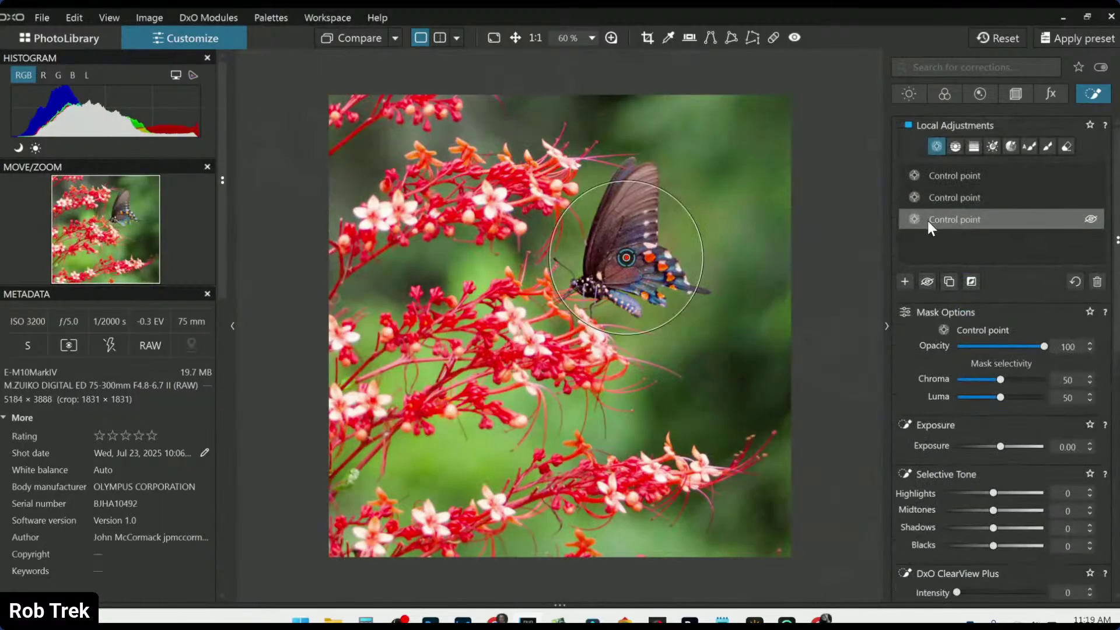
{"action": "left_click", "coordinate": [954, 147]}
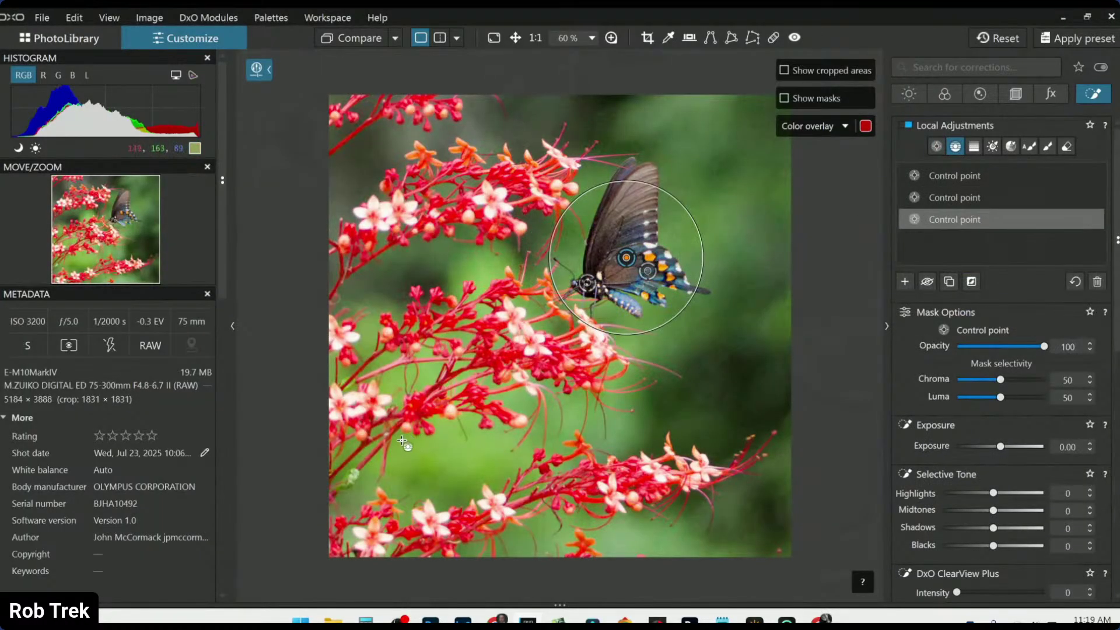
{"action": "left_click_drag", "start_coordinate": [411, 416], "coordinate": [799, 273]}
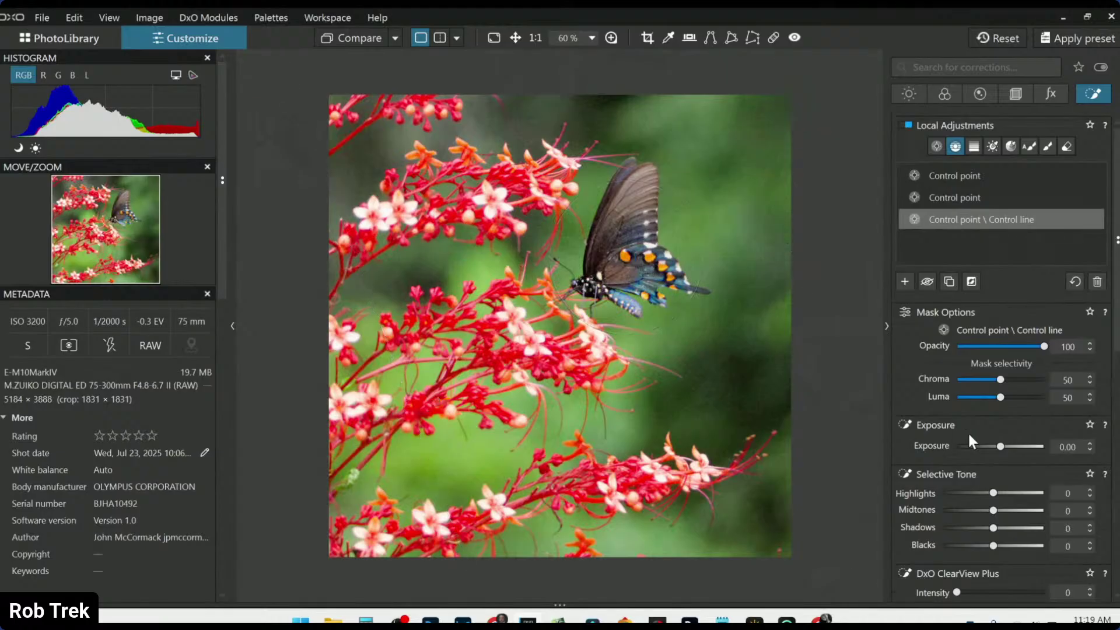
Set the red HSL channel's luminance to -15 for the combined control point and control line mask.
{"action": "scroll", "coordinate": [994, 423], "scroll_direction": "down", "scroll_amount": 6}
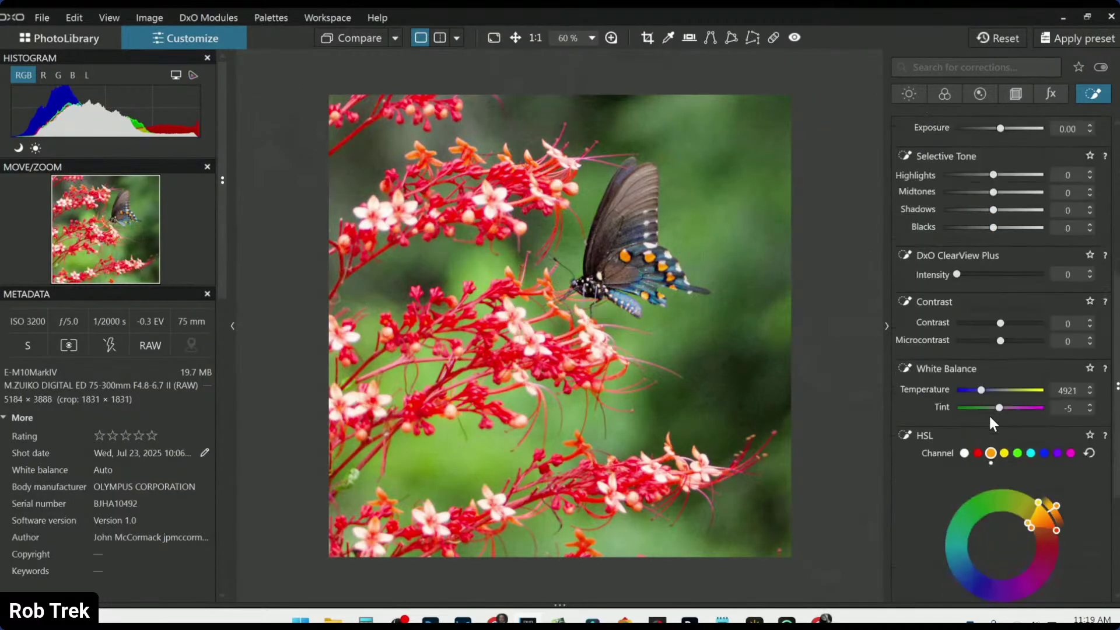
{"action": "left_click", "coordinate": [979, 418]}
{"action": "scroll", "coordinate": [967, 446], "scroll_direction": "down", "scroll_amount": 3}
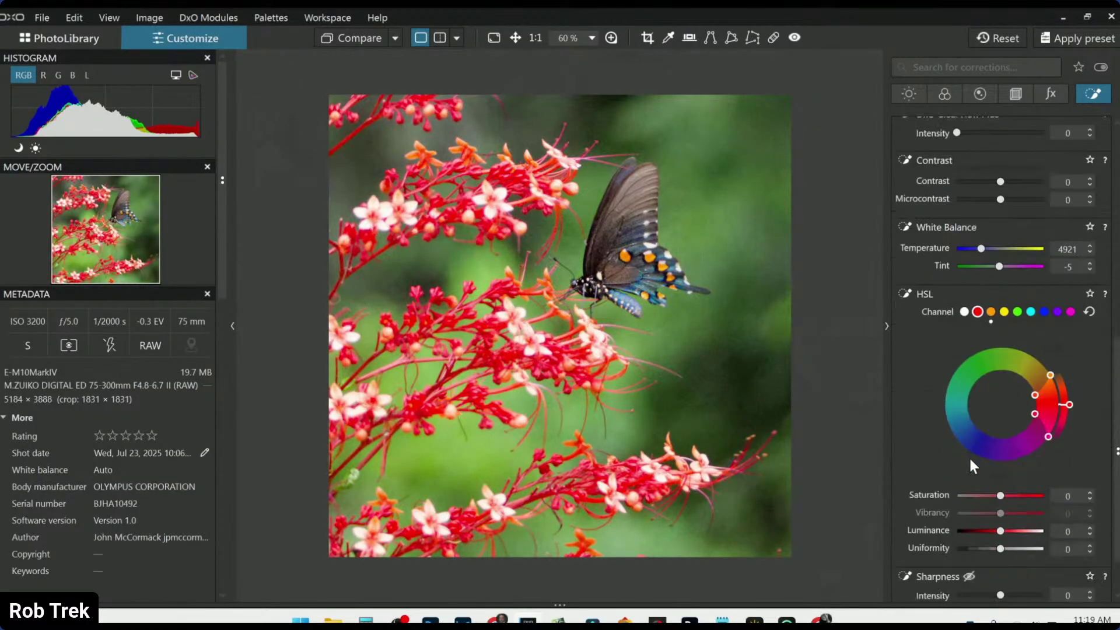
{"action": "scroll", "coordinate": [1000, 532], "scroll_direction": "down", "scroll_amount": 2}
{"action": "scroll", "coordinate": [999, 532], "scroll_direction": "down", "scroll_amount": 1}
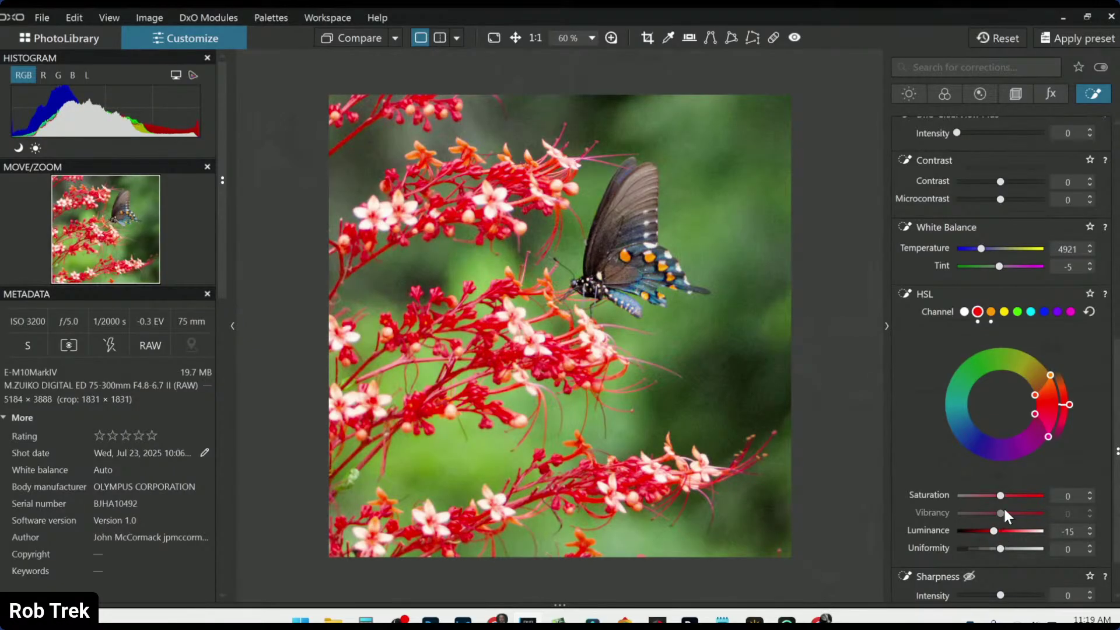
{"action": "scroll", "coordinate": [1002, 495], "scroll_direction": "down", "scroll_amount": 1}
{"action": "scroll", "coordinate": [1004, 496], "scroll_direction": "down", "scroll_amount": 1}
{"action": "scroll", "coordinate": [992, 530], "scroll_direction": "up", "scroll_amount": 1}
Set the RAW white balance temperature to 5321 and the tint to -15 for the whole photo.
{"action": "scroll", "coordinate": [946, 191], "scroll_direction": "up", "scroll_amount": 12}
{"action": "mouse_move", "coordinate": [943, 193]}
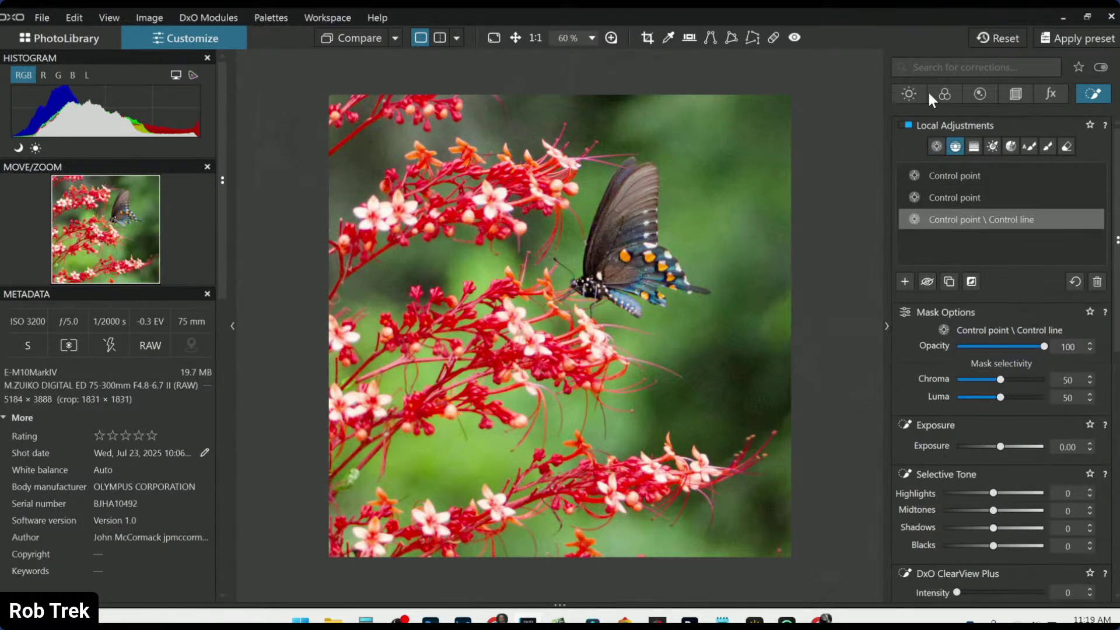
{"action": "left_click", "coordinate": [944, 96]}
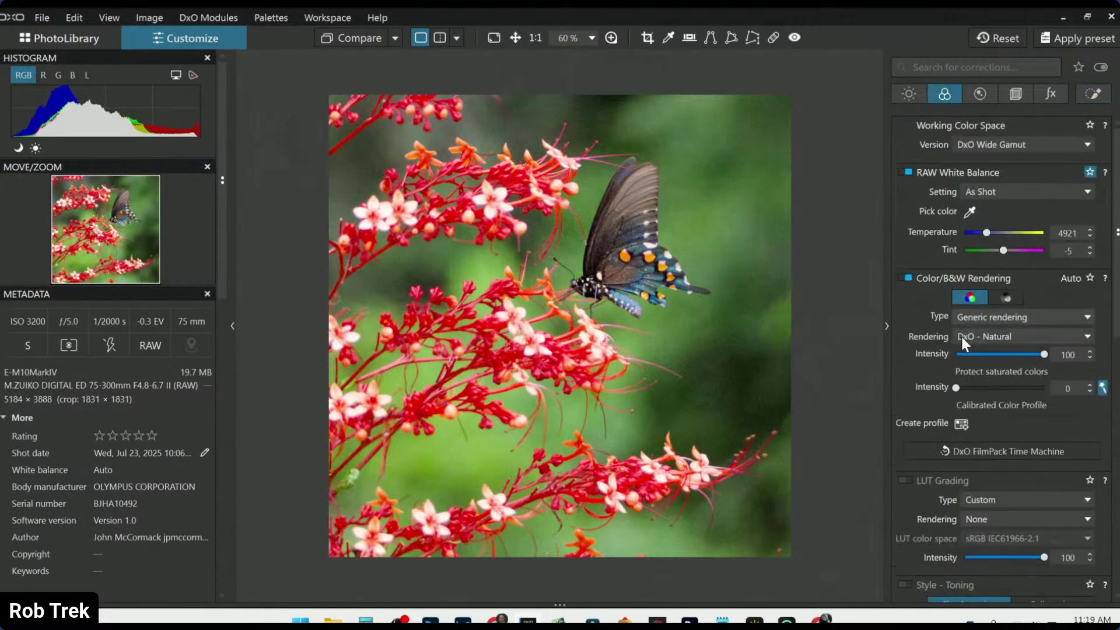
{"action": "left_click", "coordinate": [988, 233]}
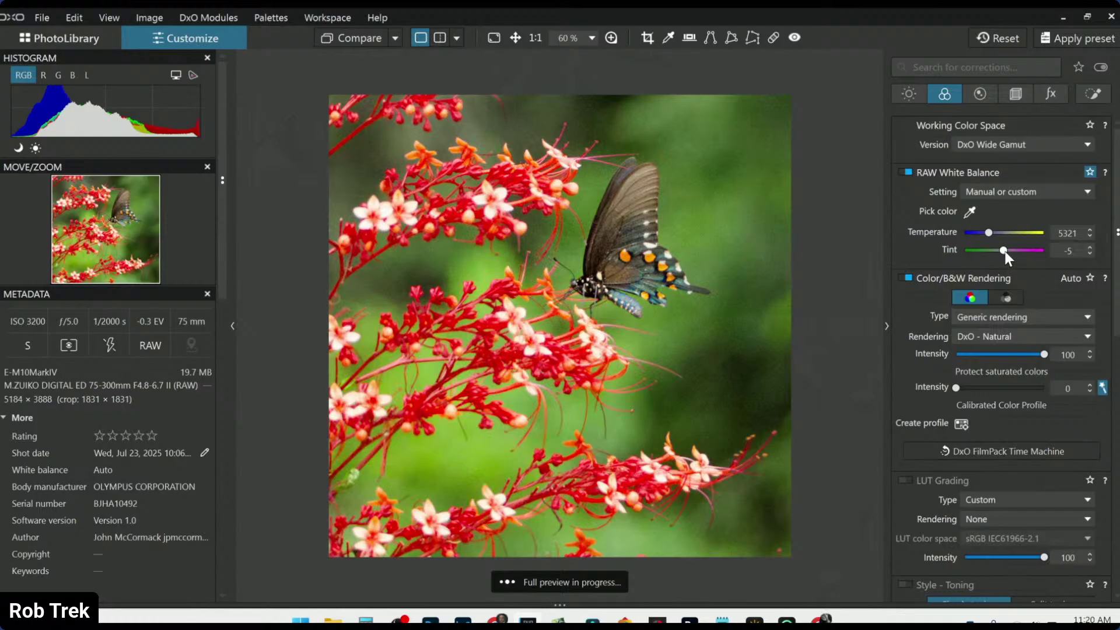
{"action": "double_click", "coordinate": [1005, 251]}
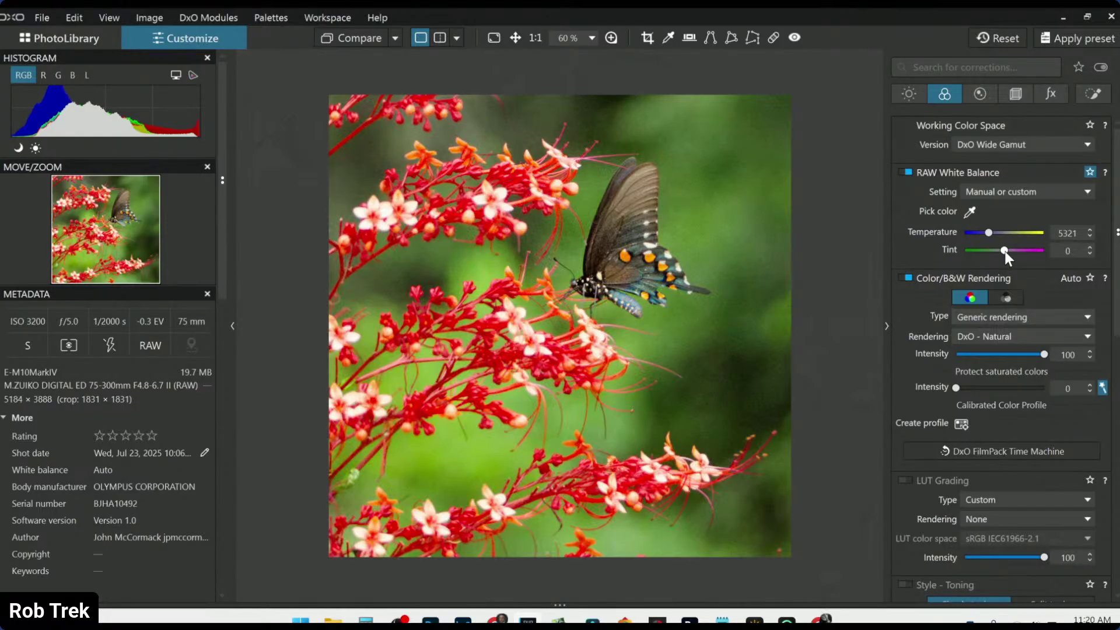
{"action": "scroll", "coordinate": [1005, 251], "scroll_direction": "down", "scroll_amount": 3}
{"action": "left_click_drag", "start_coordinate": [1001, 251], "coordinate": [1003, 251]}
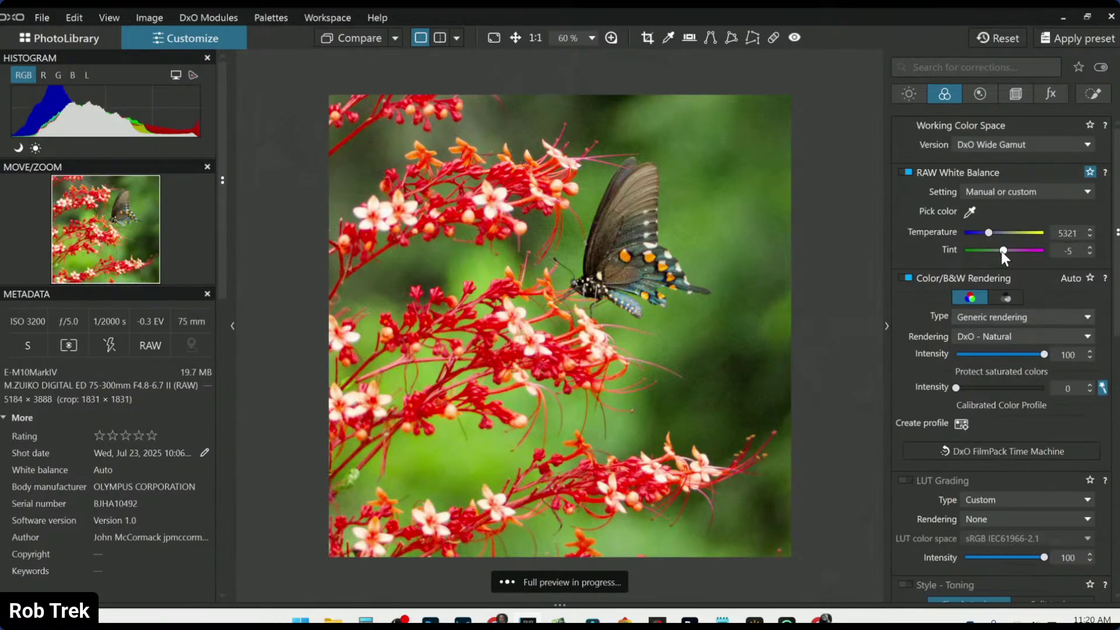
{"action": "left_click_drag", "start_coordinate": [1002, 251], "coordinate": [1000, 251]}
{"action": "scroll", "coordinate": [906, 352], "scroll_direction": "down", "scroll_amount": 2}
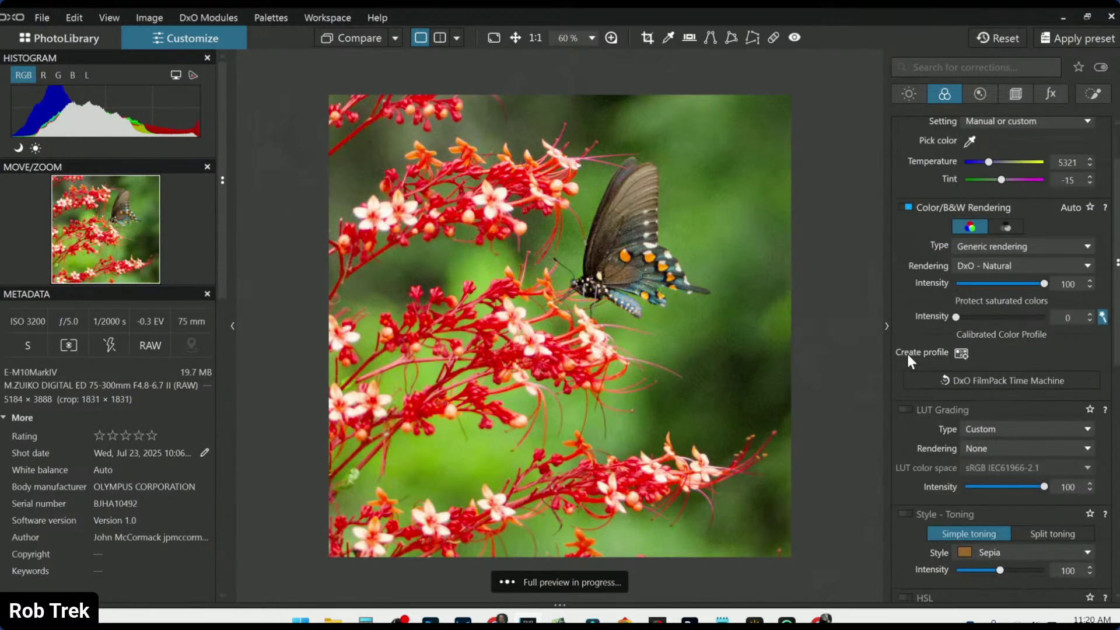
Magnify the butterfly at 400% with the loupe and set DeepPRIME luminance to 35 and global lens sharpness to 0.73.
{"action": "left_click", "coordinate": [612, 40]}
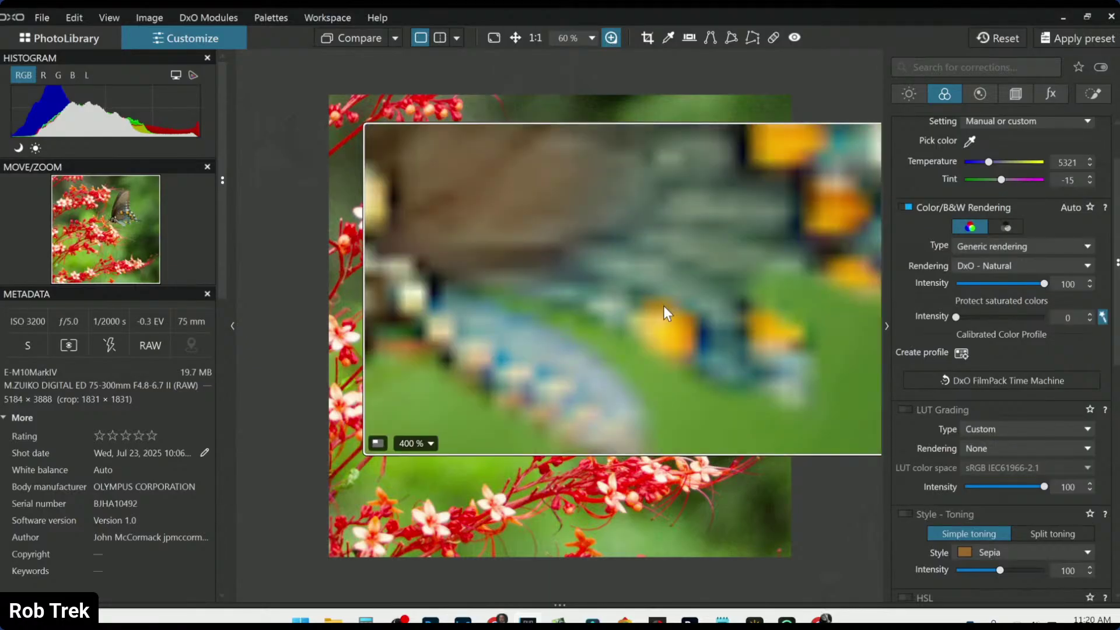
{"action": "left_click_drag", "start_coordinate": [661, 290], "coordinate": [623, 296]}
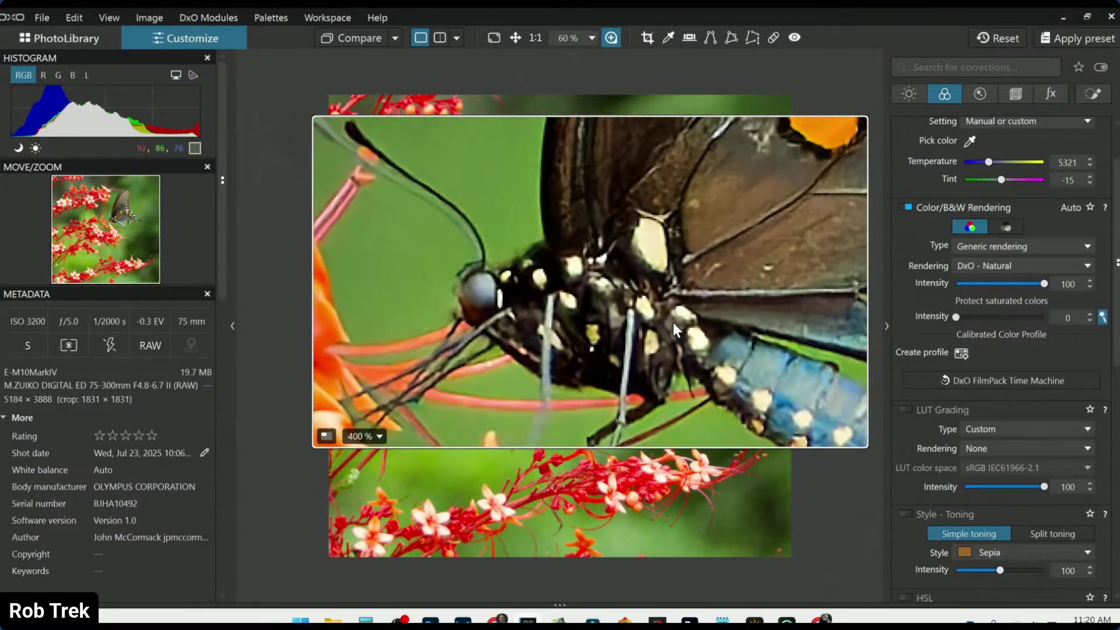
{"action": "left_click_drag", "start_coordinate": [666, 318], "coordinate": [631, 277]}
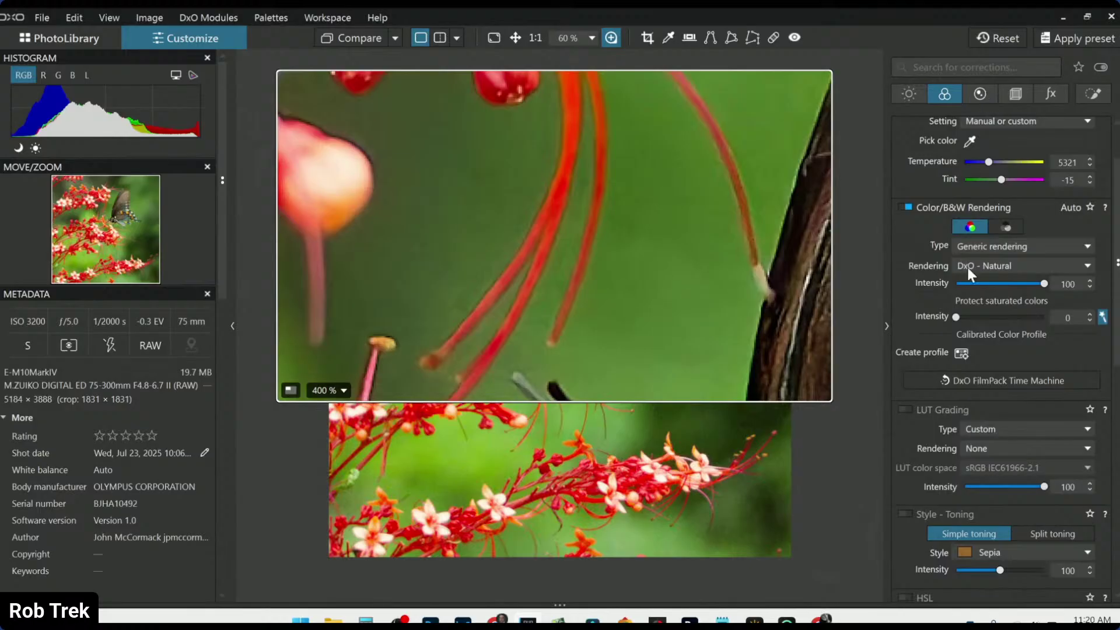
{"action": "left_click", "coordinate": [984, 94]}
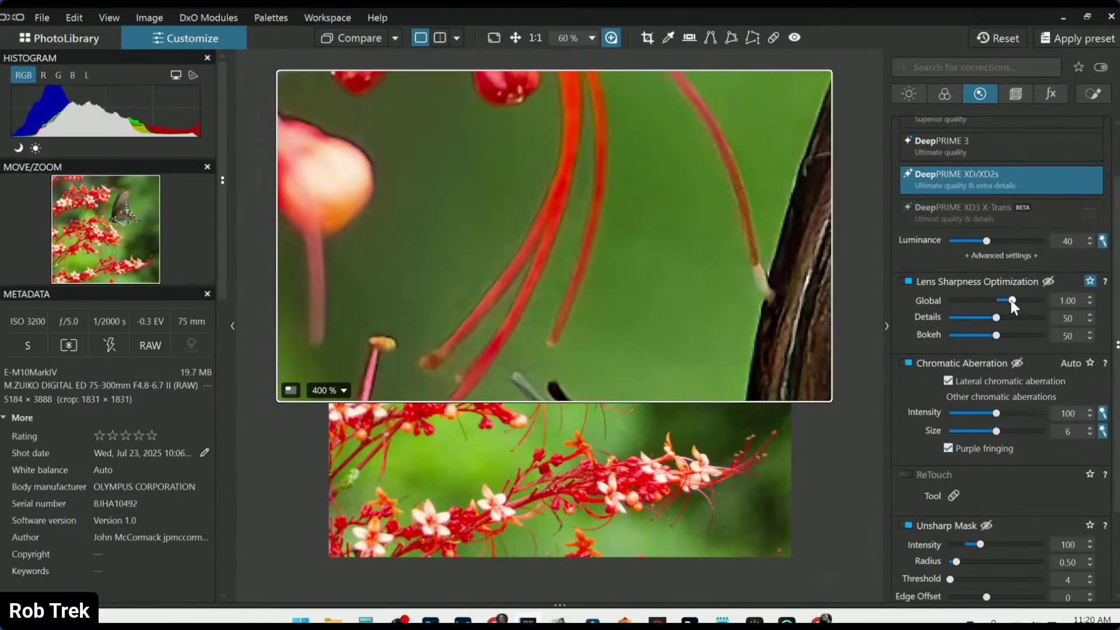
{"action": "left_click_drag", "start_coordinate": [1012, 301], "coordinate": [1008, 301]}
{"action": "left_click_drag", "start_coordinate": [987, 241], "coordinate": [970, 241]}
{"action": "double_click", "coordinate": [970, 241]}
{"action": "scroll", "coordinate": [905, 290], "scroll_direction": "up", "scroll_amount": 1}
{"action": "left_click_drag", "start_coordinate": [780, 349], "coordinate": [846, 403]}
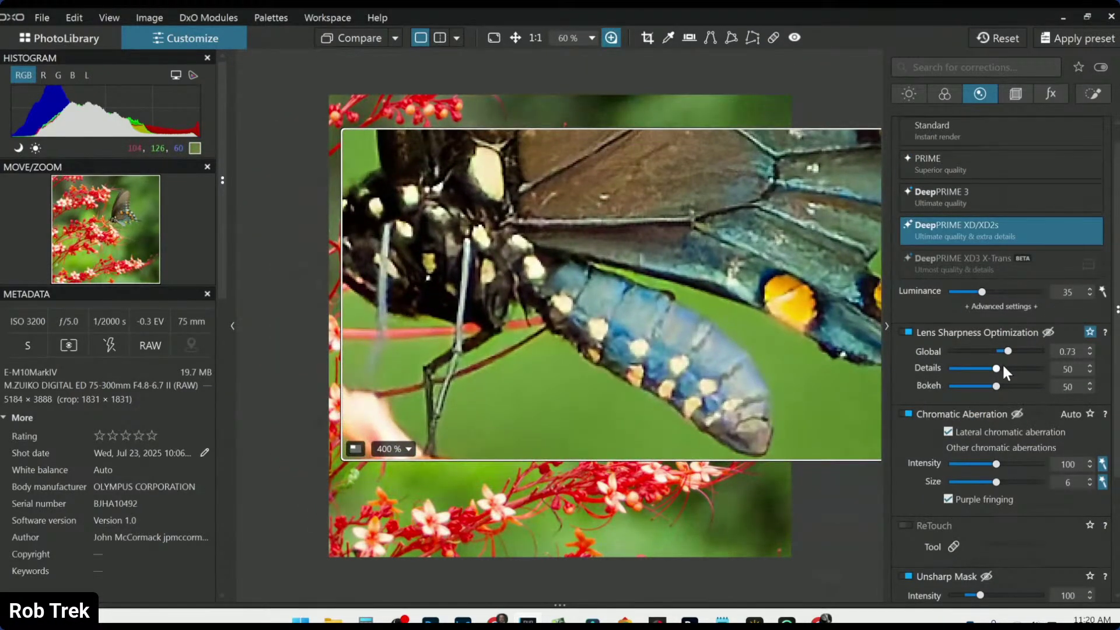
Raise global lens sharpness to 1.00, keep denoising luminance at 35 and set its advanced force details to 100.
{"action": "left_click_drag", "start_coordinate": [1008, 351], "coordinate": [1012, 351]}
{"action": "left_click_drag", "start_coordinate": [982, 292], "coordinate": [968, 292]}
{"action": "double_click", "coordinate": [968, 292]}
{"action": "left_click", "coordinate": [985, 293]}
{"action": "left_click", "coordinate": [989, 303]}
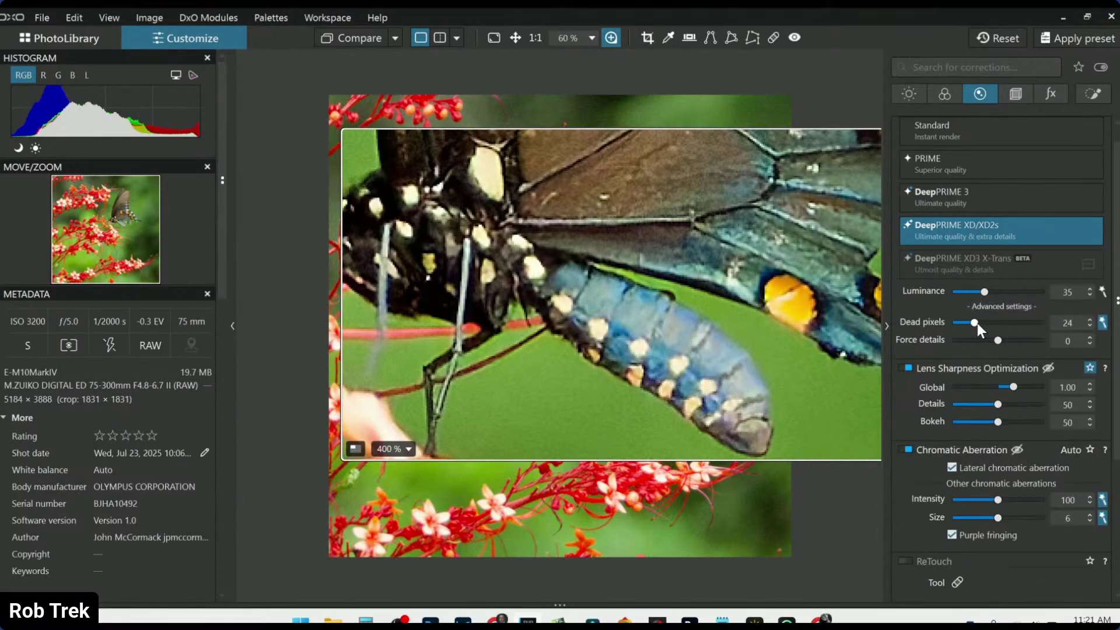
{"action": "left_click_drag", "start_coordinate": [1000, 342], "coordinate": [1040, 343]}
Reduce the global lens sharpness to 0.17, leaving purple fringing correction enabled.
{"action": "left_click_drag", "start_coordinate": [1010, 388], "coordinate": [999, 388]}
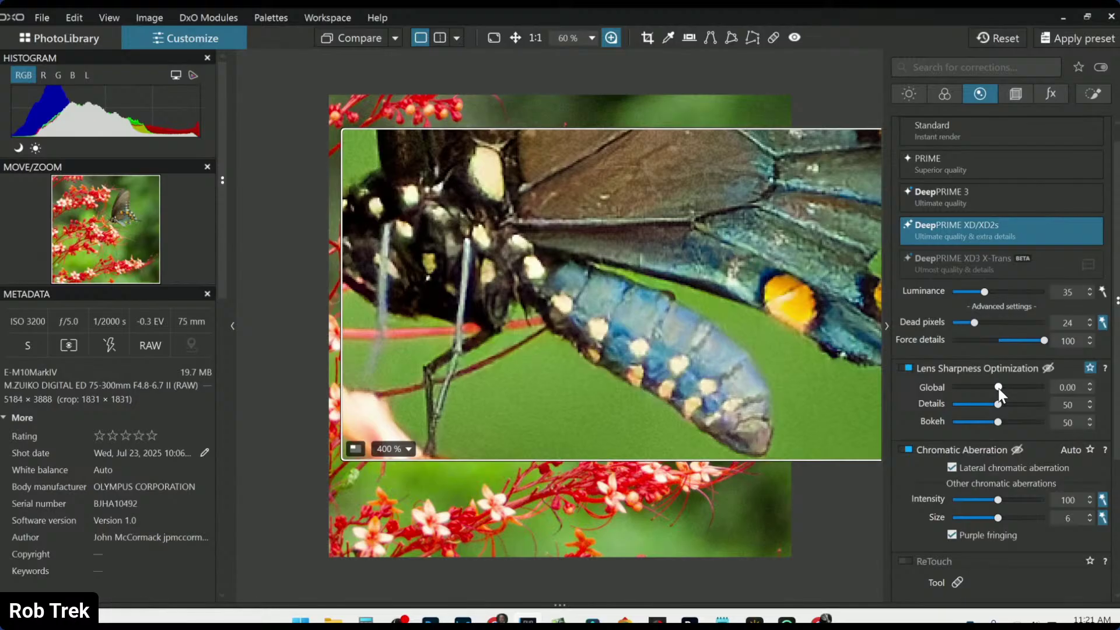
{"action": "left_click_drag", "start_coordinate": [1002, 387], "coordinate": [1000, 386]}
{"action": "scroll", "coordinate": [949, 425], "scroll_direction": "down", "scroll_amount": 2}
{"action": "left_click", "coordinate": [952, 429]}
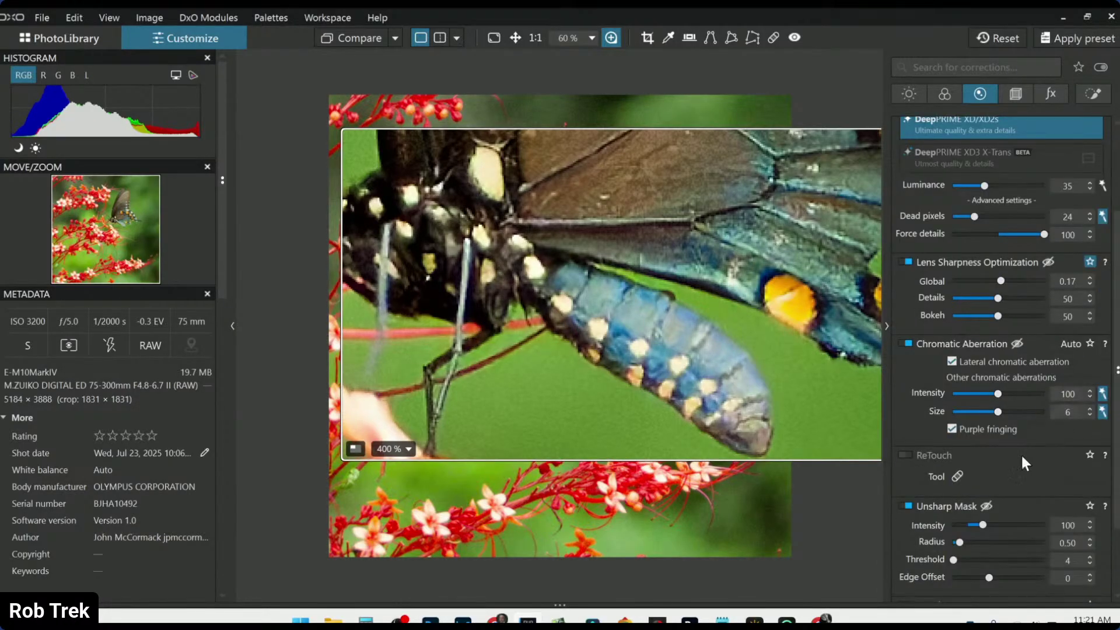
Toggle the Unsharp Mask off and on, set its radius to 0.70 with intensity 100, and close the loupe.
{"action": "scroll", "coordinate": [979, 451], "scroll_direction": "down", "scroll_amount": 1}
{"action": "left_click", "coordinate": [909, 435]}
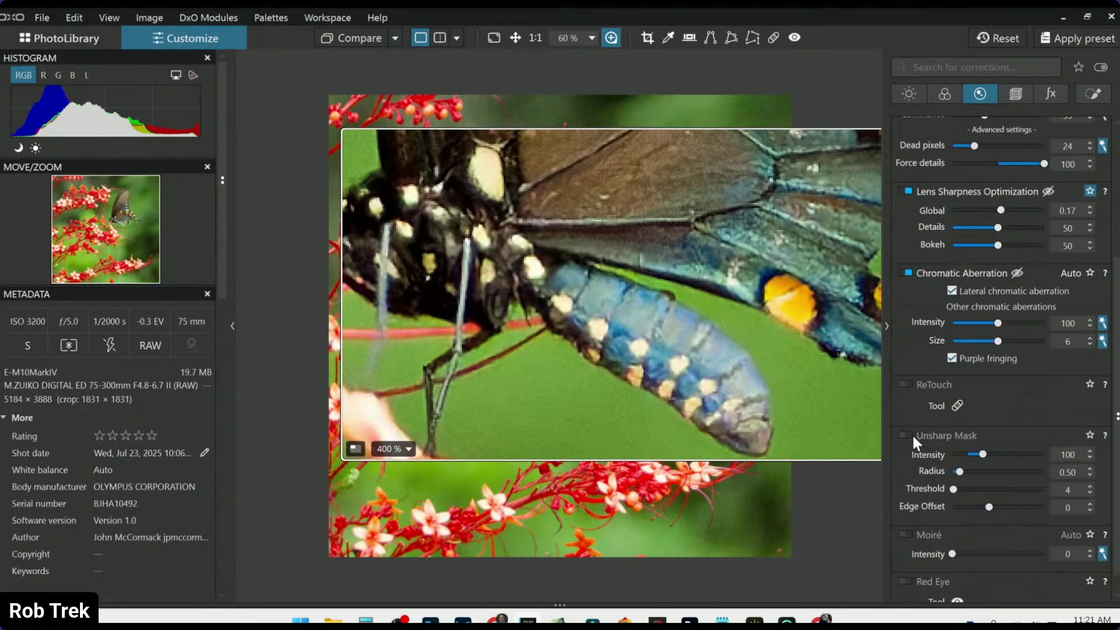
{"action": "left_click", "coordinate": [913, 436]}
{"action": "left_click_drag", "start_coordinate": [982, 454], "coordinate": [984, 454]}
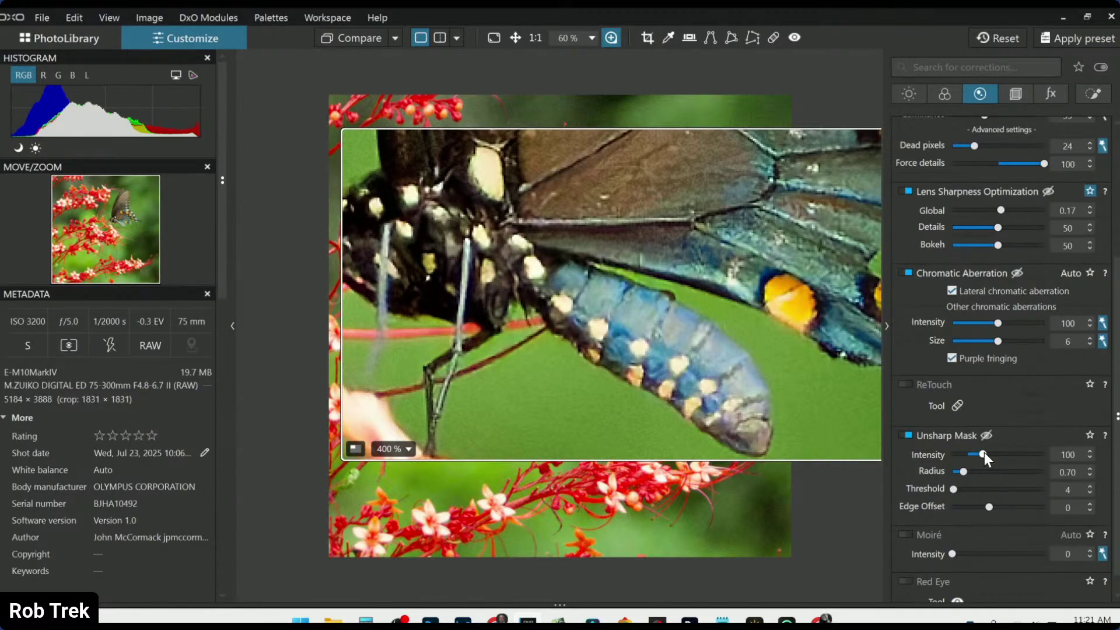
{"action": "left_click_drag", "start_coordinate": [575, 316], "coordinate": [517, 313]}
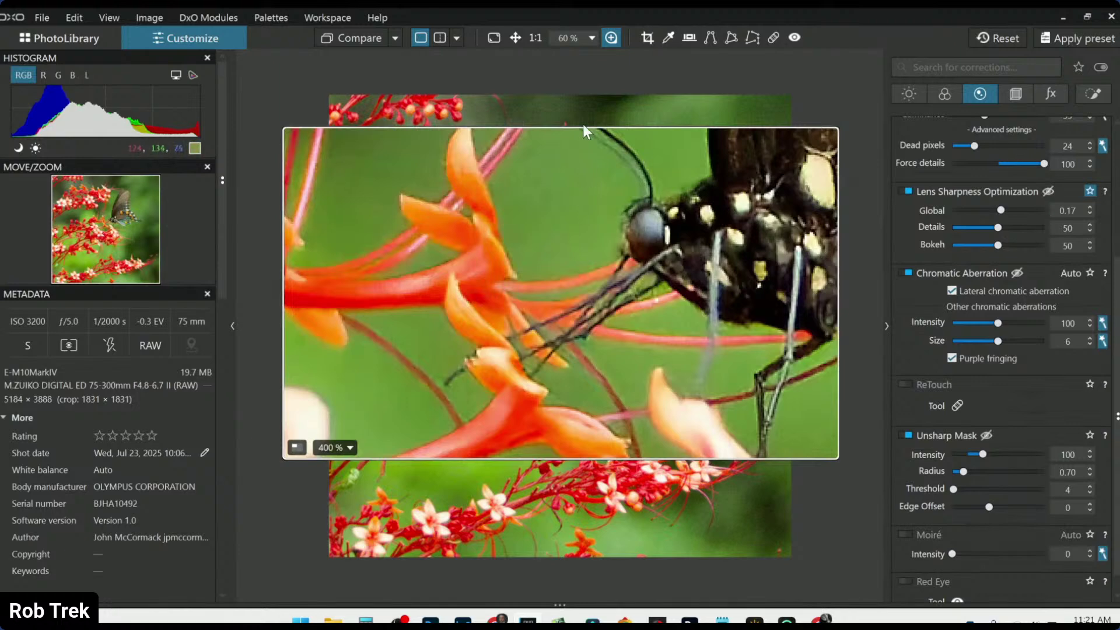
{"action": "left_click", "coordinate": [610, 39]}
{"action": "scroll", "coordinate": [680, 323], "scroll_direction": "down", "scroll_amount": 1}
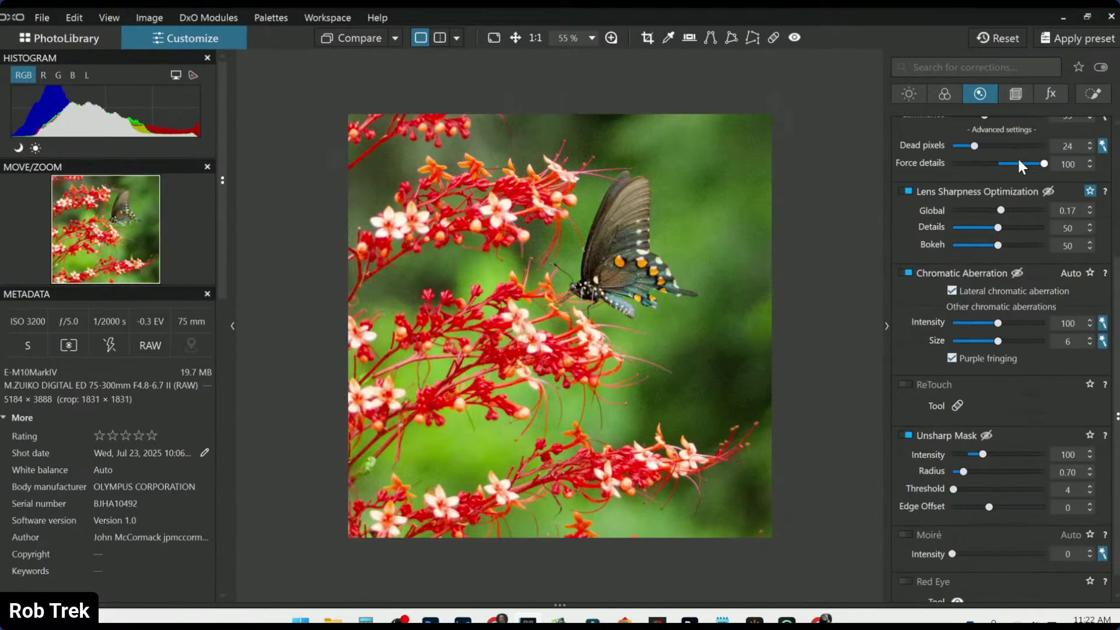
Add a fourth control point as a new mask on the butterfly's abdomen and enlarge its circle to cover most of the photo.
{"action": "left_click", "coordinate": [1092, 94]}
{"action": "scroll", "coordinate": [954, 281], "scroll_direction": "up", "scroll_amount": 3}
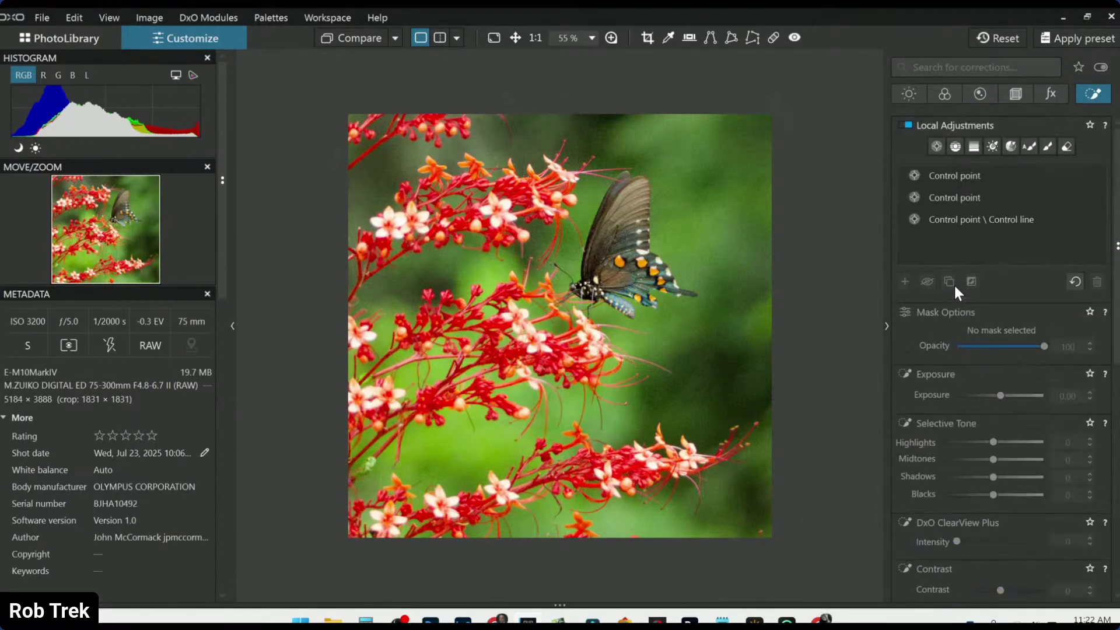
{"action": "left_click", "coordinate": [937, 146]}
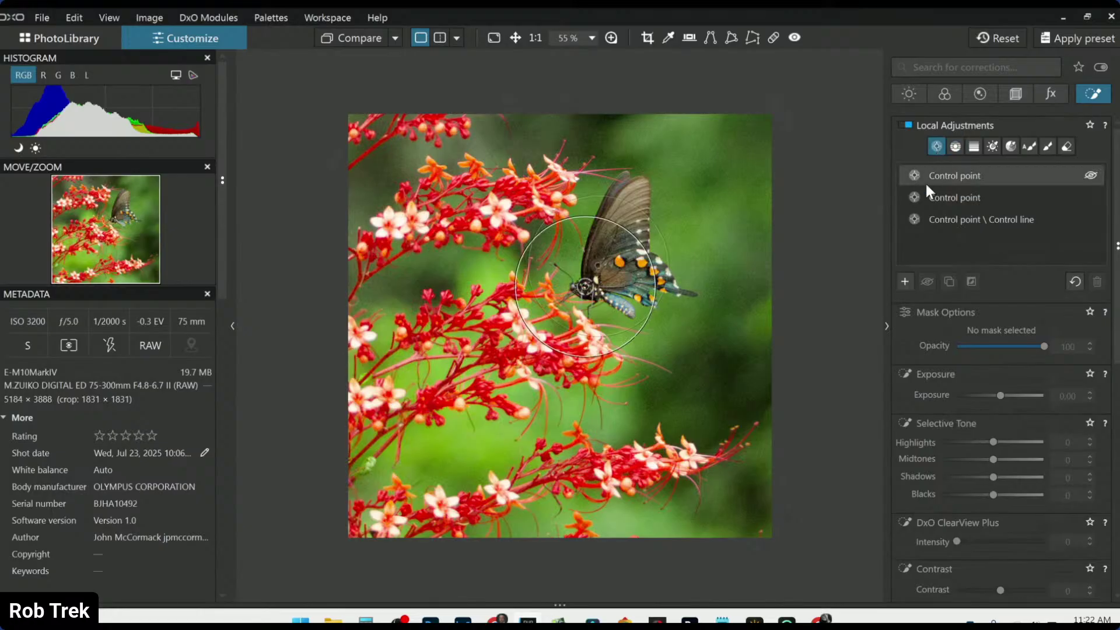
{"action": "left_click", "coordinate": [917, 221]}
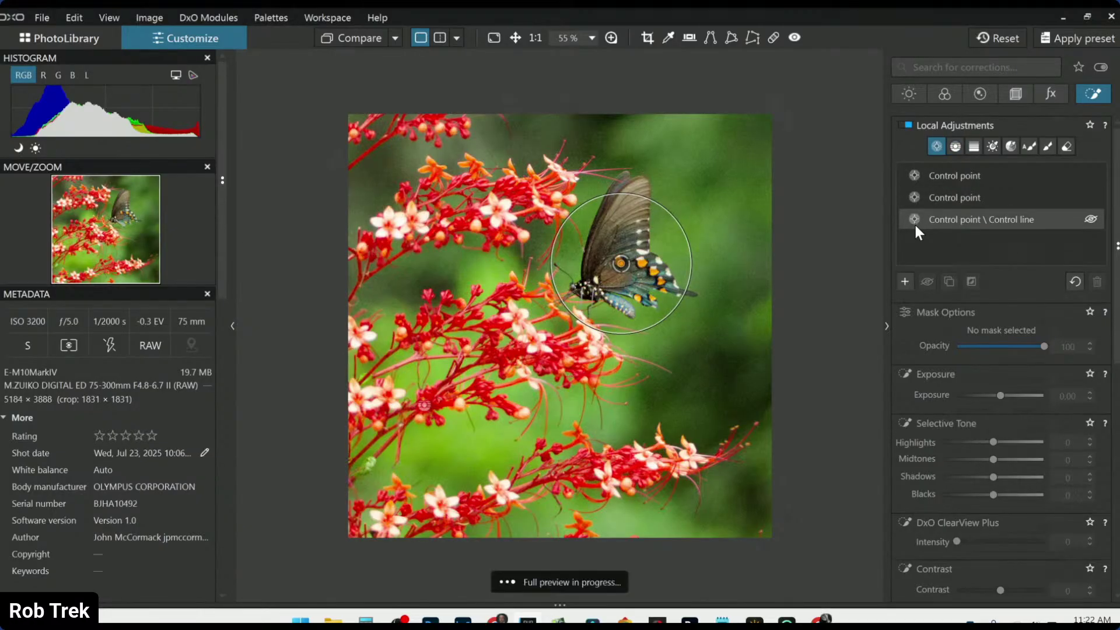
{"action": "left_click", "coordinate": [905, 281]}
{"action": "left_click", "coordinate": [583, 354]}
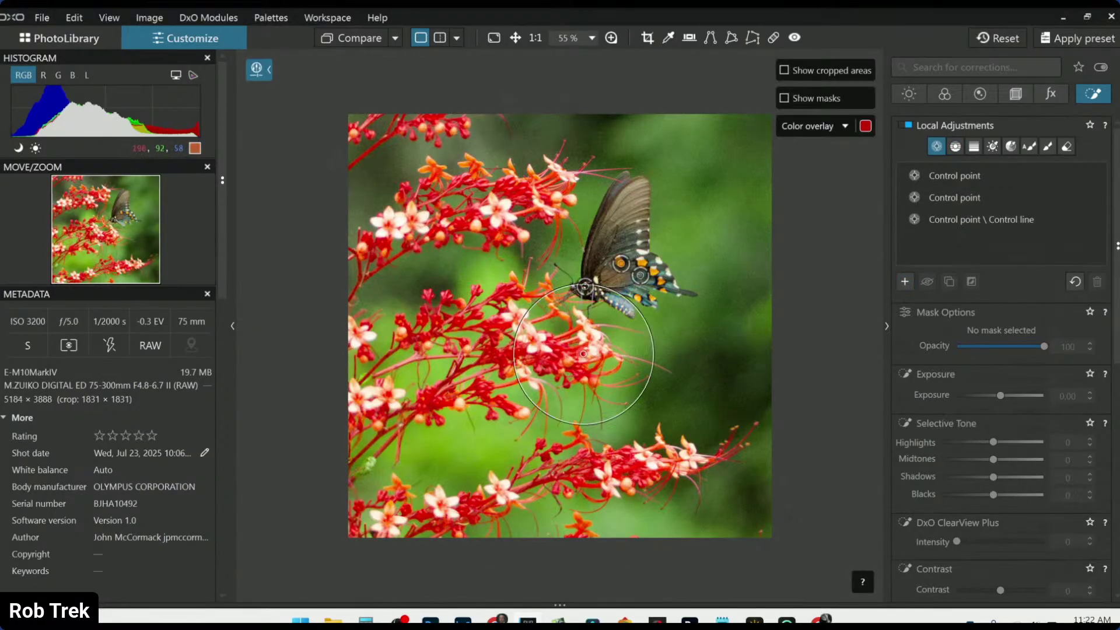
{"action": "left_click_drag", "start_coordinate": [583, 354], "coordinate": [610, 295]}
{"action": "left_click_drag", "start_coordinate": [584, 239], "coordinate": [432, 149]}
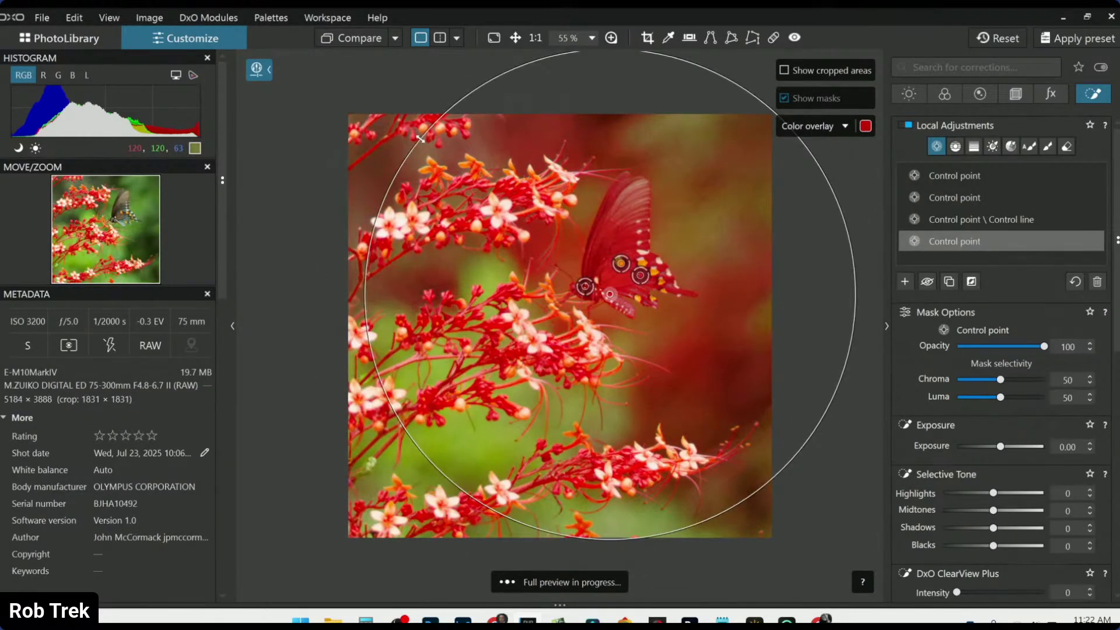
Invert the new mask, set chroma and luma selectivity to 0 and exposure to -1.55, and shrink its circle slightly.
{"action": "left_click", "coordinate": [955, 379]}
{"action": "left_click", "coordinate": [955, 396]}
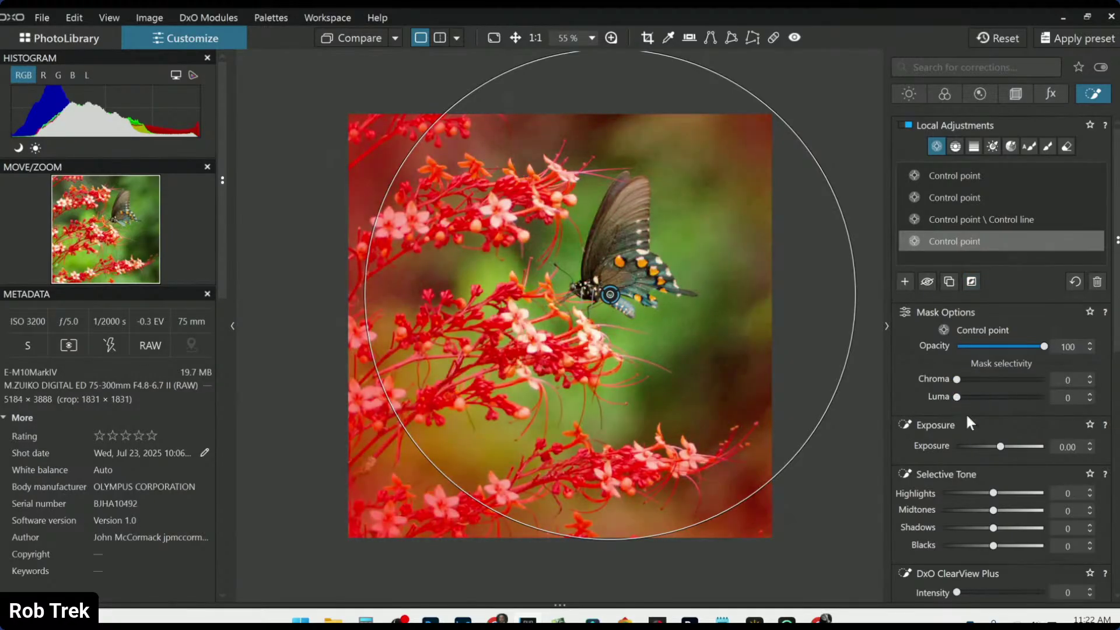
{"action": "left_click_drag", "start_coordinate": [1003, 450], "coordinate": [984, 450]}
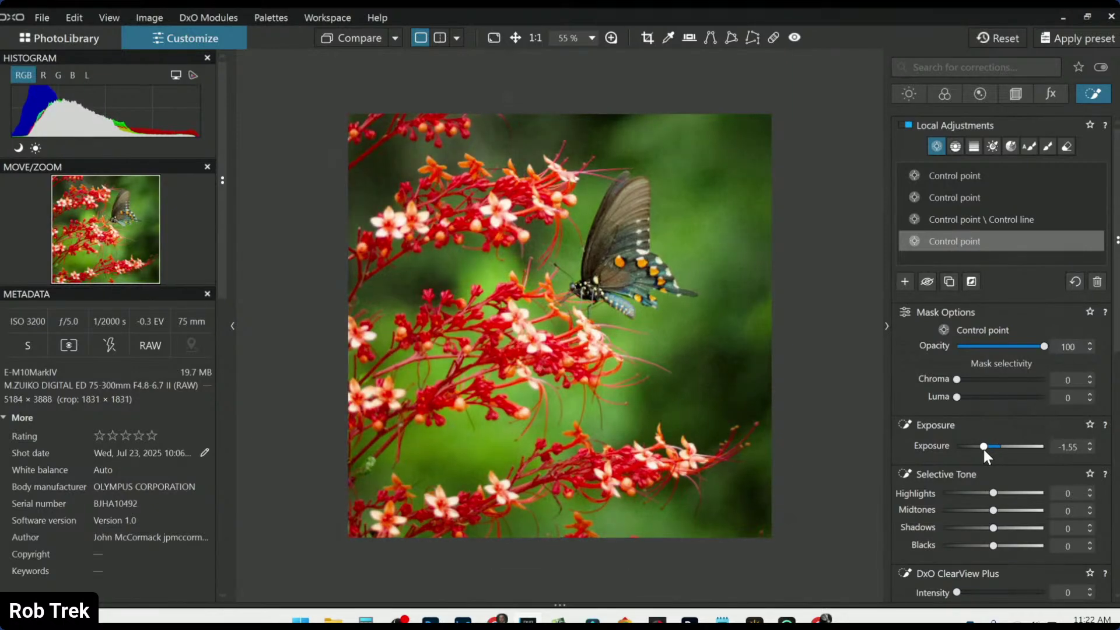
{"action": "left_click_drag", "start_coordinate": [388, 397], "coordinate": [432, 398]}
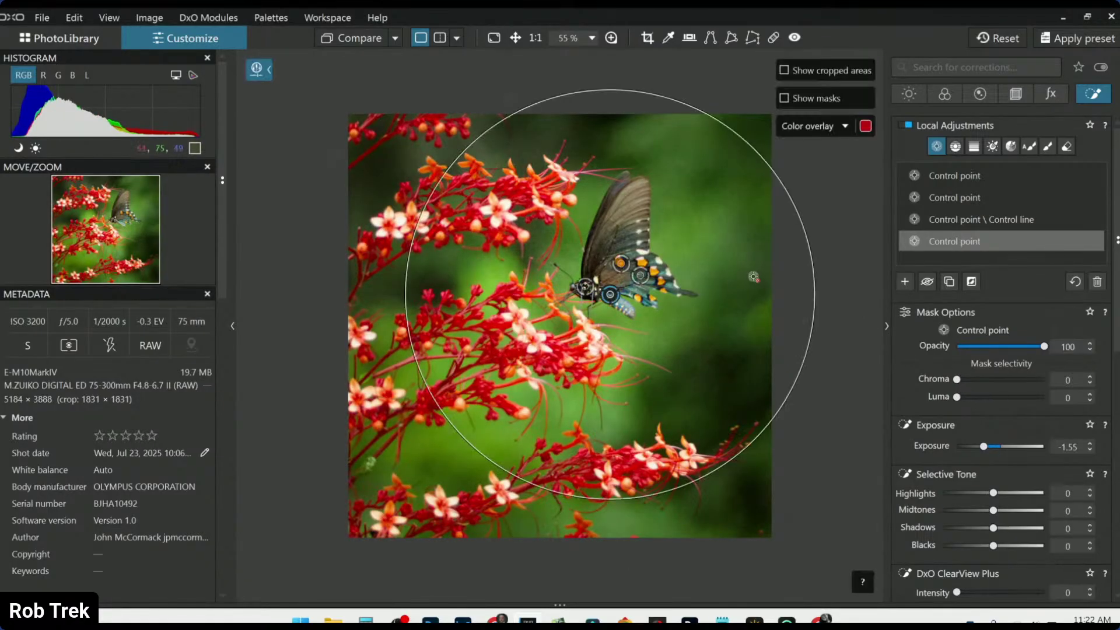
Set the exposure of the control point on the butterfly's head to 1.30.
{"action": "left_click", "coordinate": [585, 289]}
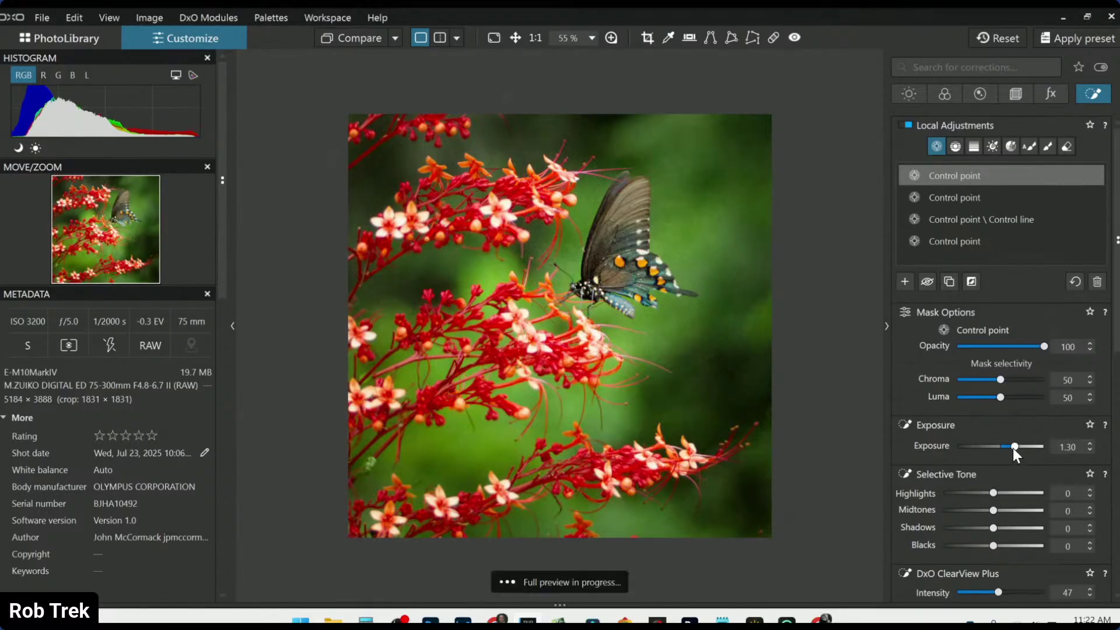
{"action": "scroll", "coordinate": [956, 468], "scroll_direction": "down", "scroll_amount": 1}
{"action": "scroll", "coordinate": [957, 474], "scroll_direction": "down", "scroll_amount": 3}
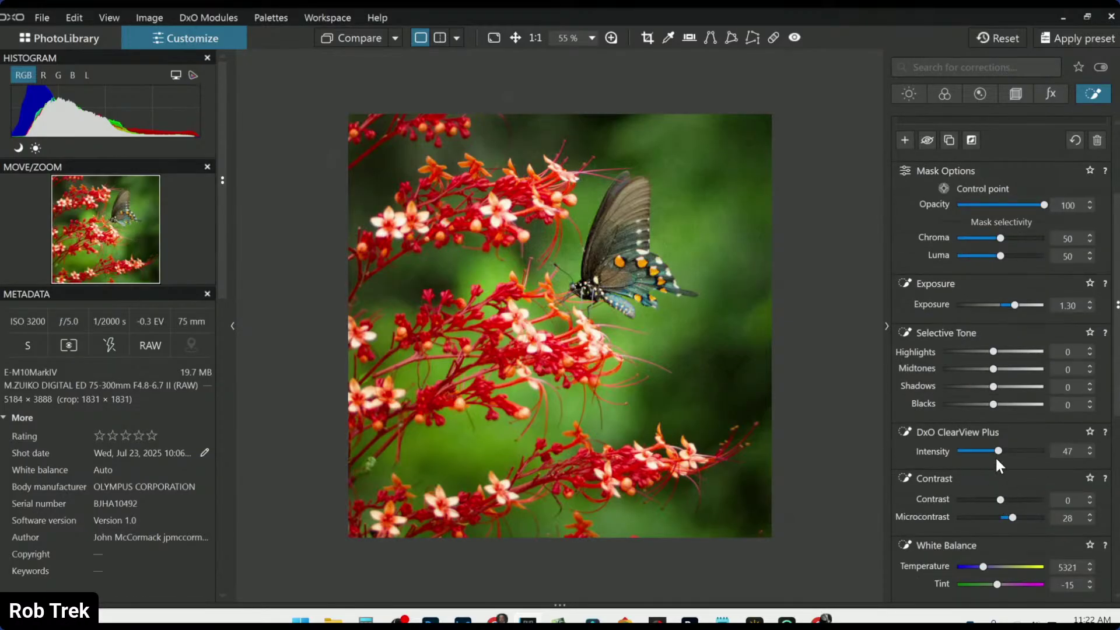
Export the photo with Standard output as a full-size JPEG, quality 95, to the original image folder, and deselect the mask.
{"action": "right_click", "coordinate": [415, 283]}
{"action": "left_click", "coordinate": [471, 97]}
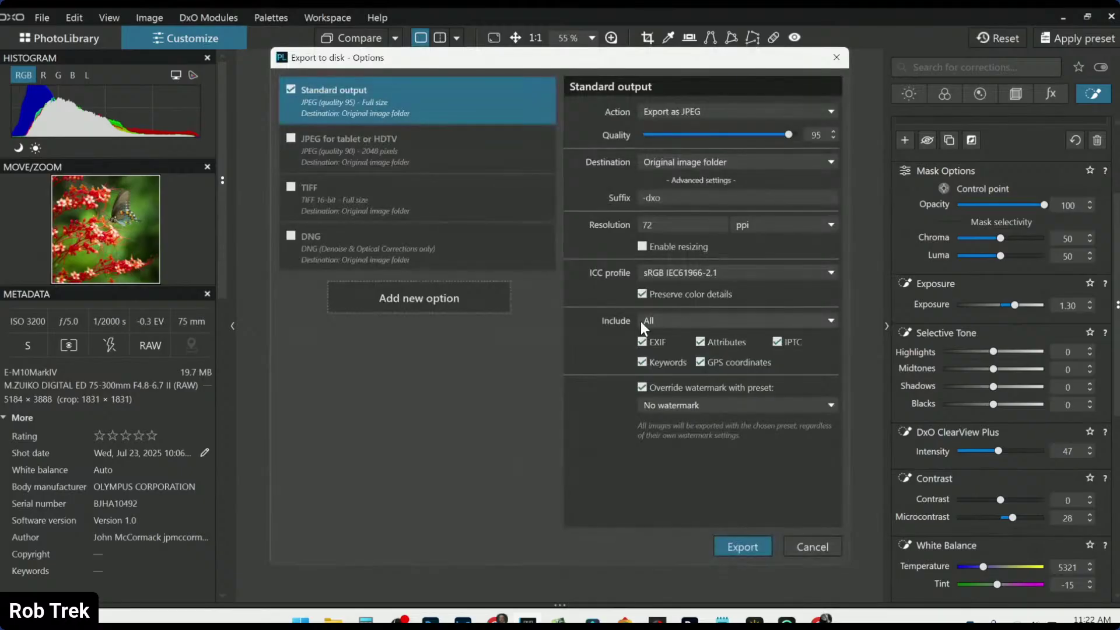
{"action": "key", "text": "Escape"}
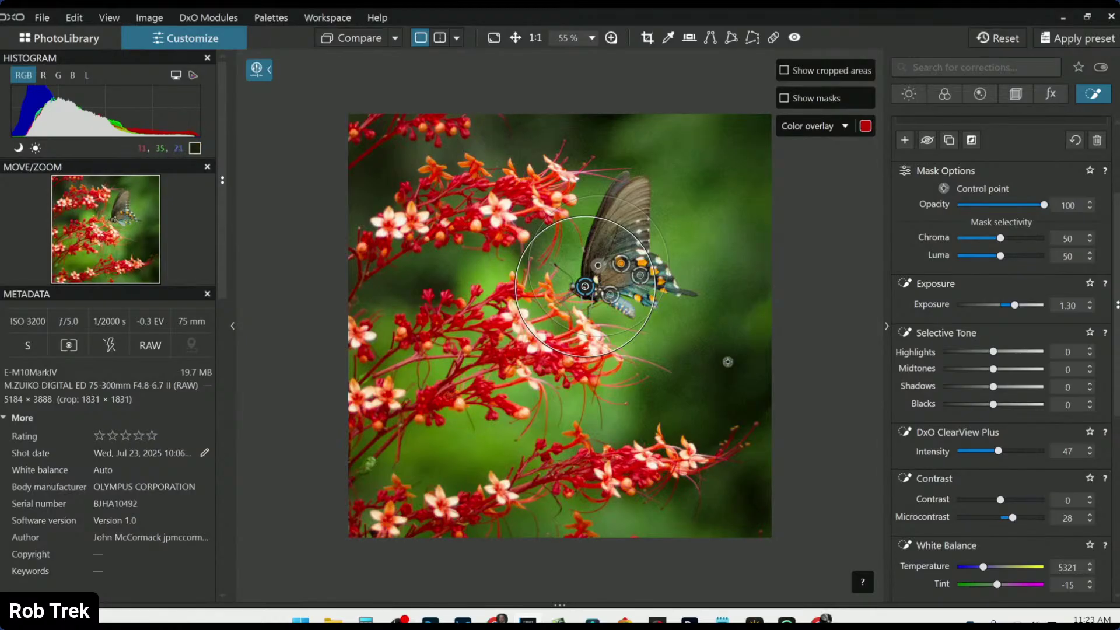
{"action": "key", "text": "Escape"}
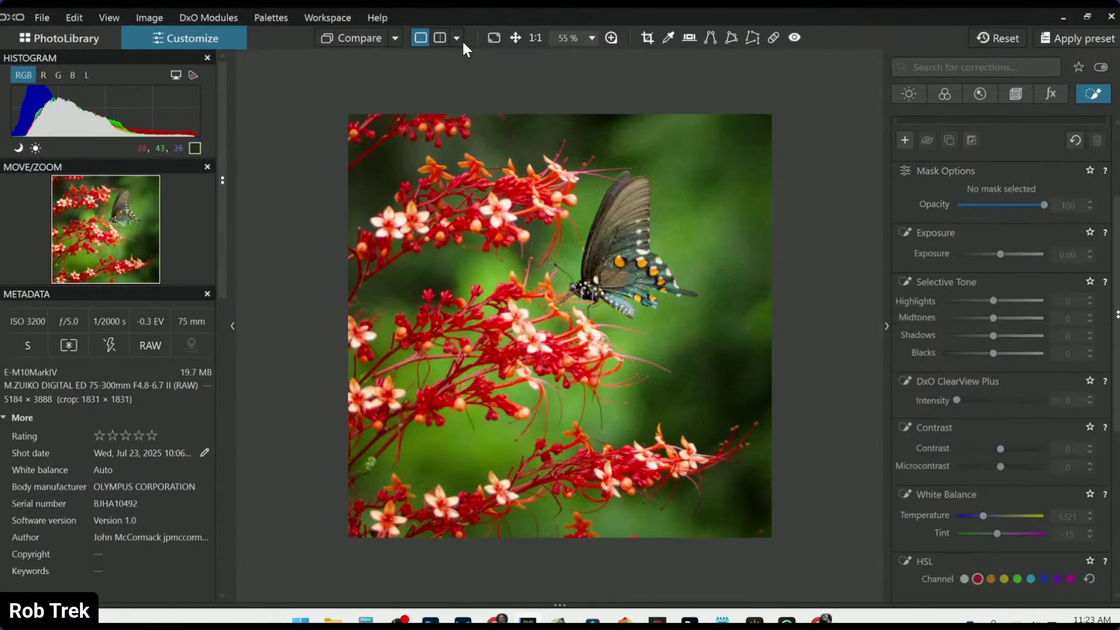
Compare the edited photo with the uncorrected, uncropped original side by side left/right, with the palettes hidden.
{"action": "left_click", "coordinate": [395, 38]}
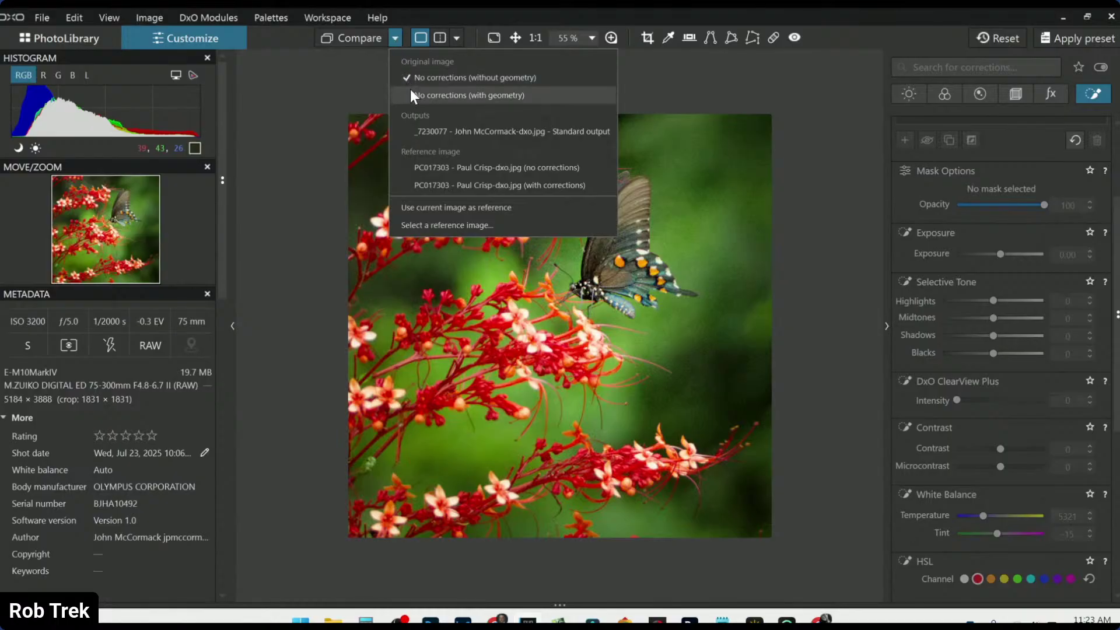
{"action": "left_click", "coordinate": [424, 131]}
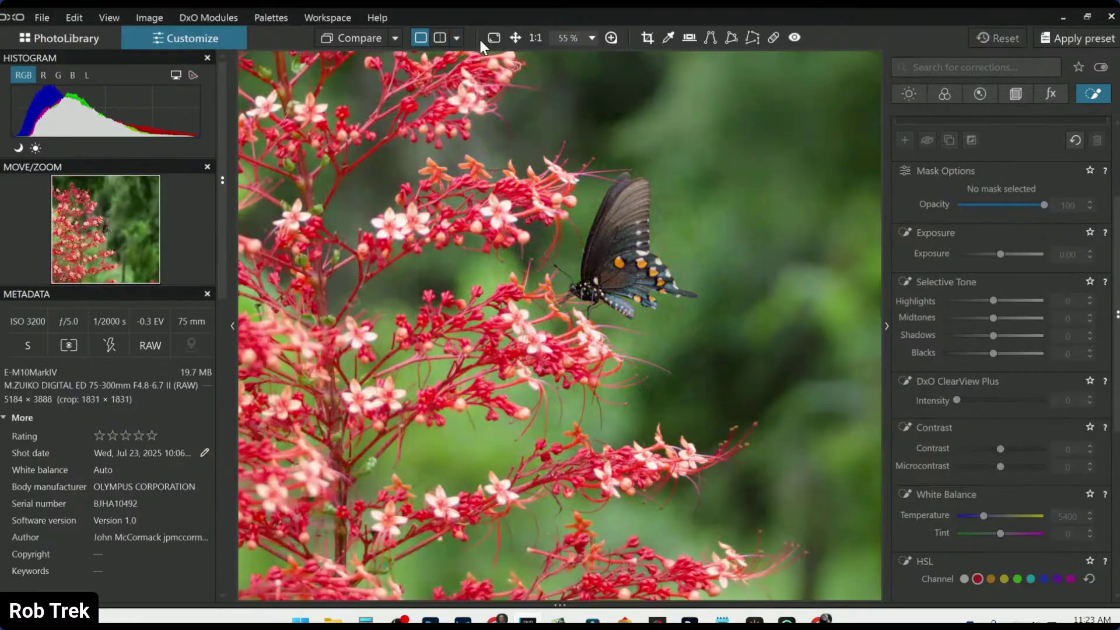
{"action": "left_click", "coordinate": [454, 39]}
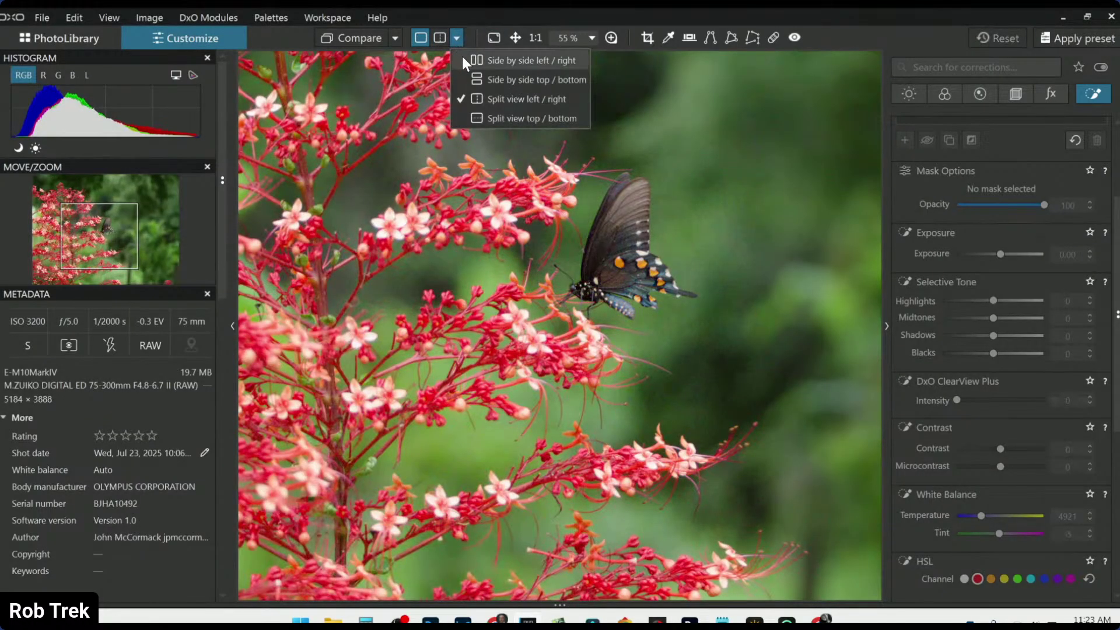
{"action": "left_click", "coordinate": [464, 56]}
{"action": "key", "text": "Tab"}
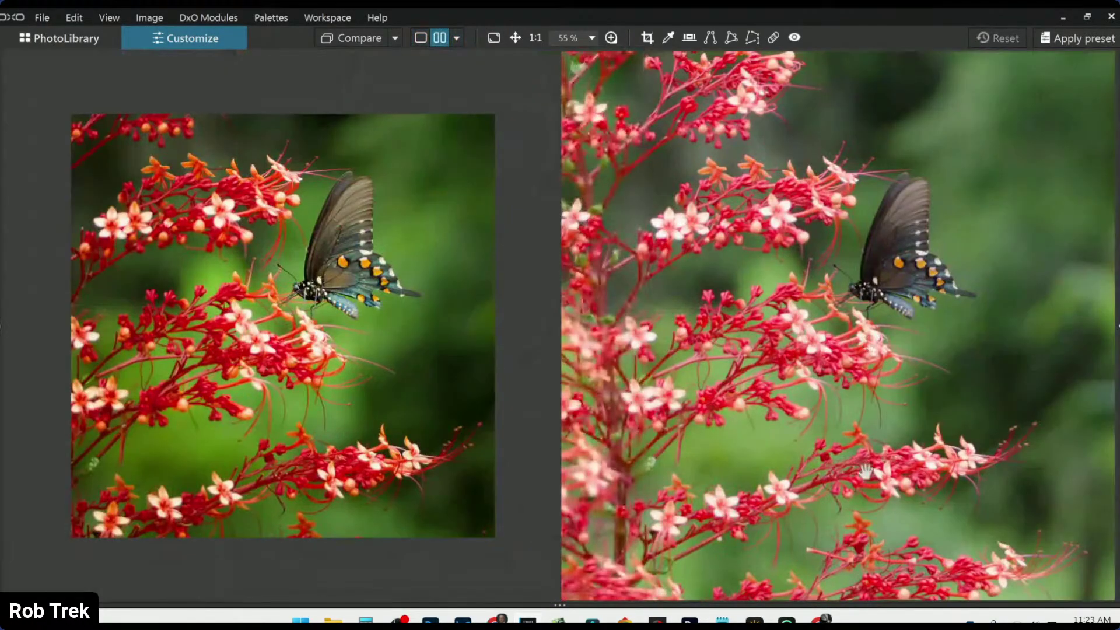
Compare the edited butterfly photo with the original, both as full frames and close up on wing and body detail at 140%.
{"action": "scroll", "coordinate": [866, 471], "scroll_direction": "down", "scroll_amount": 4}
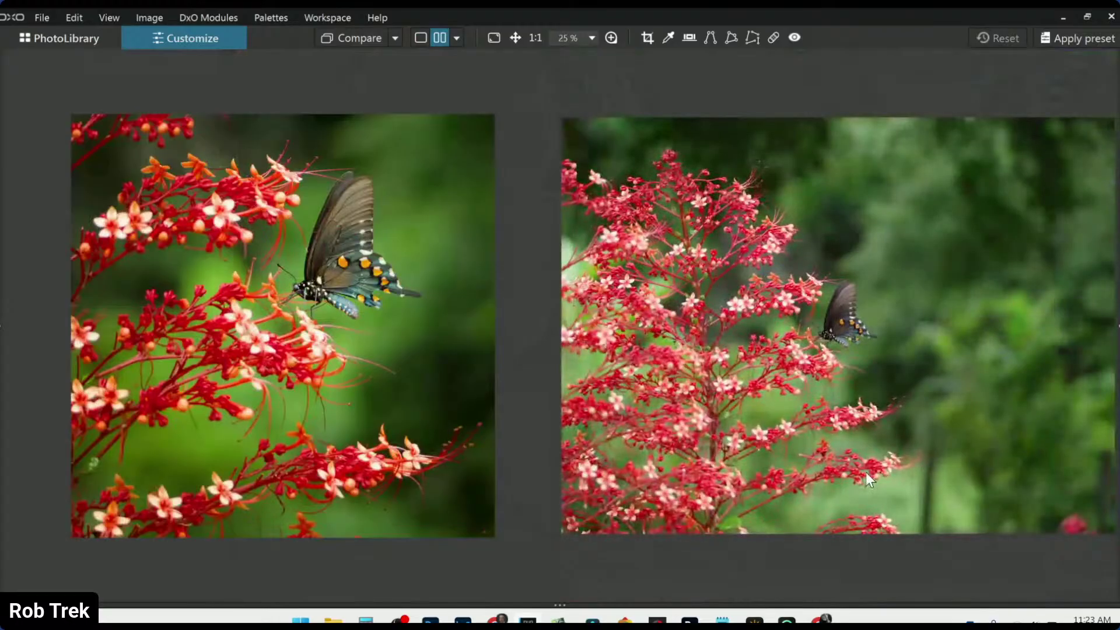
{"action": "scroll", "coordinate": [466, 399], "scroll_direction": "down", "scroll_amount": 1}
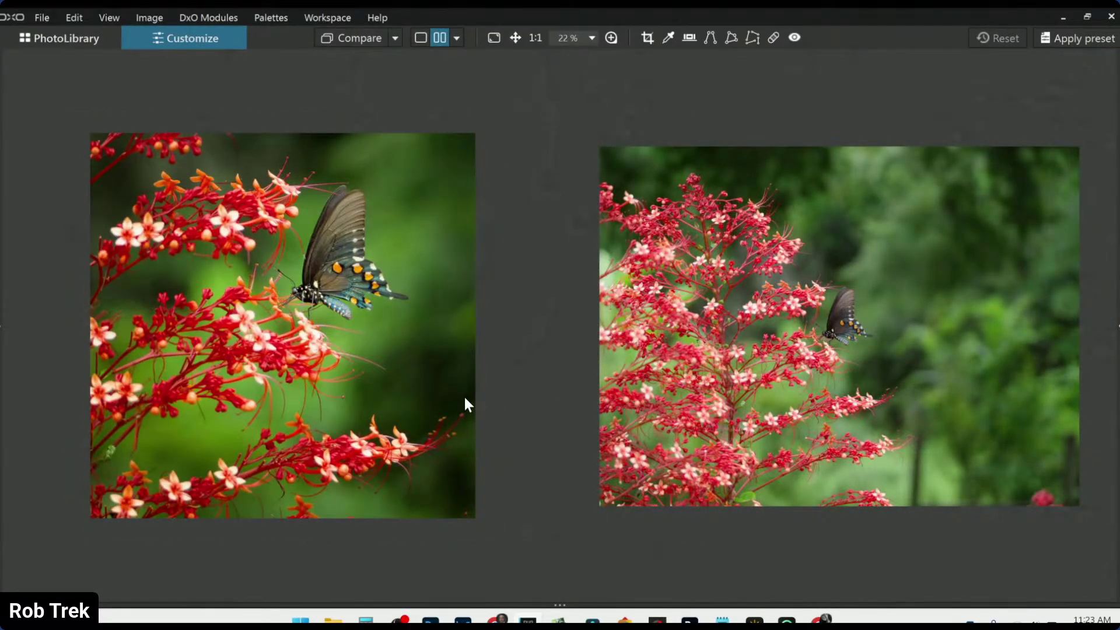
{"action": "scroll", "coordinate": [838, 449], "scroll_direction": "up", "scroll_amount": 1}
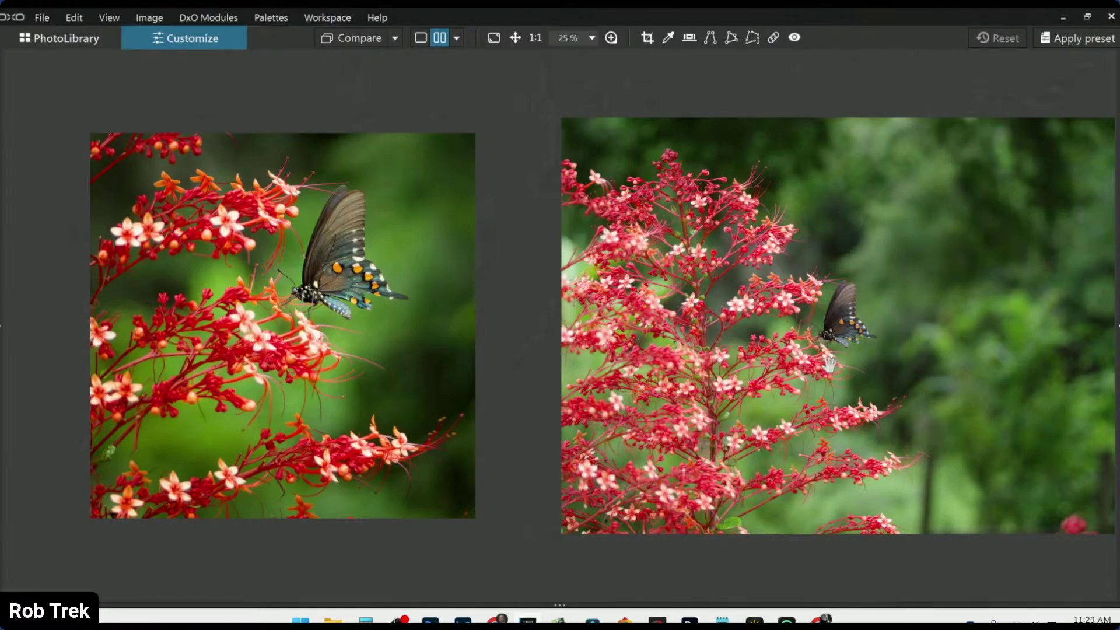
{"action": "scroll", "coordinate": [392, 298], "scroll_direction": "up", "scroll_amount": 3}
{"action": "scroll", "coordinate": [392, 297], "scroll_direction": "up", "scroll_amount": 5}
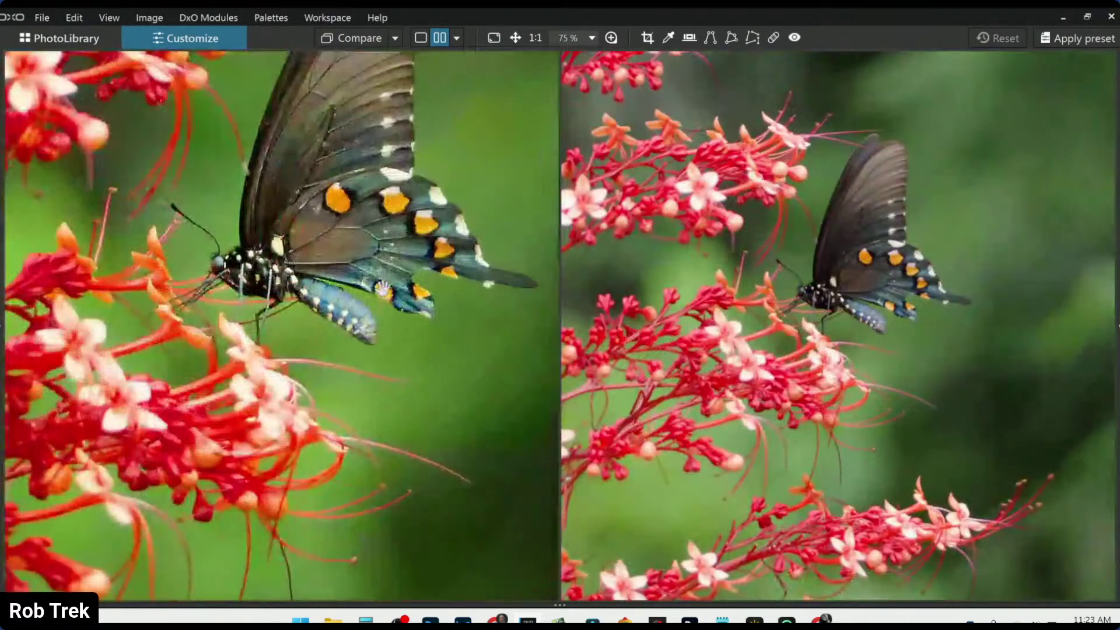
{"action": "scroll", "coordinate": [782, 329], "scroll_direction": "up", "scroll_amount": 2}
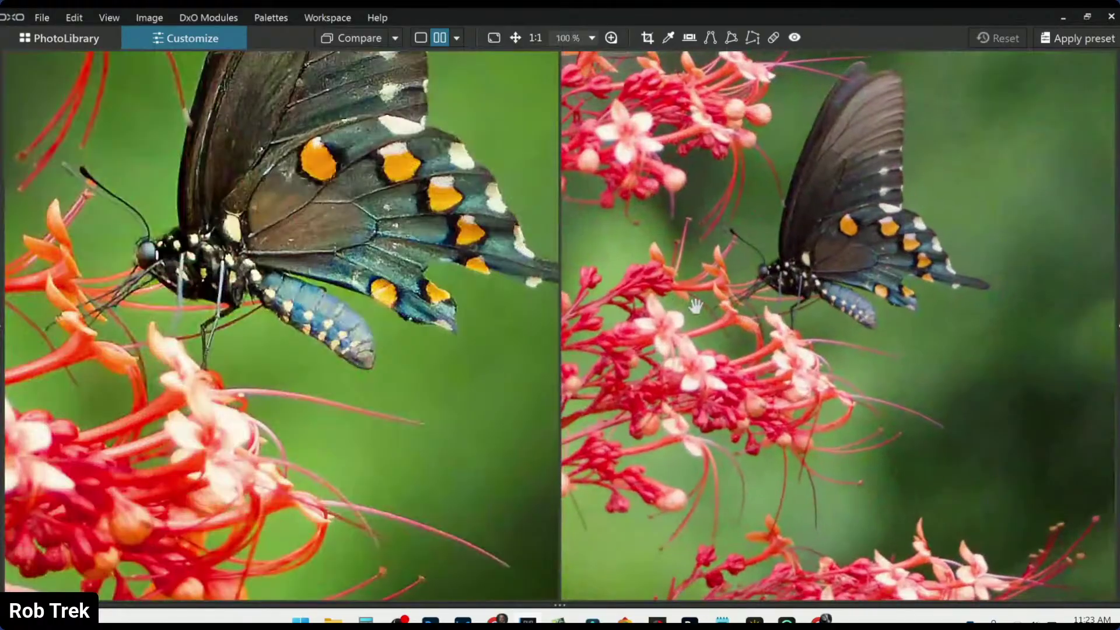
{"action": "scroll", "coordinate": [758, 297], "scroll_direction": "up", "scroll_amount": 2}
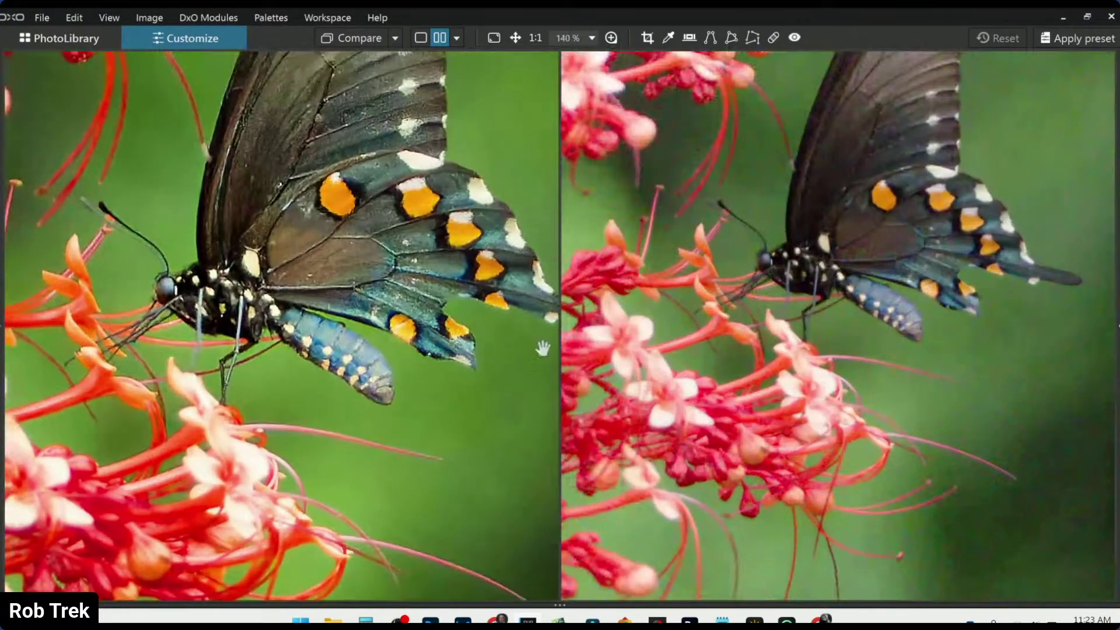
{"action": "scroll", "coordinate": [494, 361], "scroll_direction": "up", "scroll_amount": 2}
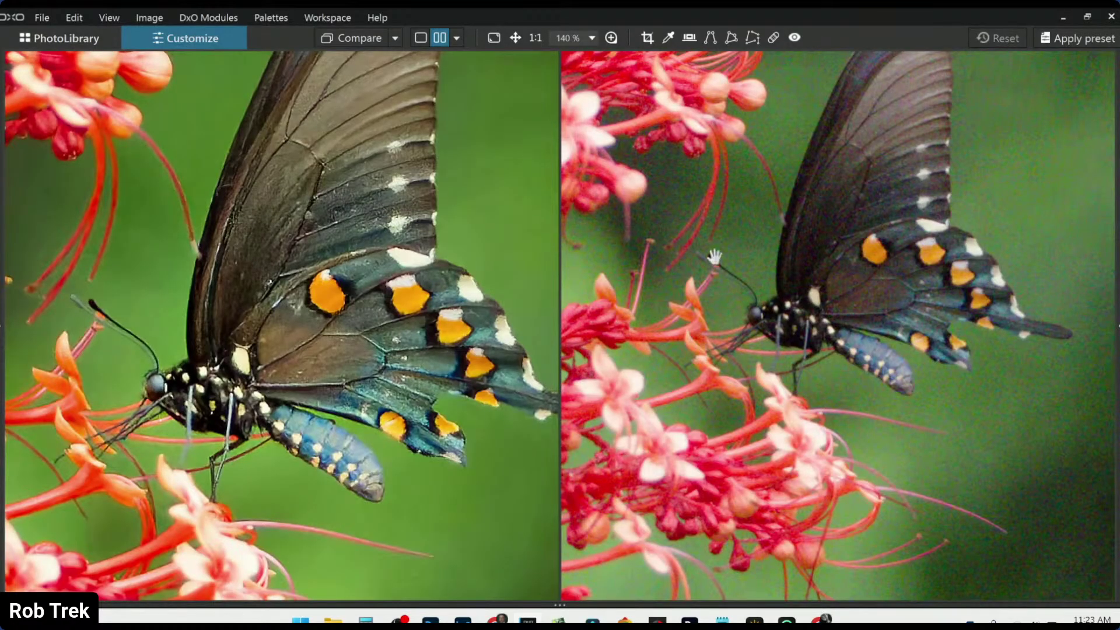
{"action": "left_click_drag", "start_coordinate": [836, 275], "coordinate": [829, 289]}
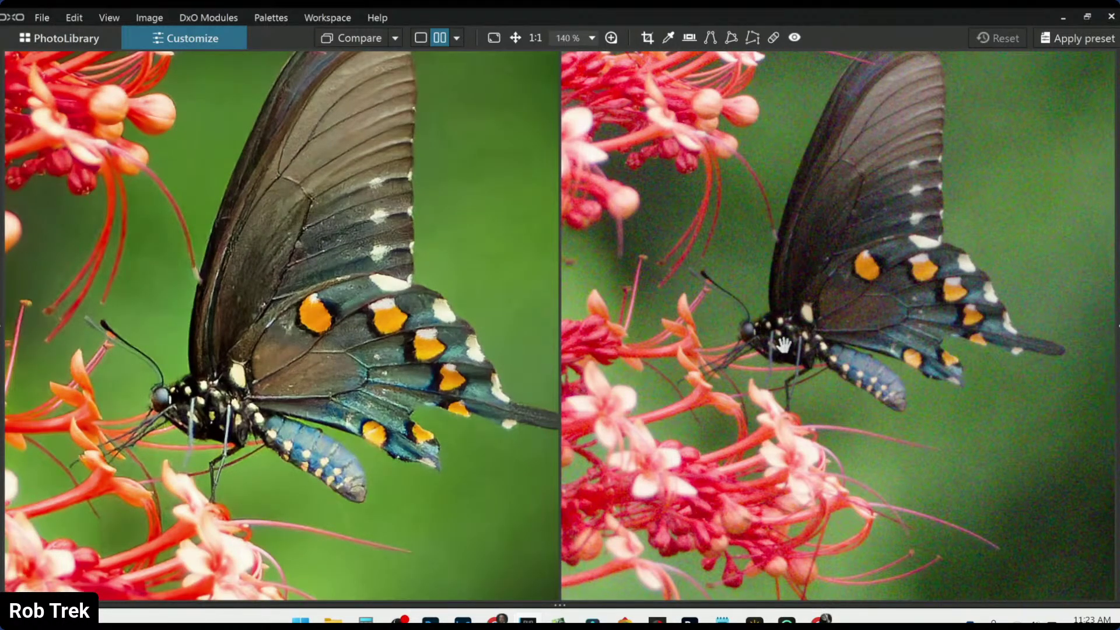
{"action": "scroll", "coordinate": [783, 345], "scroll_direction": "down", "scroll_amount": 1}
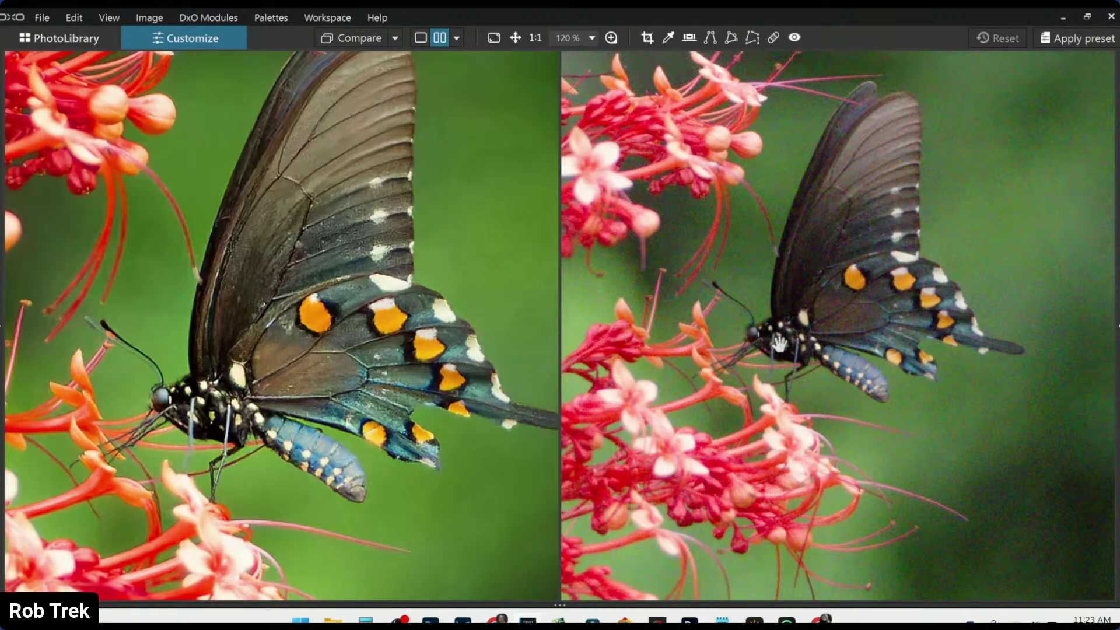
{"action": "scroll", "coordinate": [341, 297], "scroll_direction": "down", "scroll_amount": 4}
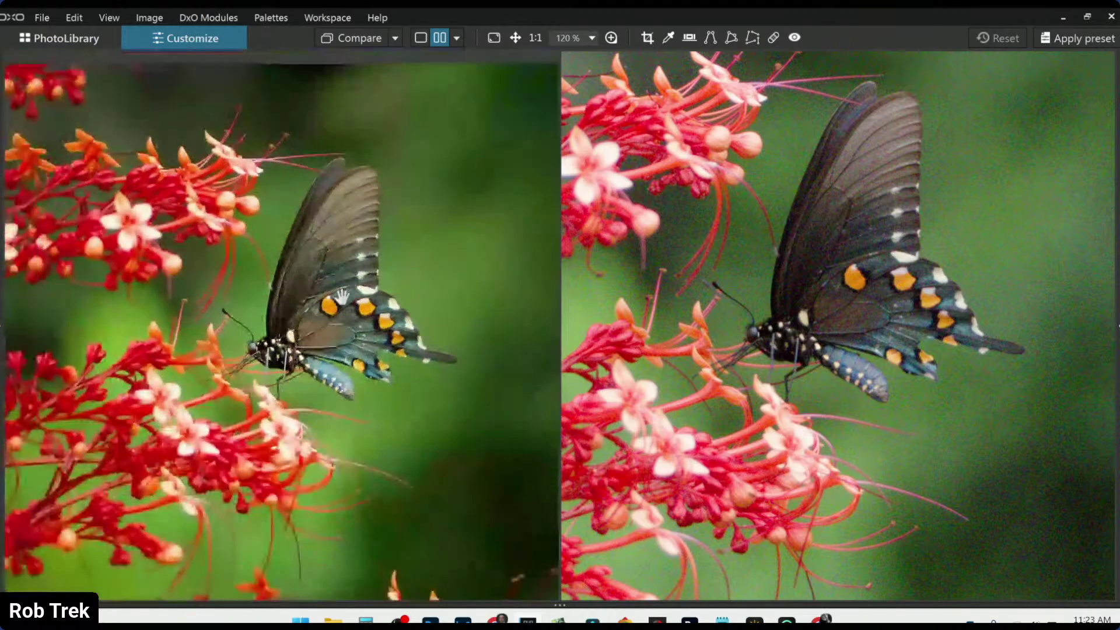
{"action": "scroll", "coordinate": [714, 318], "scroll_direction": "down", "scroll_amount": 5}
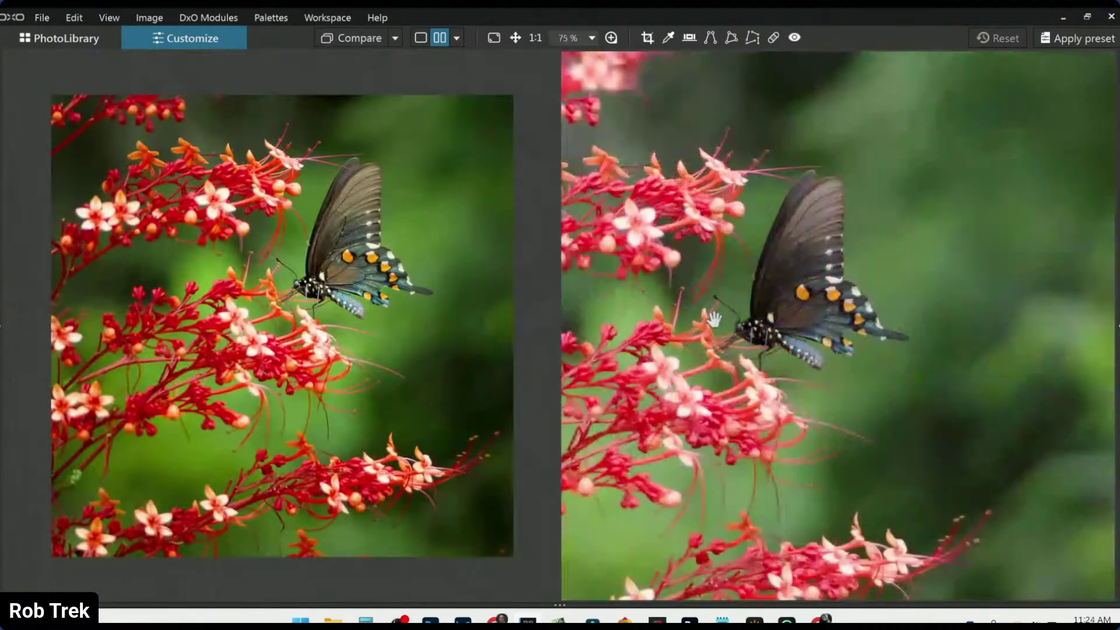
{"action": "scroll", "coordinate": [714, 318], "scroll_direction": "down", "scroll_amount": 1}
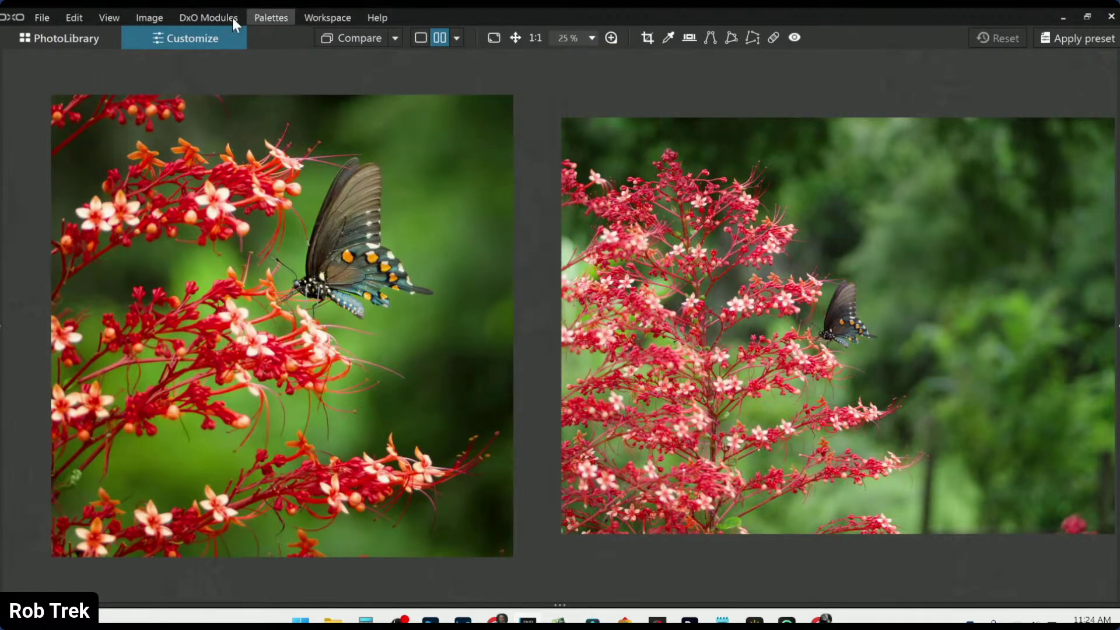
Return to the photo library and set the submitter's white-bordered butterfly version as the reference image for comparison.
{"action": "left_click", "coordinate": [98, 37]}
{"action": "left_click", "coordinate": [295, 503]}
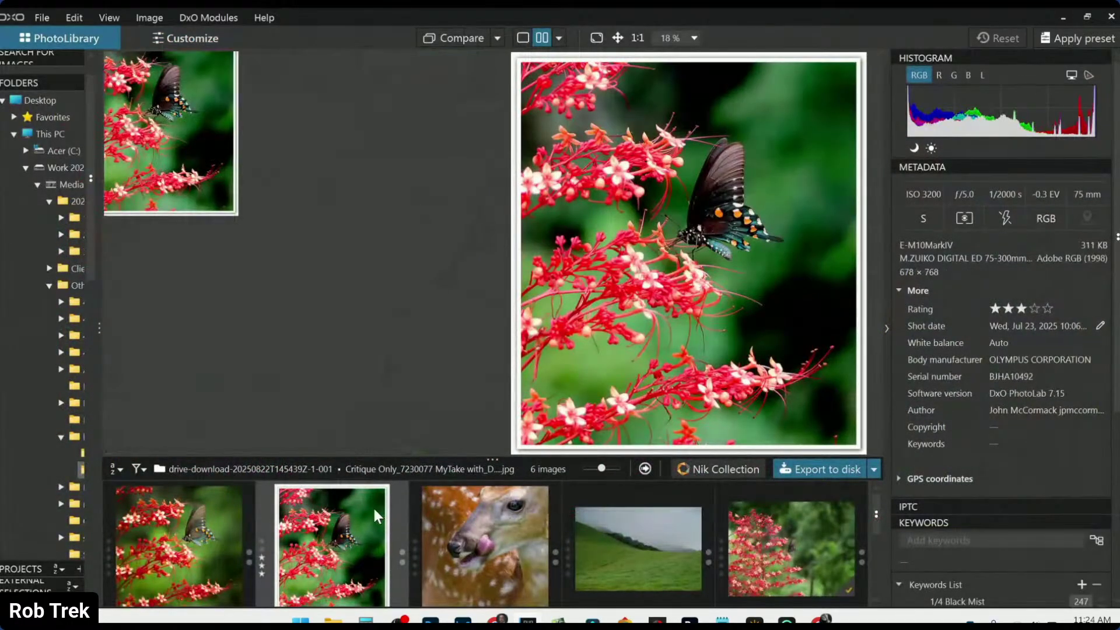
{"action": "right_click", "coordinate": [373, 509]}
{"action": "left_click", "coordinate": [405, 412]}
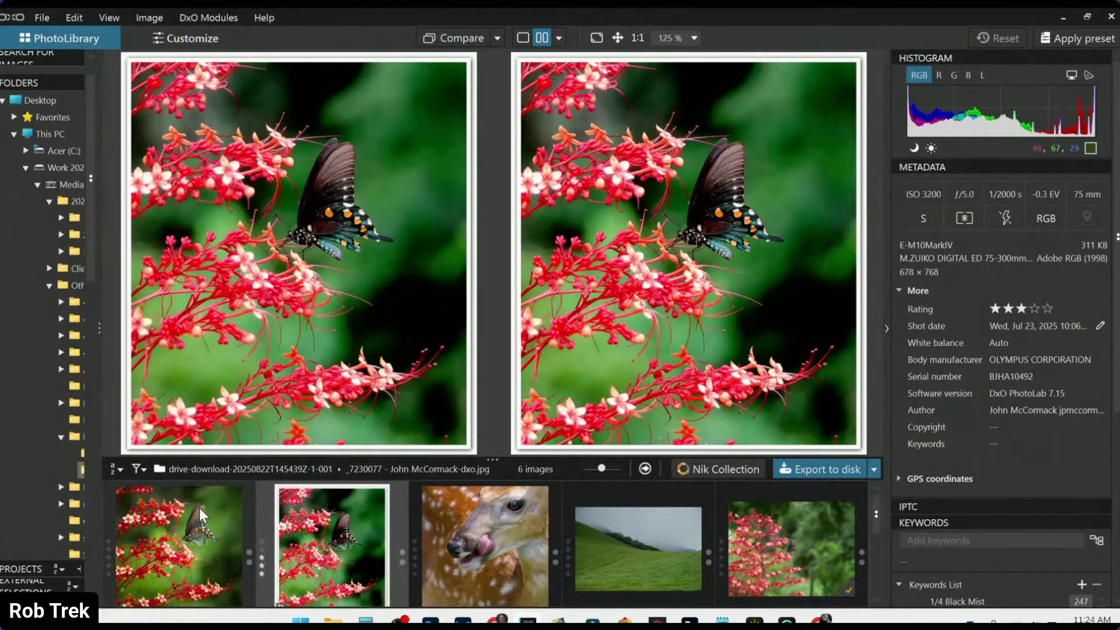
Show the newly exported square butterfly JPEG beside the reference image, with the side palettes hidden and the whole photo in view.
{"action": "left_click", "coordinate": [200, 509]}
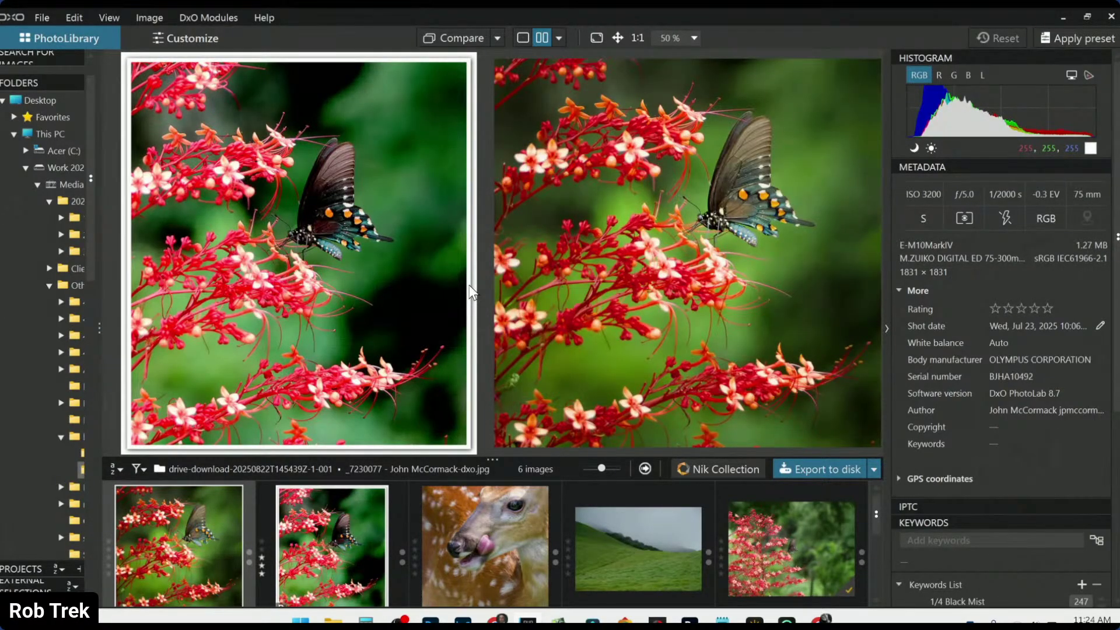
{"action": "key", "text": "F5"}
{"action": "key", "text": "F6"}
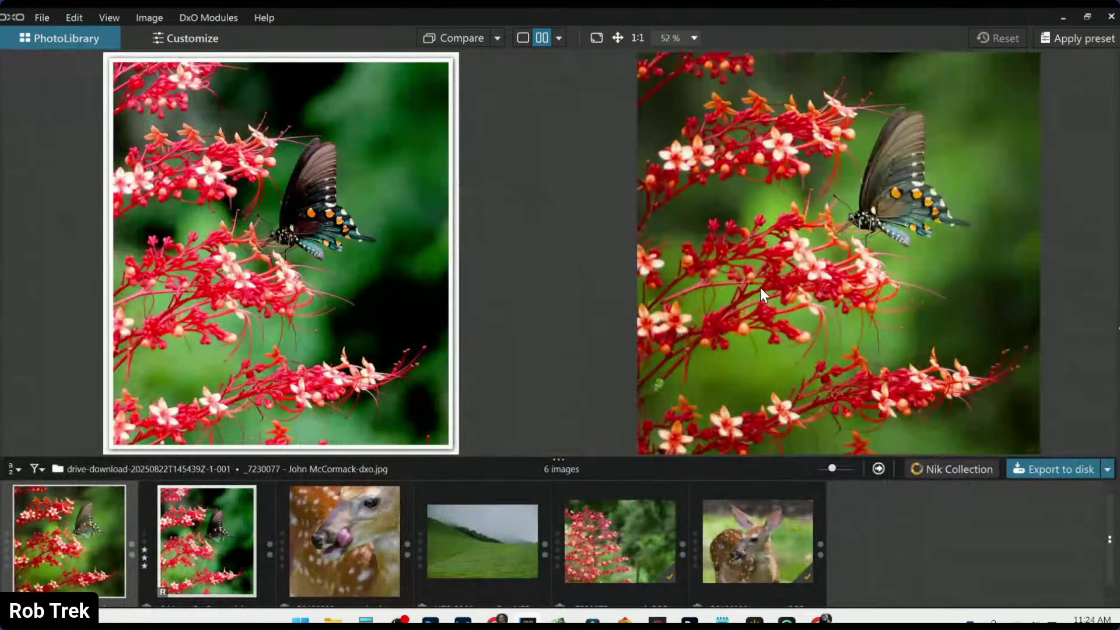
{"action": "key", "text": "ctrl+minus"}
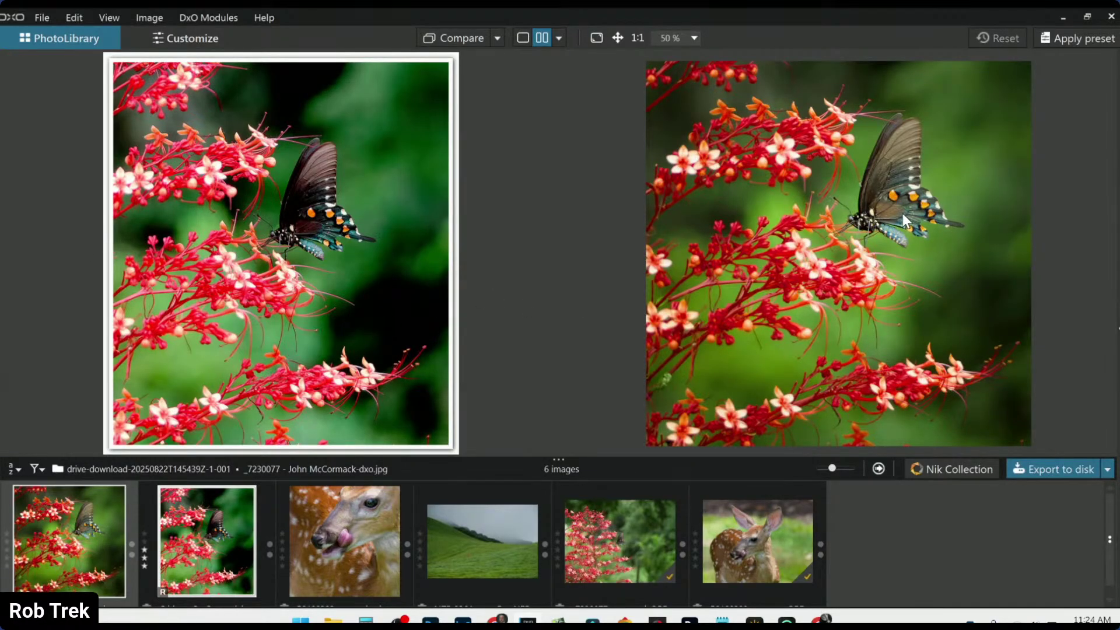
Examine the butterfly's wing, head and body detail close up in both the bordered reference and the exported JPEG.
{"action": "scroll", "coordinate": [901, 212], "scroll_direction": "up", "scroll_amount": 6}
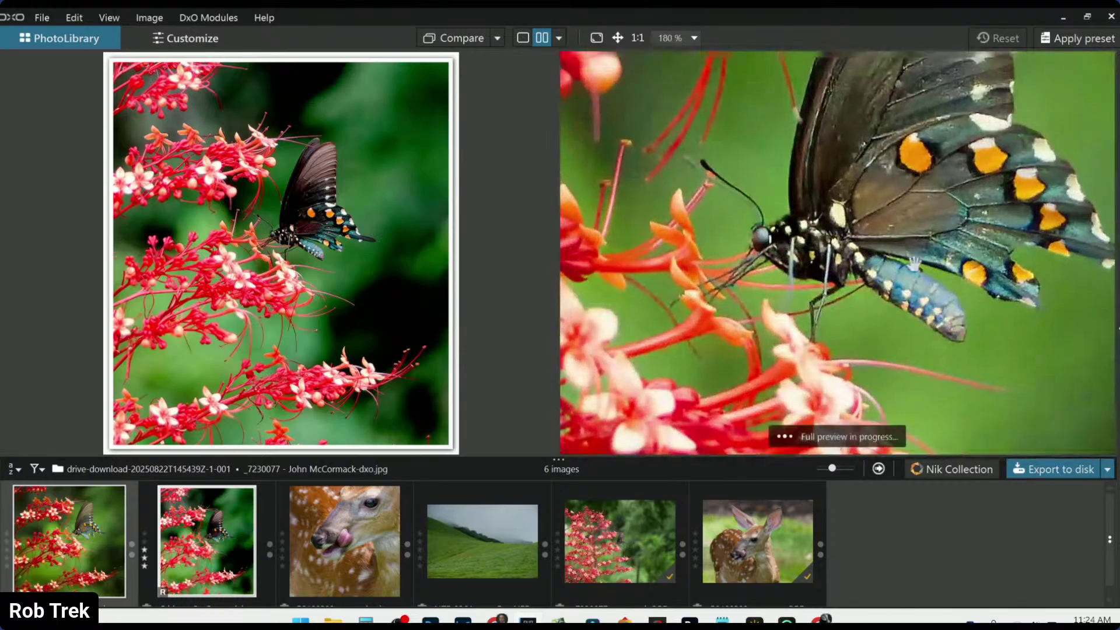
{"action": "left_click", "coordinate": [304, 210]}
{"action": "scroll", "coordinate": [304, 210], "scroll_direction": "up", "scroll_amount": 3}
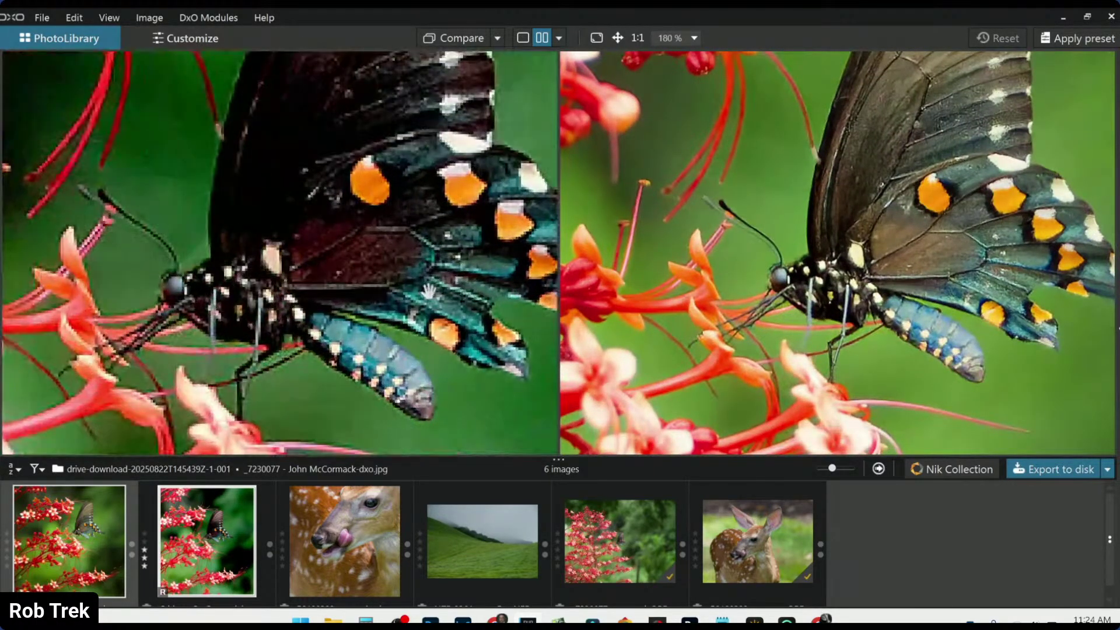
{"action": "scroll", "coordinate": [732, 313], "scroll_direction": "up", "scroll_amount": 3}
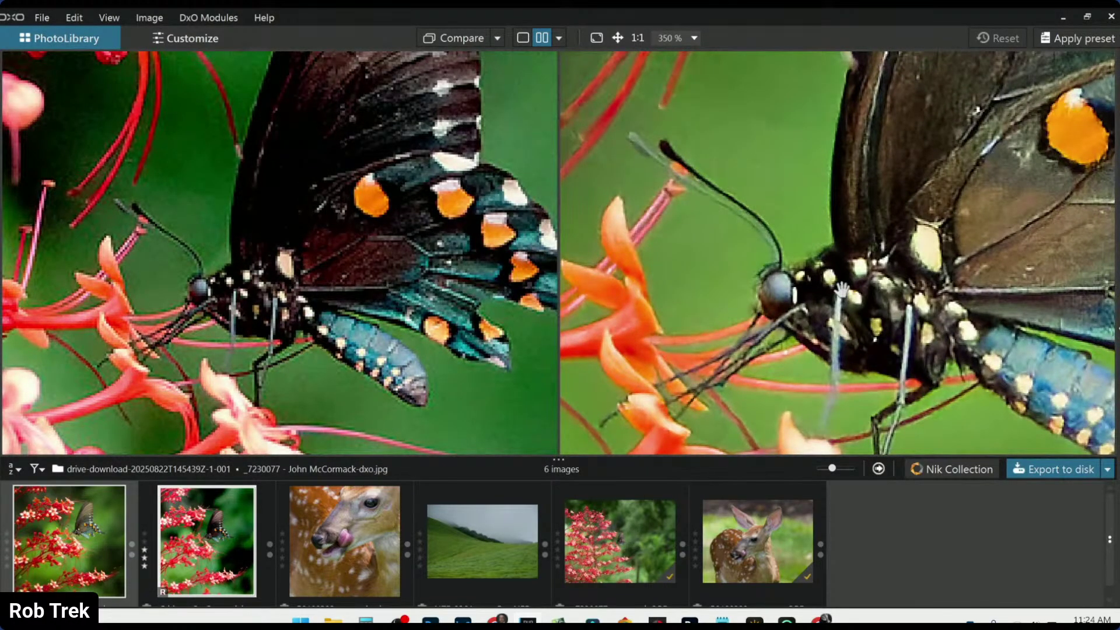
{"action": "left_click_drag", "start_coordinate": [487, 233], "coordinate": [374, 277]}
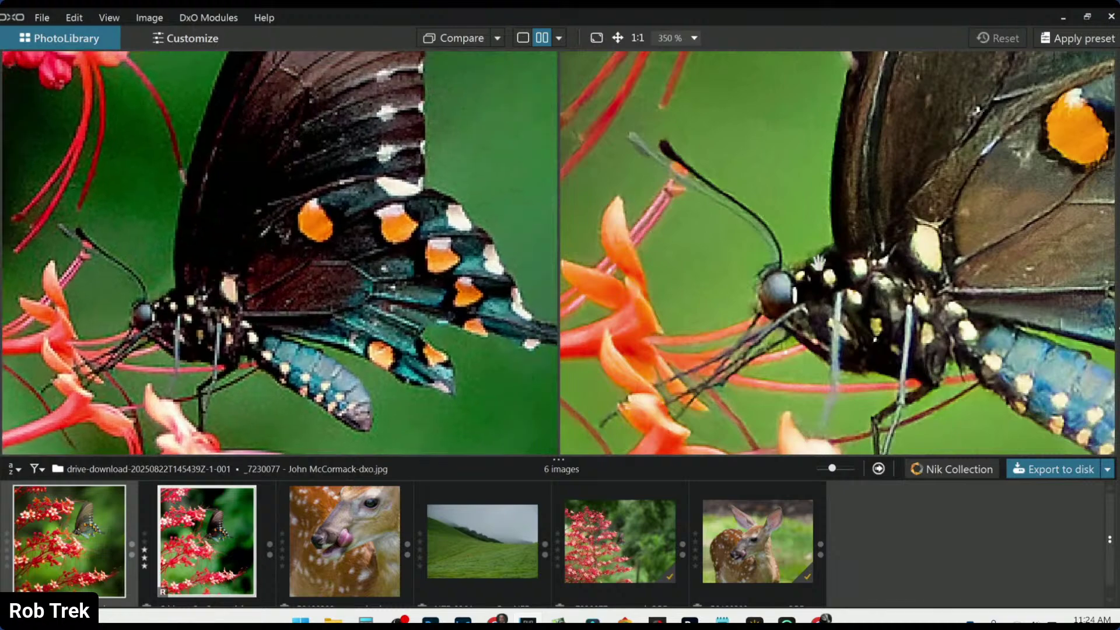
{"action": "left_click_drag", "start_coordinate": [910, 269], "coordinate": [816, 248]}
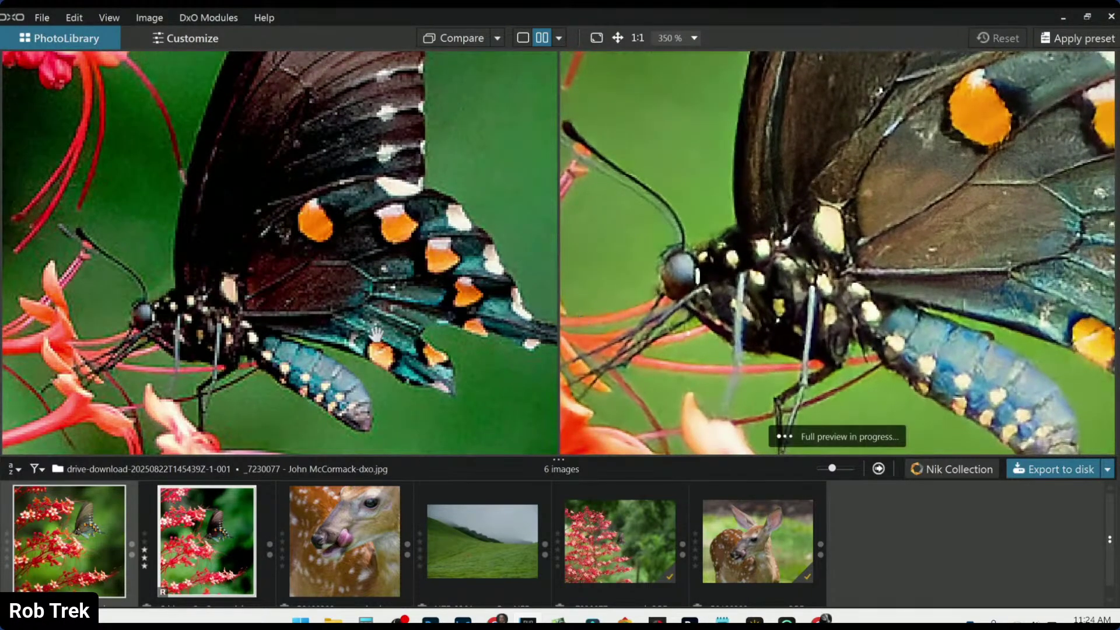
{"action": "scroll", "coordinate": [376, 334], "scroll_direction": "up", "scroll_amount": 1}
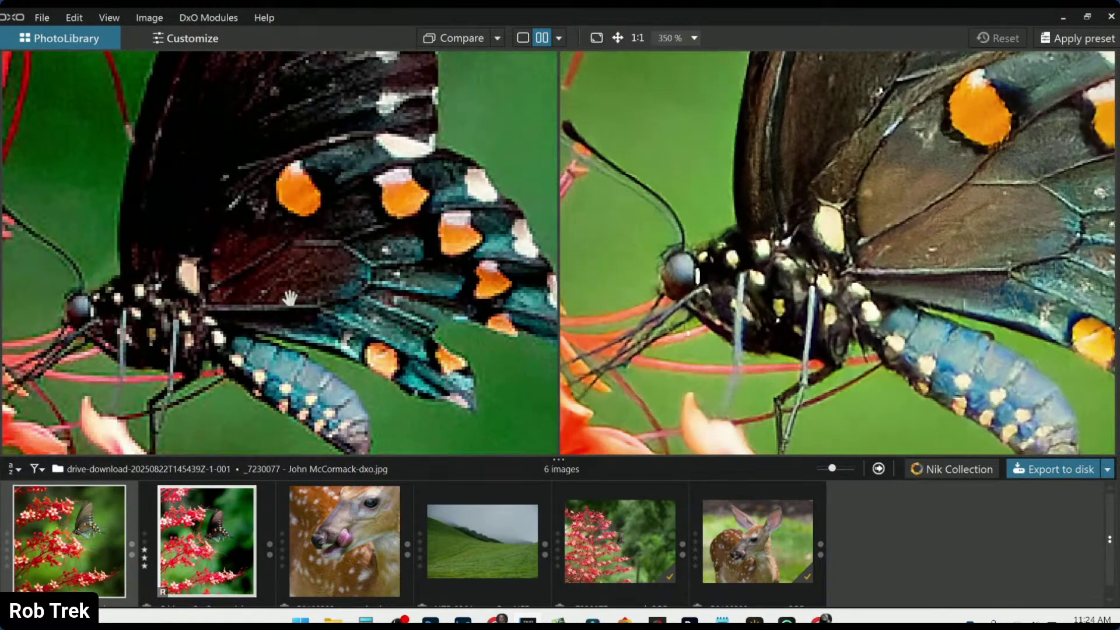
{"action": "scroll", "coordinate": [307, 356], "scroll_direction": "down", "scroll_amount": 1}
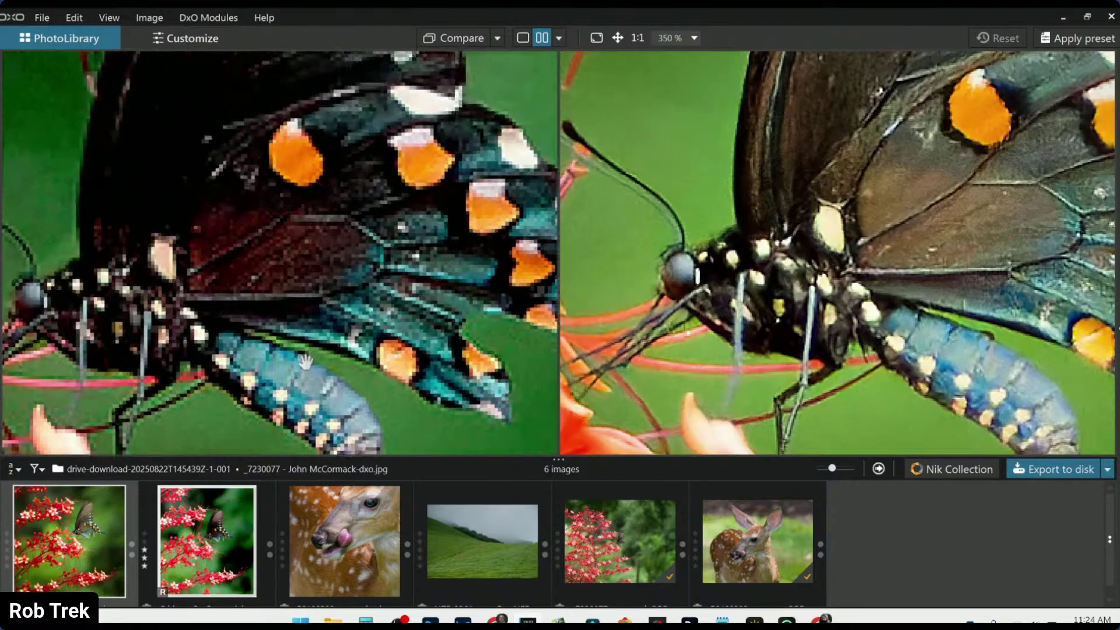
{"action": "scroll", "coordinate": [302, 352], "scroll_direction": "down", "scroll_amount": 2}
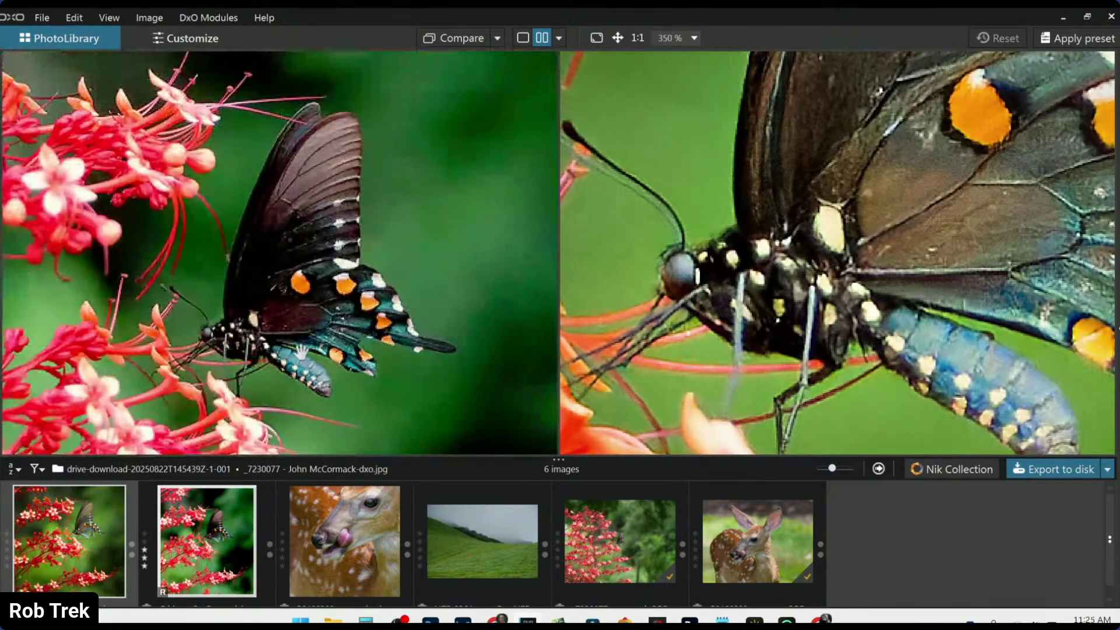
{"action": "scroll", "coordinate": [300, 353], "scroll_direction": "up", "scroll_amount": 2}
{"action": "left_click_drag", "start_coordinate": [191, 304], "coordinate": [274, 304]}
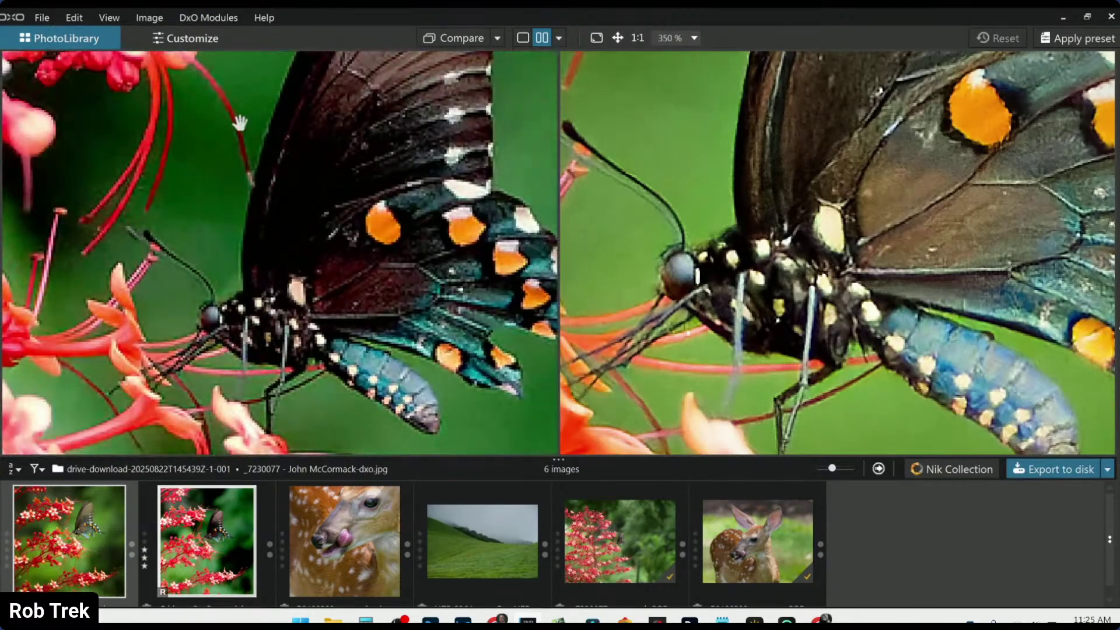
{"action": "left_click_drag", "start_coordinate": [689, 151], "coordinate": [699, 224]}
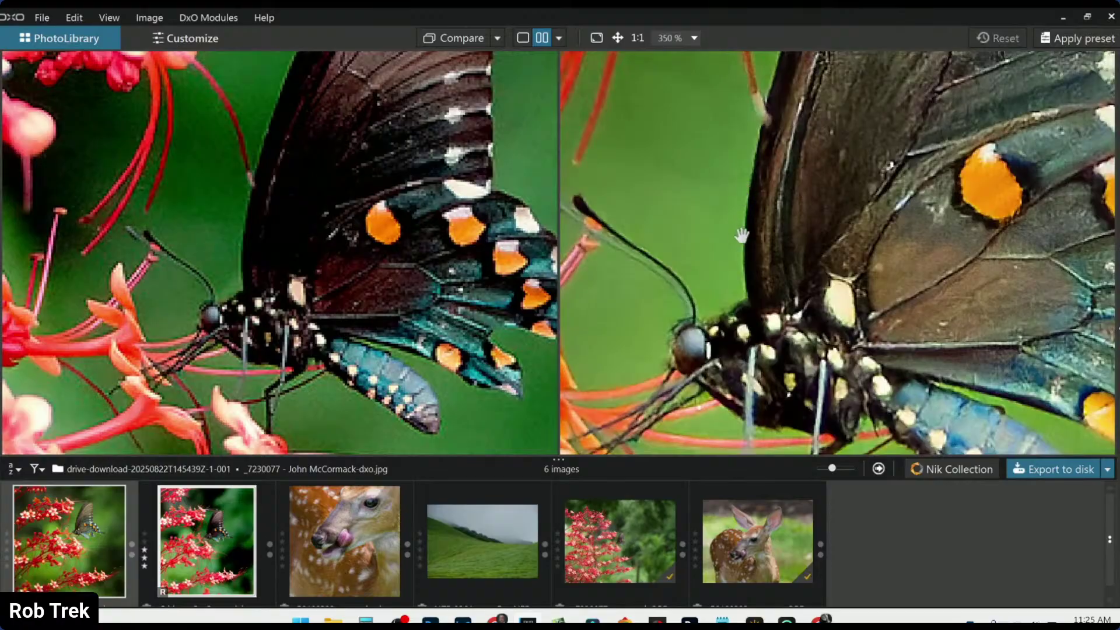
Compare the overall composition, color and background of the two butterfly versions as whole images of similar size.
{"action": "scroll", "coordinate": [365, 279], "scroll_direction": "down", "scroll_amount": 2}
{"action": "scroll", "coordinate": [365, 277], "scroll_direction": "down", "scroll_amount": 3}
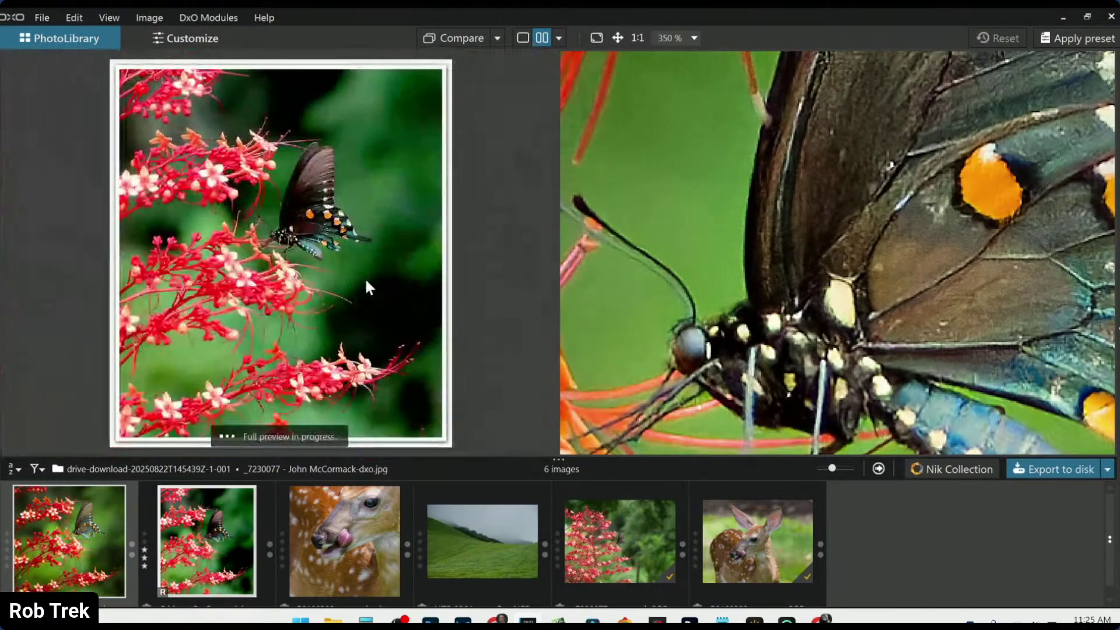
{"action": "scroll", "coordinate": [793, 198], "scroll_direction": "down", "scroll_amount": 3}
{"action": "scroll", "coordinate": [793, 199], "scroll_direction": "down", "scroll_amount": 3}
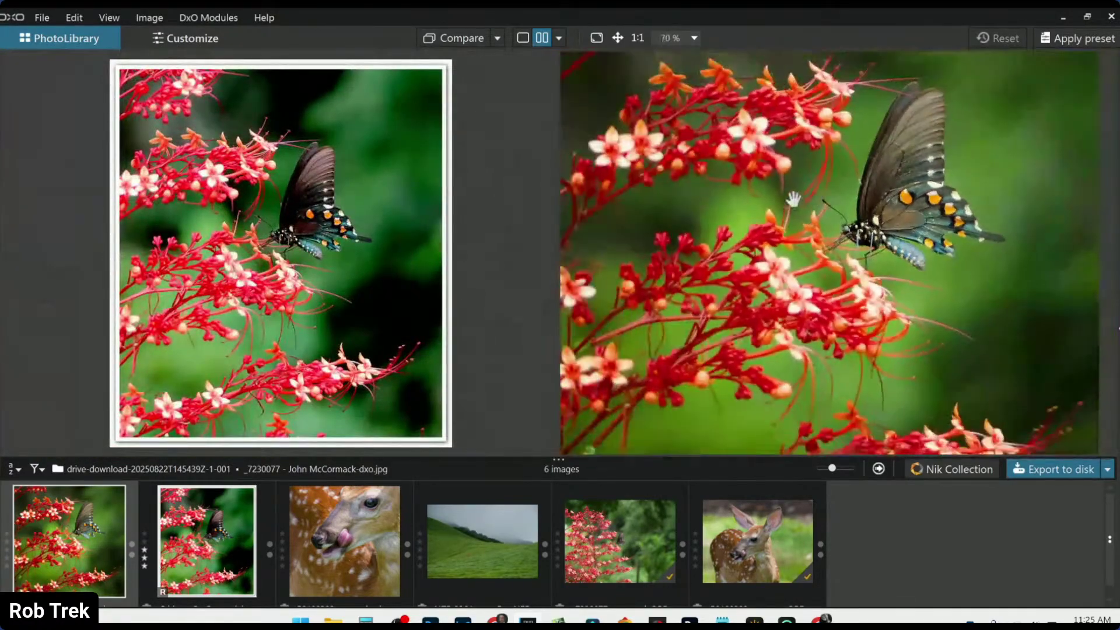
{"action": "scroll", "coordinate": [793, 201], "scroll_direction": "down", "scroll_amount": 1}
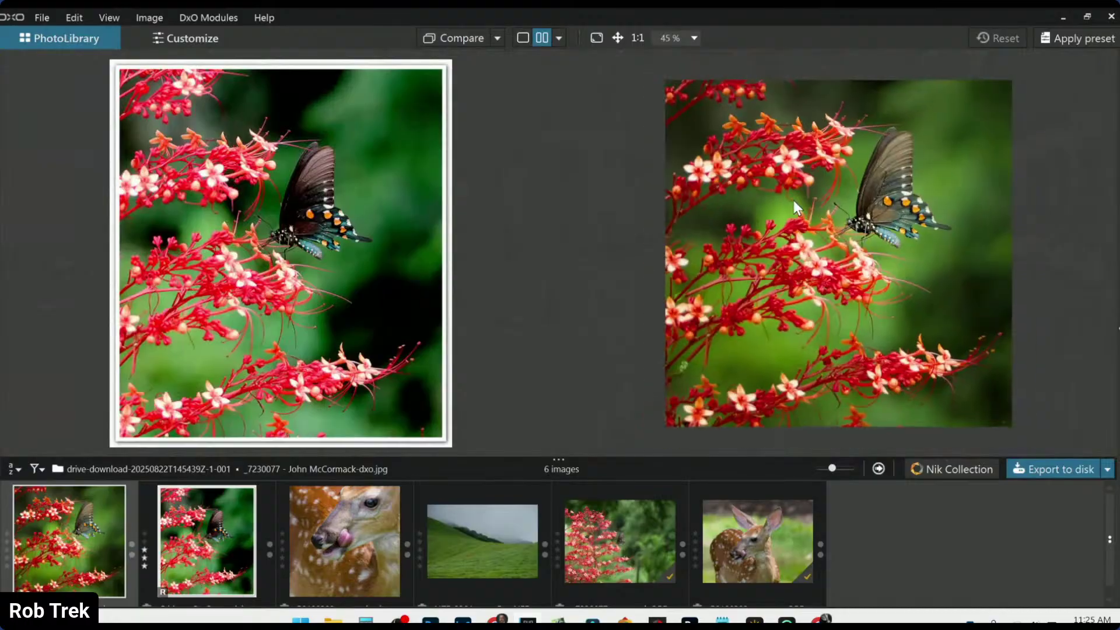
{"action": "scroll", "coordinate": [336, 229], "scroll_direction": "down", "scroll_amount": 1}
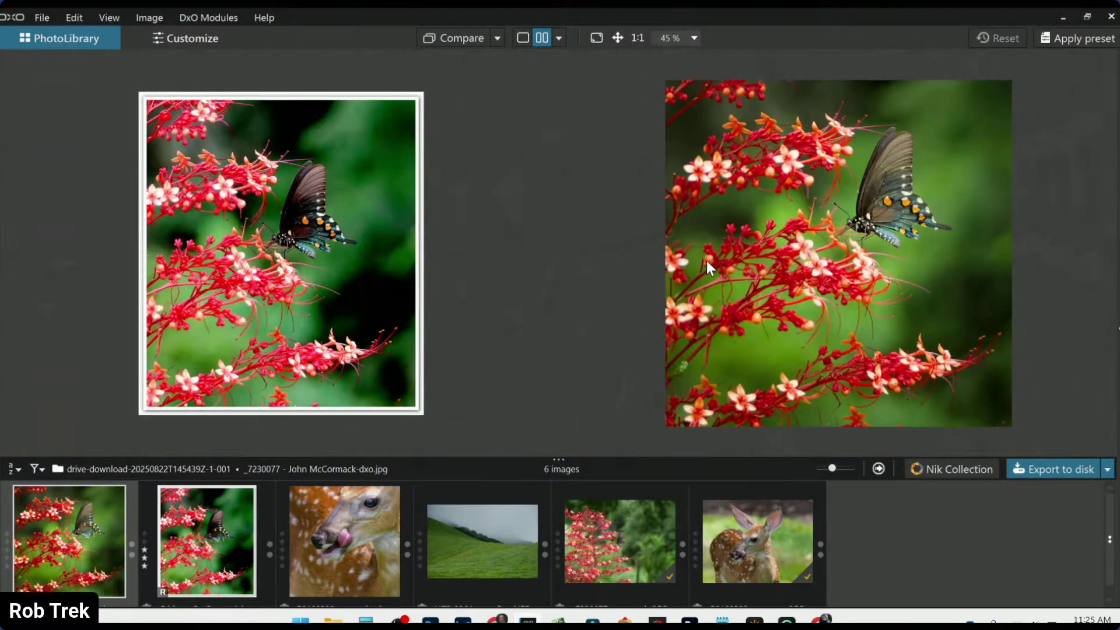
{"action": "scroll", "coordinate": [297, 290], "scroll_direction": "up", "scroll_amount": 1}
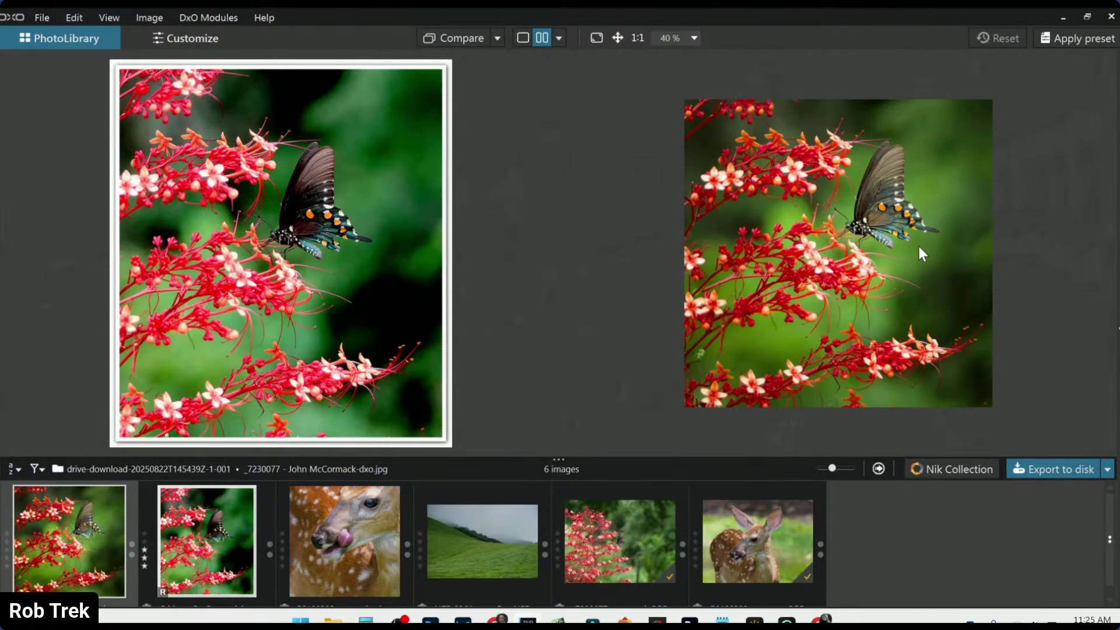
{"action": "scroll", "coordinate": [919, 246], "scroll_direction": "up", "scroll_amount": 1}
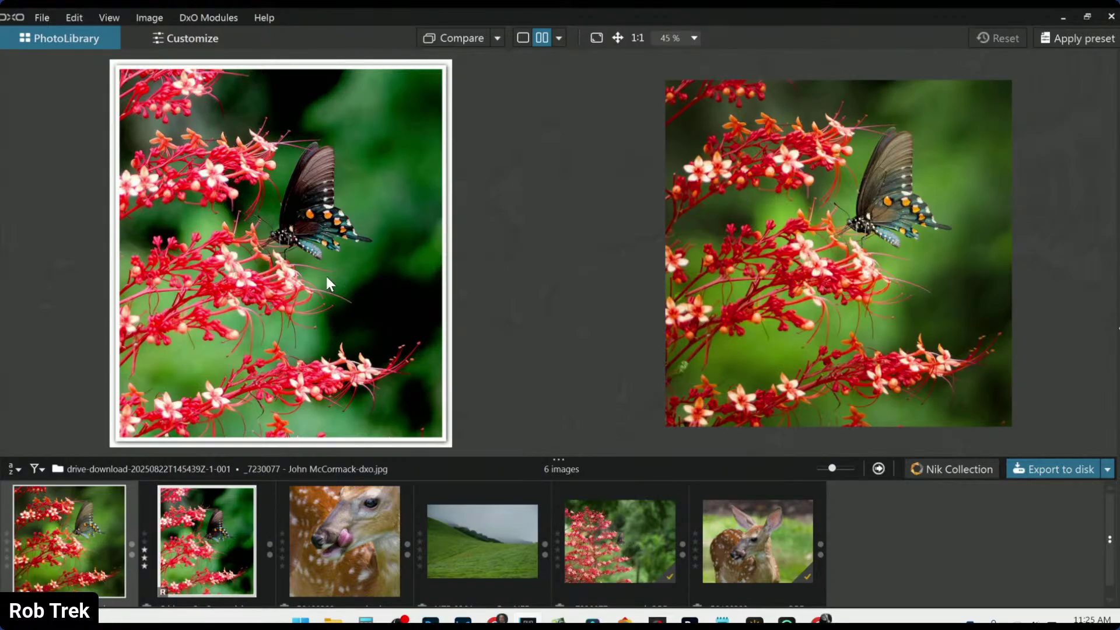
Enlarge both versions to similar scale and compare the butterfly's shadow tones and wing colors, with the exported JPEG at 120%.
{"action": "left_click", "coordinate": [302, 222]}
{"action": "scroll", "coordinate": [827, 216], "scroll_direction": "up", "scroll_amount": 1}
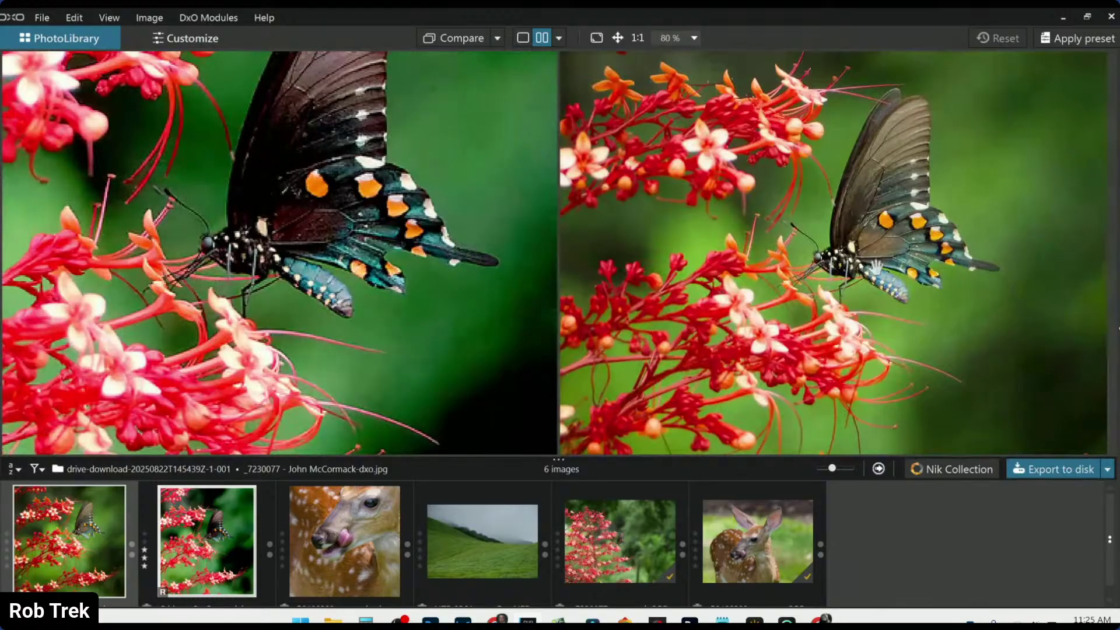
{"action": "scroll", "coordinate": [816, 268], "scroll_direction": "up", "scroll_amount": 2}
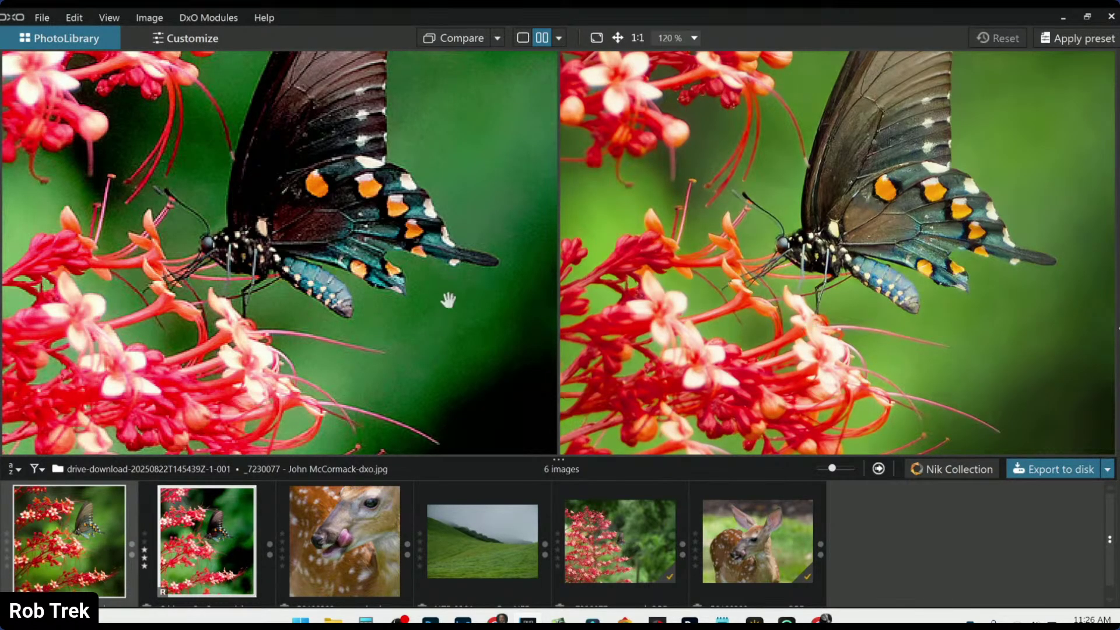
Zoom both butterfly versions out to whole images for a last side-by-side look, with the exported JPEG at 40%.
{"action": "scroll", "coordinate": [432, 300], "scroll_direction": "down", "scroll_amount": 1}
{"action": "scroll", "coordinate": [289, 223], "scroll_direction": "down", "scroll_amount": 1}
{"action": "scroll", "coordinate": [289, 223], "scroll_direction": "down", "scroll_amount": 2}
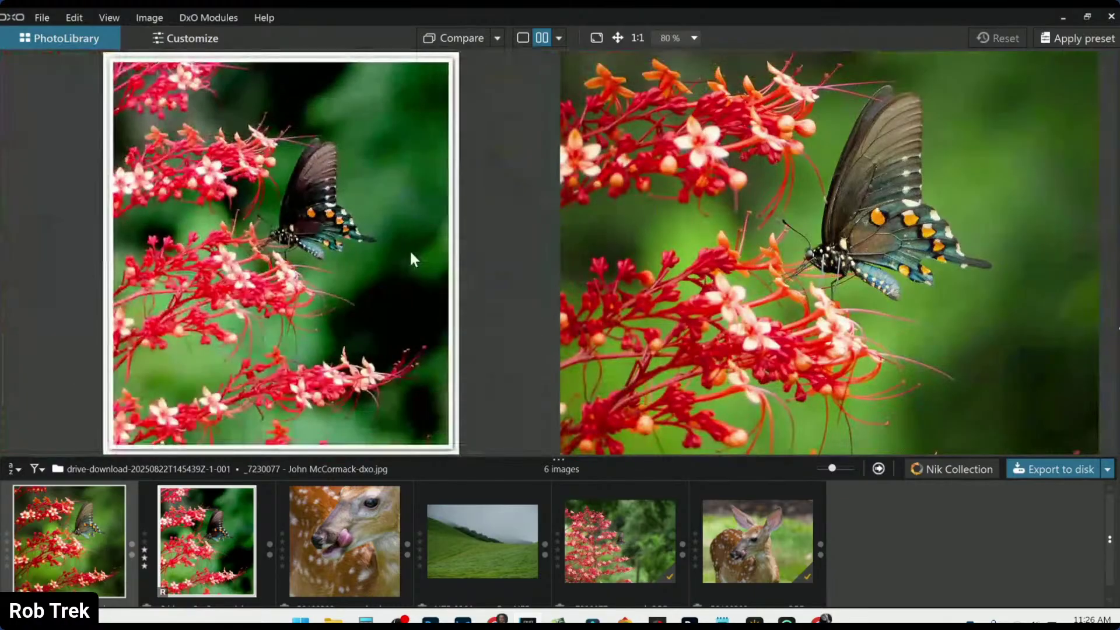
{"action": "scroll", "coordinate": [679, 256], "scroll_direction": "down", "scroll_amount": 2}
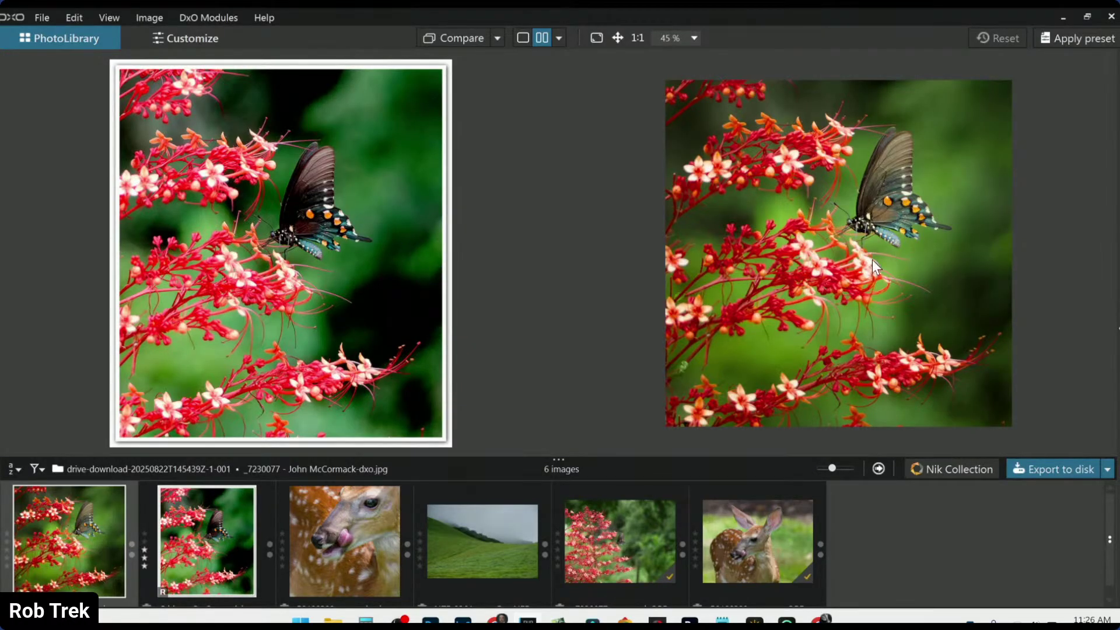
{"action": "scroll", "coordinate": [891, 251], "scroll_direction": "down", "scroll_amount": 1}
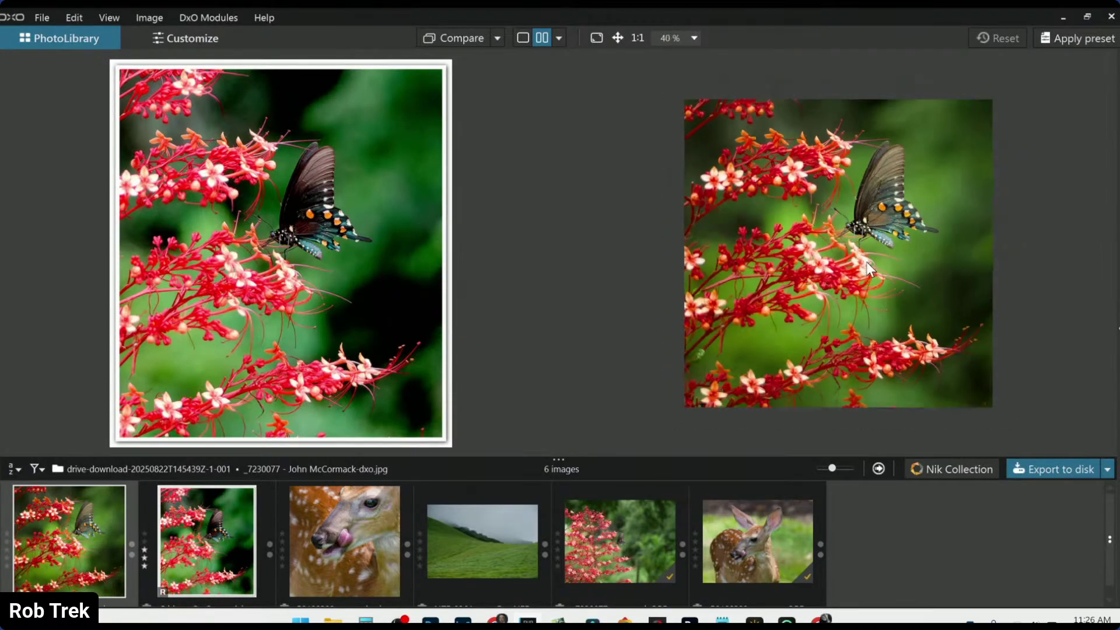
Select the misty green hillside RAW photo NZF_2364 and show it alone as a whole image at 20%.
{"action": "left_click", "coordinate": [484, 548]}
{"action": "scroll", "coordinate": [548, 244], "scroll_direction": "down", "scroll_amount": 3}
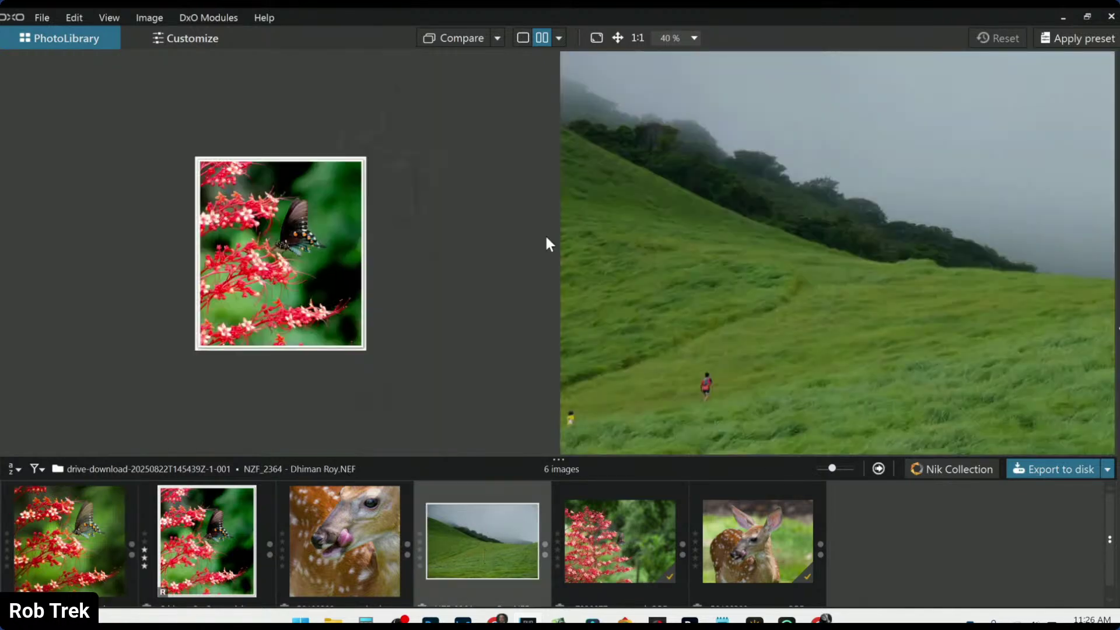
{"action": "left_click", "coordinate": [523, 39]}
{"action": "scroll", "coordinate": [555, 298], "scroll_direction": "down", "scroll_amount": 3}
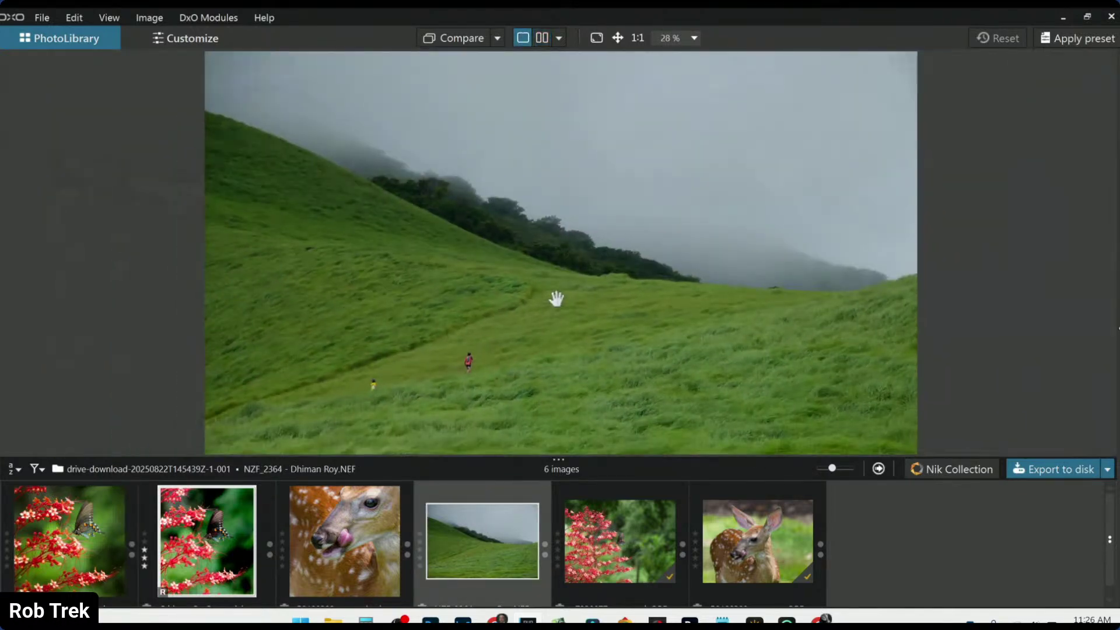
{"action": "scroll", "coordinate": [554, 321], "scroll_direction": "down", "scroll_amount": 2}
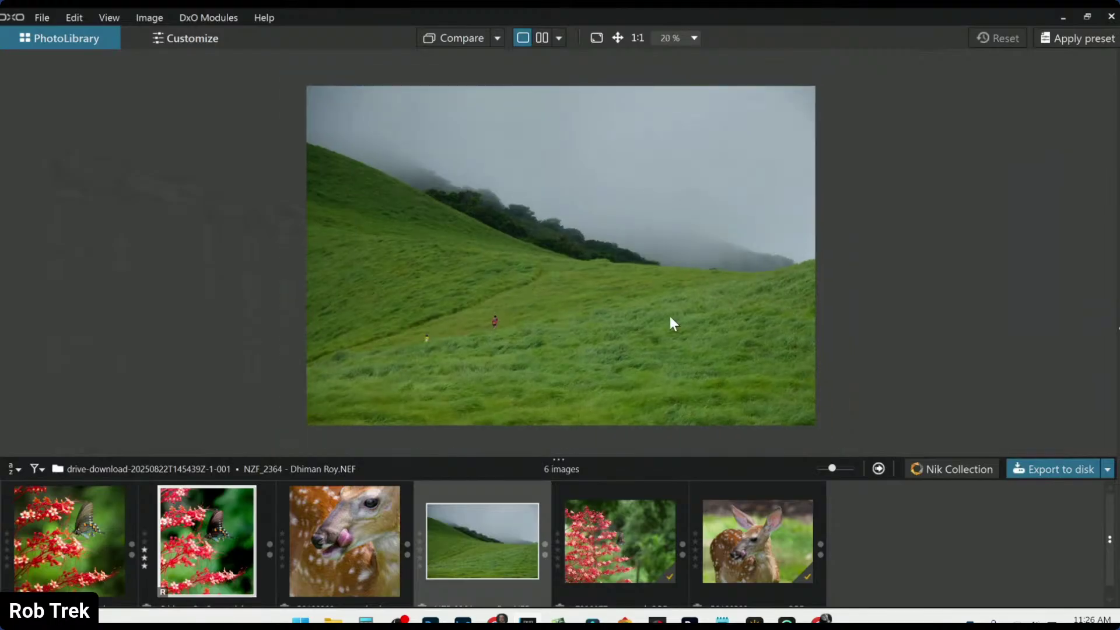
Bring back the side palettes, apply the "0000 Rob Default" preset to the hillside photo and open it for customizing.
{"action": "key", "text": "Tab"}
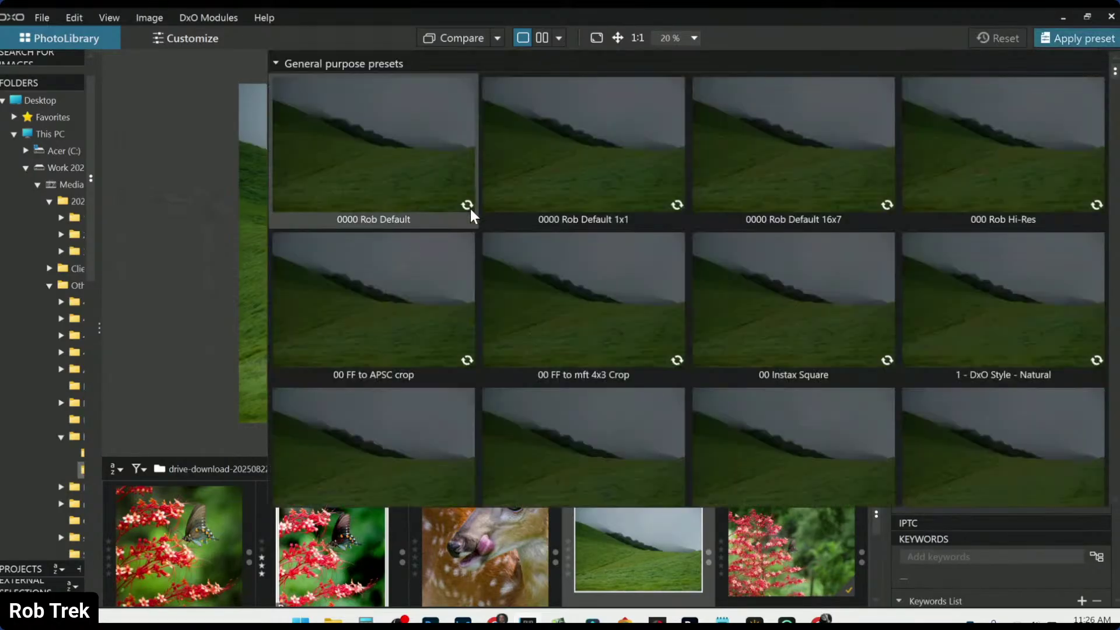
{"action": "left_click", "coordinate": [380, 186]}
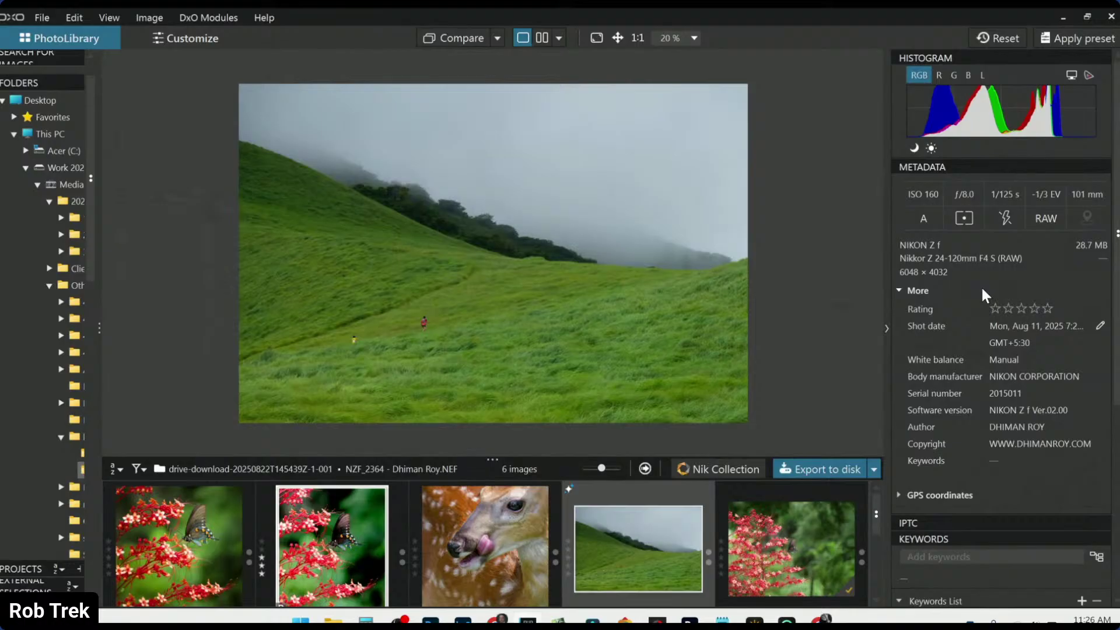
{"action": "double_click", "coordinate": [668, 537]}
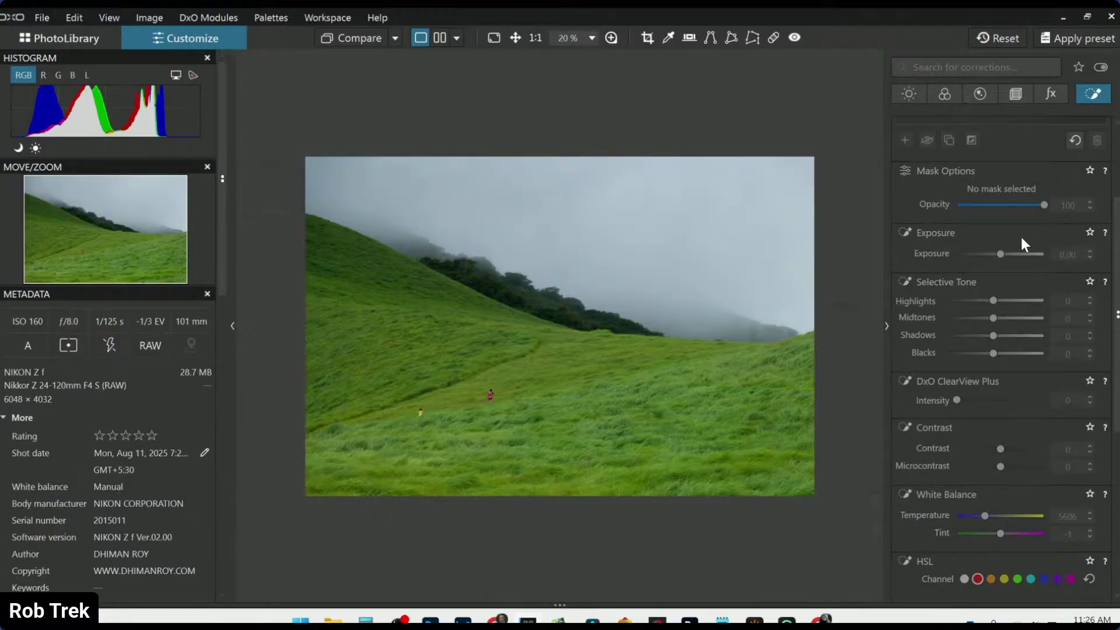
Try a full-width 16 × 7 crop on the hillside photo, placing the frame lower and then higher over the ridge.
{"action": "left_click", "coordinate": [1015, 99]}
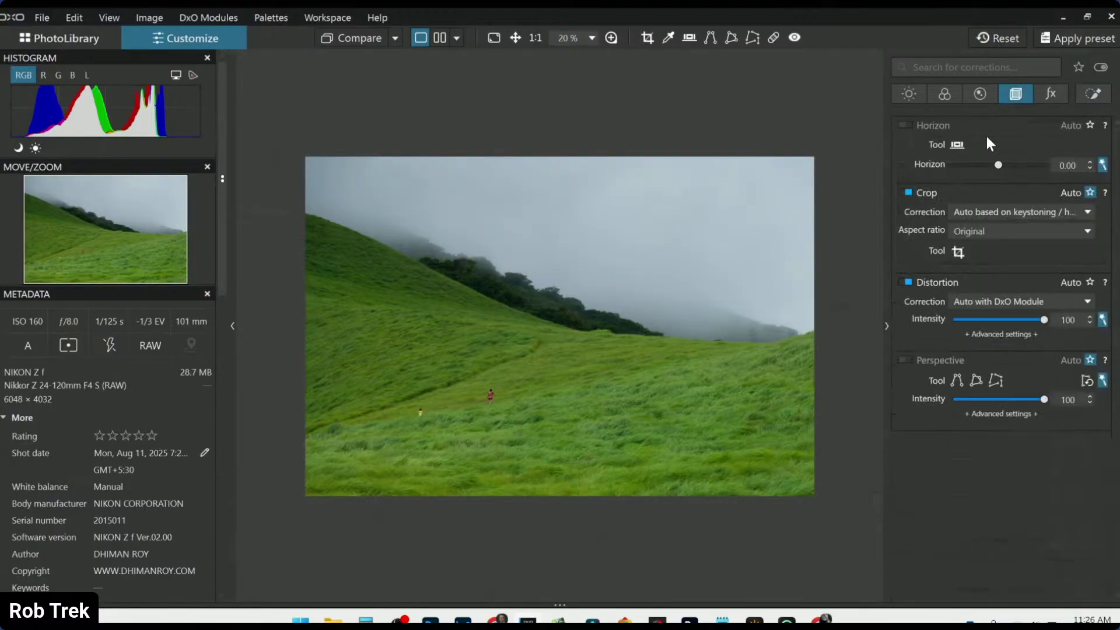
{"action": "left_click", "coordinate": [966, 247]}
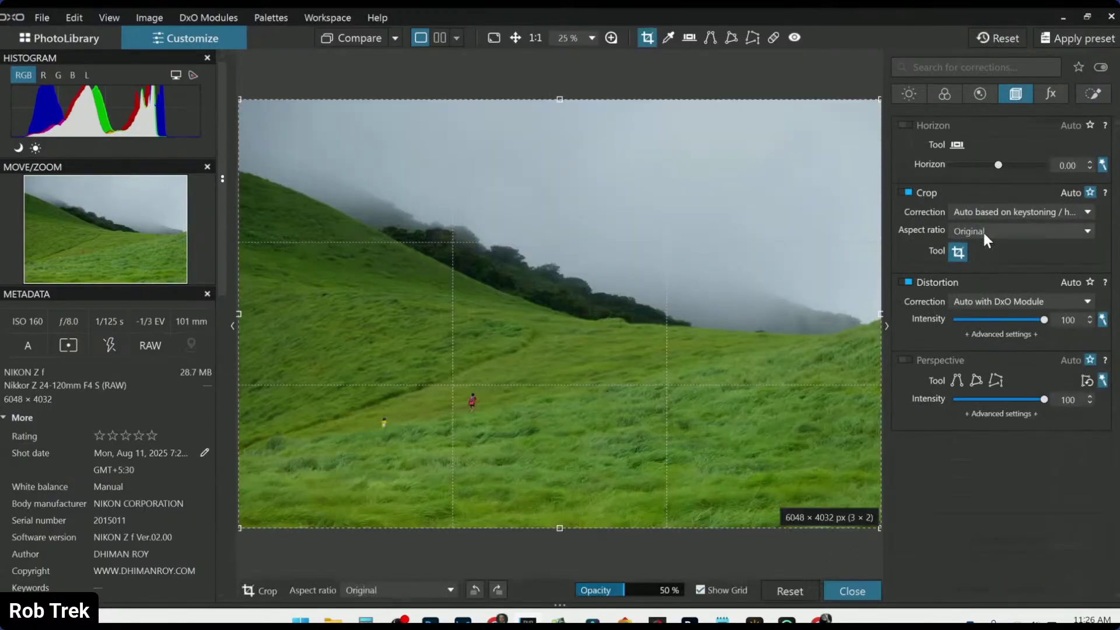
{"action": "left_click", "coordinate": [982, 231]}
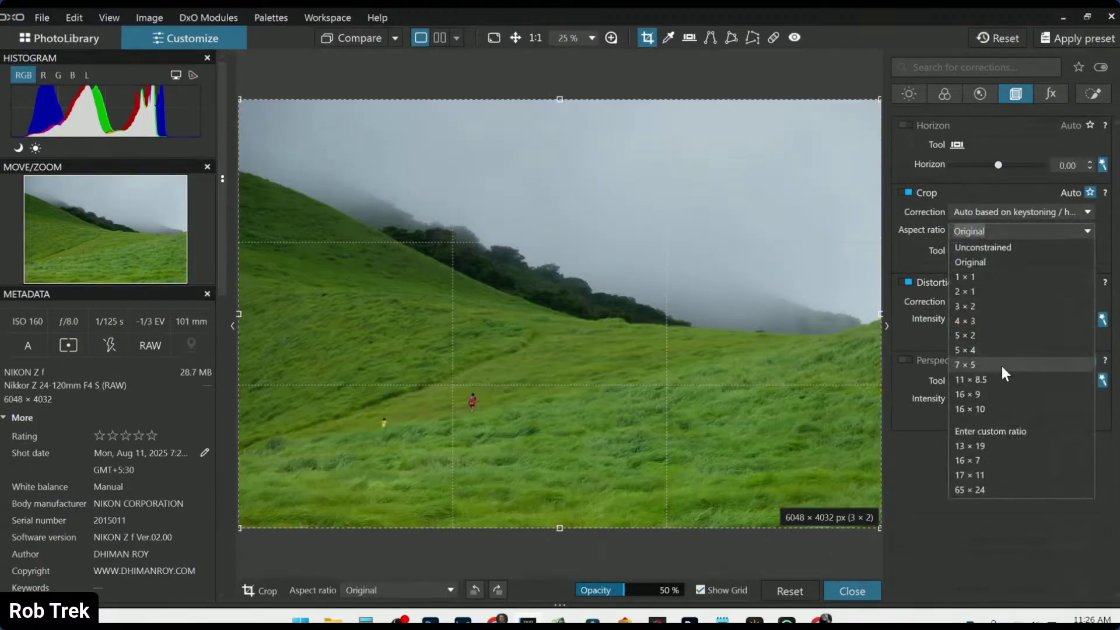
{"action": "left_click", "coordinate": [997, 460]}
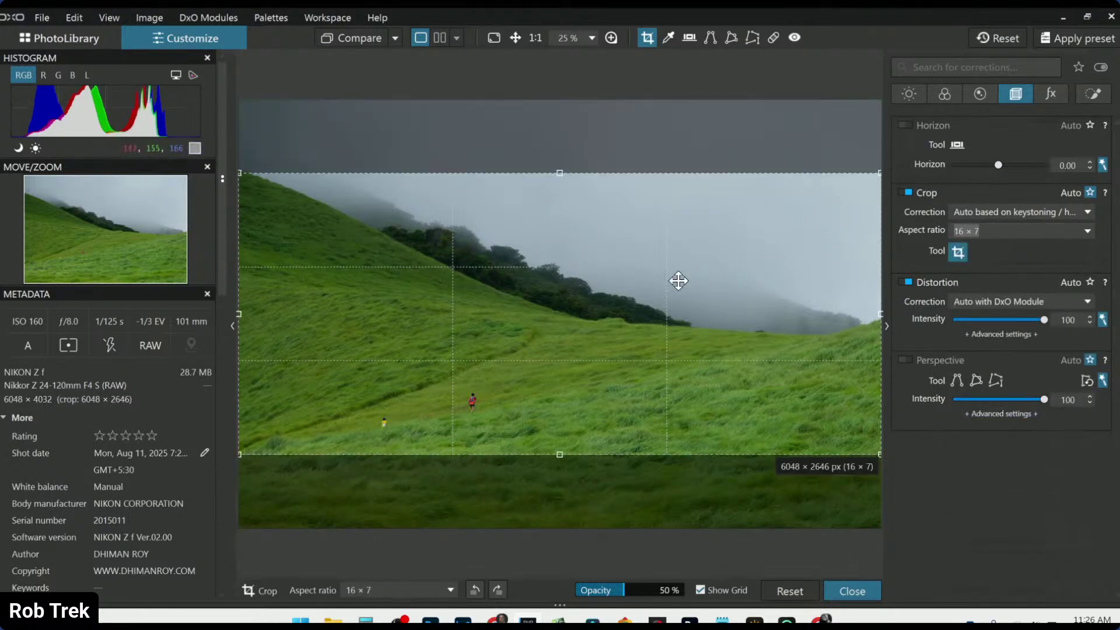
{"action": "left_click_drag", "start_coordinate": [553, 207], "coordinate": [550, 251]}
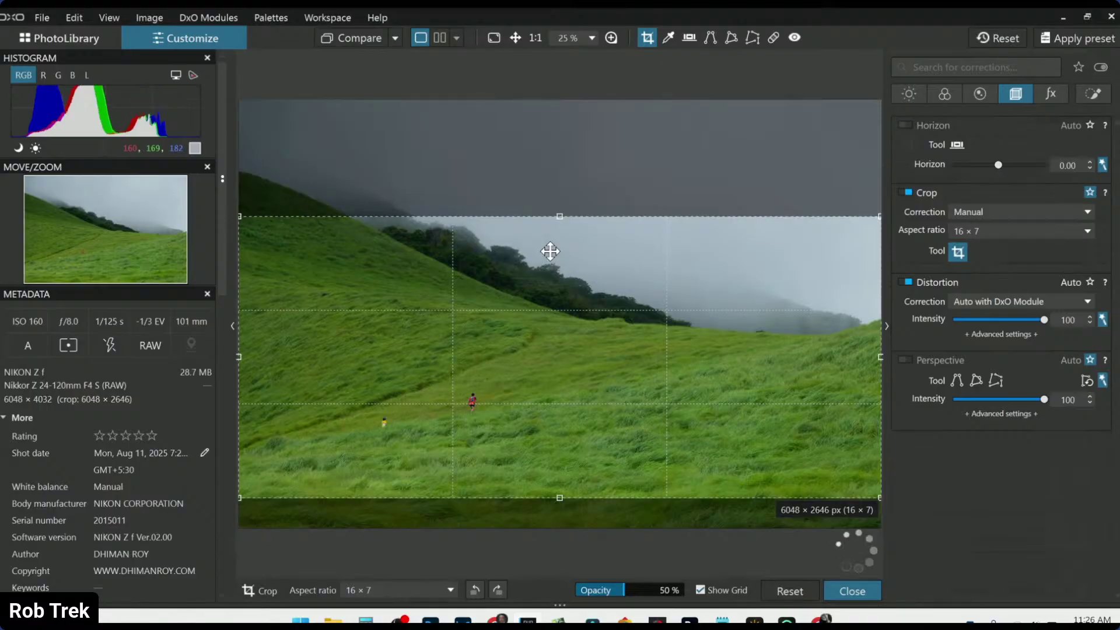
{"action": "key", "text": "Return"}
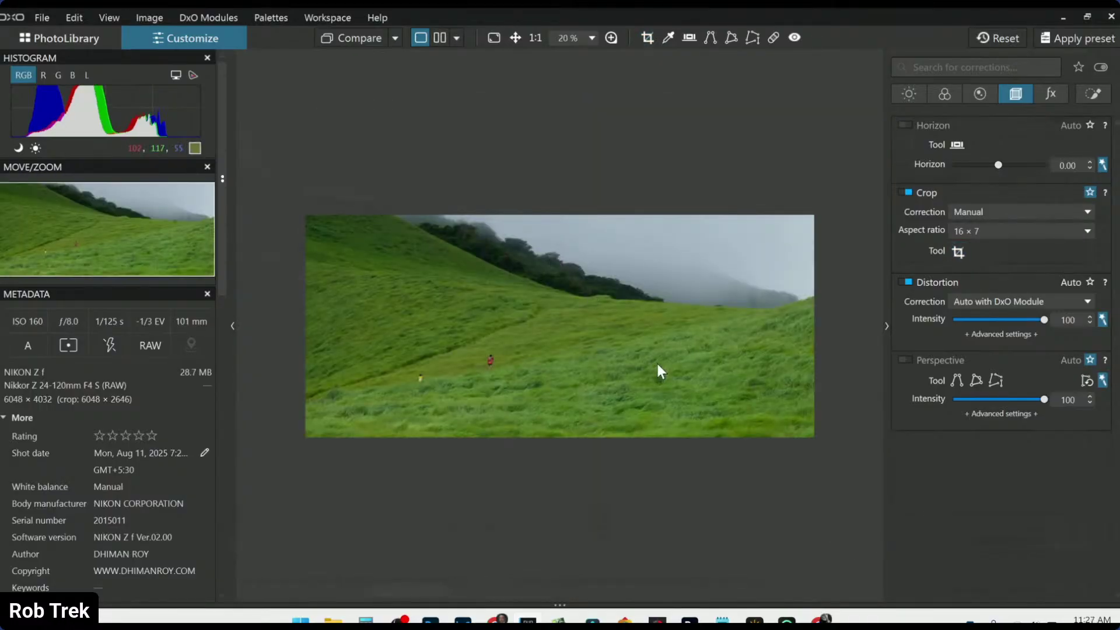
{"action": "left_click", "coordinate": [958, 252]}
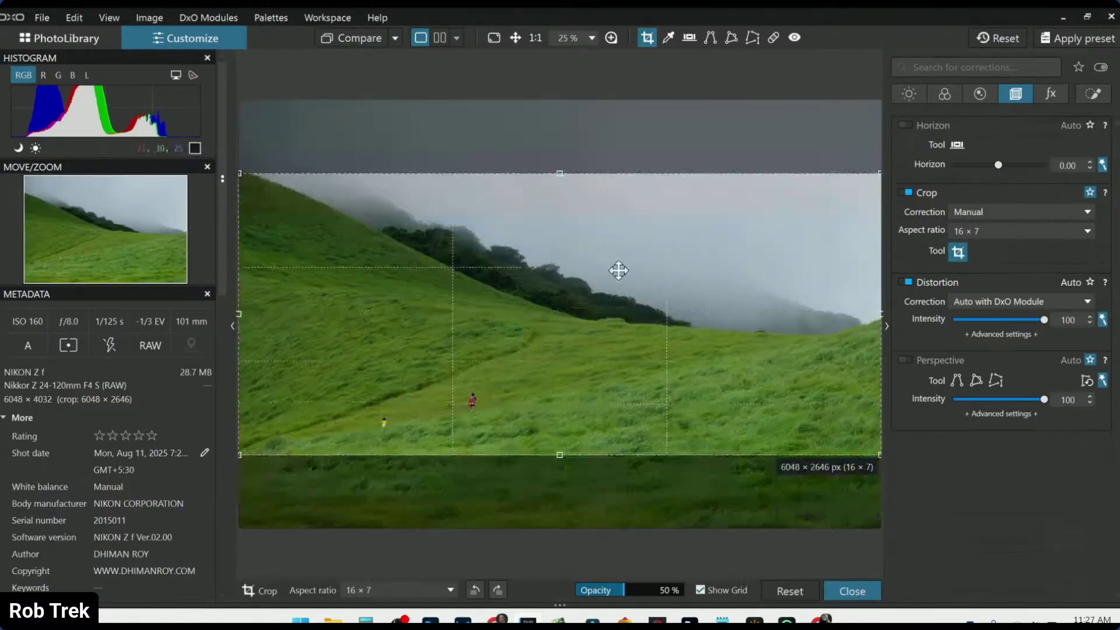
{"action": "key", "text": "Return"}
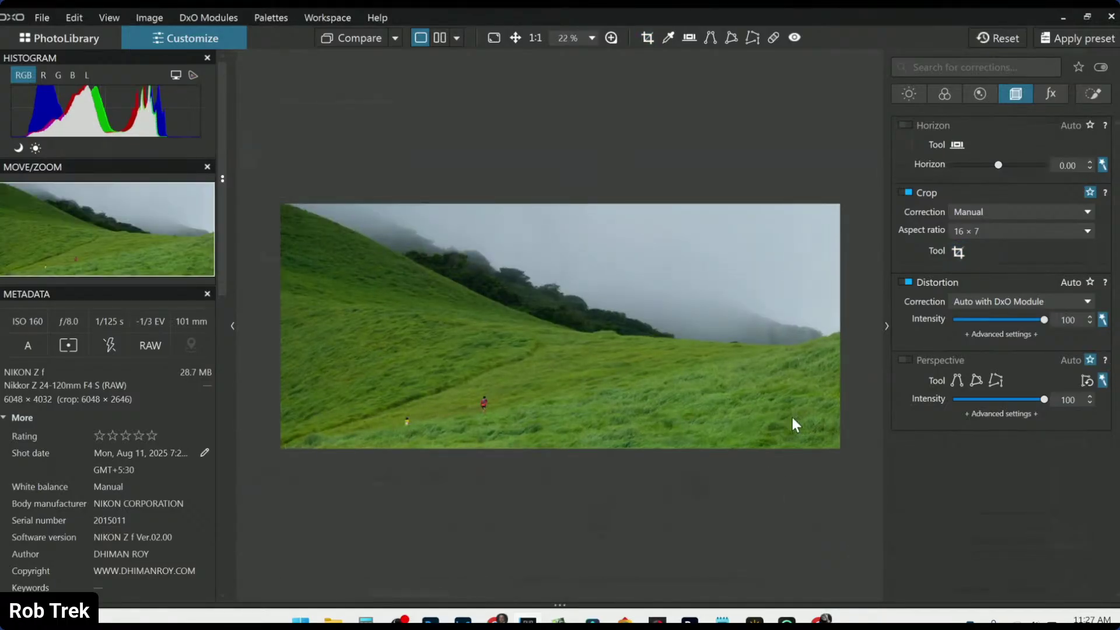
Try a full-width 65 × 24 panoramic crop, shifting the frame down to include both figures on the path.
{"action": "left_click", "coordinate": [1008, 235]}
{"action": "left_click", "coordinate": [992, 489]}
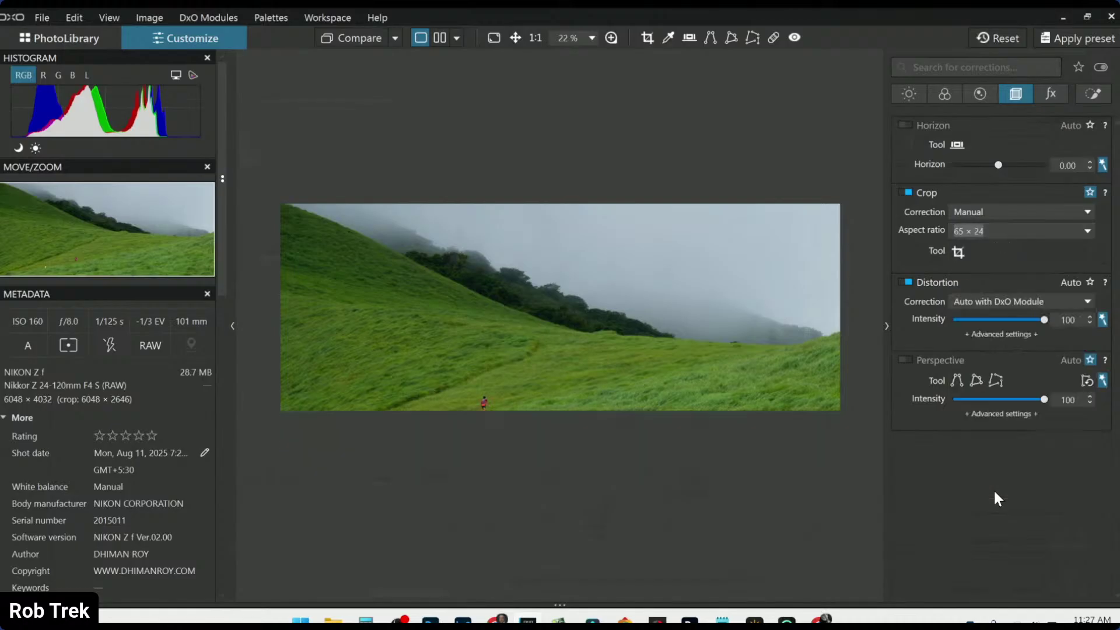
{"action": "left_click", "coordinate": [957, 252]}
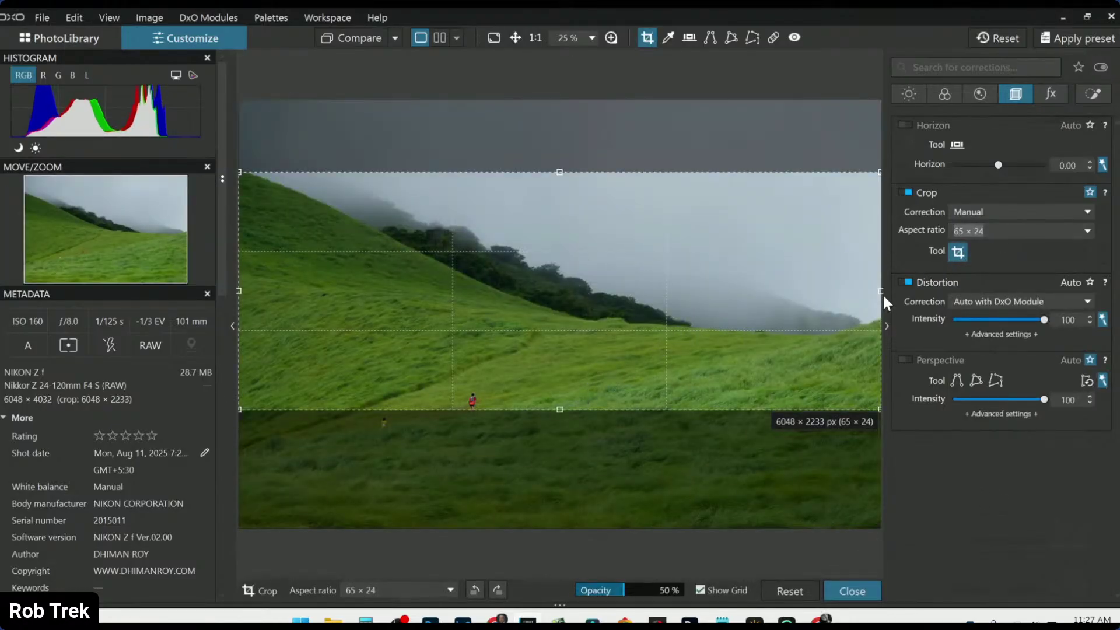
{"action": "mouse_move", "coordinate": [879, 290]}
{"action": "left_mouse_down"}
{"action": "mouse_move", "coordinate": [813, 290]}
{"action": "mouse_move", "coordinate": [882, 290]}
{"action": "left_mouse_up"}
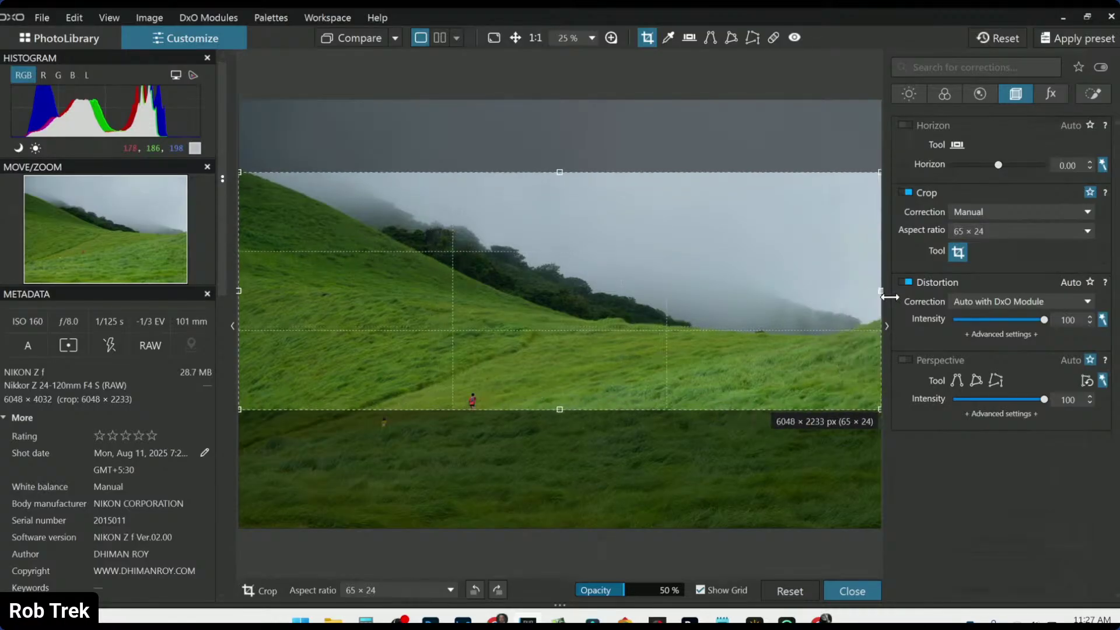
{"action": "left_click_drag", "start_coordinate": [764, 272], "coordinate": [770, 317]}
{"action": "key", "text": "Return"}
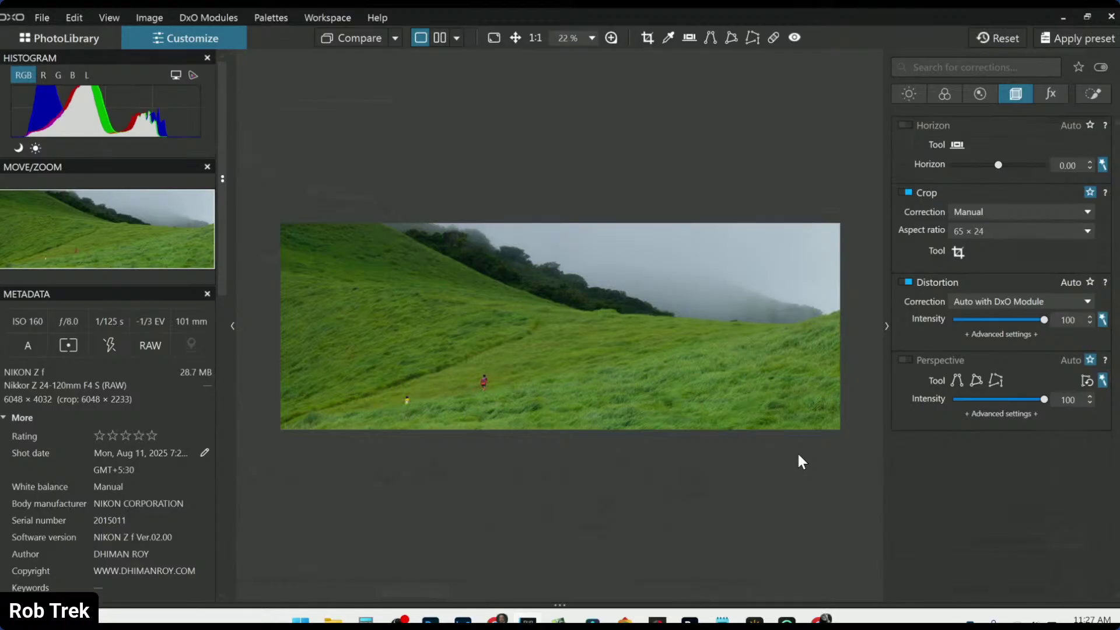
Set the crop's aspect ratio to 4 × 3 and reshape it into a portrait frame of about 3015 × 4020 px around both figures.
{"action": "left_click", "coordinate": [978, 232]}
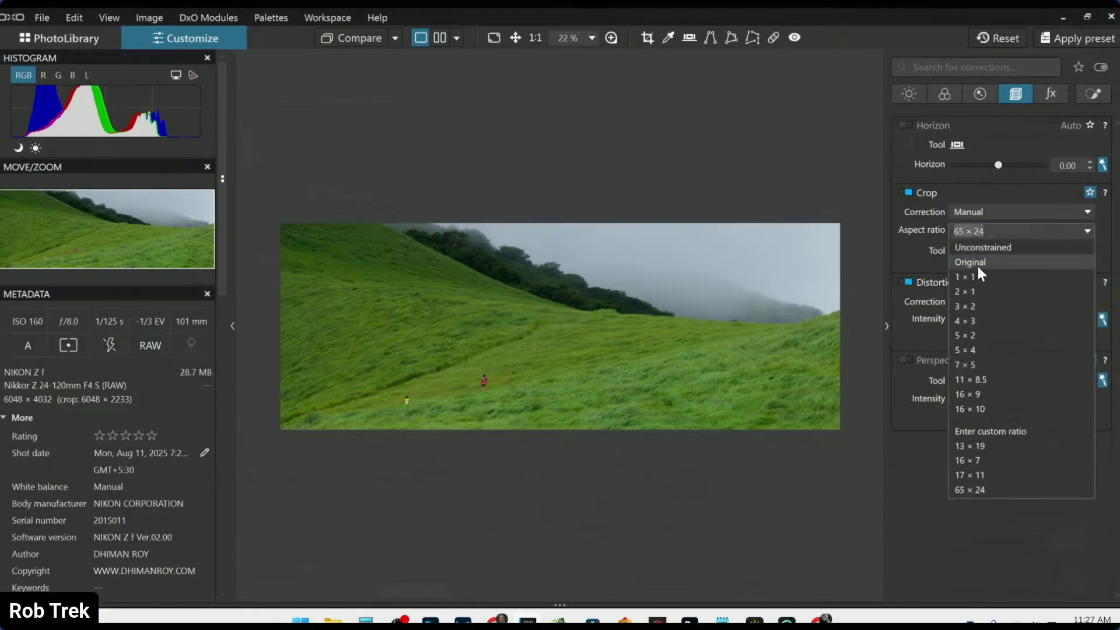
{"action": "left_click", "coordinate": [972, 315]}
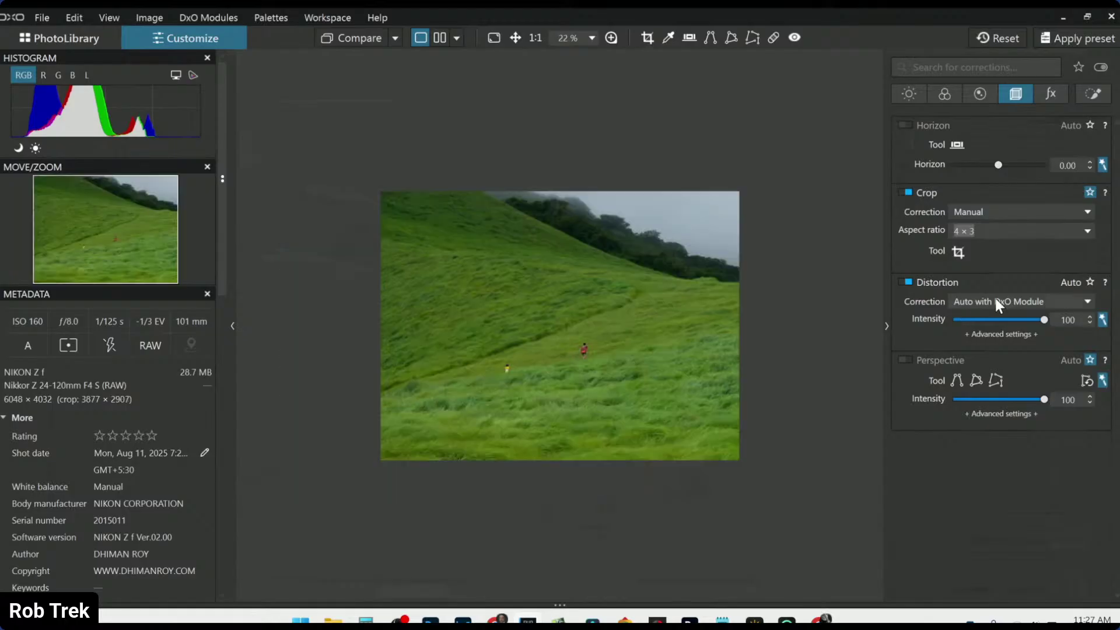
{"action": "left_click", "coordinate": [958, 252]}
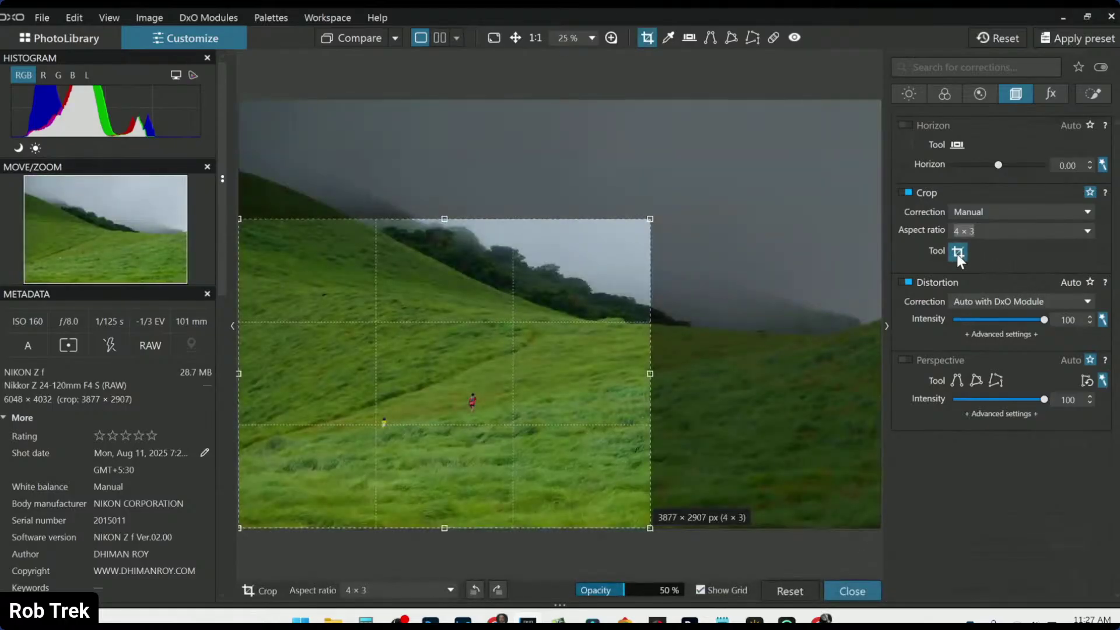
{"action": "left_click", "coordinate": [956, 254]}
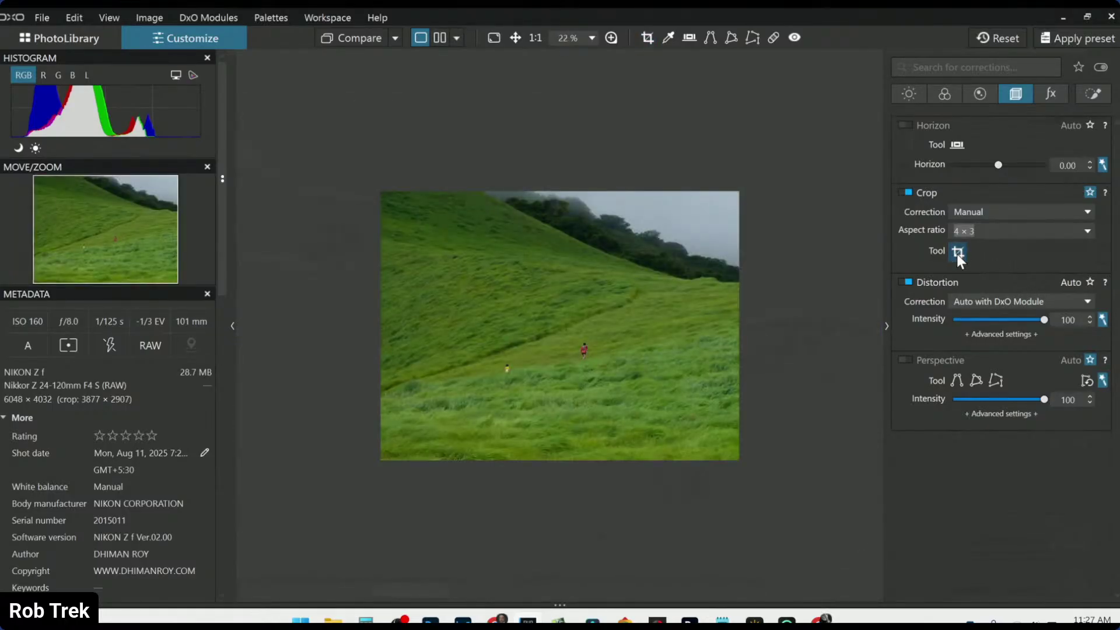
{"action": "left_click", "coordinate": [956, 253]}
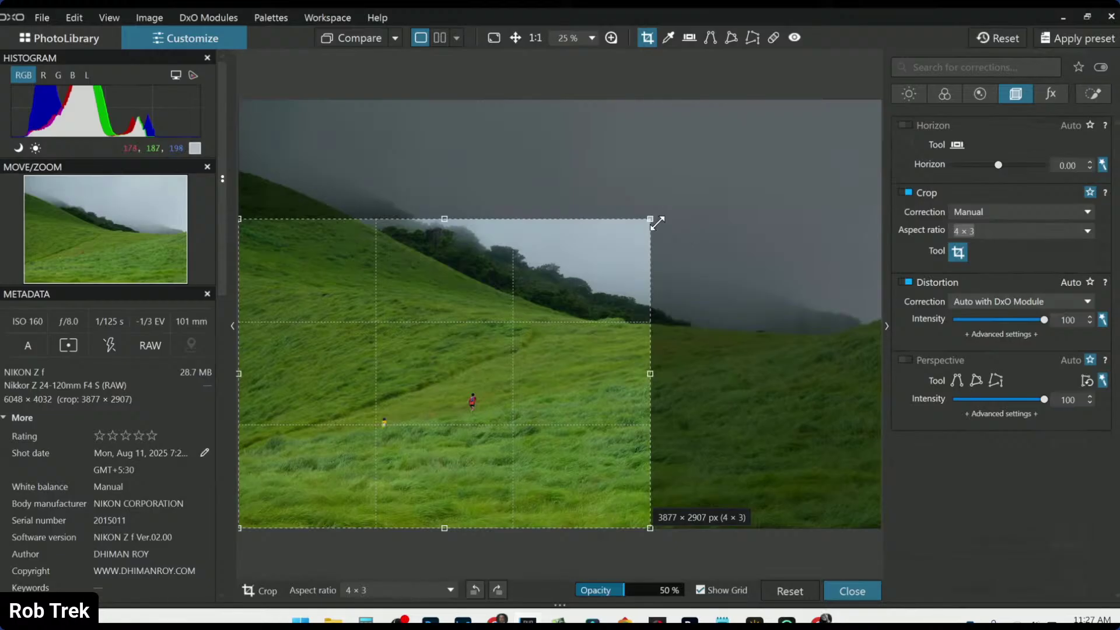
{"action": "left_click_drag", "start_coordinate": [654, 221], "coordinate": [555, 100]}
{"action": "left_click_drag", "start_coordinate": [445, 155], "coordinate": [488, 230]}
{"action": "double_click", "coordinate": [493, 210]}
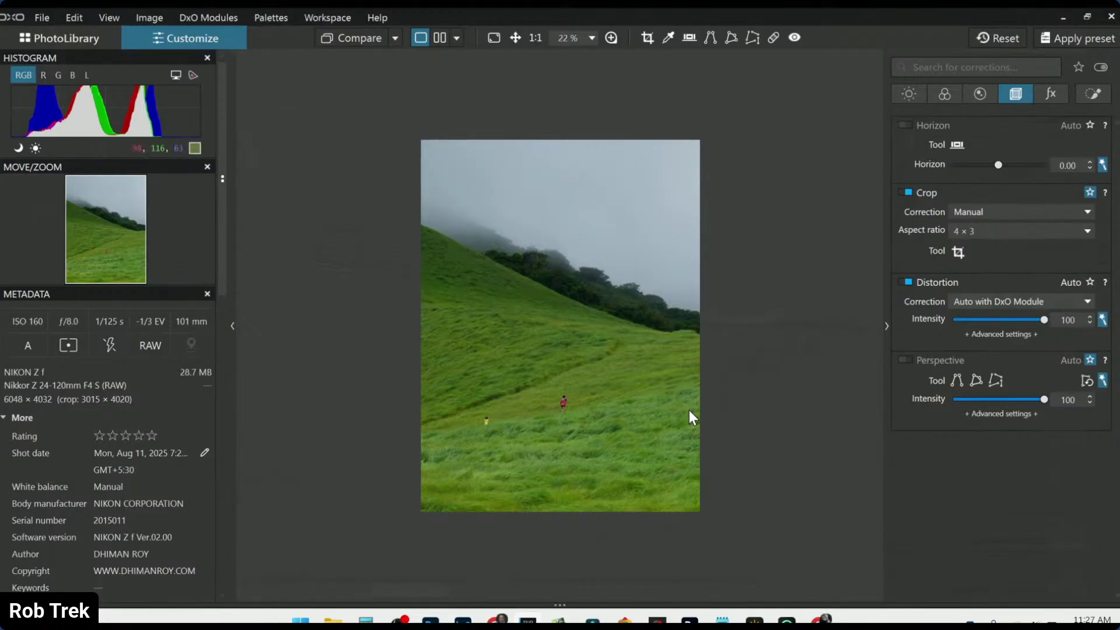
Tighten the portrait crop to about 2584 × 3446 px, trimming the foreground grass and shifting the frame slightly left.
{"action": "left_click", "coordinate": [958, 252]}
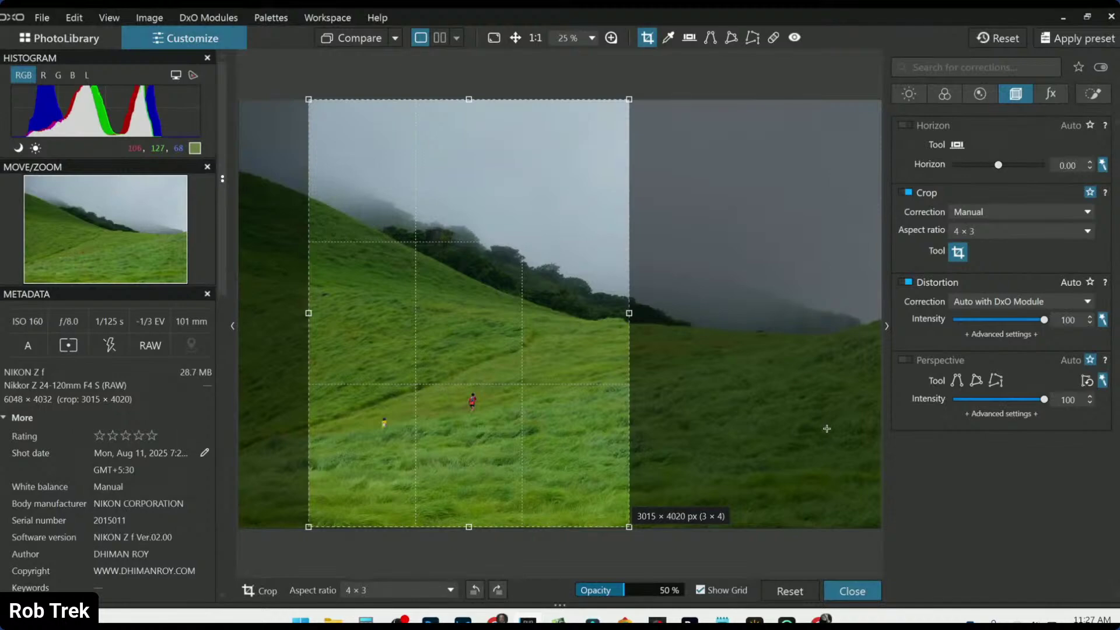
{"action": "left_click_drag", "start_coordinate": [629, 99], "coordinate": [678, 151]}
{"action": "left_click_drag", "start_coordinate": [677, 152], "coordinate": [637, 144]}
{"action": "left_click_drag", "start_coordinate": [480, 527], "coordinate": [463, 466]}
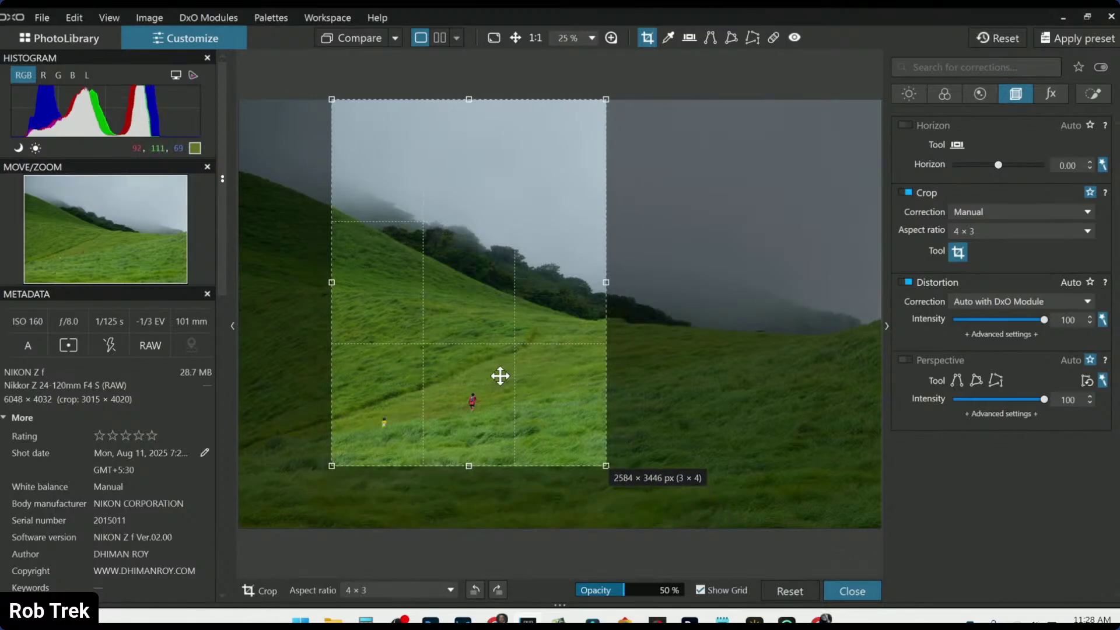
{"action": "left_click_drag", "start_coordinate": [499, 375], "coordinate": [492, 375]}
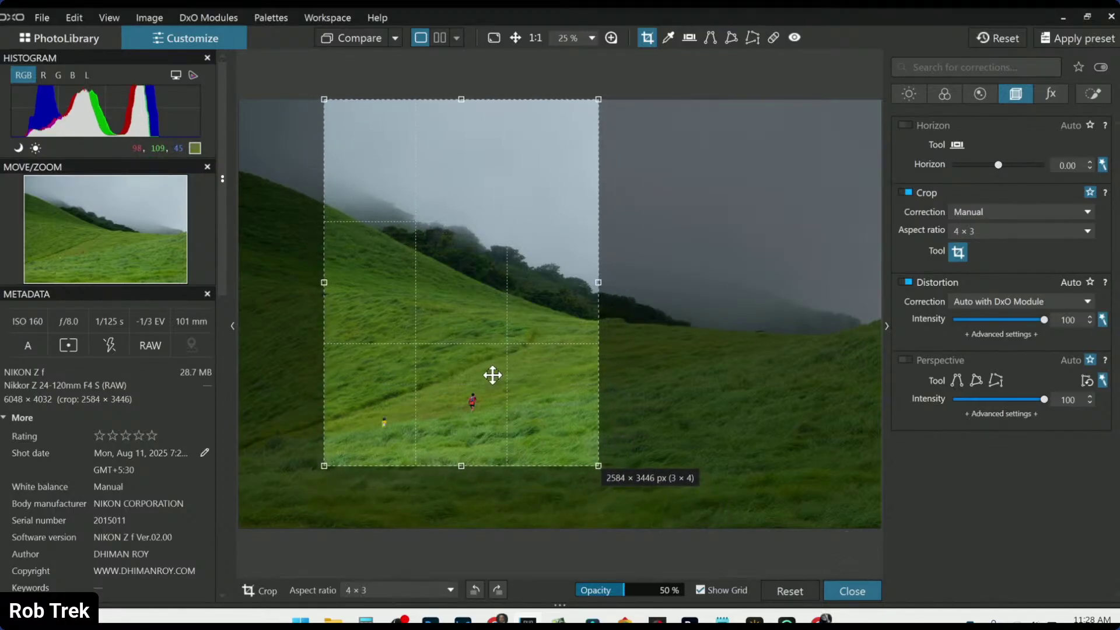
{"action": "key", "text": "Return"}
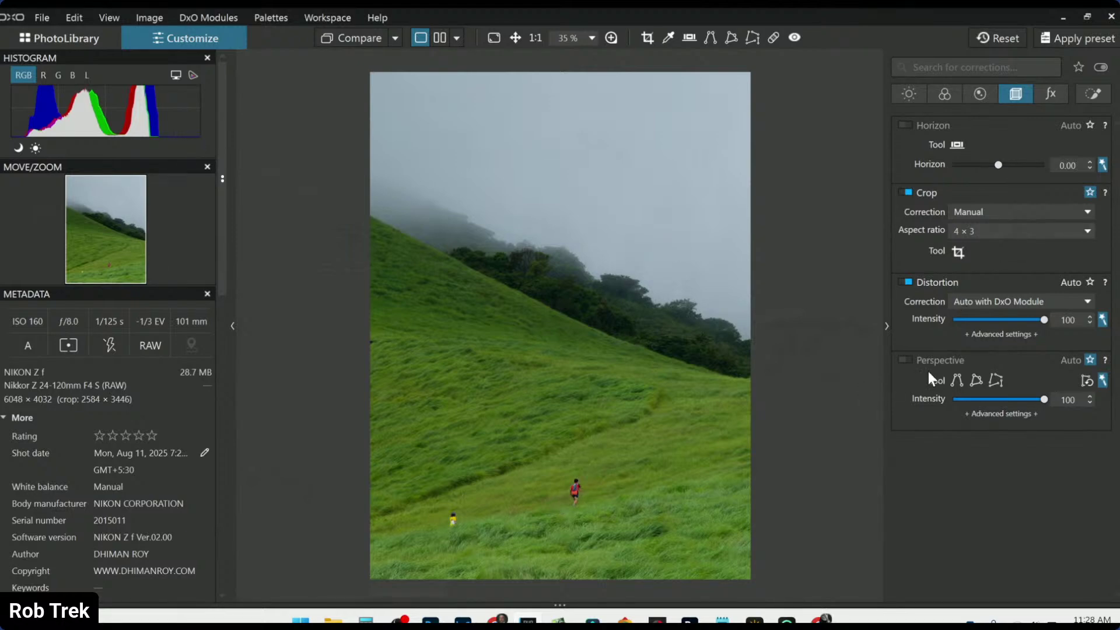
Try a black-and-white rendering on the cropped hillside photo, and return it to color.
{"action": "left_click", "coordinate": [948, 95]}
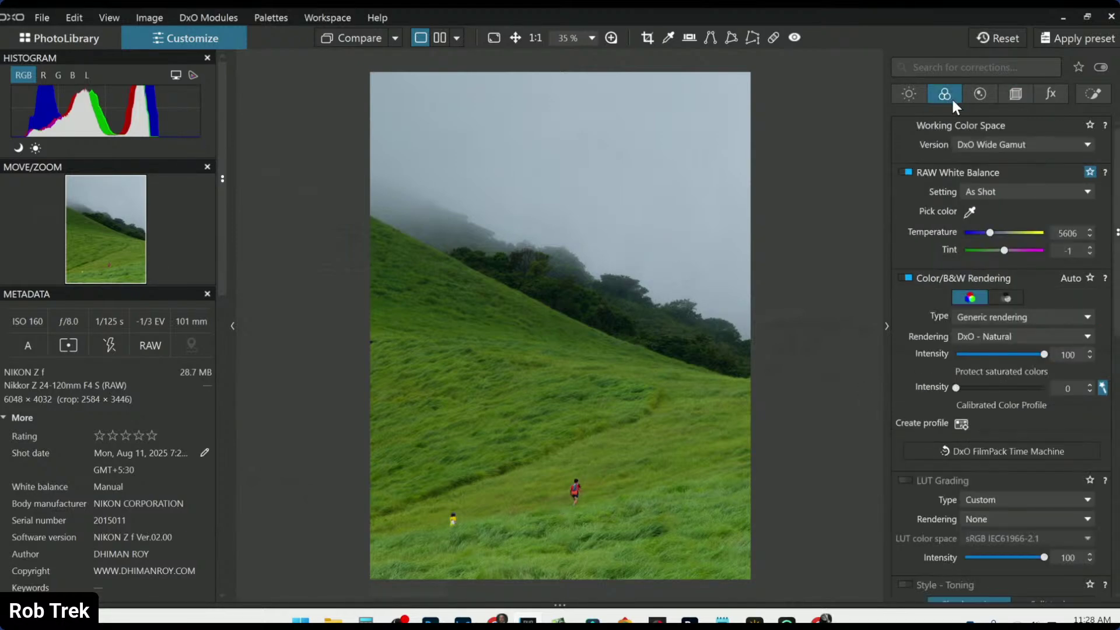
{"action": "left_click", "coordinate": [1009, 294]}
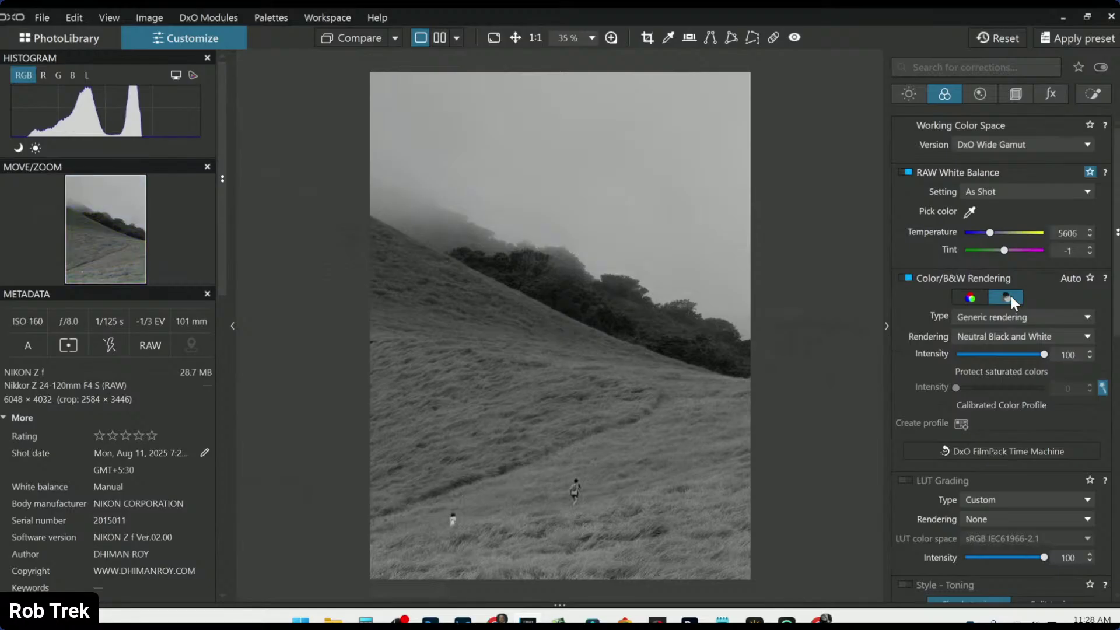
{"action": "left_click", "coordinate": [978, 300]}
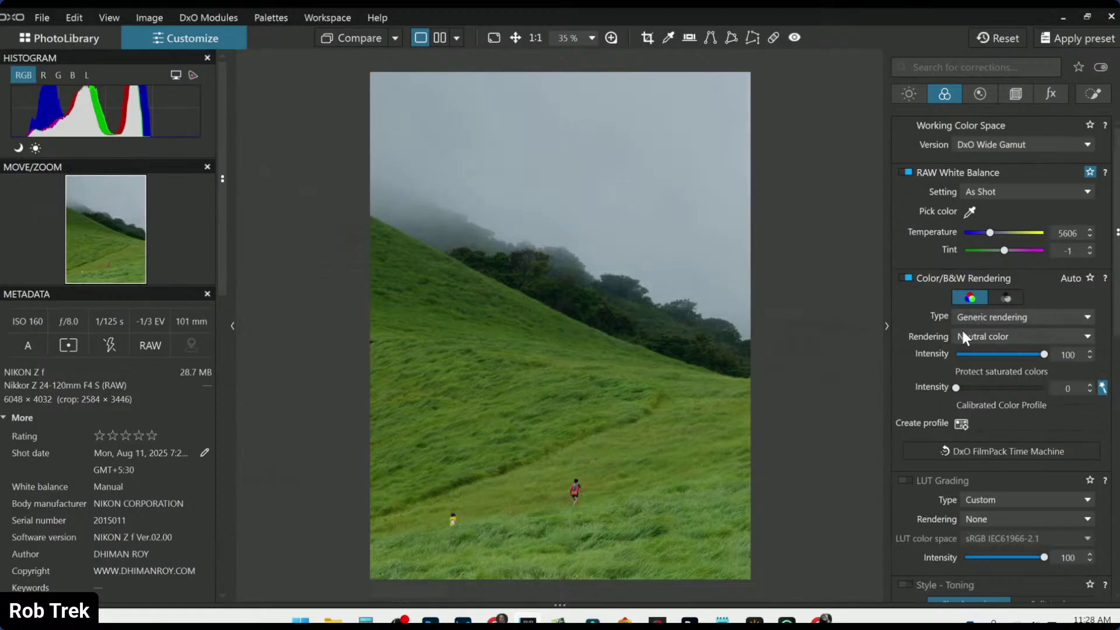
{"action": "scroll", "coordinate": [952, 338], "scroll_direction": "down", "scroll_amount": 3}
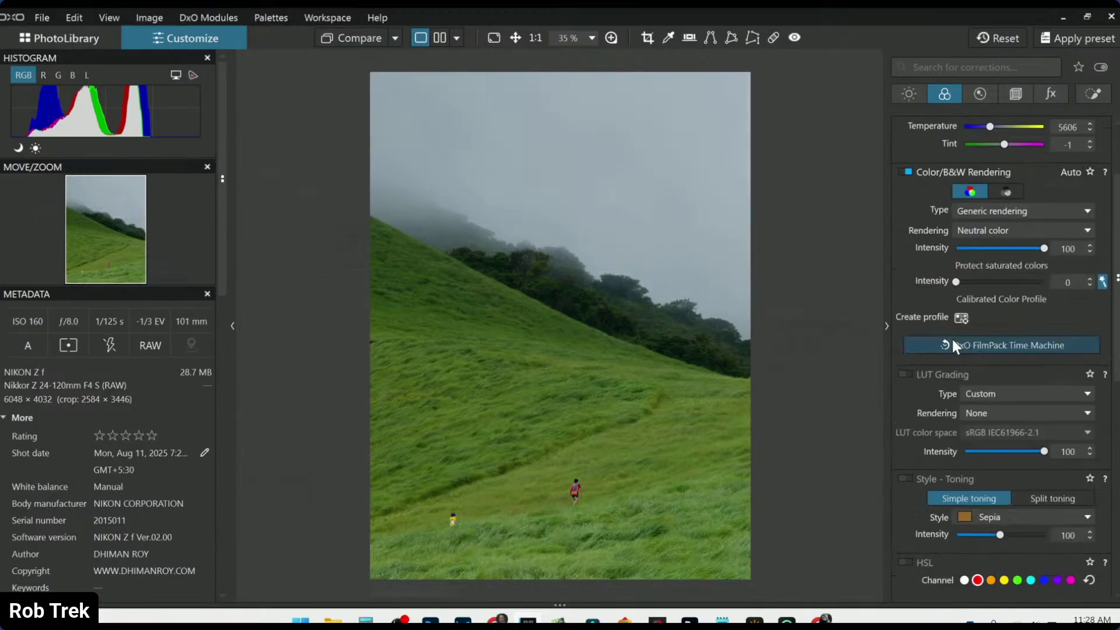
Set the Vibrancy of all colors to 27 in the photo's global HSL correction.
{"action": "left_click", "coordinate": [1014, 98]}
{"action": "left_click", "coordinate": [980, 97]}
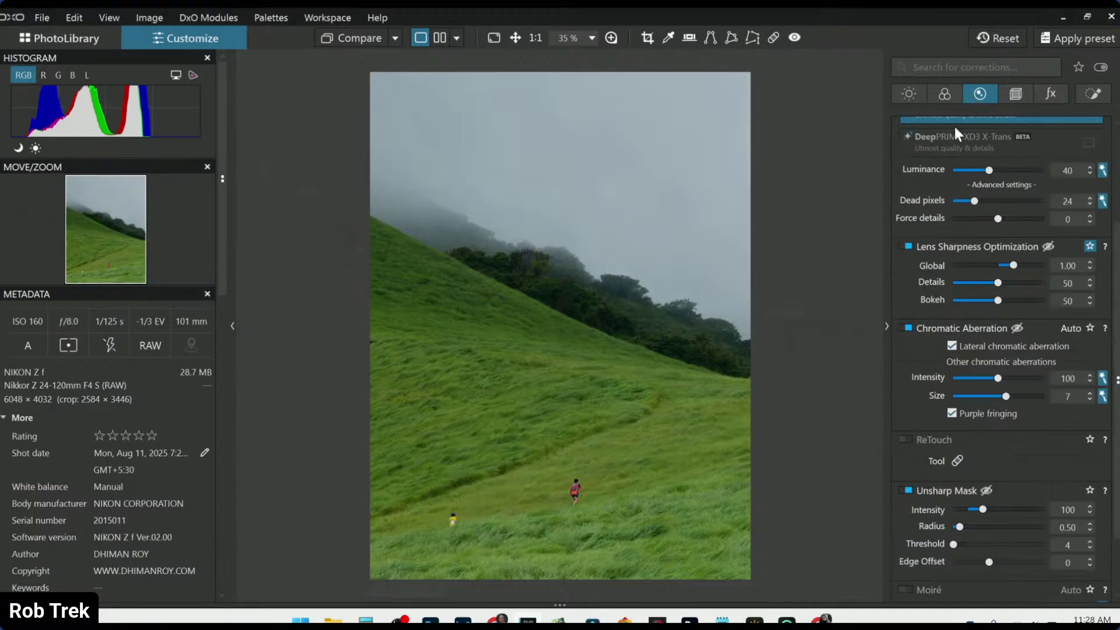
{"action": "left_click", "coordinate": [964, 101]}
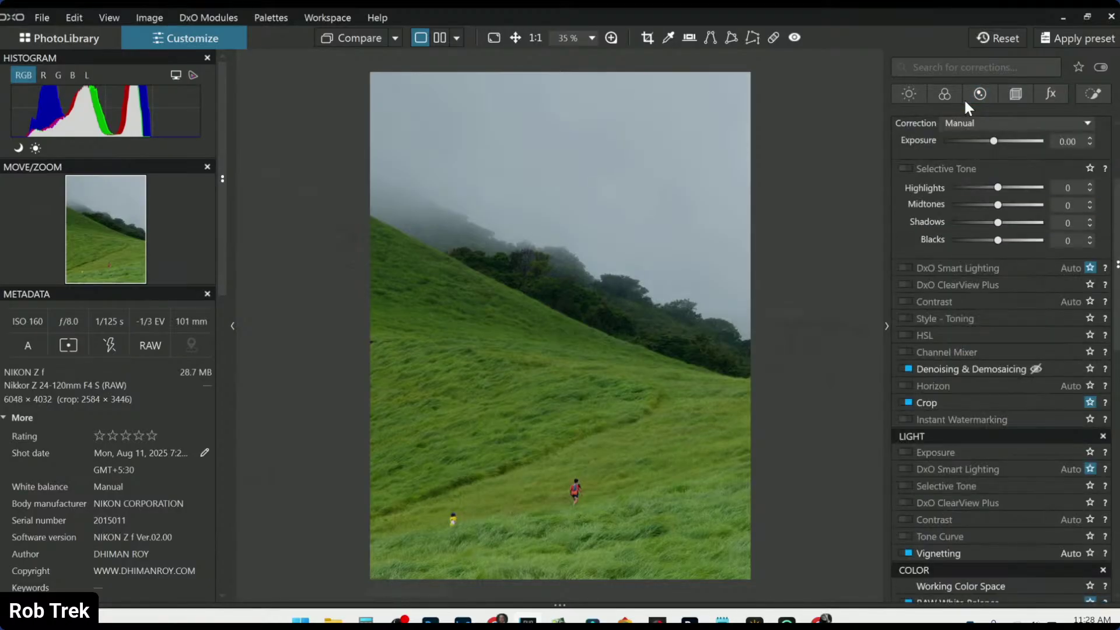
{"action": "left_click", "coordinate": [1100, 67]}
{"action": "left_click", "coordinate": [971, 93]}
{"action": "left_click", "coordinate": [945, 94]}
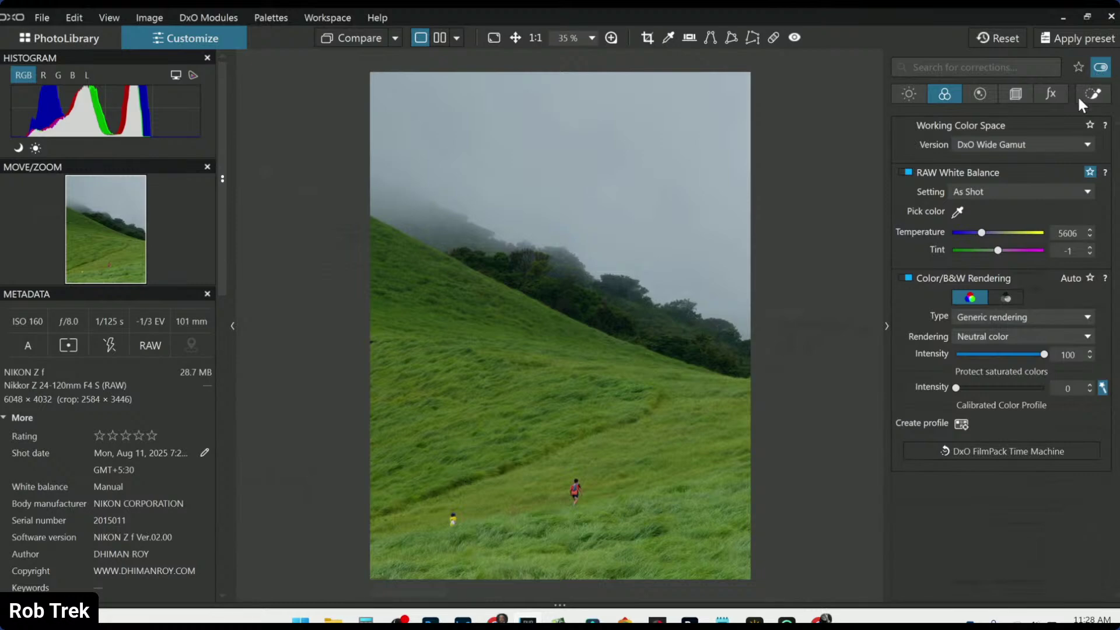
{"action": "left_click", "coordinate": [1100, 68]}
{"action": "scroll", "coordinate": [1059, 334], "scroll_direction": "down", "scroll_amount": 3}
{"action": "scroll", "coordinate": [1027, 408], "scroll_direction": "down", "scroll_amount": 2}
{"action": "scroll", "coordinate": [1026, 409], "scroll_direction": "down", "scroll_amount": 4}
{"action": "left_click", "coordinate": [963, 191]}
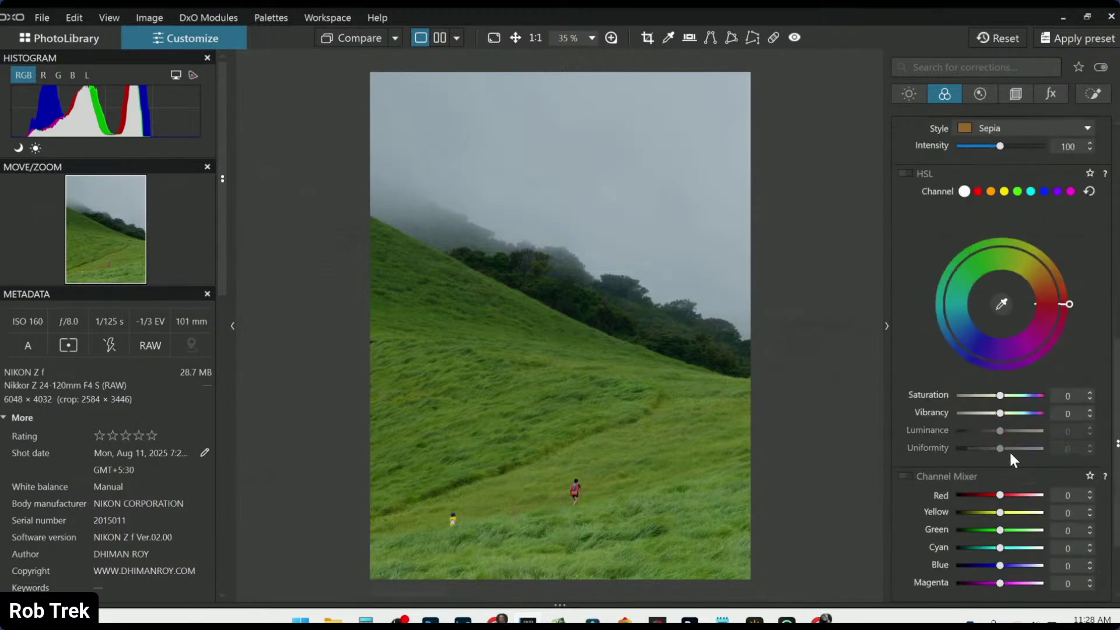
{"action": "left_click", "coordinate": [1017, 413]}
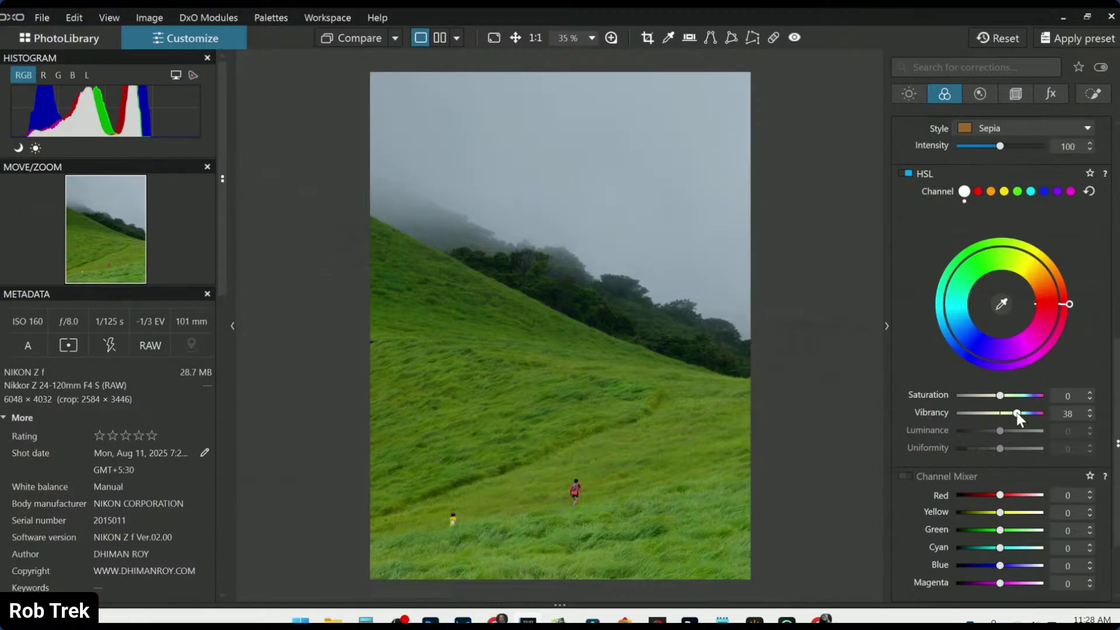
{"action": "left_click_drag", "start_coordinate": [1016, 413], "coordinate": [1012, 413]}
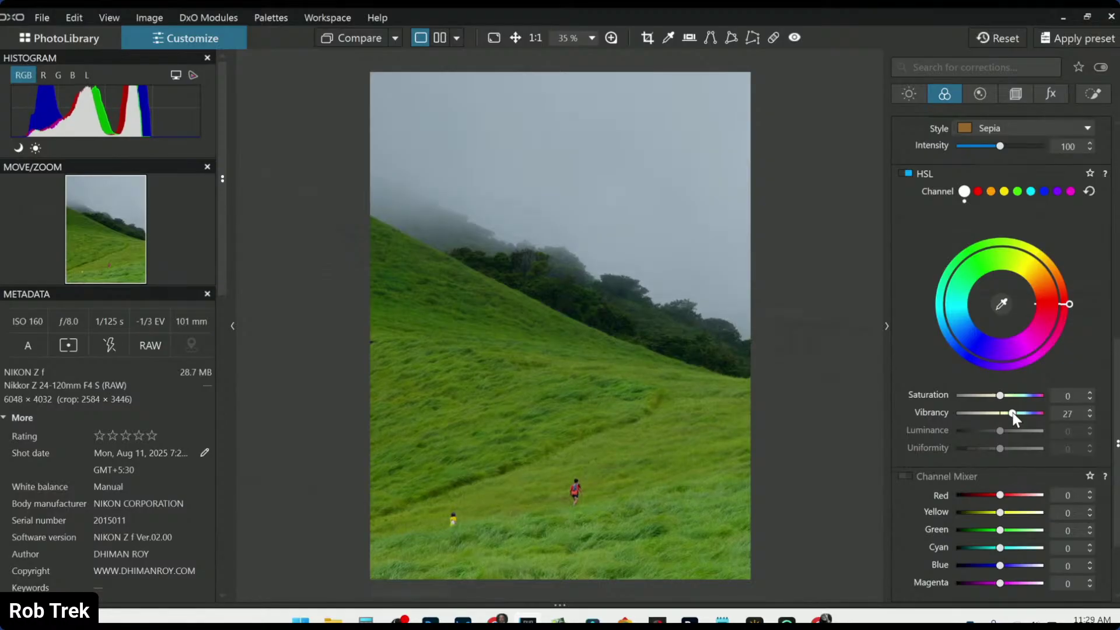
Place a local adjustment control point on the yellow-shirted figure and shrink its radius to closely surround the figure.
{"action": "left_click", "coordinate": [1005, 192]}
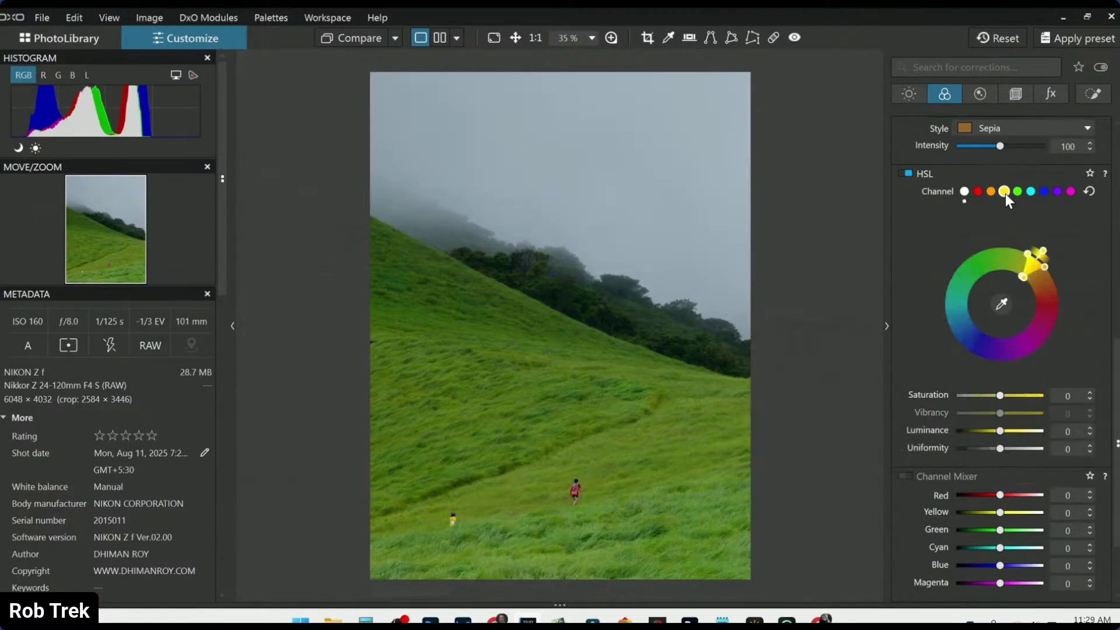
{"action": "left_click", "coordinate": [1093, 94]}
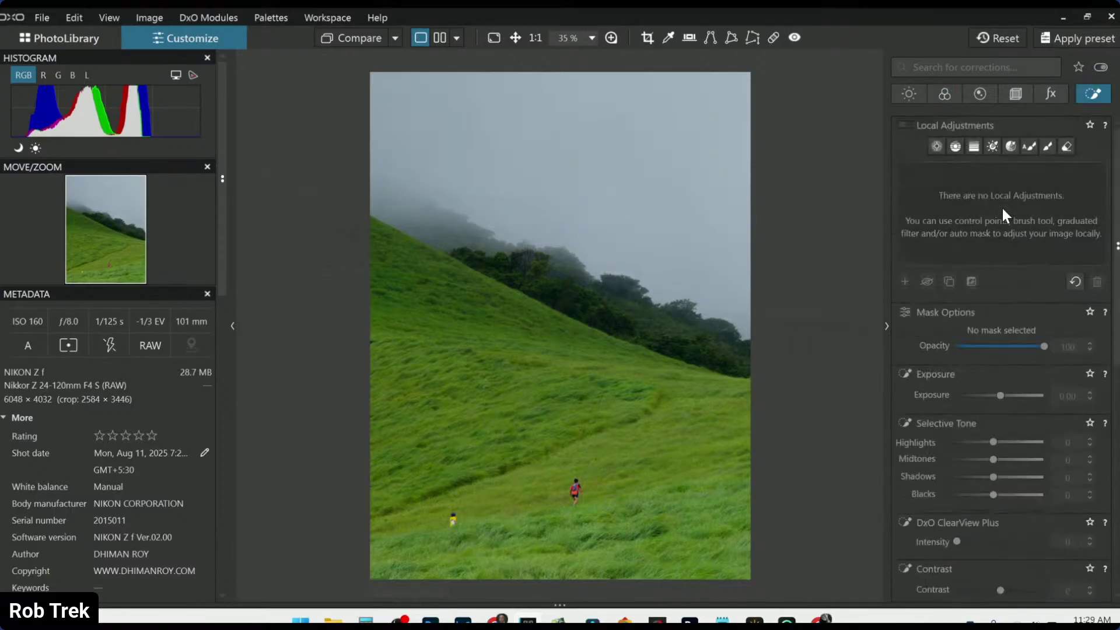
{"action": "left_click", "coordinate": [939, 149]}
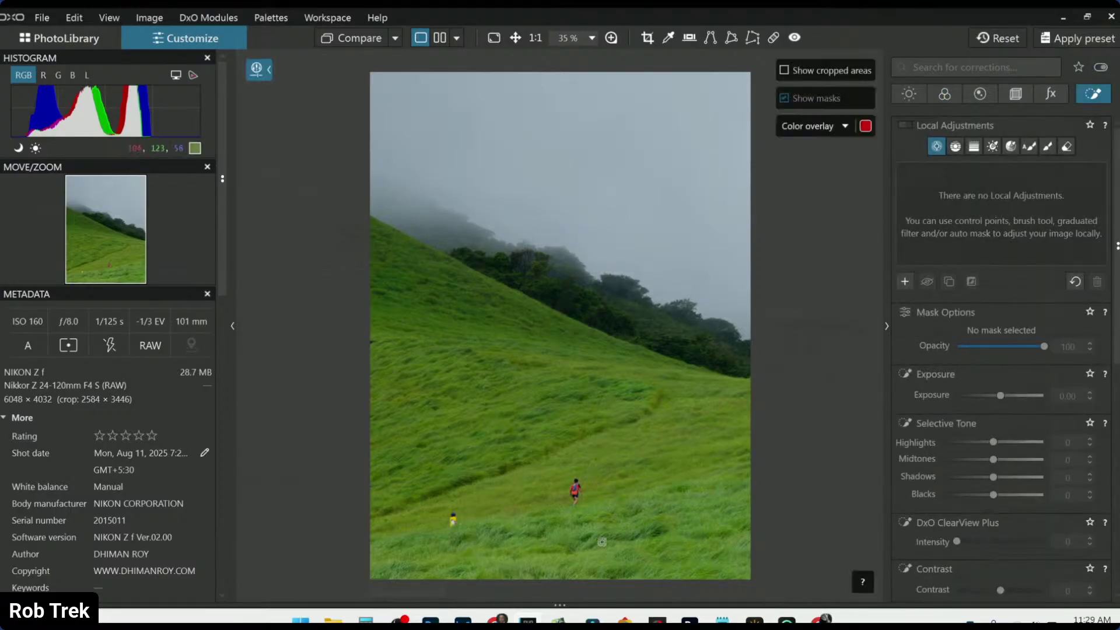
{"action": "scroll", "coordinate": [514, 534], "scroll_direction": "up", "scroll_amount": 2}
{"action": "scroll", "coordinate": [379, 574], "scroll_direction": "up", "scroll_amount": 1}
{"action": "left_click", "coordinate": [394, 491]}
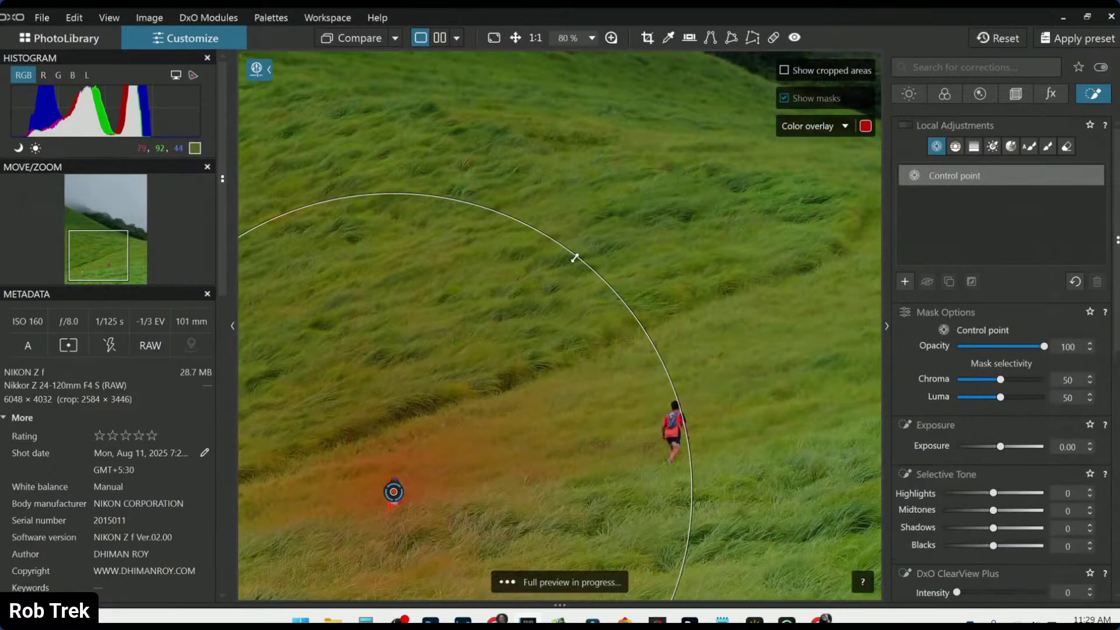
{"action": "left_click_drag", "start_coordinate": [458, 417], "coordinate": [419, 452]}
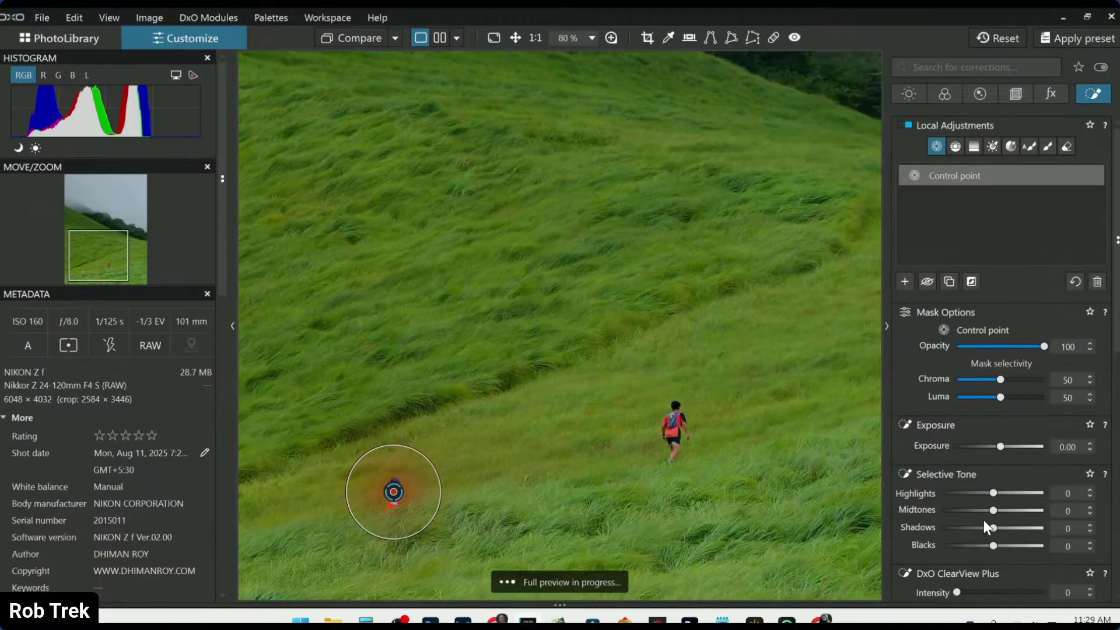
Boost the yellow channel's saturation strongly and set its luminance to -5 in the figure mask's local HSL.
{"action": "scroll", "coordinate": [1001, 500], "scroll_direction": "down", "scroll_amount": 2}
{"action": "scroll", "coordinate": [1001, 500], "scroll_direction": "down", "scroll_amount": 3}
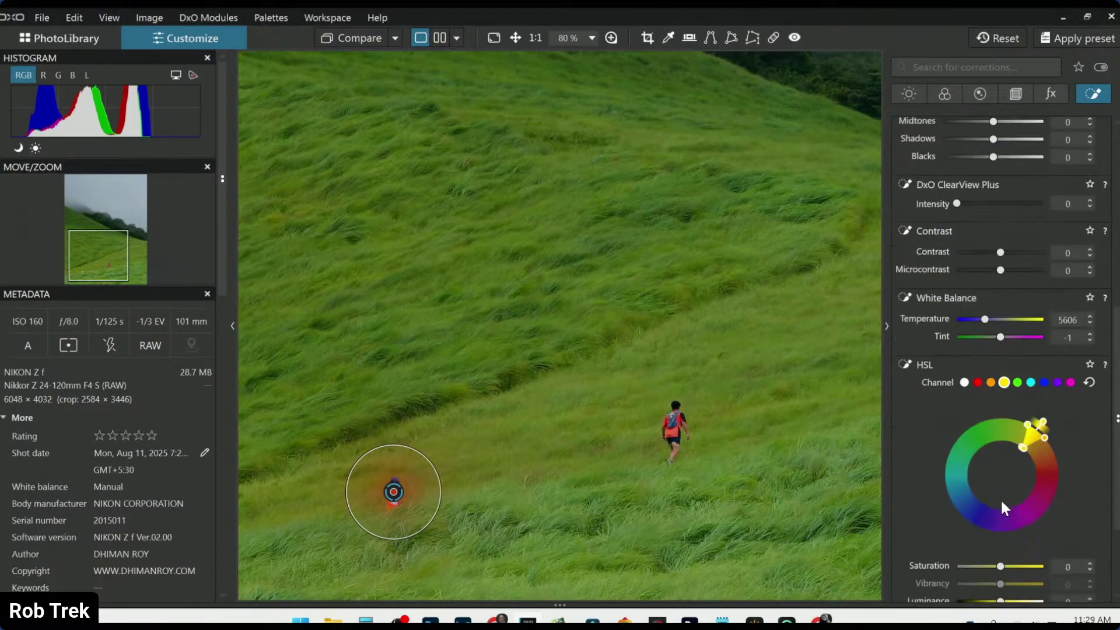
{"action": "left_click_drag", "start_coordinate": [1003, 497], "coordinate": [1024, 498]}
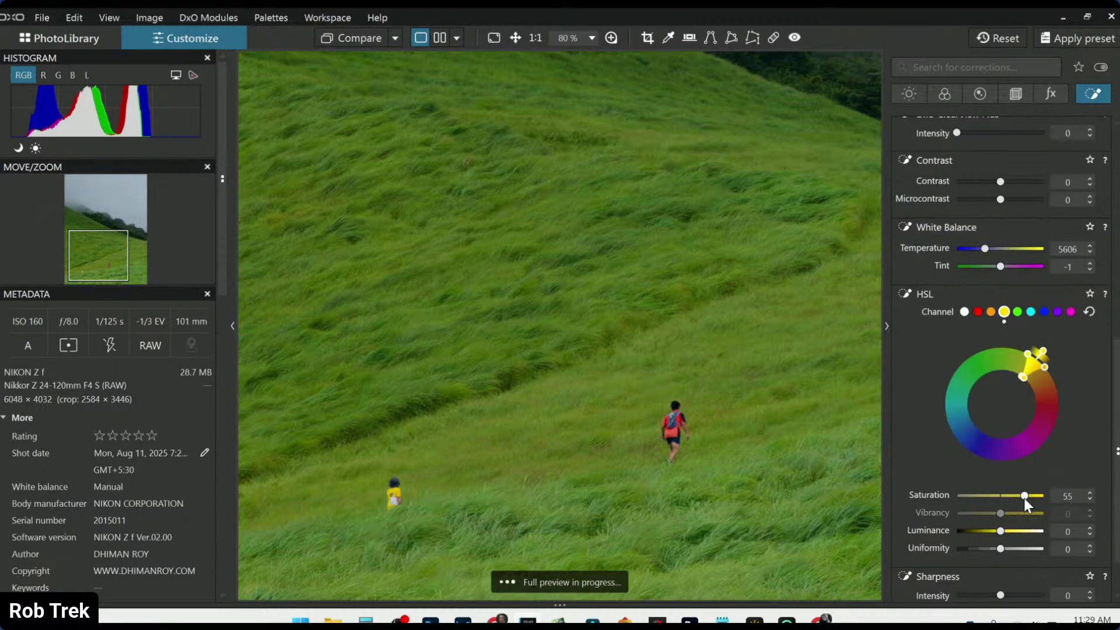
{"action": "left_click_drag", "start_coordinate": [1001, 531], "coordinate": [999, 531]}
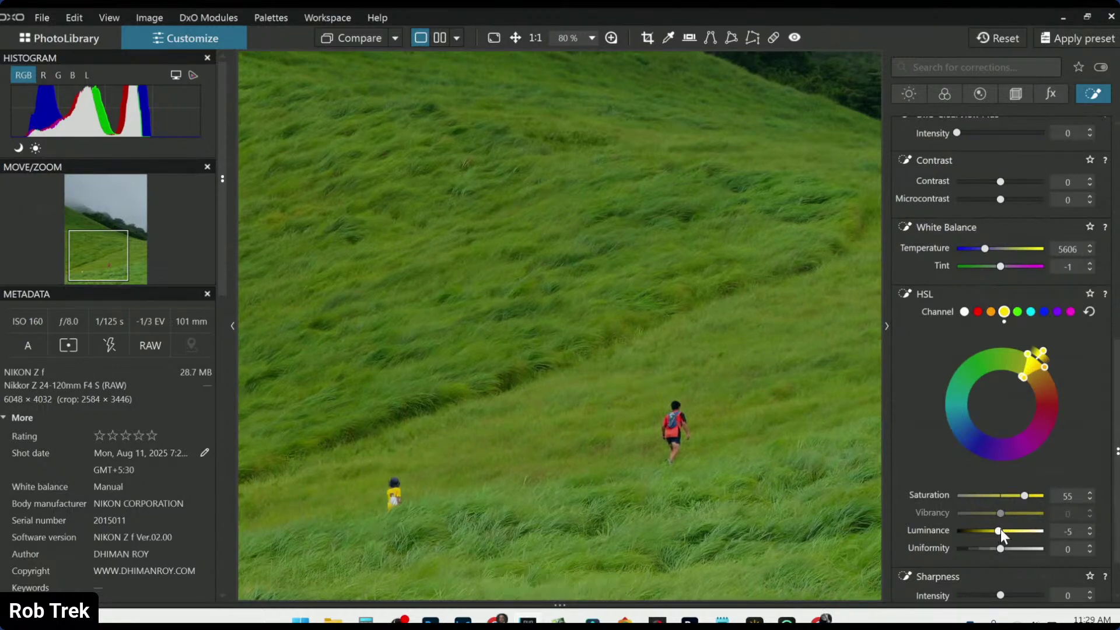
{"action": "left_click_drag", "start_coordinate": [1029, 496], "coordinate": [1034, 496]}
Extend the figure mask to the red-shirted figure, set its red saturation to 37, and inspect the whole photo.
{"action": "left_click", "coordinate": [978, 312]}
{"action": "left_click_drag", "start_coordinate": [1002, 496], "coordinate": [1017, 495]}
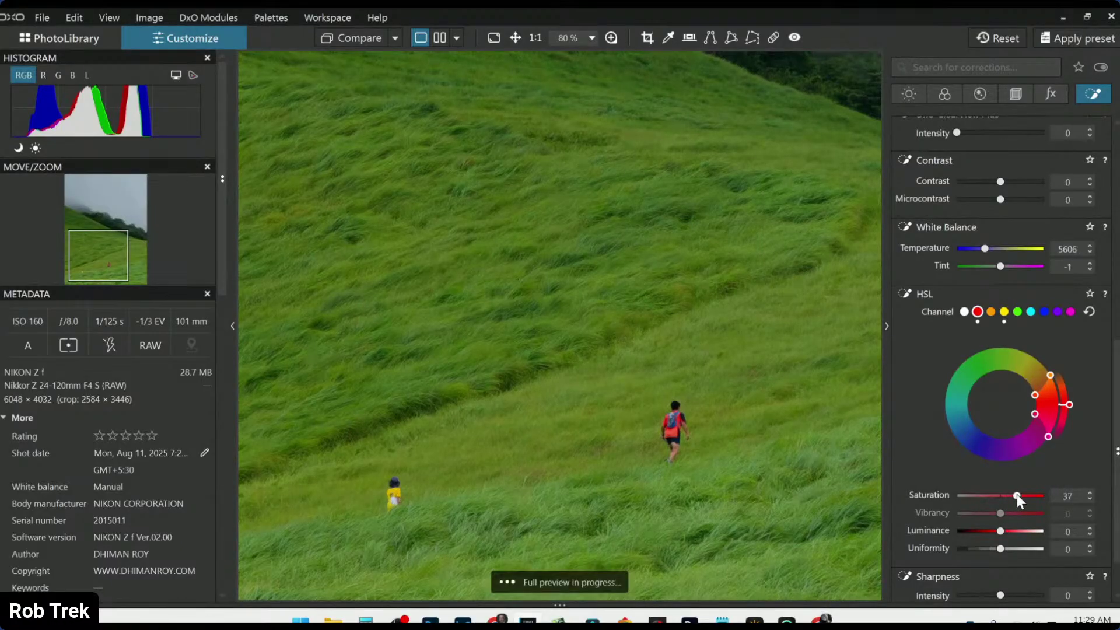
{"action": "key", "text": "l"}
{"action": "key", "text": "ctrl+0"}
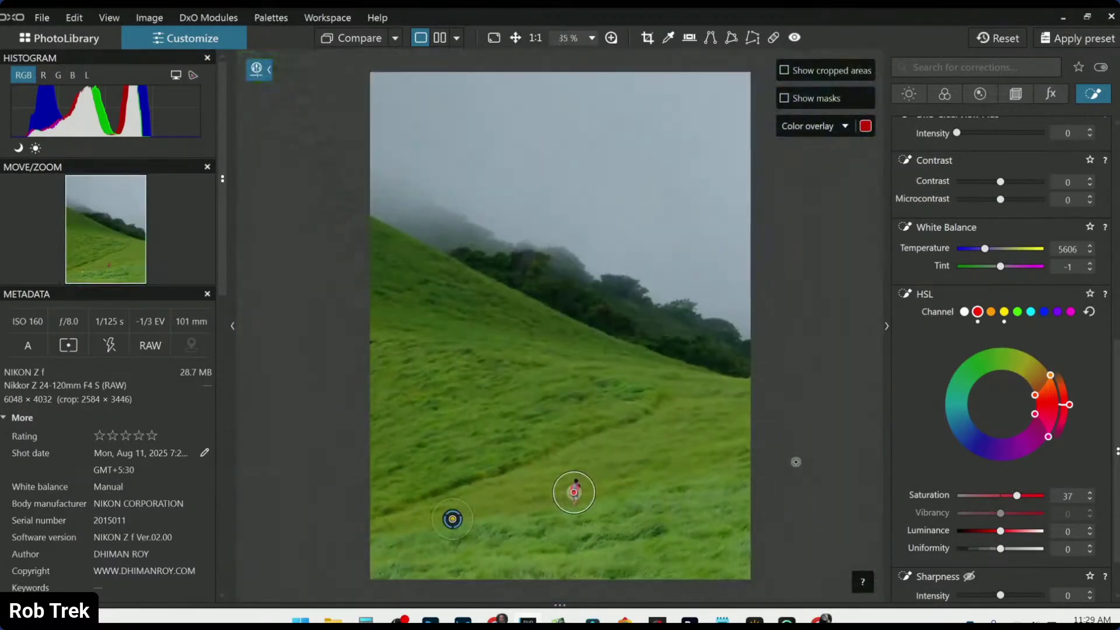
{"action": "key", "text": "l"}
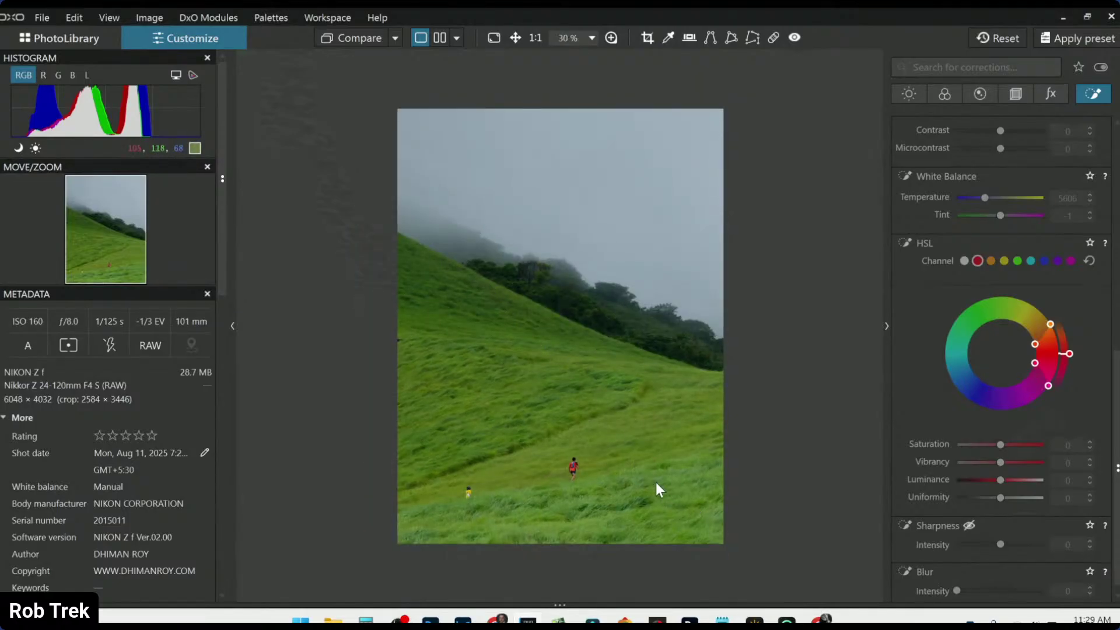
{"action": "scroll", "coordinate": [491, 408], "scroll_direction": "up", "scroll_amount": 5}
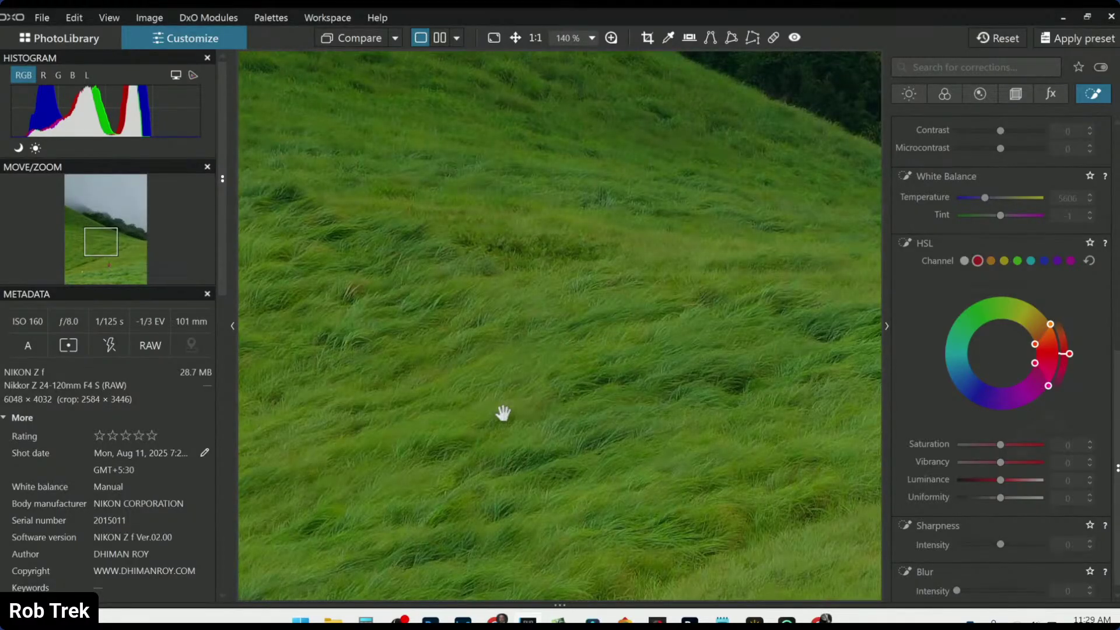
{"action": "scroll", "coordinate": [503, 413], "scroll_direction": "down", "scroll_amount": 5}
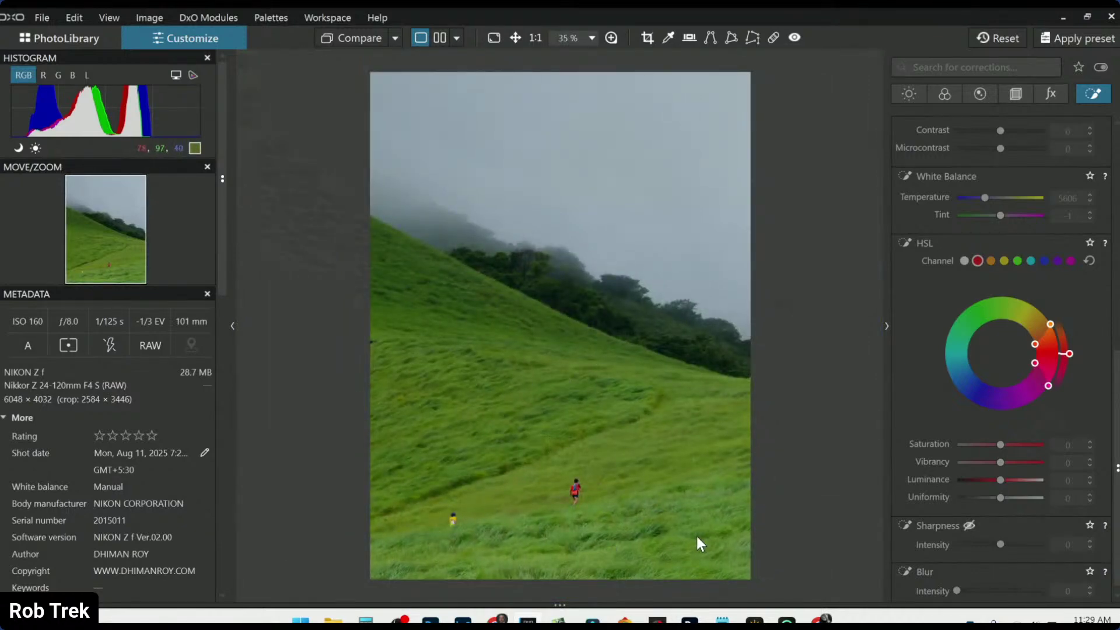
Add a new control point mask on the grass beyond the red-shirted figure and enlarge its radius almost to that figure.
{"action": "scroll", "coordinate": [971, 364], "scroll_direction": "up", "scroll_amount": 8}
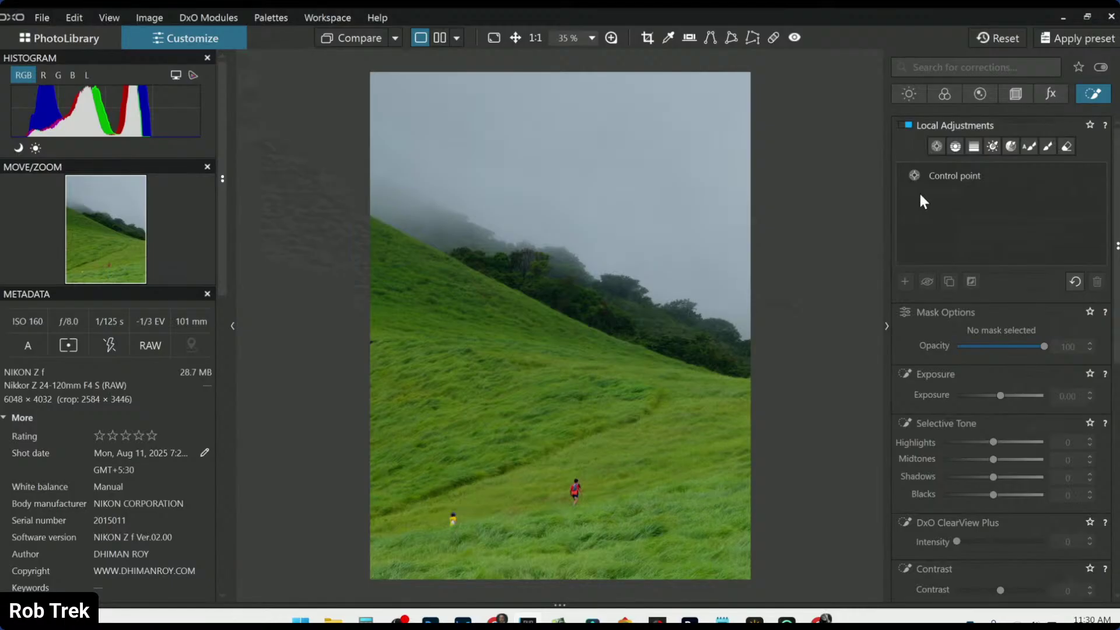
{"action": "left_click", "coordinate": [936, 147]}
{"action": "left_click", "coordinate": [904, 281]}
{"action": "left_click", "coordinate": [700, 496]}
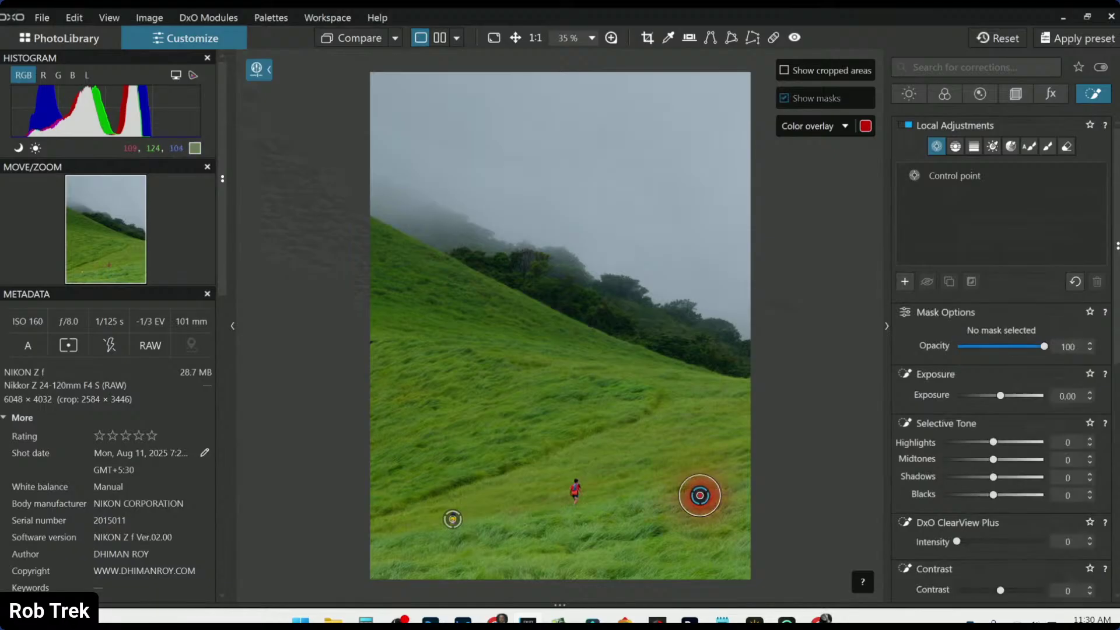
{"action": "left_click_drag", "start_coordinate": [706, 477], "coordinate": [790, 386]}
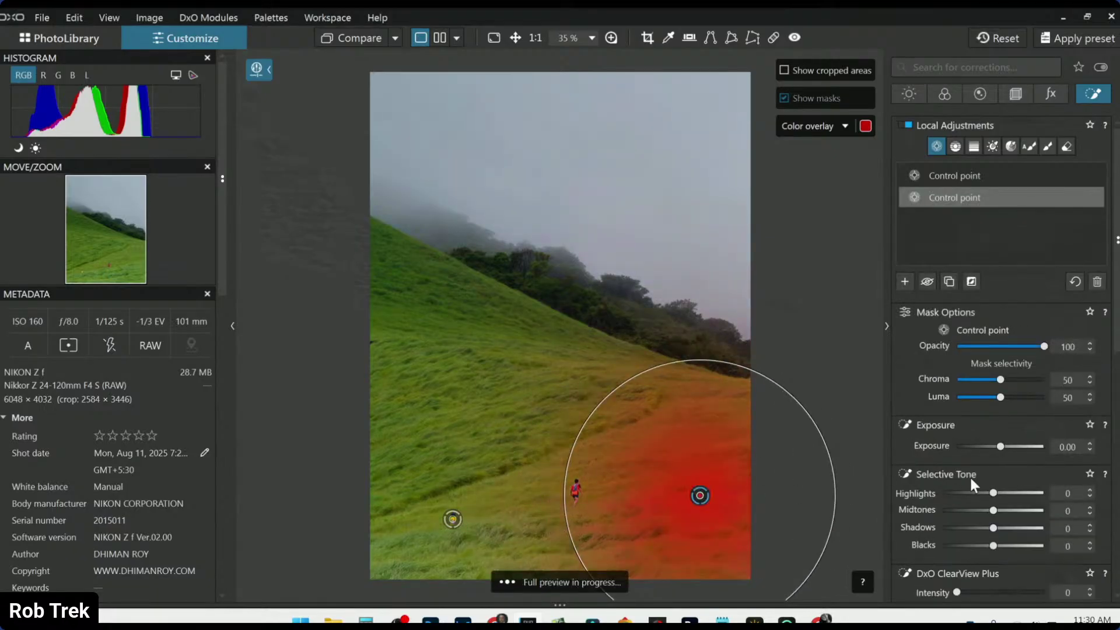
Try lowering the grass mask's Blacks to -61, and reset them to 0.
{"action": "scroll", "coordinate": [992, 482], "scroll_direction": "down", "scroll_amount": 2}
{"action": "left_click_drag", "start_coordinate": [992, 475], "coordinate": [962, 476]}
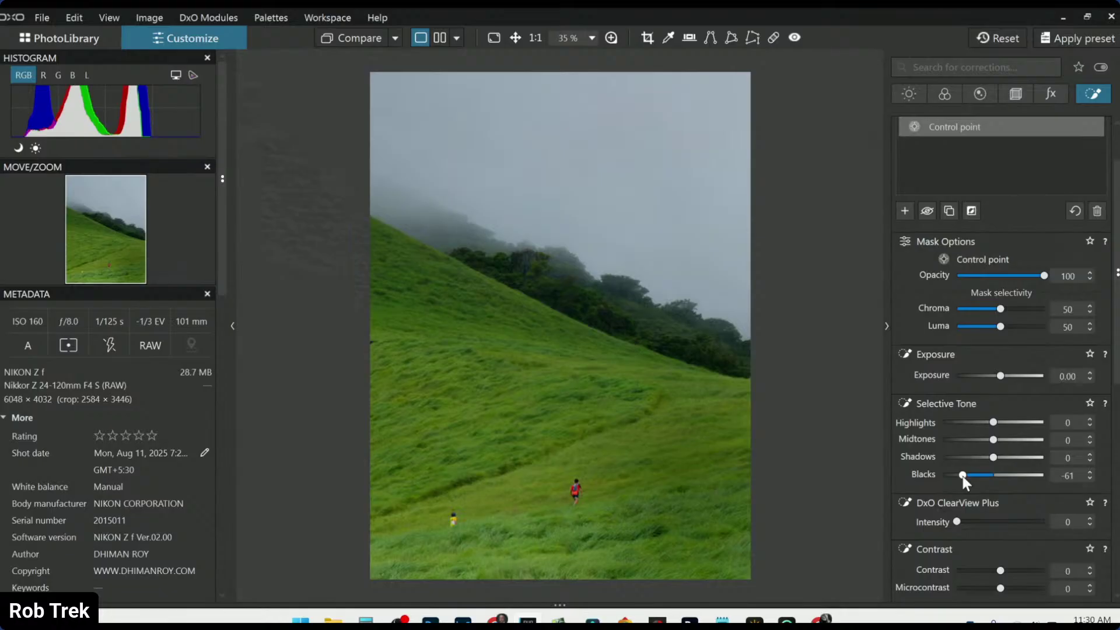
{"action": "double_click", "coordinate": [963, 476]}
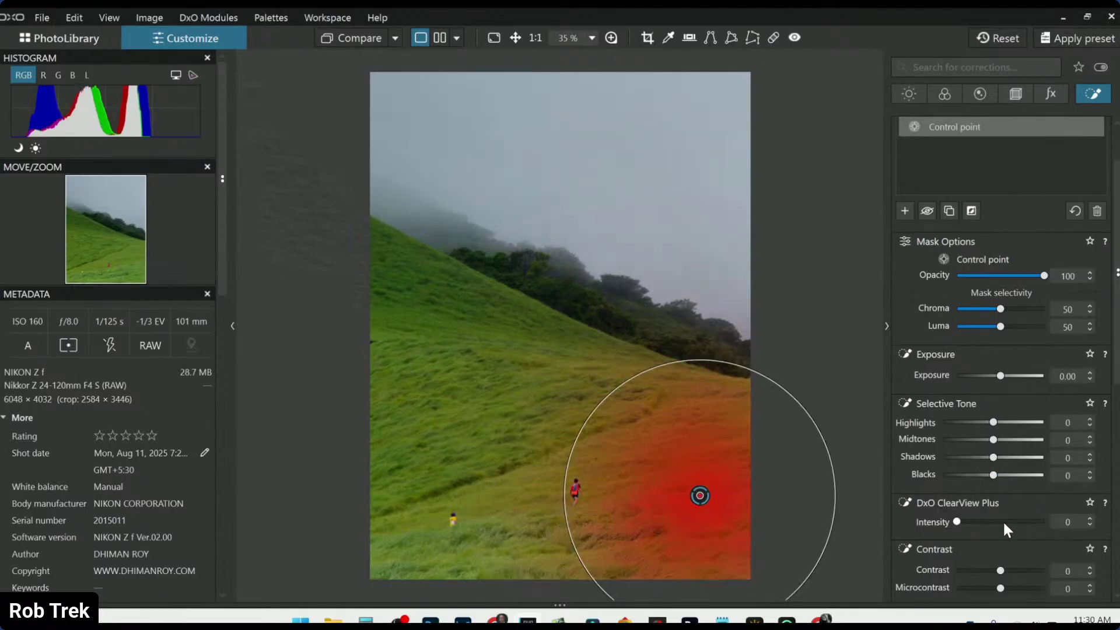
Set the grass mask's ClearView Plus intensity to 54 and its Microcontrast to 34.
{"action": "left_click_drag", "start_coordinate": [957, 521], "coordinate": [1003, 522]}
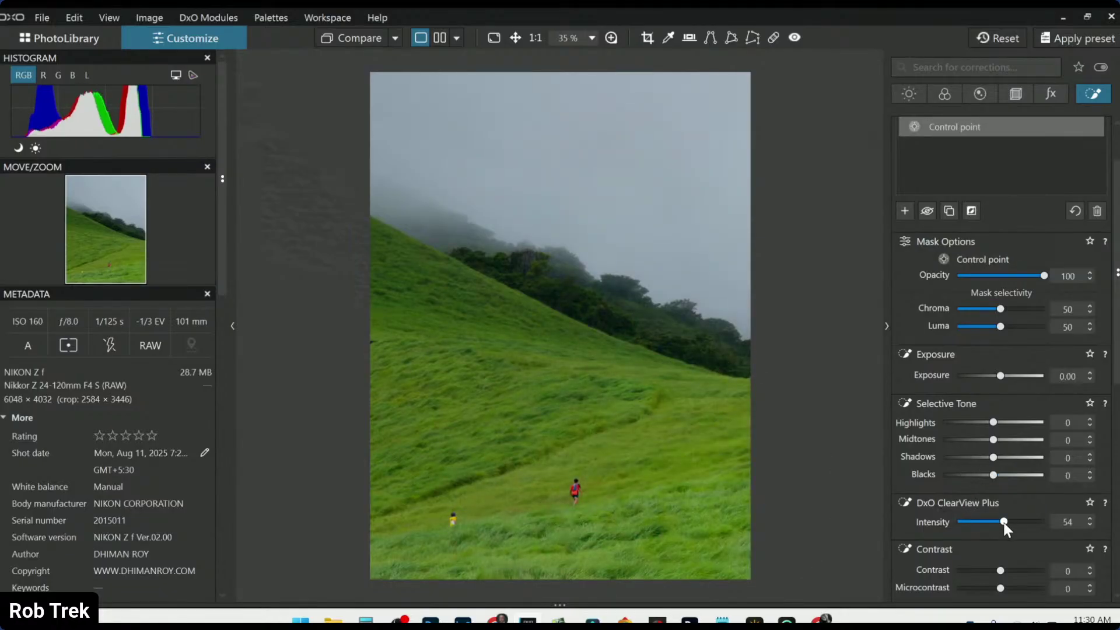
{"action": "scroll", "coordinate": [992, 530], "scroll_direction": "down", "scroll_amount": 1}
{"action": "left_click", "coordinate": [1025, 553]}
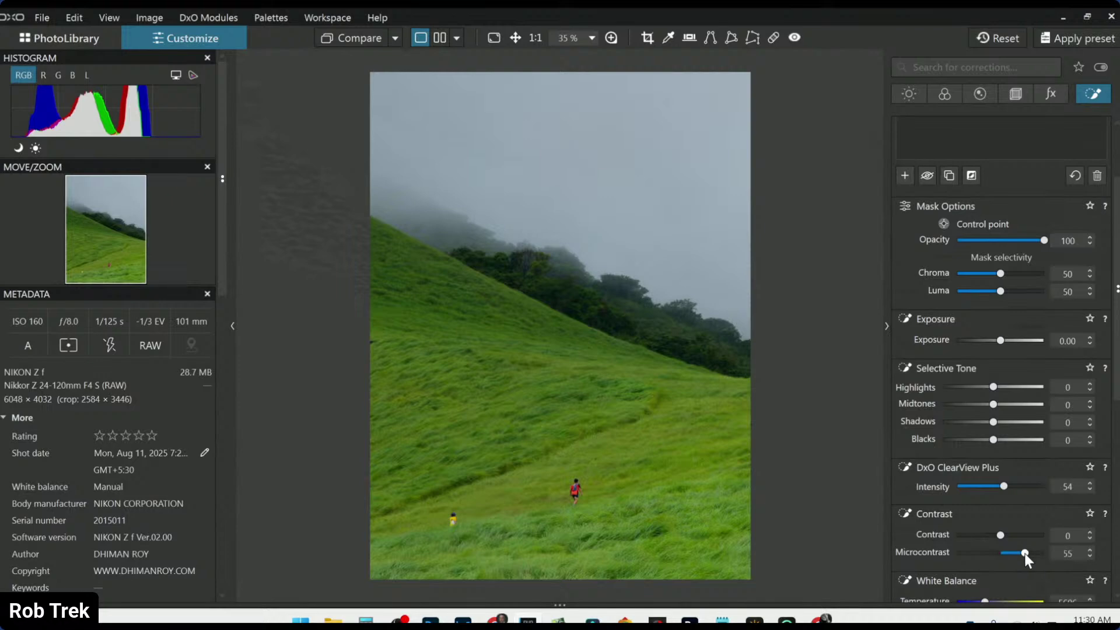
{"action": "left_click_drag", "start_coordinate": [1024, 553], "coordinate": [1015, 553]}
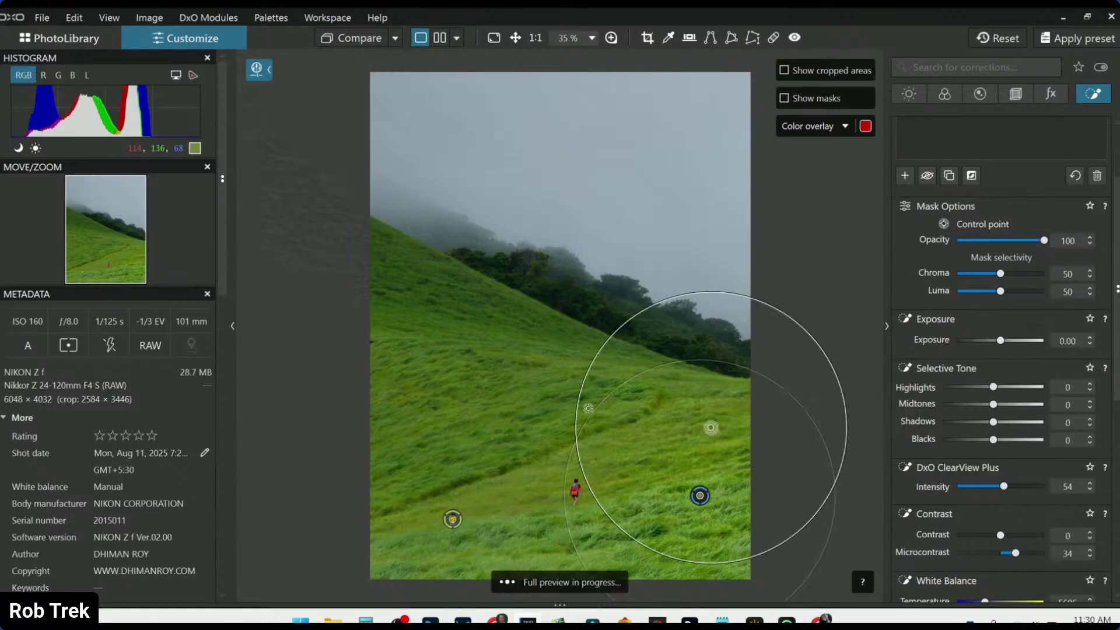
Extend the grass mask with more control points across the hillside and foreground, and set its Microcontrast to 55.
{"action": "left_click", "coordinate": [550, 353]}
{"action": "left_click", "coordinate": [453, 364]}
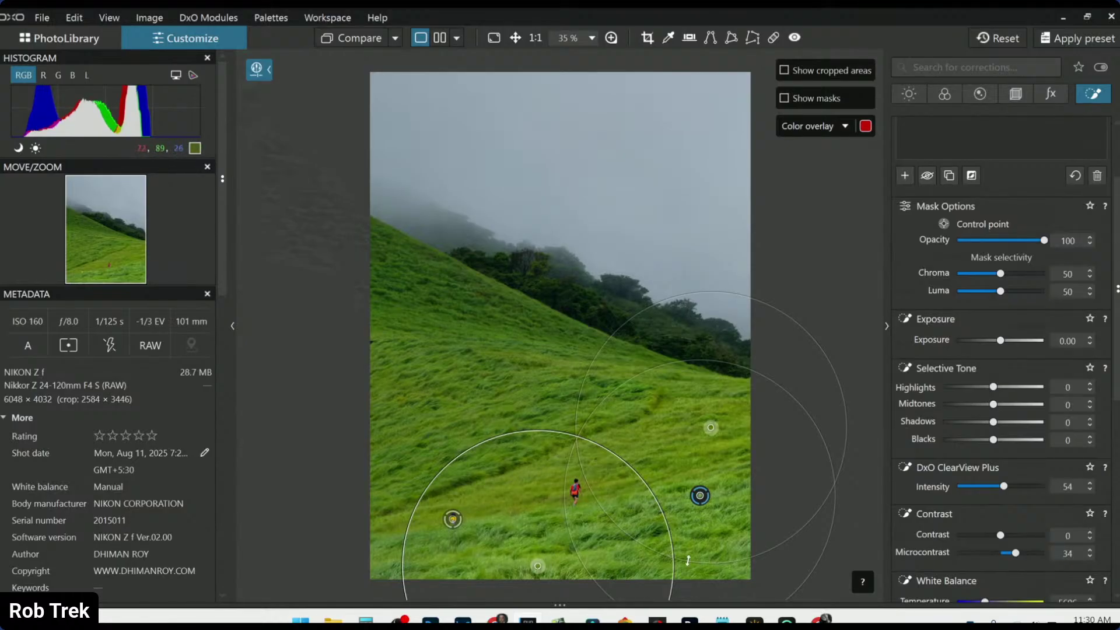
{"action": "left_click_drag", "start_coordinate": [1016, 555], "coordinate": [1024, 554]}
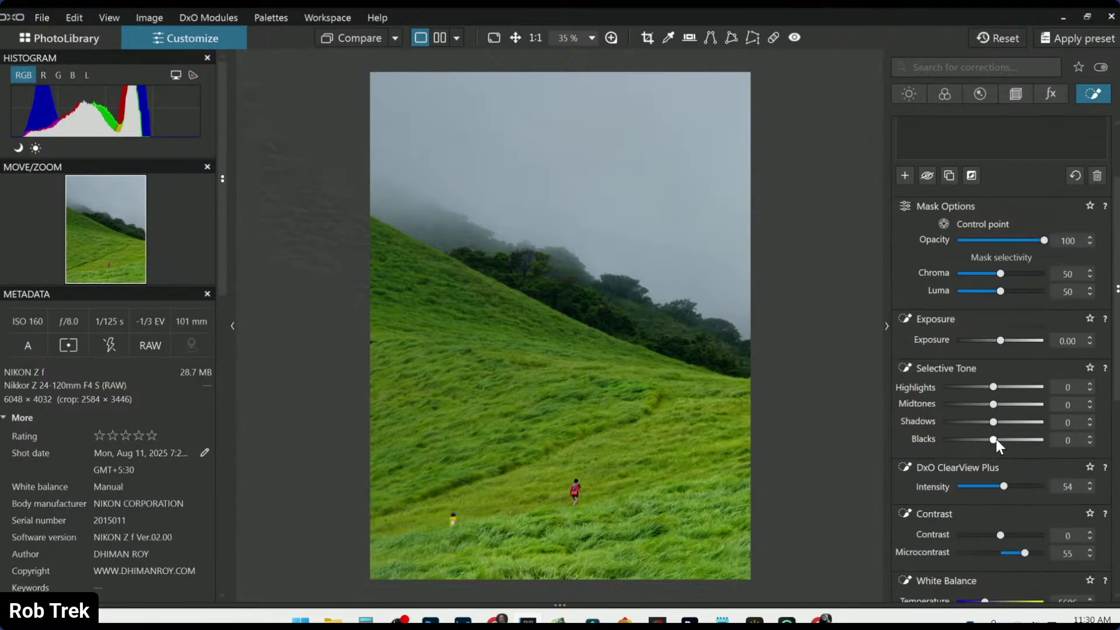
Set the grass mask's Highlights to 30, Midtones to 12 and Blacks to -2, and raise its Contrast slightly.
{"action": "left_click_drag", "start_coordinate": [994, 386], "coordinate": [1009, 387]}
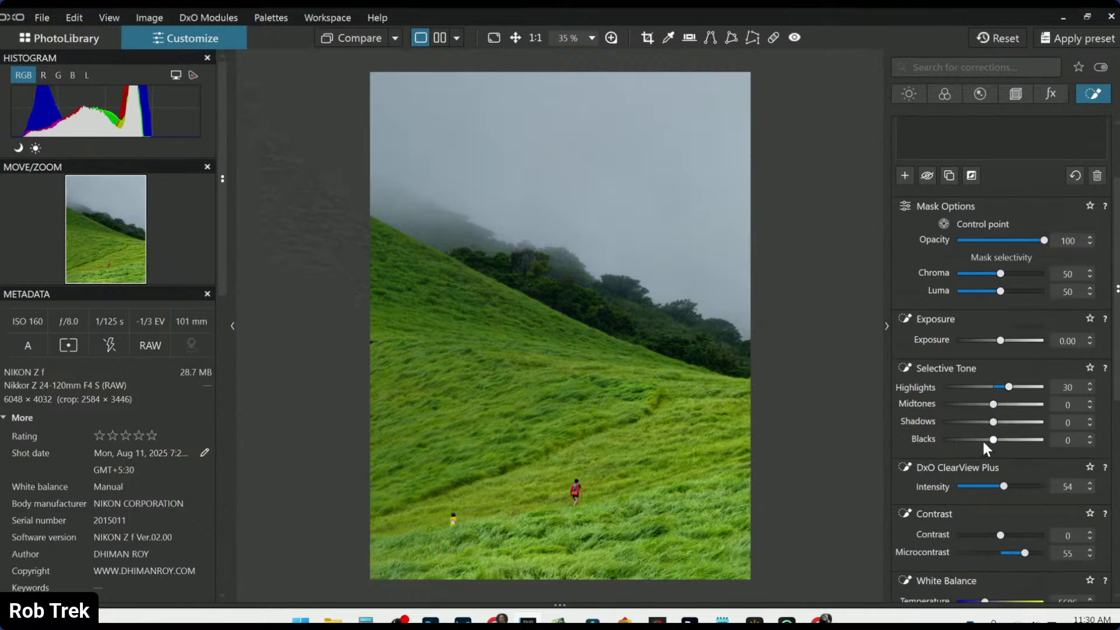
{"action": "left_click_drag", "start_coordinate": [992, 441], "coordinate": [994, 442]}
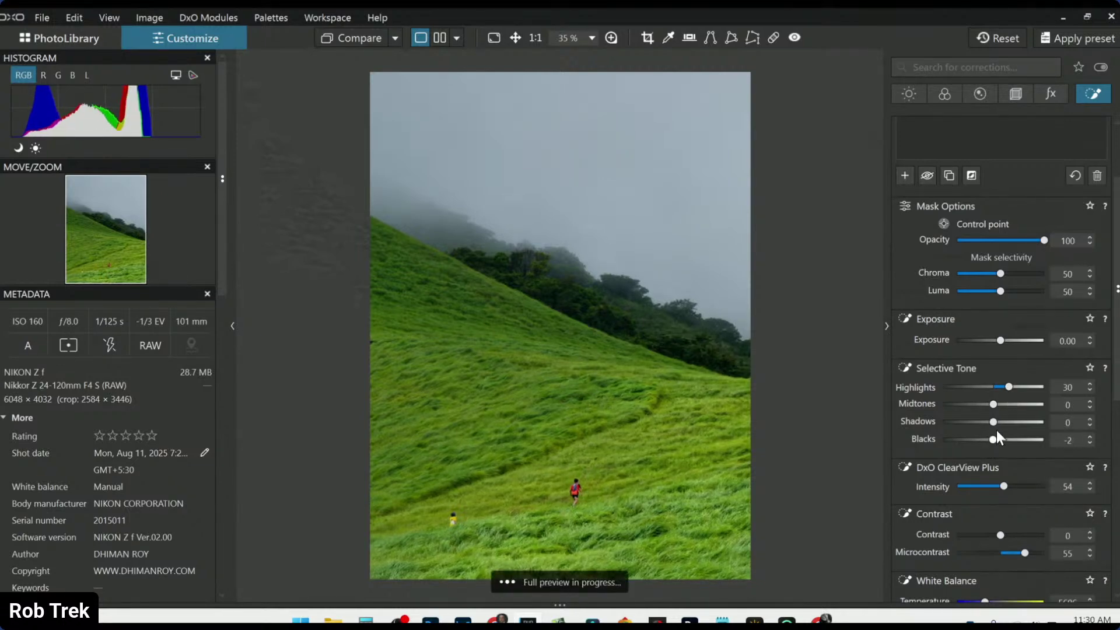
{"action": "left_click", "coordinate": [999, 404]}
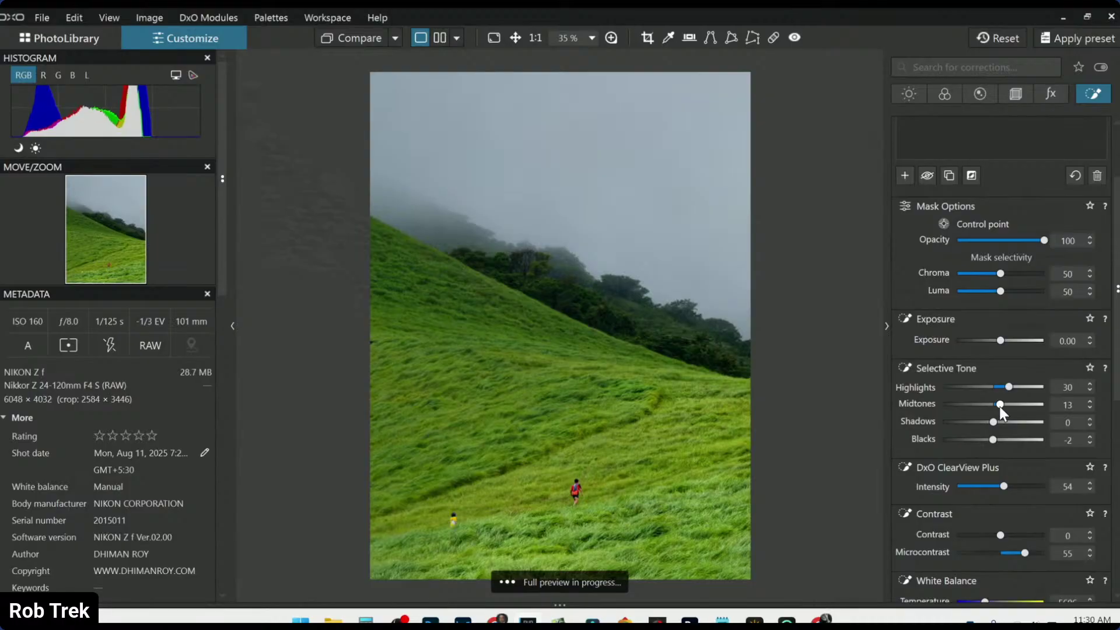
{"action": "scroll", "coordinate": [999, 406], "scroll_direction": "down", "scroll_amount": 1}
{"action": "scroll", "coordinate": [982, 484], "scroll_direction": "down", "scroll_amount": 1}
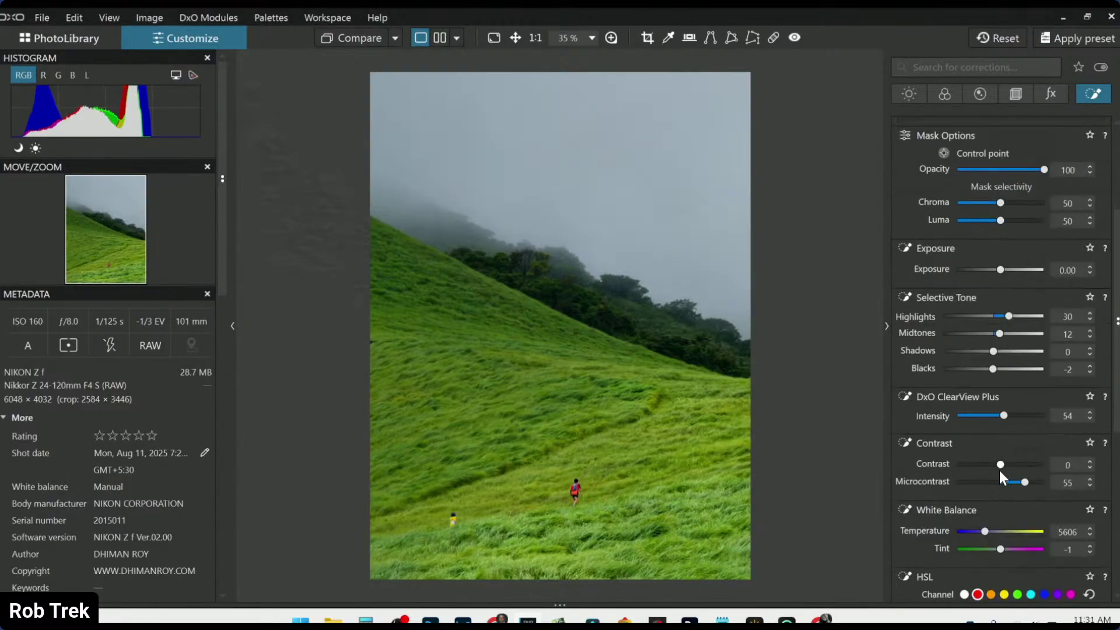
{"action": "left_click_drag", "start_coordinate": [1001, 465], "coordinate": [1010, 465]}
Lower the green channel's HSL Saturation to -10 for the whole landscape photo.
{"action": "left_click", "coordinate": [944, 94]}
{"action": "scroll", "coordinate": [901, 374], "scroll_direction": "down", "scroll_amount": 5}
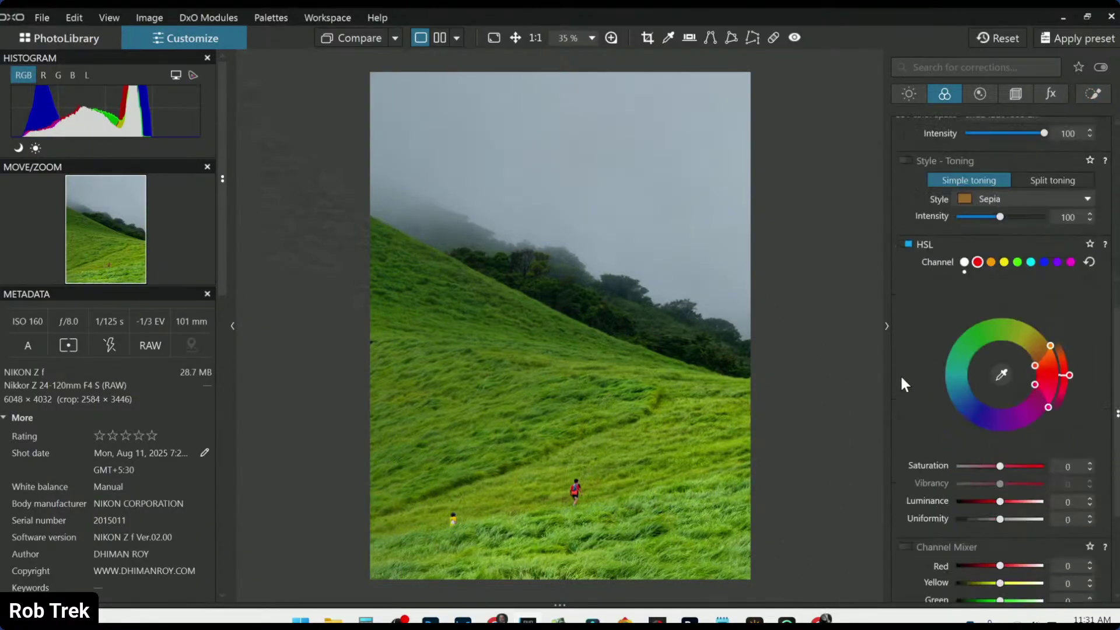
{"action": "left_click", "coordinate": [1017, 227]}
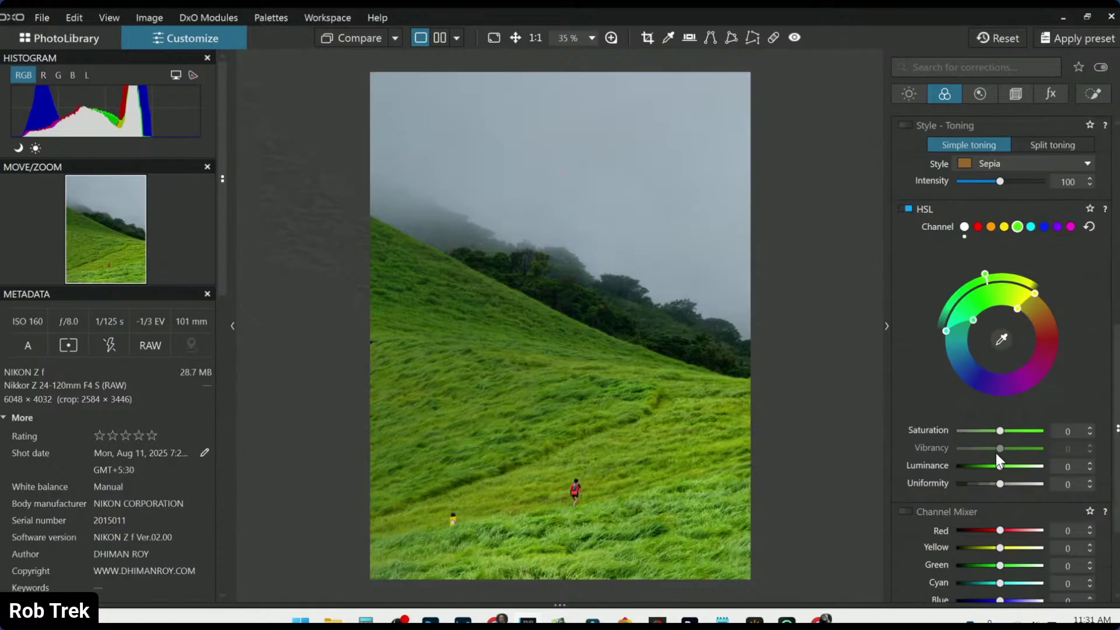
{"action": "left_click_drag", "start_coordinate": [1000, 430], "coordinate": [997, 430]}
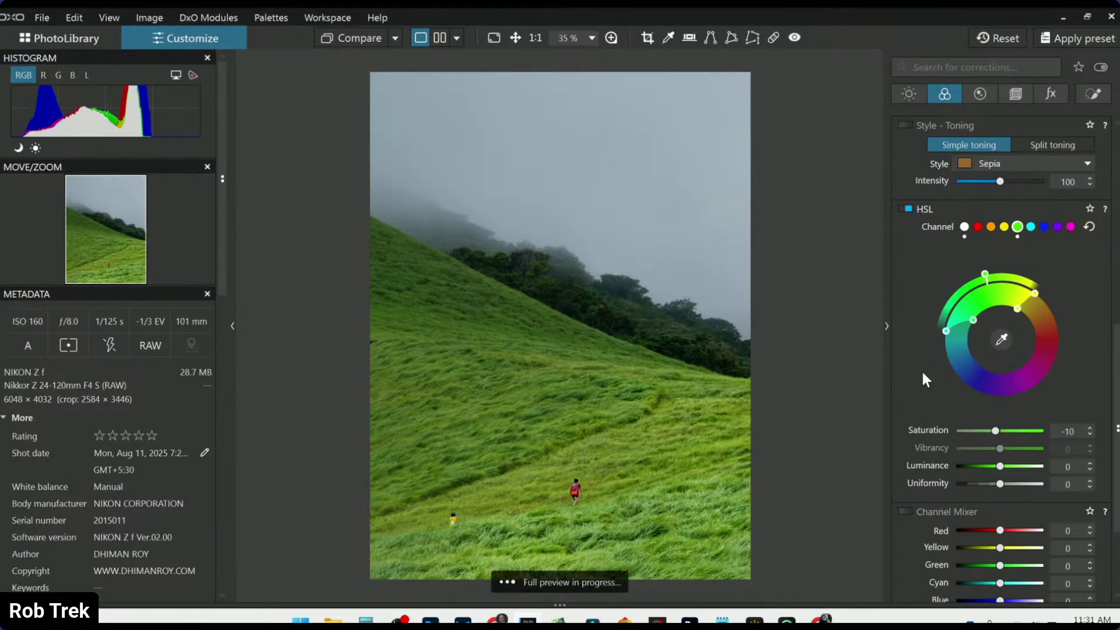
{"action": "scroll", "coordinate": [922, 369], "scroll_direction": "up", "scroll_amount": 8}
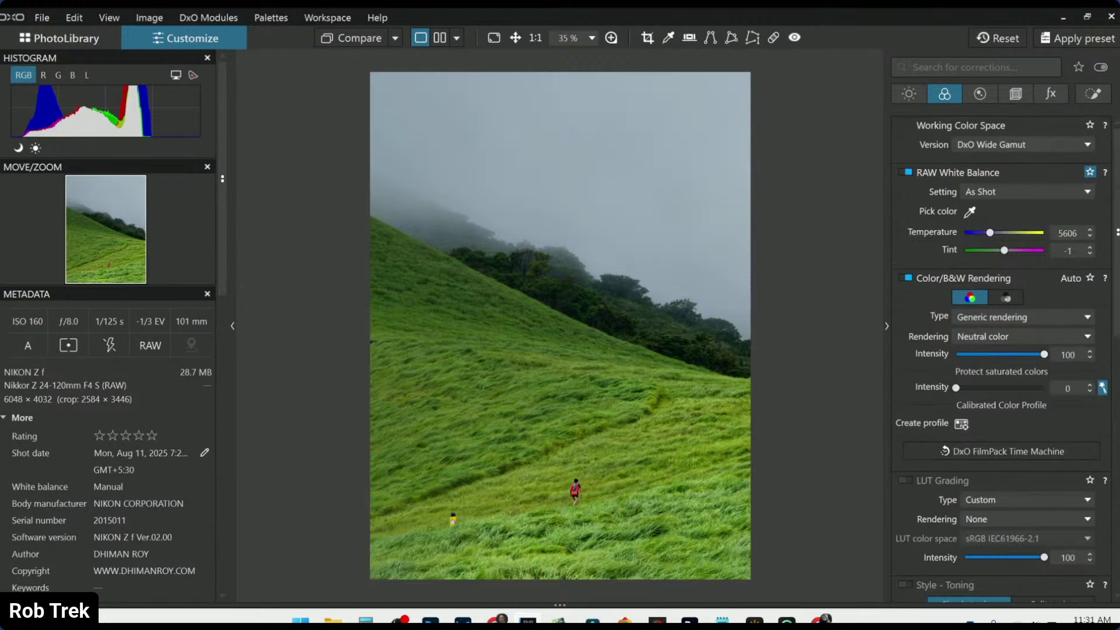
Add a new control line mask over the misty sky, with its fade reaching down across the hillside.
{"action": "left_click", "coordinate": [1093, 95]}
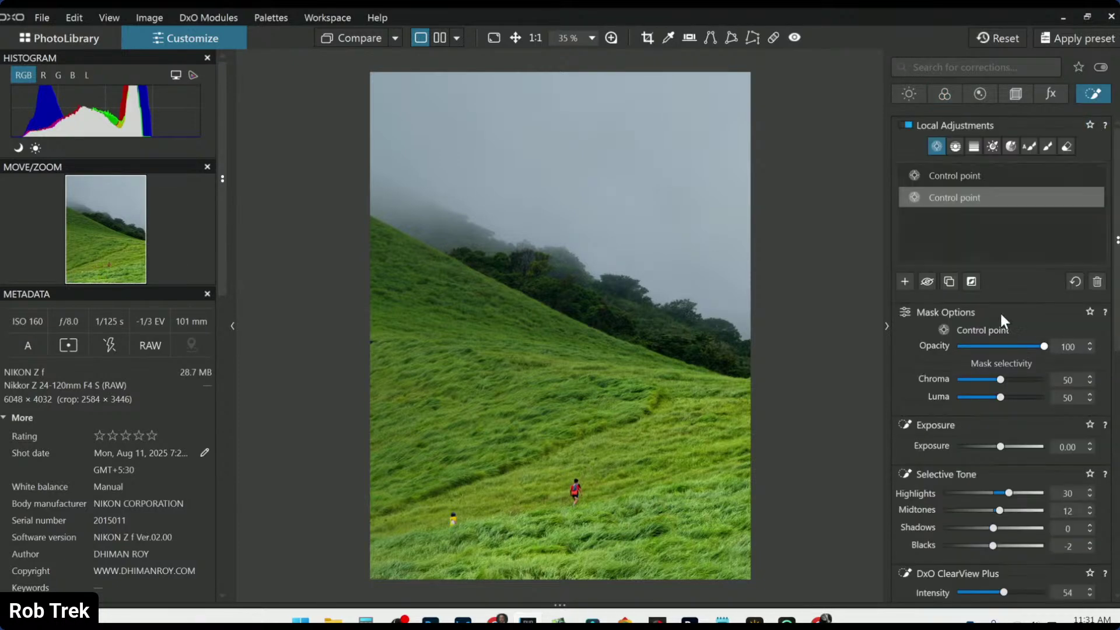
{"action": "left_click", "coordinate": [955, 147]}
{"action": "left_click_drag", "start_coordinate": [701, 245], "coordinate": [717, 285]}
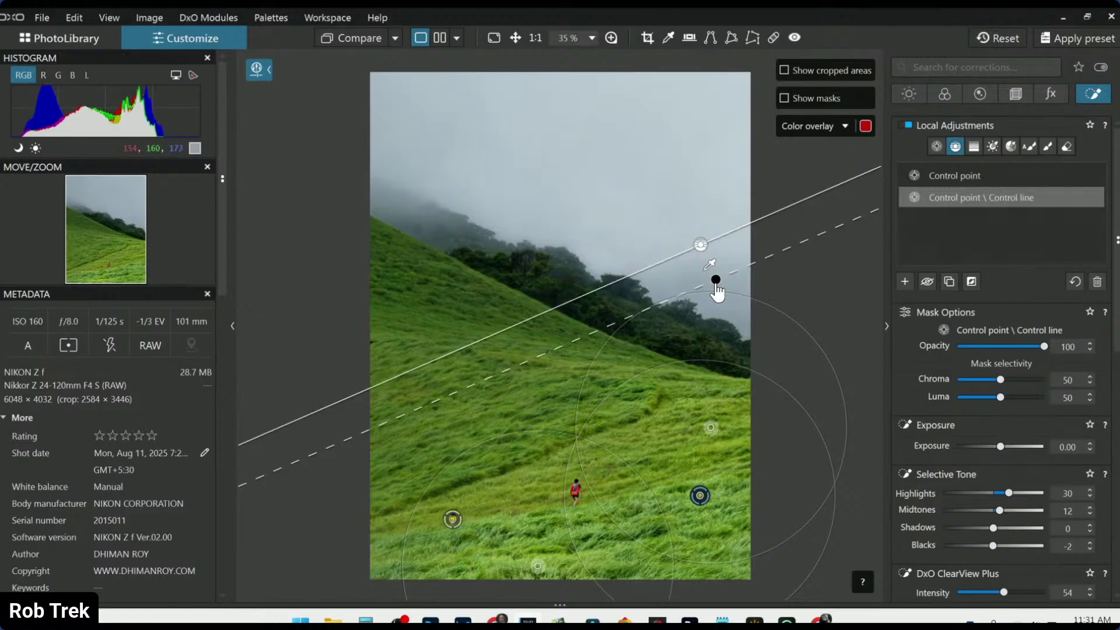
{"action": "left_click", "coordinate": [905, 282]}
{"action": "left_click_drag", "start_coordinate": [664, 228], "coordinate": [634, 362]}
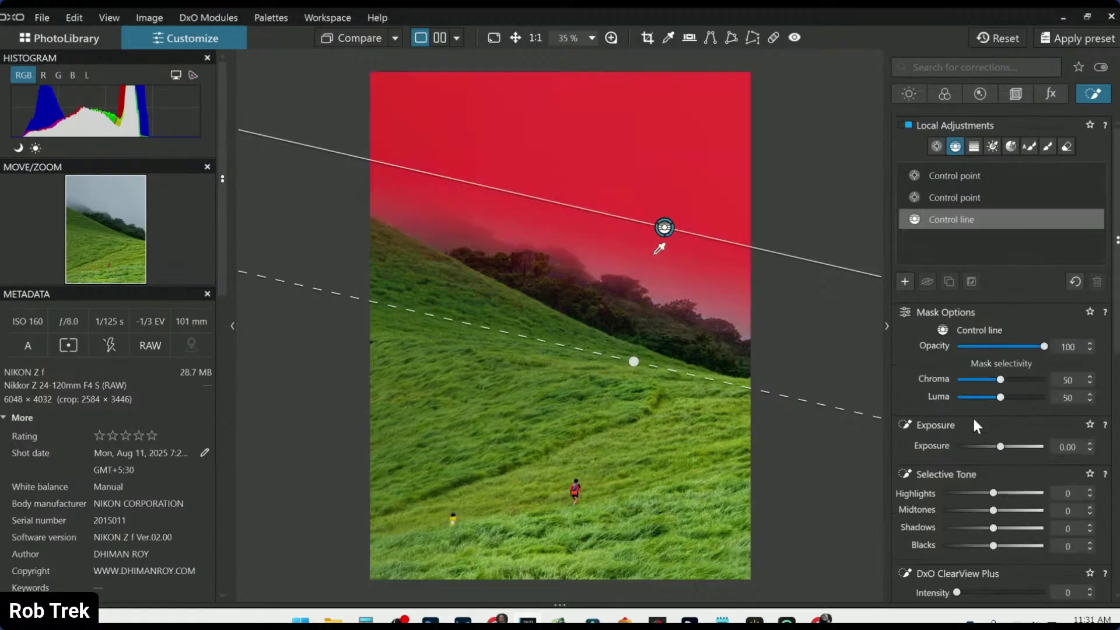
Set the sky mask's ClearView Plus intensity to 52, Microcontrast to 76 and Contrast to 48.
{"action": "scroll", "coordinate": [1003, 474], "scroll_direction": "down", "scroll_amount": 3}
{"action": "left_click", "coordinate": [1002, 487]}
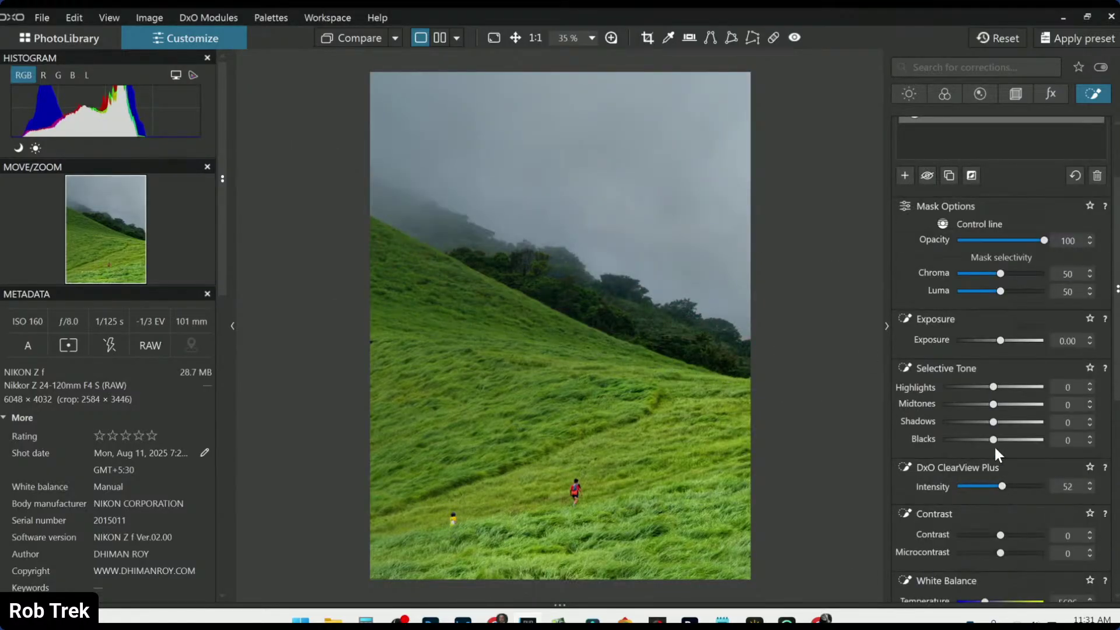
{"action": "left_click", "coordinate": [1033, 553]}
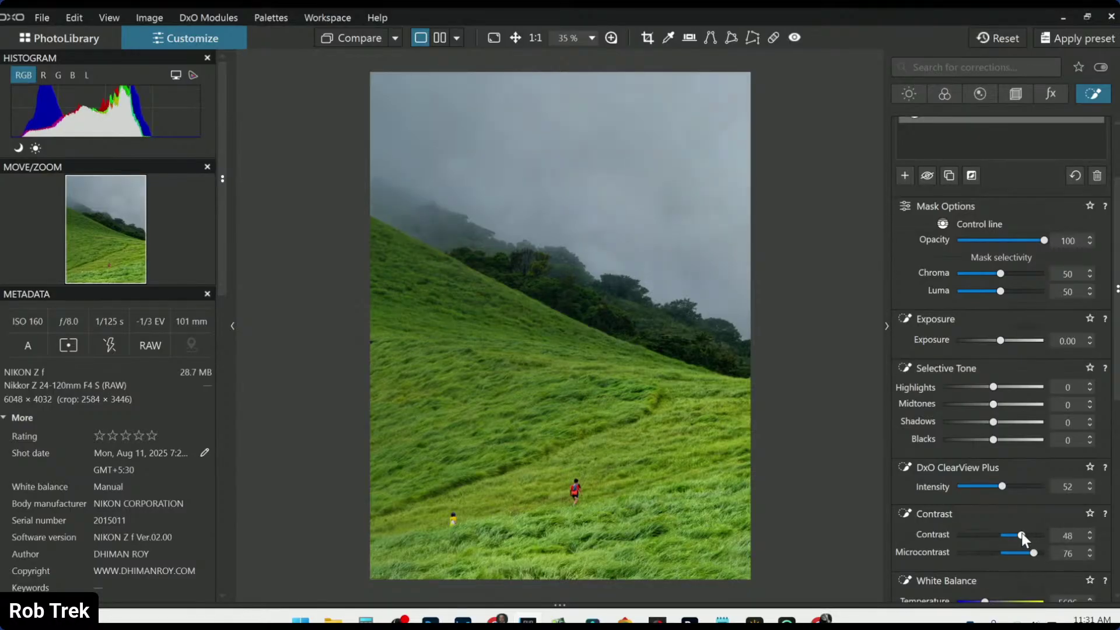
Set the sky mask's Highlights to 63 and Midtones to 18.
{"action": "left_click", "coordinate": [1025, 388]}
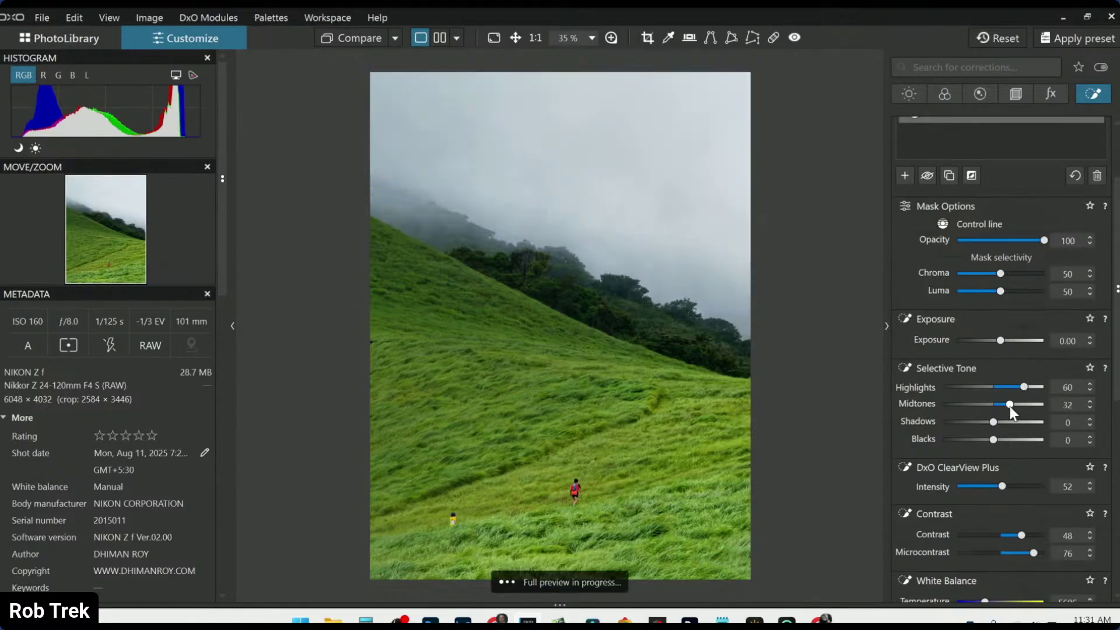
{"action": "left_click_drag", "start_coordinate": [1024, 386], "coordinate": [1002, 404]}
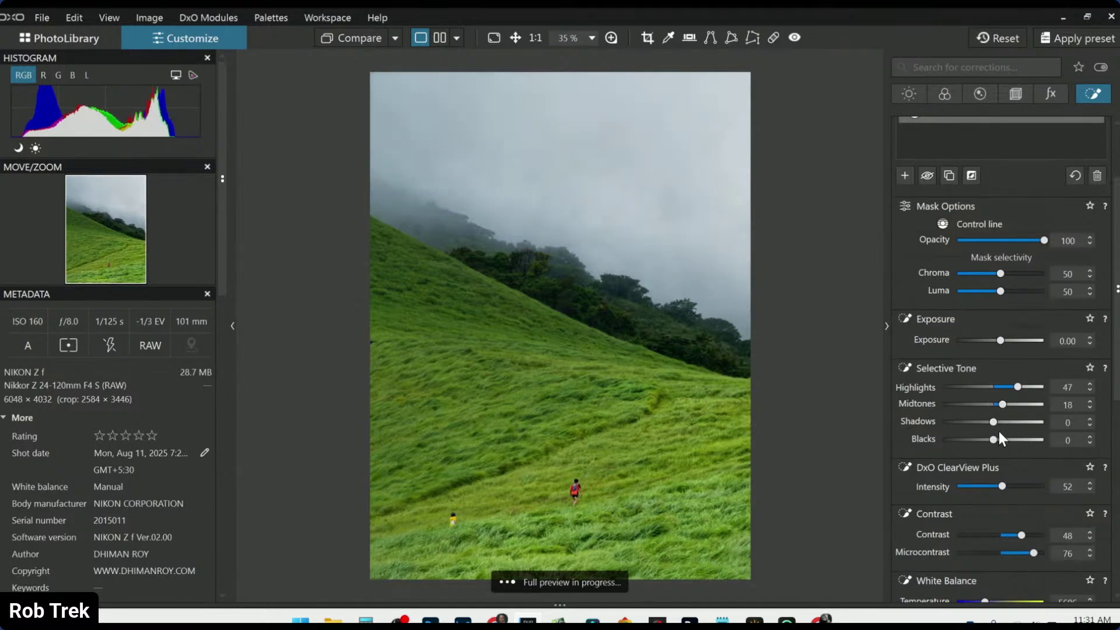
{"action": "left_click_drag", "start_coordinate": [1018, 387], "coordinate": [1026, 387]}
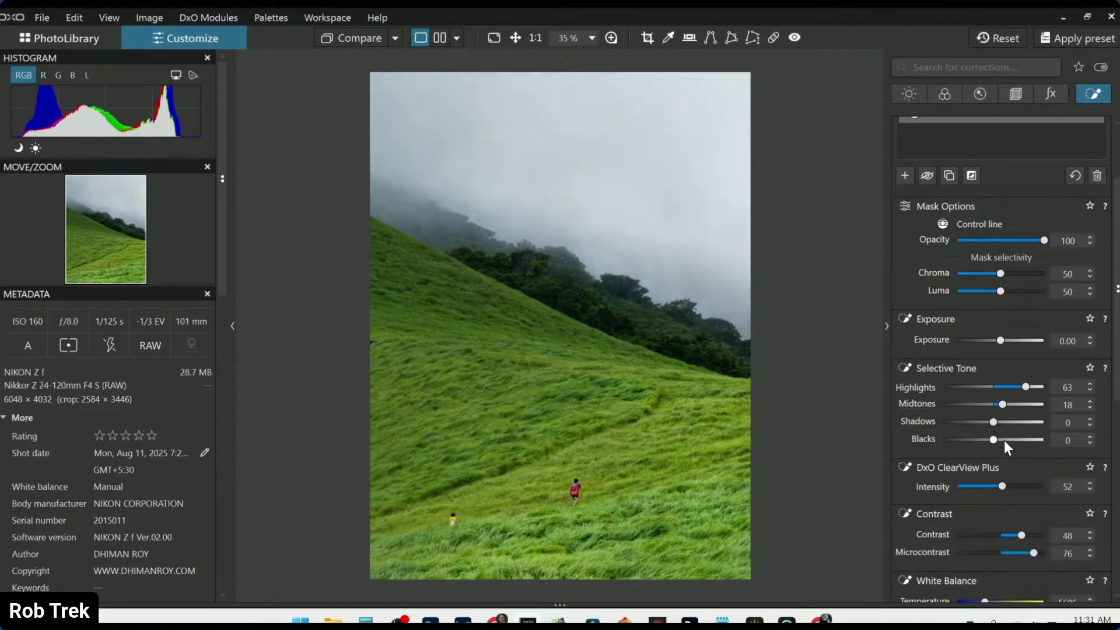
Try shifting the sky mask's White Balance Temperature, and undo the change.
{"action": "scroll", "coordinate": [1004, 440], "scroll_direction": "down", "scroll_amount": 3}
{"action": "scroll", "coordinate": [1002, 453], "scroll_direction": "down", "scroll_amount": 1}
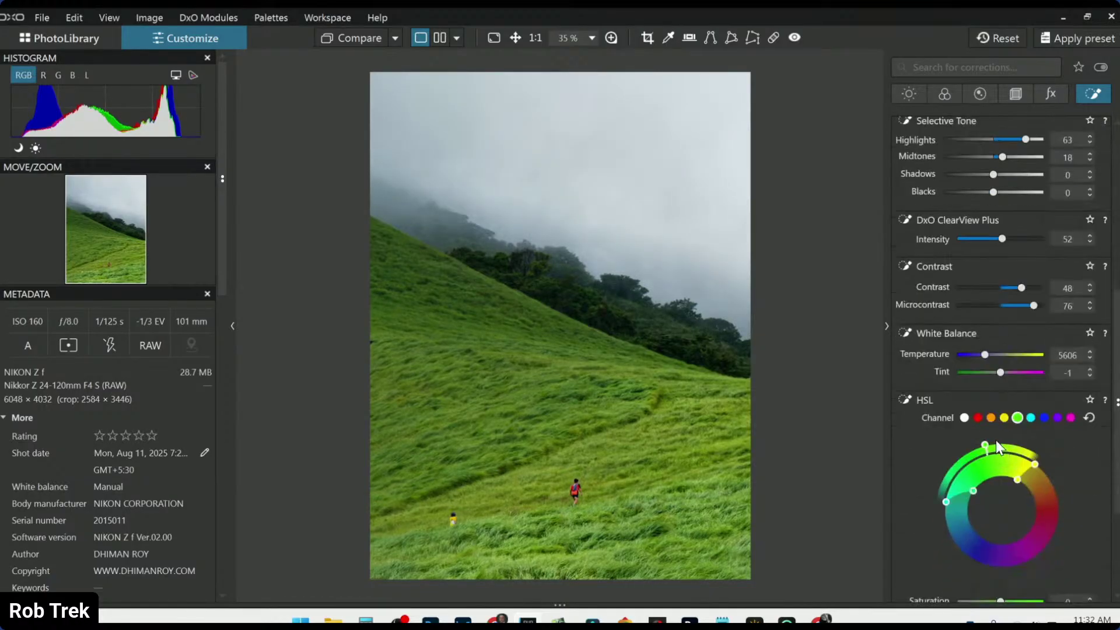
{"action": "left_click", "coordinate": [963, 418]}
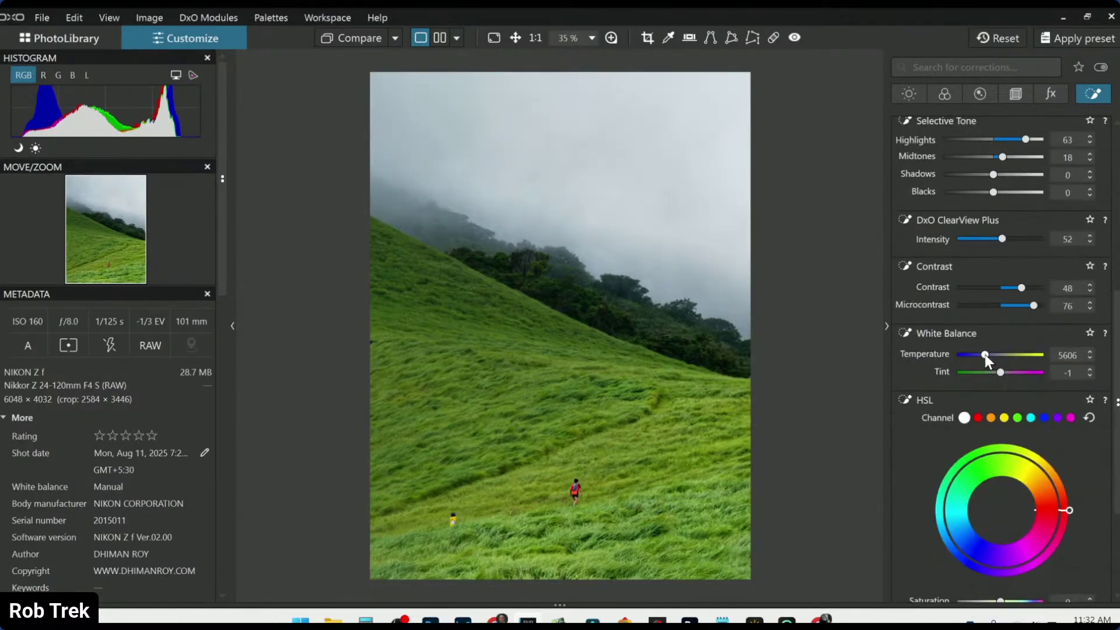
{"action": "left_click_drag", "start_coordinate": [985, 354], "coordinate": [986, 354]}
{"action": "key", "text": "ctrl+z"}
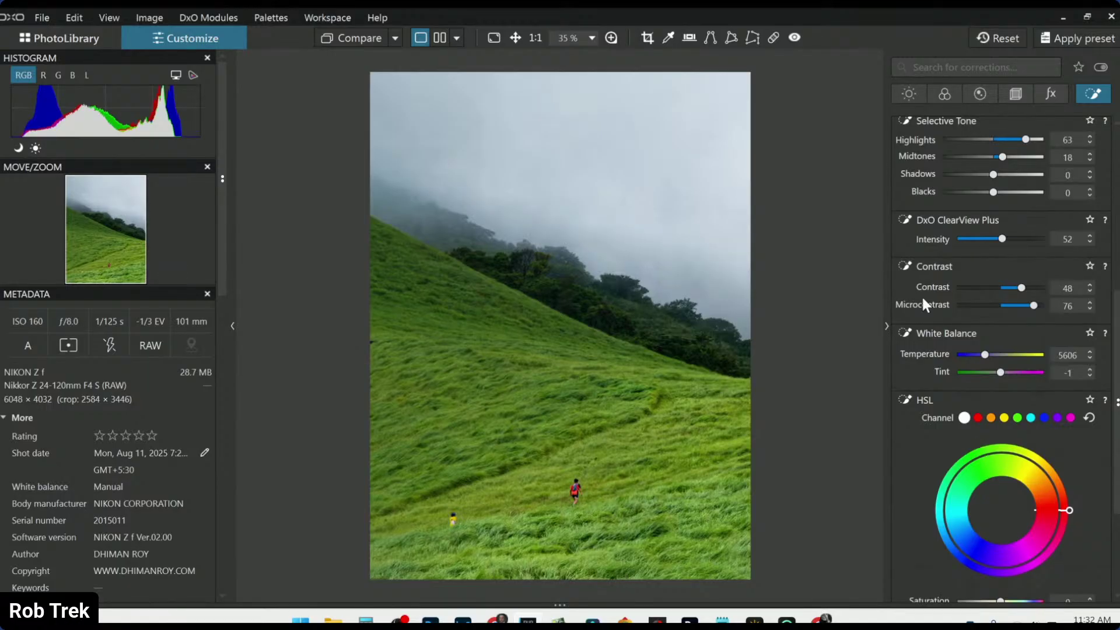
Select the grass mask and shrink the circles of its control points on the hillside and foreground.
{"action": "left_click_drag", "start_coordinate": [338, 37], "coordinate": [338, 37]}
{"action": "key", "text": "l"}
{"action": "left_click", "coordinate": [700, 496]}
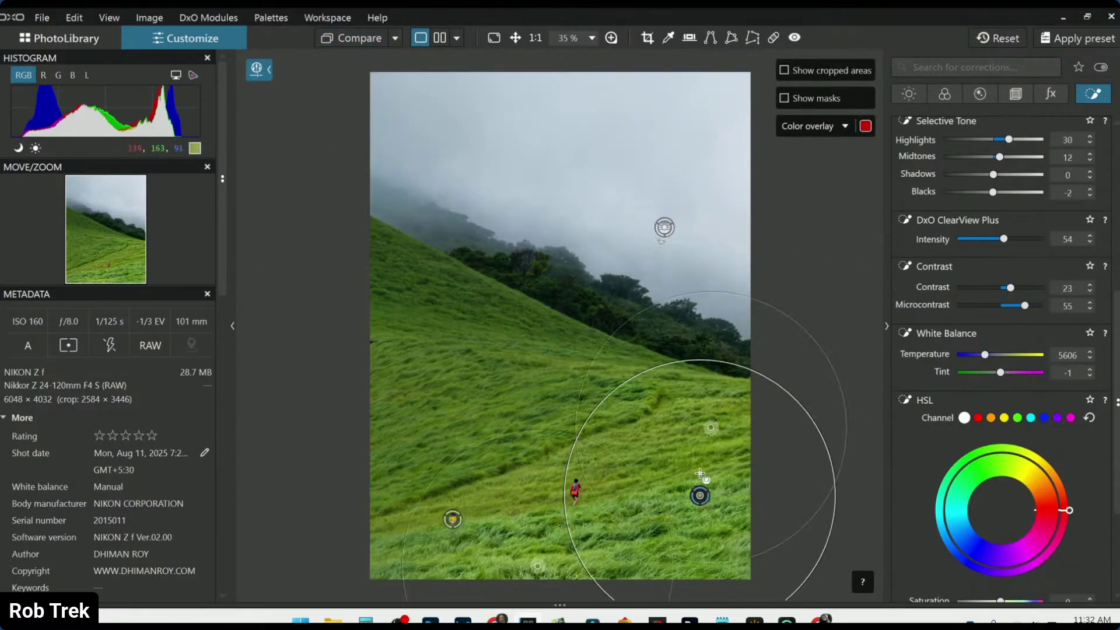
{"action": "left_click_drag", "start_coordinate": [625, 321], "coordinate": [633, 337]}
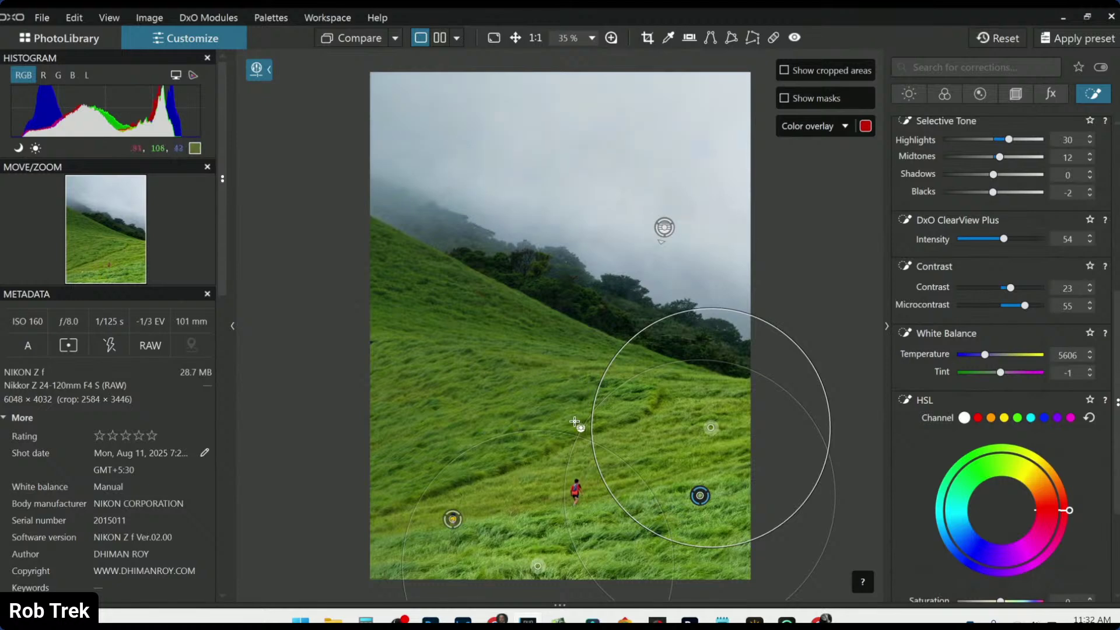
{"action": "left_click_drag", "start_coordinate": [567, 434], "coordinate": [567, 450]}
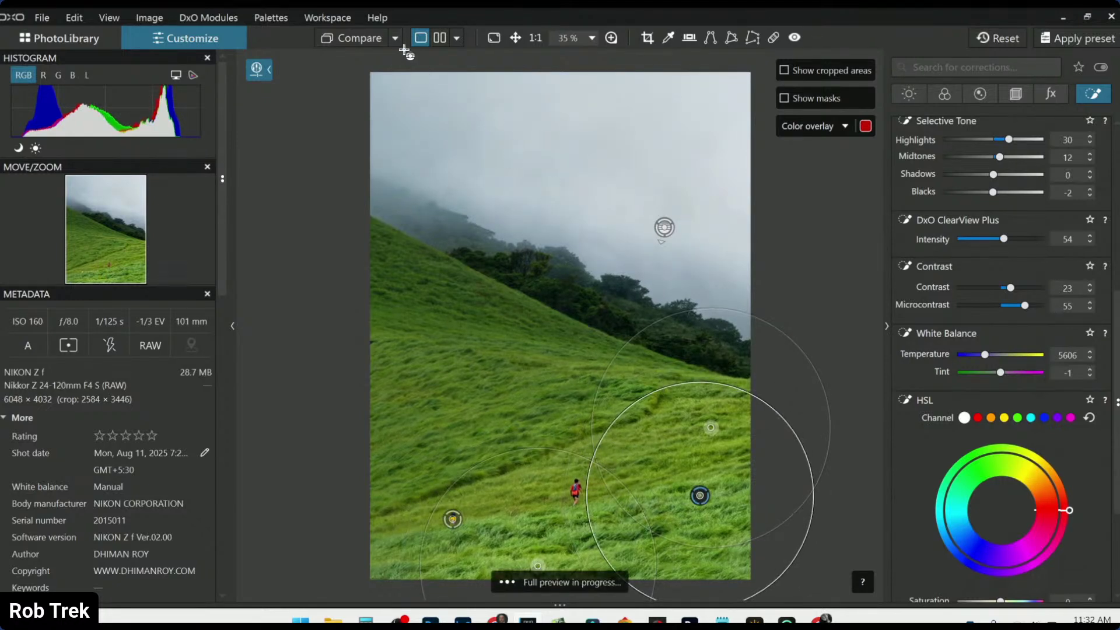
Compare the edited landscape with the original and examine the grass texture up close.
{"action": "left_click", "coordinate": [359, 41]}
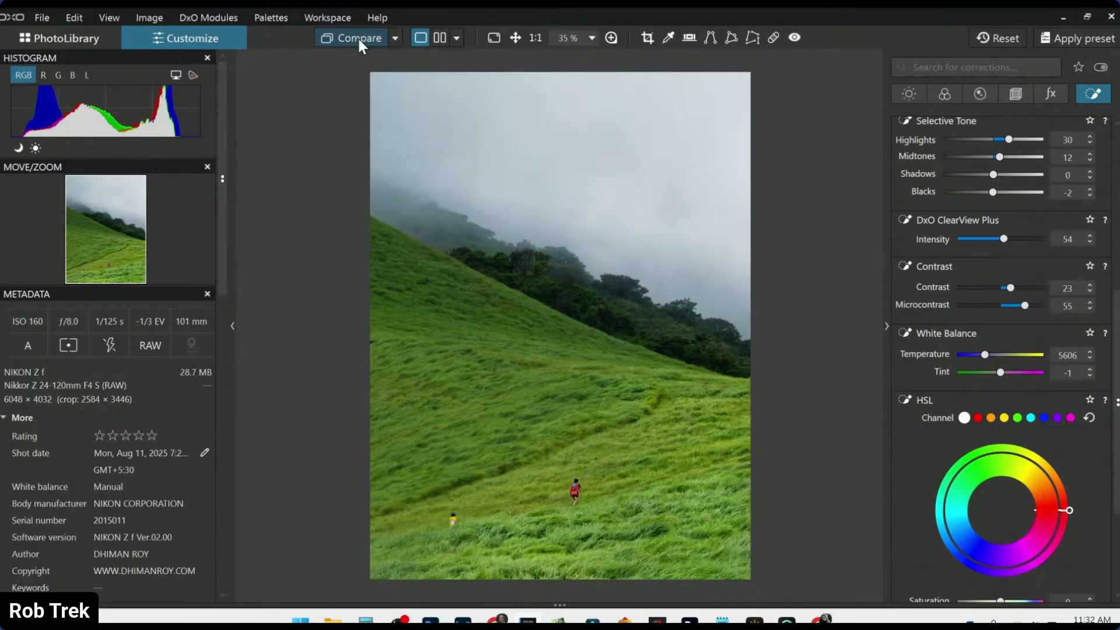
{"action": "scroll", "coordinate": [723, 426], "scroll_direction": "up", "scroll_amount": 3}
{"action": "scroll", "coordinate": [724, 426], "scroll_direction": "up", "scroll_amount": 5}
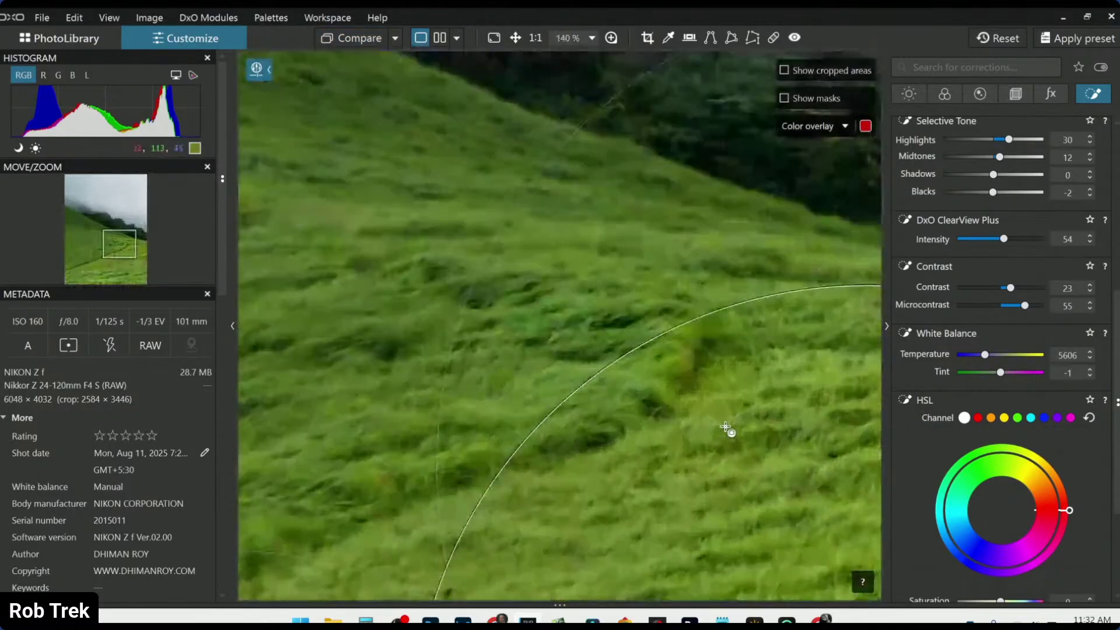
{"action": "scroll", "coordinate": [725, 429], "scroll_direction": "down", "scroll_amount": 8}
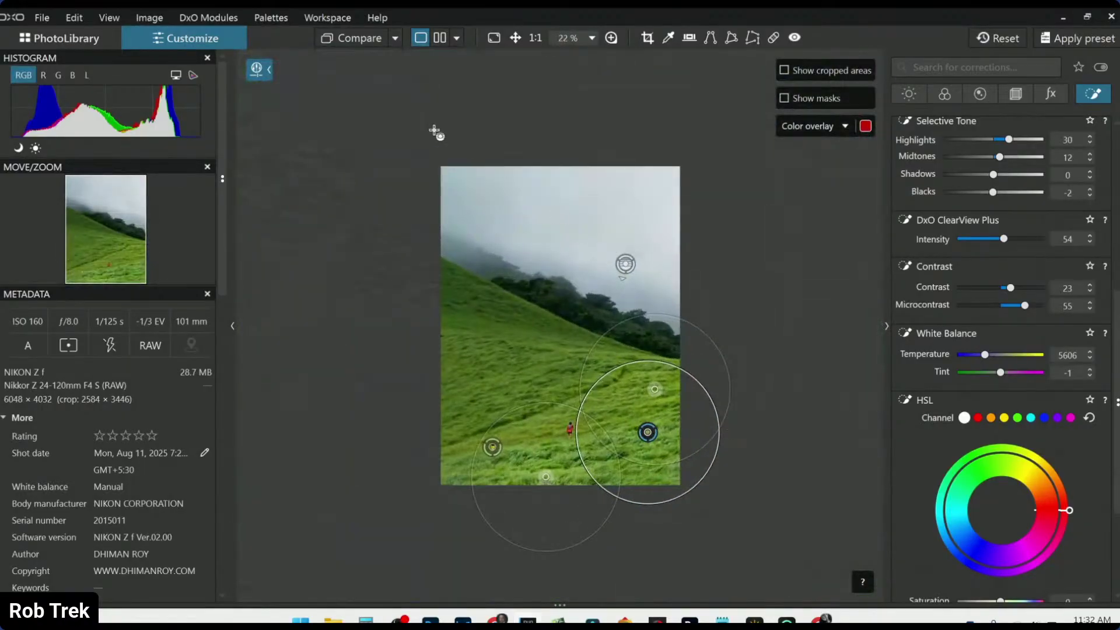
{"action": "left_click", "coordinate": [336, 47]}
{"action": "left_click", "coordinate": [334, 43]}
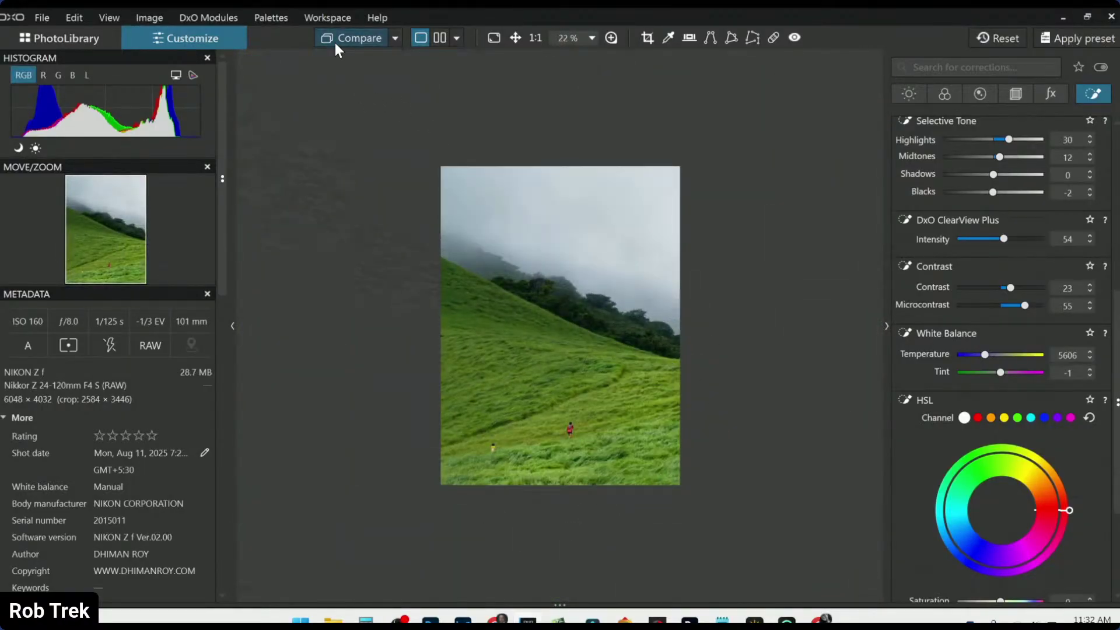
{"action": "left_click", "coordinate": [335, 44]}
{"action": "left_click", "coordinate": [885, 92]}
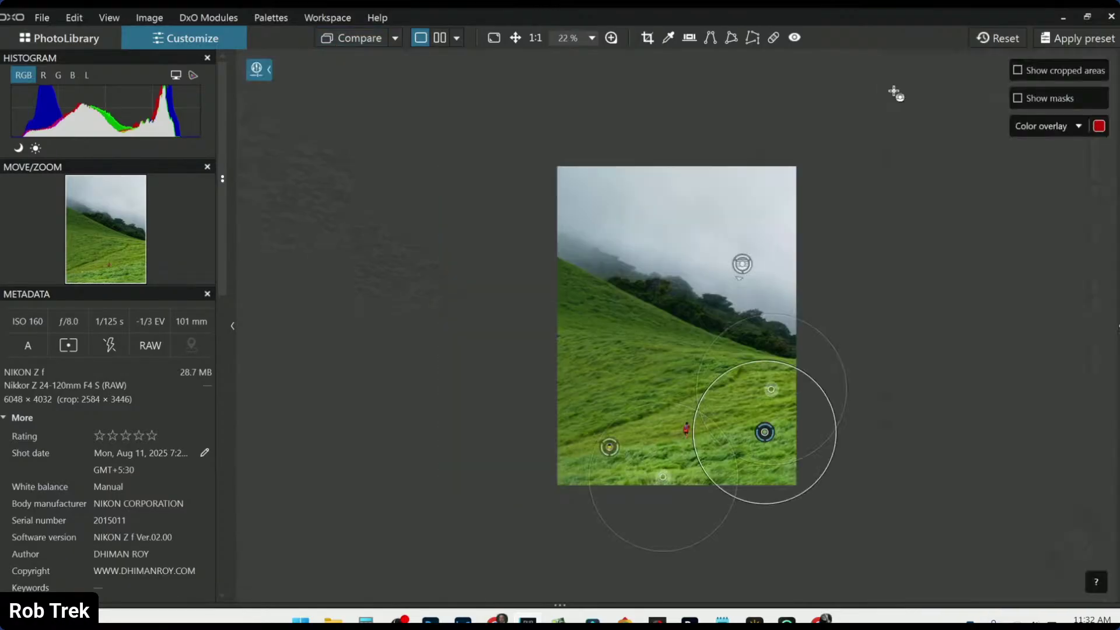
{"action": "left_click", "coordinate": [1110, 273]}
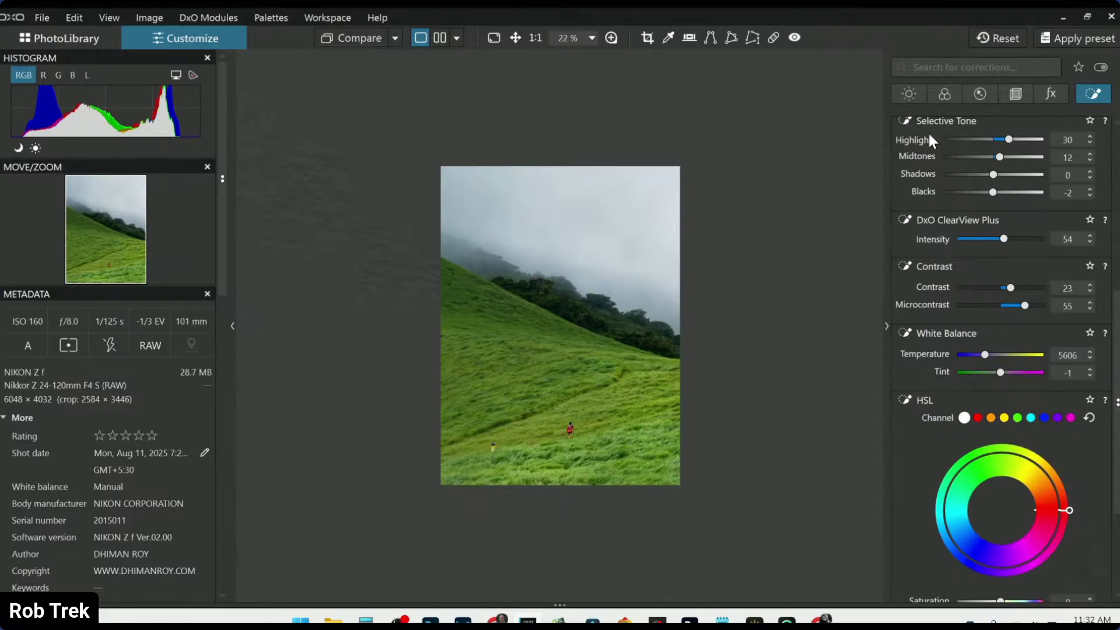
Set the photo's overall Highlights to 16, Midtones to 3 and Shadows to 5, and raise its Exposure to 0.30.
{"action": "scroll", "coordinate": [933, 152], "scroll_direction": "up", "scroll_amount": 3}
{"action": "left_click", "coordinate": [909, 94]}
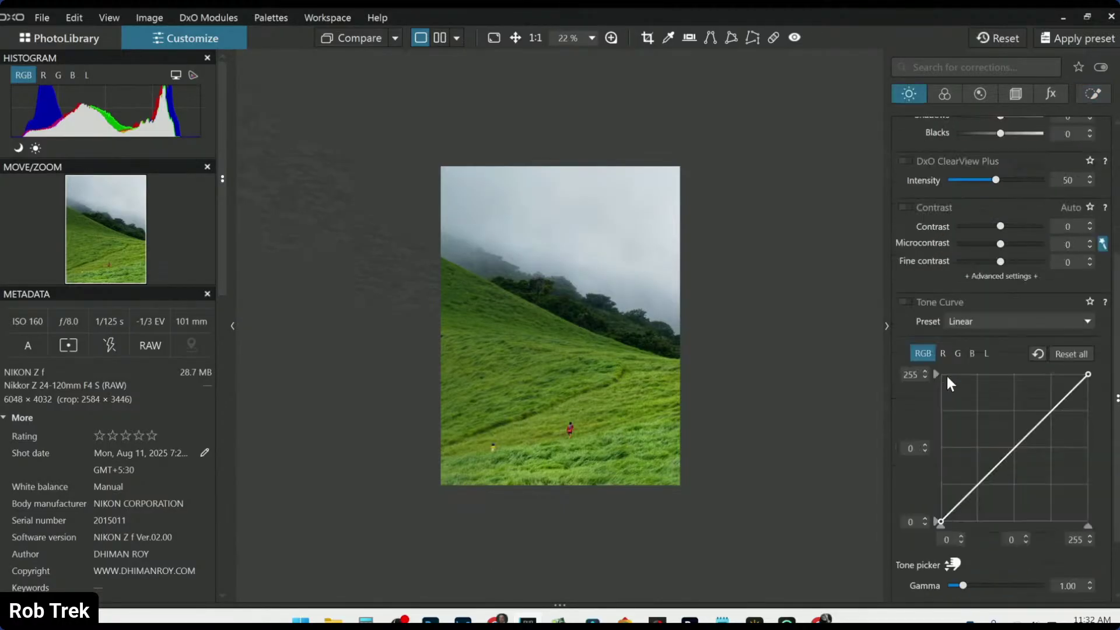
{"action": "scroll", "coordinate": [946, 376], "scroll_direction": "up", "scroll_amount": 3}
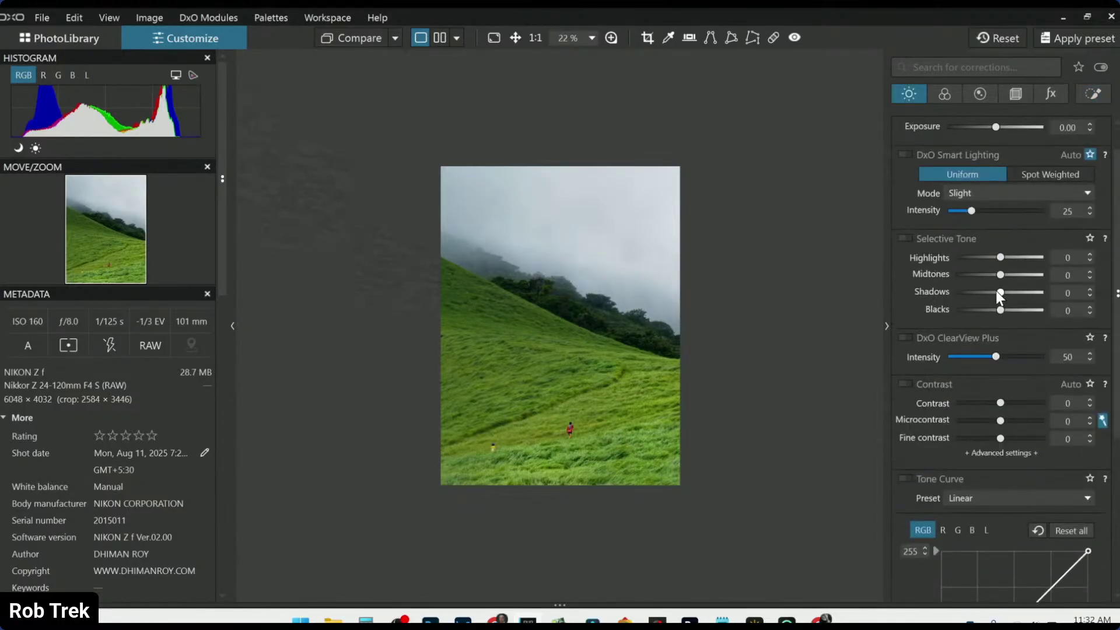
{"action": "left_click_drag", "start_coordinate": [1002, 263], "coordinate": [1003, 293]}
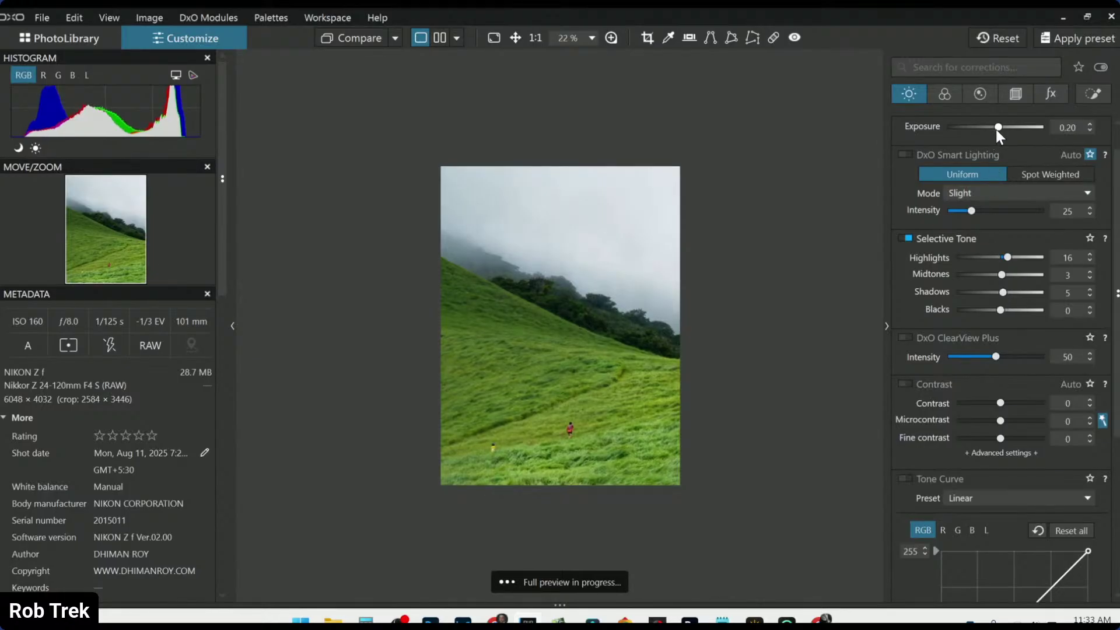
{"action": "left_click_drag", "start_coordinate": [996, 129], "coordinate": [997, 131]}
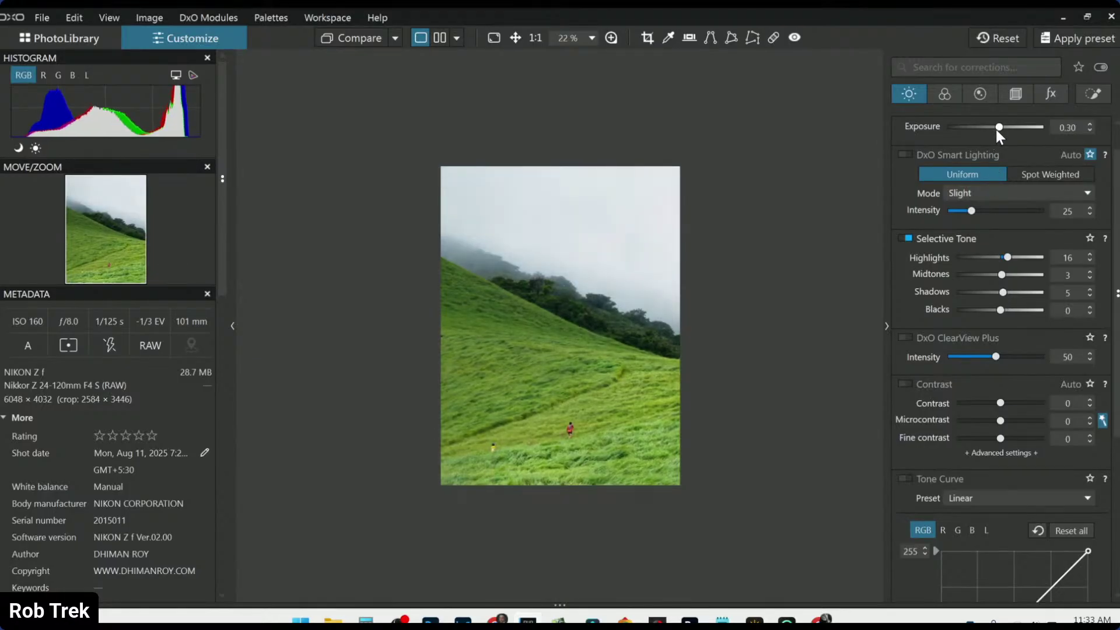
Lower the photo's overall Blacks to -15 and reset its Shadows to 0.
{"action": "scroll", "coordinate": [996, 129], "scroll_direction": "up", "scroll_amount": 1}
{"action": "scroll", "coordinate": [981, 173], "scroll_direction": "up", "scroll_amount": 1}
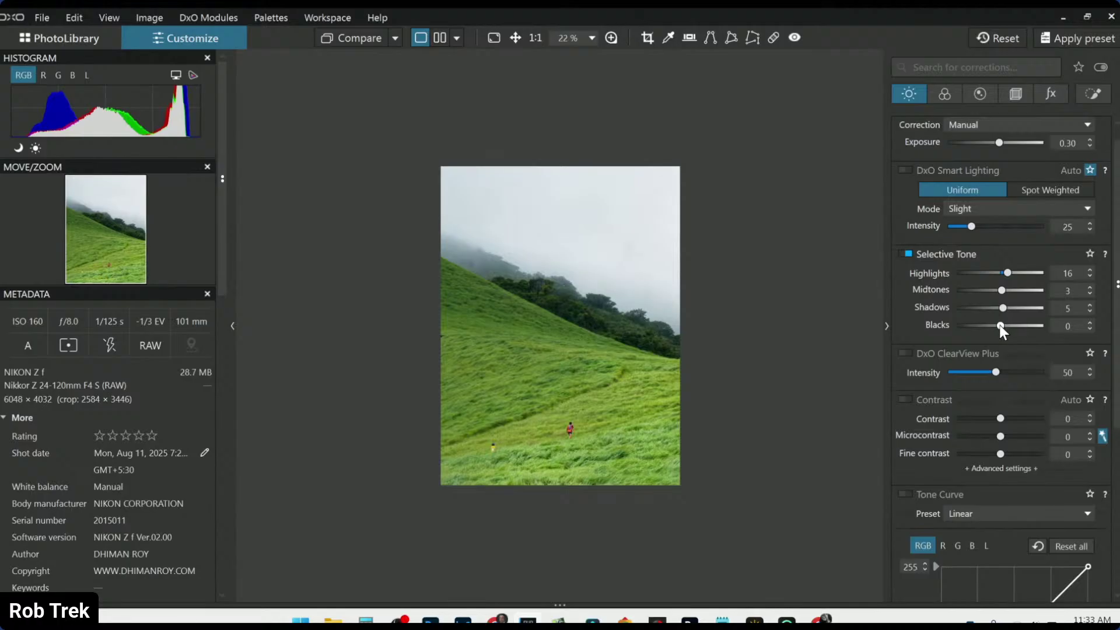
{"action": "scroll", "coordinate": [999, 325], "scroll_direction": "down", "scroll_amount": 1}
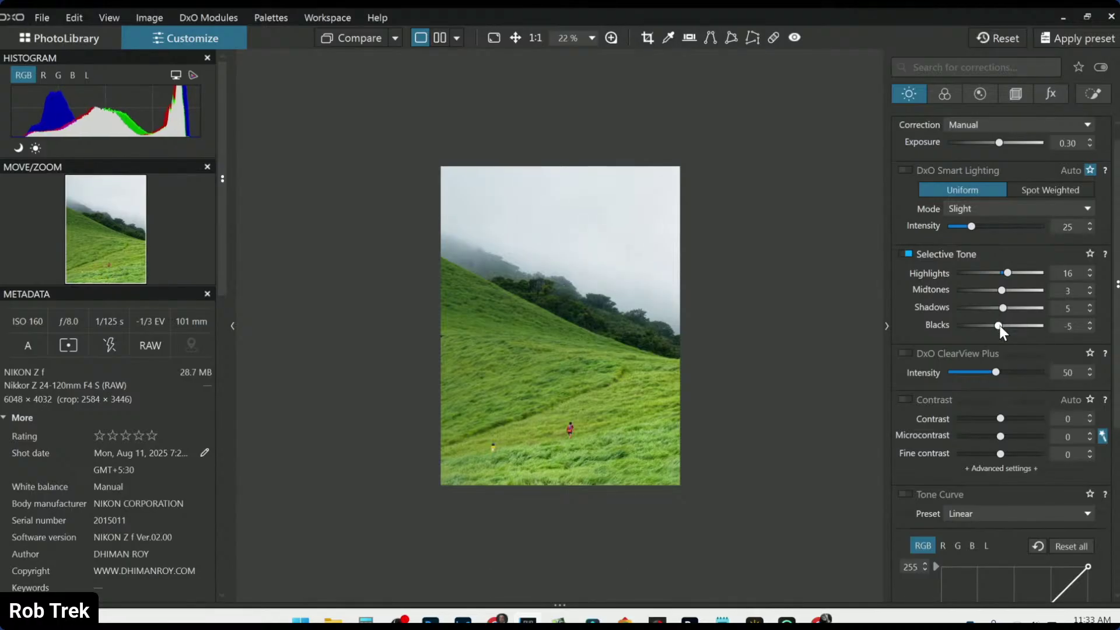
{"action": "scroll", "coordinate": [999, 325], "scroll_direction": "down", "scroll_amount": 1}
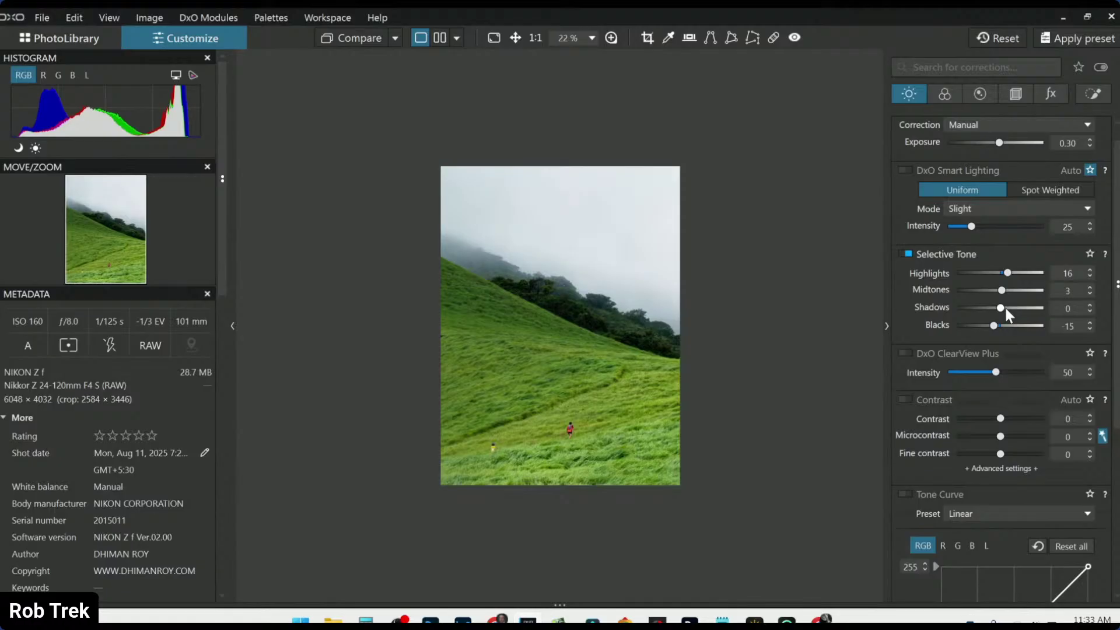
{"action": "double_click", "coordinate": [1004, 308]}
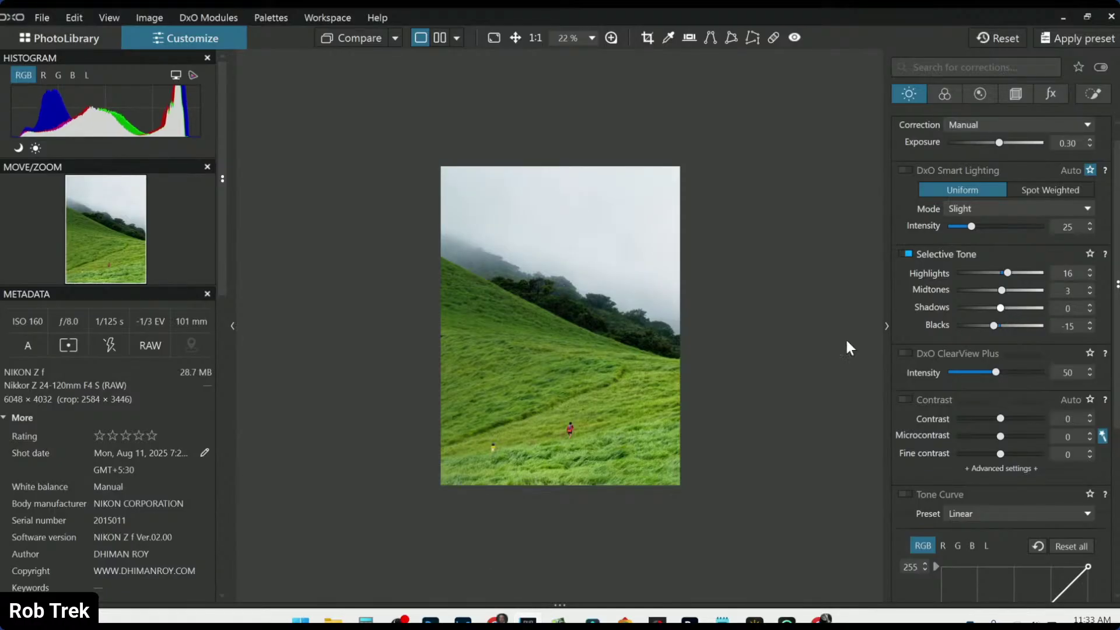
Raise the photo's overall Highlights to 21 and Midtones to 13, and check the whole image.
{"action": "scroll", "coordinate": [1001, 289], "scroll_direction": "up", "scroll_amount": 10}
{"action": "scroll", "coordinate": [1007, 272], "scroll_direction": "up", "scroll_amount": 5}
{"action": "key", "text": "l"}
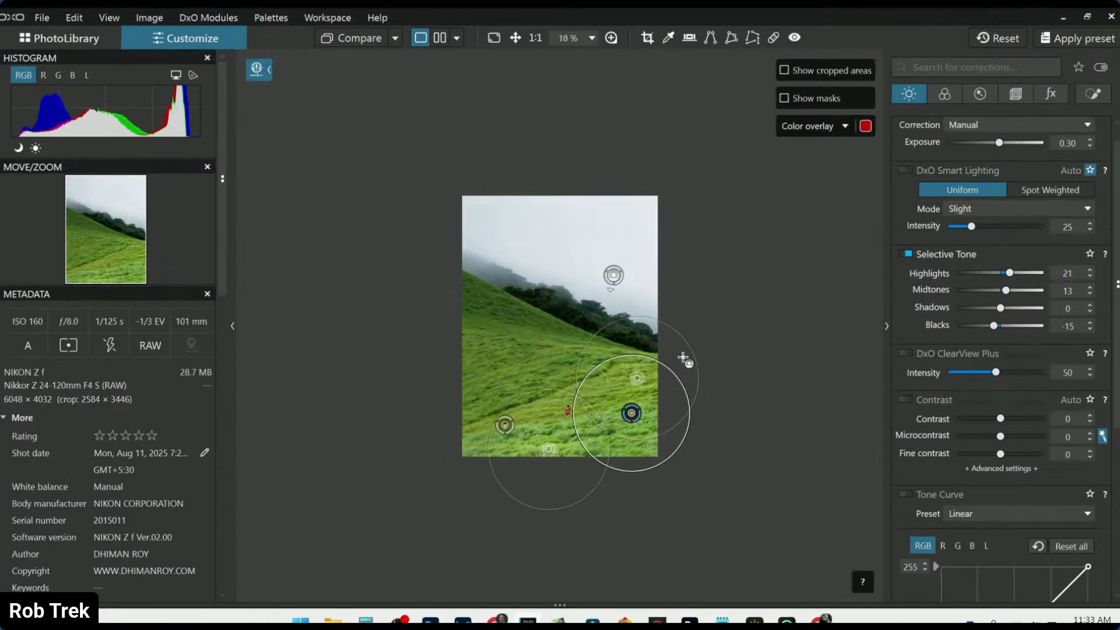
{"action": "key", "text": "l"}
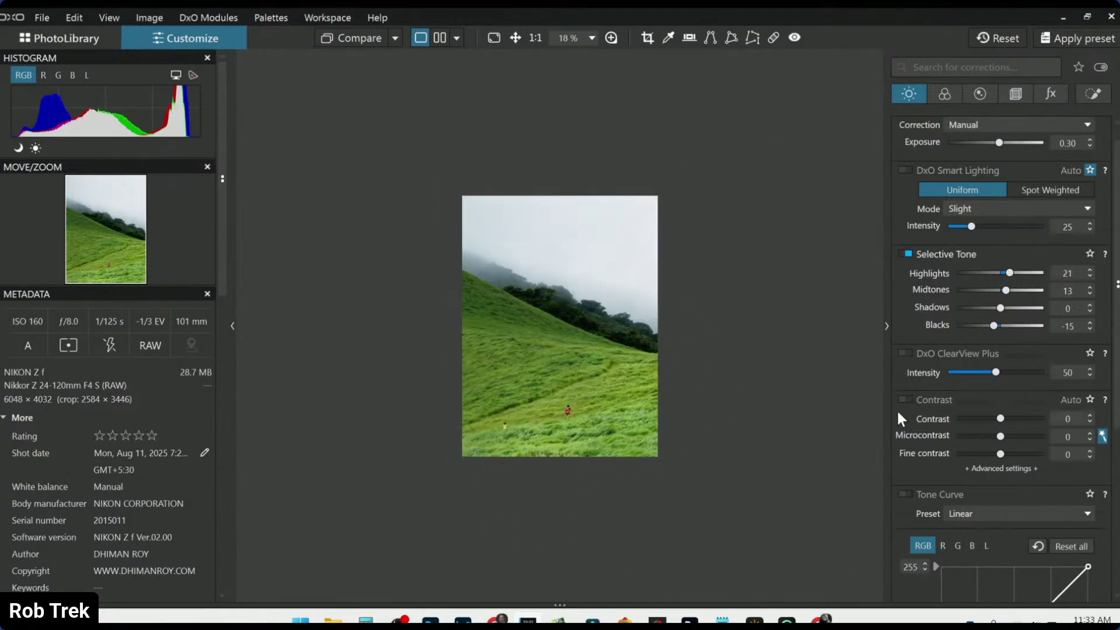
{"action": "scroll", "coordinate": [596, 425], "scroll_direction": "up", "scroll_amount": 5}
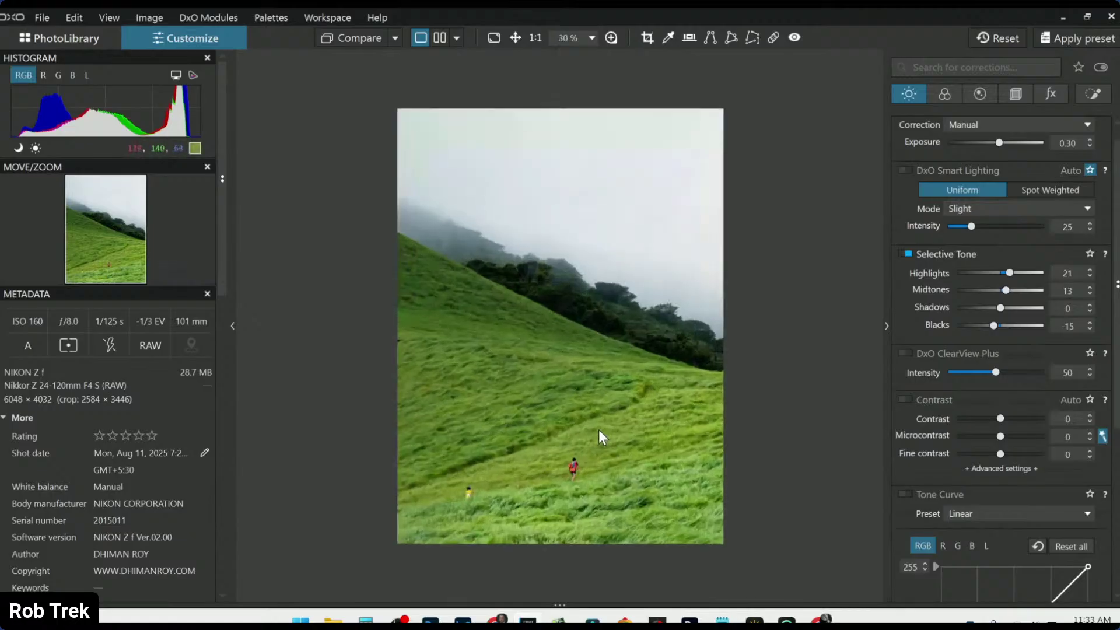
Export the edited landscape to disk as a full-size JPEG at quality 95 in the original image folder with suffix -dxo.
{"action": "right_click", "coordinate": [661, 372]}
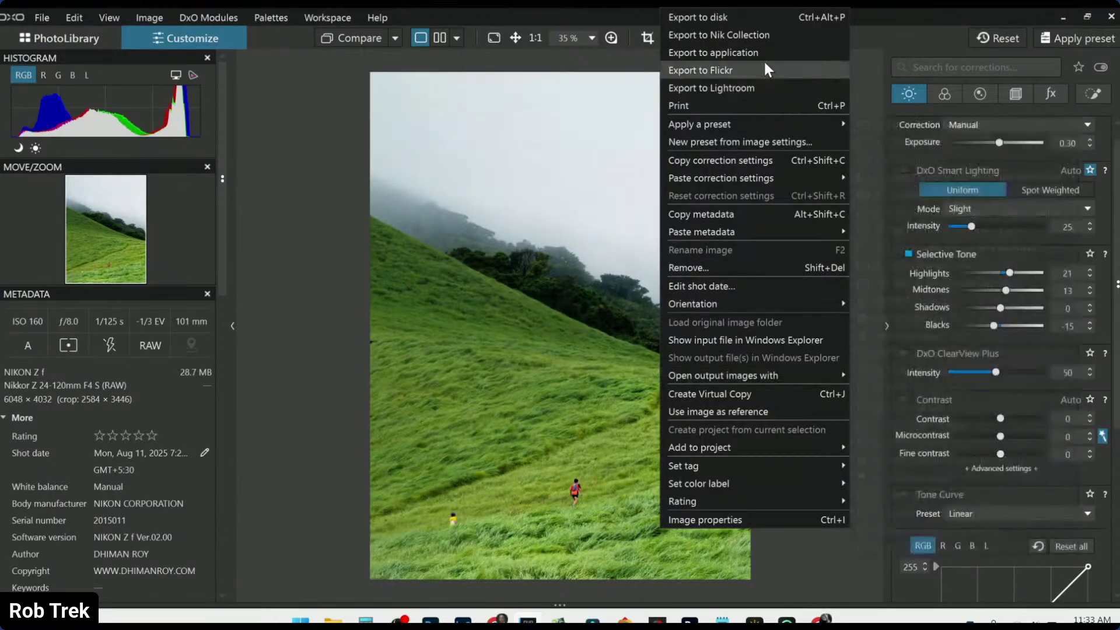
{"action": "left_click", "coordinate": [766, 24]}
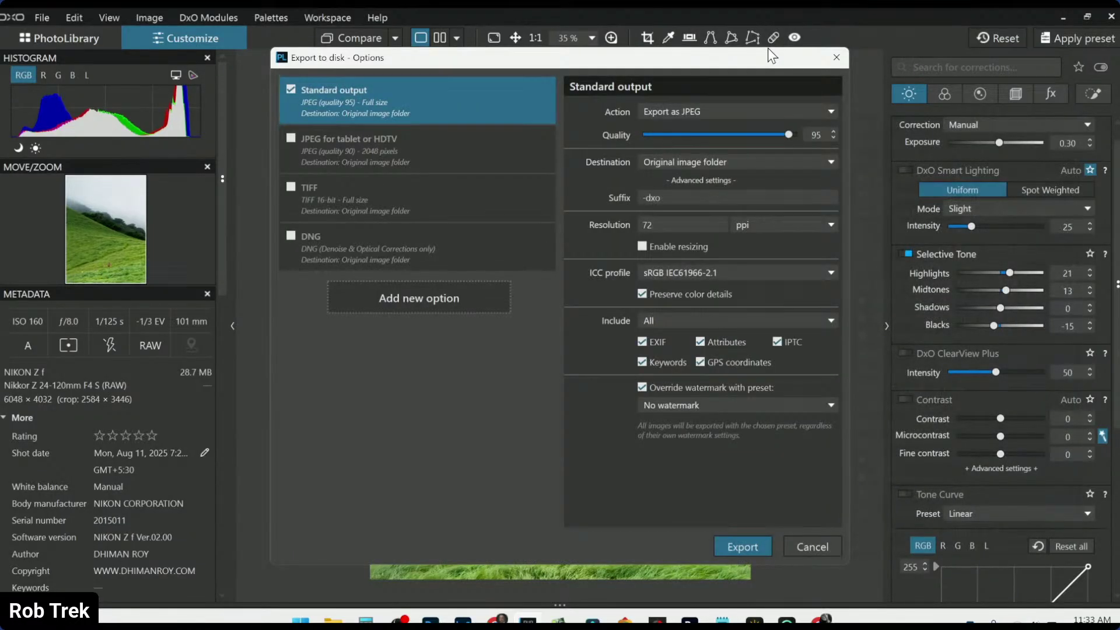
{"action": "key", "text": "Return"}
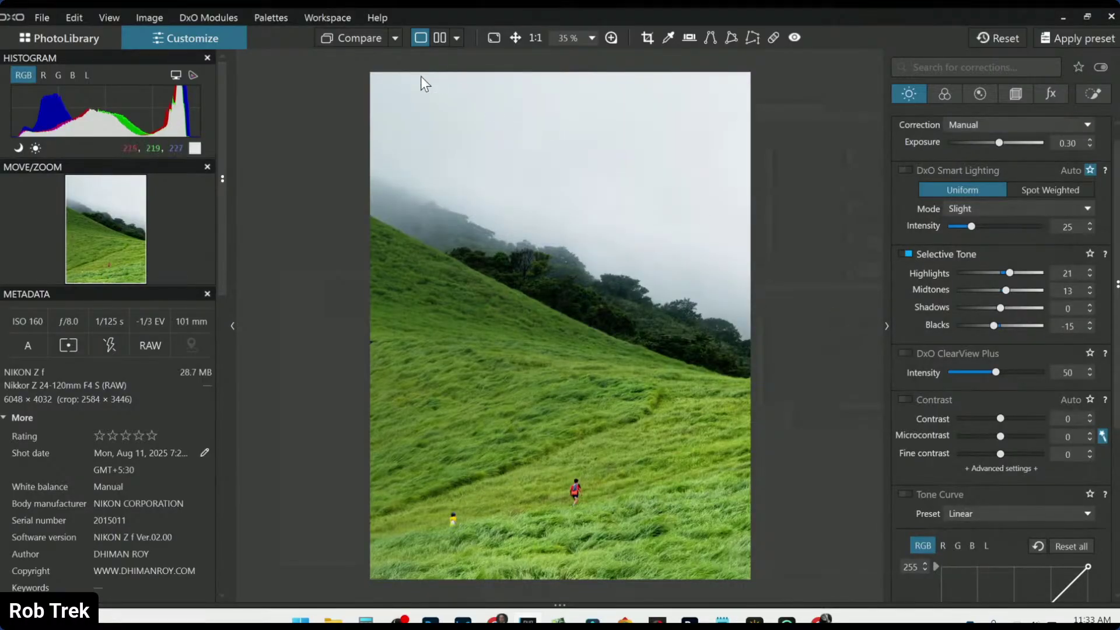
Choose a comparison version for the landscape and reset all corrections on the RAW photo.
{"action": "left_click", "coordinate": [393, 38]}
{"action": "left_click", "coordinate": [392, 41]}
{"action": "left_click", "coordinate": [392, 42]}
{"action": "left_click", "coordinate": [392, 42]}
{"action": "left_click", "coordinate": [390, 37]}
{"action": "left_click", "coordinate": [441, 131]}
{"action": "left_click", "coordinate": [993, 37]}
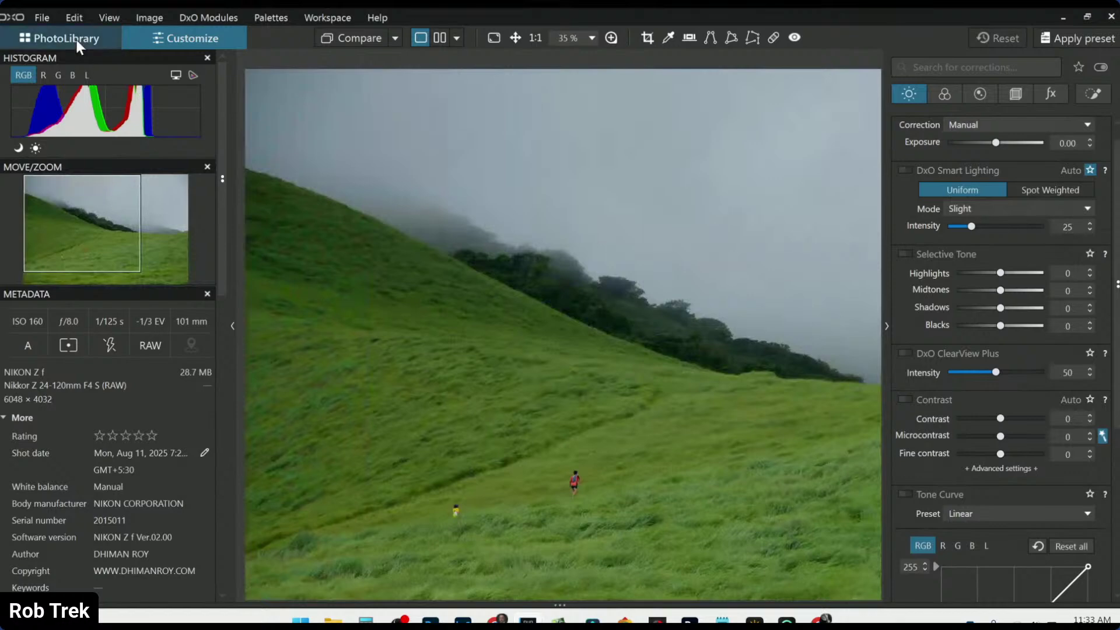
Set the uncorrected RAW landscape as the reference image from the photo library and return to the editing workspace.
{"action": "left_click", "coordinate": [76, 40]}
{"action": "right_click", "coordinate": [803, 566]}
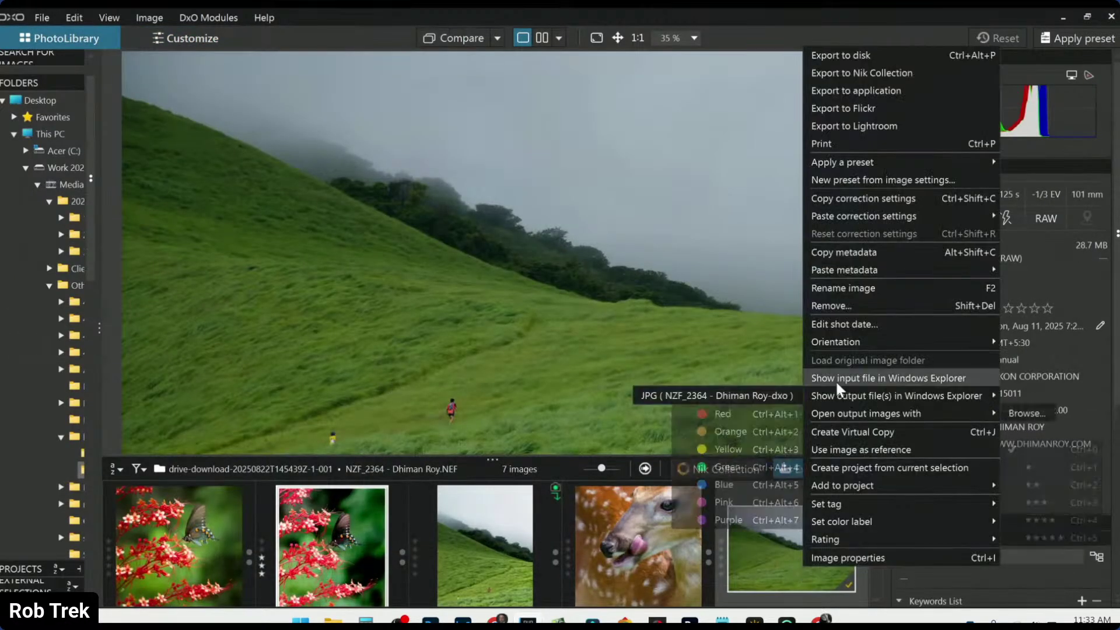
{"action": "left_click", "coordinate": [852, 449]}
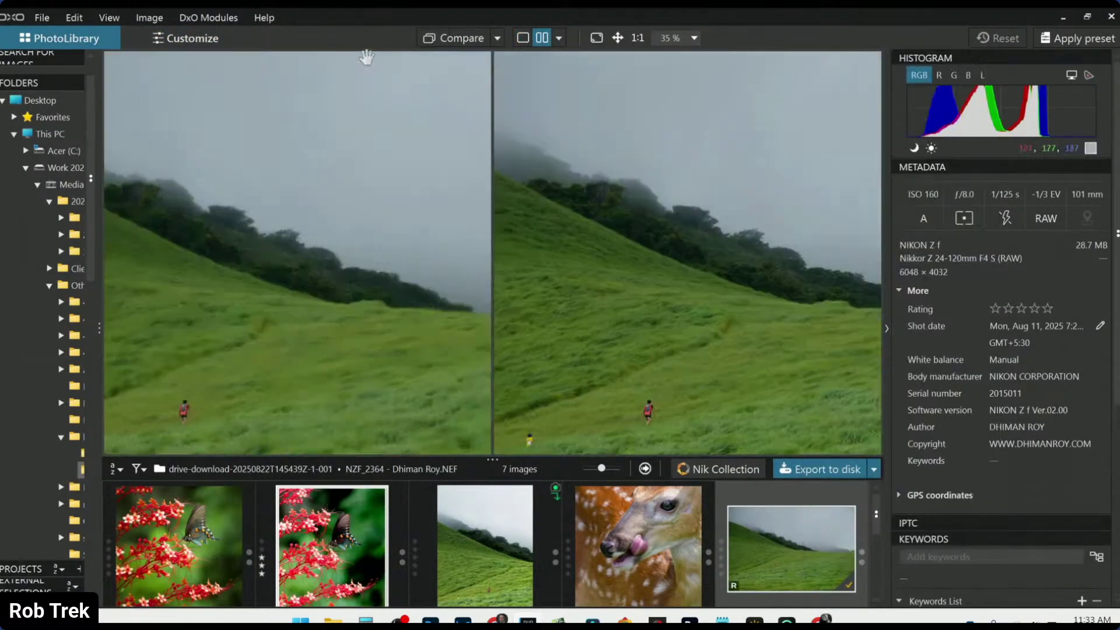
{"action": "left_click", "coordinate": [170, 38]}
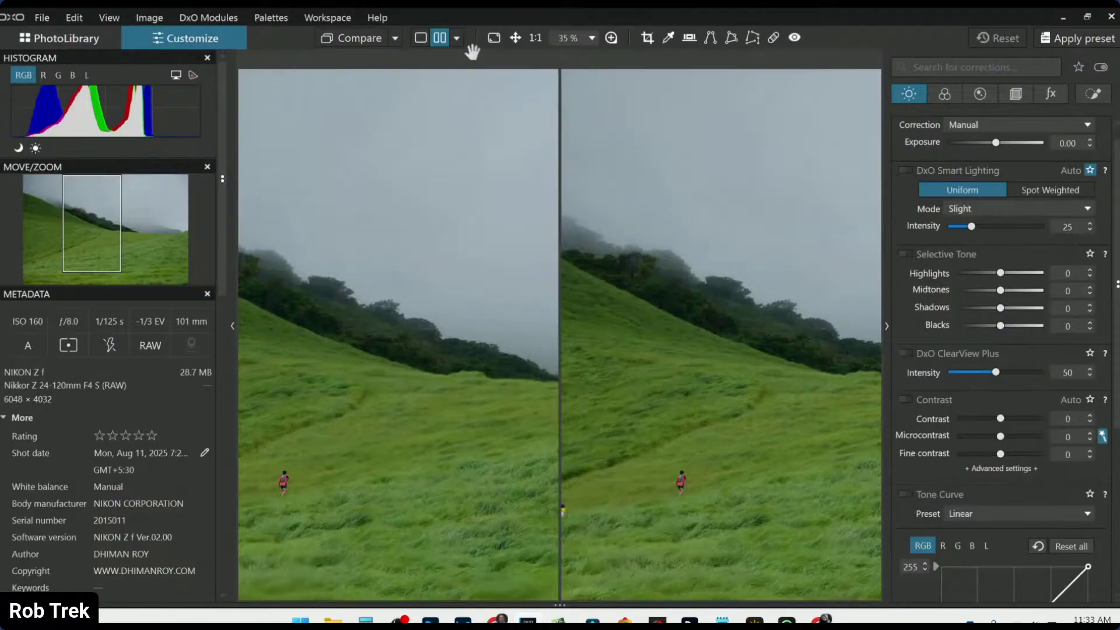
Hide the side palettes and compare the exported landscape edit side by side with the uncorrected, uncropped RAW.
{"action": "key", "text": "Tab"}
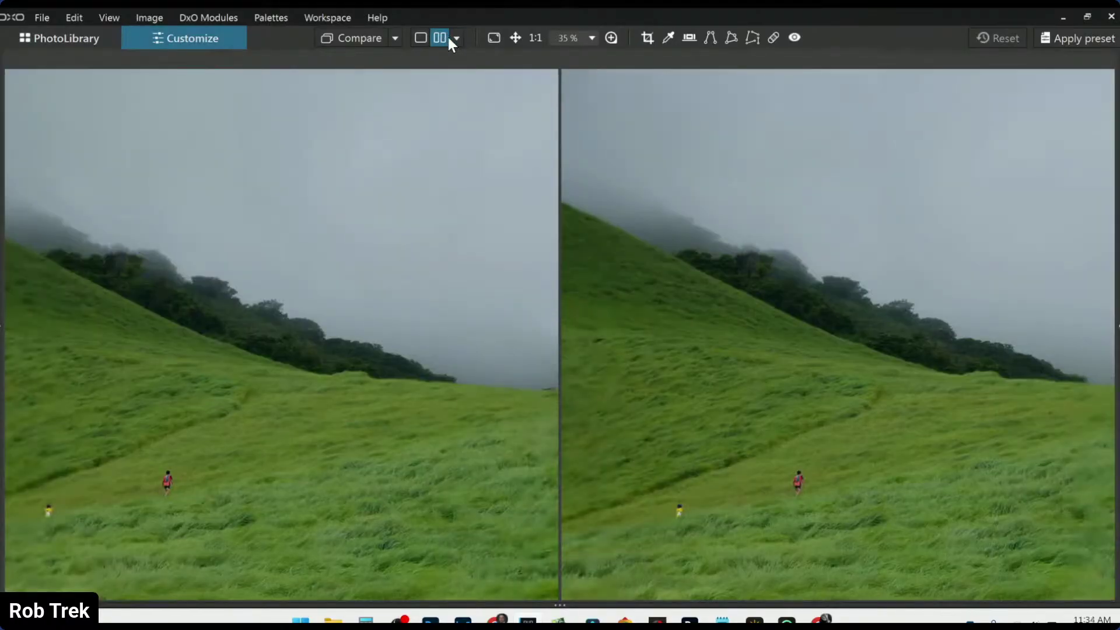
{"action": "left_click", "coordinate": [396, 37]}
{"action": "left_click", "coordinate": [416, 129]}
{"action": "scroll", "coordinate": [686, 357], "scroll_direction": "down", "scroll_amount": 3}
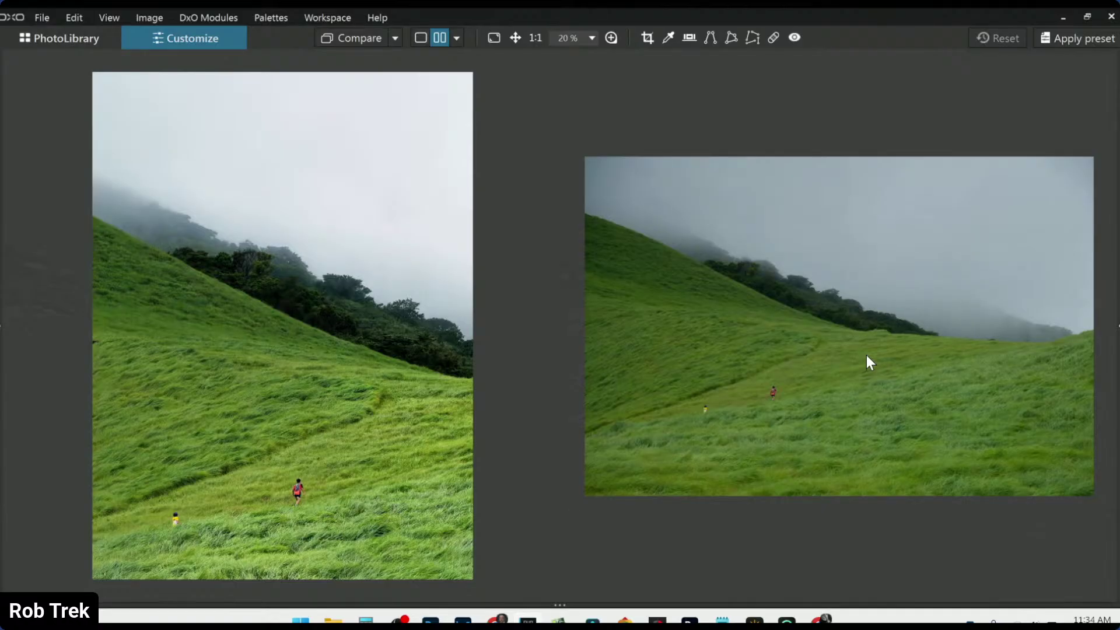
{"action": "scroll", "coordinate": [993, 341], "scroll_direction": "up", "scroll_amount": 6}
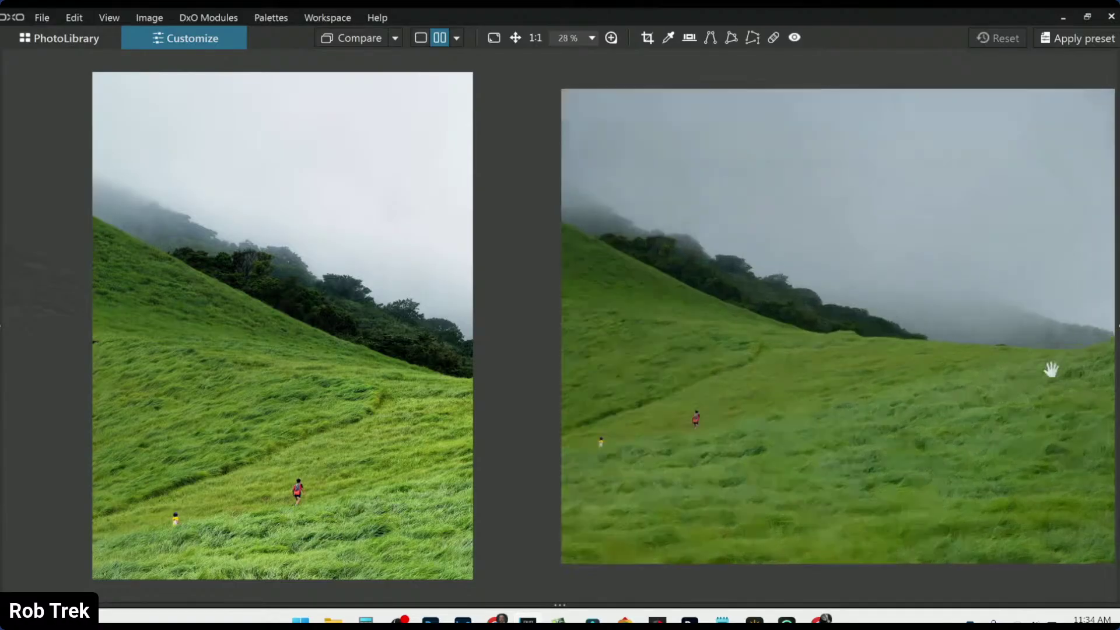
{"action": "scroll", "coordinate": [988, 348], "scroll_direction": "down", "scroll_amount": 6}
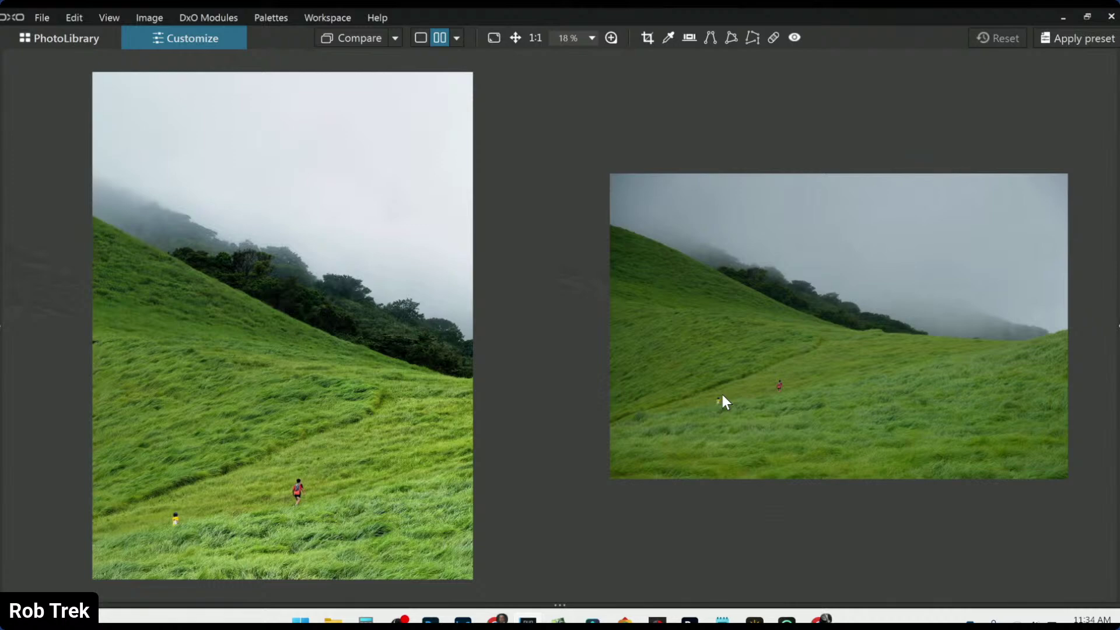
{"action": "scroll", "coordinate": [723, 397], "scroll_direction": "up", "scroll_amount": 1}
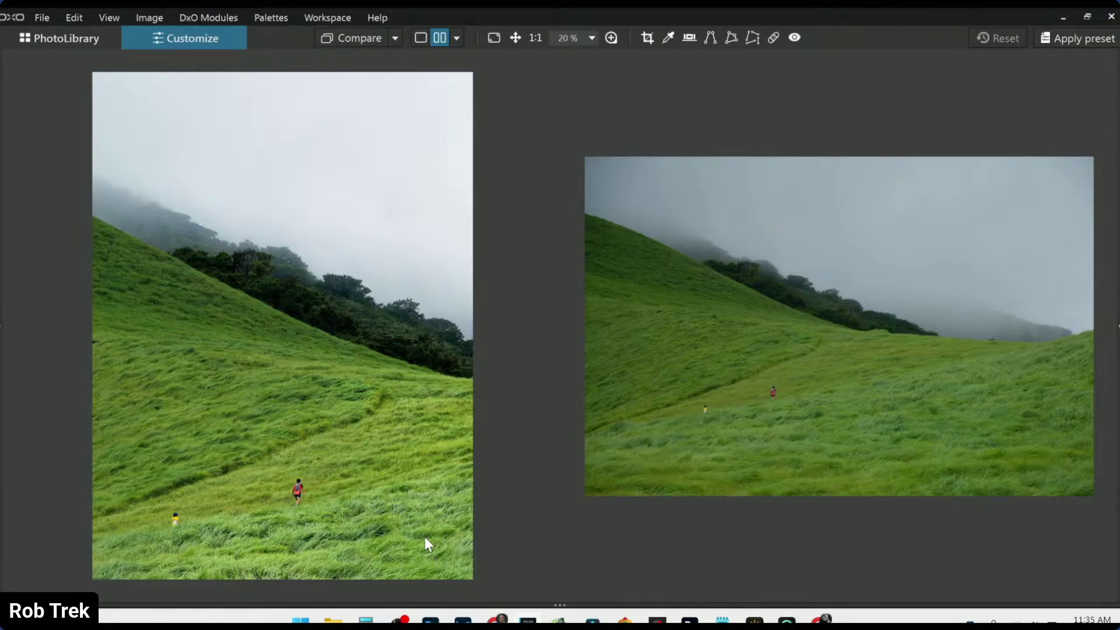
Switch to a split view, sweep the divider between the exported edit and the original landscape, and return to the photo library.
{"action": "left_click", "coordinate": [460, 35]}
{"action": "left_click", "coordinate": [494, 95]}
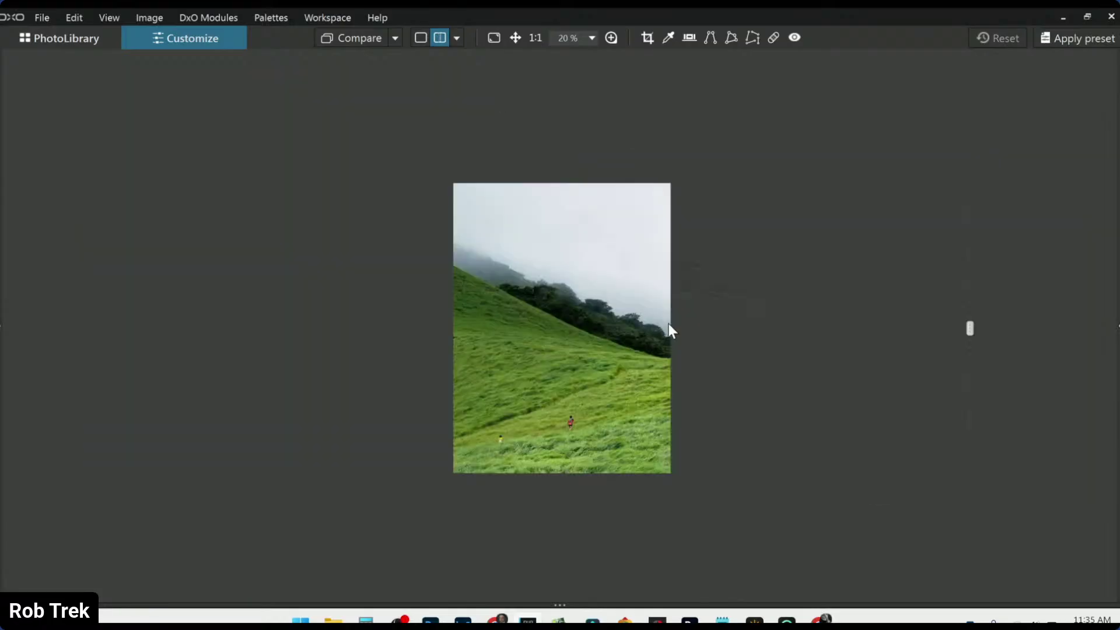
{"action": "scroll", "coordinate": [667, 344], "scroll_direction": "up", "scroll_amount": 2}
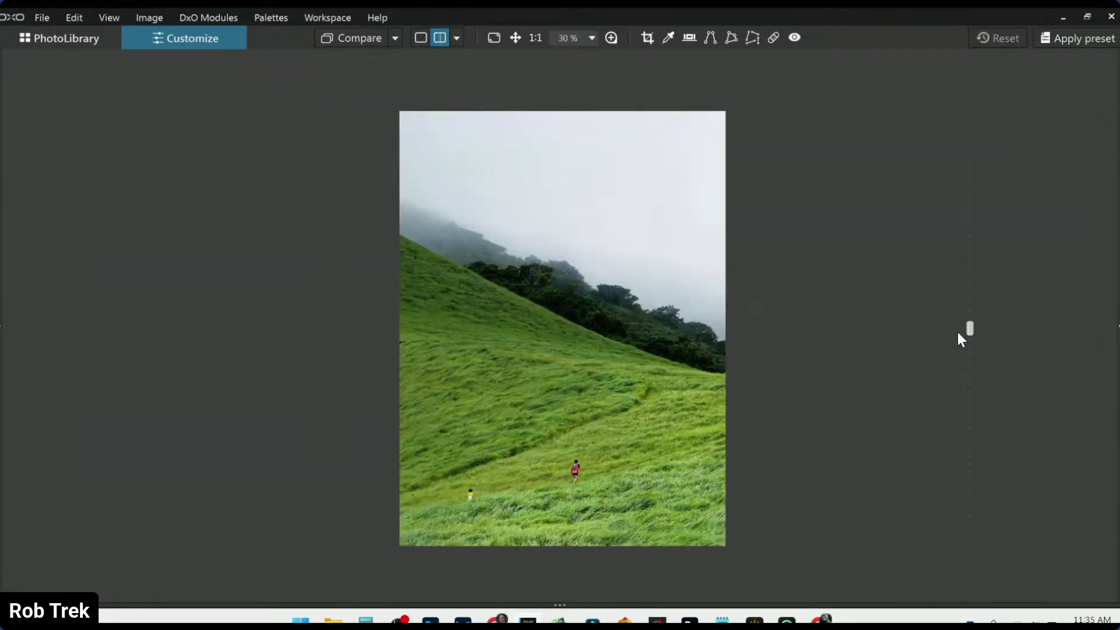
{"action": "left_click_drag", "start_coordinate": [970, 328], "coordinate": [6, 329]}
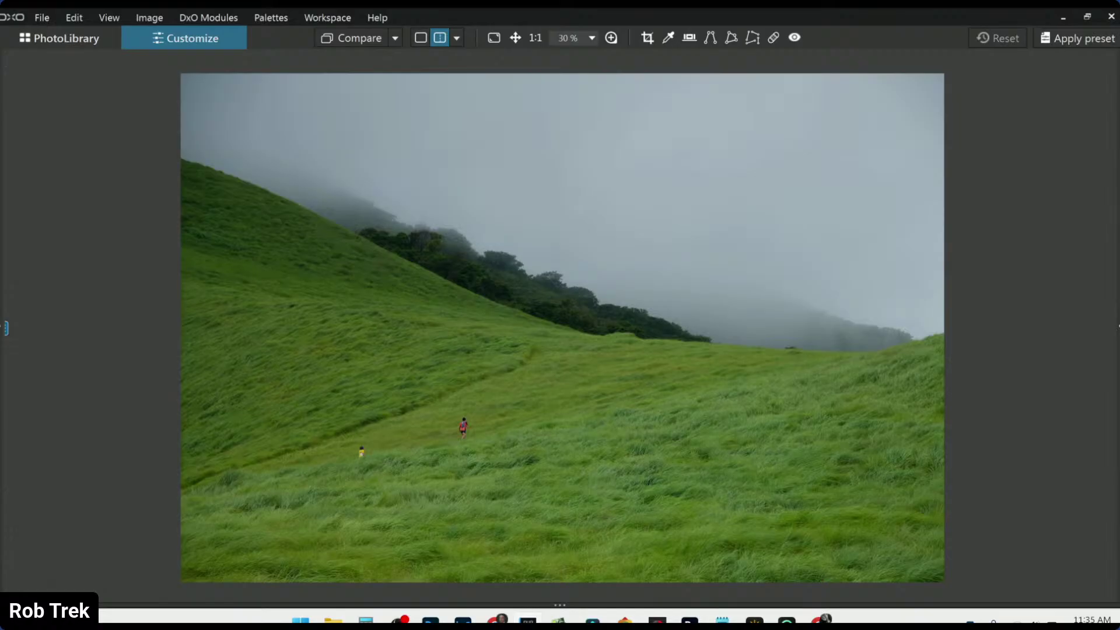
{"action": "left_click_drag", "start_coordinate": [6, 329], "coordinate": [1013, 417]}
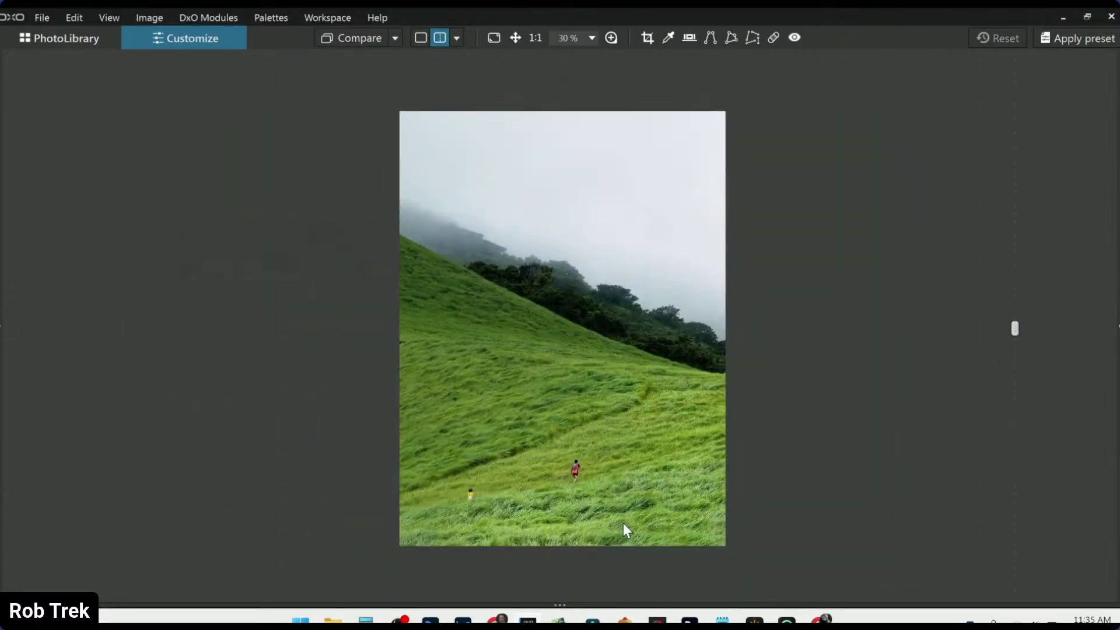
{"action": "scroll", "coordinate": [623, 523], "scroll_direction": "up", "scroll_amount": 1}
{"action": "scroll", "coordinate": [677, 519], "scroll_direction": "up", "scroll_amount": 1}
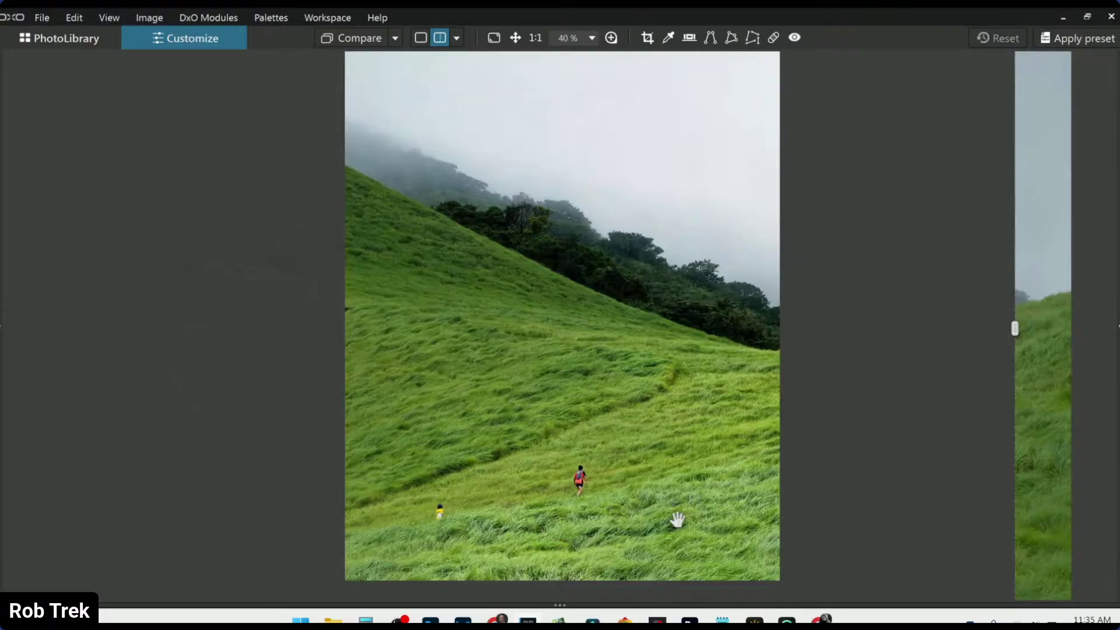
{"action": "left_click_drag", "start_coordinate": [1015, 329], "coordinate": [1084, 329]}
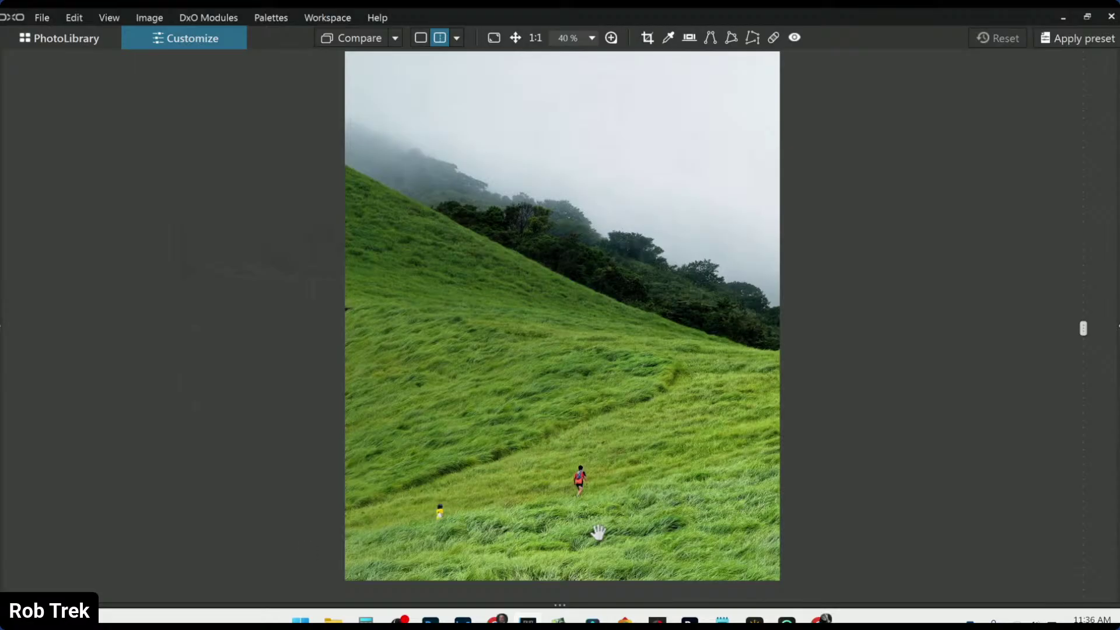
{"action": "left_click", "coordinate": [87, 36]}
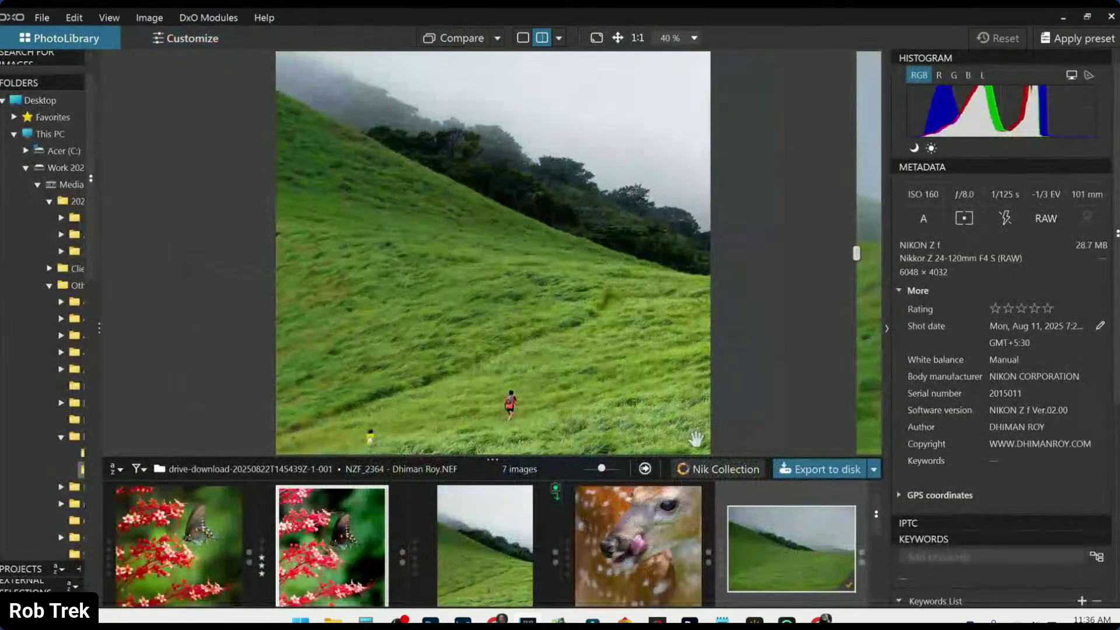